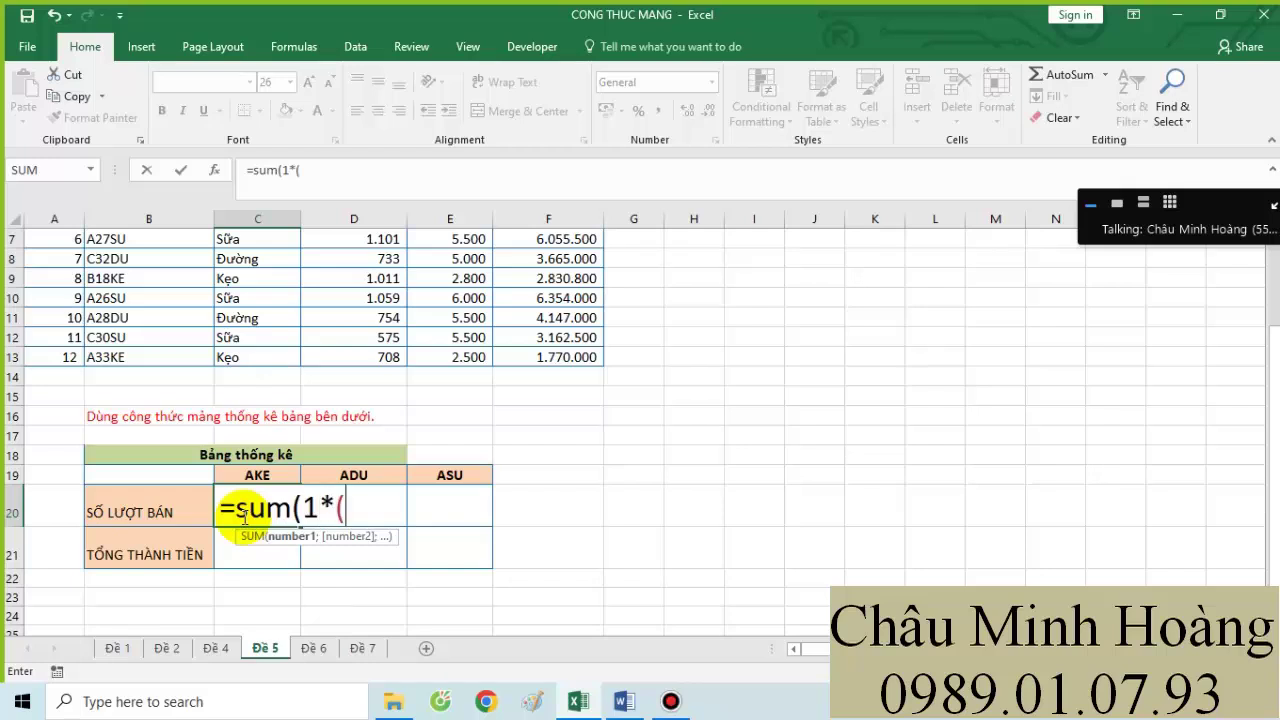
- Continue the SUM formula in C20 with LEFT of the absolute product code range $B$2:$B$13, taking 1 character, followed by &
scroll(315, 464, up, 2)
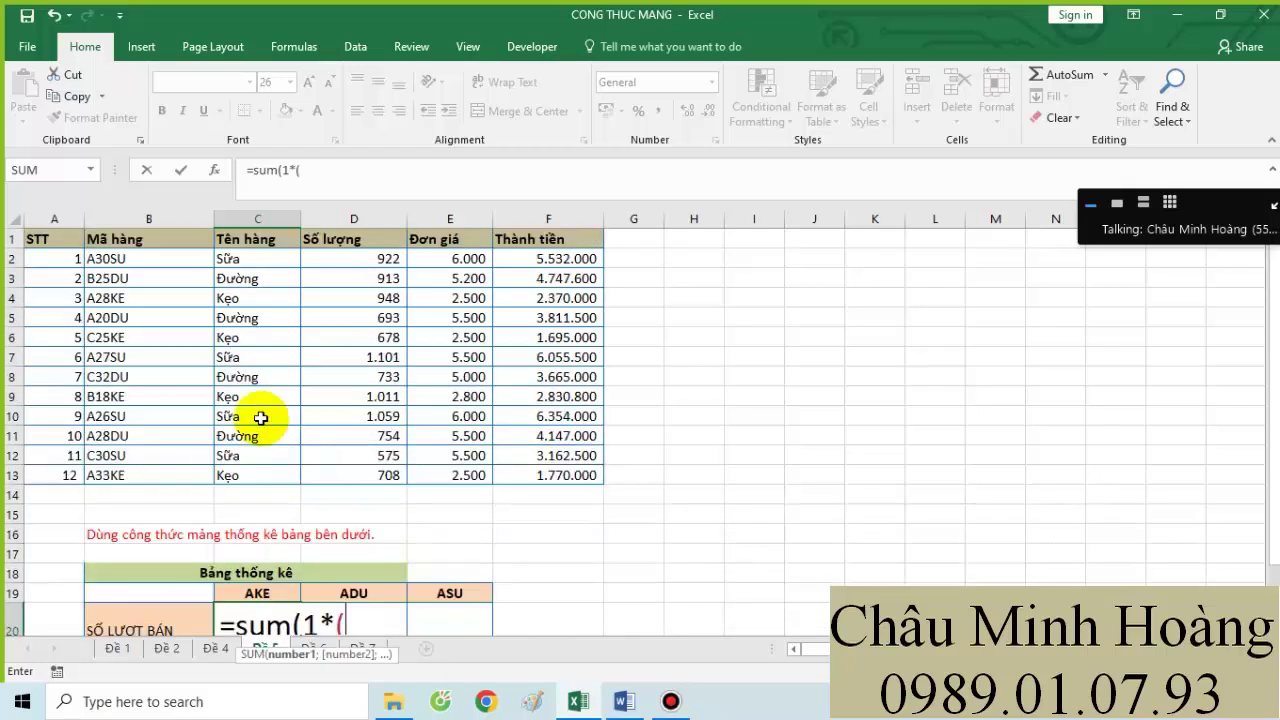
text(lè)
key(Tab)
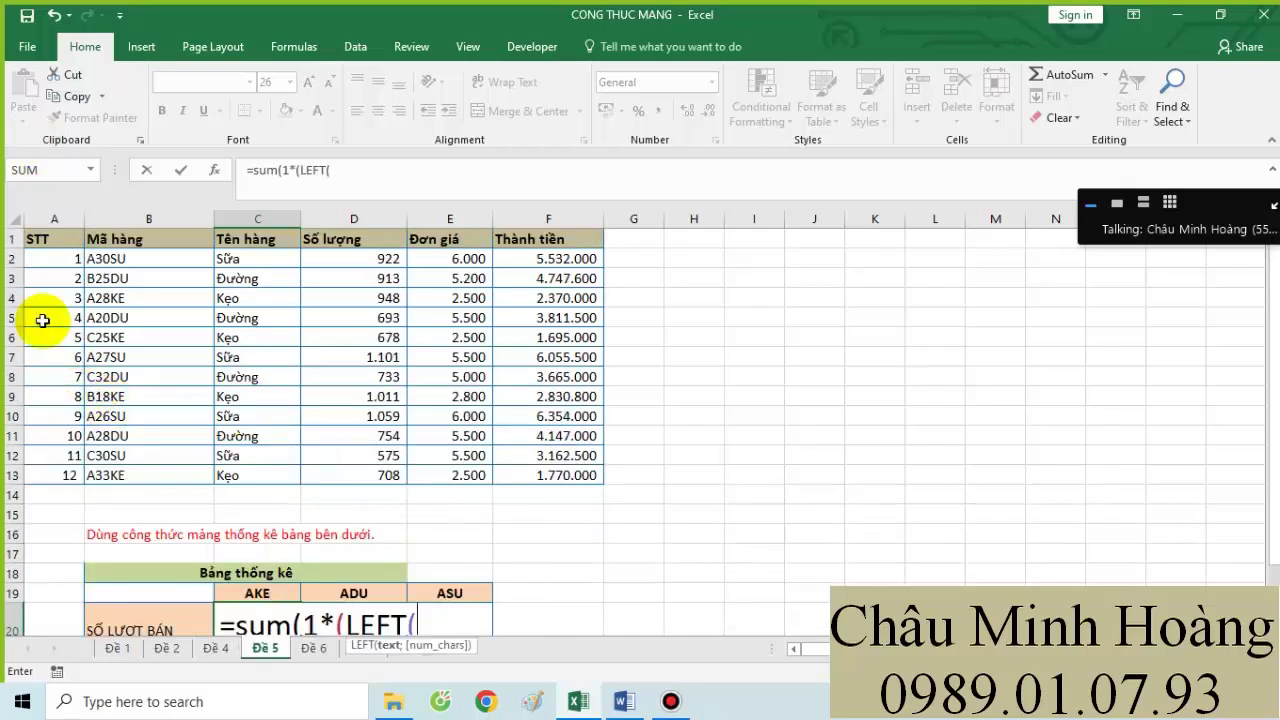
drag(115, 262, 115, 475)
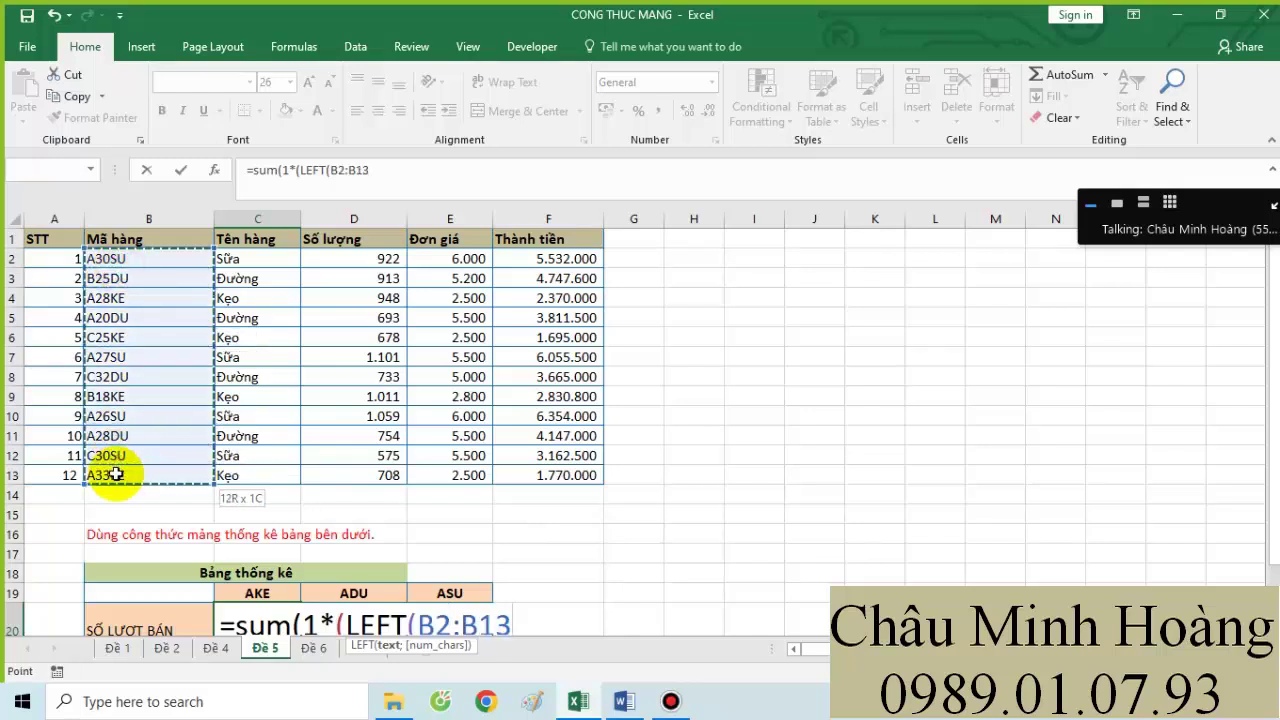
key(F4)
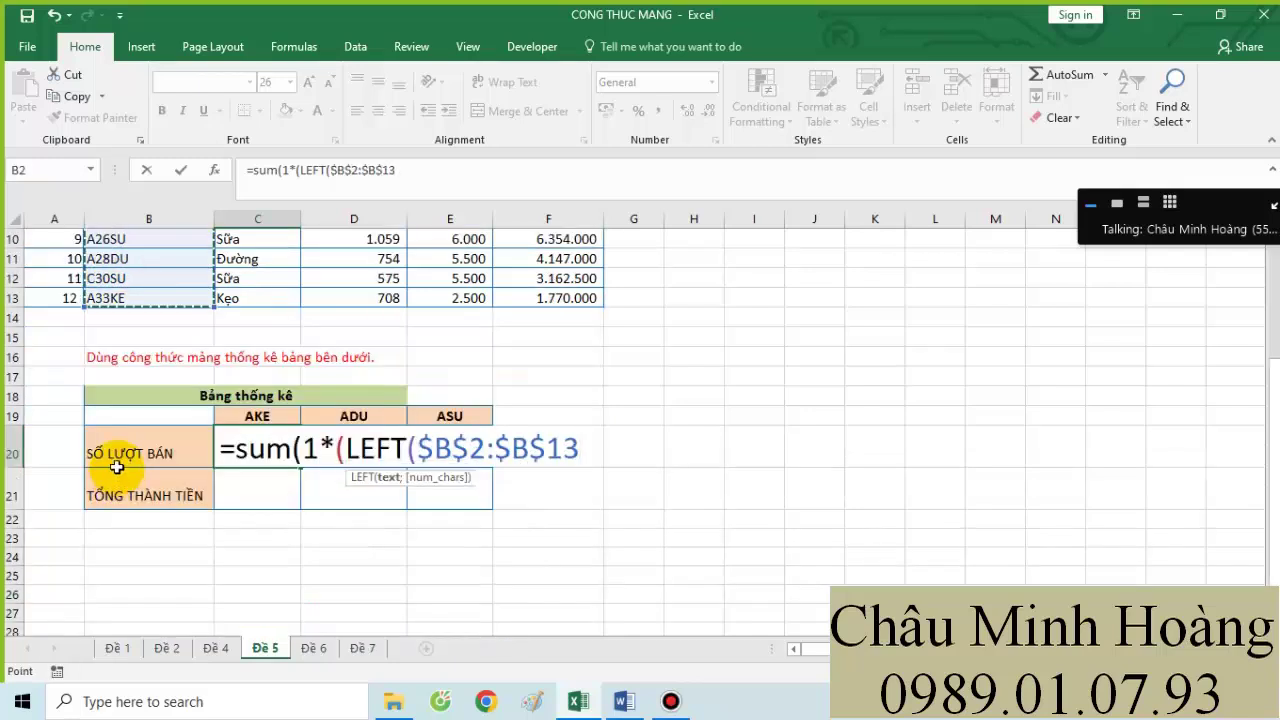
text(;1)&)
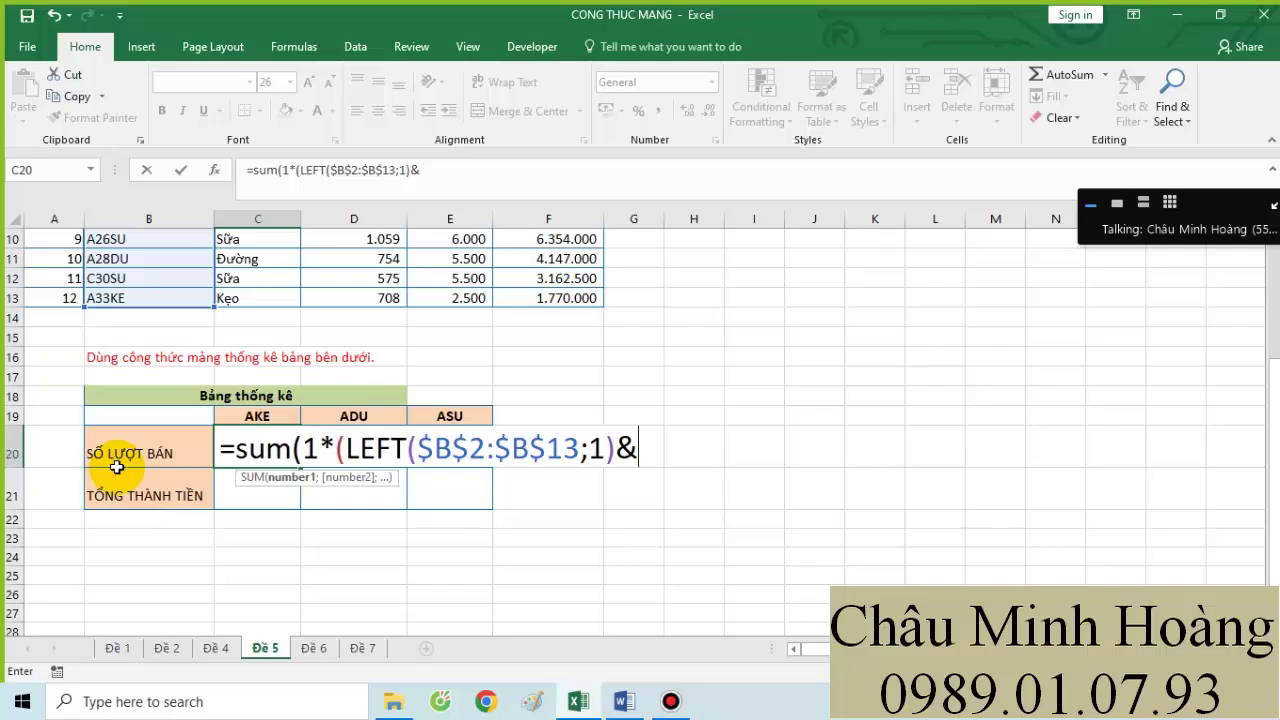
- Append RIGHT of the absolute product code range $B$2:$B$13, taking 2 characters, followed by an equals comparison
text(RIGHT()
scroll(257, 480, up, 3)
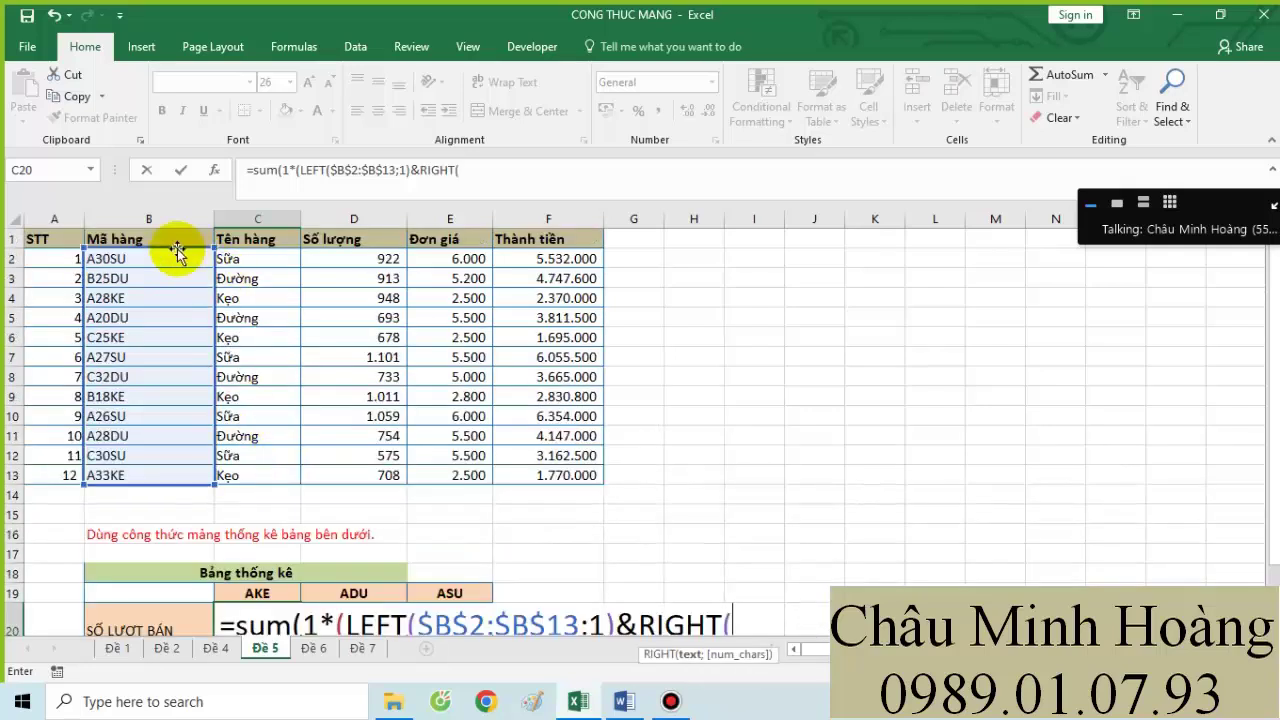
drag(166, 255, 170, 475)
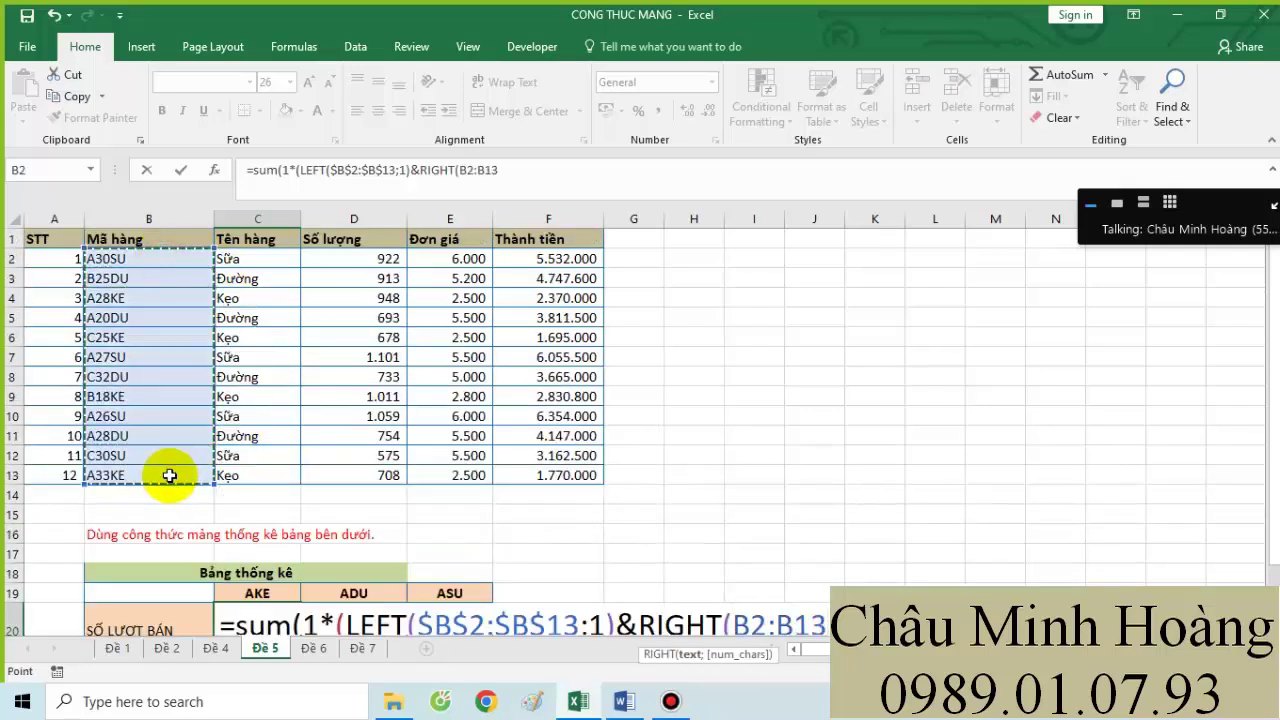
key(F4)
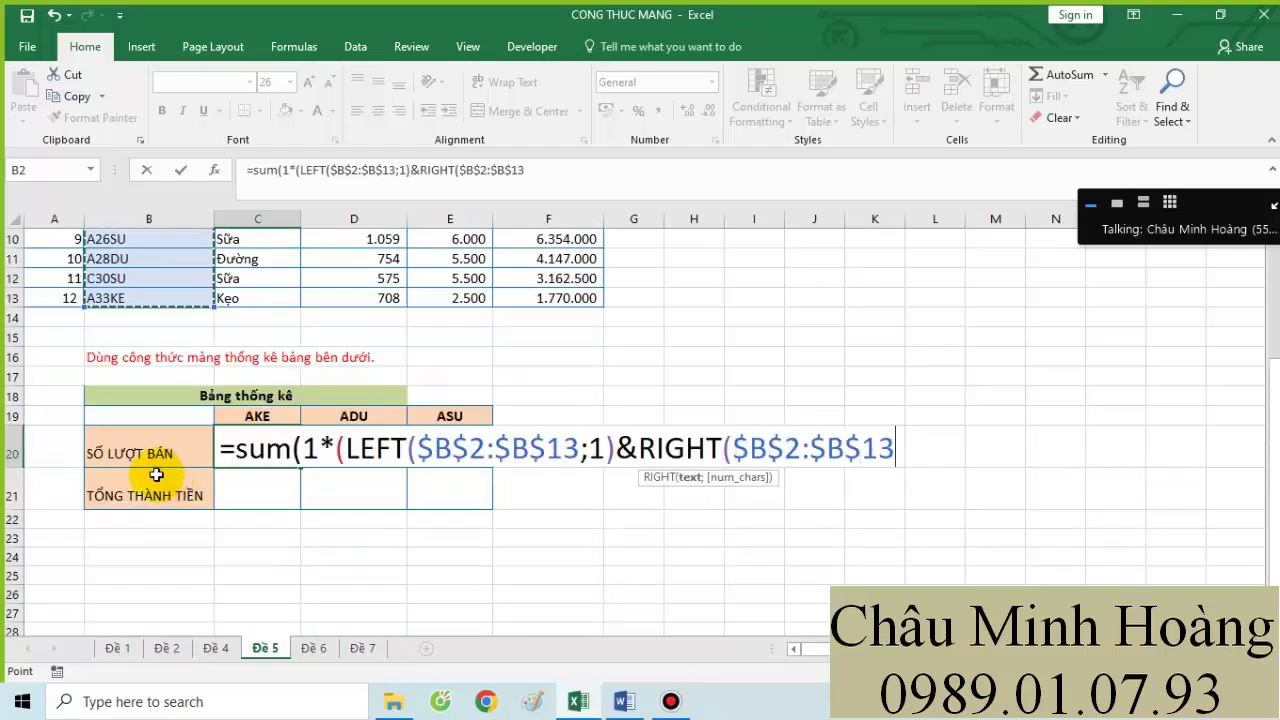
text(;2))
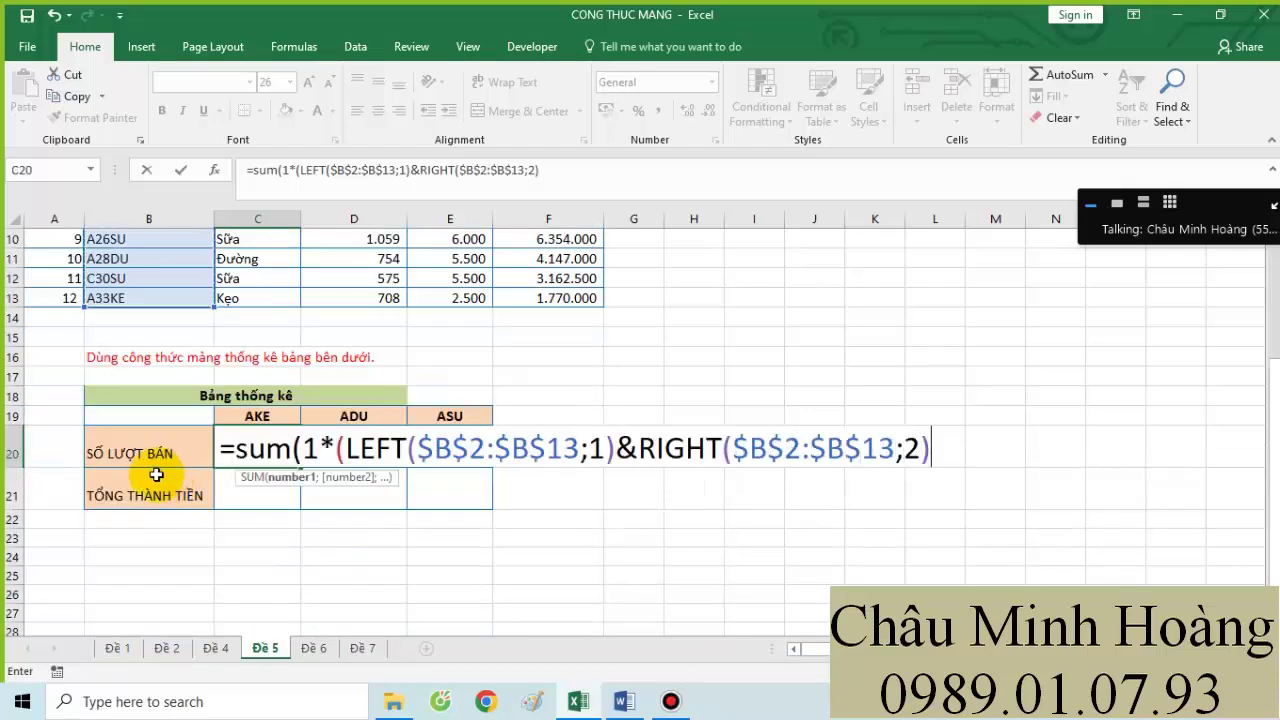
text(=)
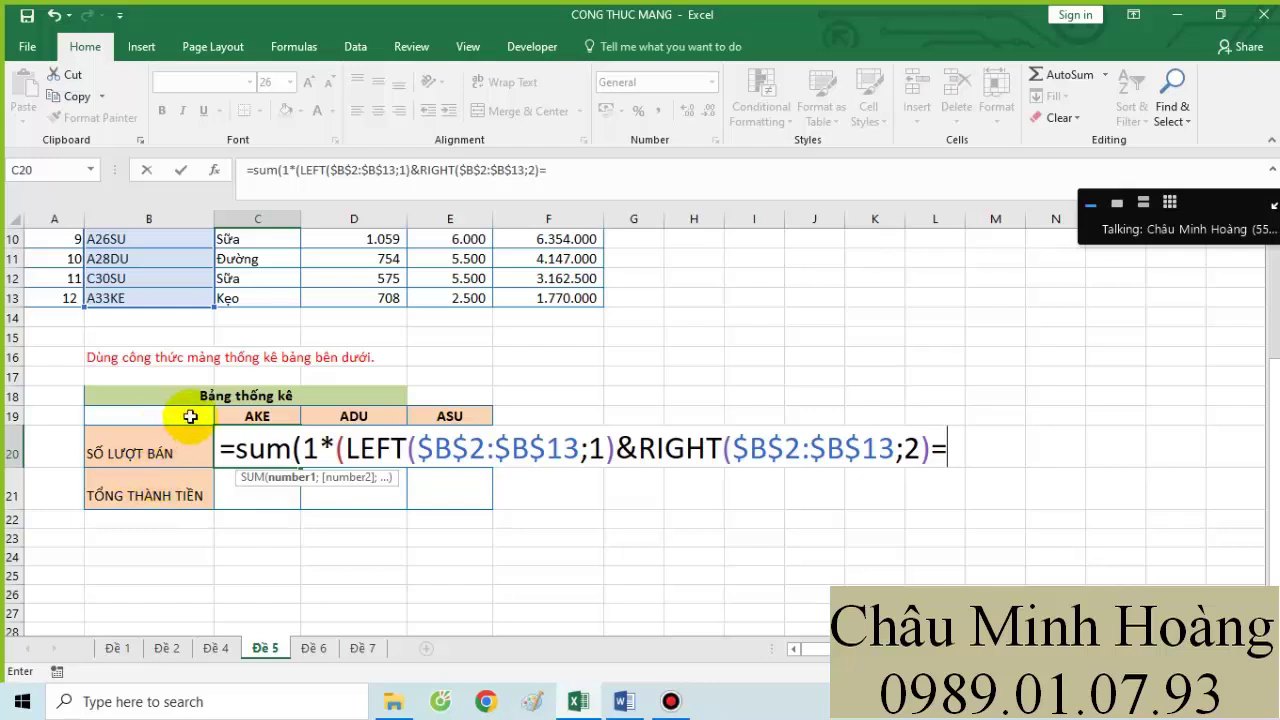
- Compare the codes with the row-locked AKE header C$19, close the parentheses and enter C20 as an array formula
click(250, 415)
key(F4)
key(F4)
key(F4)
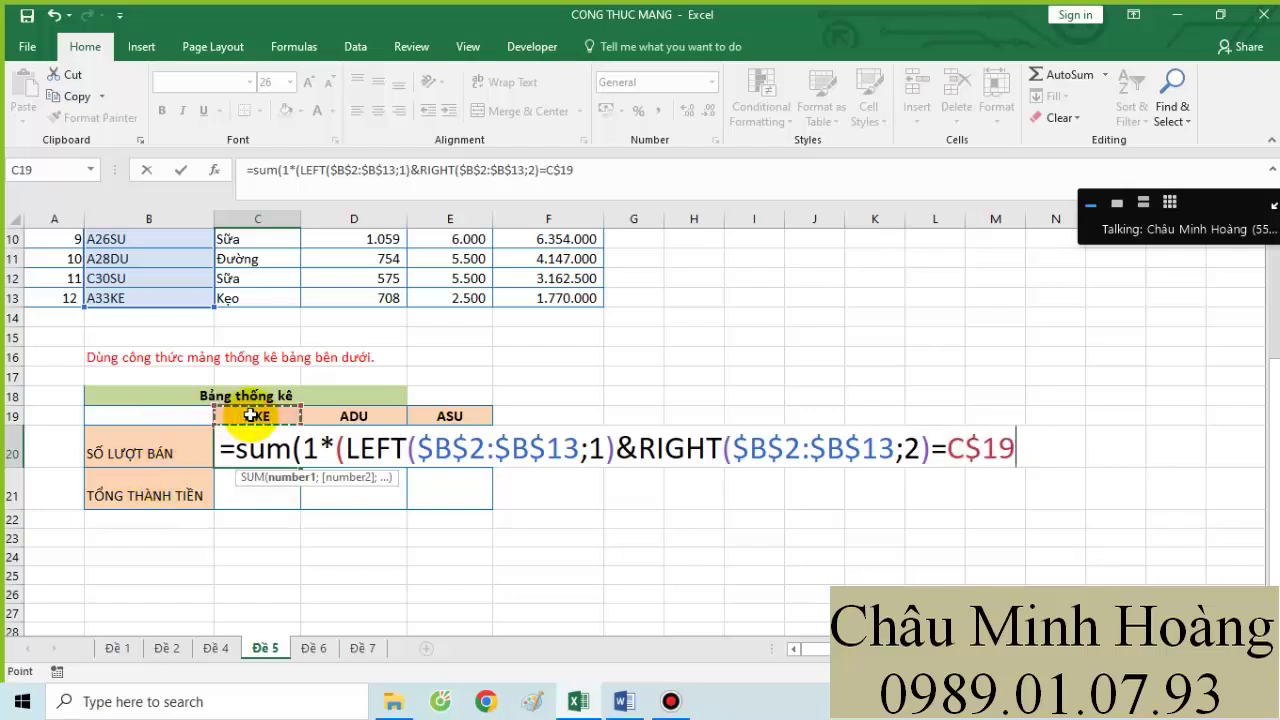
key(F4)
key(F4)
key(F4)
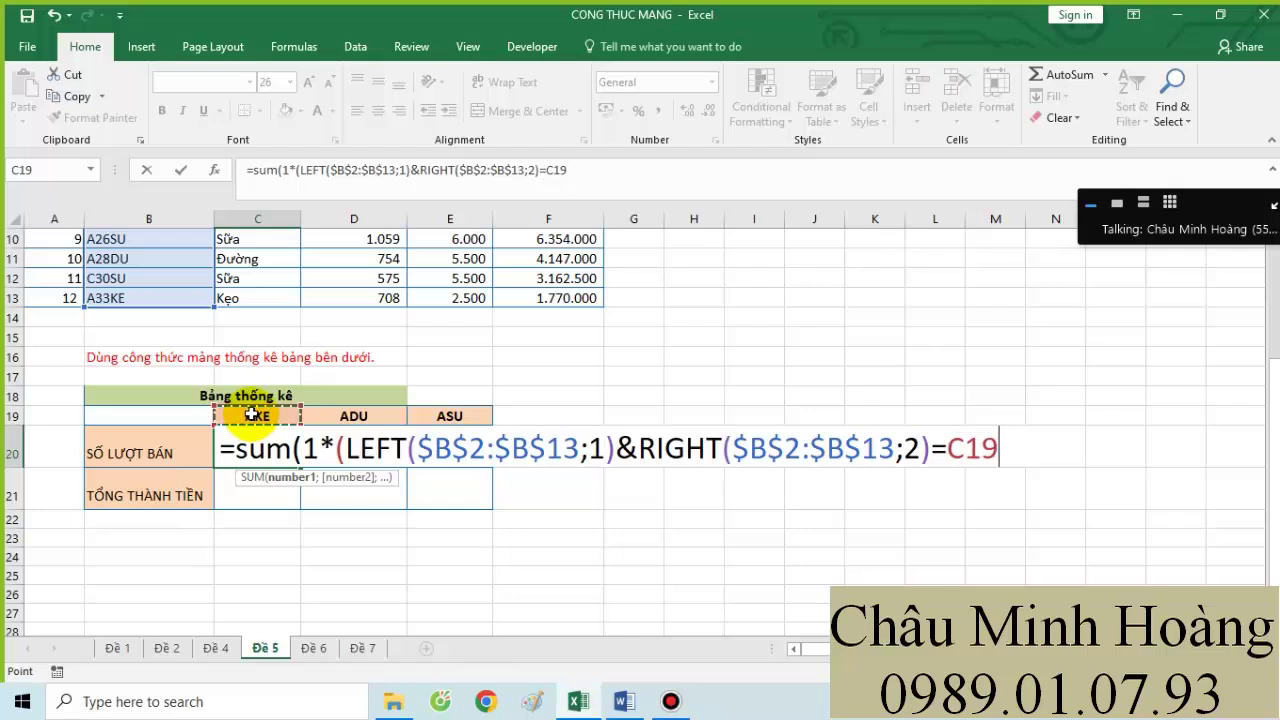
text()))
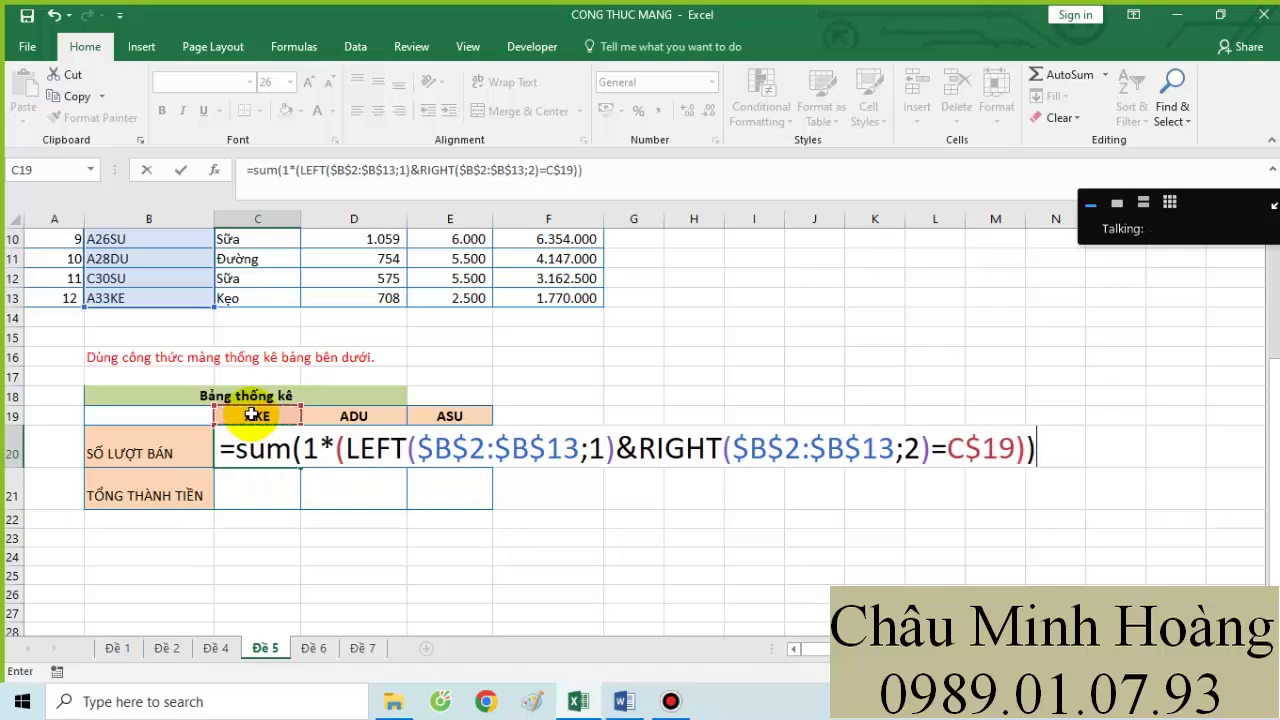
key(ctrl+shift+Return)
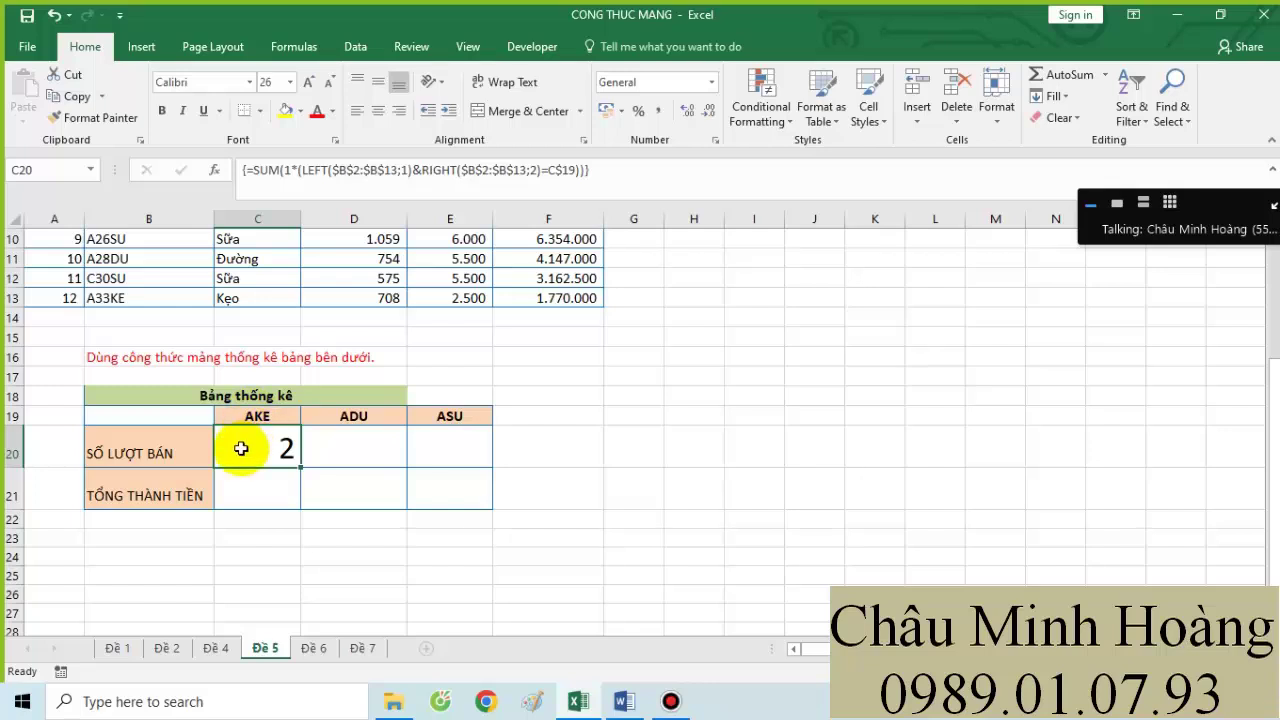
- Copy the C20 formula text and paste it into the Word document below a new "Đề 5 :" line
double_click(240, 448)
drag(225, 452, 1049, 471)
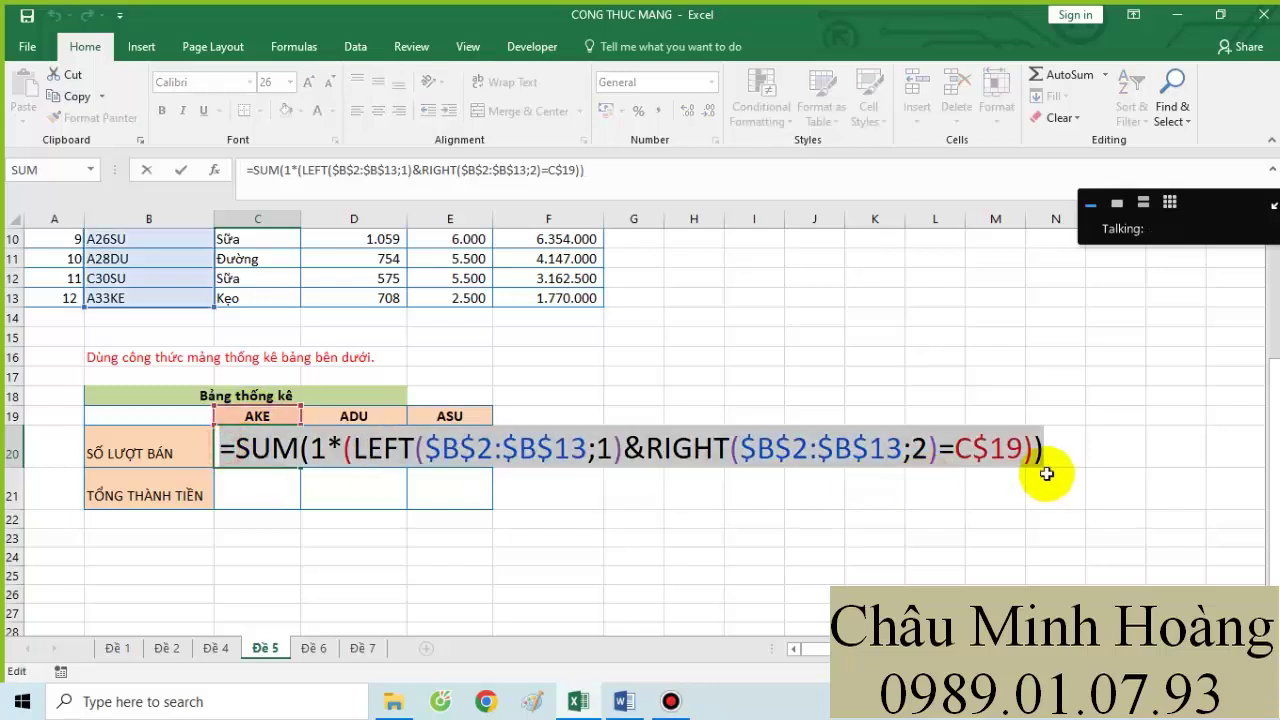
click(624, 701)
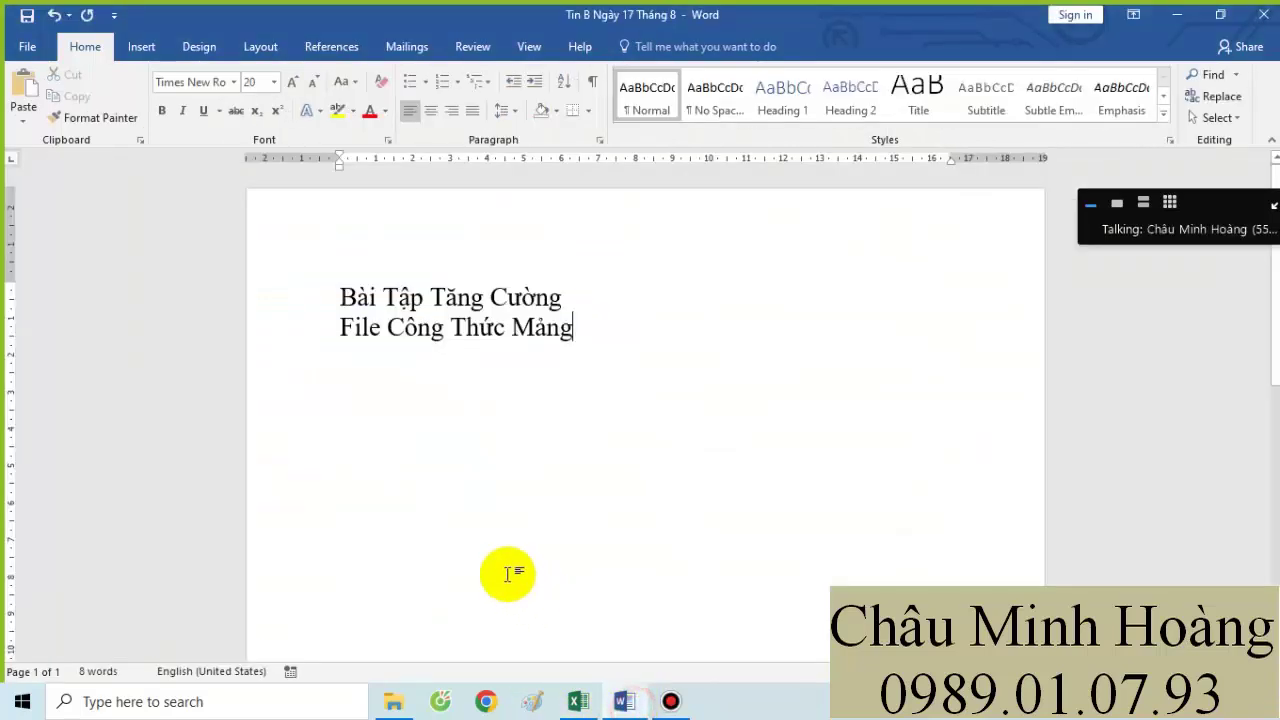
click(467, 357)
text(Dề 5v )
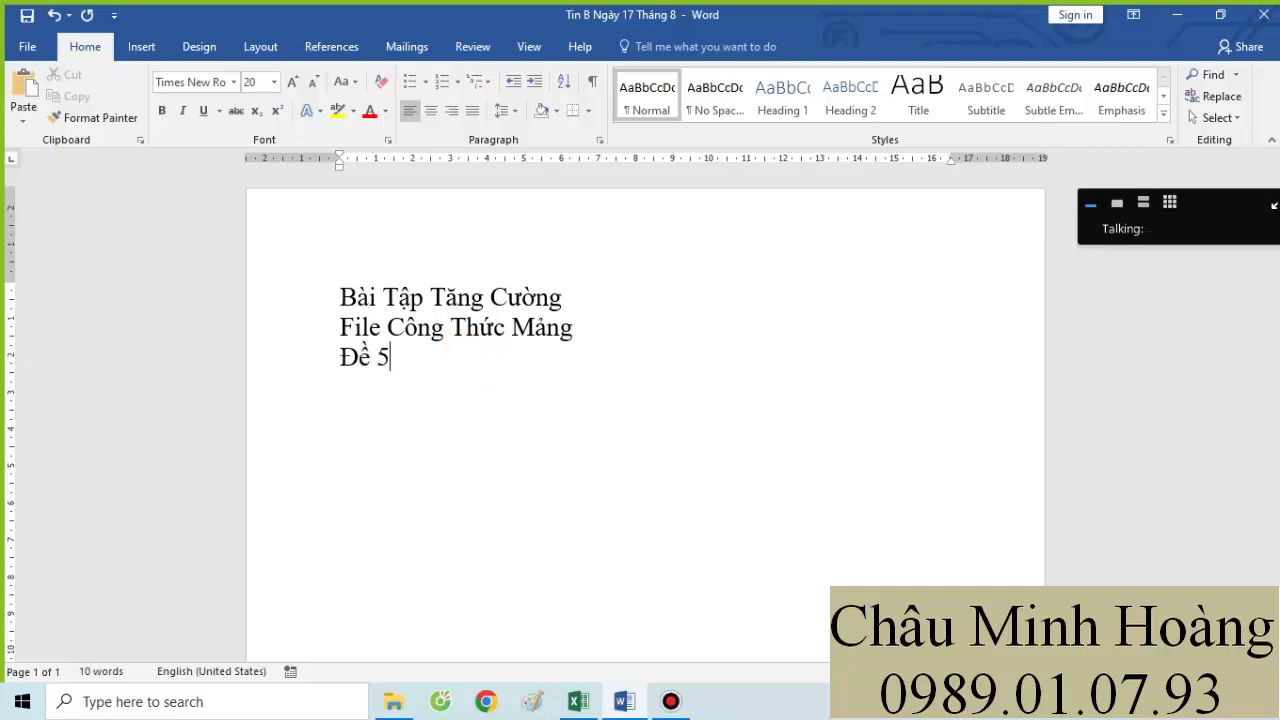
text( :)
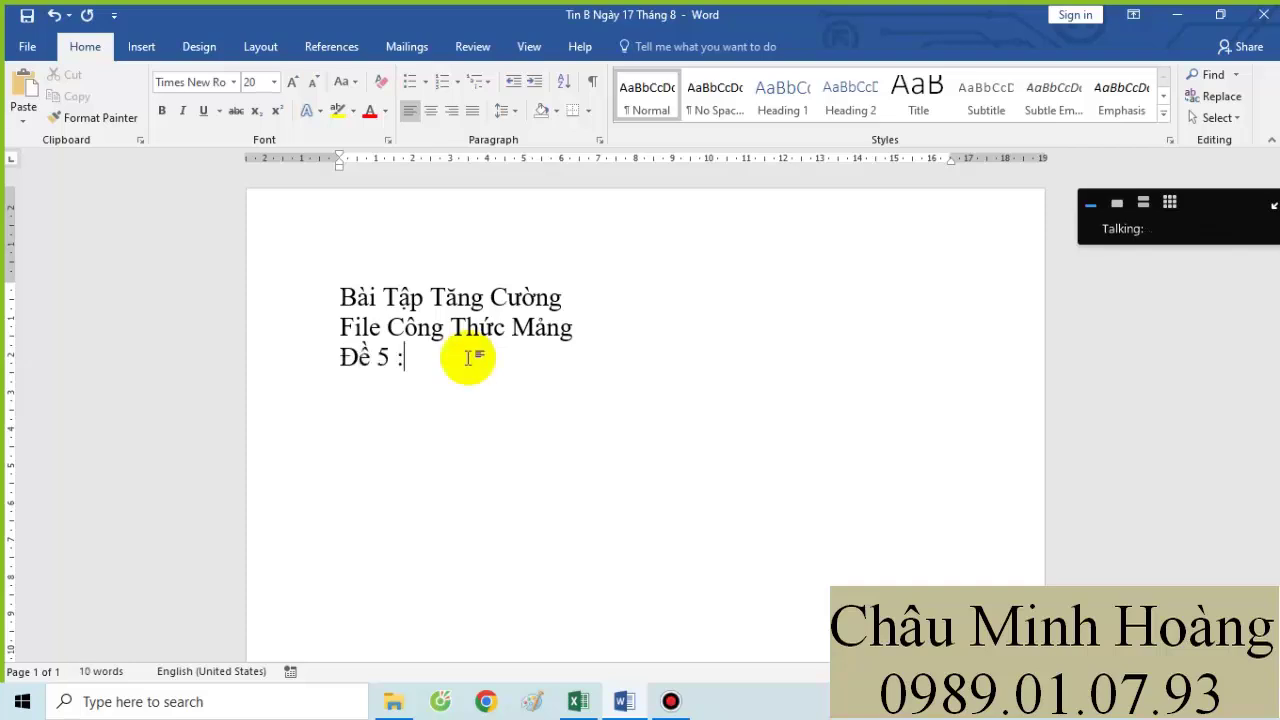
key(Return)
key(ctrl+v)
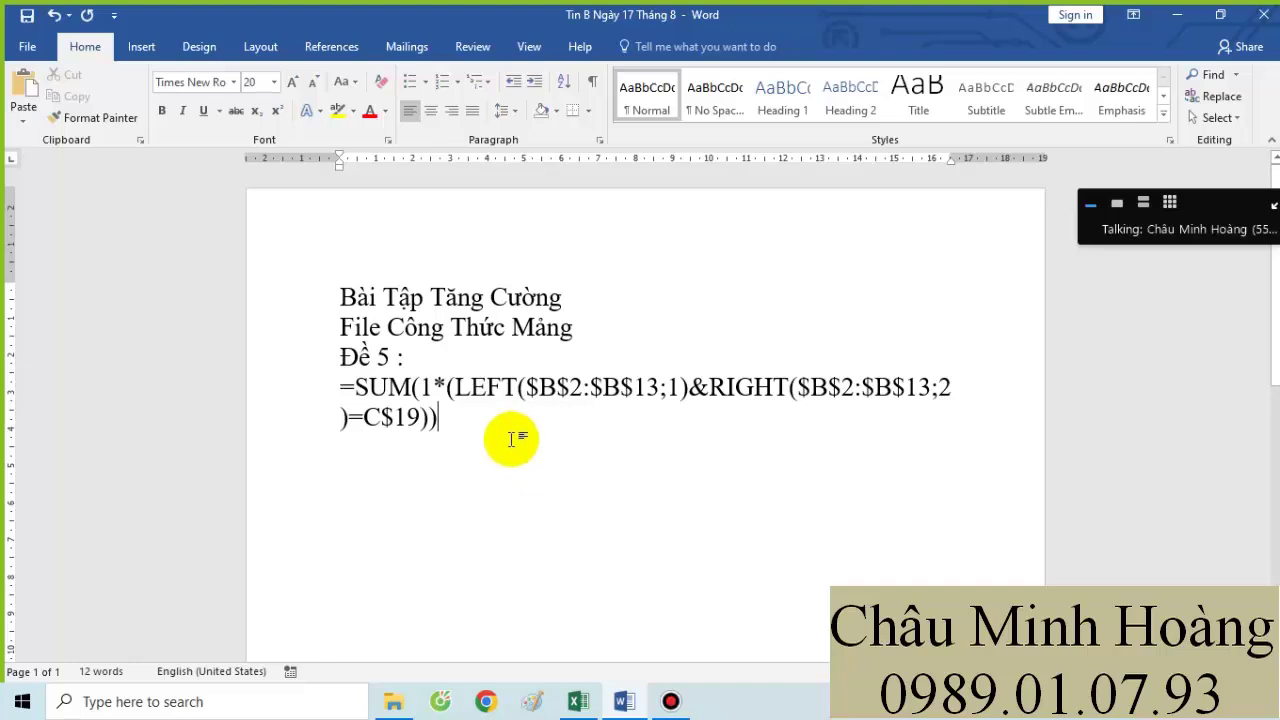
key(Return)
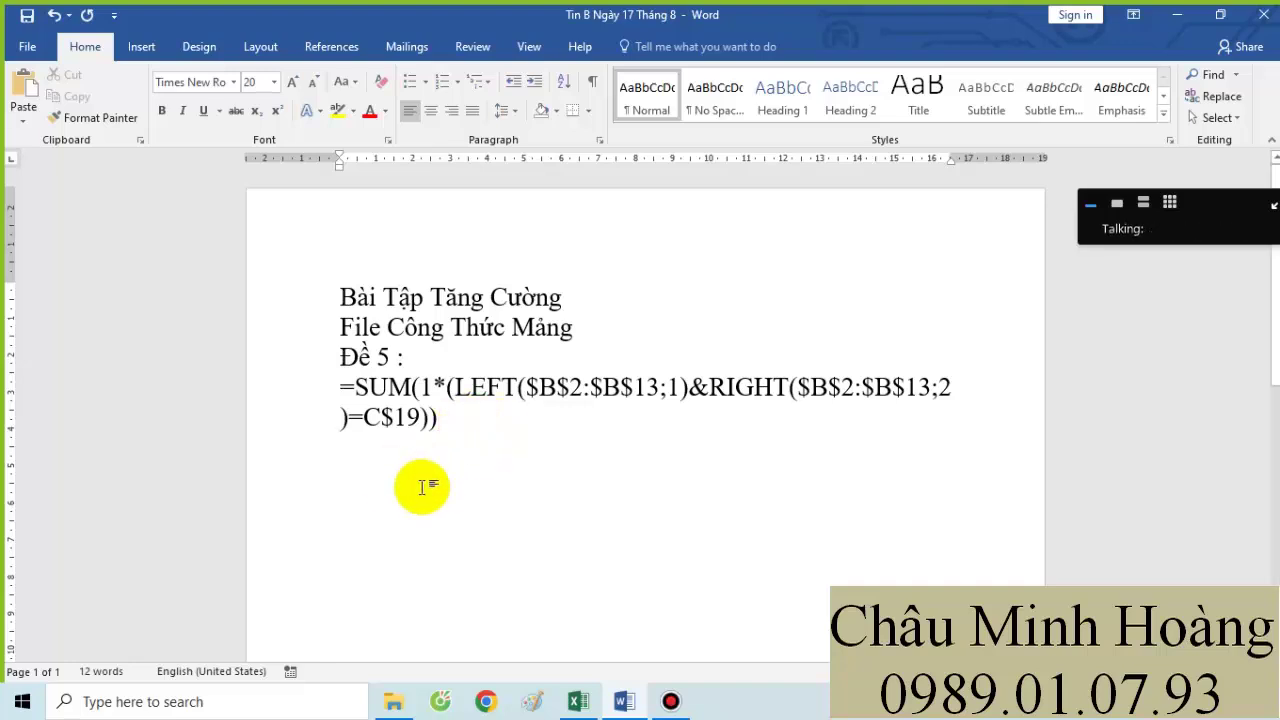
- Switch back to Excel, re-enter C20 as an array formula and fill it across to E20, clearing the extra copy in F20
click(578, 701)
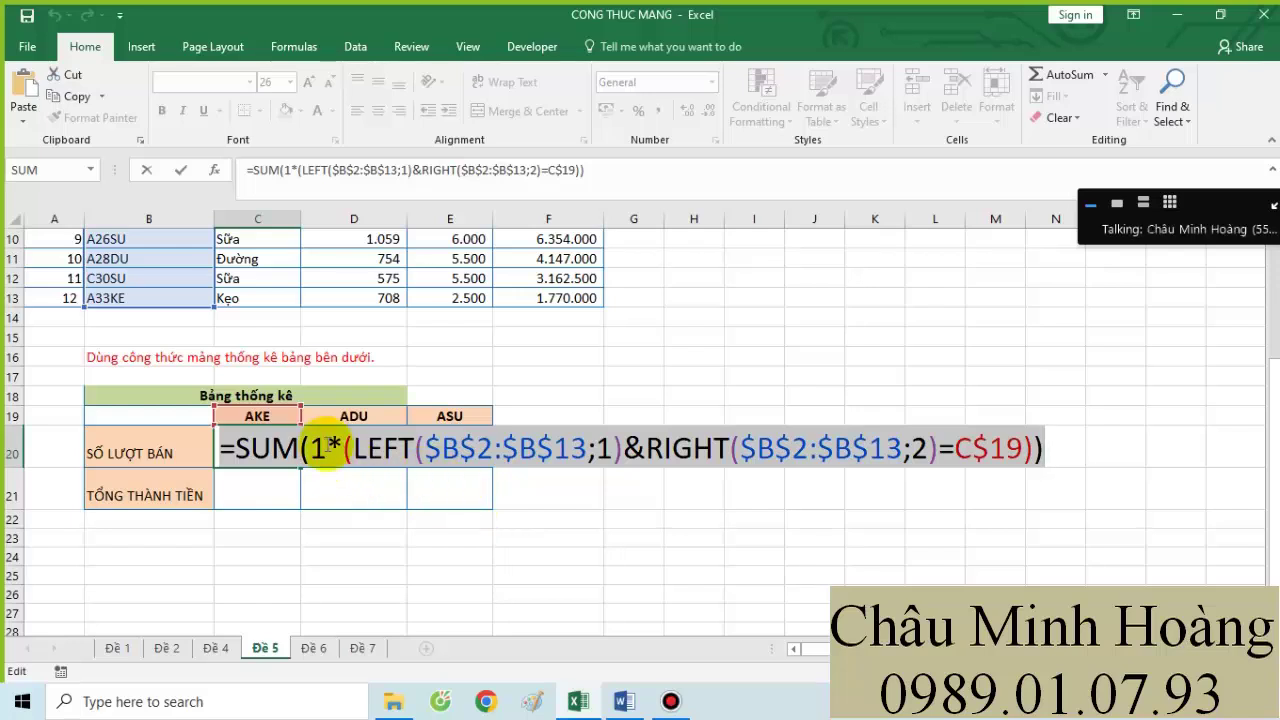
key(ctrl+shift+Return)
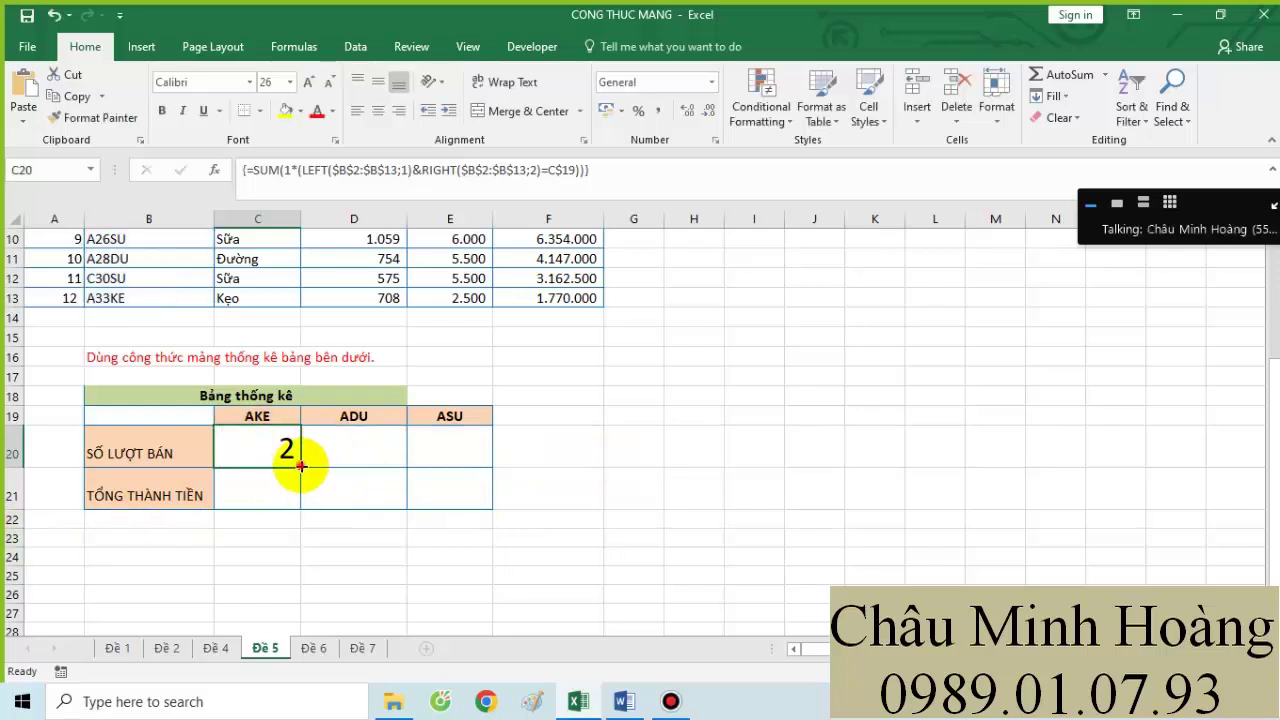
drag(300, 466, 535, 448)
click(525, 450)
key(Delete)
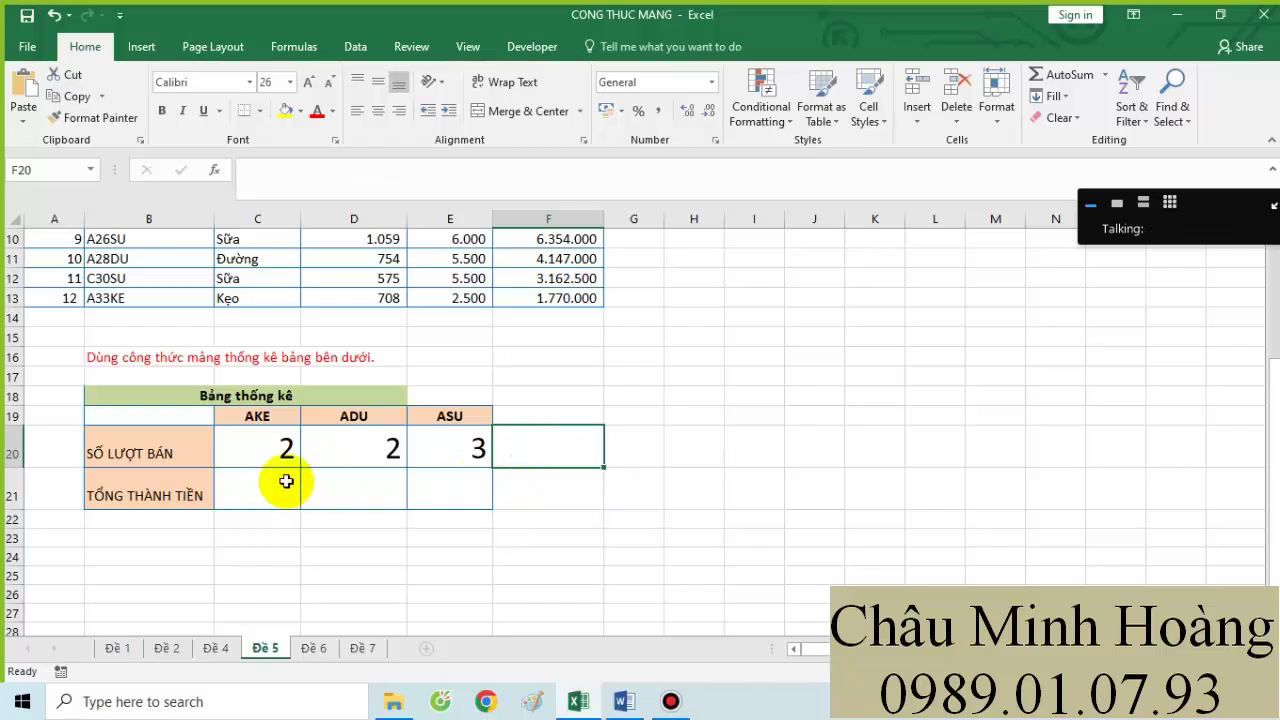
- Fill the C20 formula down to C21 and replace its multiplier 1 with the absolute Thành tiền range $F$2:$F$13
click(274, 450)
drag(300, 466, 280, 492)
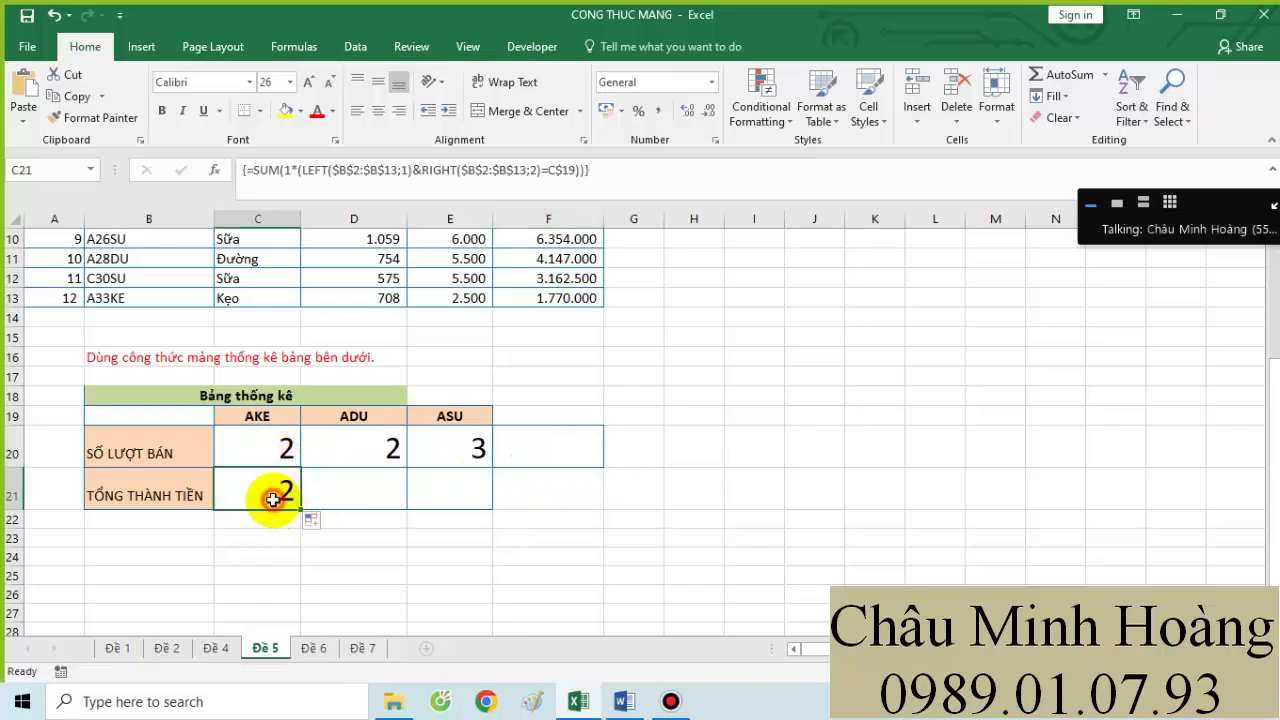
double_click(262, 492)
scroll(329, 494, up, 3)
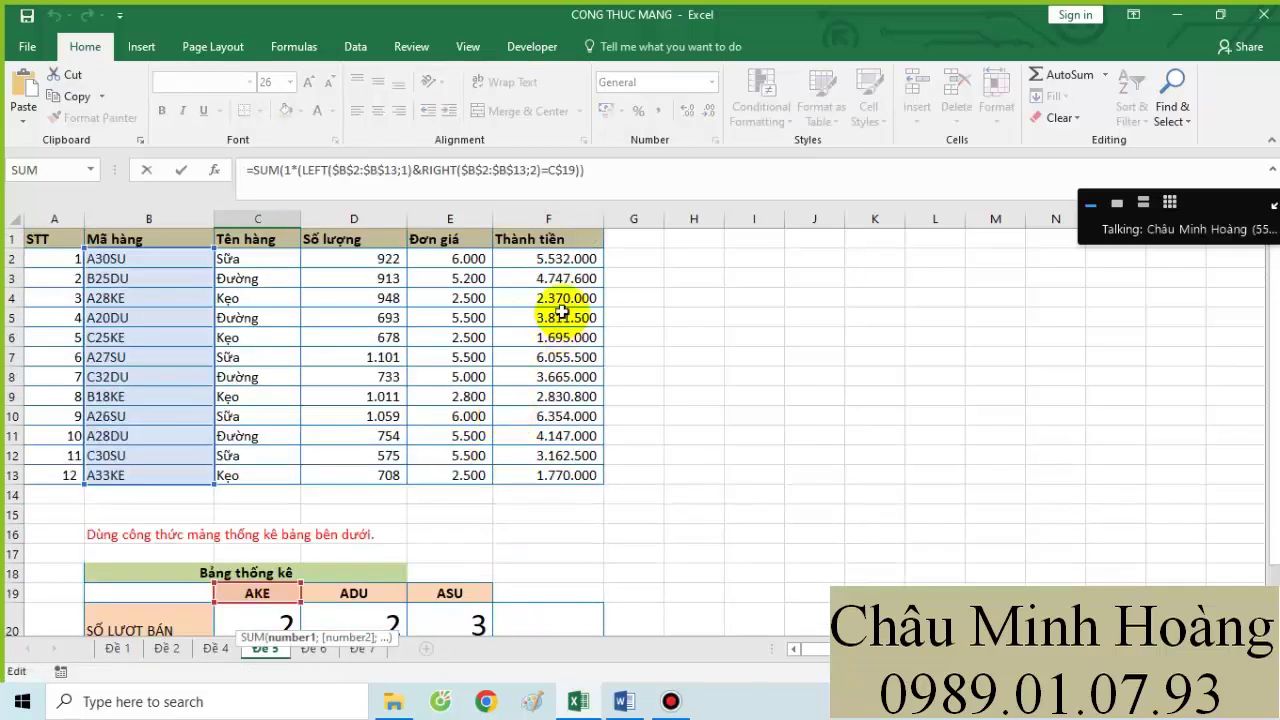
drag(568, 266, 553, 473)
scroll(553, 473, down, 4)
key(F4)
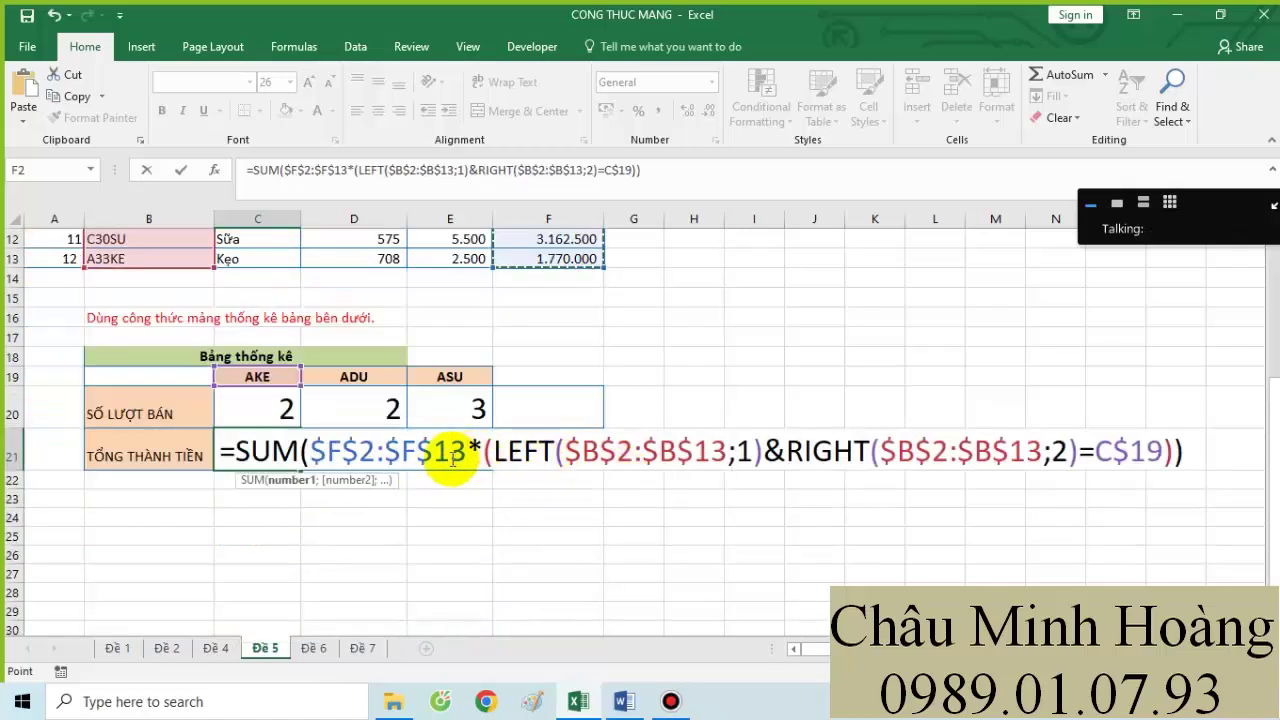
- Copy the C21 formula text, enter it as an array formula and fill it across to E21
drag(326, 452, 762, 503)
scroll(423, 443, up, 4)
scroll(423, 463, down, 3)
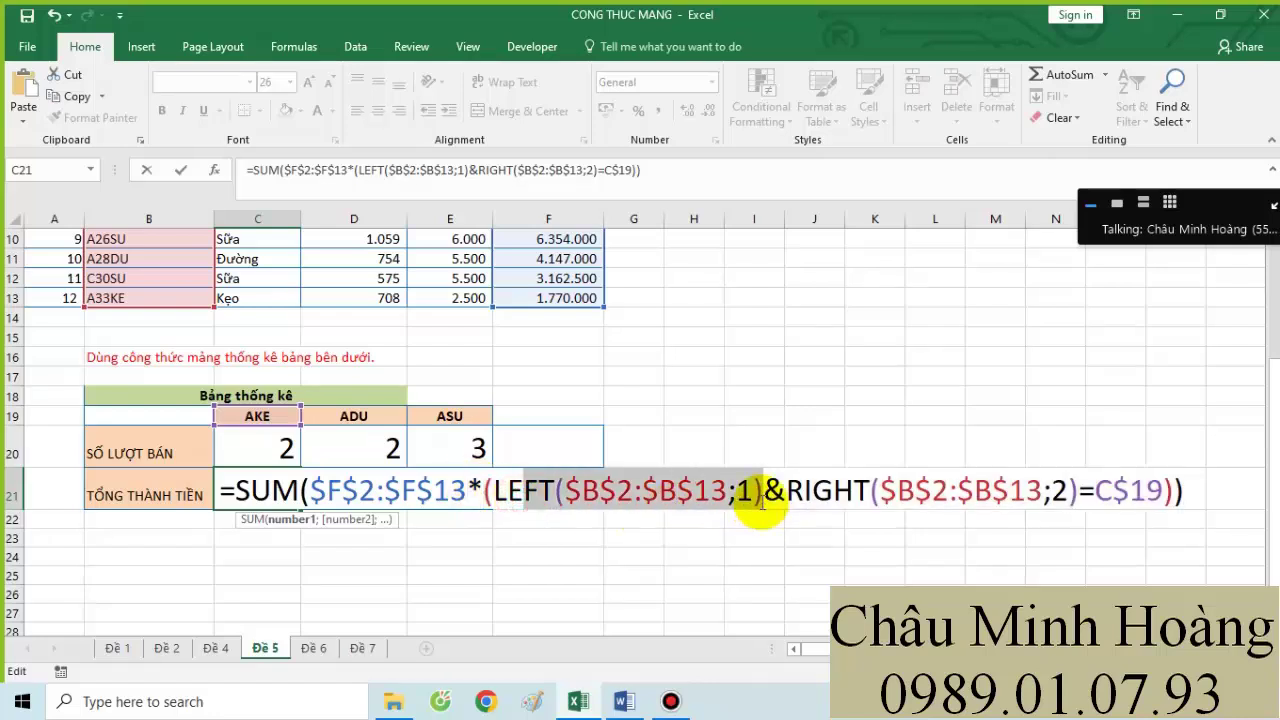
drag(1185, 492, 202, 508)
key(ctrl+c)
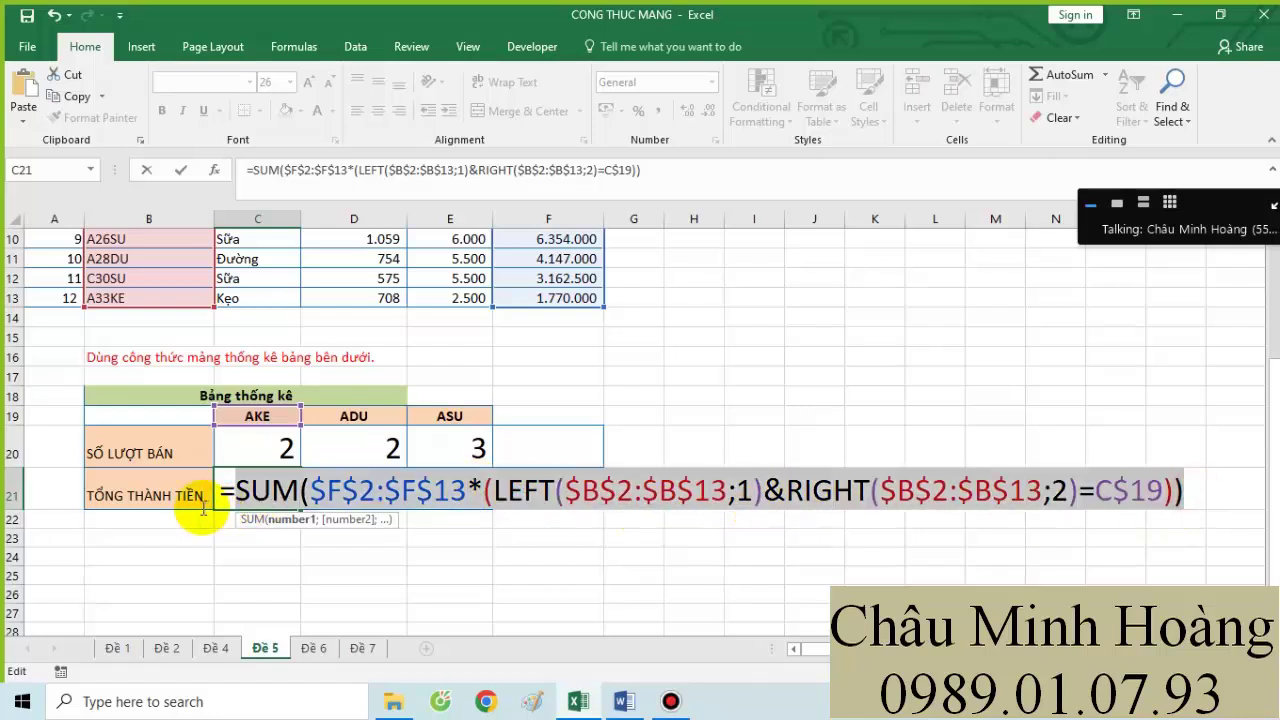
key(ctrl+shift+Return)
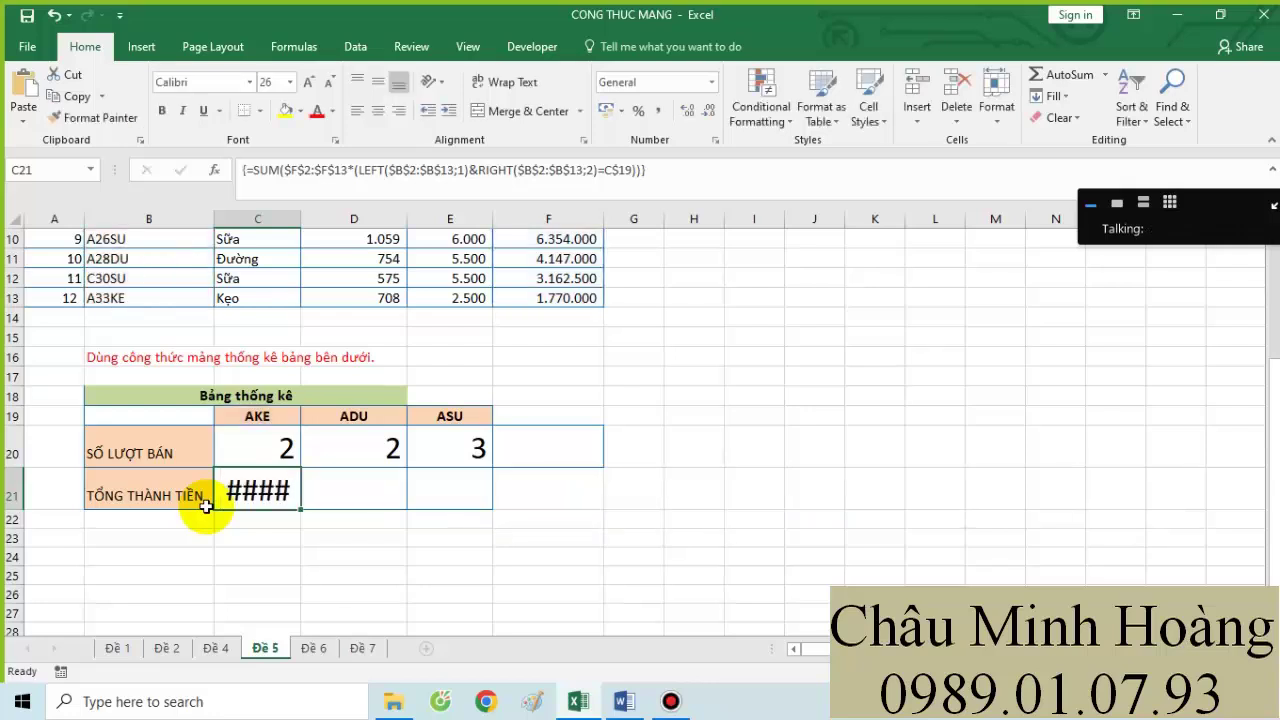
drag(300, 508, 470, 515)
- Switch to the Word document and paste the copied total formula below the first formula
click(623, 701)
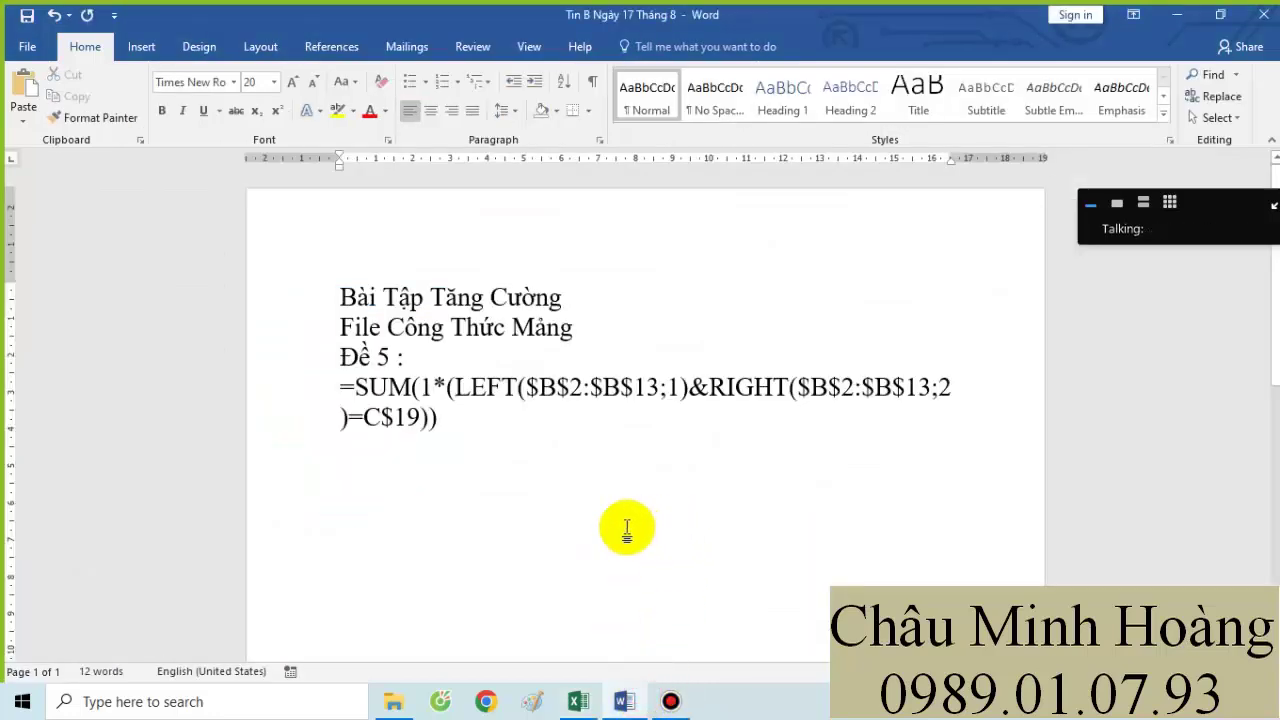
key(ctrl+v)
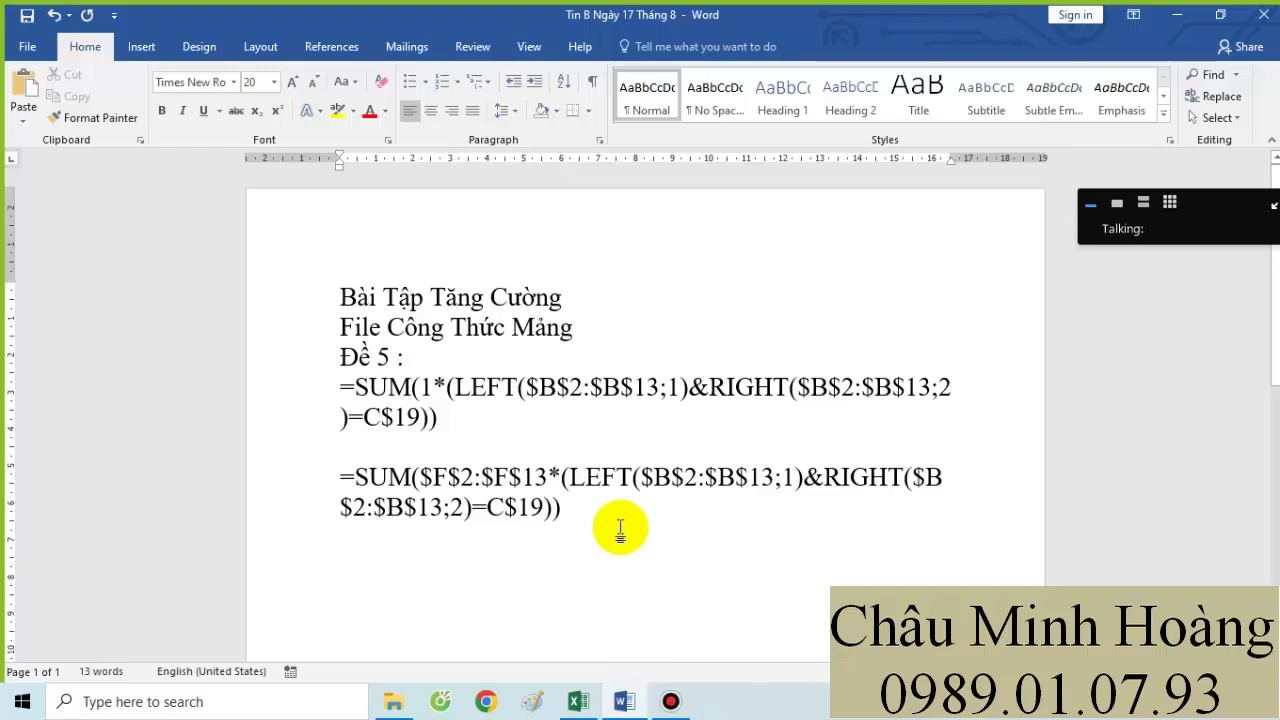
- Return to the Excel sheet and examine the Thành tiền column and the Số lượng and Đơn giá values in row 2
click(578, 701)
scroll(593, 480, up, 3)
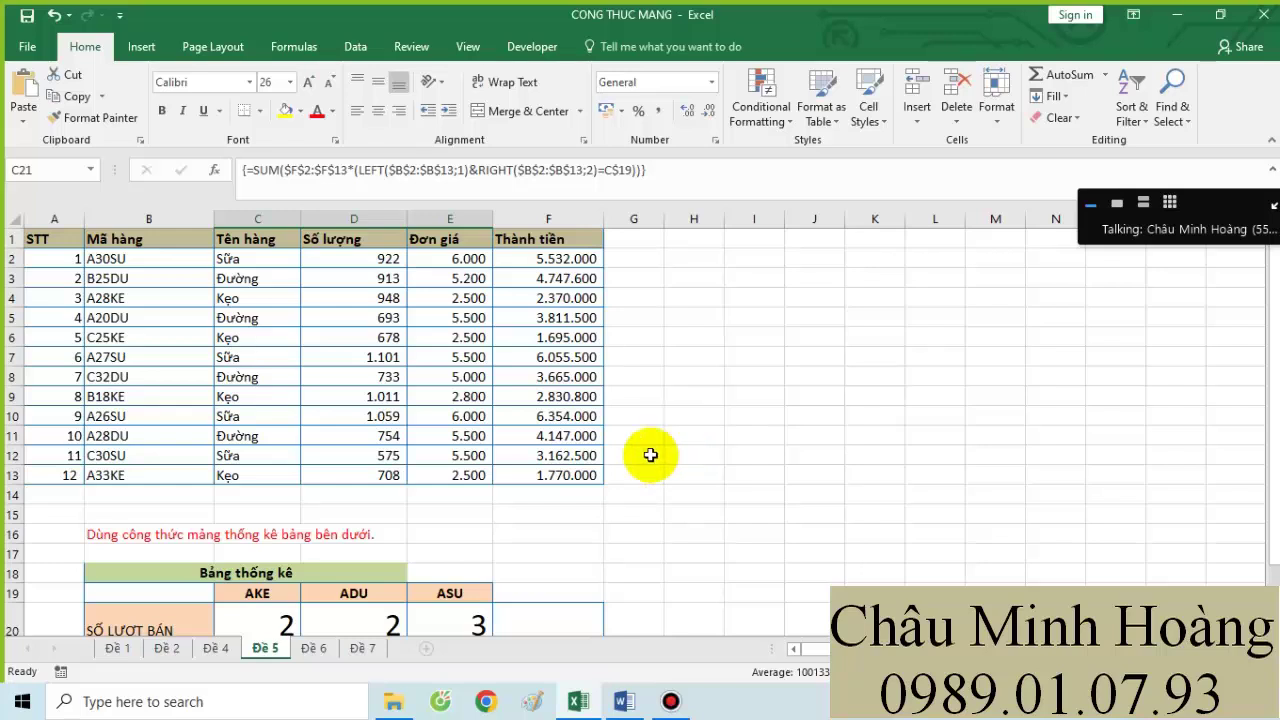
drag(571, 235, 580, 475)
drag(358, 257, 457, 258)
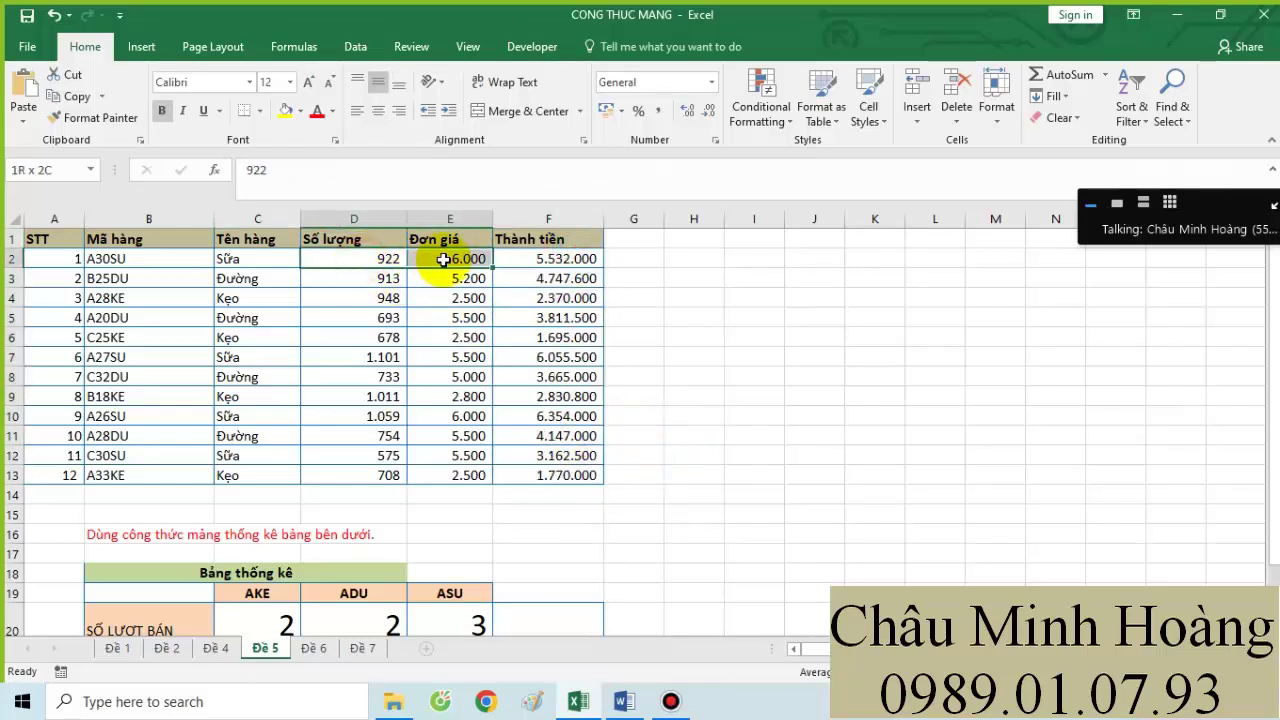
click(648, 238)
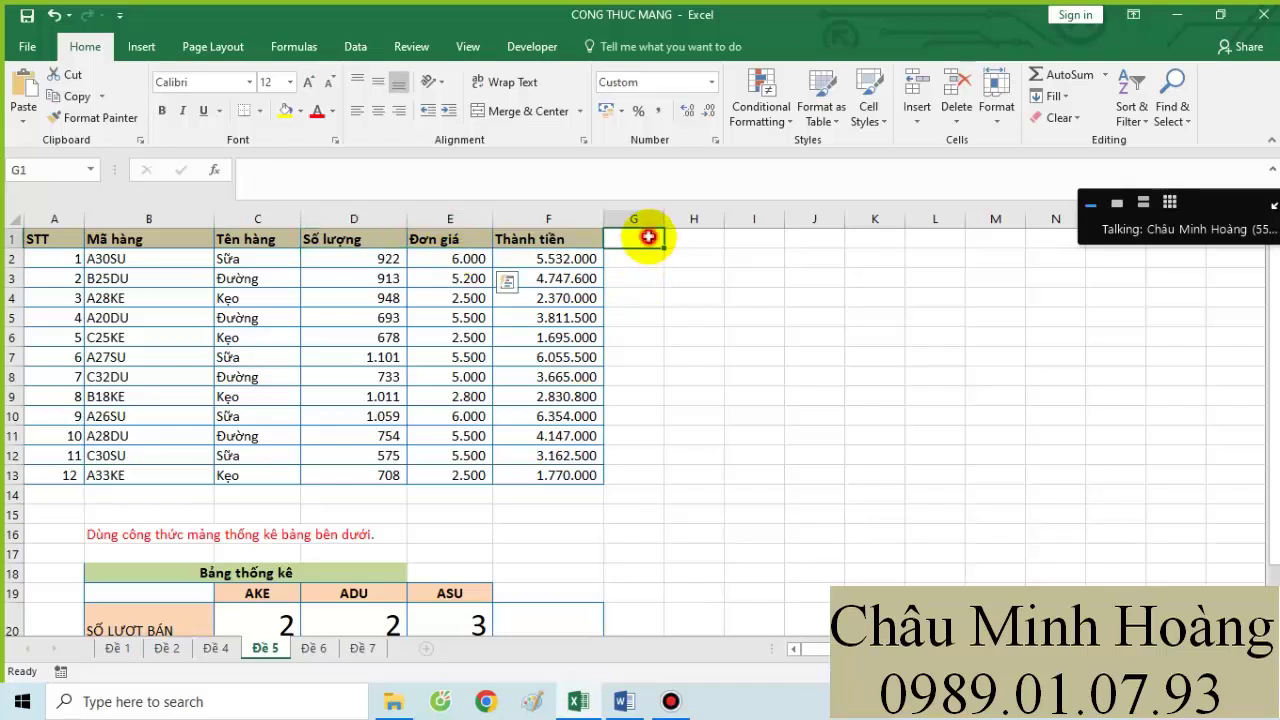
scroll(671, 331, up, 1)
scroll(677, 338, up, 1)
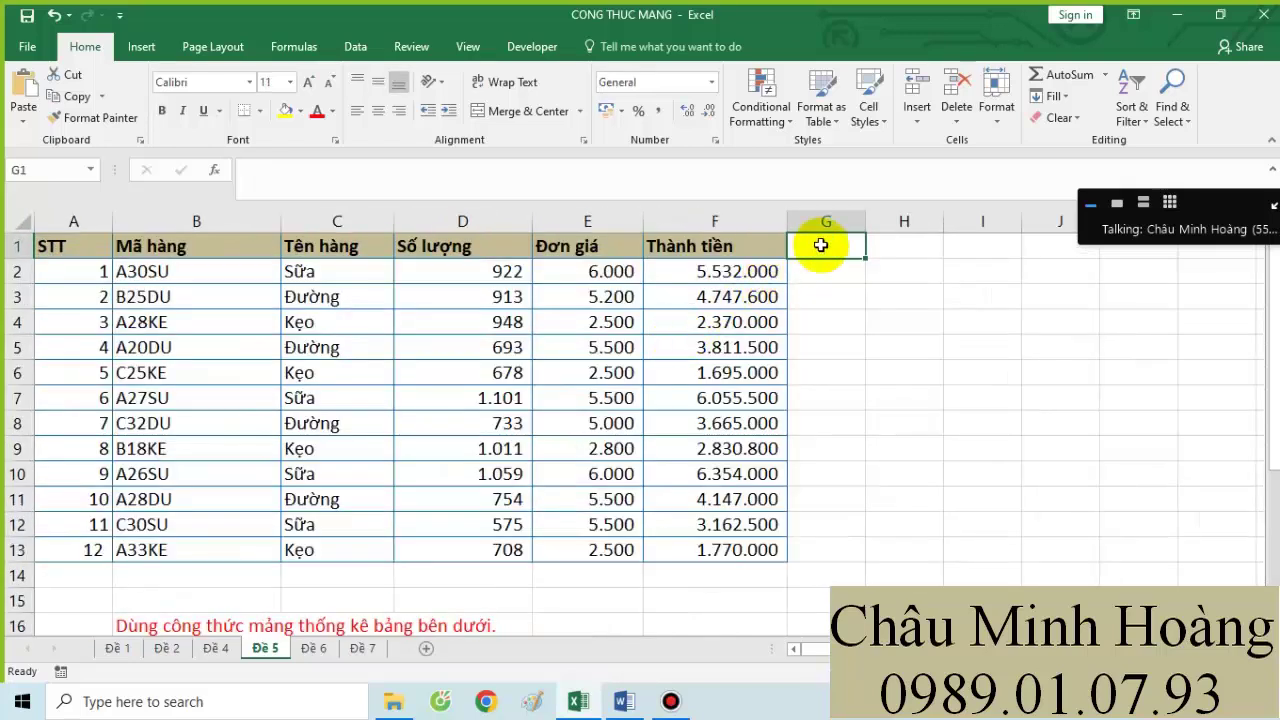
- Enter the column header "giảm giá" in cell G1, beside the Thành tiền header
text(tha)
key(BackSpace)
key(BackSpace)
key(BackSpace)
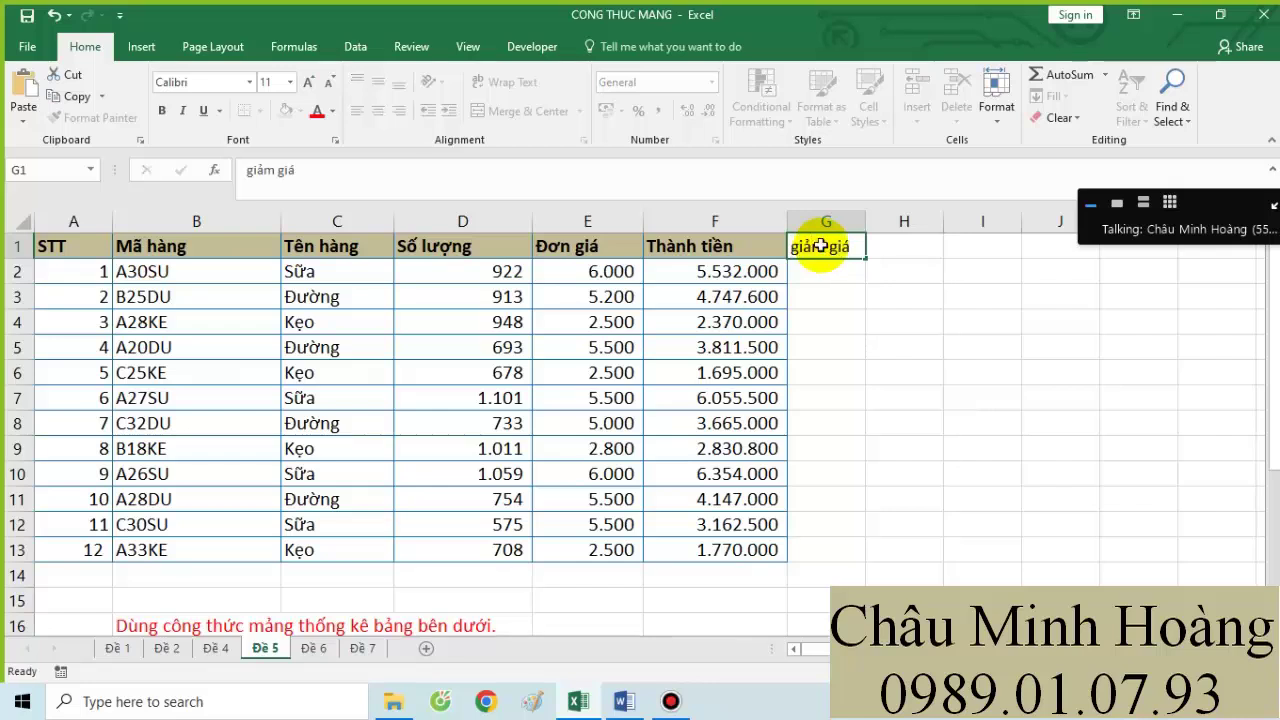
text(giảm giá)
key(Return)
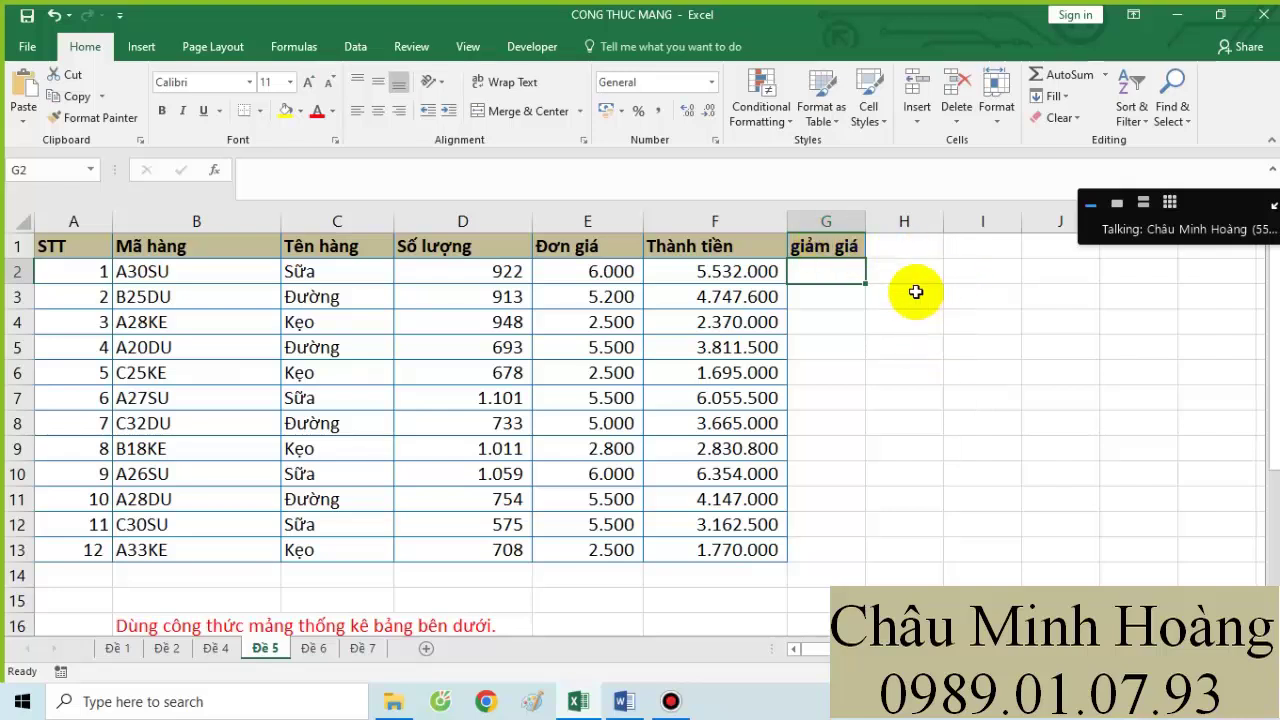
scroll(611, 401, down, 3)
scroll(257, 428, up, 3)
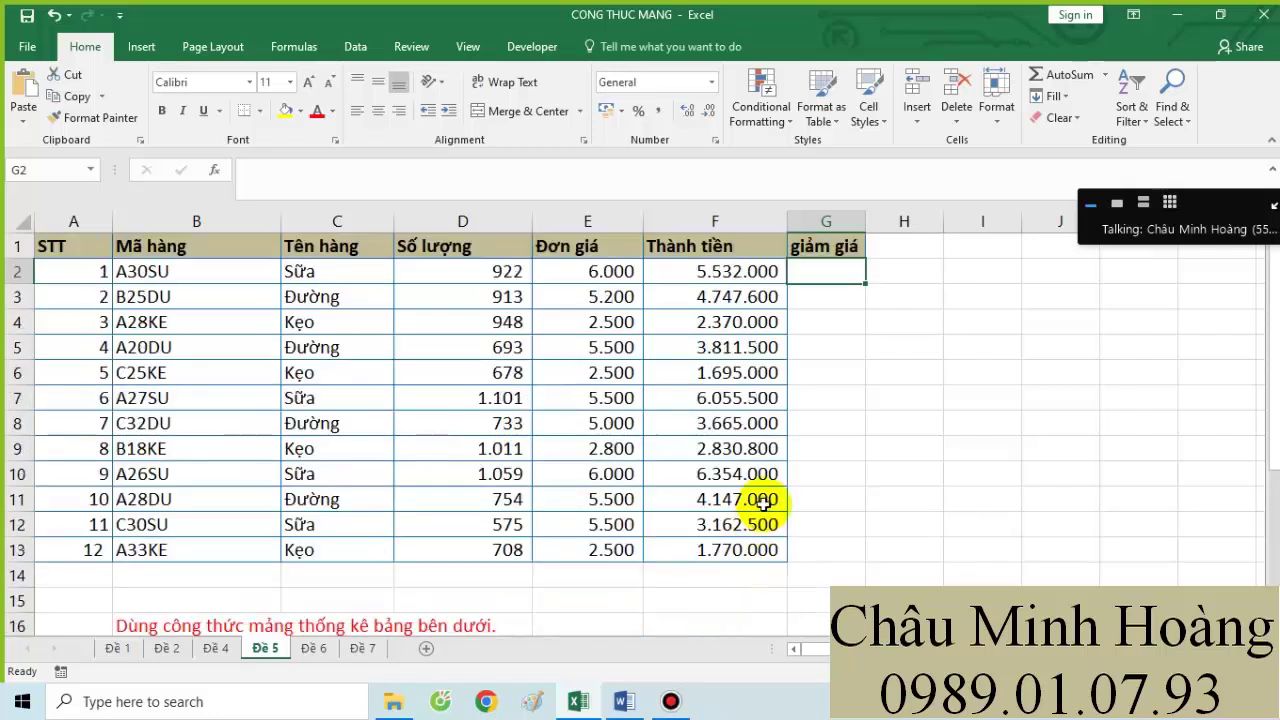
- Switch to the Word document and write "Sử dụng công thức mảng tính giảm giá biết rằng :" on a new line below the second formula
click(624, 701)
key(Return)
text(S)
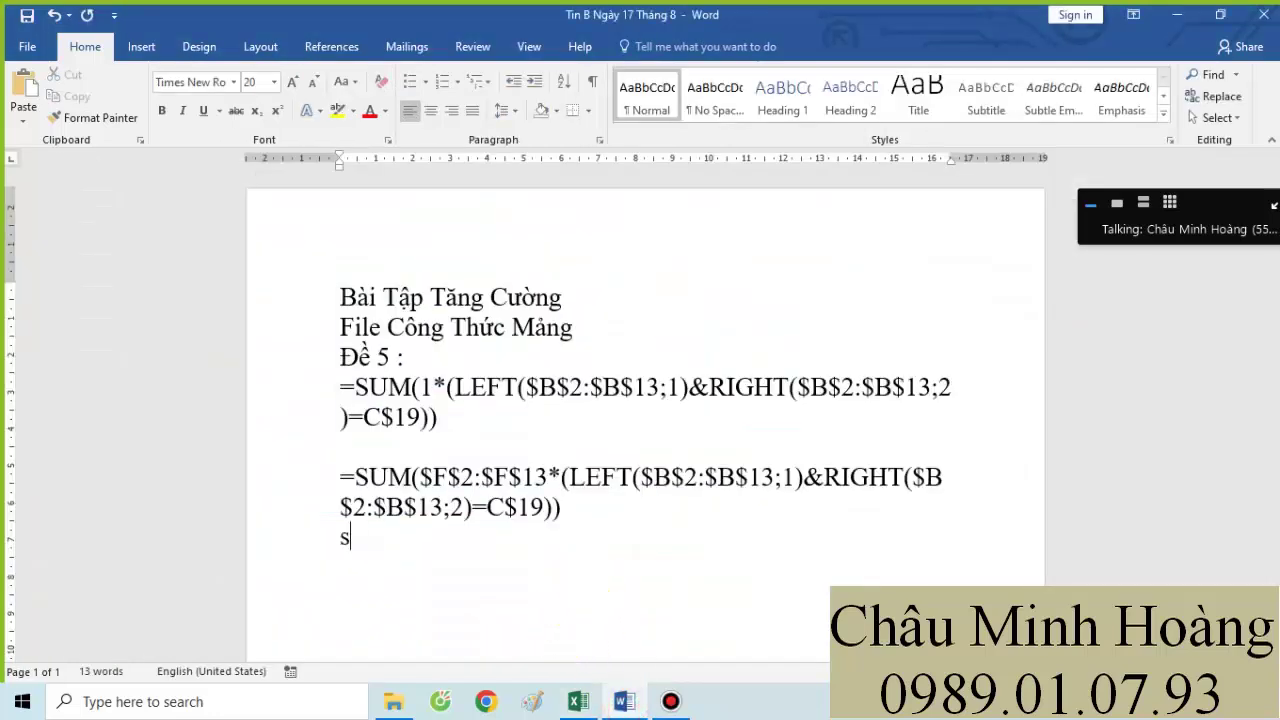
text(ử dụng công)
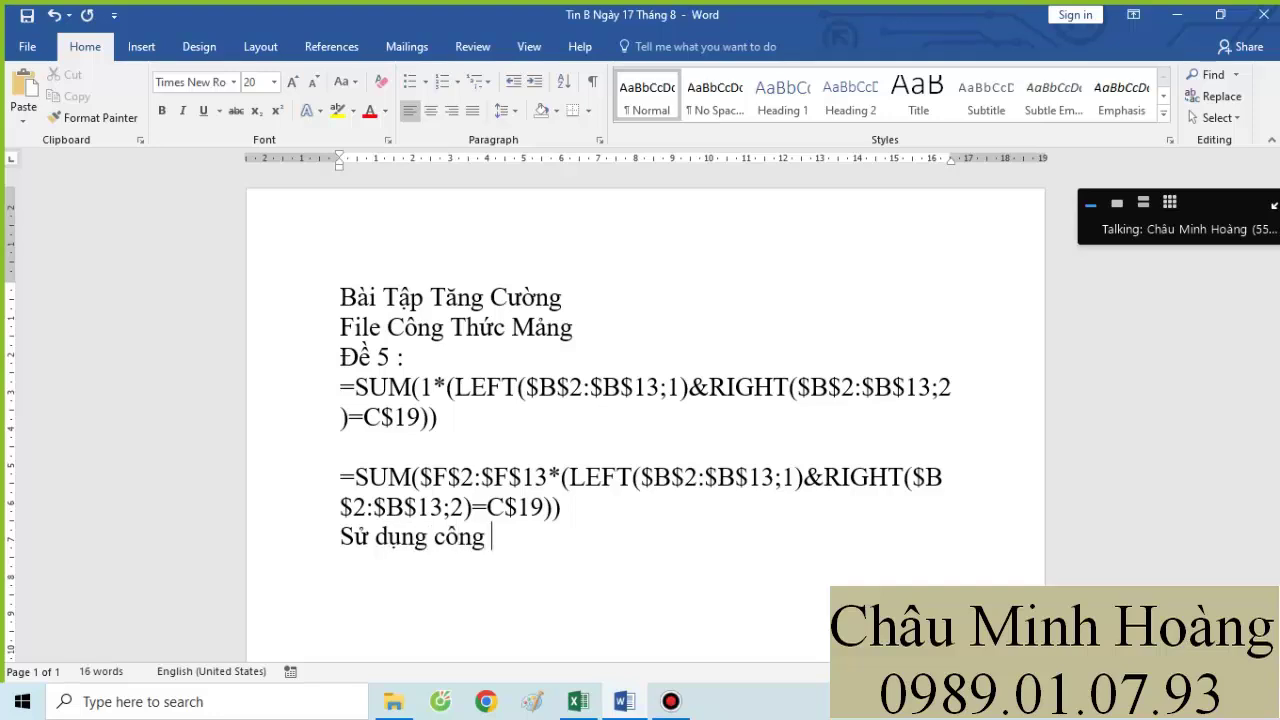
text( thức m)
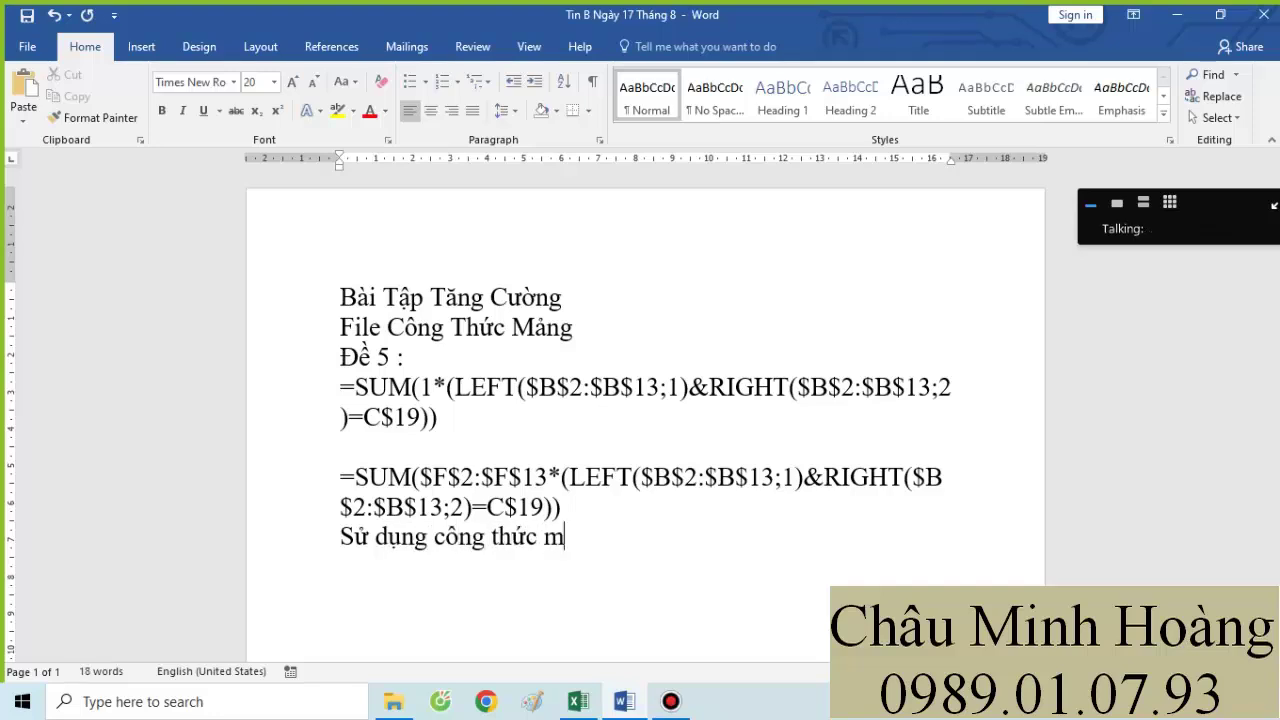
text(ảng tinh giảm giá biết ra)
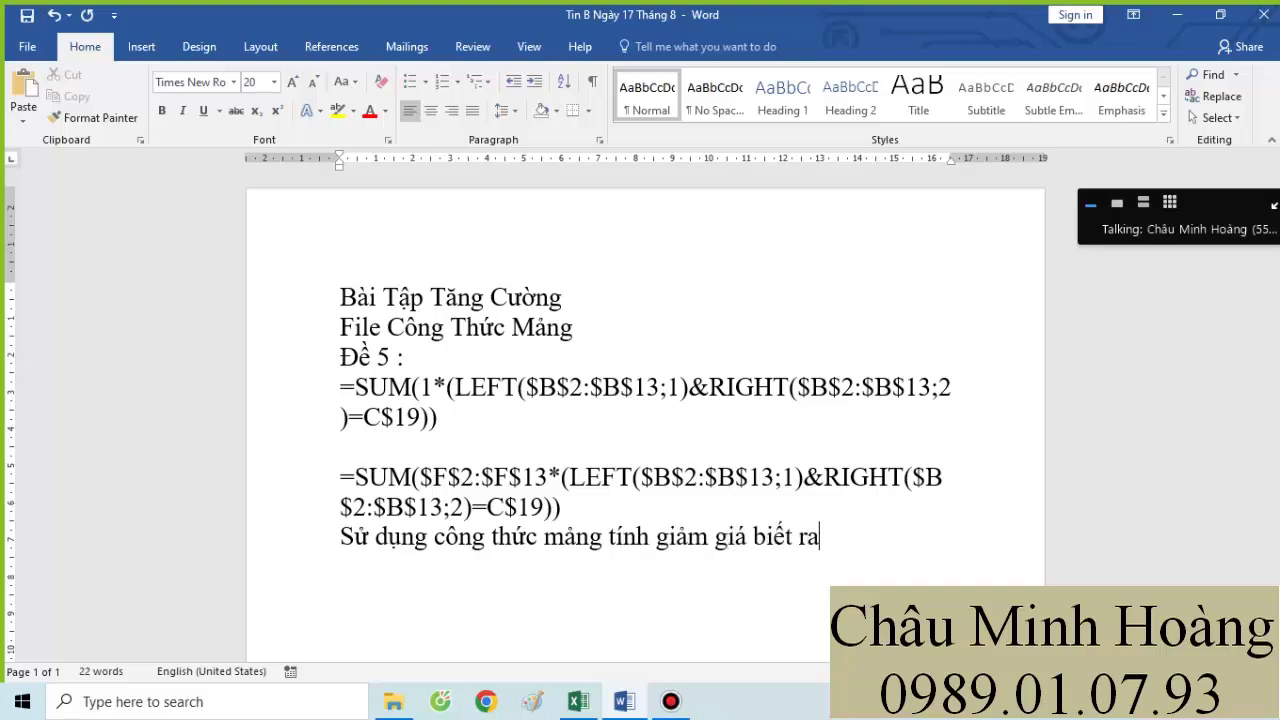
key(BackSpace)
text(ằng :)
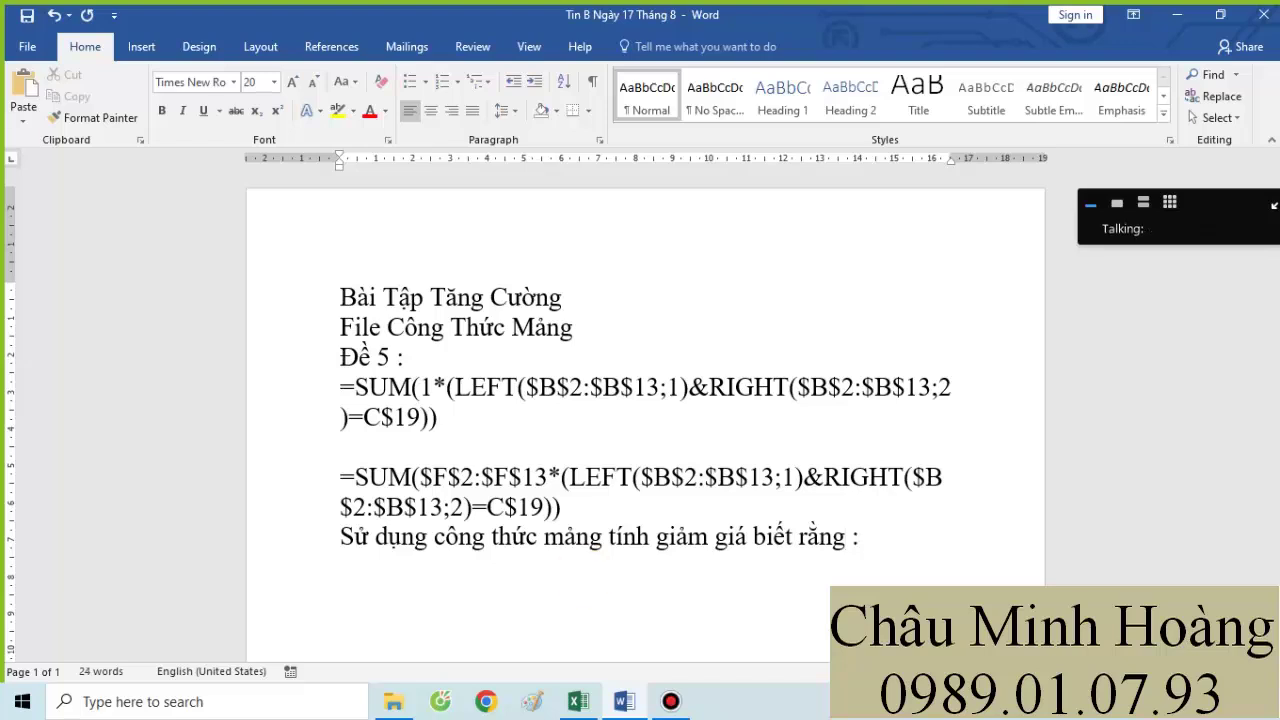
- Check the Excel sheet, return to Word and continue the sentence with "nếu tên hàng là sữa thì giảm giá 15% thành tiền"
click(590, 700)
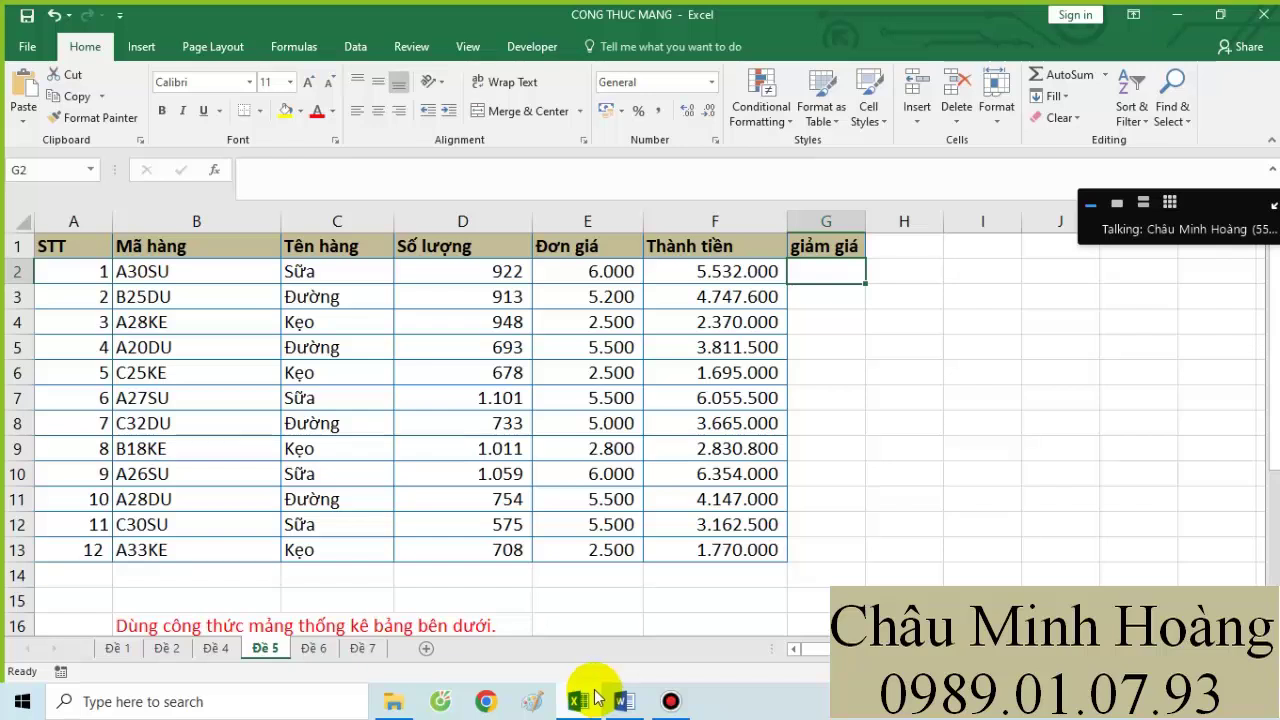
click(623, 700)
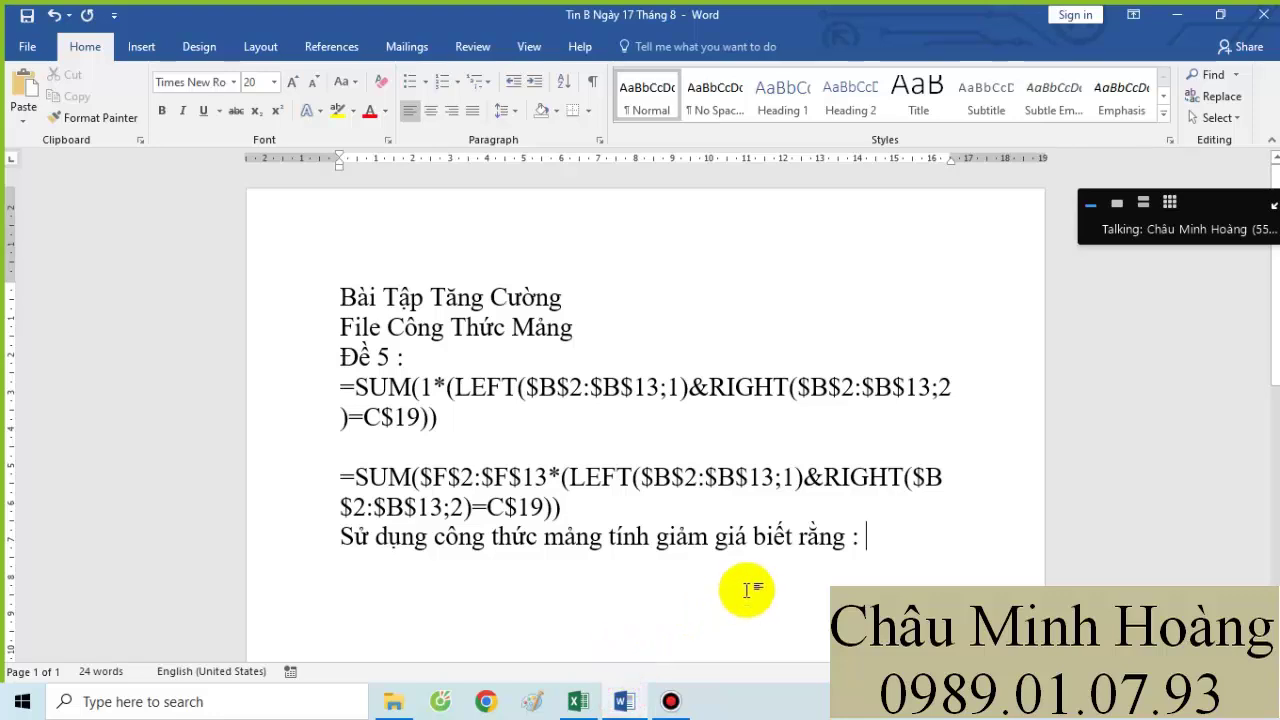
text(ne)
text(u tên hàng là sữa thì giảm ga)
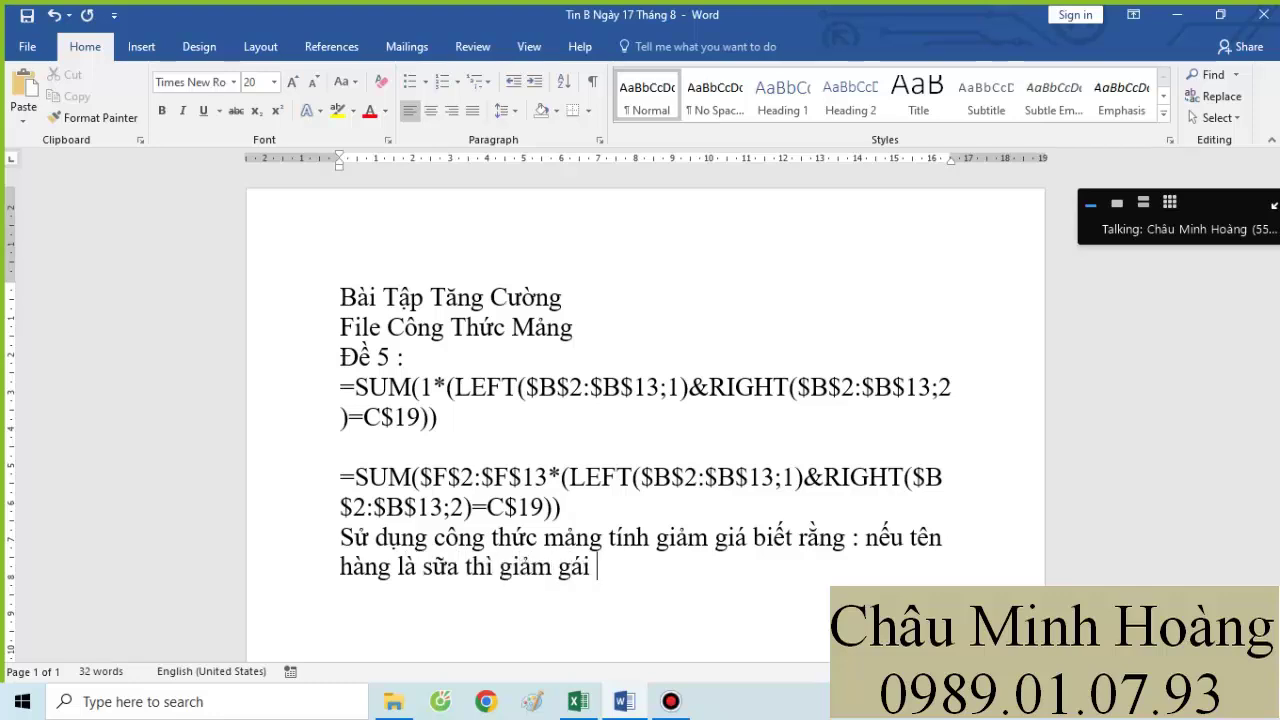
key(BackSpace)
text(iá 15% thanh tièn)
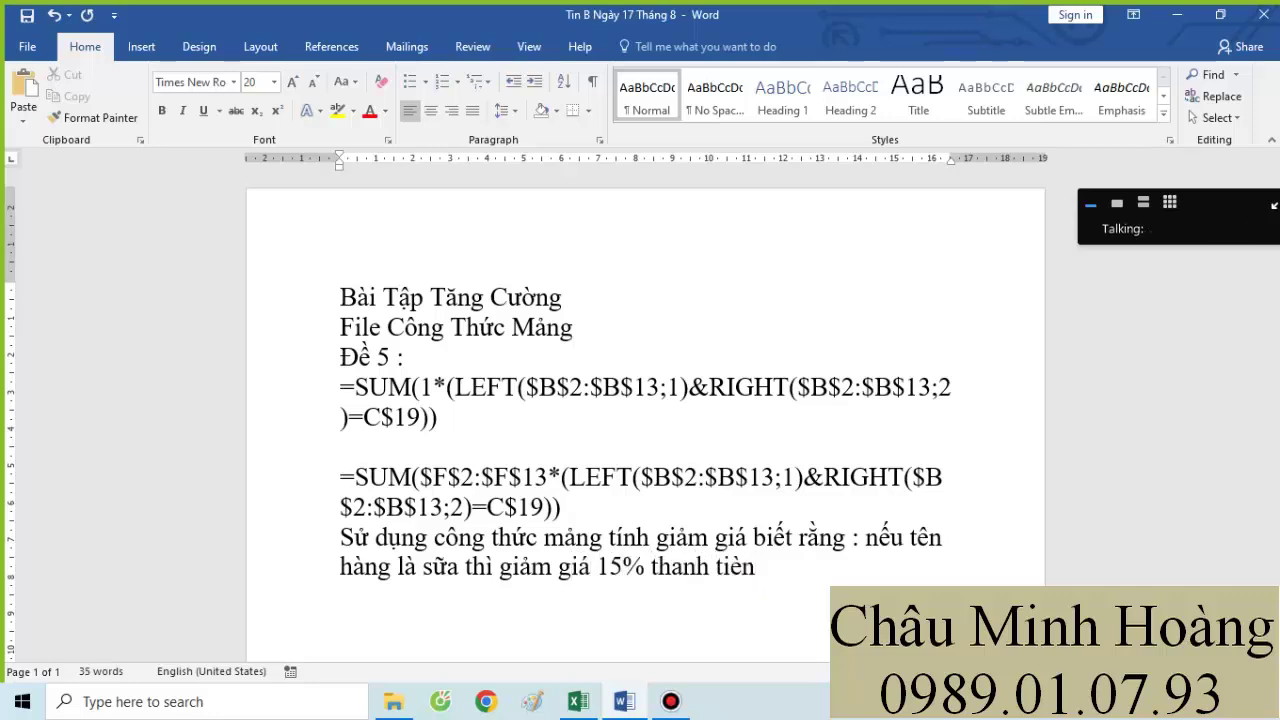
key(BackSpace)
text(nf)
key(BackSpace)
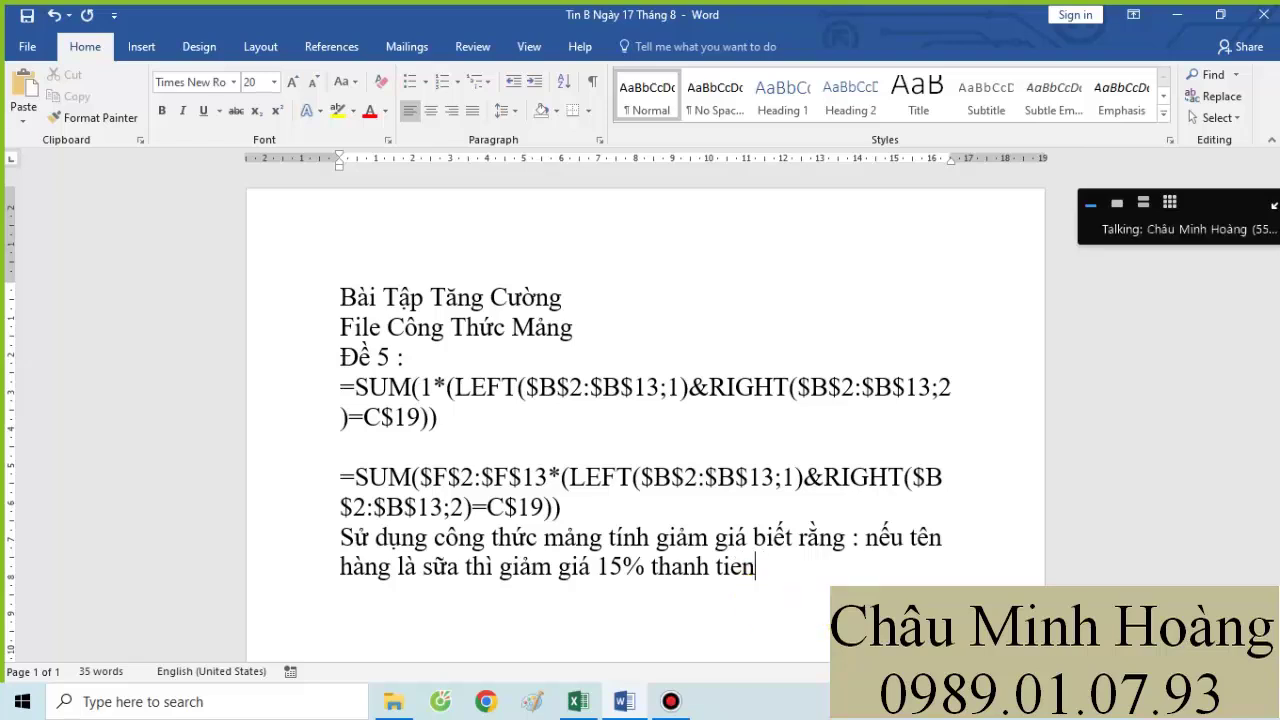
text(f ti)
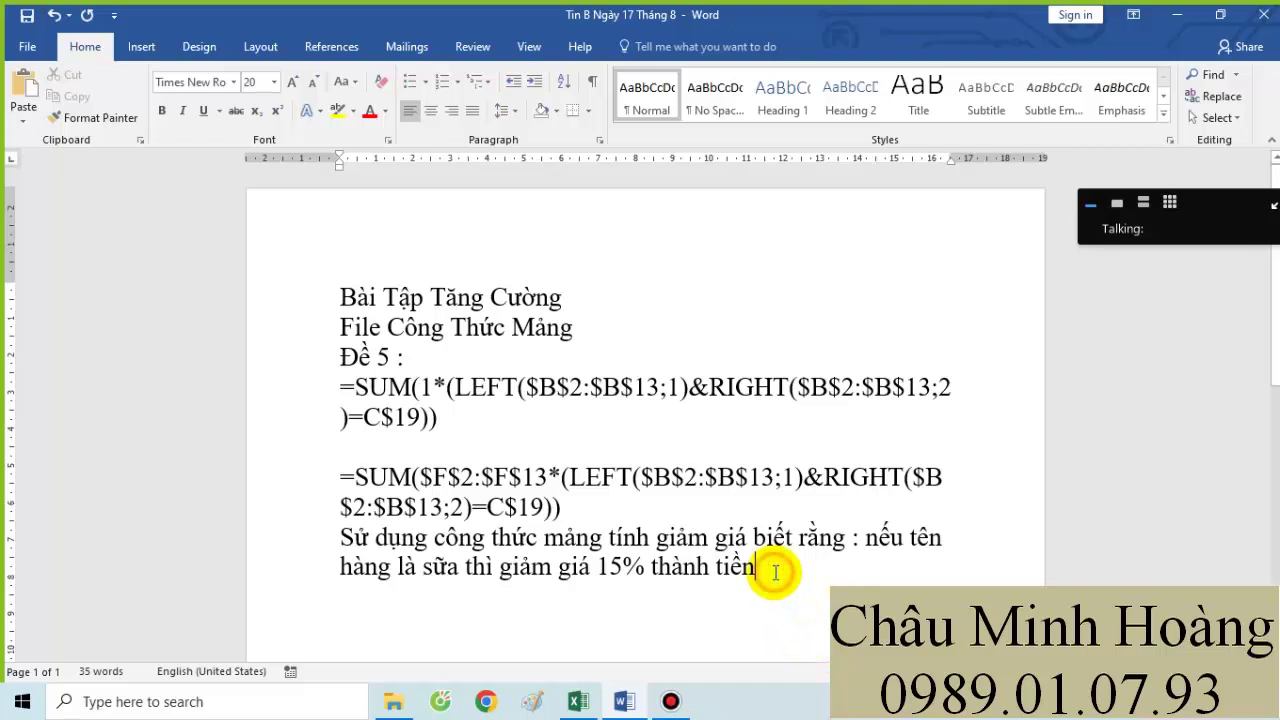
key(BackSpace)
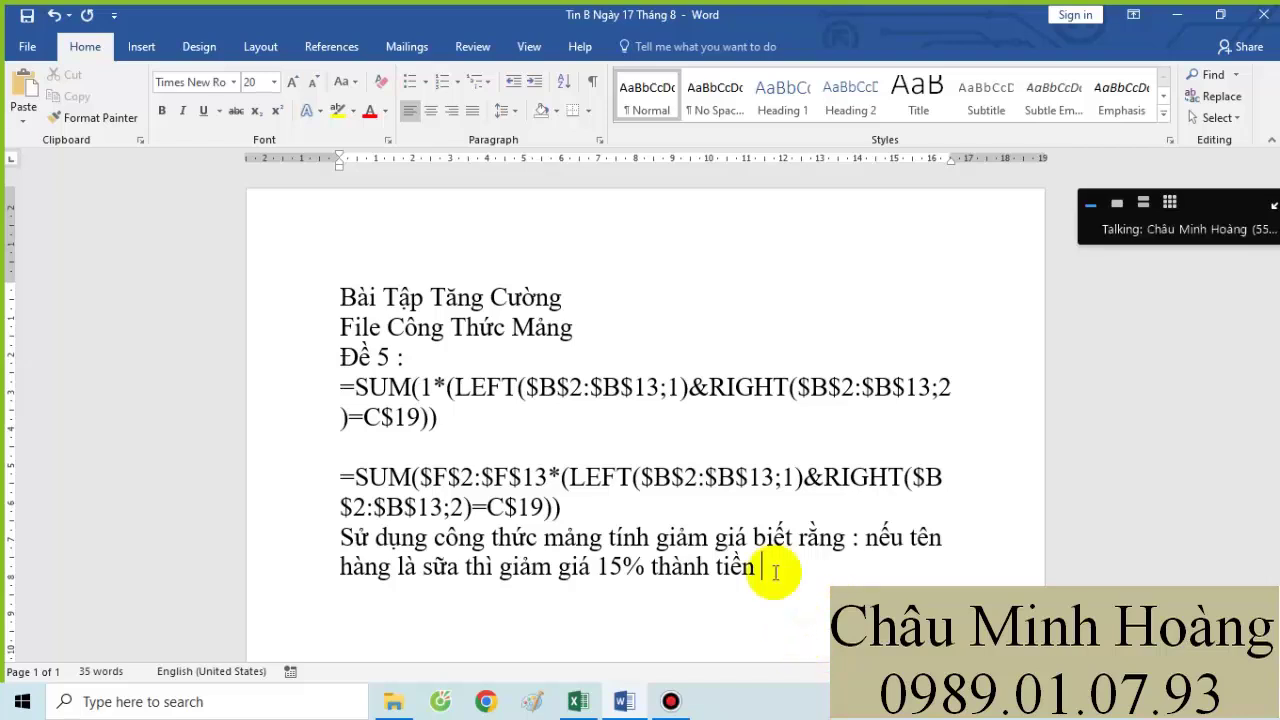
- Append "( thành tiền = số lượng * đơn giá)" to the end of the discount rule
text(( thành tiền )
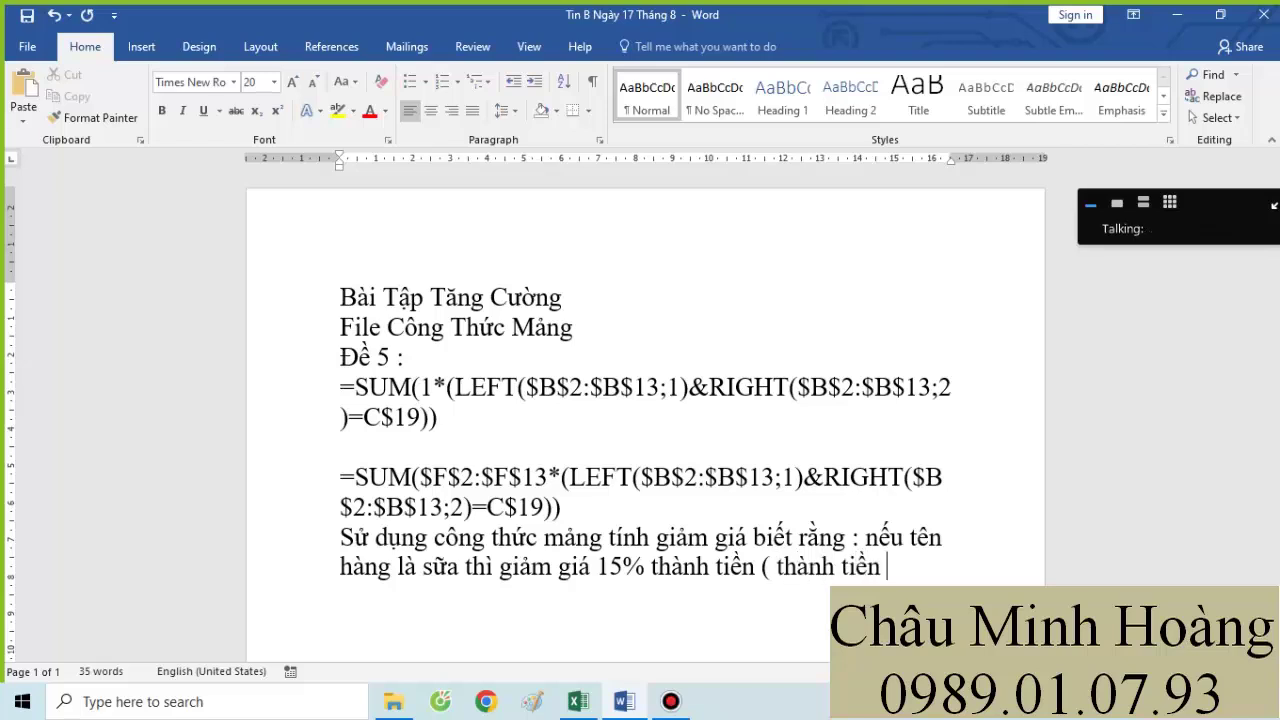
text(= số lượng )
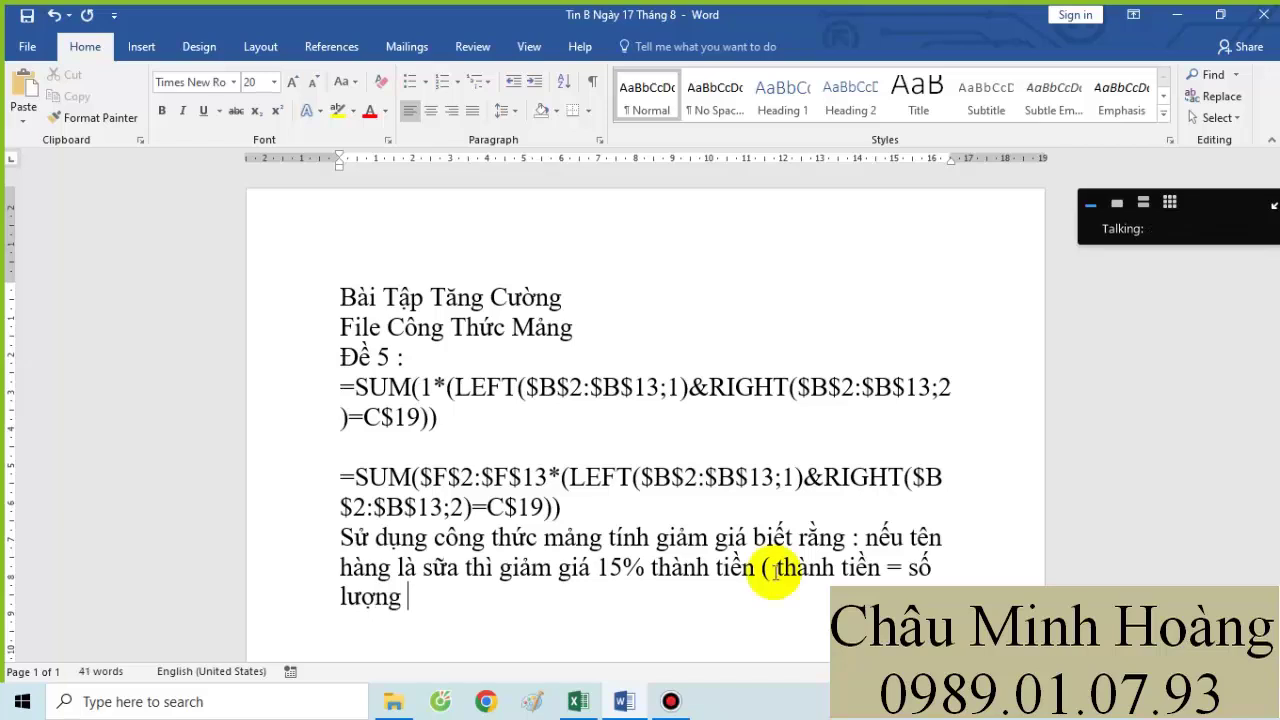
text(* đơn giá))
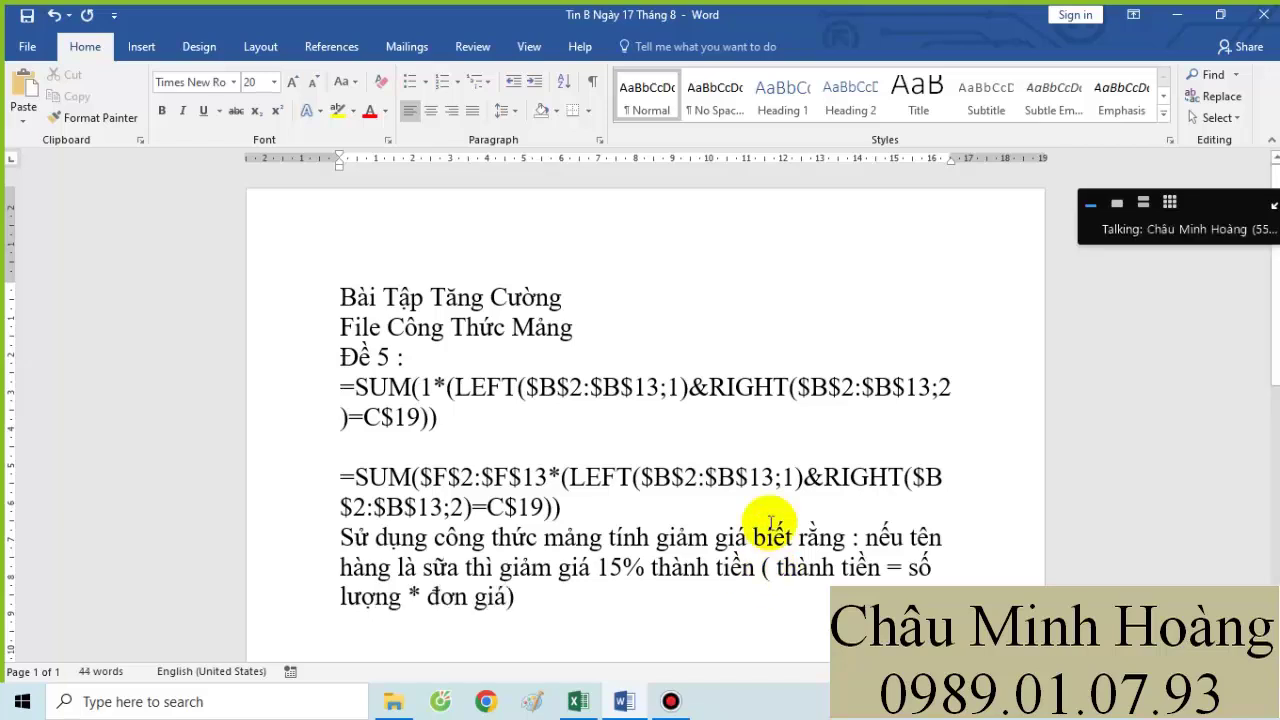
scroll(775, 417, down, 1)
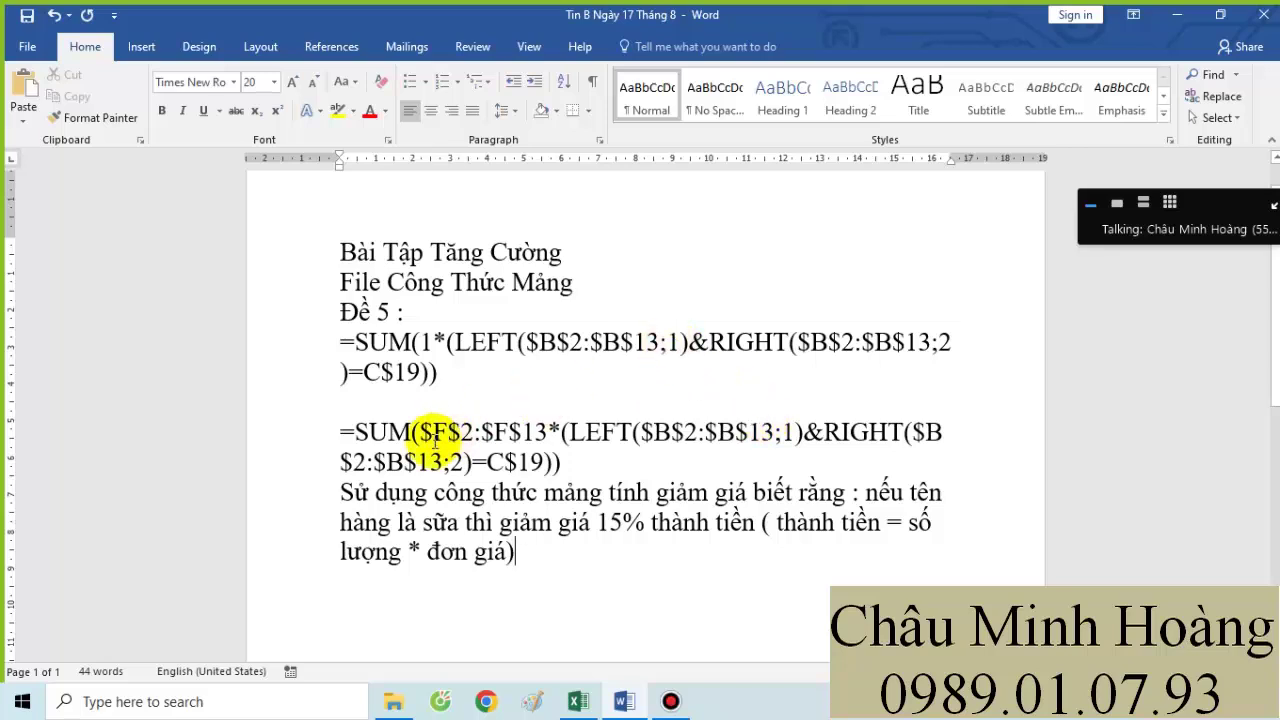
- Switch to the Excel sheet and start a formula for G2:G13 multiplying the absolute ranges $E$2:$E$13 and $D$2:$D$13
click(579, 701)
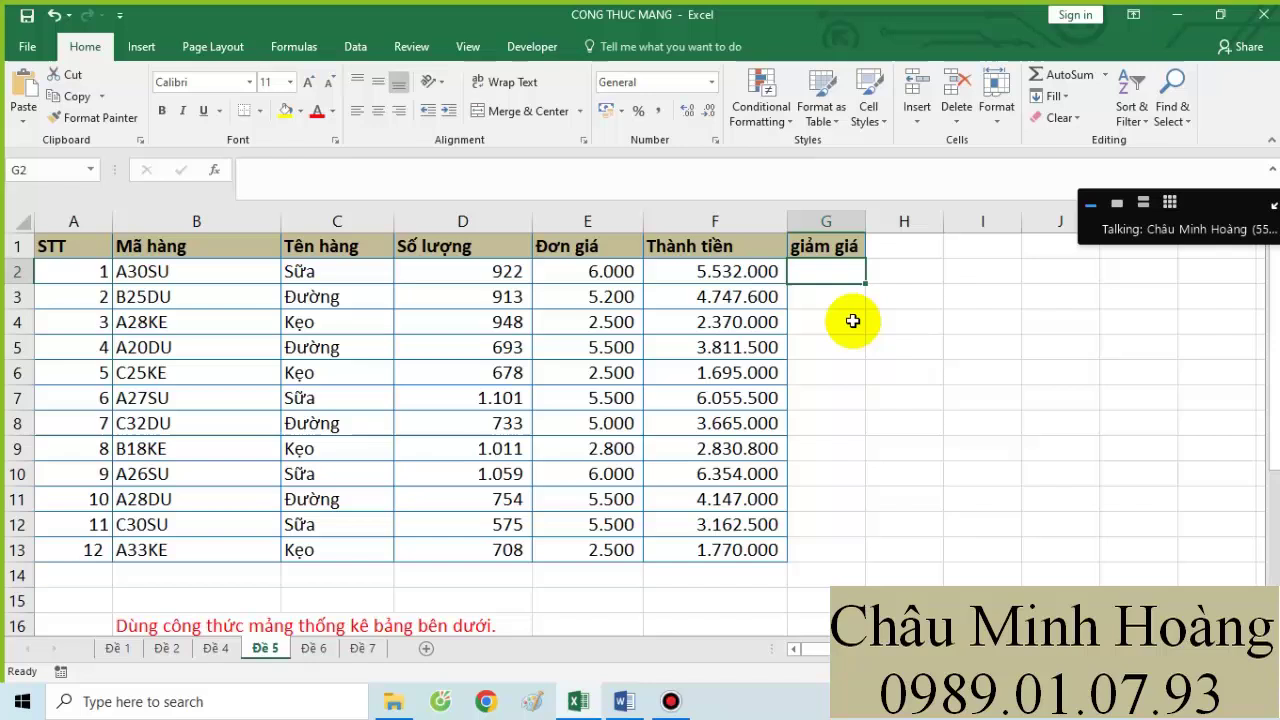
click(821, 276)
drag(833, 342, 812, 545)
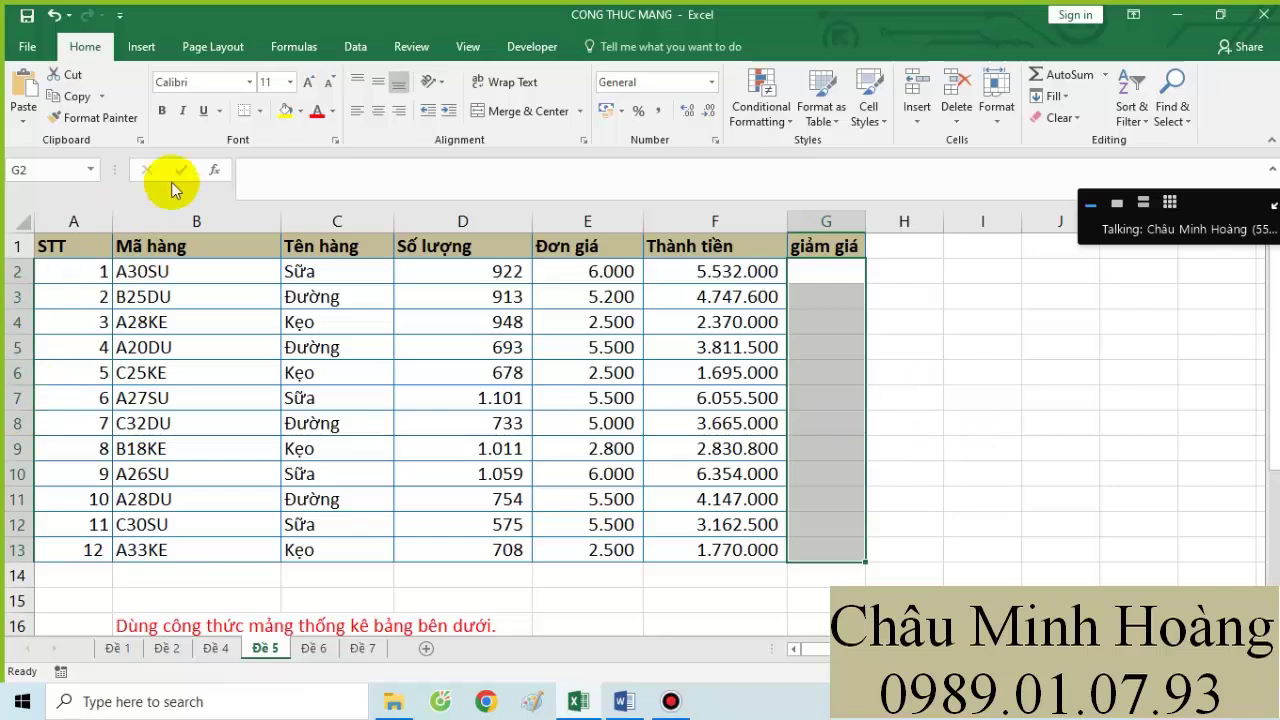
click(277, 171)
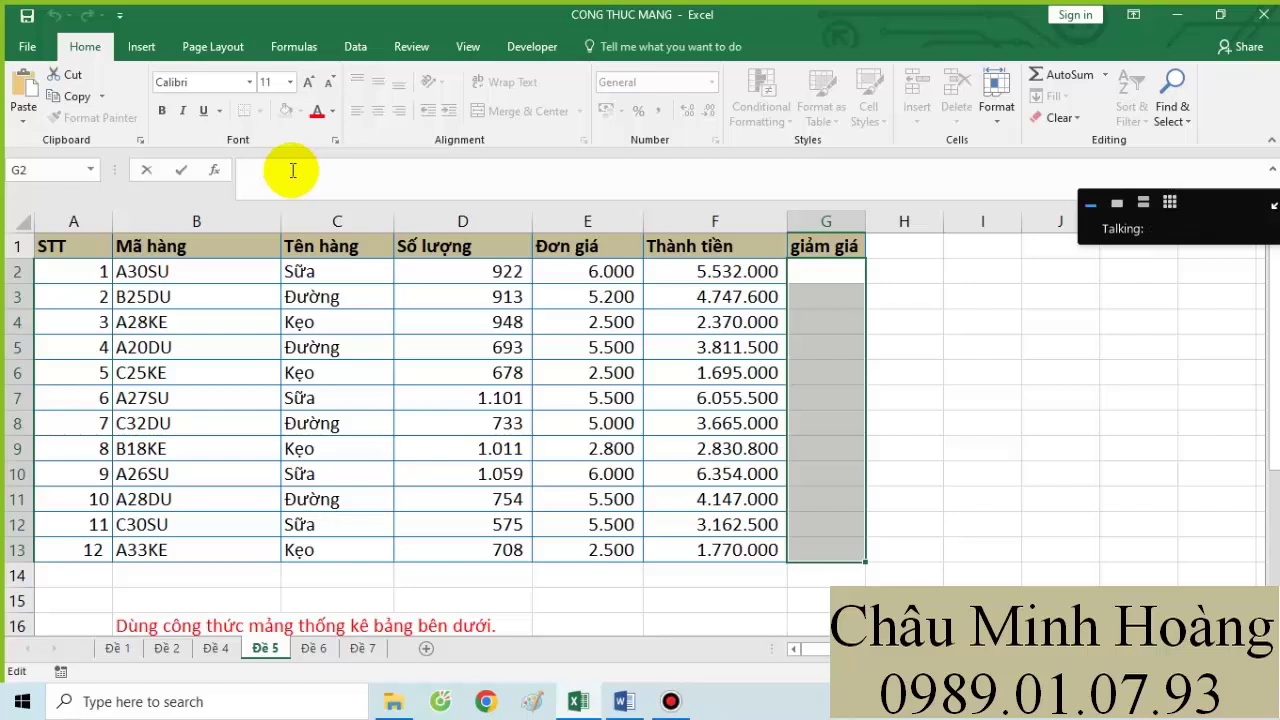
text(=sum()
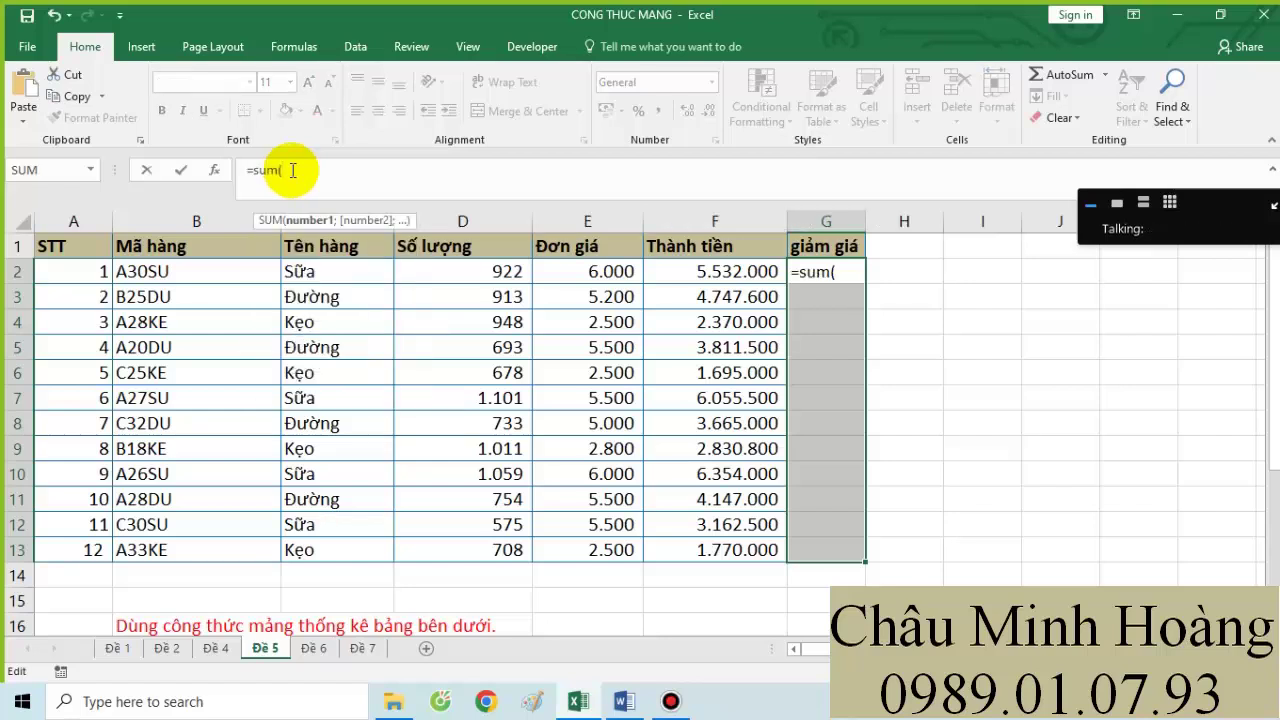
key(BackSpace)
key(BackSpace)
key(BackSpace)
key(BackSpace)
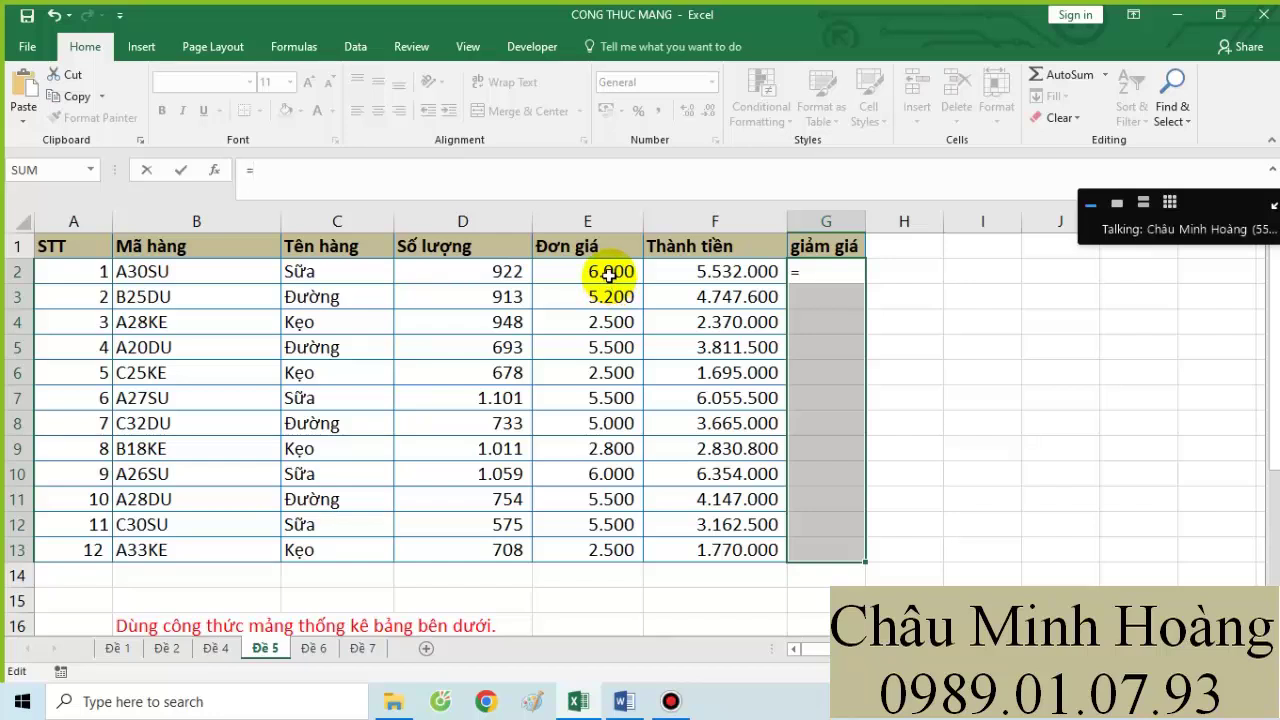
drag(609, 281, 609, 549)
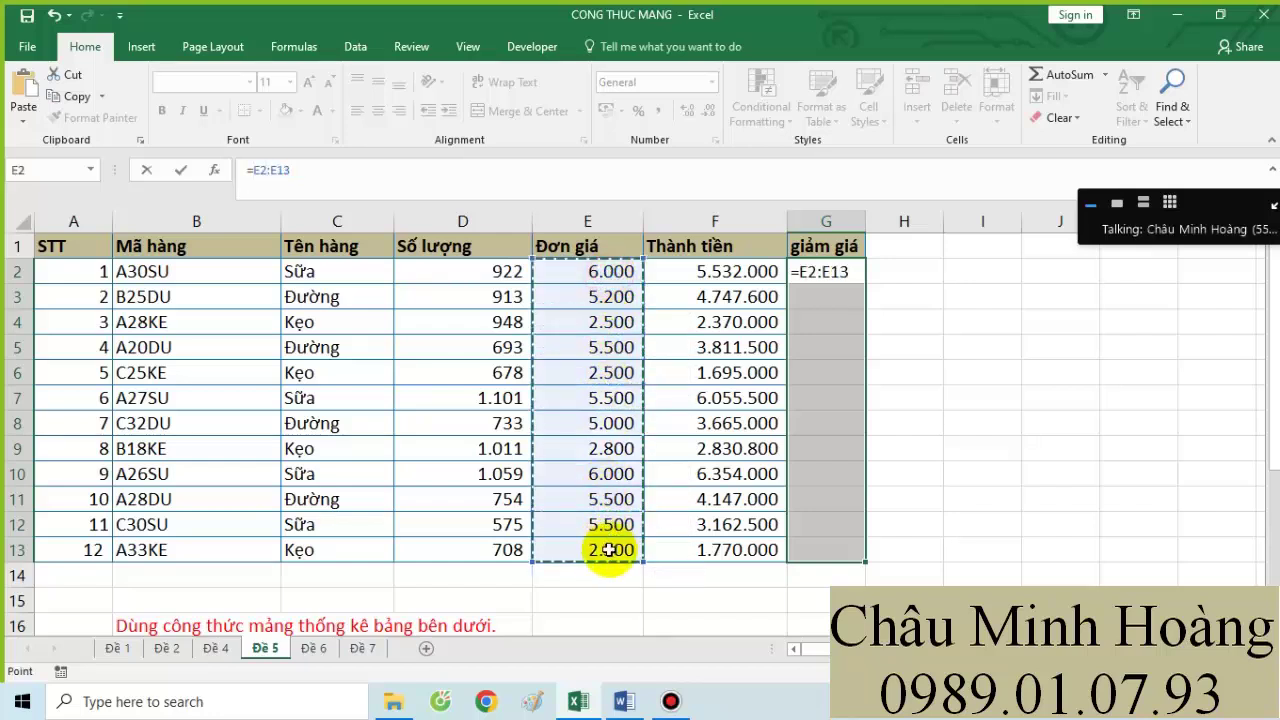
key(F4)
text(*)
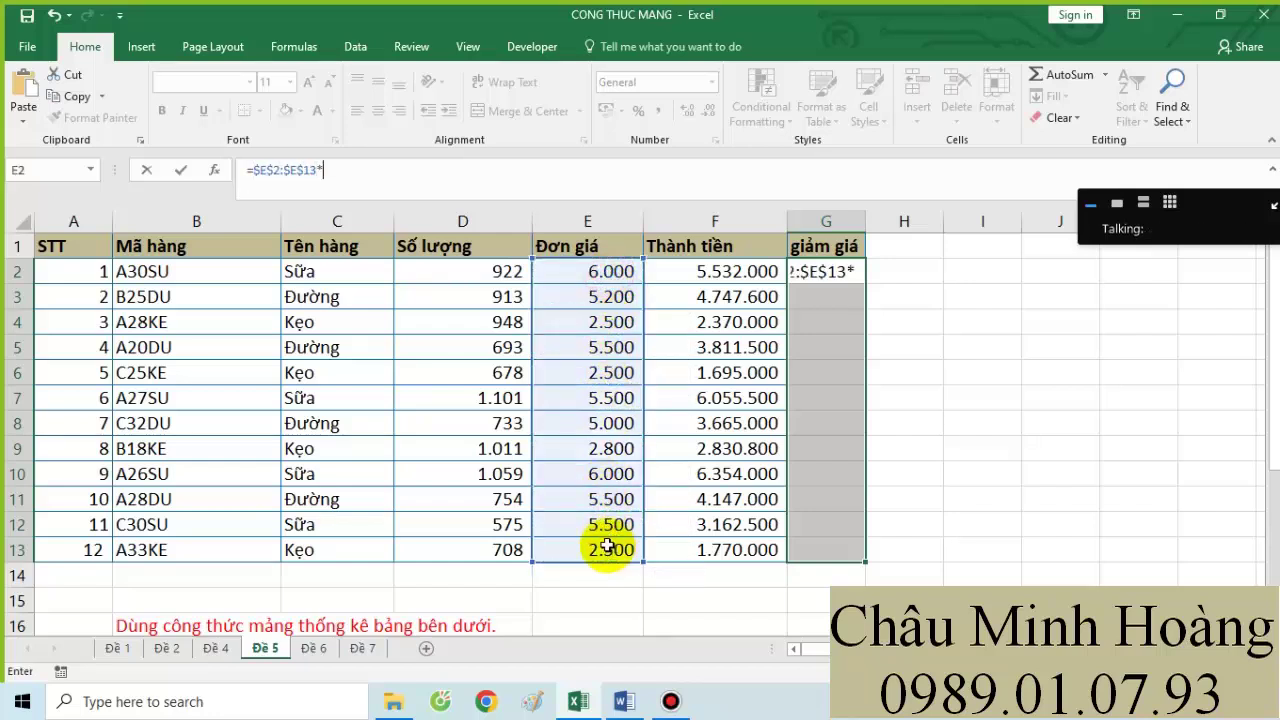
drag(476, 277, 481, 550)
key(F4)
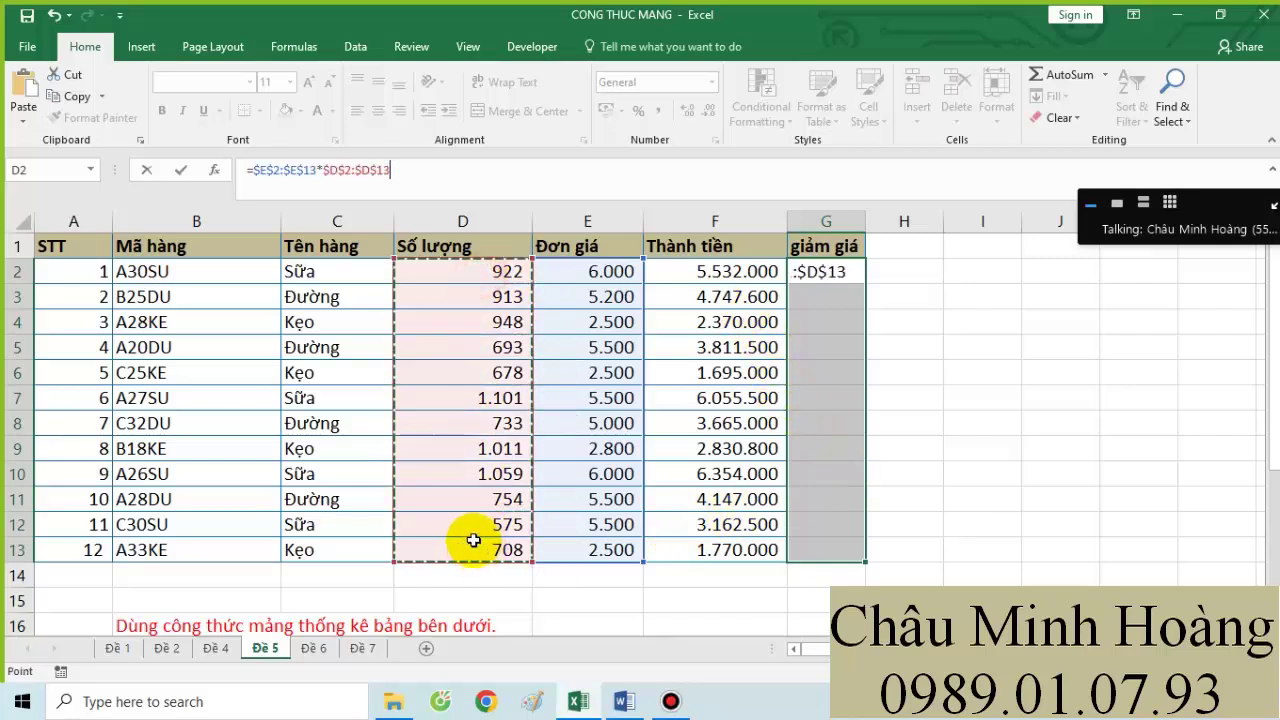
- Extend the formula with *IF($C$2:$C$13="Sữa";15%;0) and enter it as an array formula across G2:G13
text(*)
text(f()
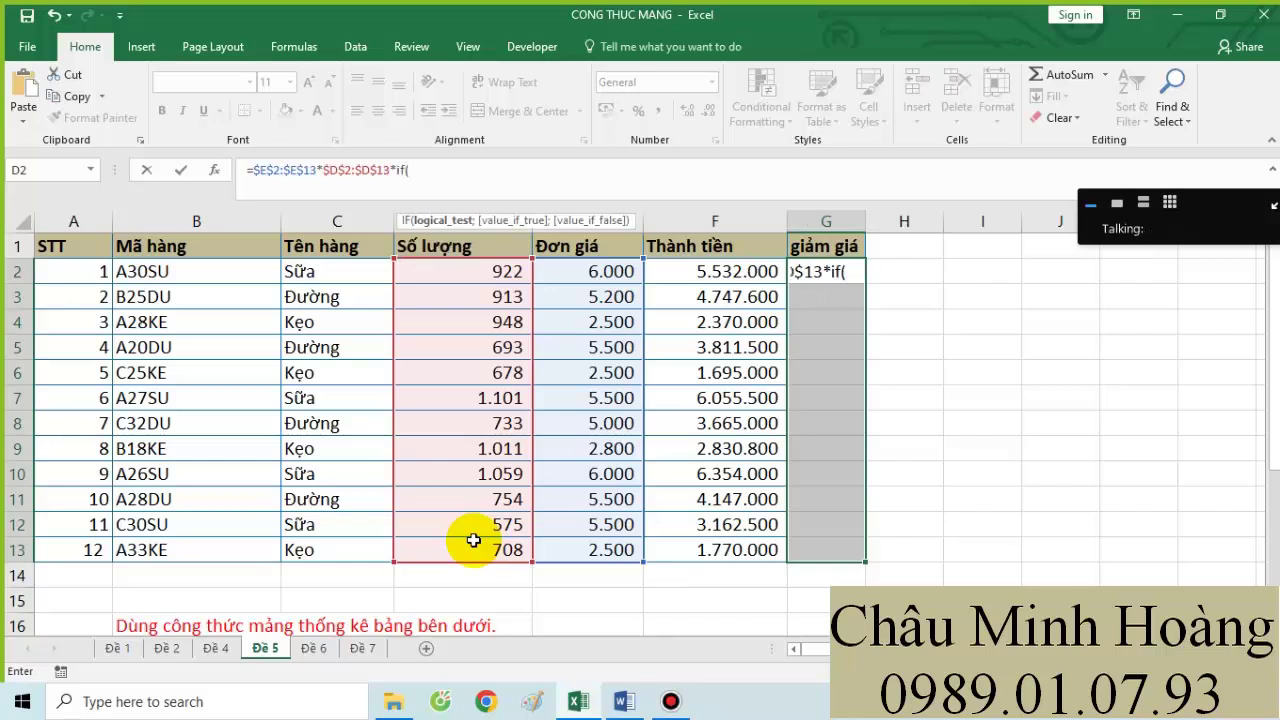
drag(332, 273, 318, 550)
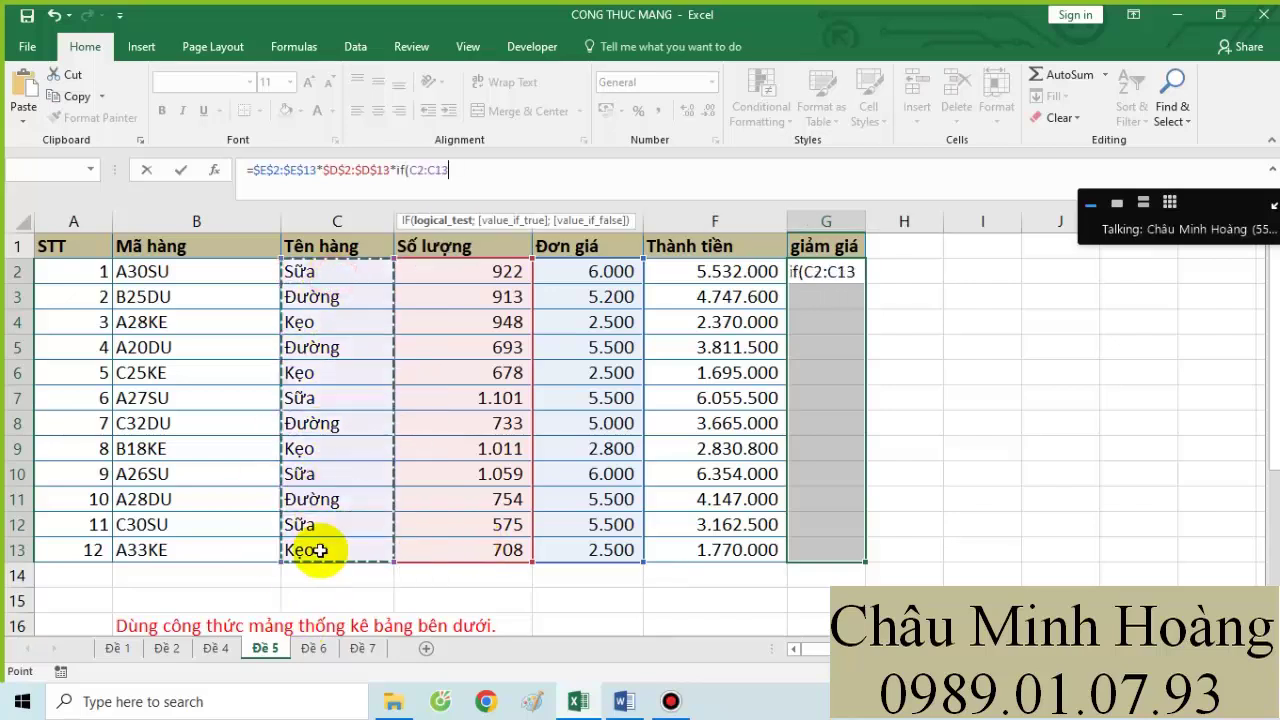
key(F4)
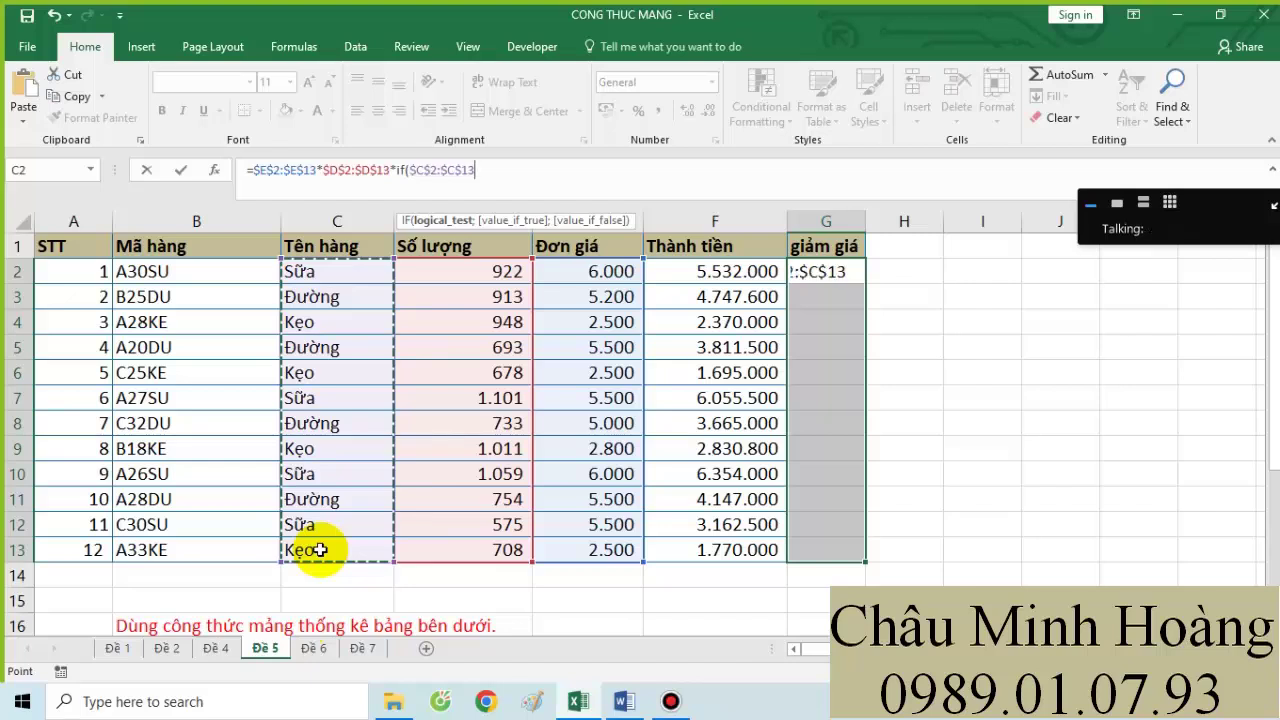
text(="Sữa")
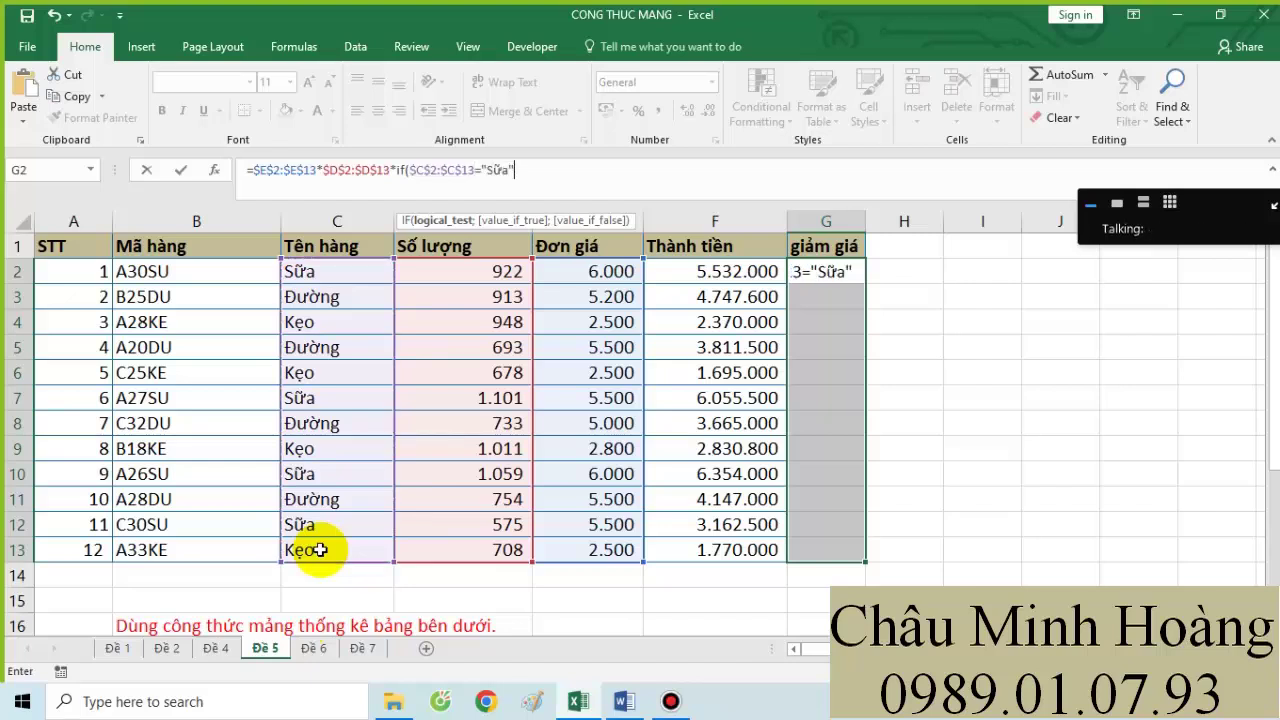
text(;)
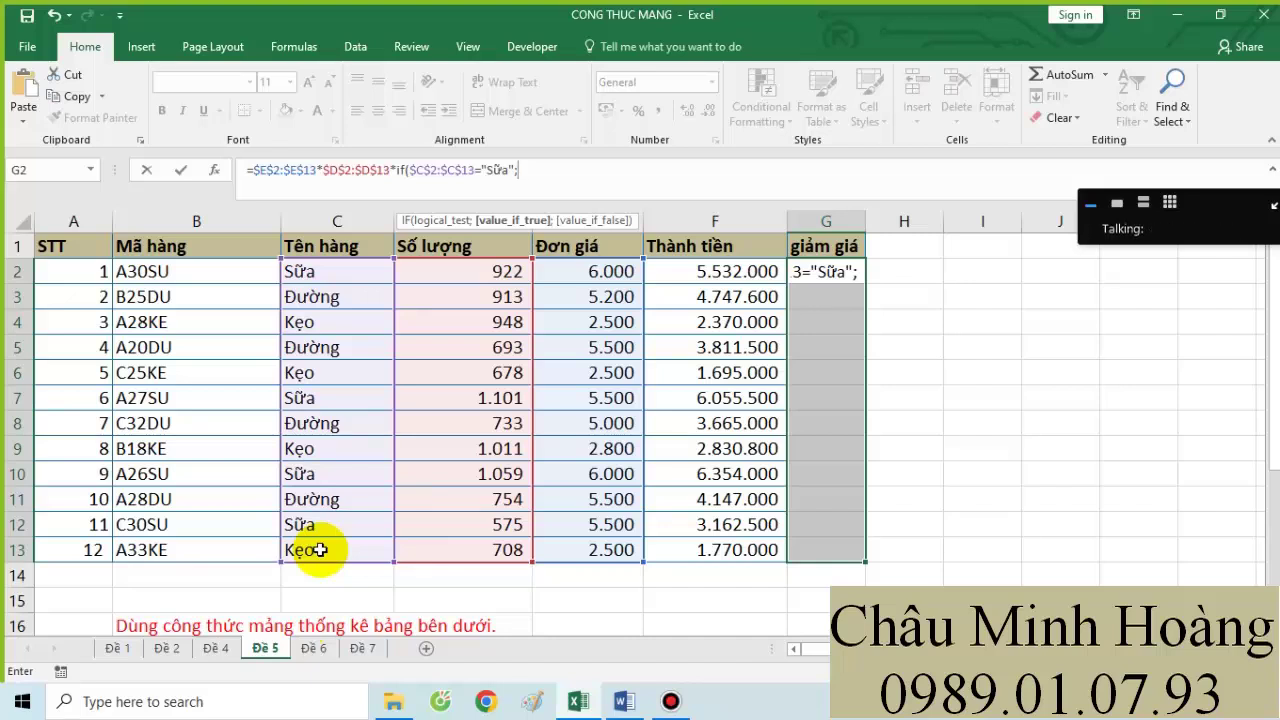
text(15%;0)
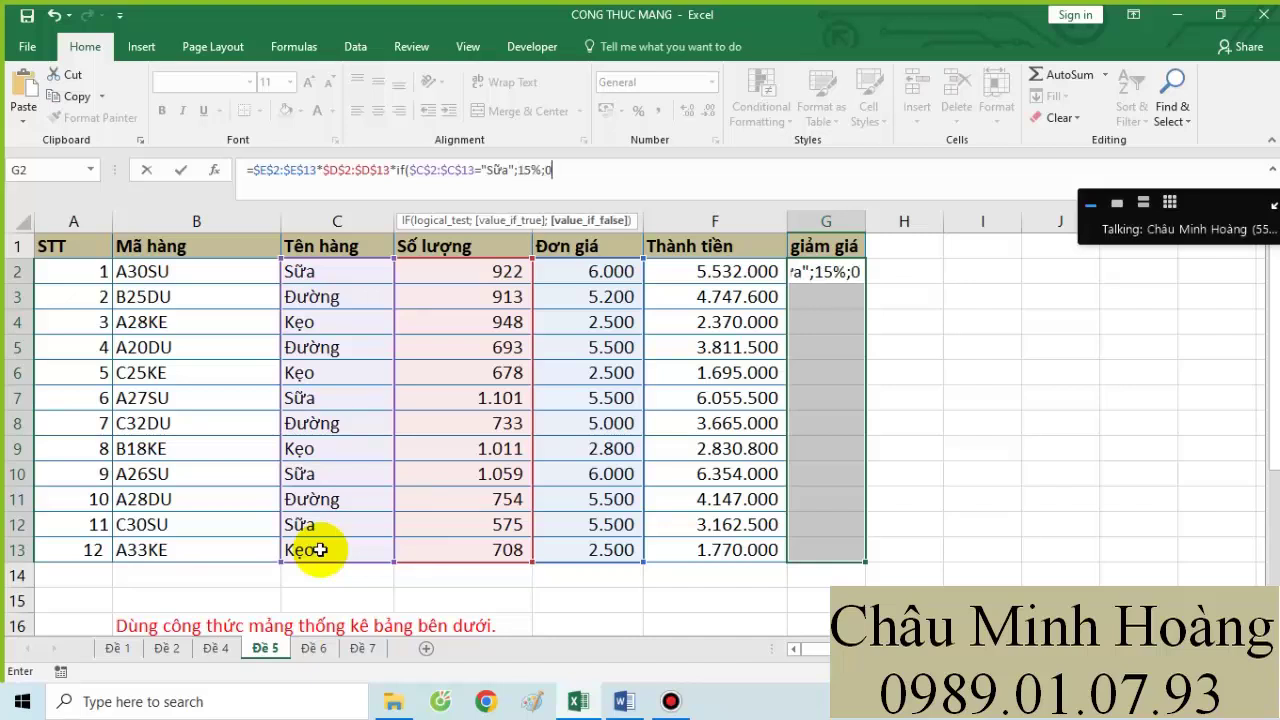
text())
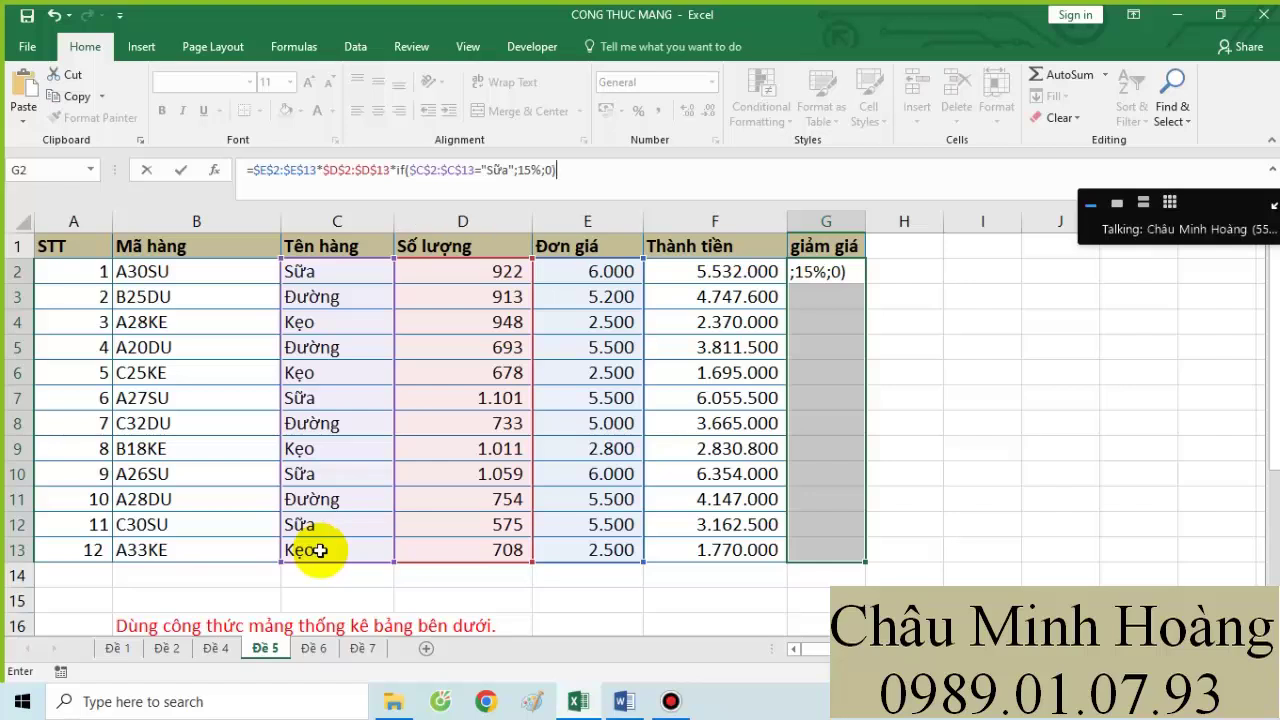
key(ctrl+shift+Return)
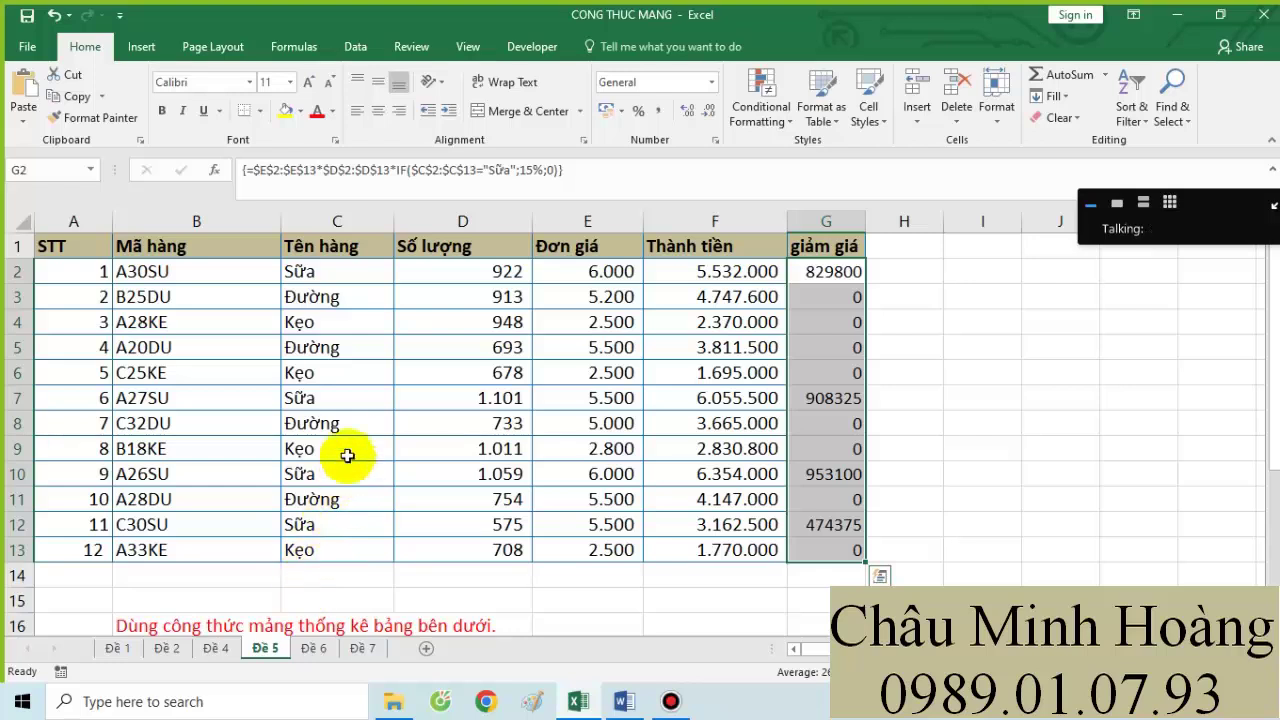
- Check the discount amounts of the Sữa rows against their name, quantity, price and total, and compare with the Kẹo row 9
click(300, 272)
drag(652, 282, 826, 280)
drag(826, 398, 334, 400)
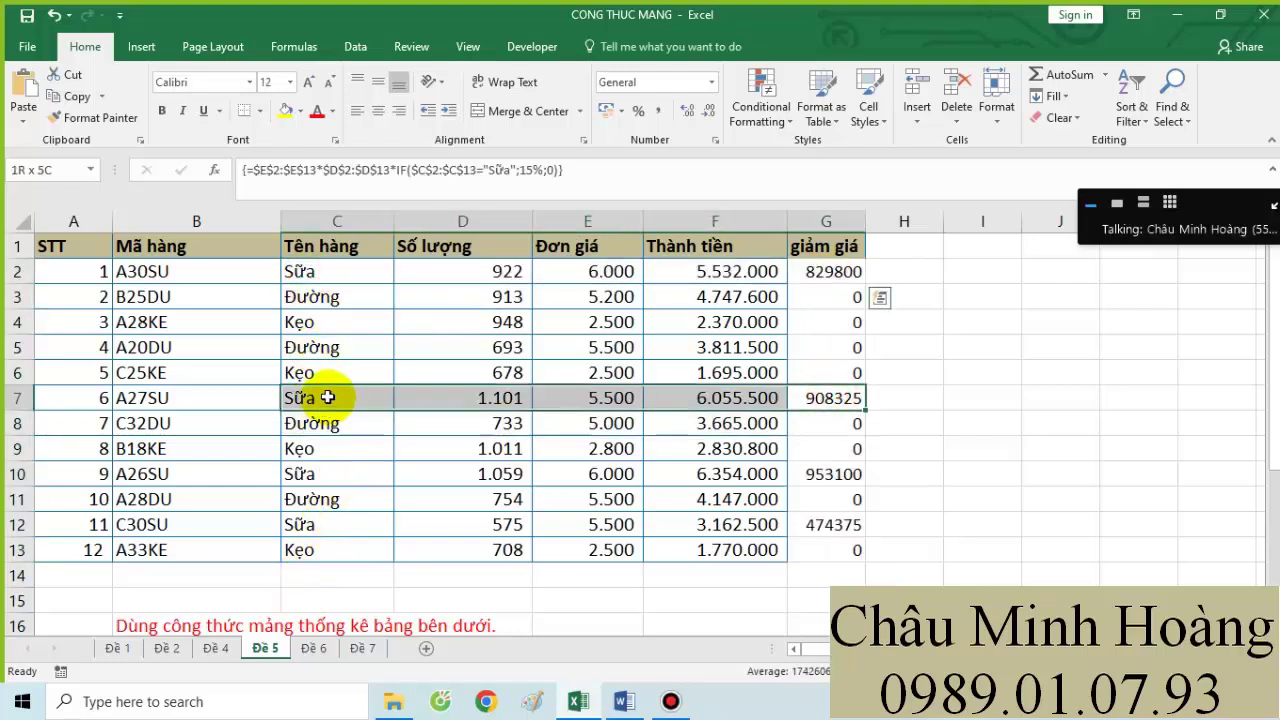
drag(325, 449, 748, 443)
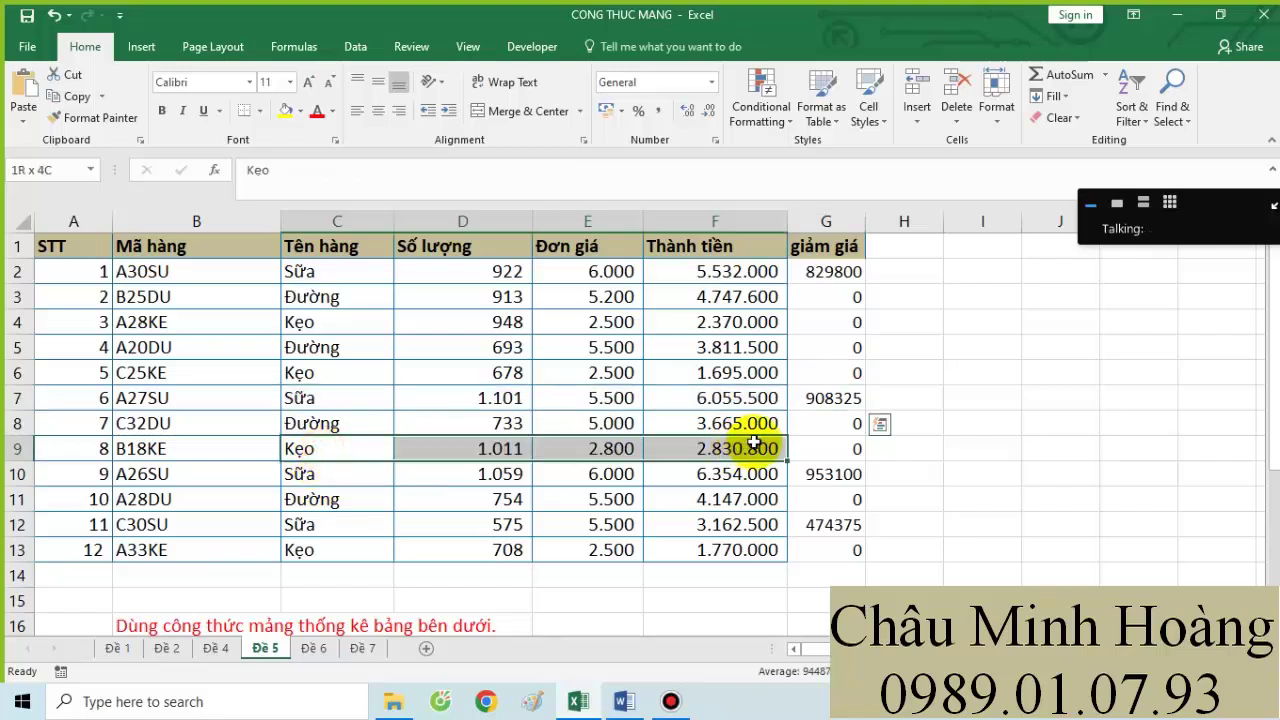
drag(330, 474, 813, 468)
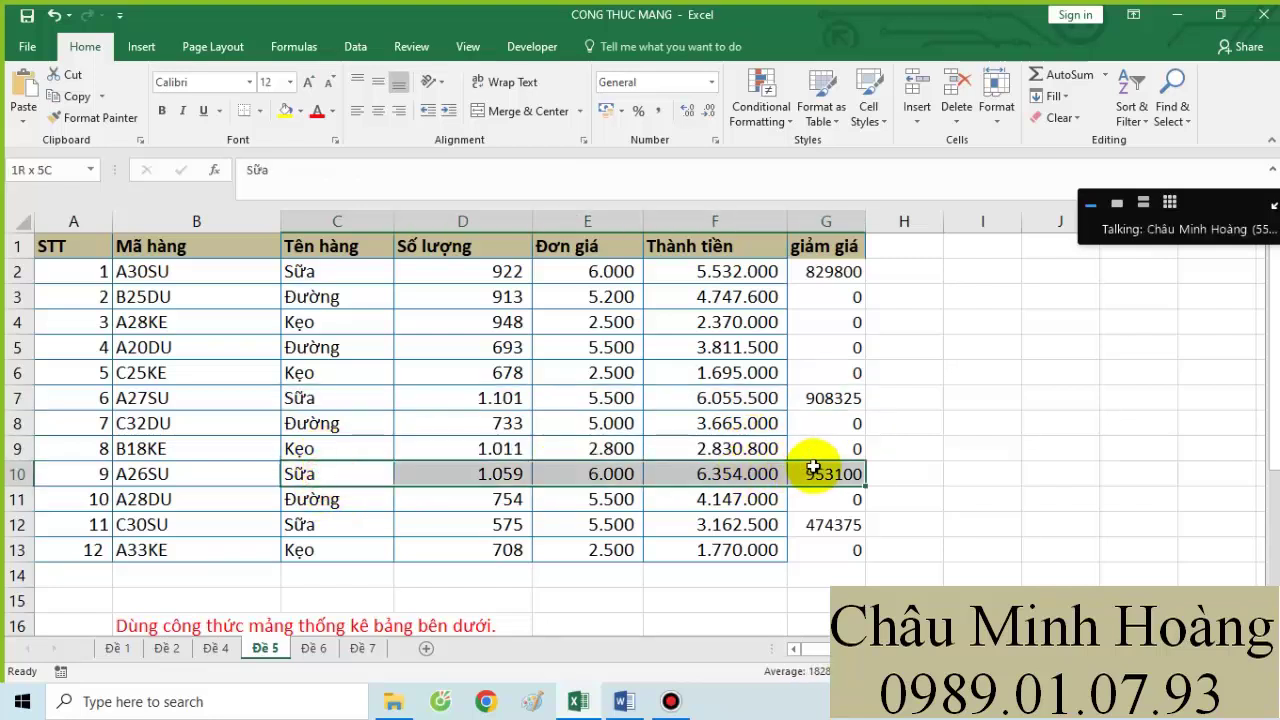
drag(837, 523, 300, 524)
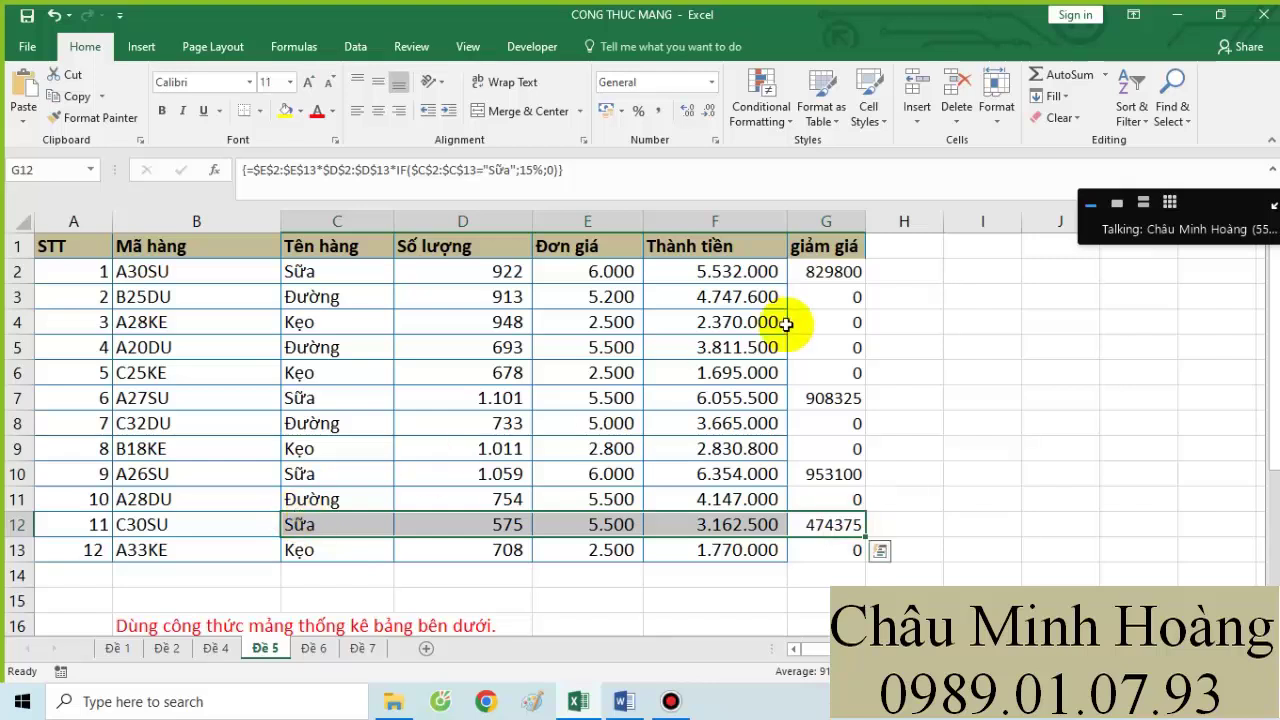
- Review the full discount formula in G2 and re-enter it as an array formula
double_click(820, 272)
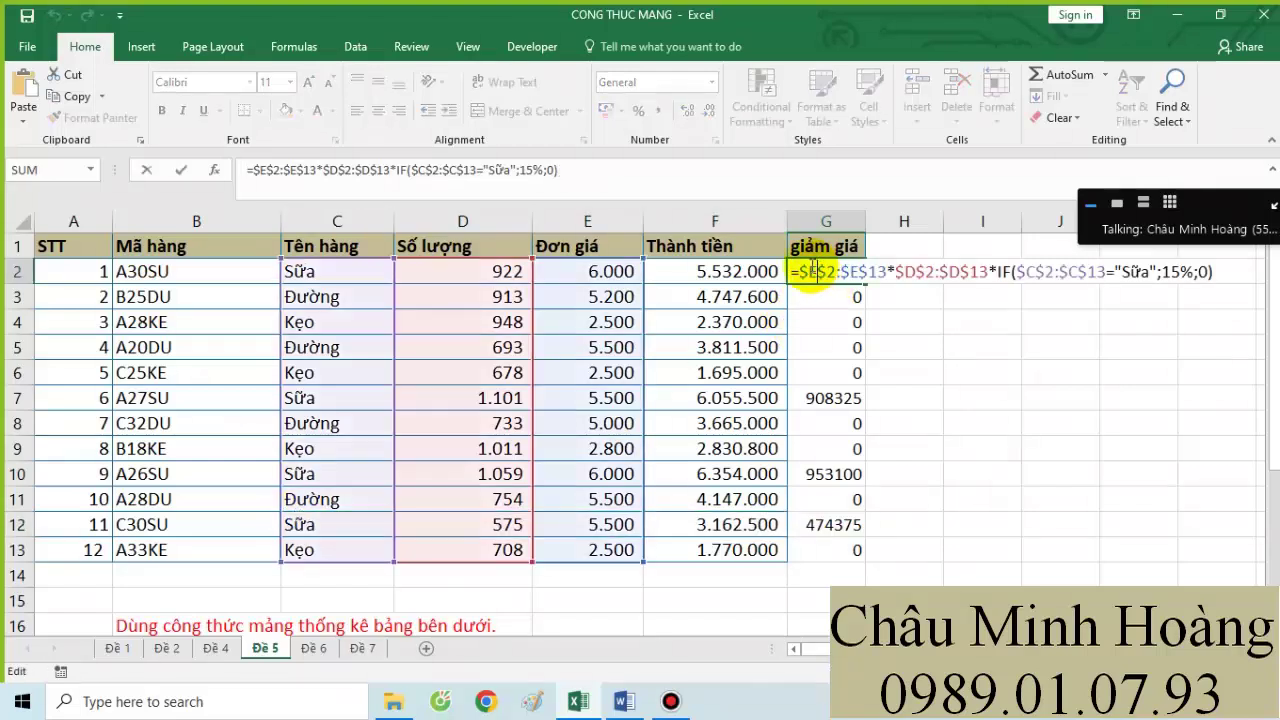
drag(795, 270, 1228, 262)
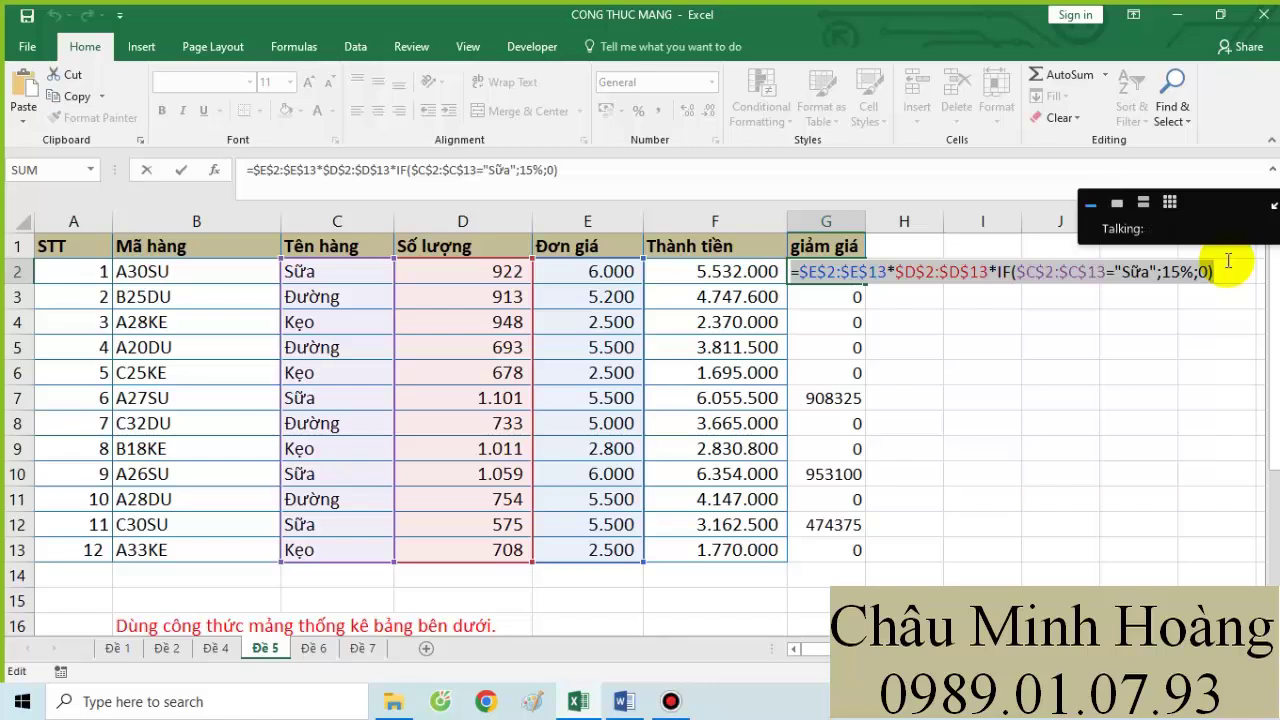
key(ctrl+shift+Return)
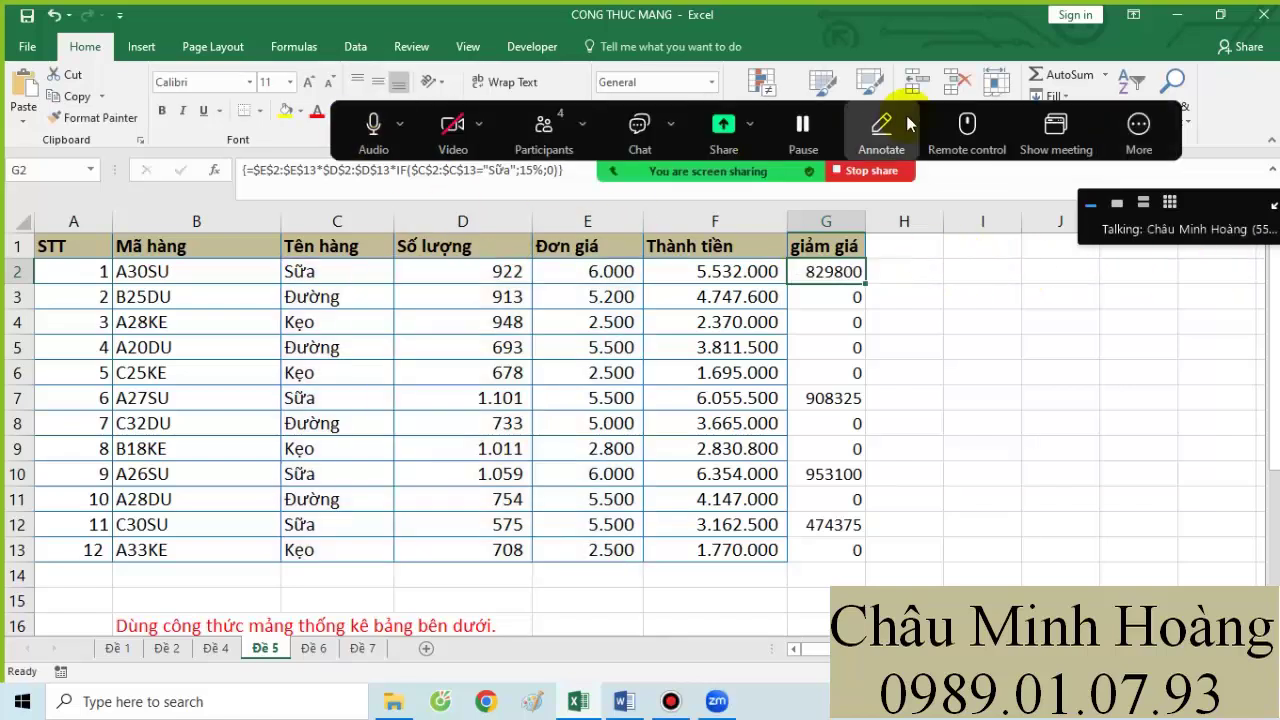
- Hide the floating meeting controls of the screen share
click(1140, 124)
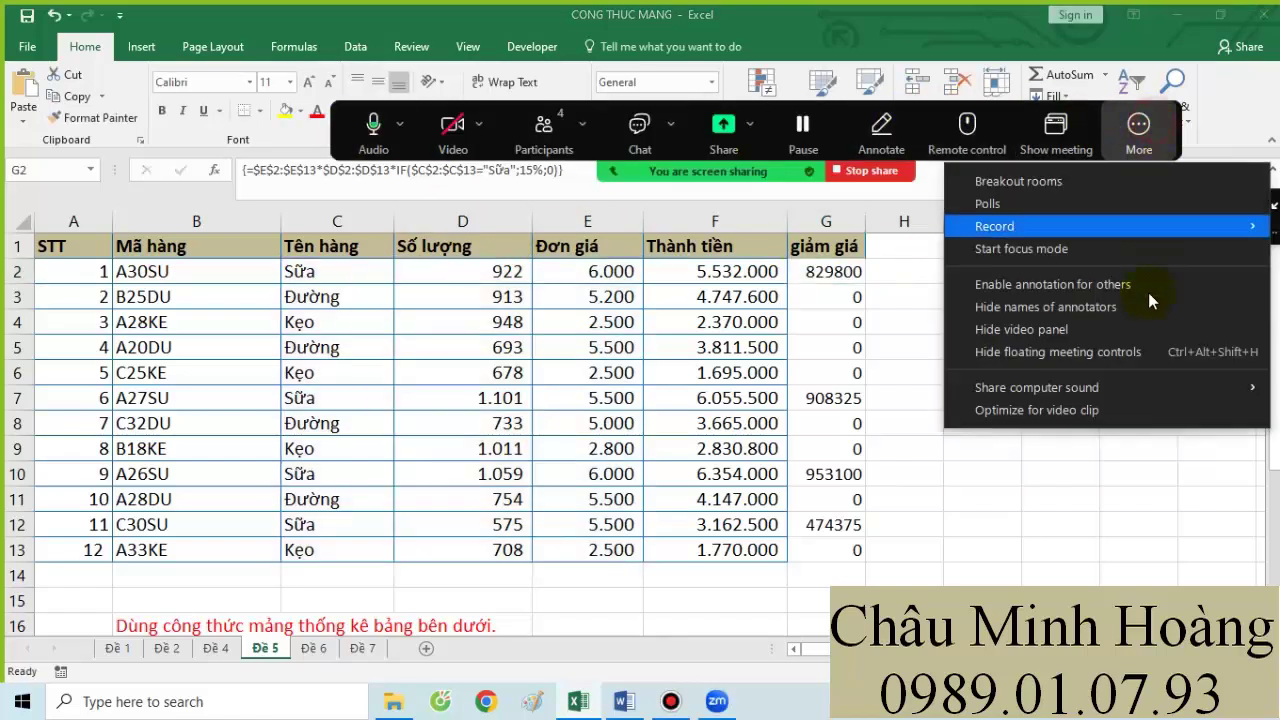
click(1130, 352)
- Copy the discount formula text of G2:G13 and paste it on a new line below the discount rule in Word
drag(813, 277, 829, 552)
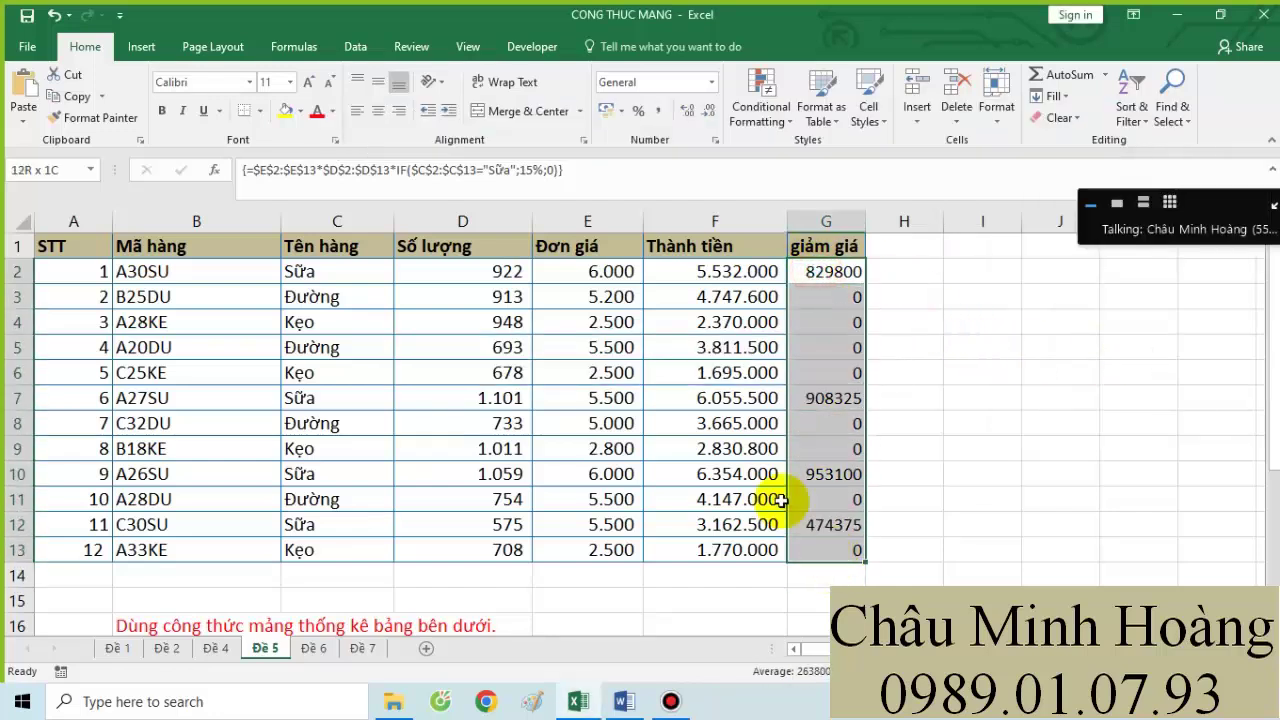
click(573, 168)
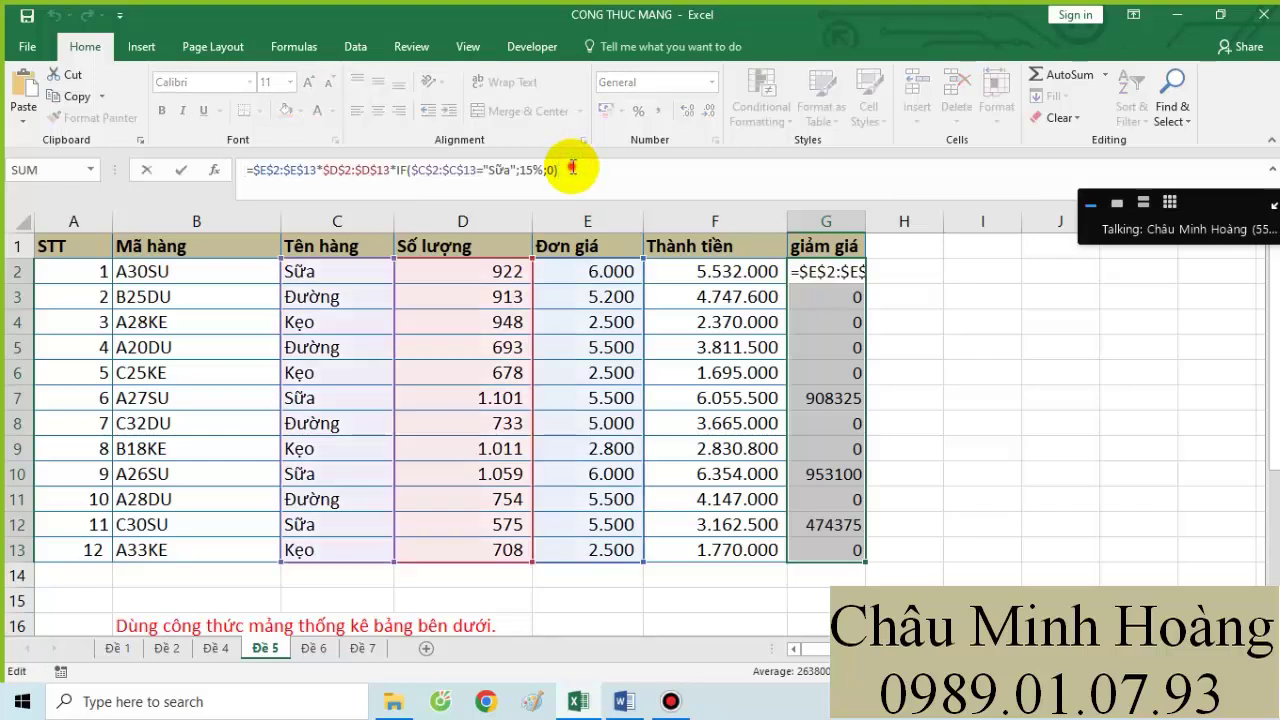
drag(573, 168, 267, 156)
key(ctrl+c)
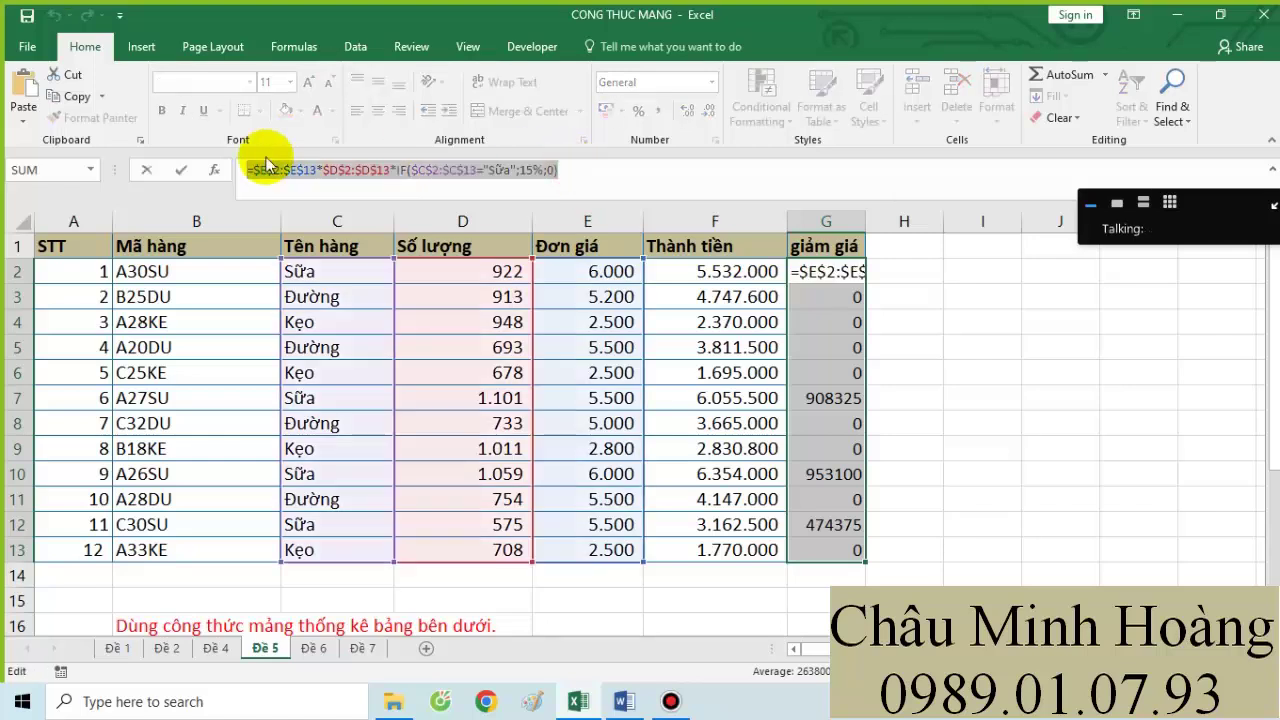
click(624, 701)
click(681, 562)
key(Return)
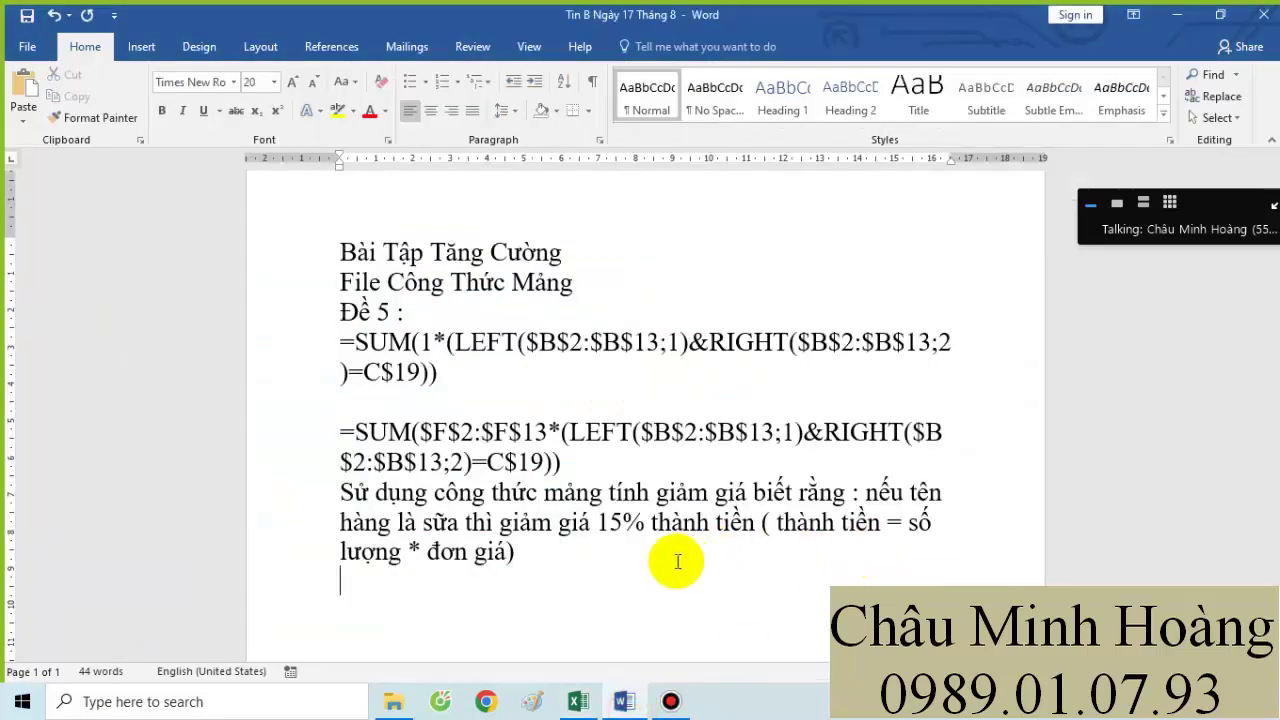
key(ctrl+v)
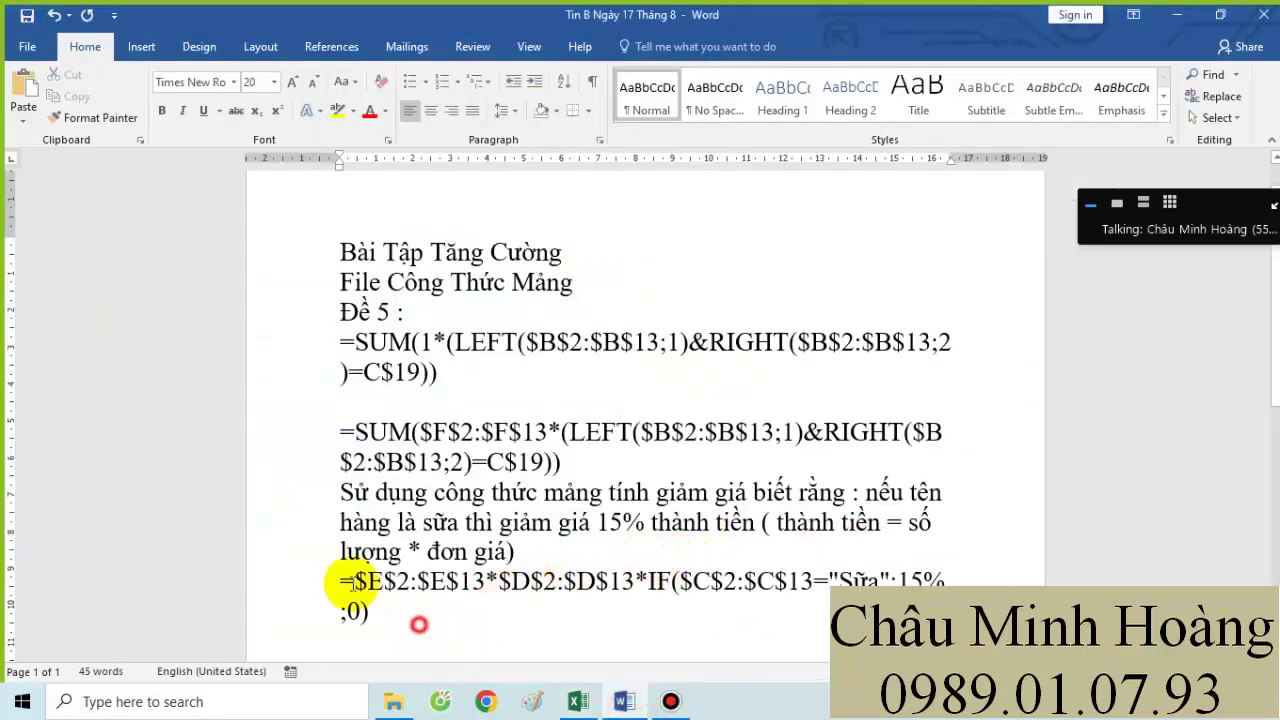
- Colour the pasted discount formula red and start a new heading line "Đề" below it
triple_click(338, 586)
click(367, 112)
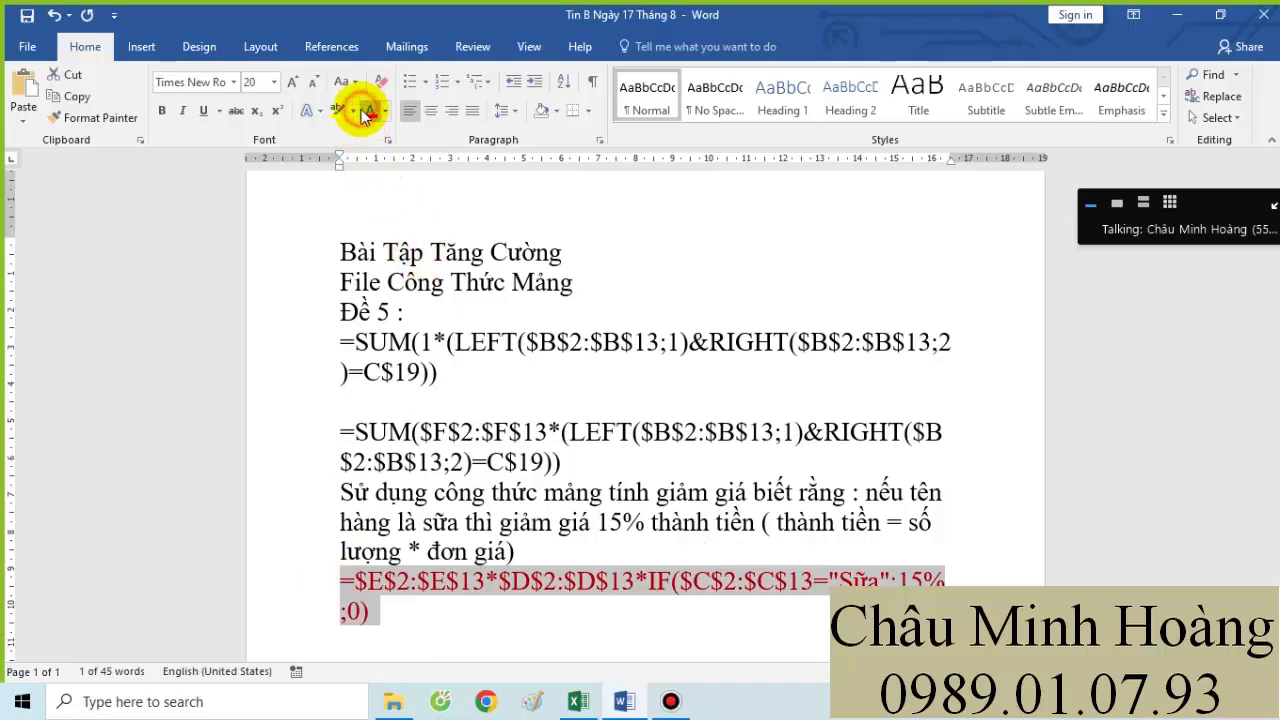
scroll(525, 355, down, 2)
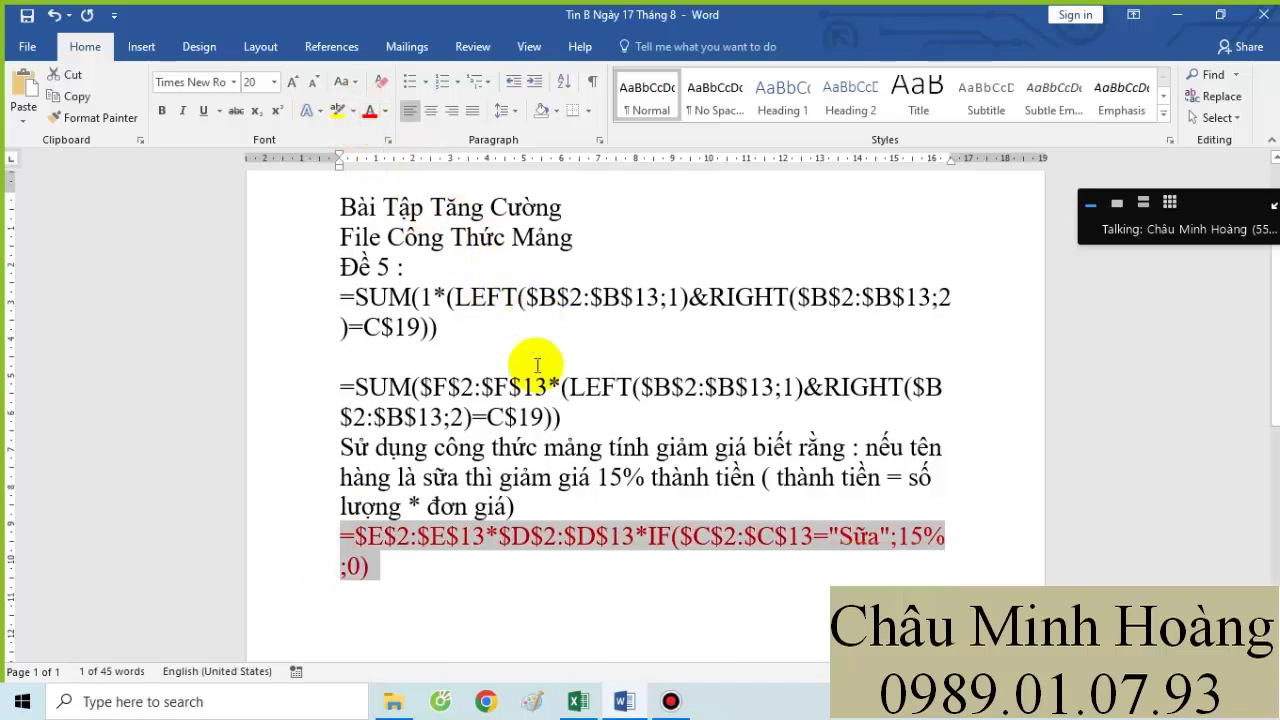
click(352, 557)
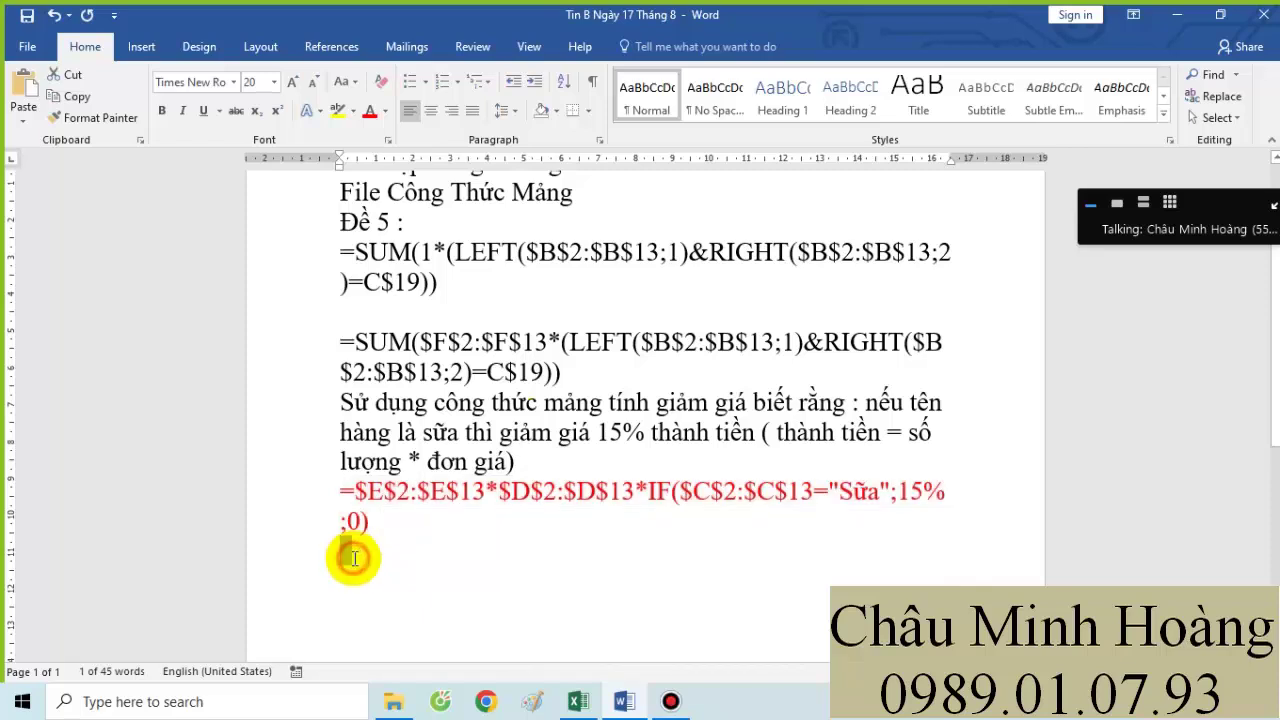
text(Đe)
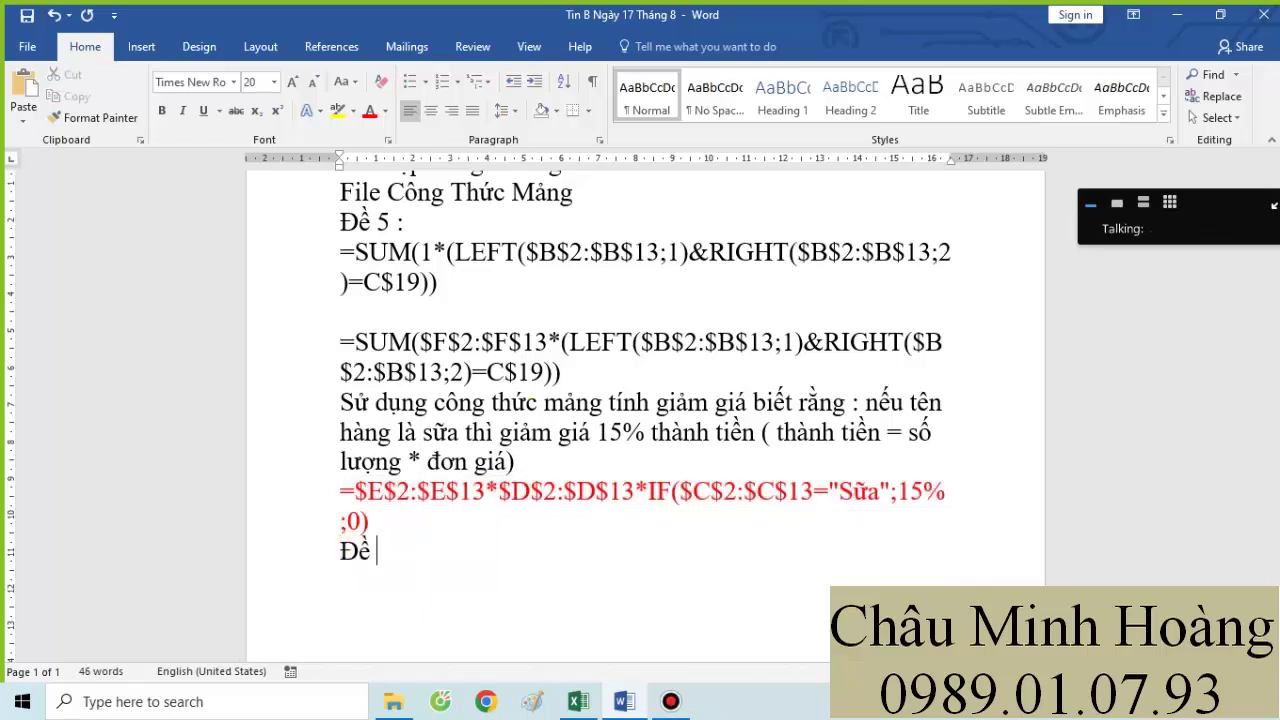
- Switch to Excel, close the discount formula as an array formula and open the Đề 6 sheet
click(578, 701)
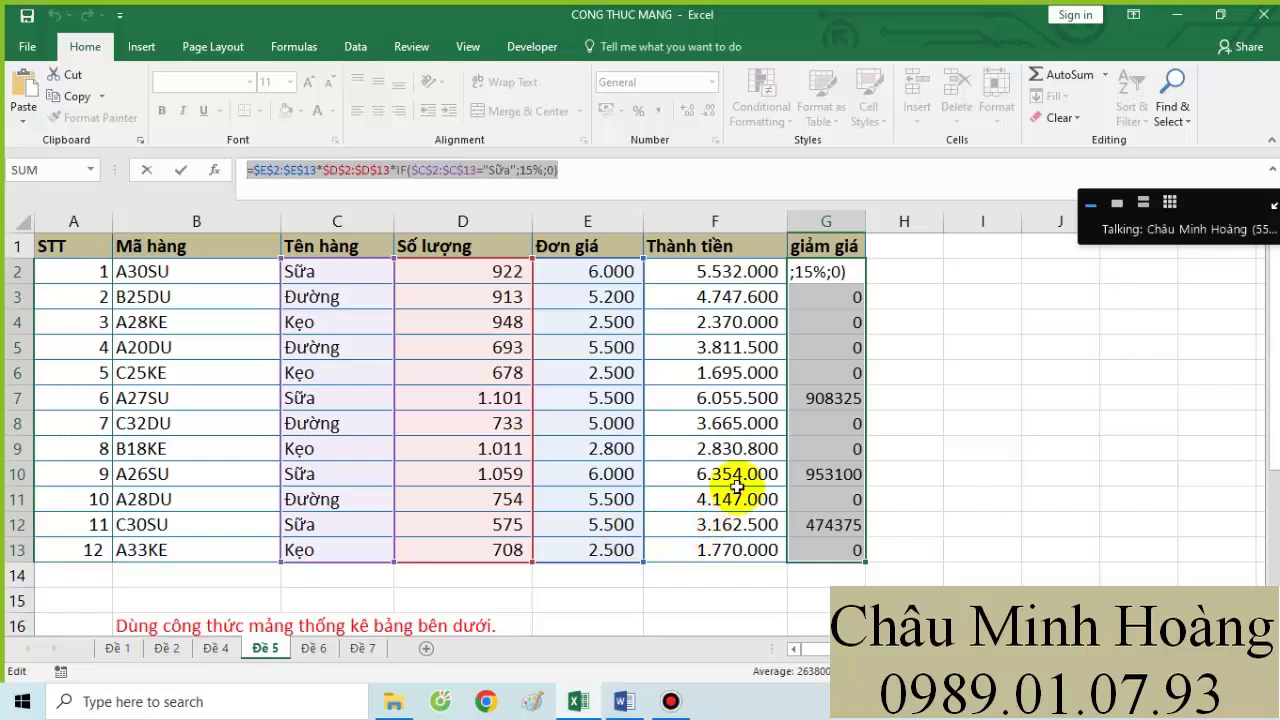
key(ctrl+shift+Return)
click(315, 648)
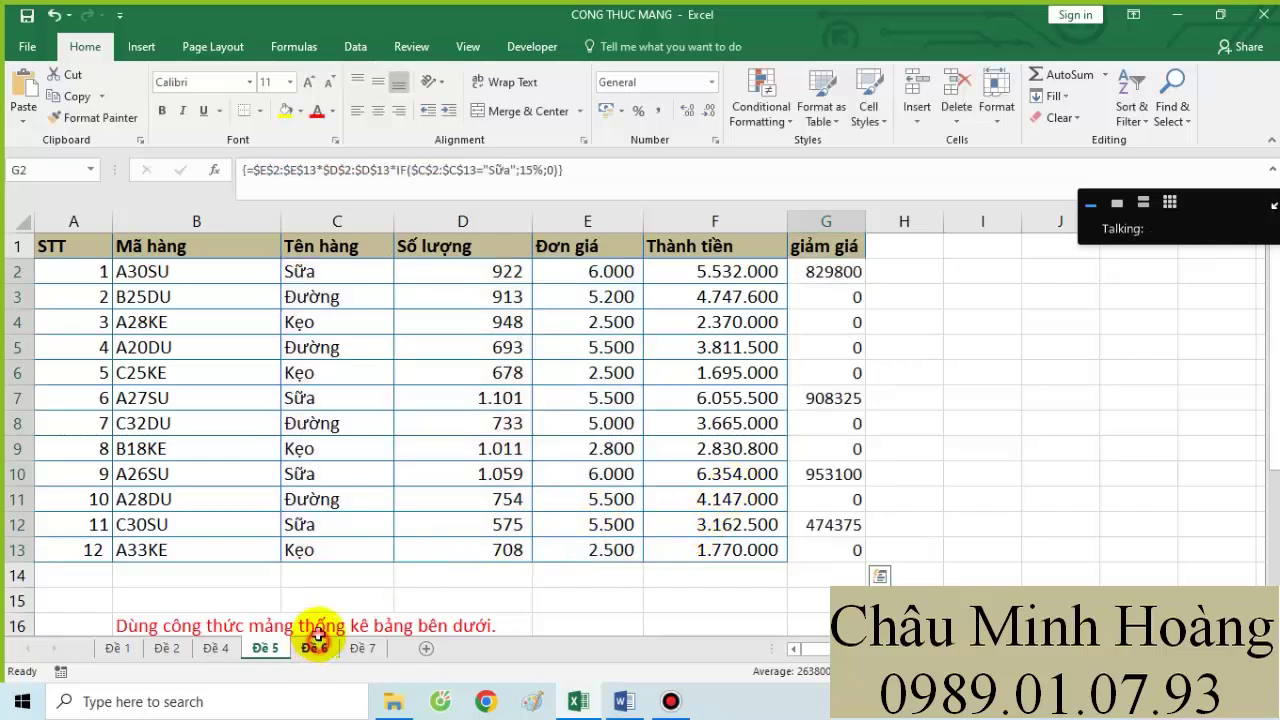
- Set the font size of D14 to 22 and start its formula with =sum($F$3:$F$9*
click(357, 486)
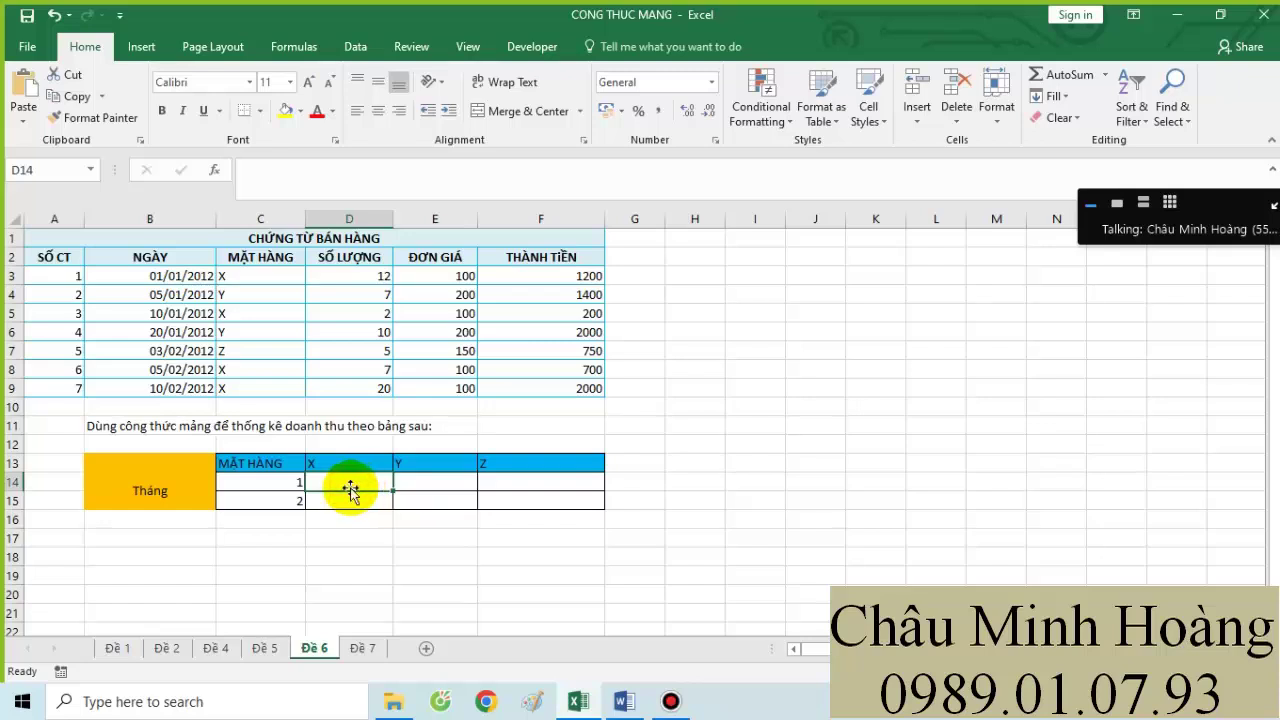
click(289, 82)
click(278, 265)
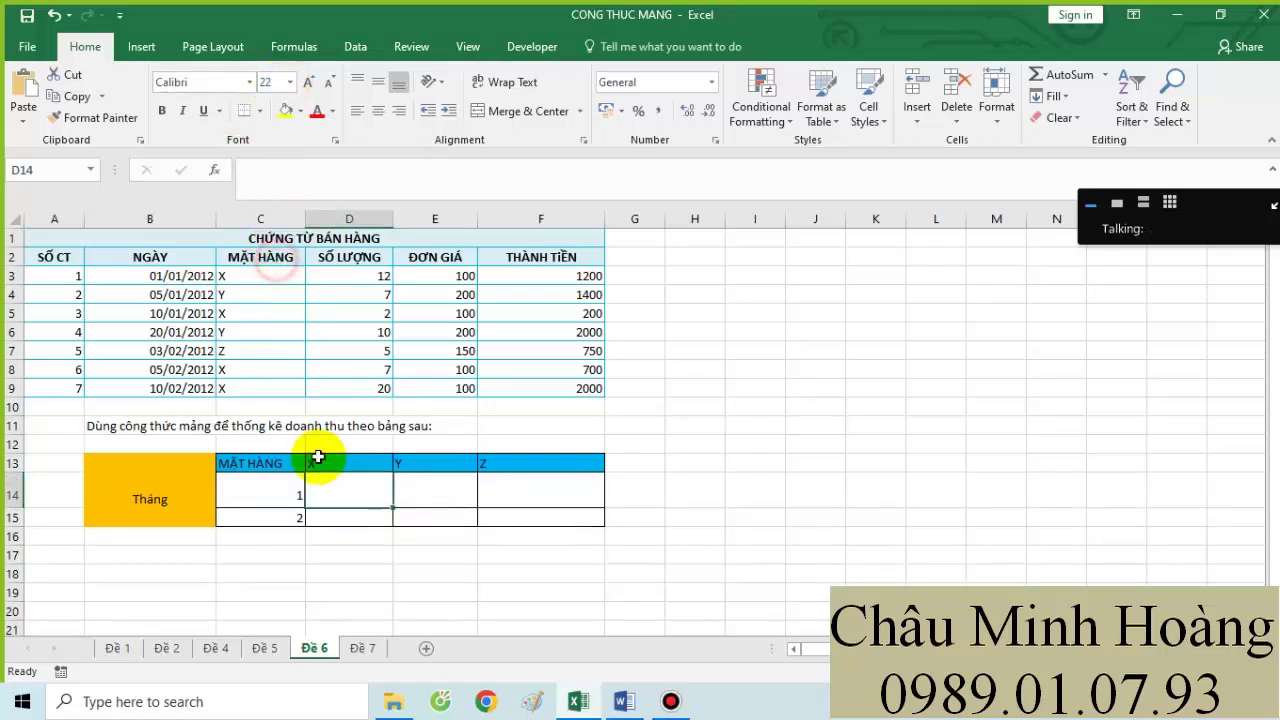
text(=sum()
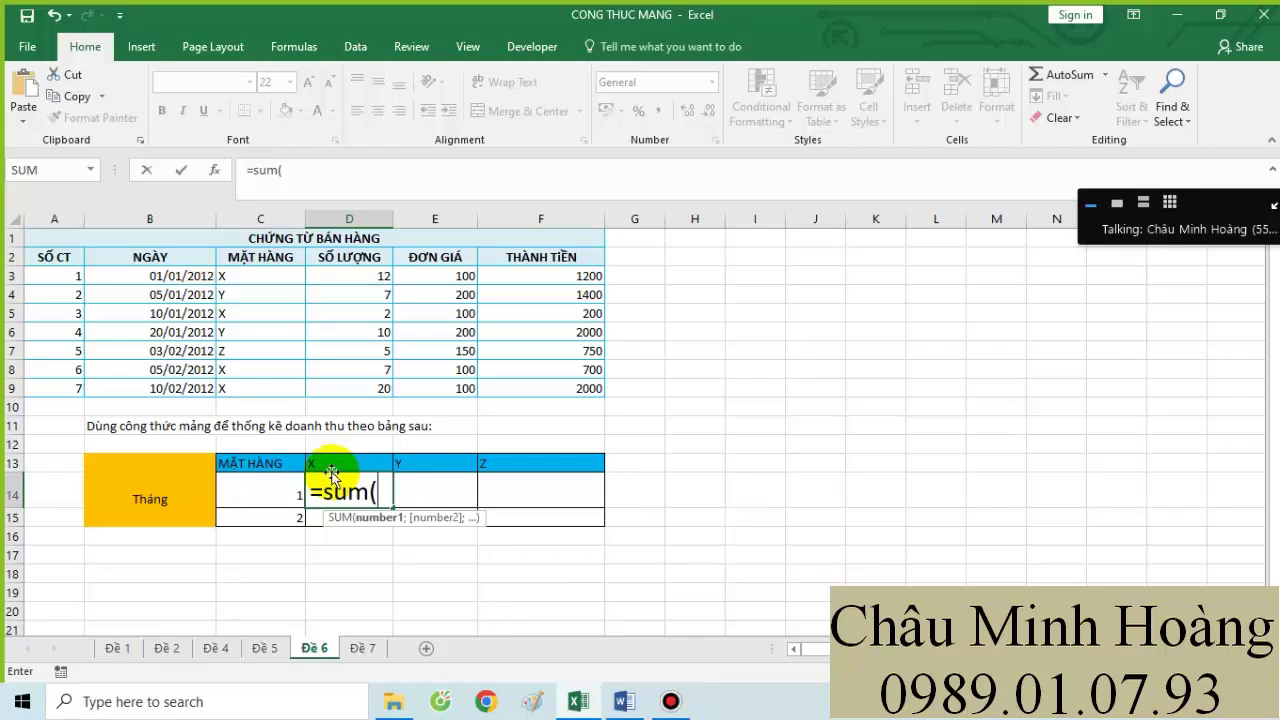
drag(586, 275, 571, 385)
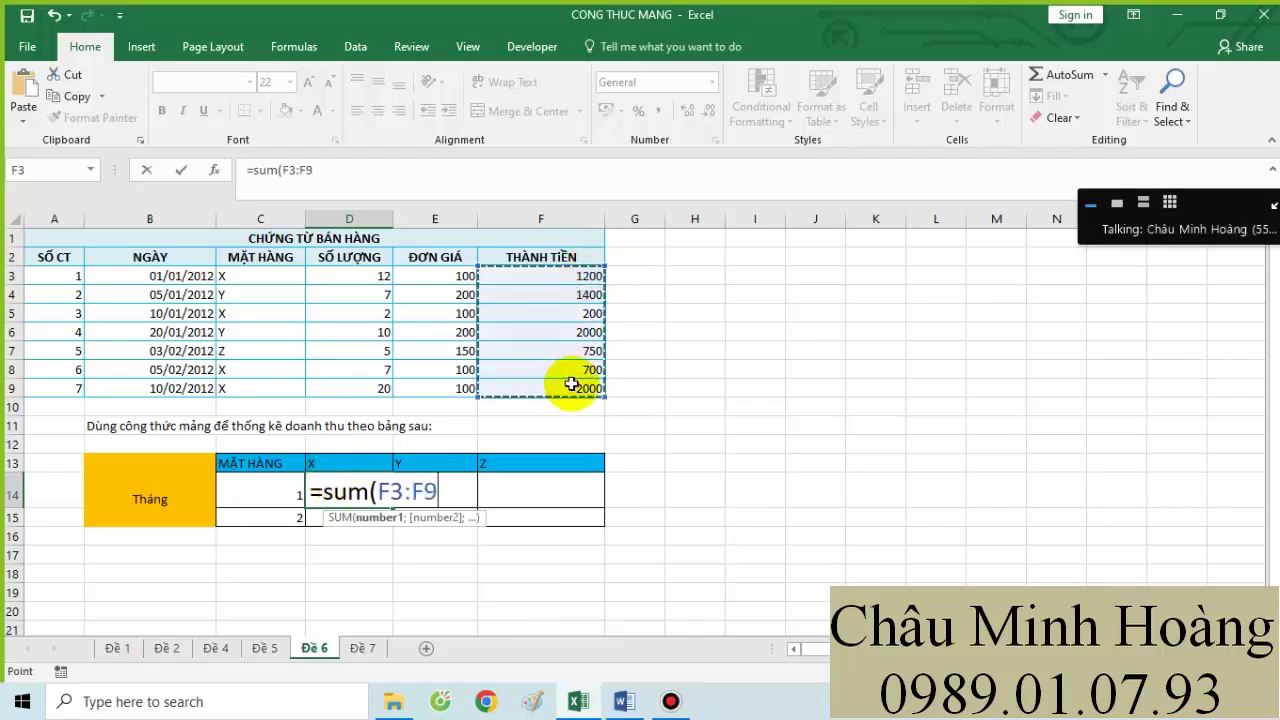
key(F4)
text(*)
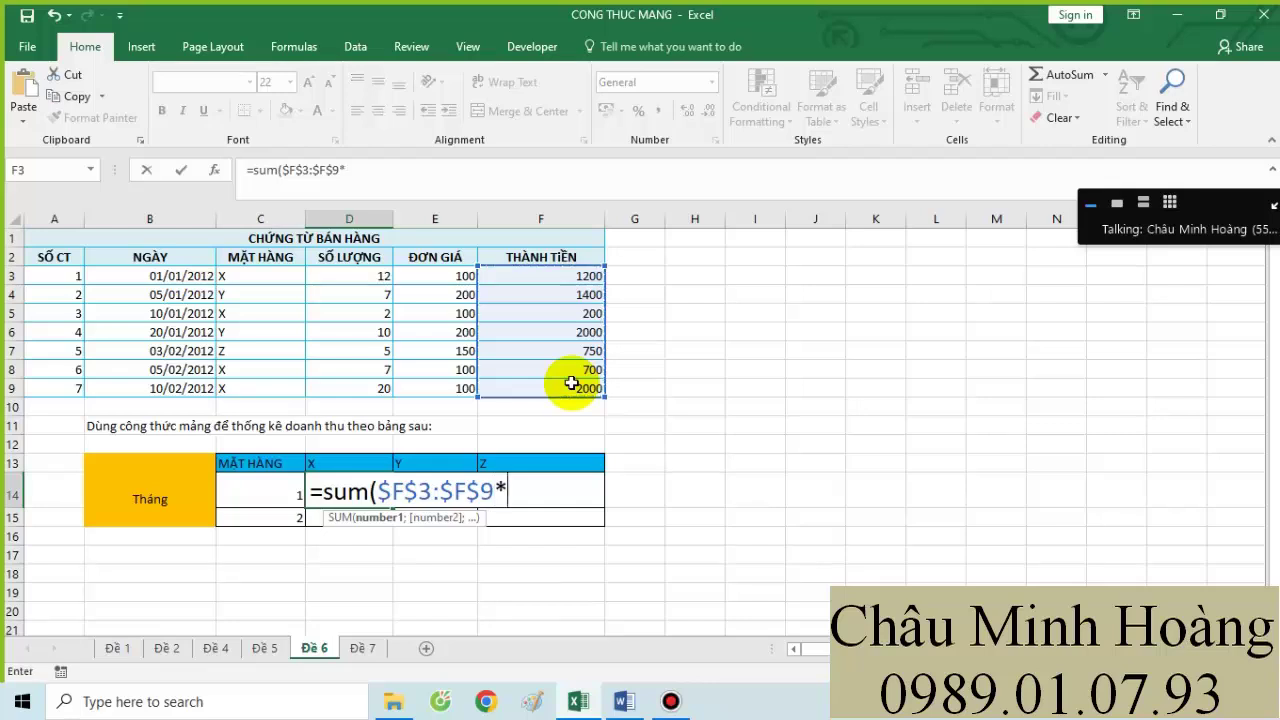
- Add the month condition ((MONTH($B$3:$B$9)=$C14)*( to the D14 formula
text((()
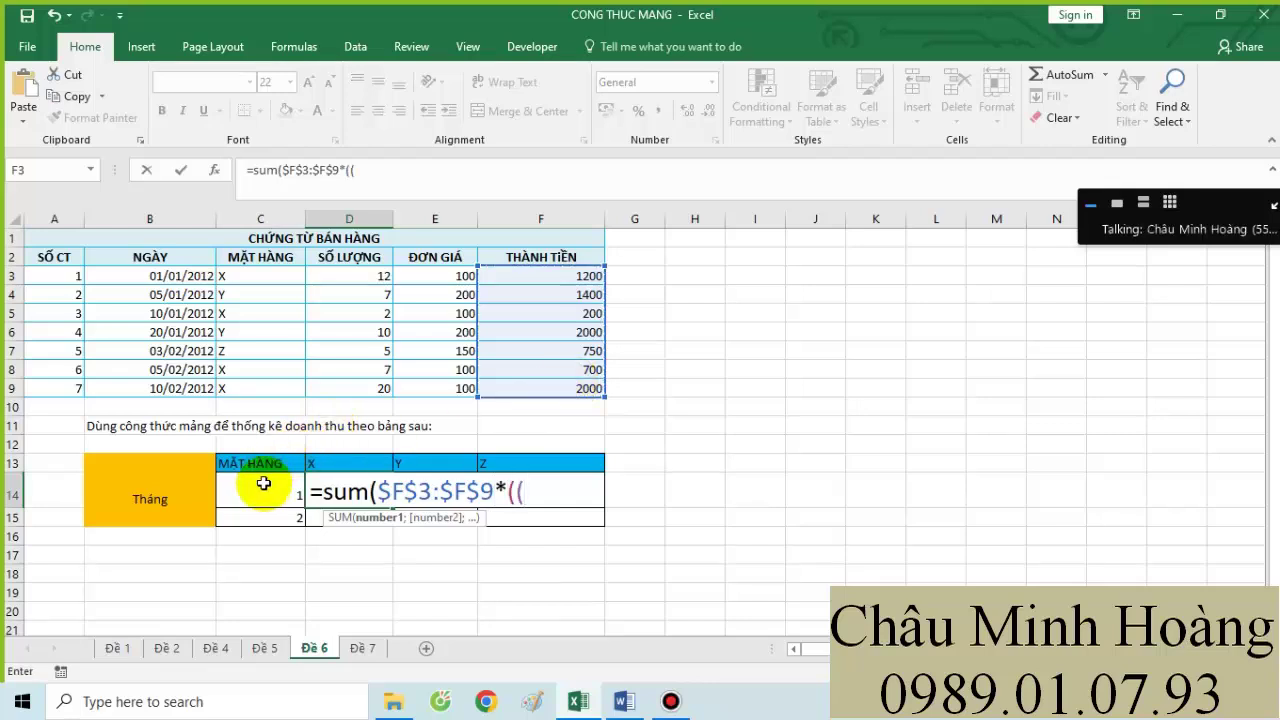
text(mont)
key(Tab)
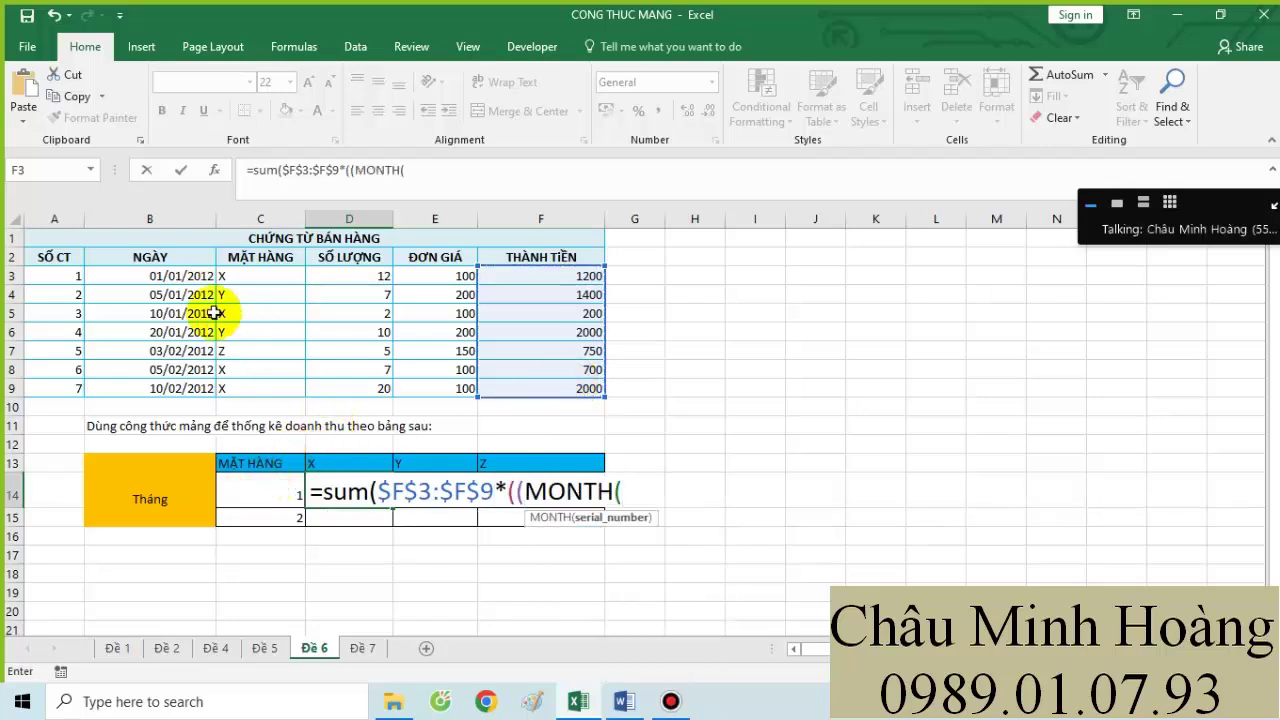
drag(183, 276, 179, 401)
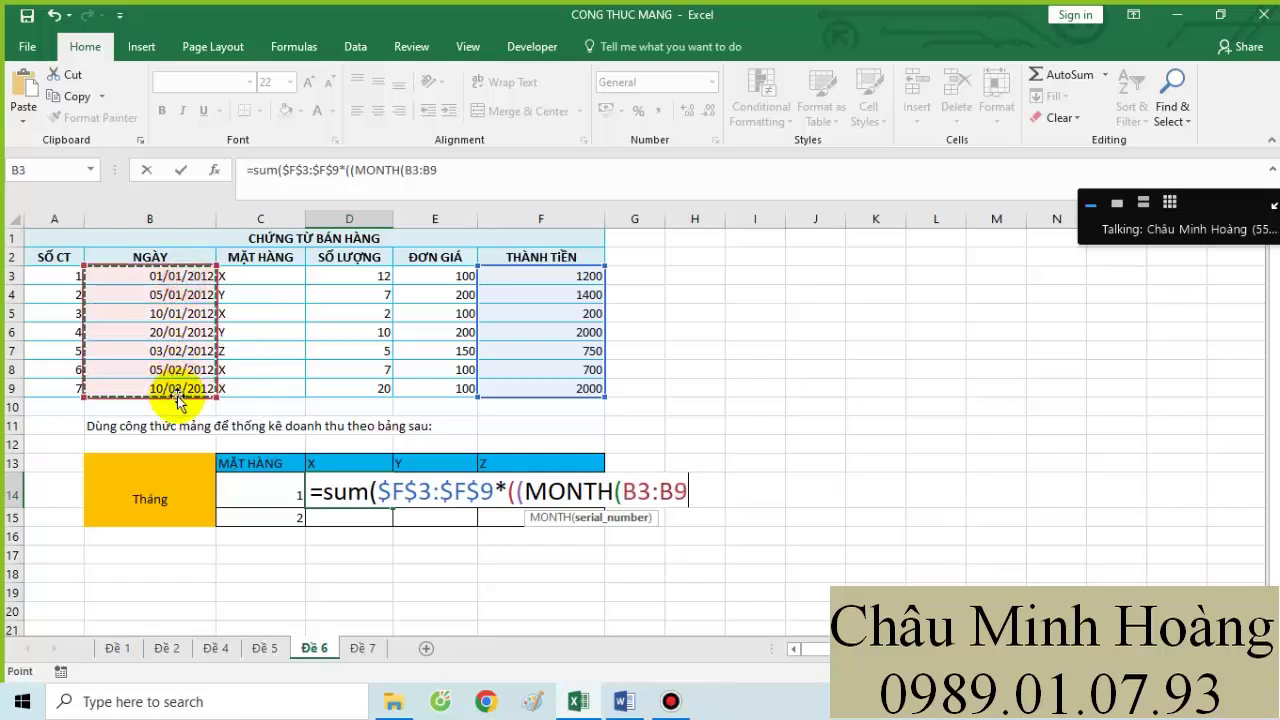
key(F4)
text()=)
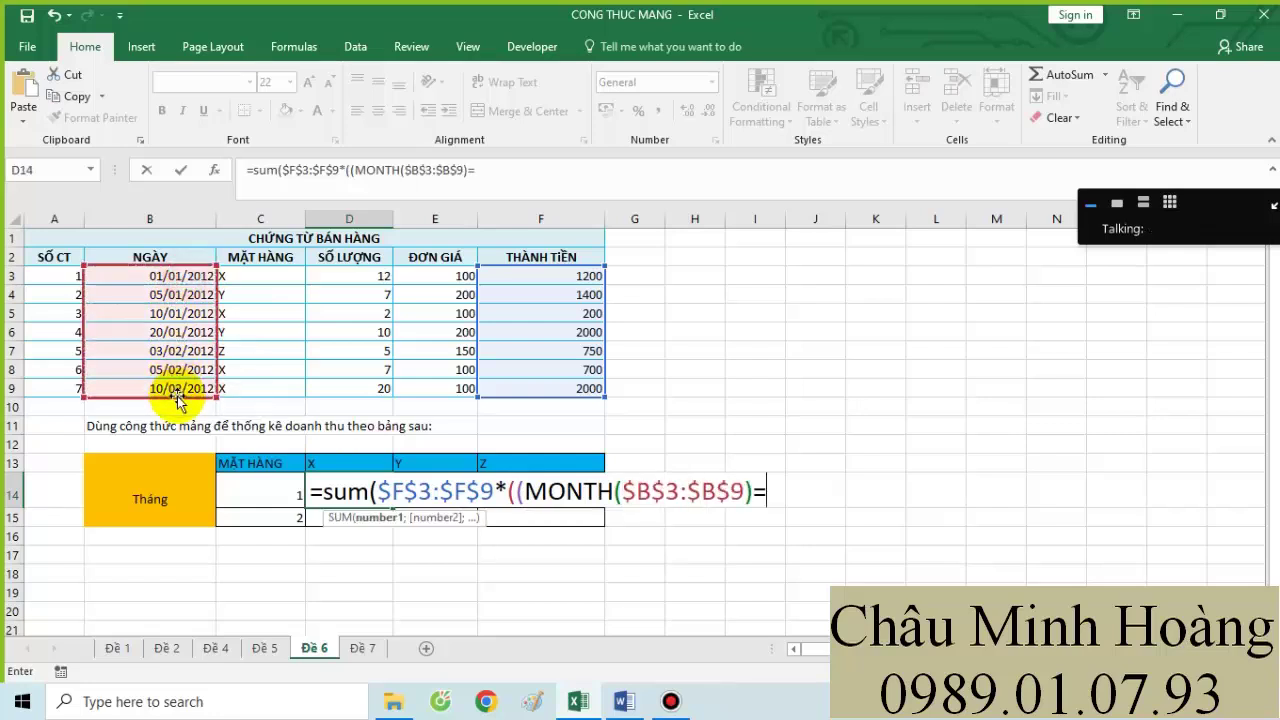
click(240, 483)
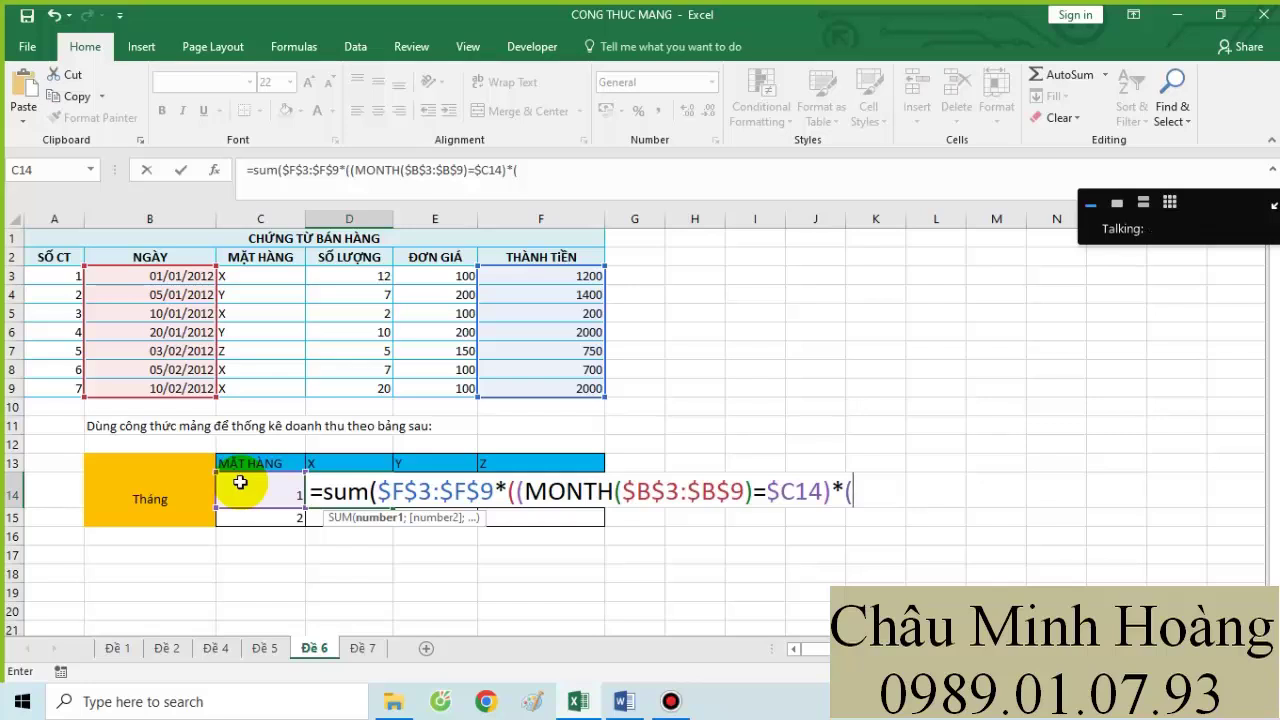
- Complete the D14 formula with the product condition $C$3:$C$9=D$13))) and enter it as an array formula
drag(251, 274, 265, 385)
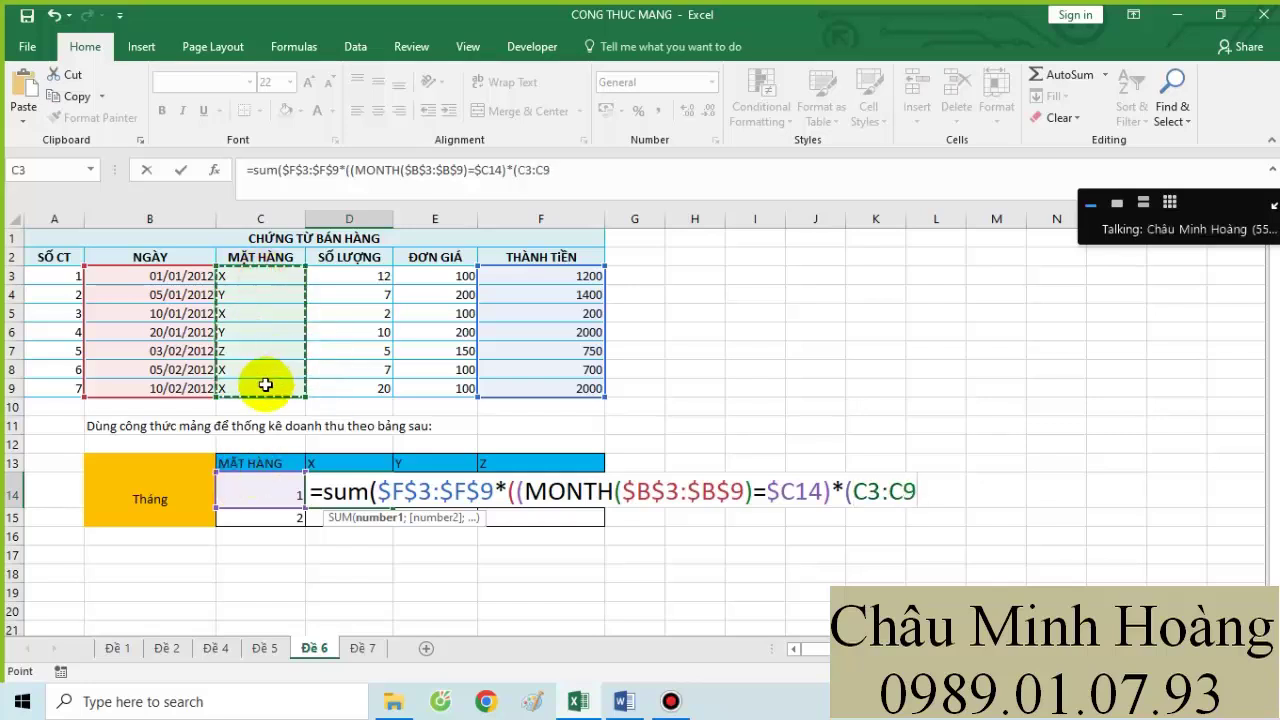
key(F4)
text(=)
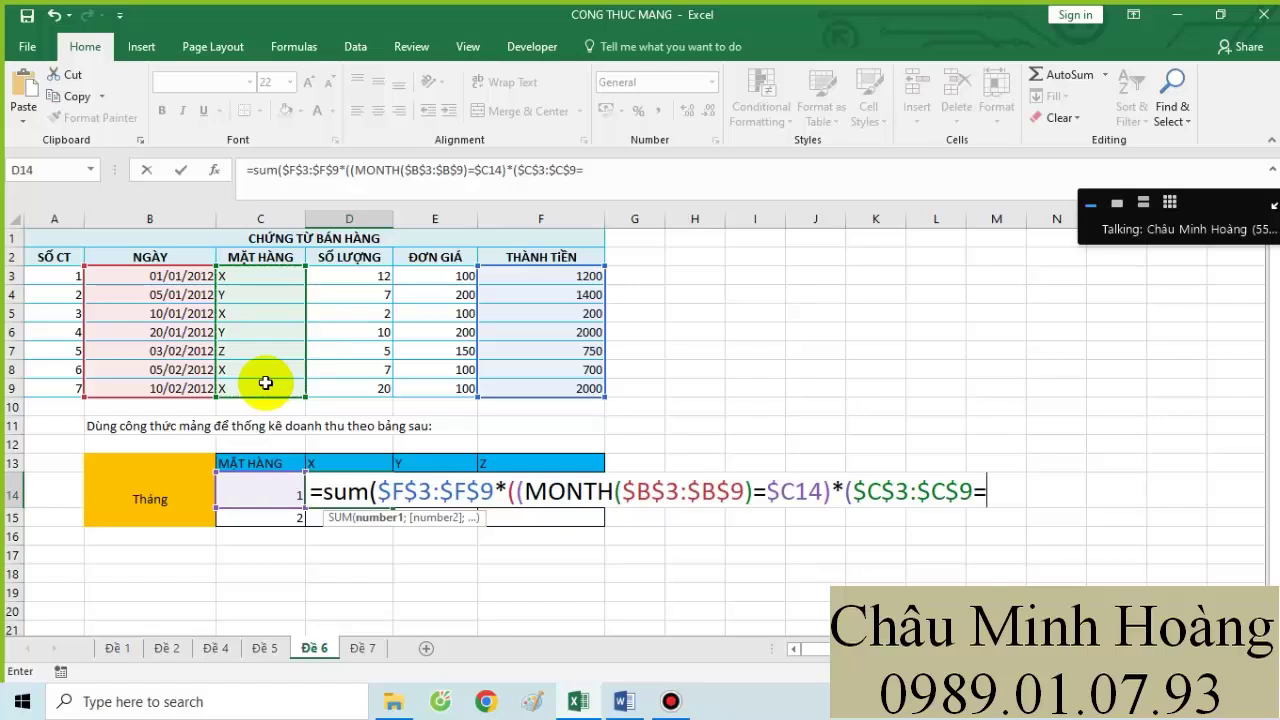
click(328, 462)
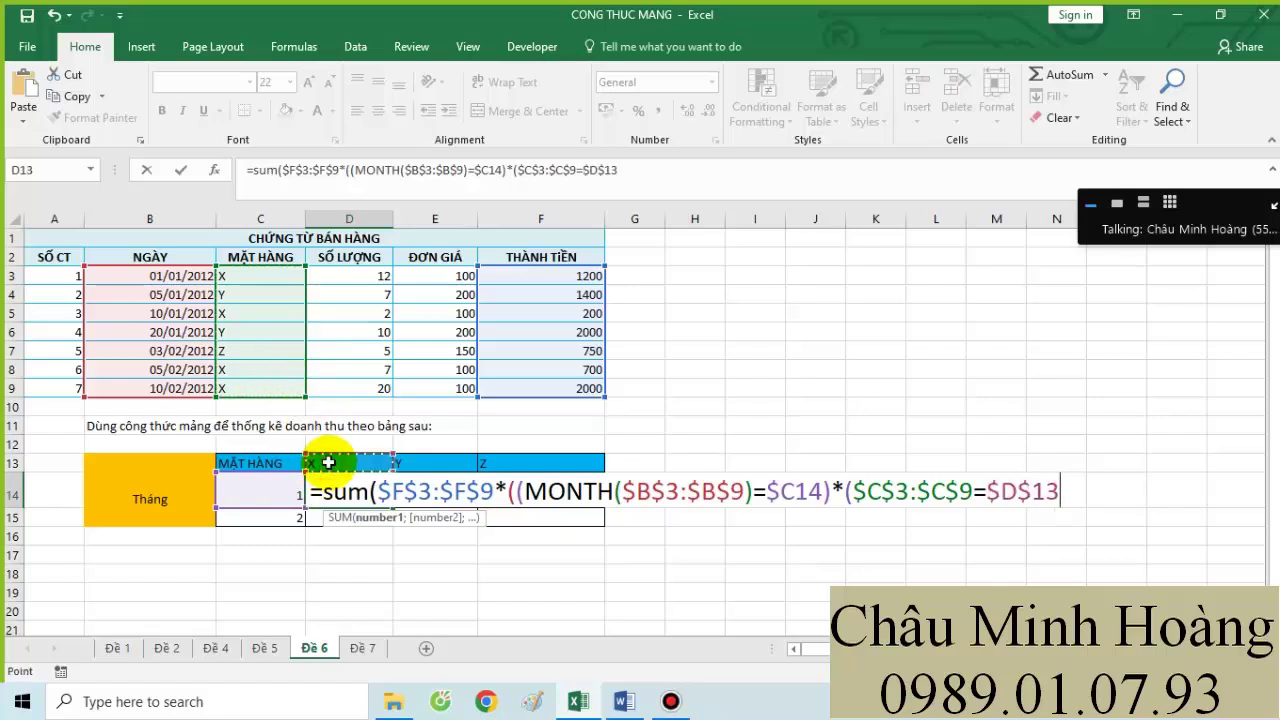
key(F4)
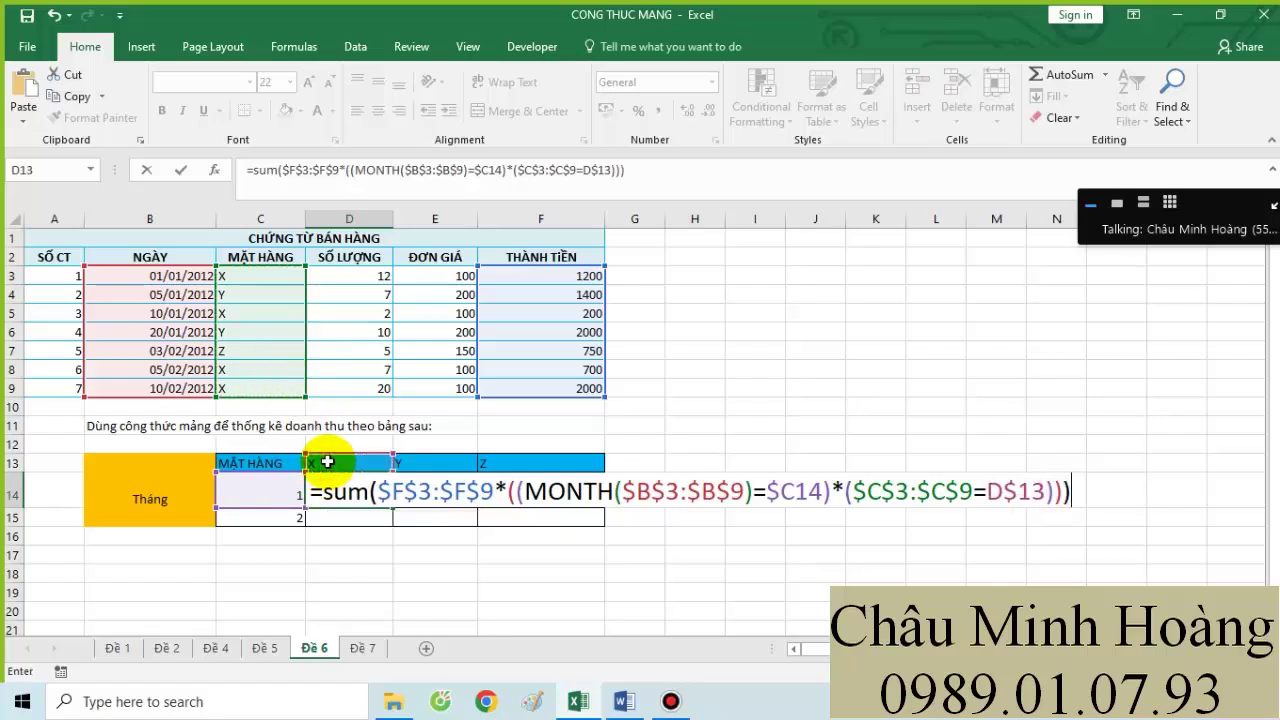
key(ctrl+shift+Return)
- Fill the D14 array formula across D14:F15 and copy the formula text from D14
drag(390, 500, 598, 525)
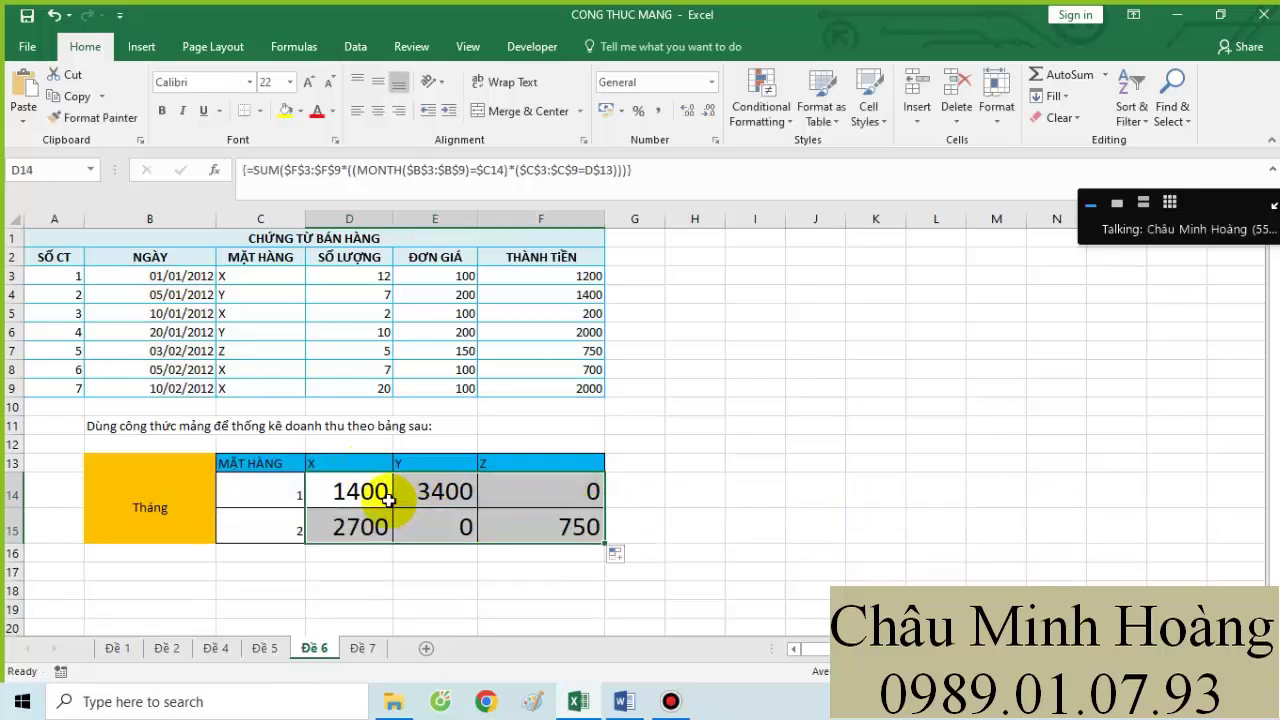
double_click(345, 491)
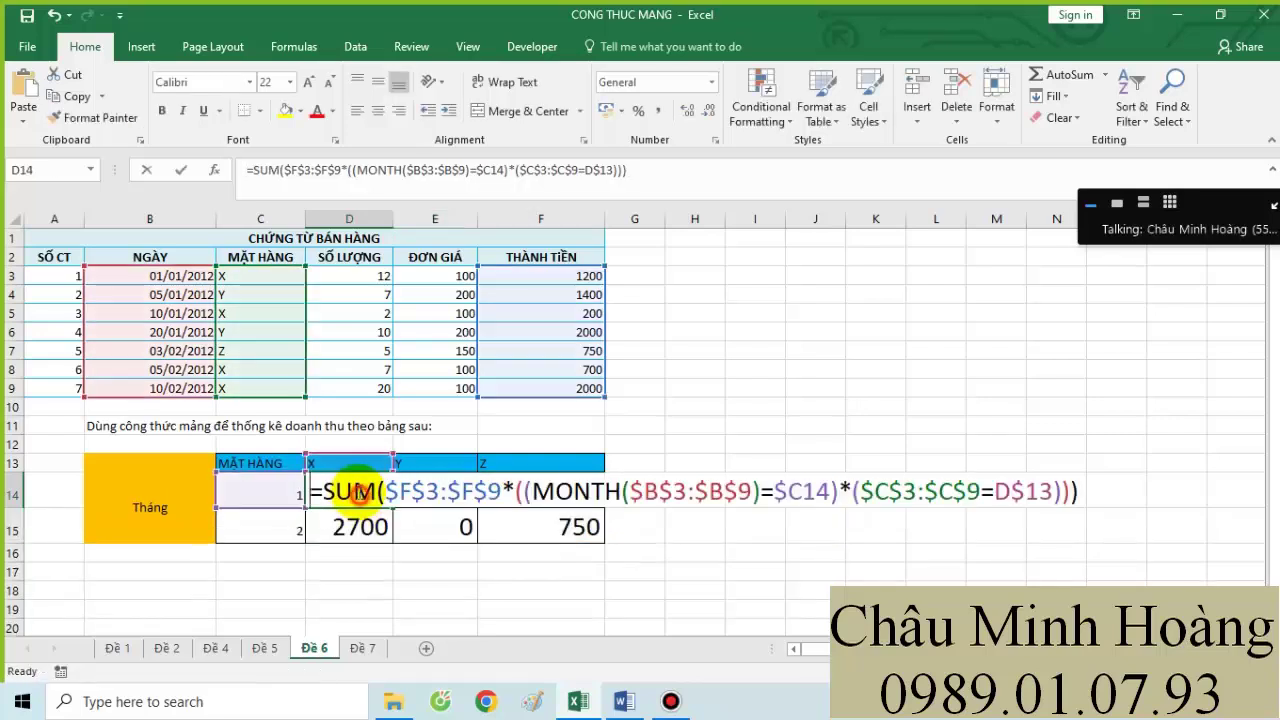
click(1090, 493)
key(Escape)
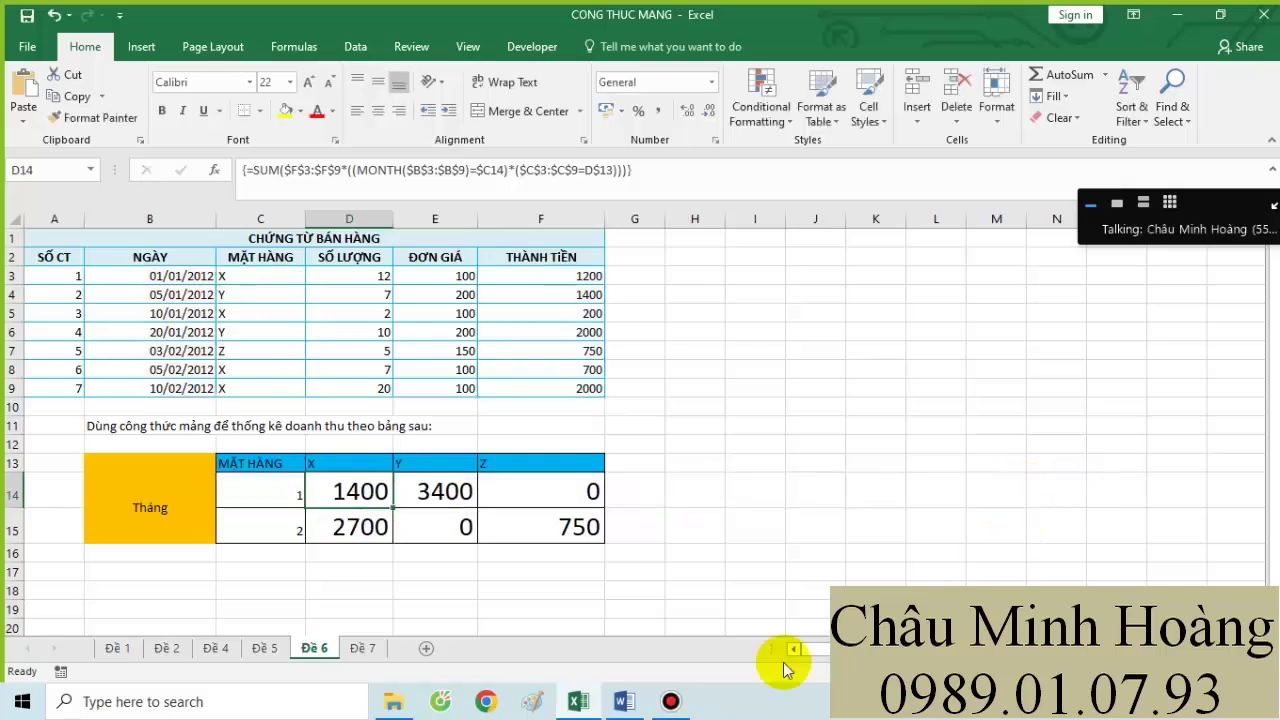
- Switch to Word and paste the copied revenue formula on a new line under Đề 6
click(624, 701)
key(Return)
key(ctrl+v)
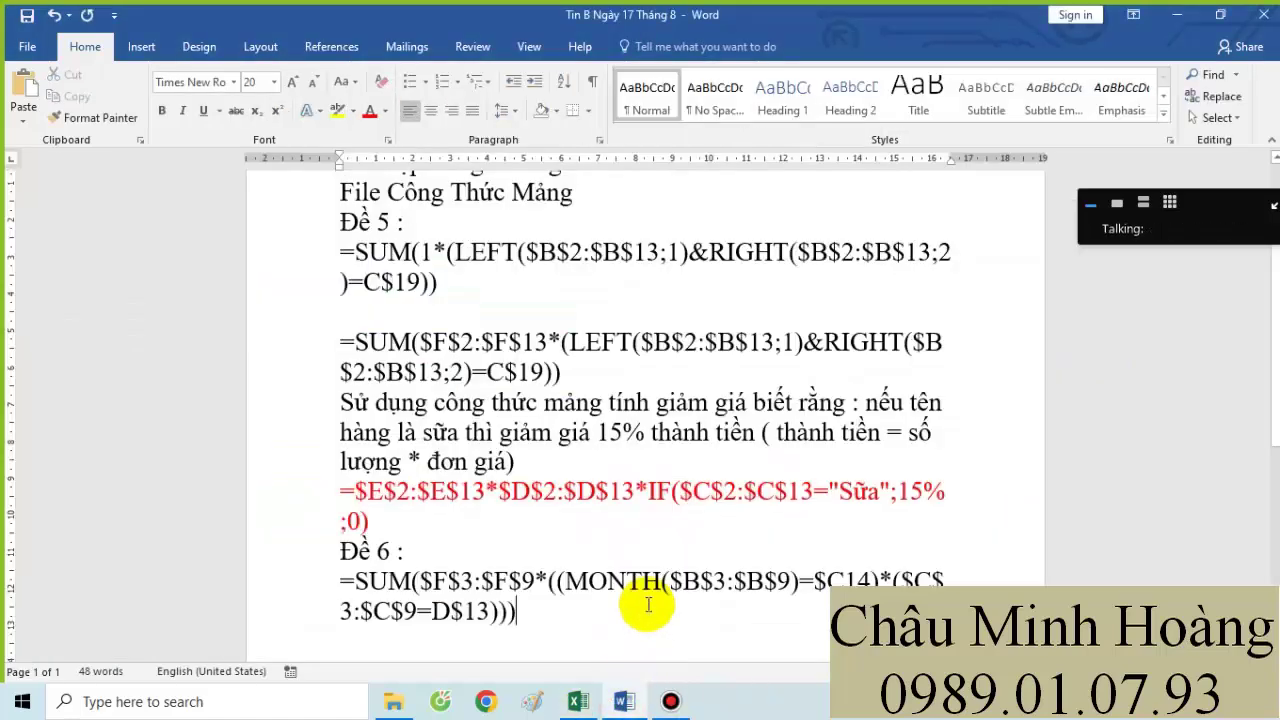
scroll(638, 576, down, 1)
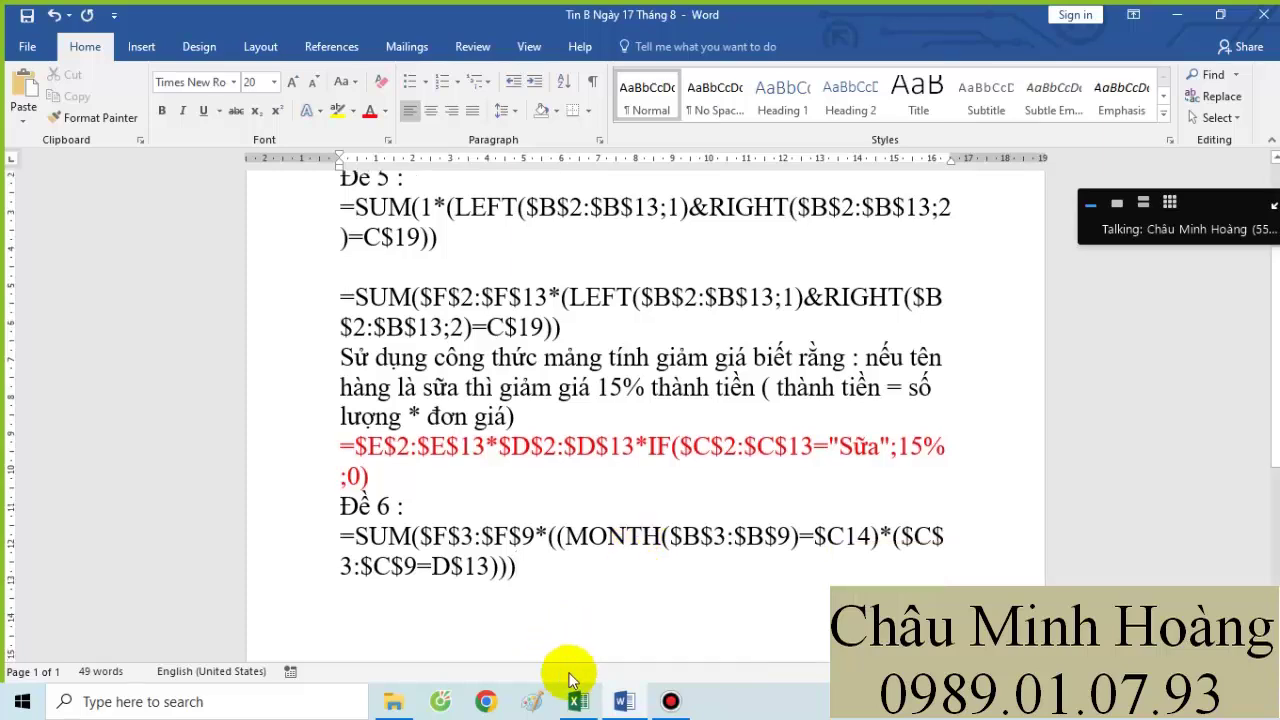
- Switch to Excel, open the Đề 7 sheet and set the font size of C24 to 24
click(578, 701)
click(366, 648)
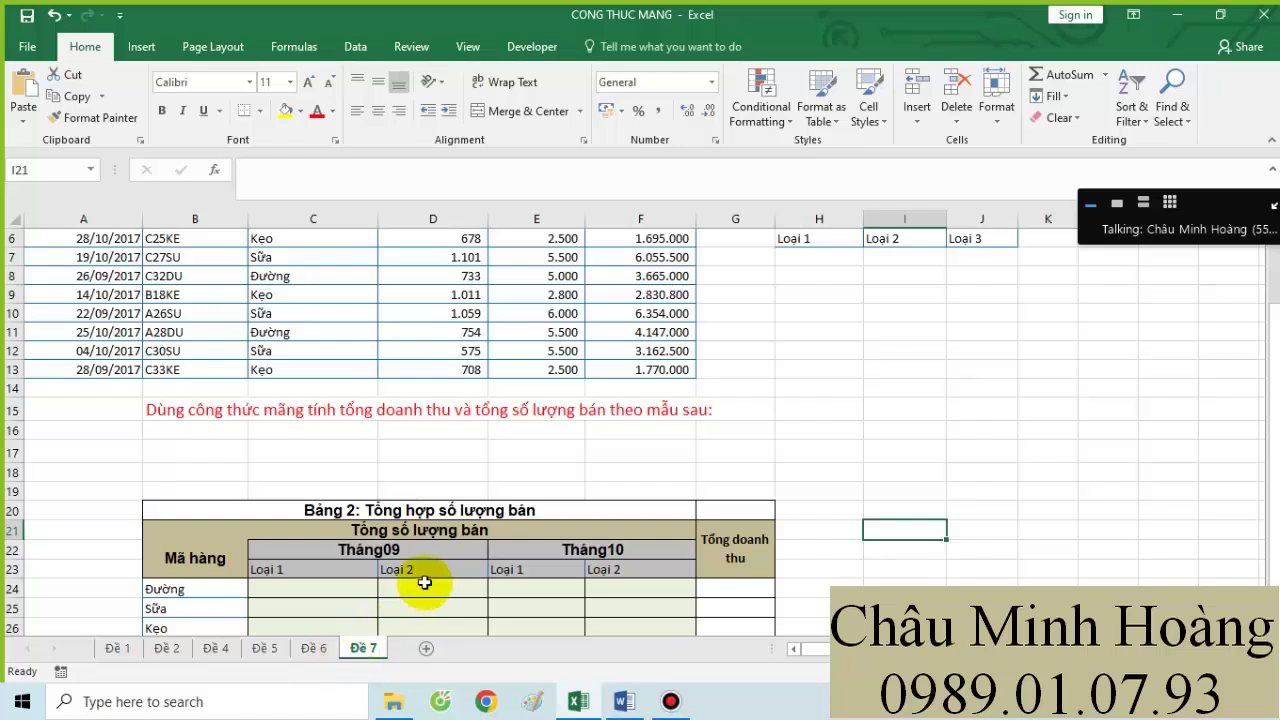
scroll(425, 570, down, 2)
click(324, 476)
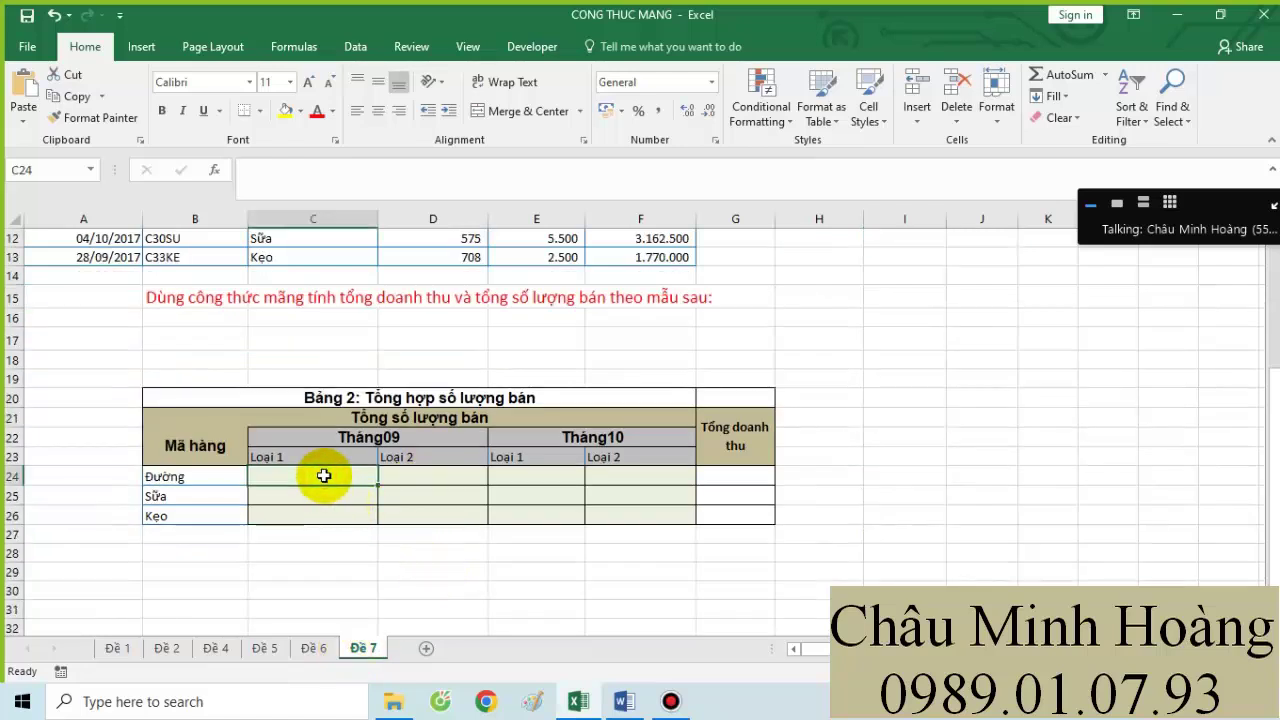
ctrl+click(505, 477)
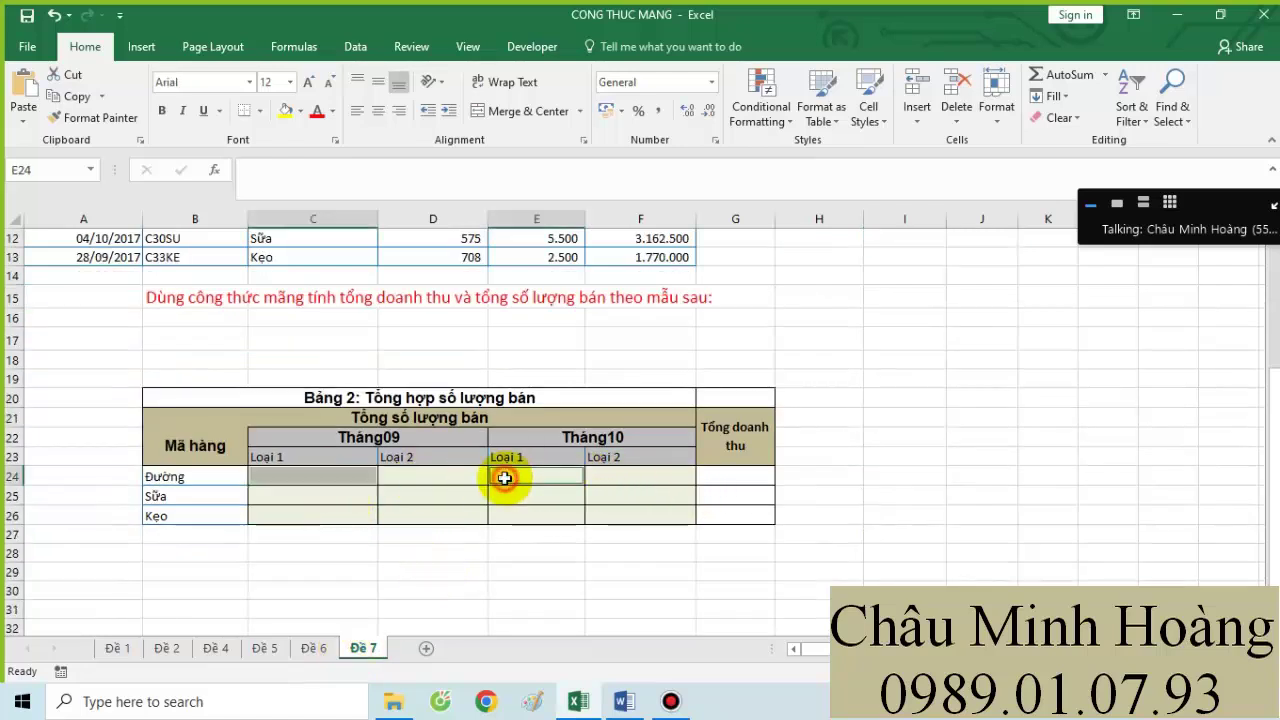
click(316, 477)
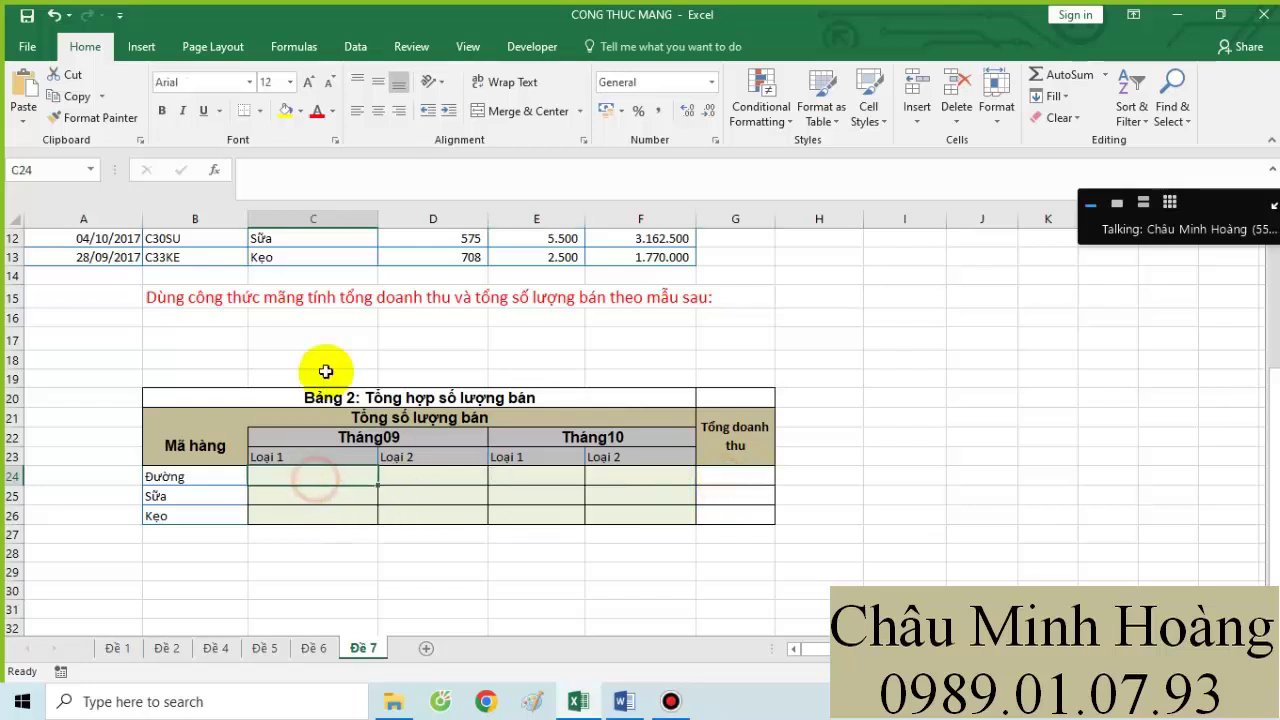
click(289, 82)
click(270, 277)
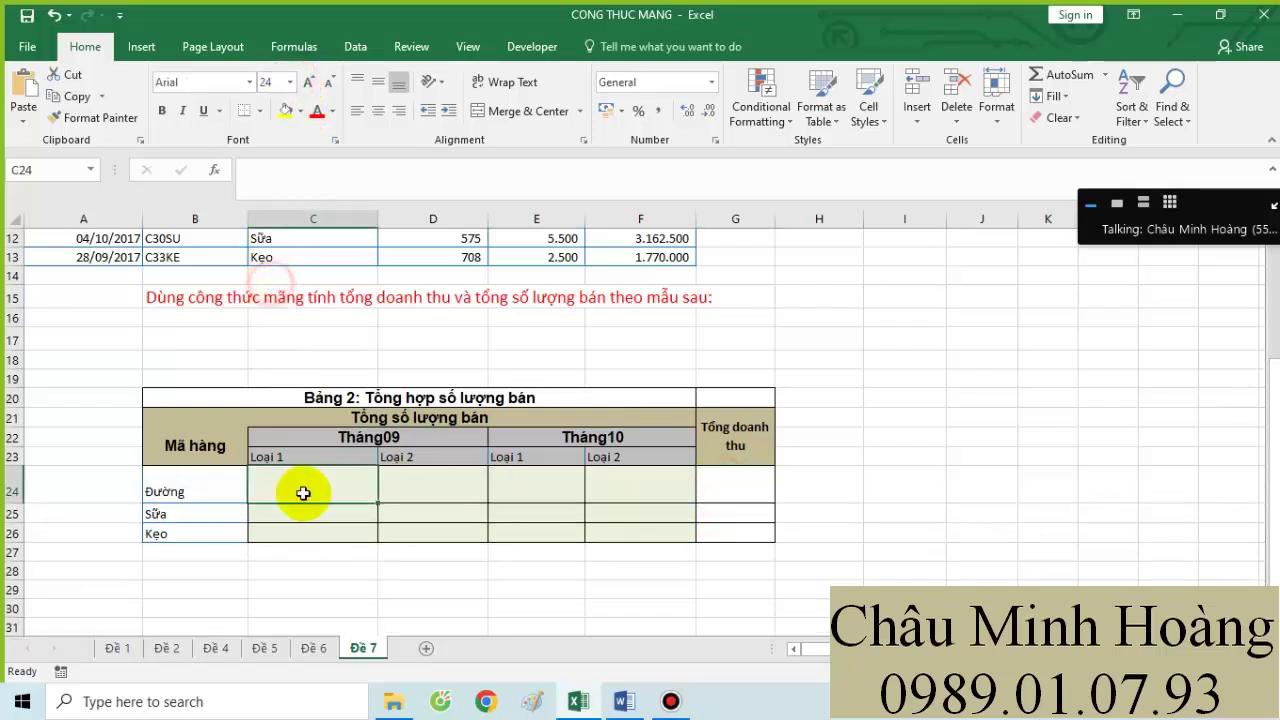
- Start the C24 formula with =sum($D$2:$D$13*((, using the Số lượng column as the sum range
text(=sum()
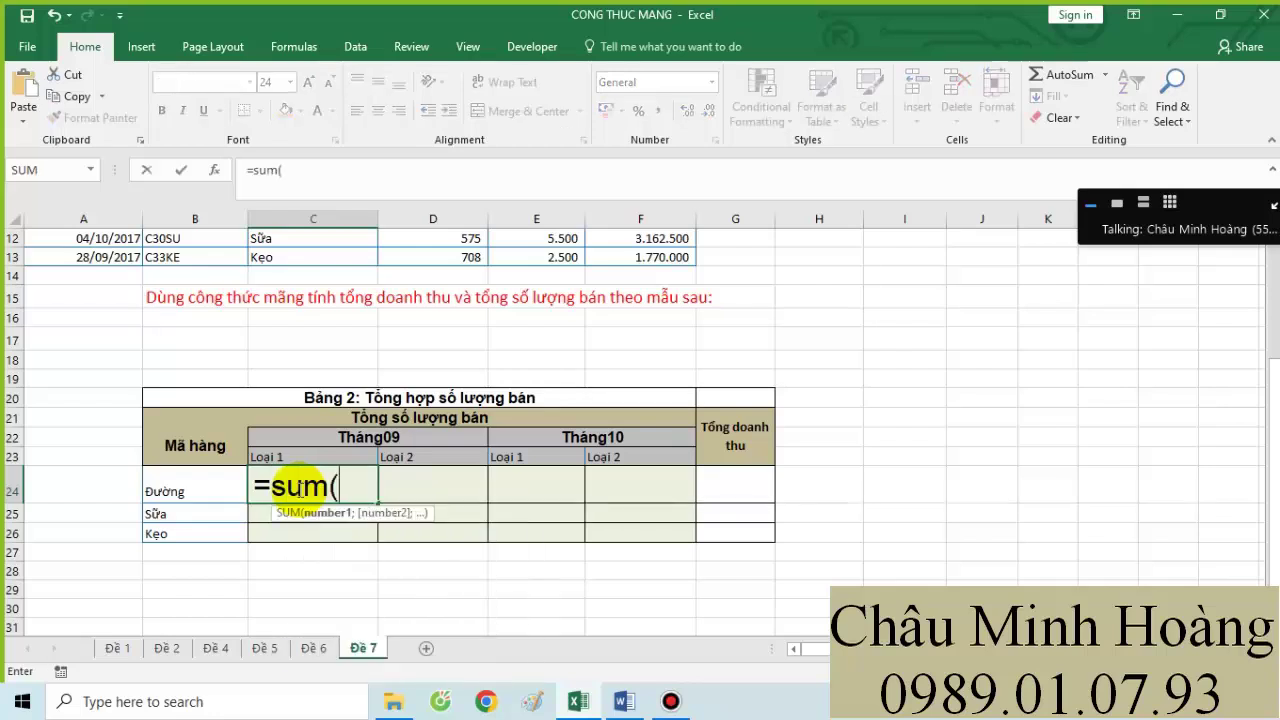
scroll(300, 490, up, 4)
drag(478, 257, 463, 455)
key(F4)
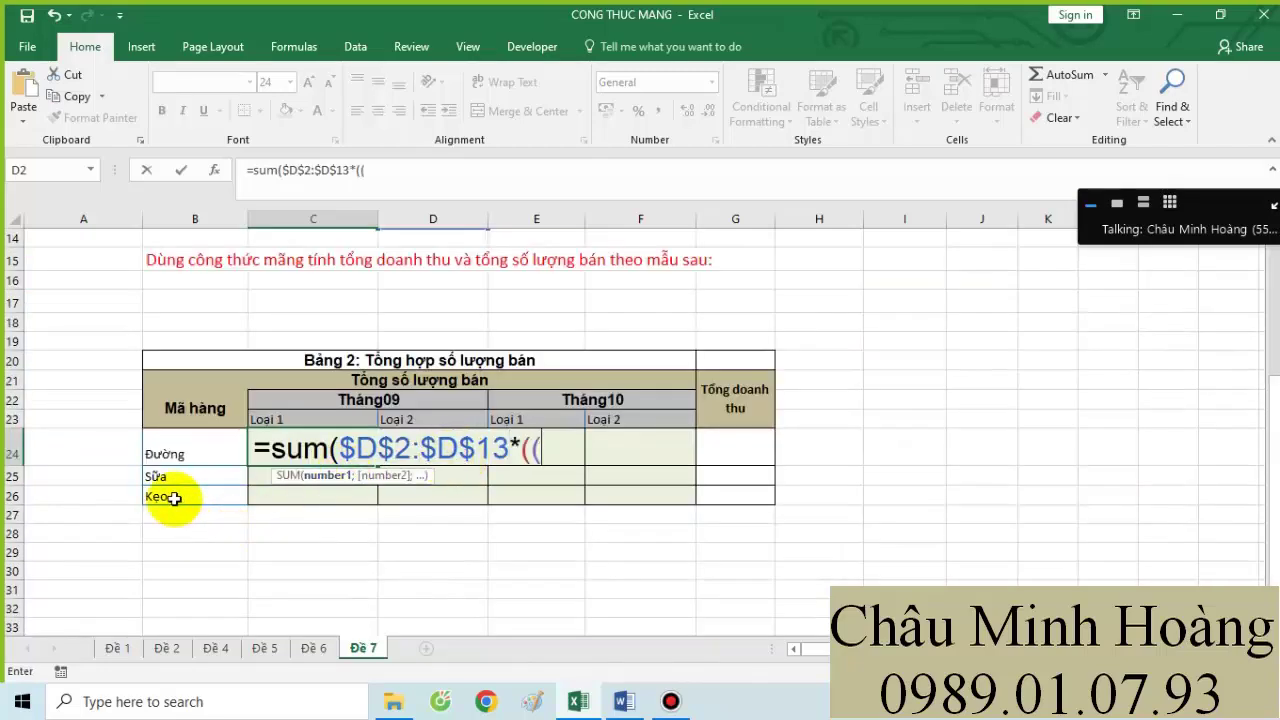
- Add the product name condition $C$2:$C$13=$B24)*( to the C24 formula
scroll(230, 495, up, 4)
drag(292, 255, 302, 461)
key(F4)
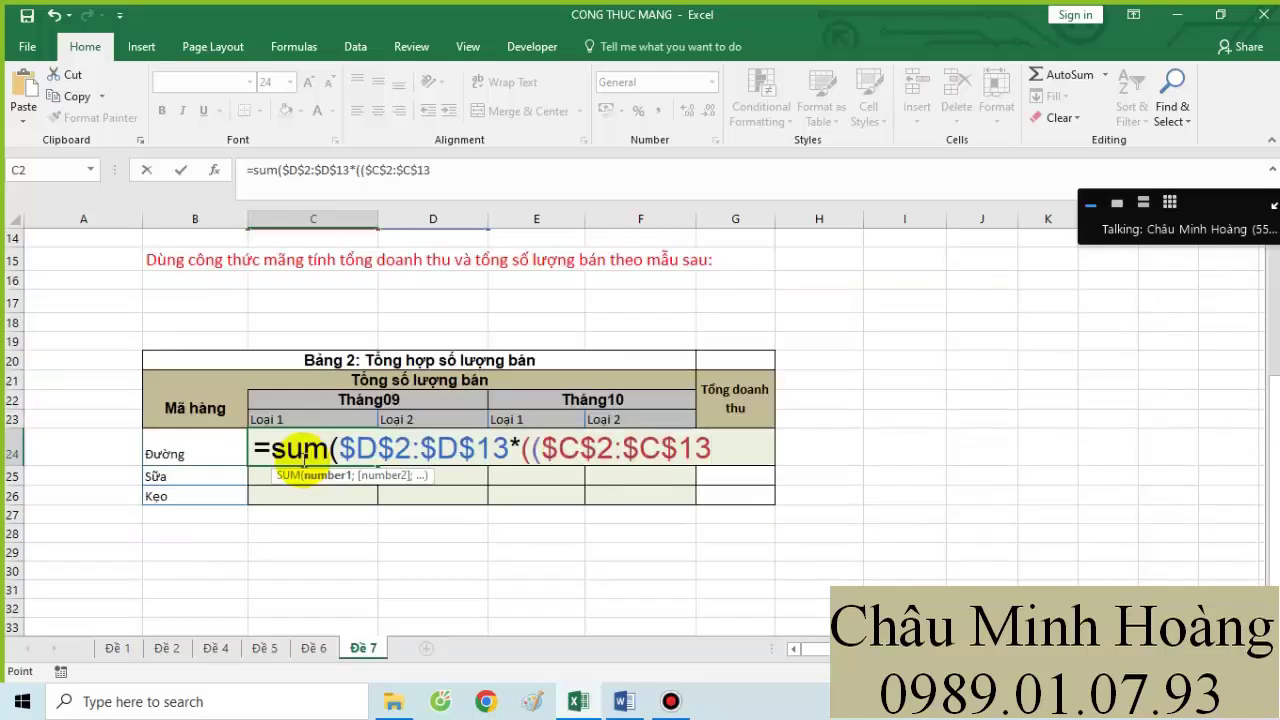
text(=)
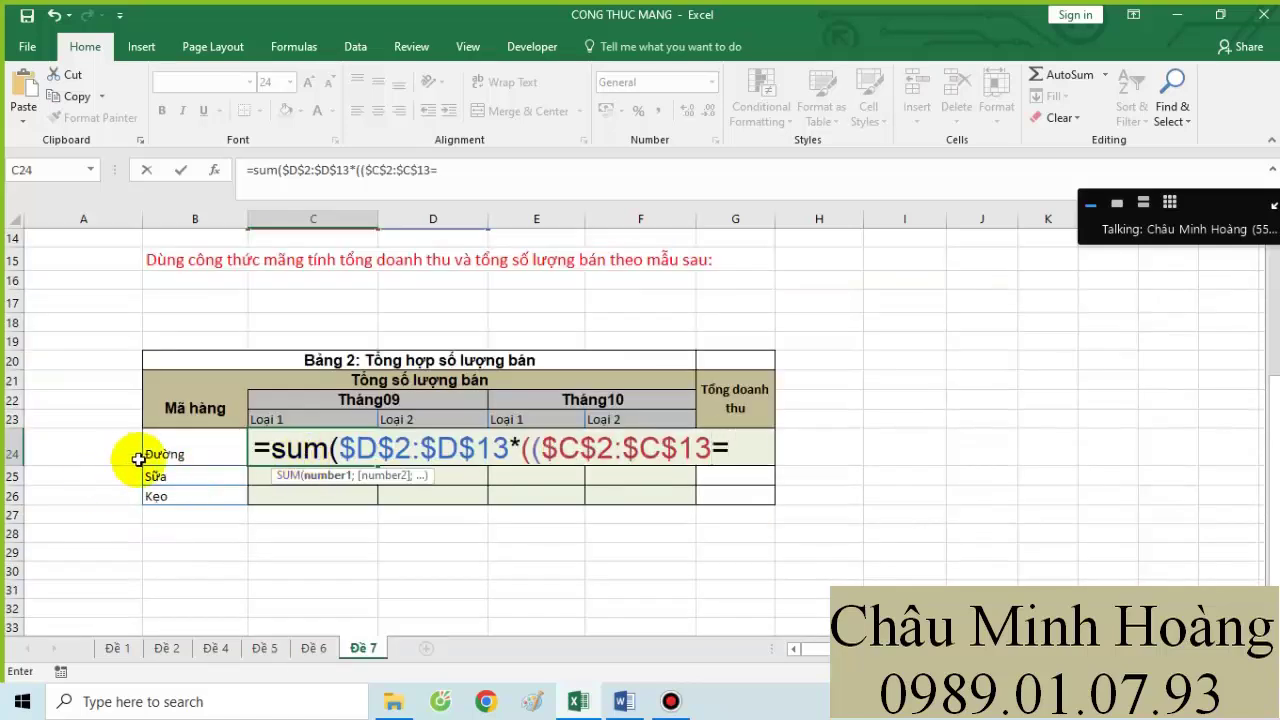
click(191, 446)
key(F4)
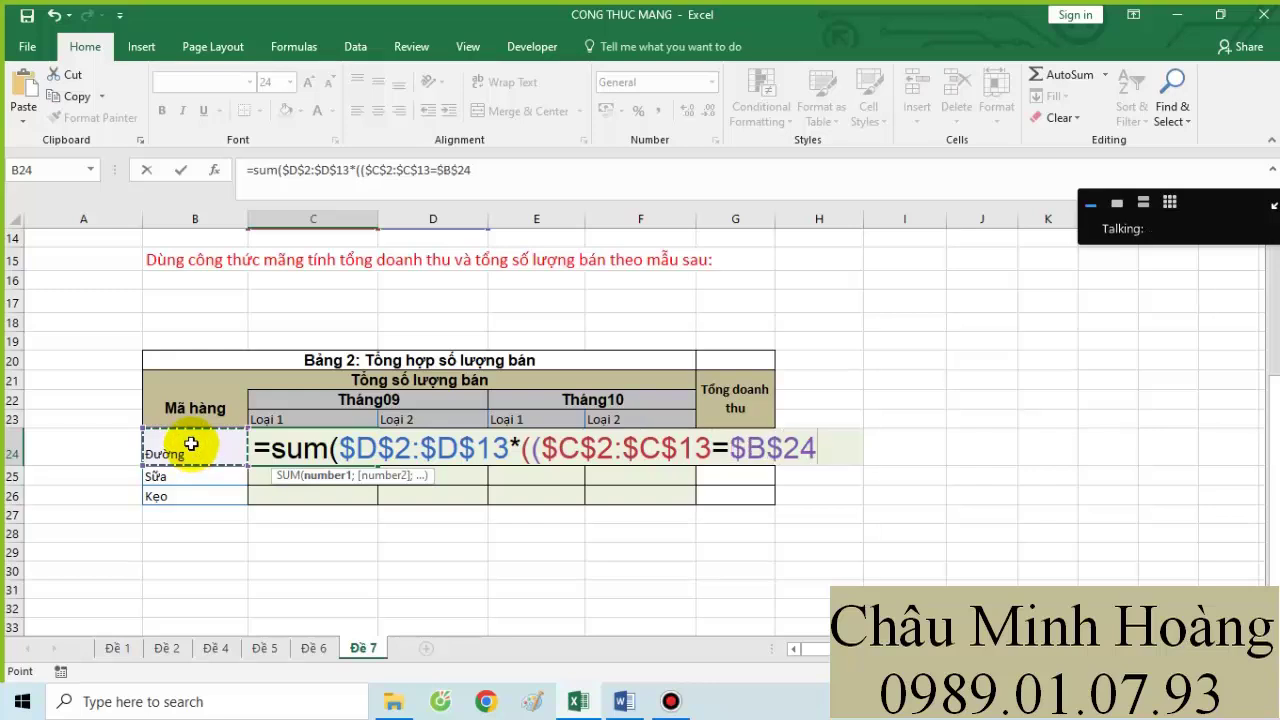
key(F4)
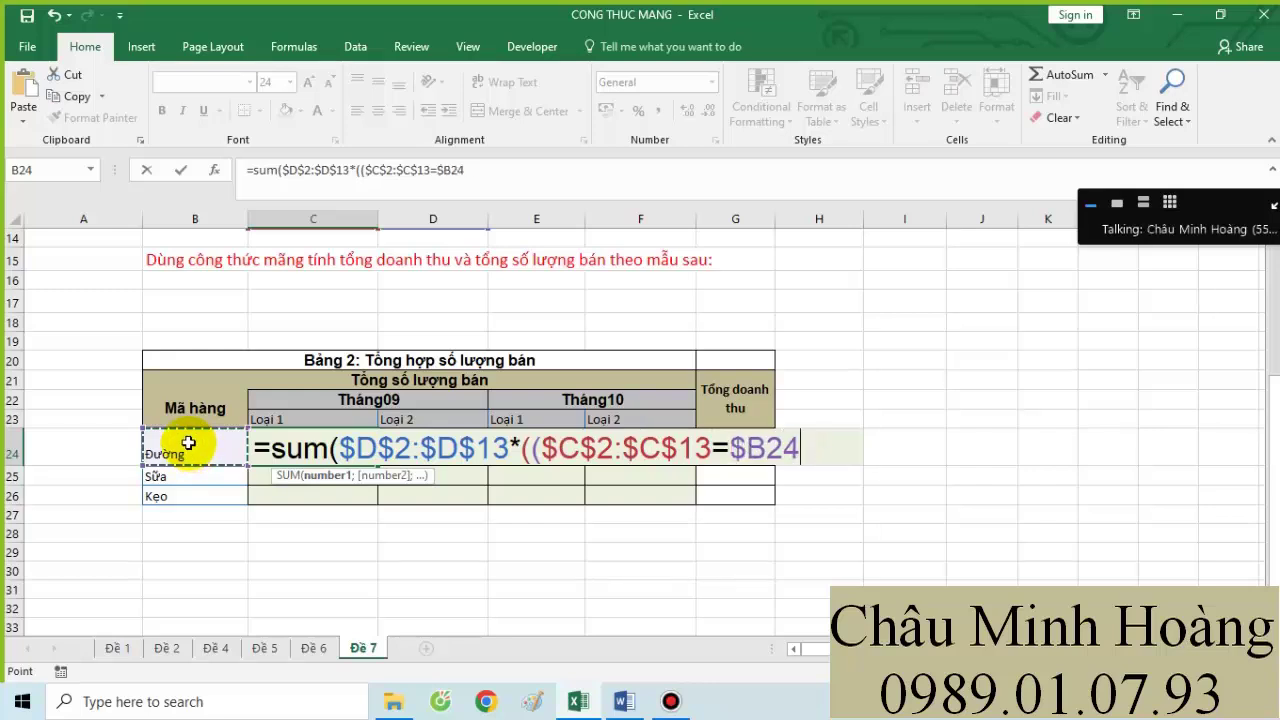
text()*()
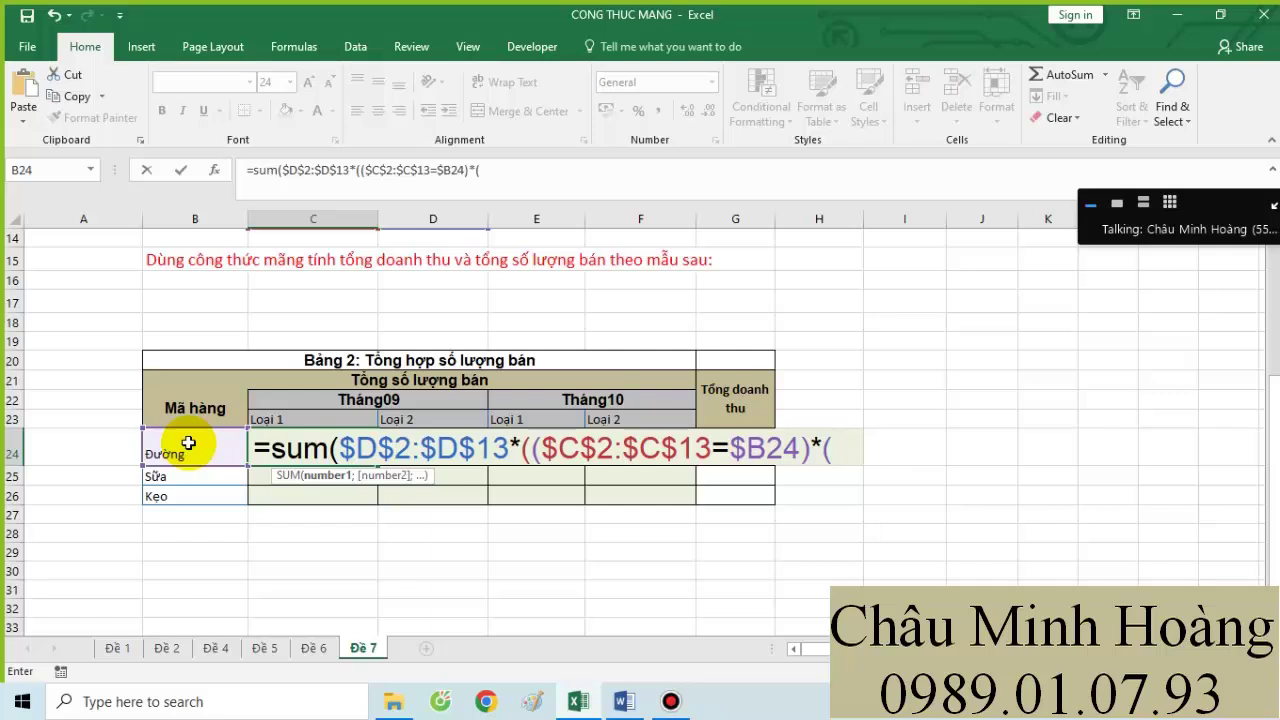
- Add the month condition "Tháng0"&MONTH($A$2:$A$13)="Tháng09")*( to the C24 formula
text("Tháng0)
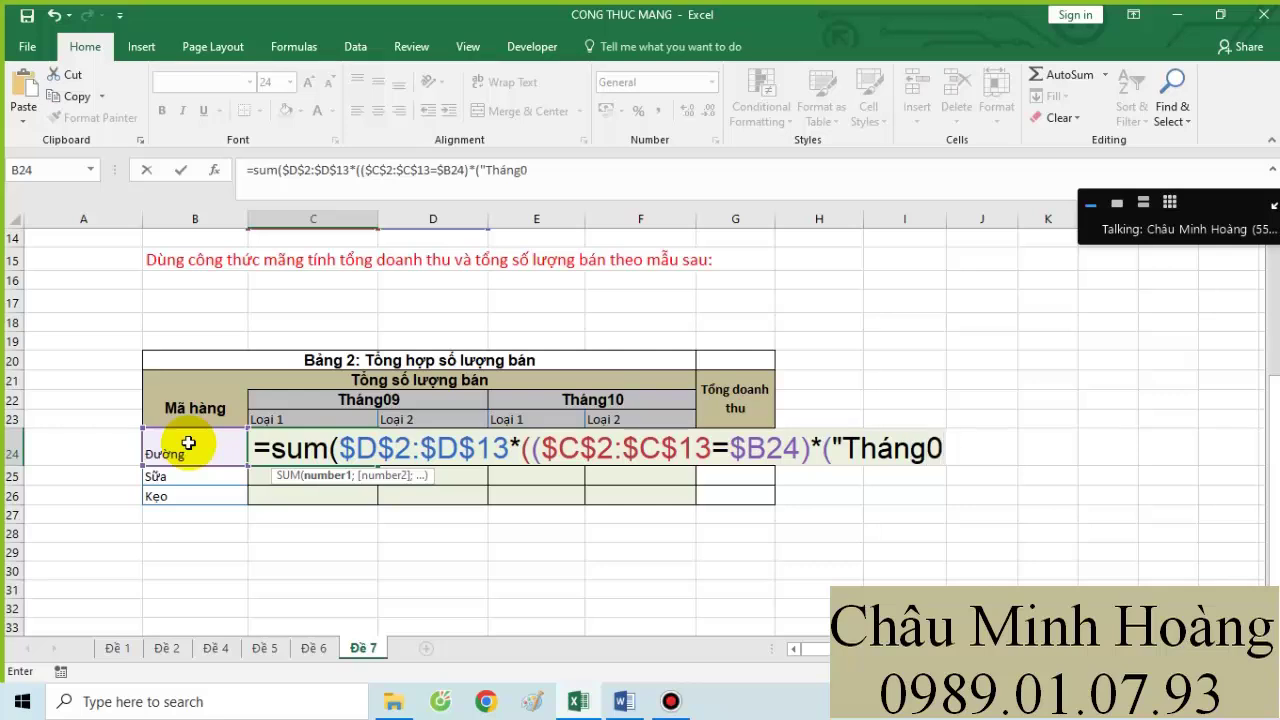
text(")
text(&m)
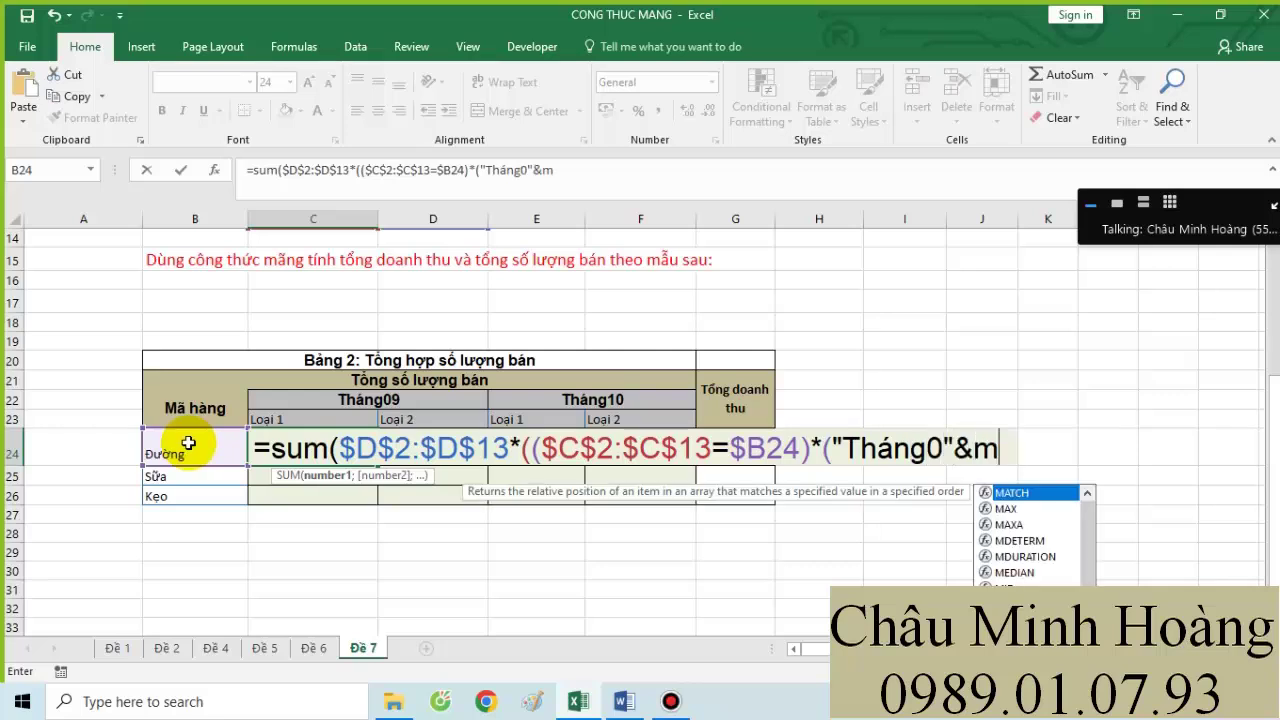
text(onth)
key(Tab)
scroll(171, 449, up, 5)
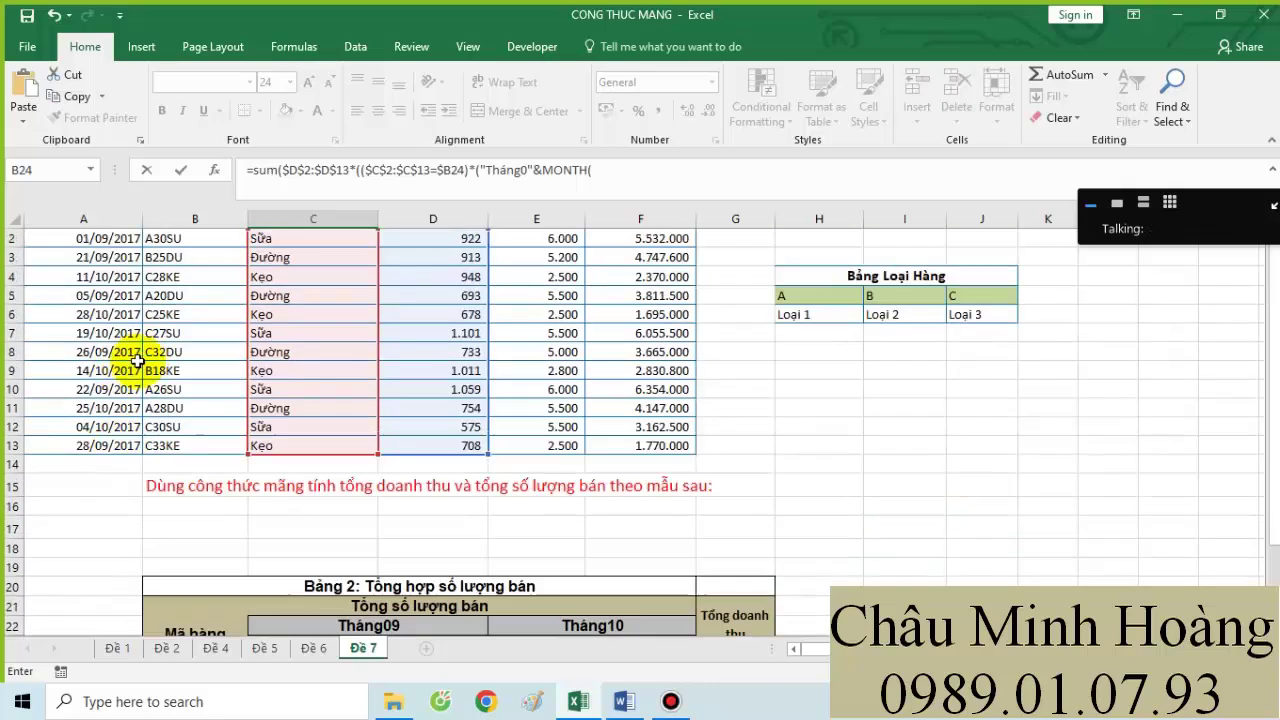
drag(125, 262, 115, 470)
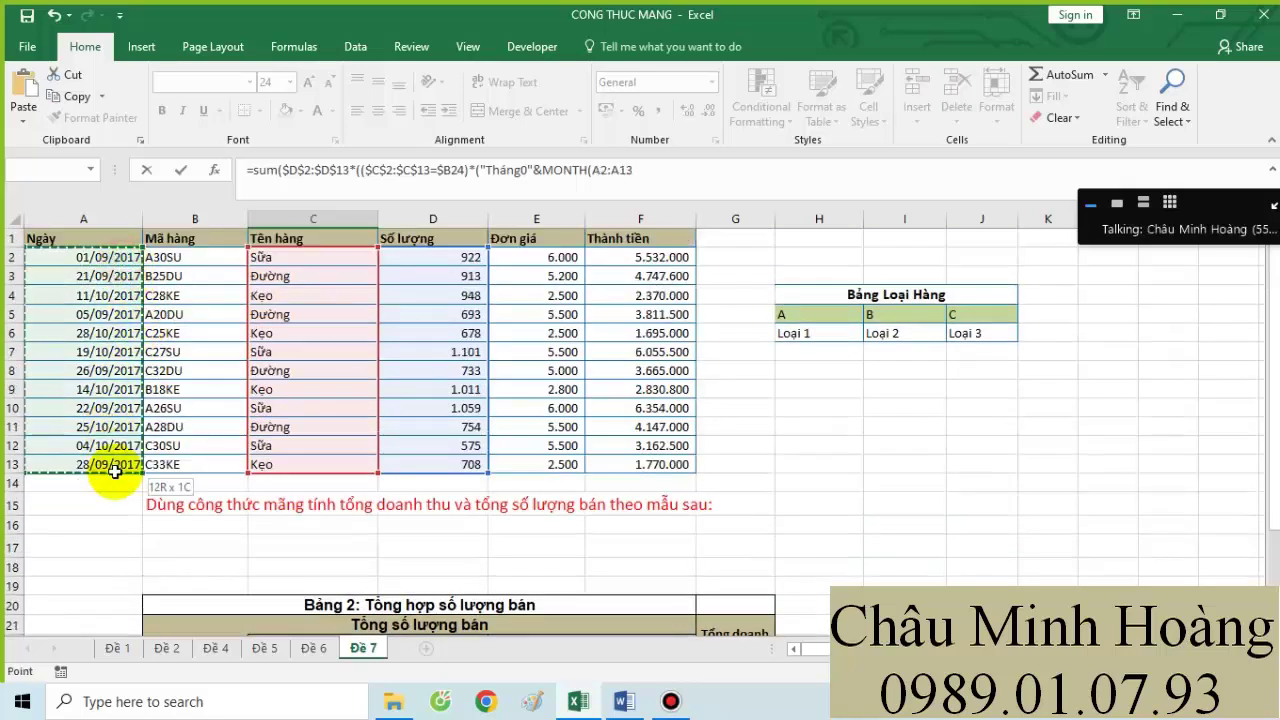
key(F4)
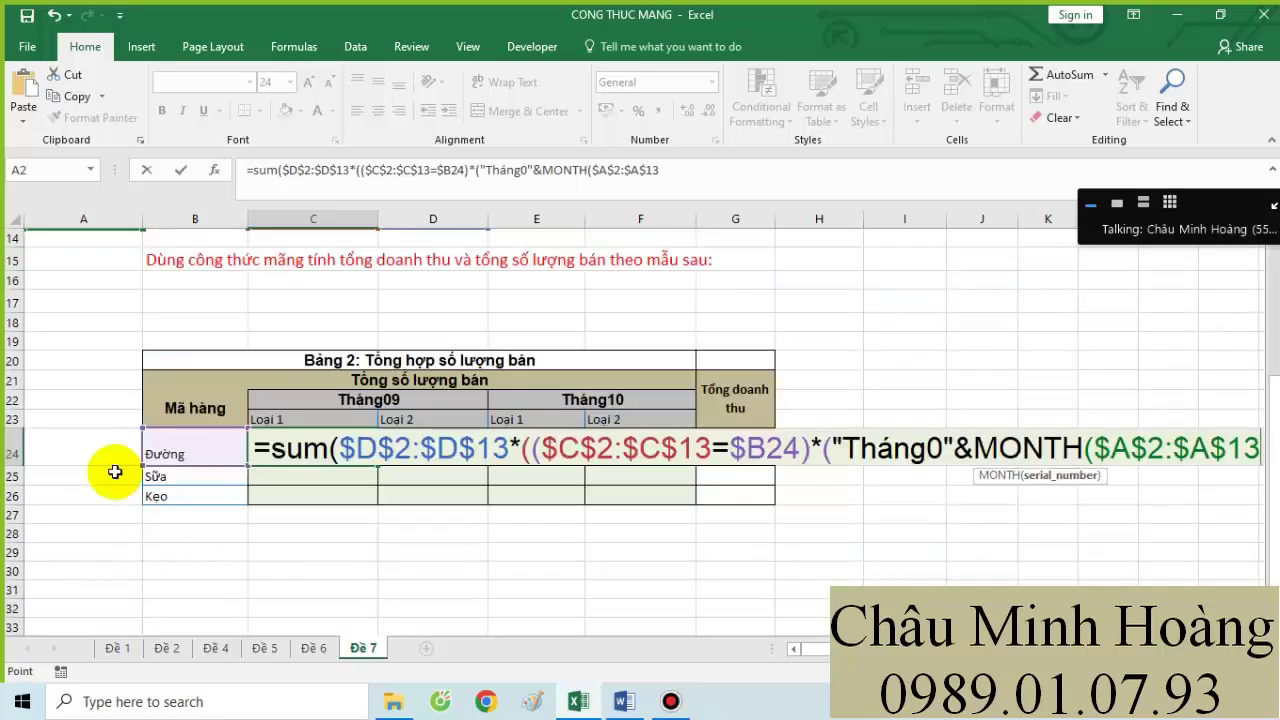
text()="Tháng09)
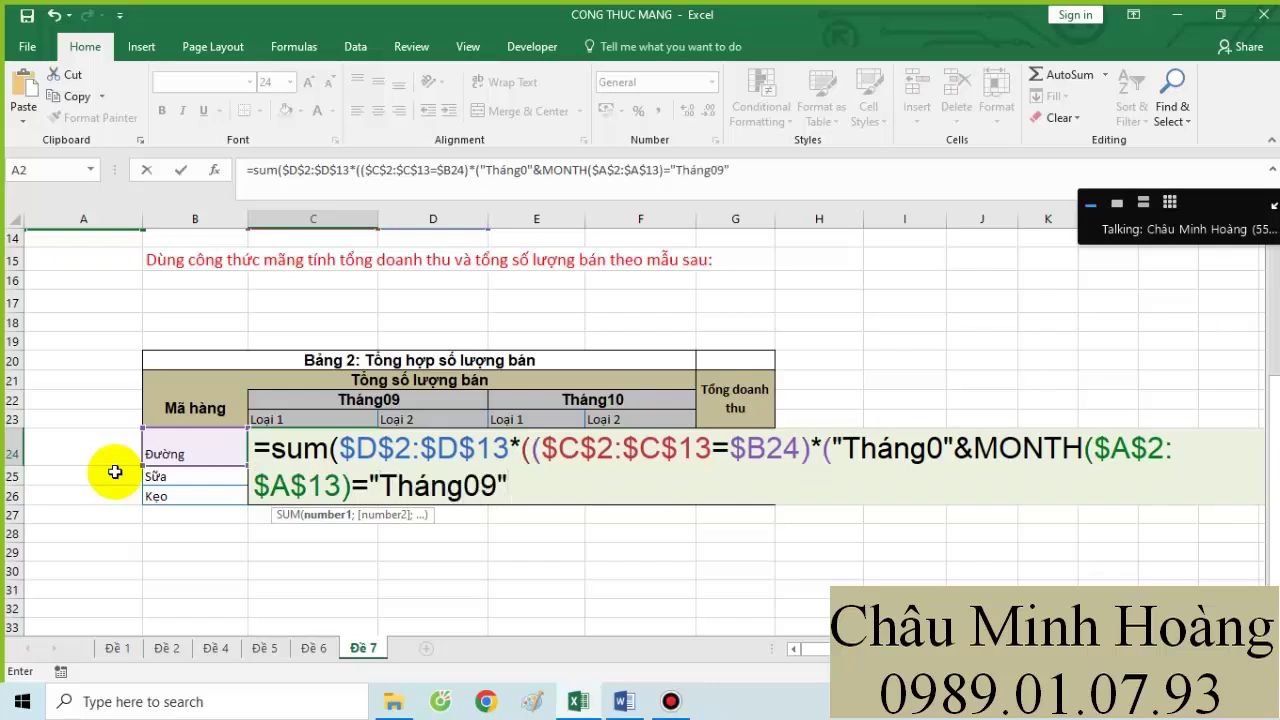
text("))
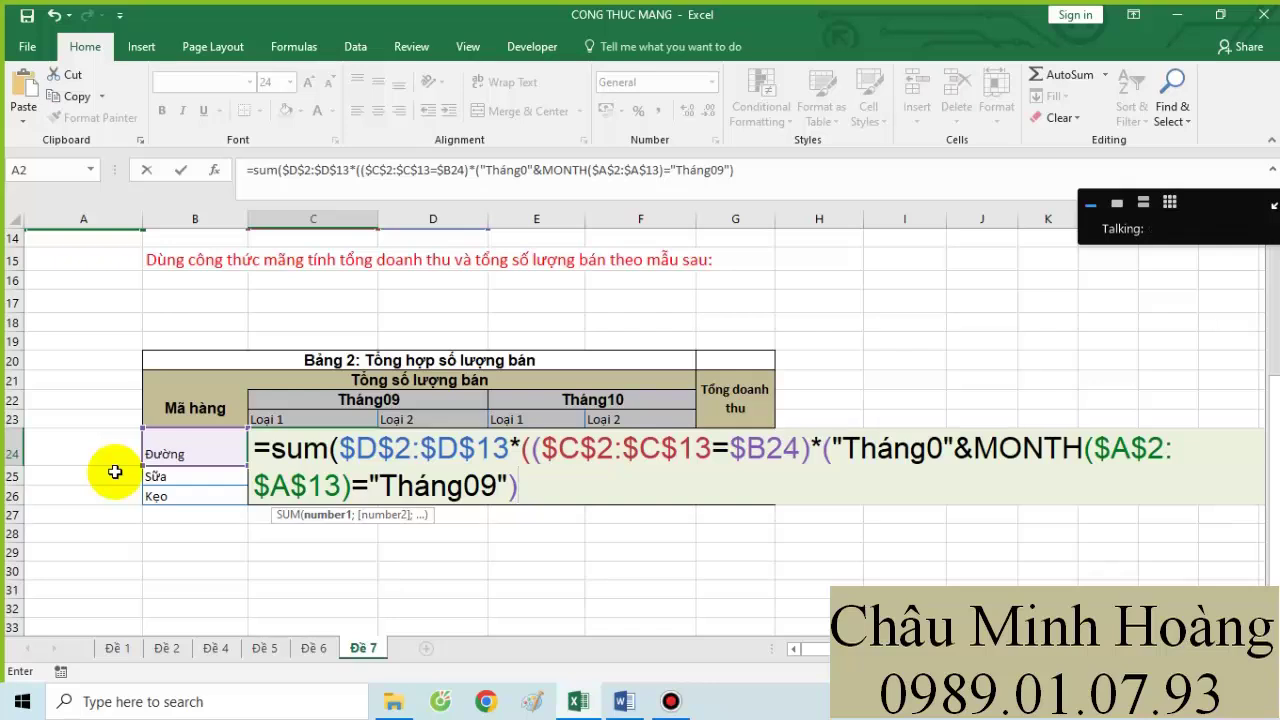
text(*()
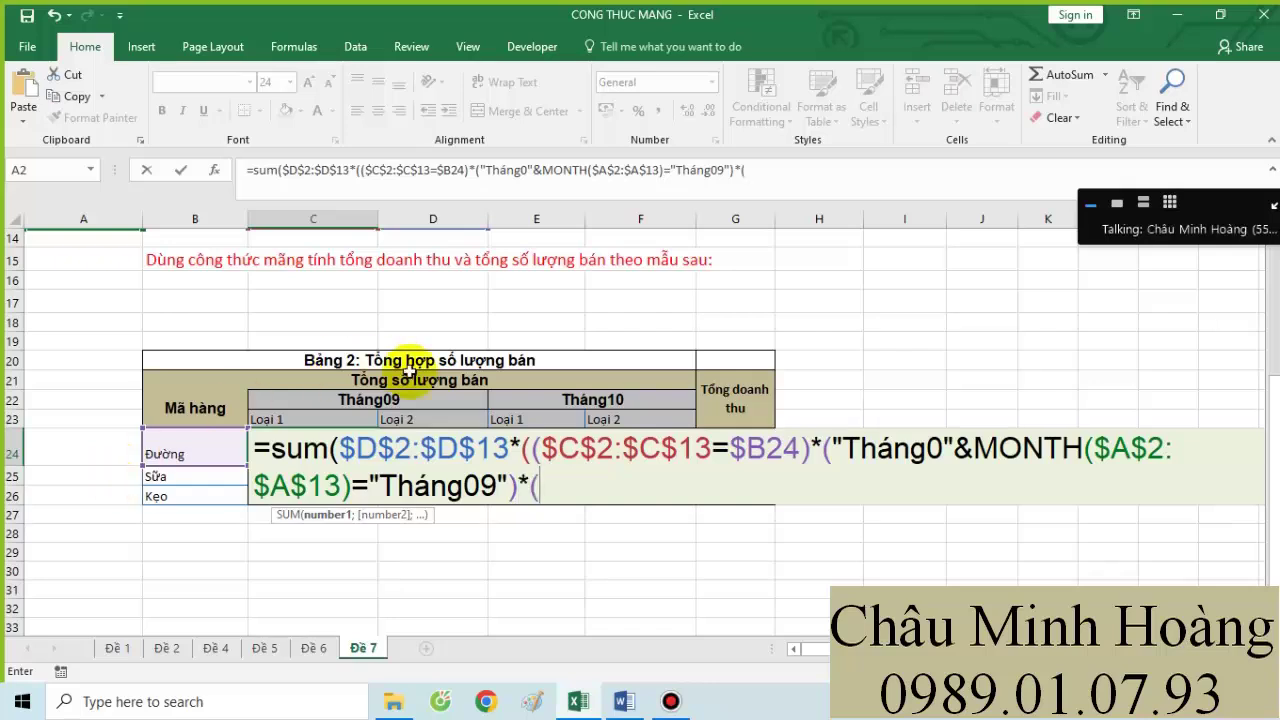
scroll(600, 400, up, 5)
drag(800, 320, 988, 334)
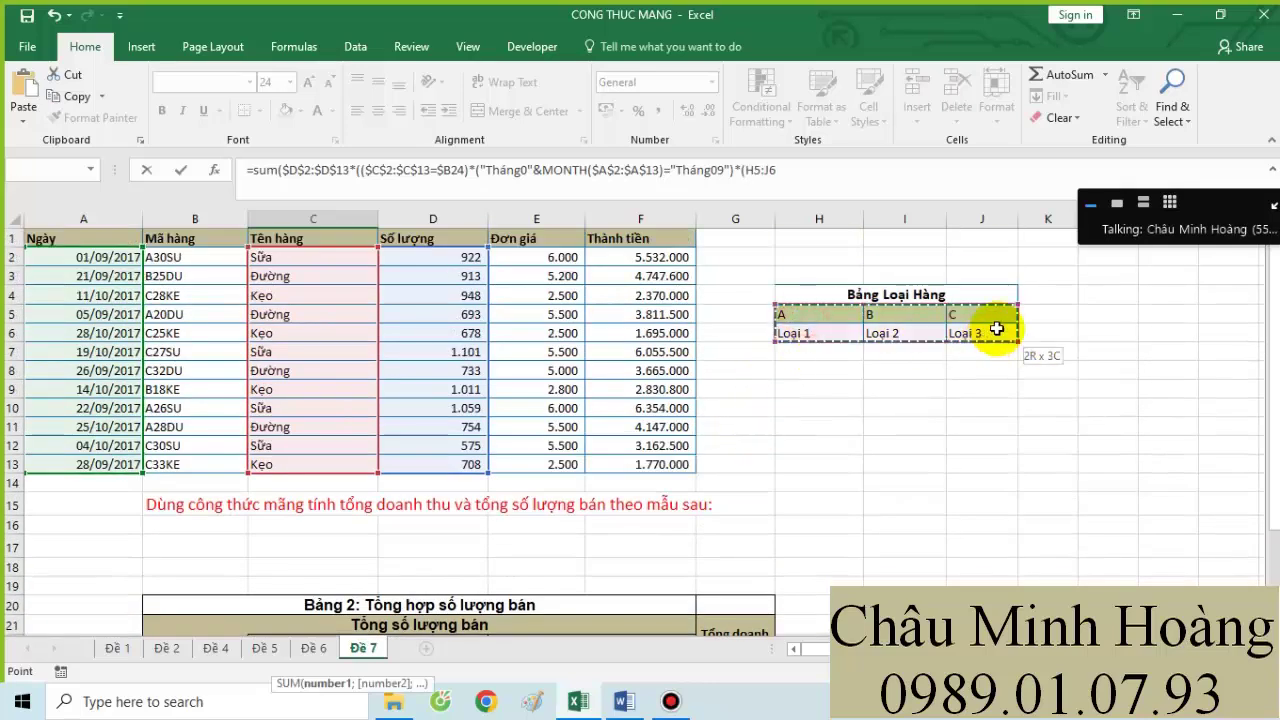
drag(777, 171, 752, 172)
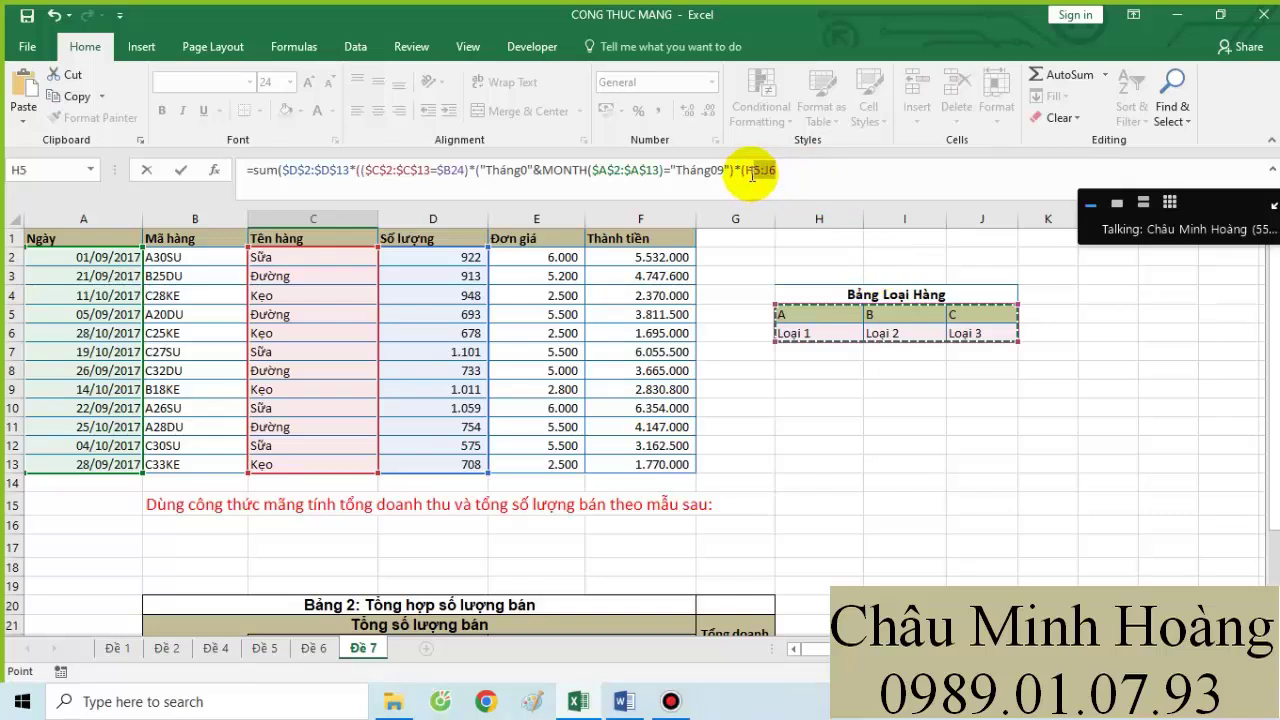
- Add LOOKUP(LEFT($B$2:$B$13;1); to the C24 formula to look up the first character of each product code
text(lo)
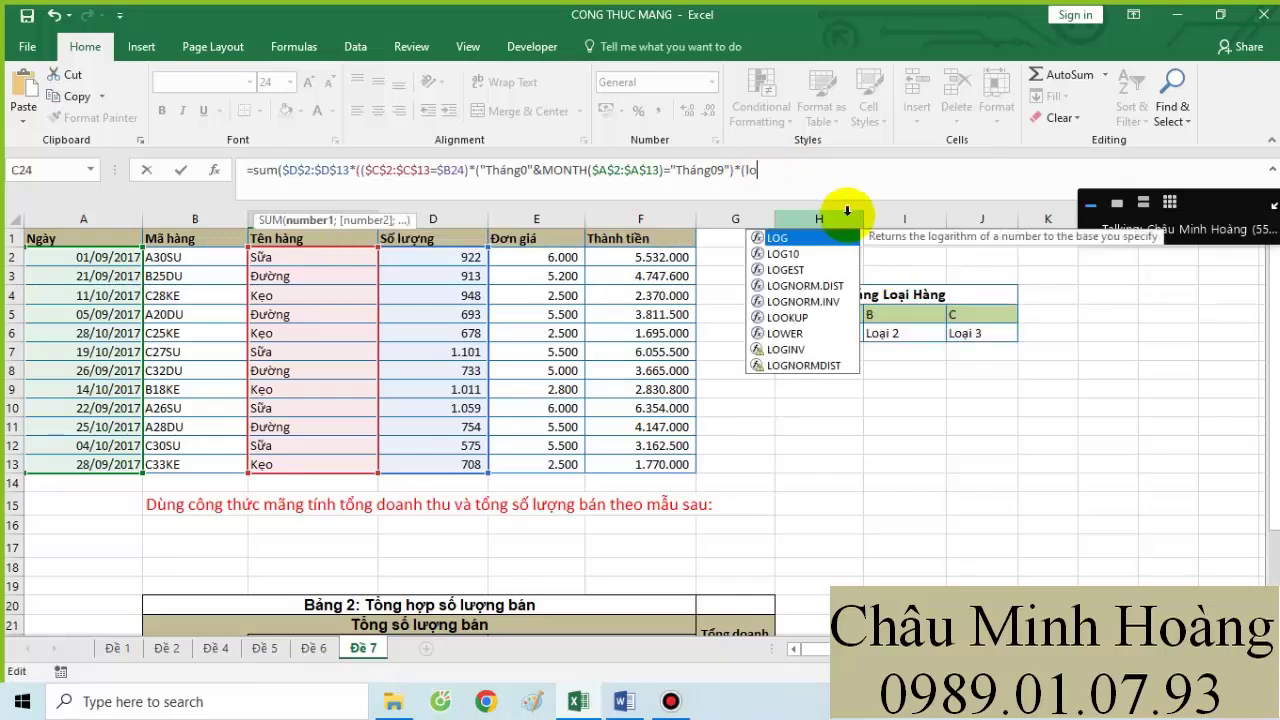
text(ok)
key(Tab)
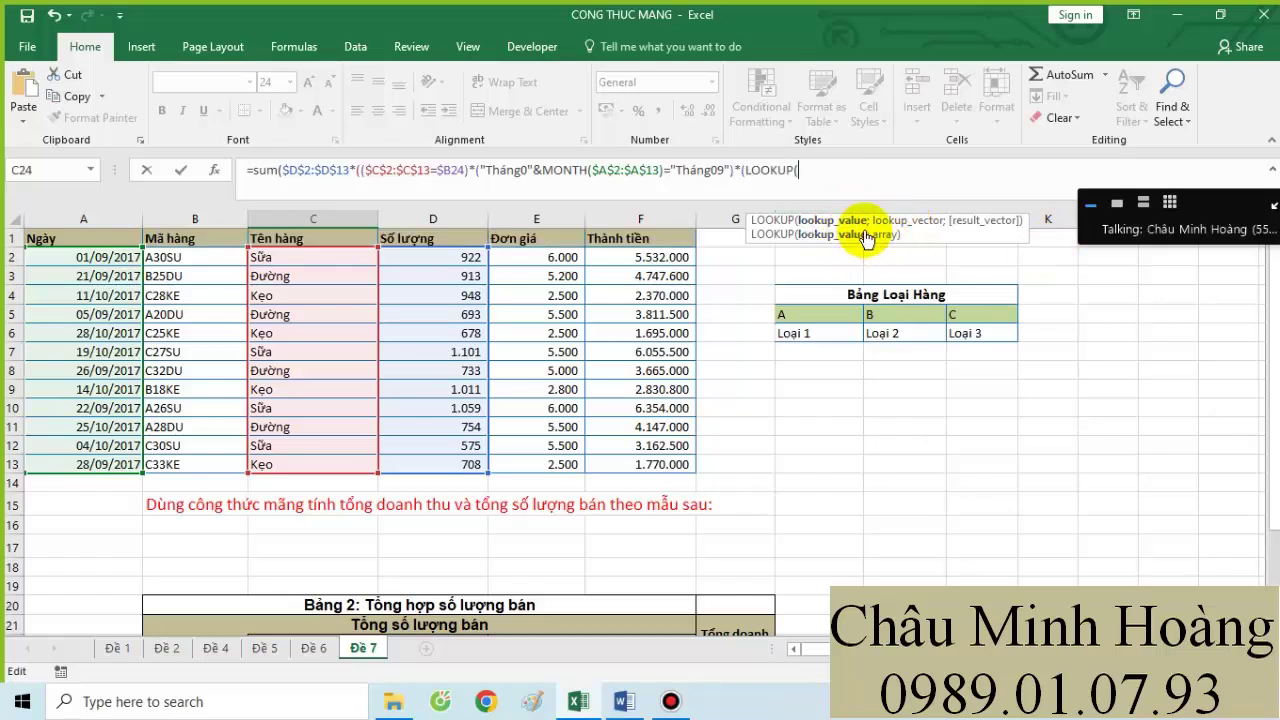
text(le)
key(Tab)
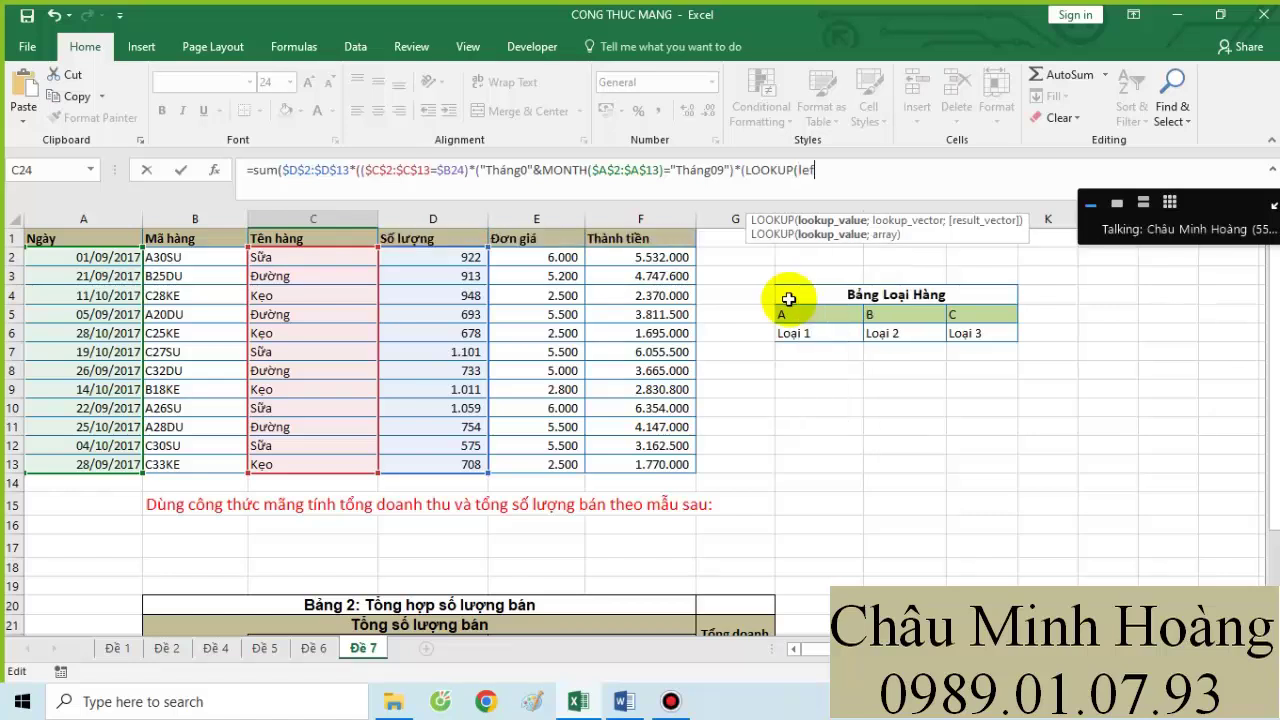
drag(212, 263, 200, 461)
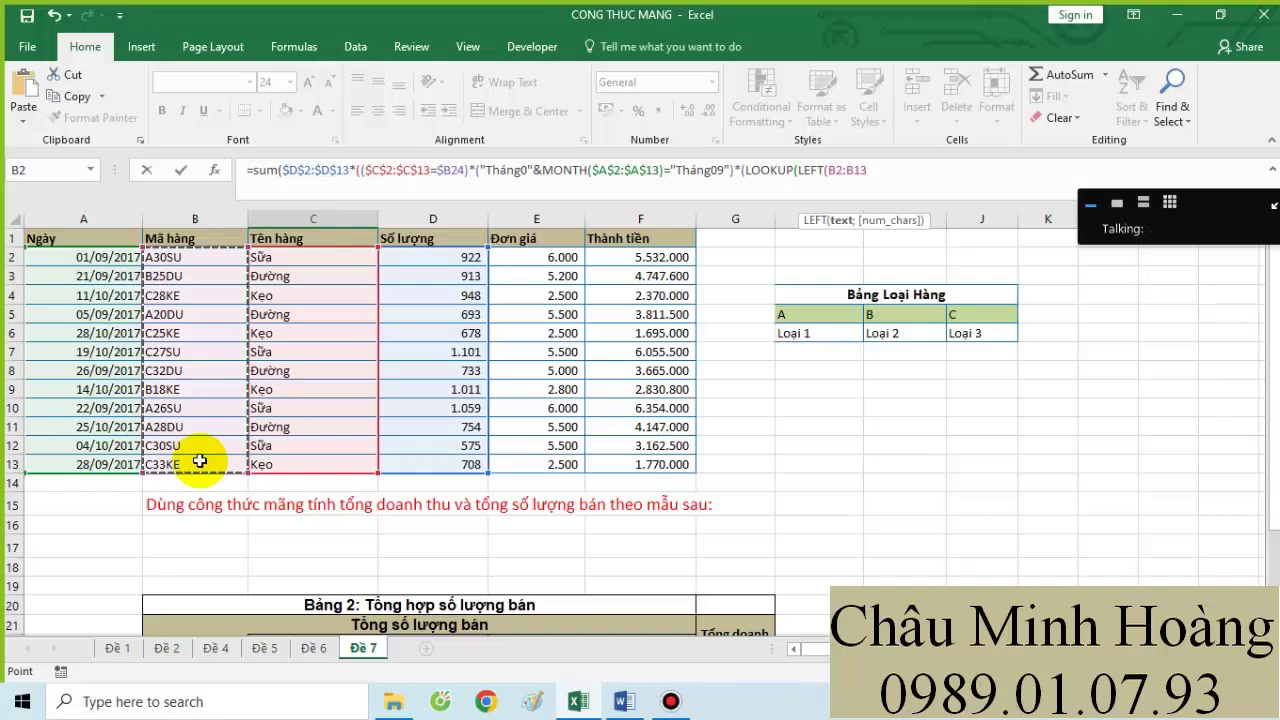
key(F4)
text(;1)
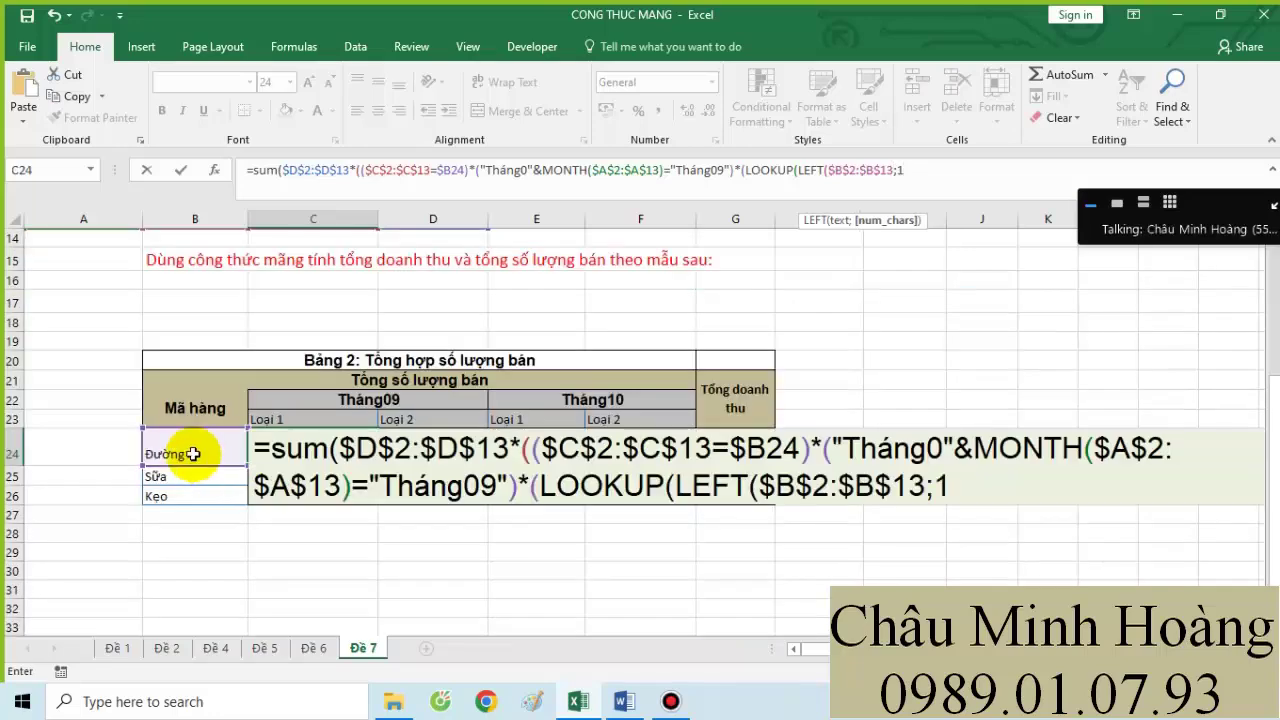
text();)
- Use the Bảng Loại Hàng range $H$5:$J$6 as the LOOKUP array and compare the result with C$23
scroll(743, 457, up, 5)
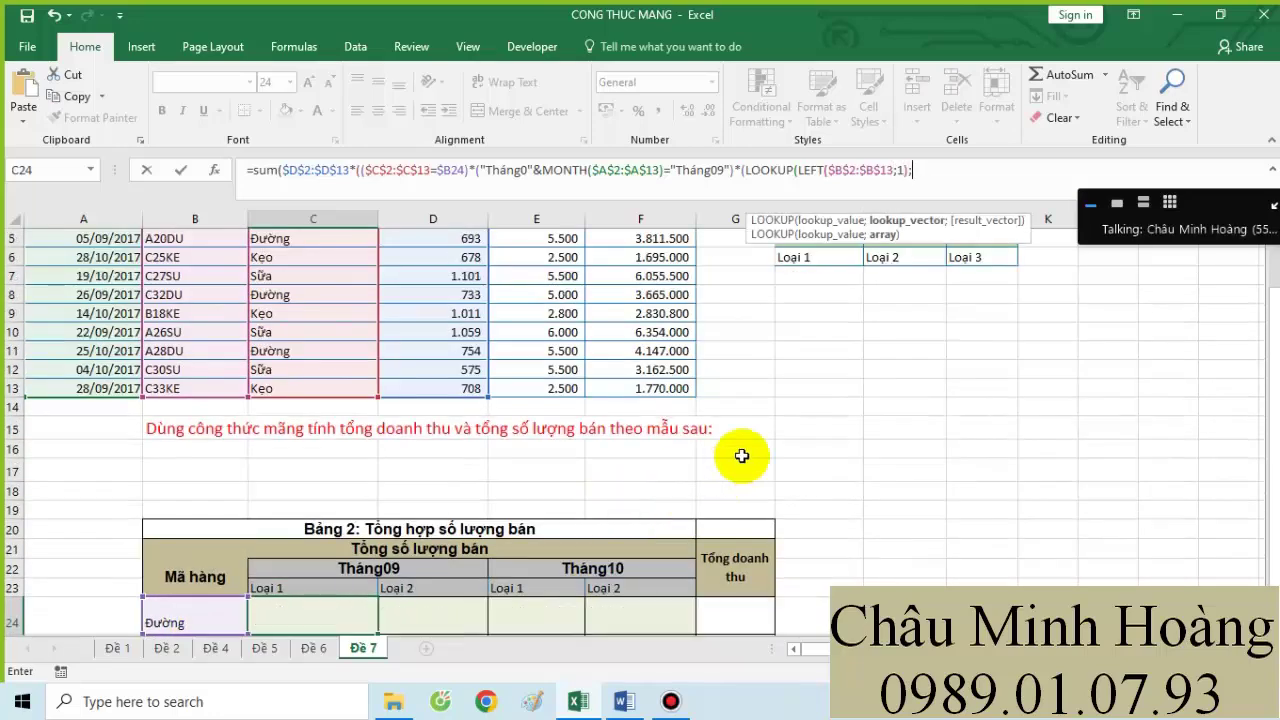
drag(825, 305, 971, 330)
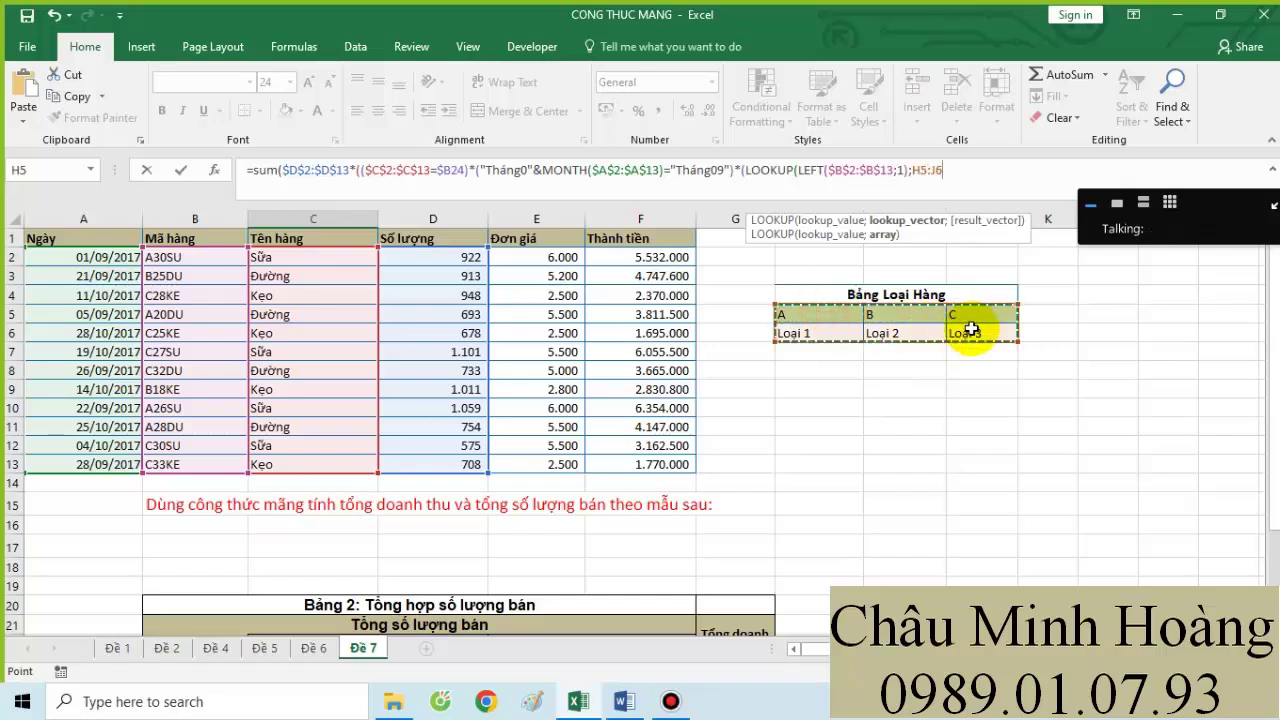
key(F4)
text(=)
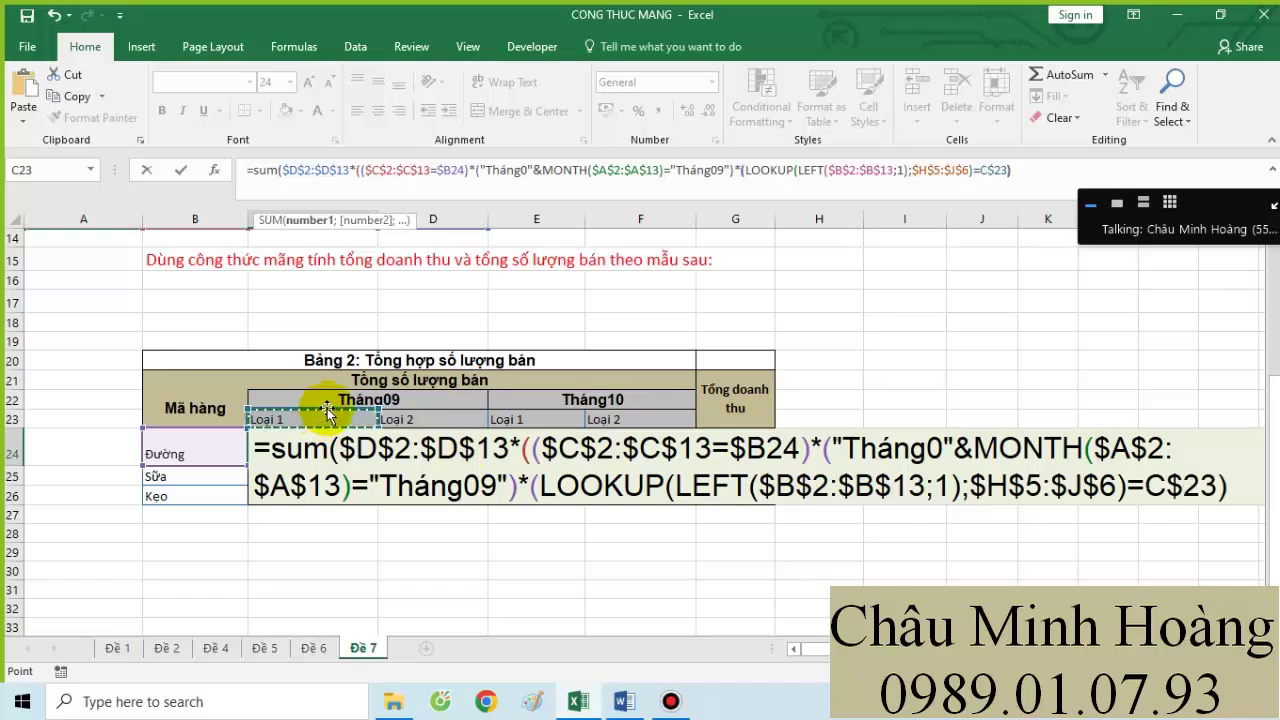
- Enter the C24 formula as an array formula and fill it through C24:D26 for Tháng09
key(ctrl+shift+Return)
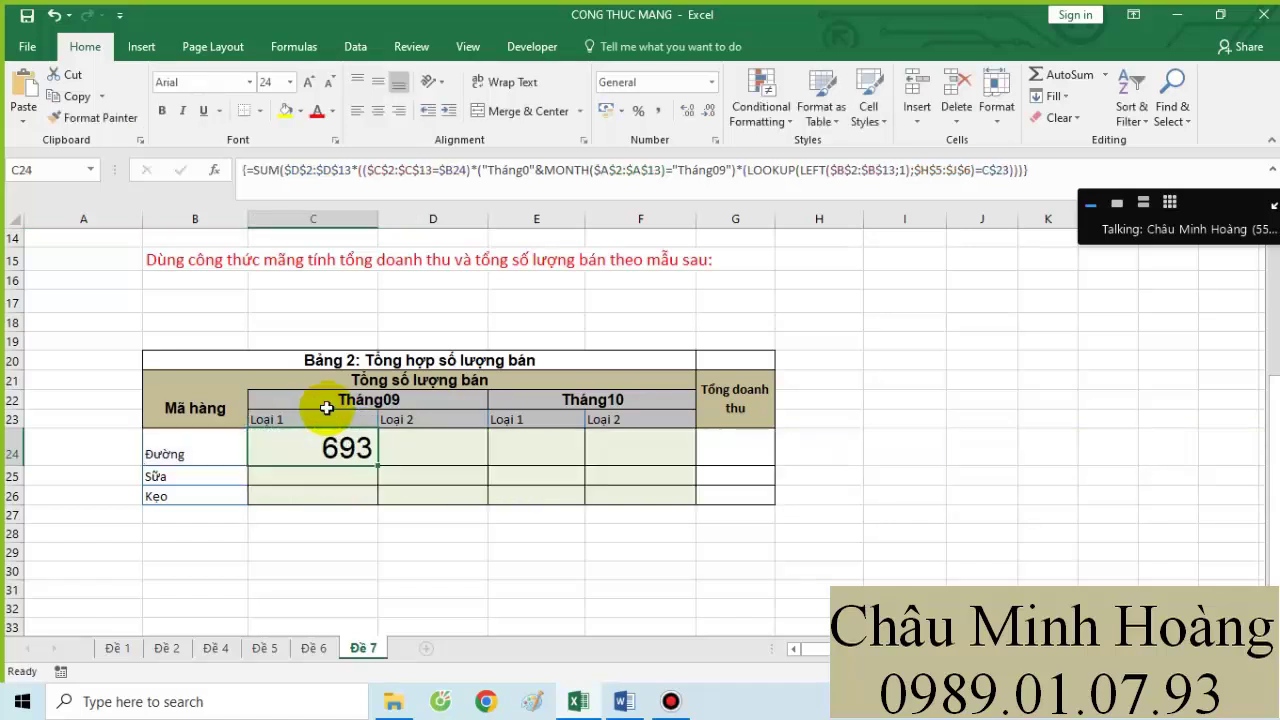
drag(377, 465, 484, 500)
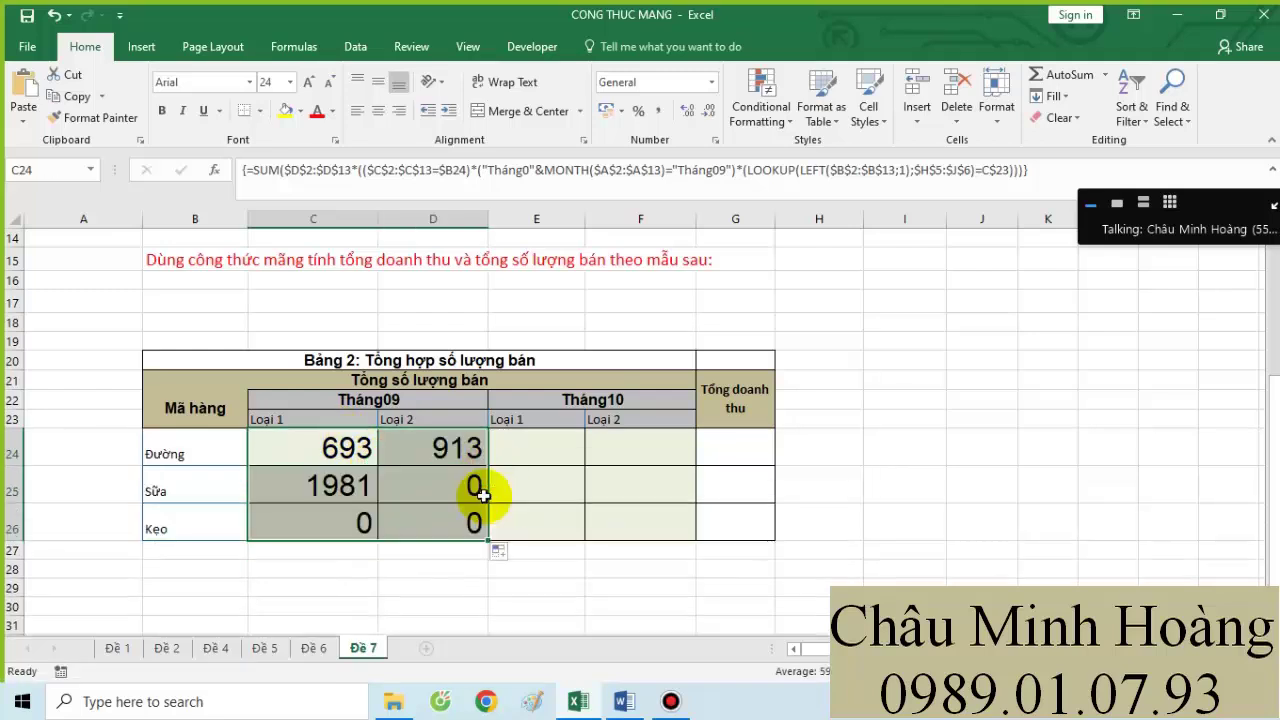
drag(528, 449, 651, 449)
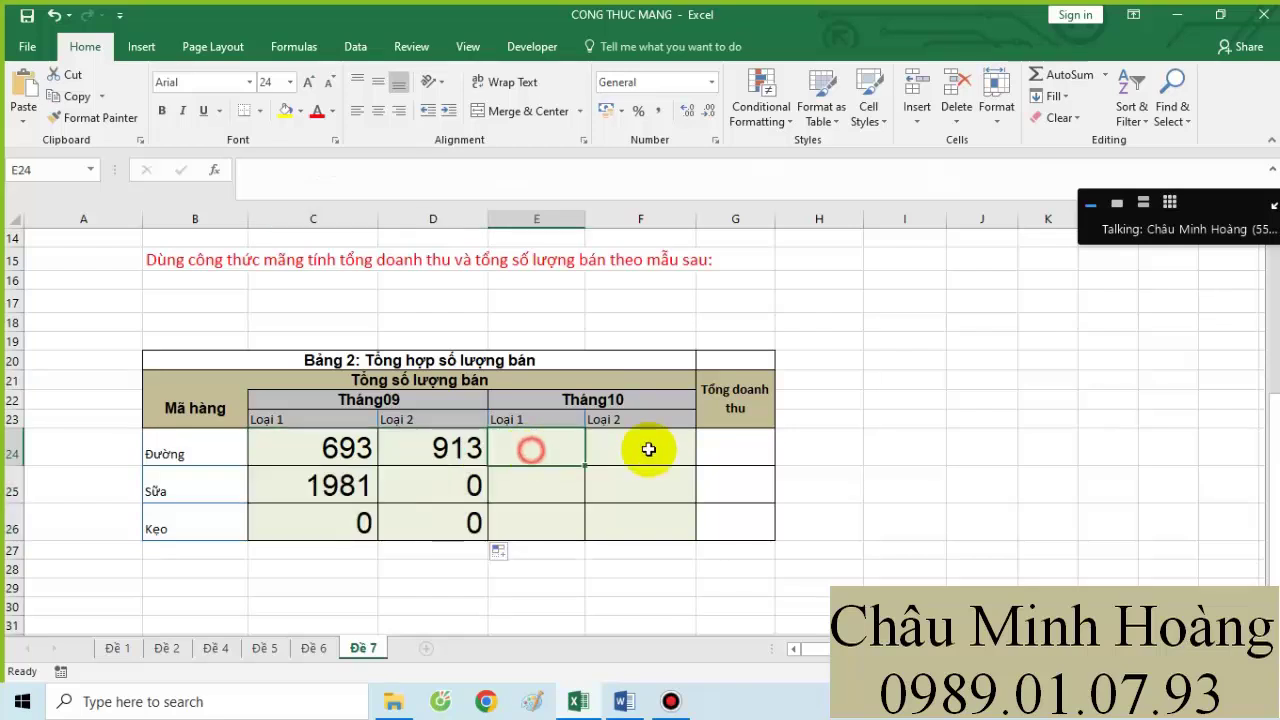
- Copy the C24 formula to E24, change "Tháng0" to "Tháng", and fill it as an array formula through E24:F26
drag(342, 452, 539, 452)
double_click(539, 452)
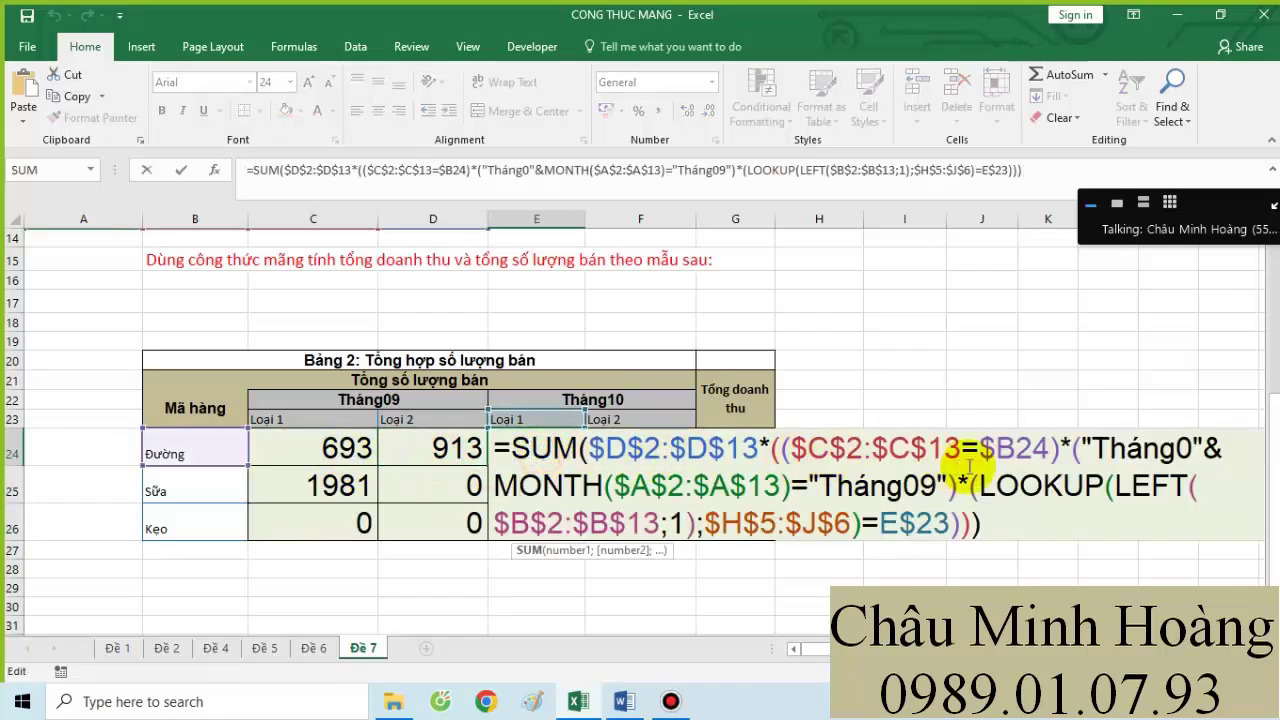
key(BackSpace)
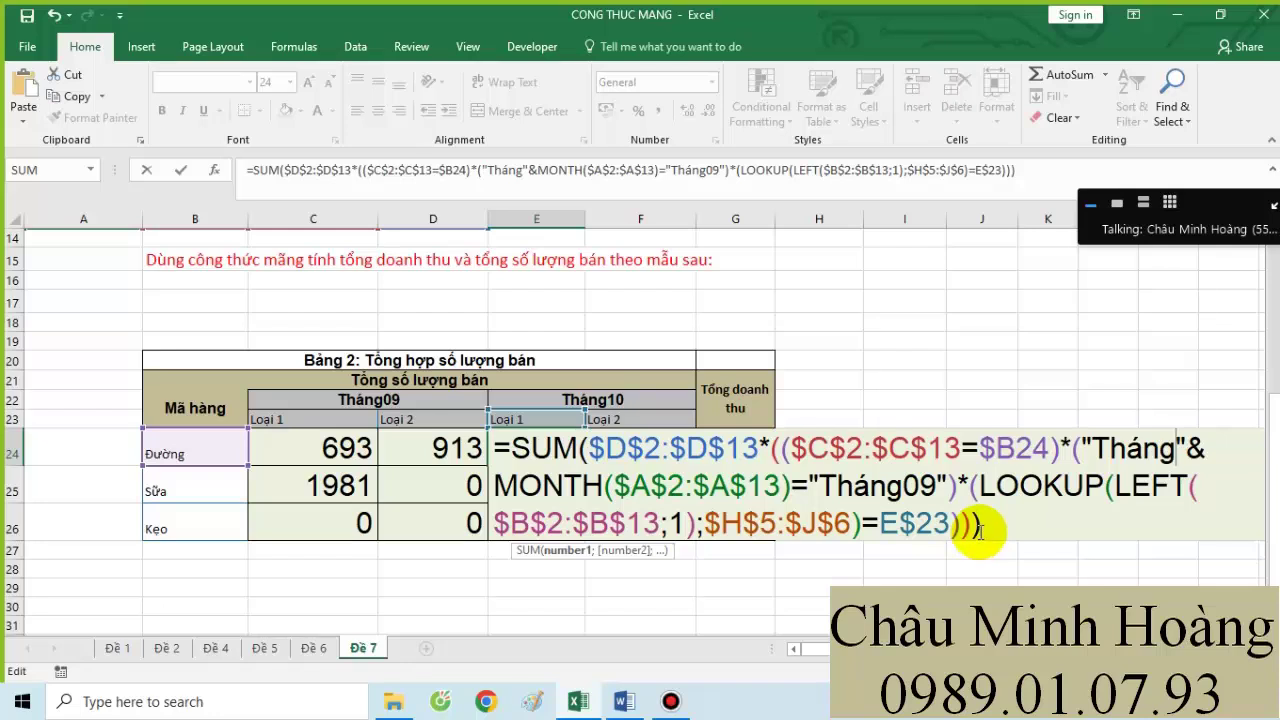
key(ctrl+shift+Return)
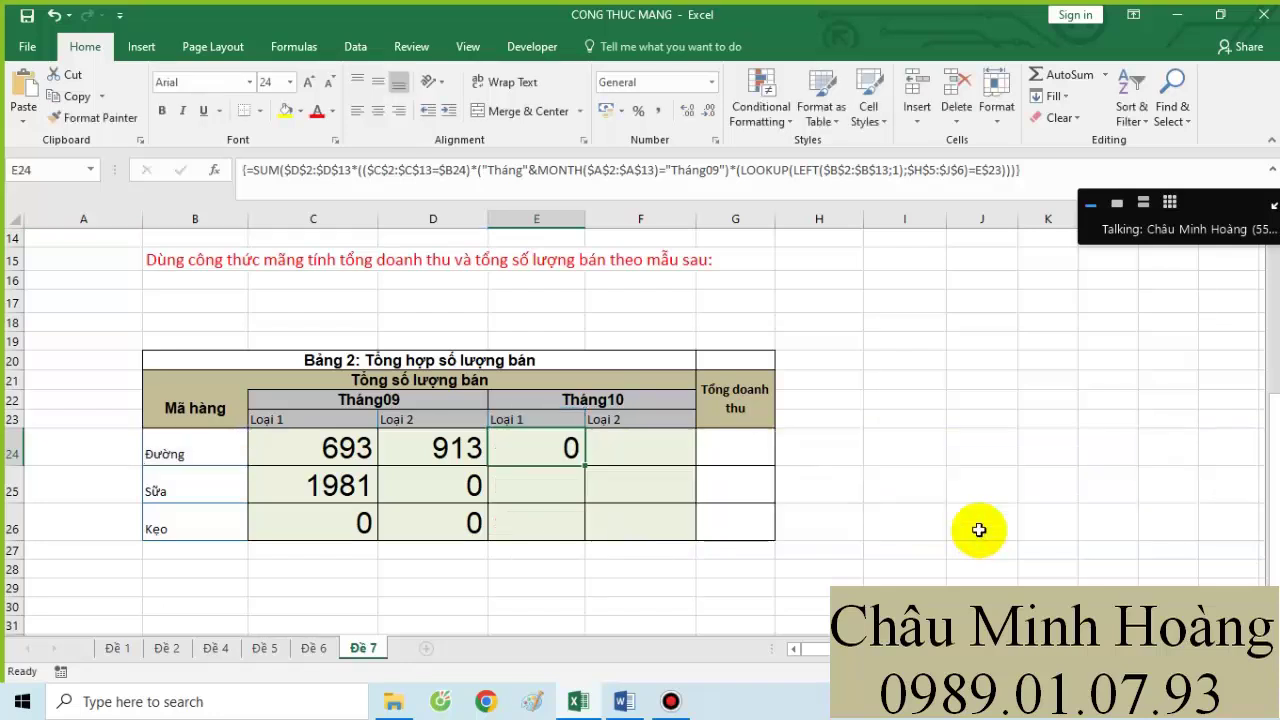
drag(589, 464, 736, 522)
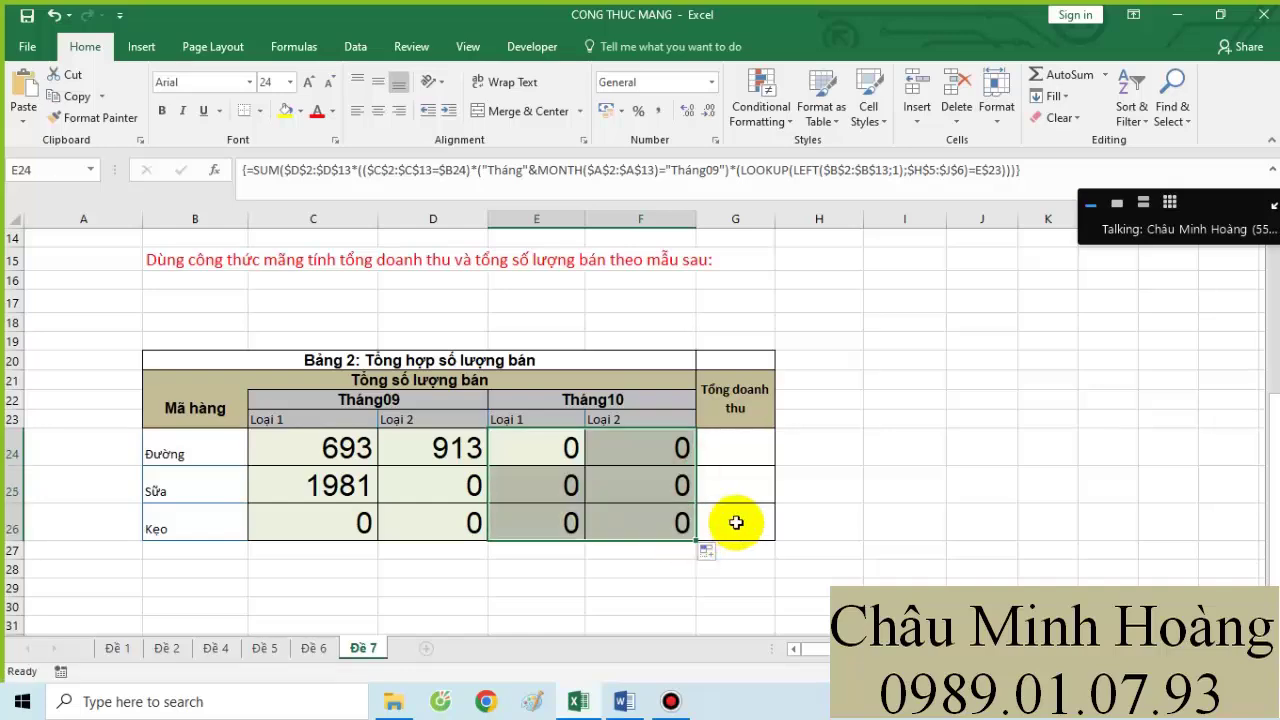
- Change "Tháng09" to "Tháng10" in the E24 array formula and refill it through E24:F26
double_click(543, 449)
scroll(705, 457, up, 4)
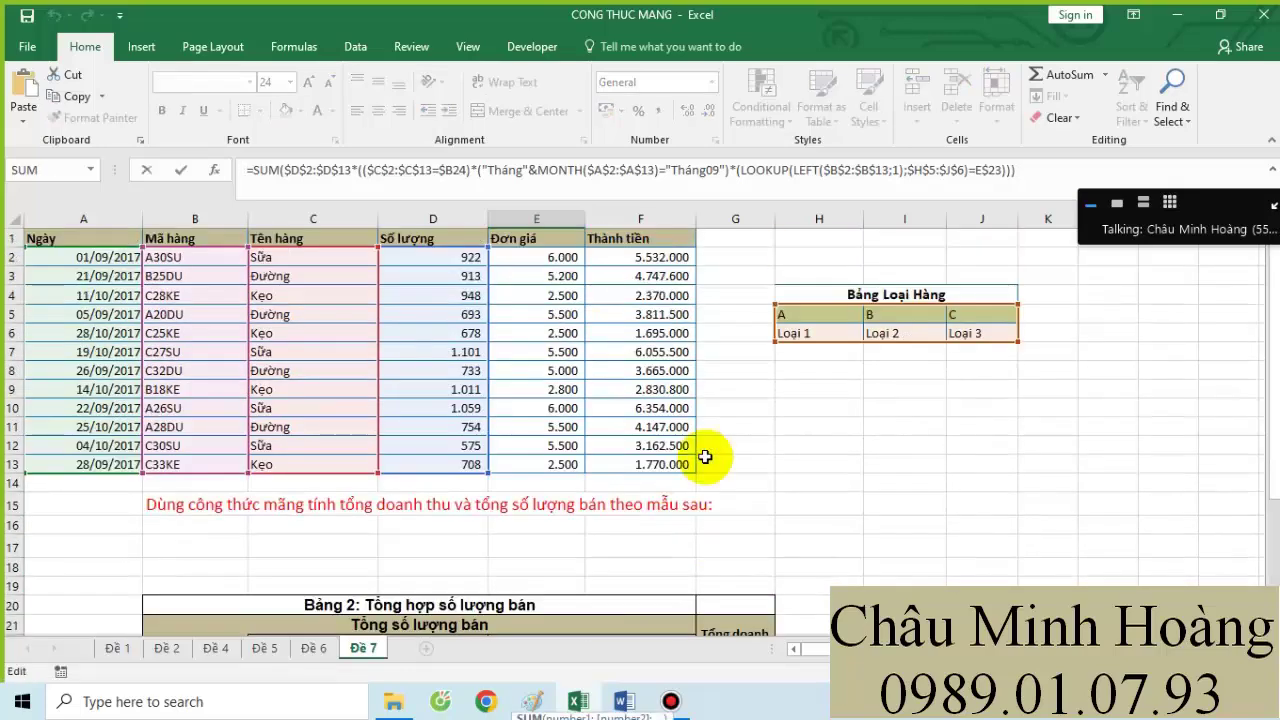
scroll(337, 329, down, 4)
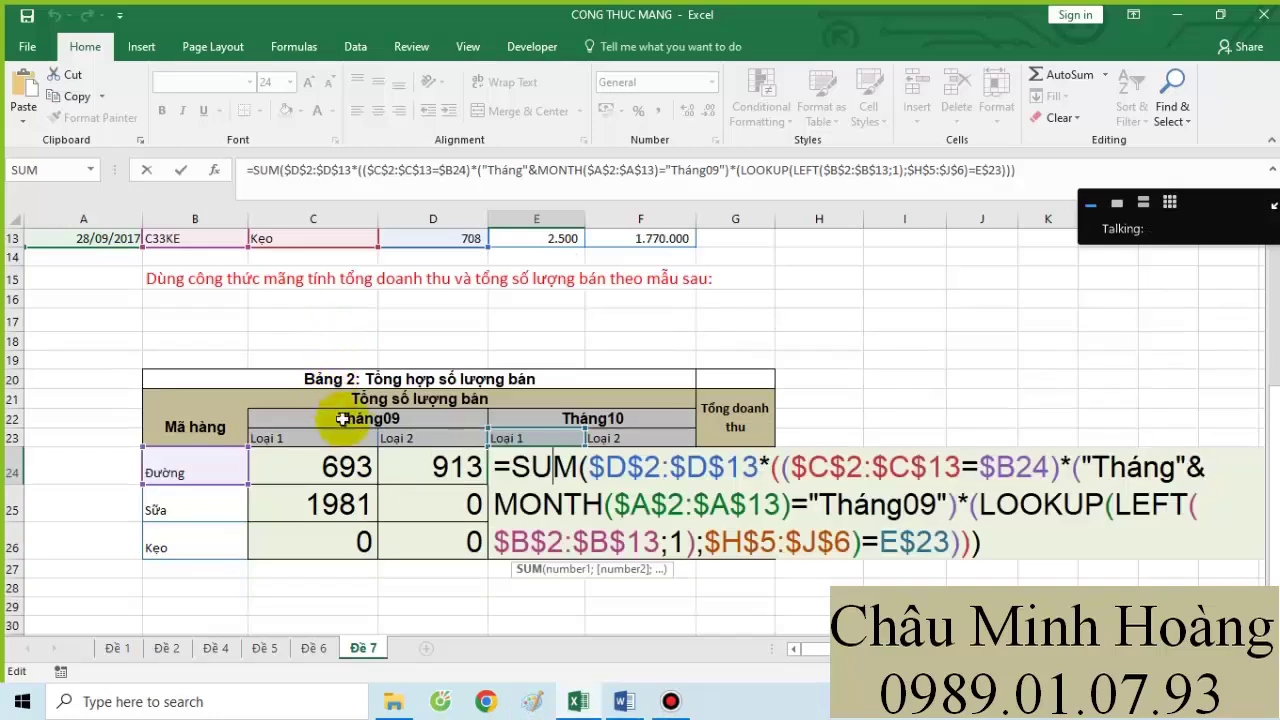
click(708, 467)
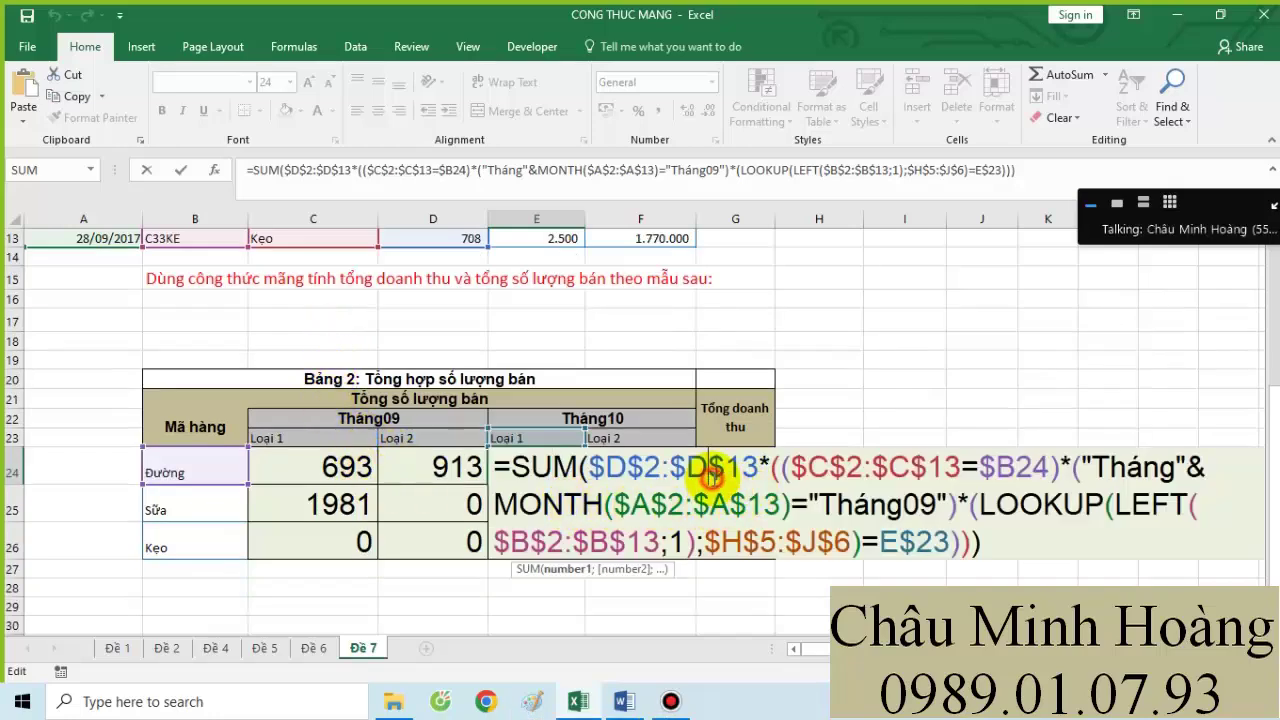
scroll(862, 476, up, 4)
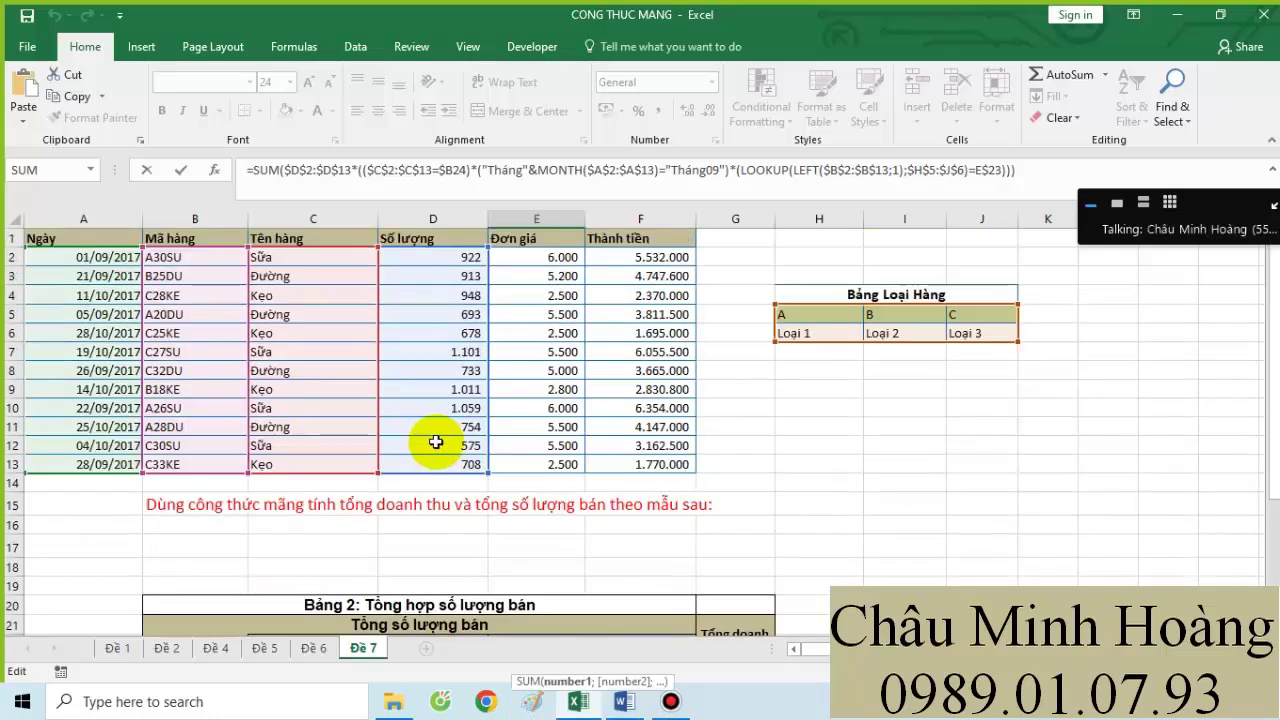
scroll(862, 476, down, 4)
click(863, 484)
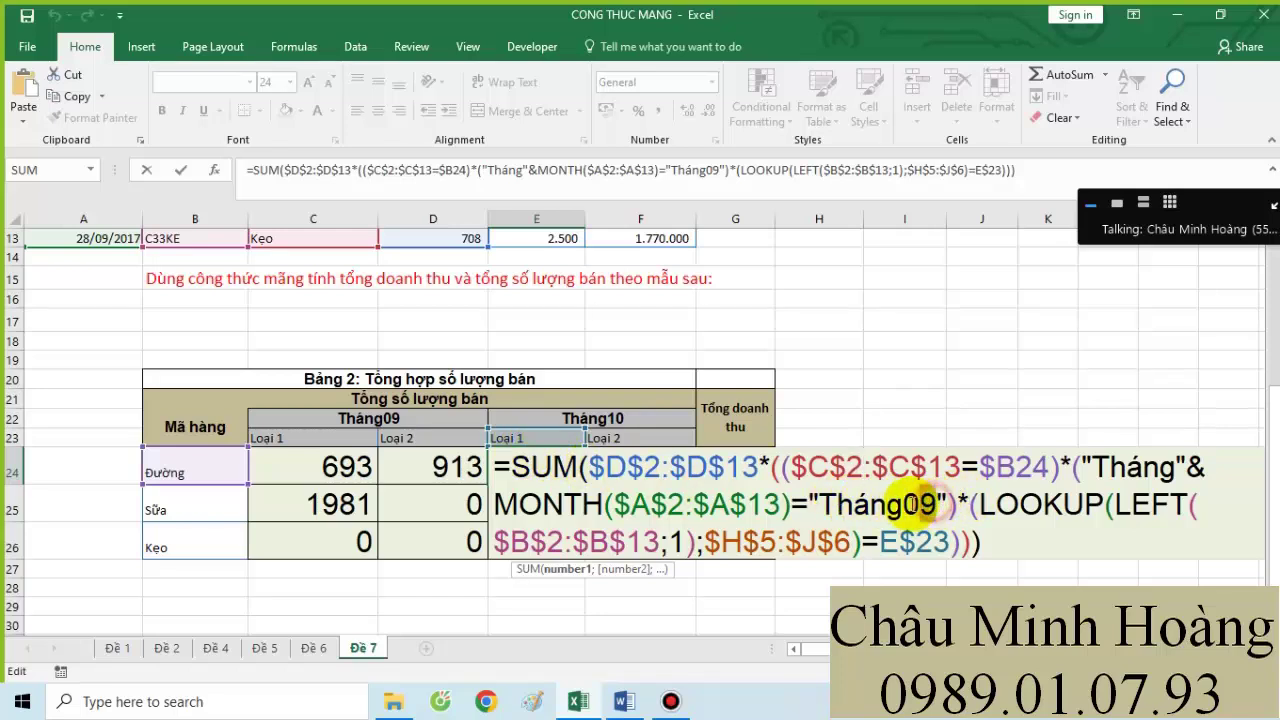
text(10)
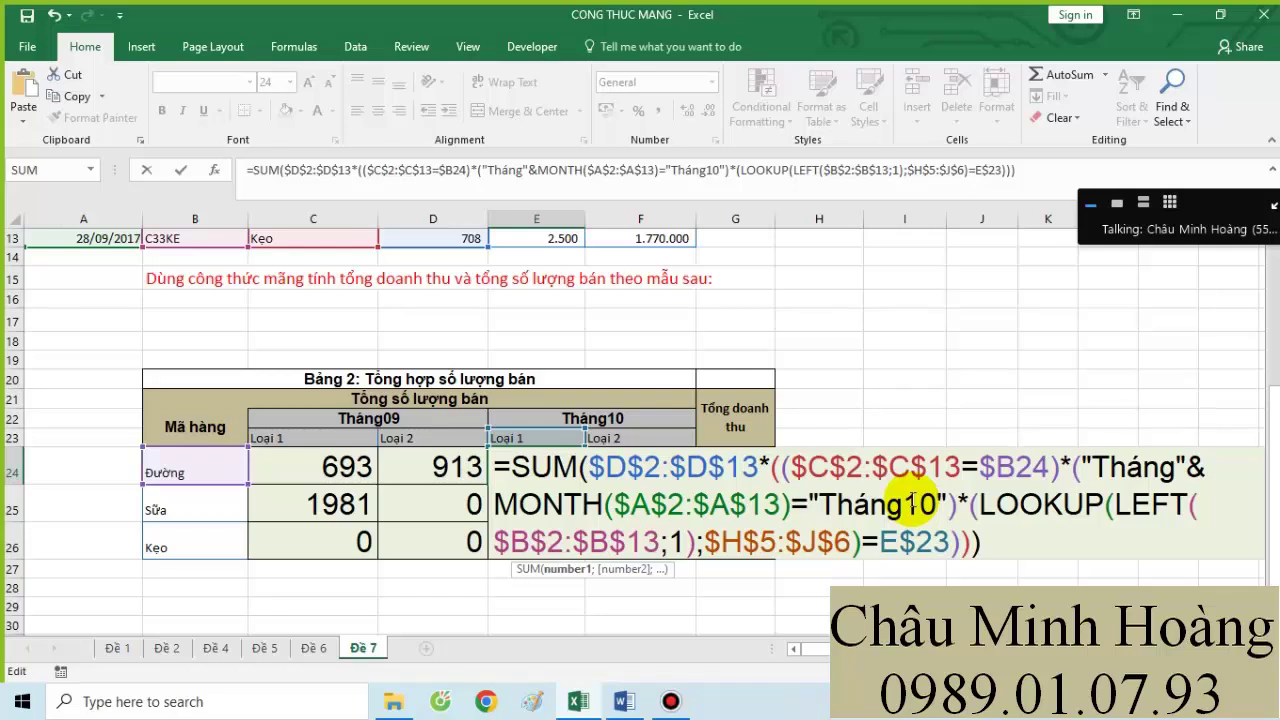
key(ctrl+shift+Return)
drag(588, 483, 684, 546)
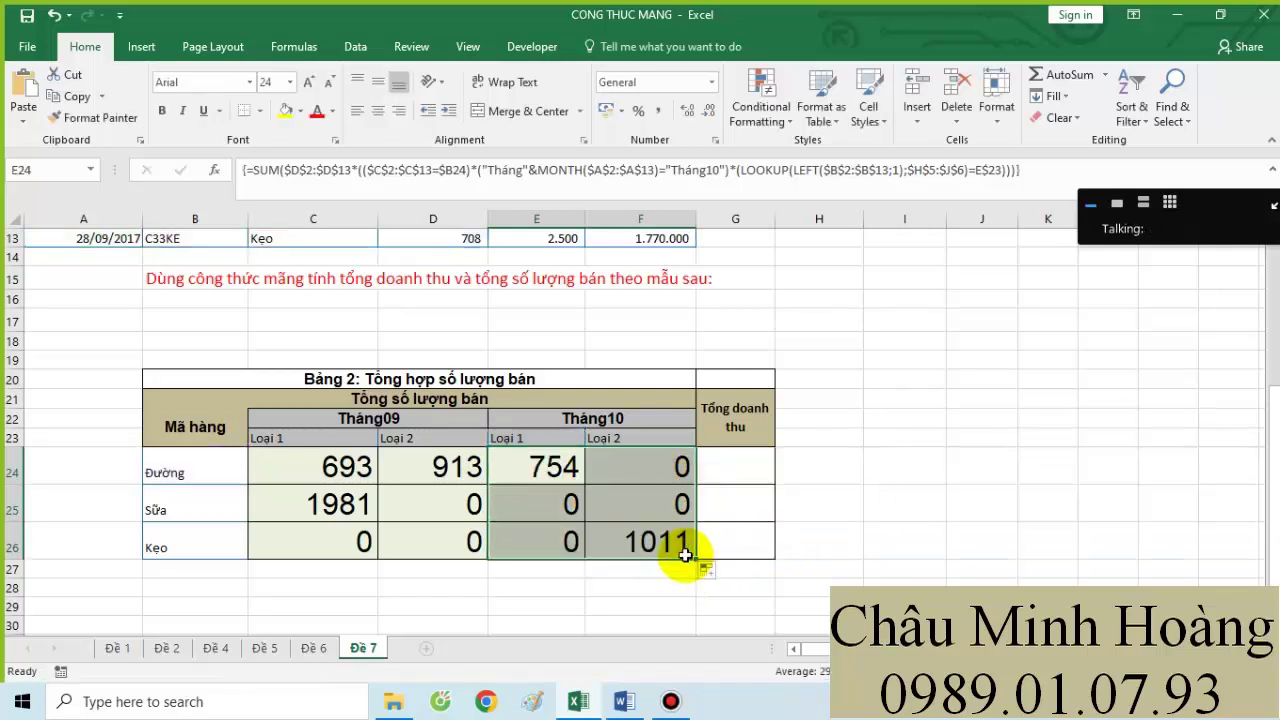
- Copy the C24 formula text and paste it below the Đề 6 formula in the Word document
click(357, 473)
double_click(357, 473)
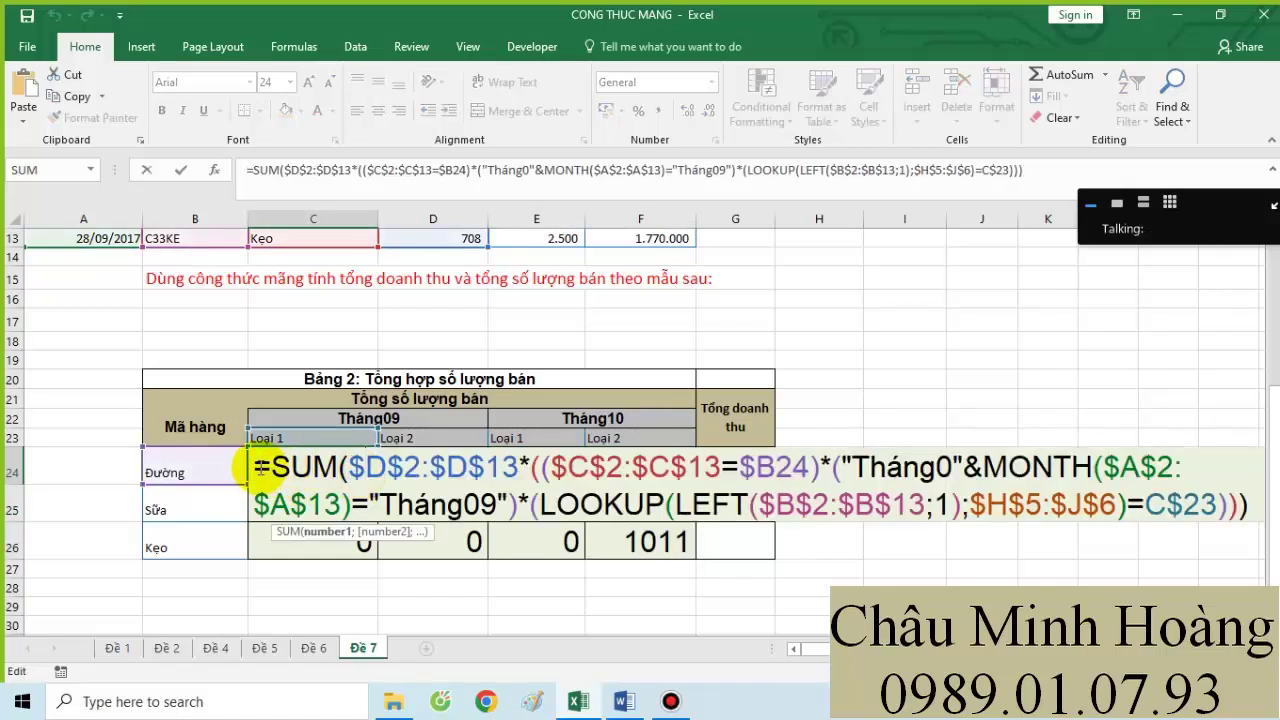
drag(252, 466, 1240, 512)
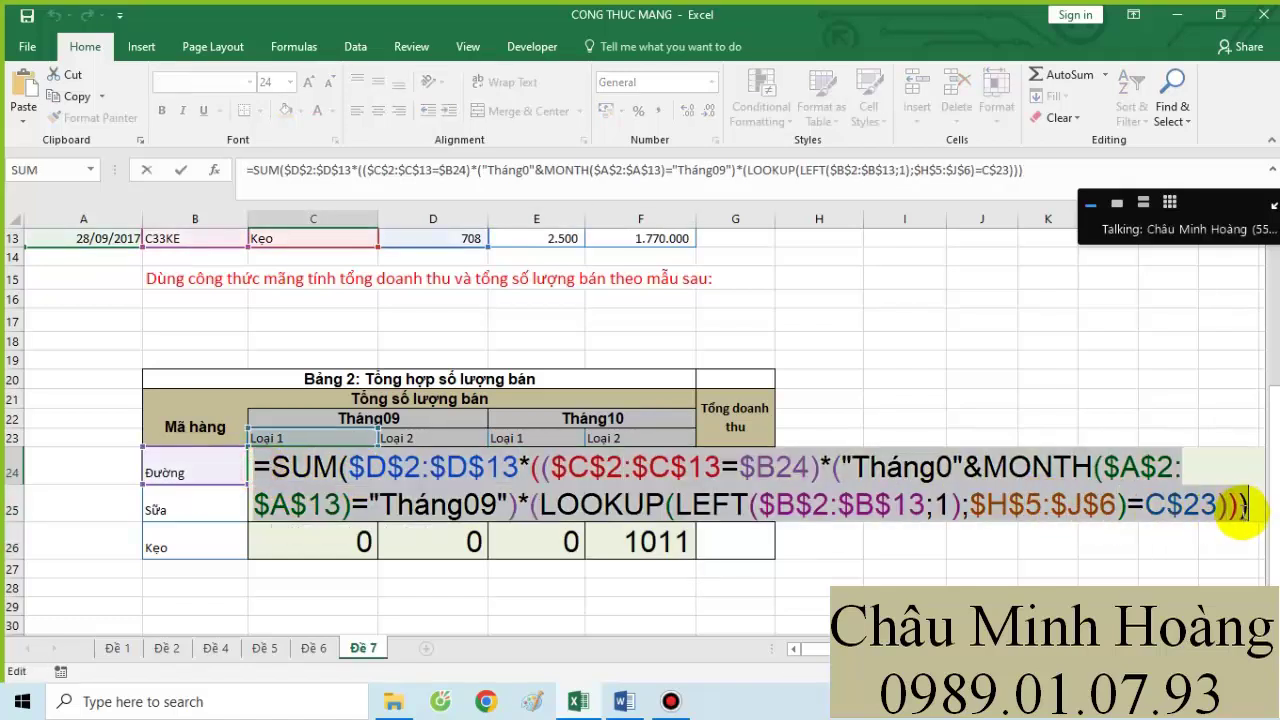
key(ctrl+c)
key(Escape)
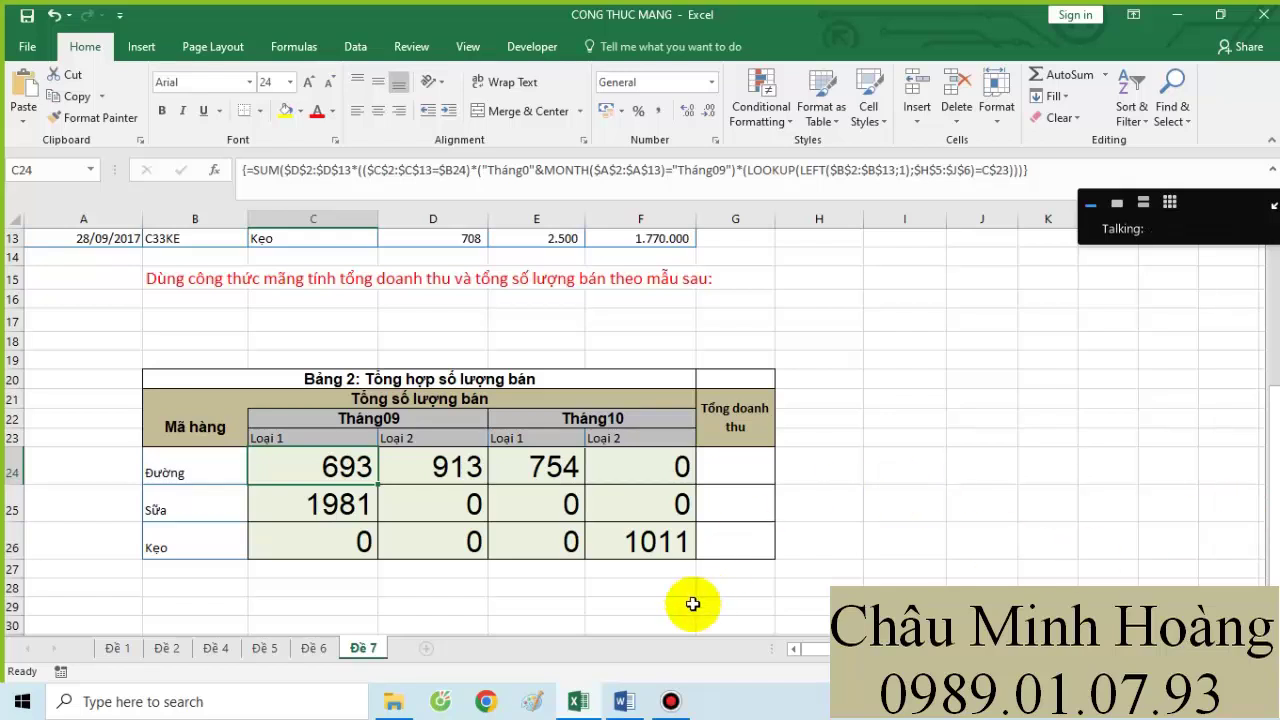
click(626, 700)
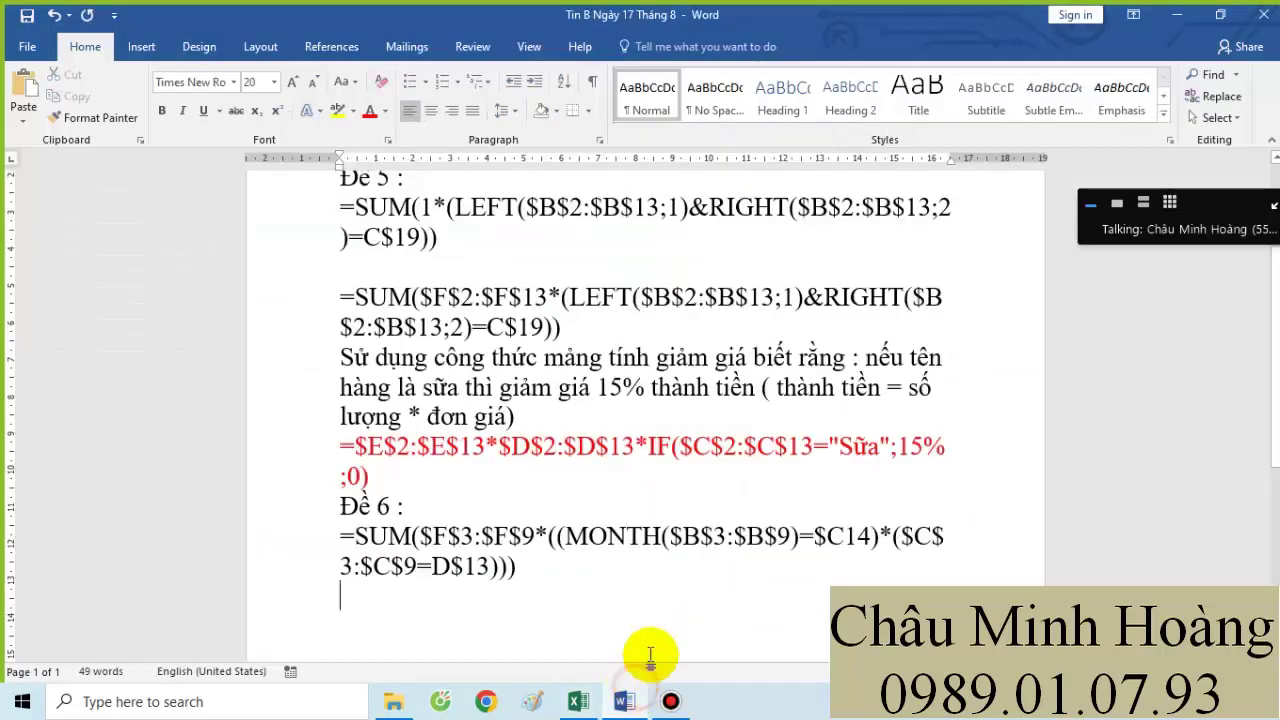
click(556, 623)
key(ctrl+v)
scroll(420, 514, up, 1)
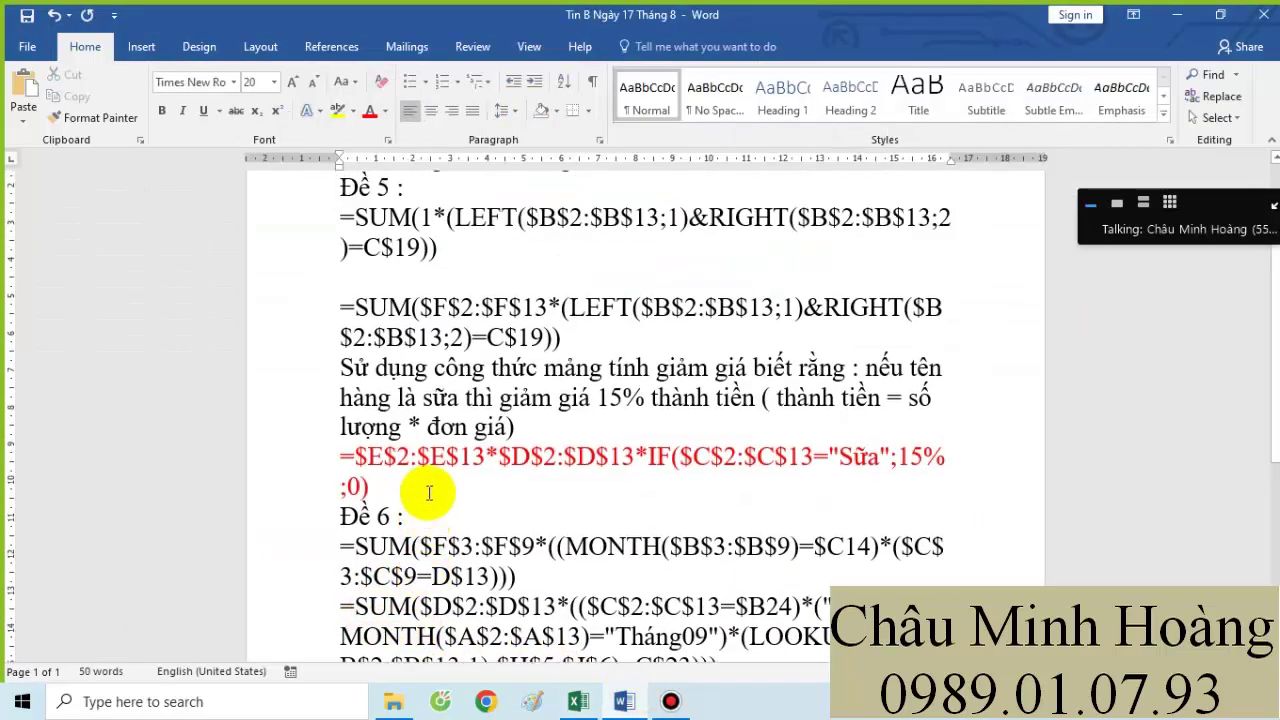
scroll(395, 323, down, 1)
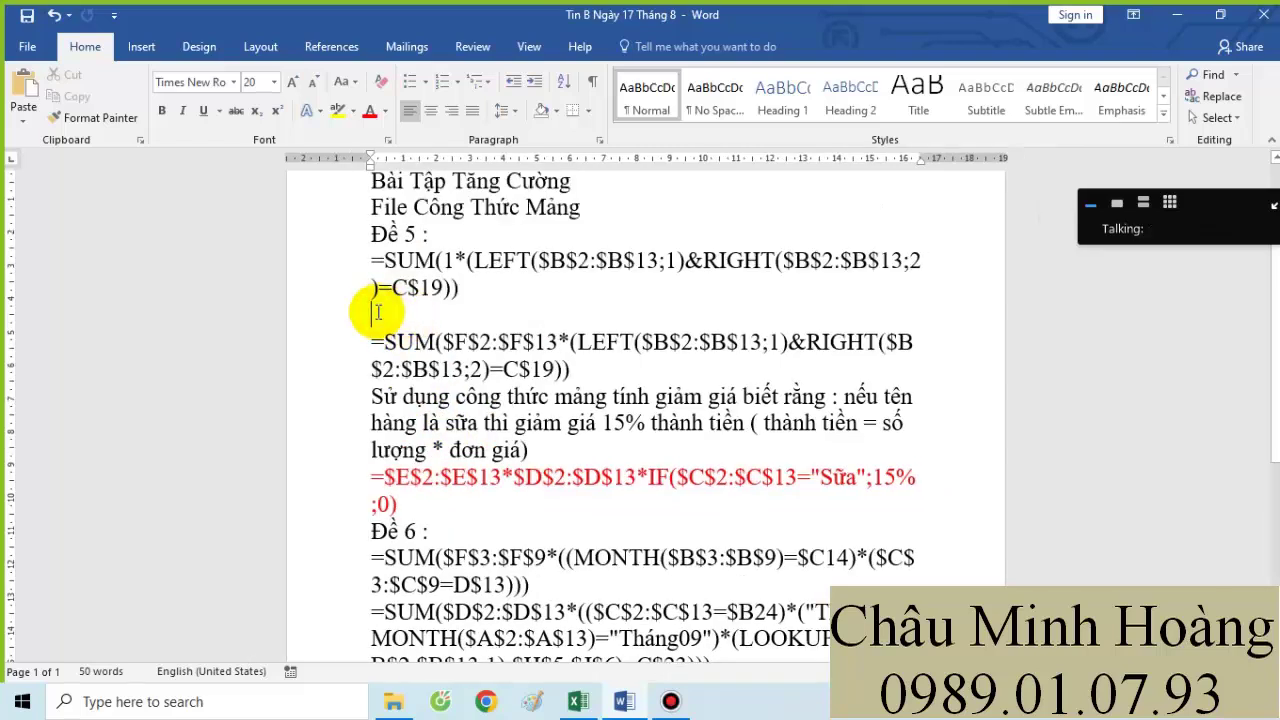
- Remove the blank line between the two Đề 5 SUM formulas and color the second one red
key(BackSpace)
drag(366, 318, 587, 347)
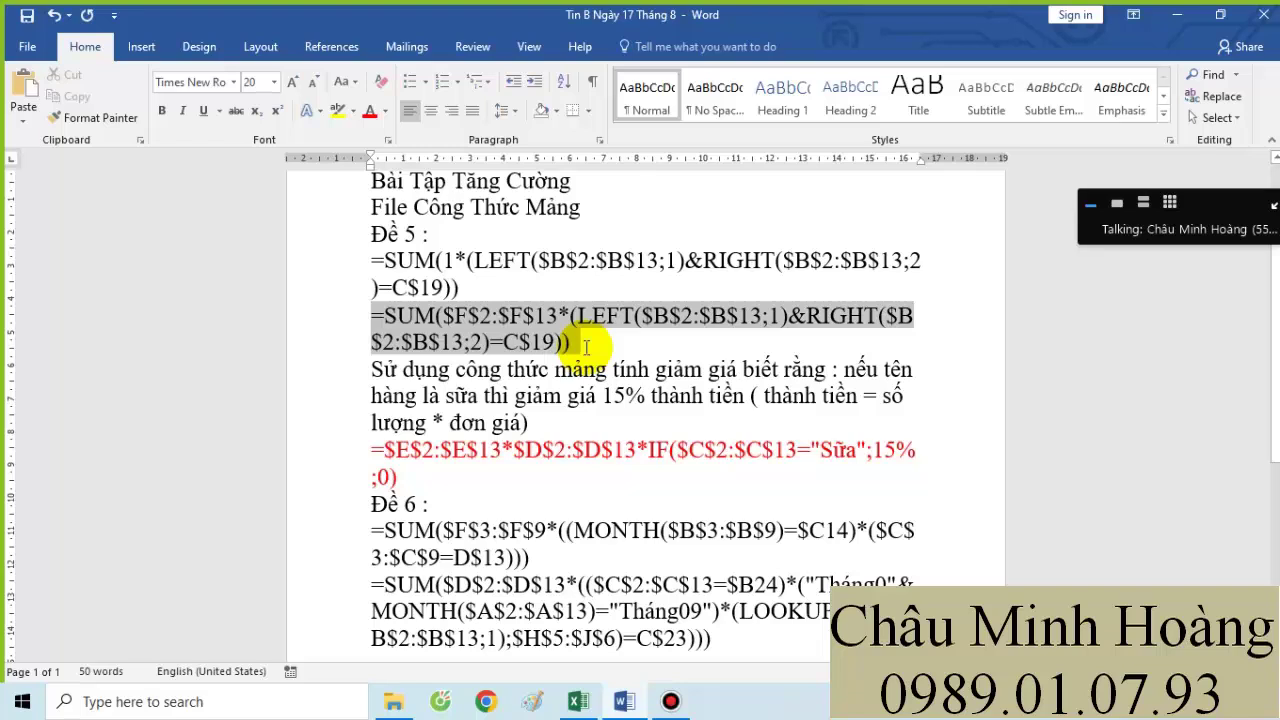
click(367, 112)
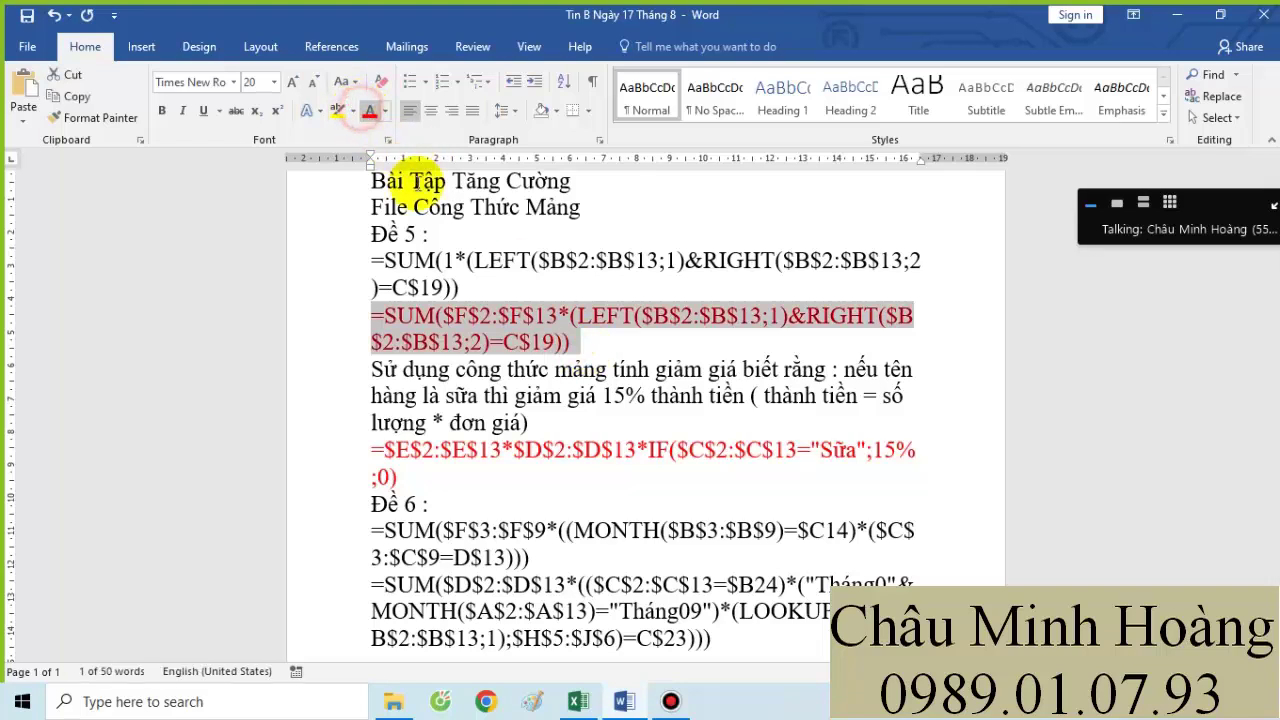
- Highlight the pasted SUM formula containing LOOKUP in yellow
scroll(480, 357, down, 1)
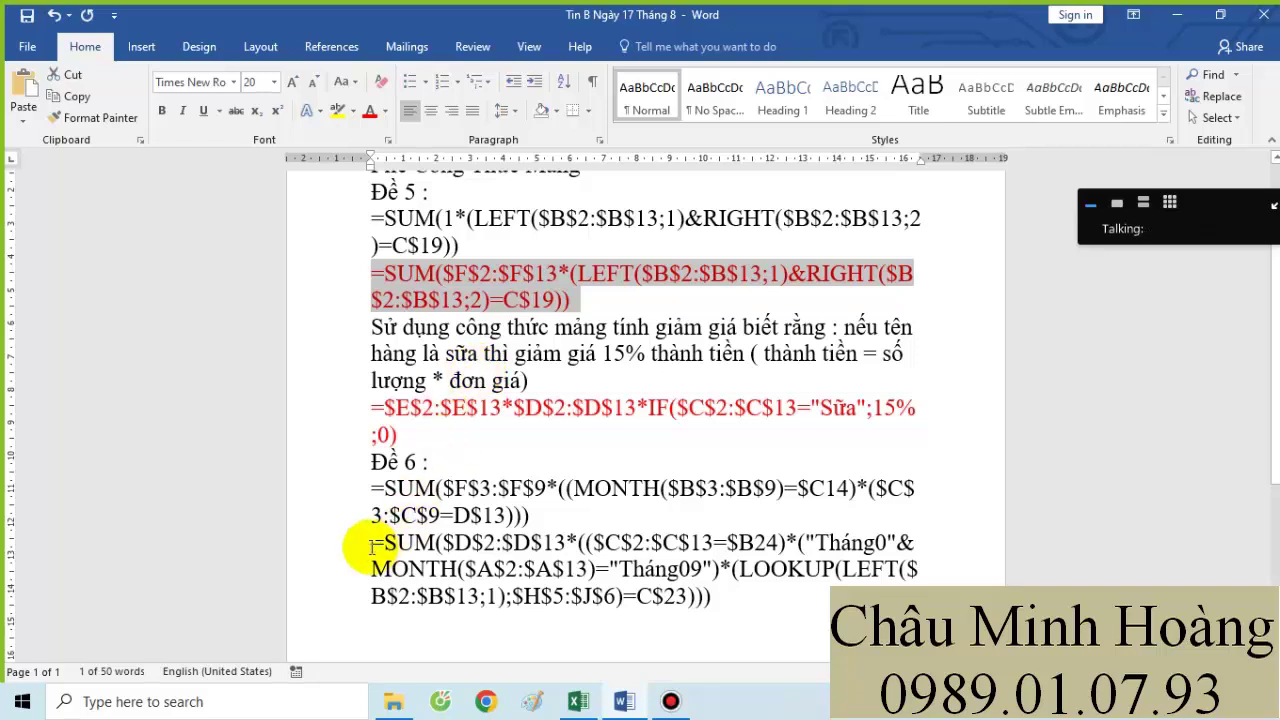
drag(368, 541, 708, 596)
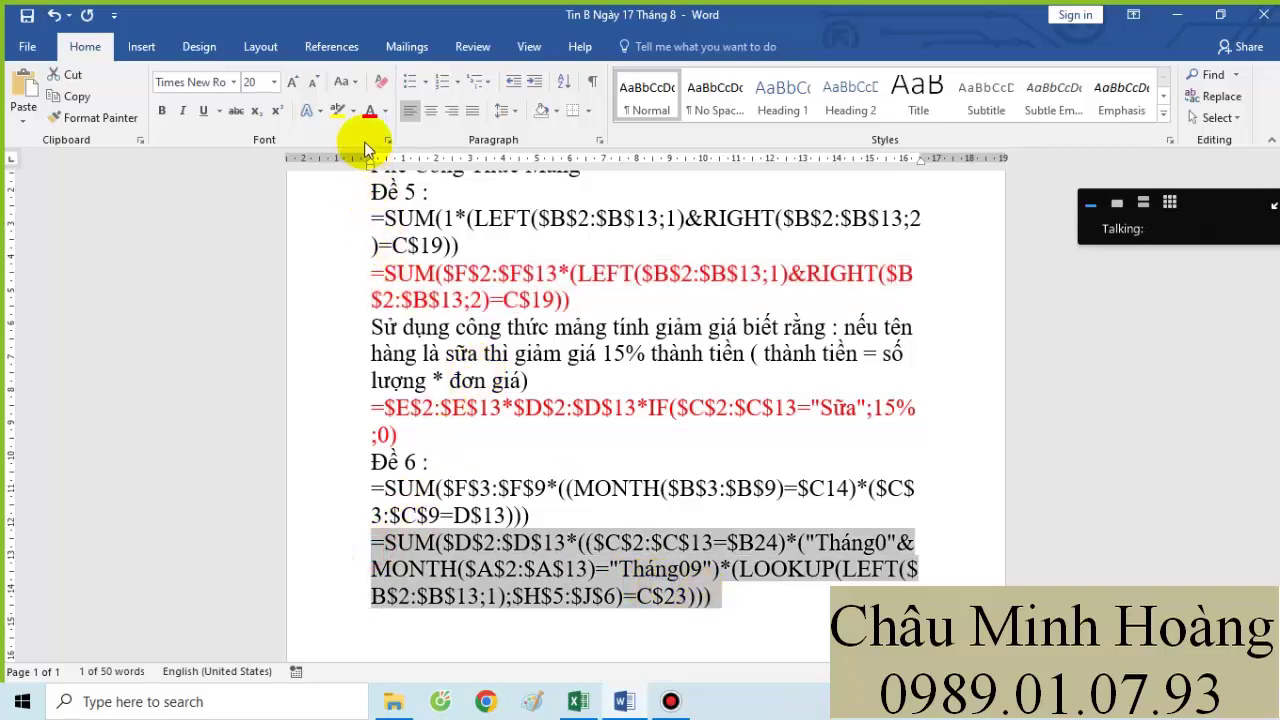
click(337, 110)
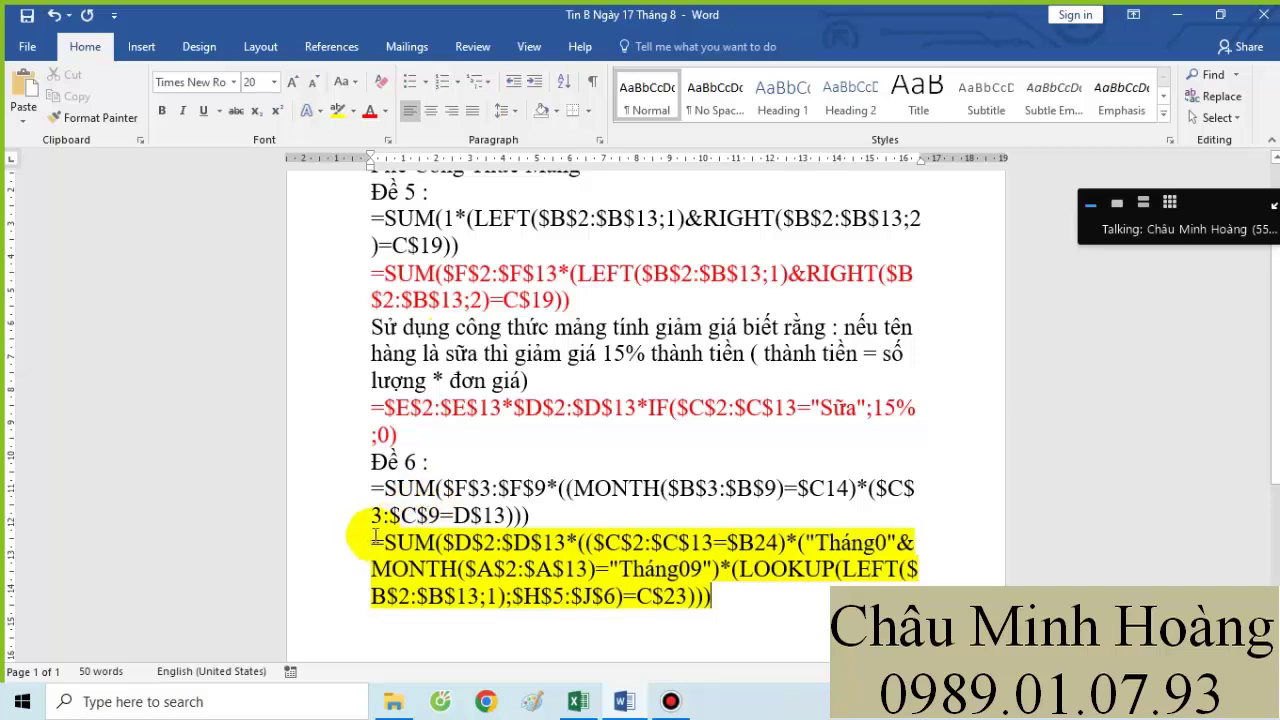
- Insert the heading "Đề 7" on its own line above the highlighted formula
text(Đề)
key(Return)
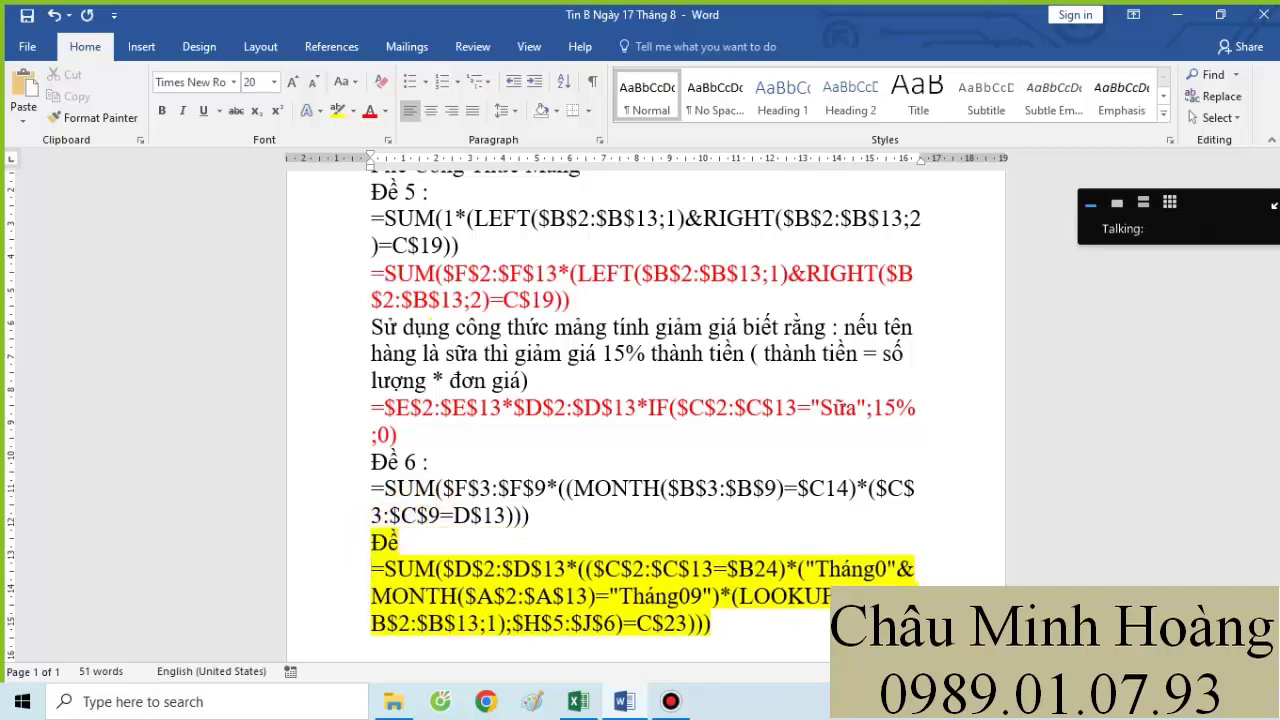
text(7)
key(BackSpace)
key(BackSpace)
text(7)
key(Return)
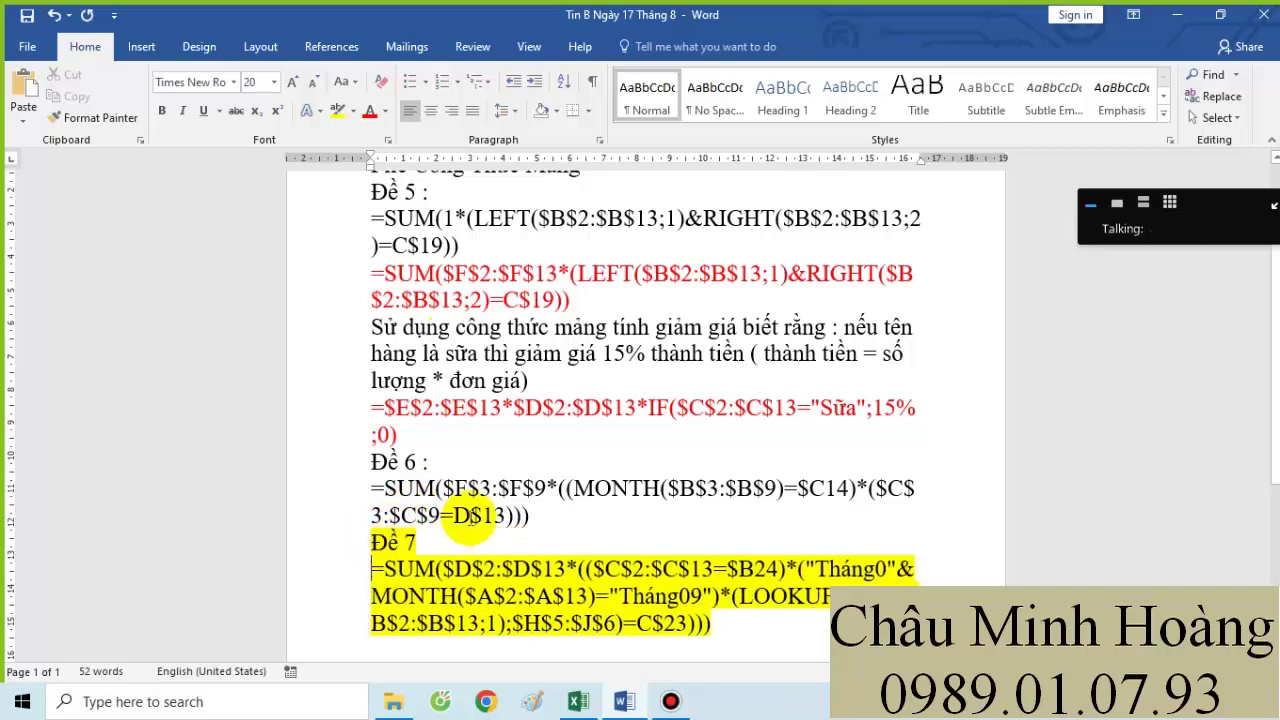
click(437, 218)
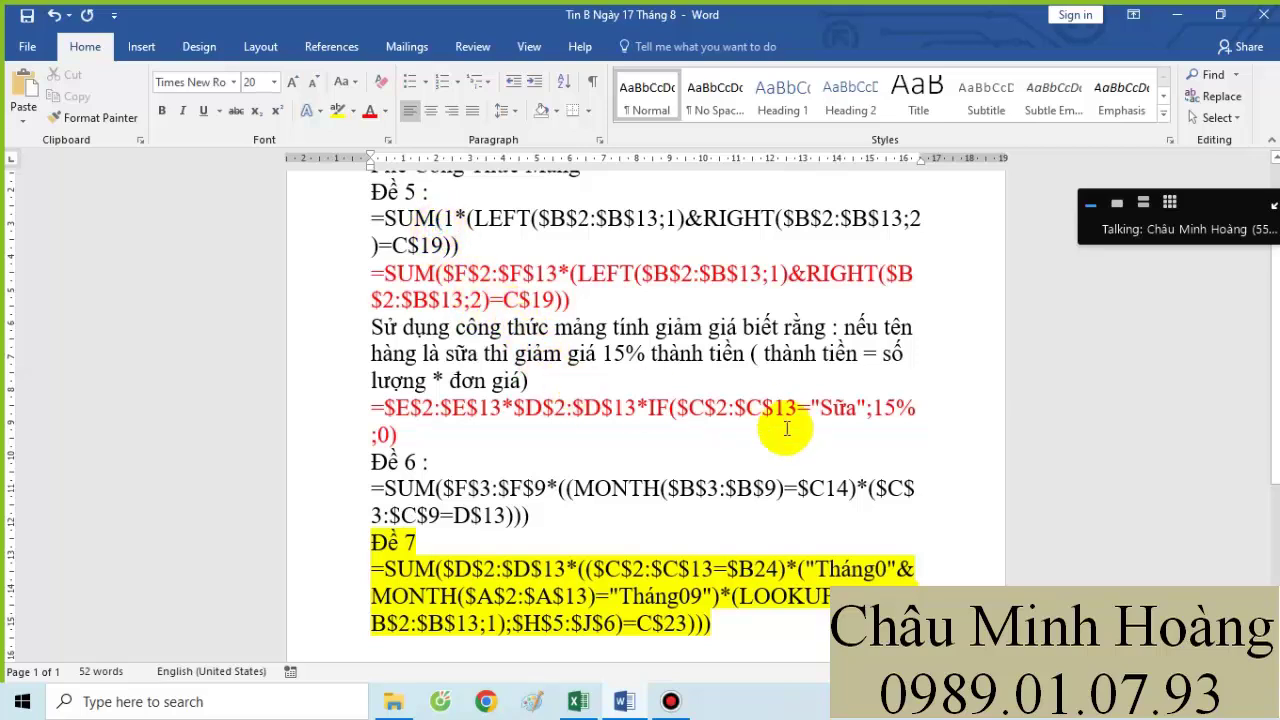
triple_click(370, 407)
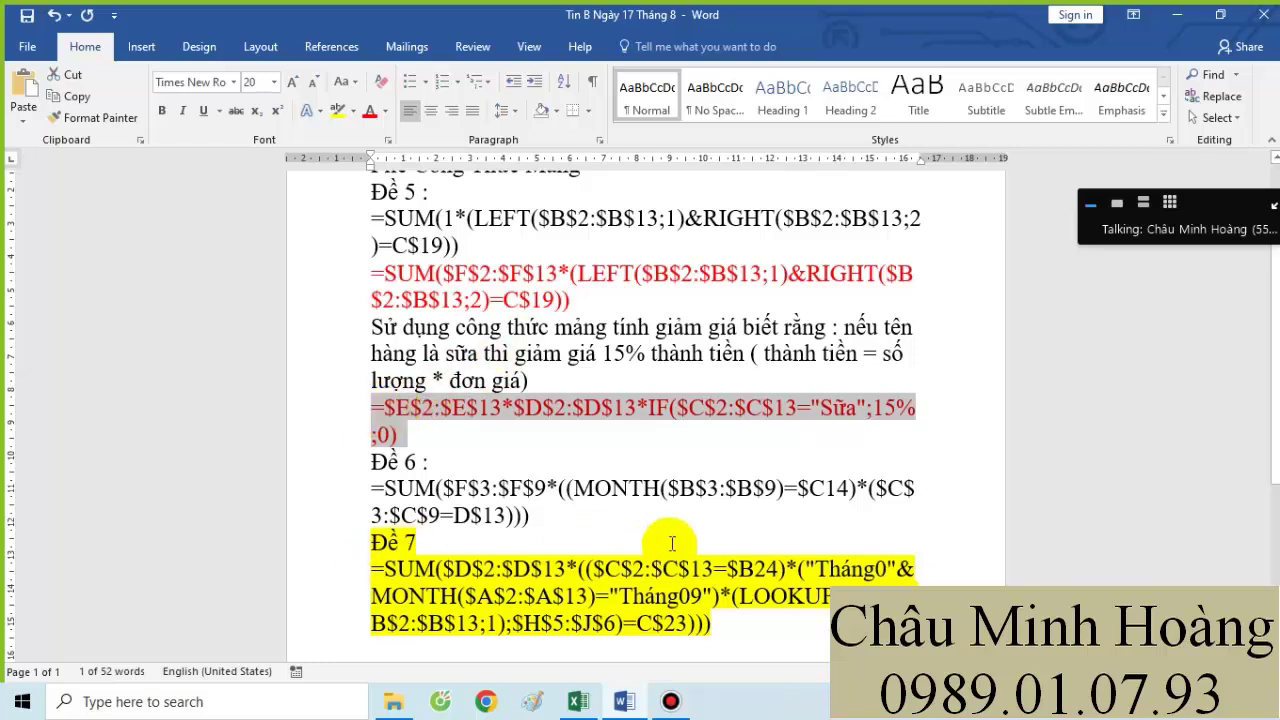
click(678, 594)
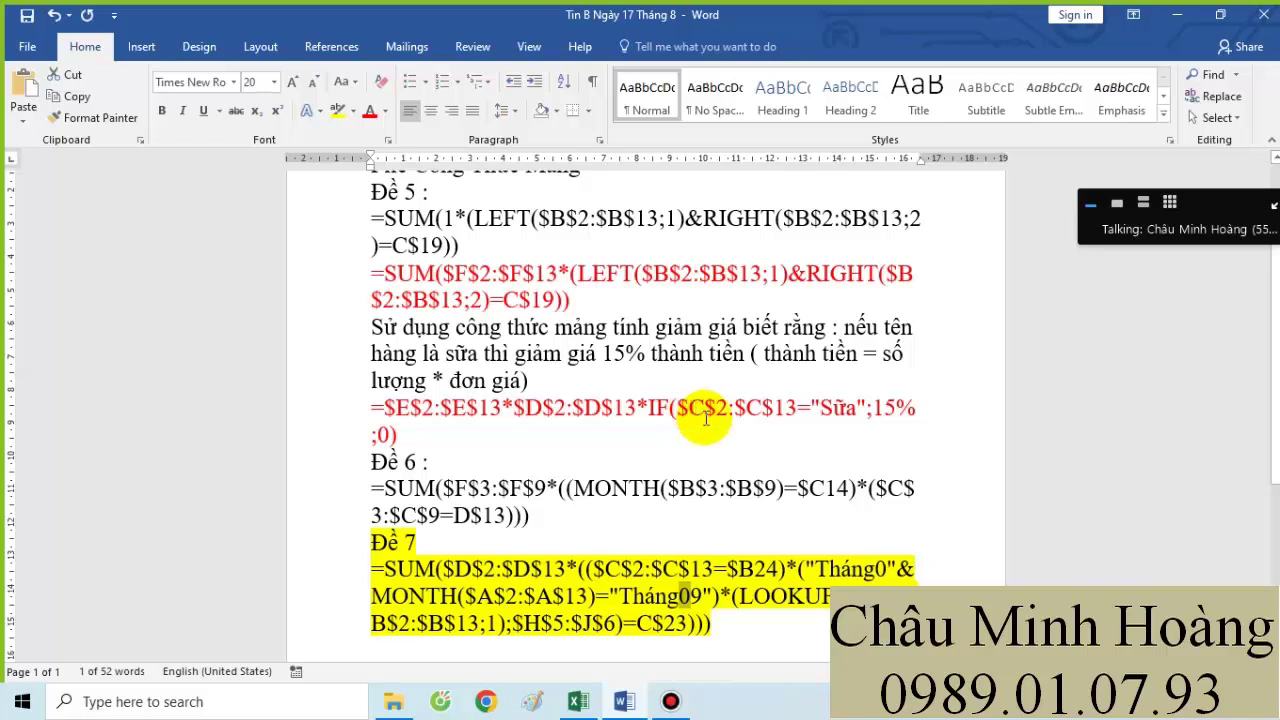
click(670, 701)
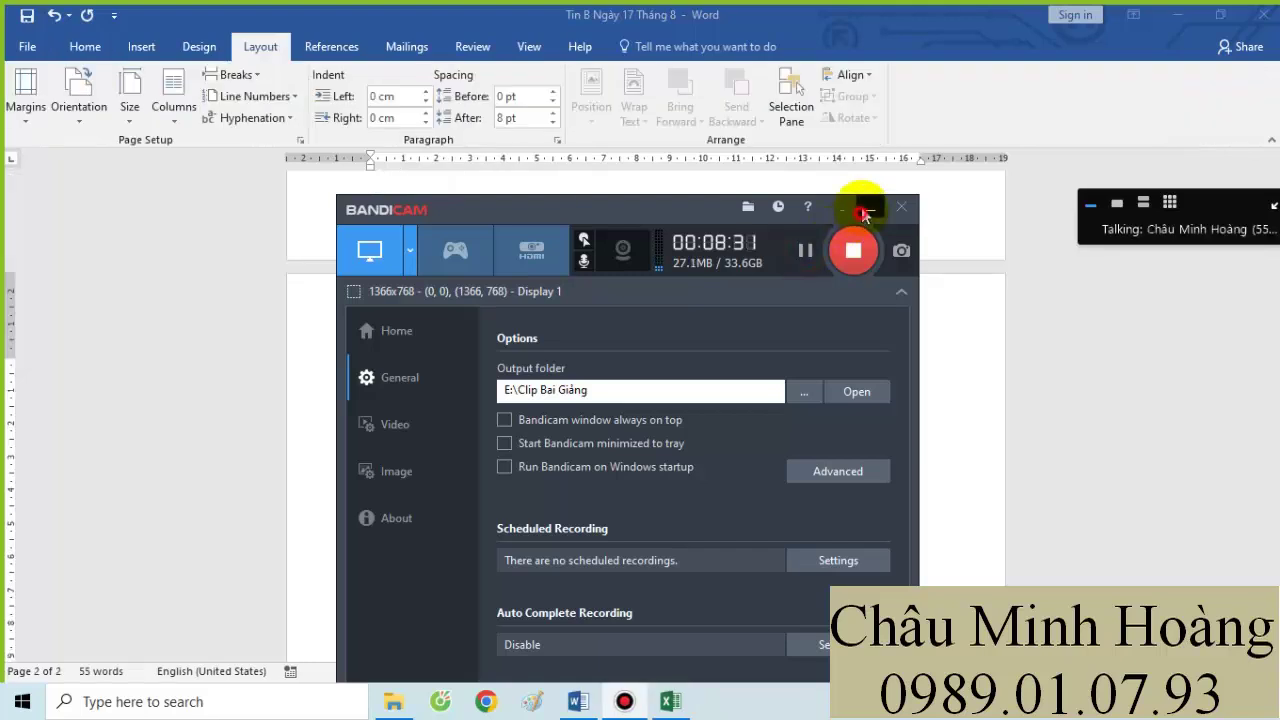
click(866, 214)
key(Return)
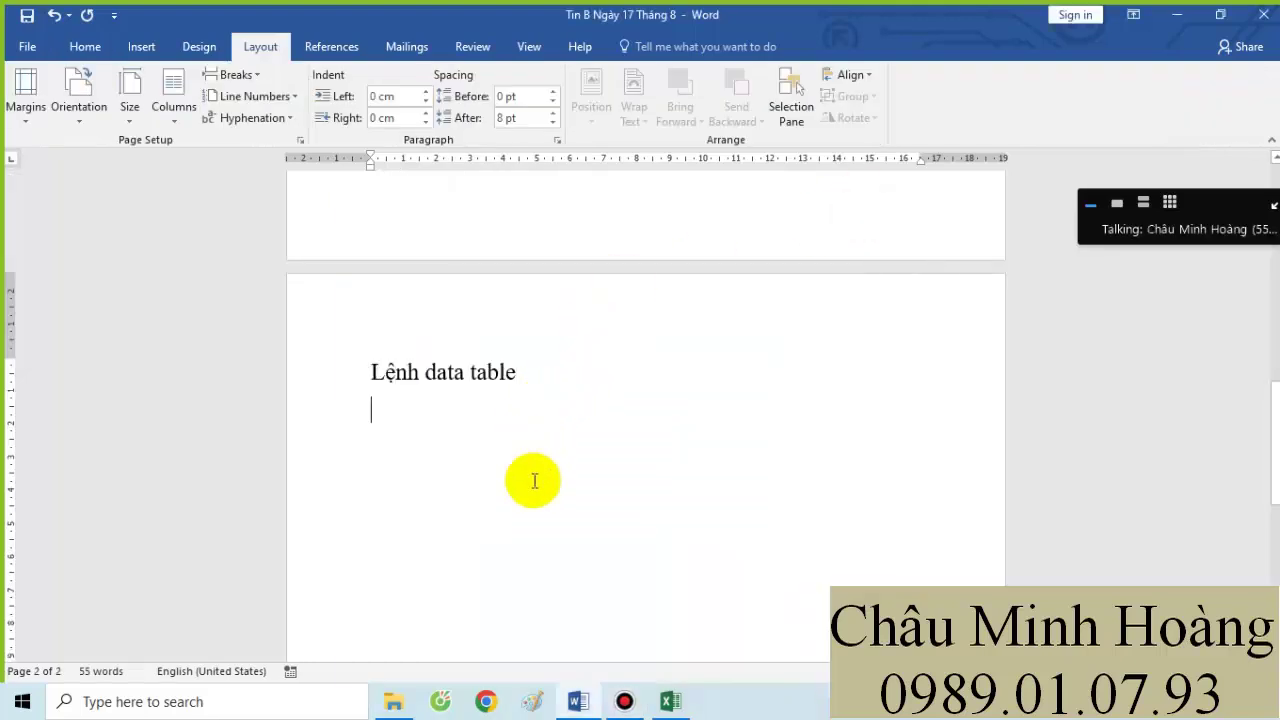
click(621, 701)
click(621, 701)
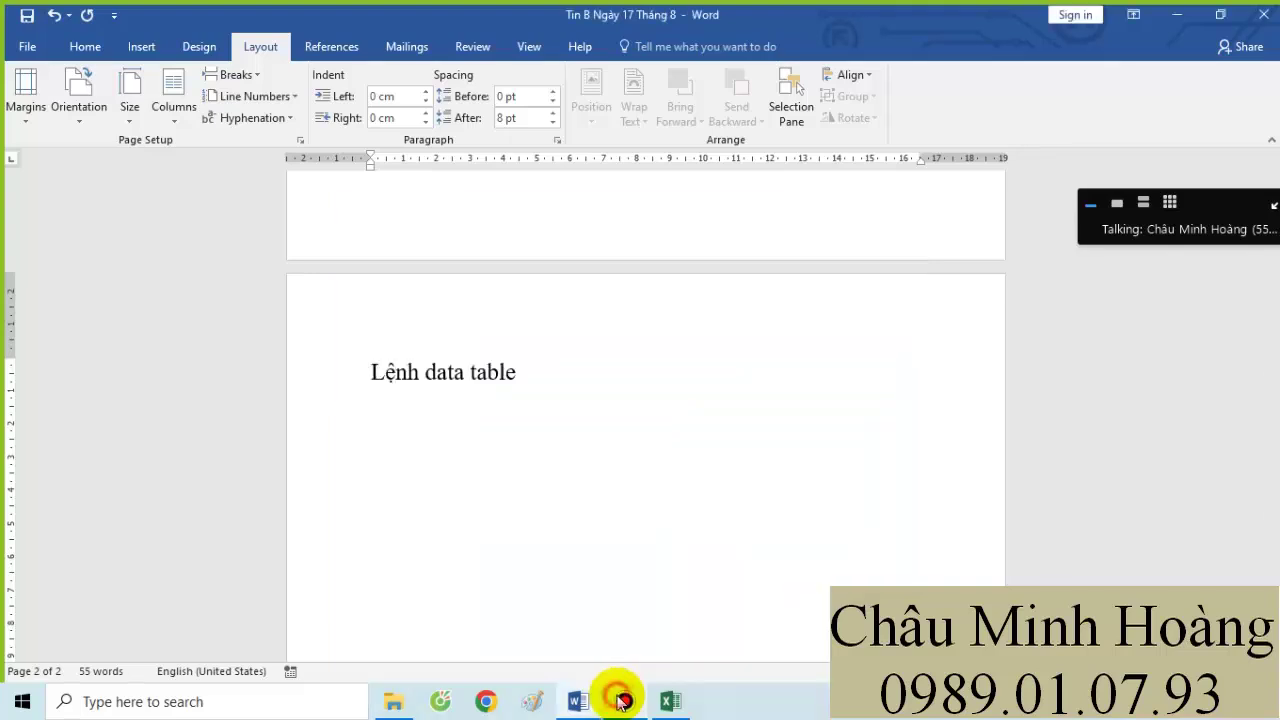
- Switch to the Lenh Table workbook and set the font size of the table's blank corner cell B18 to 24
click(668, 701)
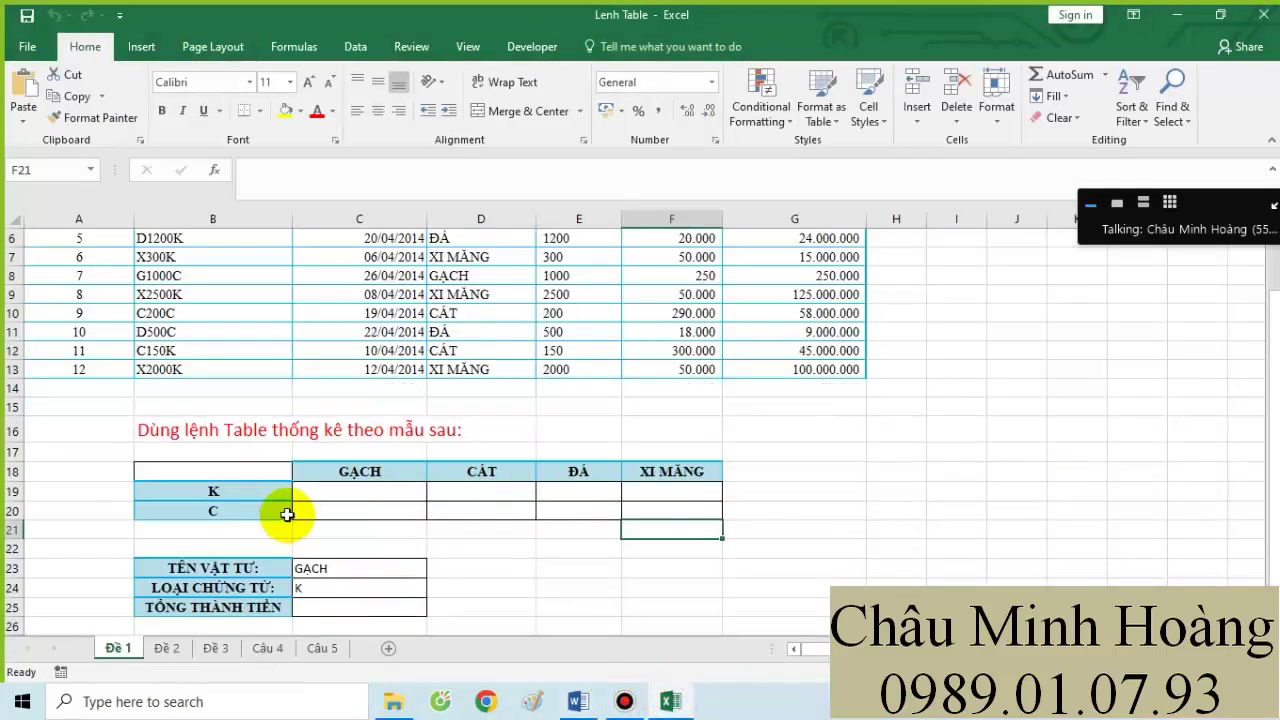
scroll(290, 510, down, 2)
click(261, 415)
click(290, 82)
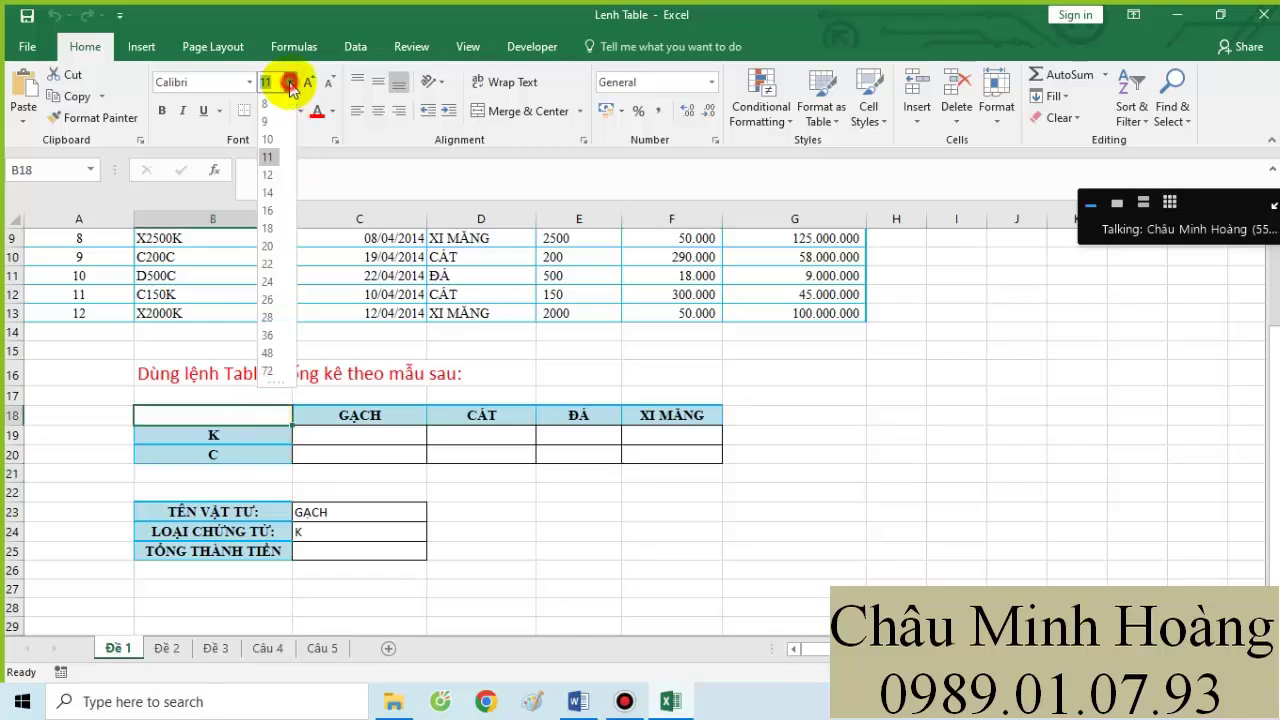
click(271, 272)
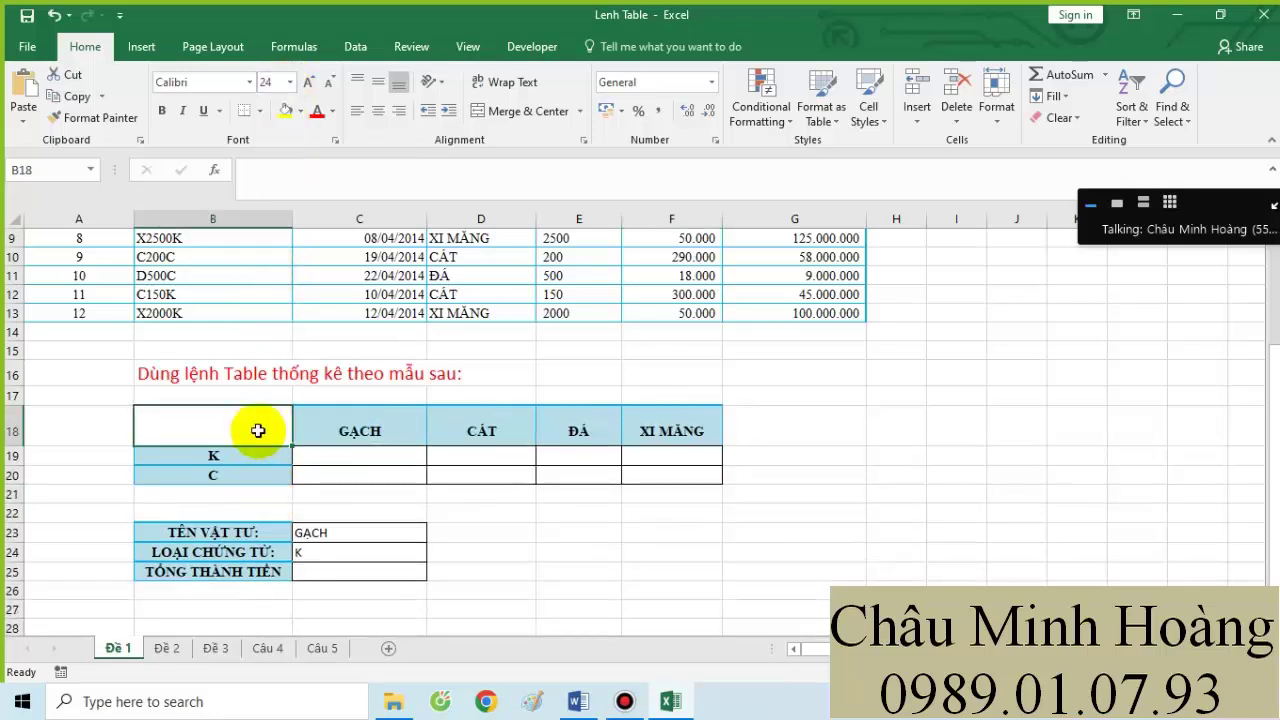
- Start a SUM formula in B18 that multiplies the Thành tiền range $G$2:$G$13 by an opening condition group
text(=sum()
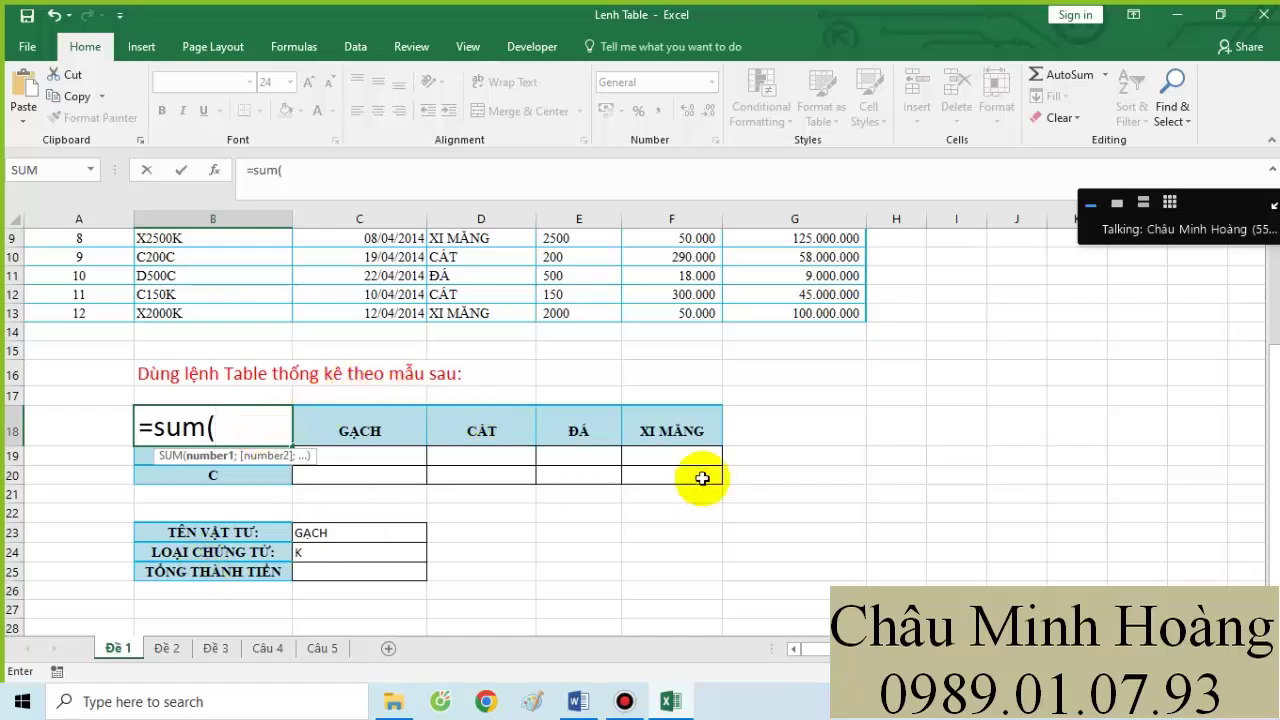
scroll(702, 478, up, 3)
drag(805, 259, 809, 461)
key(F4)
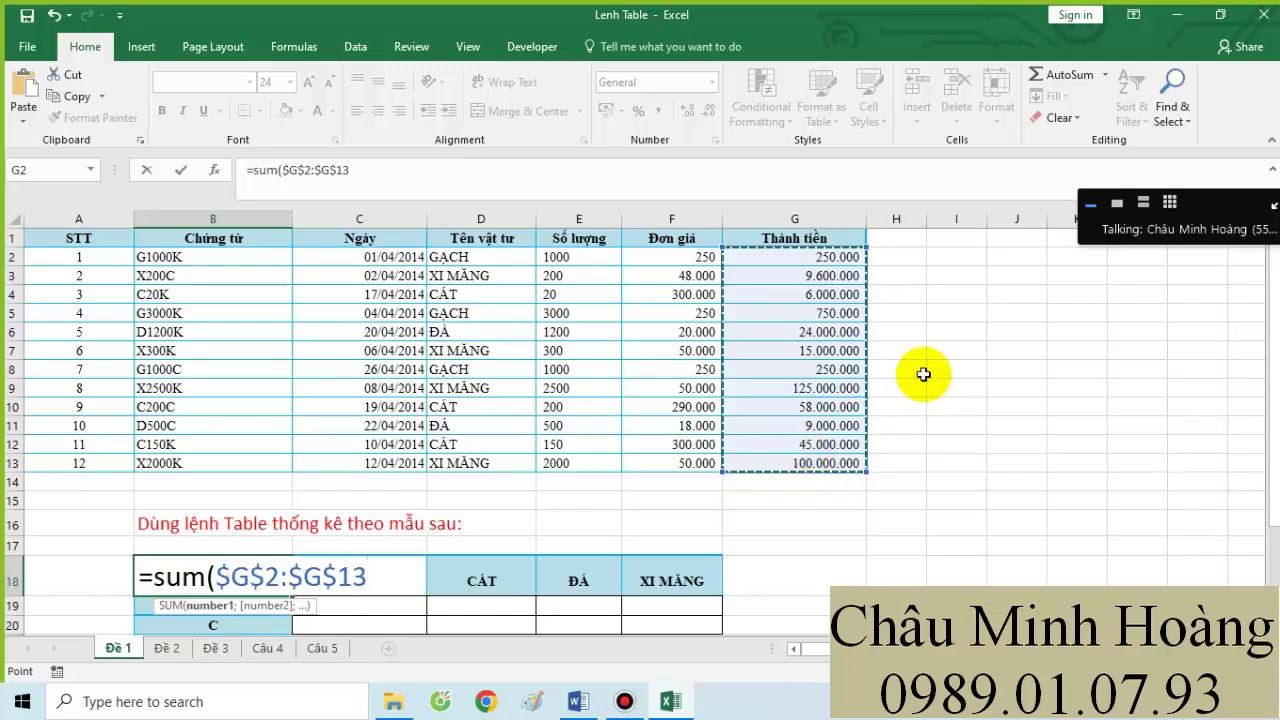
text(*(()
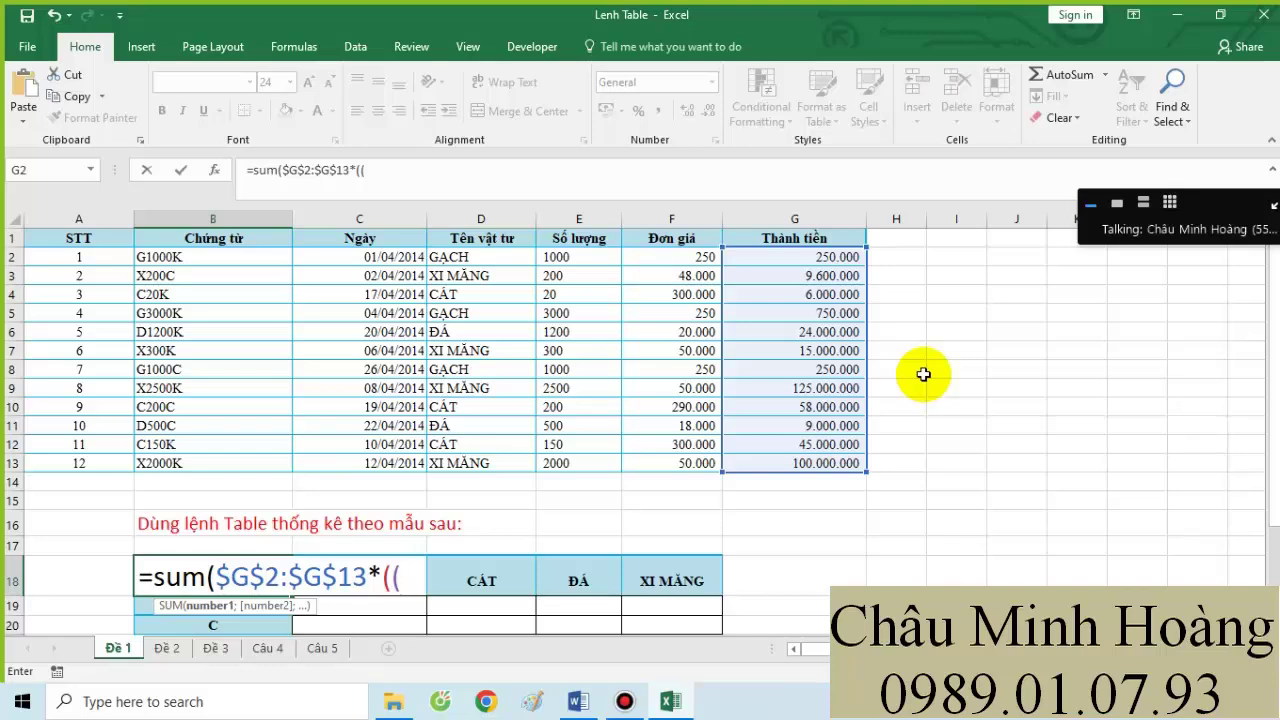
- Add the condition ($D$2:$D$13=$G$18) to the SUM formula and begin a second multiplied condition
scroll(470, 420, down, 2)
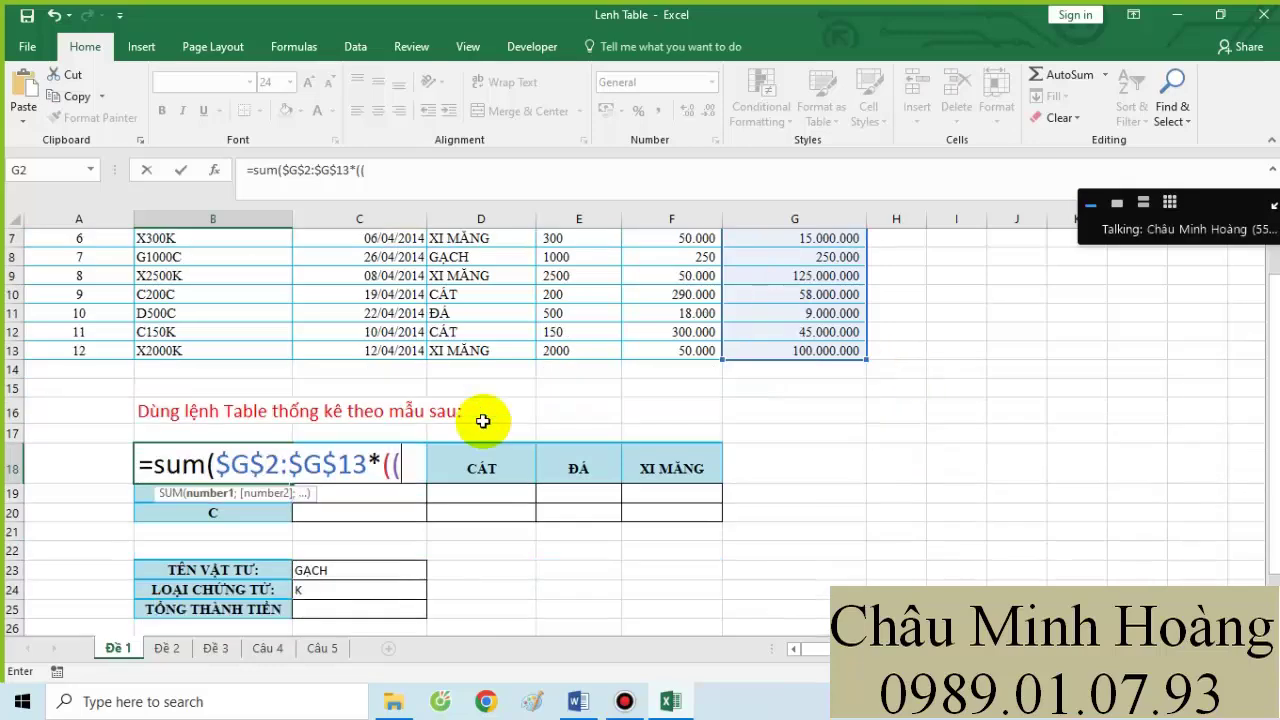
scroll(272, 531, up, 2)
scroll(288, 526, down, 2)
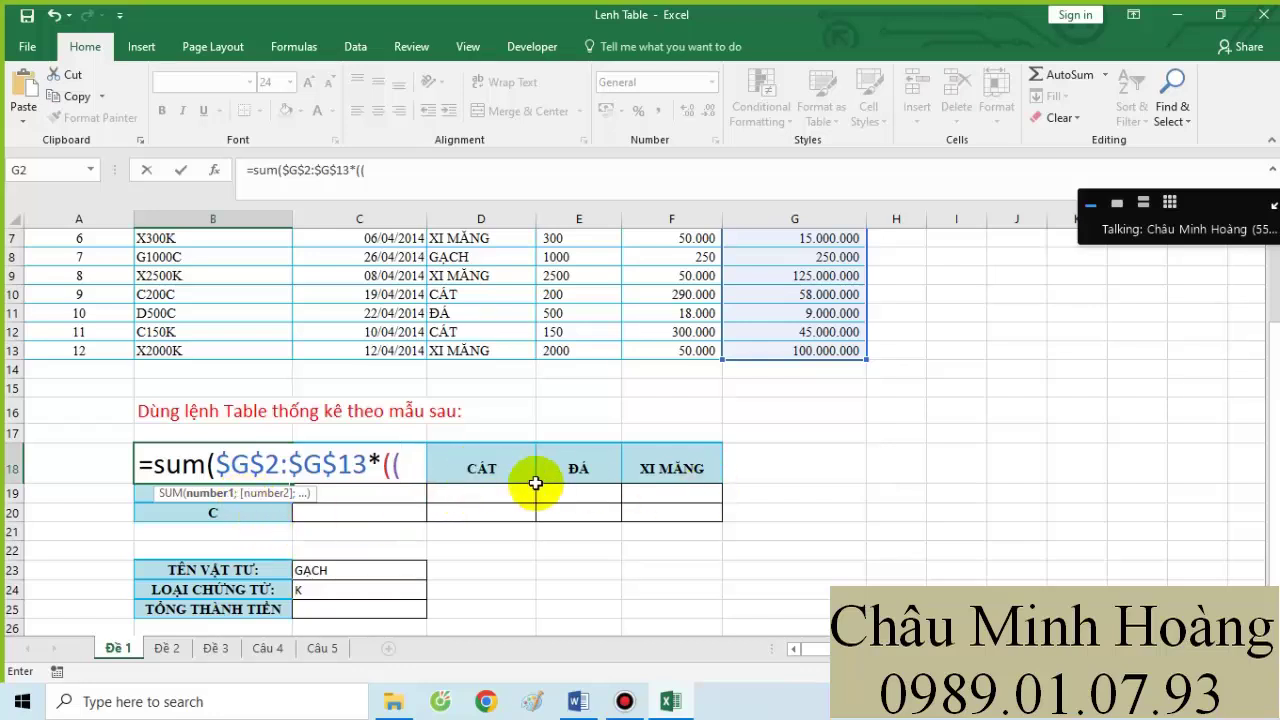
scroll(534, 486, up, 2)
drag(467, 259, 464, 460)
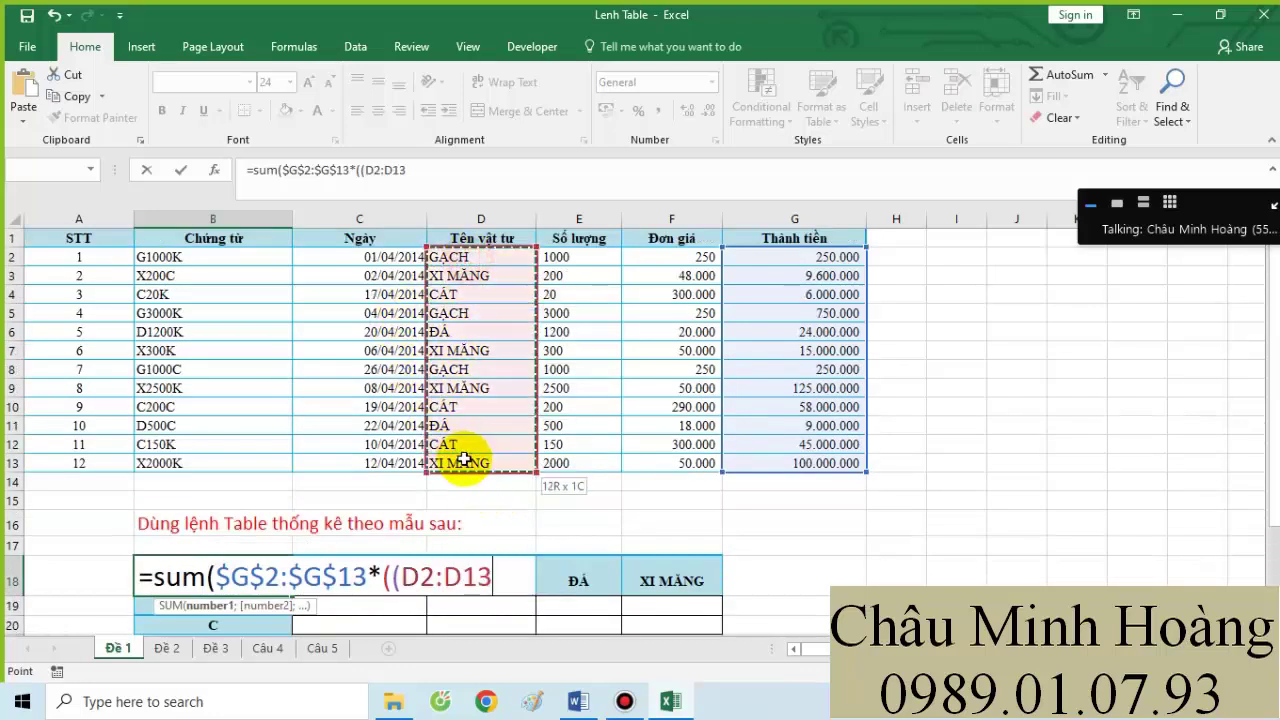
key(F4)
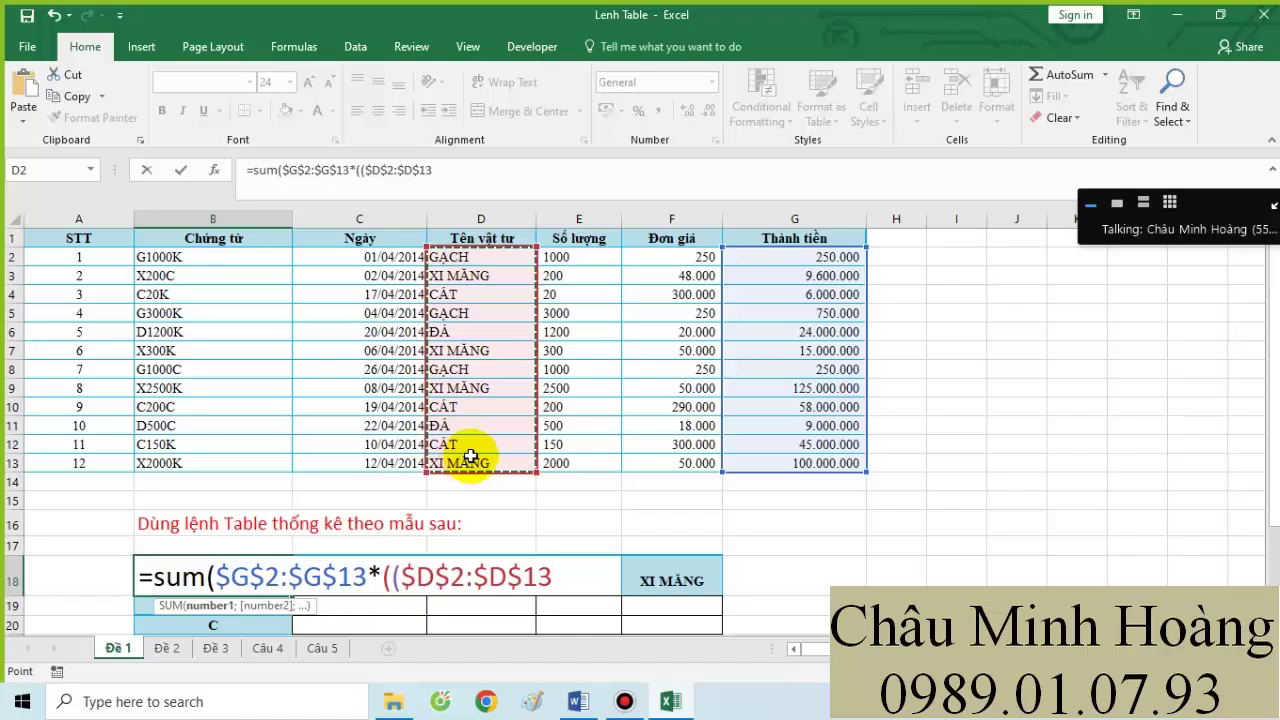
text(=)
click(762, 562)
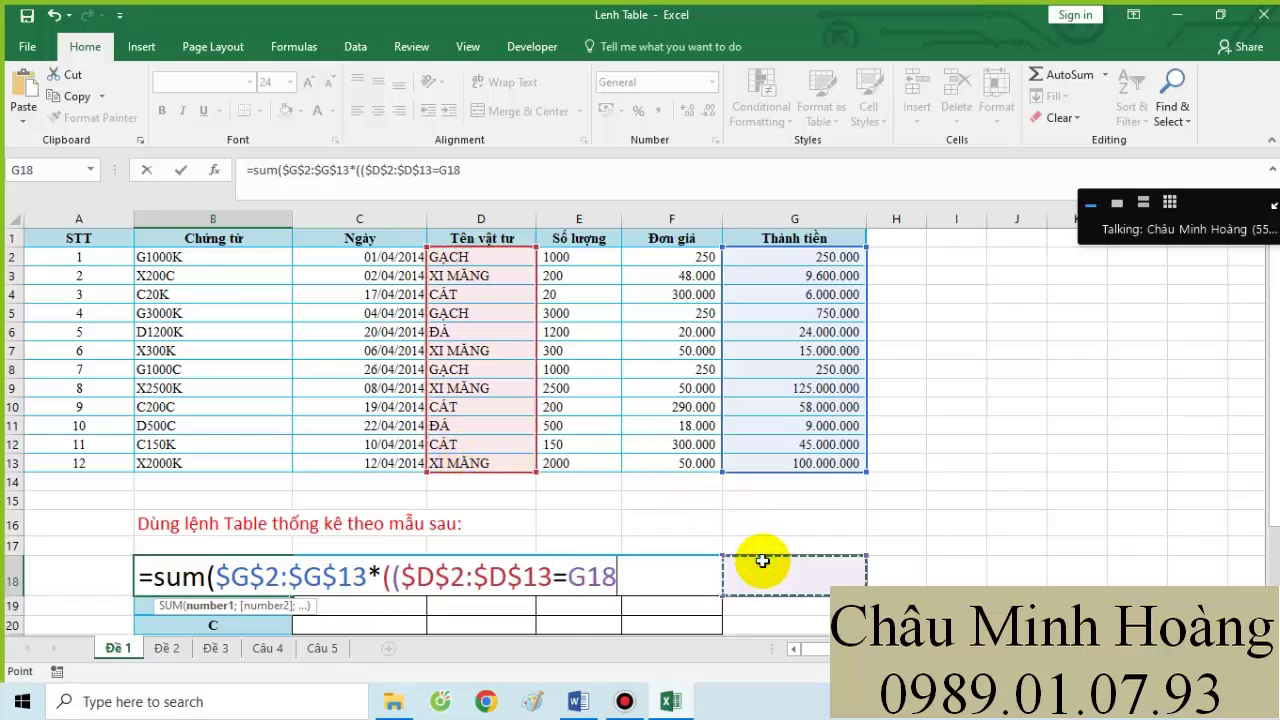
text())
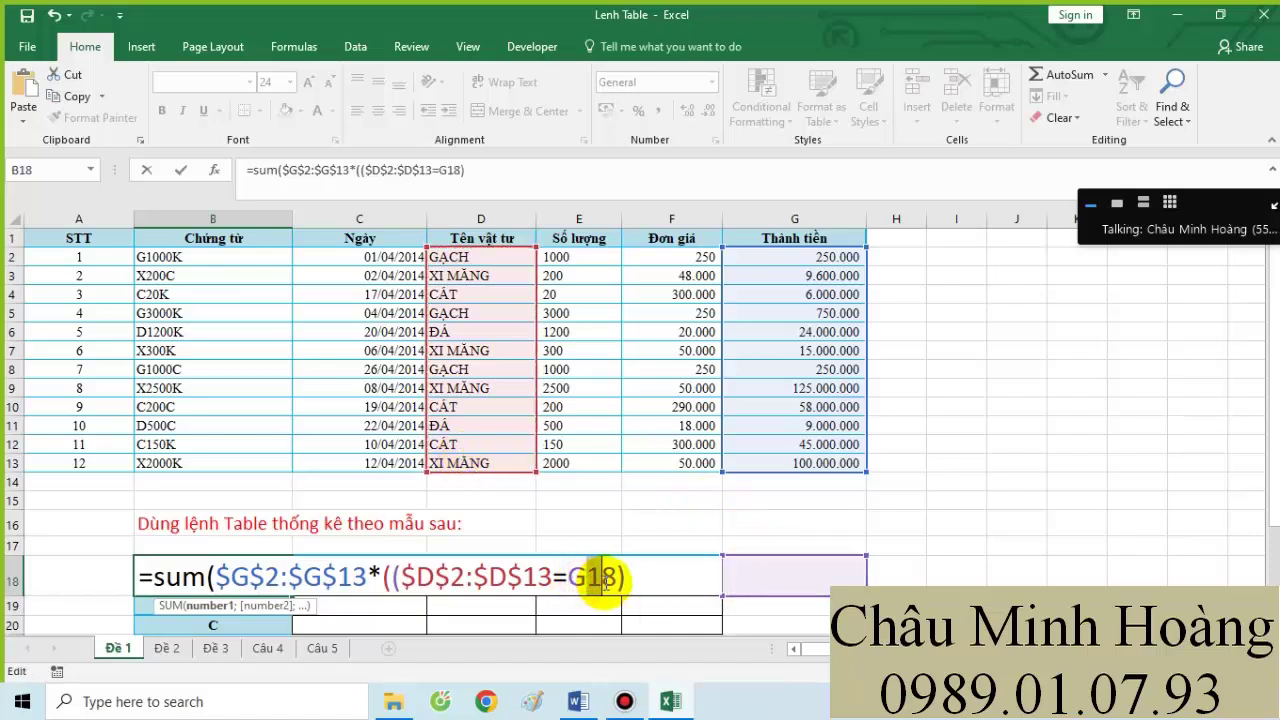
key(F4)
click(672, 586)
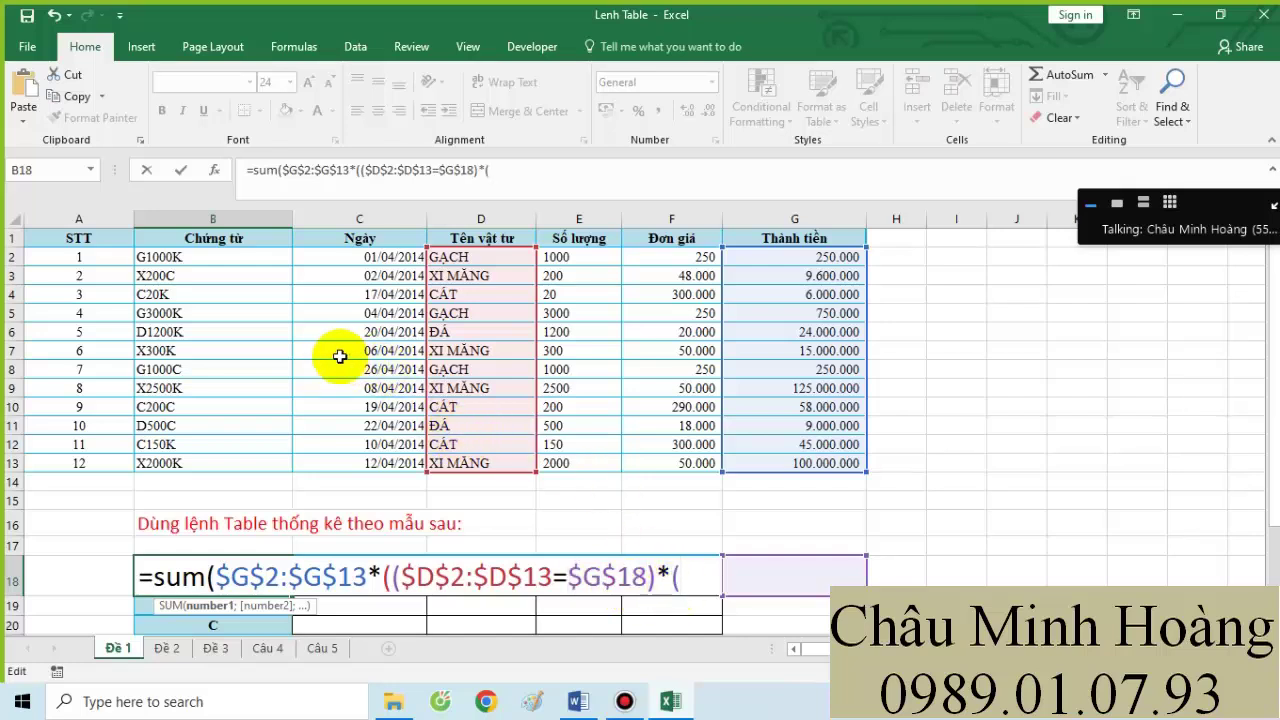
- Complete the formula with the condition RIGHT($B$2:$B$13;1)=$B$21 and enter it as an array formula
scroll(334, 346, down, 2)
scroll(245, 500, up, 1)
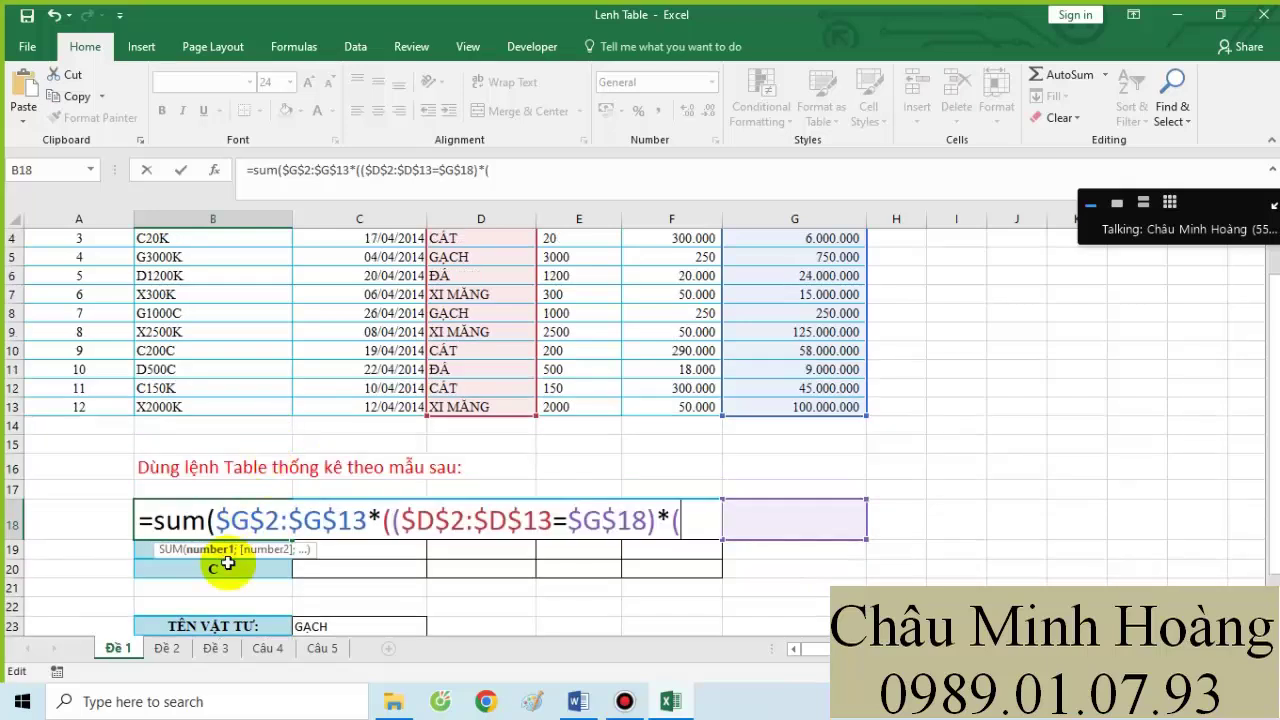
scroll(213, 381, up, 1)
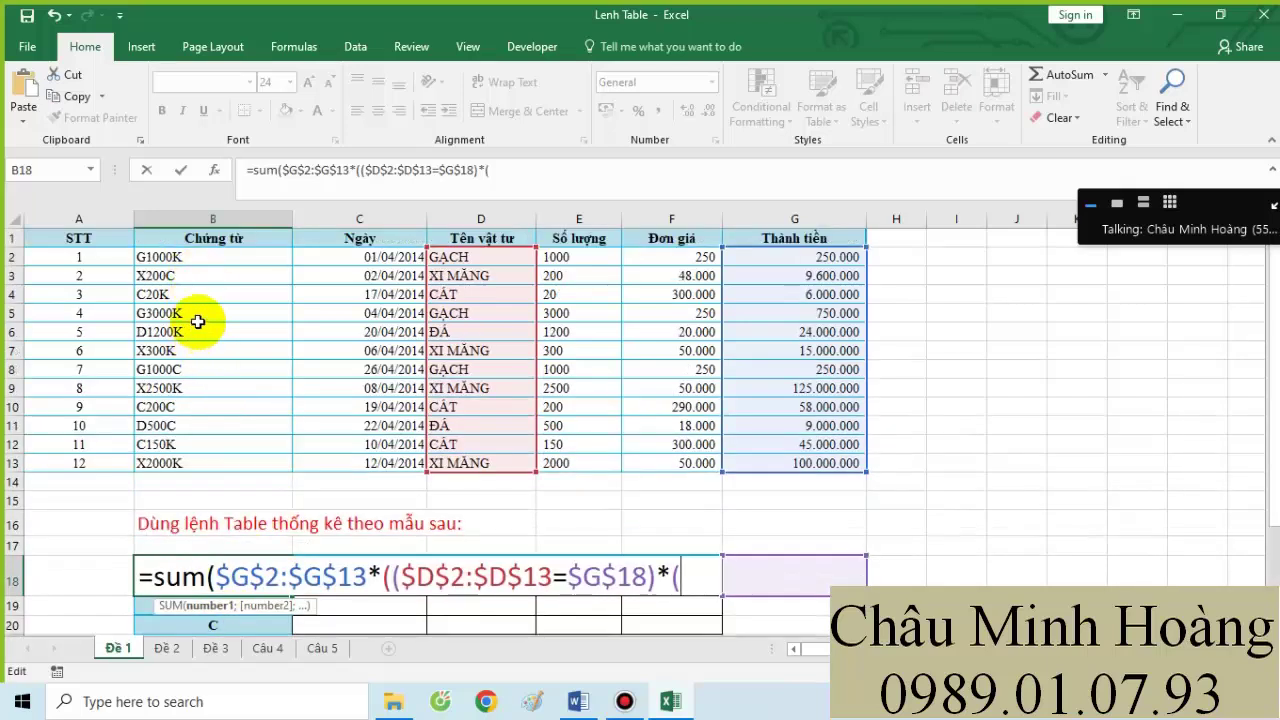
text(ri)
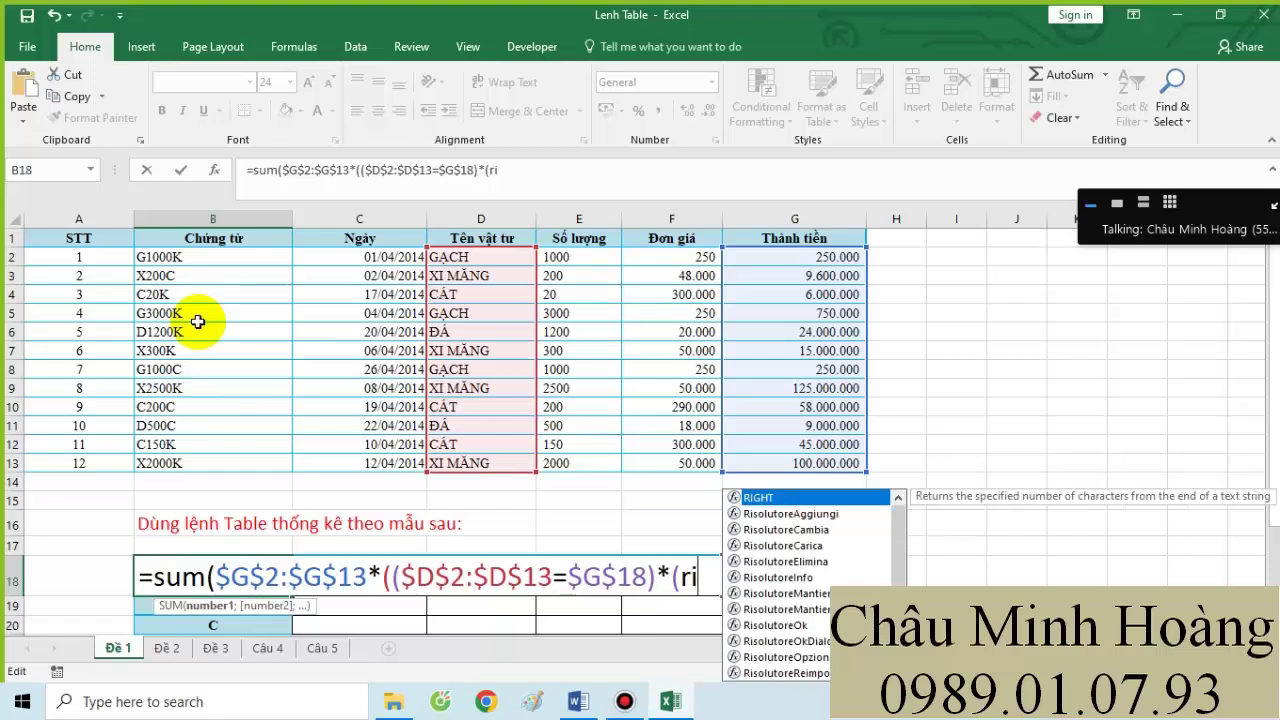
key(Tab)
drag(160, 257, 184, 457)
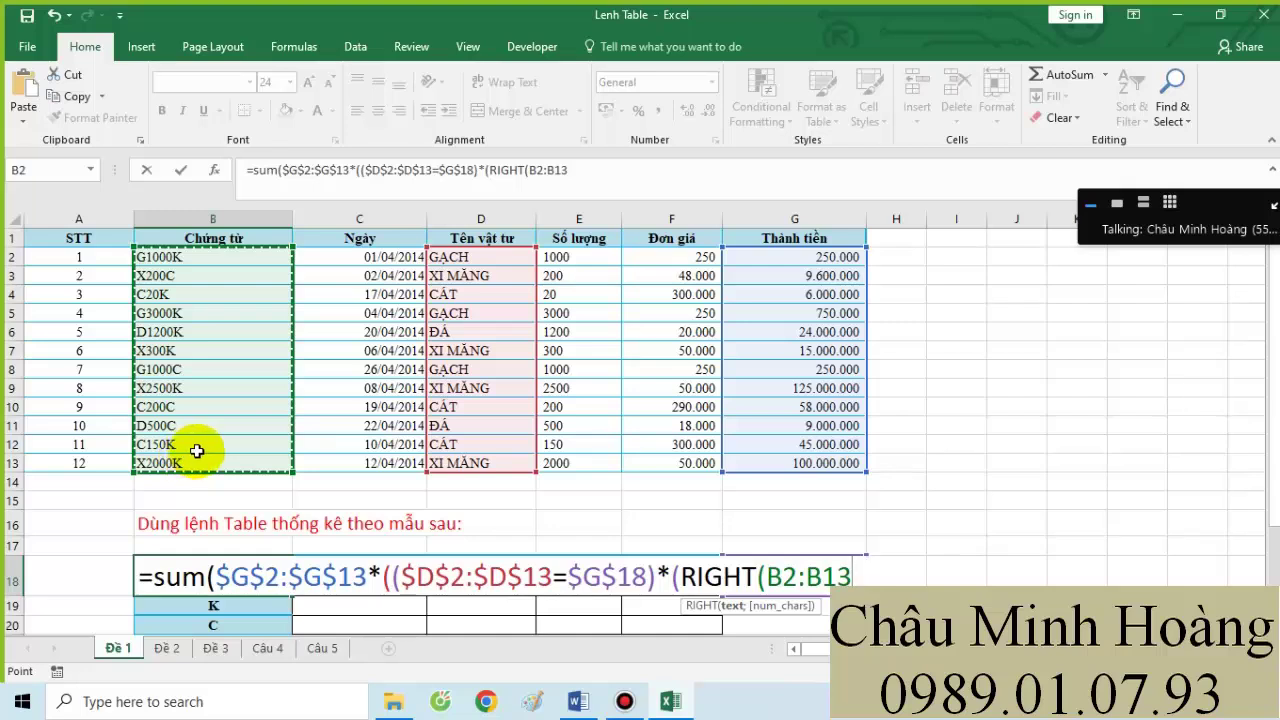
text(;1)=)
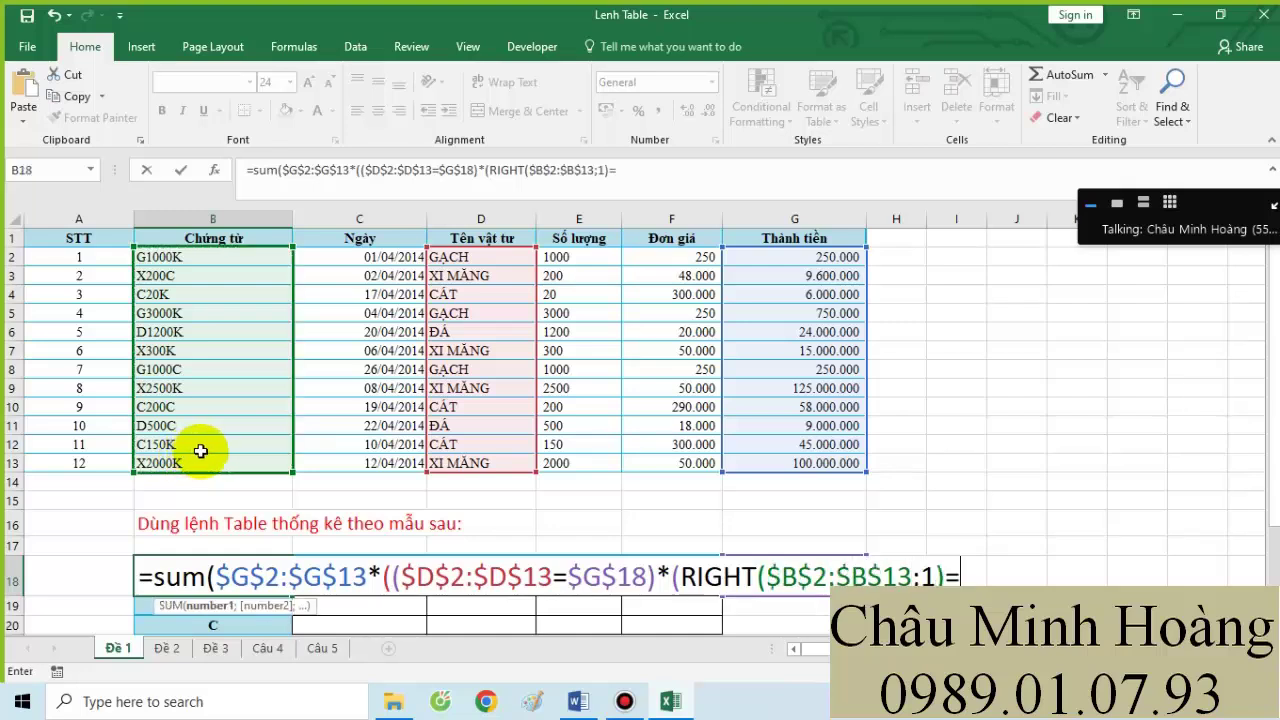
scroll(190, 452, down, 2)
click(186, 531)
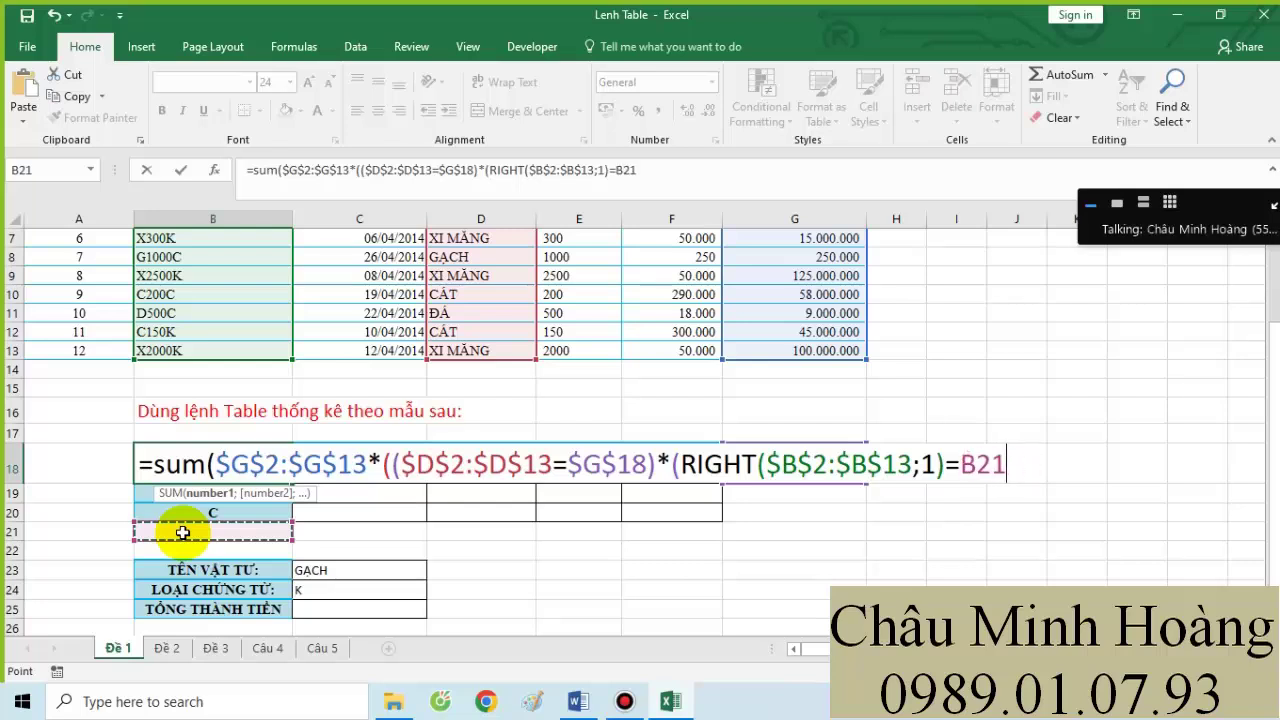
text()))
key(ctrl+shift+Return)
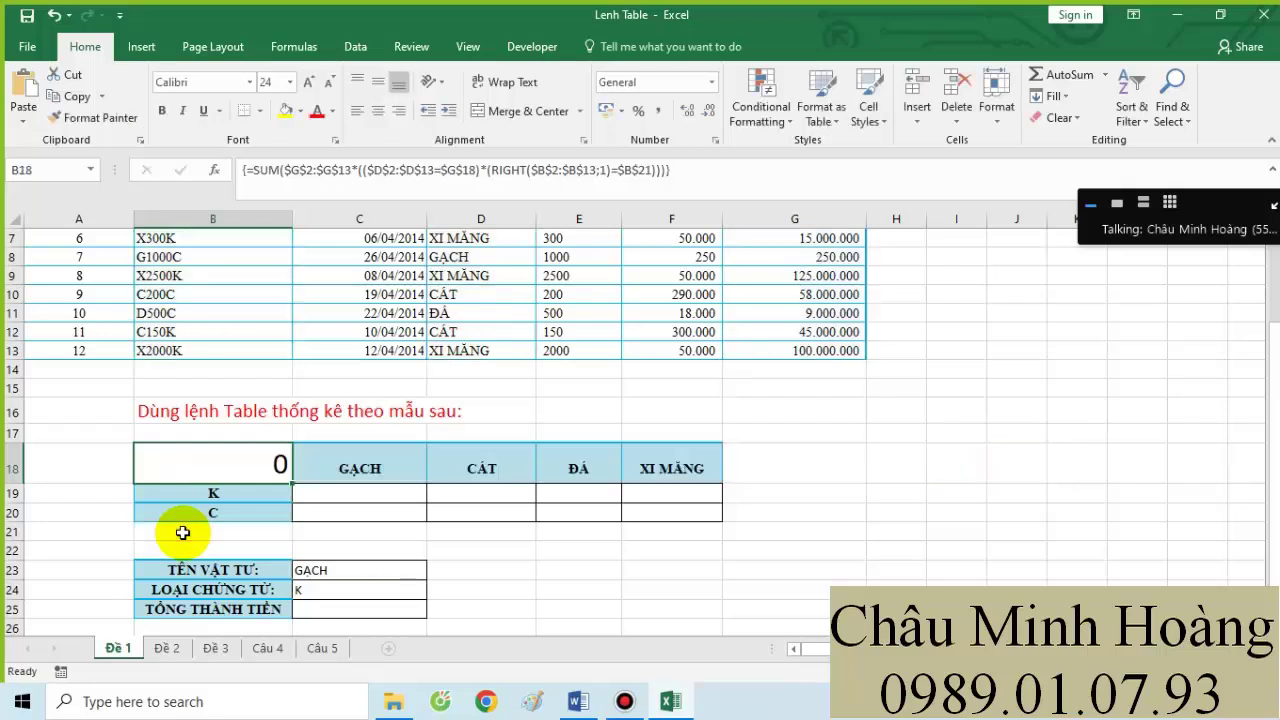
- Copy the B18 formula text and paste it into the Word document after a new "Đề 1 :" heading below "Lệnh data table"
double_click(222, 463)
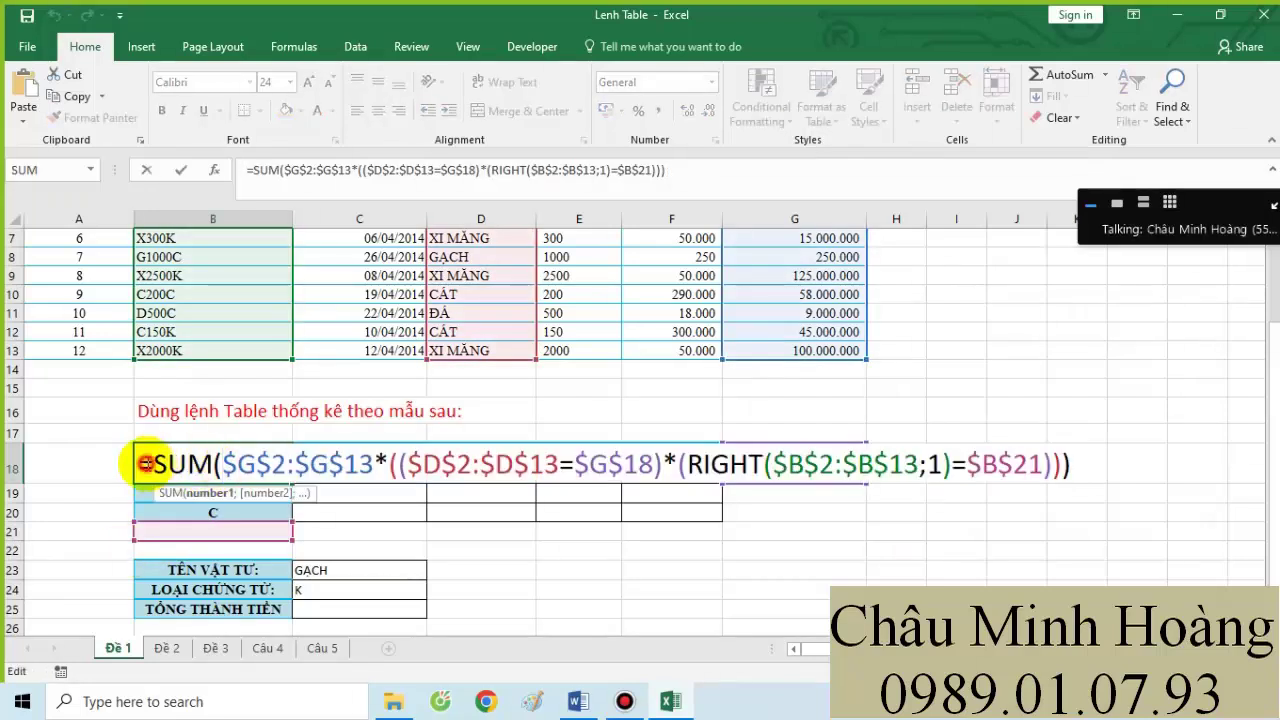
drag(145, 463, 1086, 459)
key(ctrl+c)
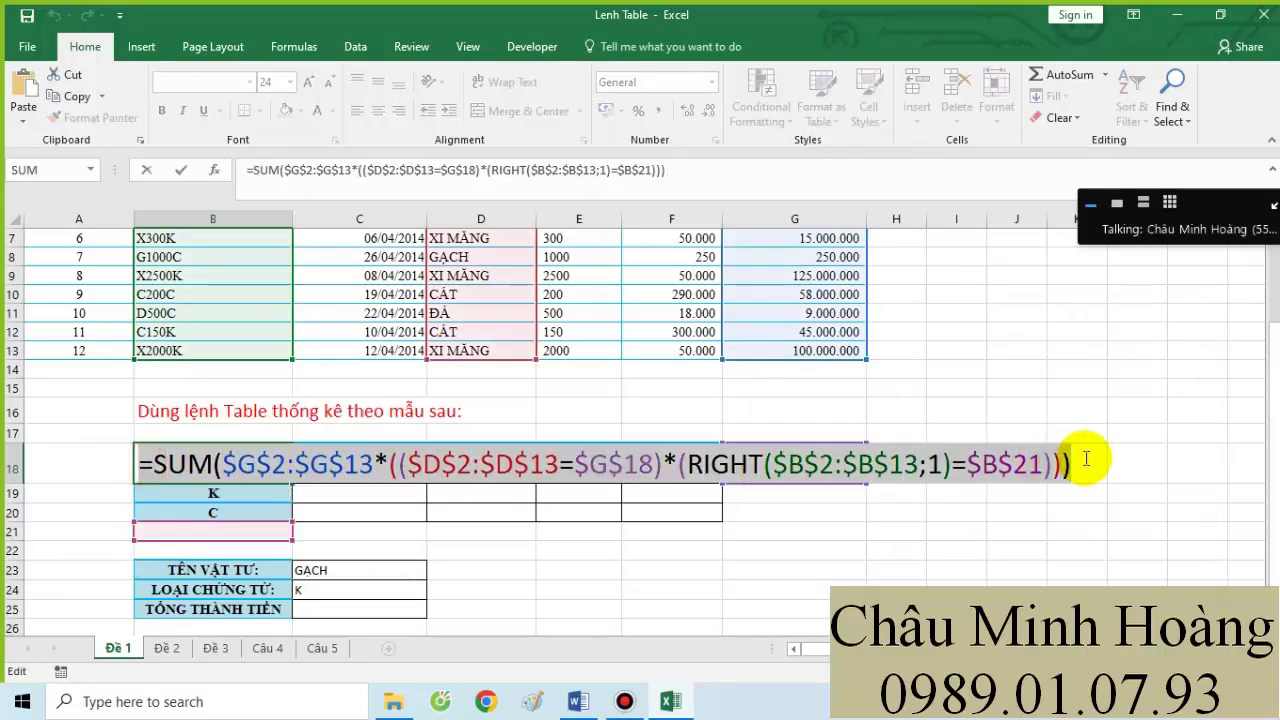
key(Escape)
click(578, 701)
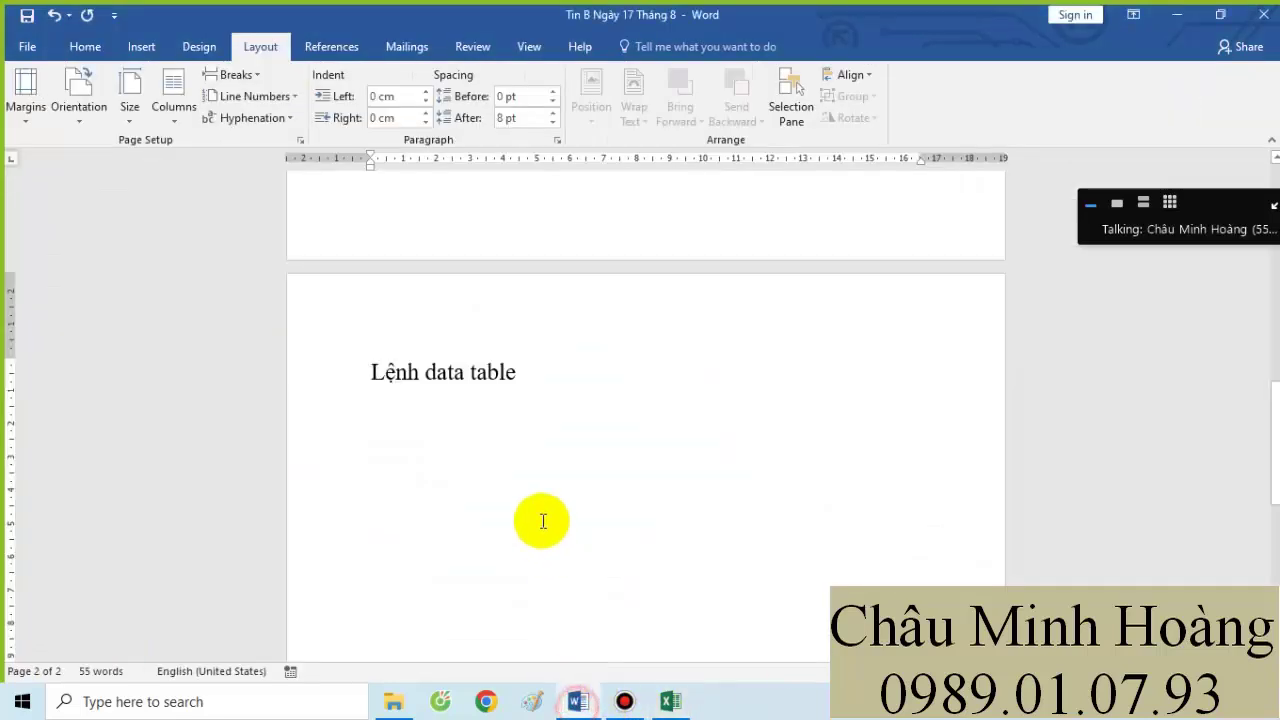
click(637, 406)
text(Đe)
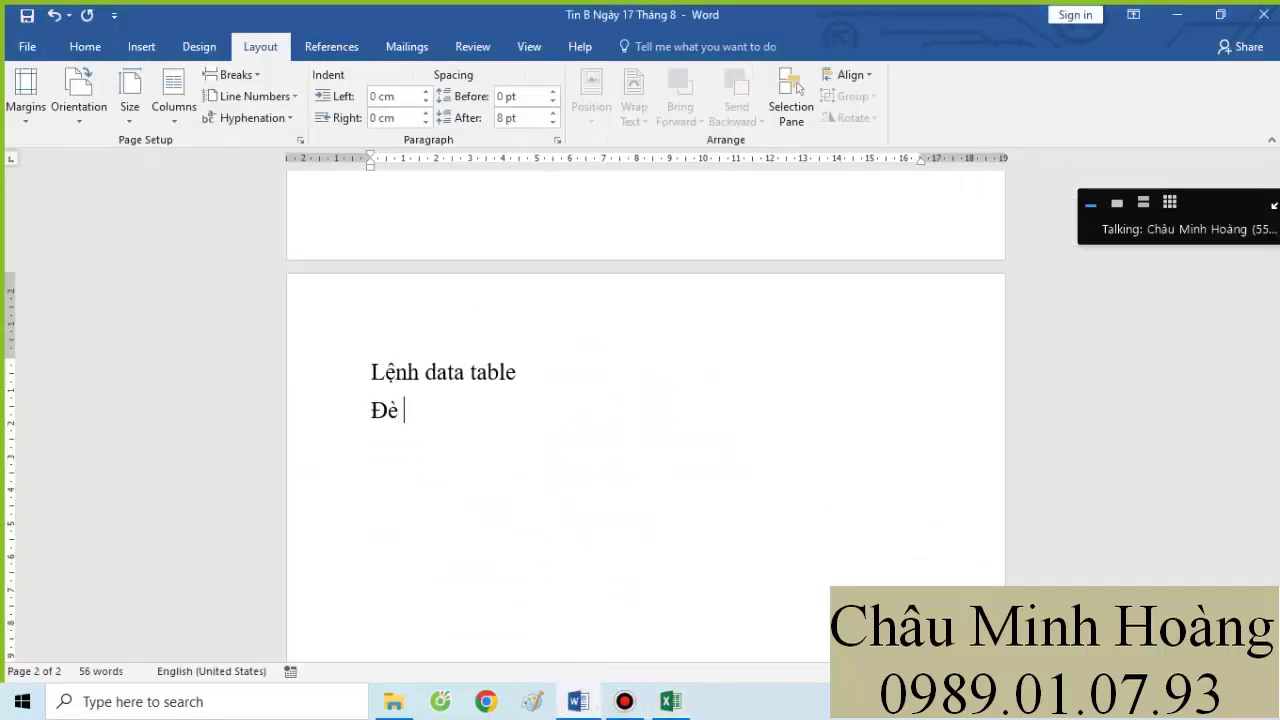
text( 1 )
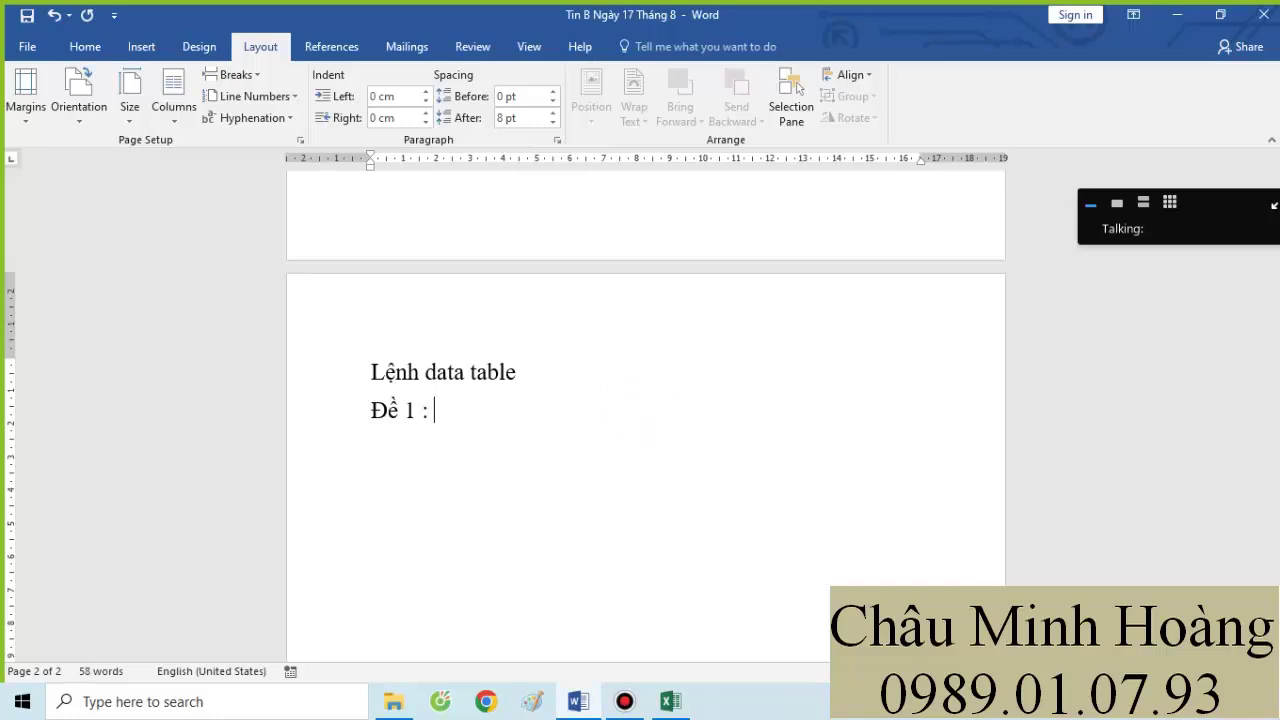
text(:)
key(ctrl+v)
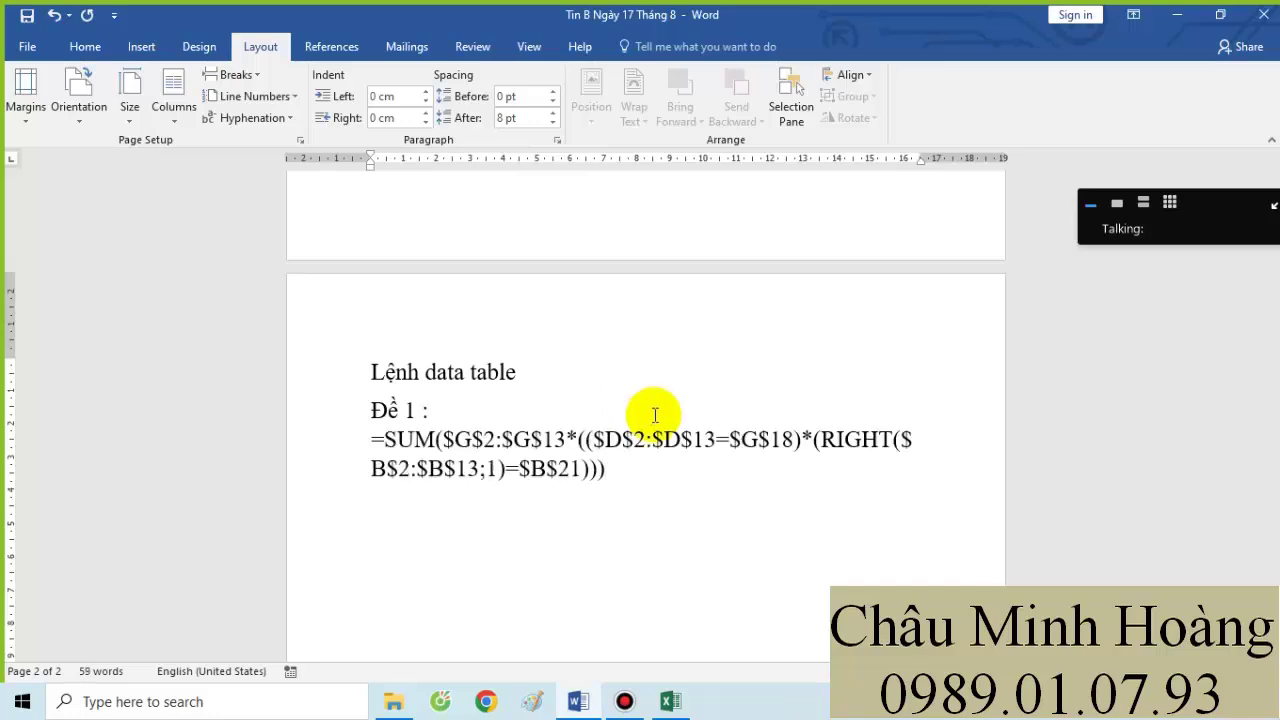
- Back in Excel, create a data table over B18:F20 with row input cell $G$18 and column input cell B21
click(668, 699)
click(252, 468)
drag(501, 490, 663, 508)
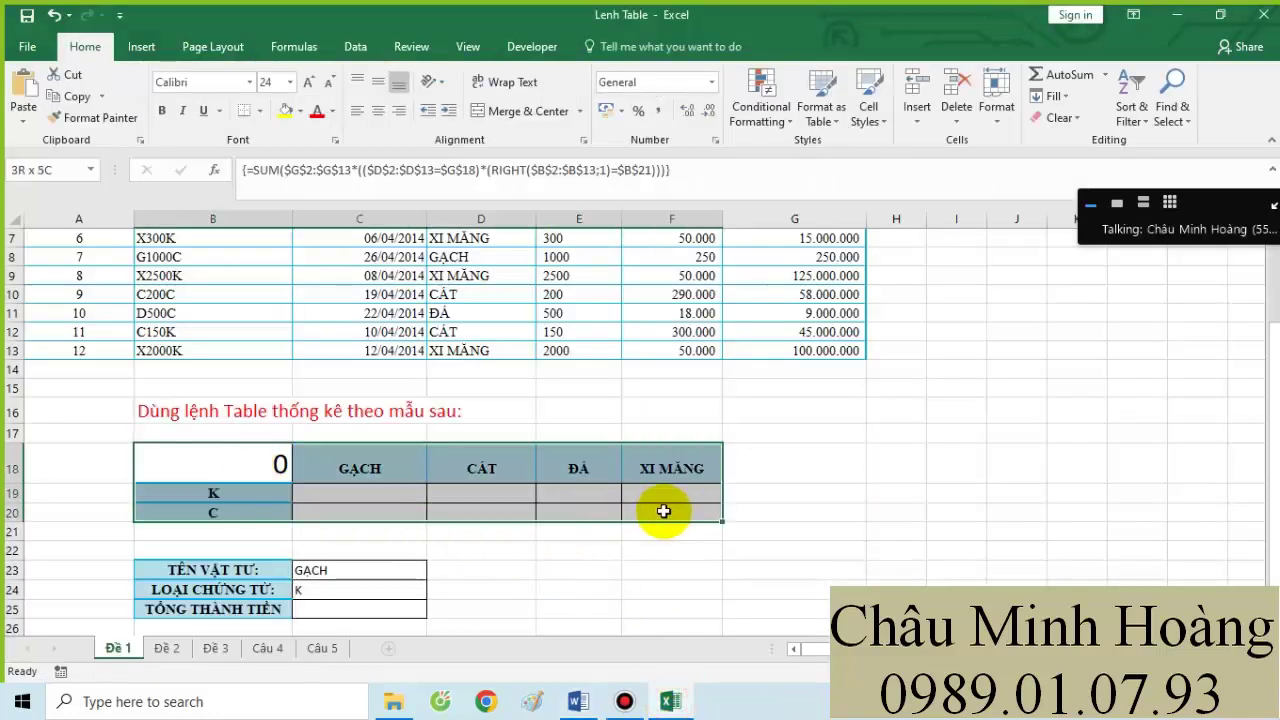
click(355, 46)
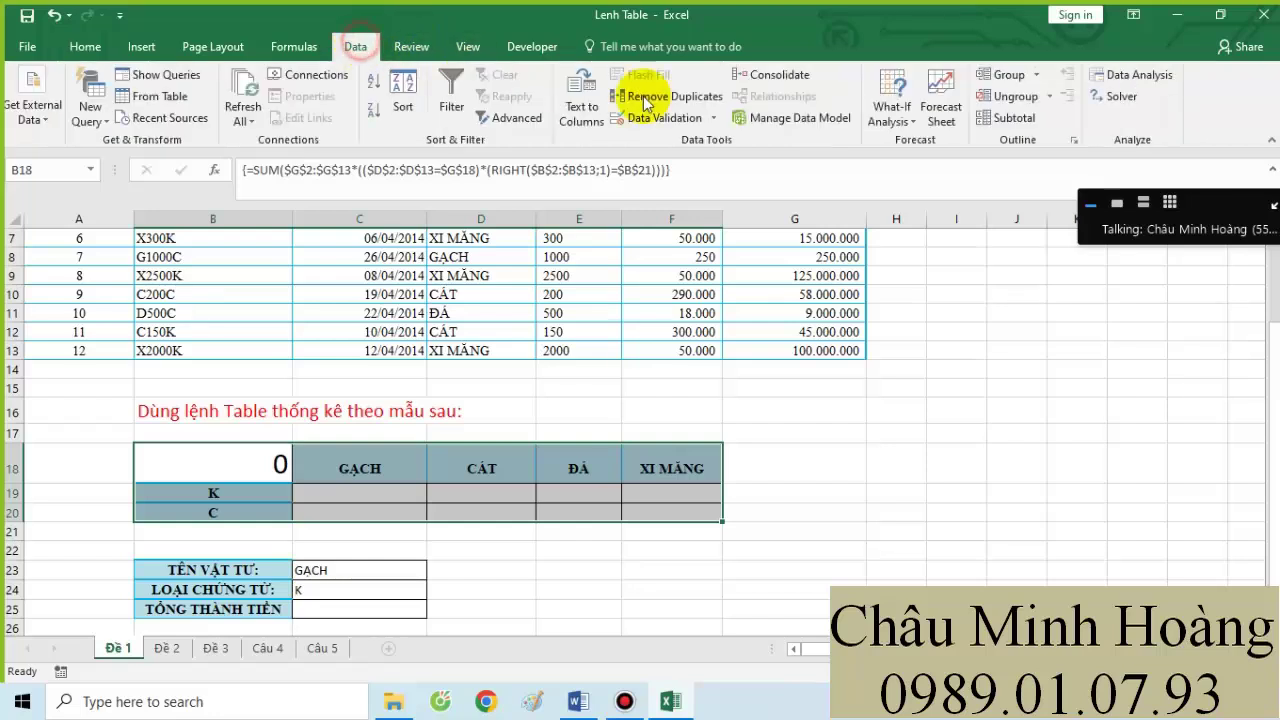
click(891, 110)
click(903, 188)
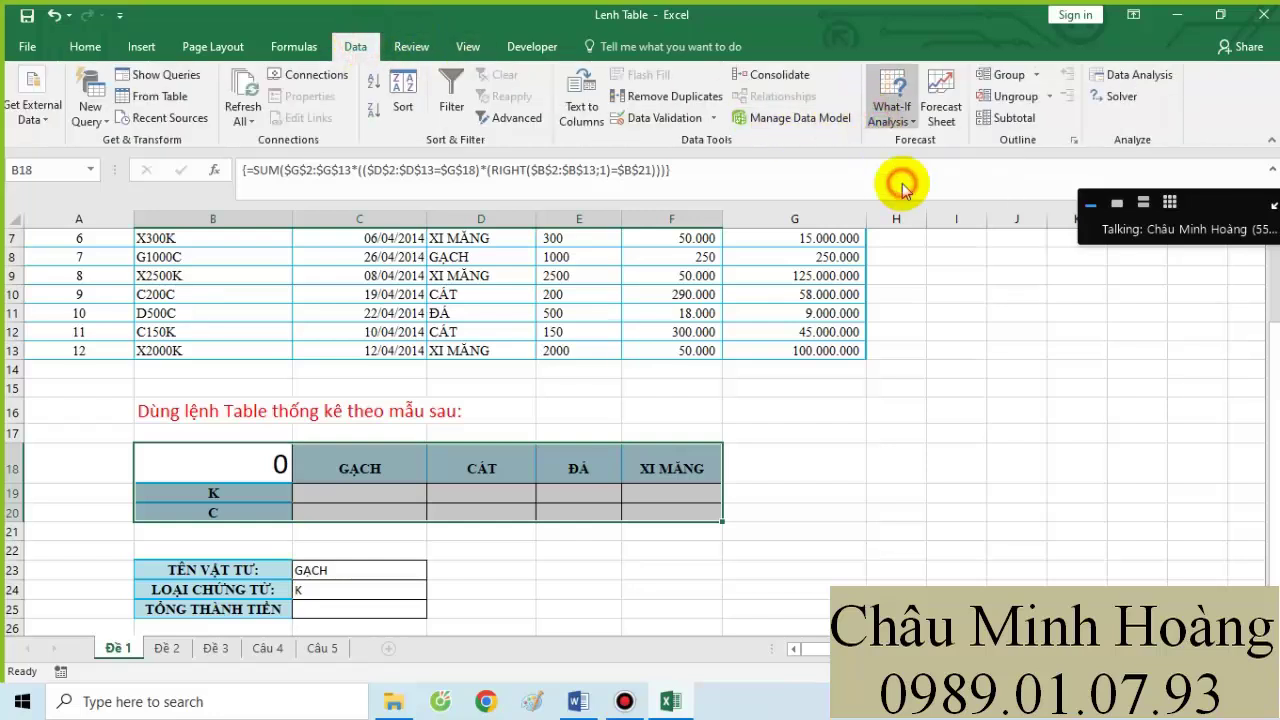
click(778, 459)
click(470, 336)
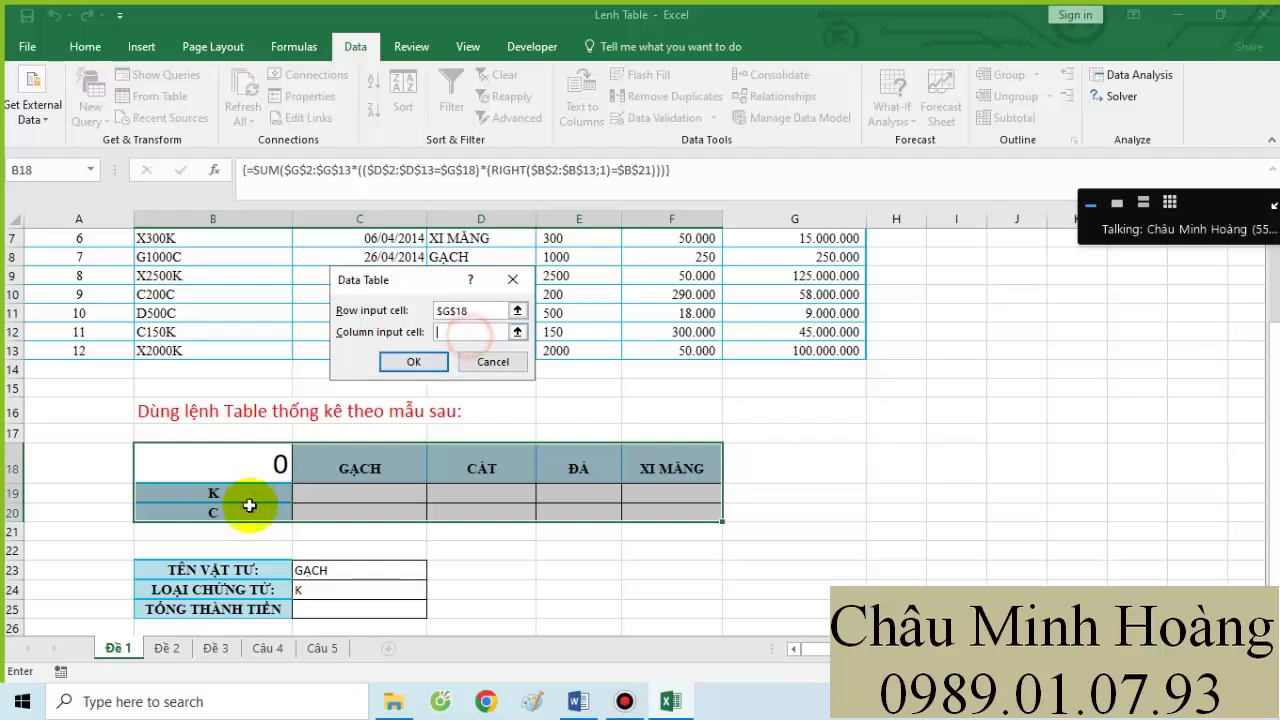
click(246, 531)
click(410, 361)
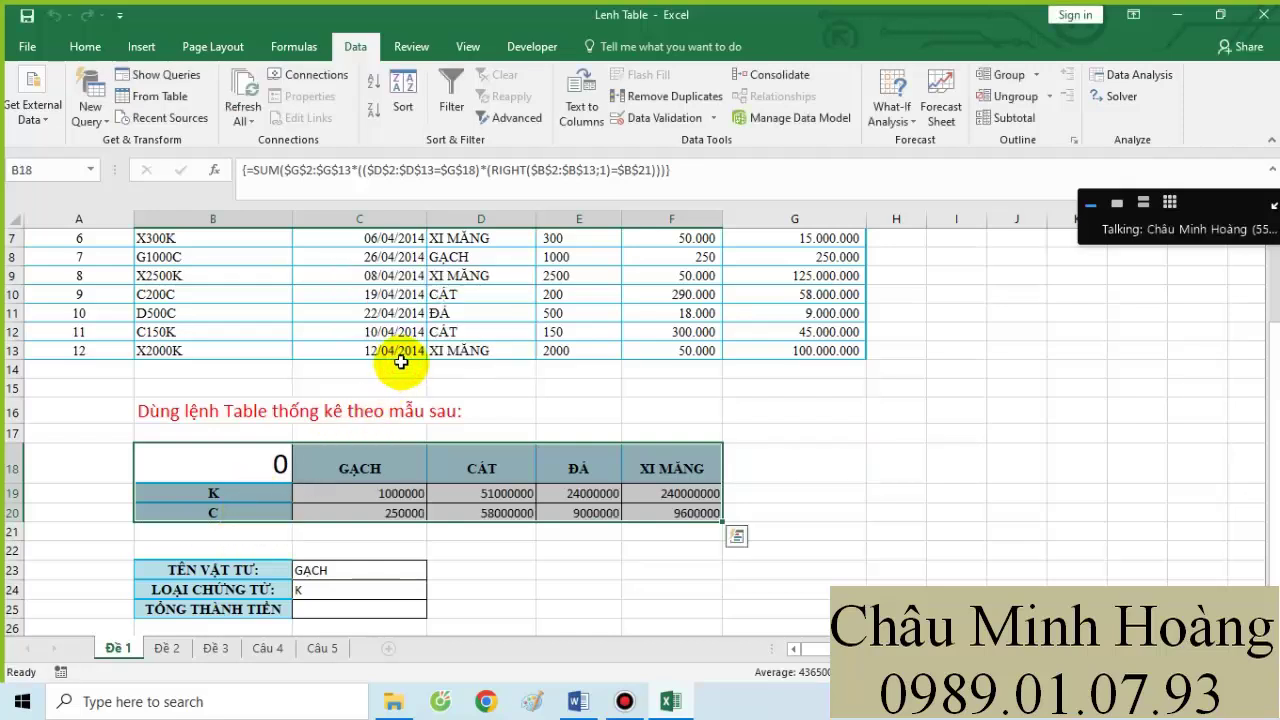
- On the Đề 2 sheet, unmerge the Tỉnh header cell H7:H8 and set the font size of H8 to 26
click(167, 648)
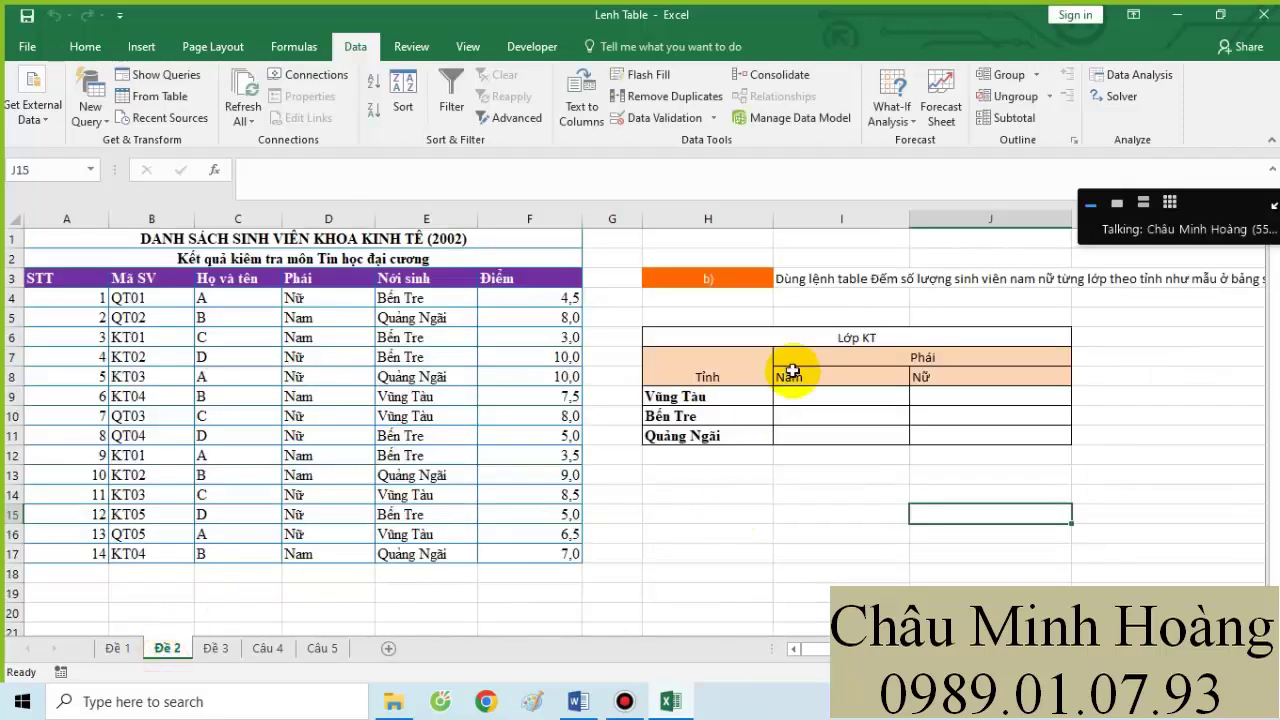
mouse_move(765, 372)
mouse_down()
mouse_move(751, 366)
mouse_move(1057, 366)
mouse_move(745, 375)
mouse_up()
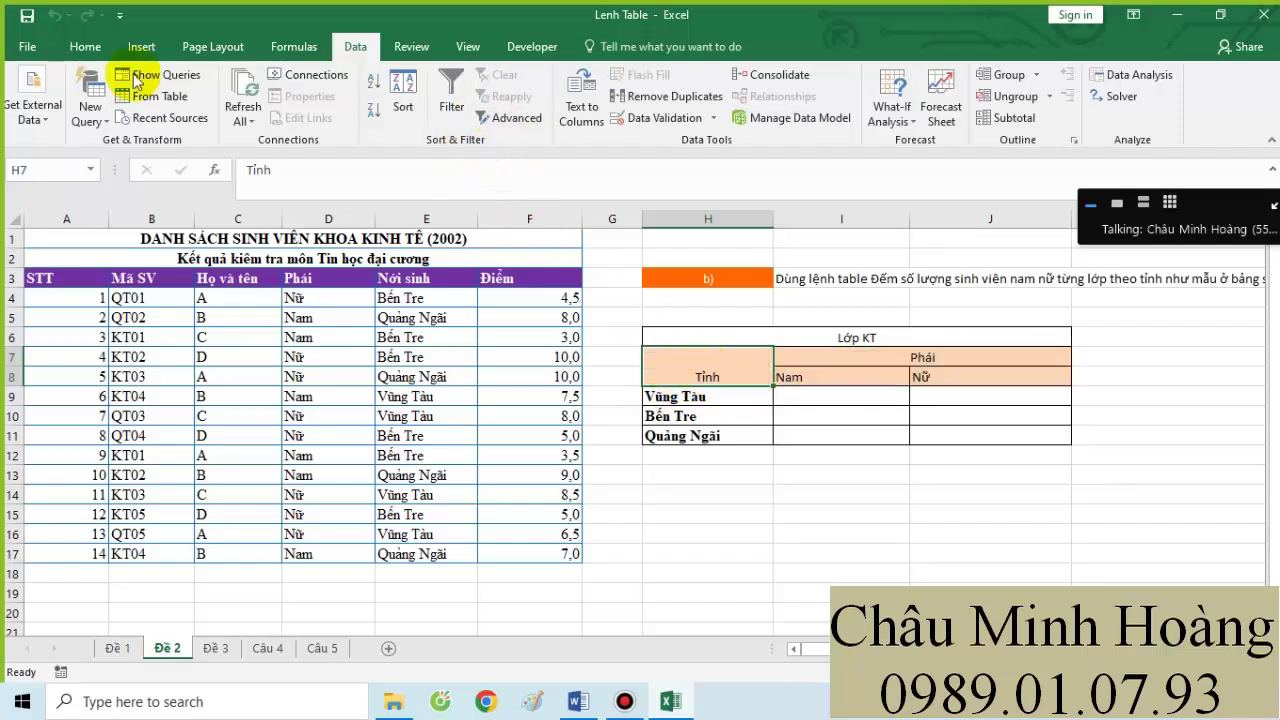
click(83, 47)
click(497, 118)
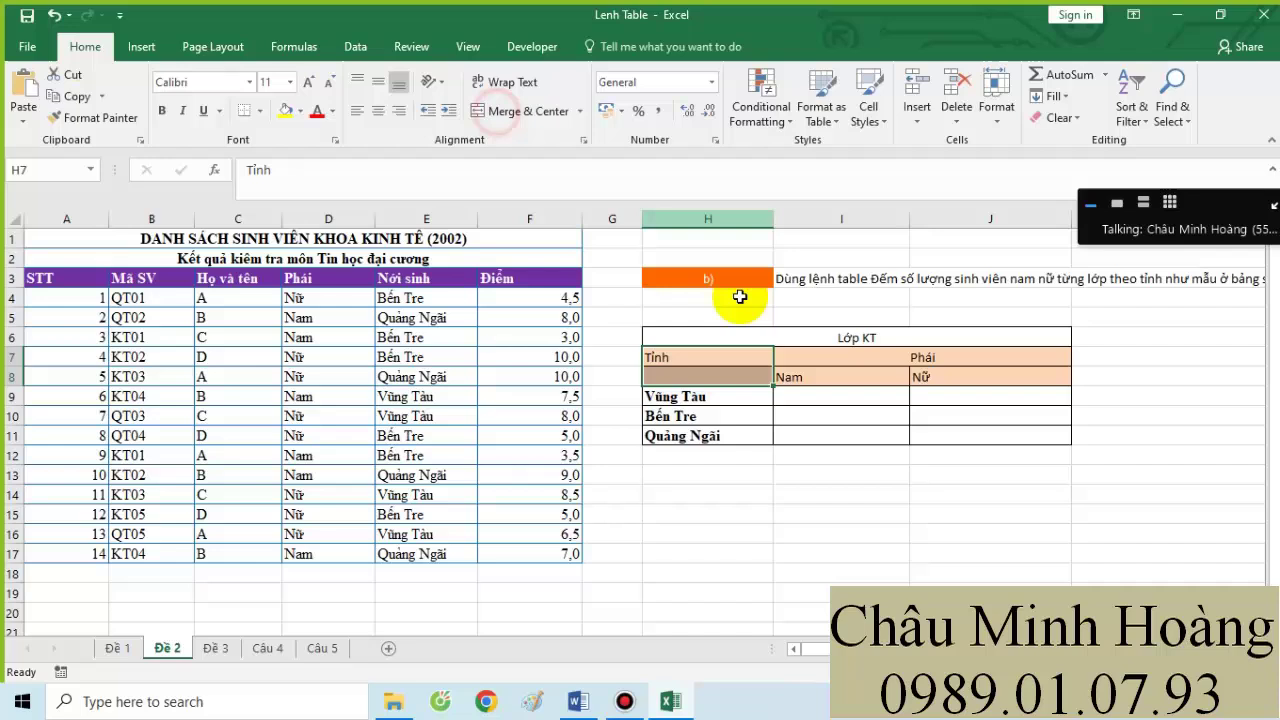
click(714, 374)
click(289, 83)
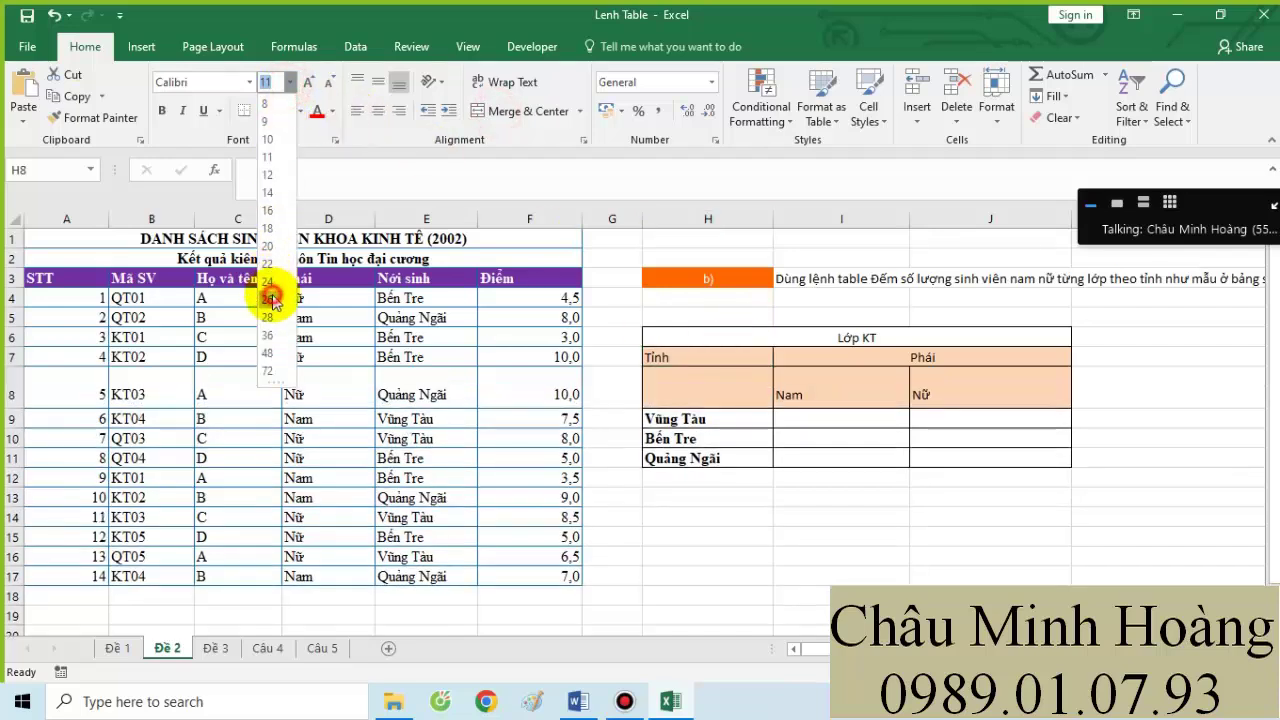
click(267, 290)
- Start a SUM(1*( formula in H8 with the condition ($E$4:$E$17=$H$12) and open a second multiplied condition
text(=sum(1*(()
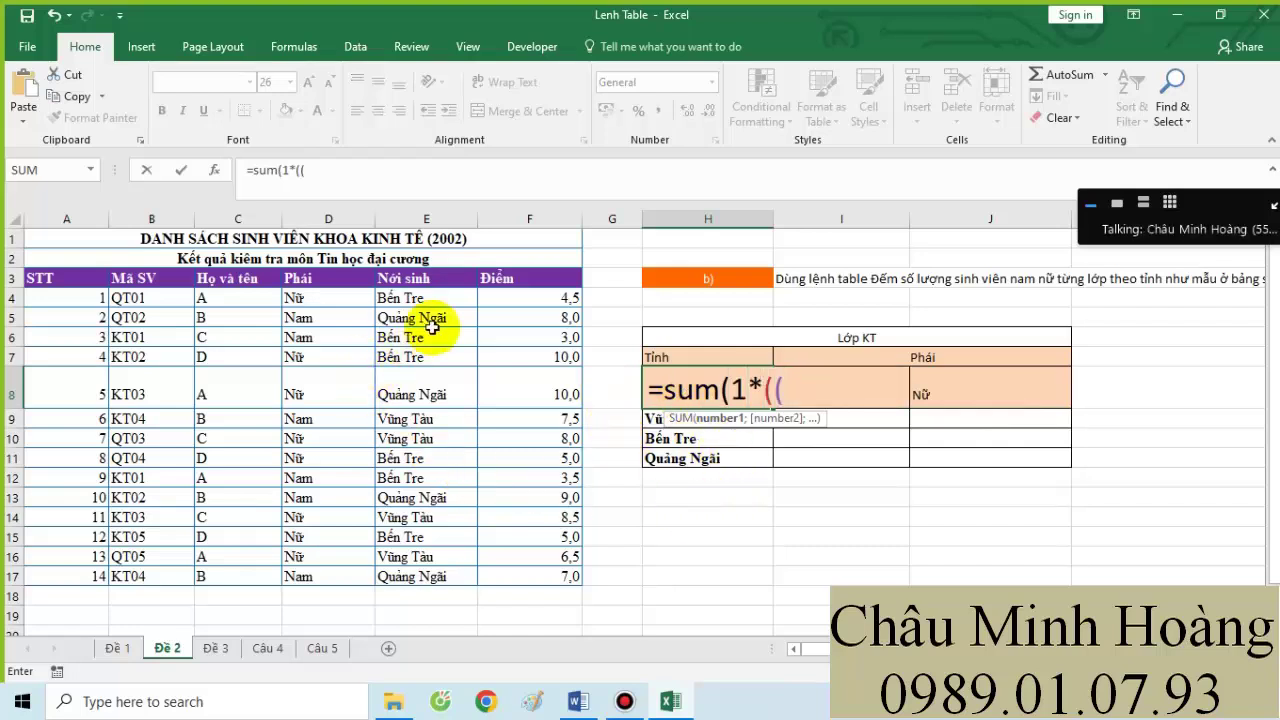
drag(447, 298, 421, 521)
drag(417, 574, 415, 577)
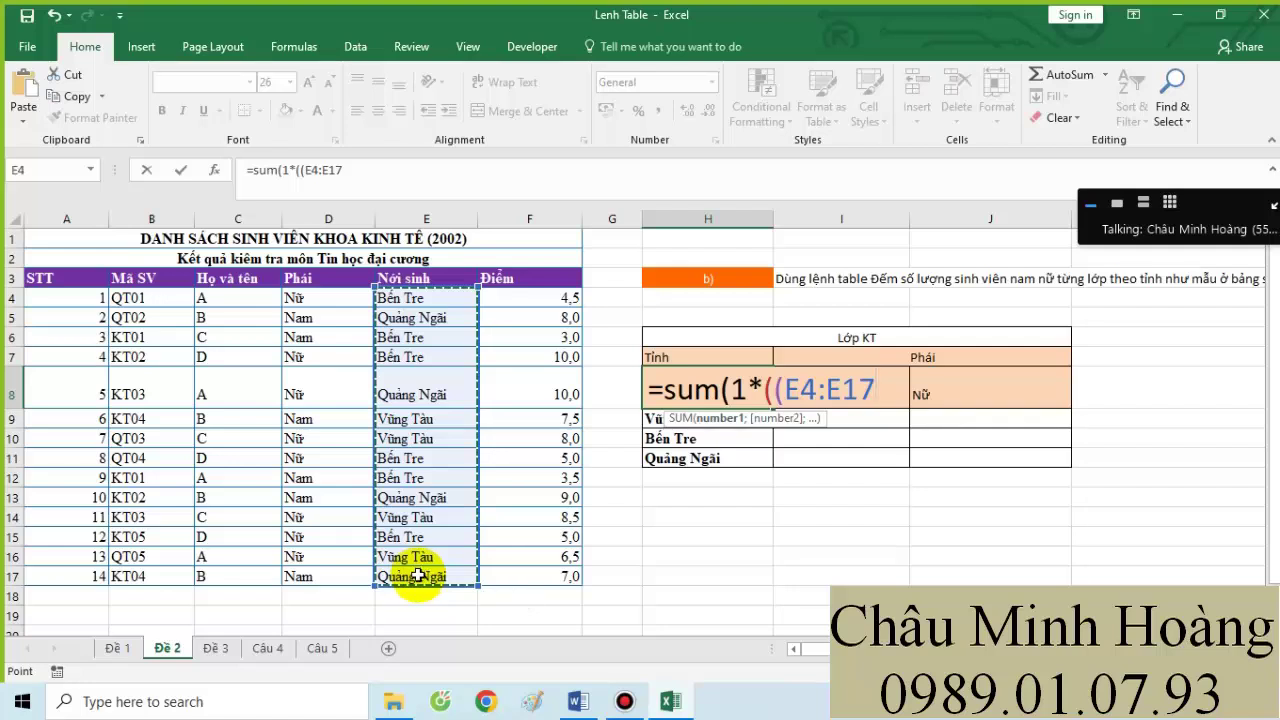
key(F4)
text(=)
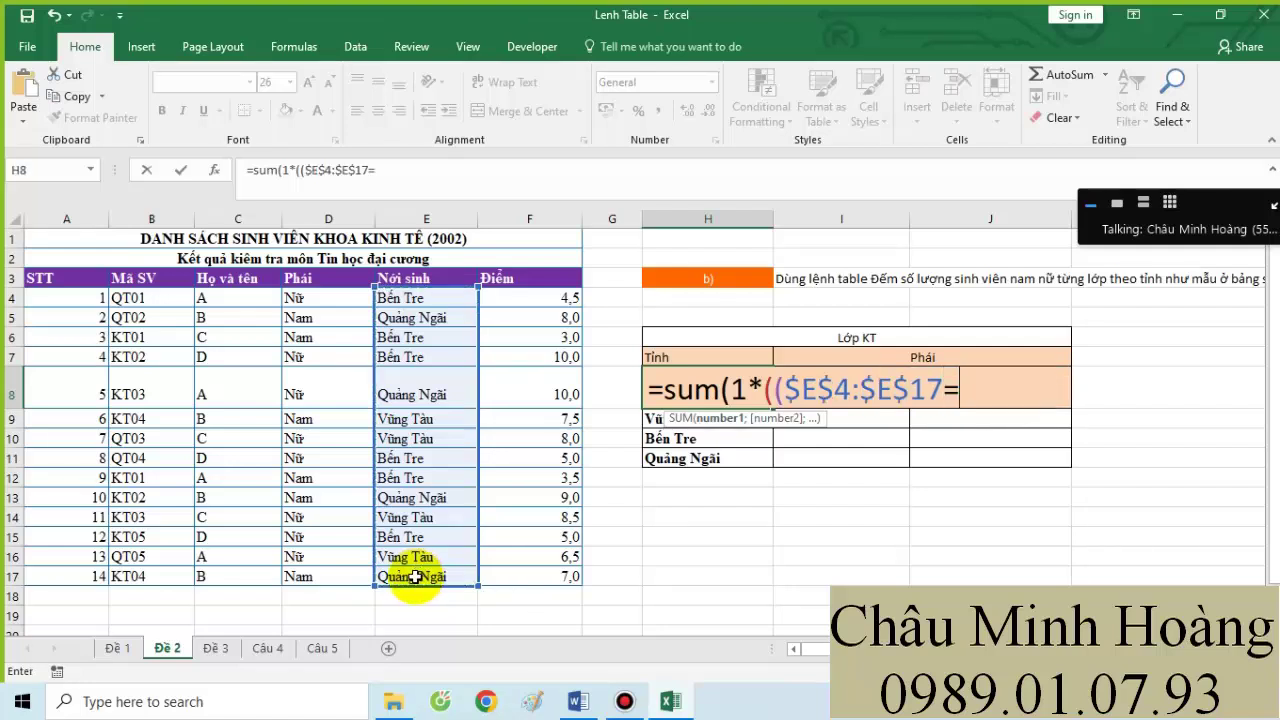
click(685, 476)
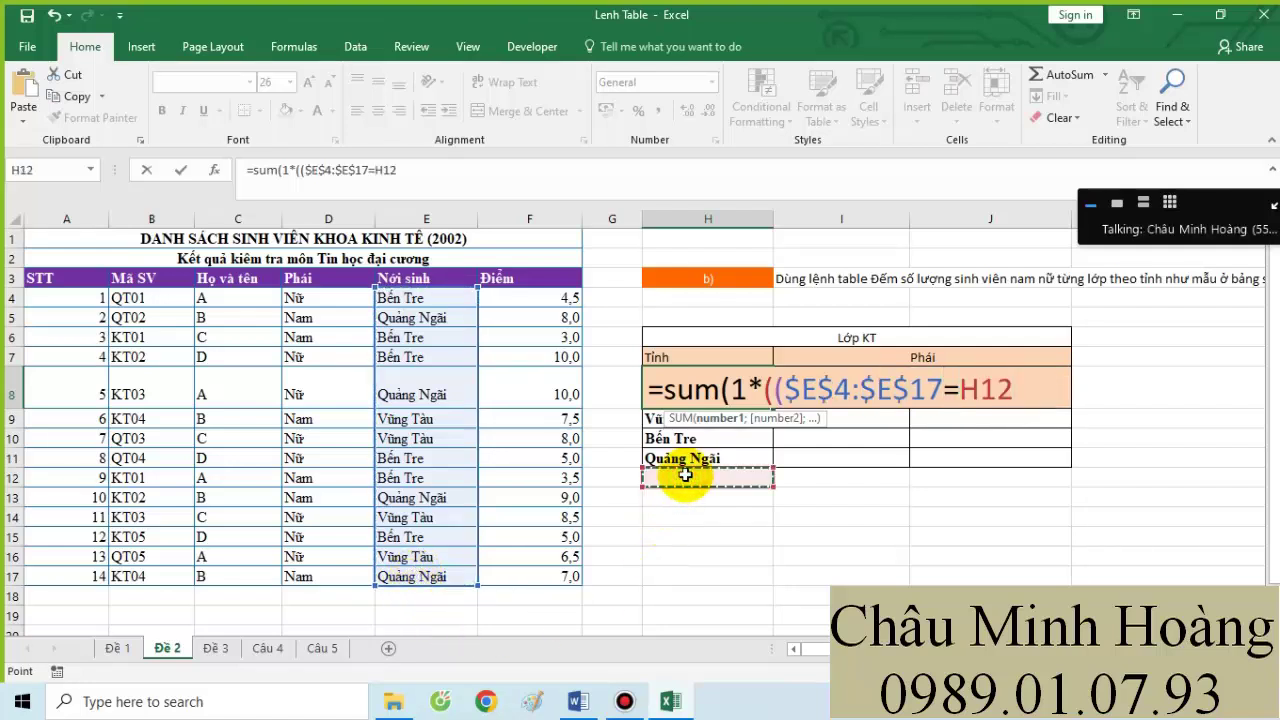
key(F4)
text()*)
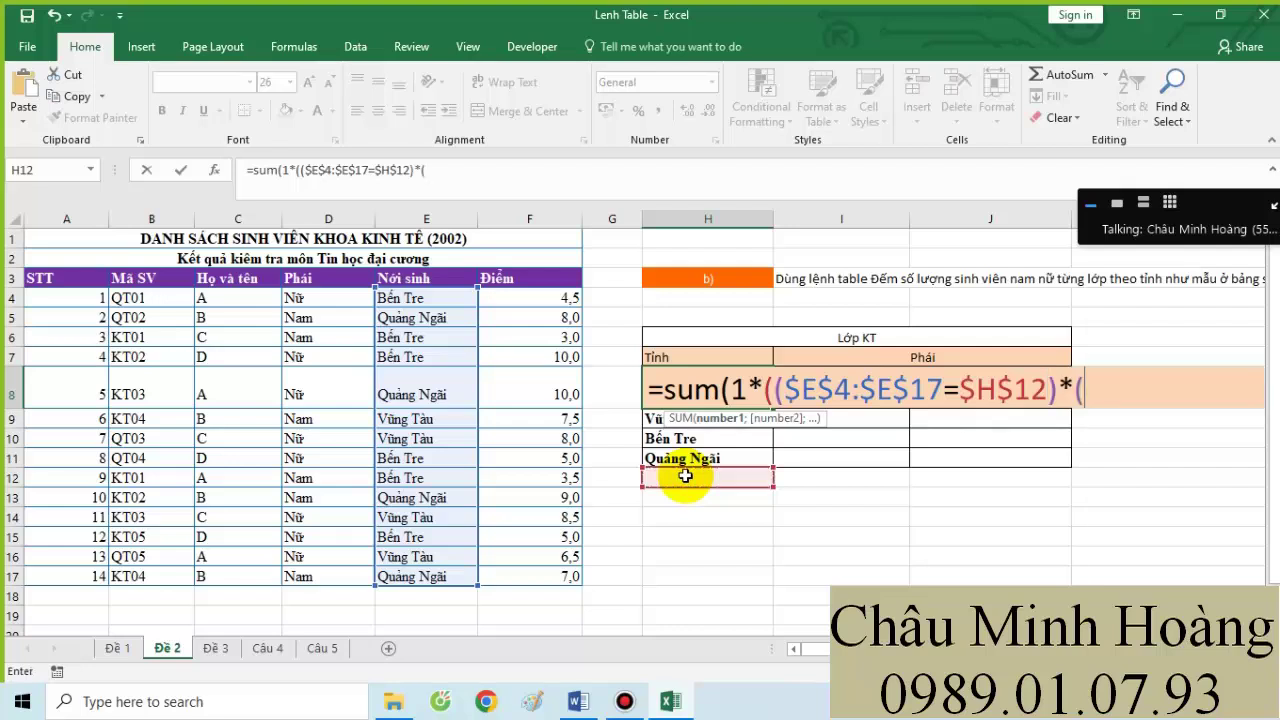
text(()
scroll(855, 362, down, 1)
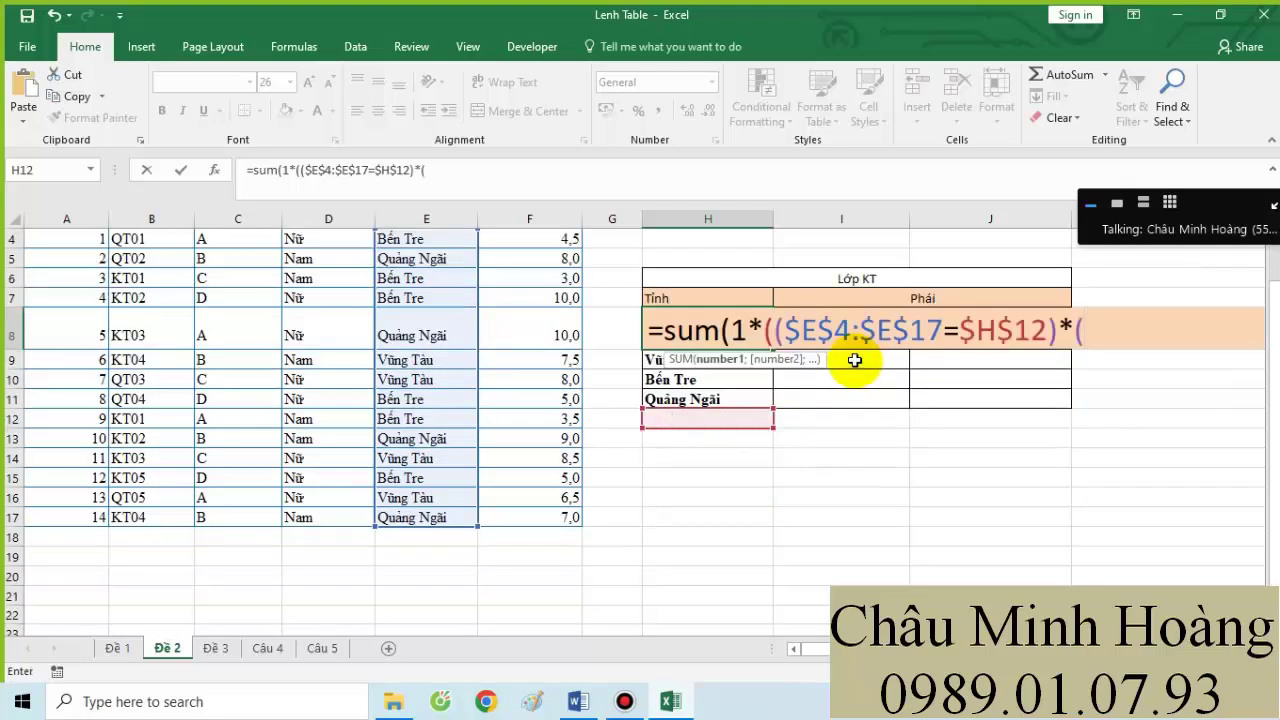
scroll(870, 400, up, 1)
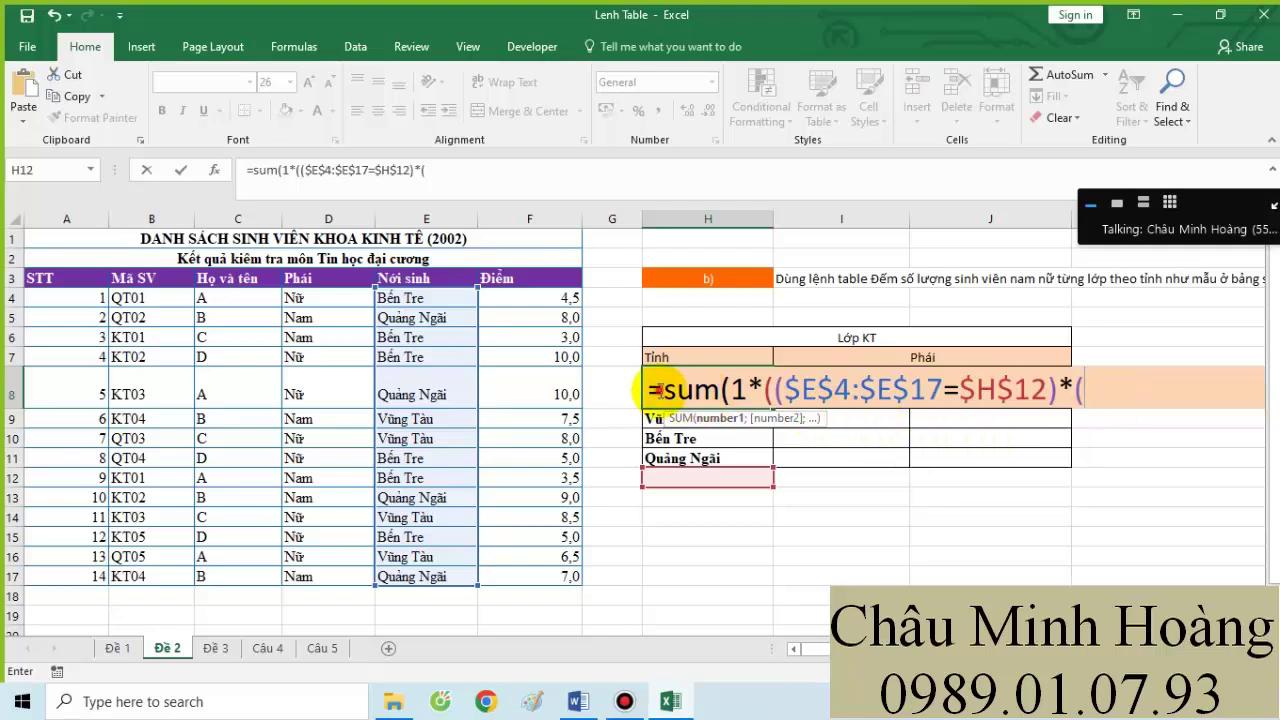
key(Delete)
click(850, 518)
drag(863, 391, 986, 391)
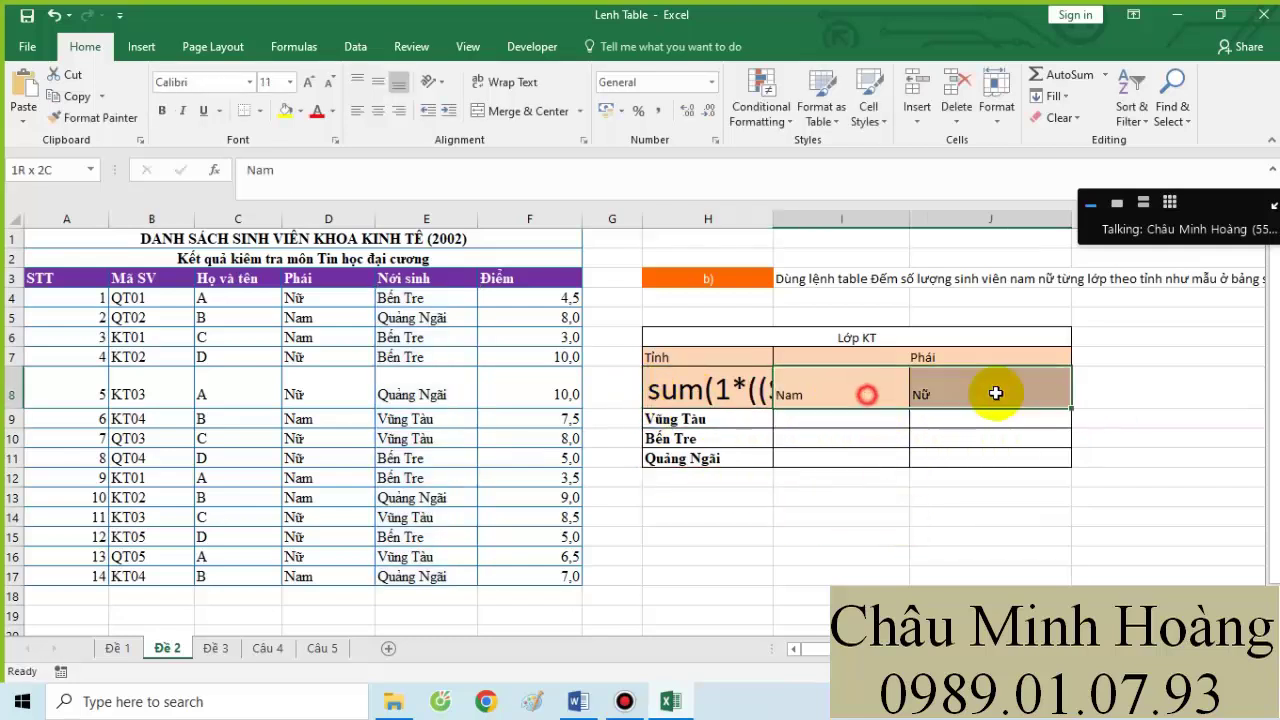
double_click(652, 390)
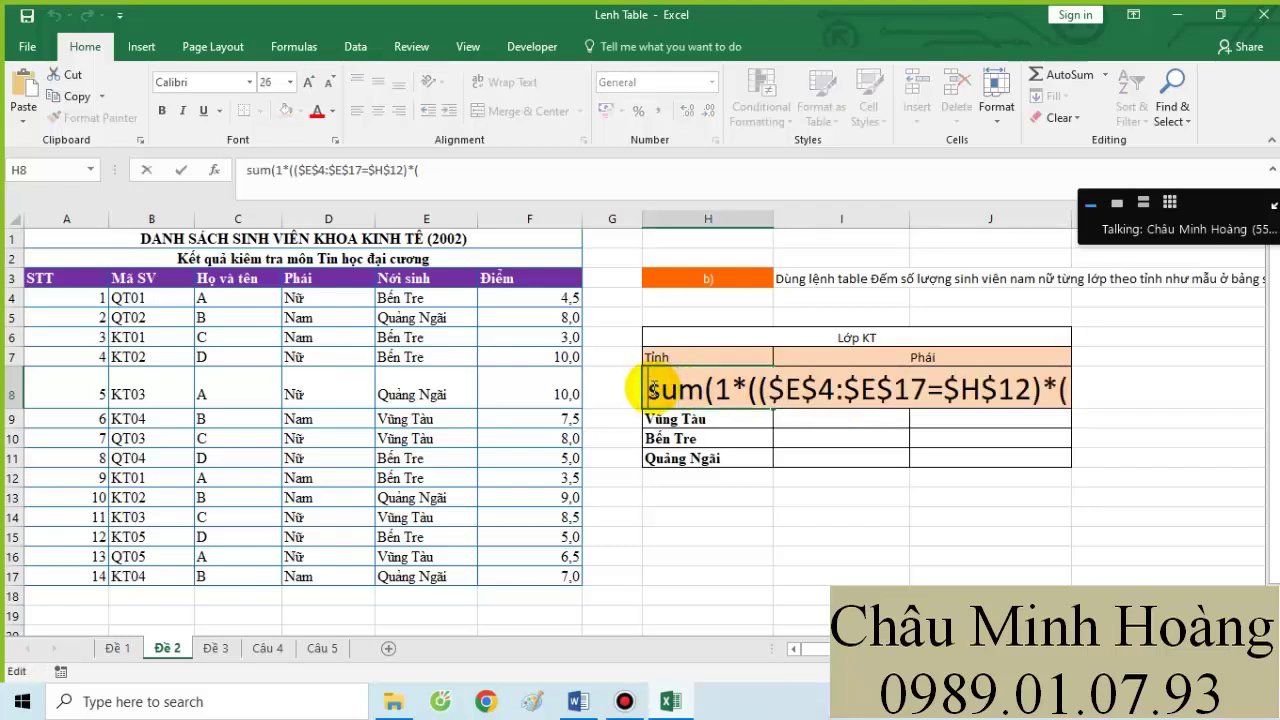
text(=)
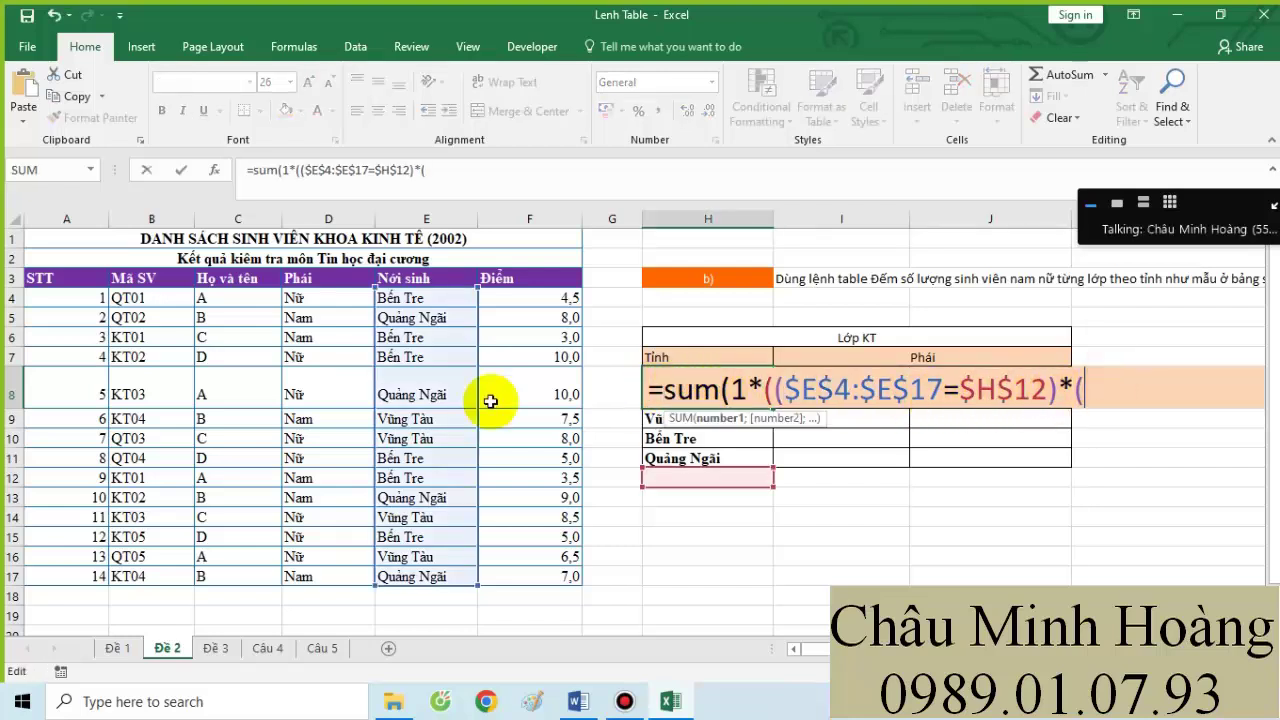
- Fill in the second condition of the H8 formula as ($D$4:$D$17=$K$8)
drag(345, 300, 314, 571)
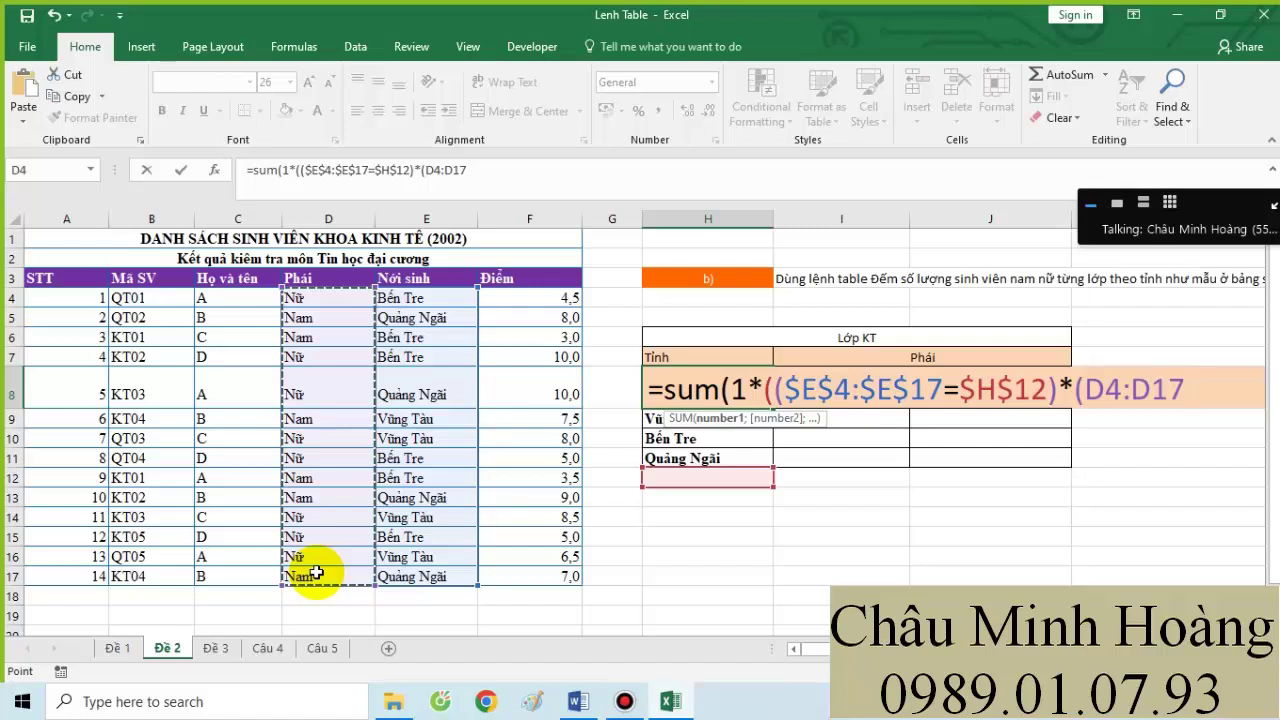
key(F4)
text(=)
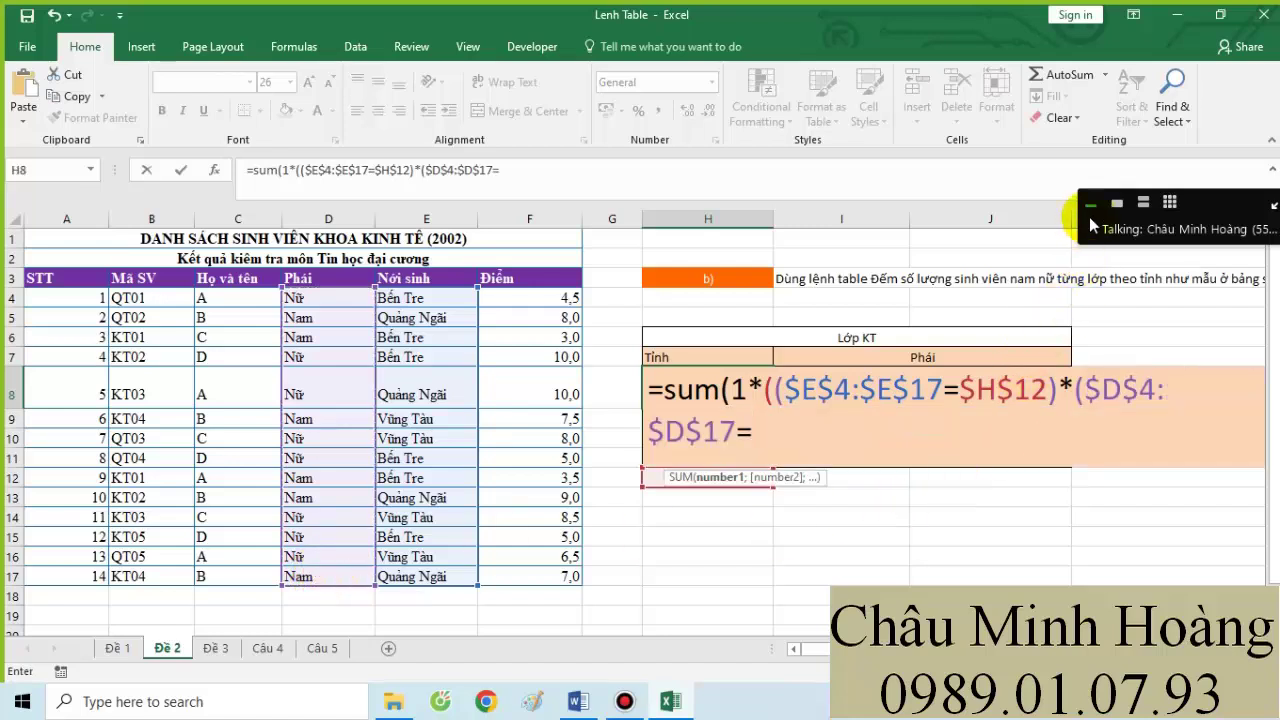
drag(1113, 225, 1110, 114)
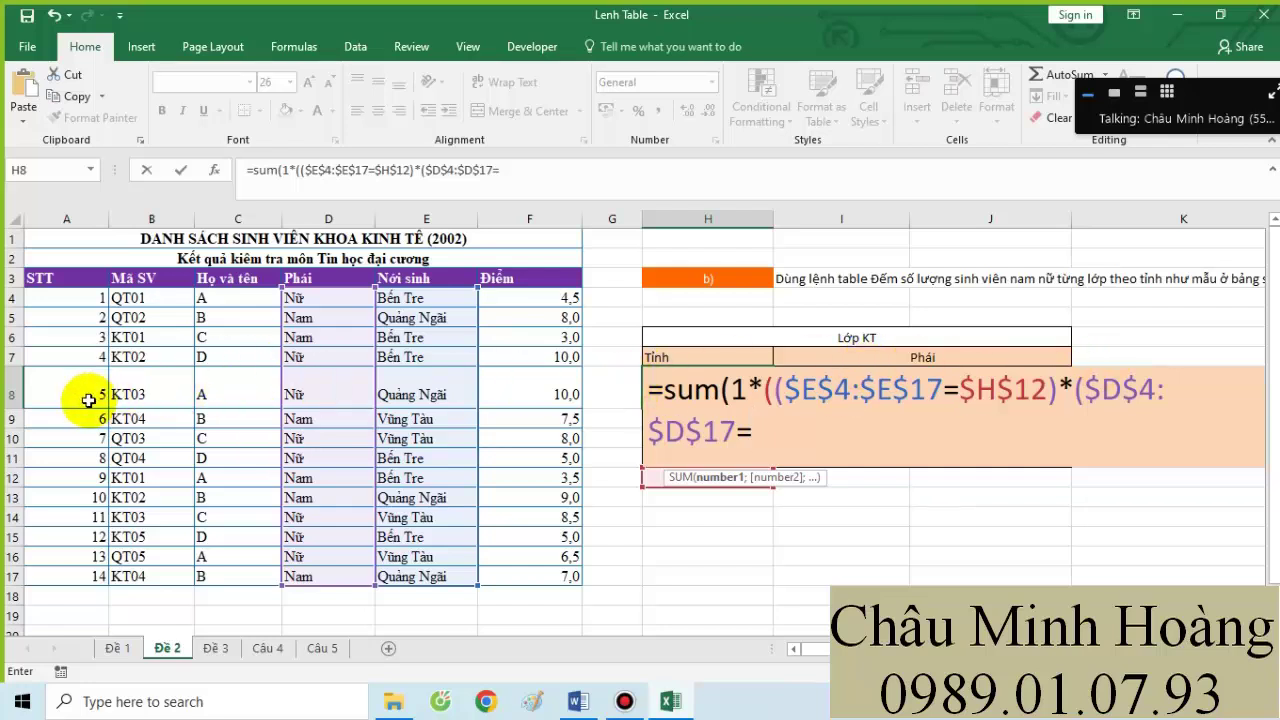
text(K8))
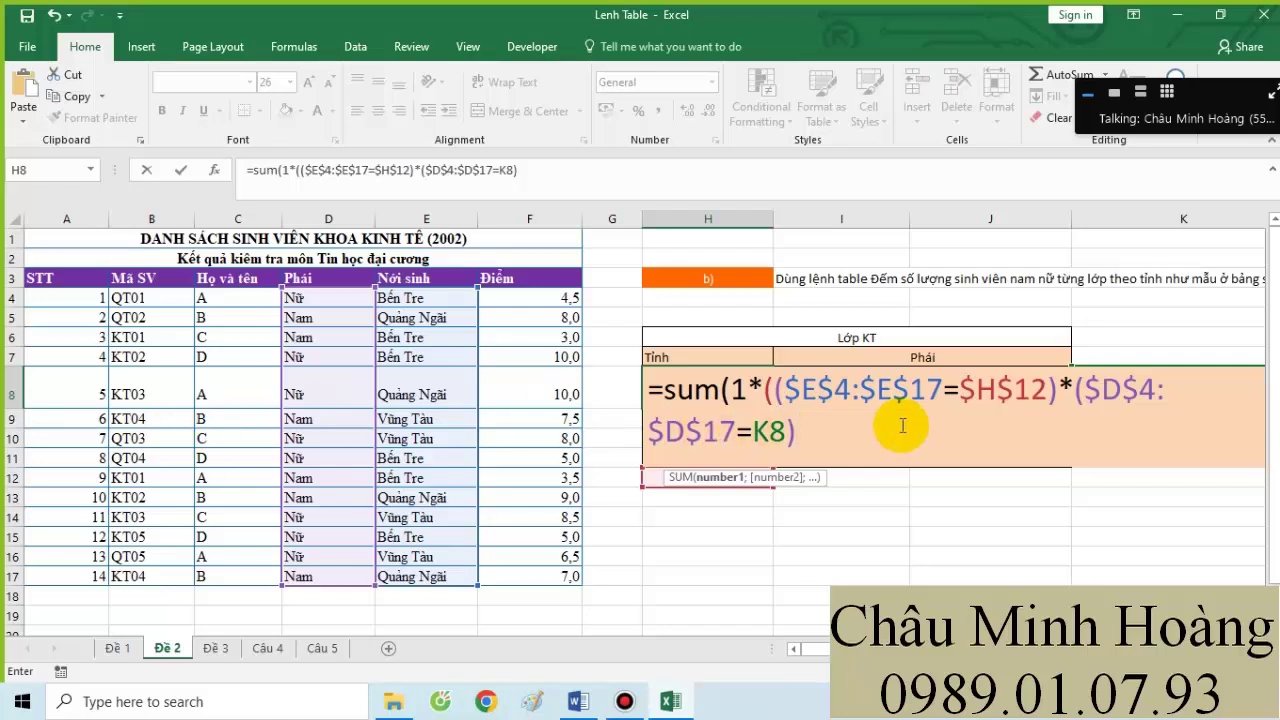
click(806, 426)
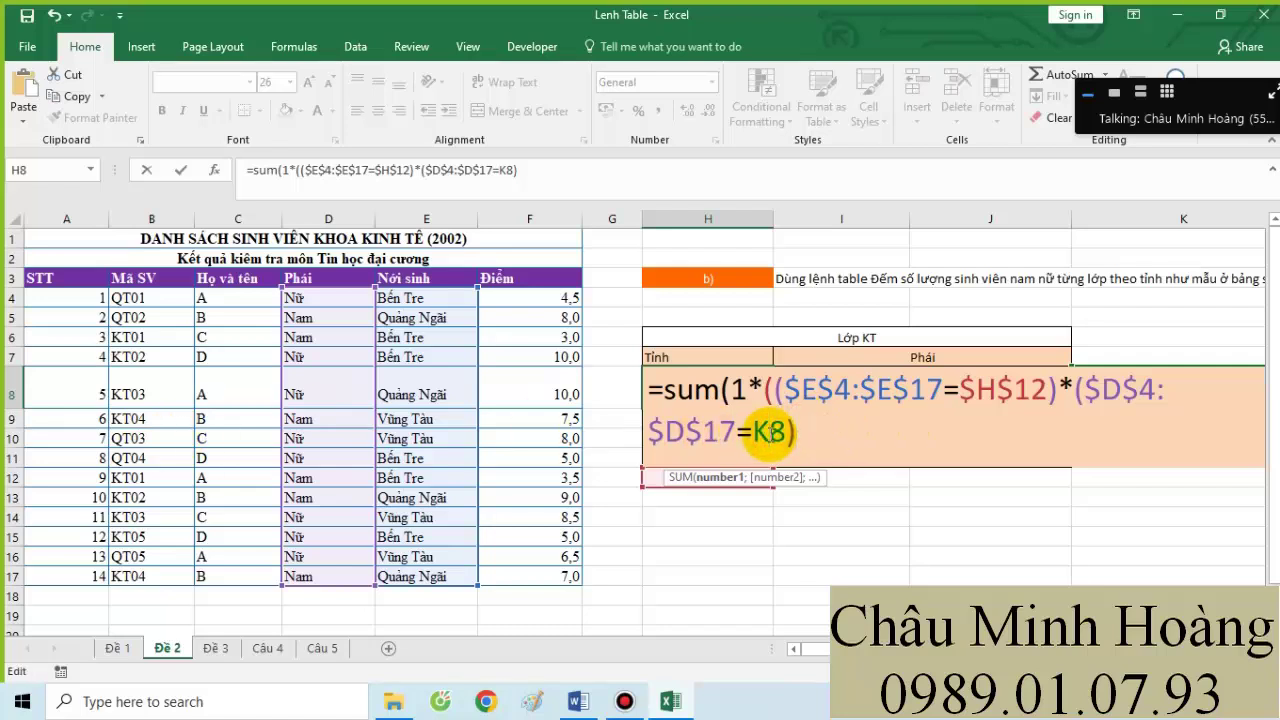
key(F4)
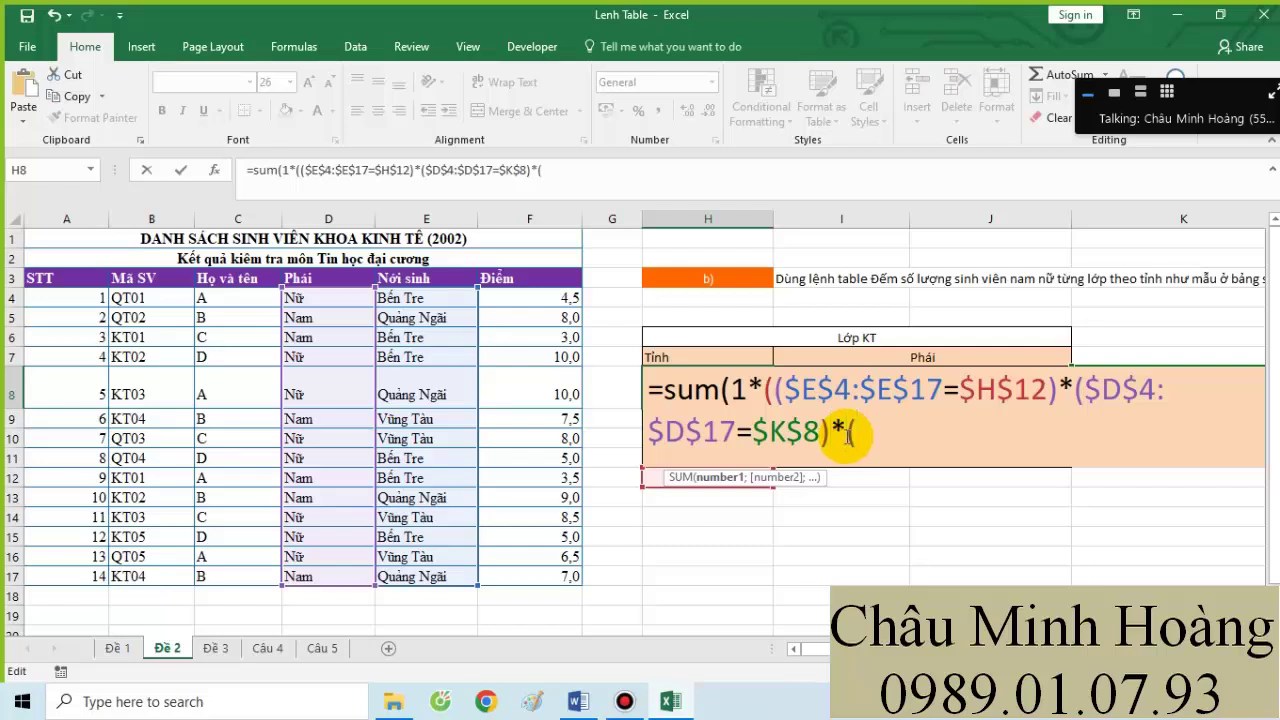
- Complete the formula with the condition ("Lớp "&LEFT($B$4:$B$17;2)="Lớp KT") and enter it as an array formula
text(*("Loớp "&)
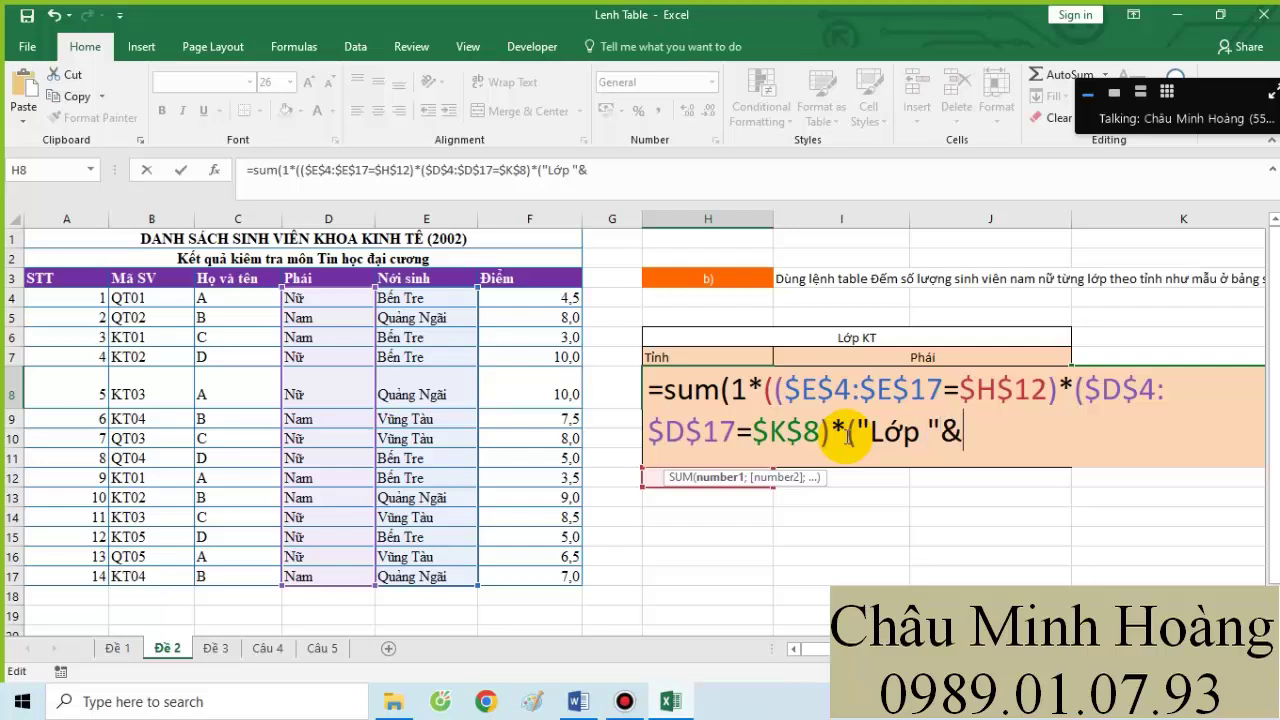
text(le)
key(Tab)
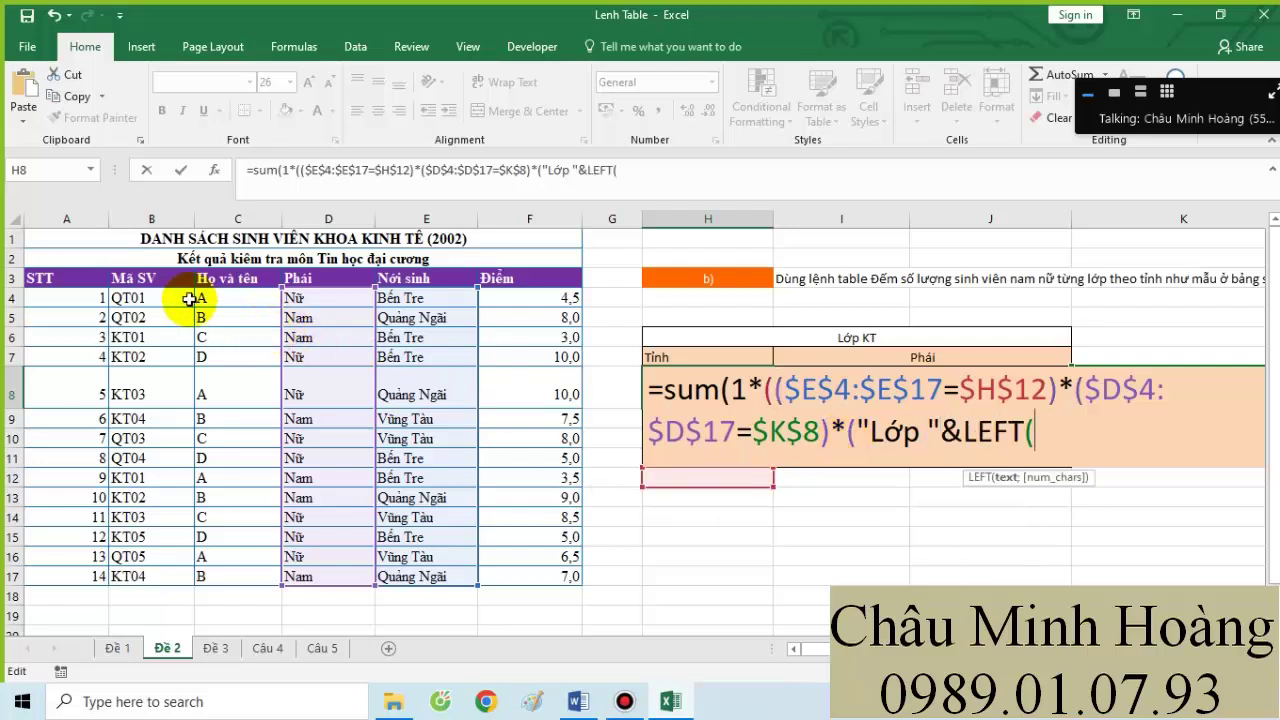
drag(189, 299, 152, 573)
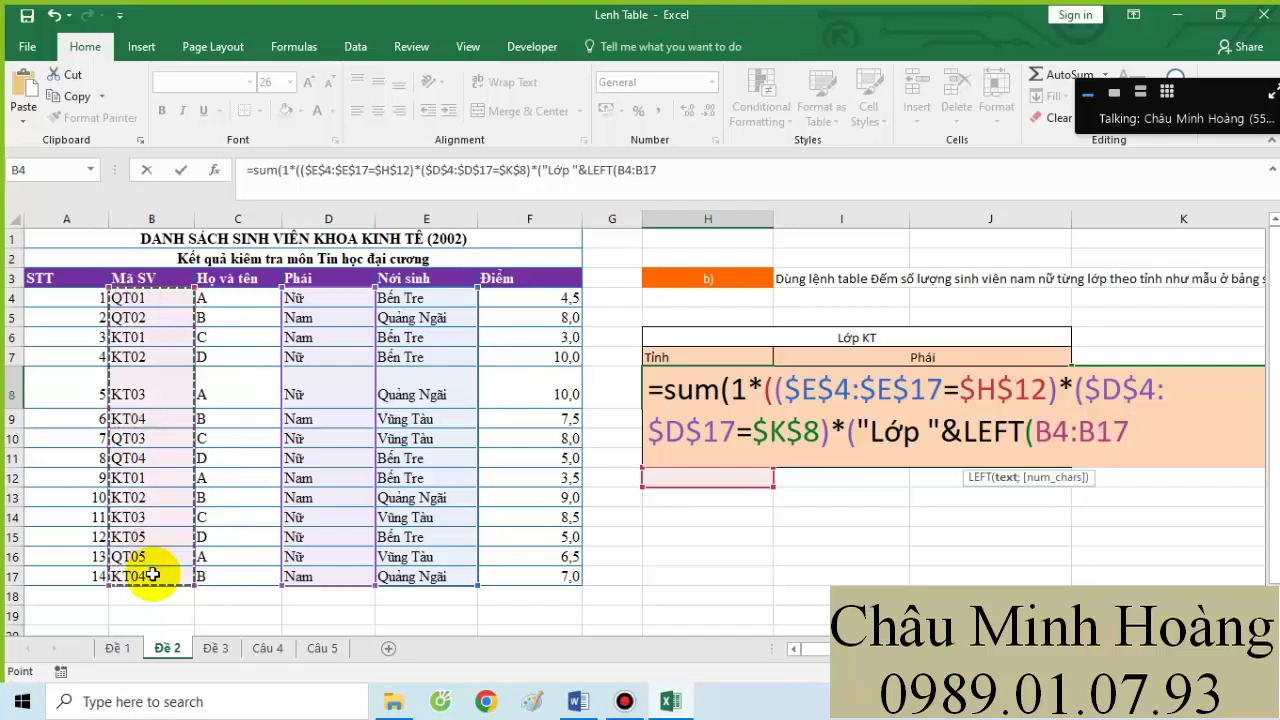
key(F4)
text(;1)
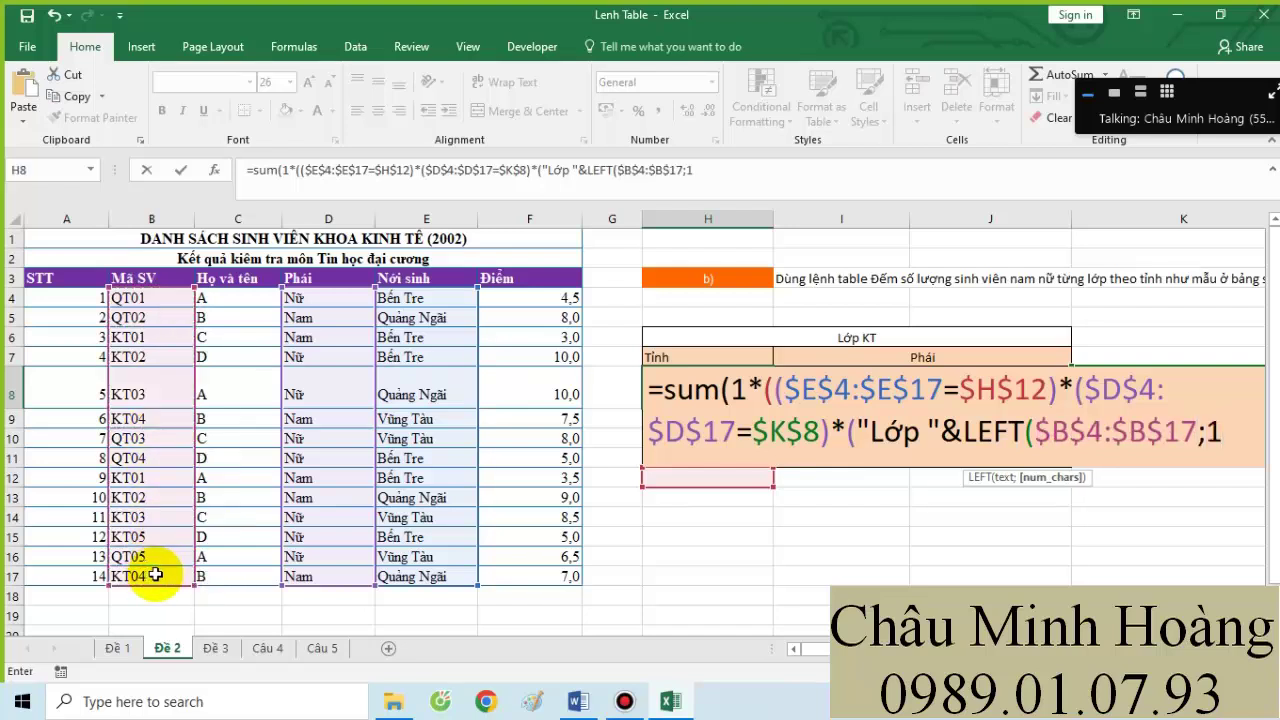
key(BackSpace)
text(2)="Lớp KT)
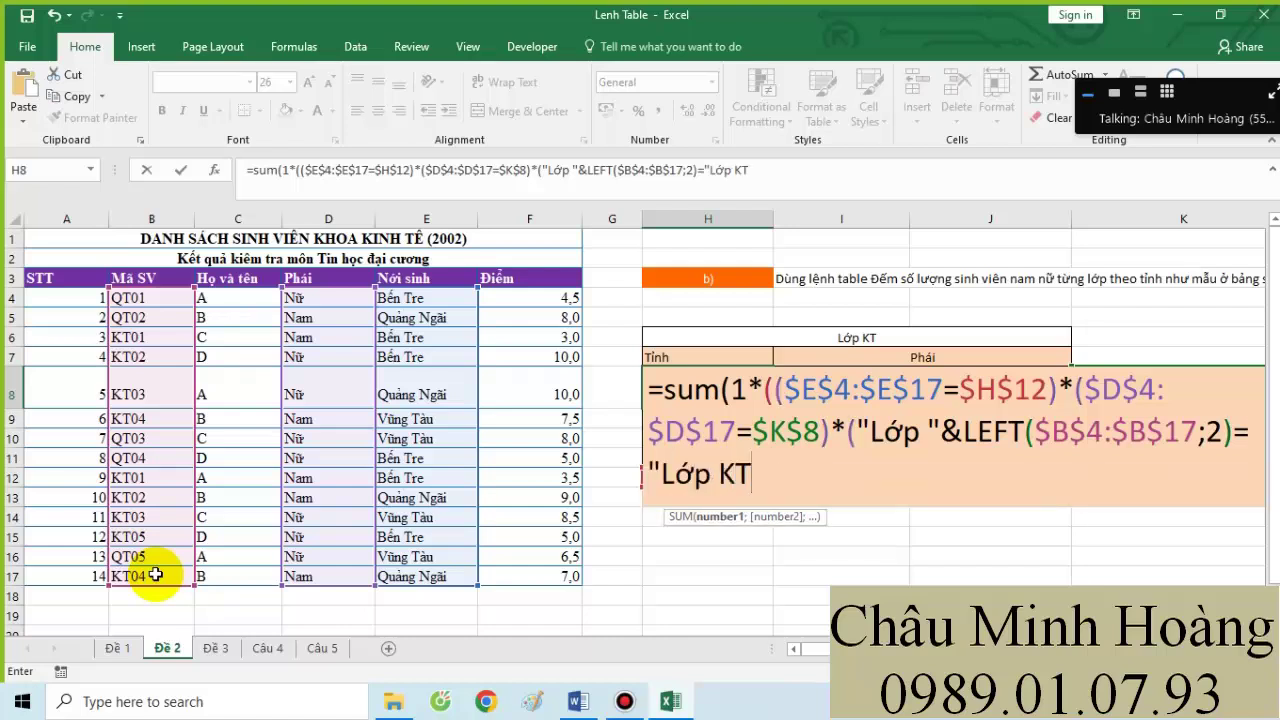
key(Return)
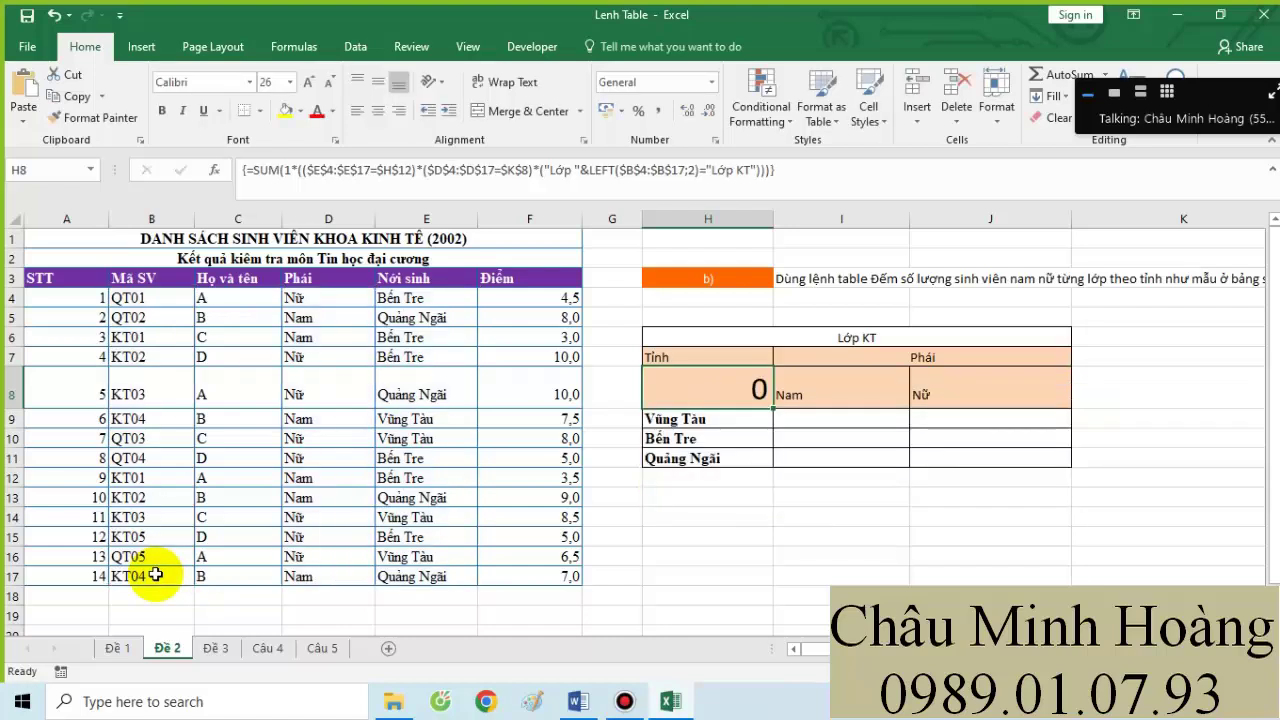
- Copy the H8 formula text and paste it into the Word document below a new "Đề 2 :" heading
click(1127, 398)
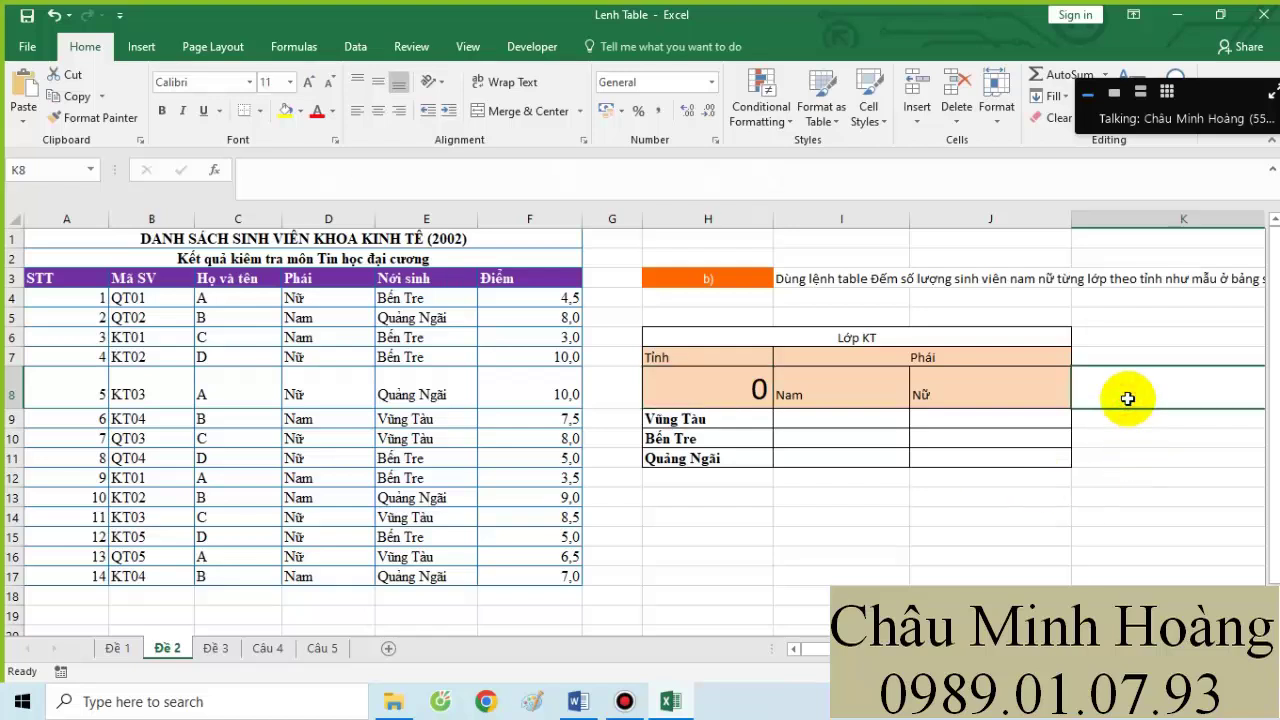
double_click(720, 388)
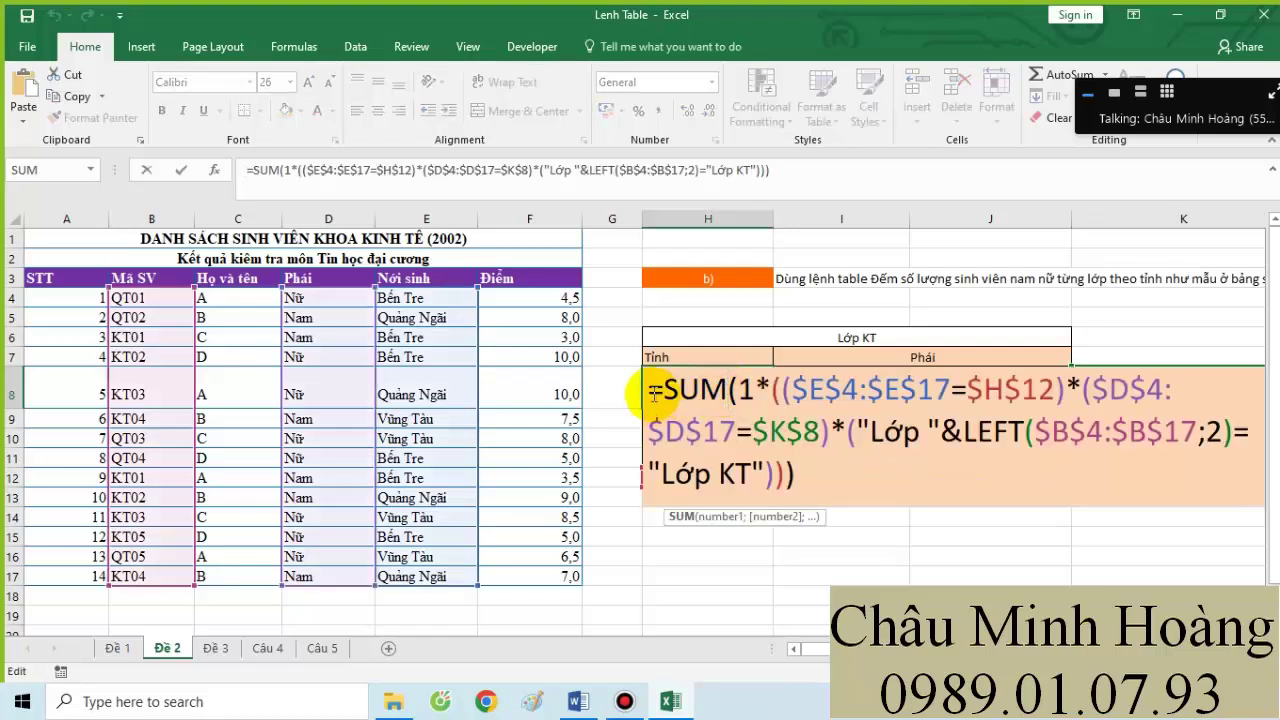
drag(650, 390, 815, 470)
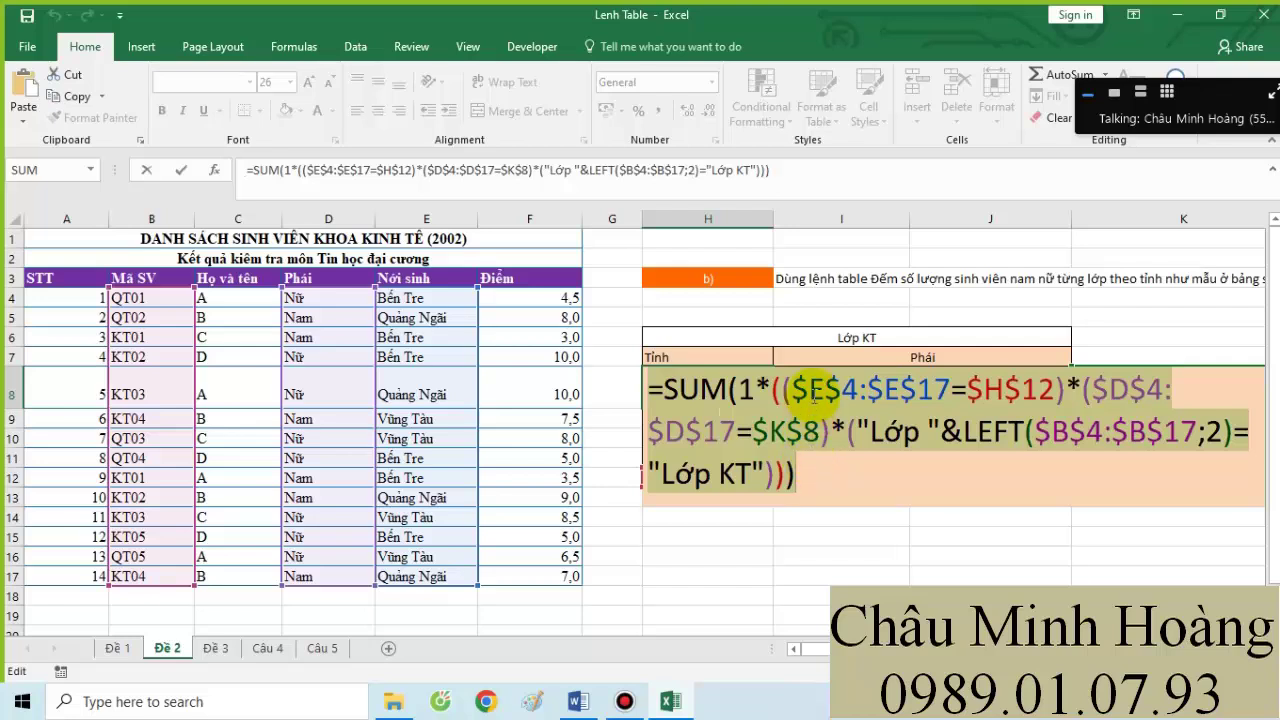
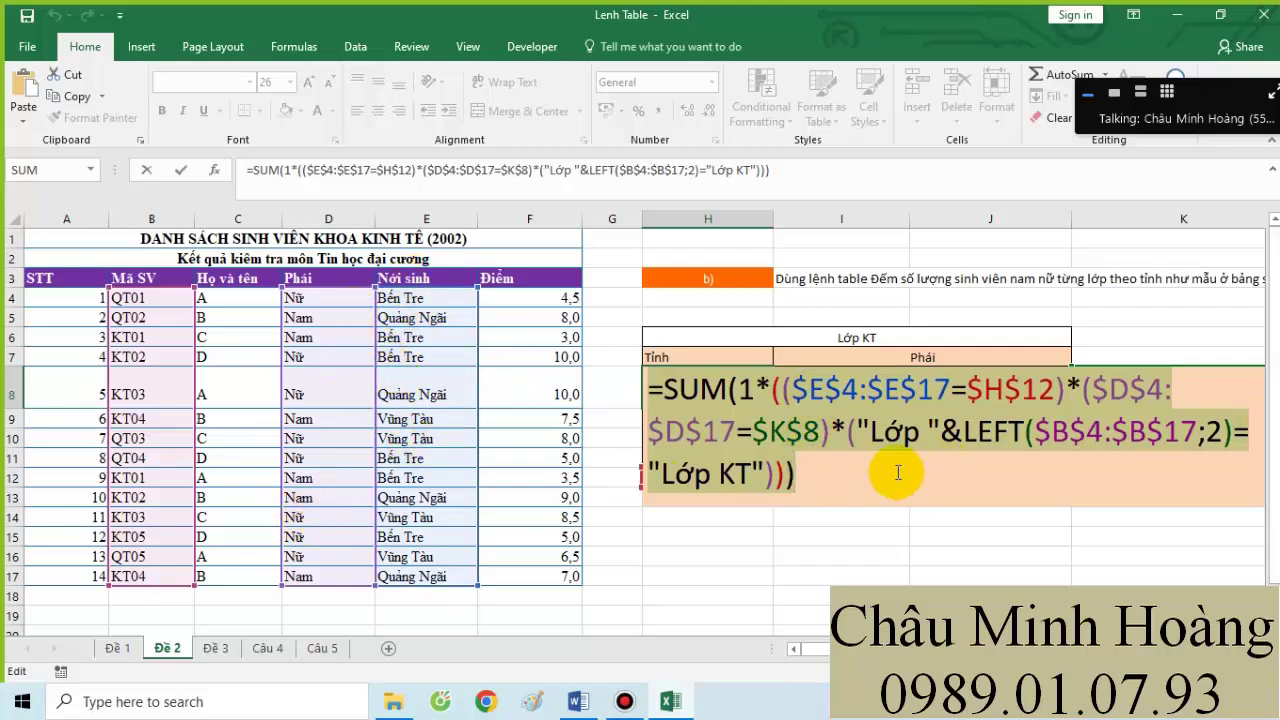
click(577, 700)
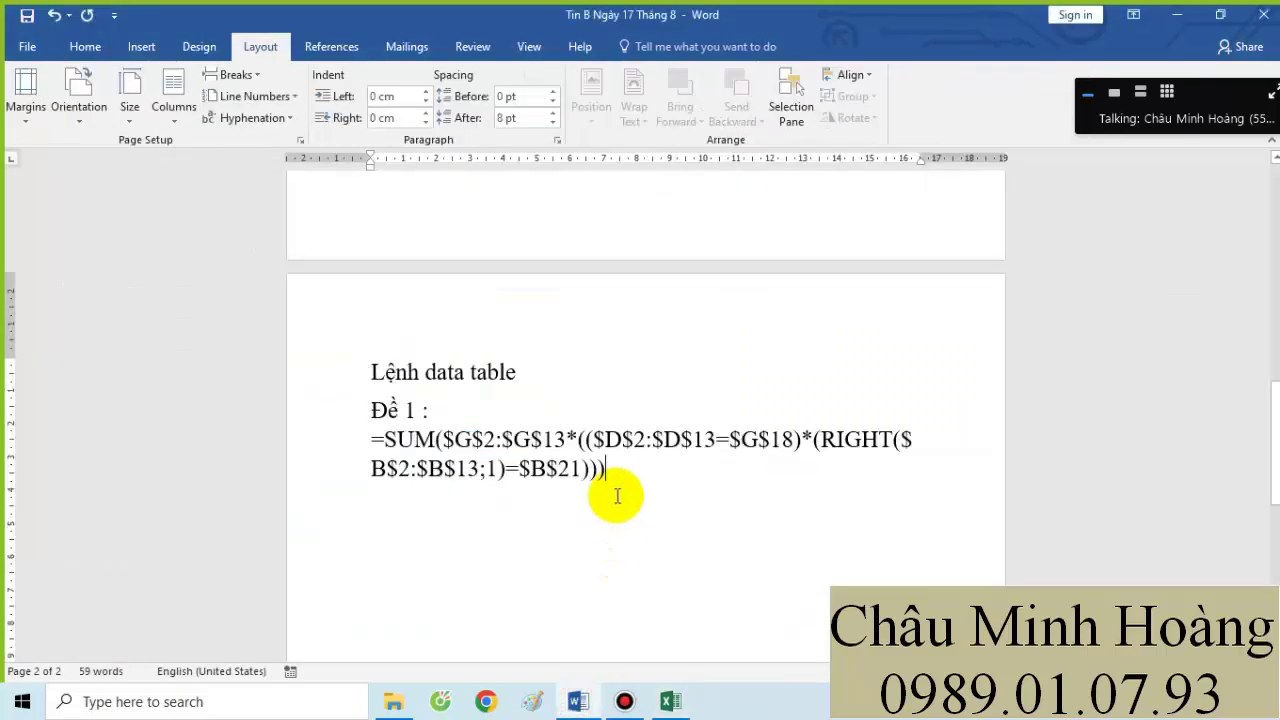
key(Return)
text(Đe 2 :)
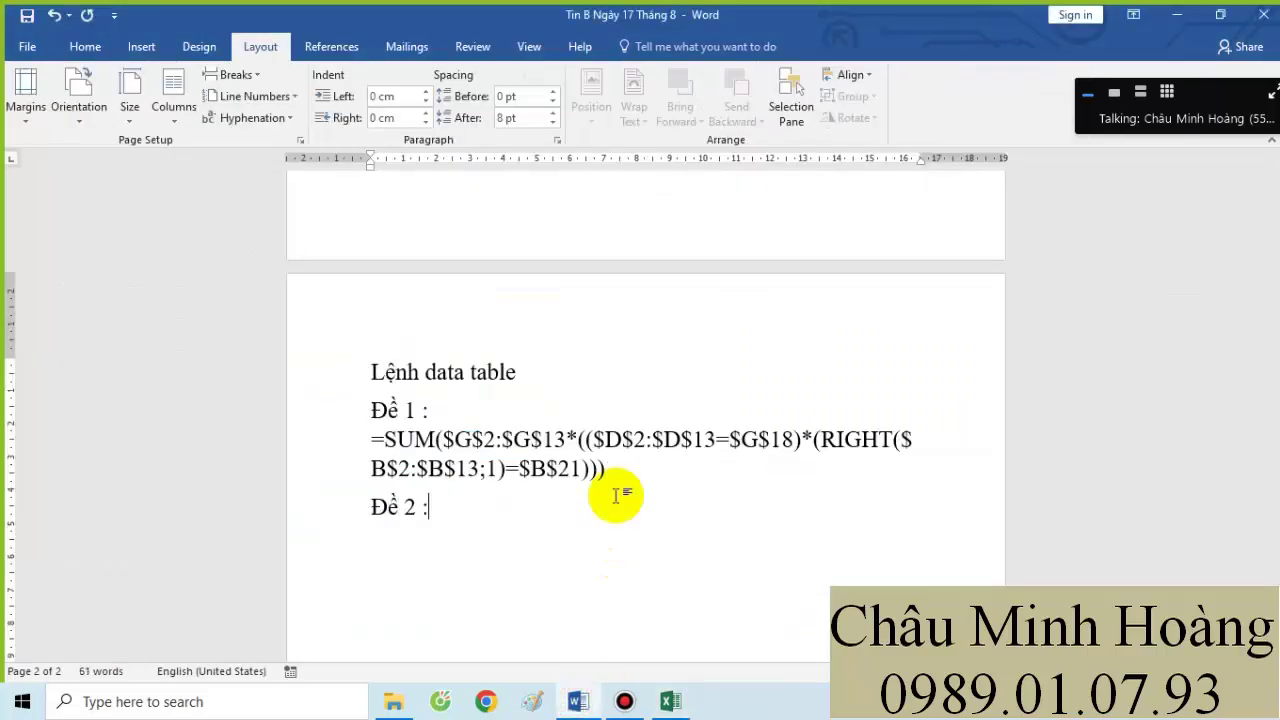
text(=SUM(1*(($E$4:$E$17=$H$12)*($D$4:$D$17=$K$8)*("Lớp "&LEFT($B$4:$B$17;2)="Lớp KT"))))
scroll(617, 496, down, 1)
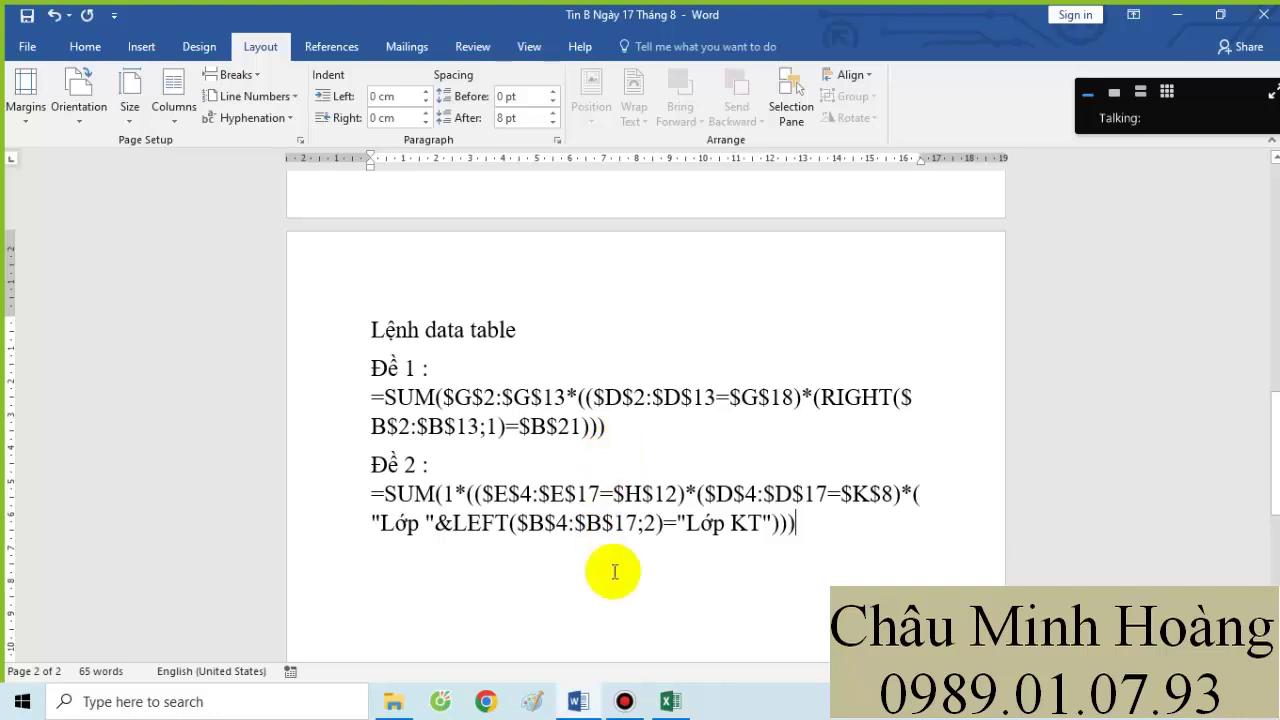
- Back in Excel, confirm the H8 array formula and create a data table over H8:J11 with row input K8 and column input H12
click(668, 702)
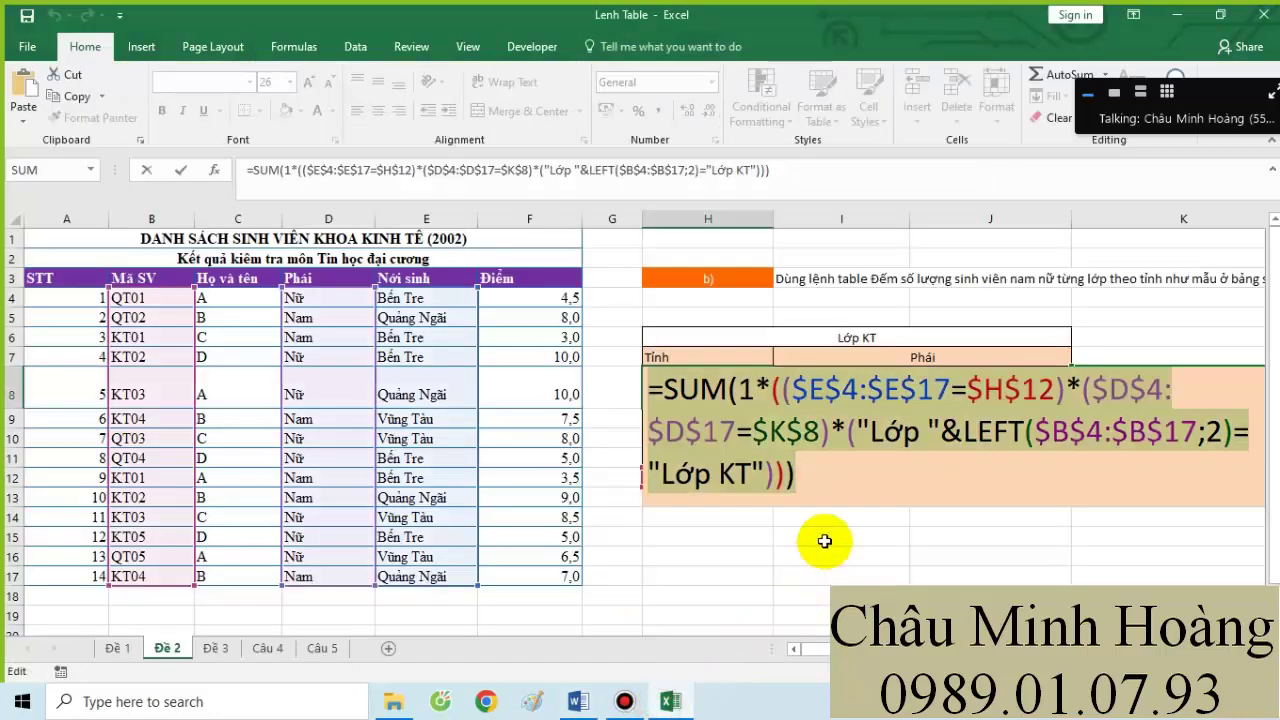
key(ctrl+shift+Return)
drag(700, 405, 1039, 453)
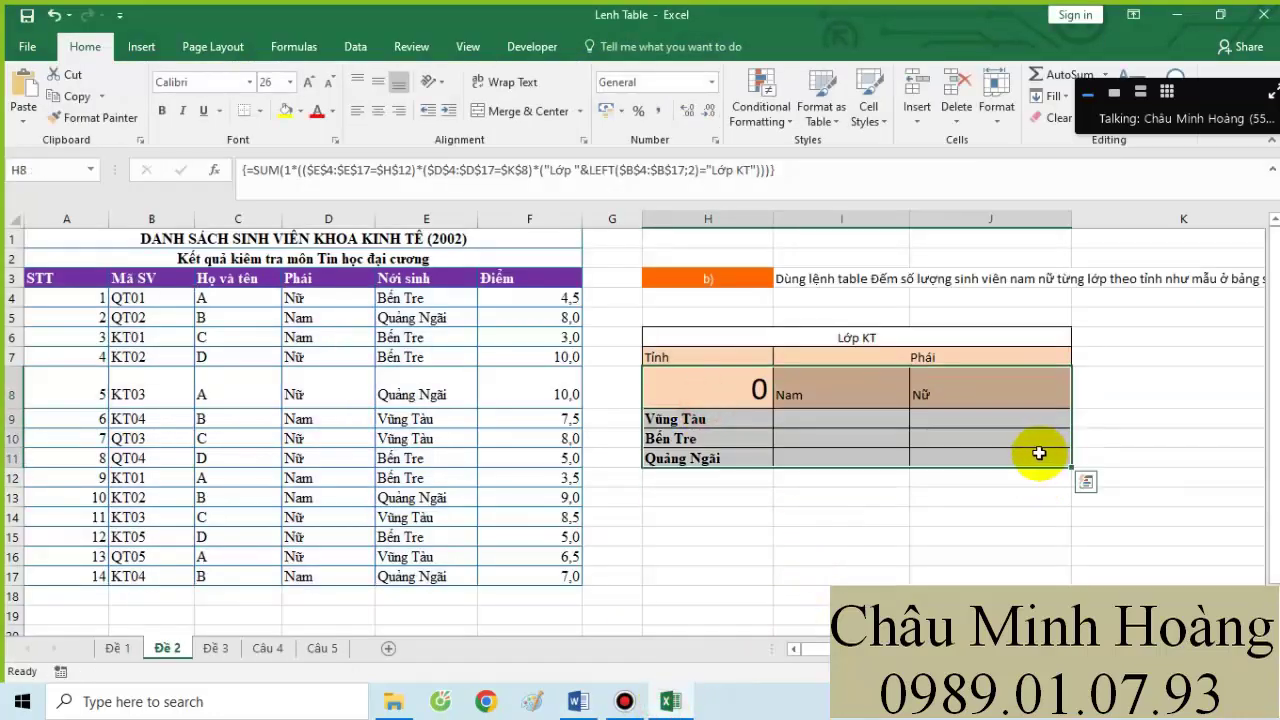
click(355, 46)
click(905, 118)
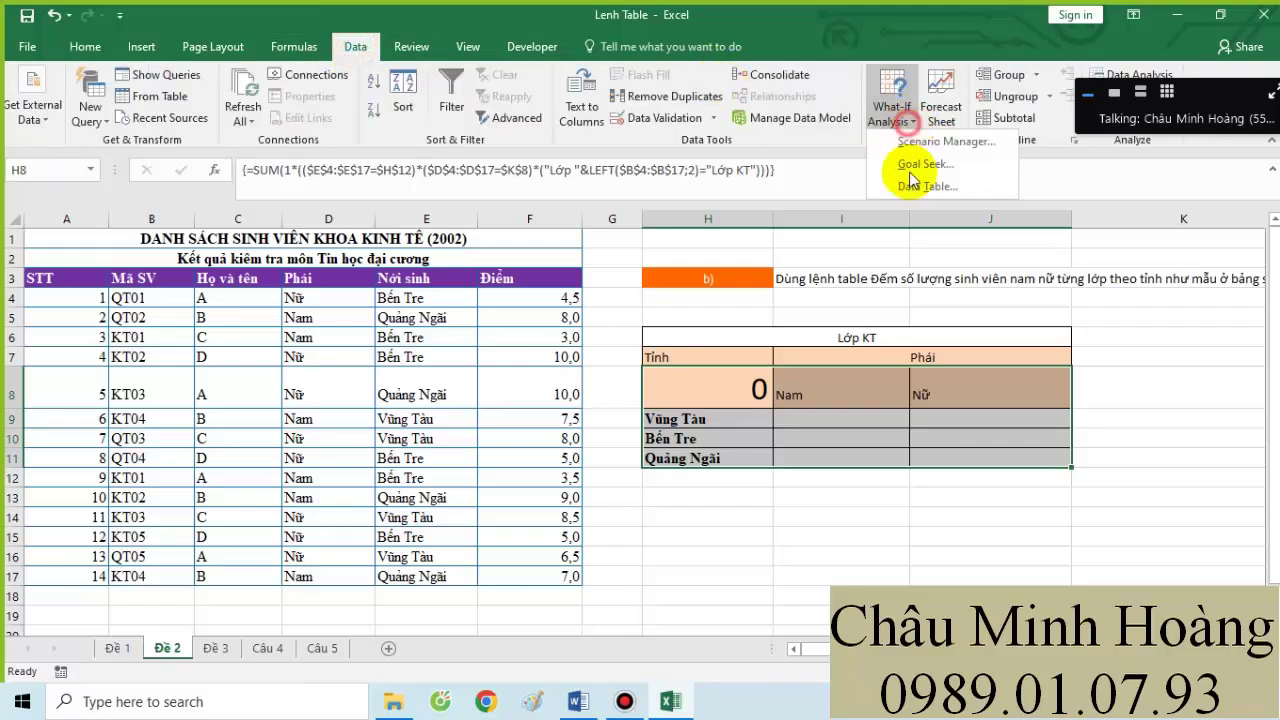
click(915, 186)
click(1162, 400)
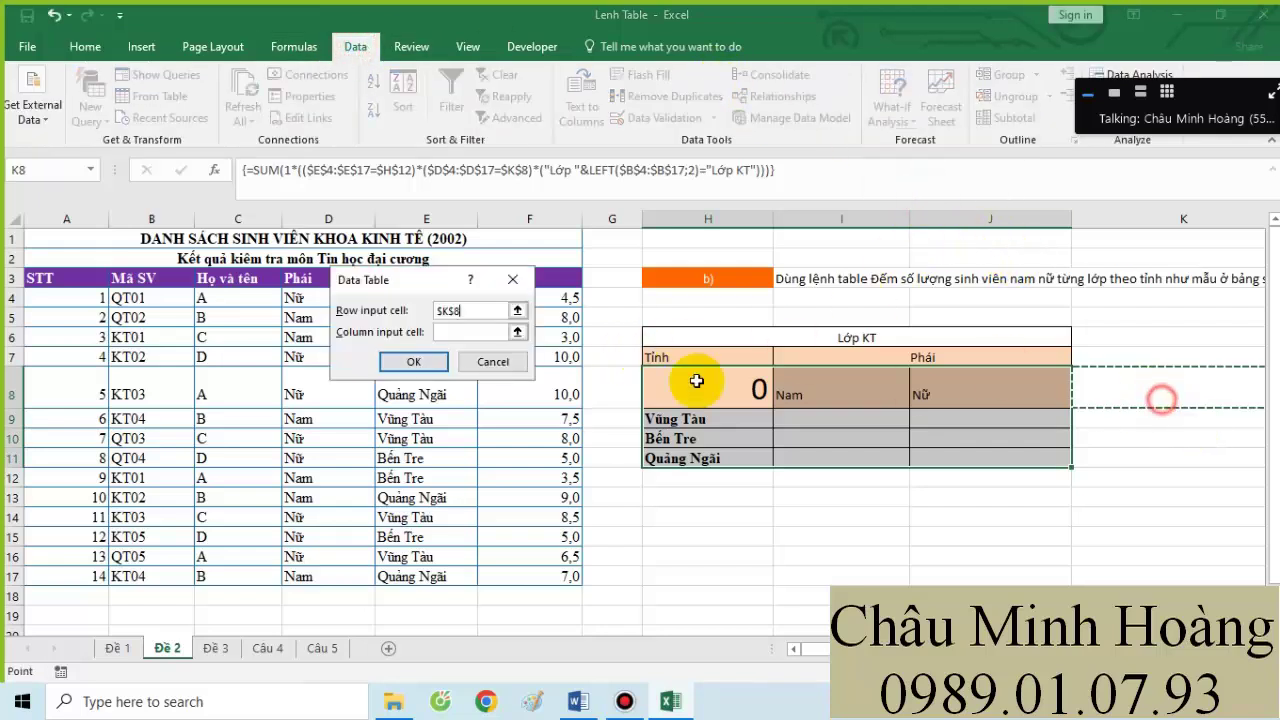
click(452, 332)
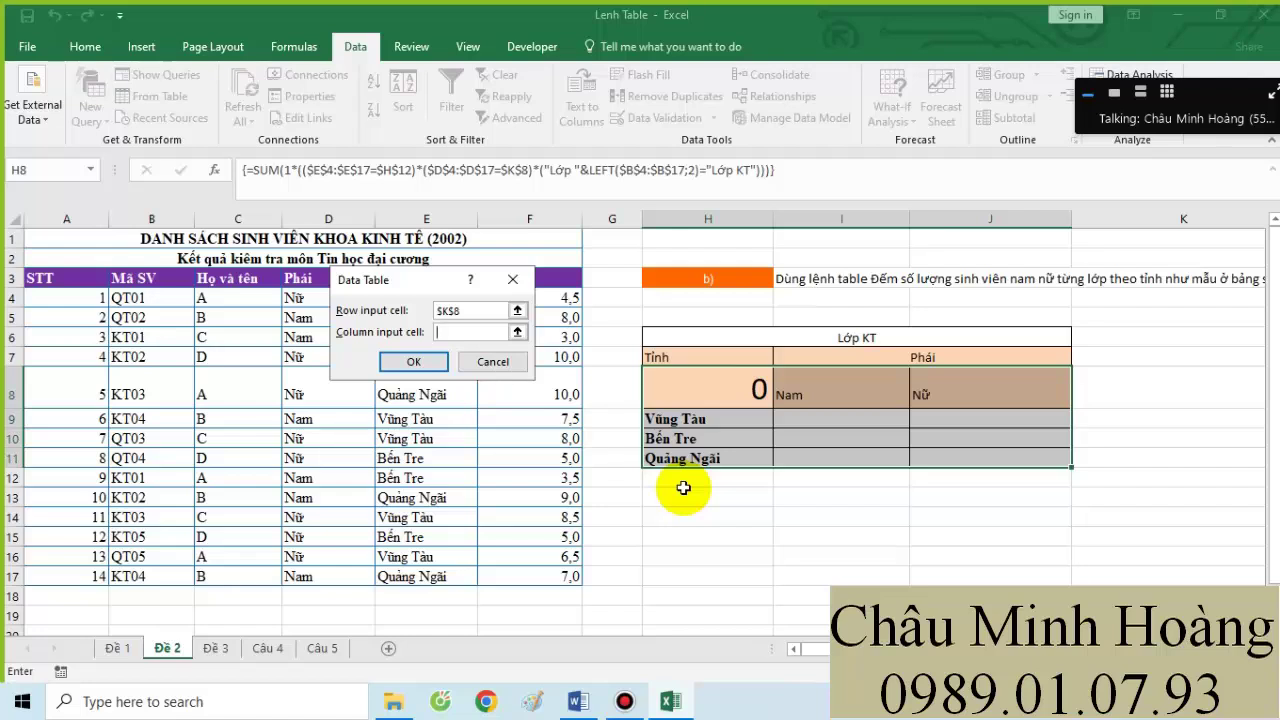
click(426, 365)
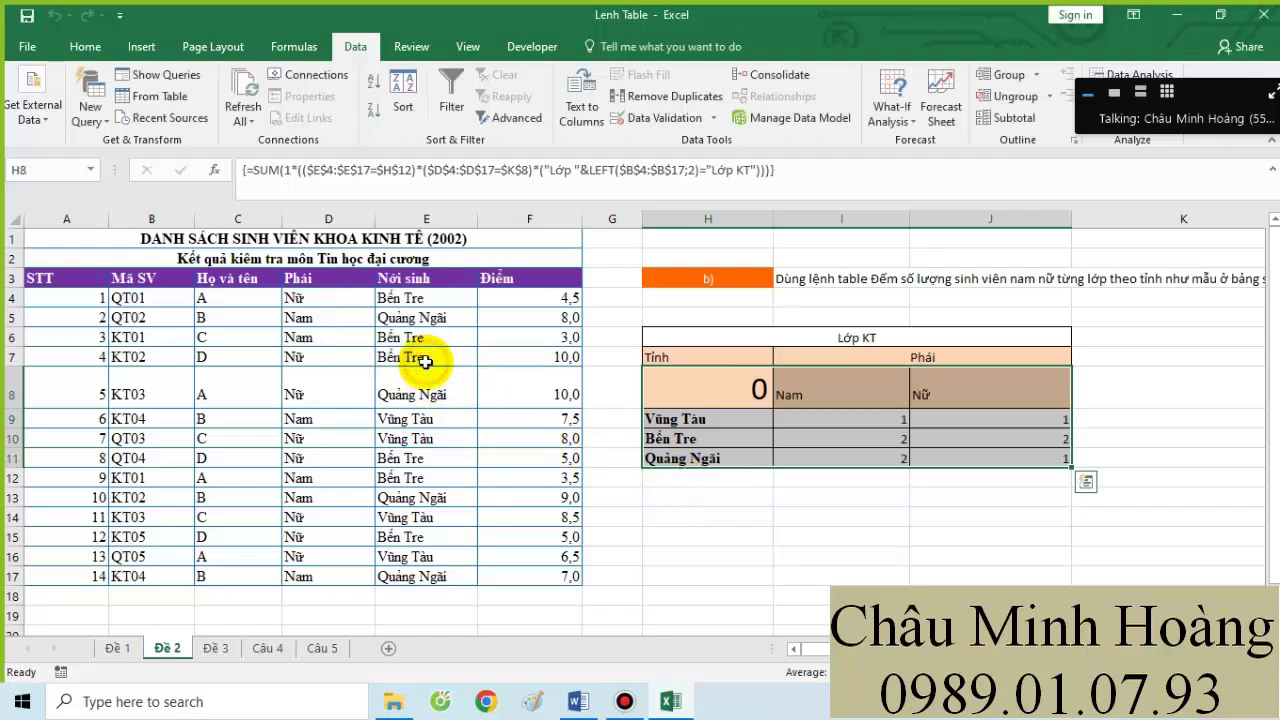
- On the Đề 3 sheet, set the font size of the table's corner cell B24 to 26
click(214, 649)
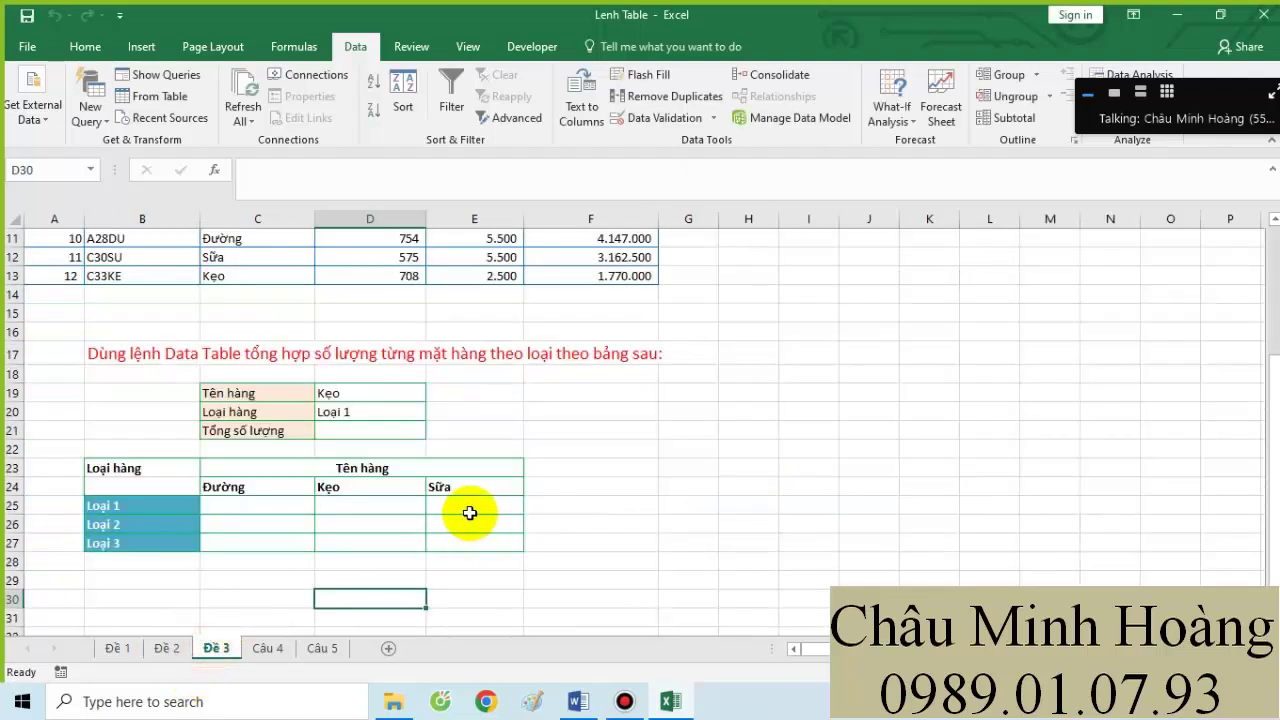
click(133, 488)
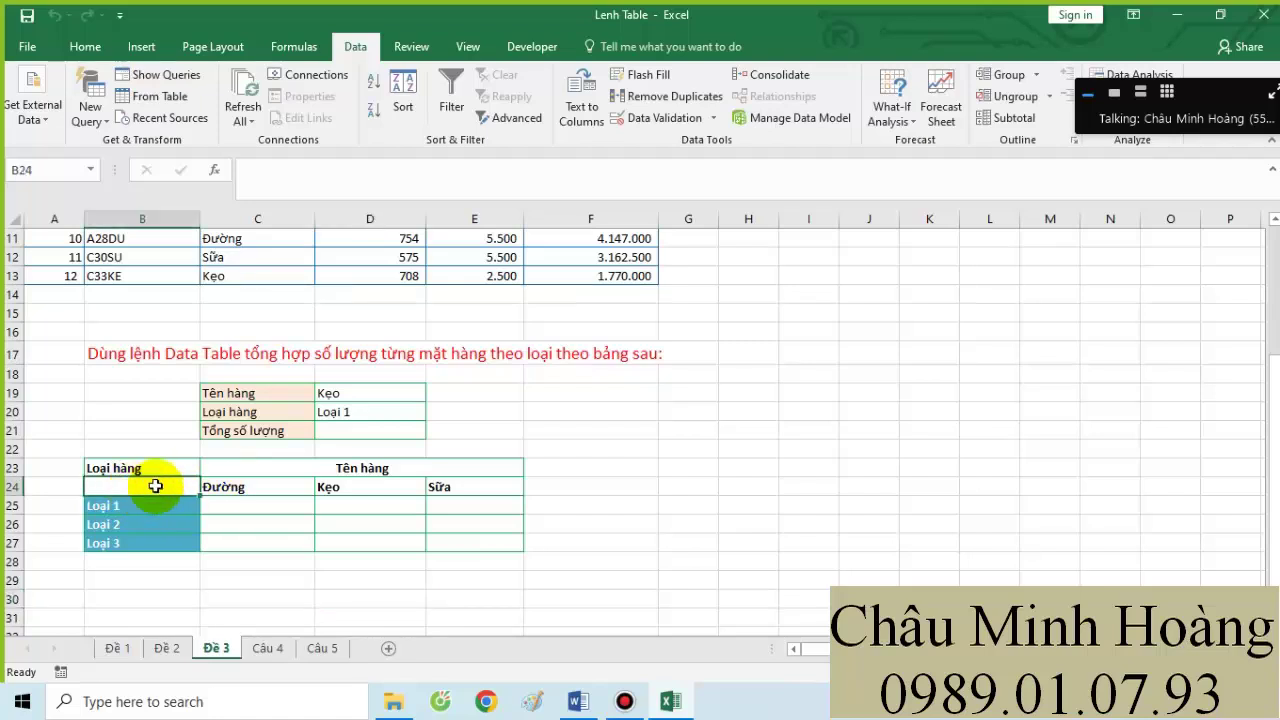
drag(157, 486, 470, 545)
click(108, 486)
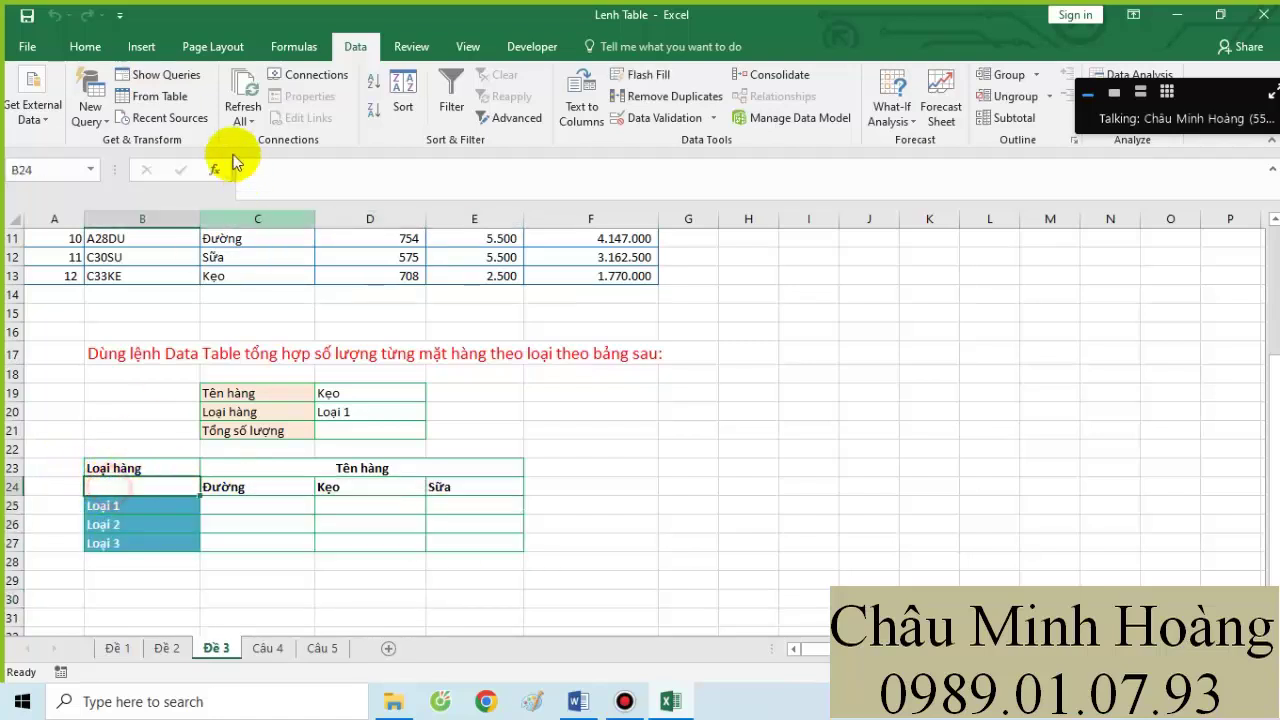
click(85, 46)
click(290, 82)
click(267, 299)
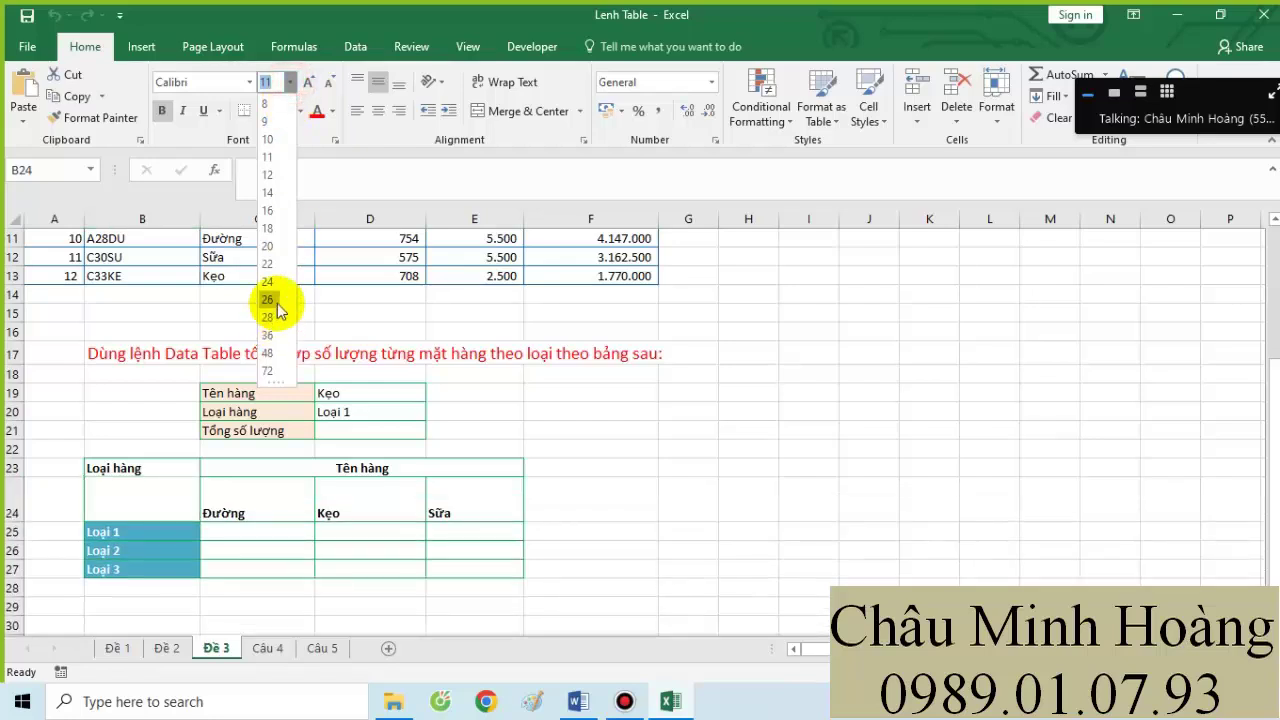
- Start a SUM formula in B24 with the absolute quantity range $D$2:$D$13 multiplied by a newly opened group of conditions
text(=sum()
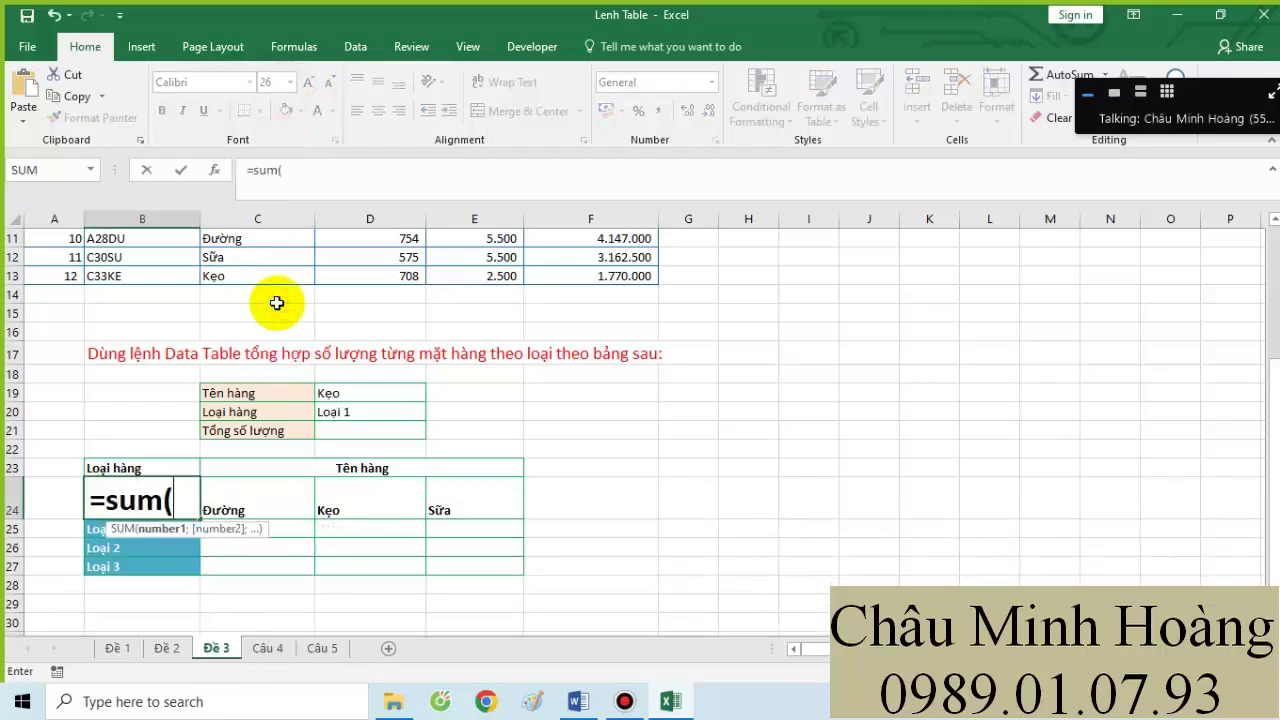
scroll(643, 380, up, 4)
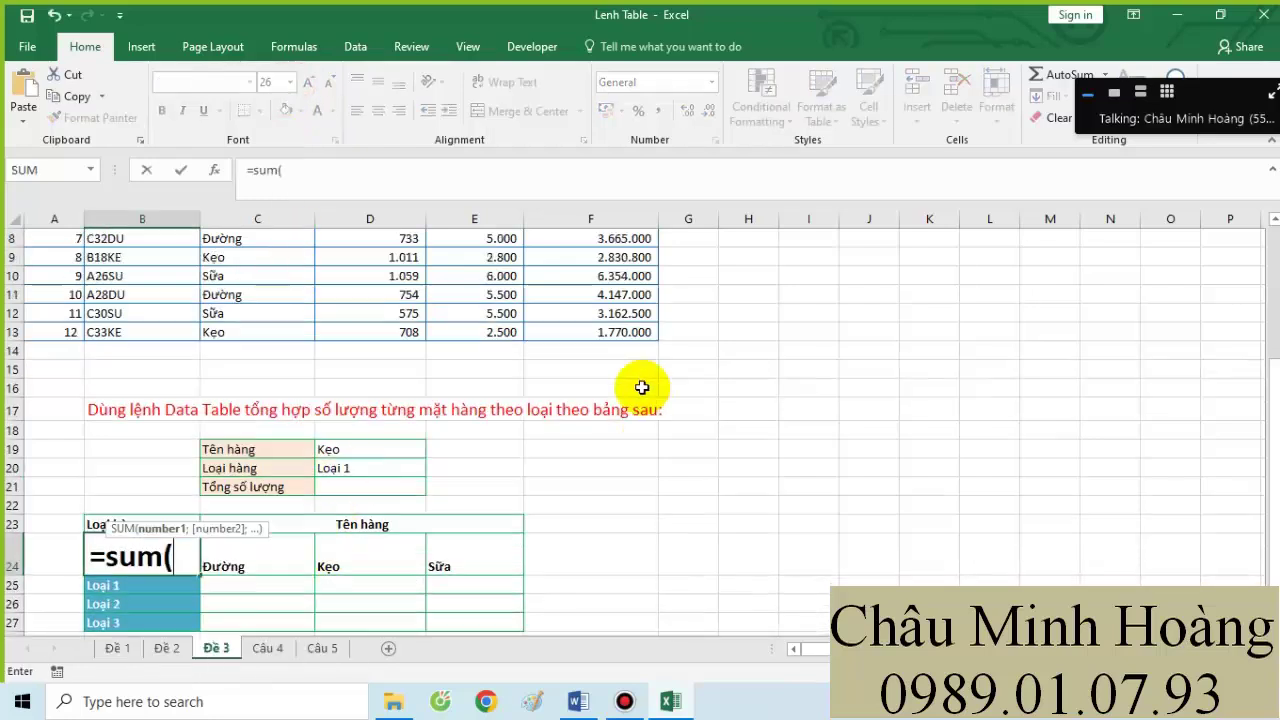
drag(395, 258, 397, 466)
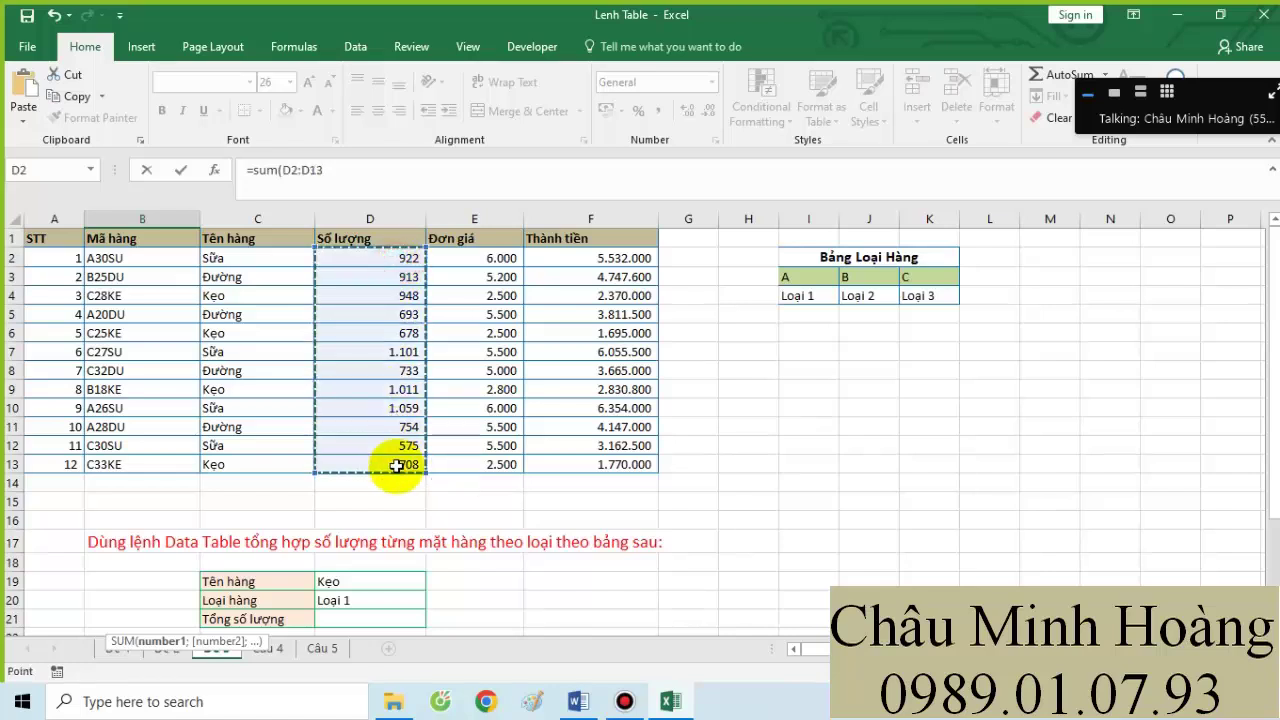
key(F4)
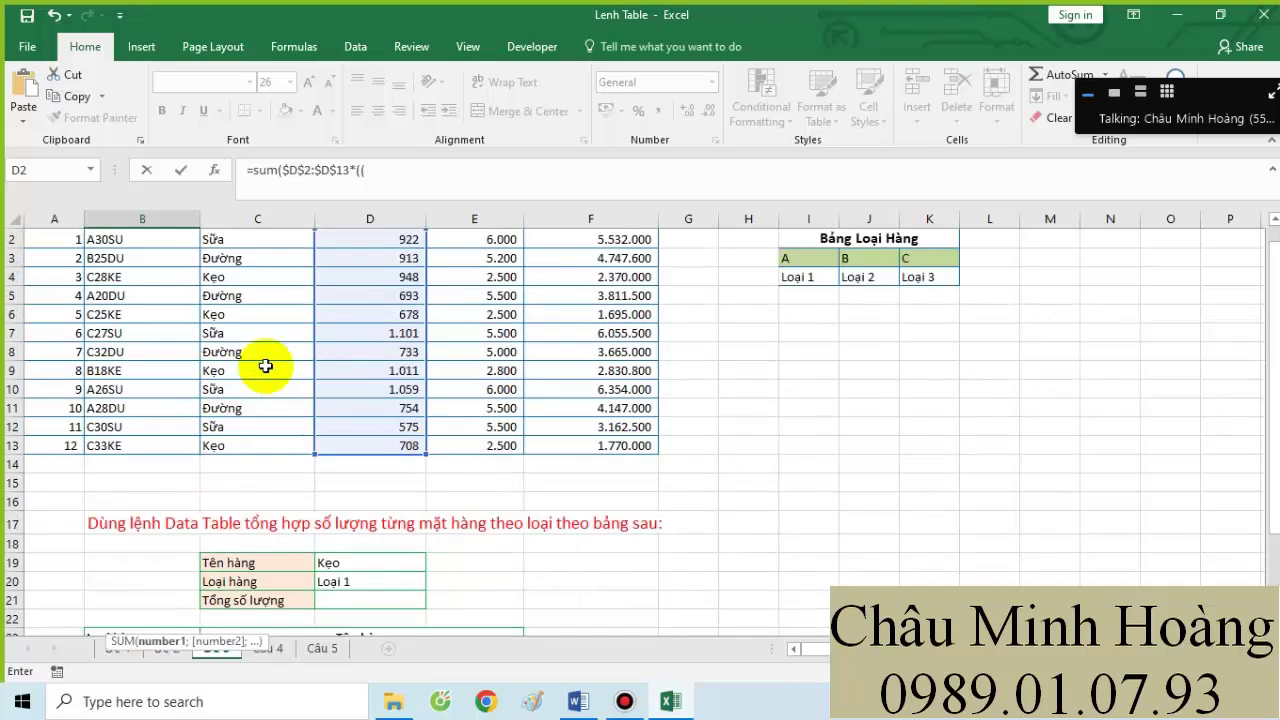
- Add the condition ($C$2:$C$13=$F$24) to the B24 formula and open a second multiplied condition
scroll(266, 363, up, 4)
scroll(263, 315, up, 1)
drag(245, 260, 240, 456)
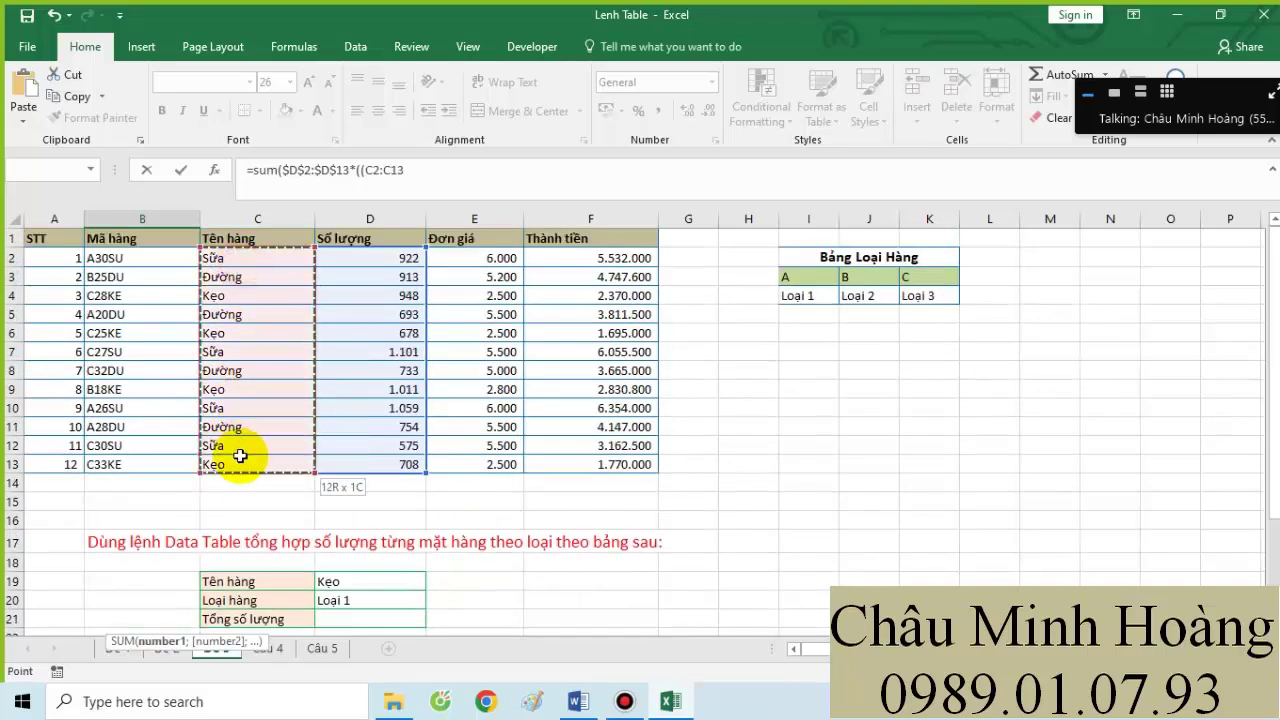
key(F4)
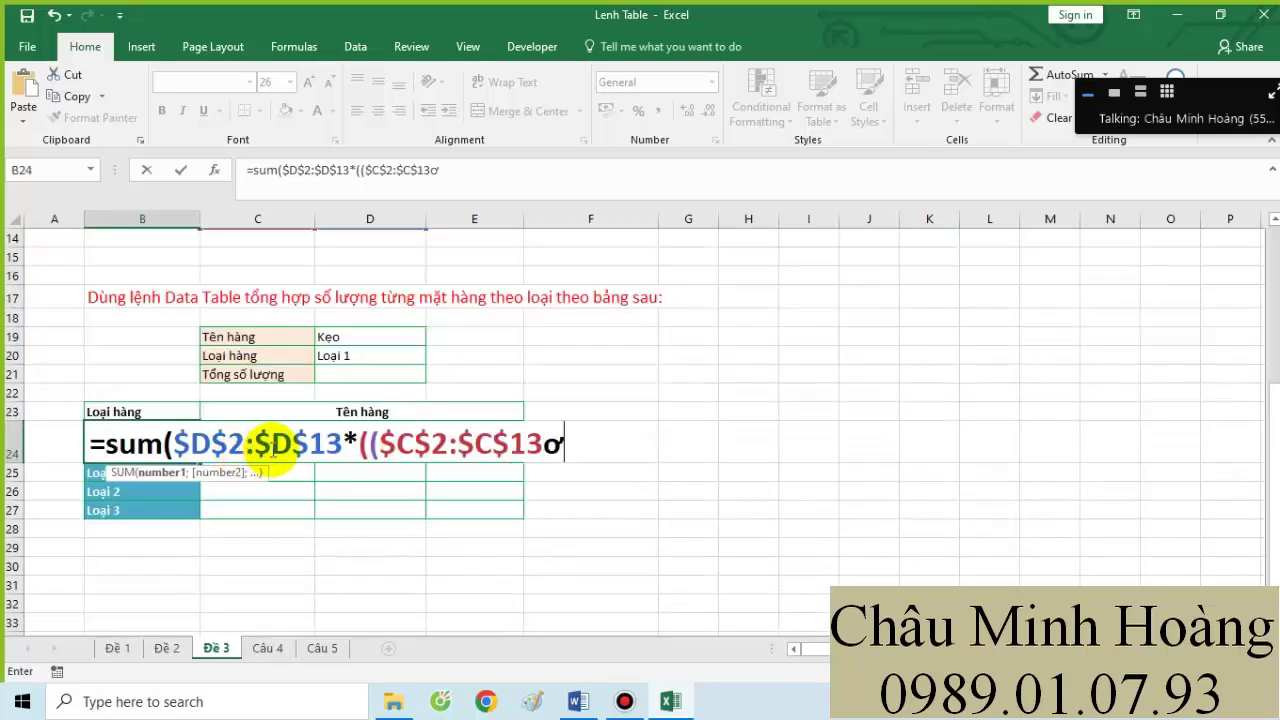
key(BackSpace)
text(=)
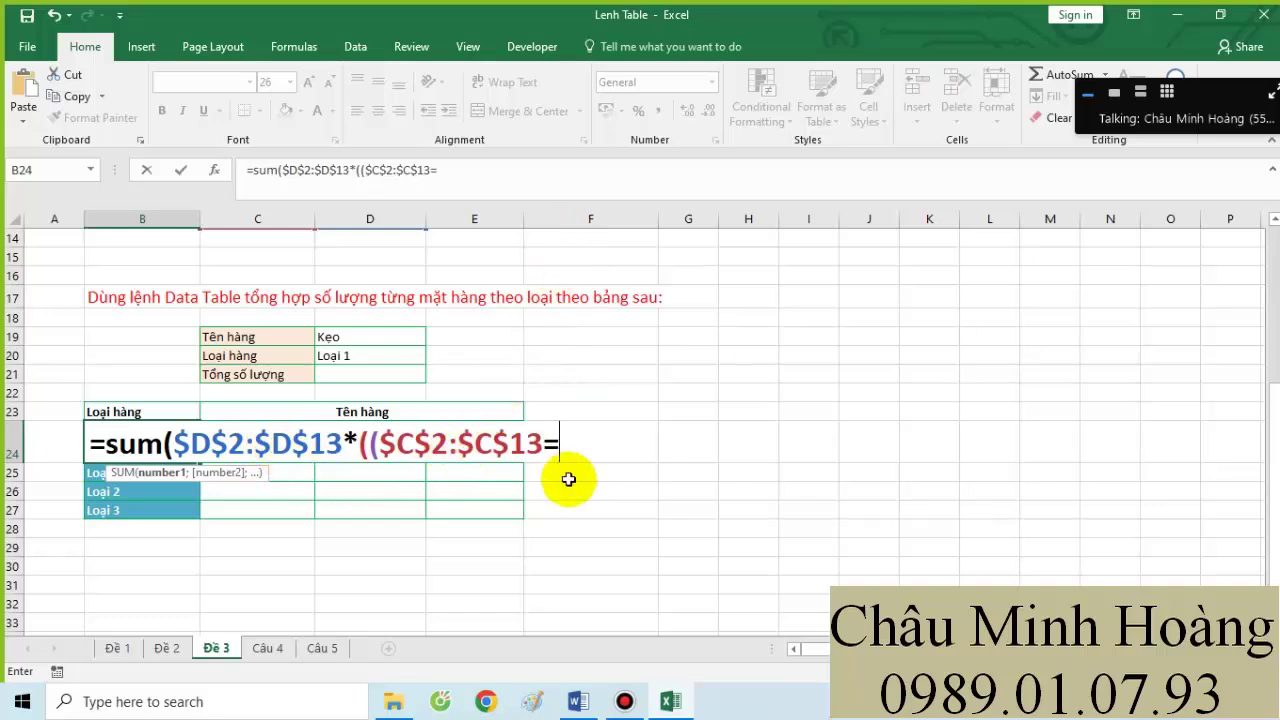
text($F$24)
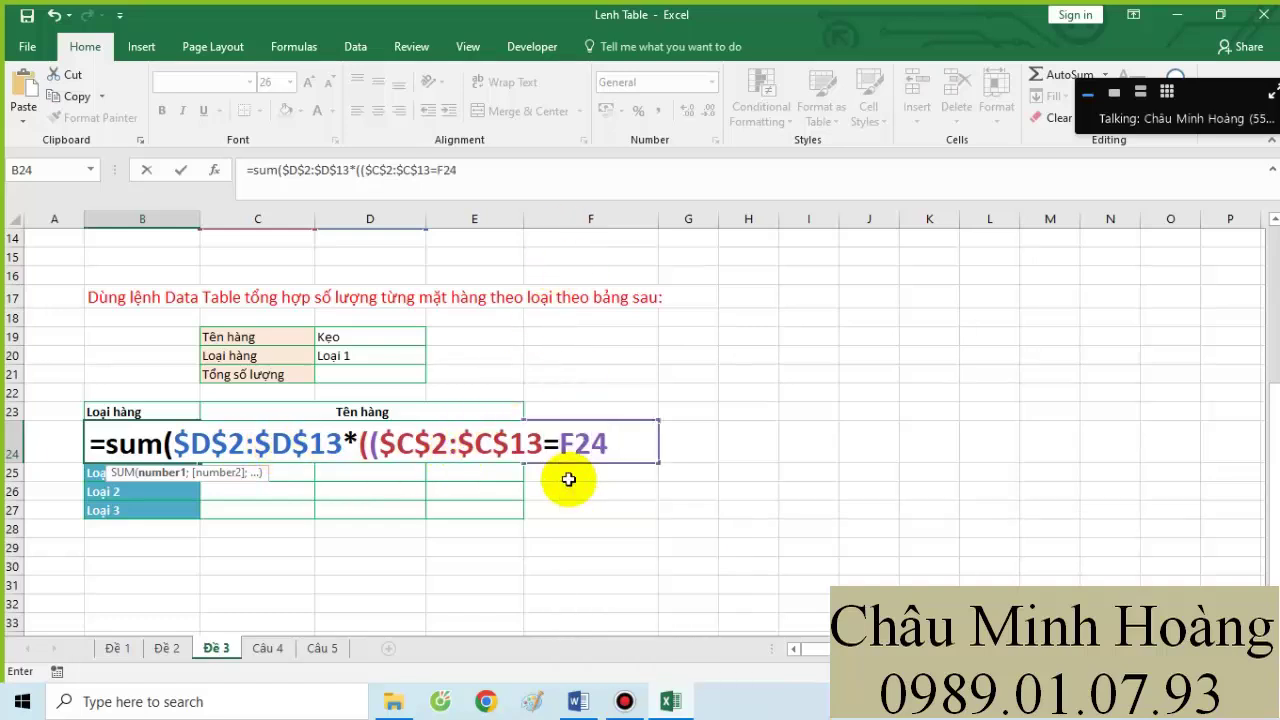
text()*()
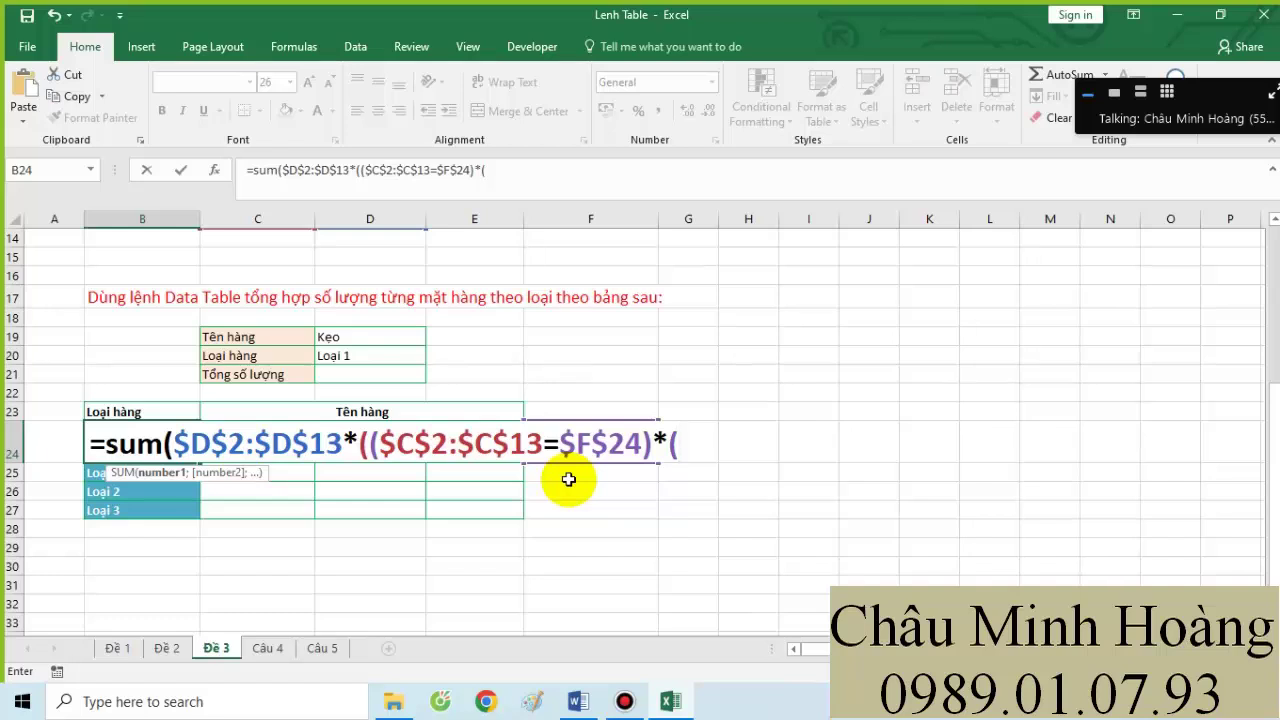
- Begin the second condition with a LOOKUP whose lookup value is LEFT($B$2:$B$13;1)
text(loo)
key(Tab)
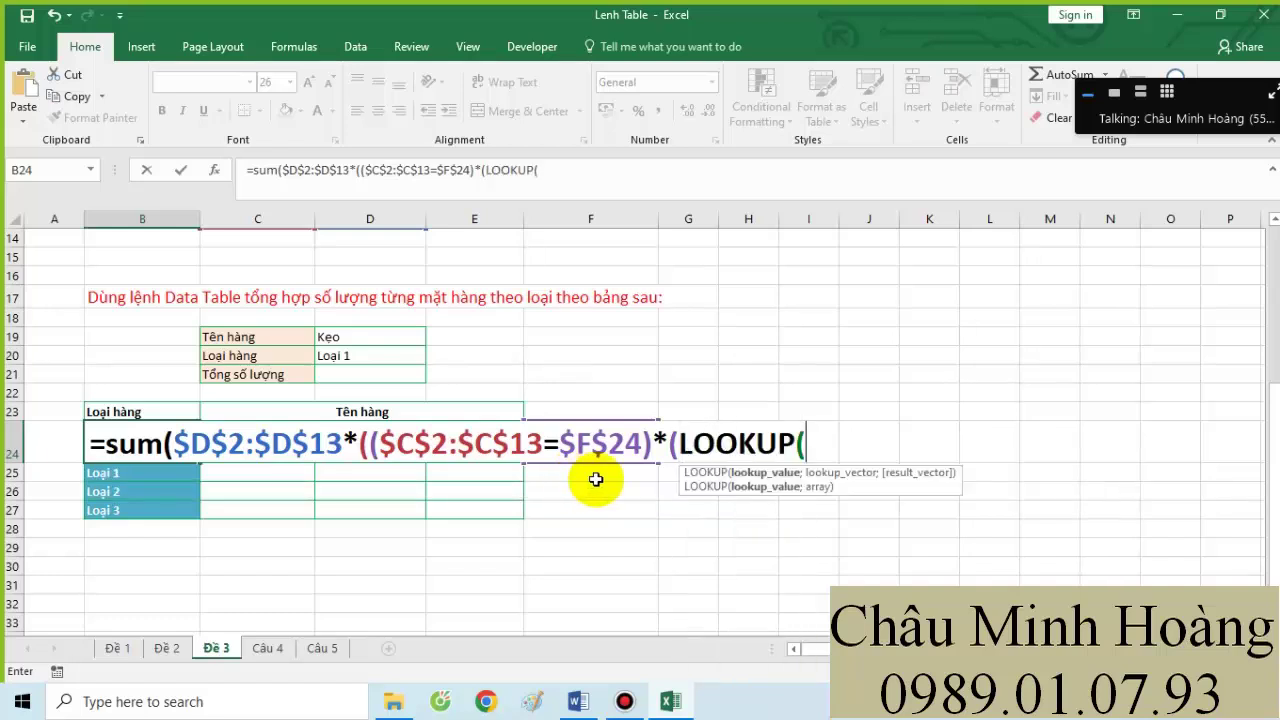
scroll(791, 417, up, 5)
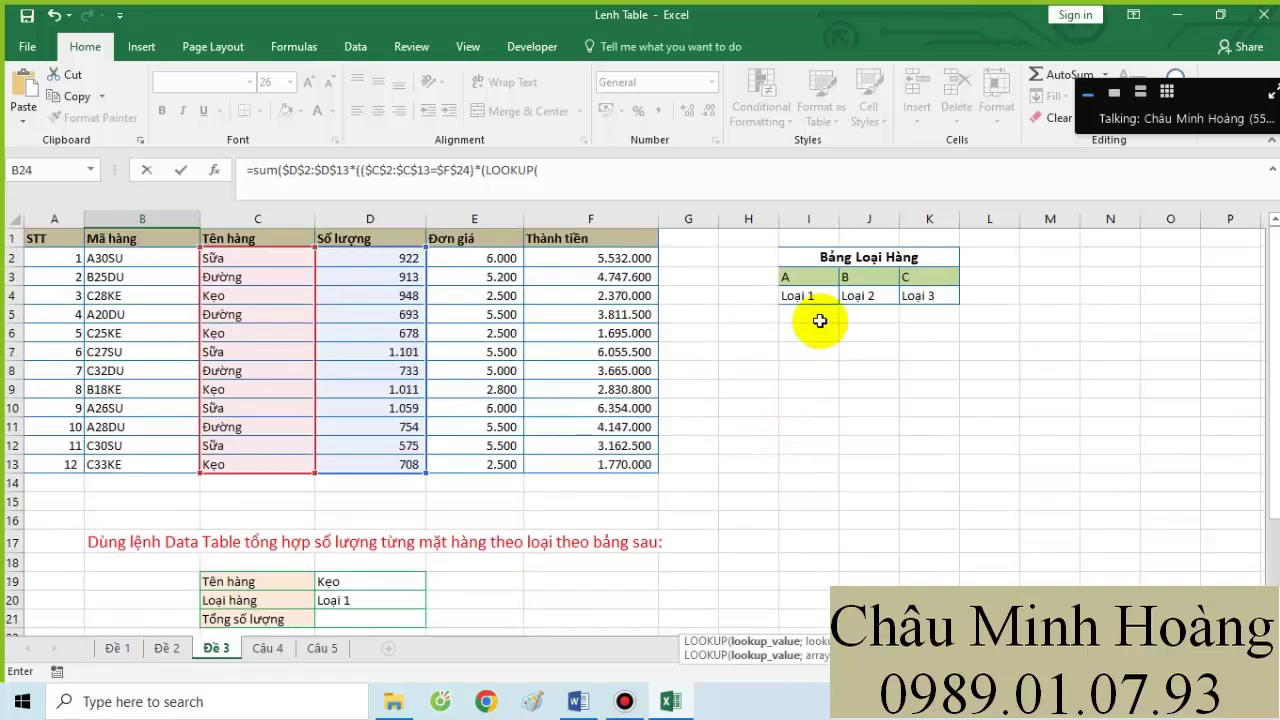
text(lef)
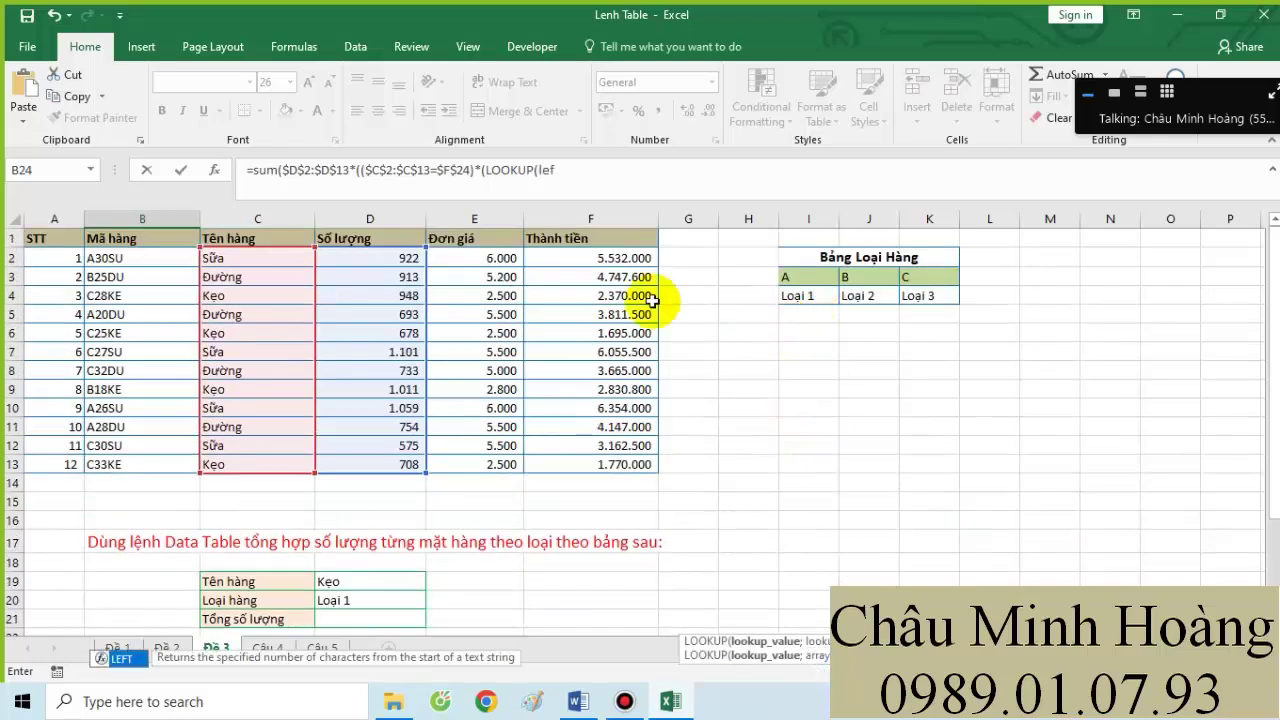
key(Tab)
drag(145, 258, 148, 465)
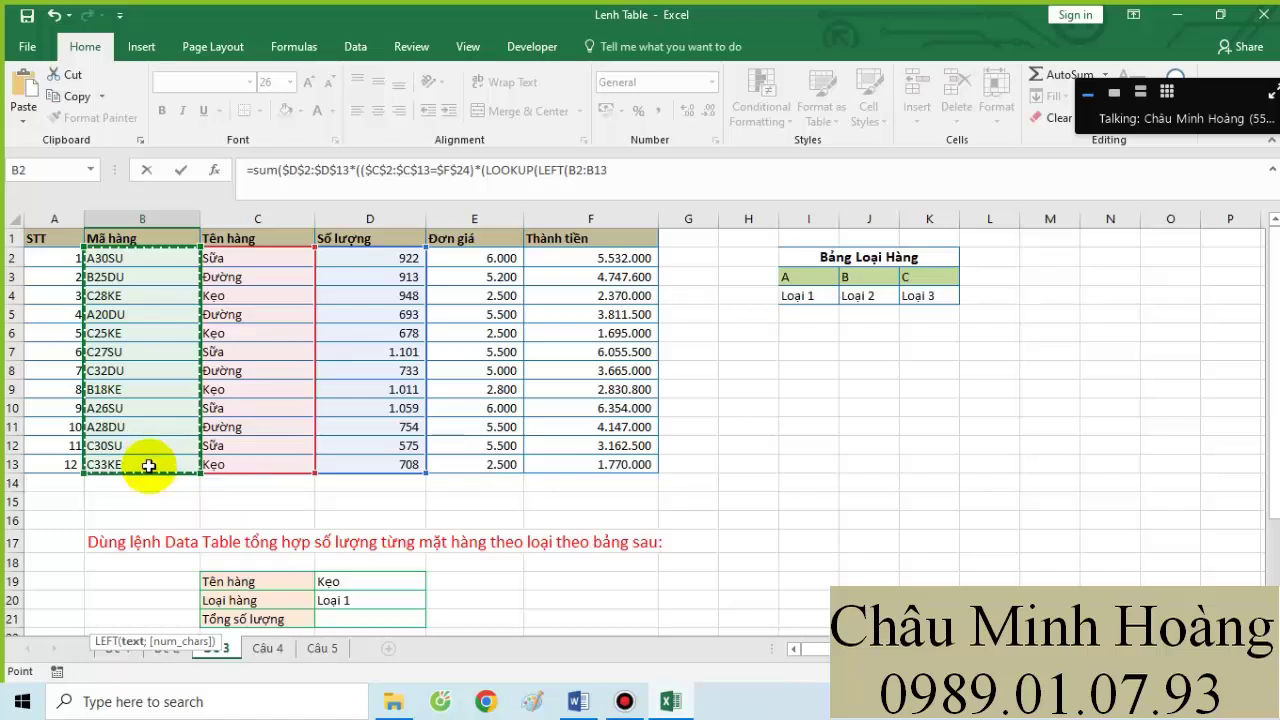
key(F4)
text(;)
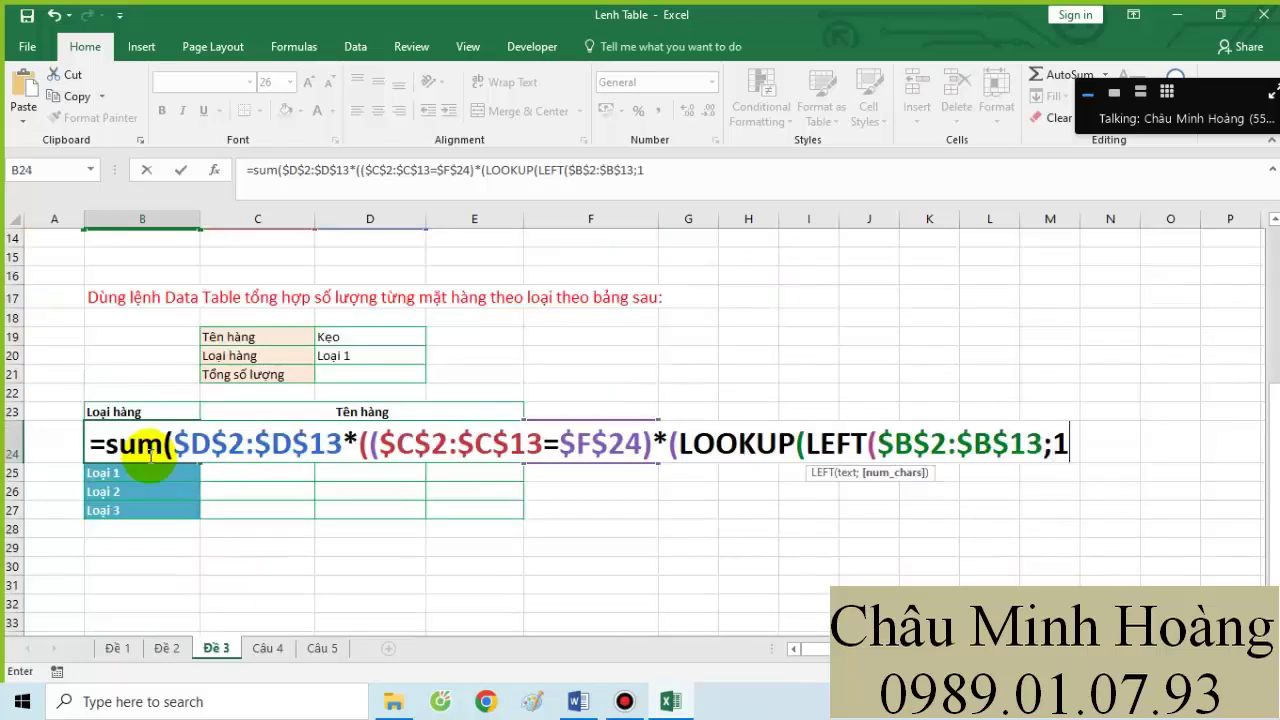
text(1);)
- Complete the LOOKUP condition with the array $I$3:$K$4 compared to $B$28, and enter B24 as an array formula
scroll(800, 520, up, 4)
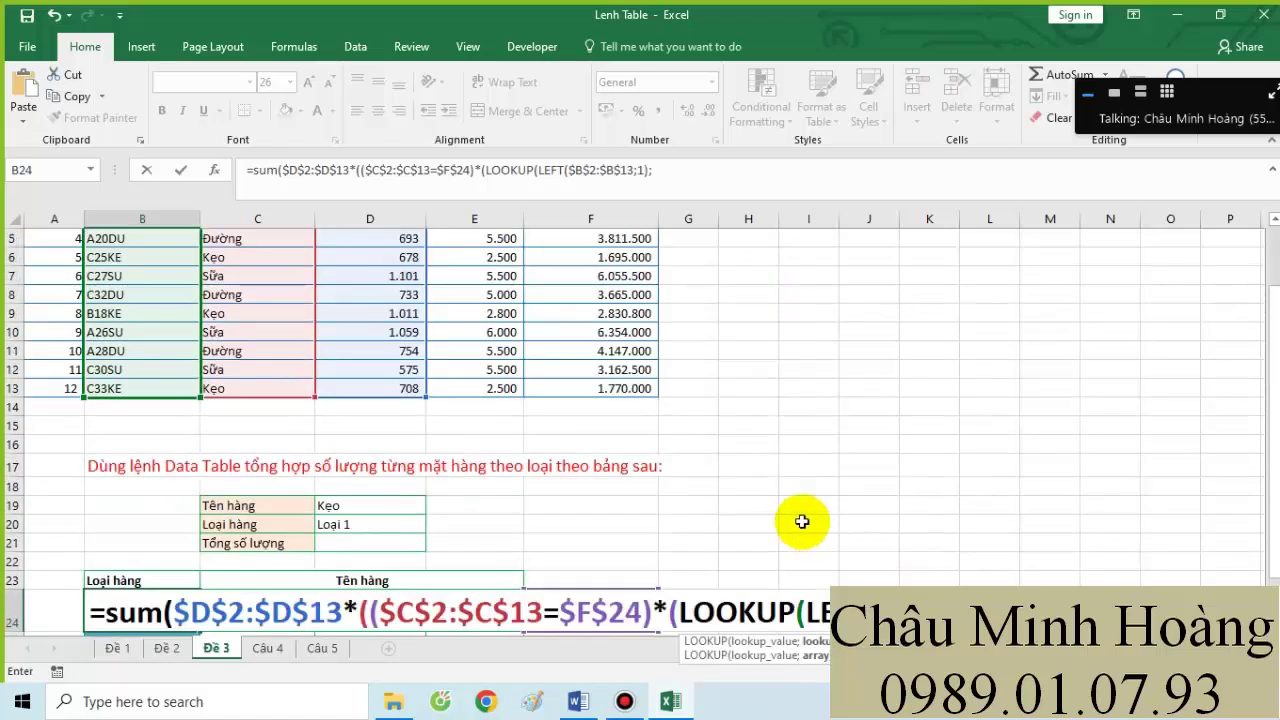
drag(797, 278, 903, 297)
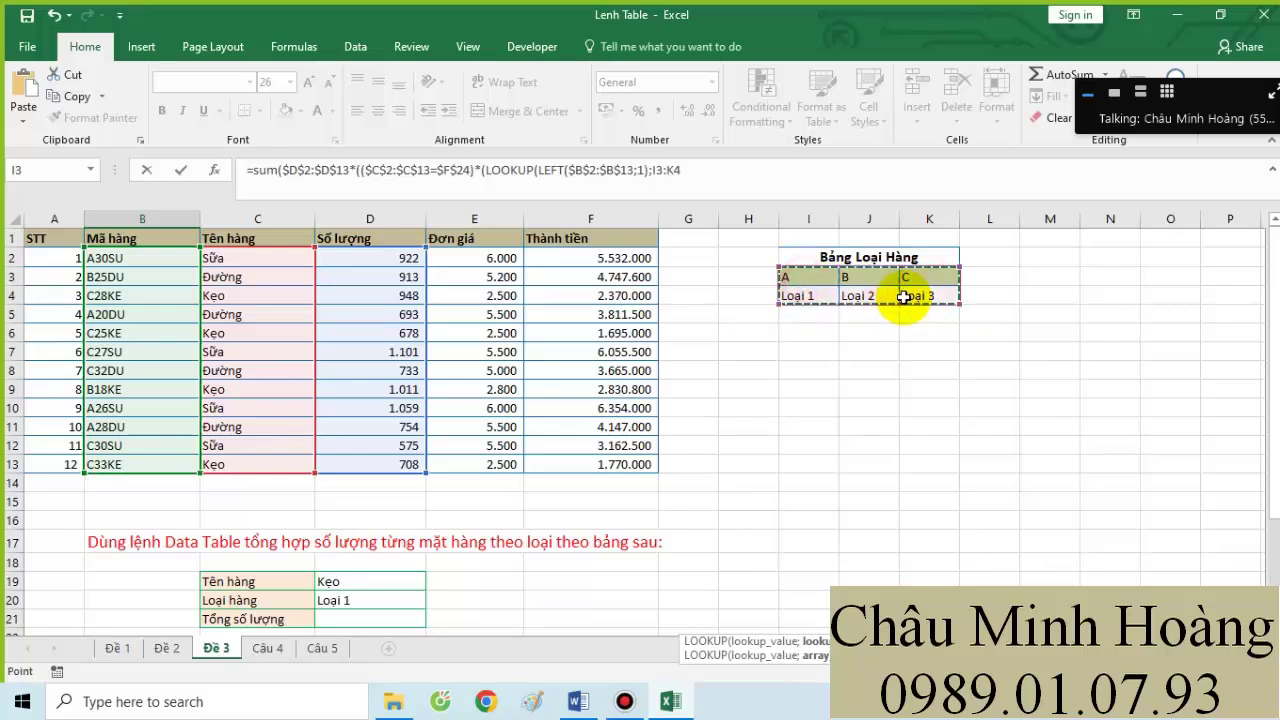
key(F4)
text()+)
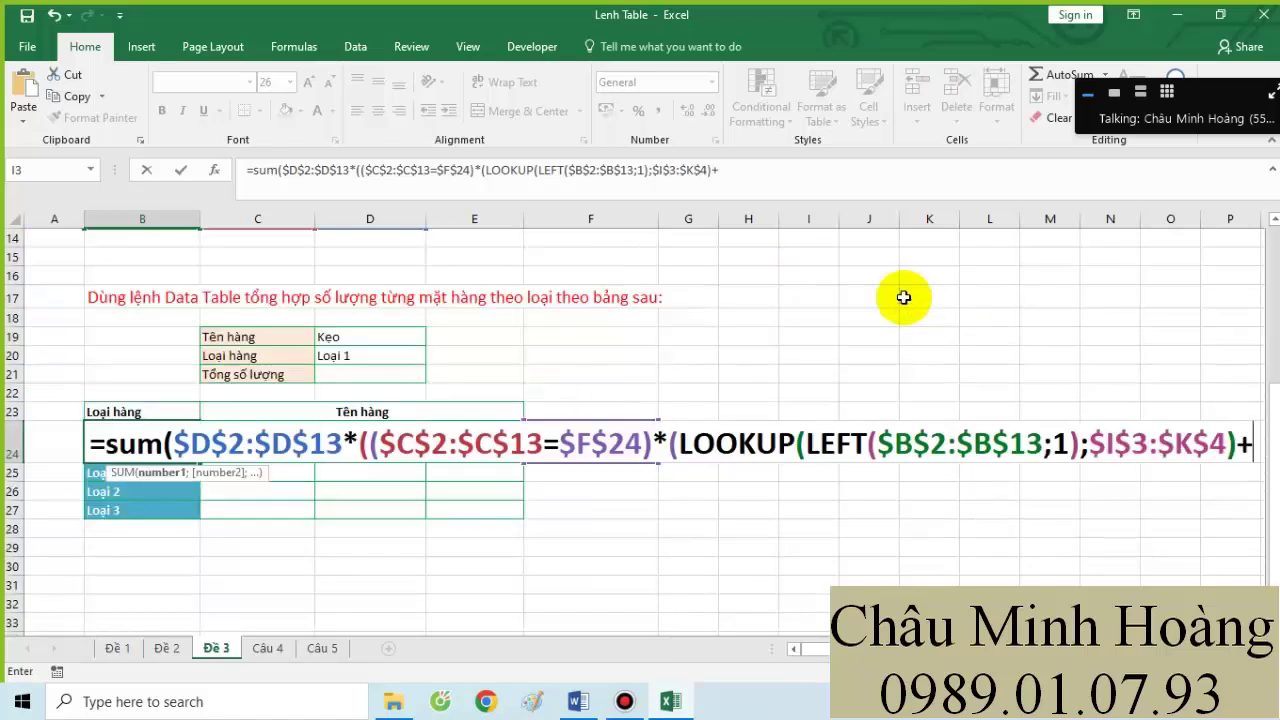
key(BackSpace)
text(=)
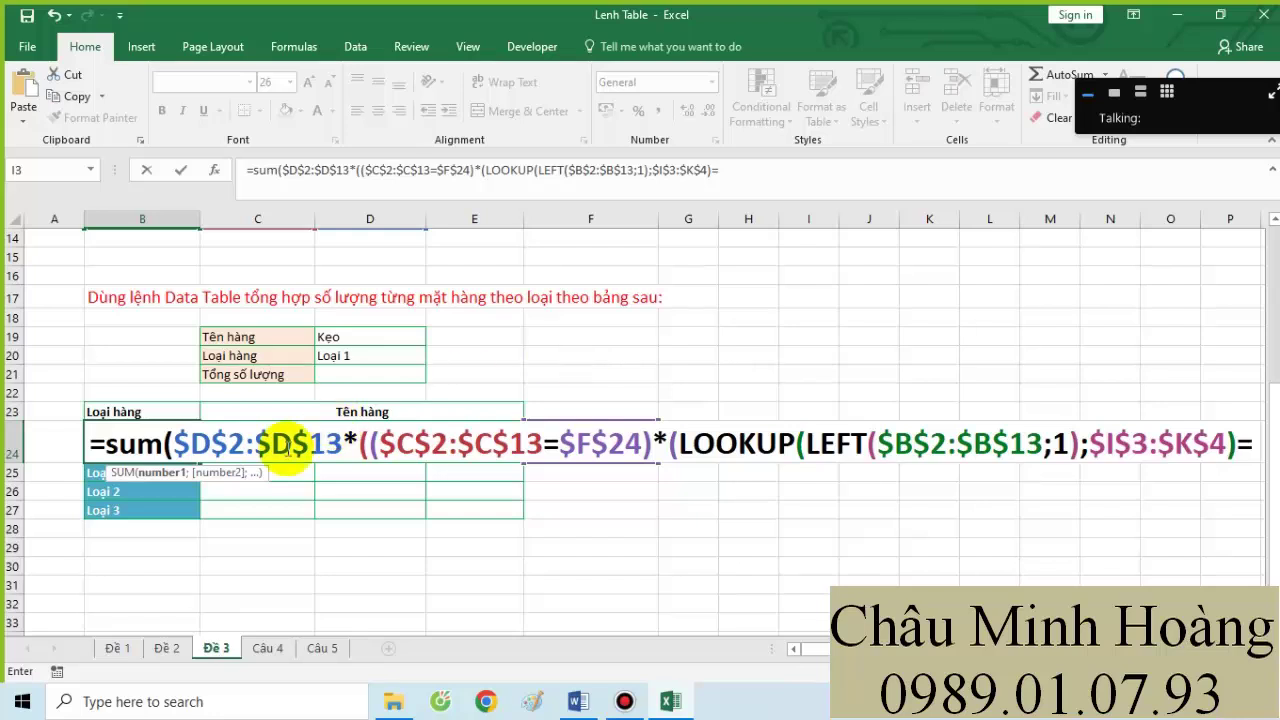
click(133, 537)
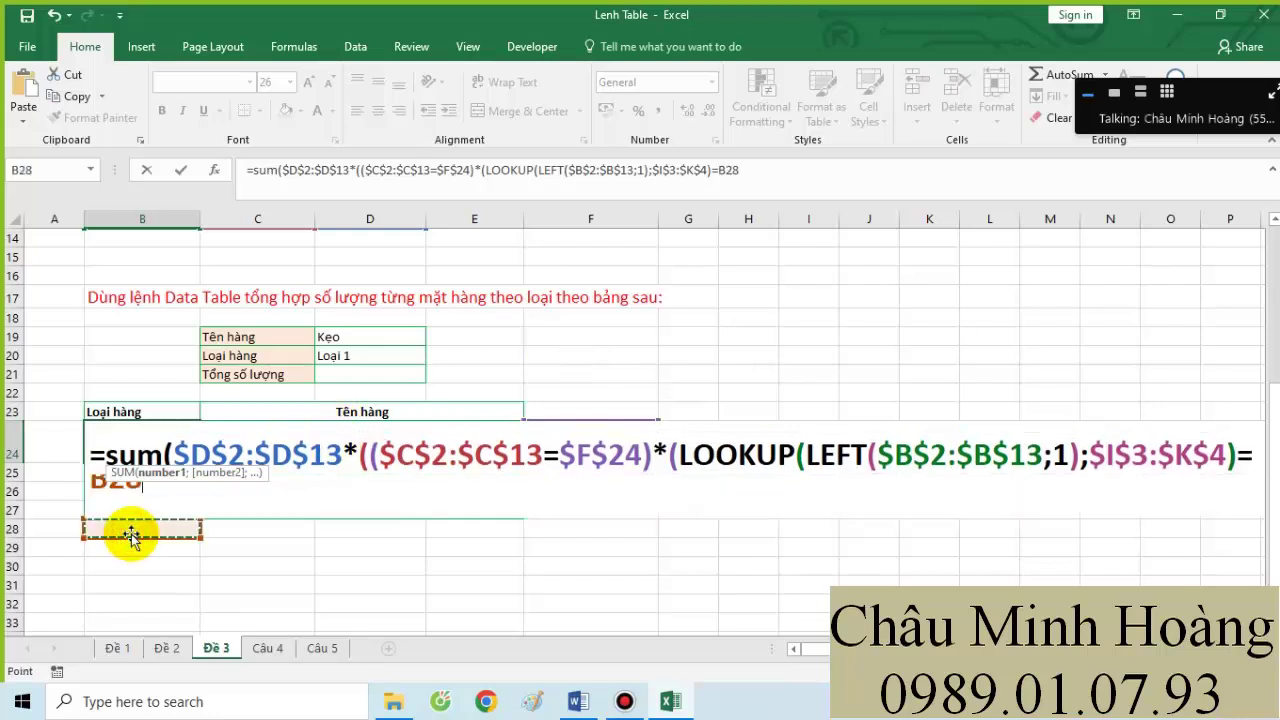
text()))
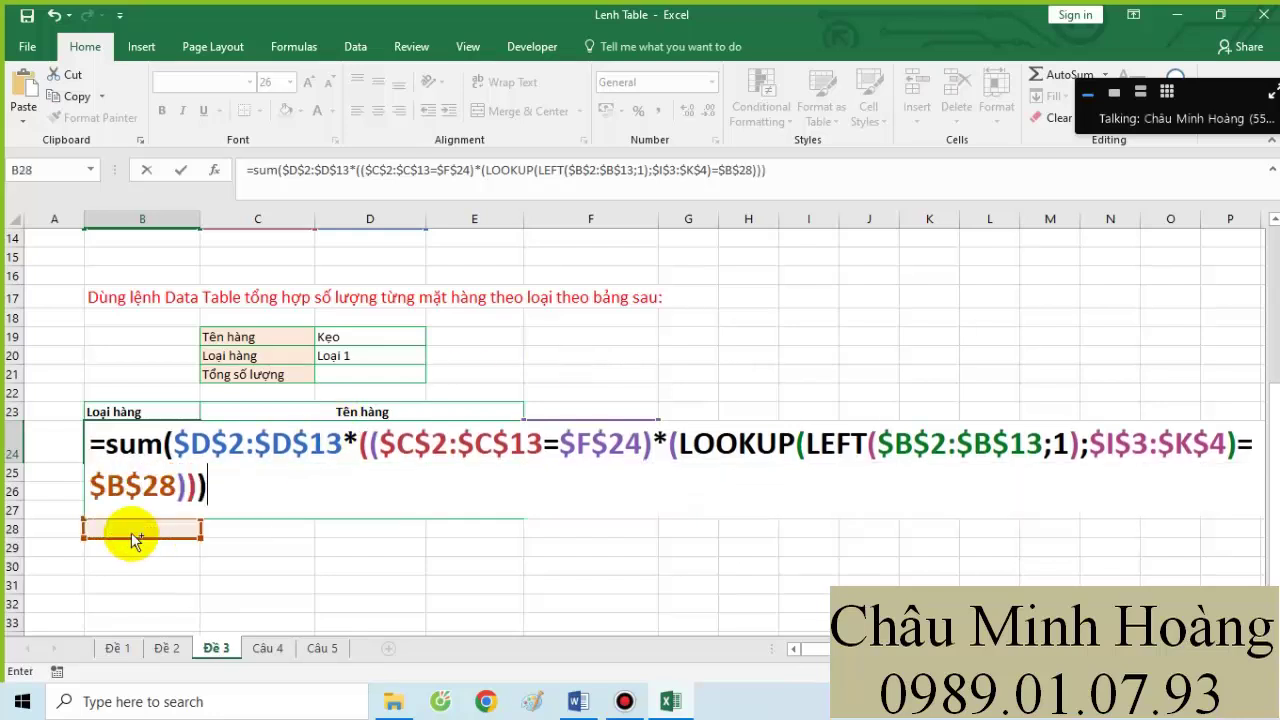
key(ctrl+shift+Return)
- Create a data table over B24:E27 with row input cell F24 and column input cell B28
drag(180, 443, 505, 514)
click(355, 46)
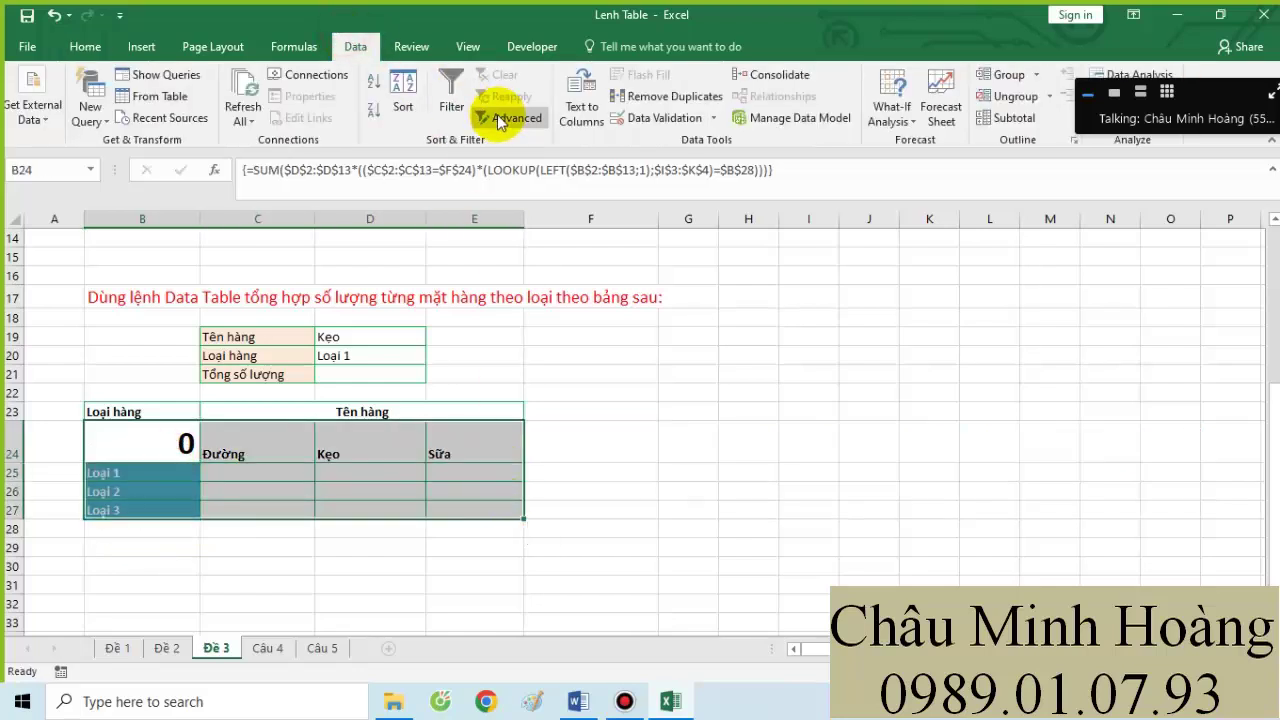
click(891, 110)
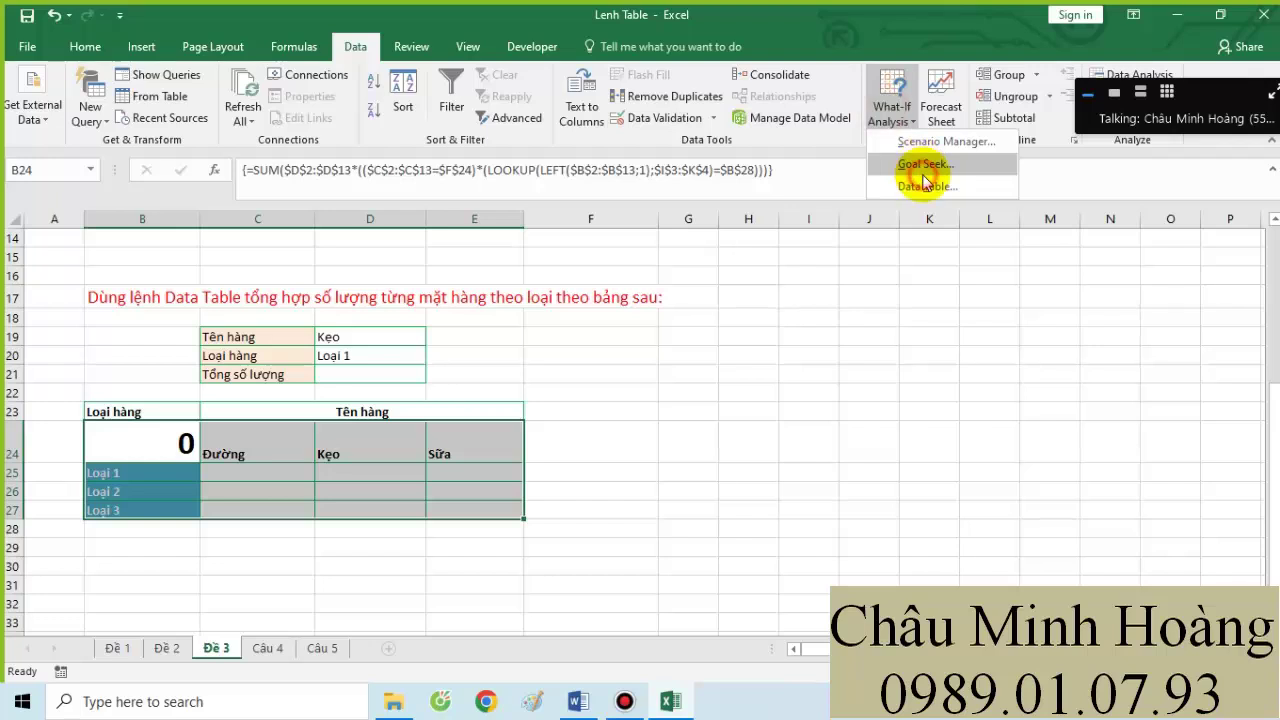
click(925, 185)
click(577, 434)
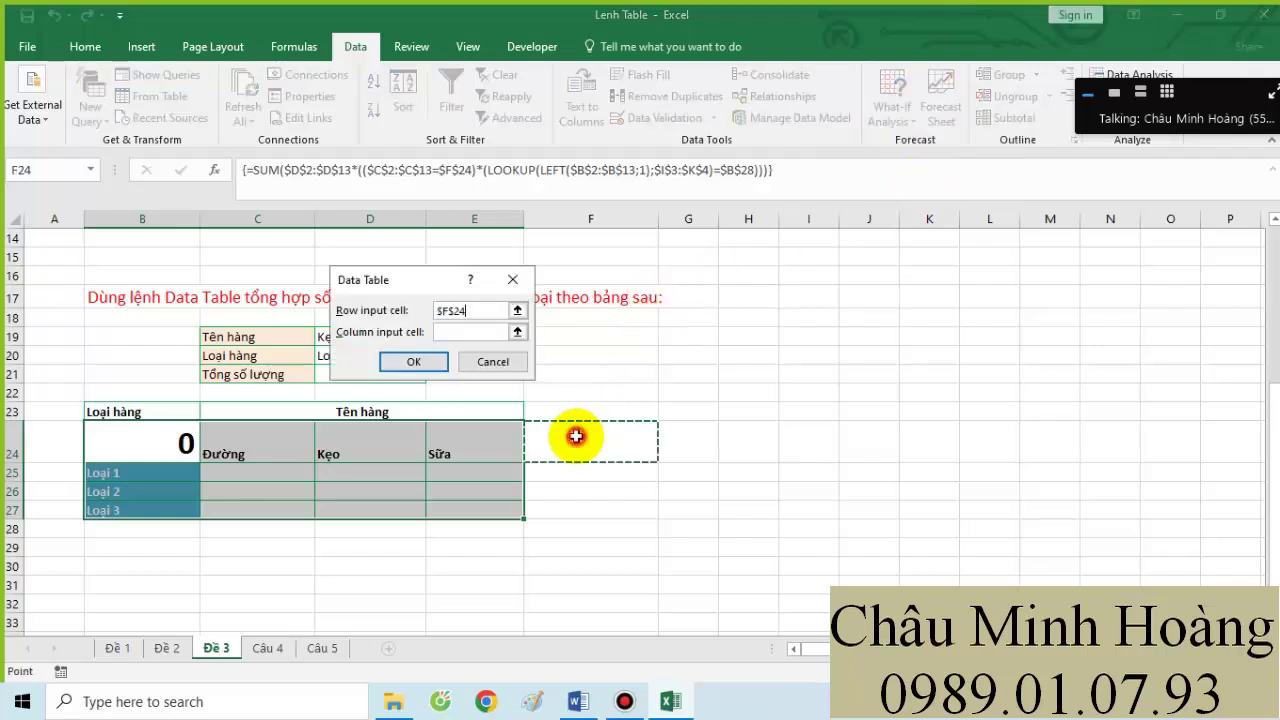
click(446, 332)
click(152, 533)
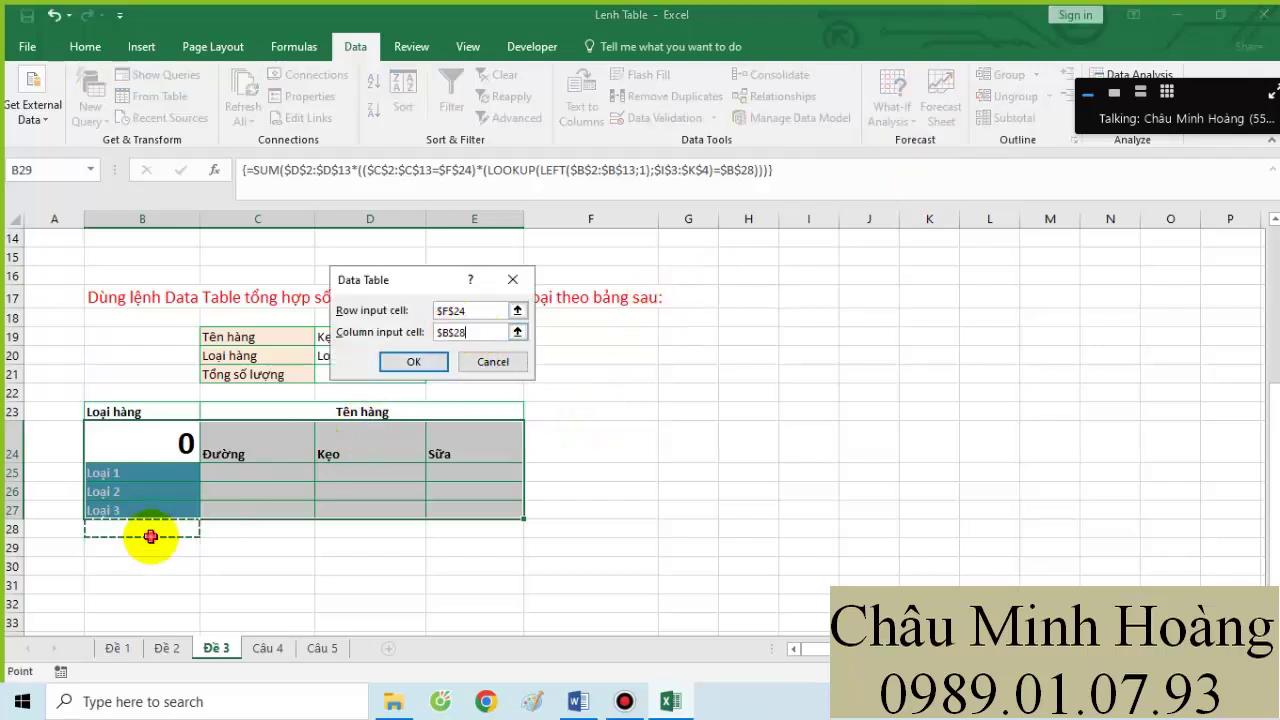
click(416, 362)
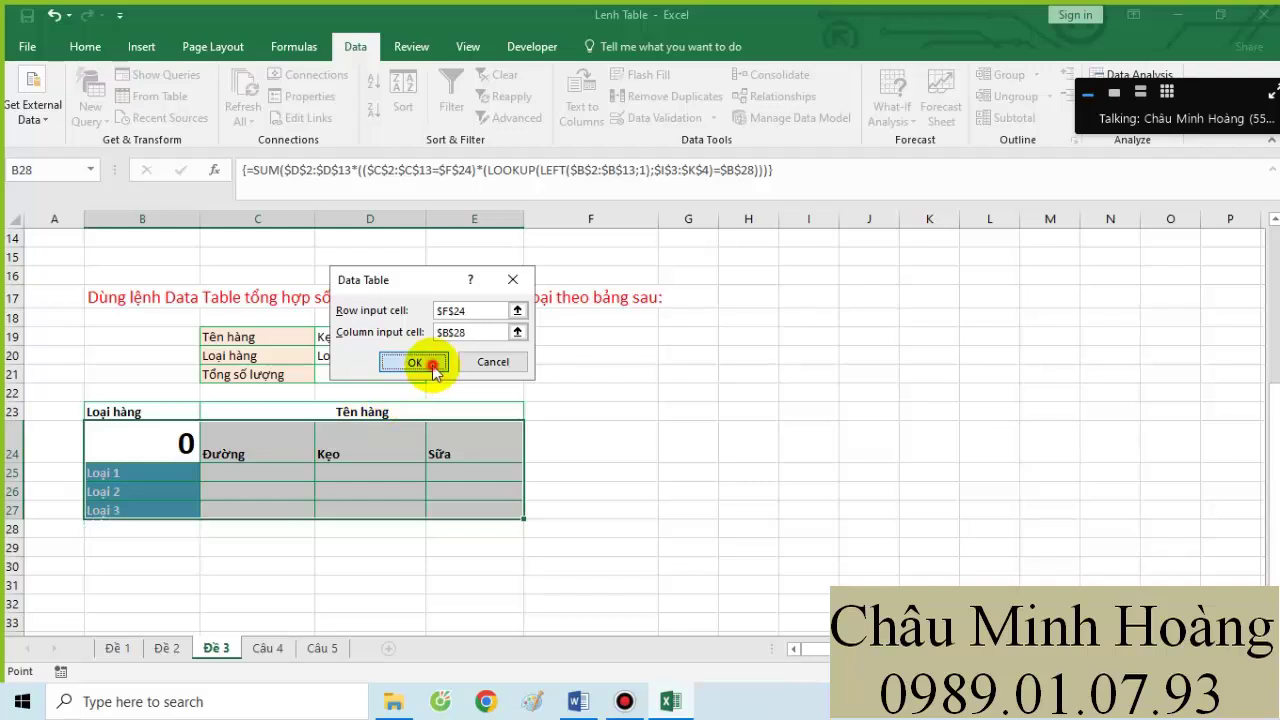
- Copy the full B24 formula text and paste it into the Word document under a new line "Đề 3 :"
double_click(114, 425)
key(ctrl+shift+End)
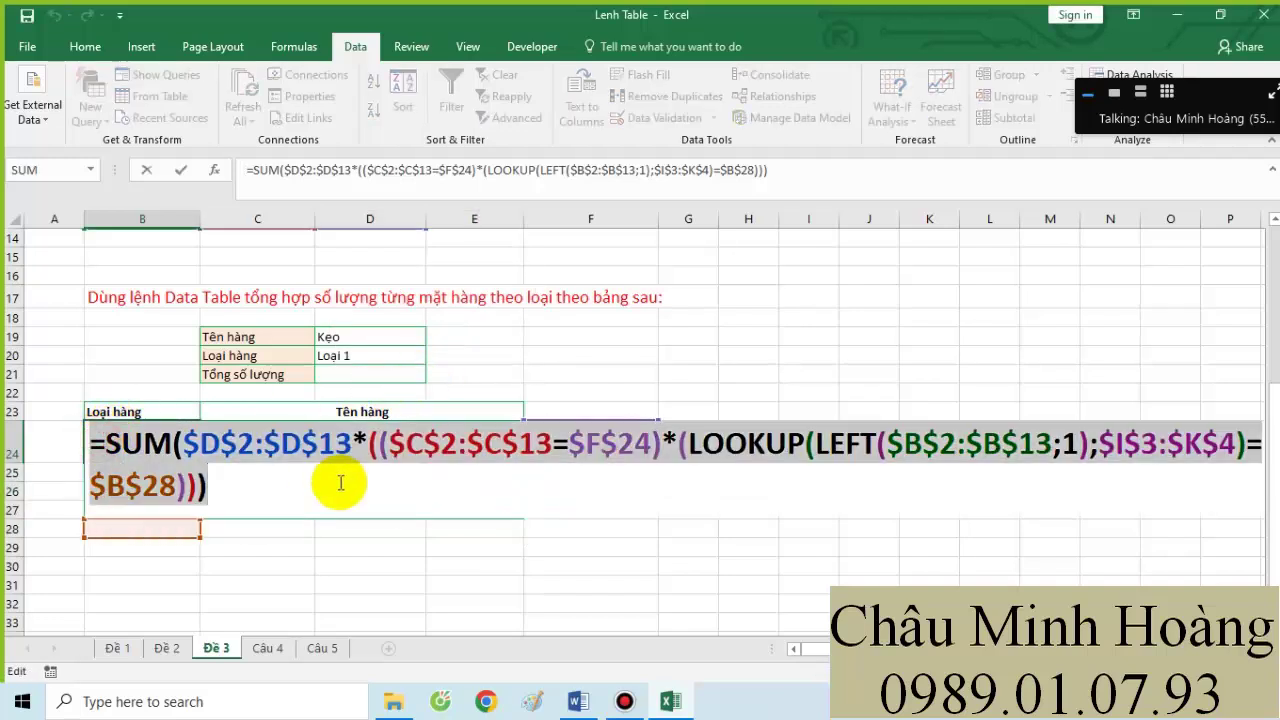
key(Escape)
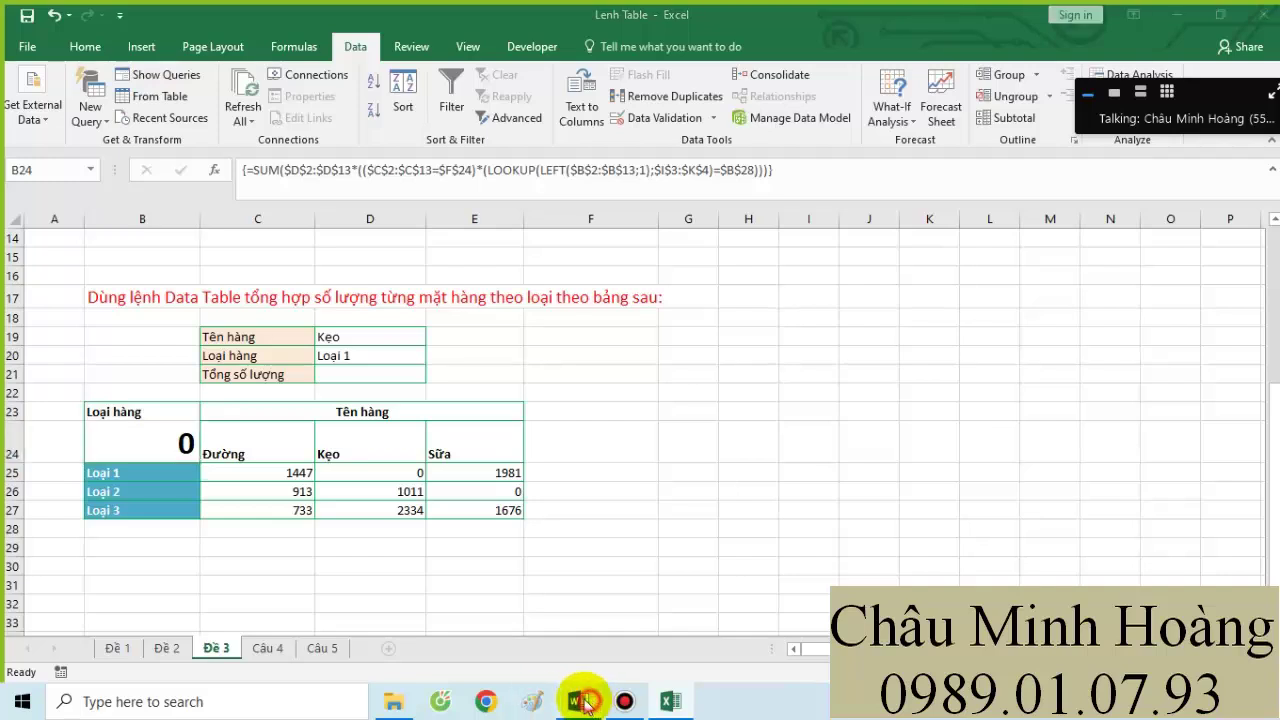
click(578, 701)
key(Return)
text(D)
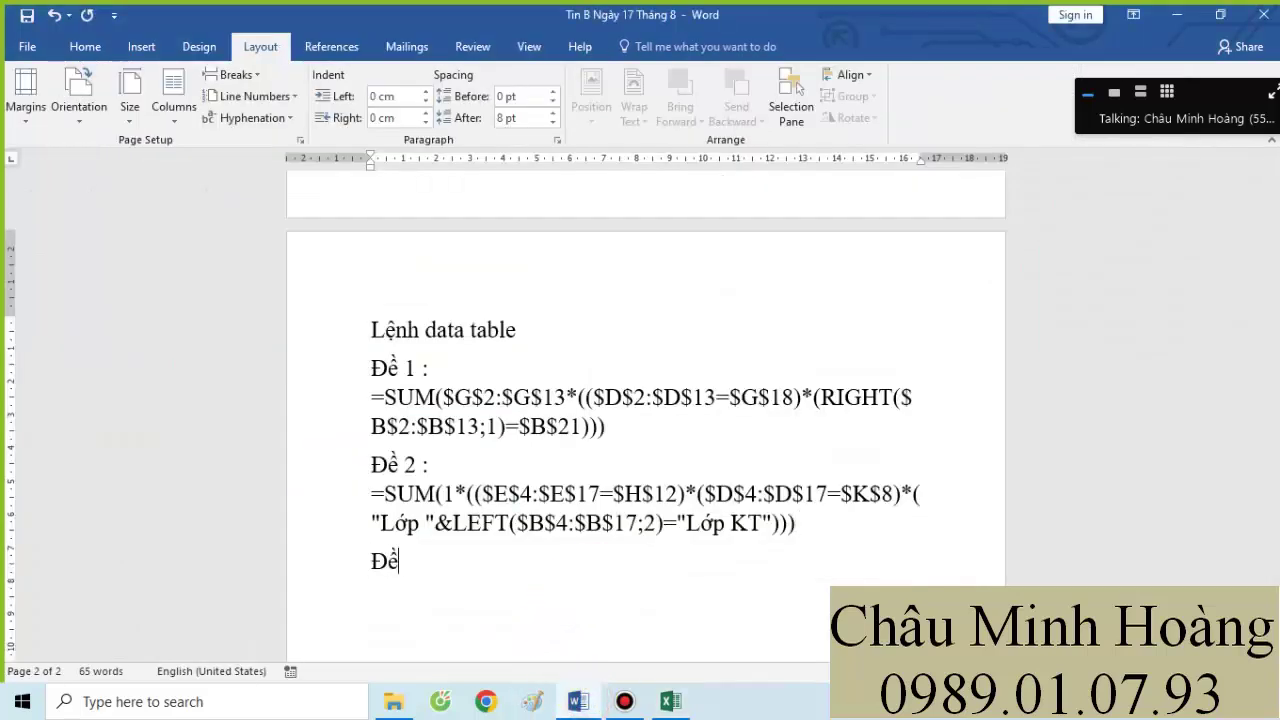
text(ề 3 :)
key(Return)
key(ctrl+v)
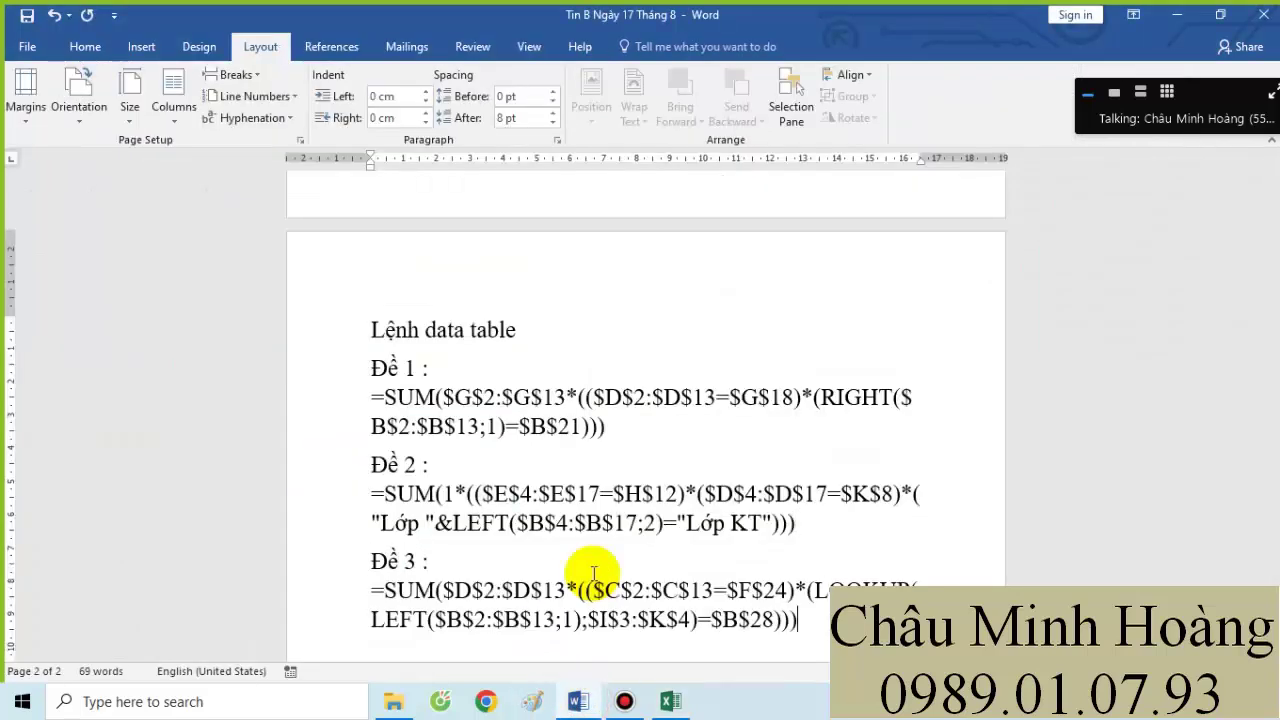
- Start a new "Đề 4" line below the pasted Đề 3 formula in the document
scroll(632, 478, down, 1)
scroll(632, 478, down, 1)
key(Return)
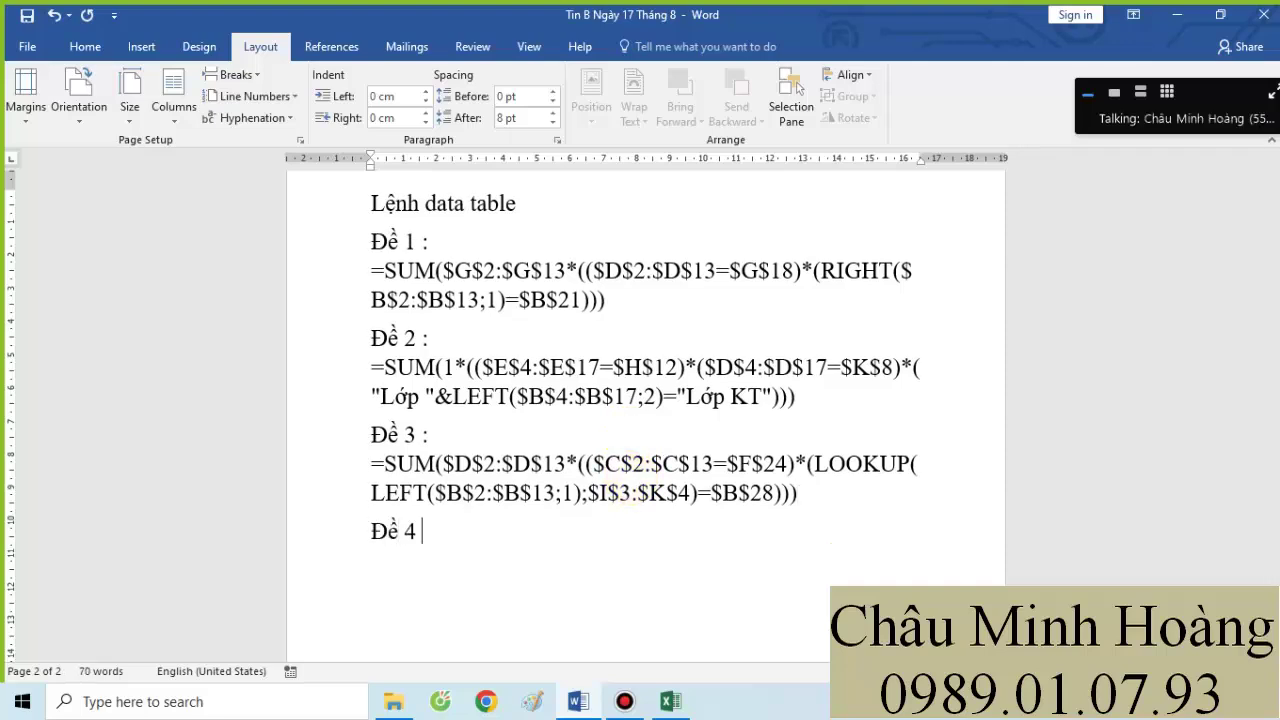
- Switch to Excel, go to the Câu 4 sheet and unmerge the blank corner cell C12:C13 of the summary table
click(670, 701)
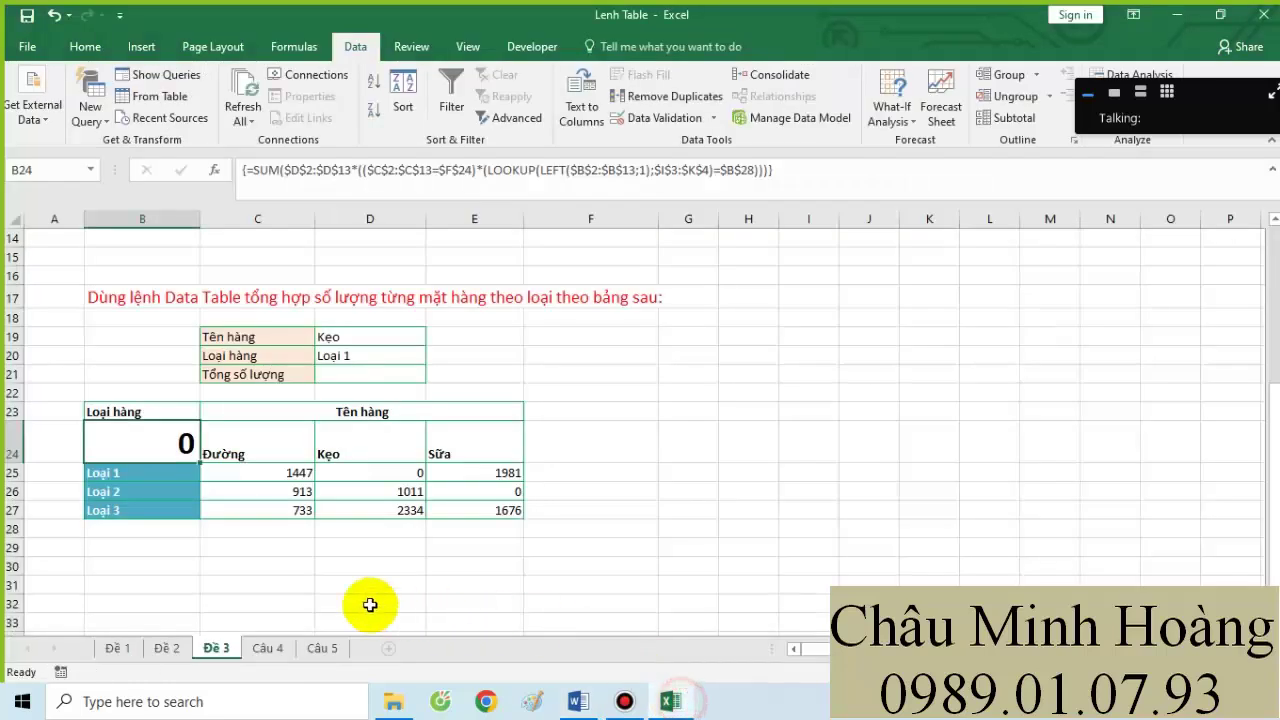
click(274, 650)
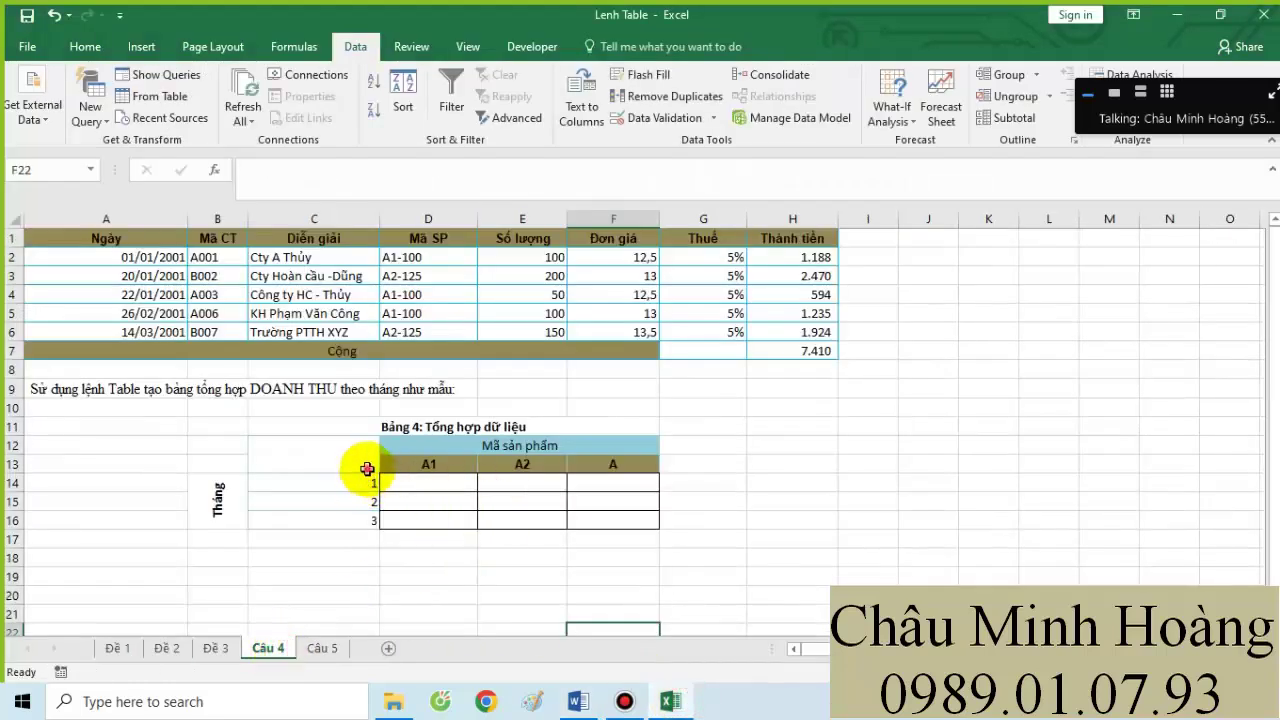
drag(367, 469, 500, 517)
drag(514, 471, 380, 486)
click(333, 459)
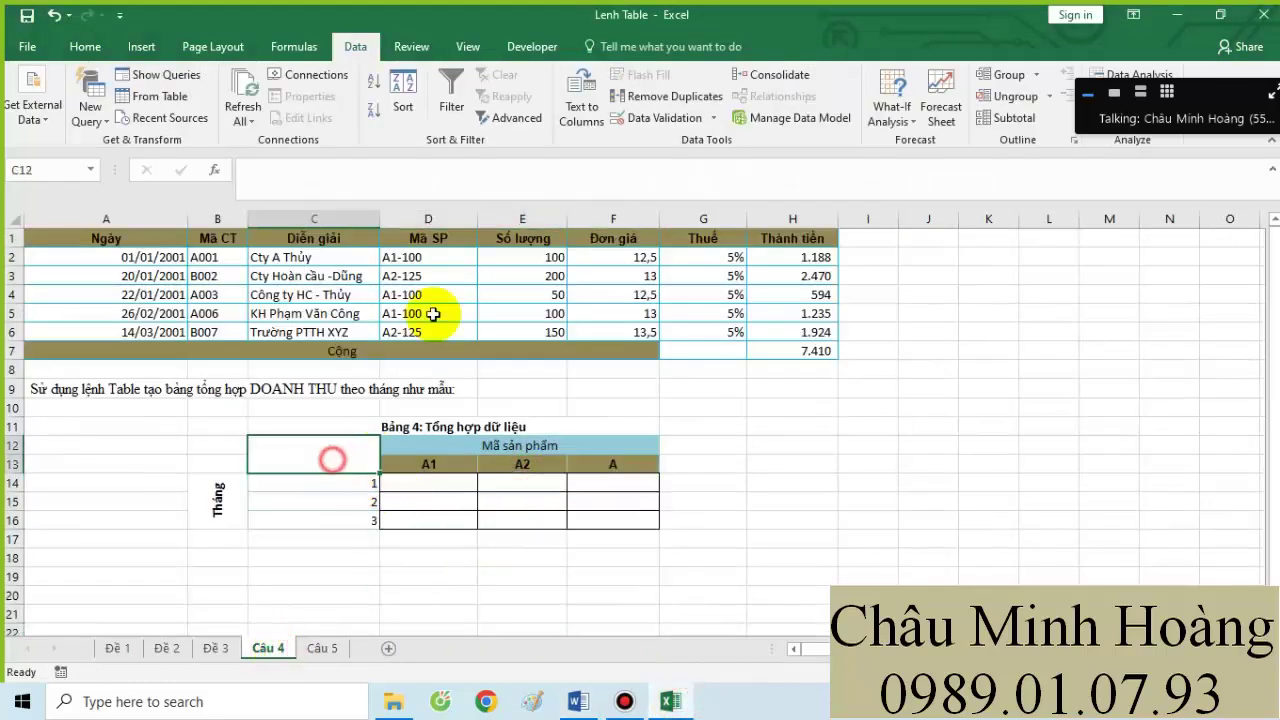
click(85, 46)
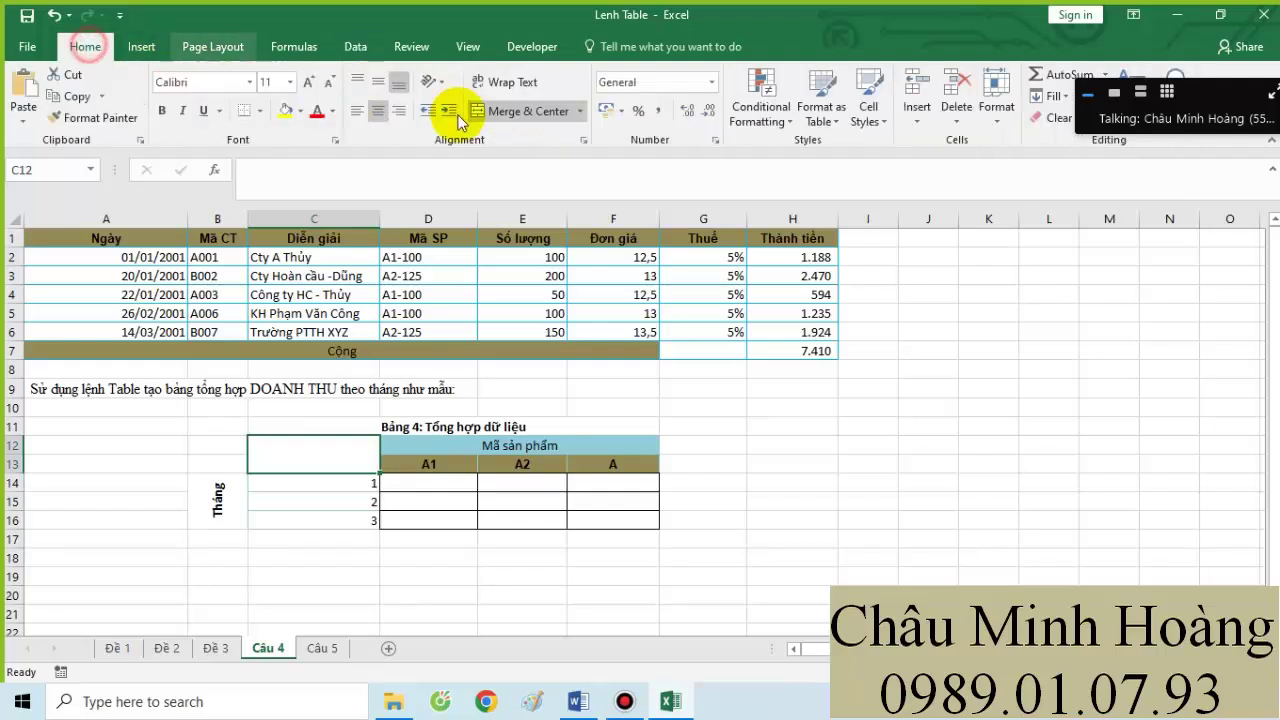
click(520, 111)
- Fill the range C13:E16 of the summary table with yellow
drag(342, 466, 520, 514)
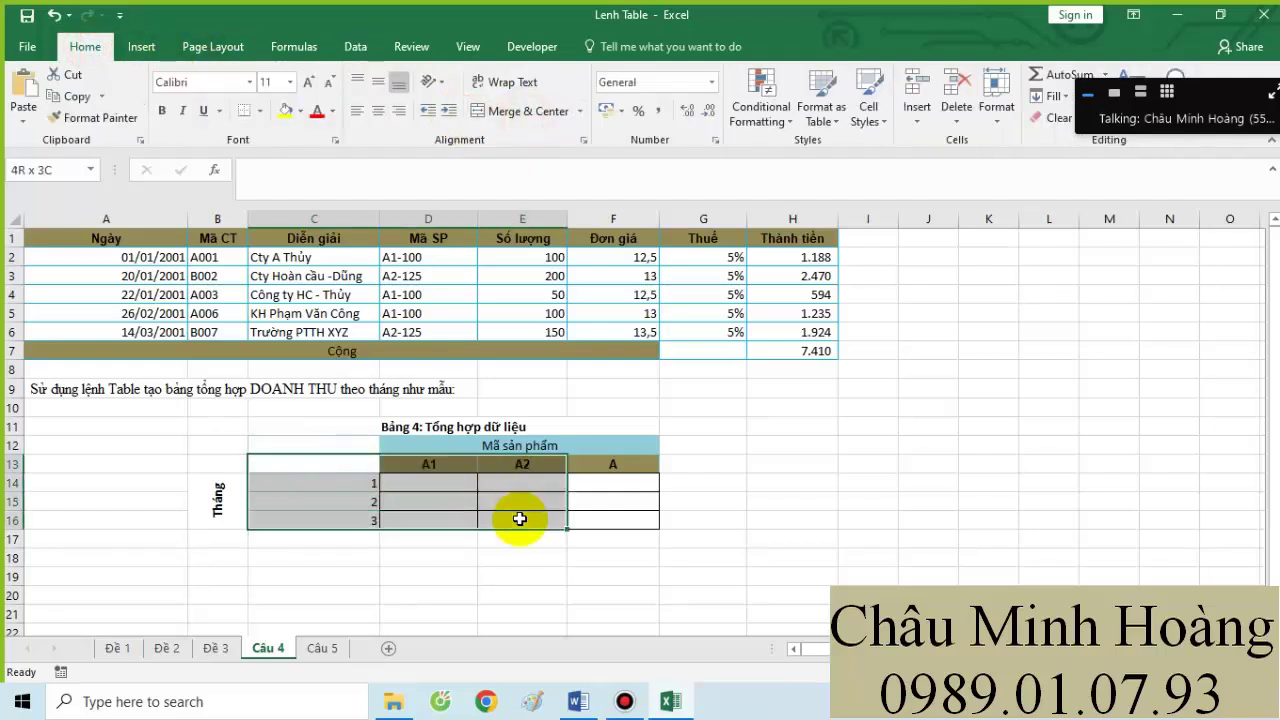
click(282, 117)
drag(613, 466, 627, 514)
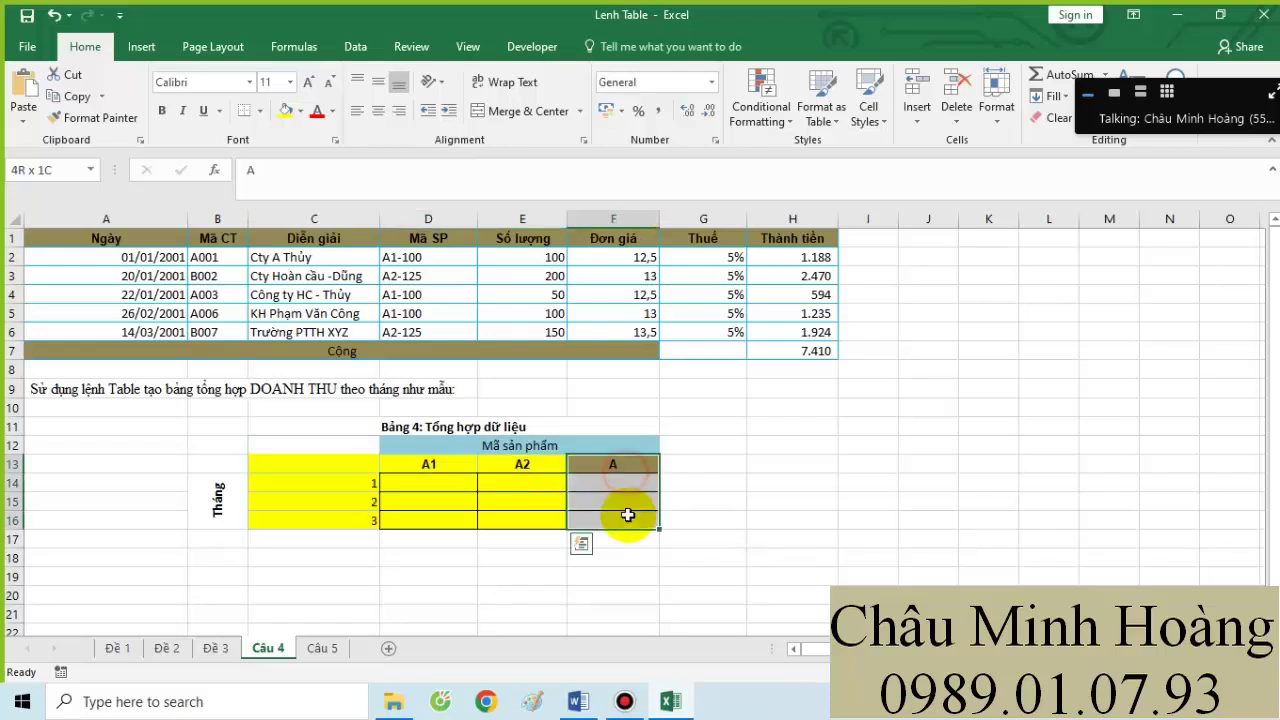
- Set the font size of the corner cell C13 to 24
click(346, 462)
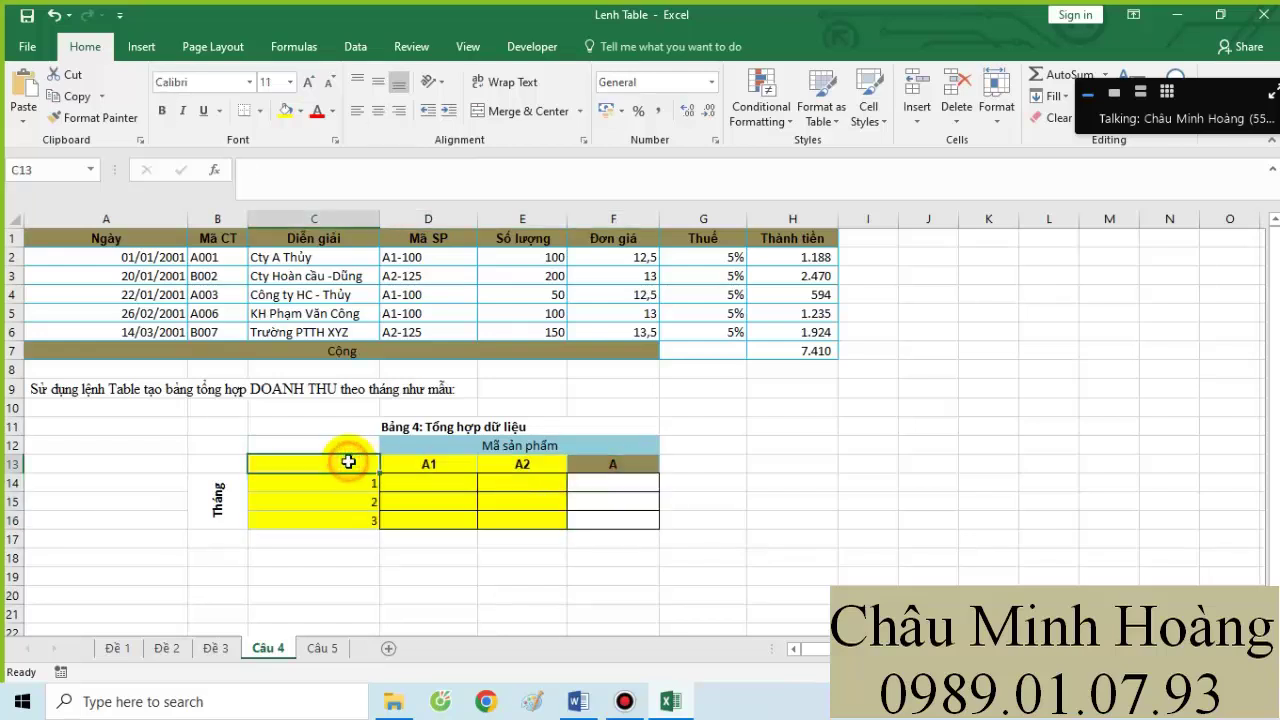
click(290, 82)
click(267, 281)
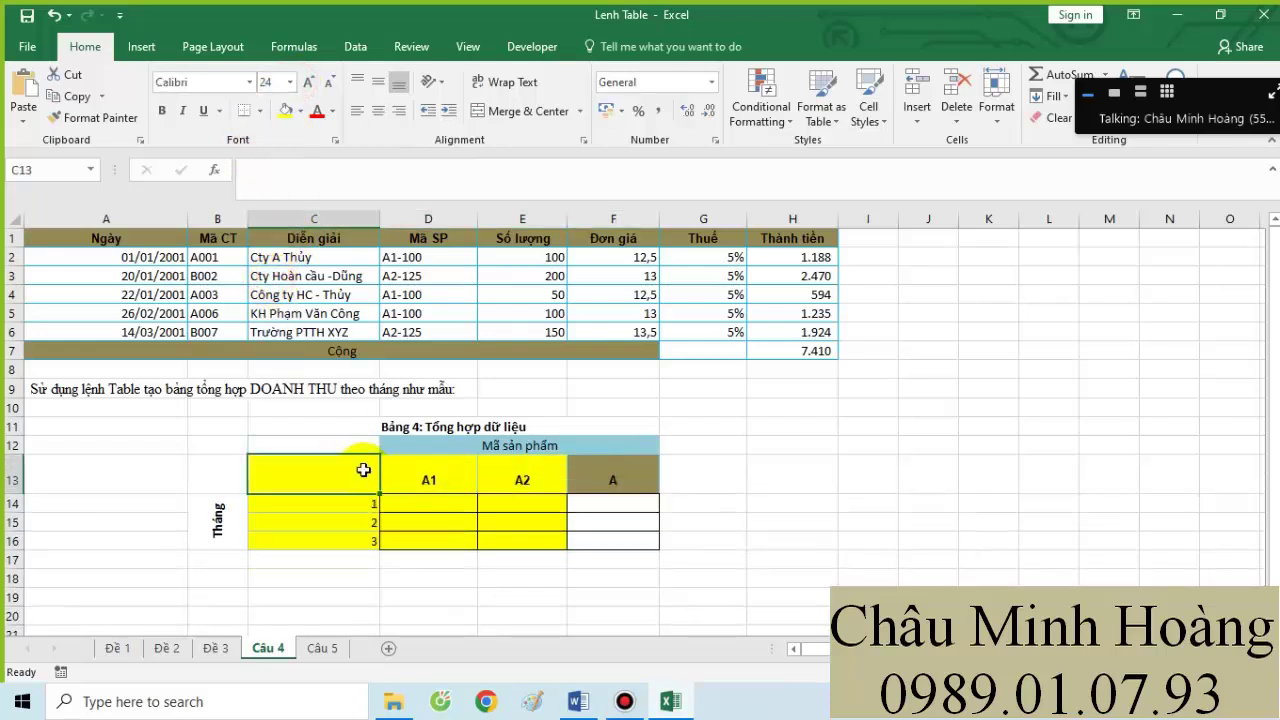
- Begin a SUM formula in C13 with the absolute range $H$2:$H$6 multiplied by an opened double parenthesis for conditions
text(=su)
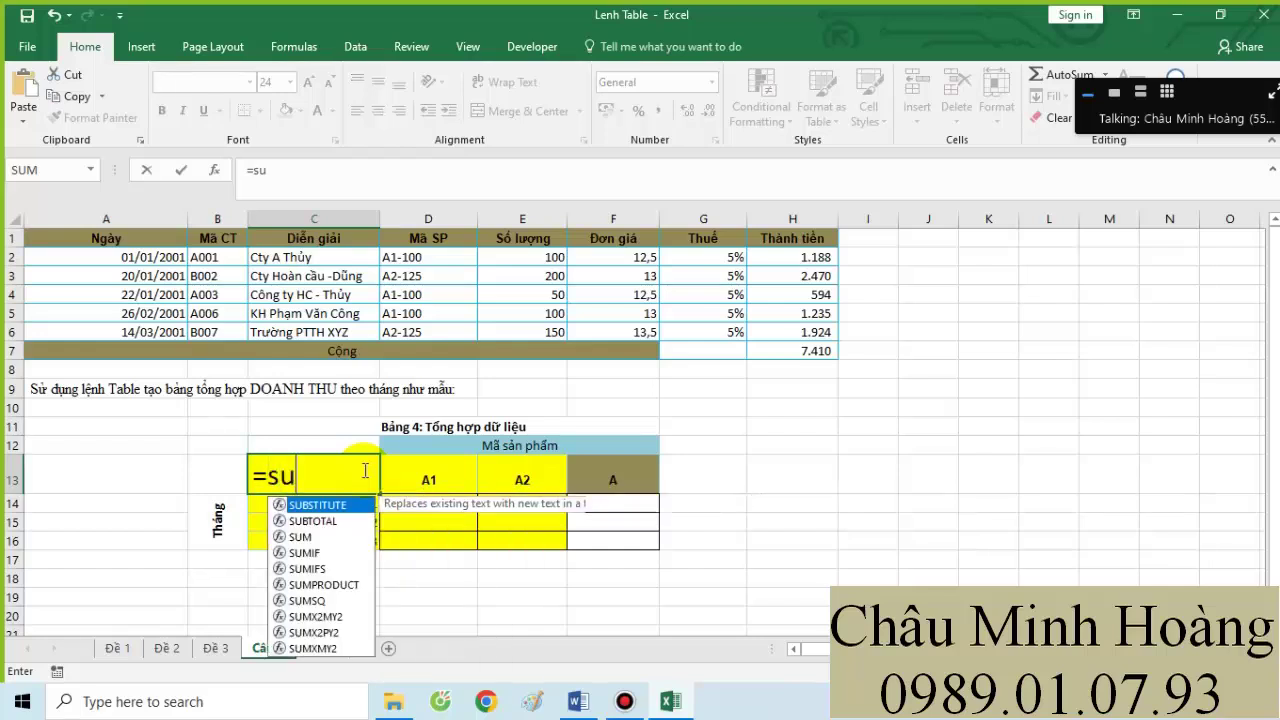
text(m)
key(Tab)
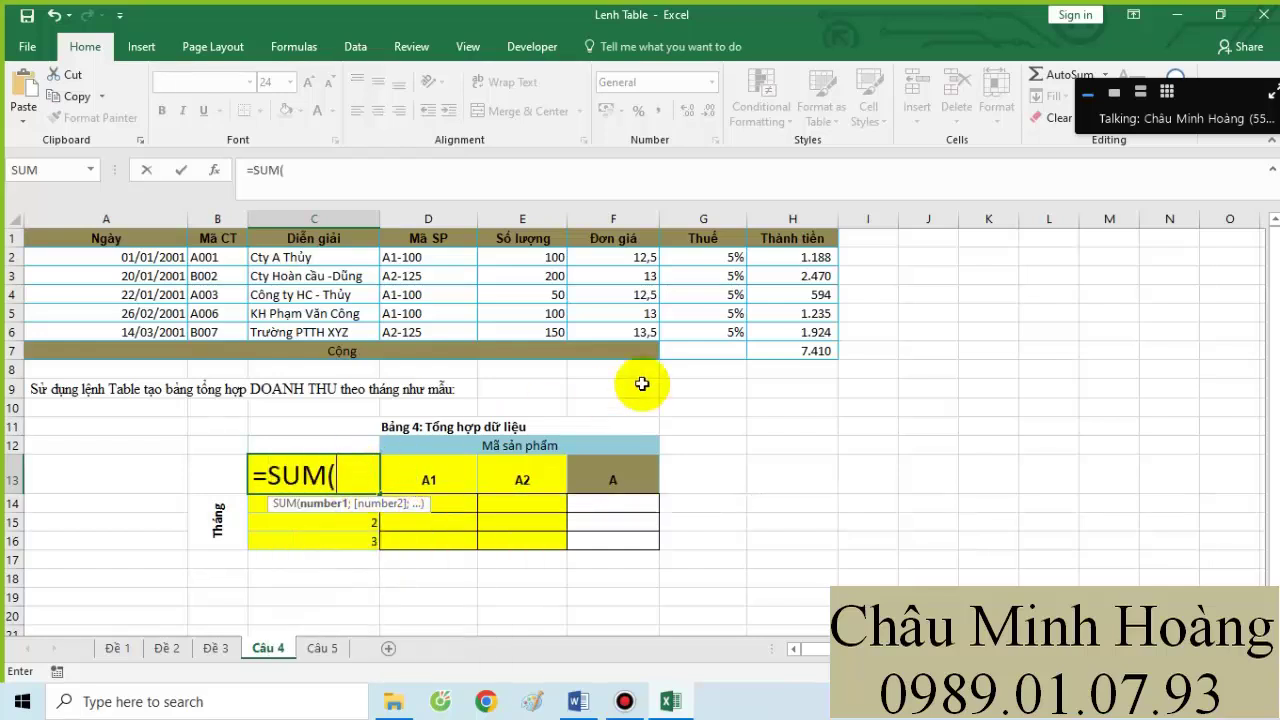
drag(786, 257, 801, 333)
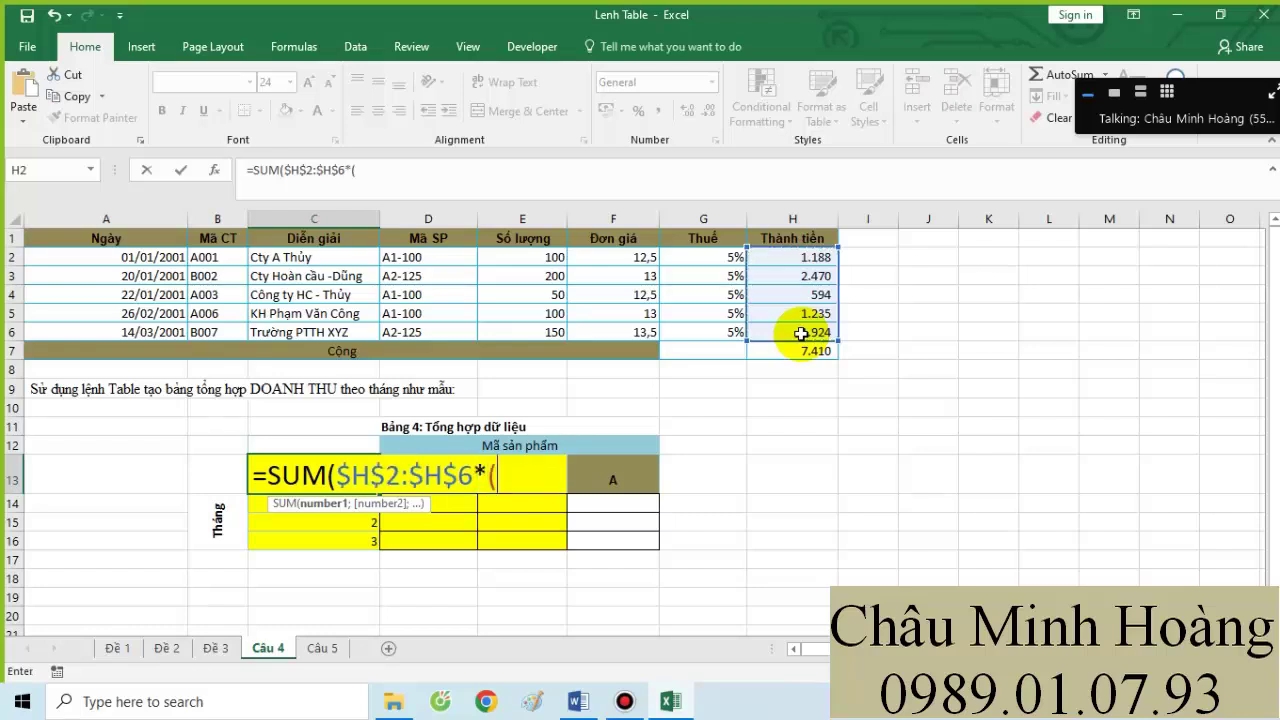
text(*(()
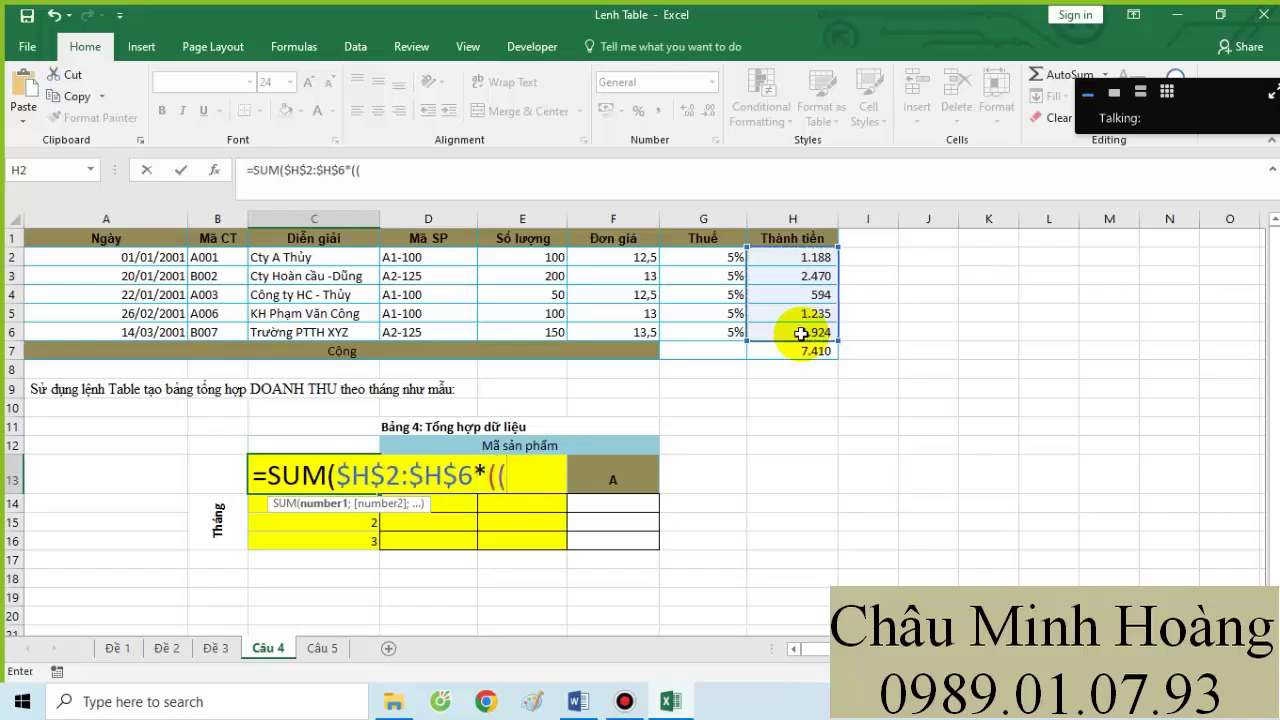
- Begin the first condition with LEFT($D$2:$D$6;2) followed by an equals sign
text(L)
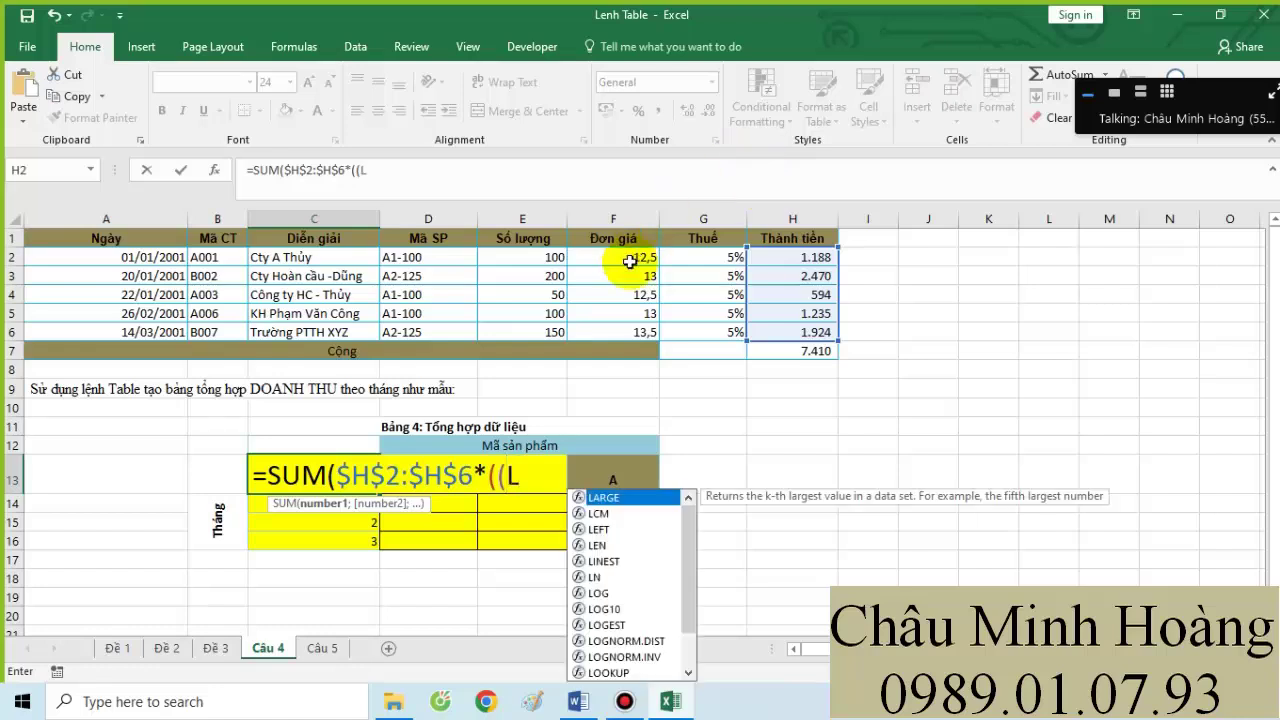
text(e)
key(Tab)
drag(418, 258, 436, 326)
key(F4)
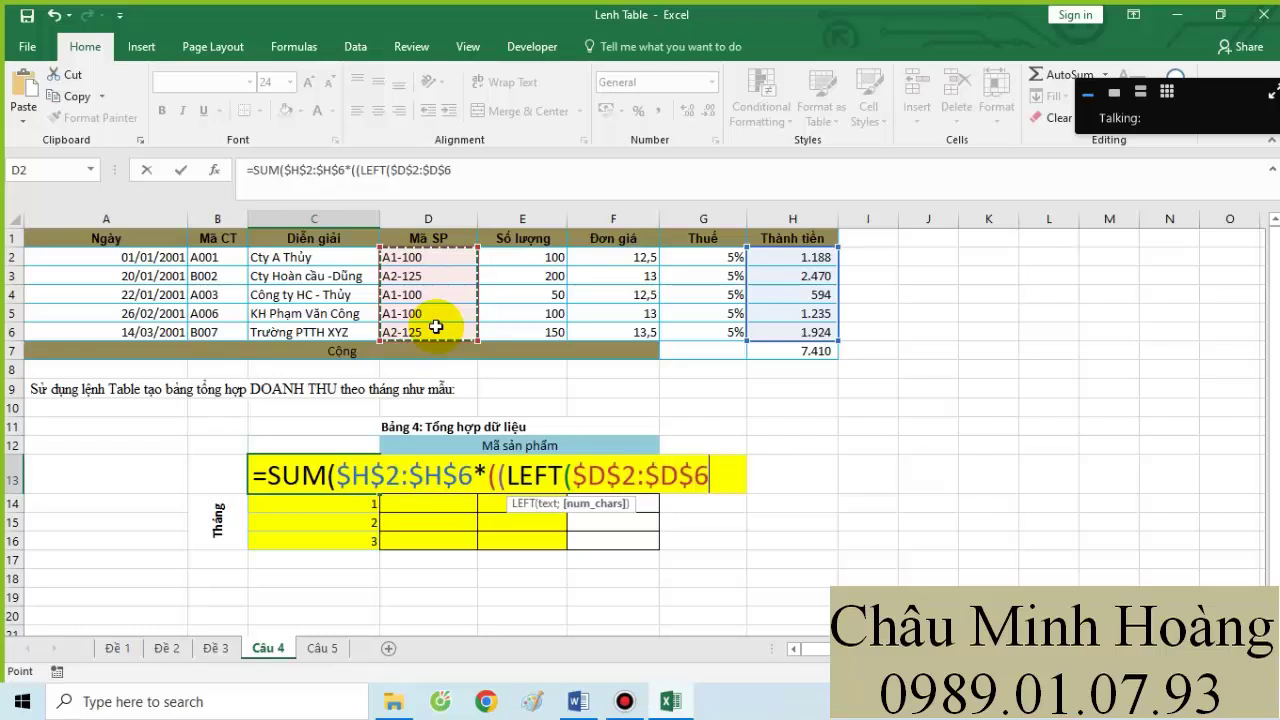
text(;2)=)
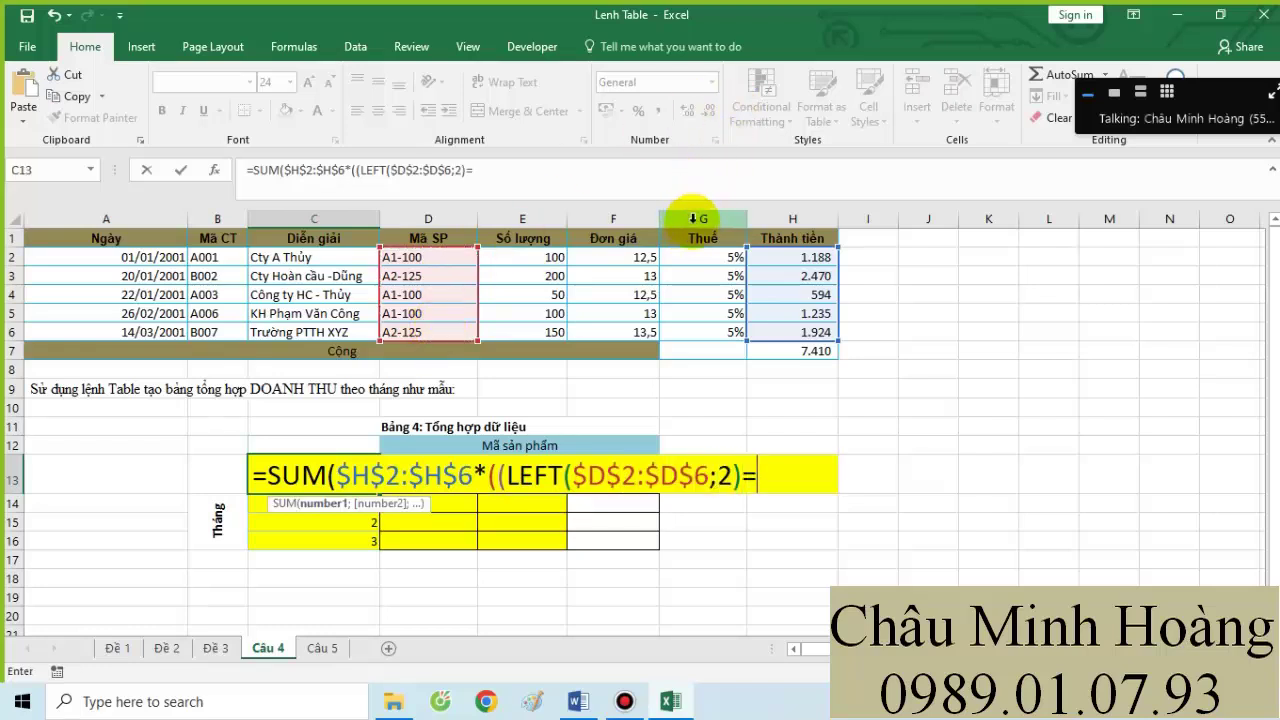
- Enter G13 as the cell the LEFT condition is compared to, and place the cursor in that reference
text(G)
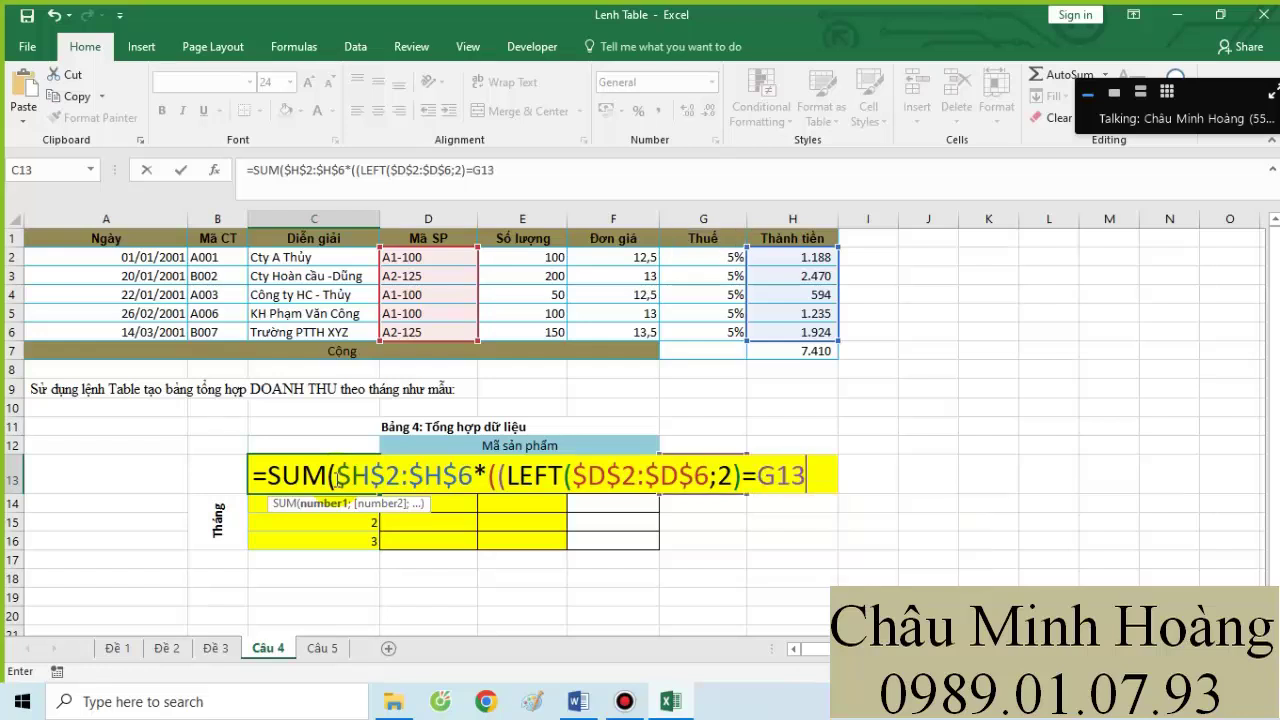
text(13)
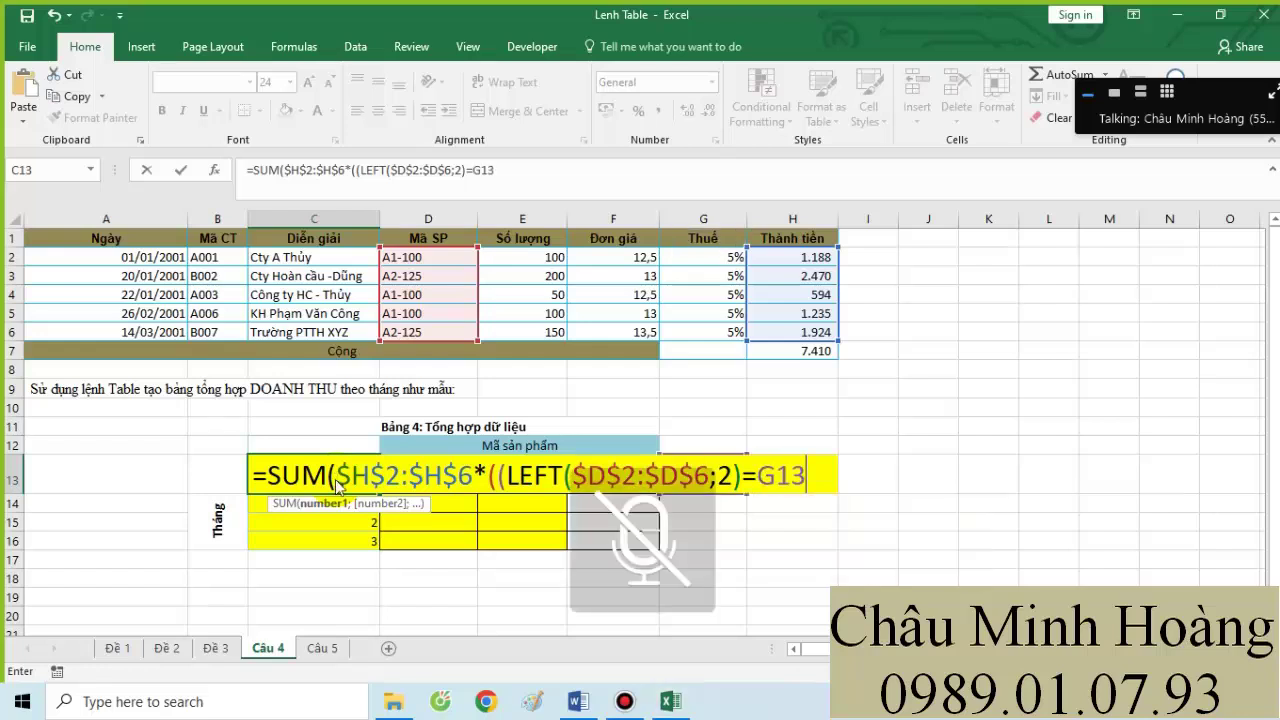
key(super)
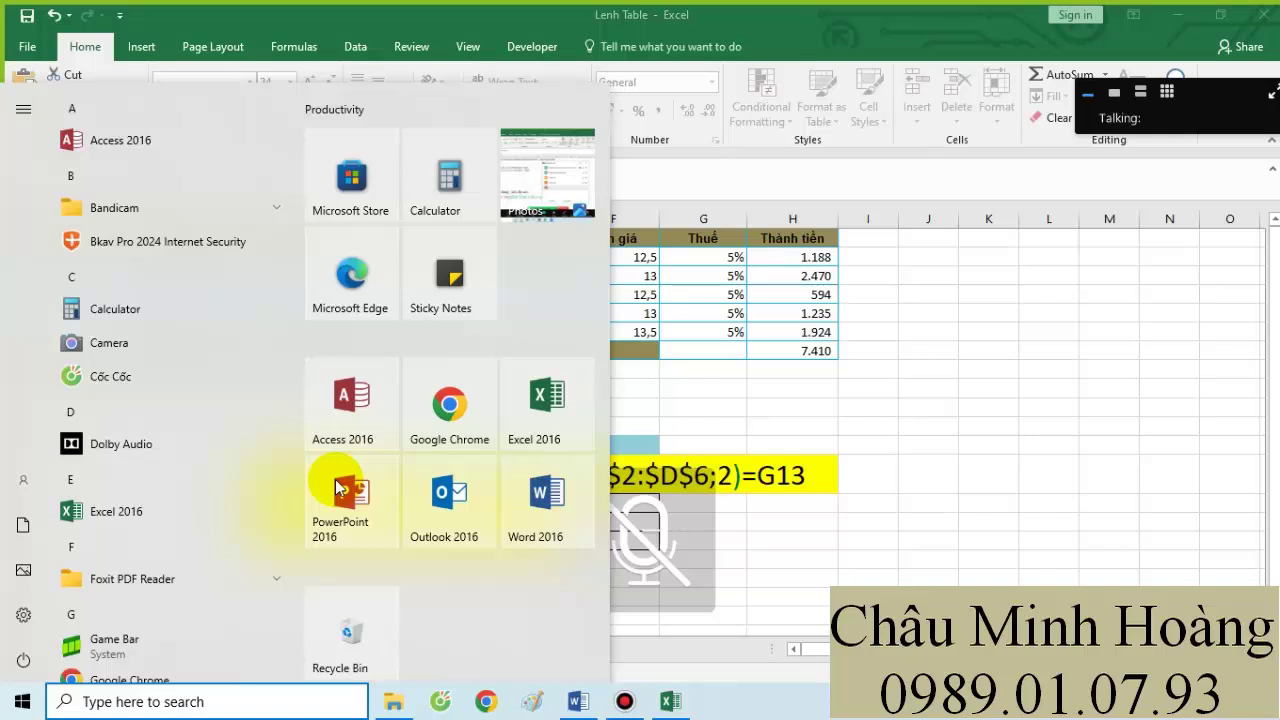
key(Escape)
click(769, 474)
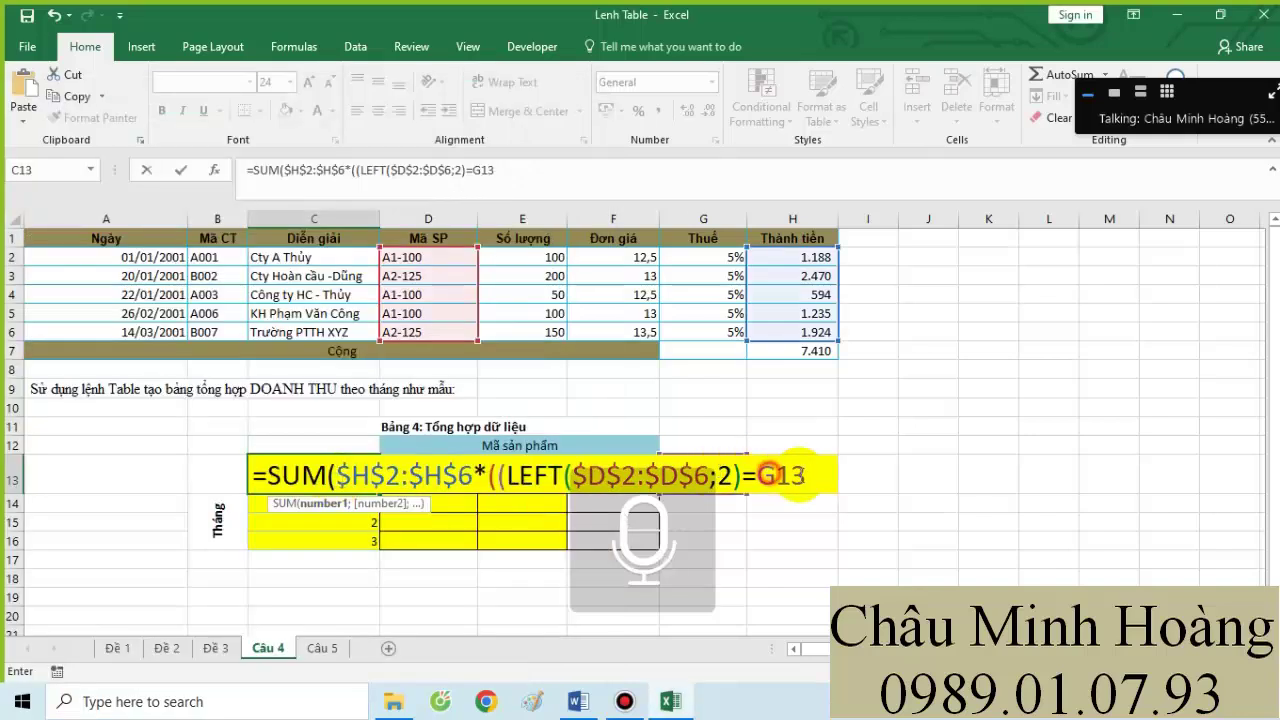
- Complete C13 as the array formula =SUM($H$2:$H$6*((LEFT($D$2:$D$6;2)=$G$13)*(MONTH($A$2:$A$6)=$C$17)))
key(F4)
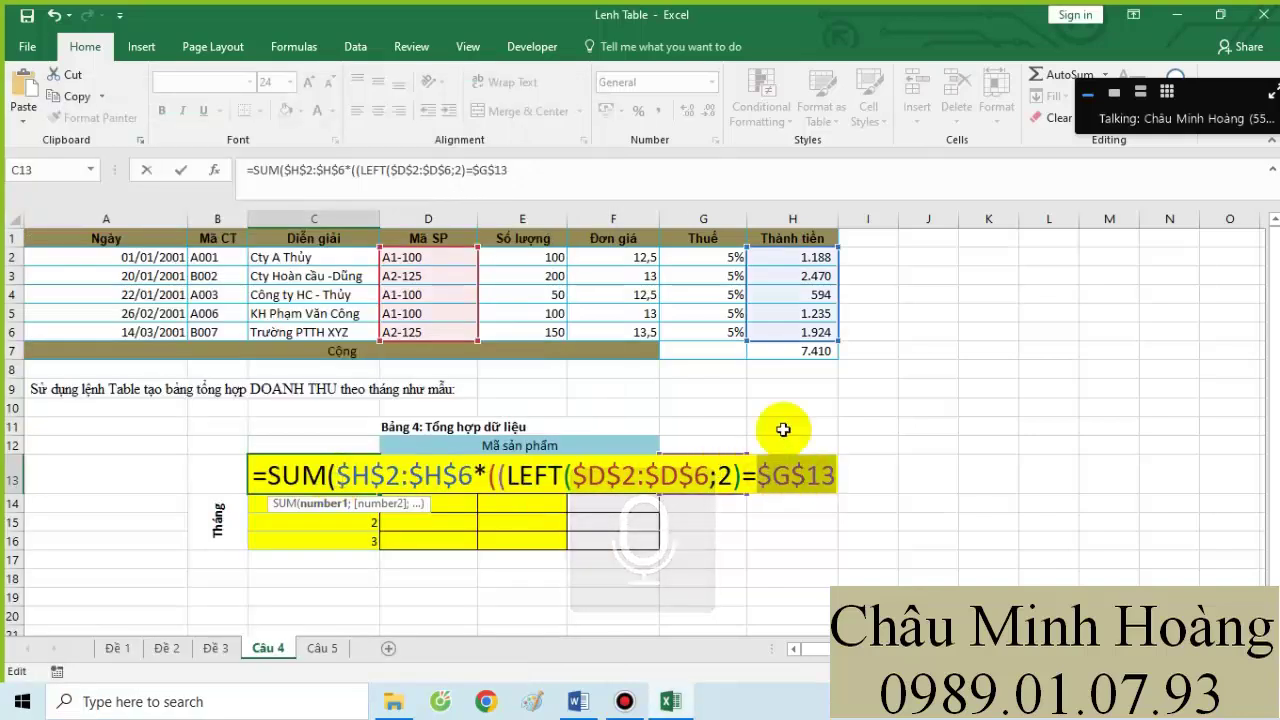
text())
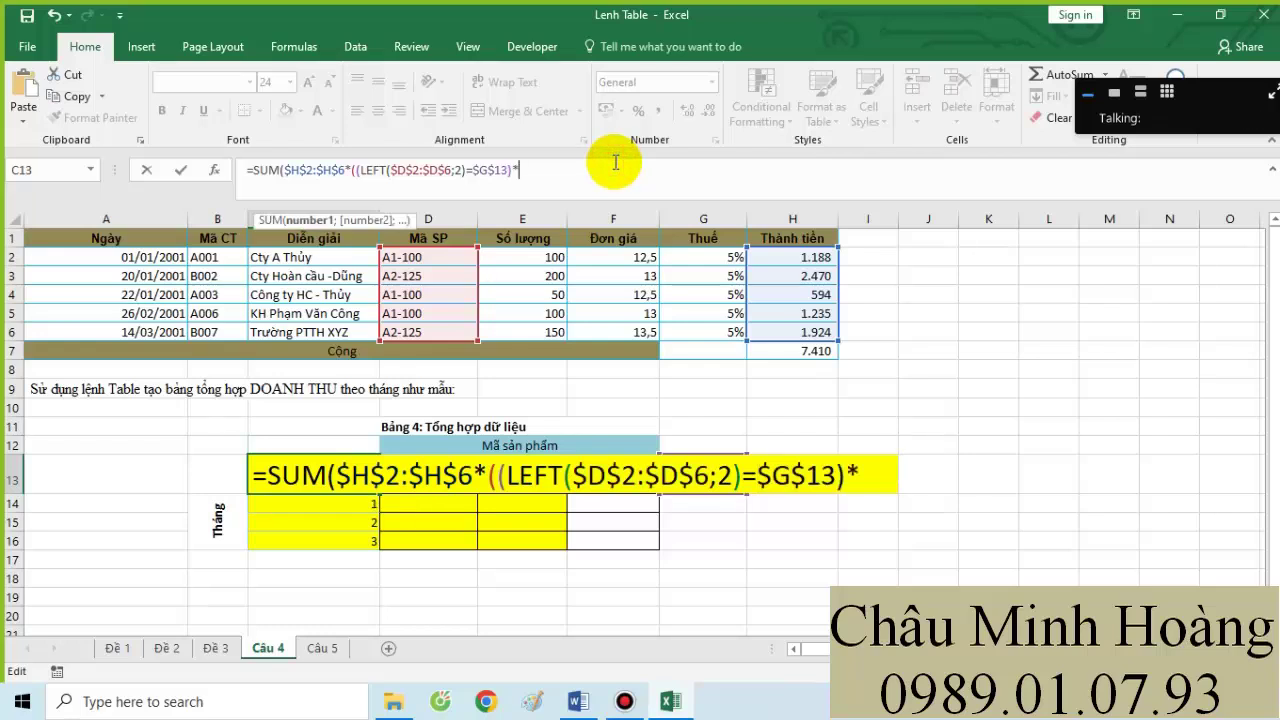
text(*(mo)
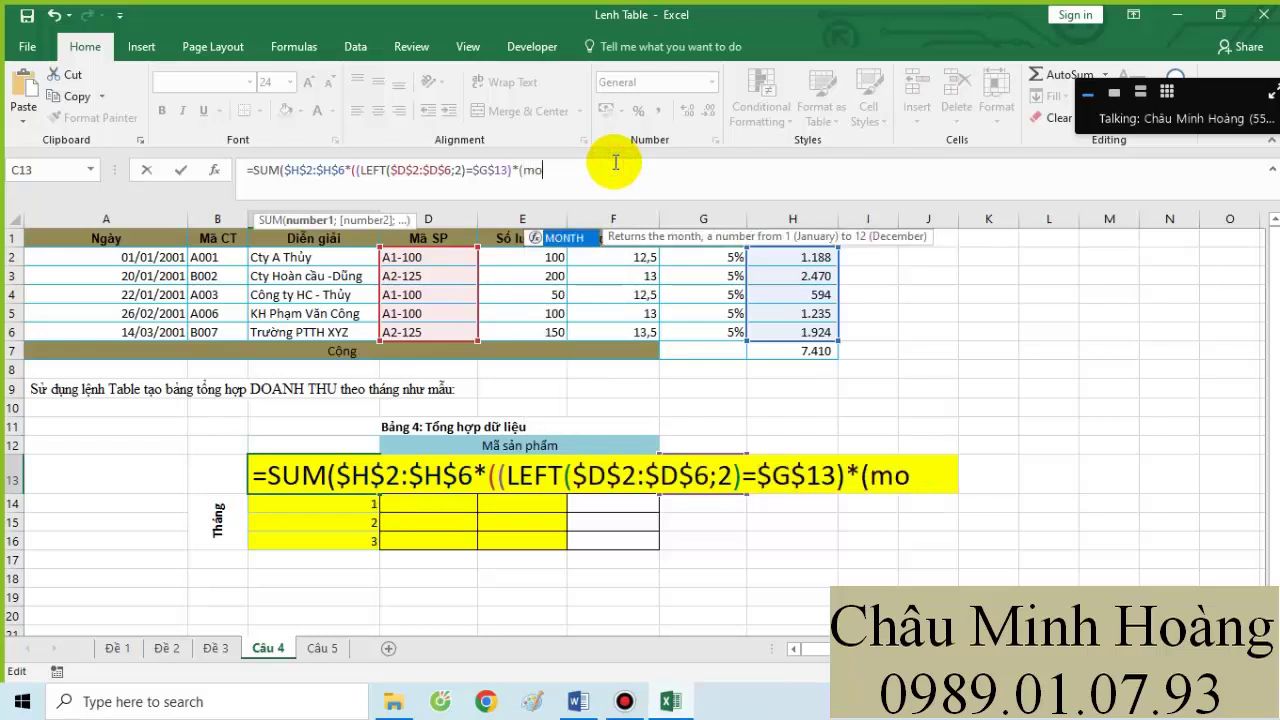
text(nth()
drag(164, 255, 161, 326)
key(F4)
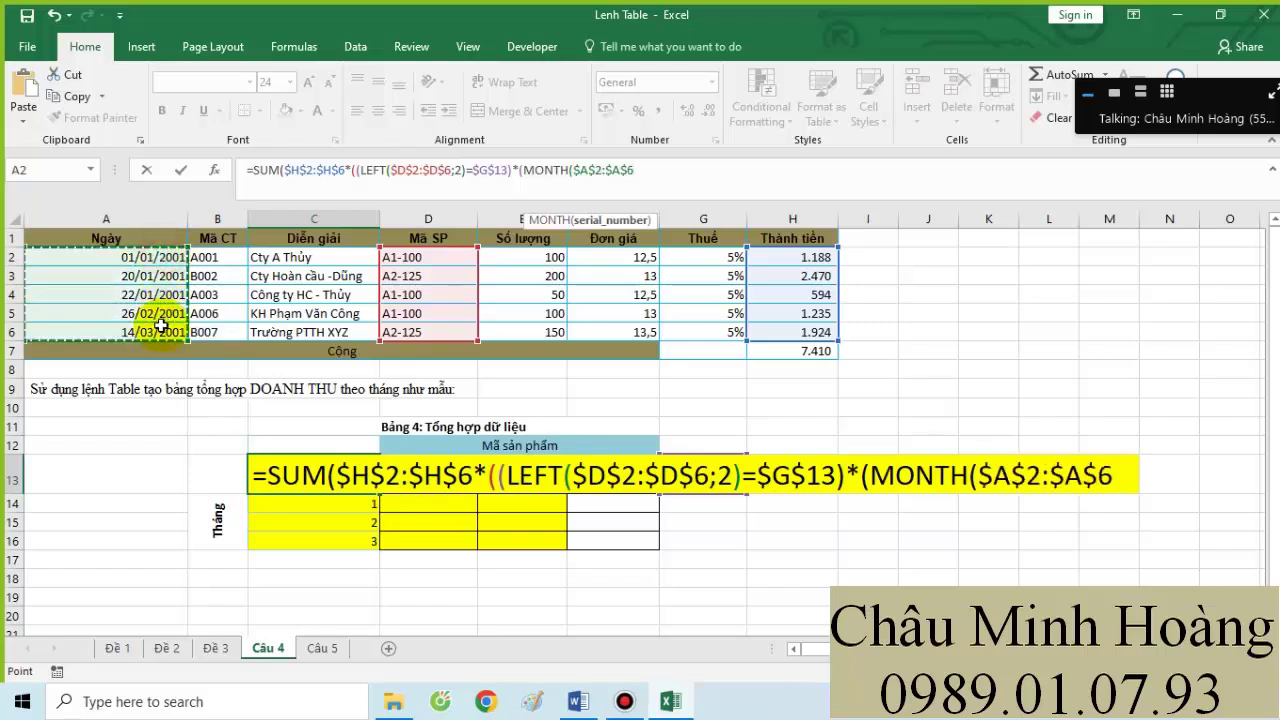
text()=)
click(356, 563)
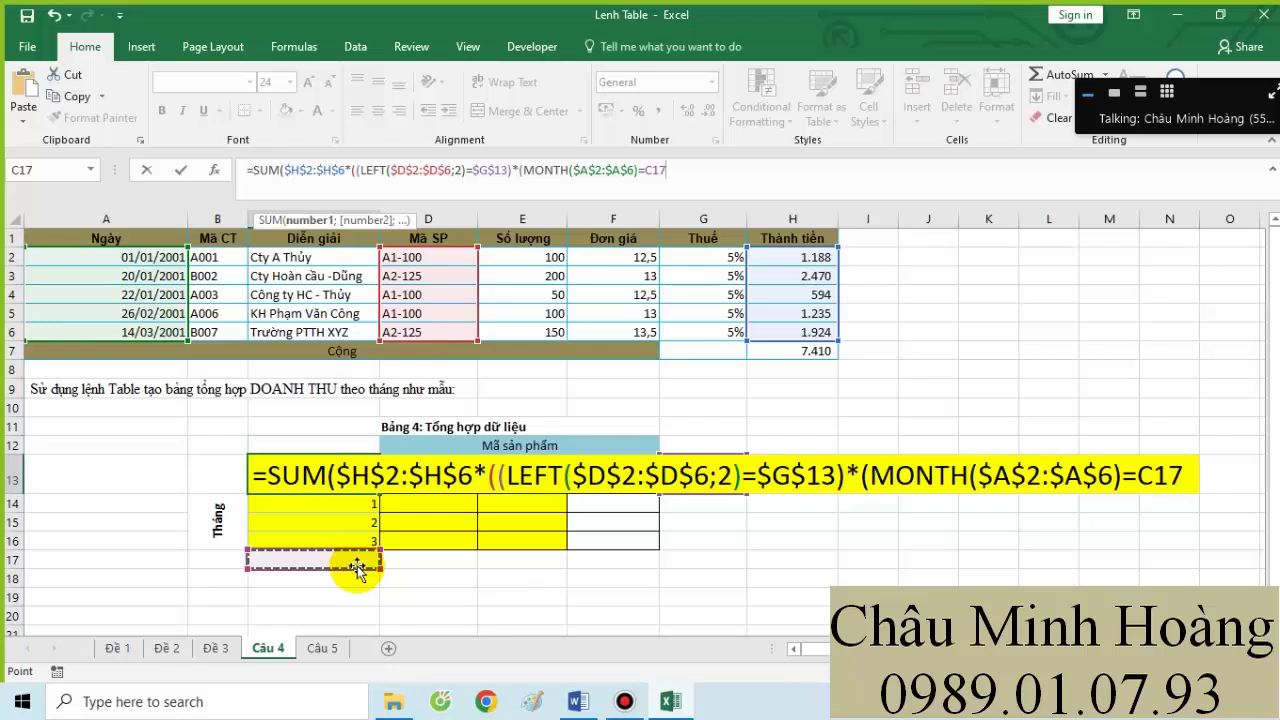
key(F4)
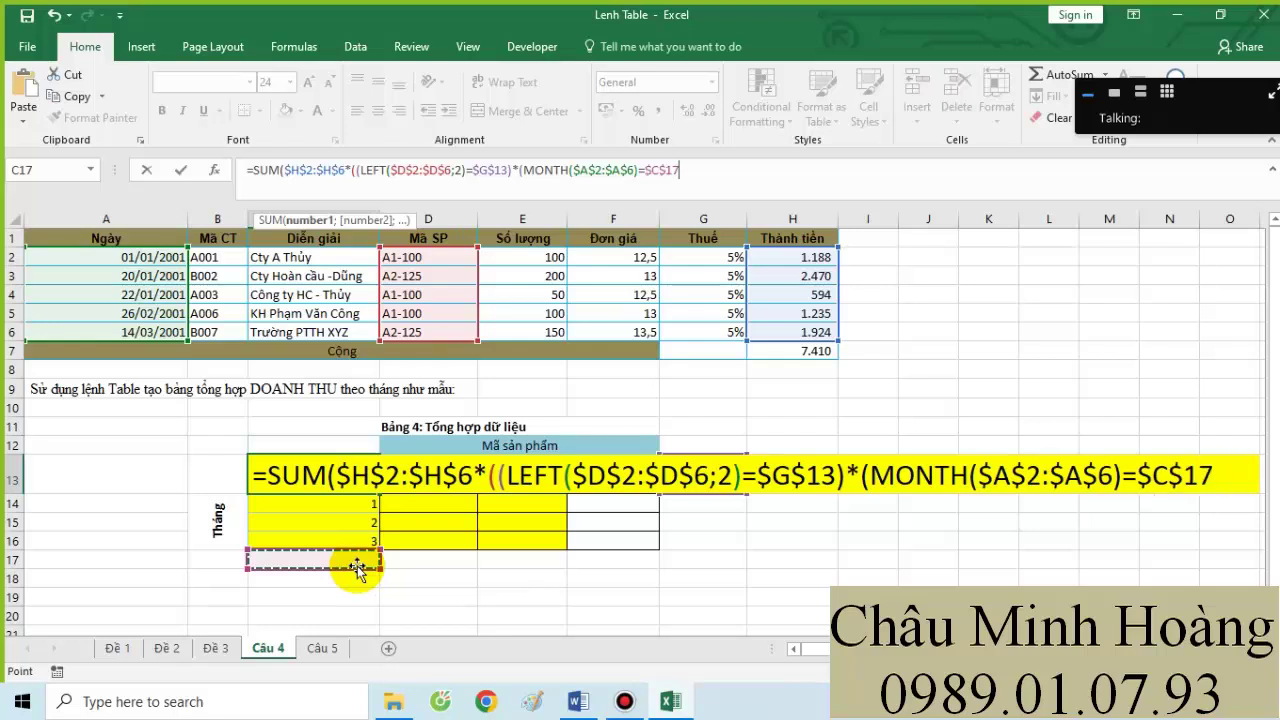
text())
key(ctrl+shift+Return)
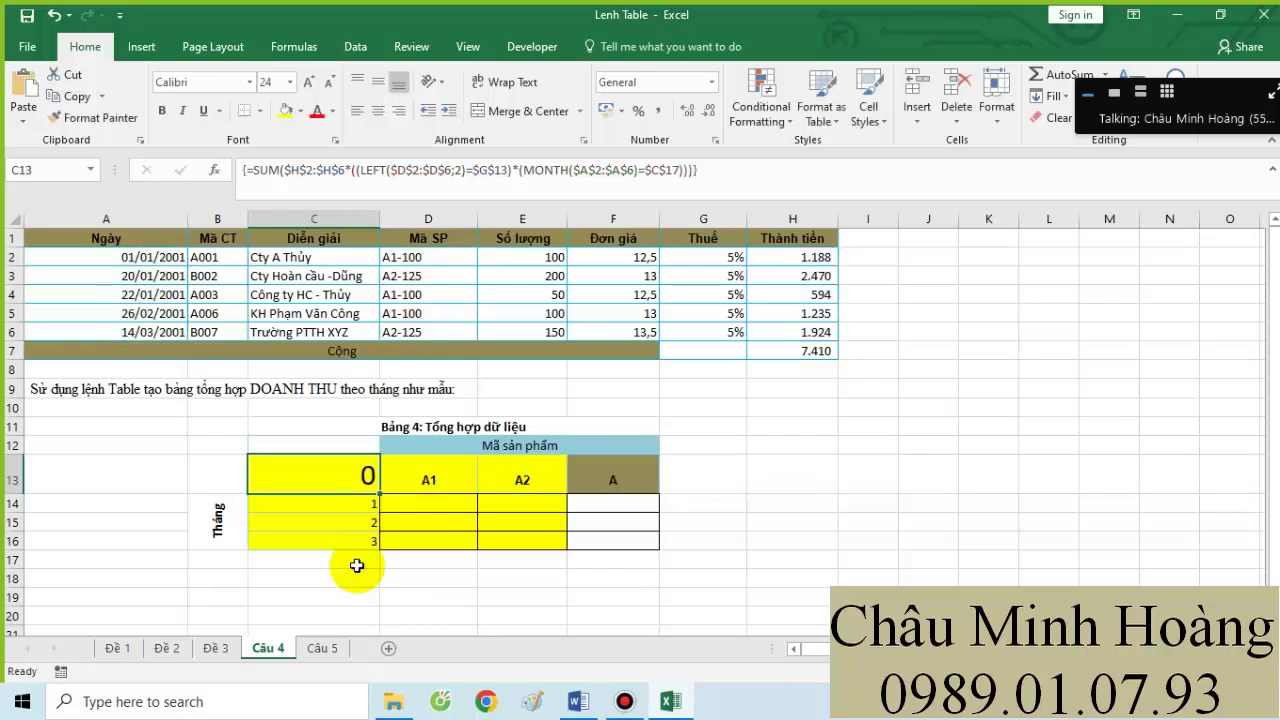
- Fill the row input cell G13 with yellow
click(683, 477)
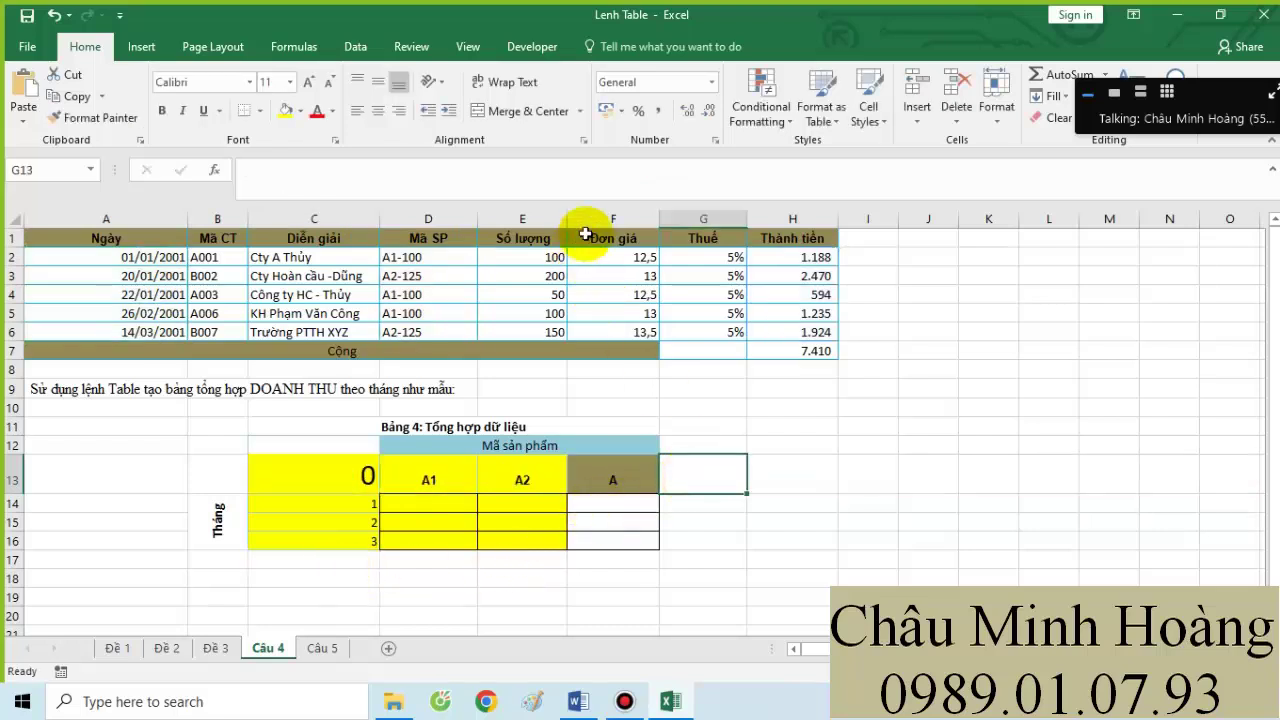
click(286, 111)
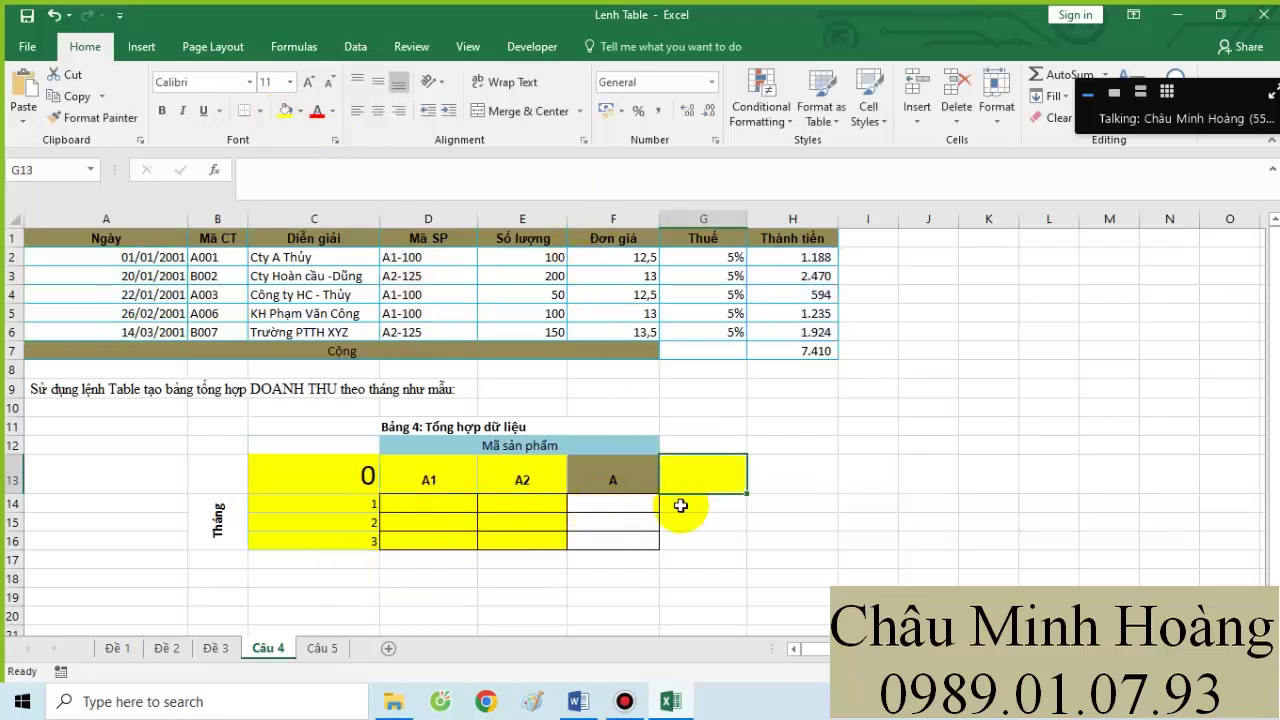
click(619, 486)
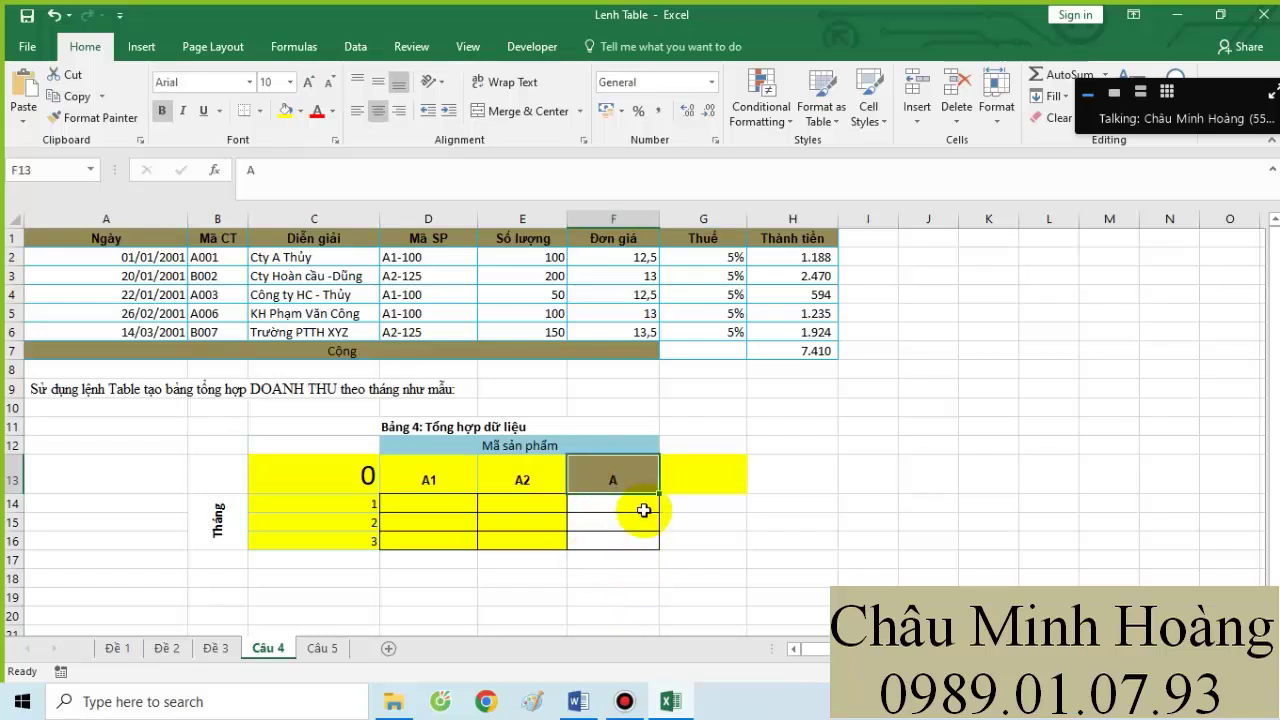
drag(640, 488, 636, 545)
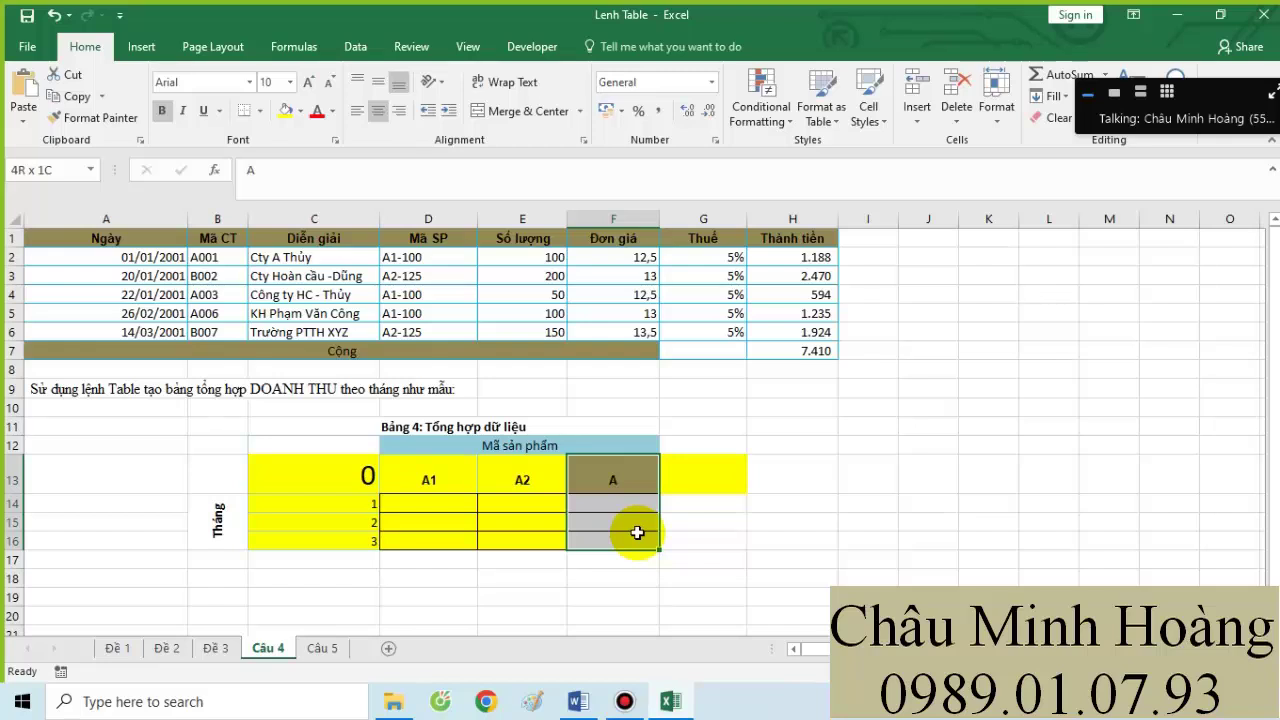
click(723, 486)
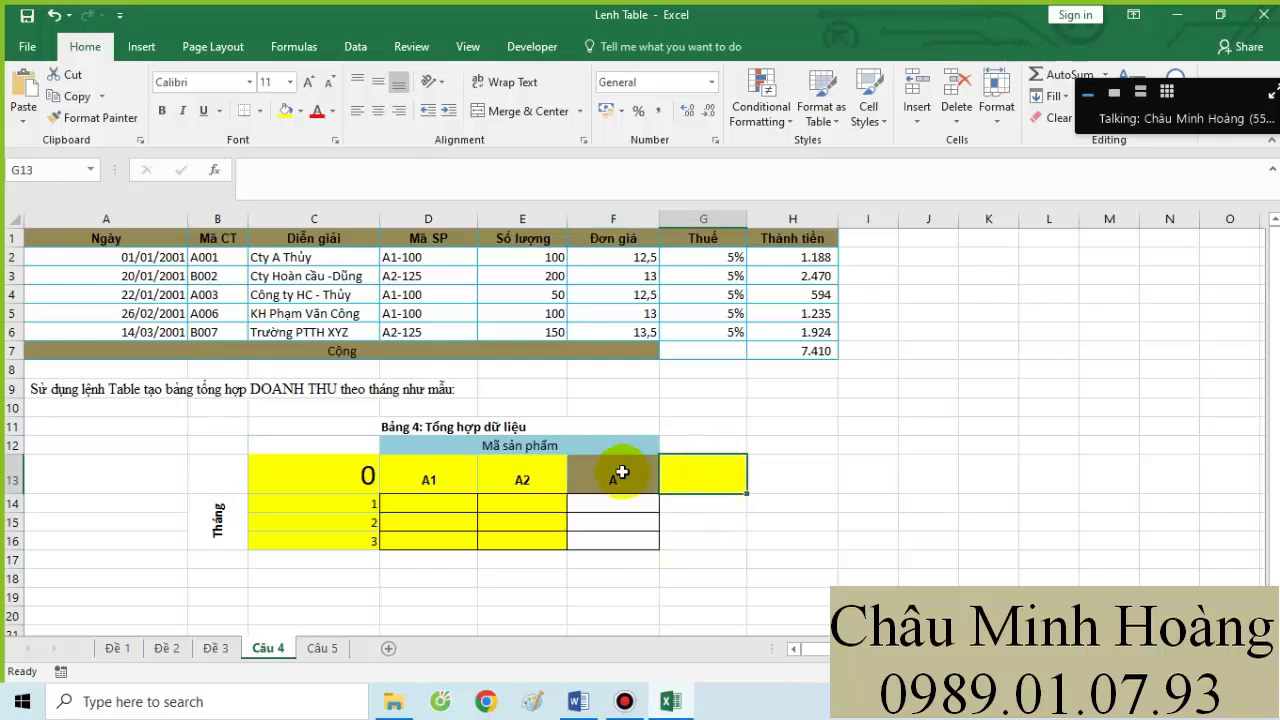
click(621, 474)
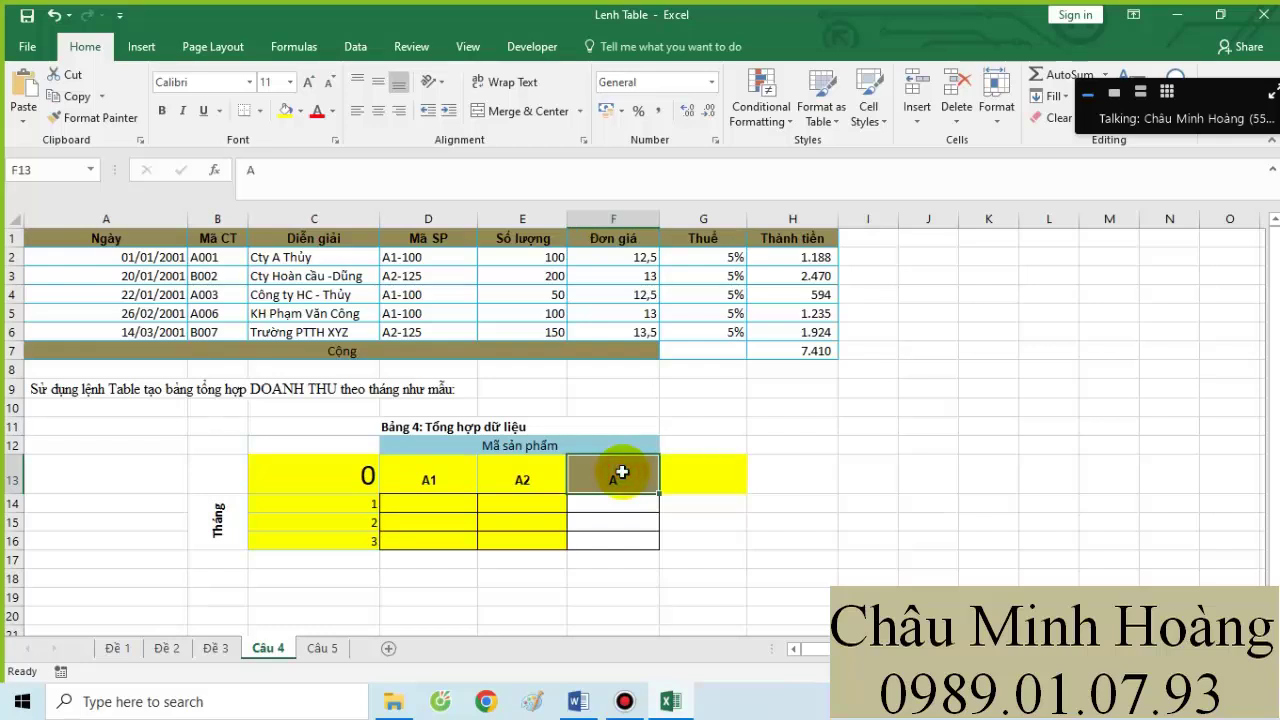
click(718, 462)
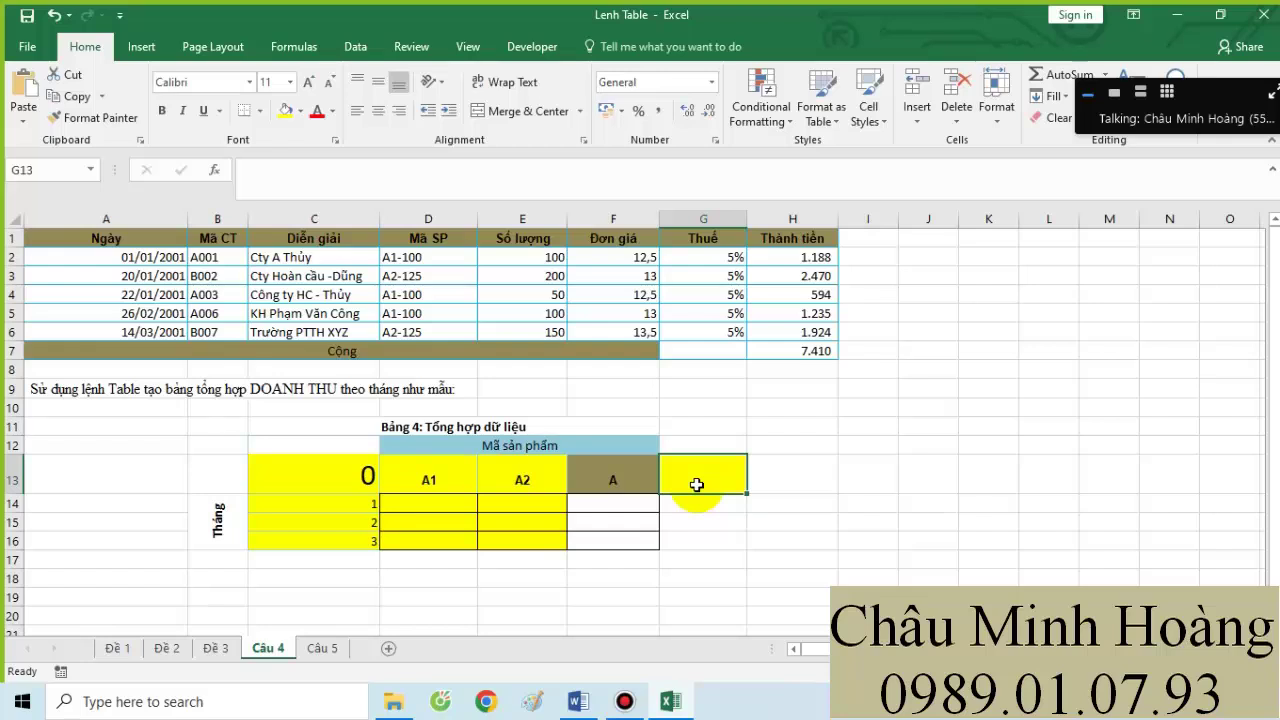
click(615, 476)
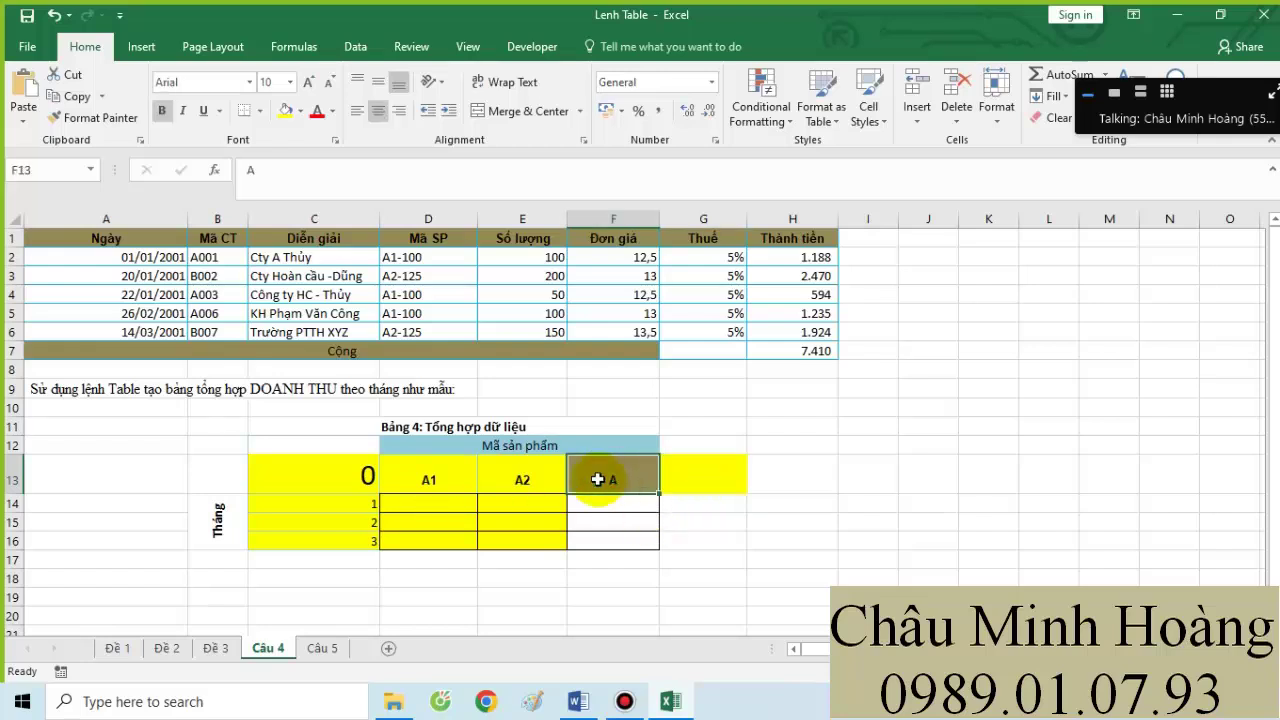
- Create a what-if data table over C13:E16 with row input cell $G$13 and column input cell $C$17
drag(326, 478, 515, 540)
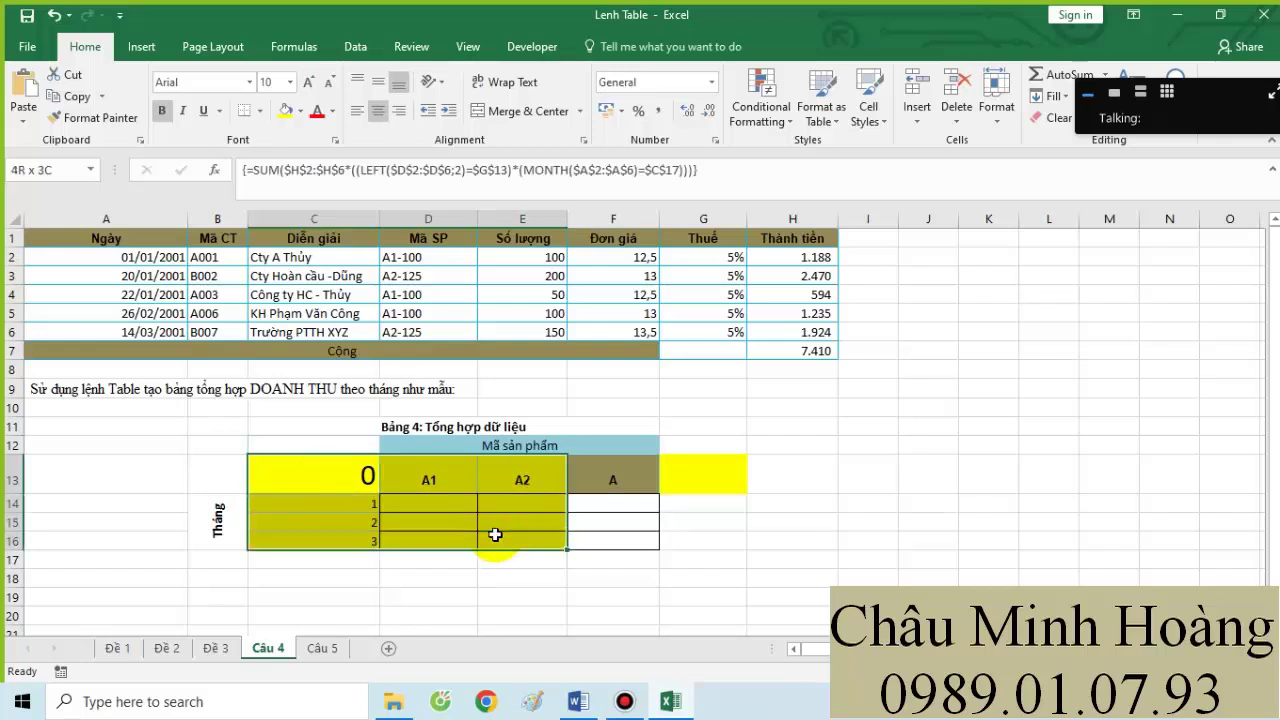
click(355, 46)
click(891, 108)
click(912, 187)
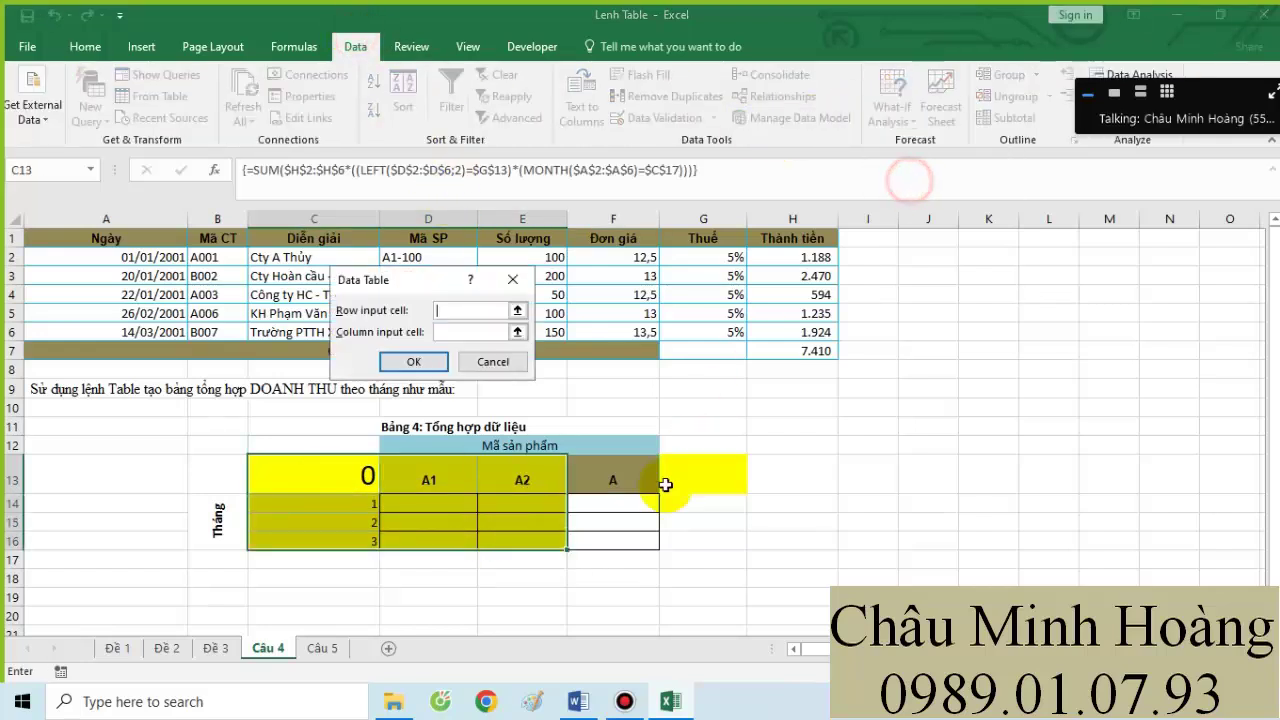
click(686, 478)
click(476, 332)
click(329, 560)
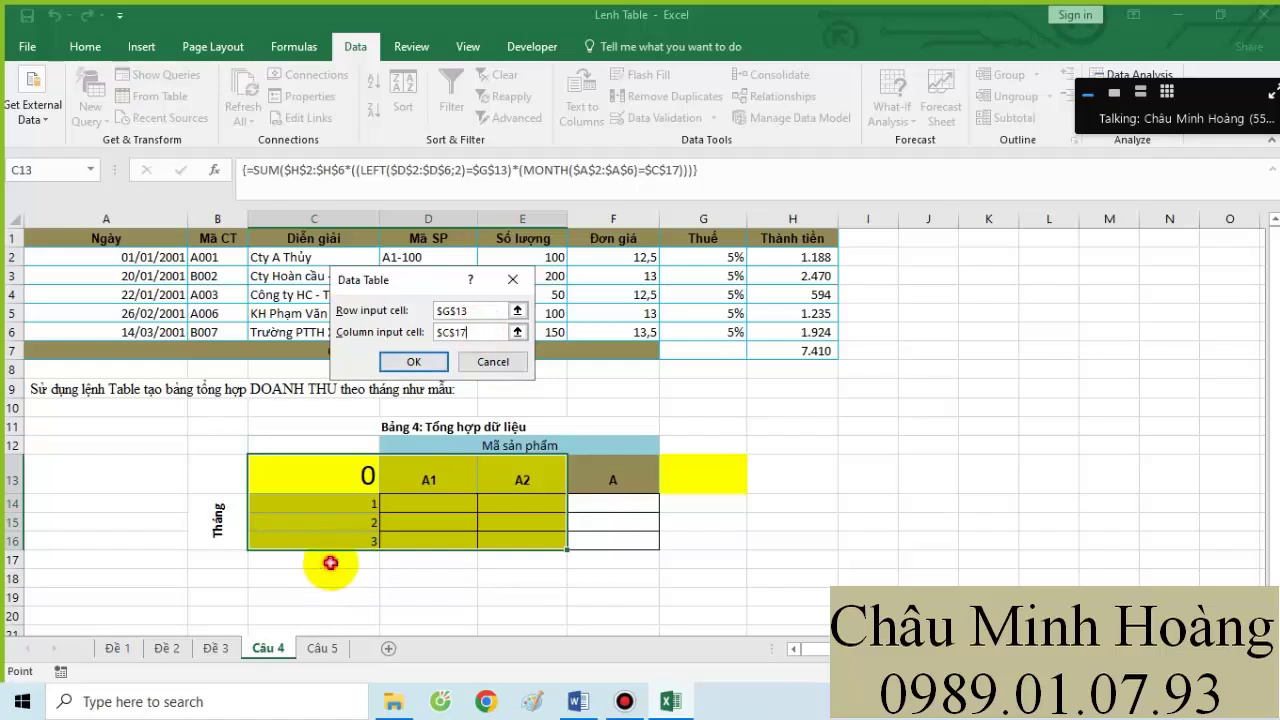
click(430, 361)
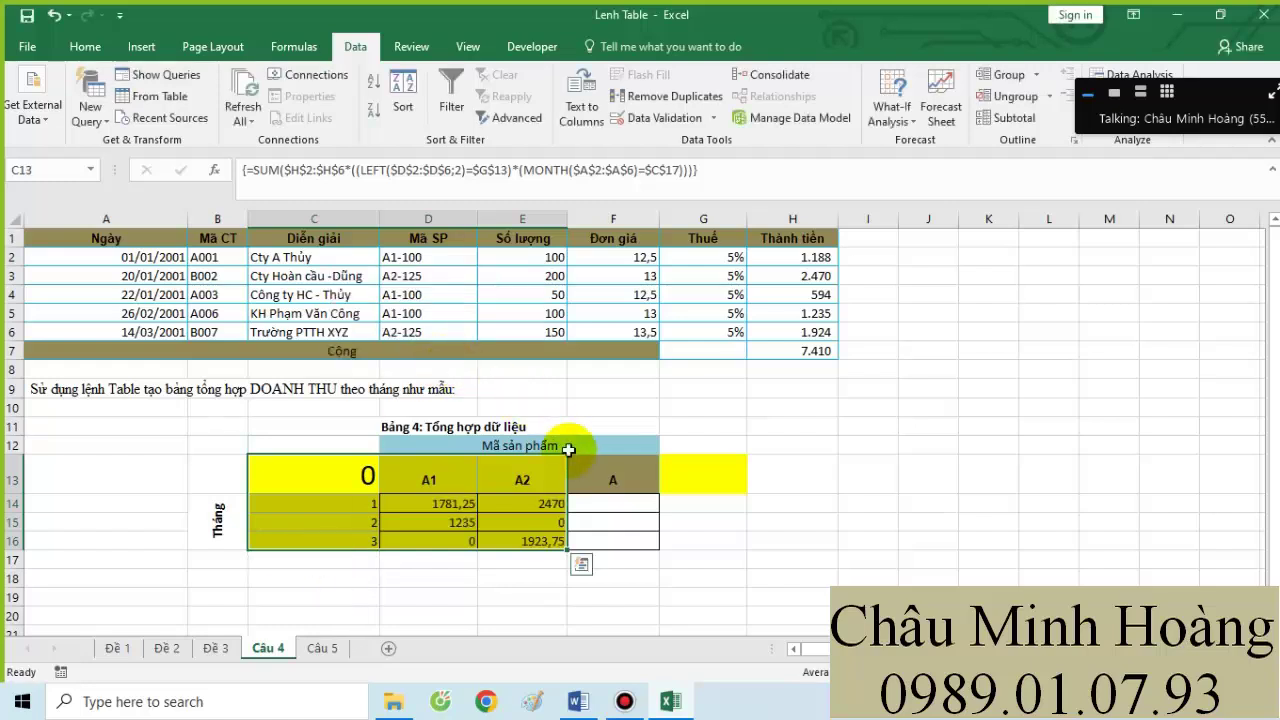
drag(590, 470, 605, 541)
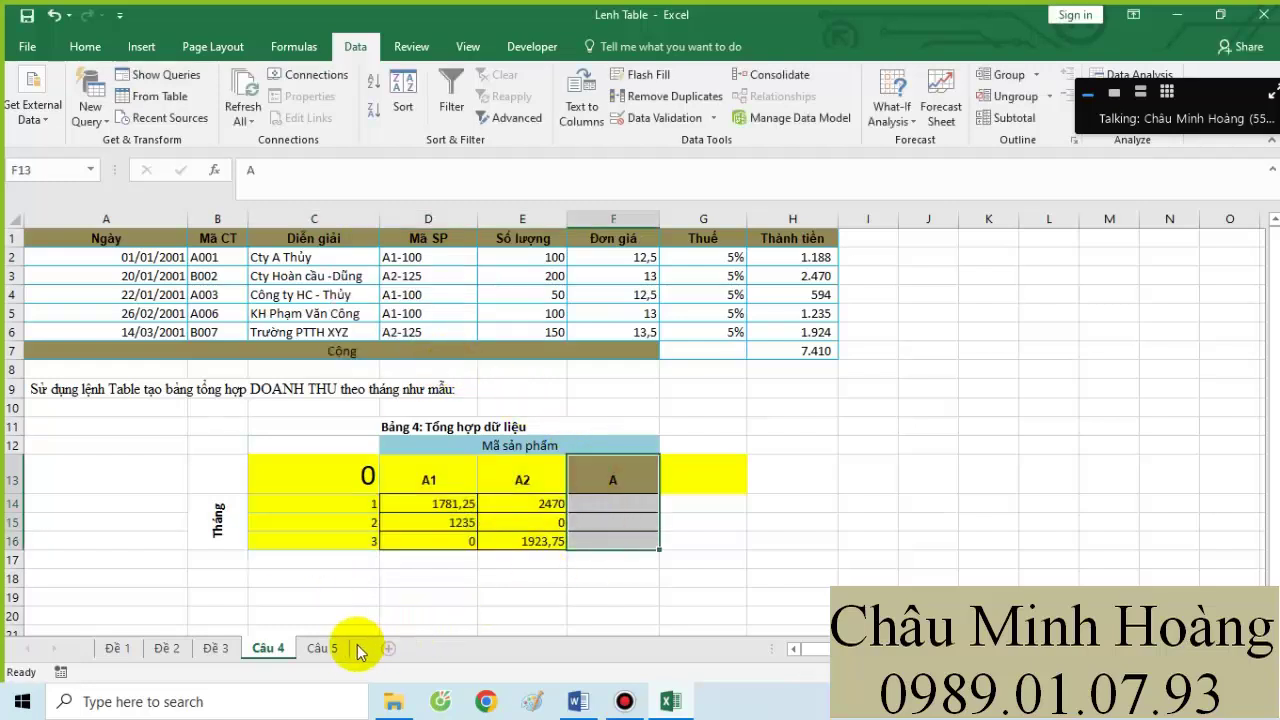
- Copy the formula from C13 into the Word document under "Đề 4 :" and add a "Đề 5 :" heading below it
double_click(337, 468)
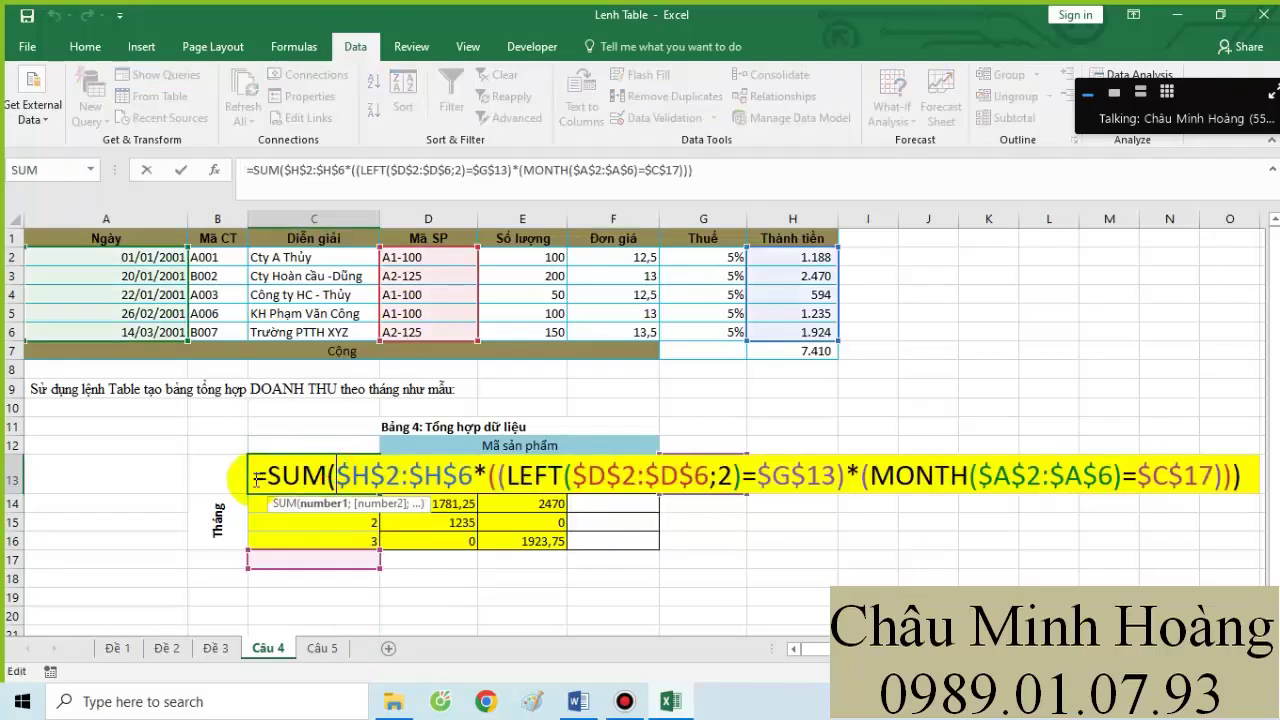
click(1252, 494)
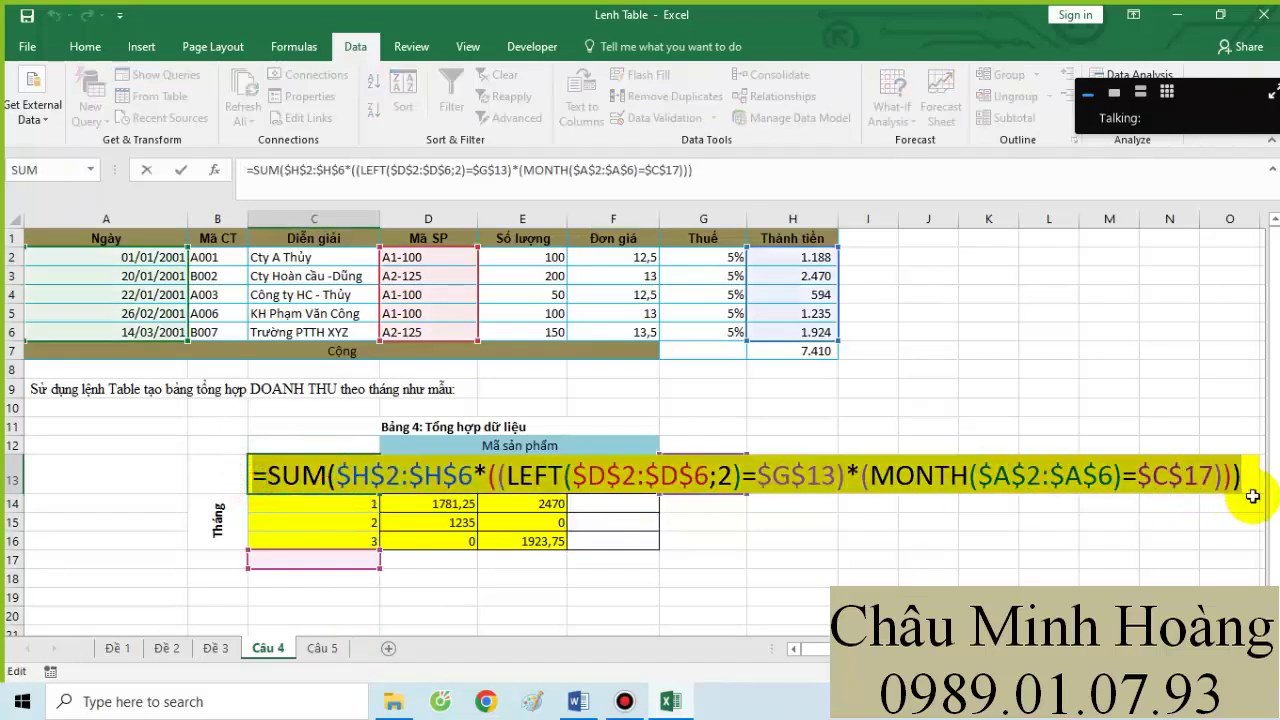
key(Escape)
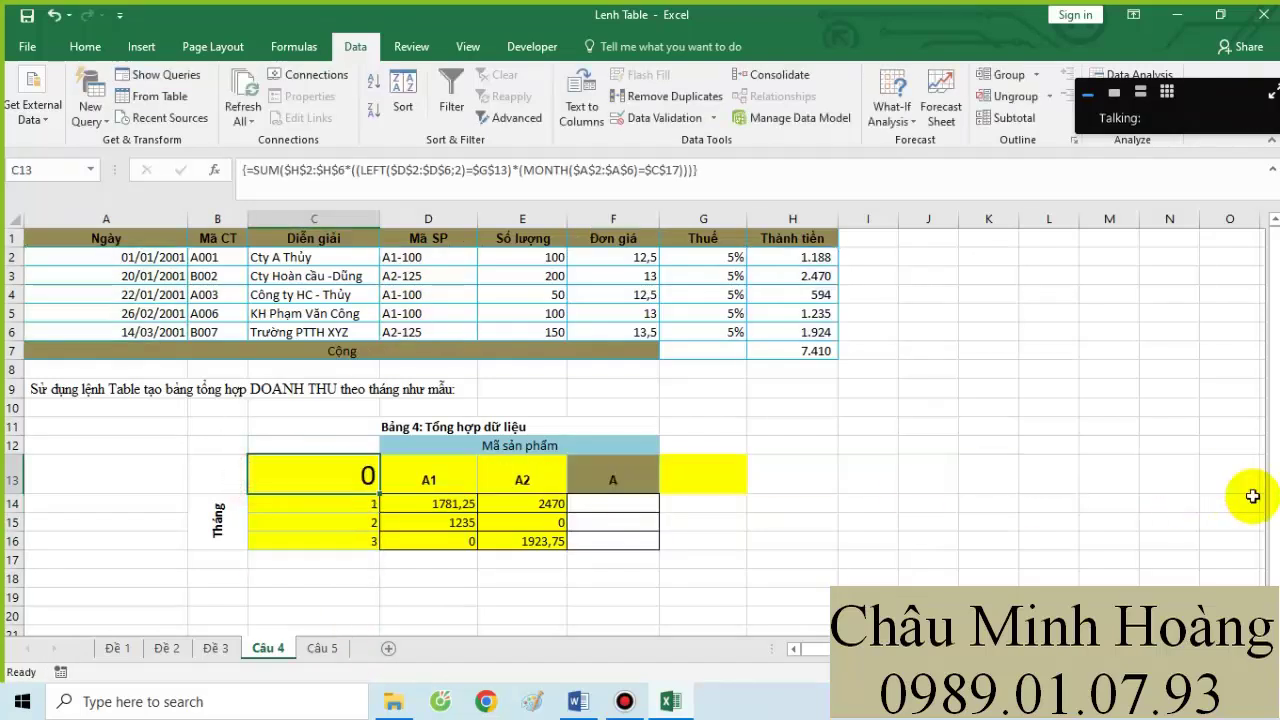
click(600, 688)
click(490, 530)
text(=SUM($H$2:$H$6*((LEFT($D$2:$D$6;2)=$G$13)*(MONTH($A$2:$A$6)=$C$17))))
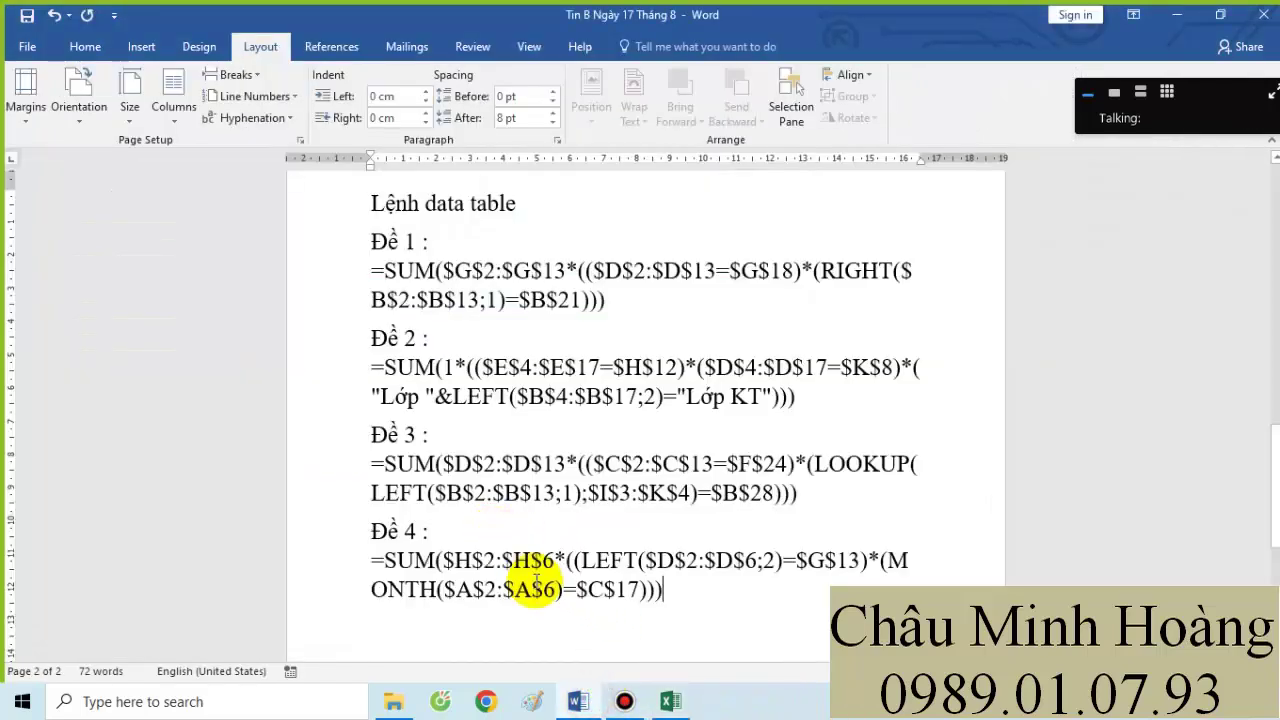
key(Return)
text(D)
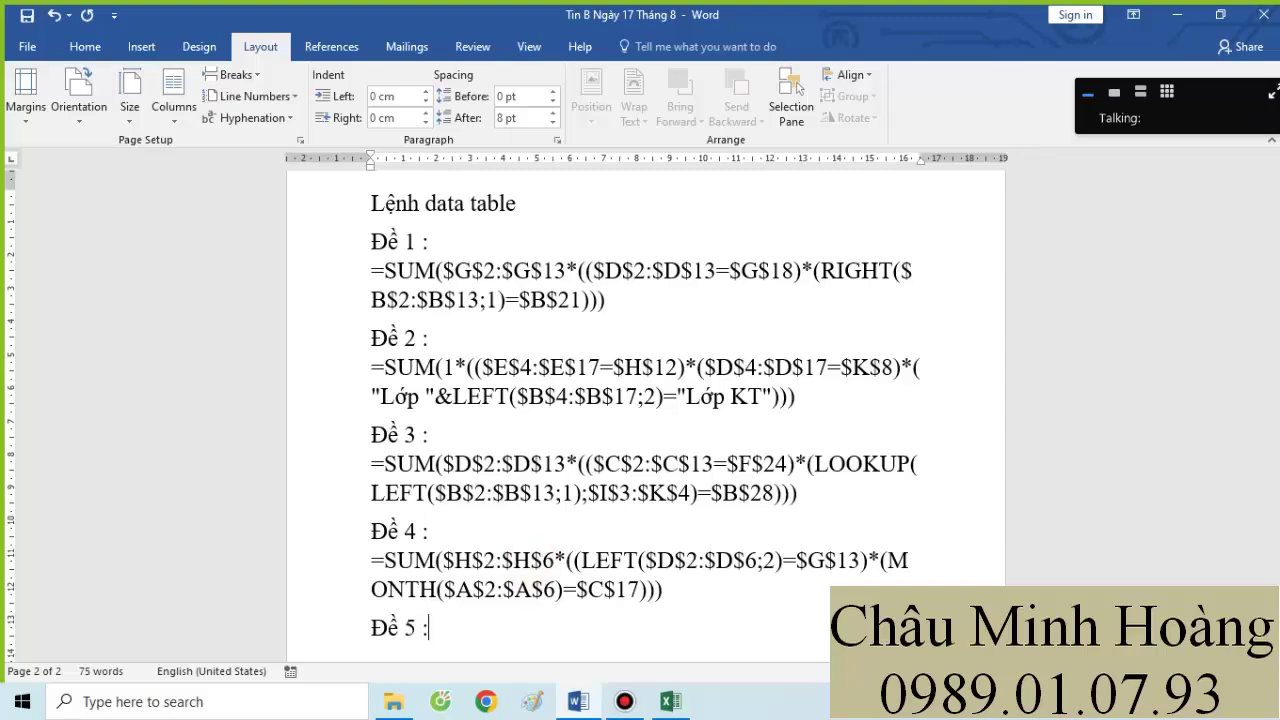
- Switch back to Excel and set the font size of cell C19 on sheet Câu 5 to 24
click(670, 701)
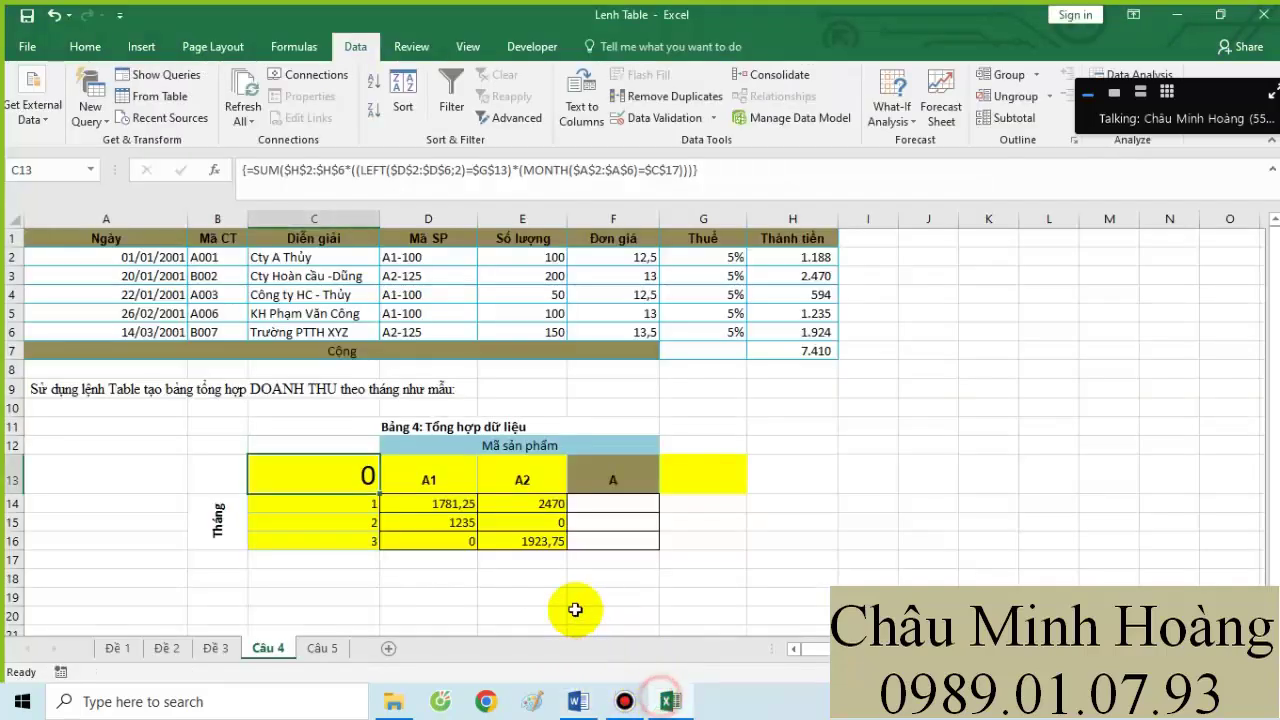
click(318, 648)
scroll(430, 540, down, 3)
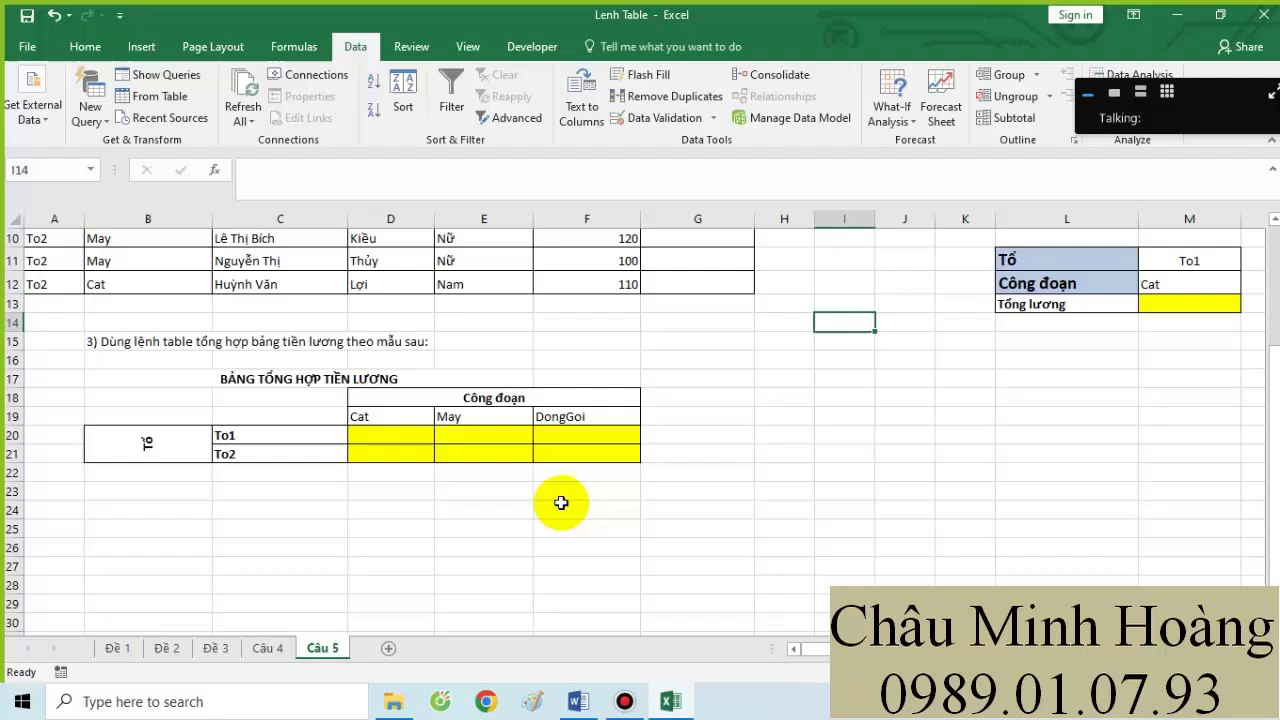
click(272, 418)
click(85, 46)
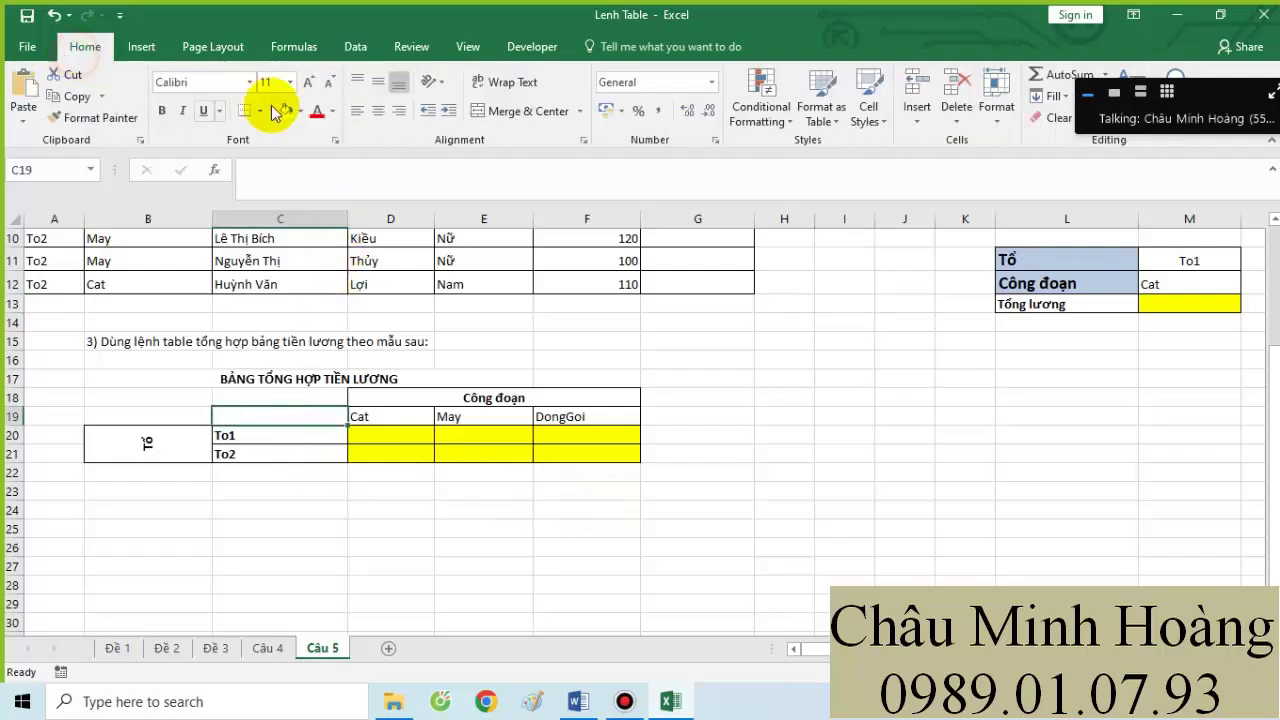
click(289, 84)
click(270, 283)
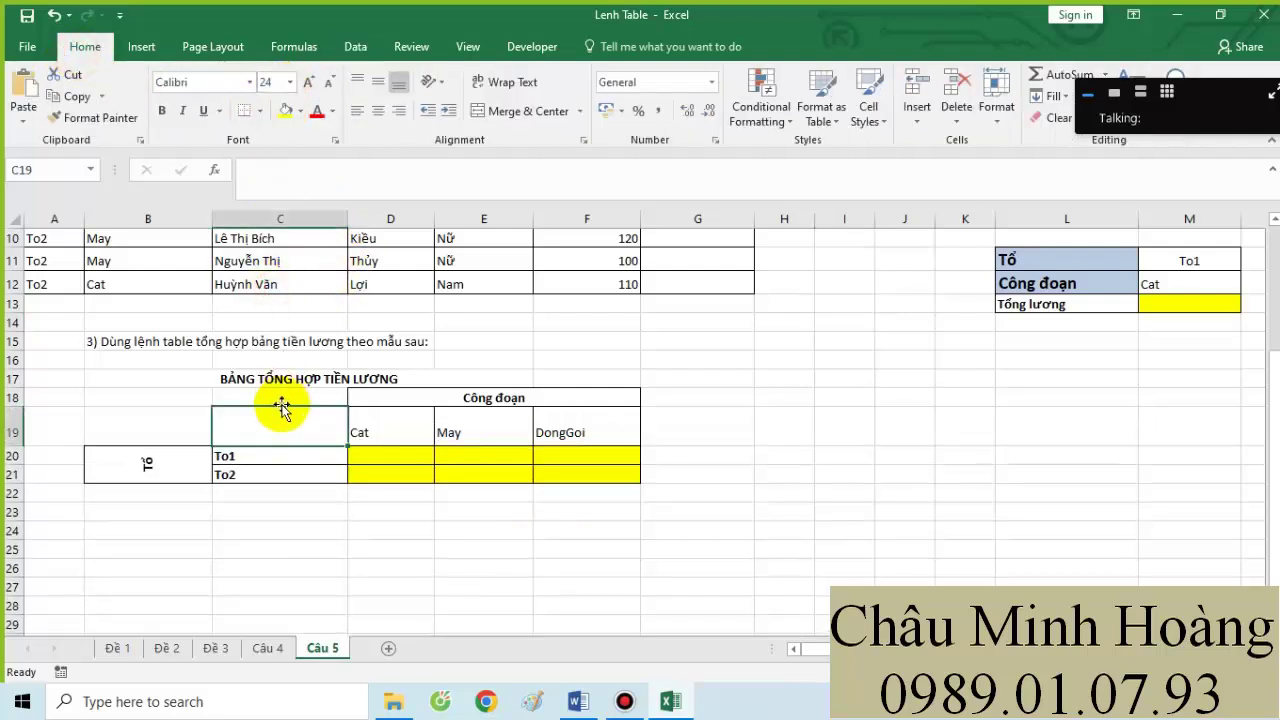
text(=sum()
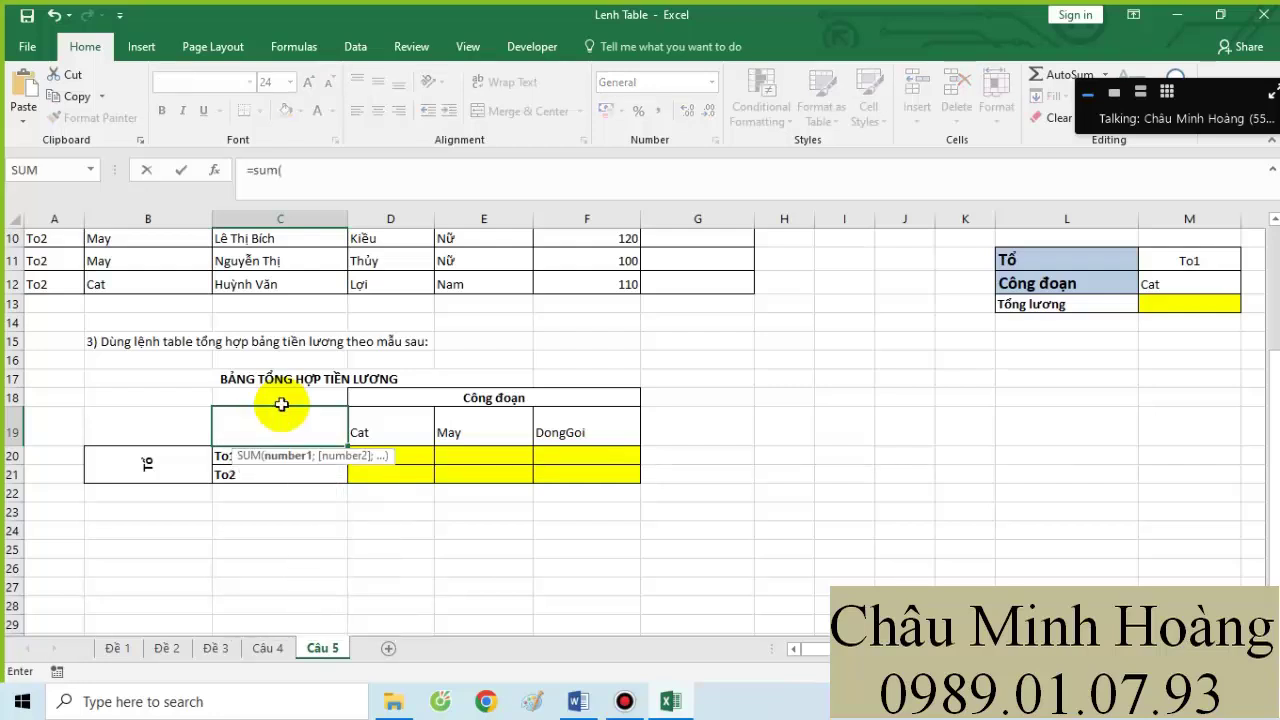
scroll(281, 404, up, 3)
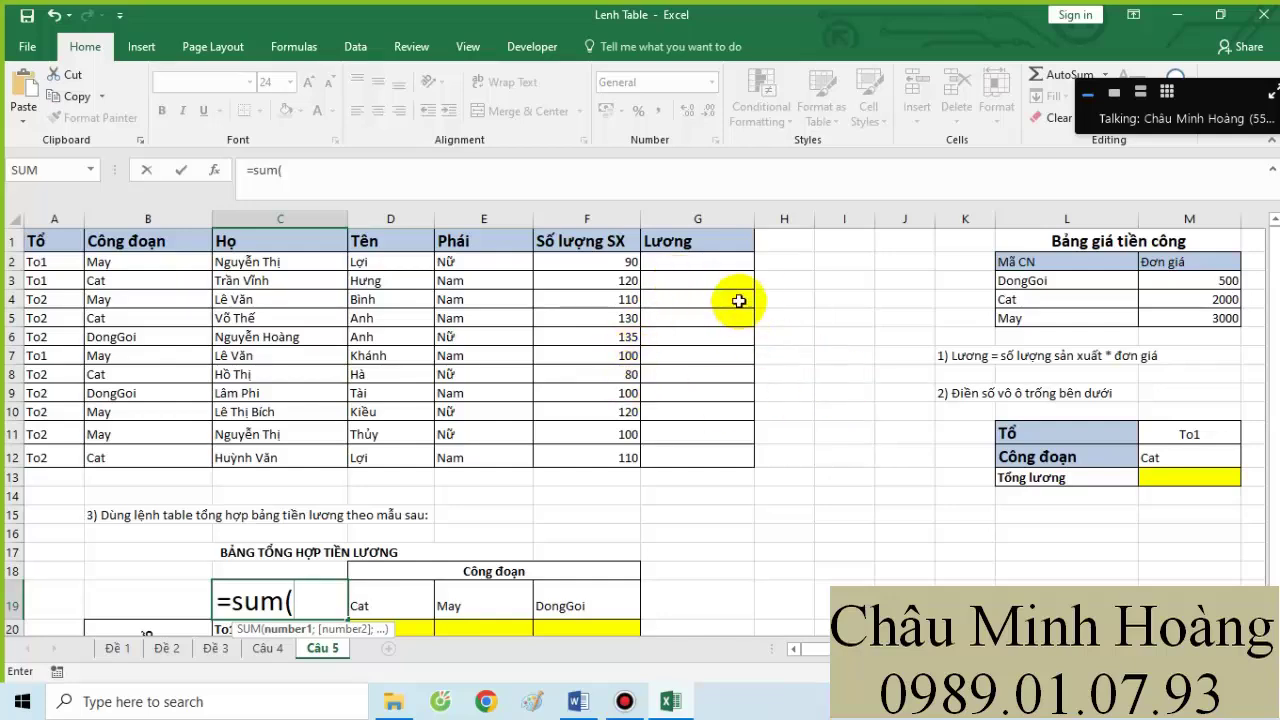
scroll(953, 294, down, 2)
scroll(223, 543, up, 2)
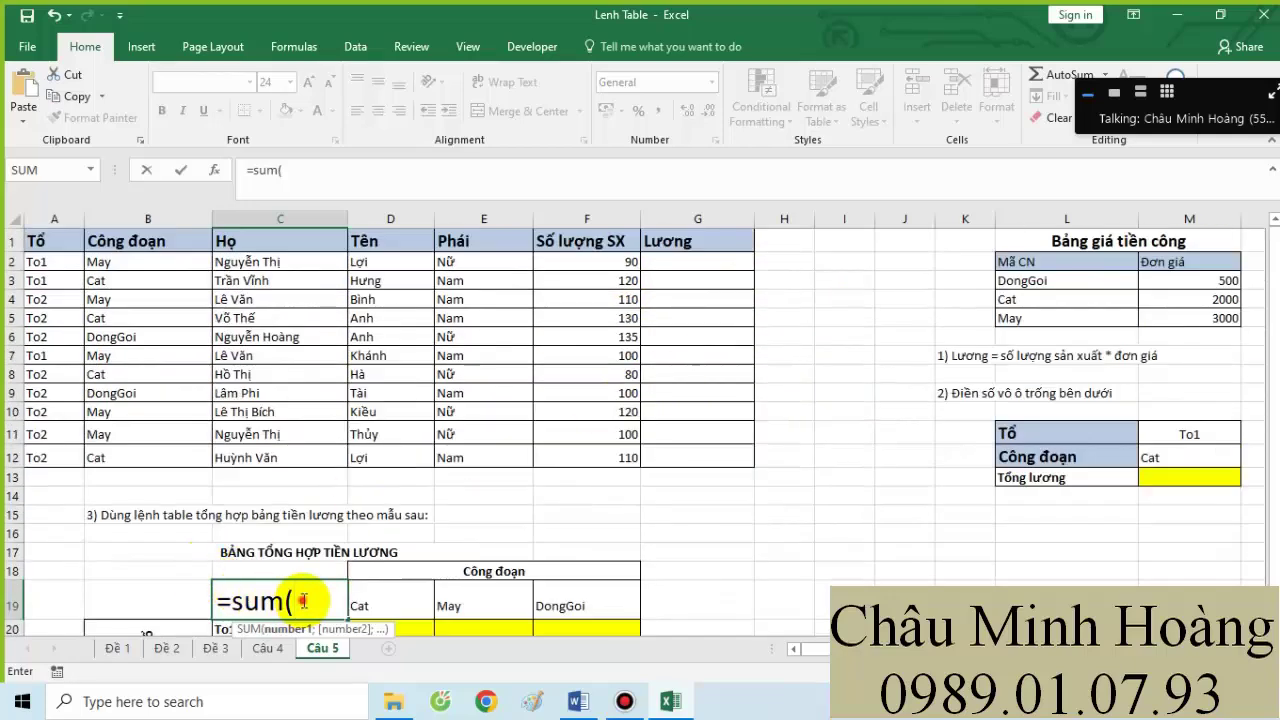
drag(286, 600, 193, 598)
key(BackSpace)
key(Return)
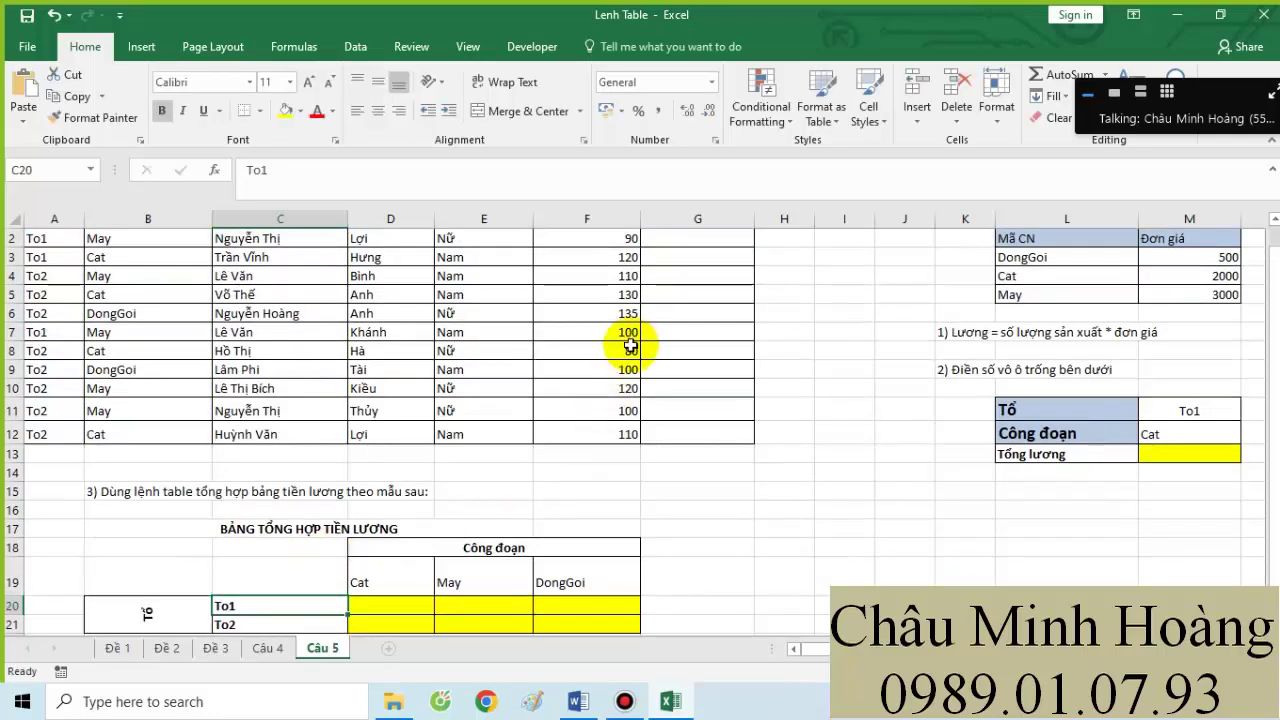
- Enter =INDEX($M$3:$M$5;MATCH(B2;$L$3:$L$5;0);1)*F2 in cell G2 to calculate the first row's Lương
scroll(623, 337, up, 1)
click(700, 263)
text(=)
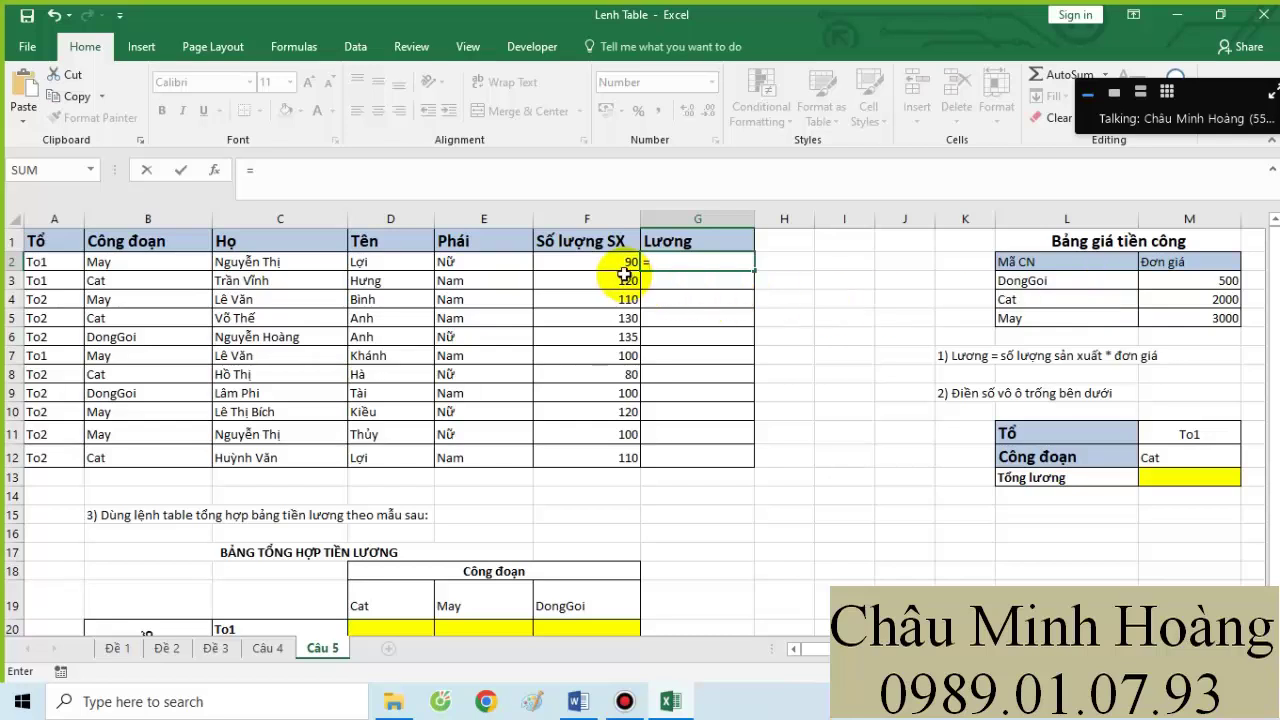
text(index)
key(Tab)
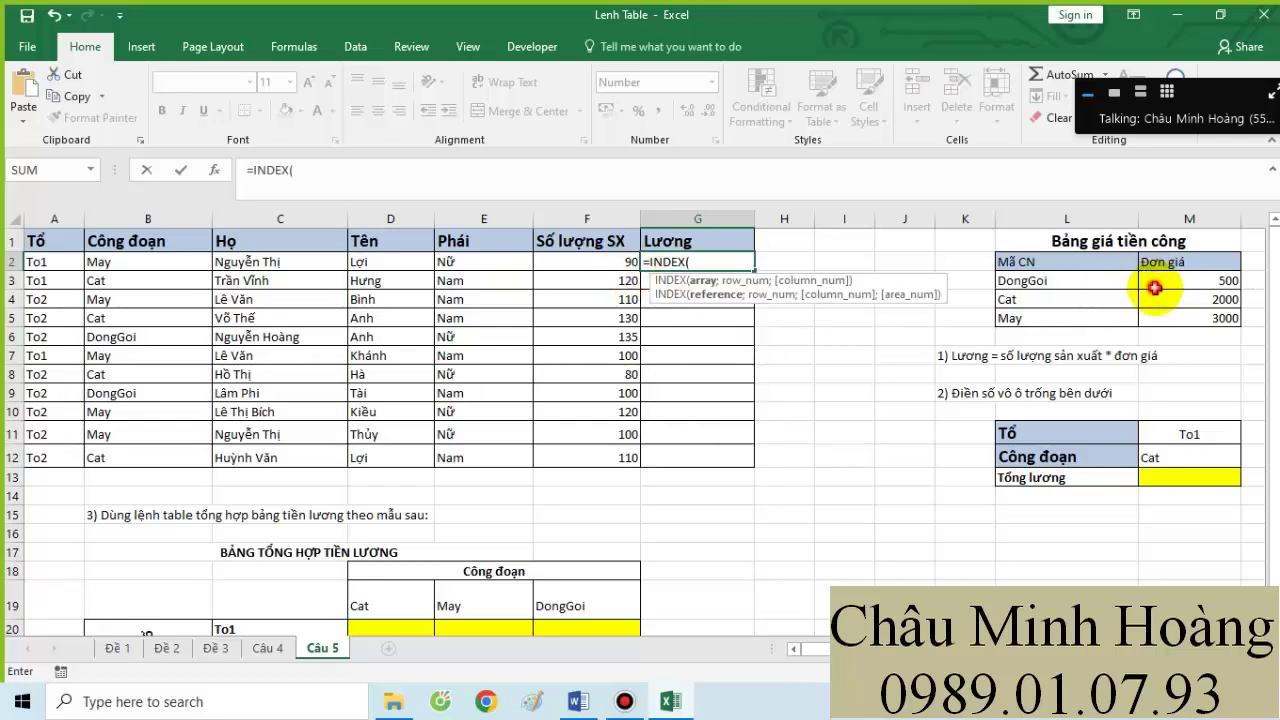
drag(1154, 285, 1161, 319)
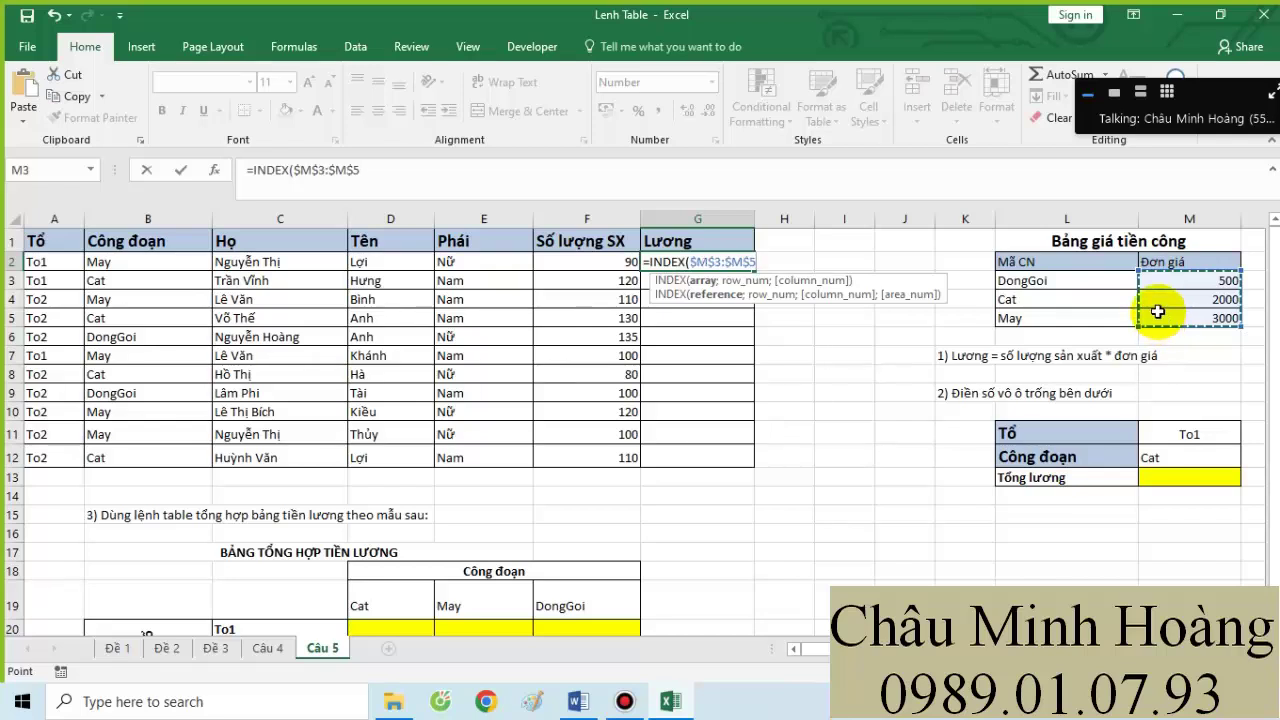
text(;match)
key(Tab)
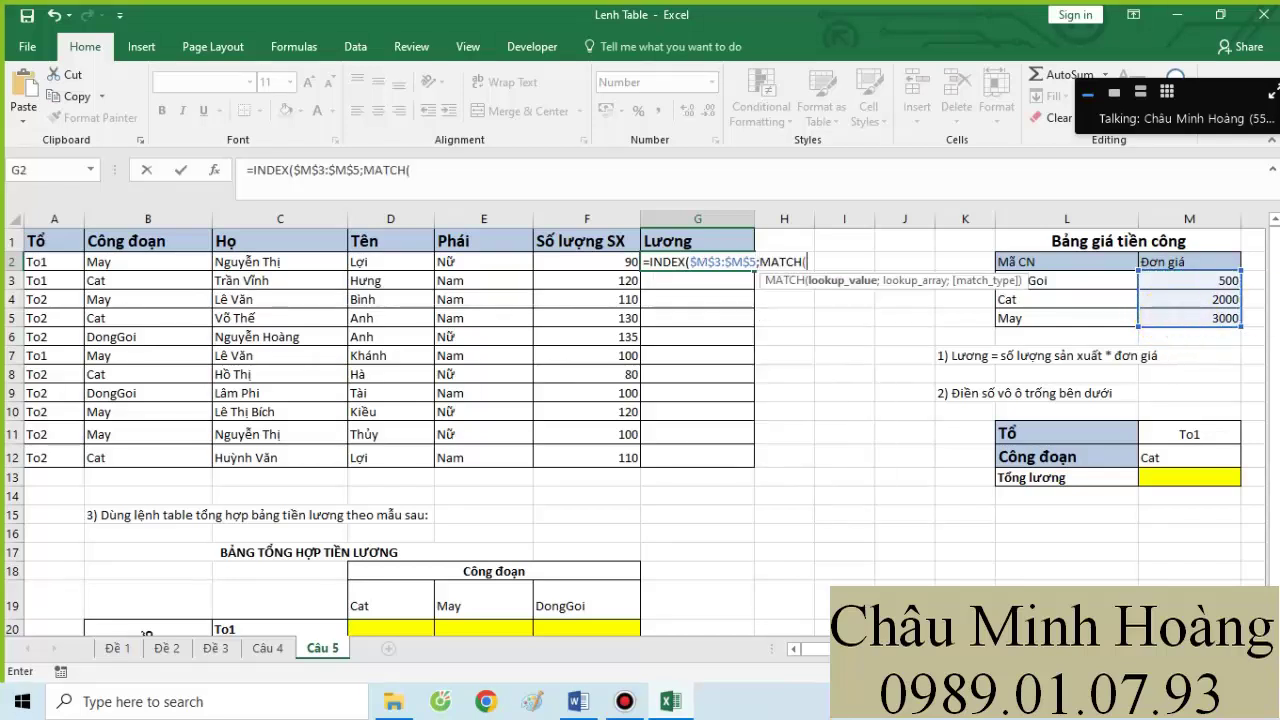
click(201, 264)
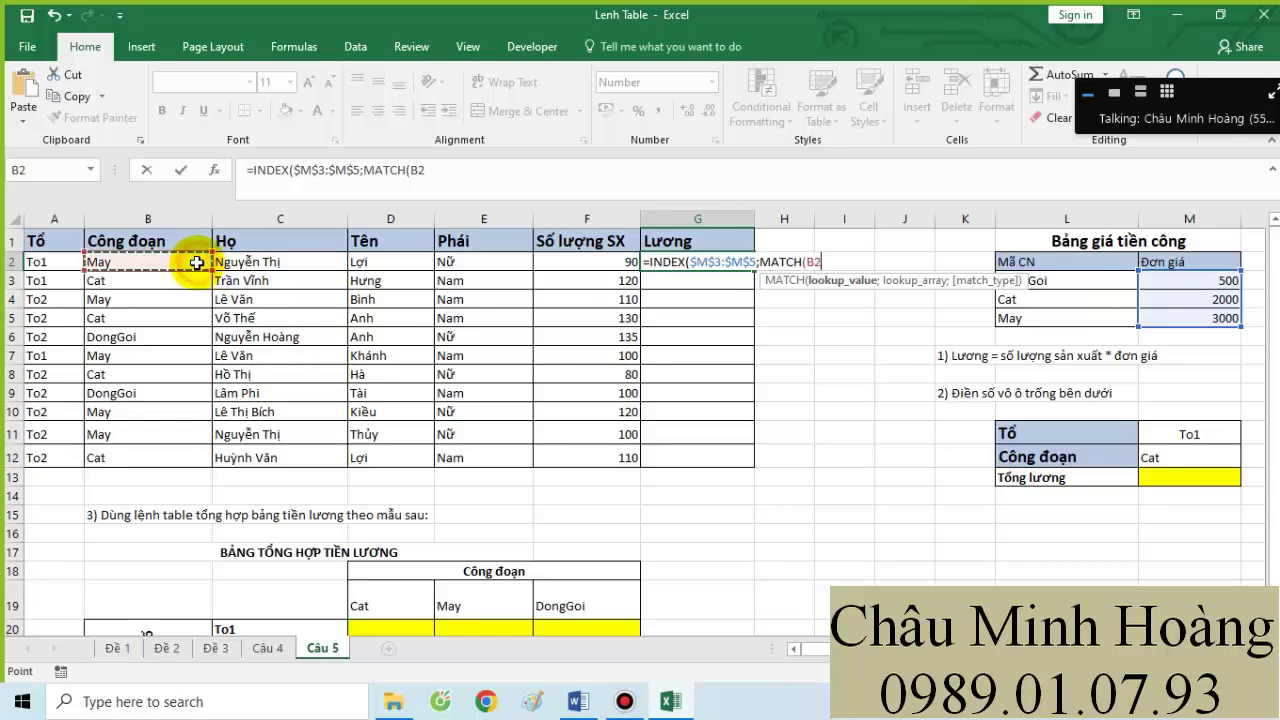
text(;)
drag(1080, 287, 1082, 315)
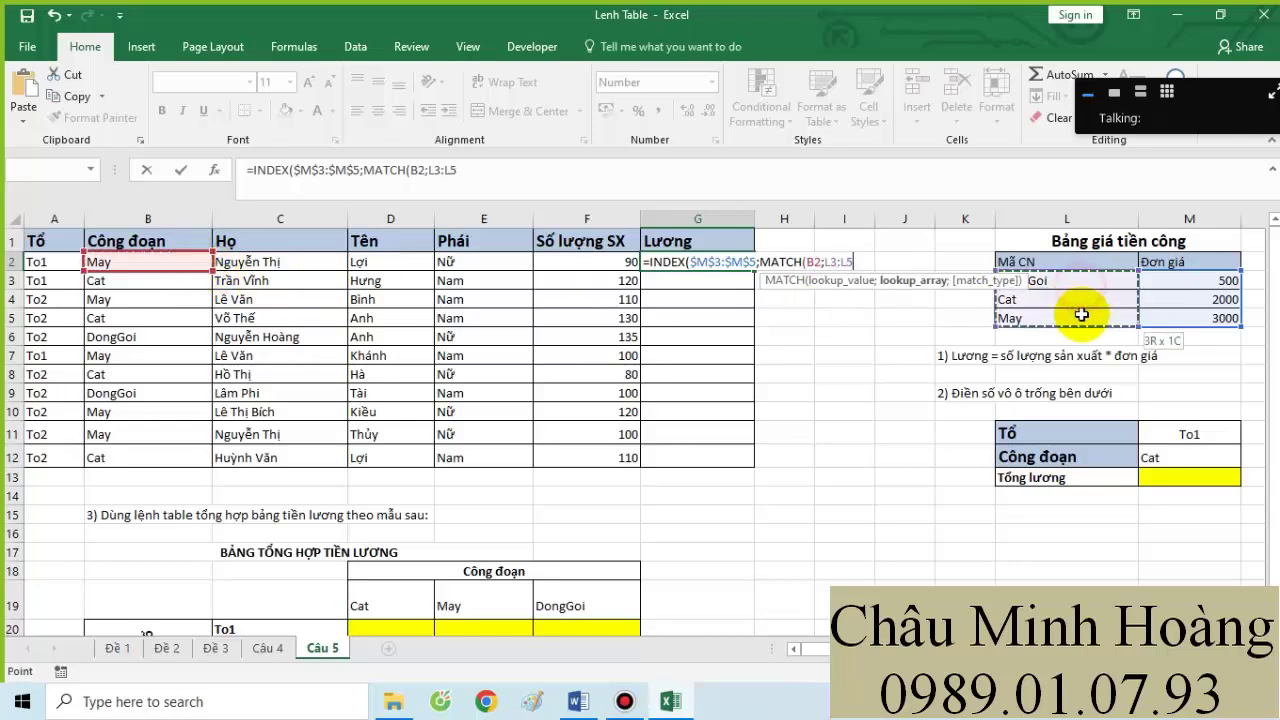
key(F4)
text(;0)
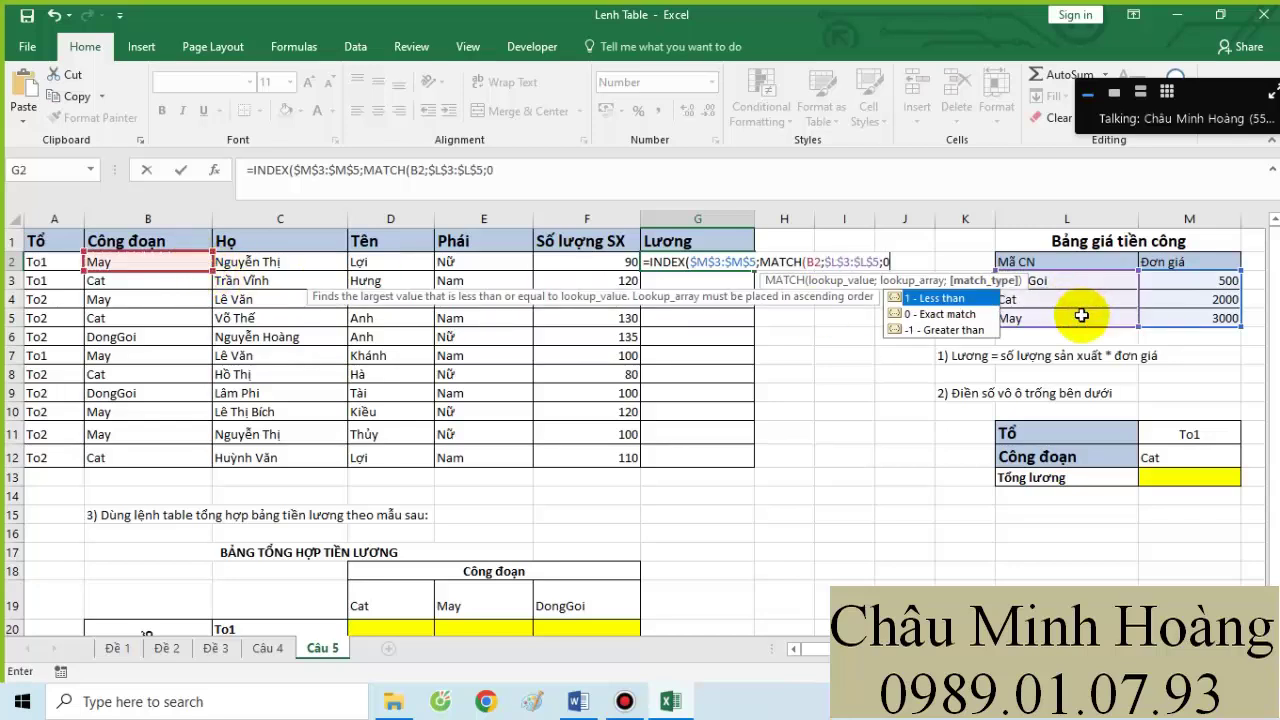
text();1))
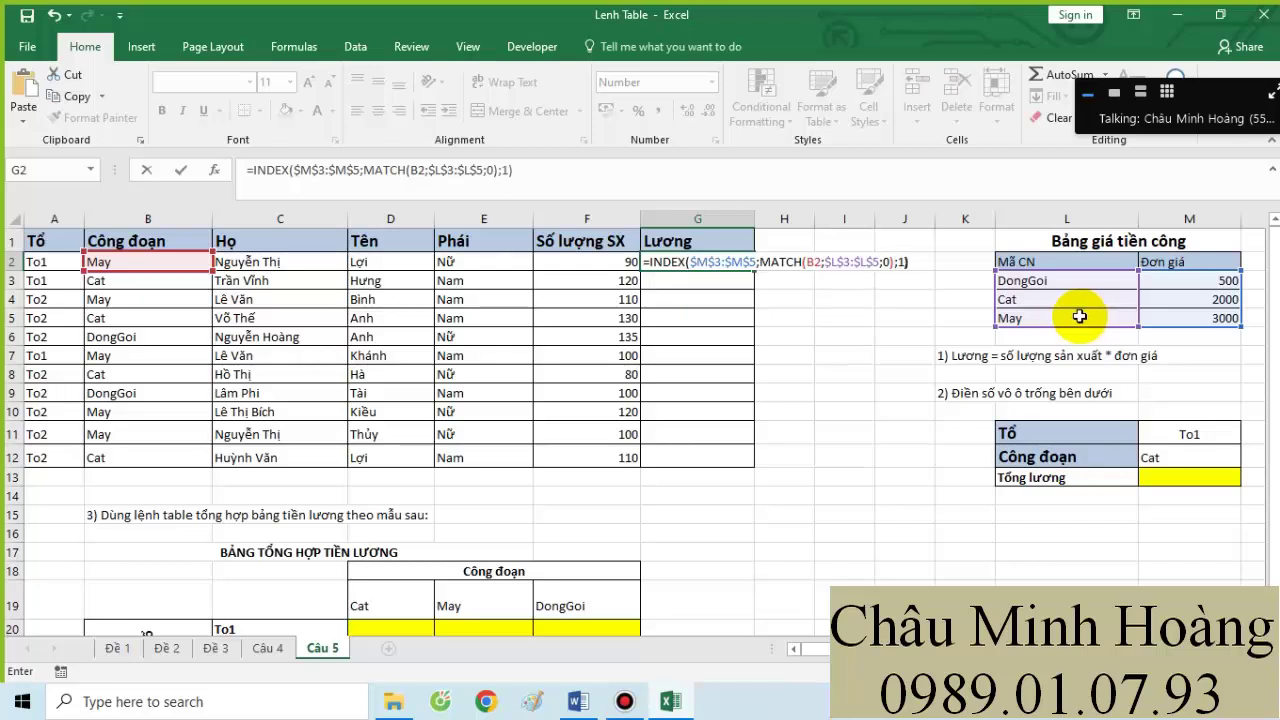
text(*)
click(591, 260)
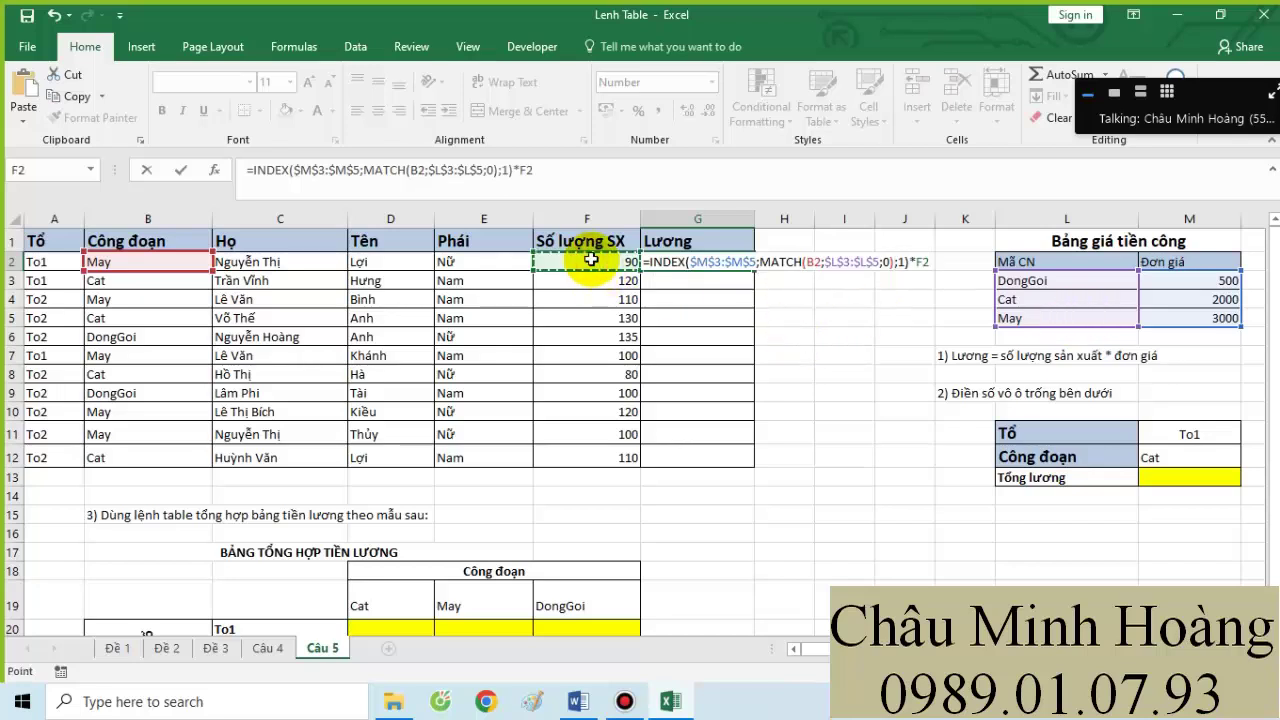
key(Return)
- Fill the G2 formula down through G12 and set the font size of G2 to 24
click(737, 262)
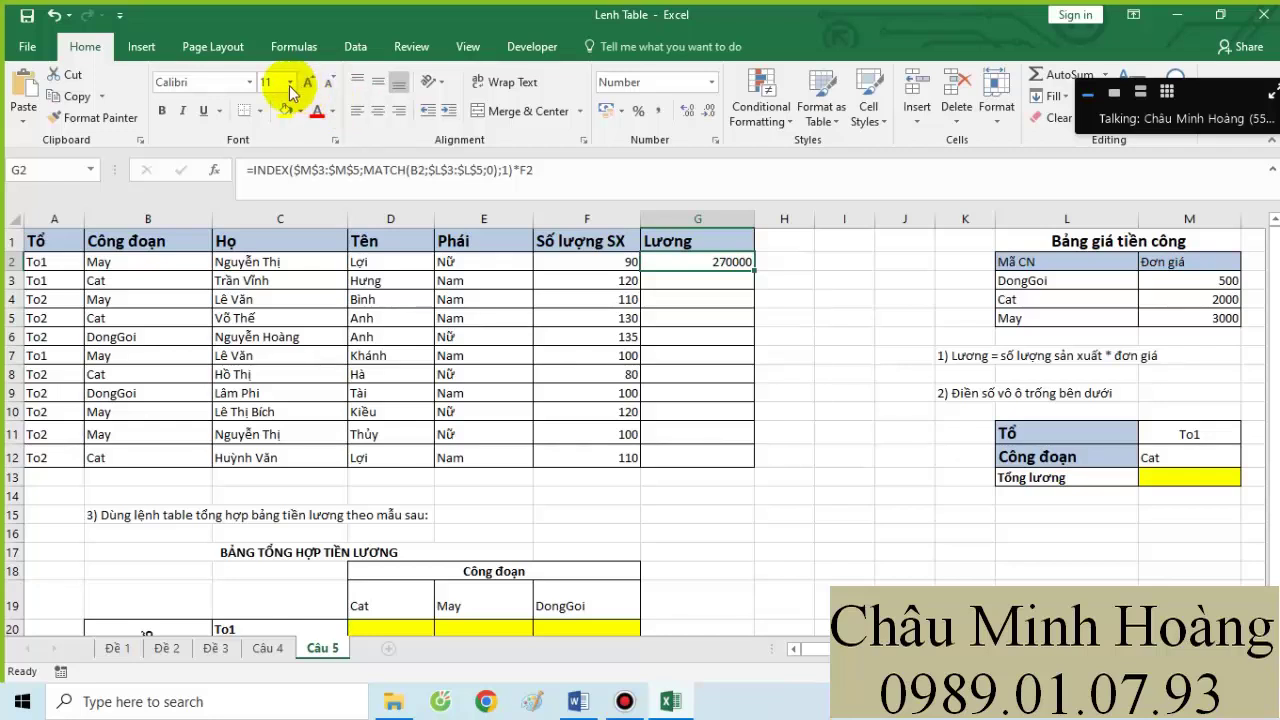
drag(753, 268, 727, 455)
click(694, 262)
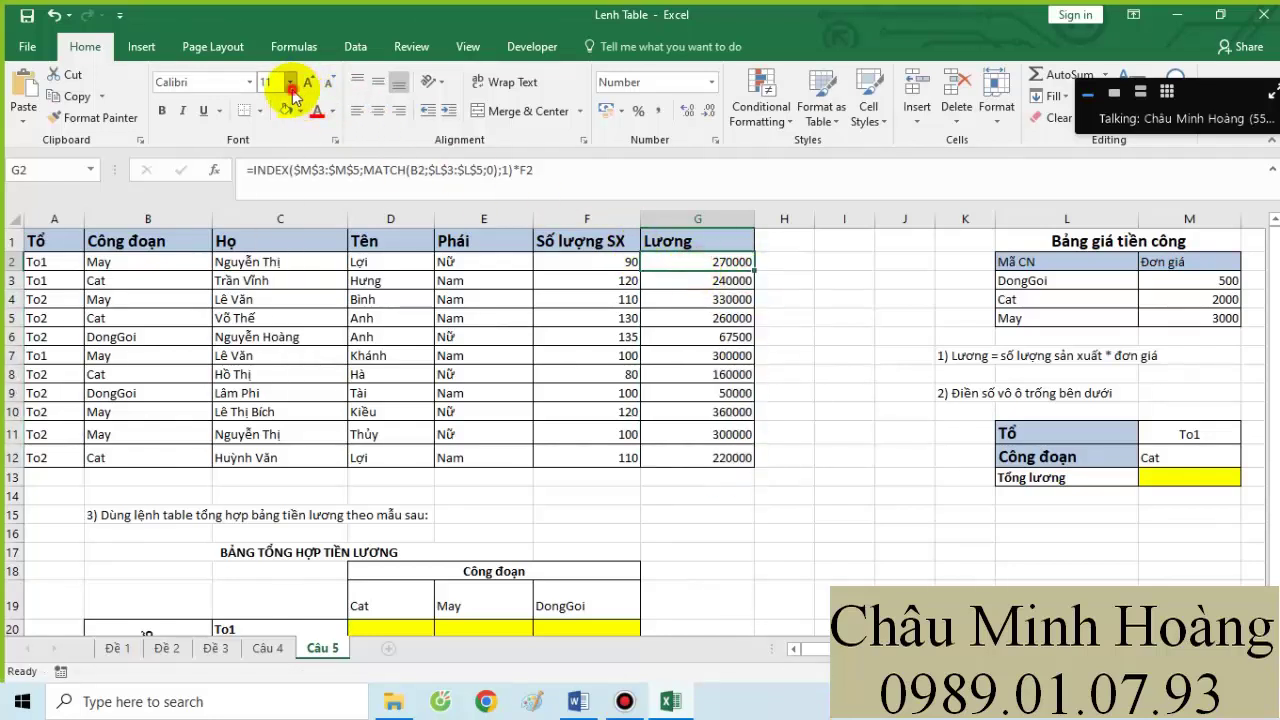
click(289, 82)
click(270, 299)
- Copy the full formula from G2 and paste it into the Word document on a new line under "Đề 5 :"
double_click(663, 262)
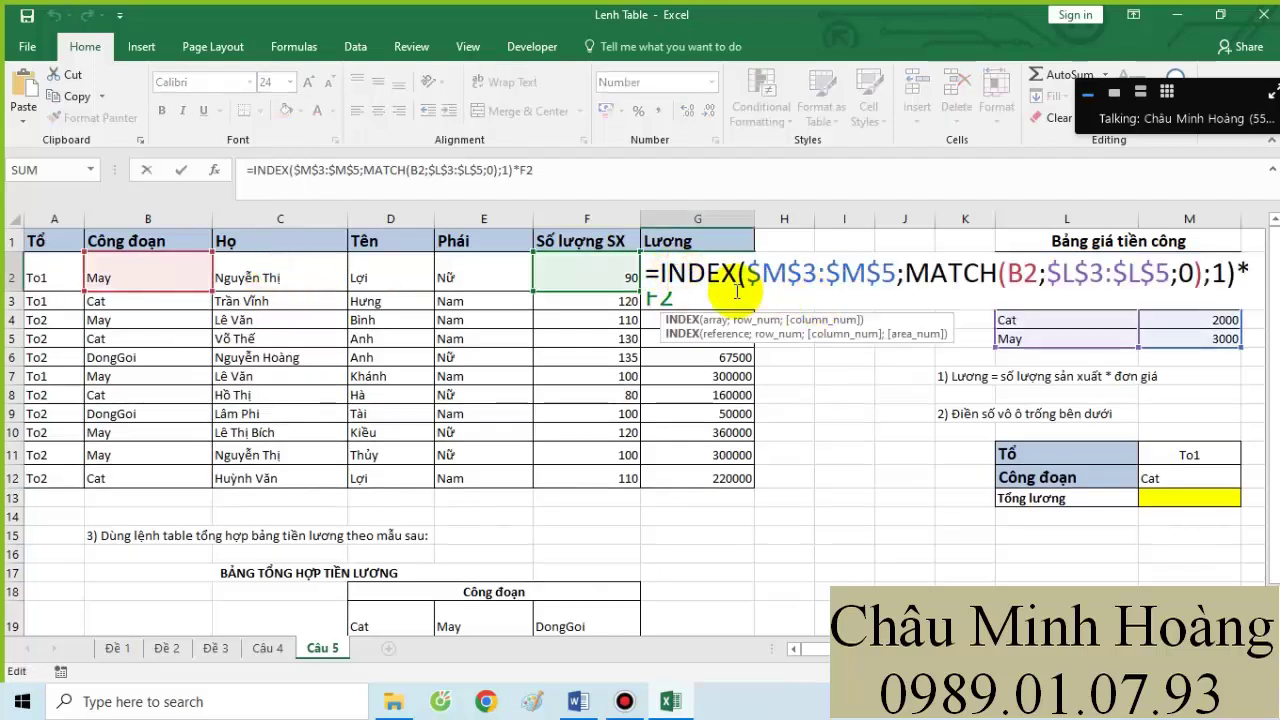
drag(741, 288, 880, 285)
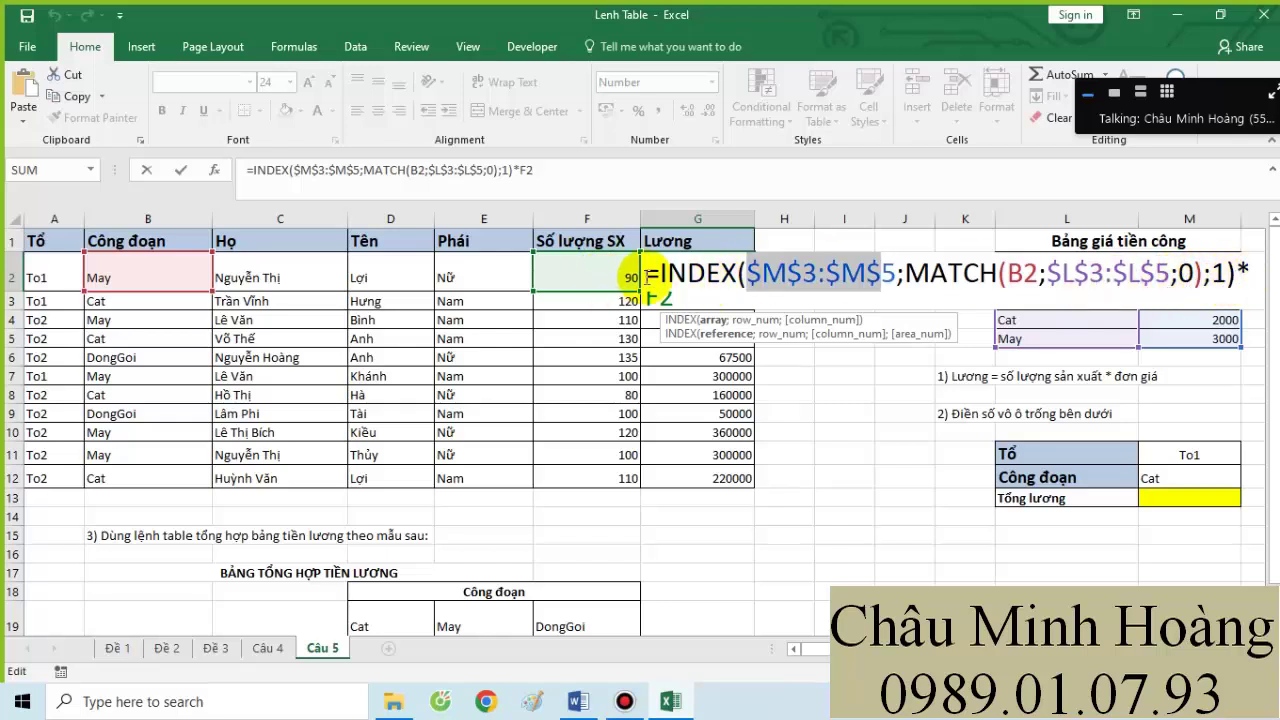
drag(650, 275, 688, 300)
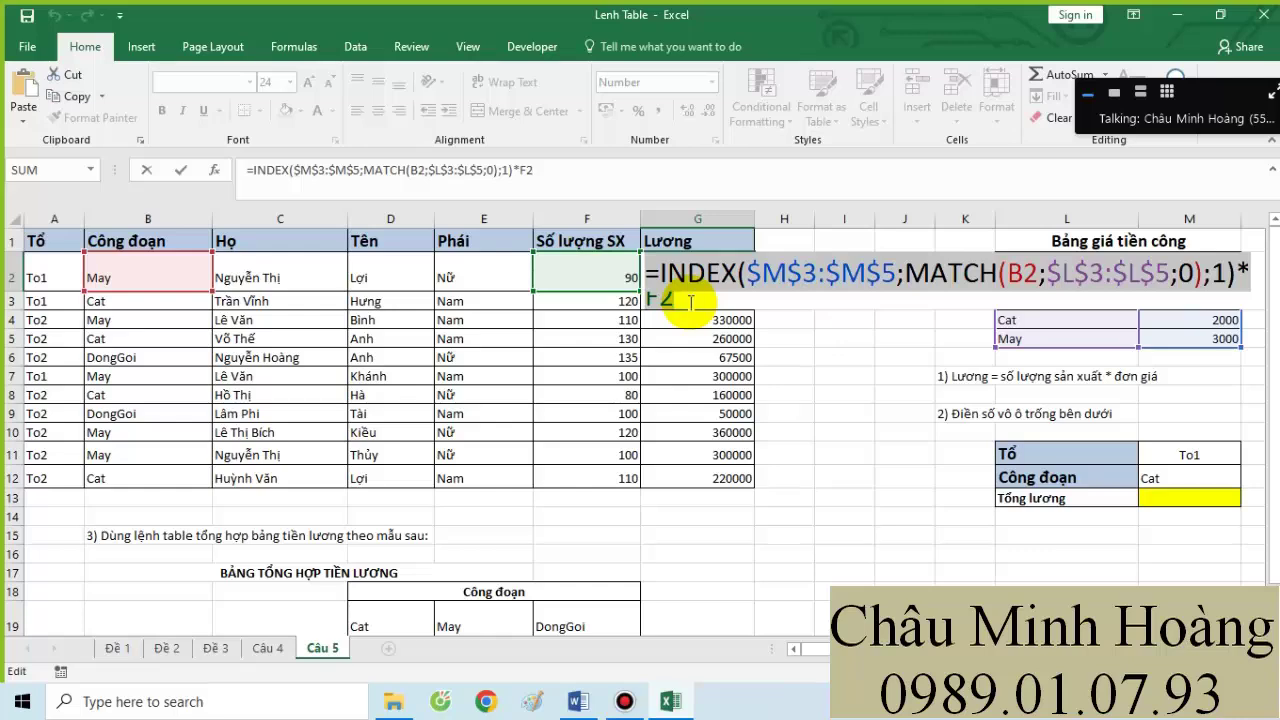
key(ctrl+c)
key(Escape)
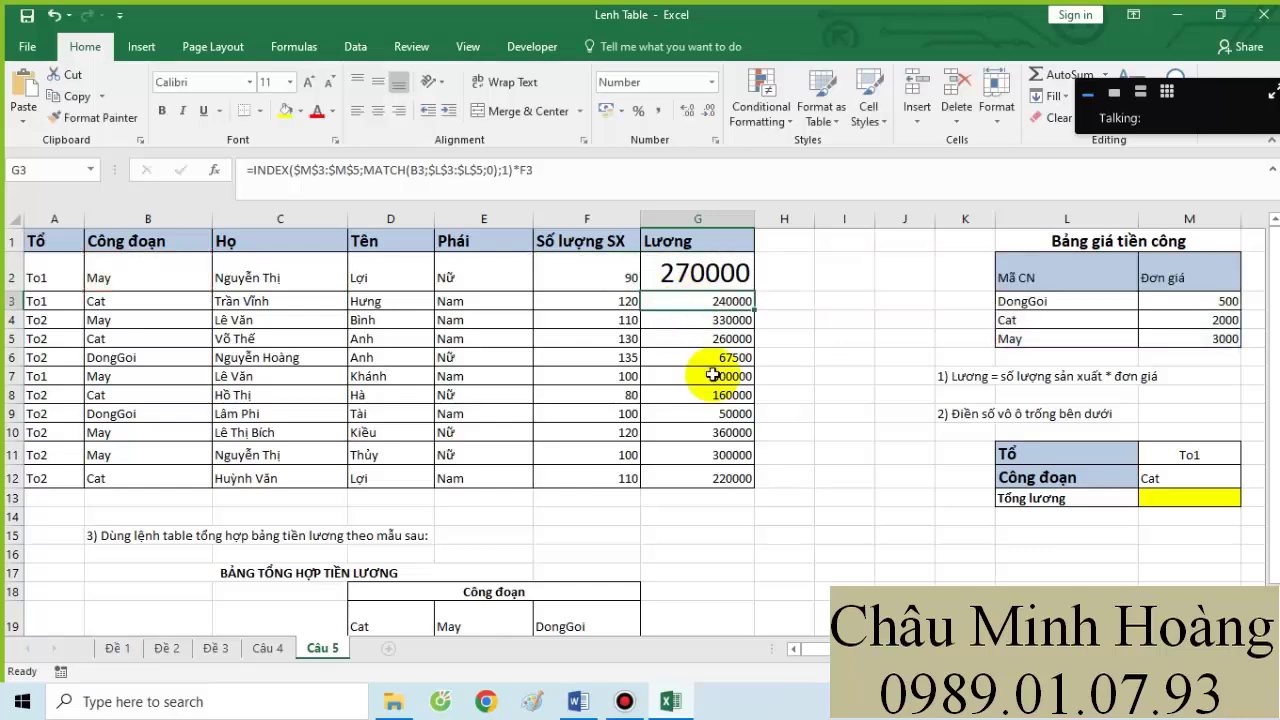
click(578, 701)
click(516, 634)
key(Return)
key(ctrl+v)
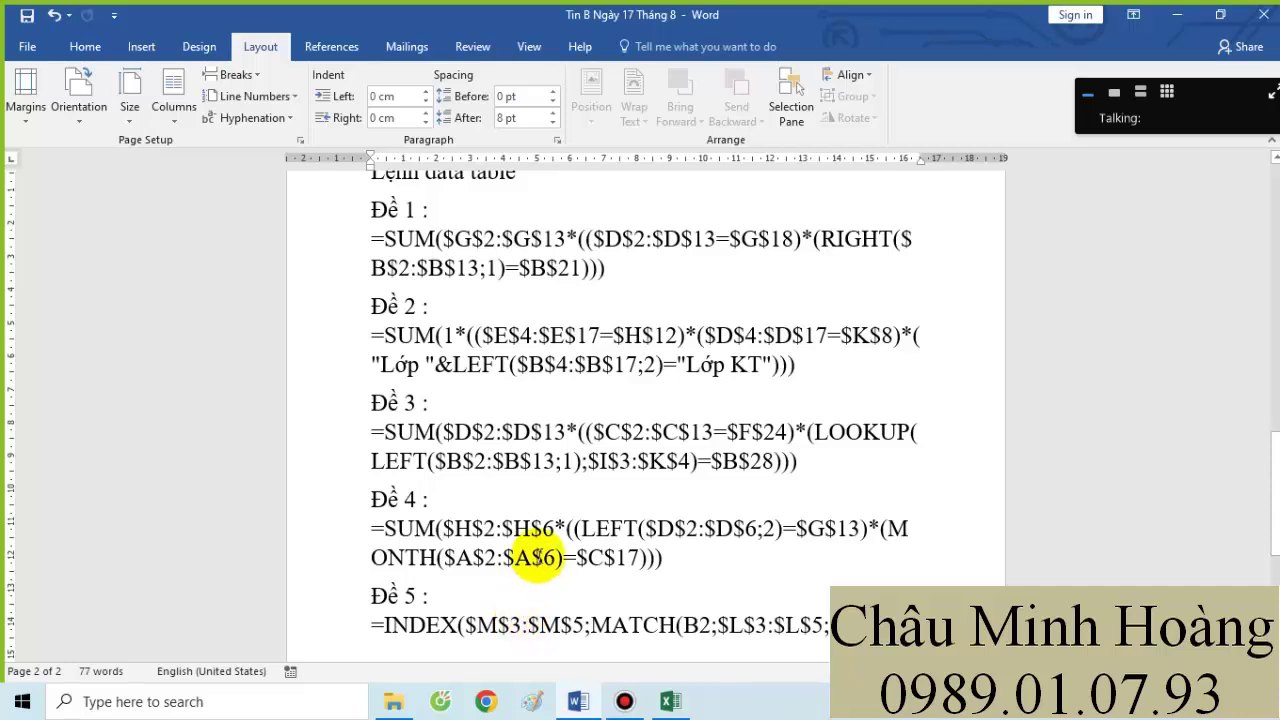
scroll(643, 414, down, 1)
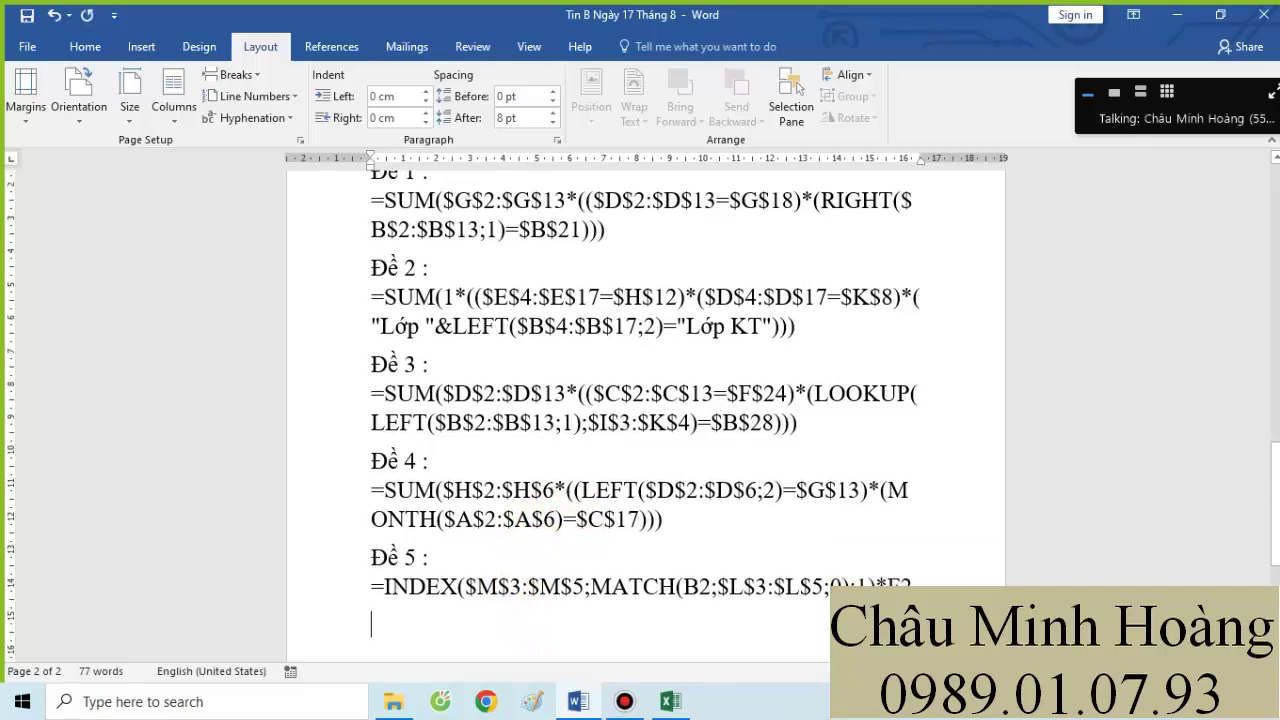
- Set the whole document's paragraph spacing to 0 pt after and its line spacing to Single
key(ctrl+a)
right_click(488, 368)
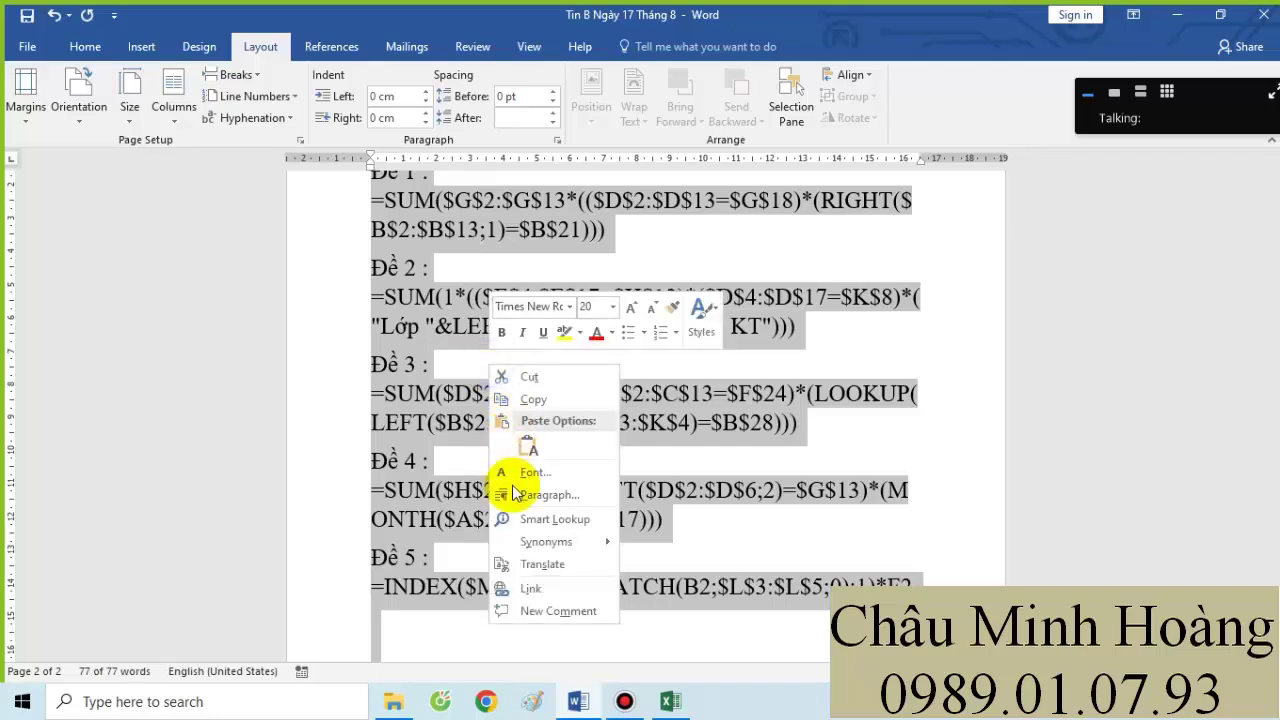
click(514, 492)
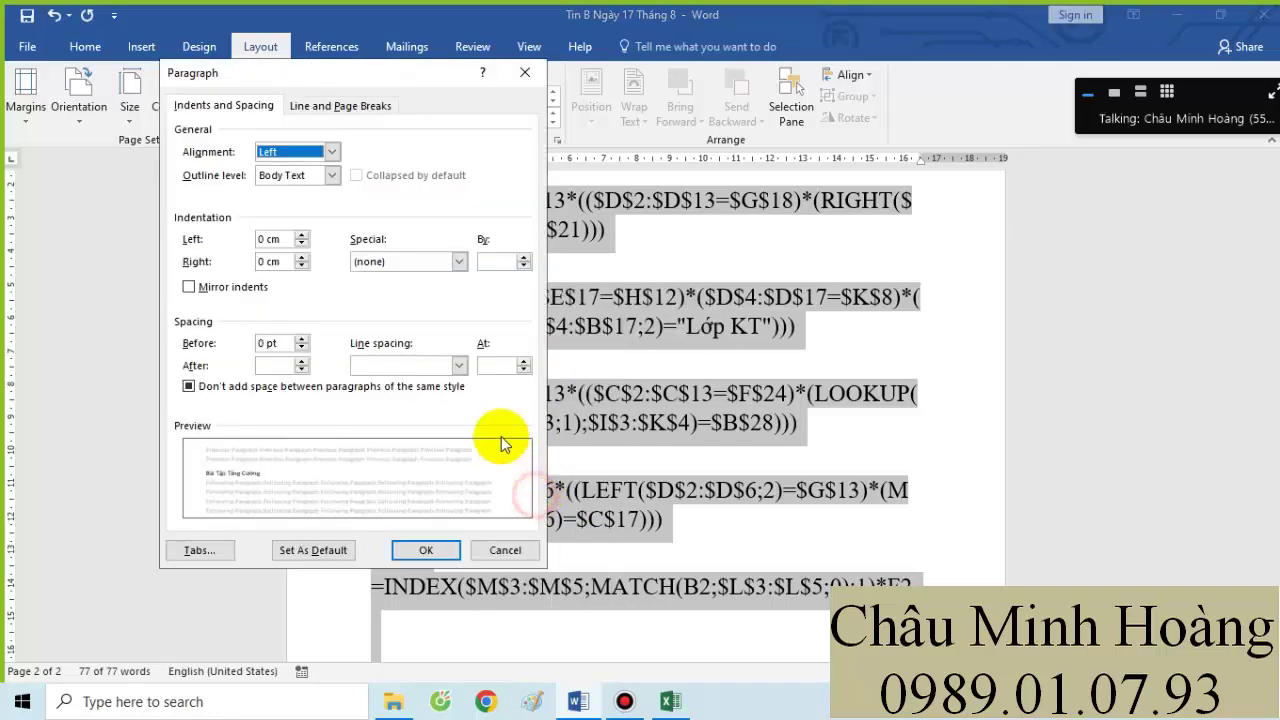
click(301, 370)
click(420, 366)
click(420, 378)
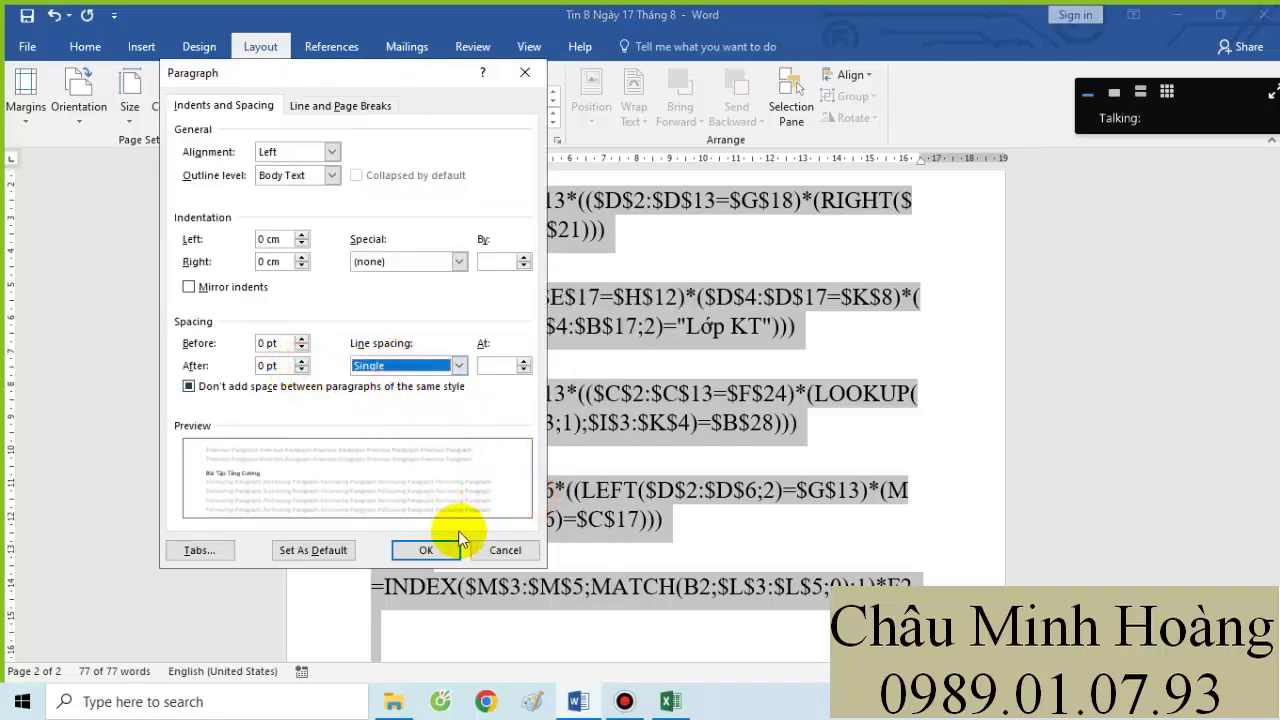
click(460, 540)
scroll(528, 437, up, 3)
click(430, 341)
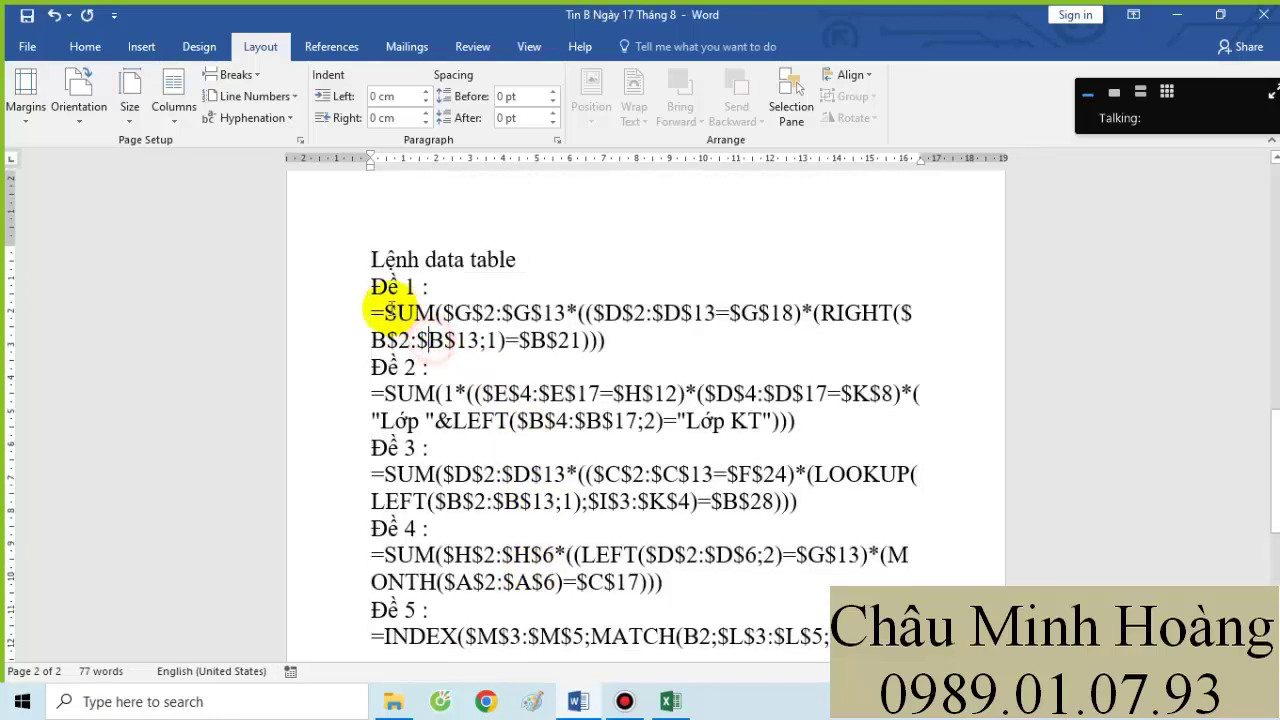
- Highlight the "Đề 2 :" and "Đề 4 :" headings together with their formulas in yellow
drag(372, 370, 795, 422)
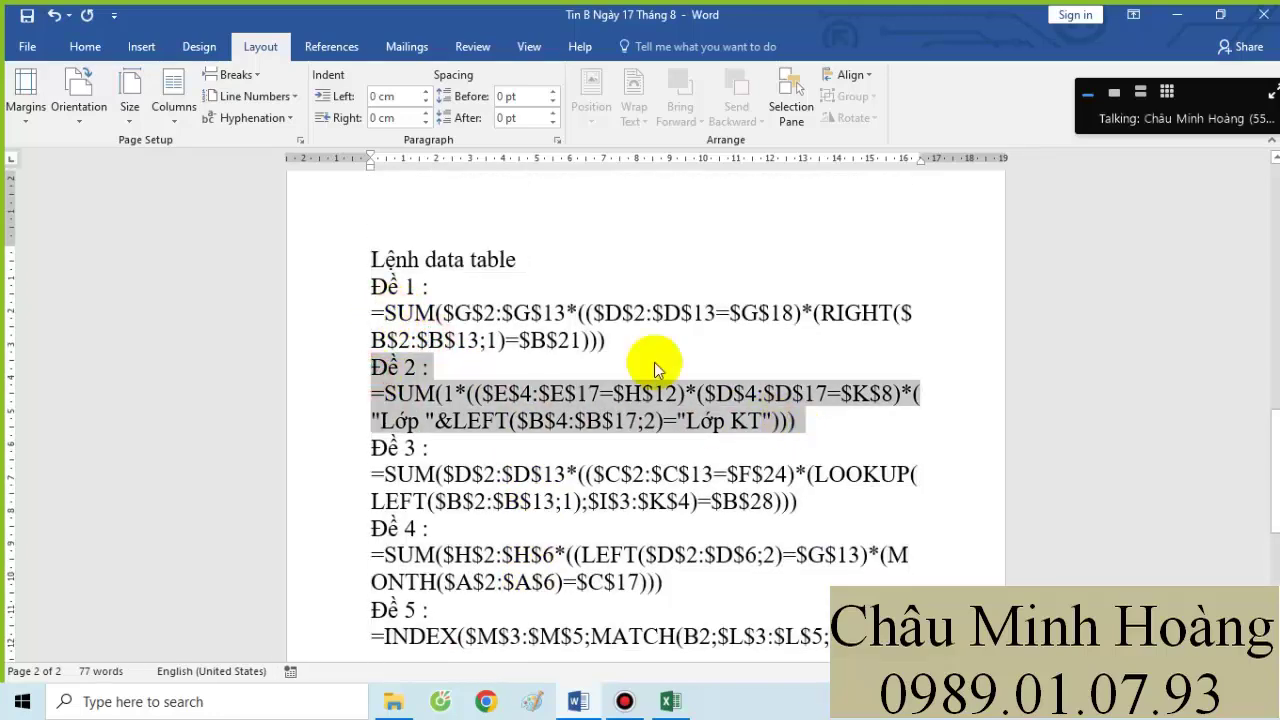
click(85, 46)
click(337, 110)
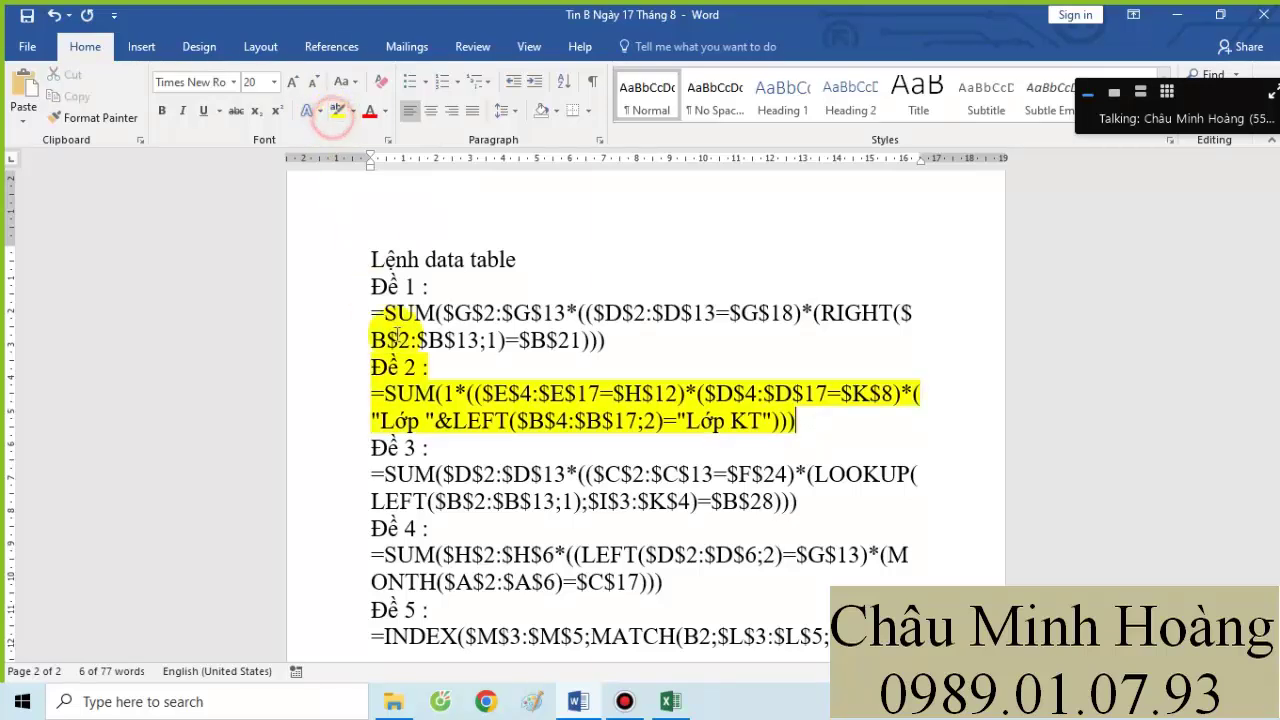
click(400, 459)
drag(372, 528, 680, 582)
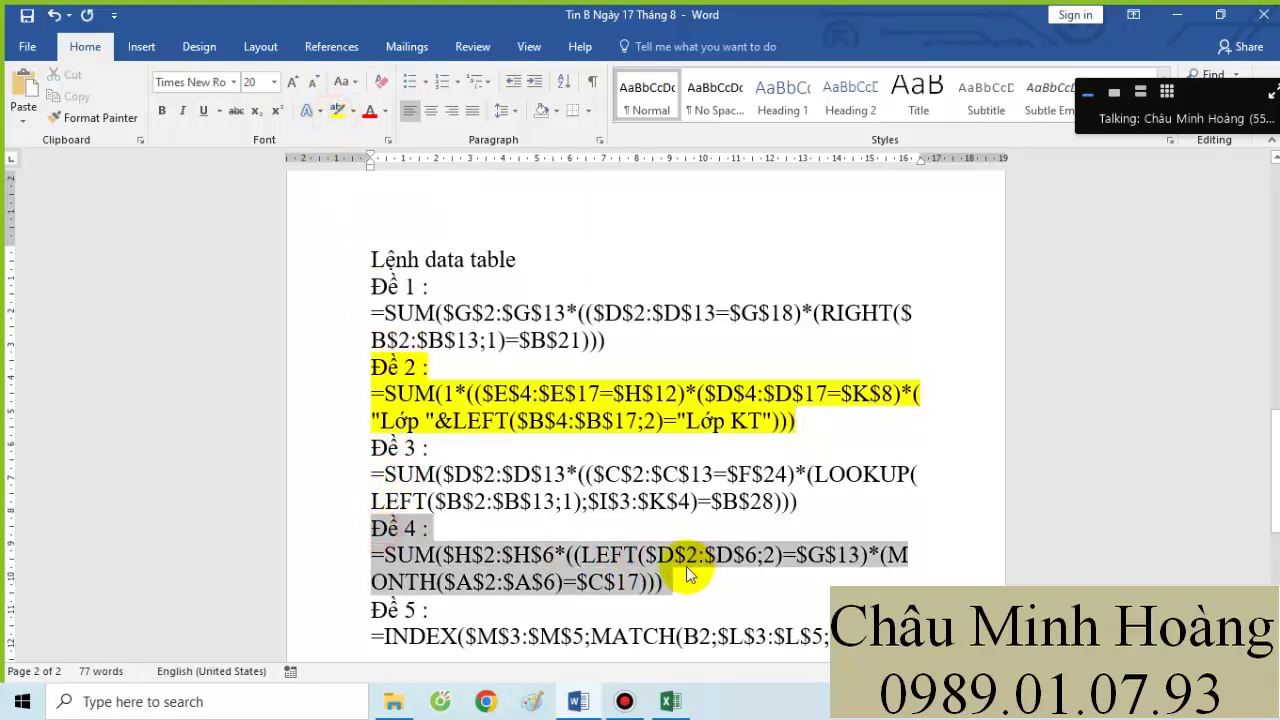
click(337, 118)
scroll(551, 271, down, 1)
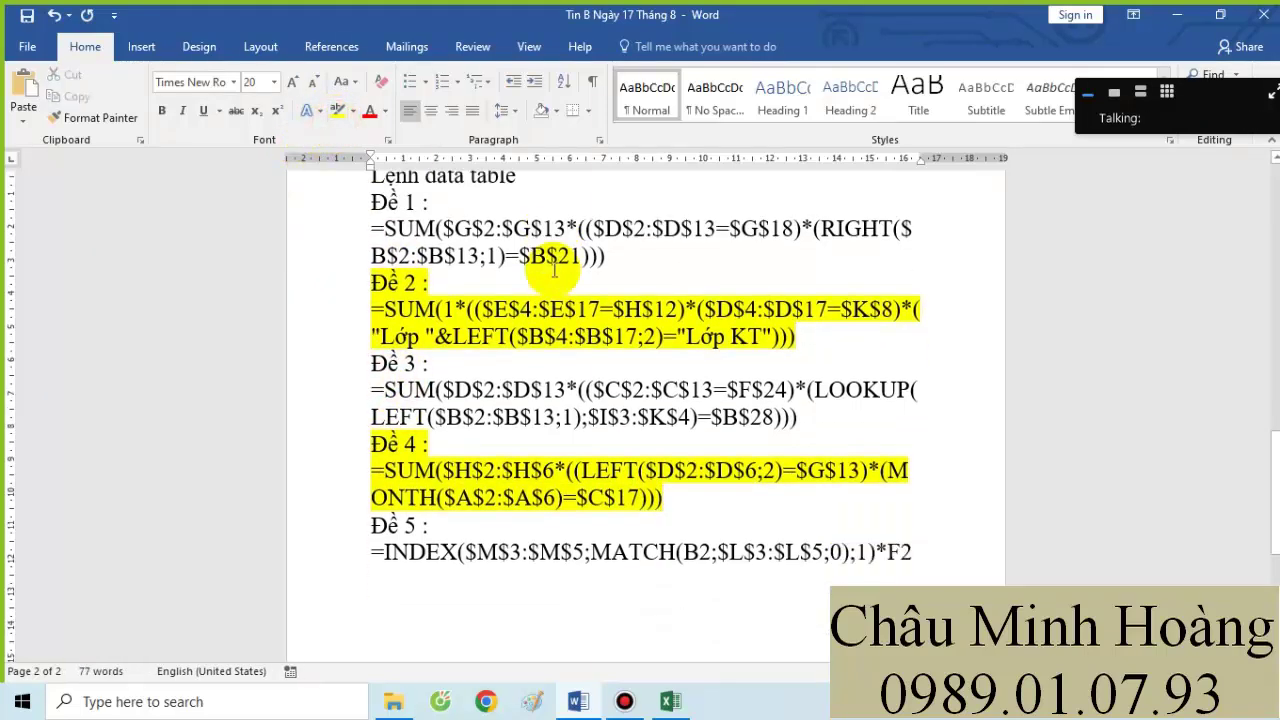
click(399, 581)
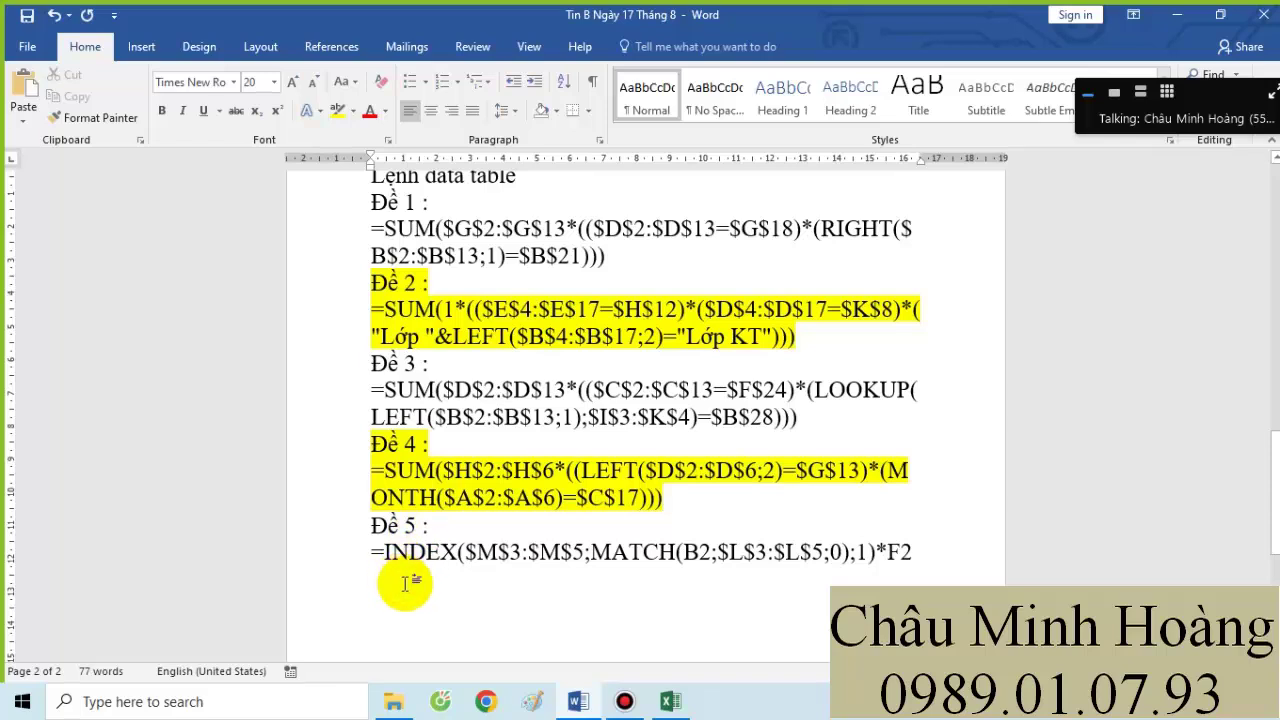
- In Excel's Câu 5 sheet, start a SUM formula in C19 multiplying $G$2:$G$12 by the team condition $A$2:$A$12=$C$22
click(668, 701)
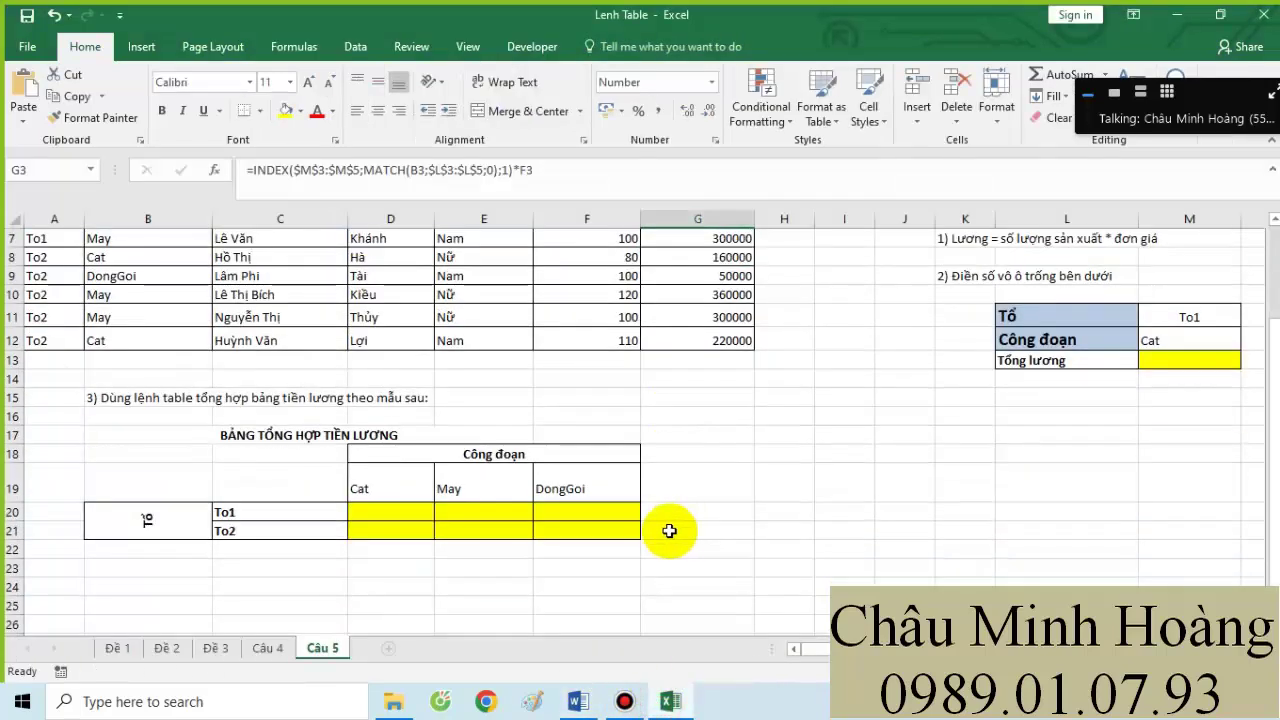
click(291, 486)
text(=sum()
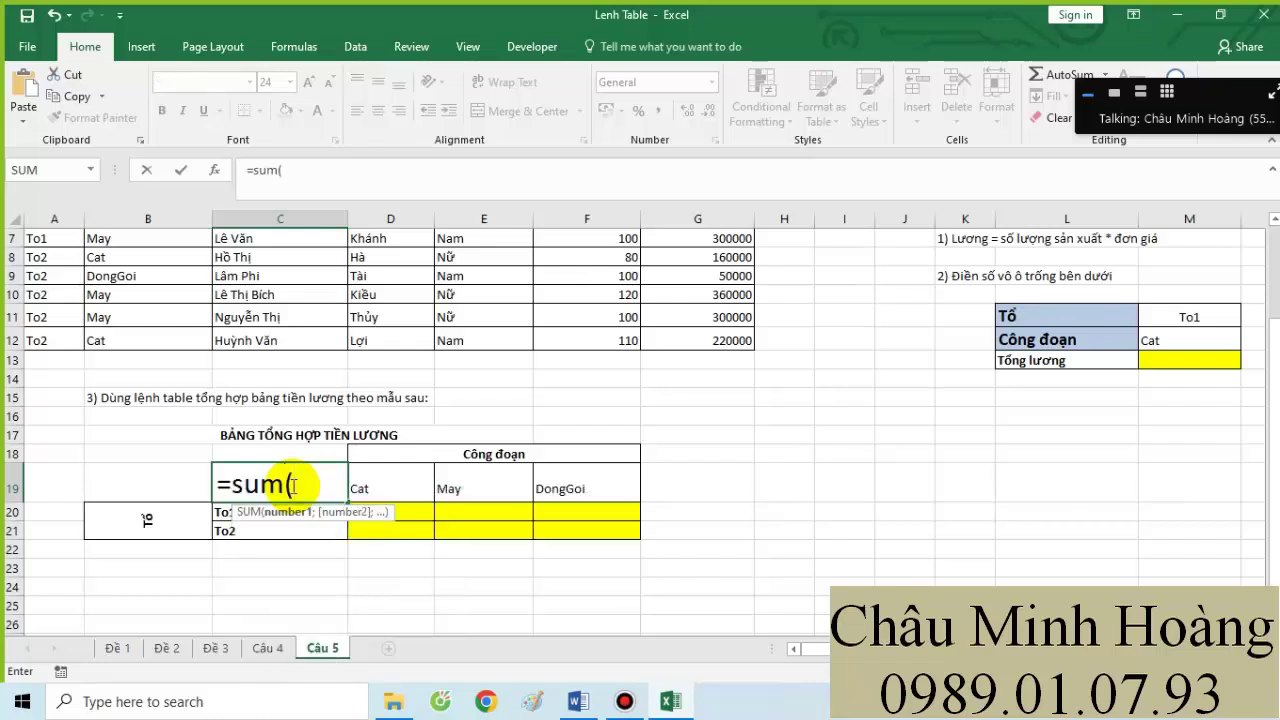
scroll(291, 486, up, 2)
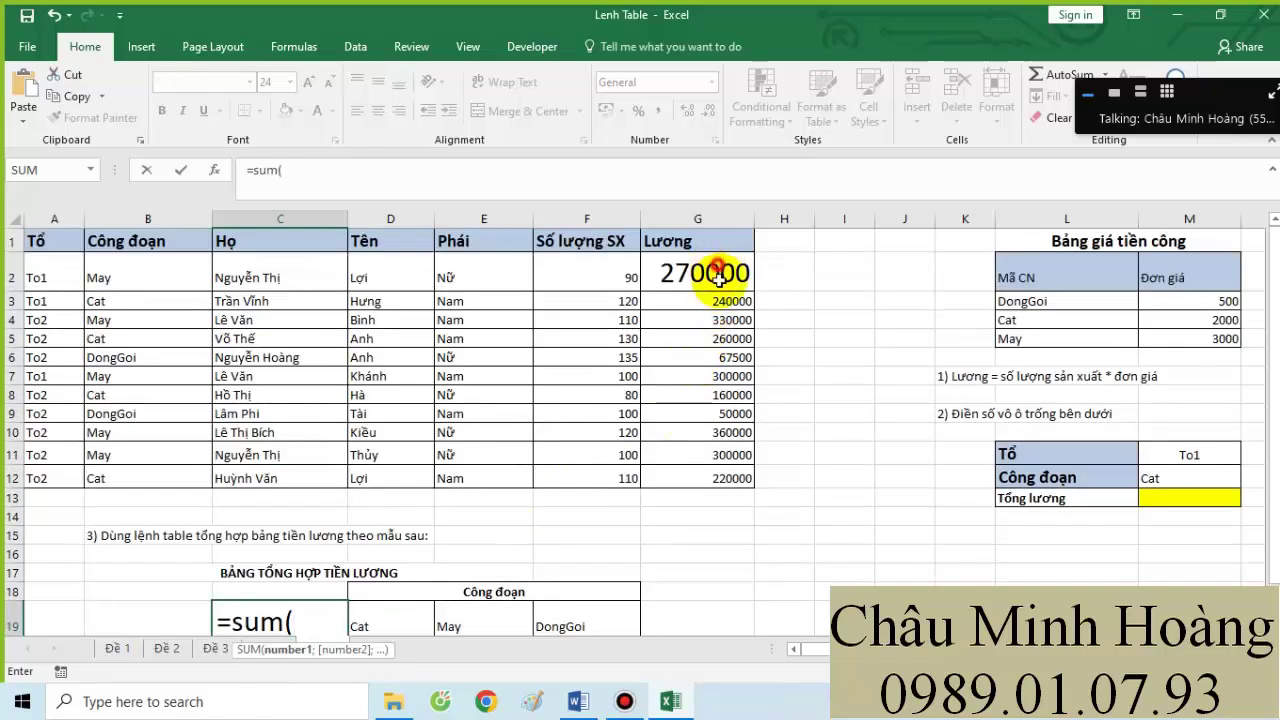
drag(709, 272, 730, 481)
key(F4)
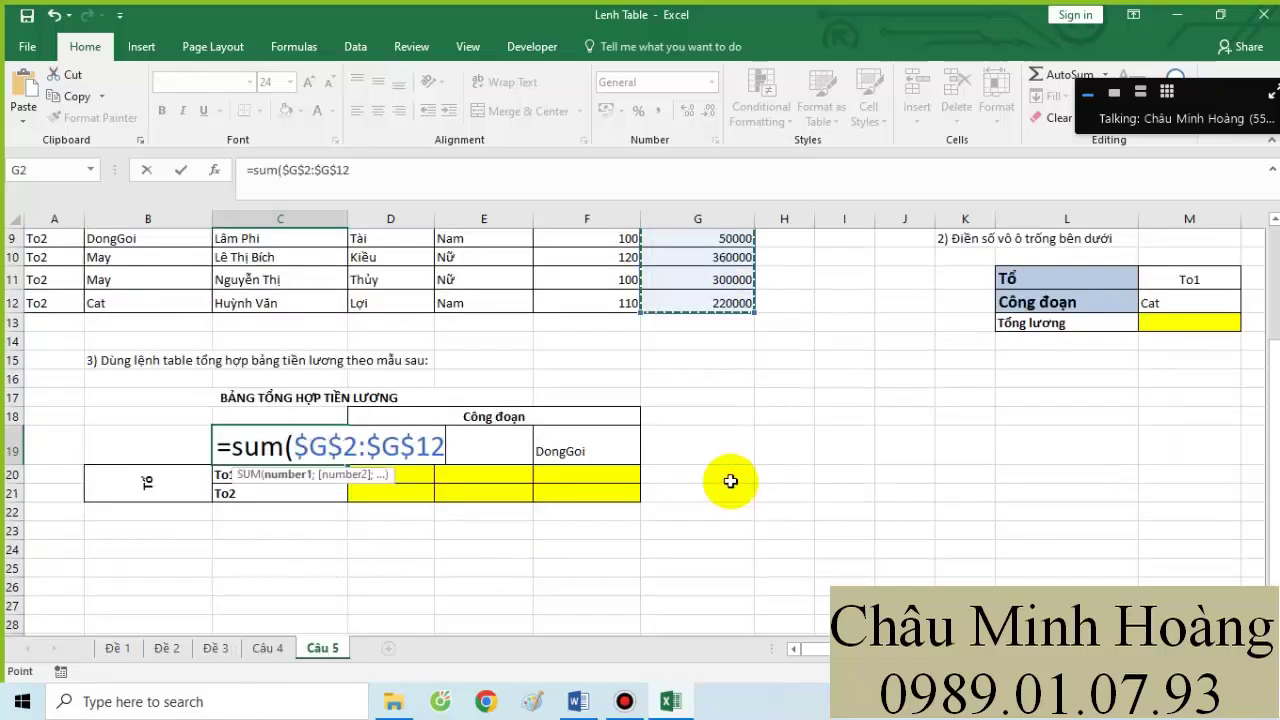
text(*(()
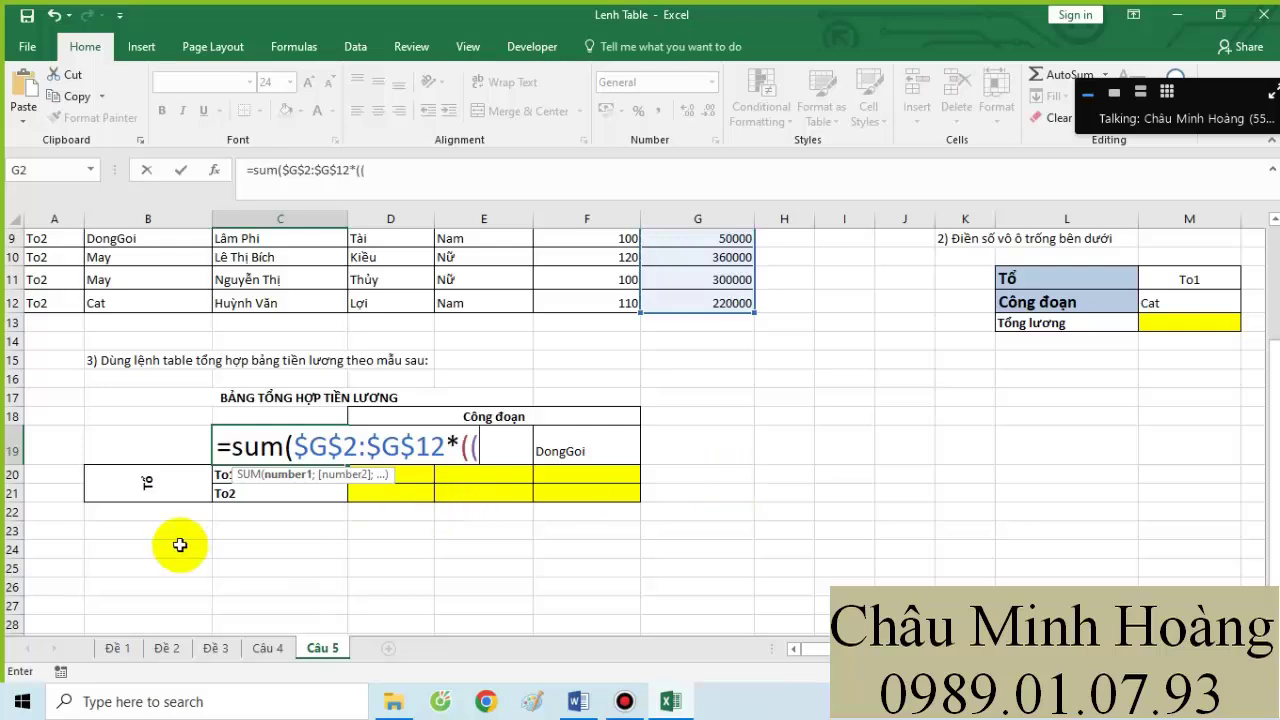
scroll(180, 540, up, 3)
drag(62, 280, 60, 475)
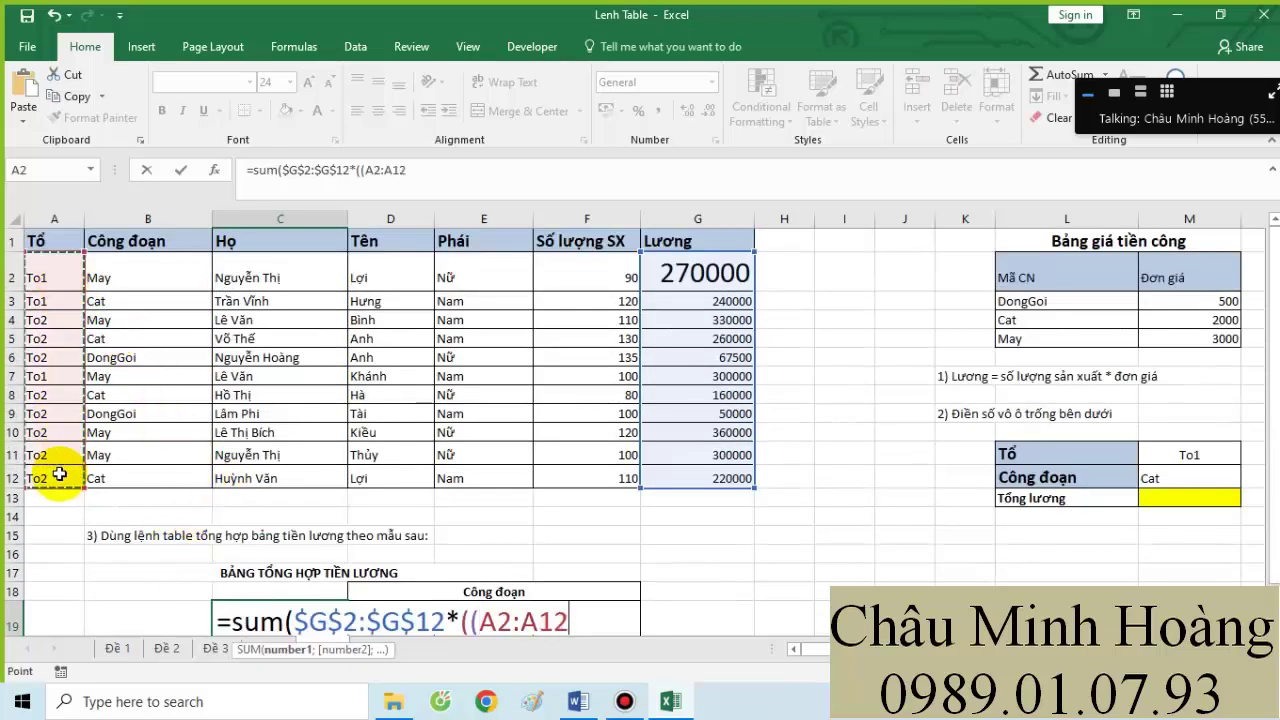
key(F4)
text(=)
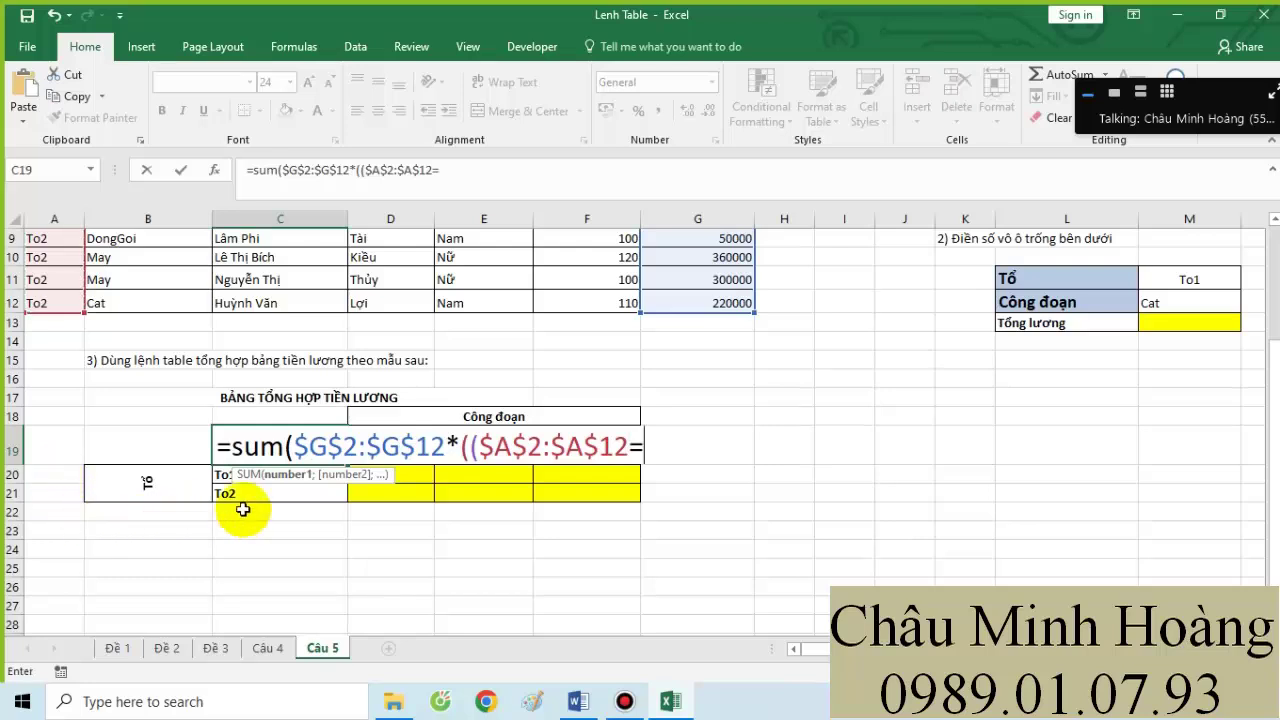
click(255, 510)
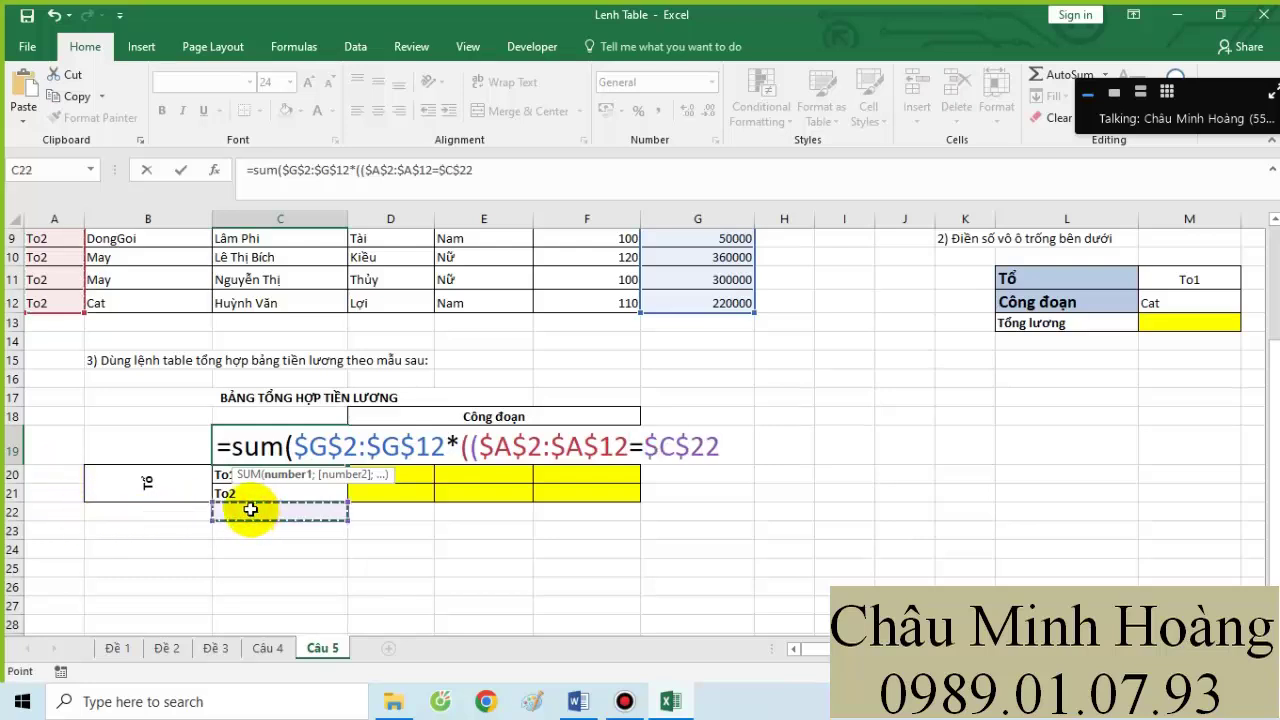
- Add the condition $B$2:$B$12=$G$19 to the C19 formula, close its parentheses and enter it as an array formula
text()*()
scroll(250, 510, up, 3)
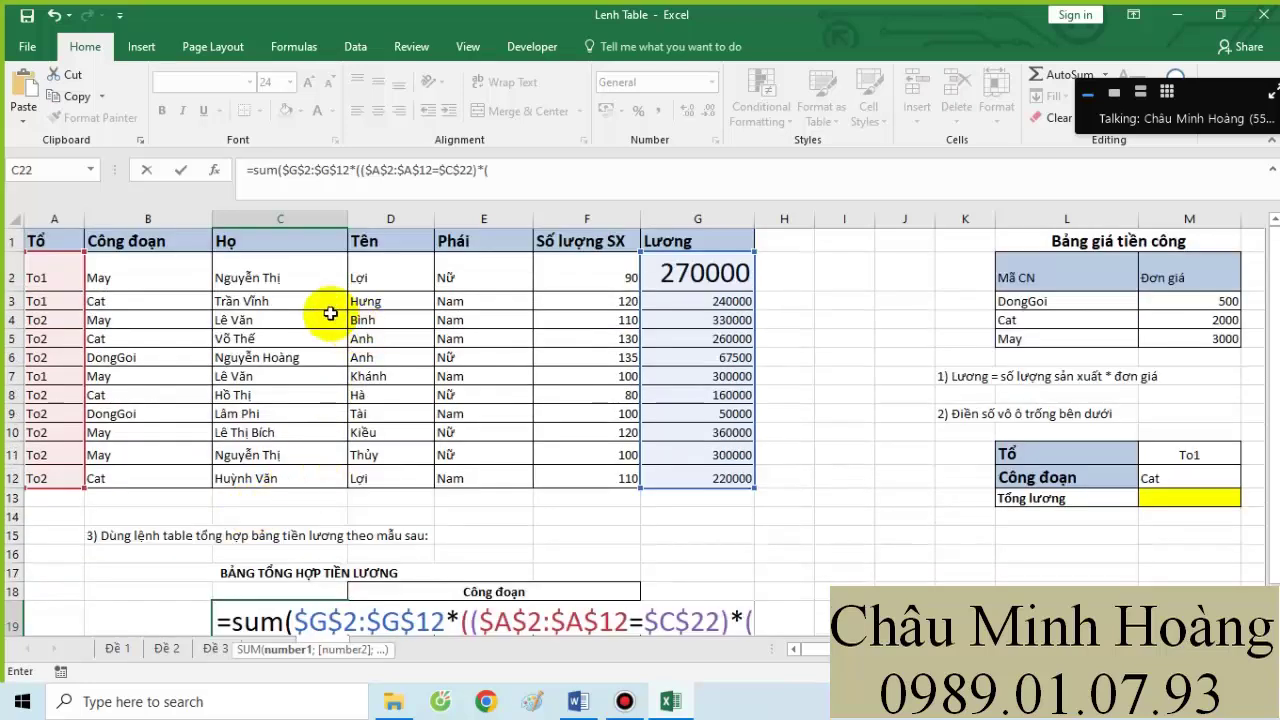
drag(120, 277, 148, 487)
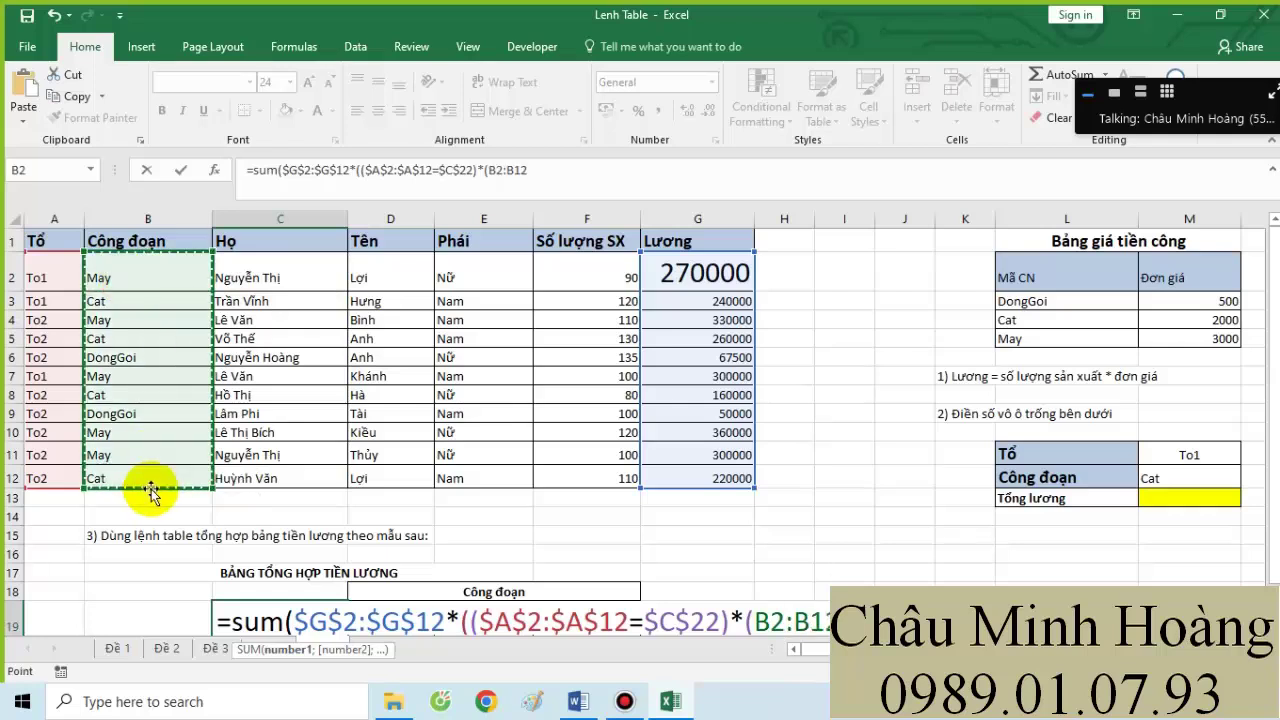
key(F4)
text(=)
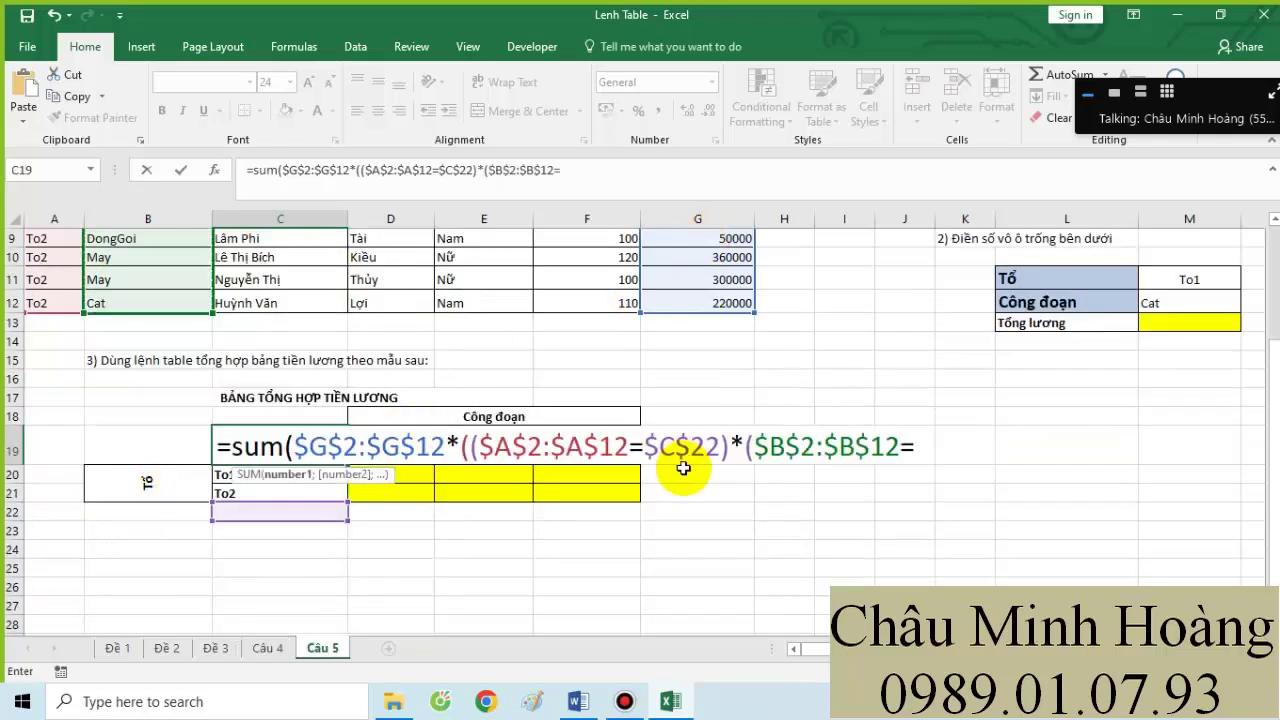
text(G1)
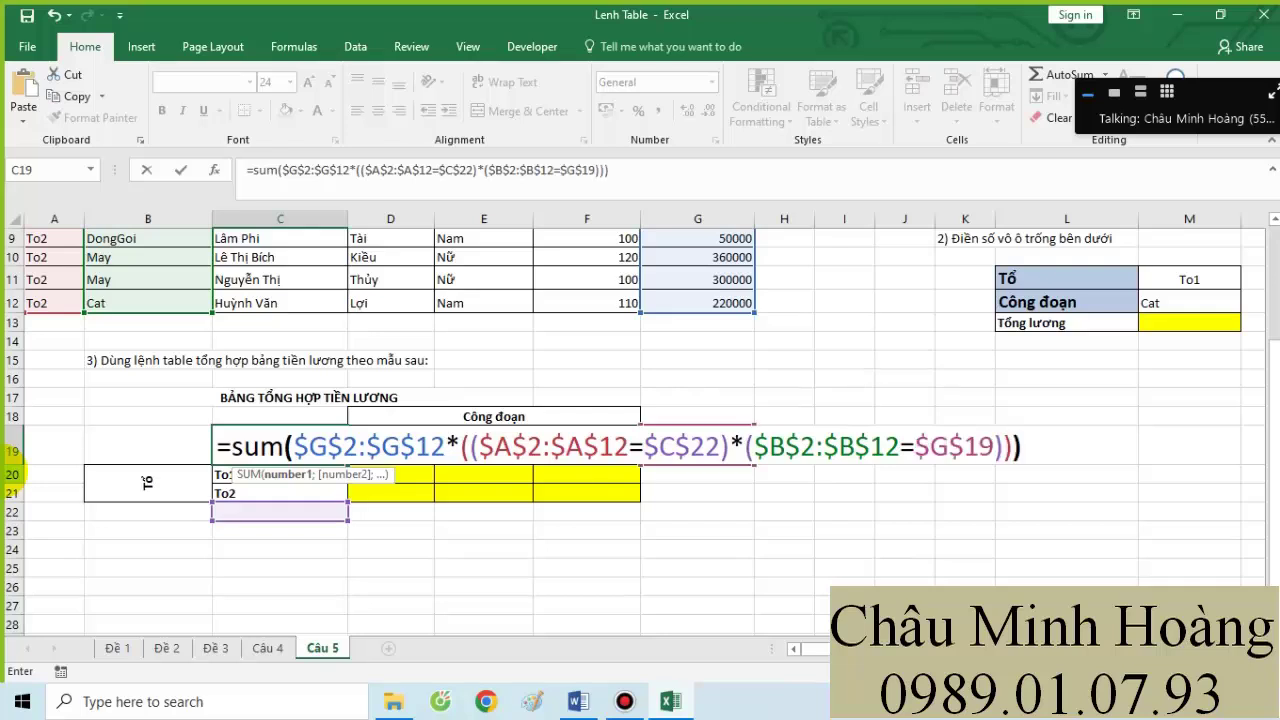
key(ctrl+shift+Return)
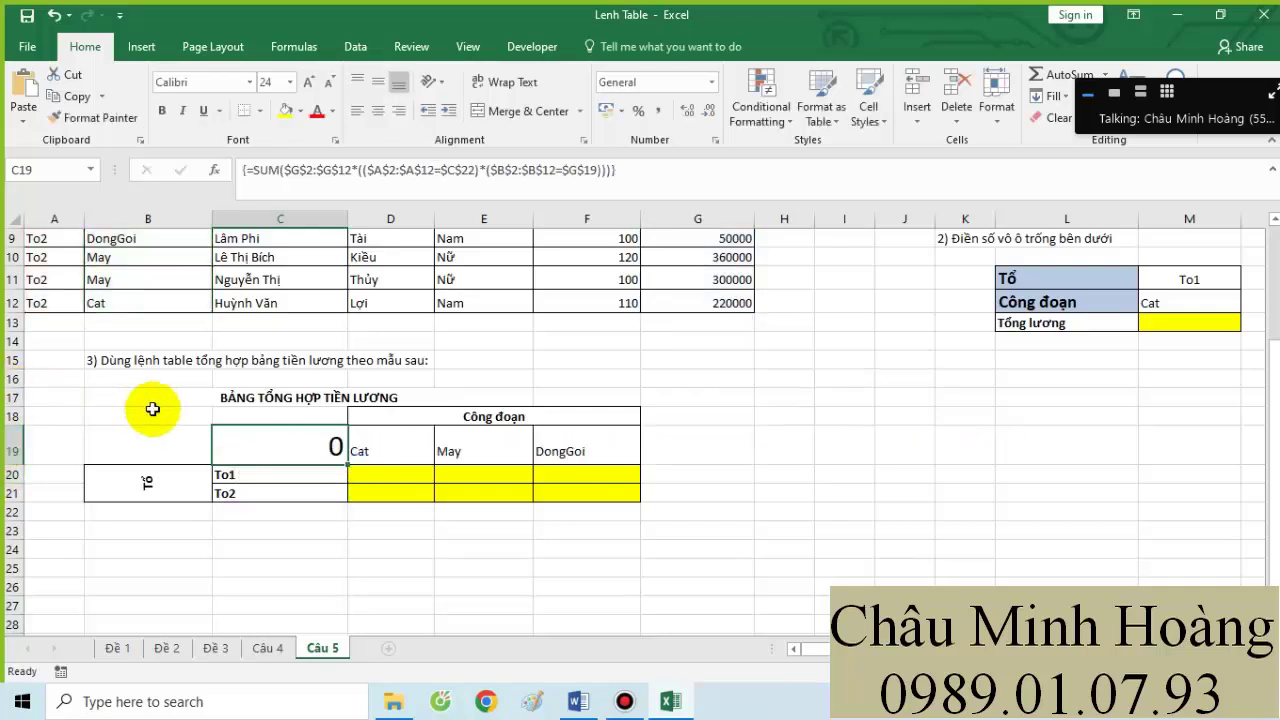
- Copy the full text of the SUM formula in C19 without changing the cell
double_click(230, 440)
drag(228, 443, 1090, 456)
key(Escape)
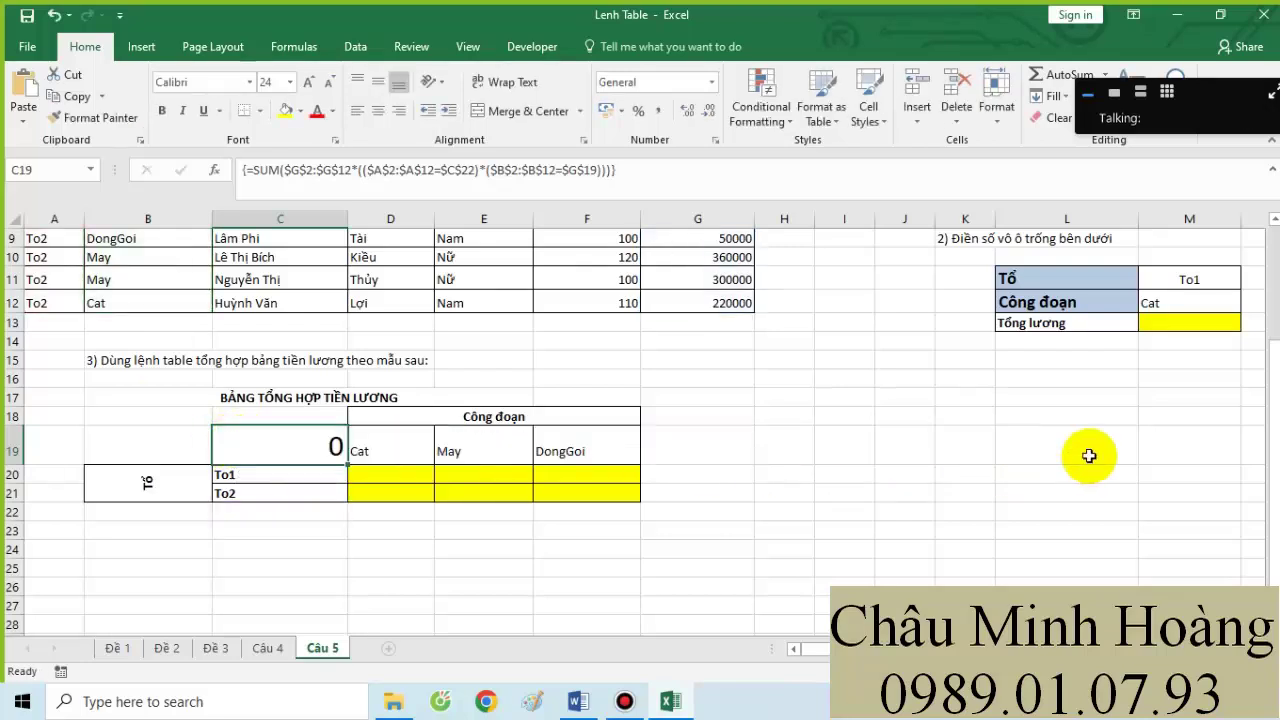
- Create a data table over C19:F21 with row input cell $G$19 and column input cell $C$22
drag(316, 437, 589, 488)
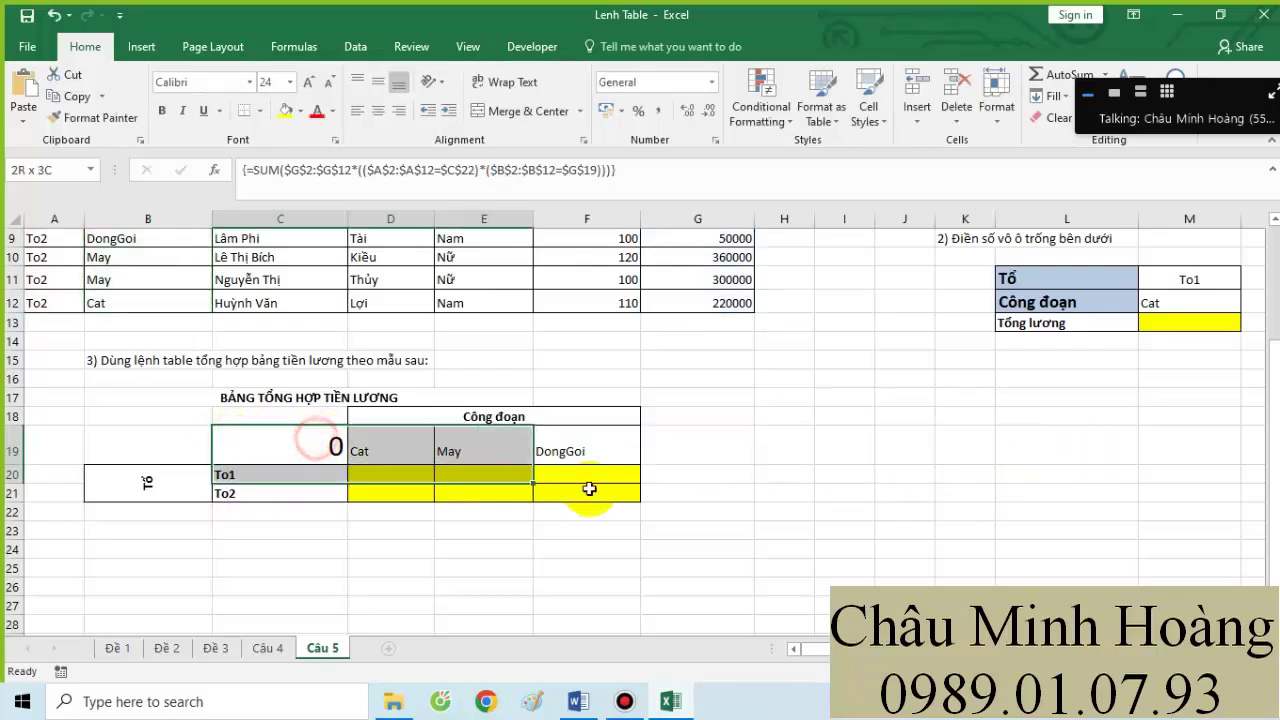
click(355, 46)
click(891, 107)
click(912, 187)
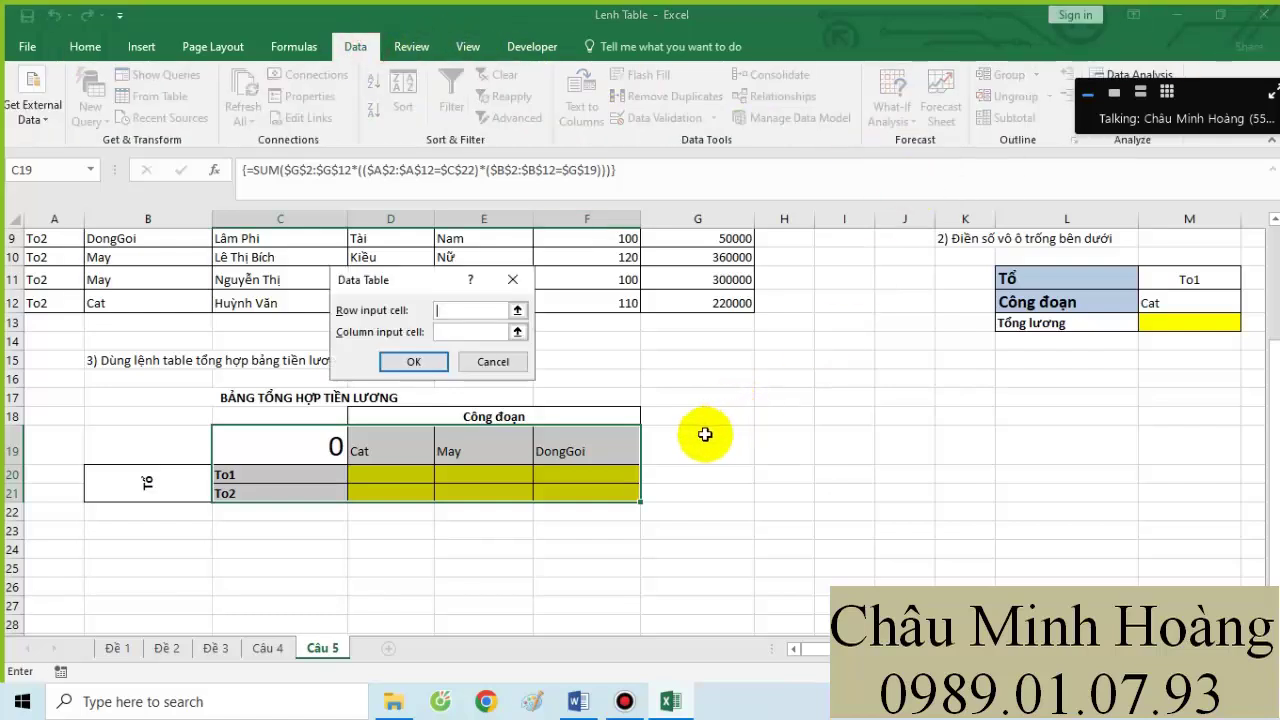
click(289, 510)
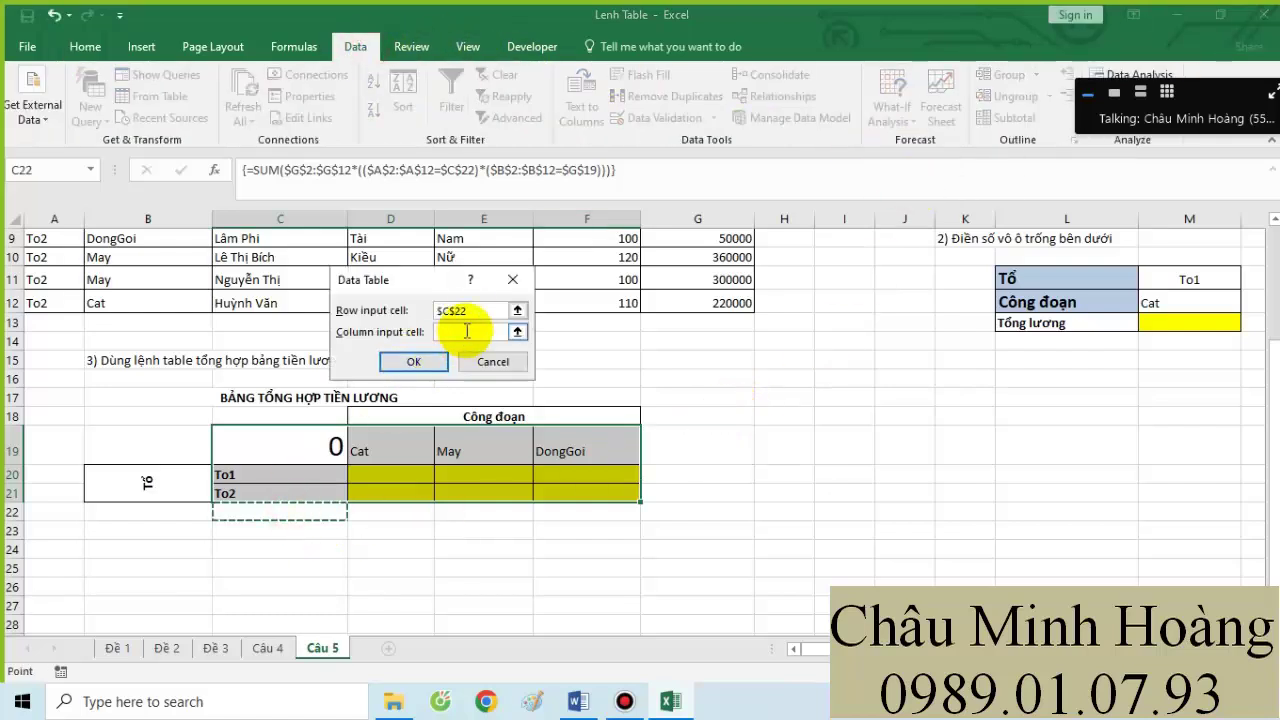
drag(480, 311, 440, 311)
click(715, 445)
click(472, 333)
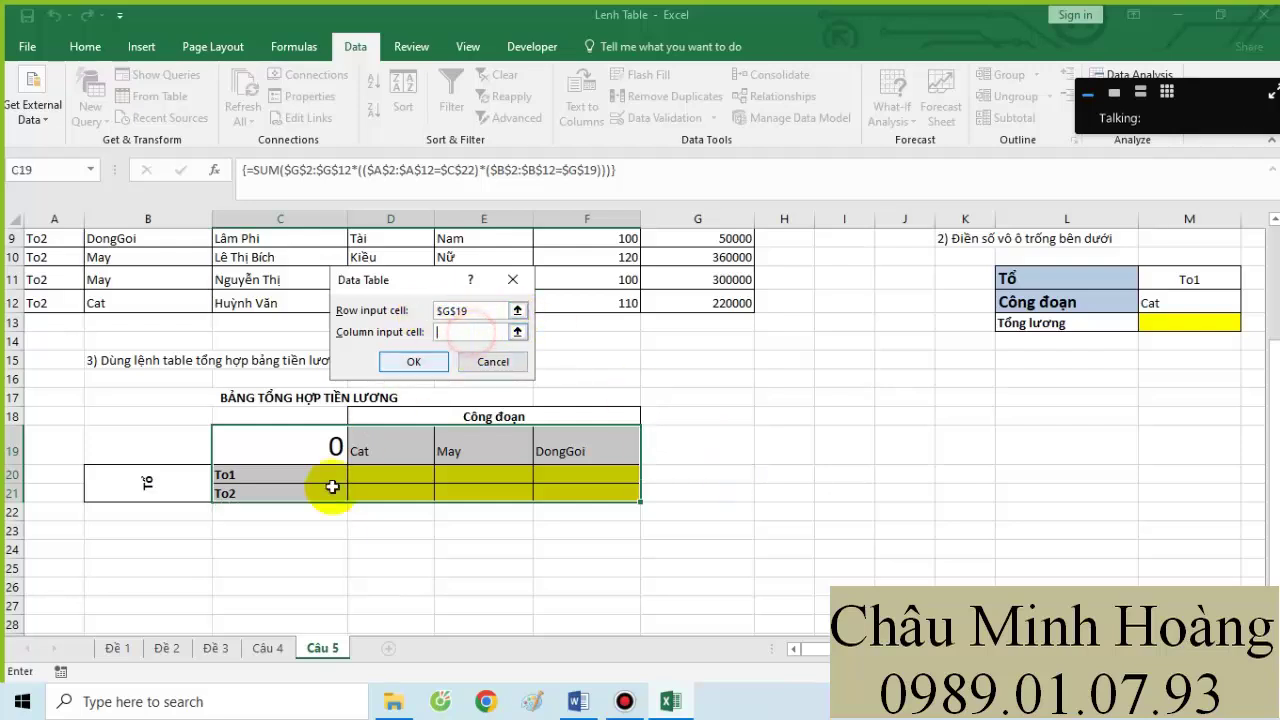
click(294, 512)
click(413, 361)
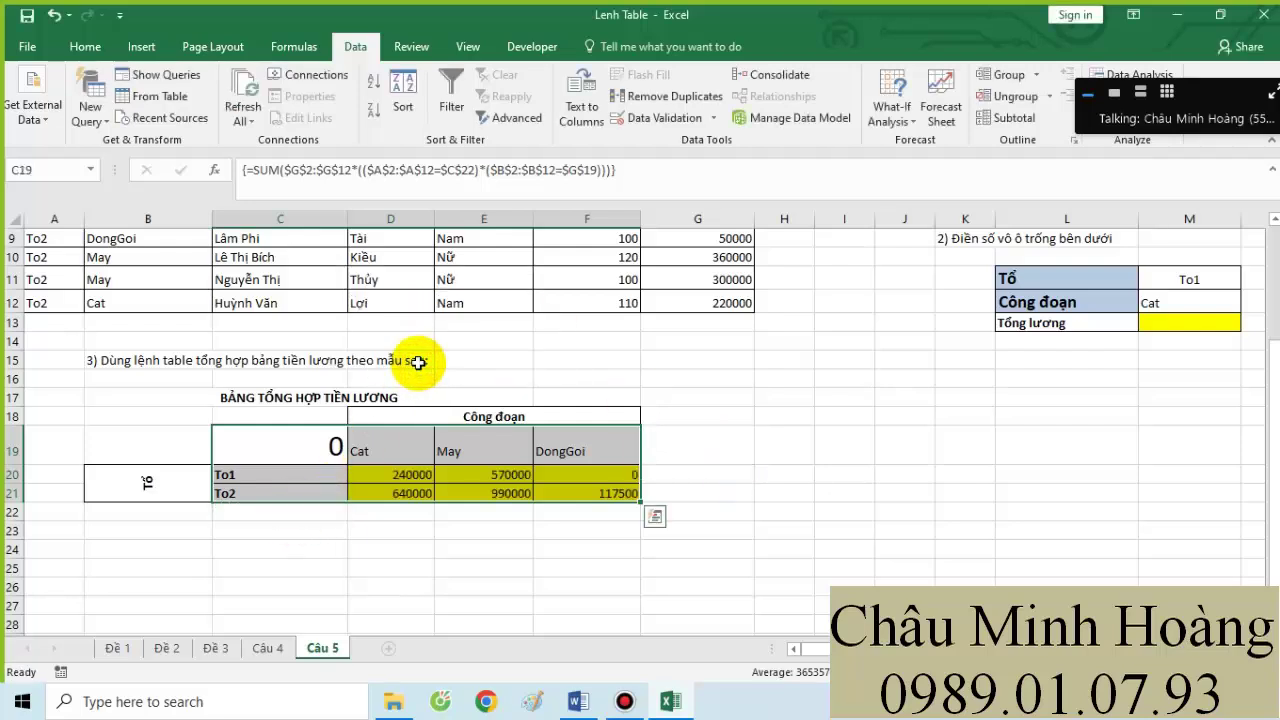
- Switch to the Word document, paste the SUM formula under the INDEX formula of "Đề 5 :" and highlight it in yellow
click(579, 700)
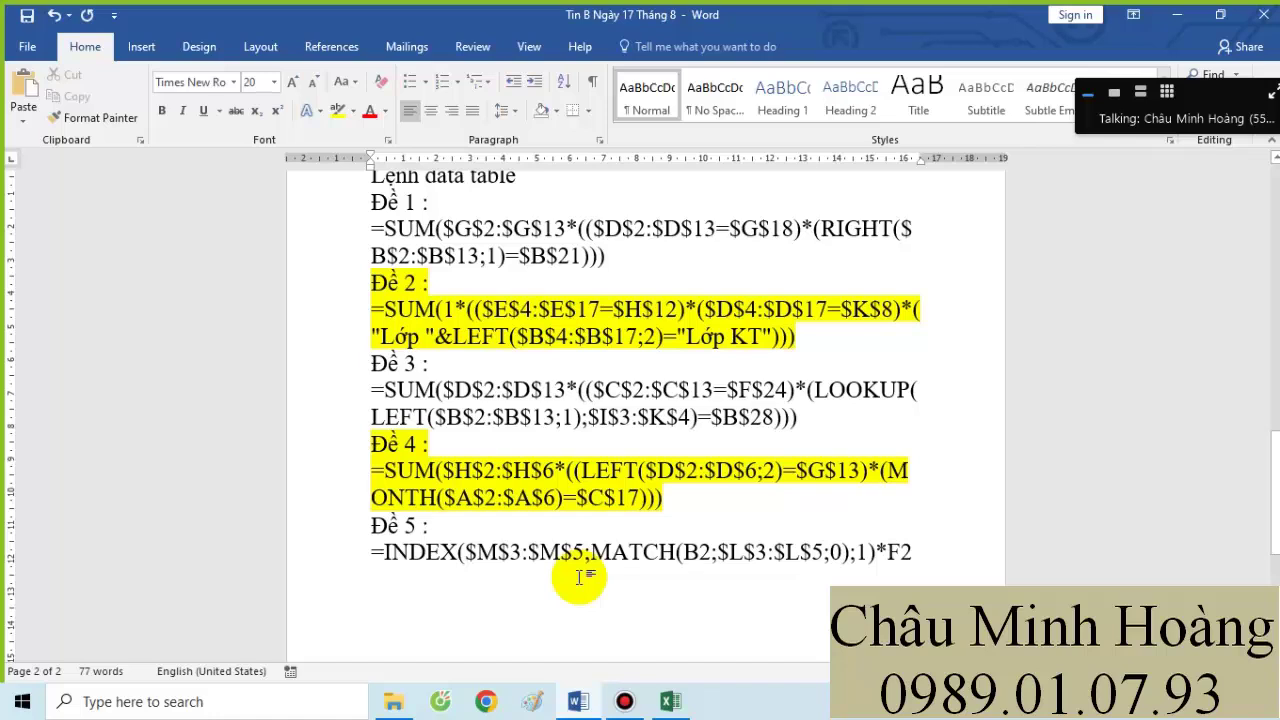
key(ctrl+v)
drag(500, 606, 390, 568)
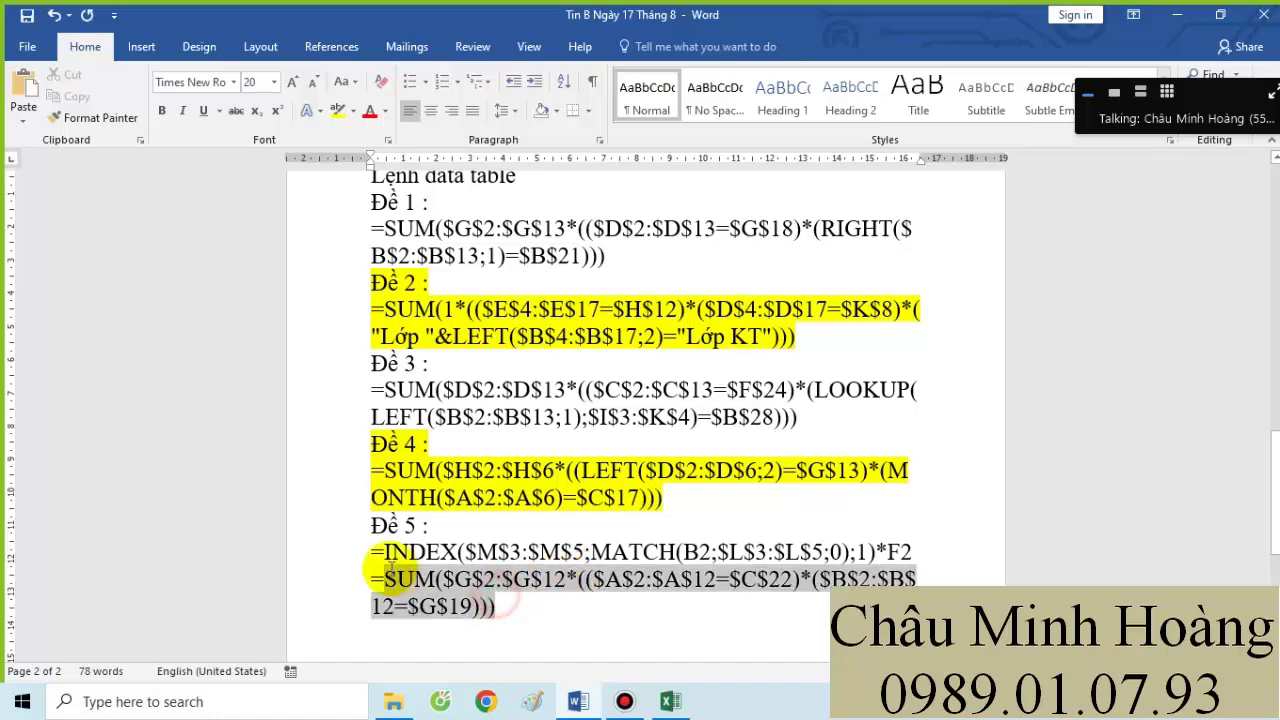
click(338, 110)
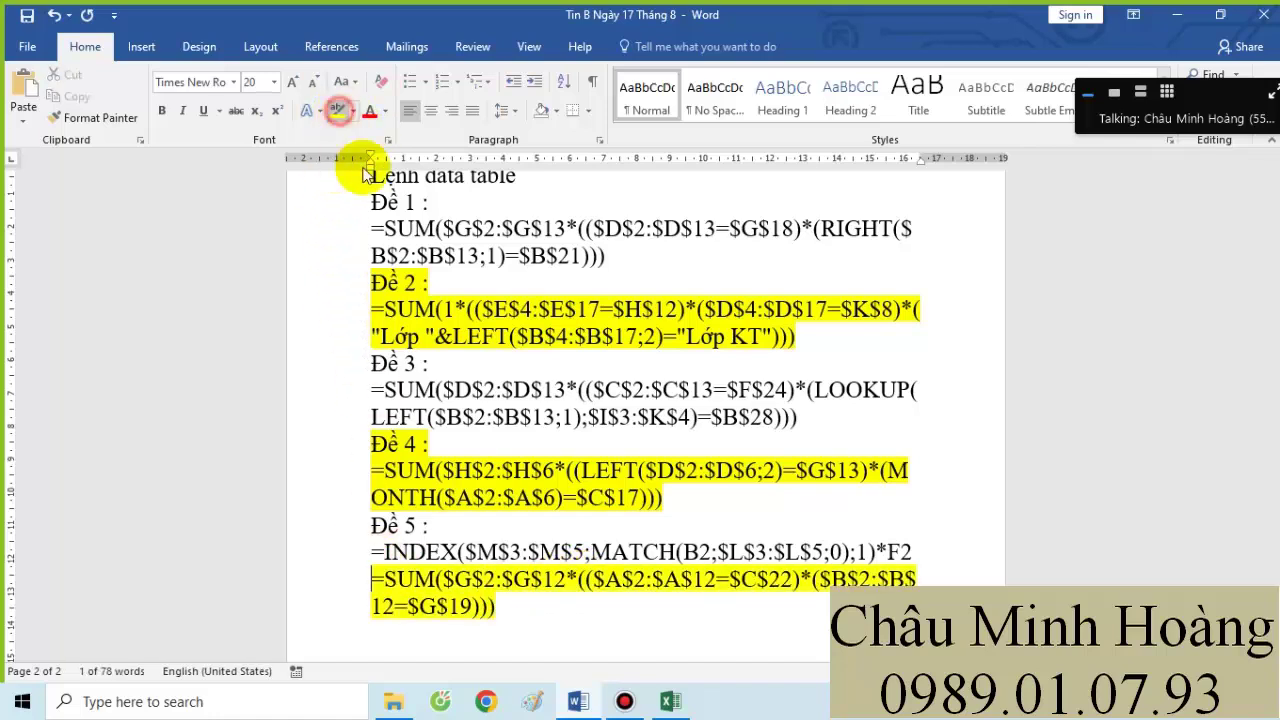
drag(370, 200, 718, 607)
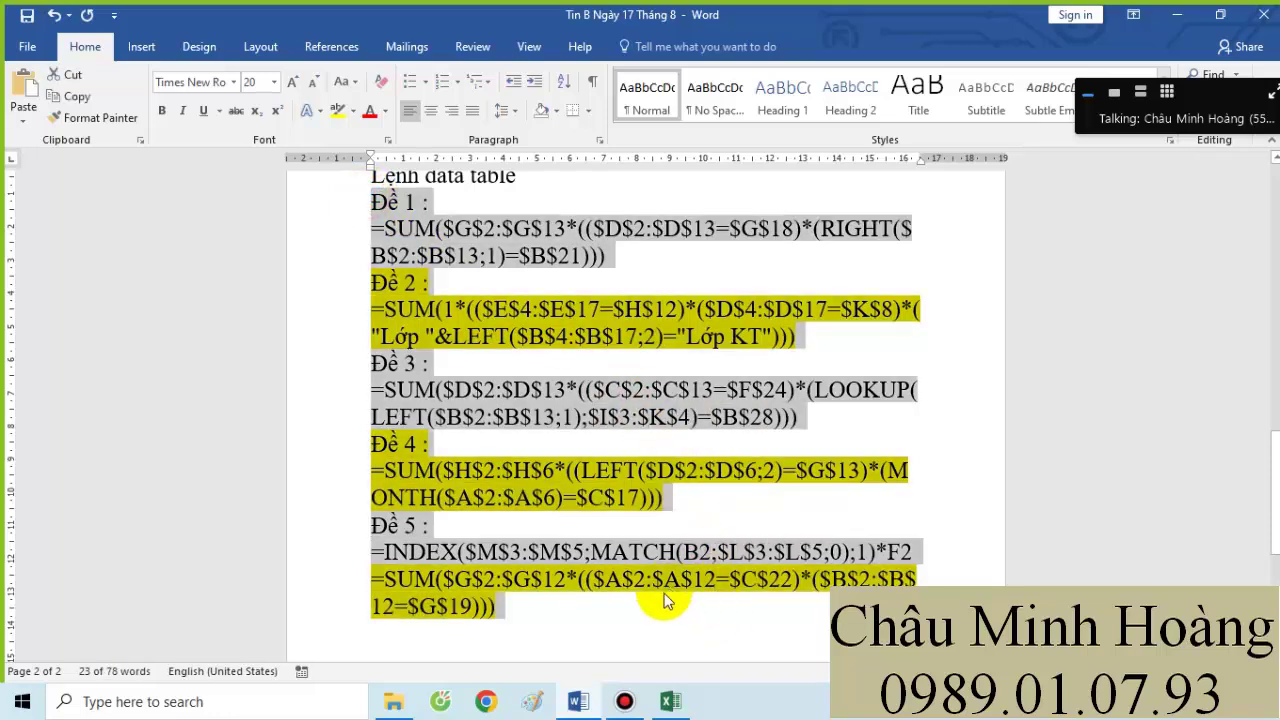
click(626, 704)
click(803, 252)
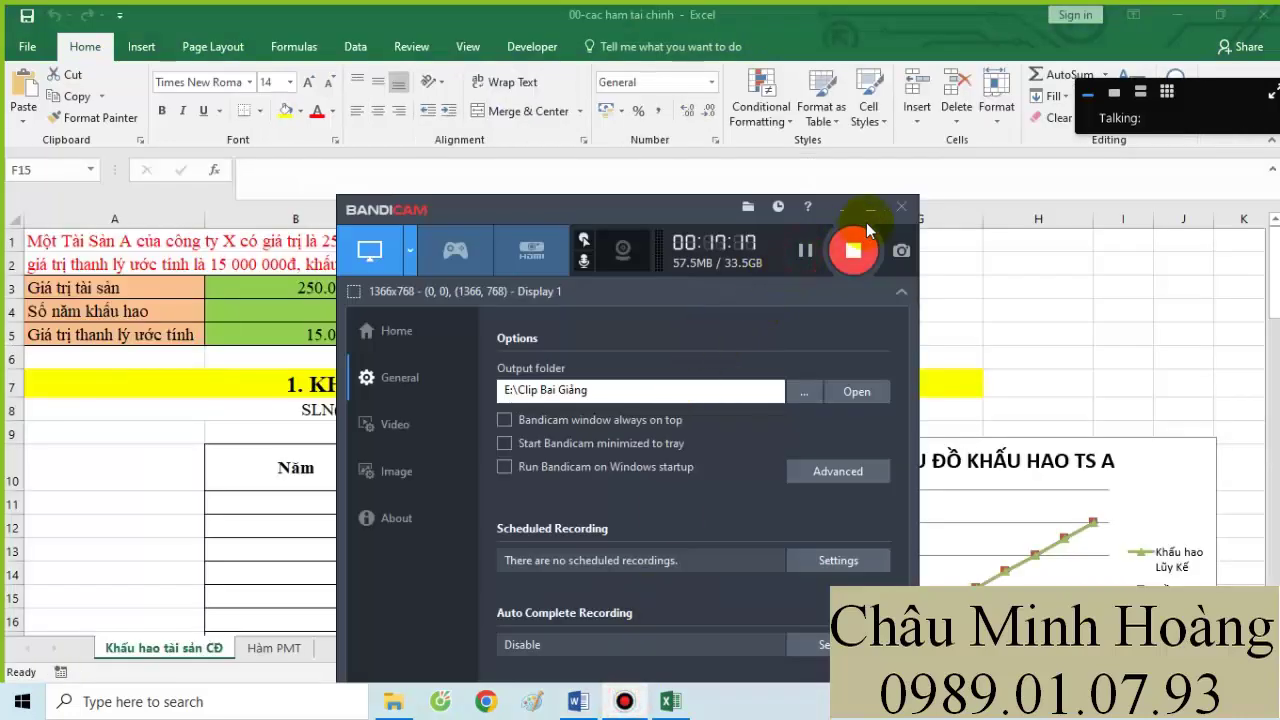
click(869, 210)
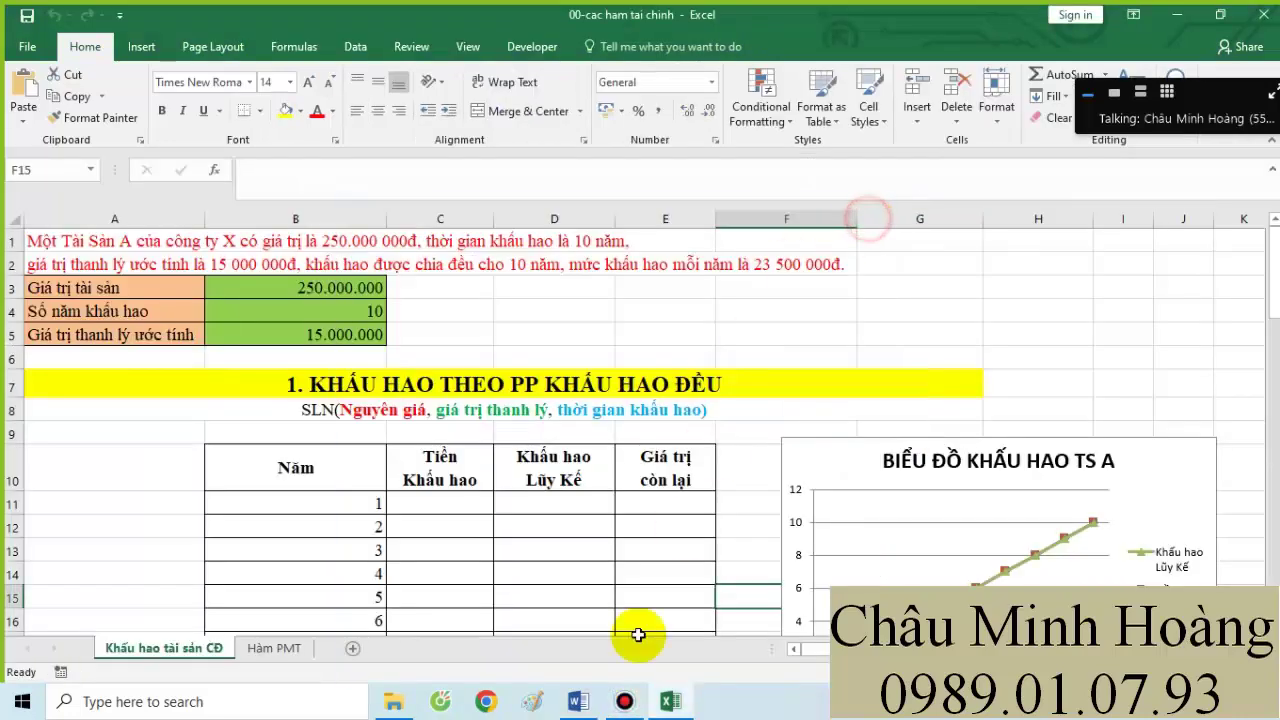
- In the Word document, add the lines "Buổi 3 : hàm tài chính" and "Nhóm hàm khấu hao tài sản" below the last formula
click(578, 701)
scroll(640, 570, up, 1)
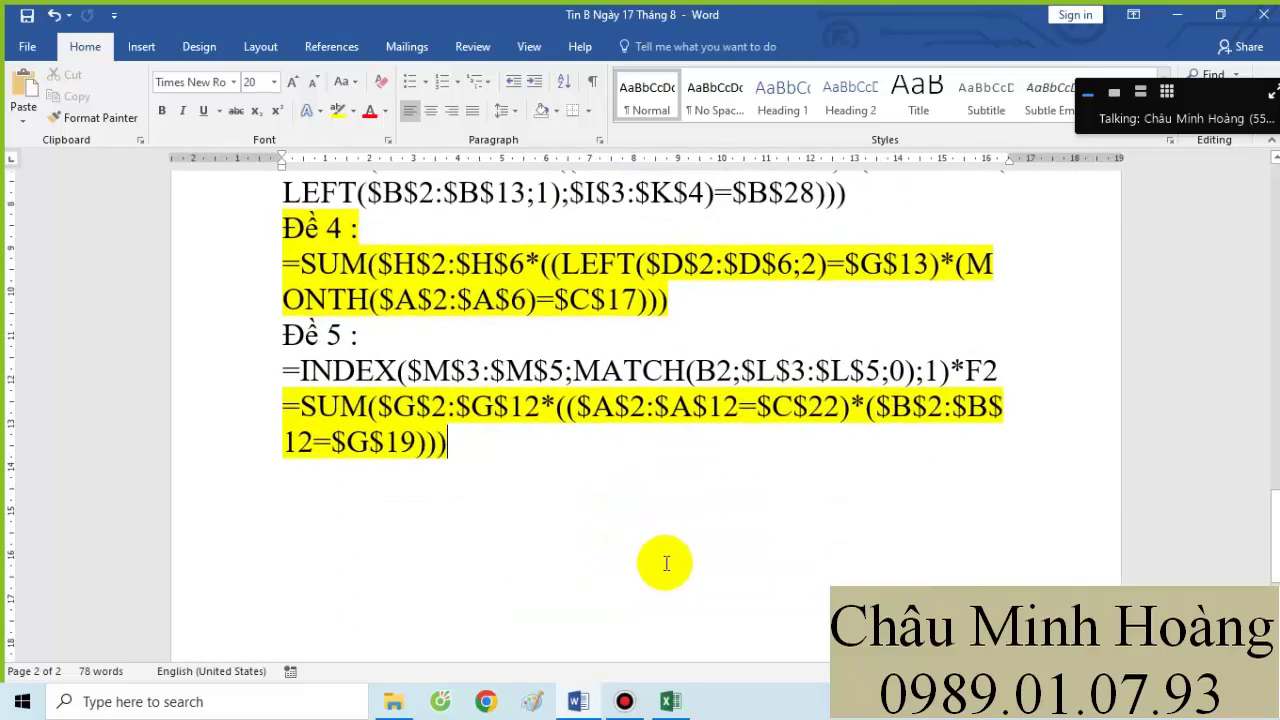
scroll(640, 554, up, 1)
scroll(638, 553, down, 2)
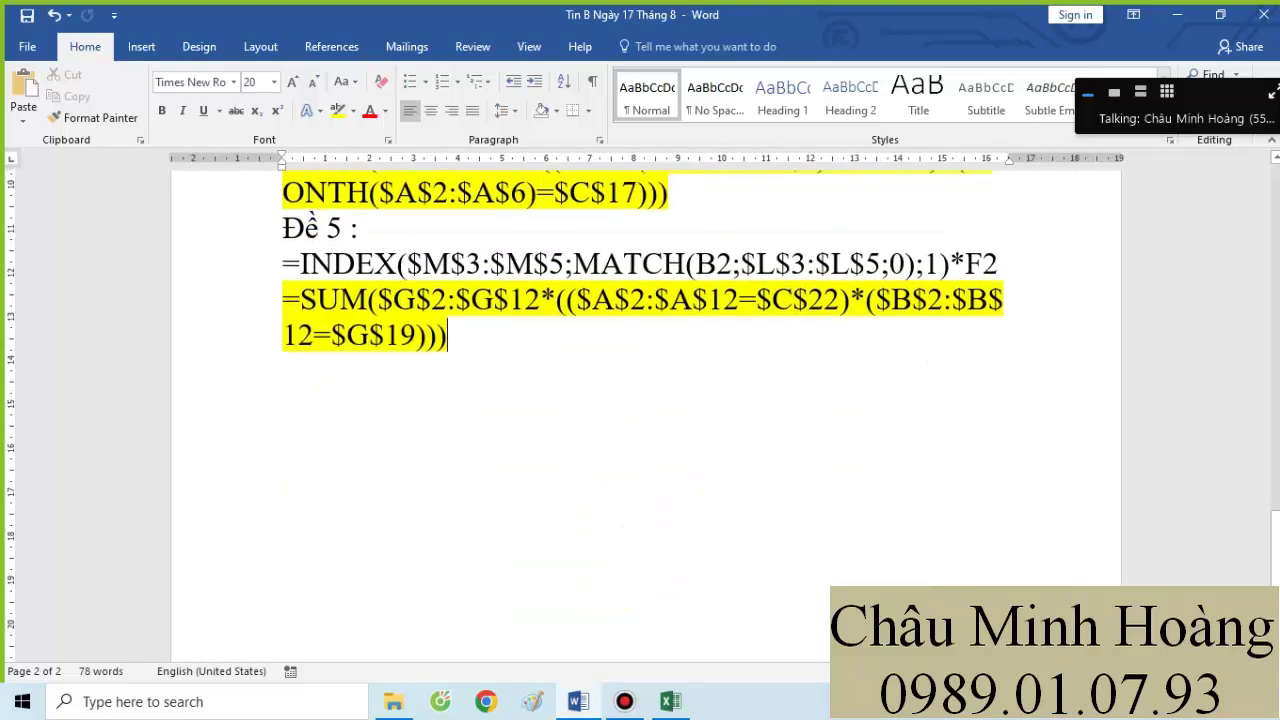
key(Return)
text(Buoi)
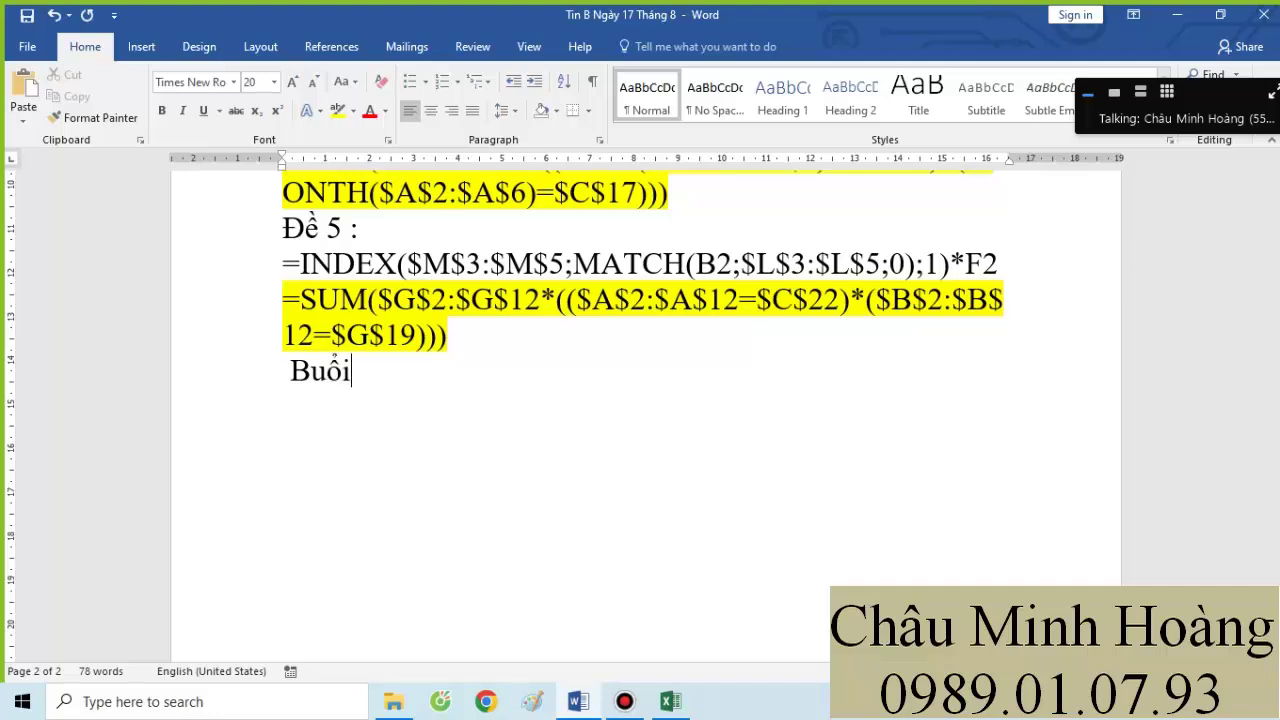
text( 4)
text( : hàm tài h)
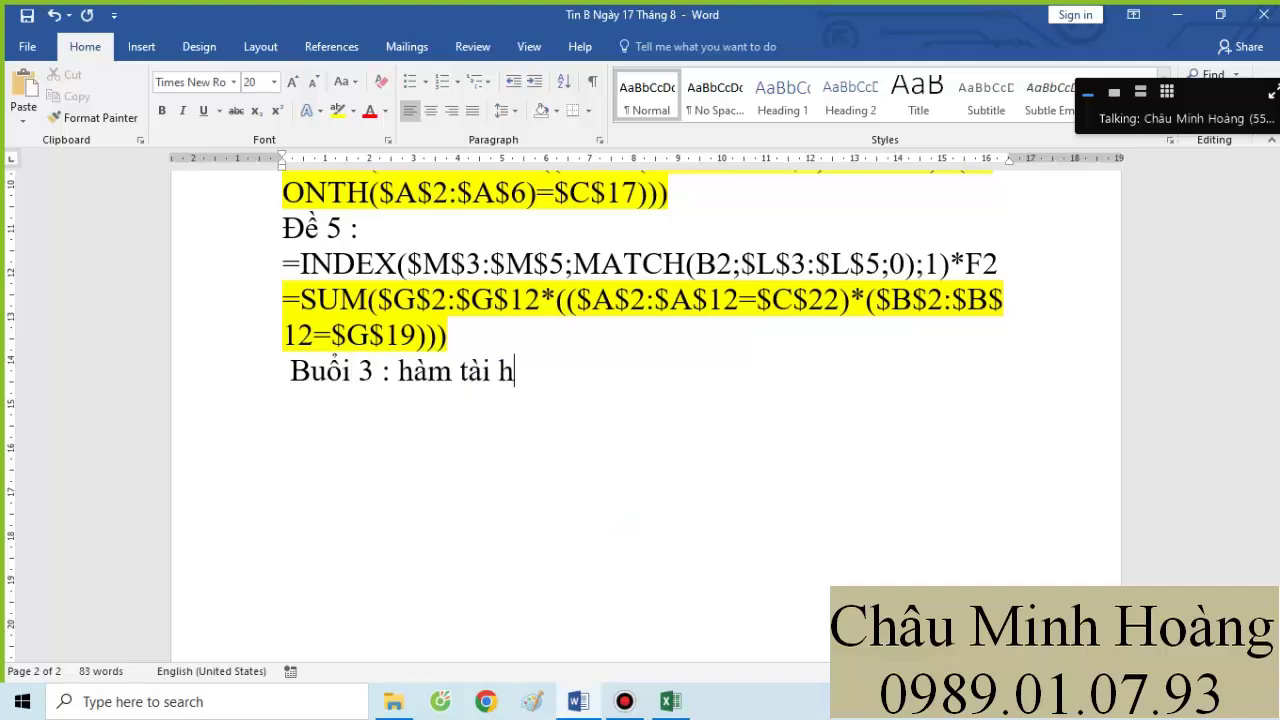
text(cinhs)
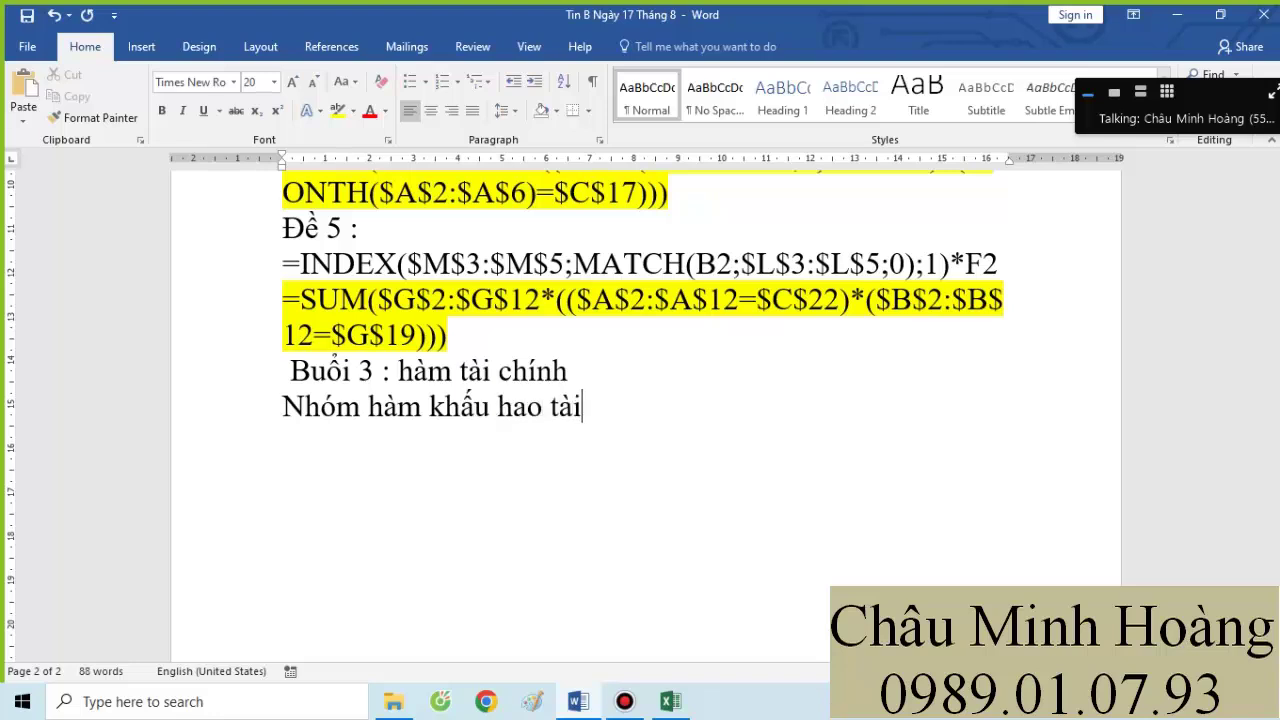
text(sanr)
- Add the lines "SLN, DB, DDB" and "SLN : khấu hao đều" below "Nhóm hàm khấu hao tài sản"
text(SL)
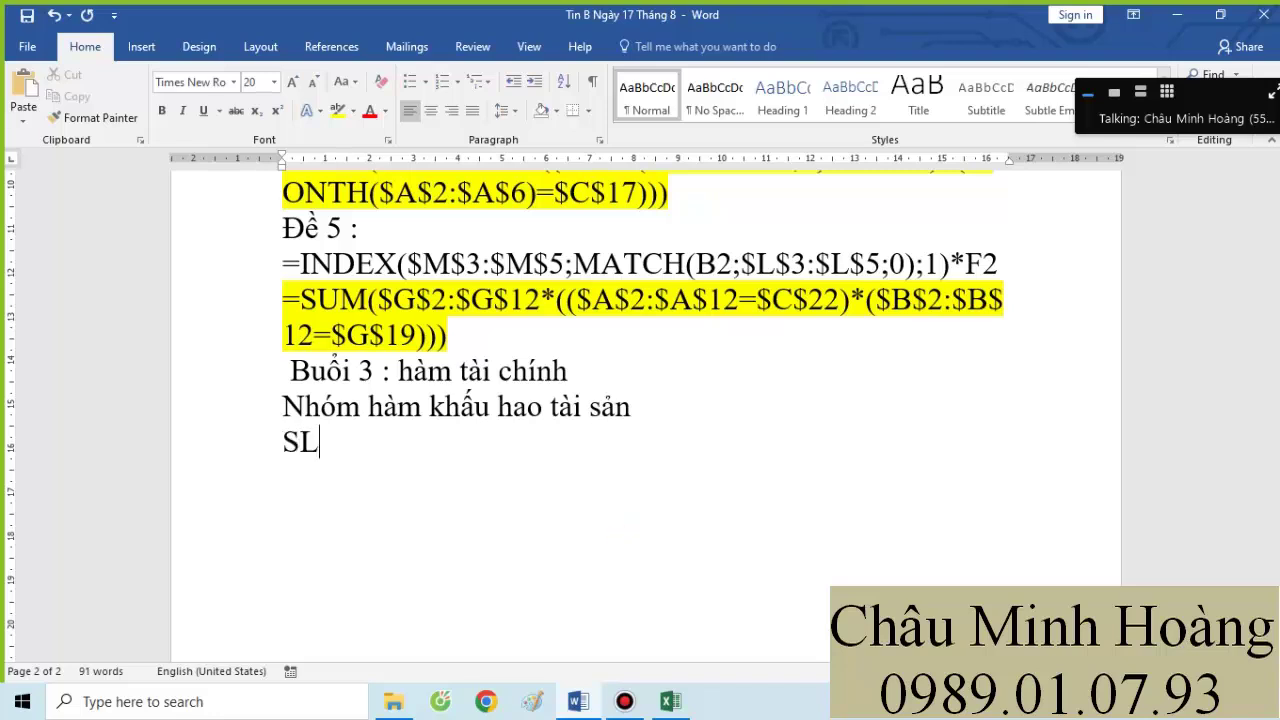
text(N, DB.\)
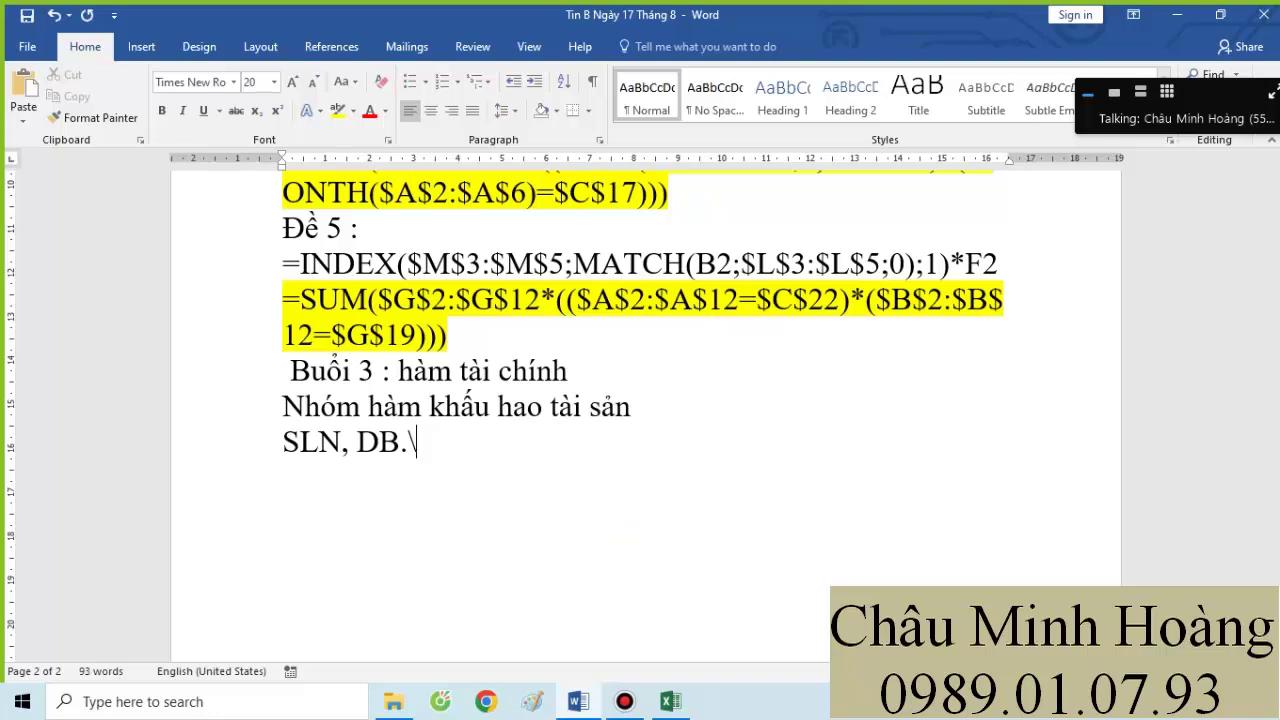
text(, D DDB)
key(Return)
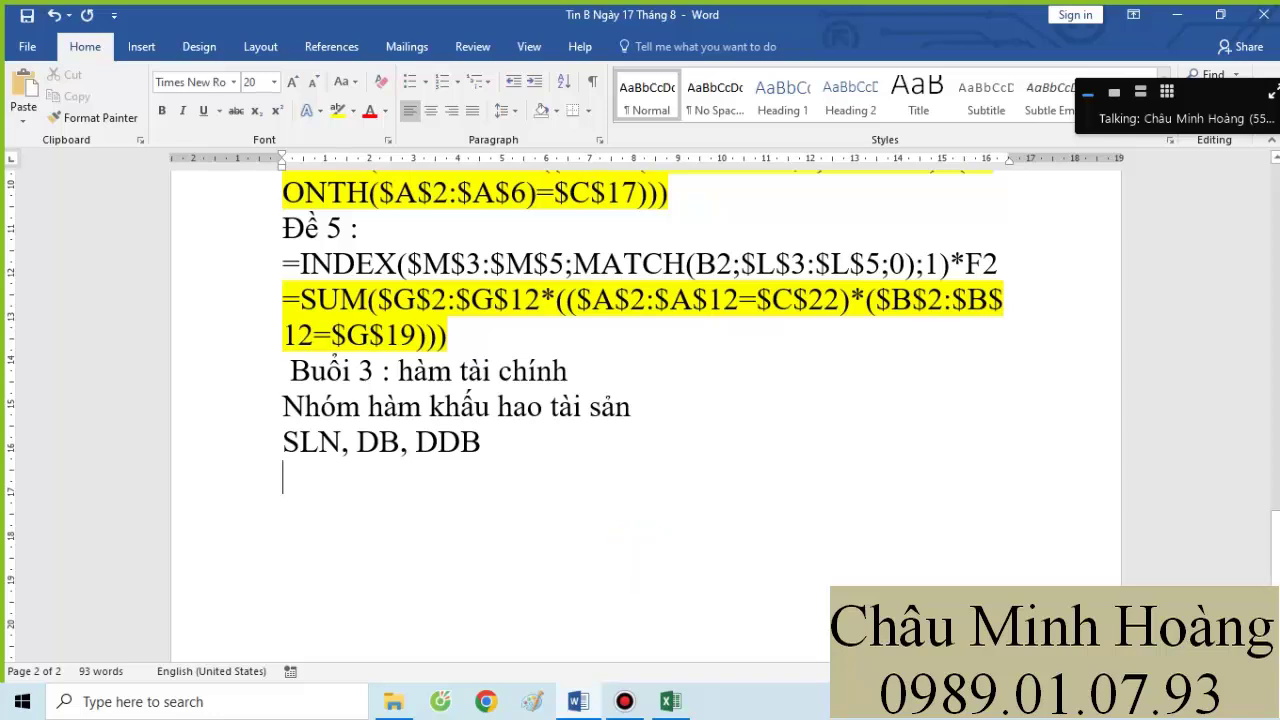
text(SLN : khấu hao đều)
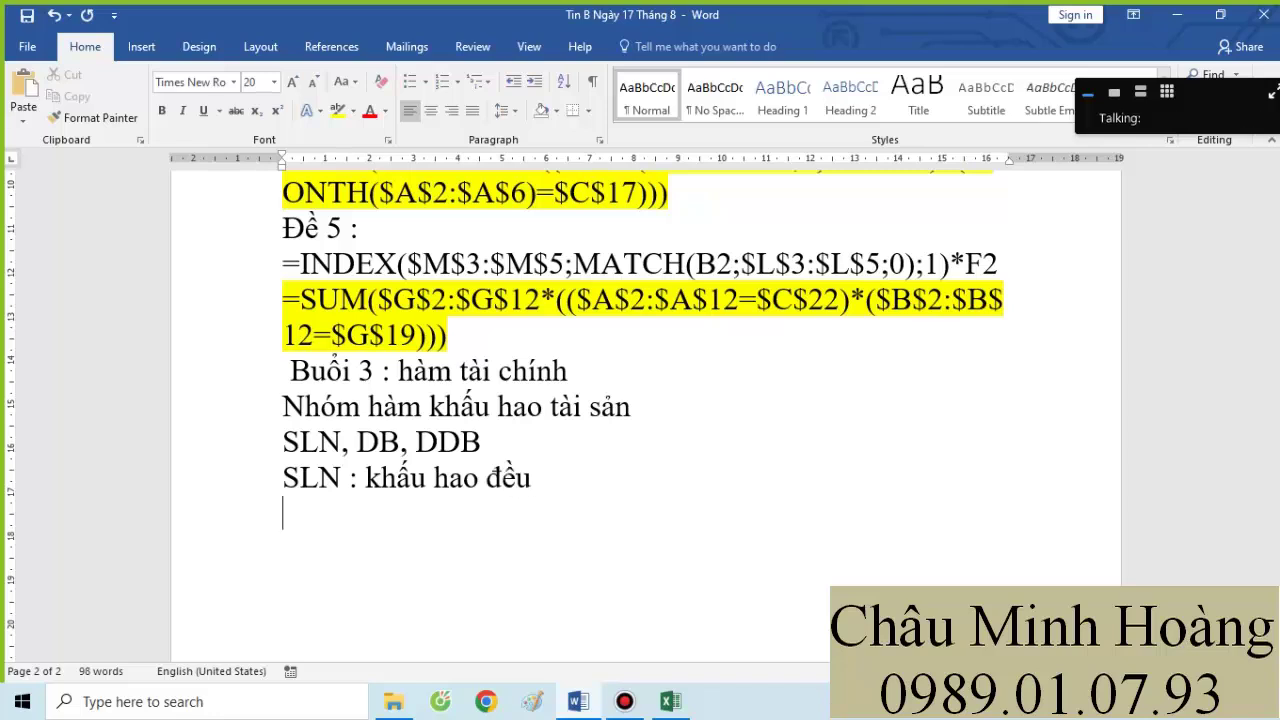
- Add the line "DB: khấu hao theo phương pháp giảm cân đối" below the SLN description
text(DB: k)
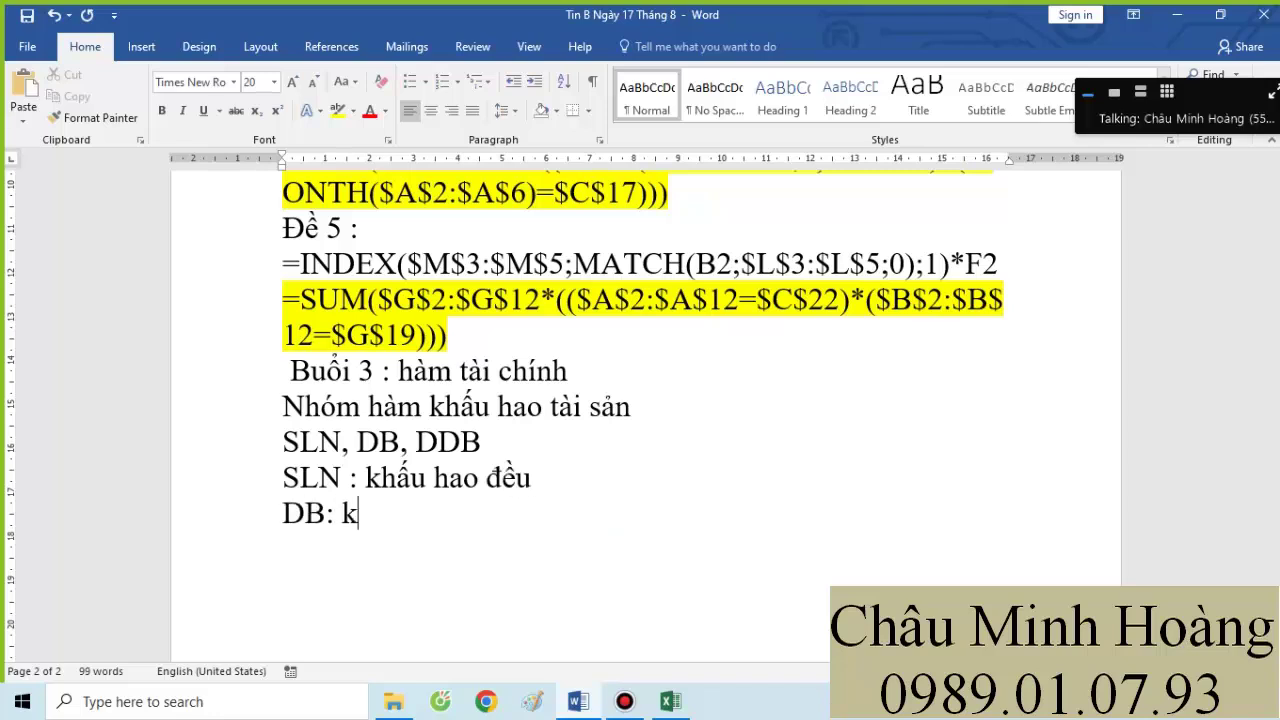
text(hâ)
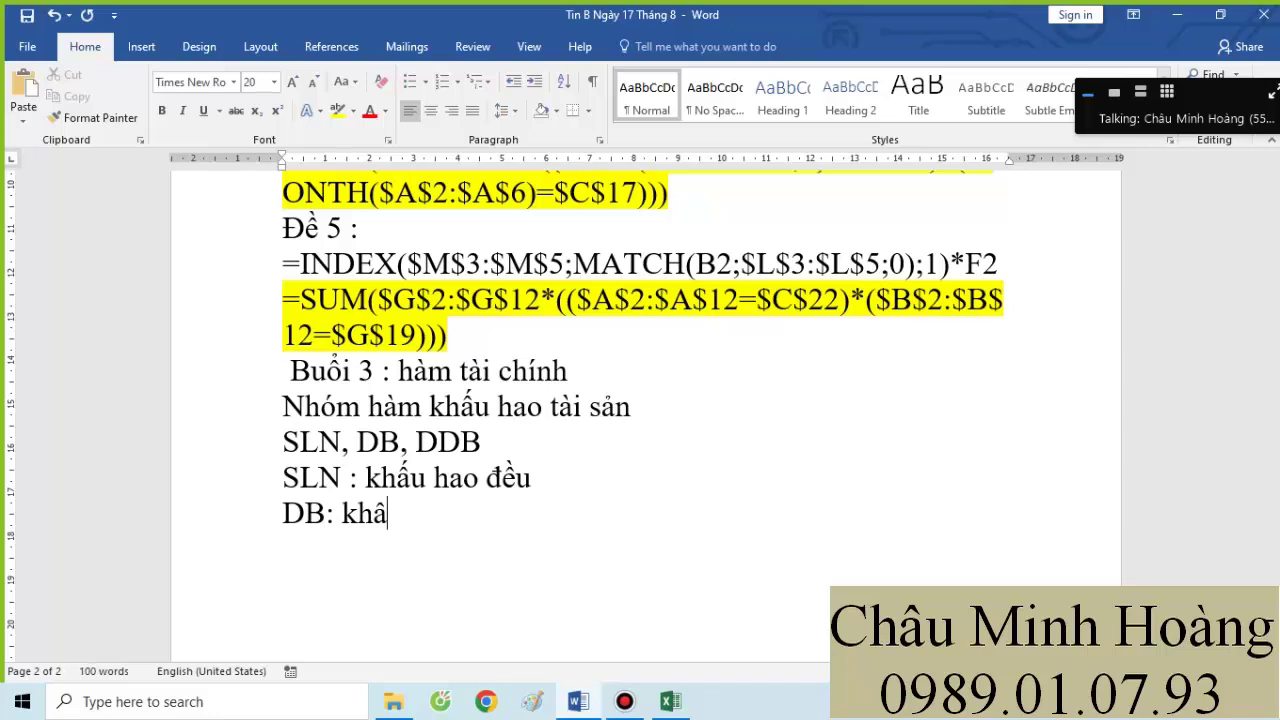
text(us)
text( hao theo )
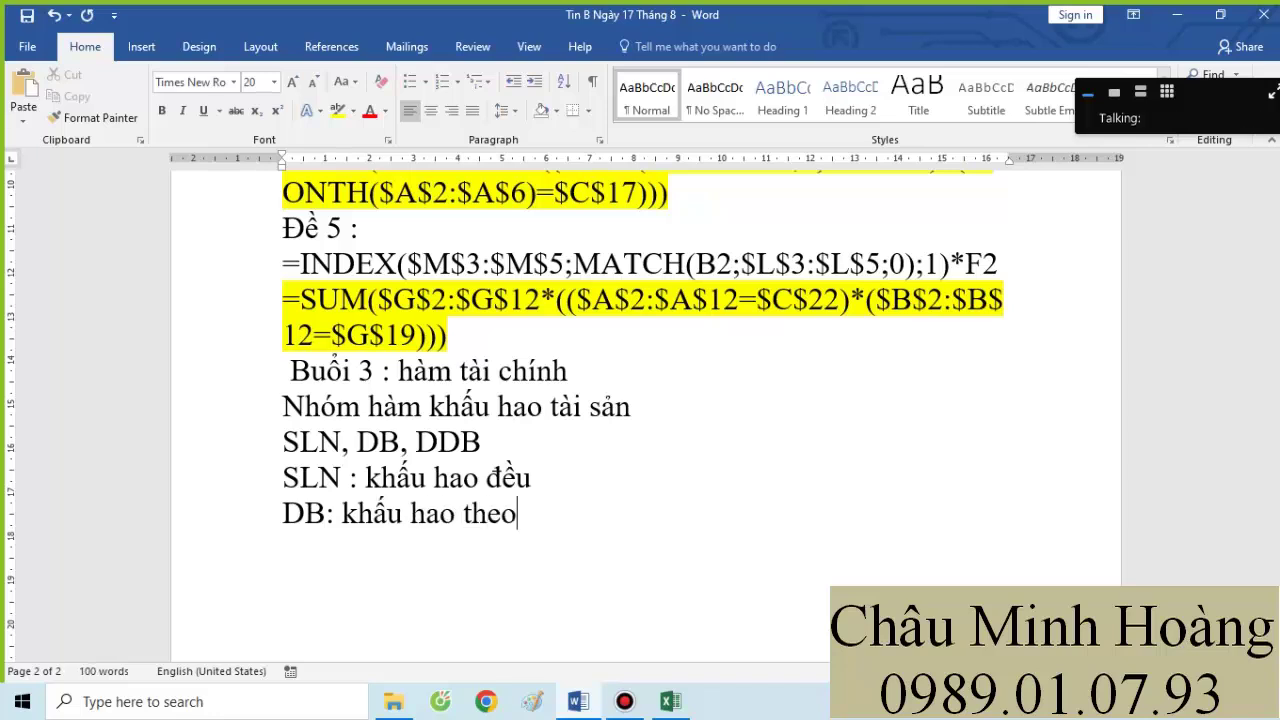
text(phương pha)
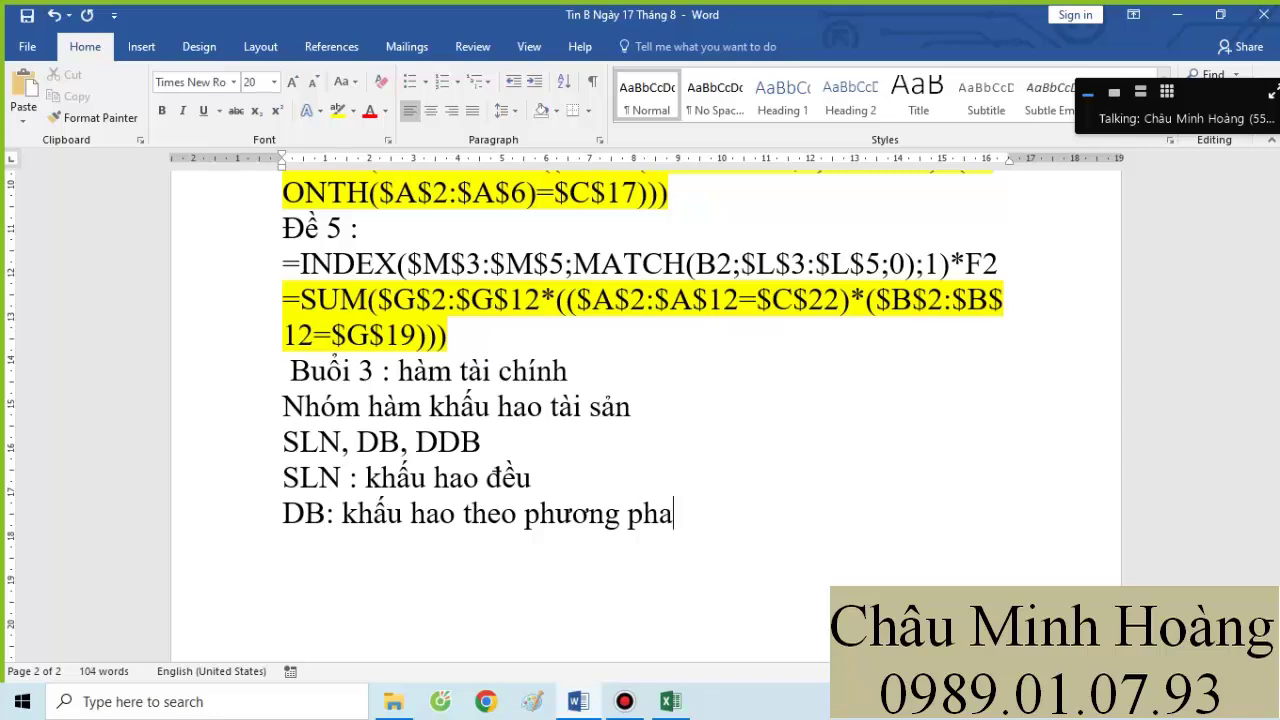
text(sp )
text(giảm ca)
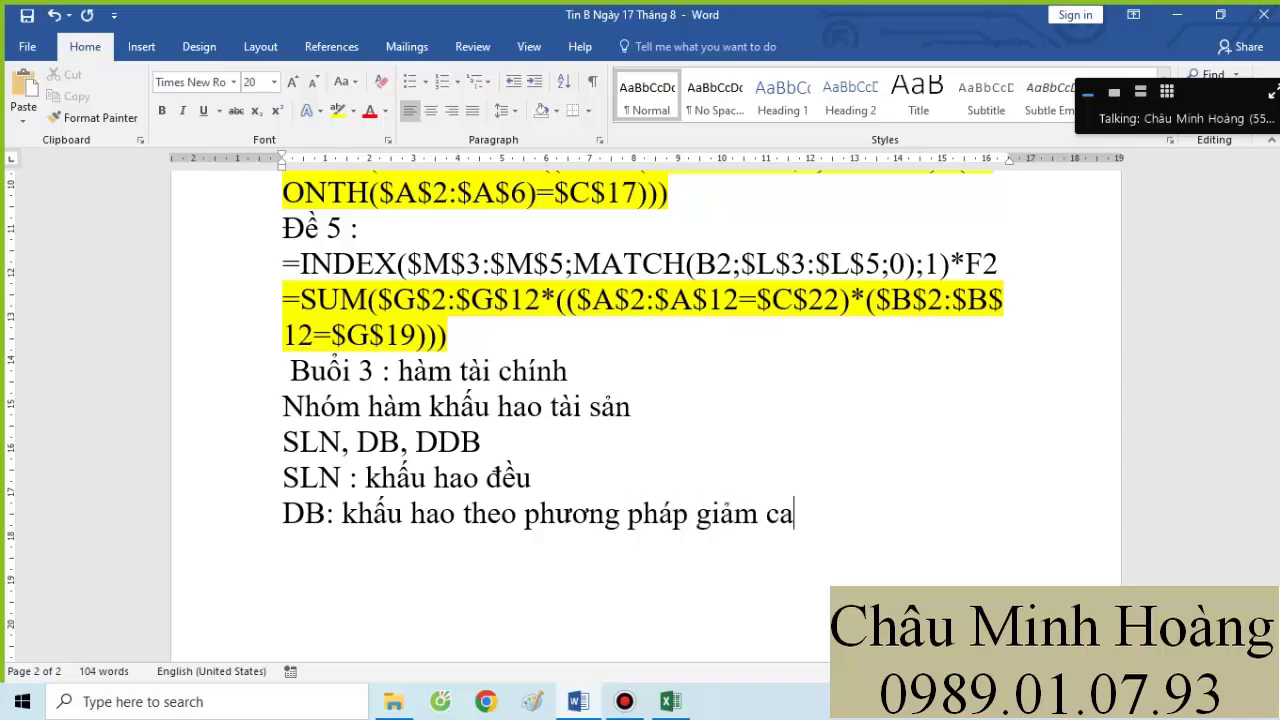
text(an)
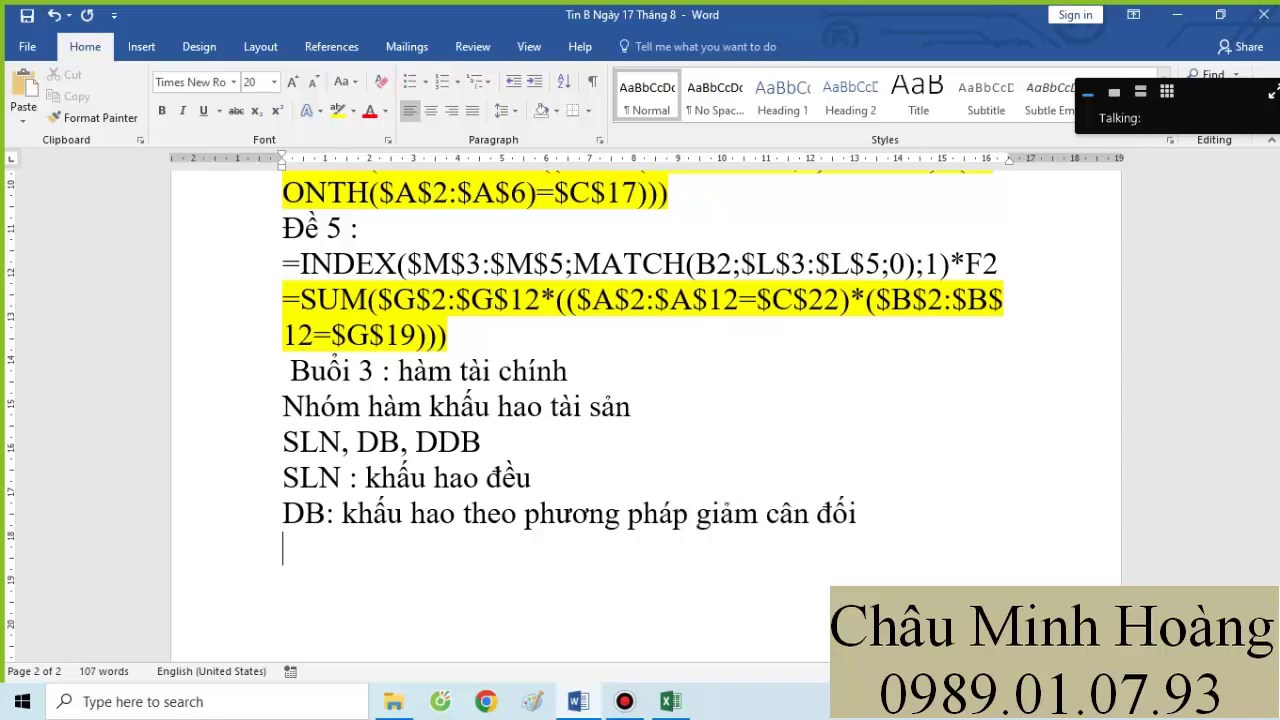
key(Return)
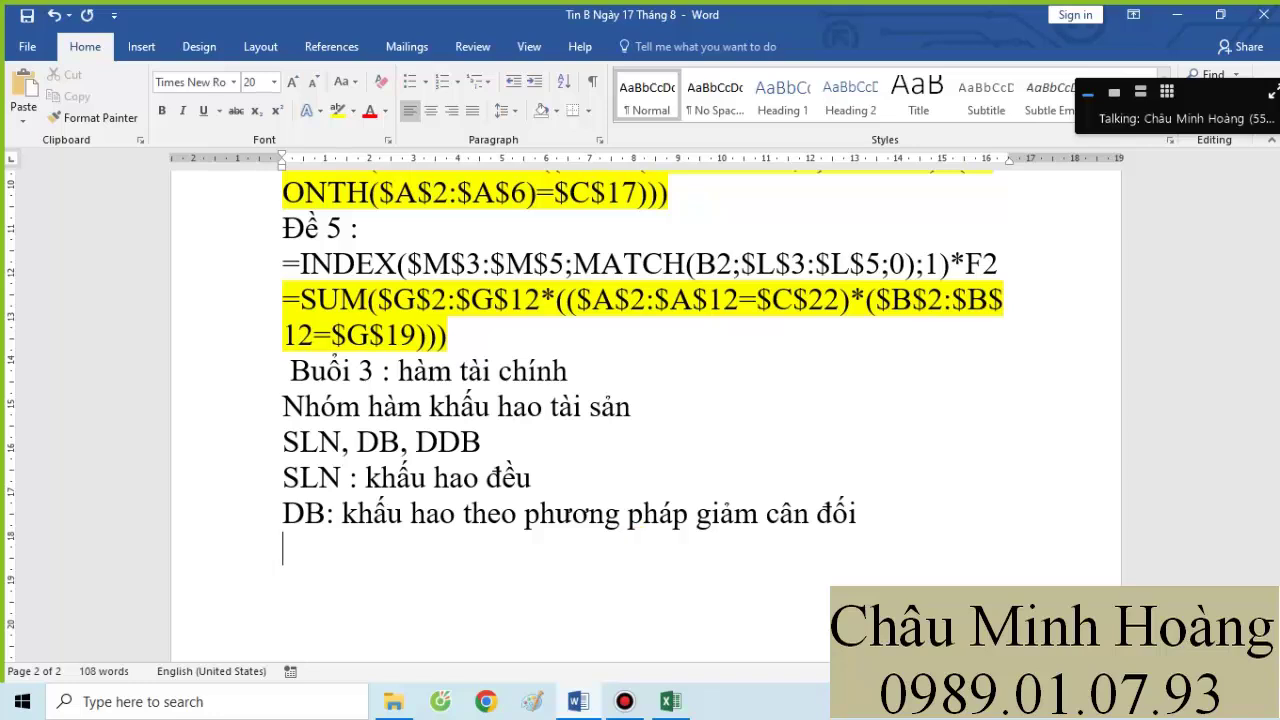
- Add the line "DDB : khấu hao theo phương pháp giảm cân đối kép" below the DB description
text(Đ)
text(DB)
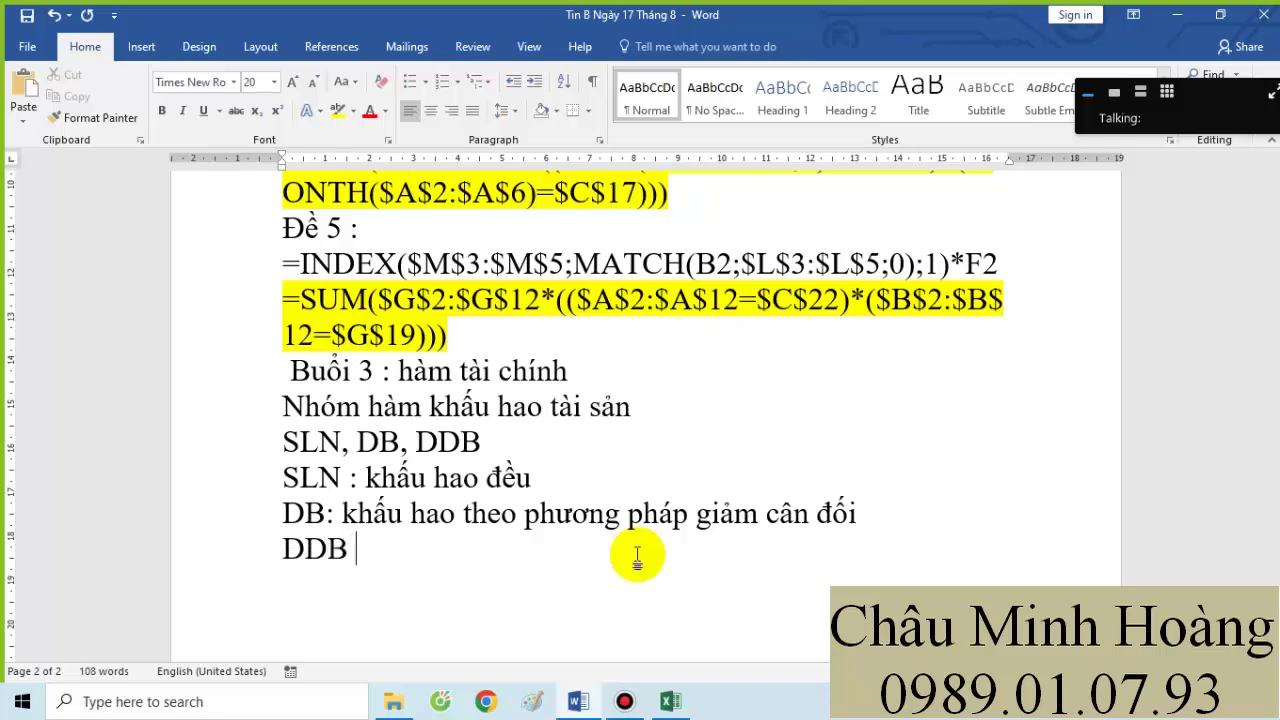
text( : )
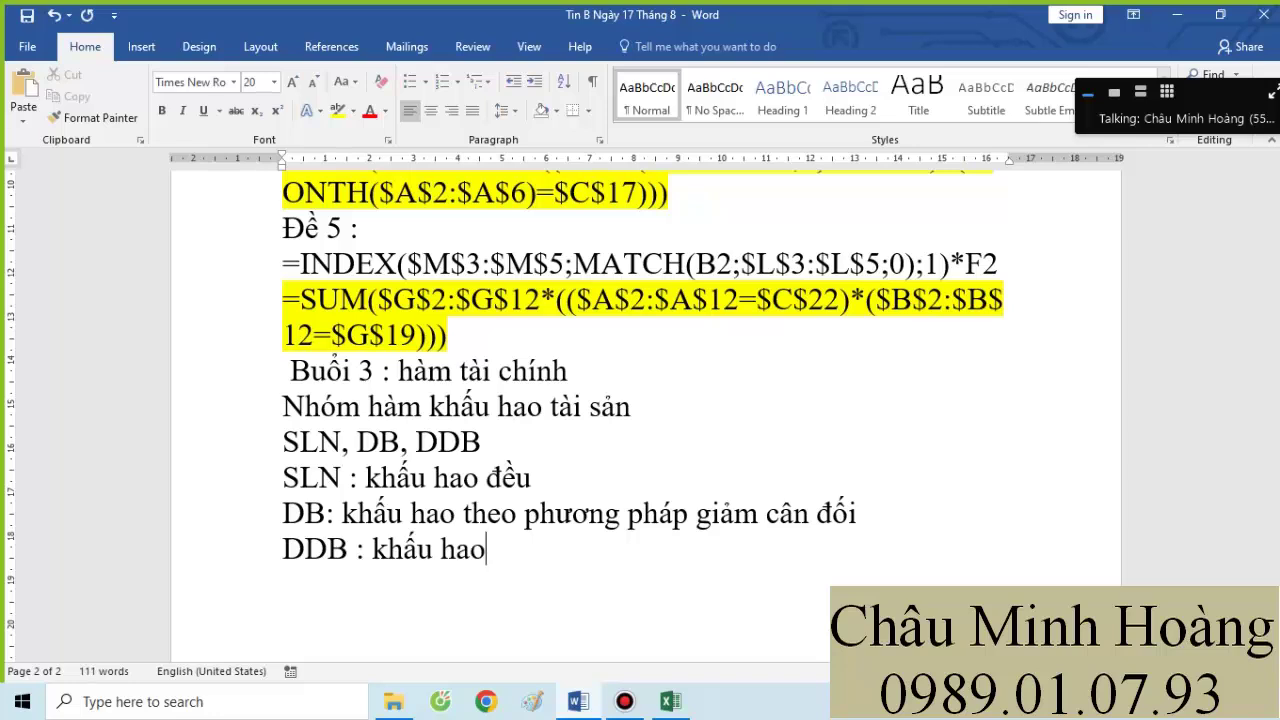
text(khấu hao)
key(BackSpace)
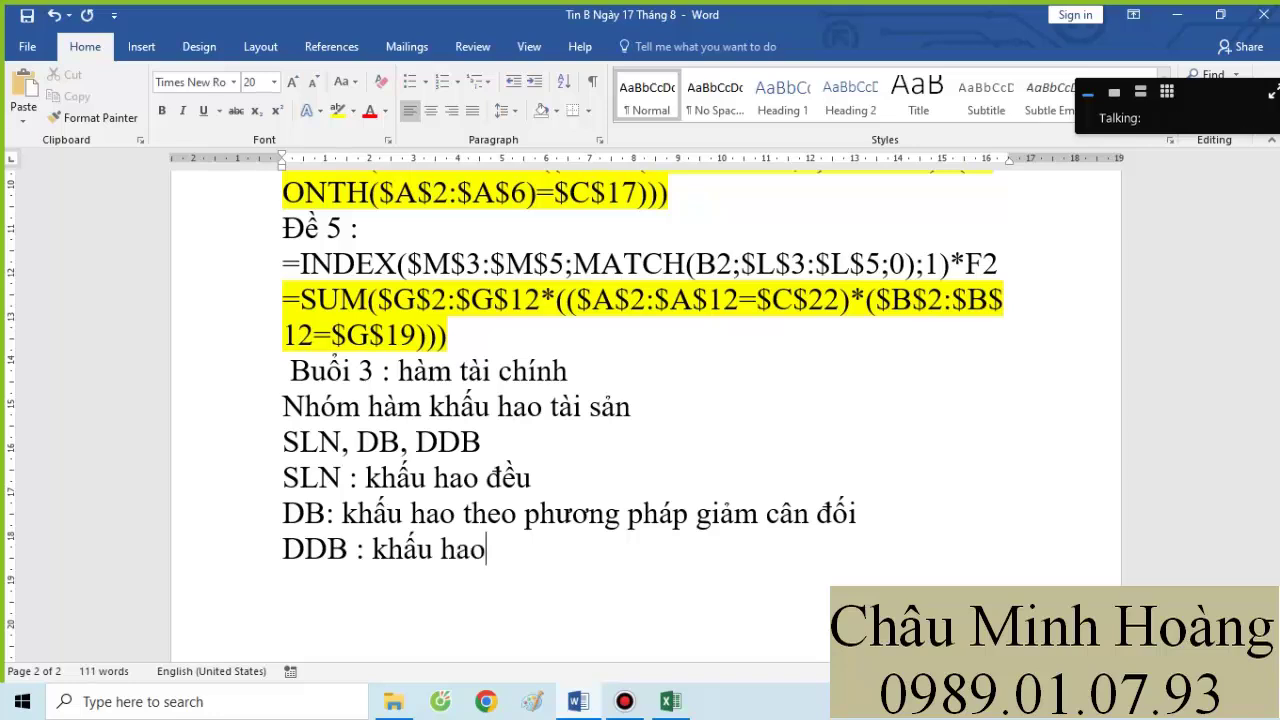
text(o theo phu)
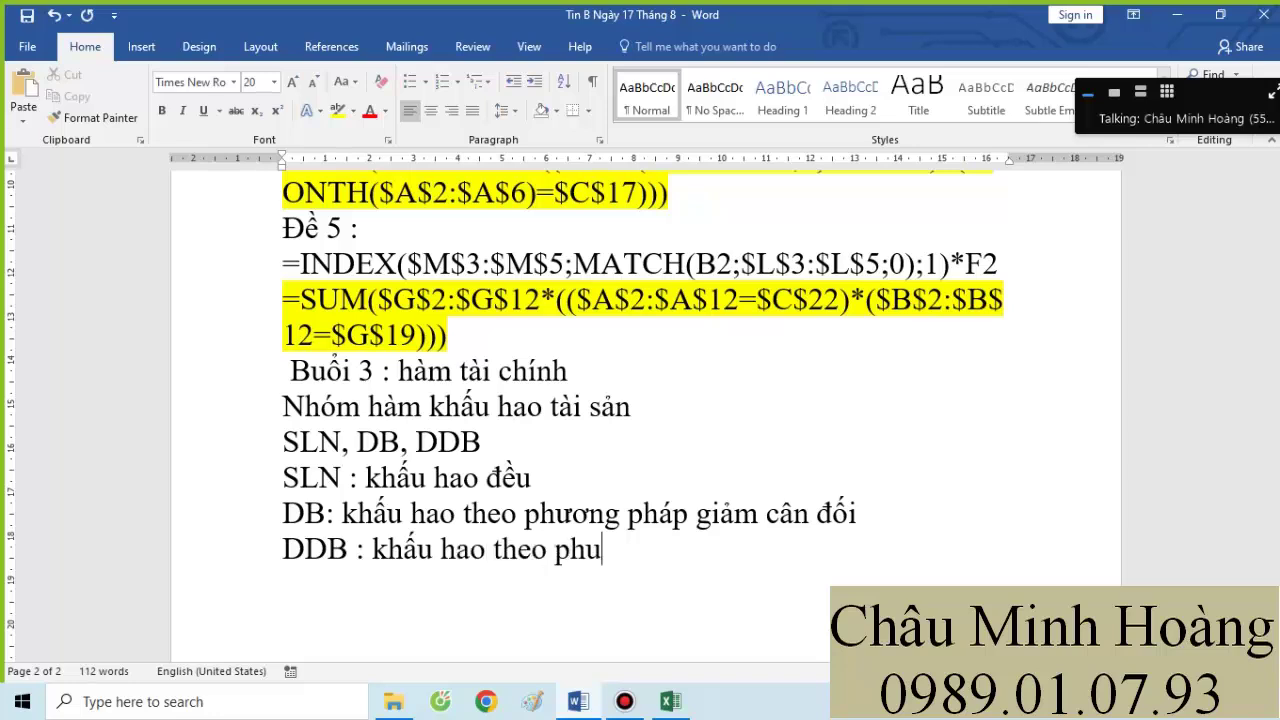
key(BackSpace)
text(ương pháp)
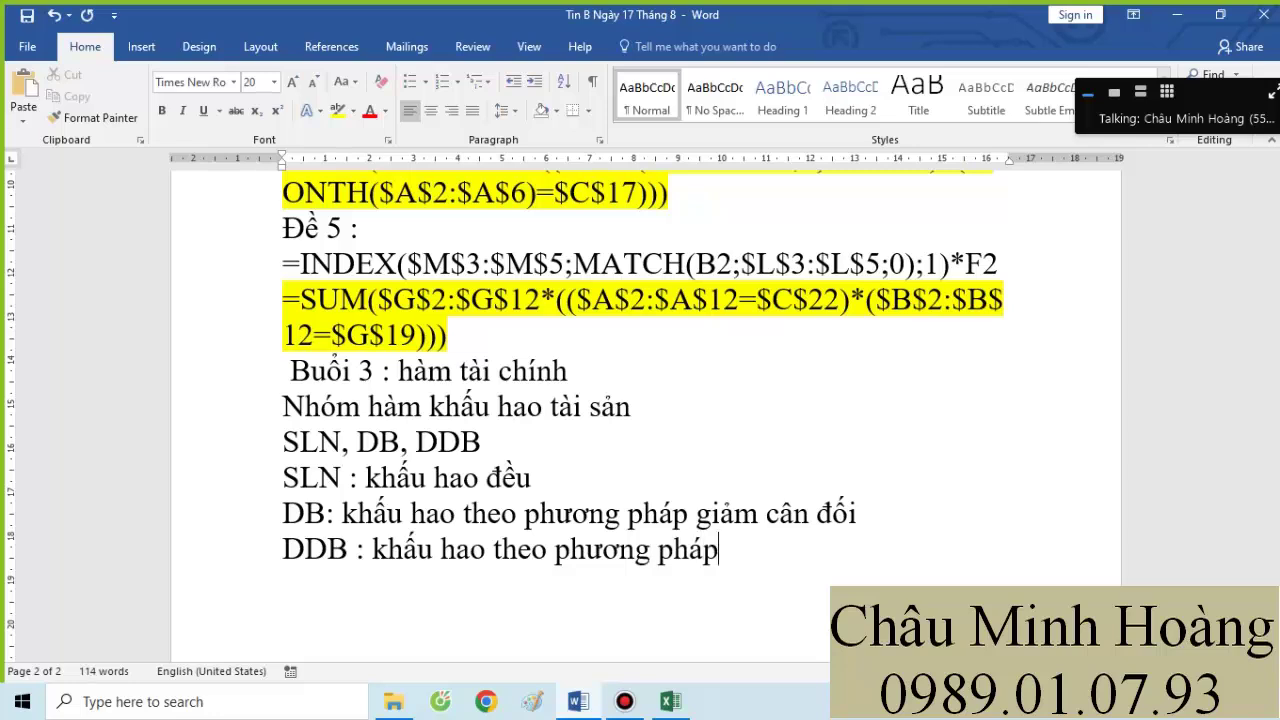
text( giảm cân đối kép)
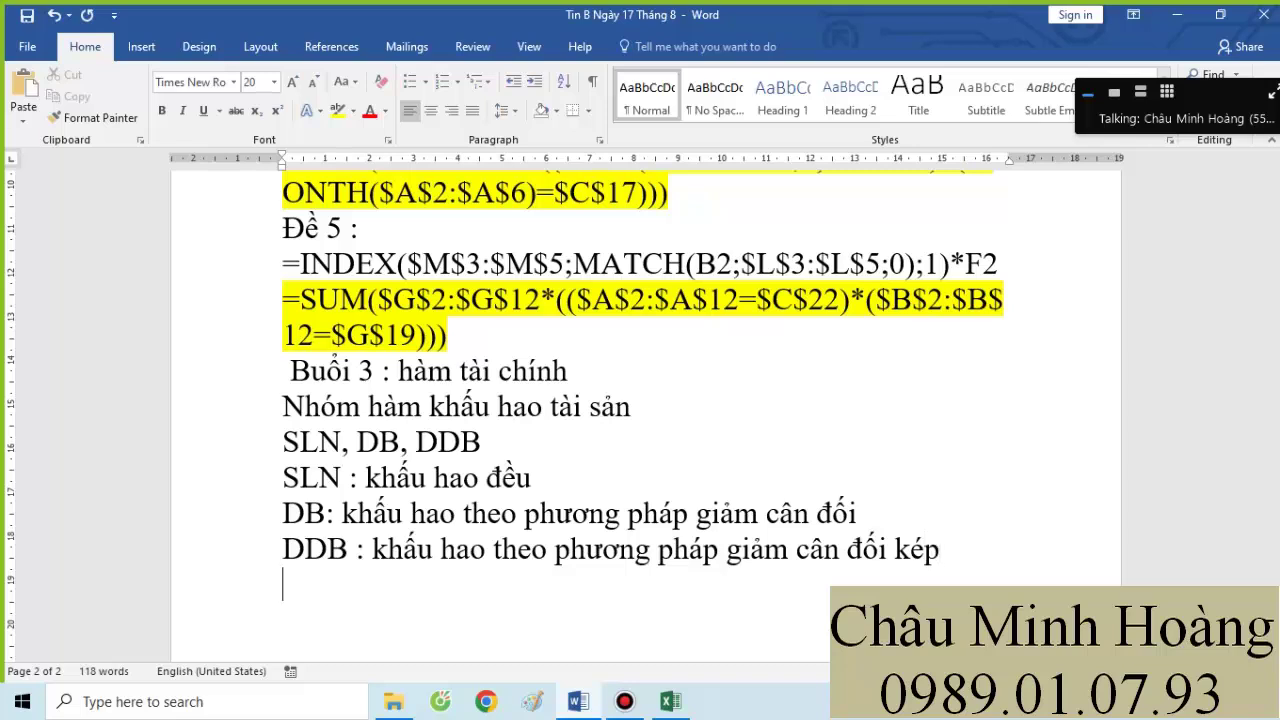
scroll(651, 586, down, 1)
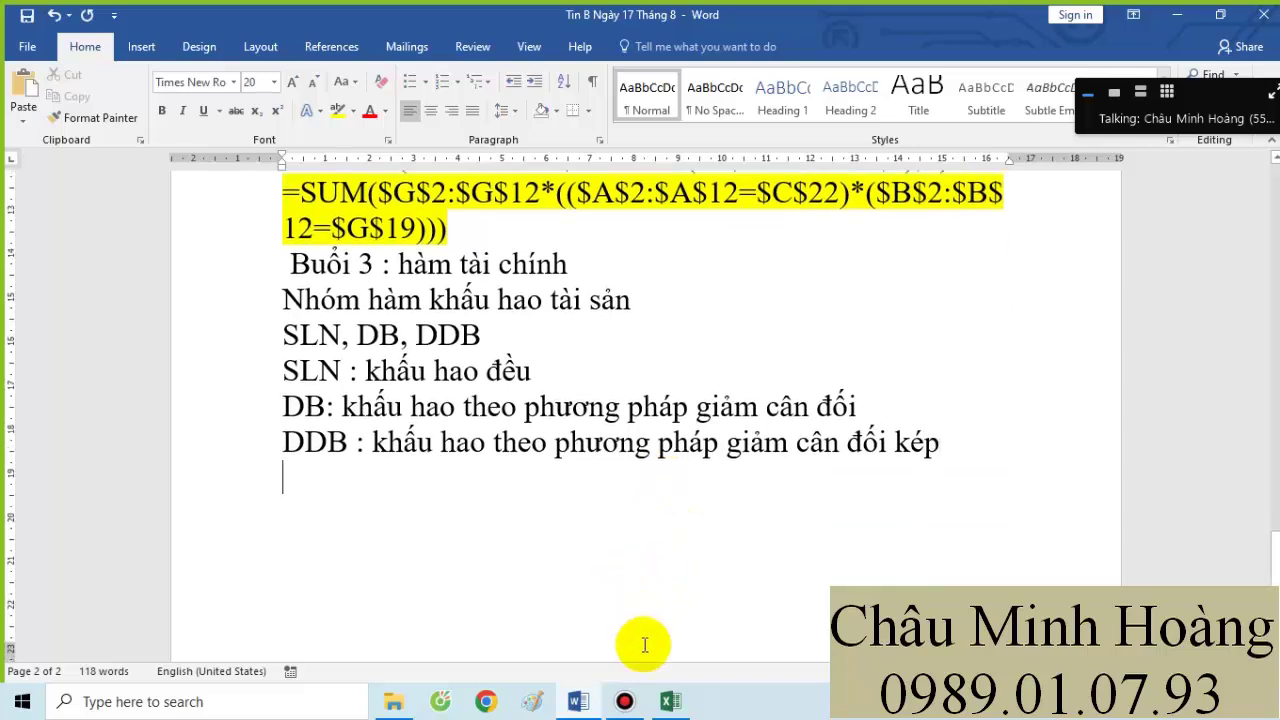
click(397, 373)
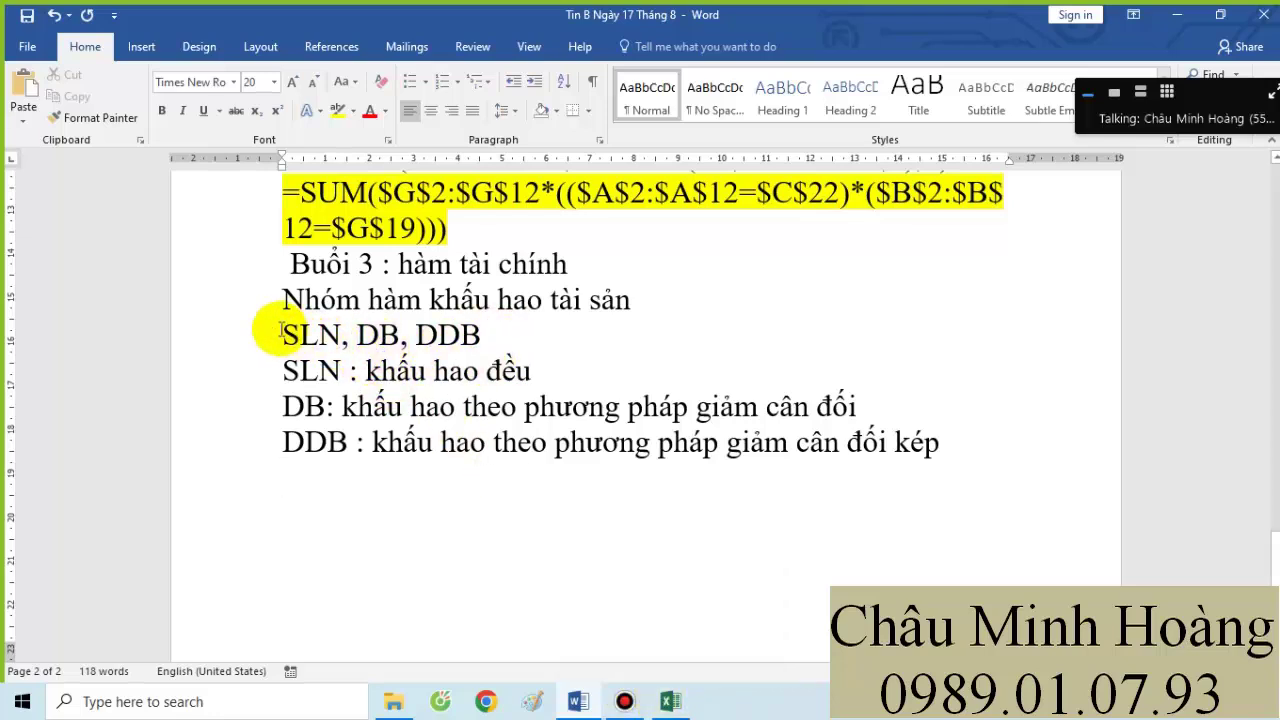
drag(281, 334, 463, 337)
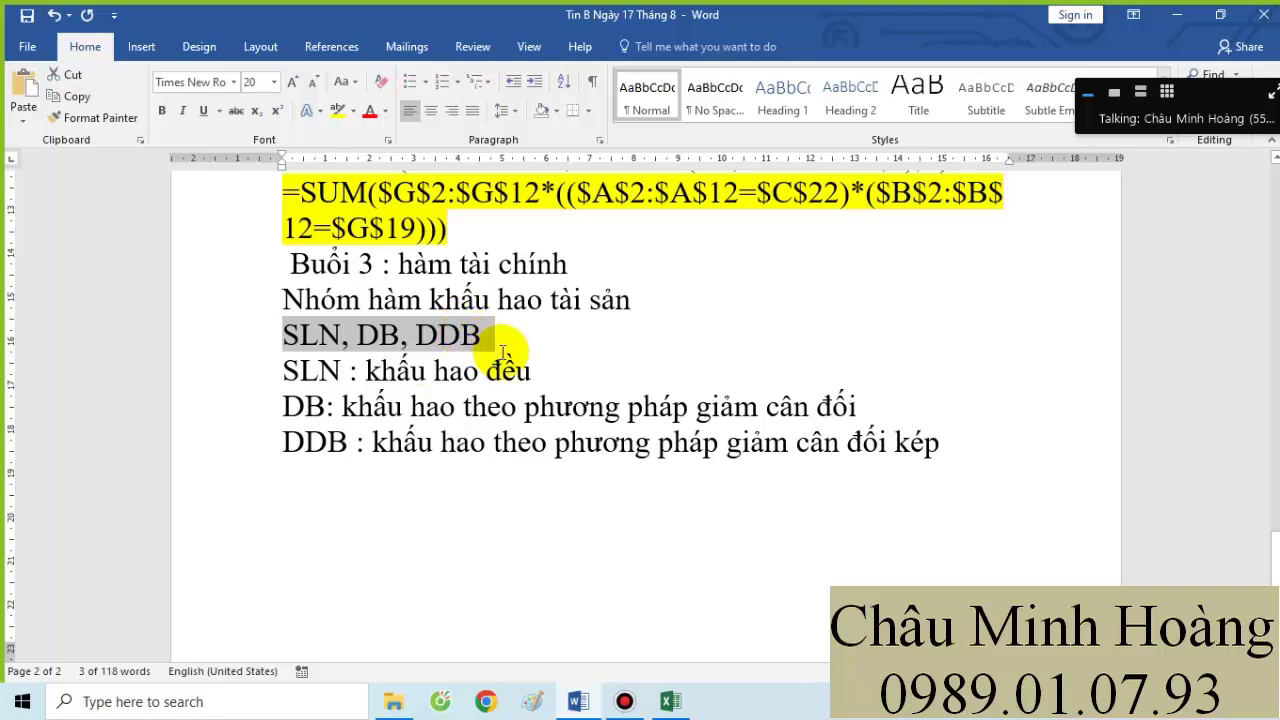
- Switch to the Excel workbook "00-cac ham tai chinh" and set the font size of C11:E11 to 24
click(670, 701)
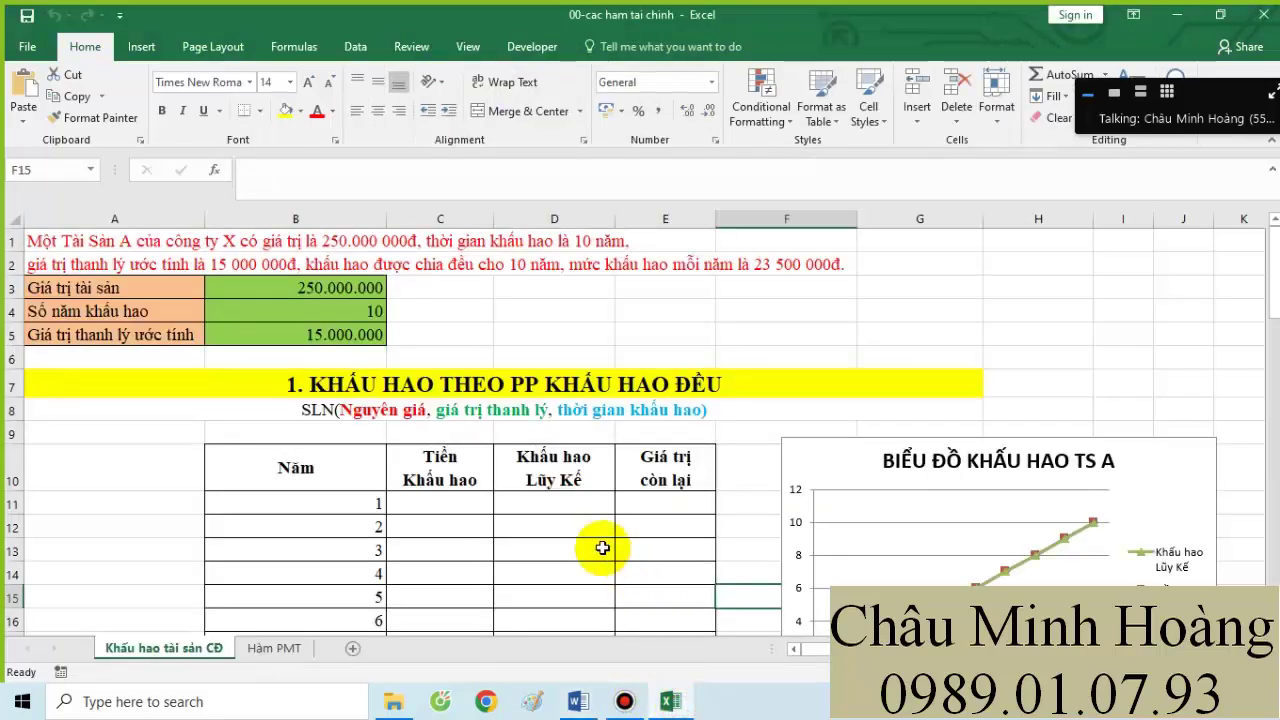
scroll(598, 555, down, 2)
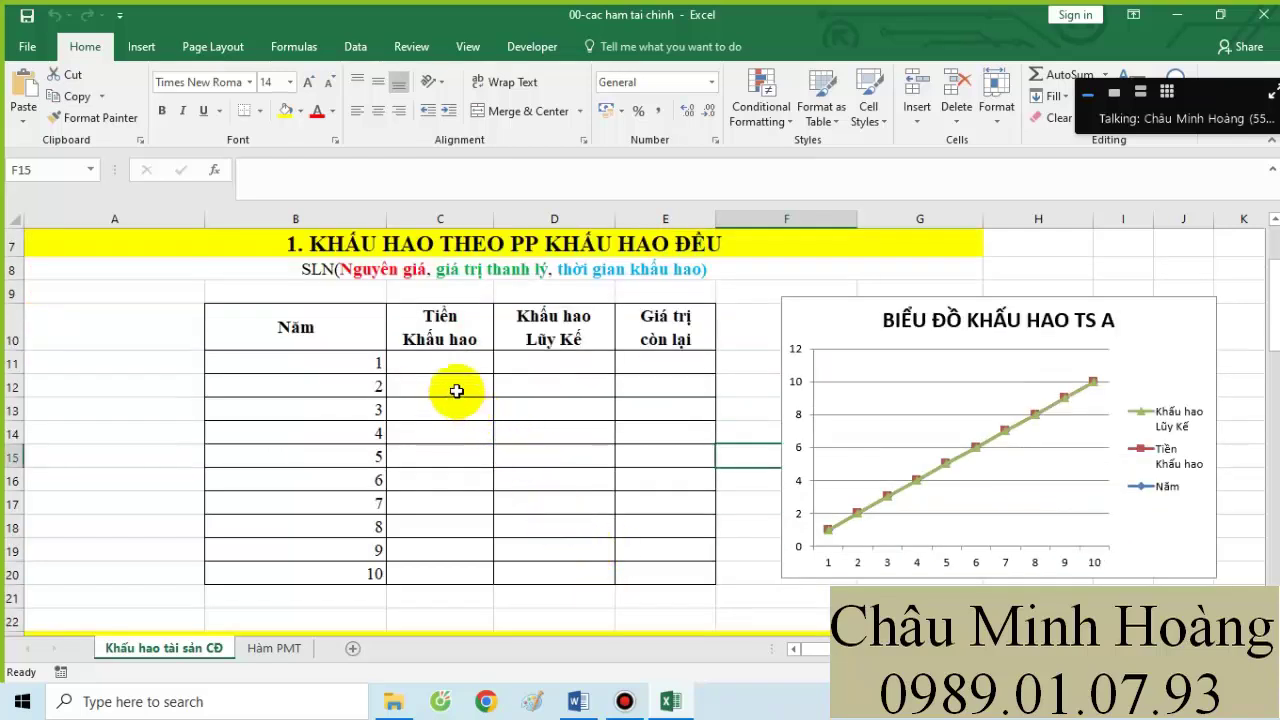
drag(457, 366, 649, 366)
click(289, 83)
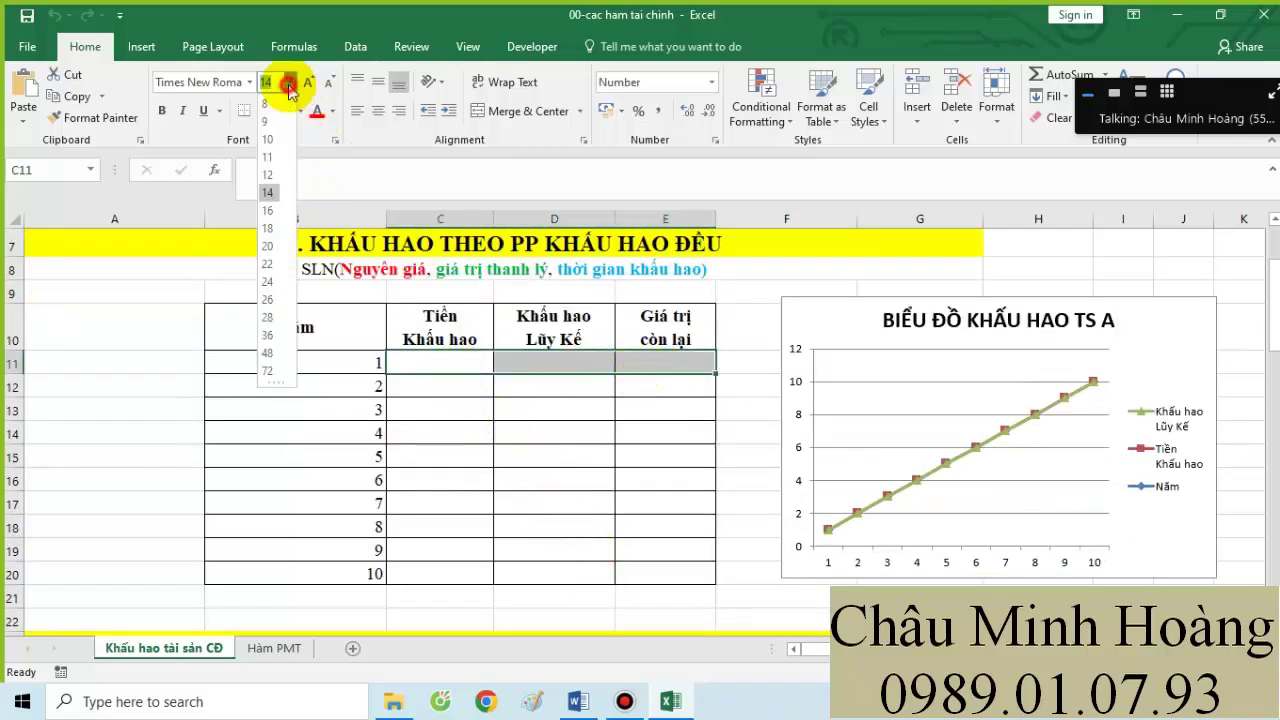
click(267, 281)
- Enter the formula =SLN(250000000;15000000;10) in C11 for the year 1 depreciation amount
click(405, 369)
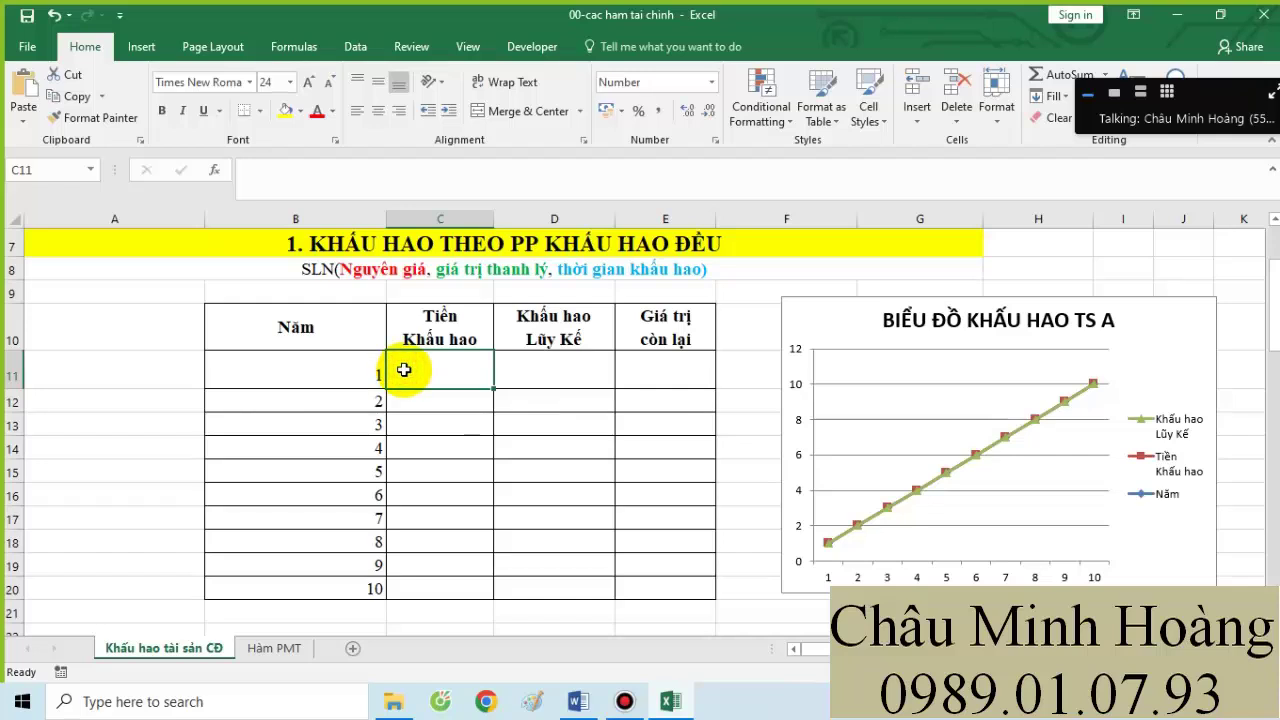
text(=)
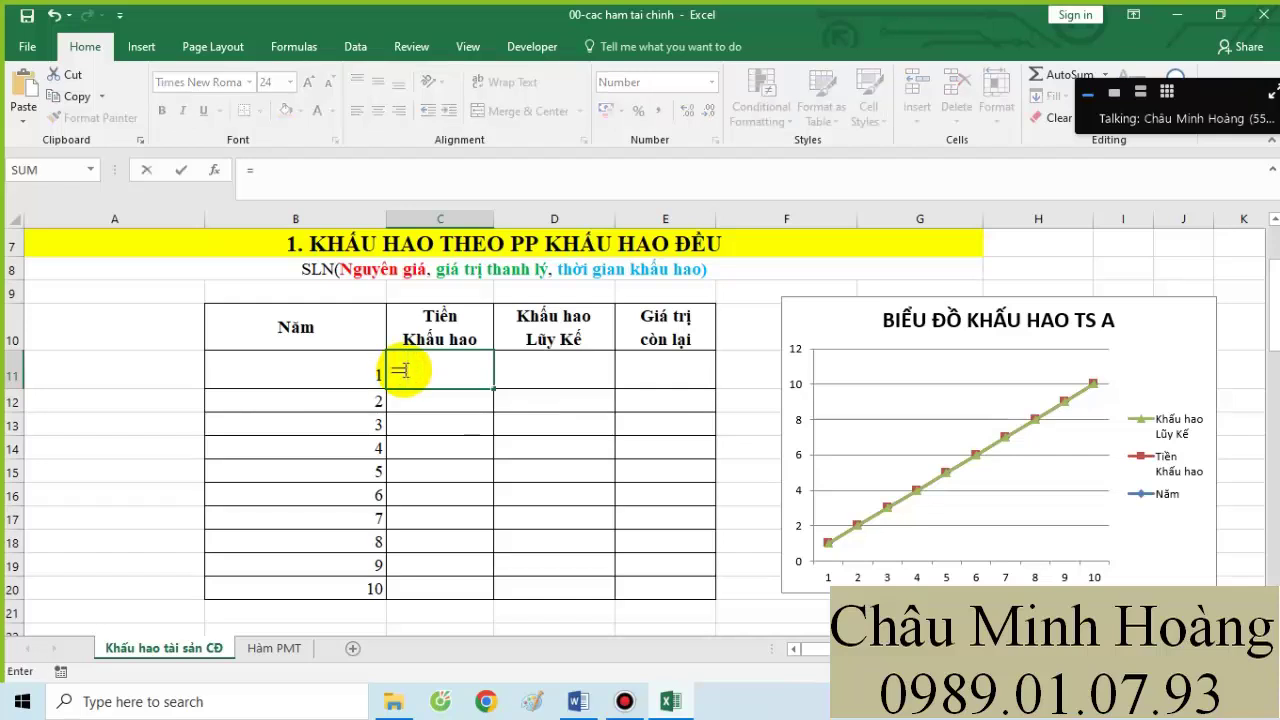
text(LS)
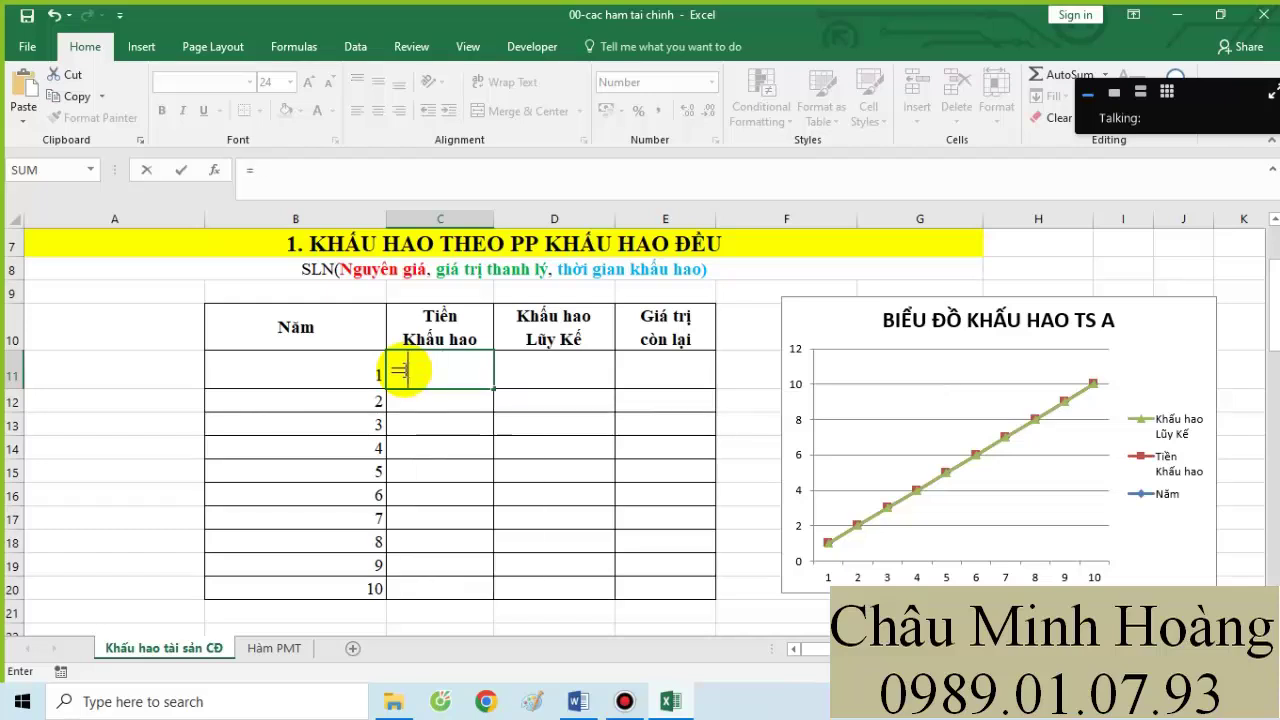
text(SLN()
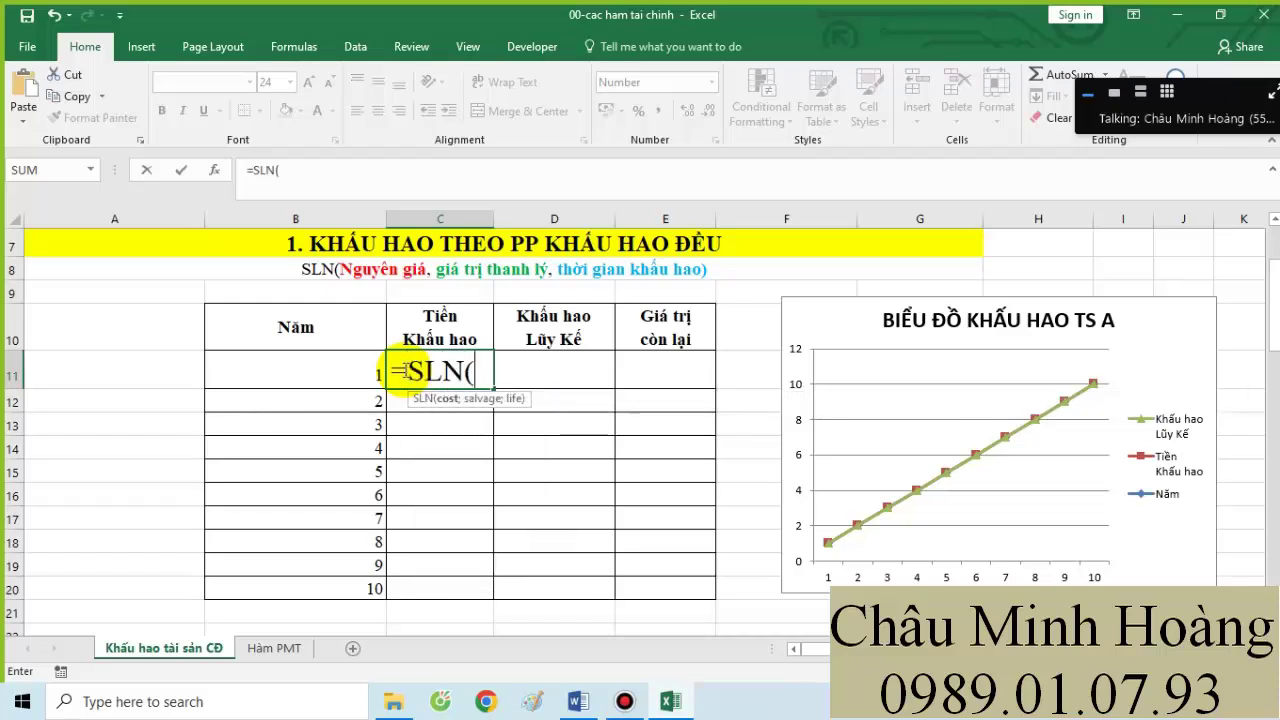
scroll(551, 374, up, 2)
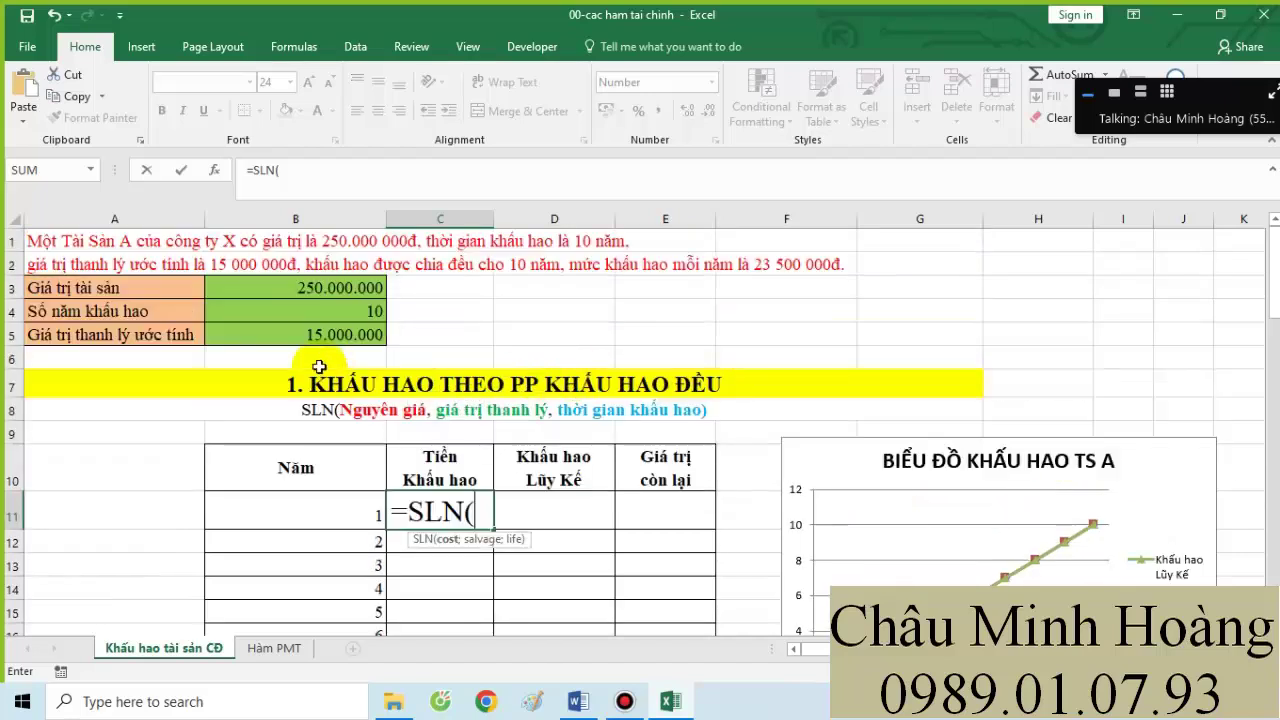
text(250)
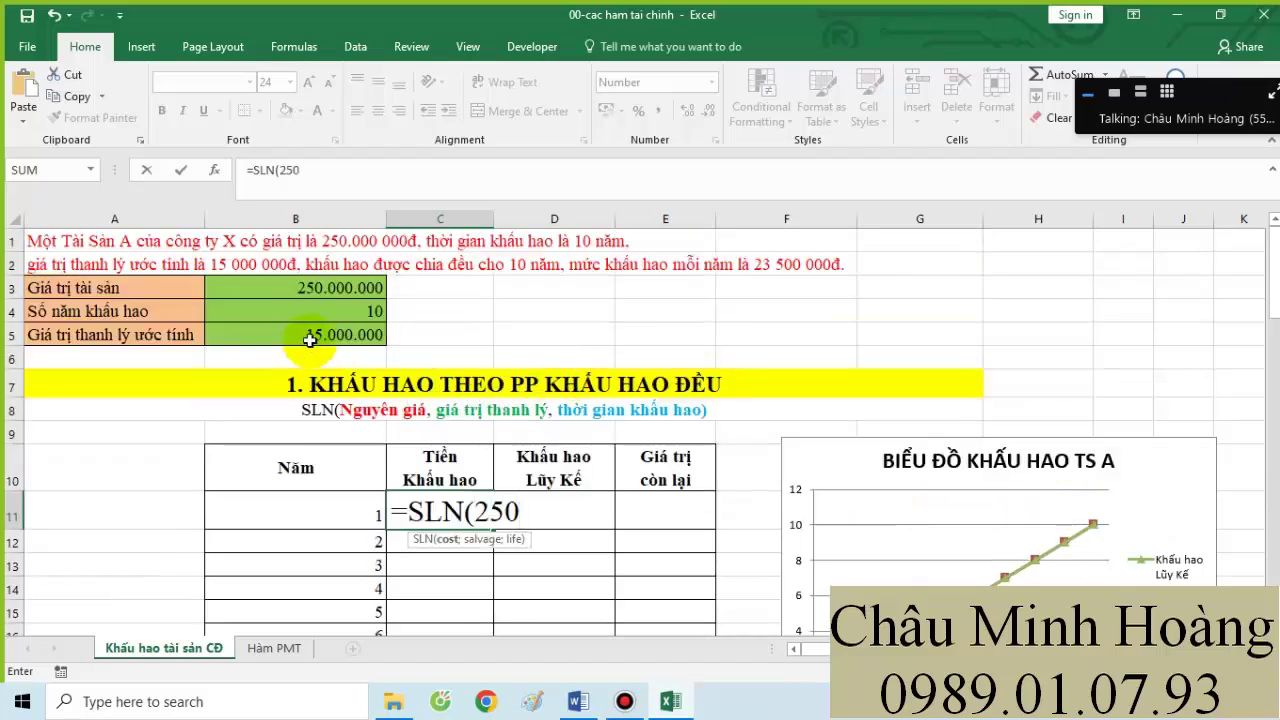
text(000000;)
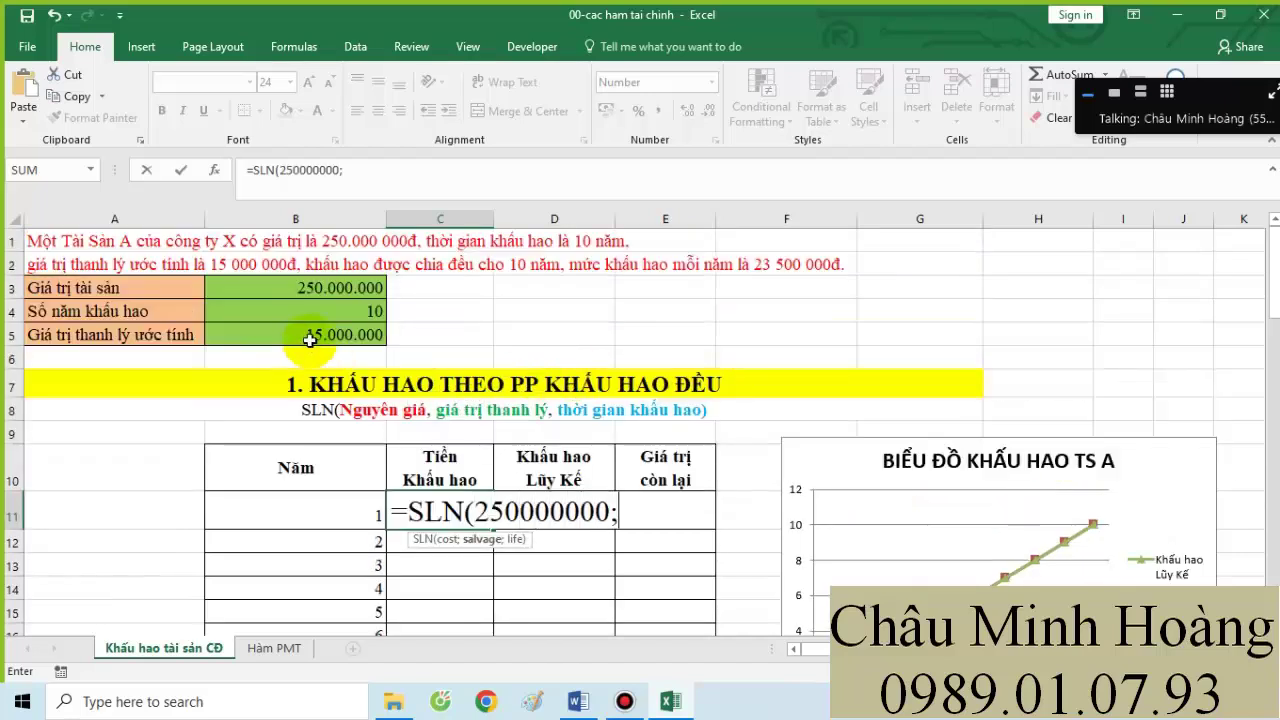
text(15000000;150000)
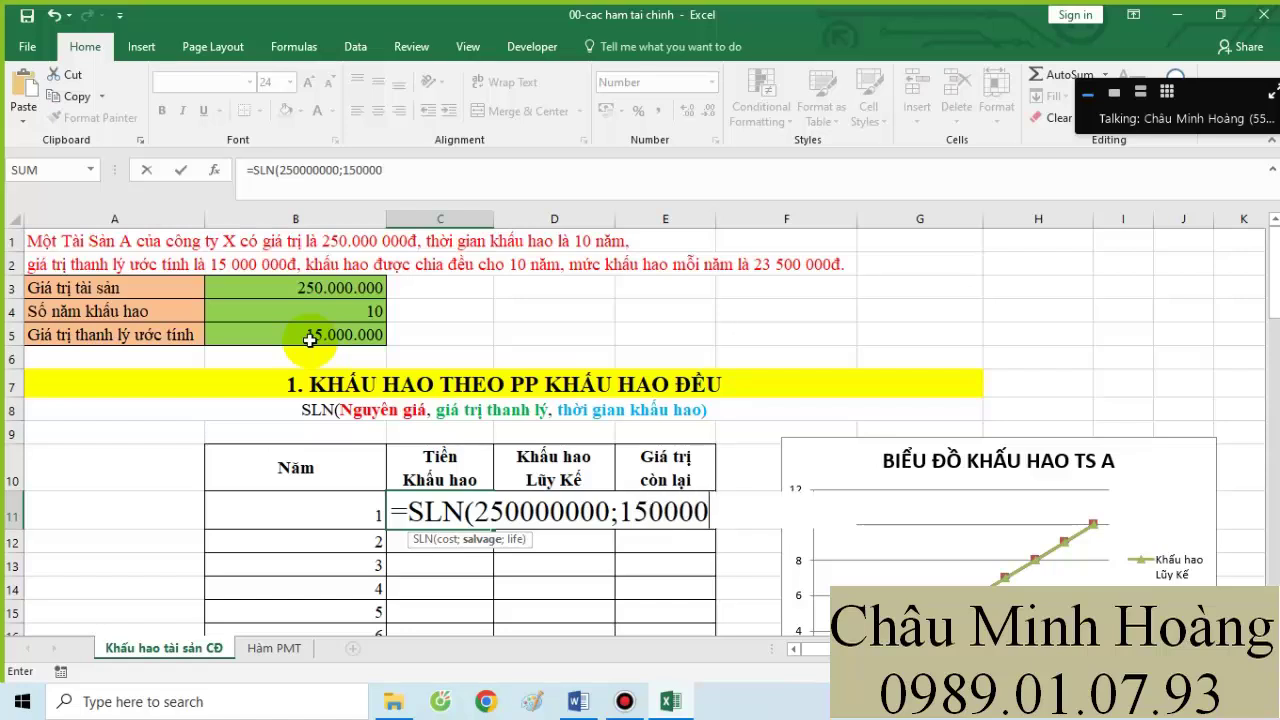
text())
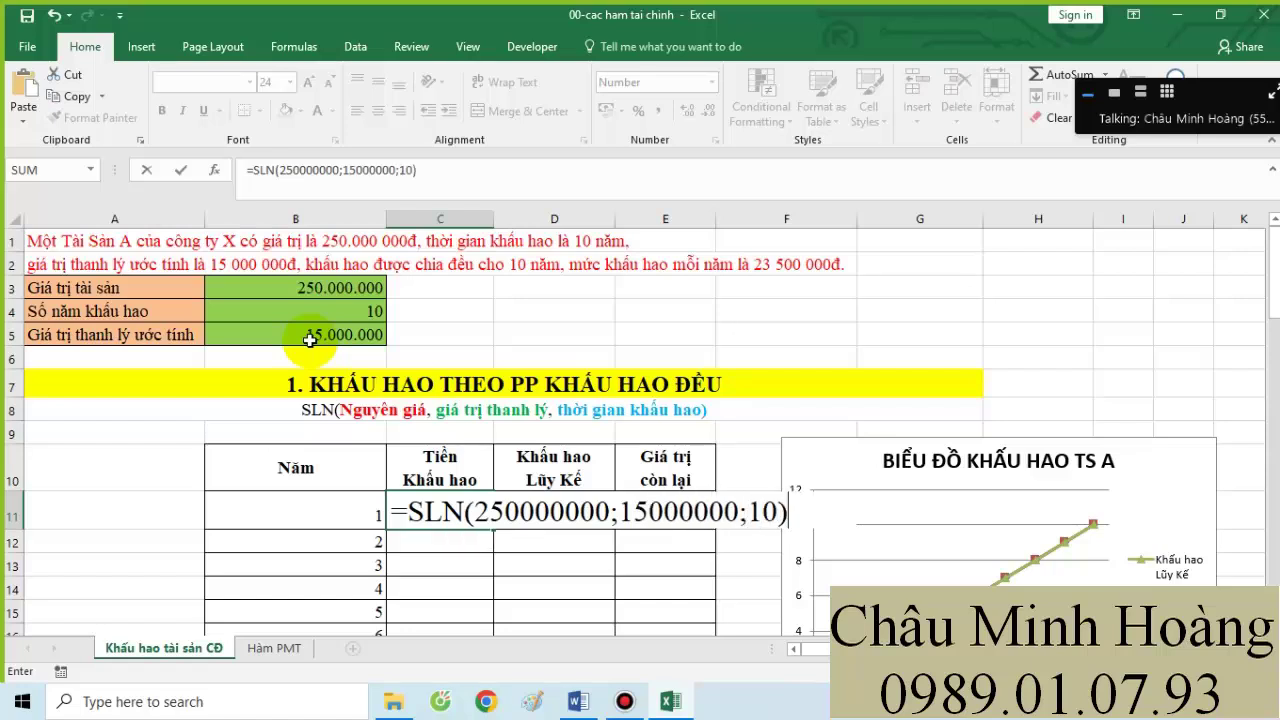
key(Return)
- Fit column C to its contents and fill the SLN formula from C11 down to C20
scroll(211, 234, down, 2)
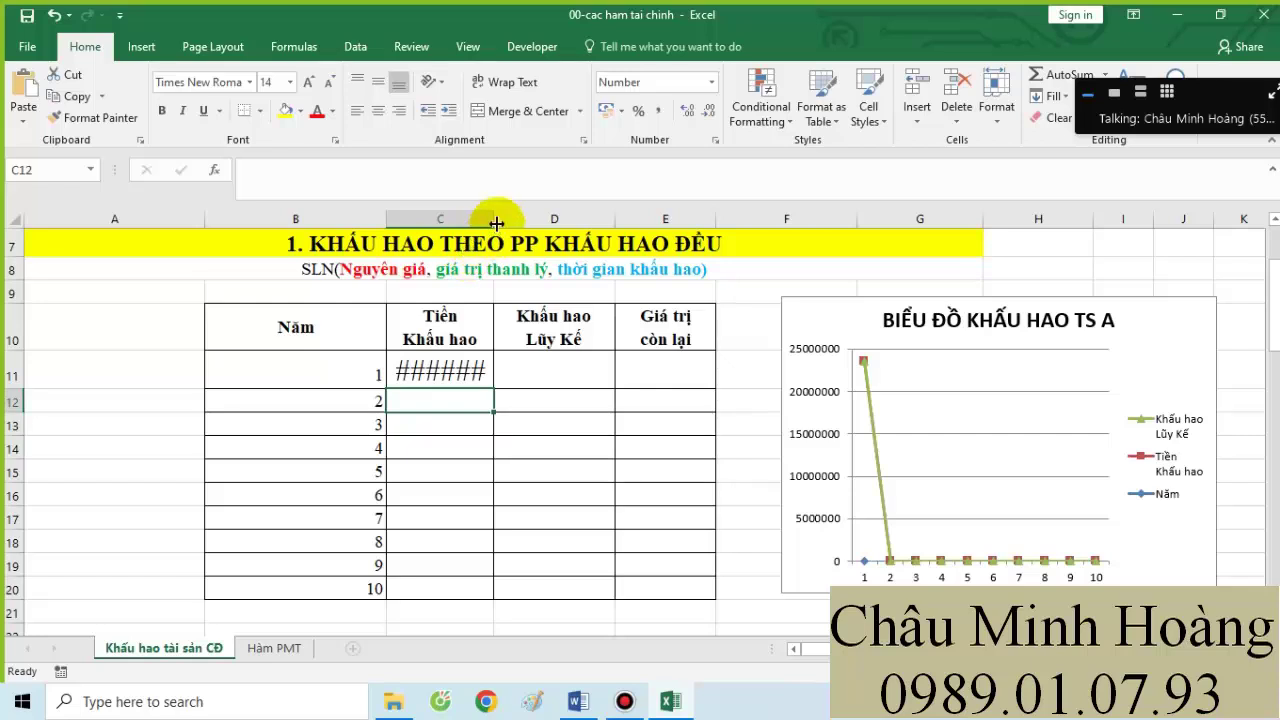
double_click(494, 218)
click(523, 371)
drag(572, 389, 571, 591)
- Record the C11 formula =SLN(250000000;15000000;10) in the Word notes below the DDB description, then return to the Excel workbook
double_click(462, 375)
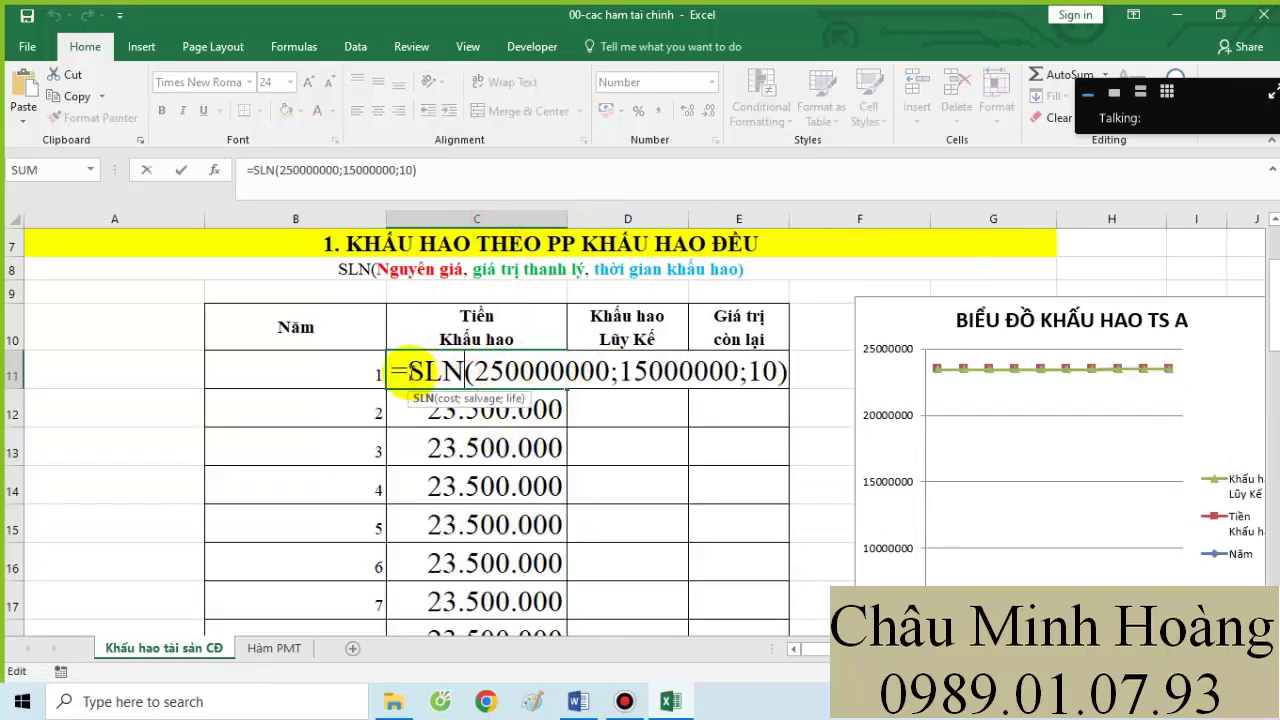
click(584, 697)
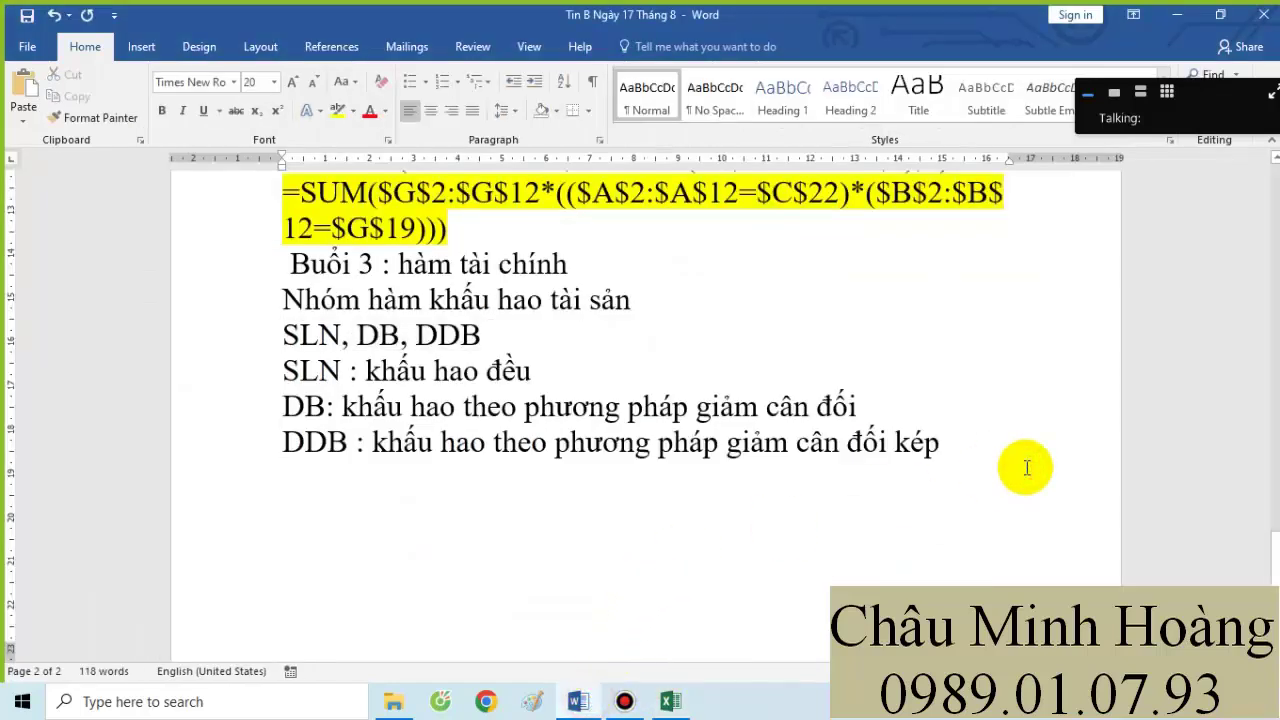
text(=SLN(250000000;15000000;10))
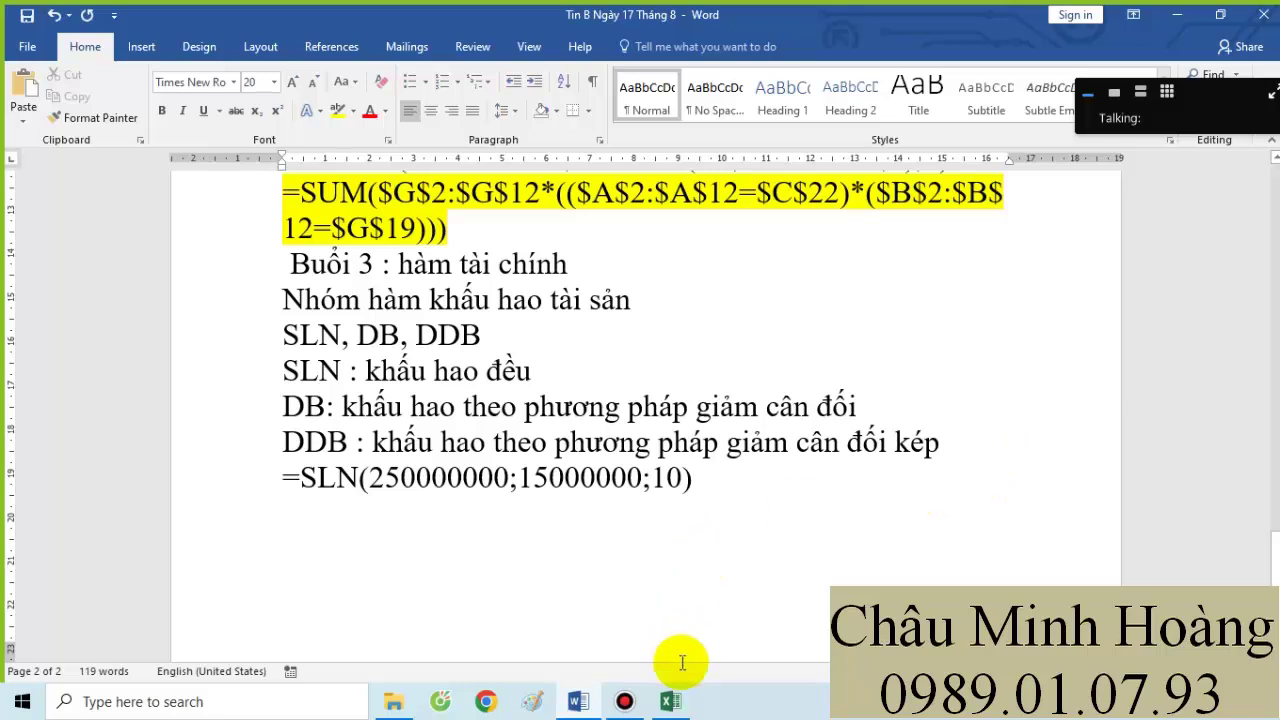
click(670, 701)
key(Escape)
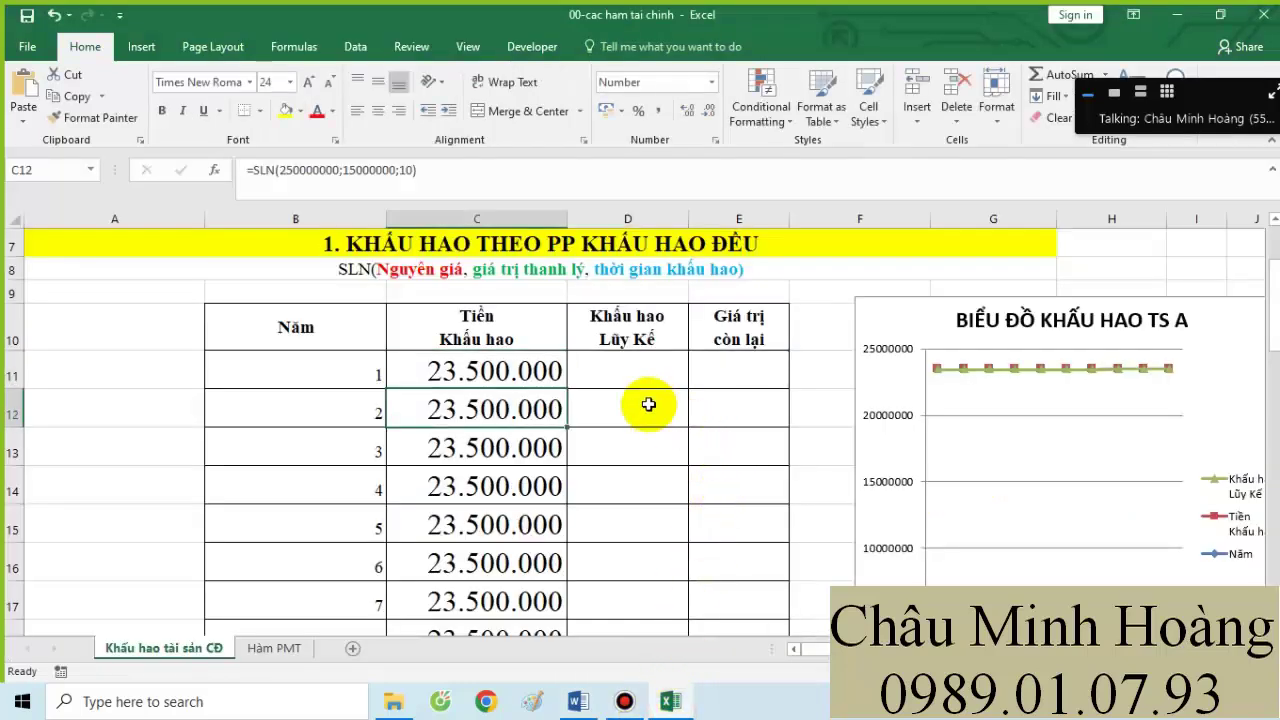
- Enter the formula =C11 in D11 for the year 1 cumulative depreciation
click(638, 379)
text(=)
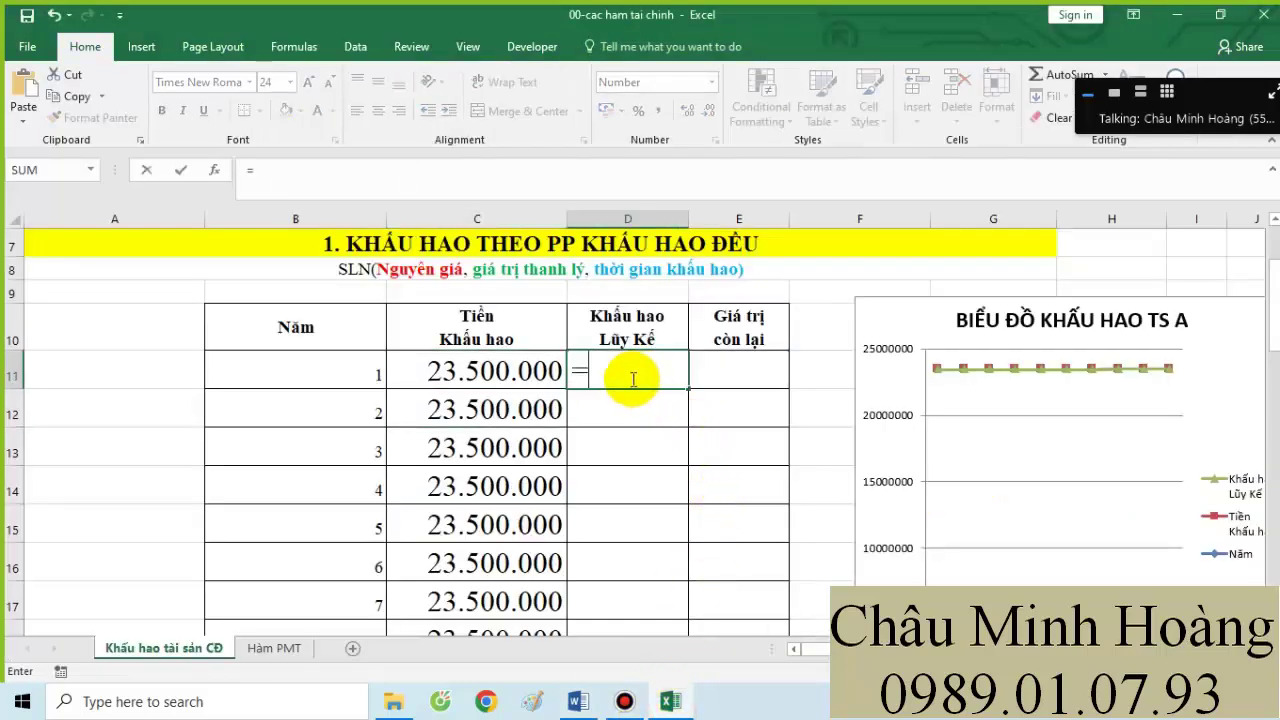
click(474, 372)
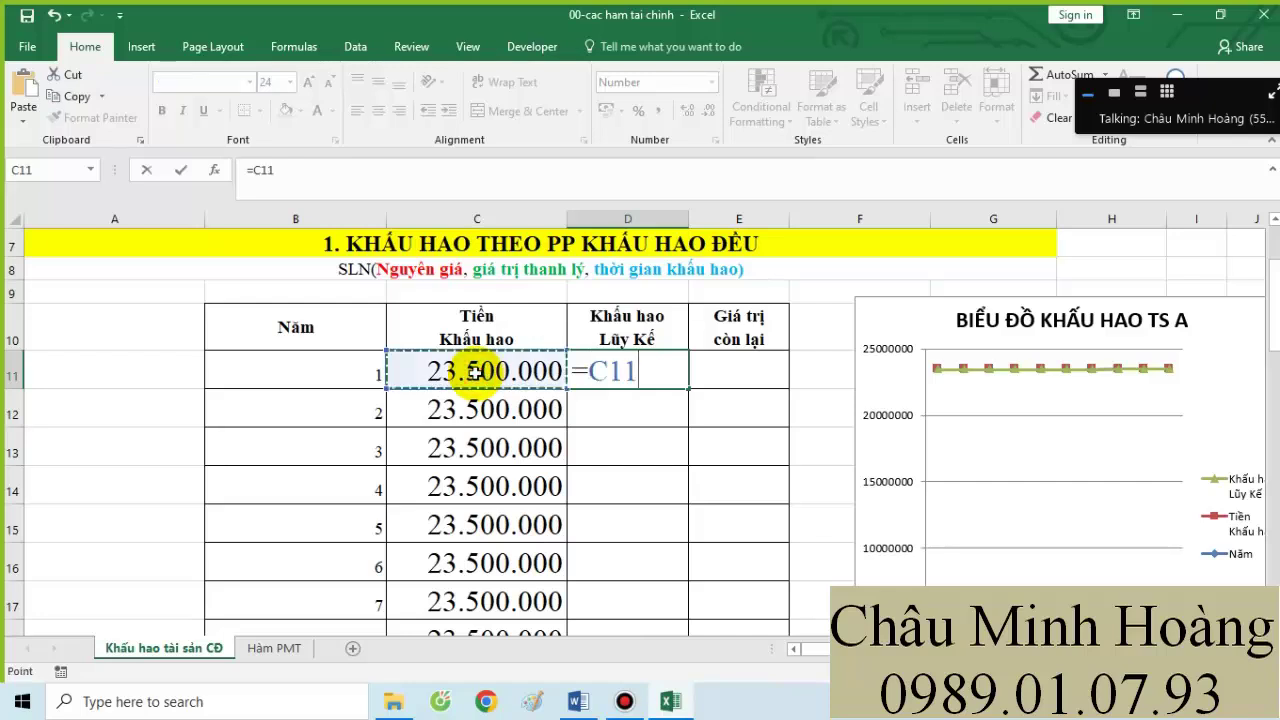
key(Return)
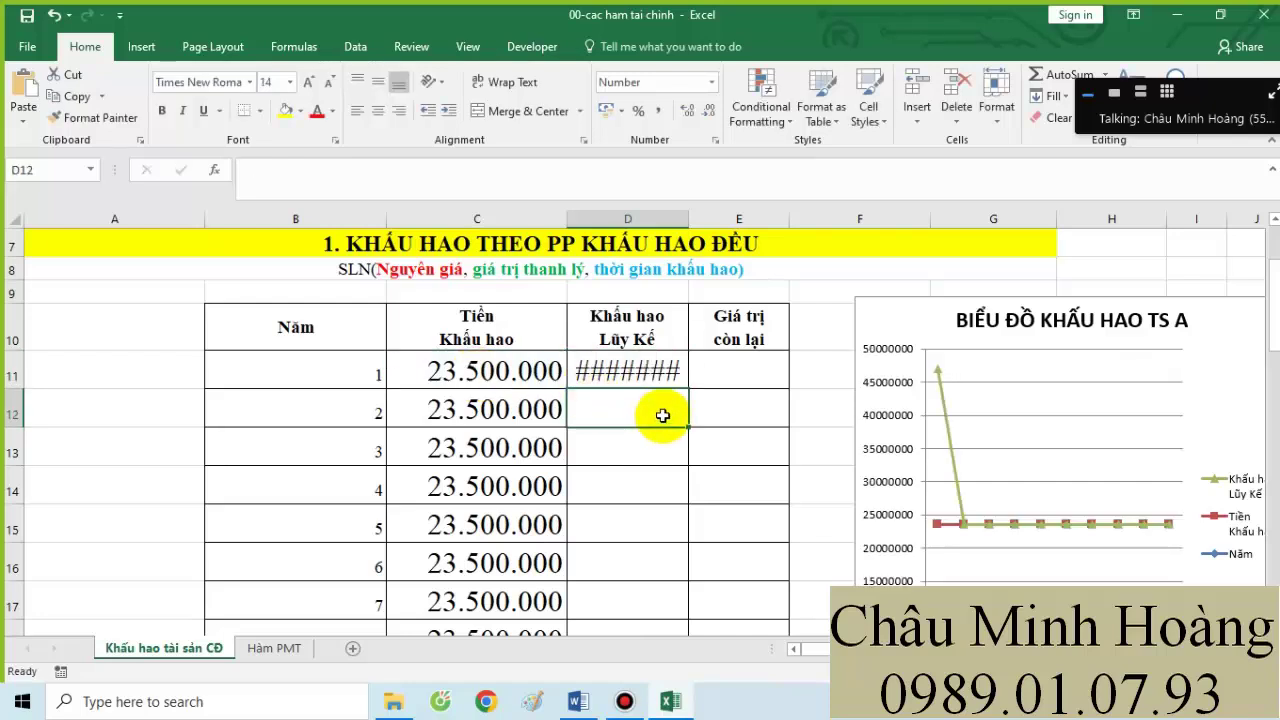
- Enter the formula =C12+D11 in D12 for the year 2 cumulative depreciation and widen column D to fit the amounts
text(=)
click(523, 404)
text(+)
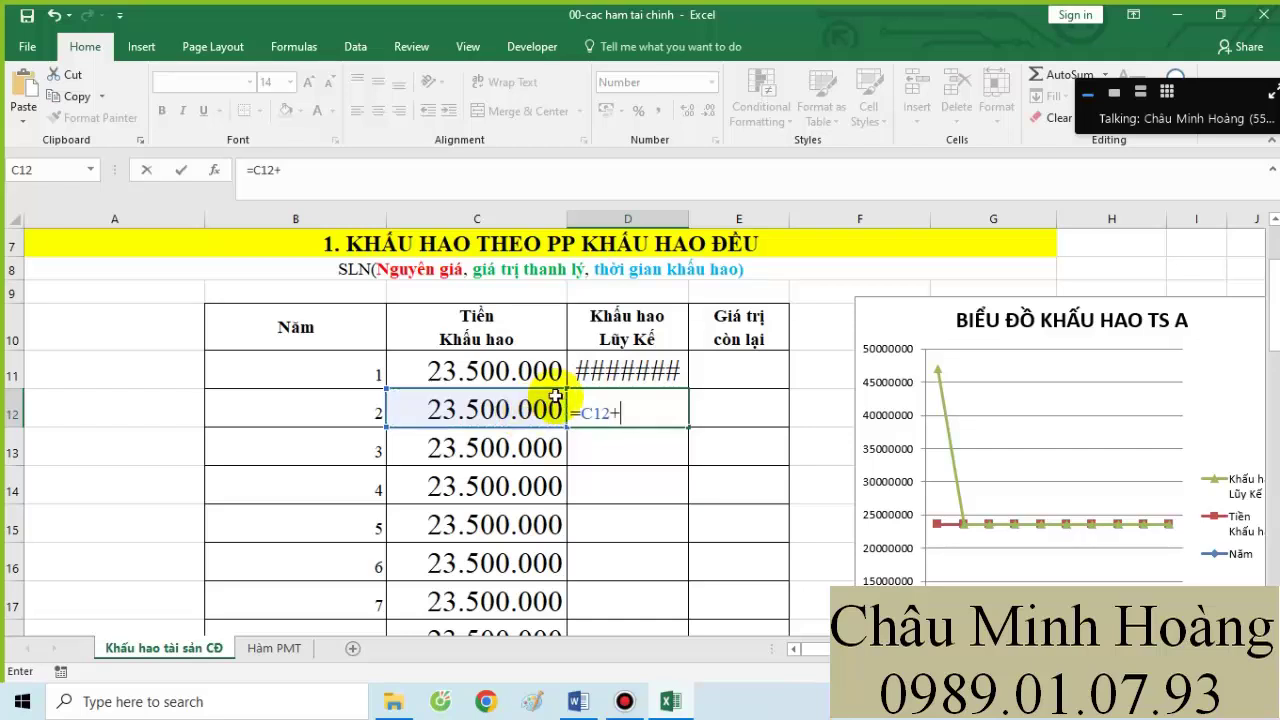
click(590, 378)
key(Return)
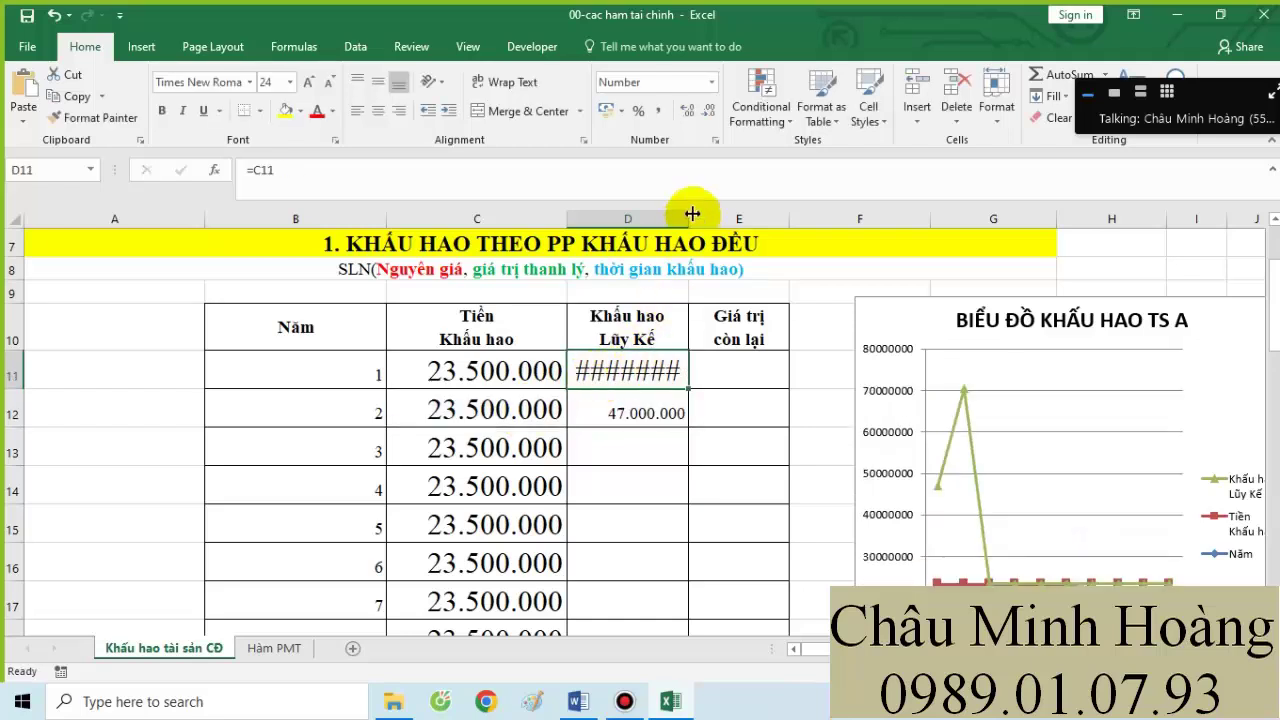
drag(690, 212, 717, 212)
- Copy the D12 formula =C12+D11 into the Word notes on a new line below the SLN formula
click(651, 395)
double_click(645, 400)
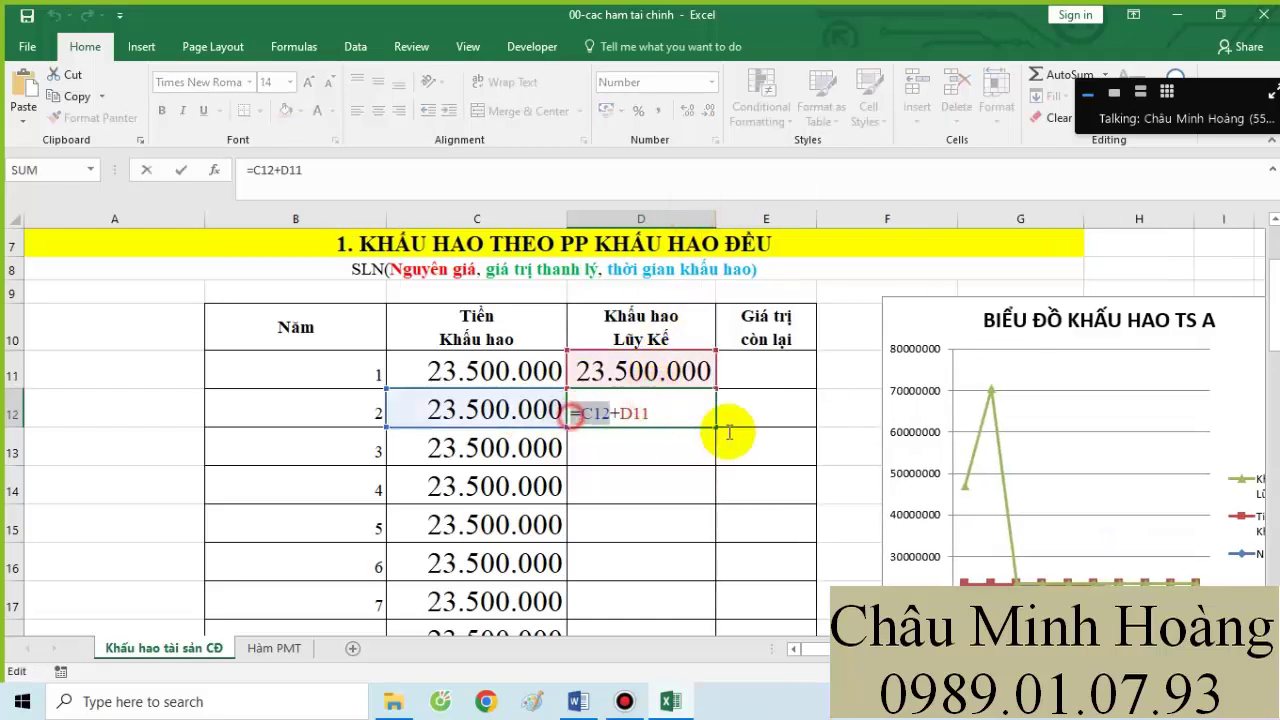
key(Escape)
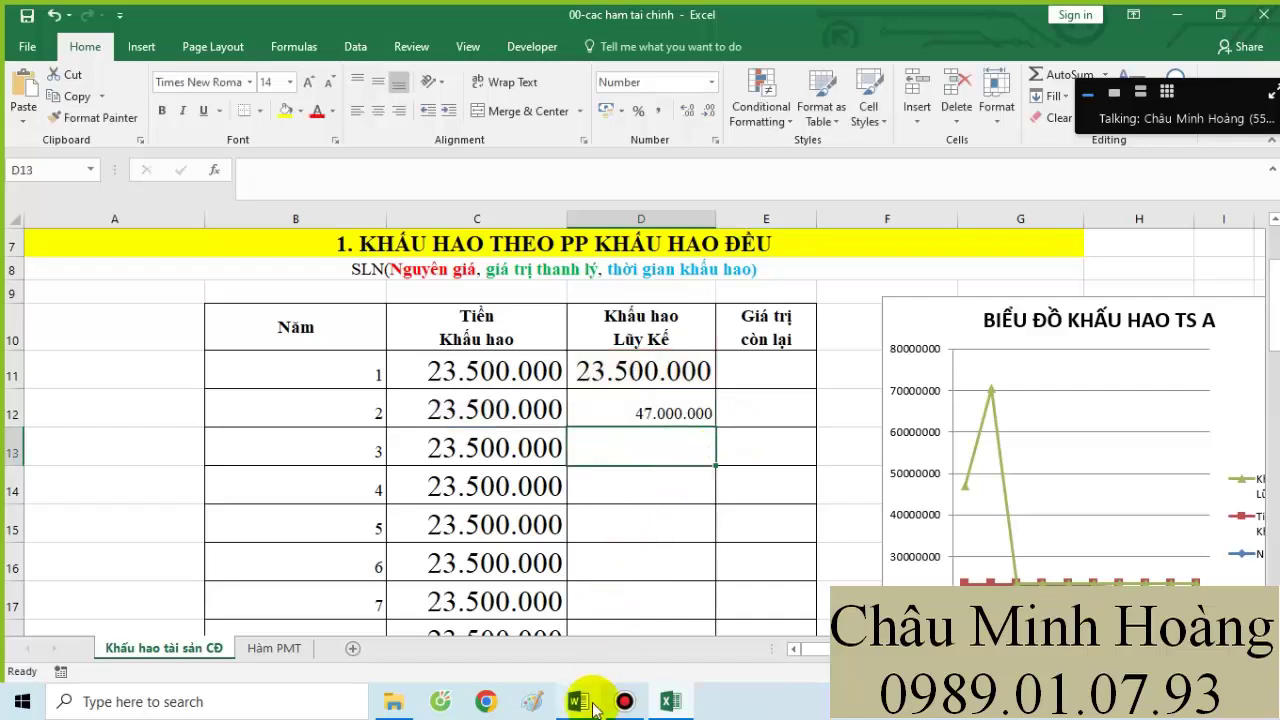
click(579, 701)
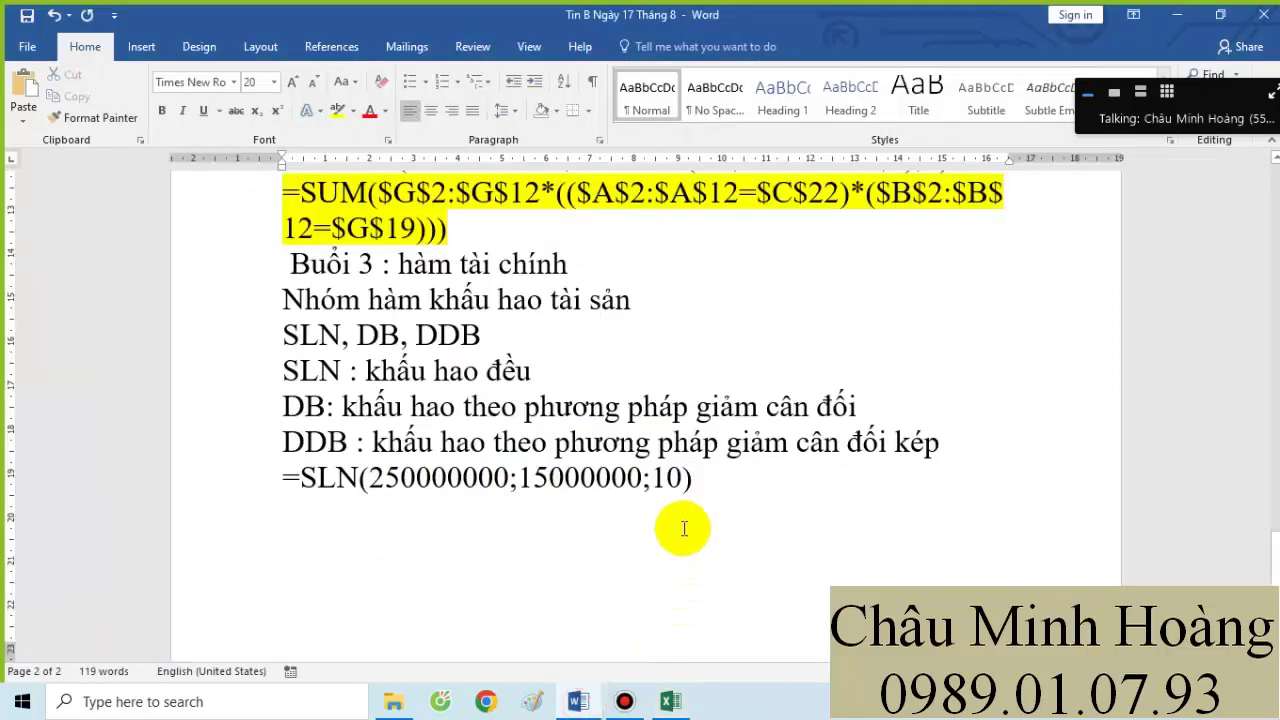
key(Return)
text(=C12+D11)
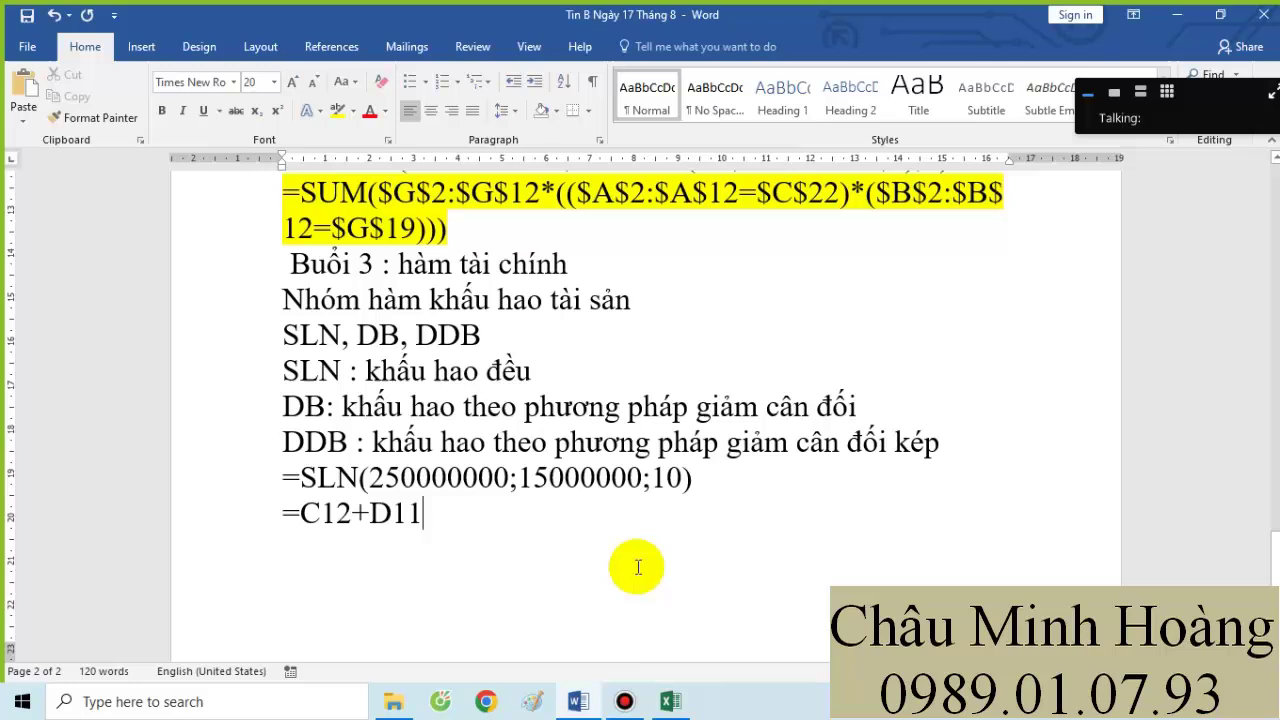
- Switch to the Excel workbook, enter =250000000-D11 in E11 for the year 1 remaining value, and fit column E to its contents
click(671, 701)
click(765, 378)
text(=)
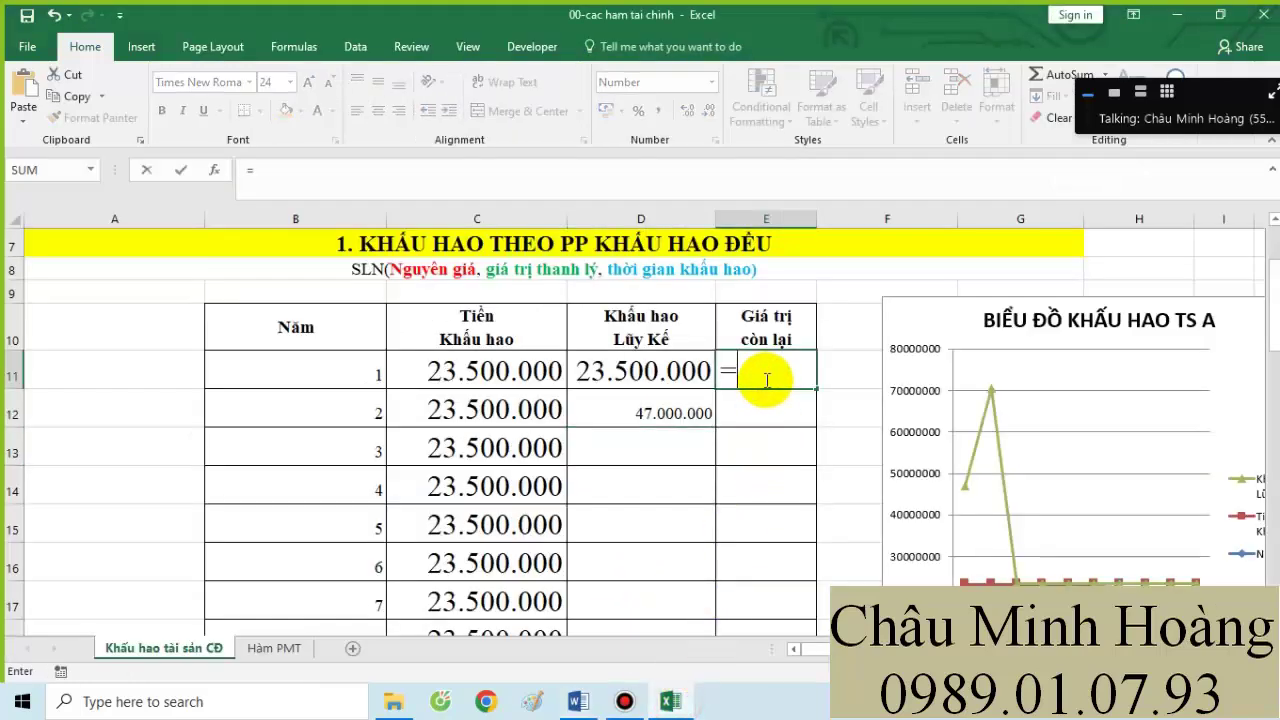
text(250999)
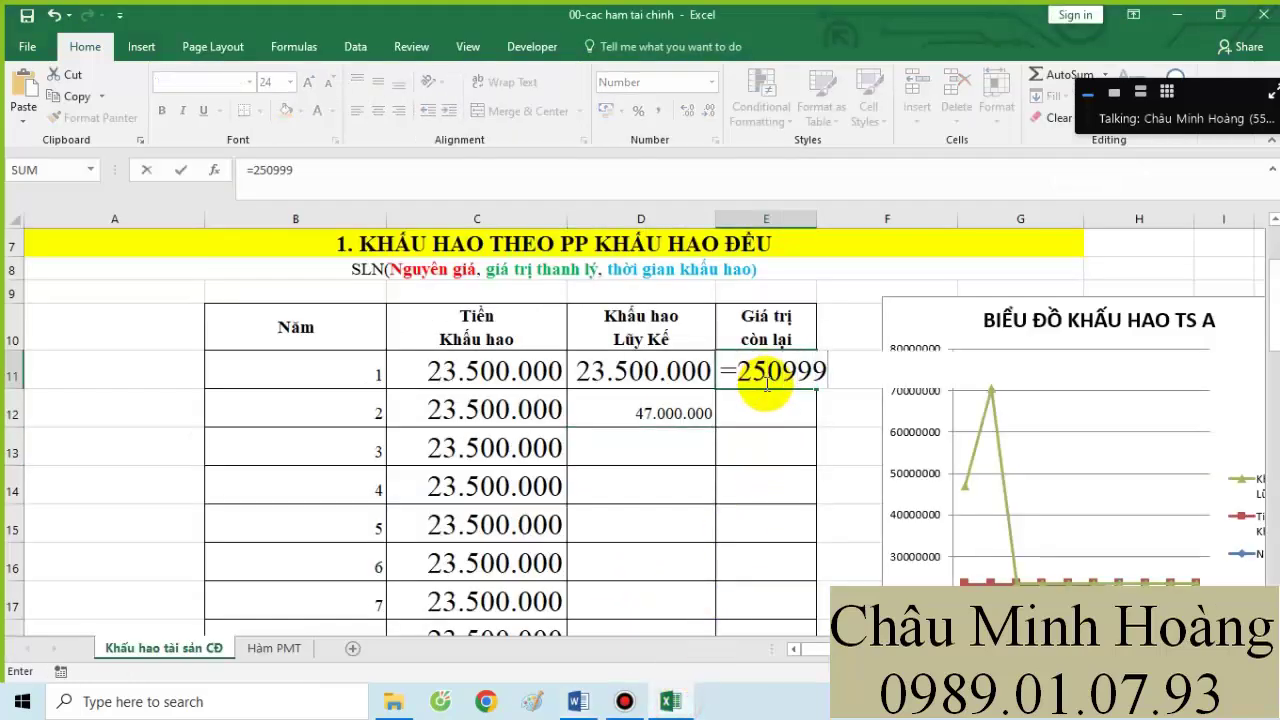
key(BackSpace)
key(BackSpace)
key(BackSpace)
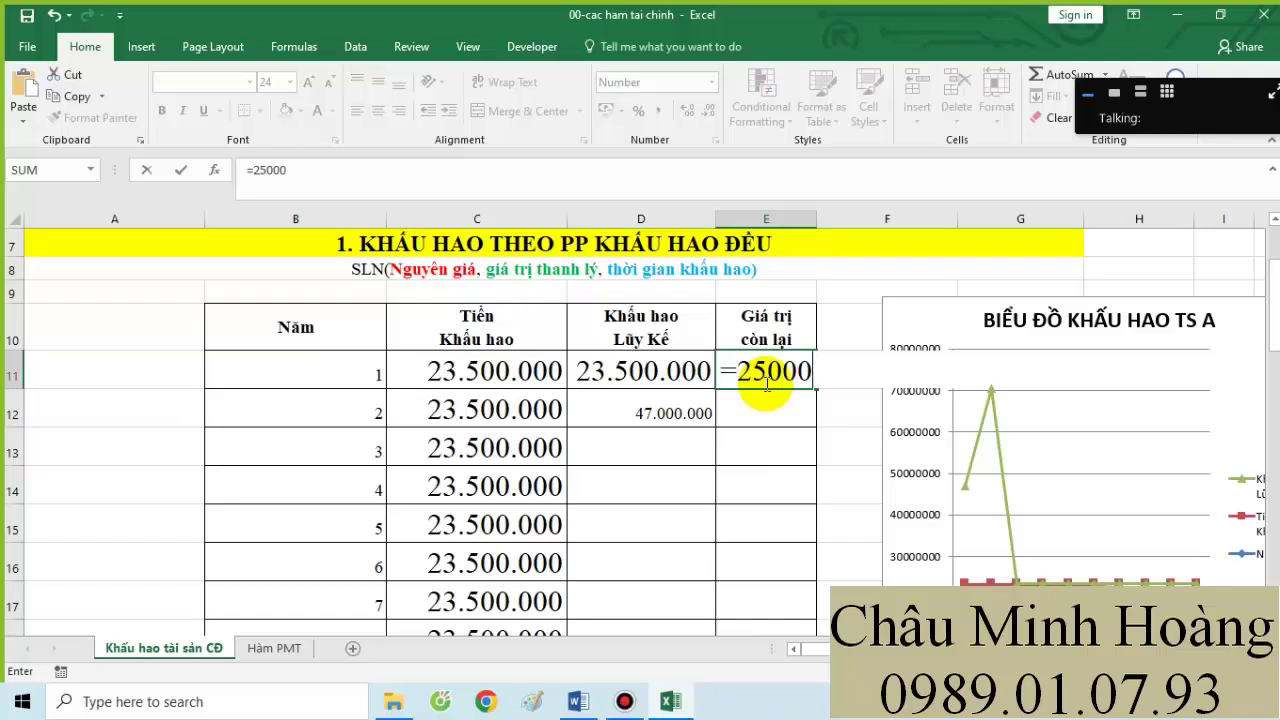
text(000000-)
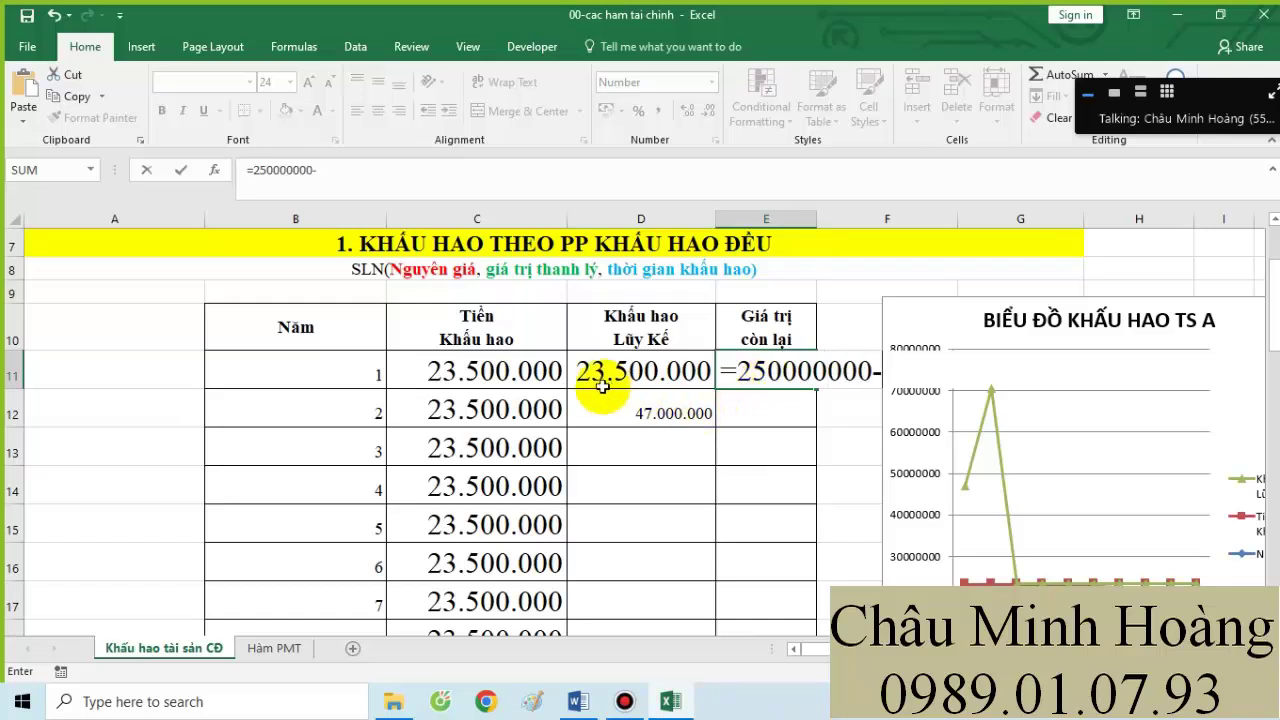
click(600, 380)
key(Return)
click(787, 370)
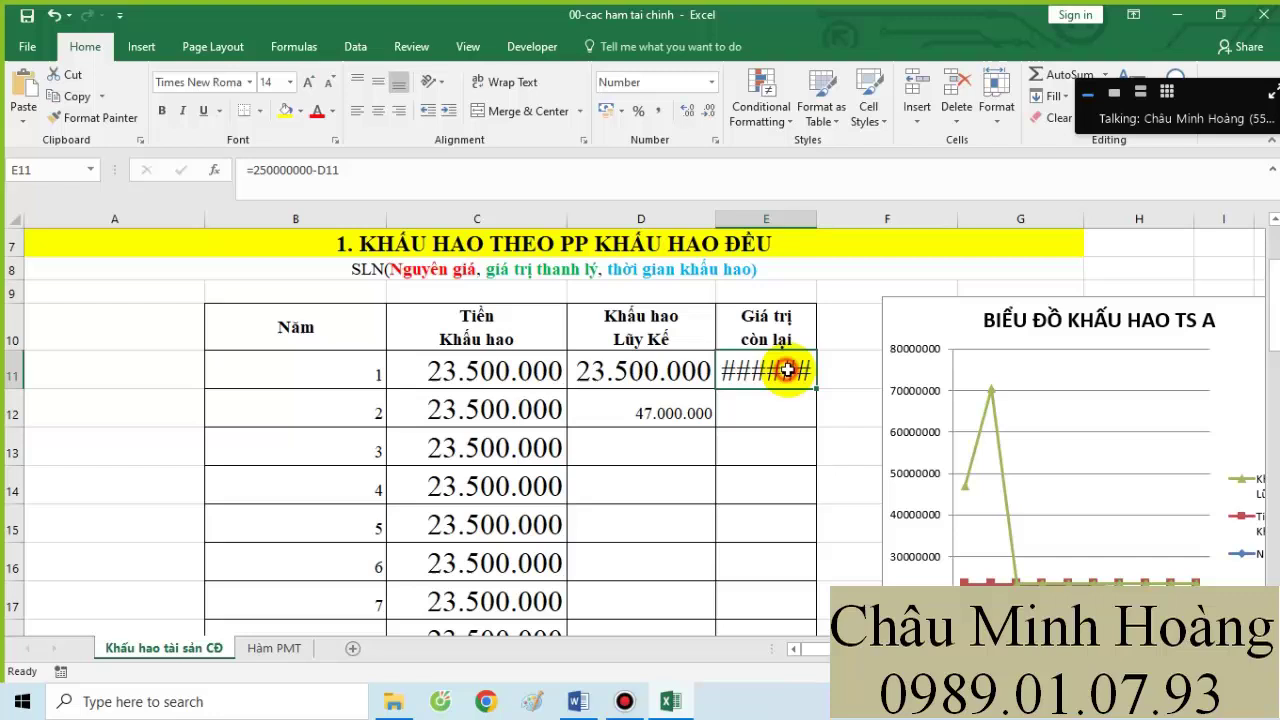
double_click(816, 218)
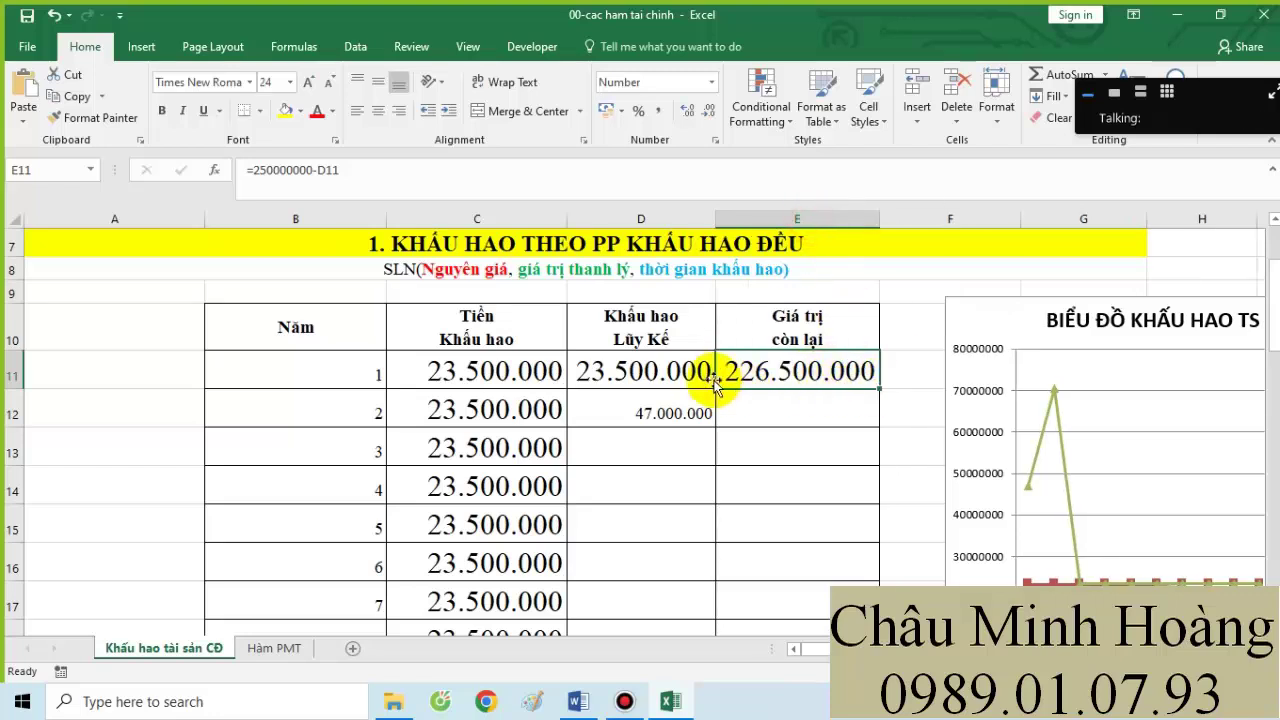
- Fill the cumulative depreciation formula from D12 down to D20 and the remaining value formula from E11 down to E20
click(710, 413)
drag(713, 428, 694, 598)
click(848, 252)
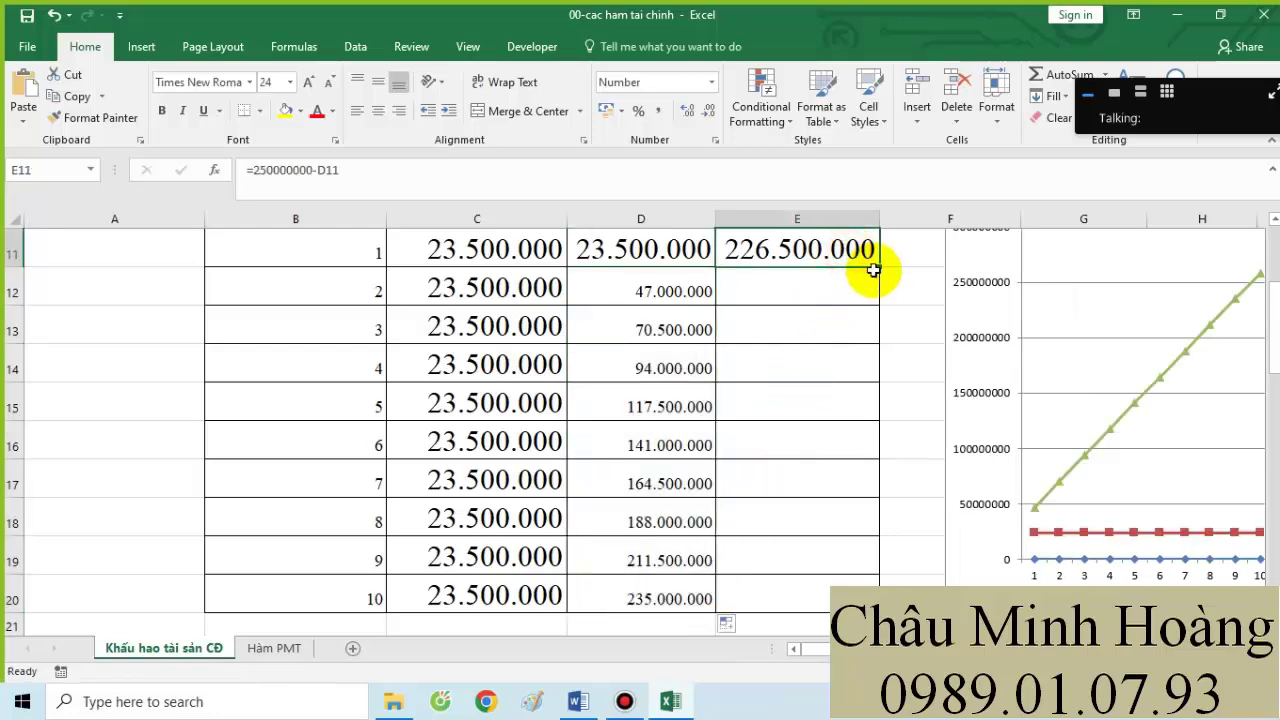
drag(880, 267, 836, 492)
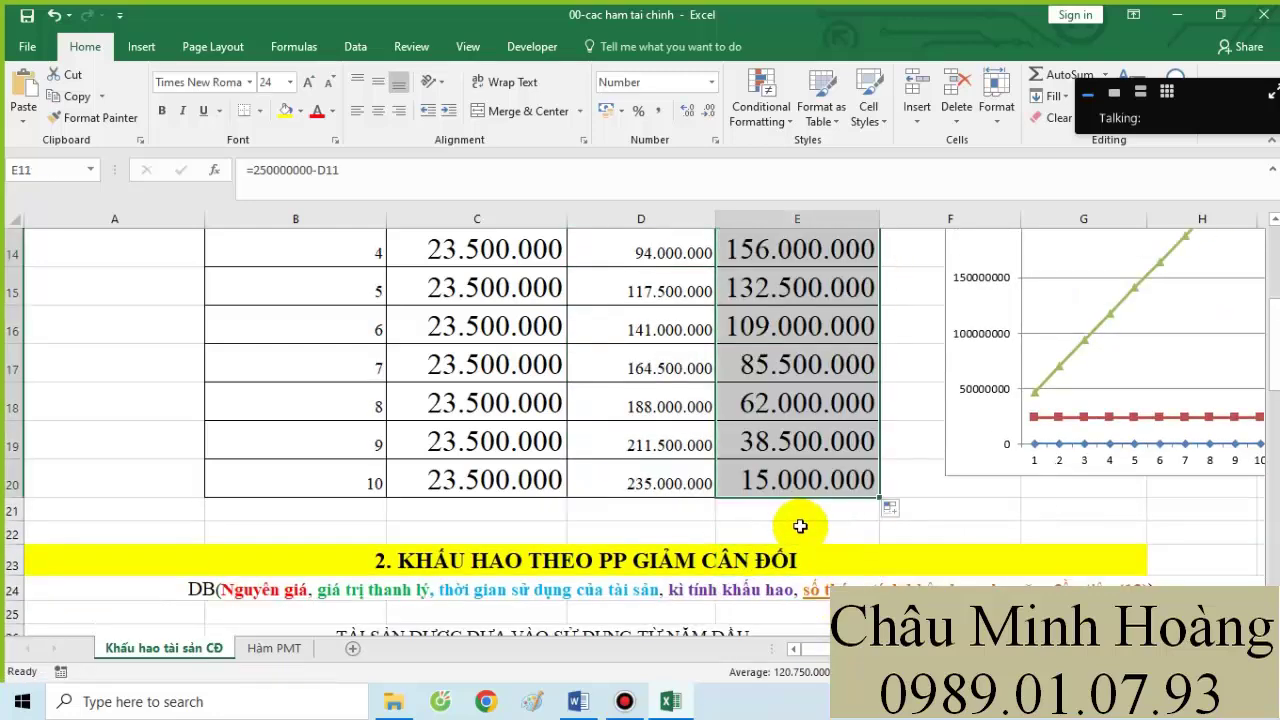
- Copy the E11 formula =250000000-D11 into the Word notes after =C12+D11, separated by a semicolon, and start a new line
scroll(737, 520, up, 4)
double_click(735, 487)
drag(735, 487, 915, 492)
key(ctrl+c)
click(578, 702)
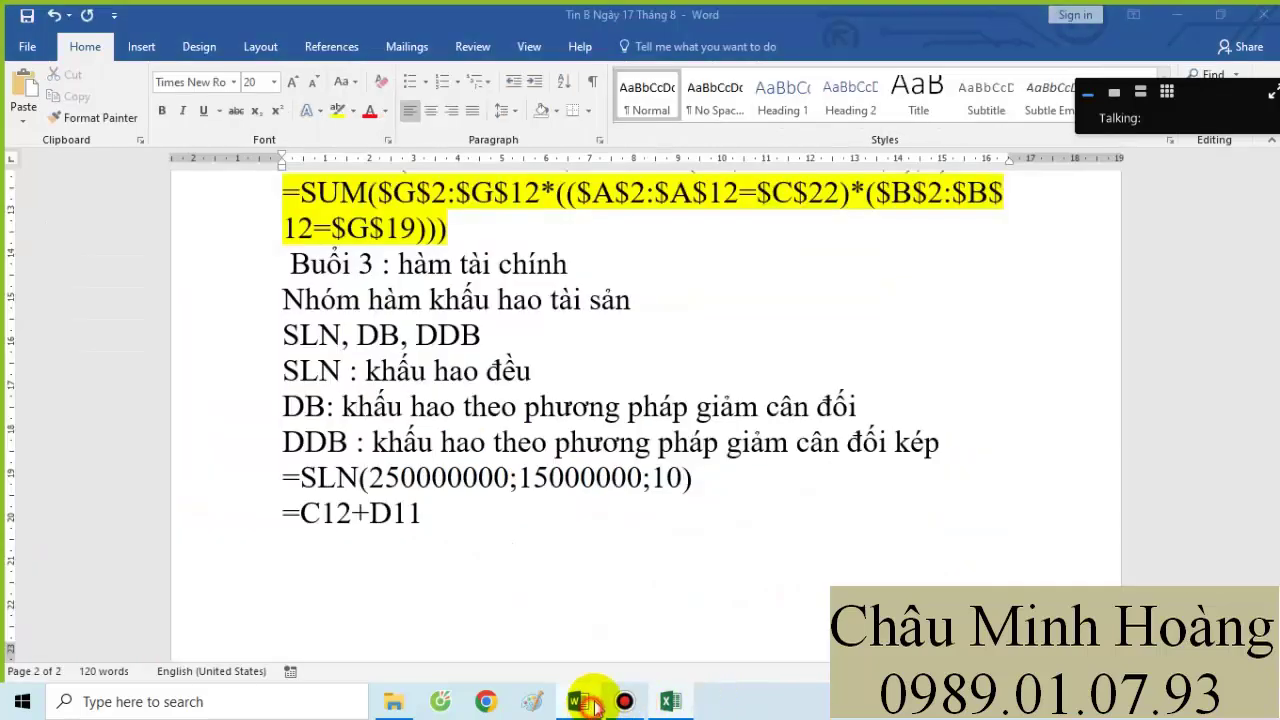
text(;)
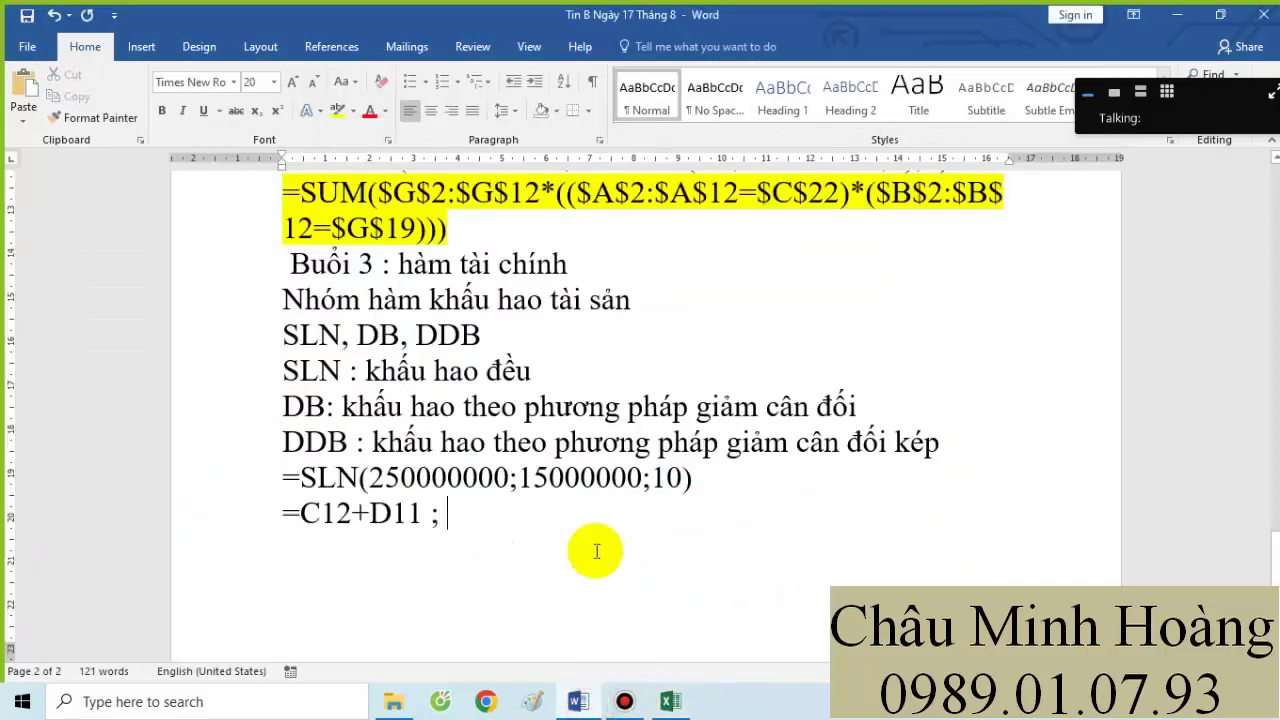
key(ctrl+v)
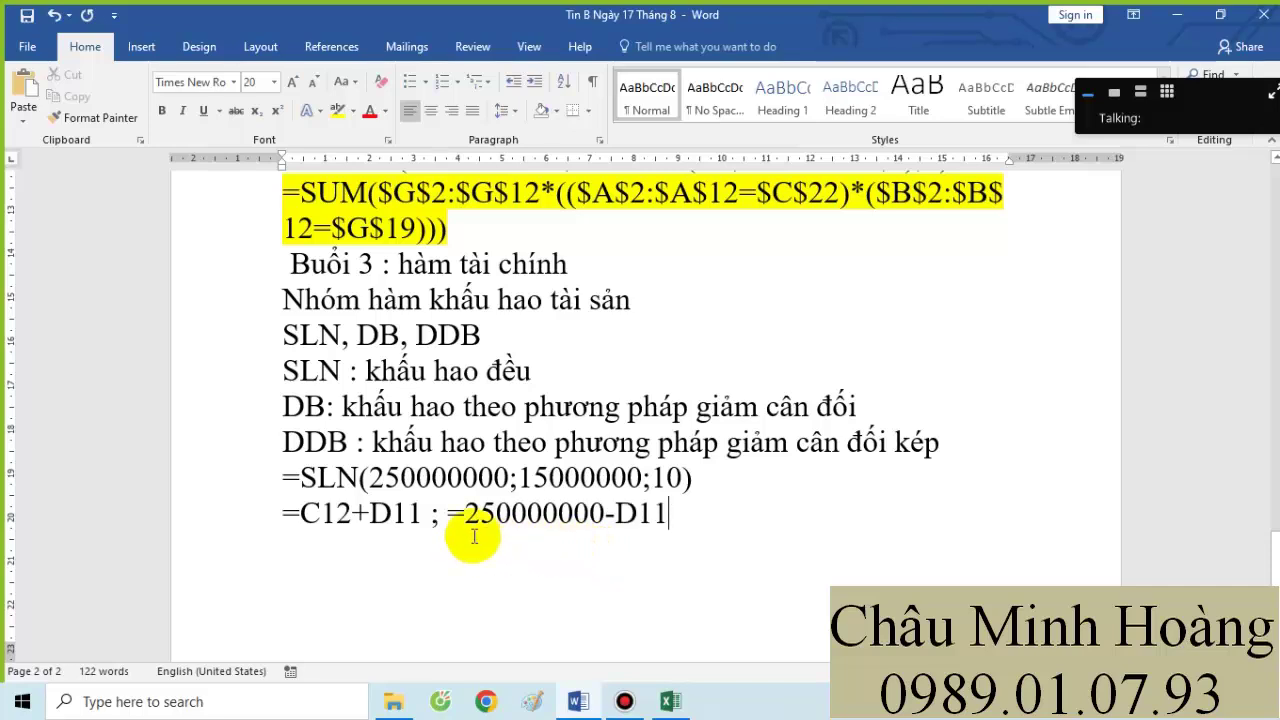
key(Return)
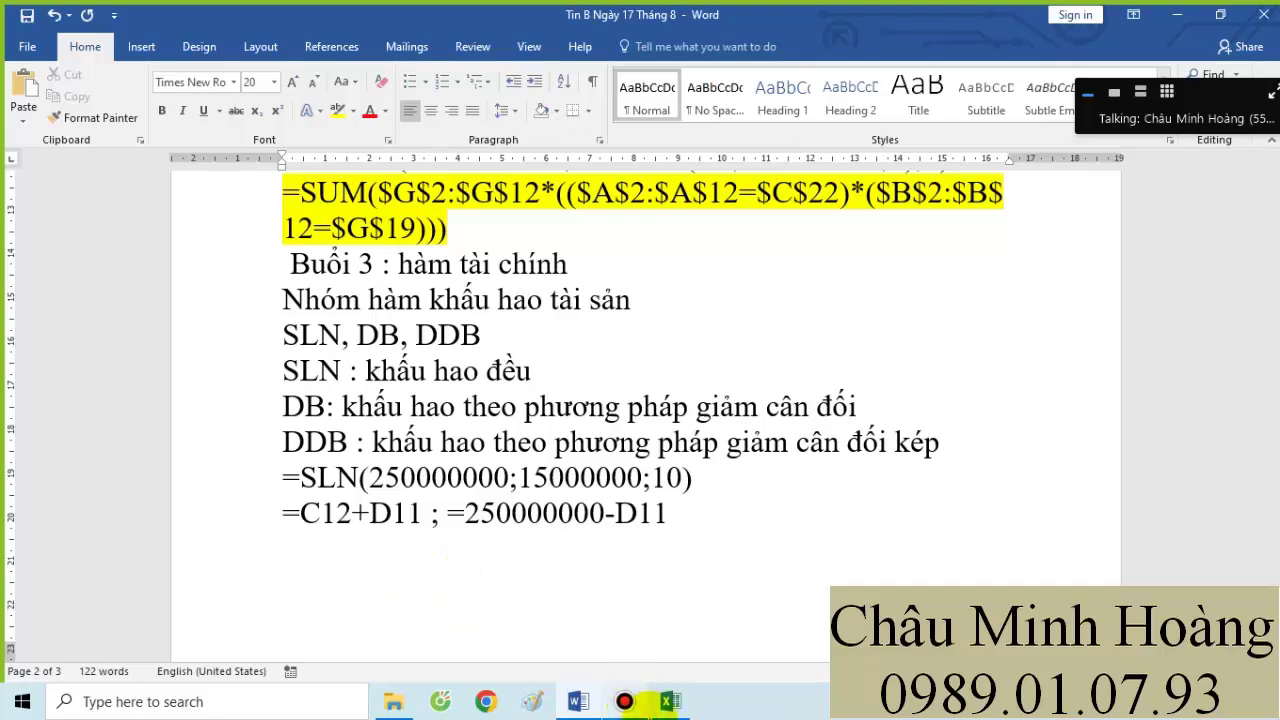
- Switch to the Excel workbook and set the font size of C28:E28 in the declining-balance table to 24
click(670, 701)
scroll(584, 588, down, 5)
key(Return)
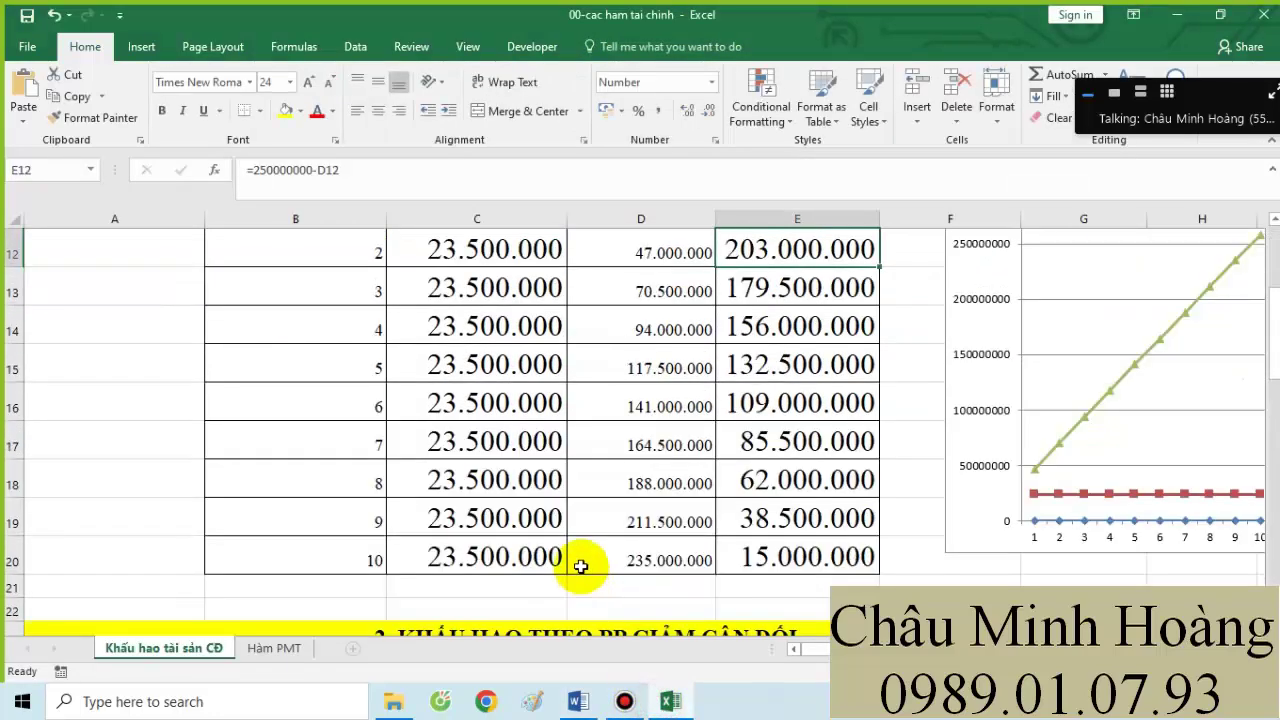
scroll(586, 571, up, 3)
scroll(563, 523, down, 9)
scroll(510, 521, up, 2)
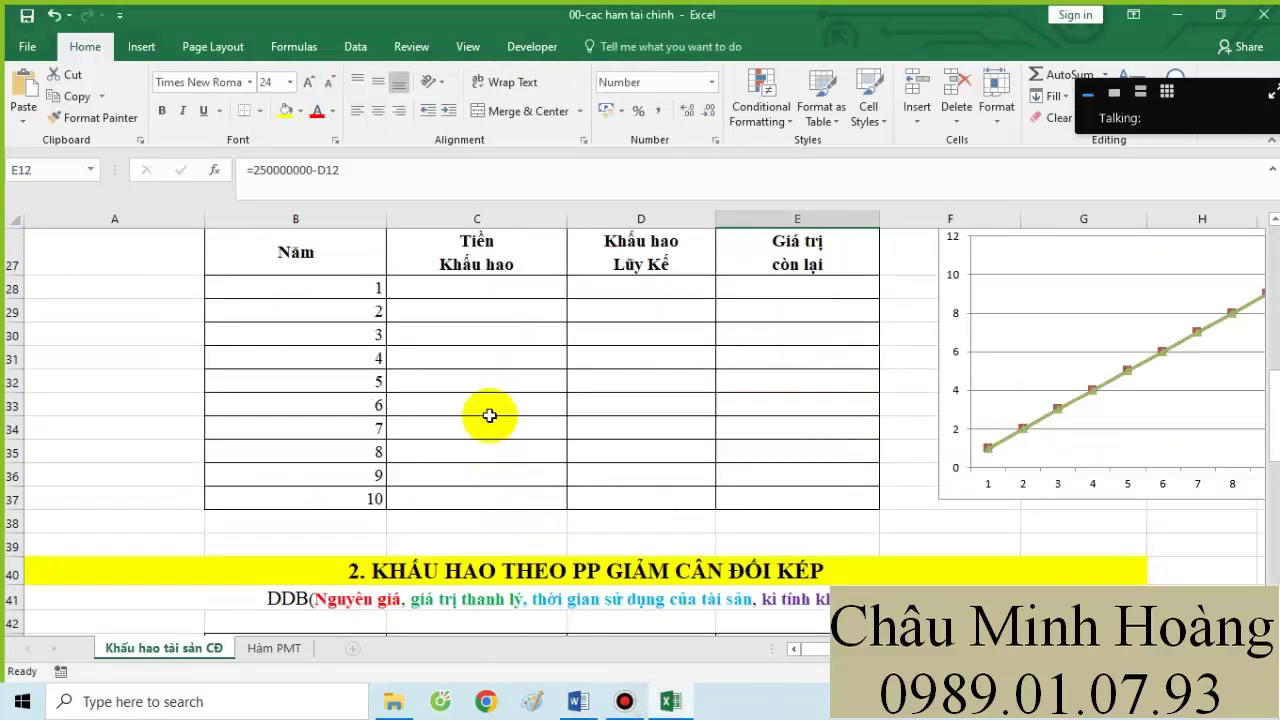
drag(500, 289, 750, 291)
scroll(720, 352, up, 3)
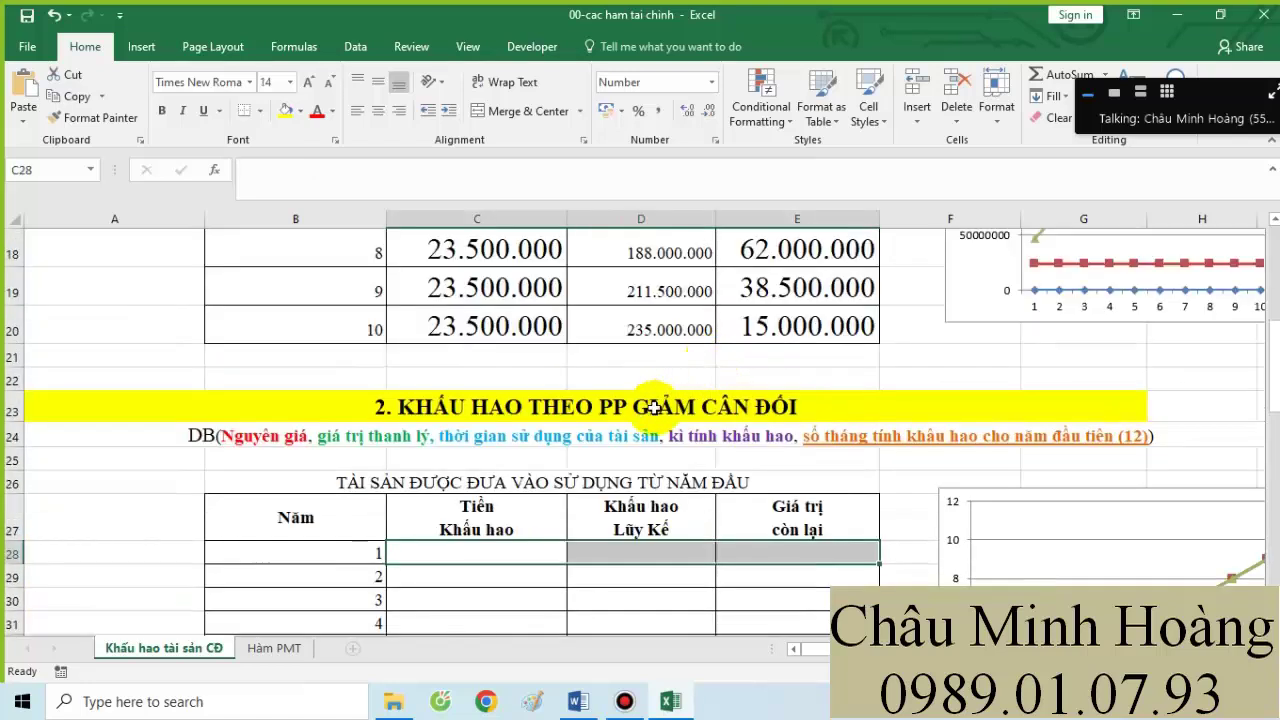
click(289, 82)
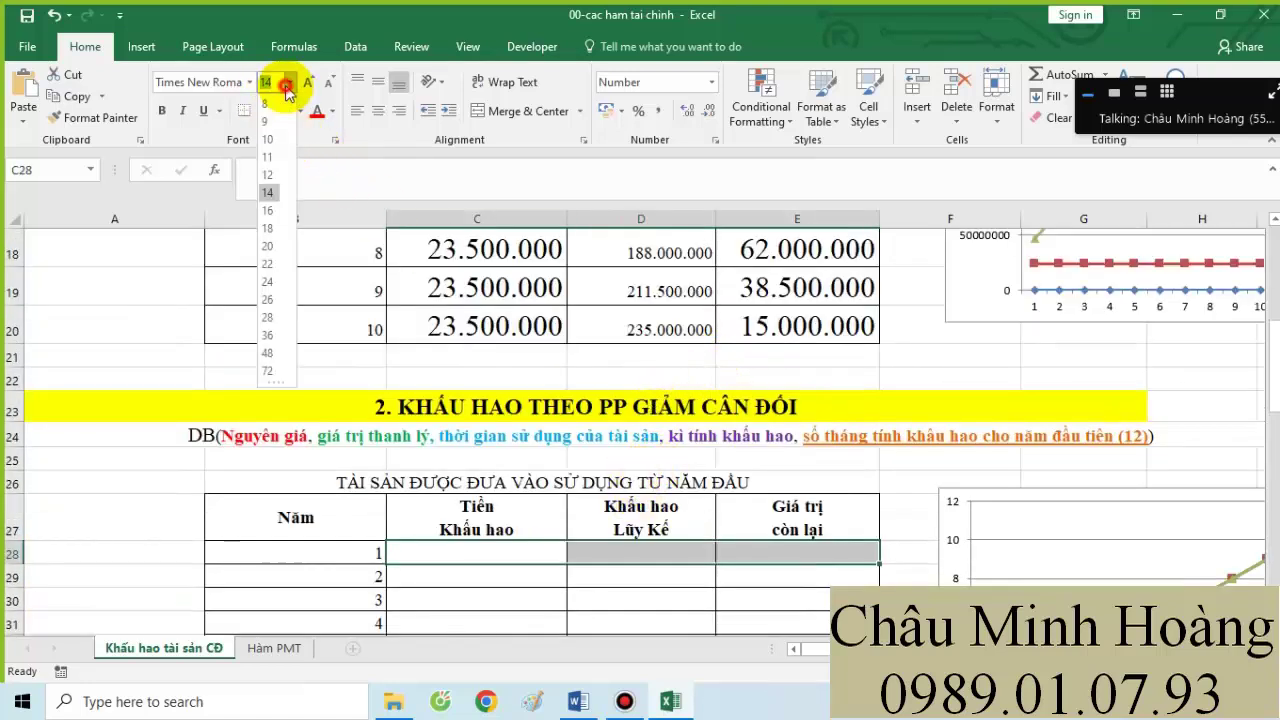
click(437, 548)
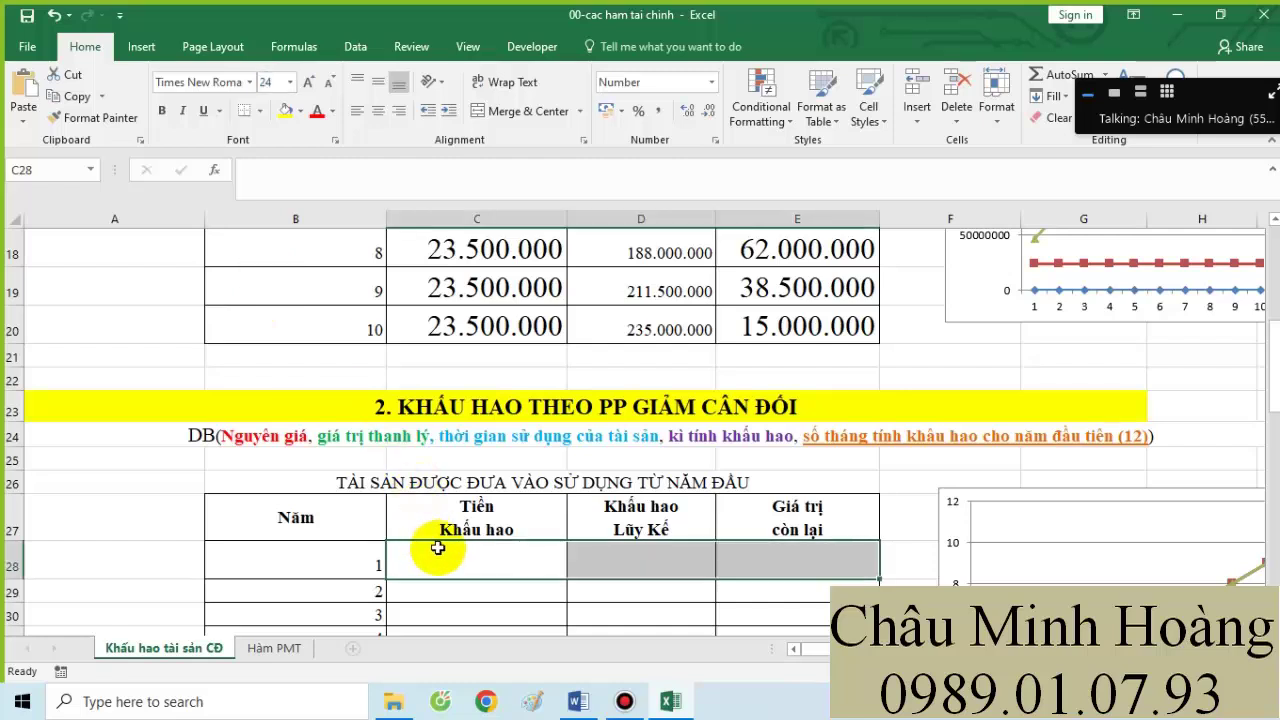
- Enter the year 1 declining-balance depreciation formula =DB(250000000;15000000;10;B28;12) in C28
text(=bd)
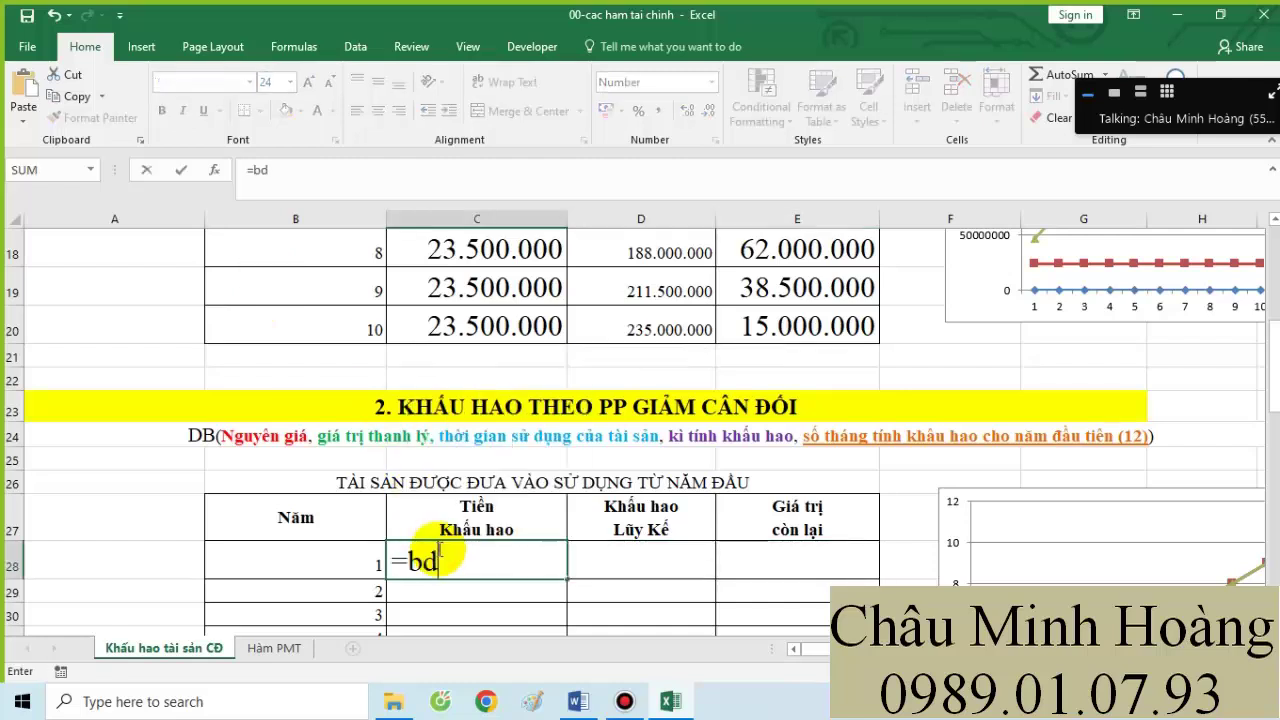
click(438, 548)
text(=db)
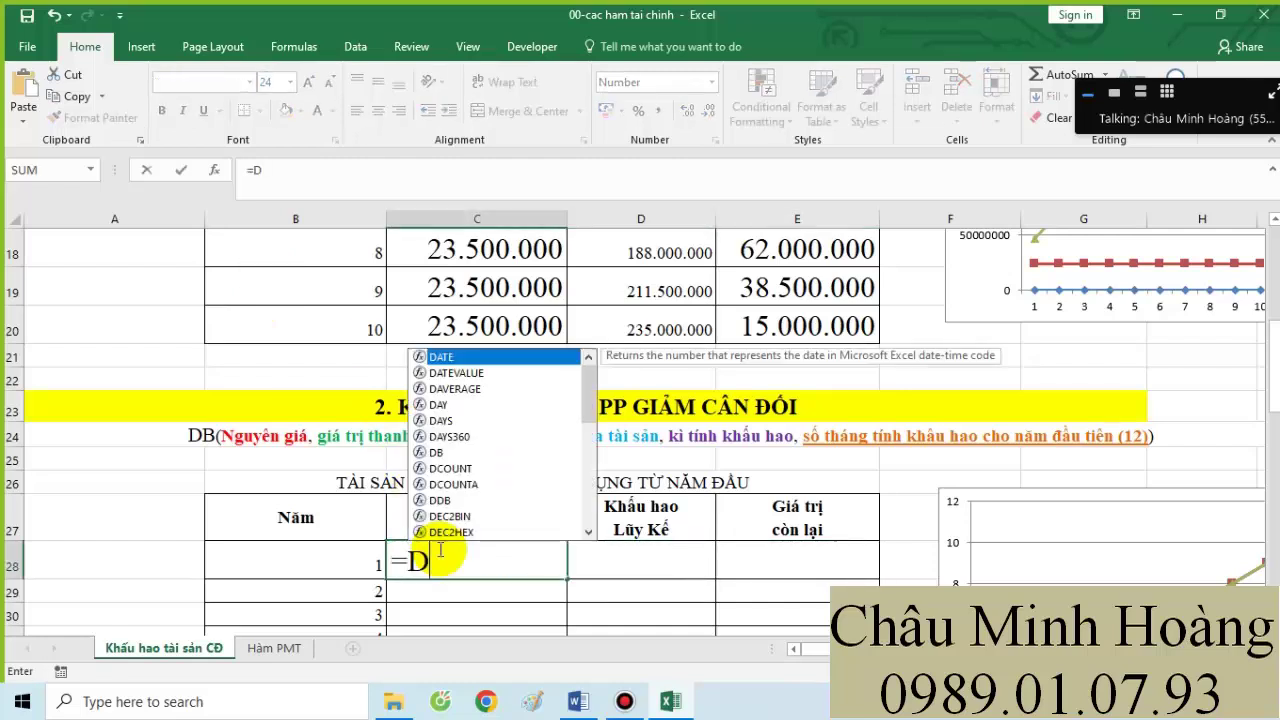
key(Tab)
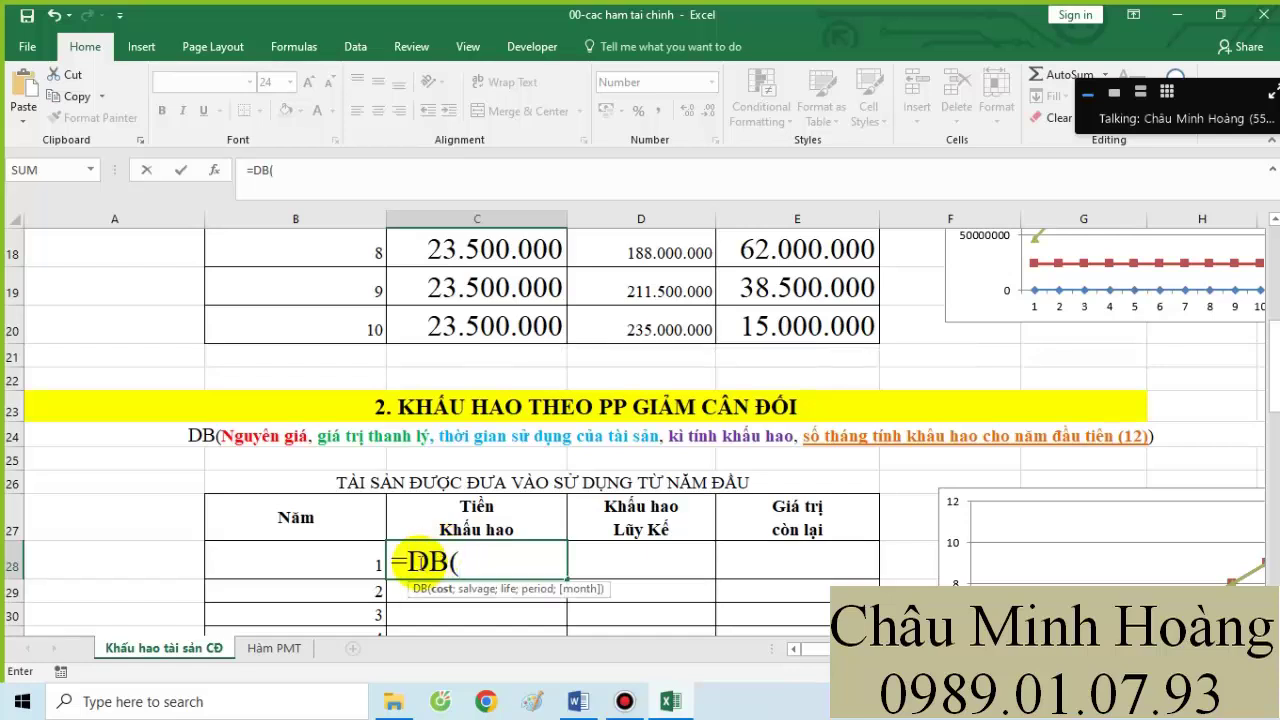
text(250)
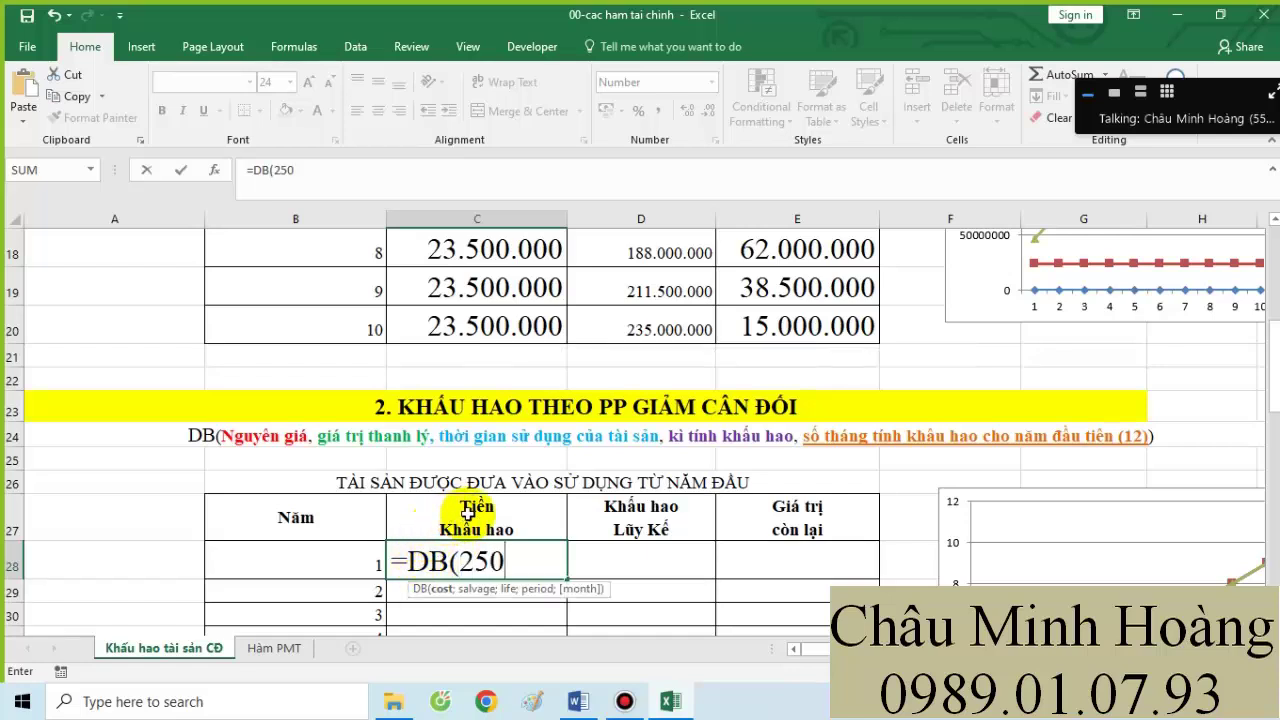
text(000000;15000000;)
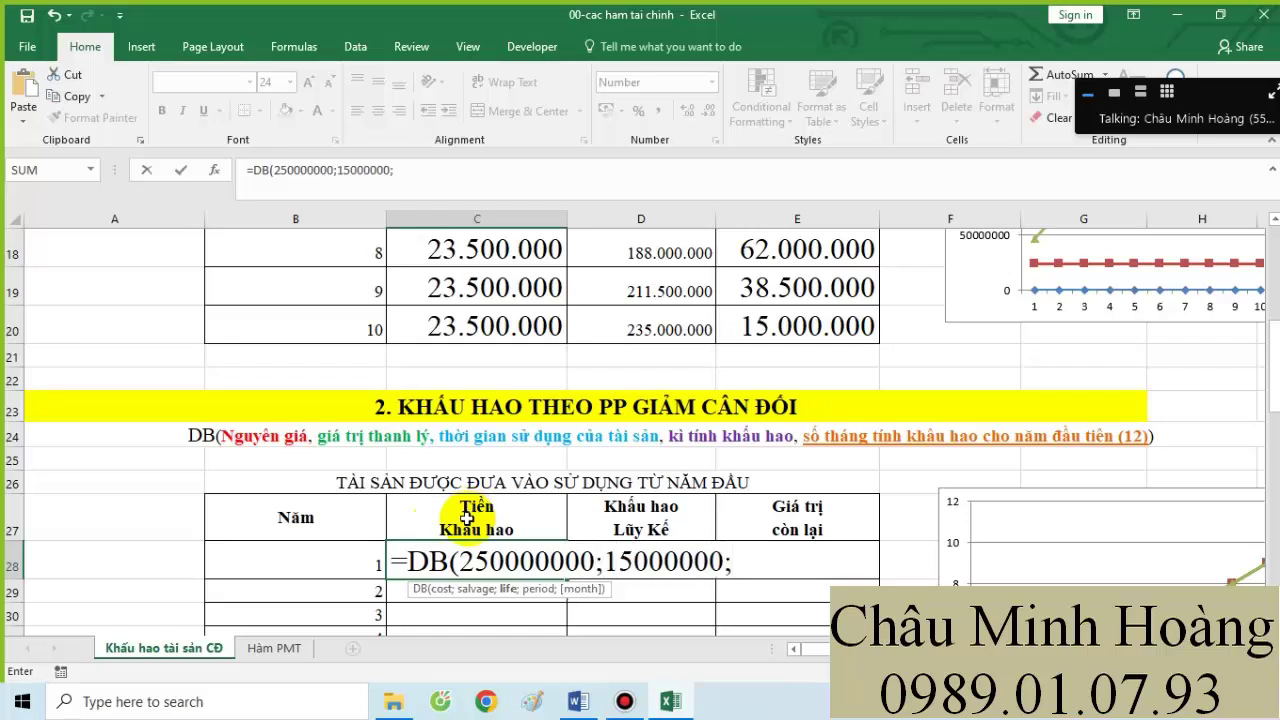
click(332, 566)
scroll(333, 565, down, 1)
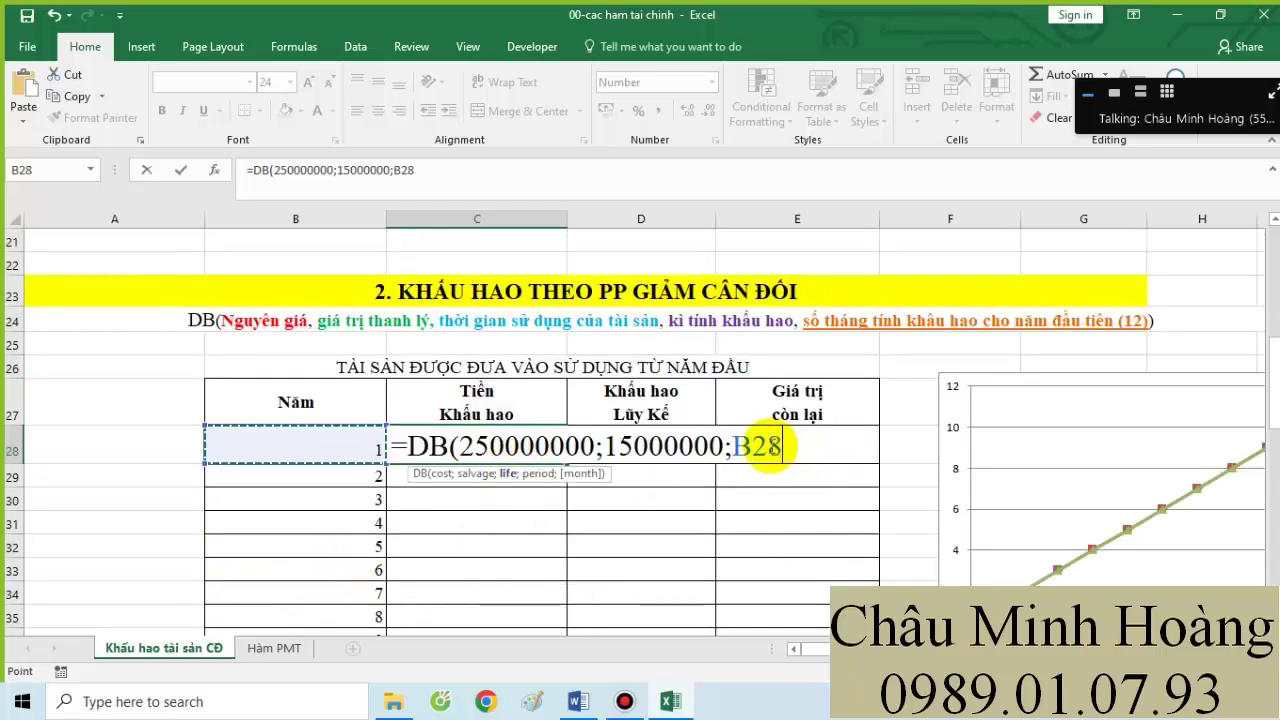
click(736, 446)
text(10;)
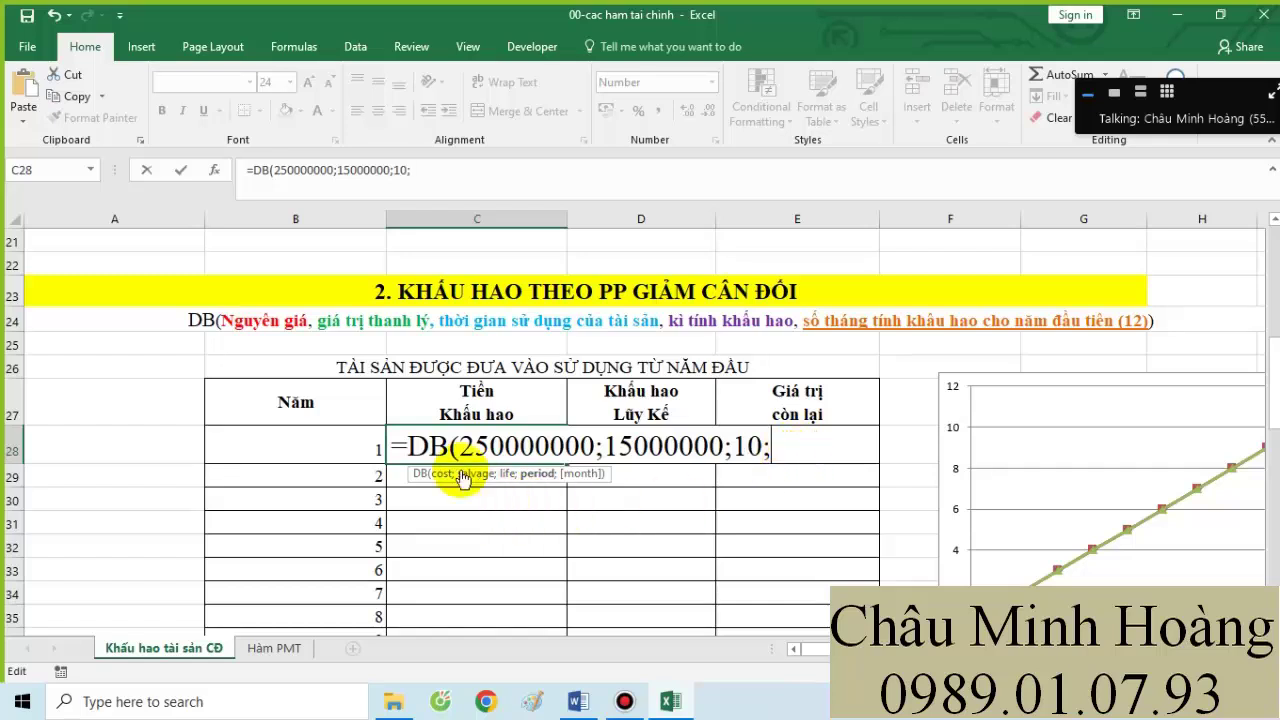
click(354, 447)
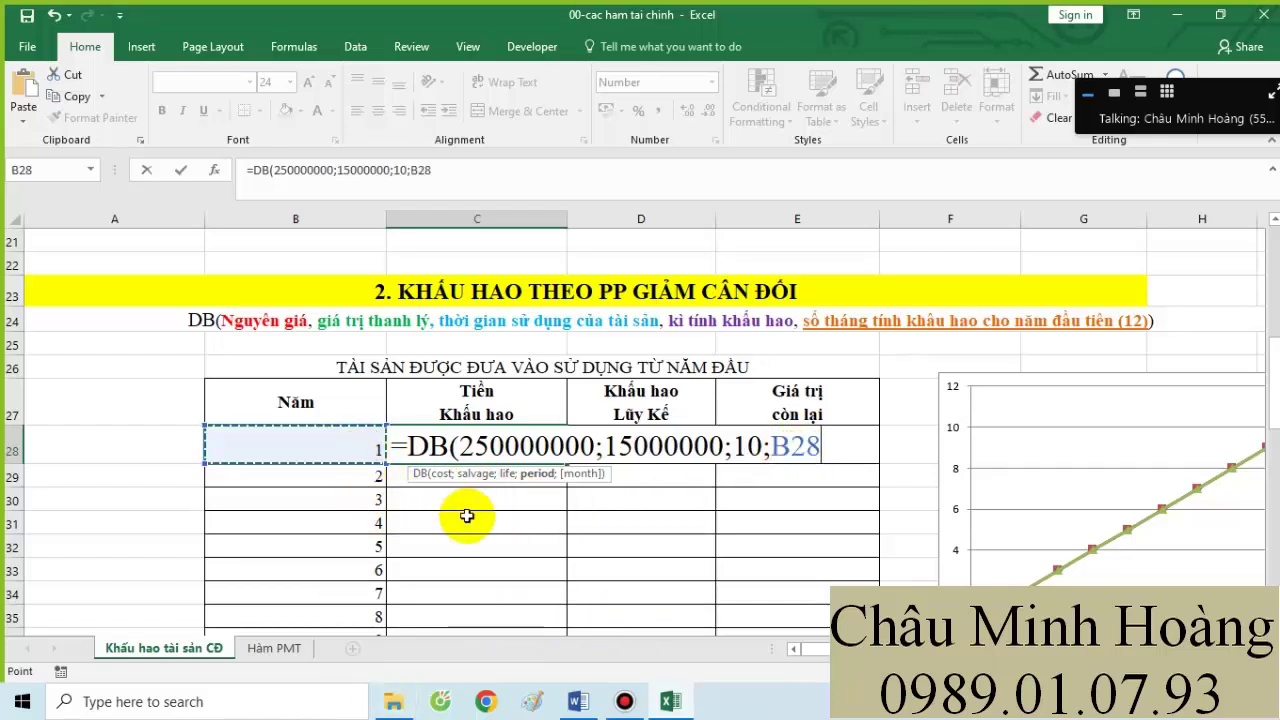
text(;12)
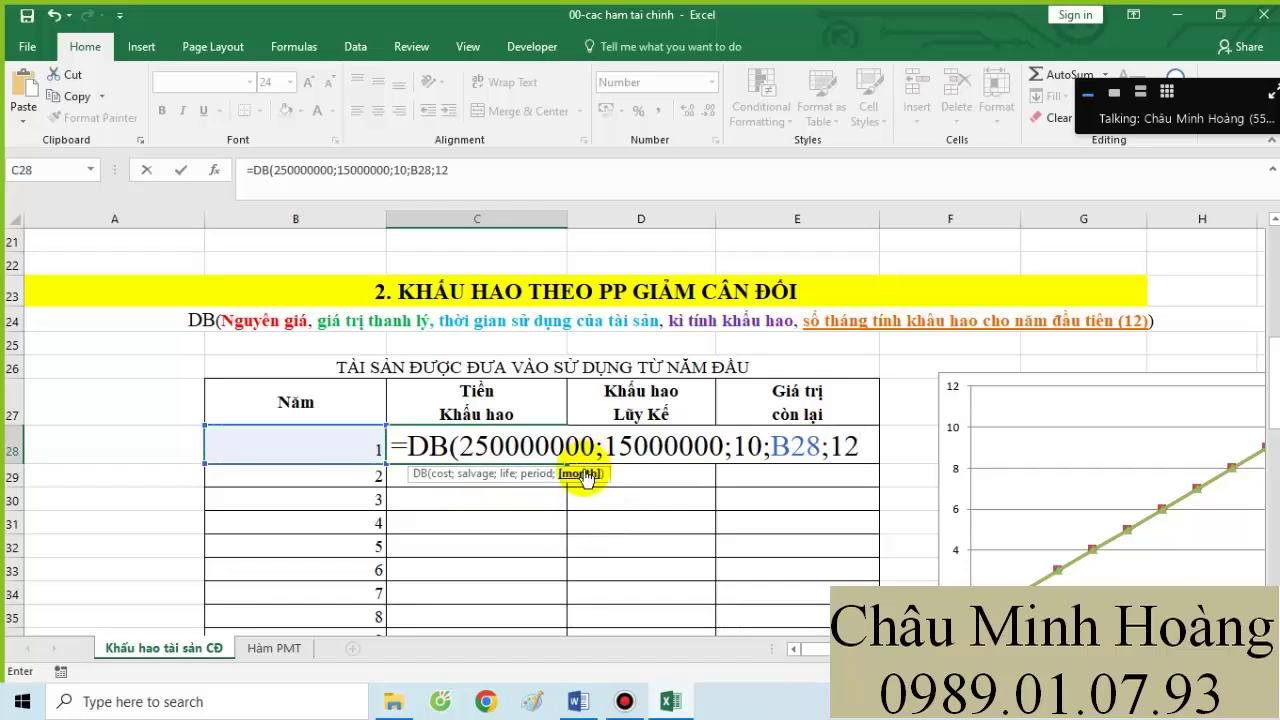
text())
- Check the cost, salvage, life, period and month arguments of the DB formula in C28 one by one
click(519, 446)
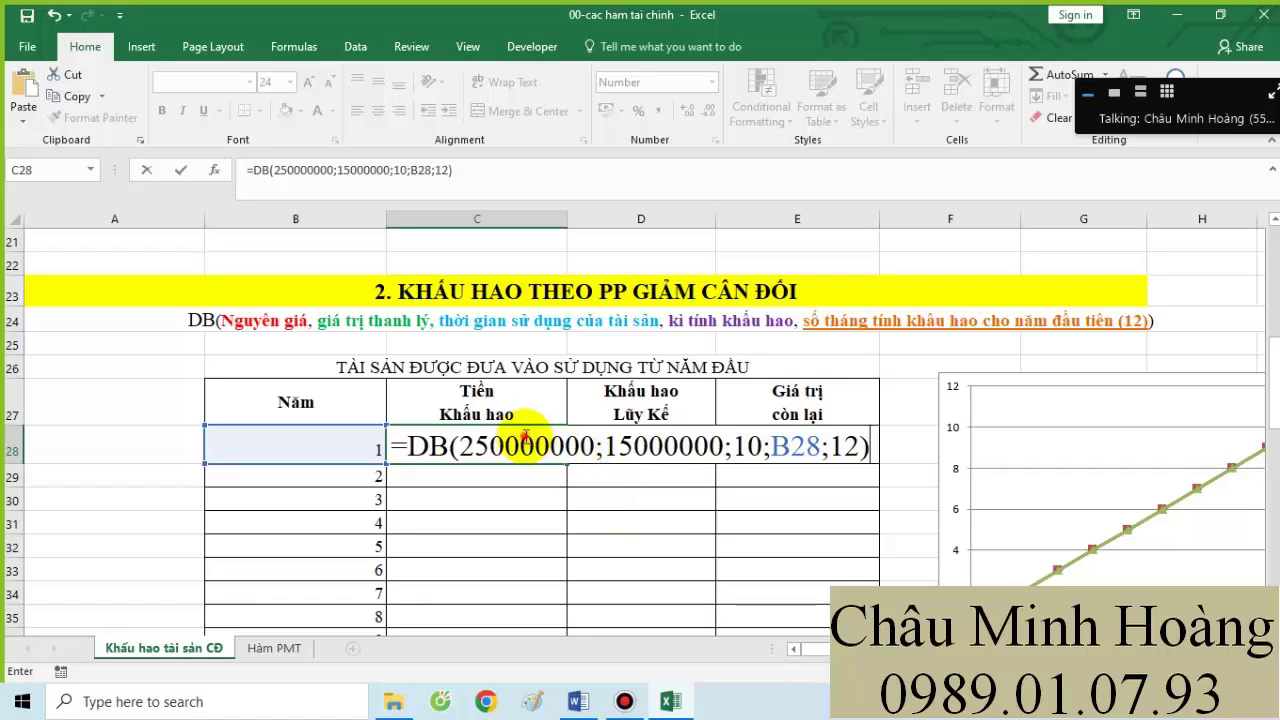
click(445, 474)
click(476, 474)
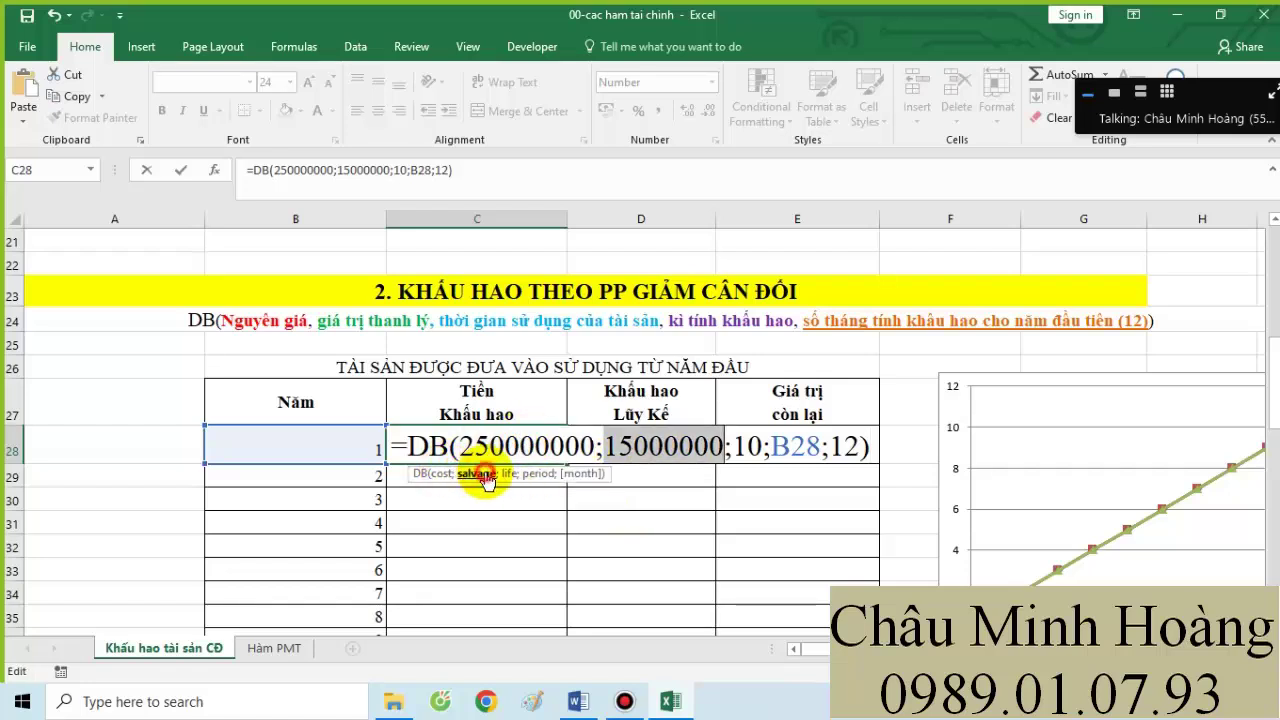
click(510, 474)
click(537, 474)
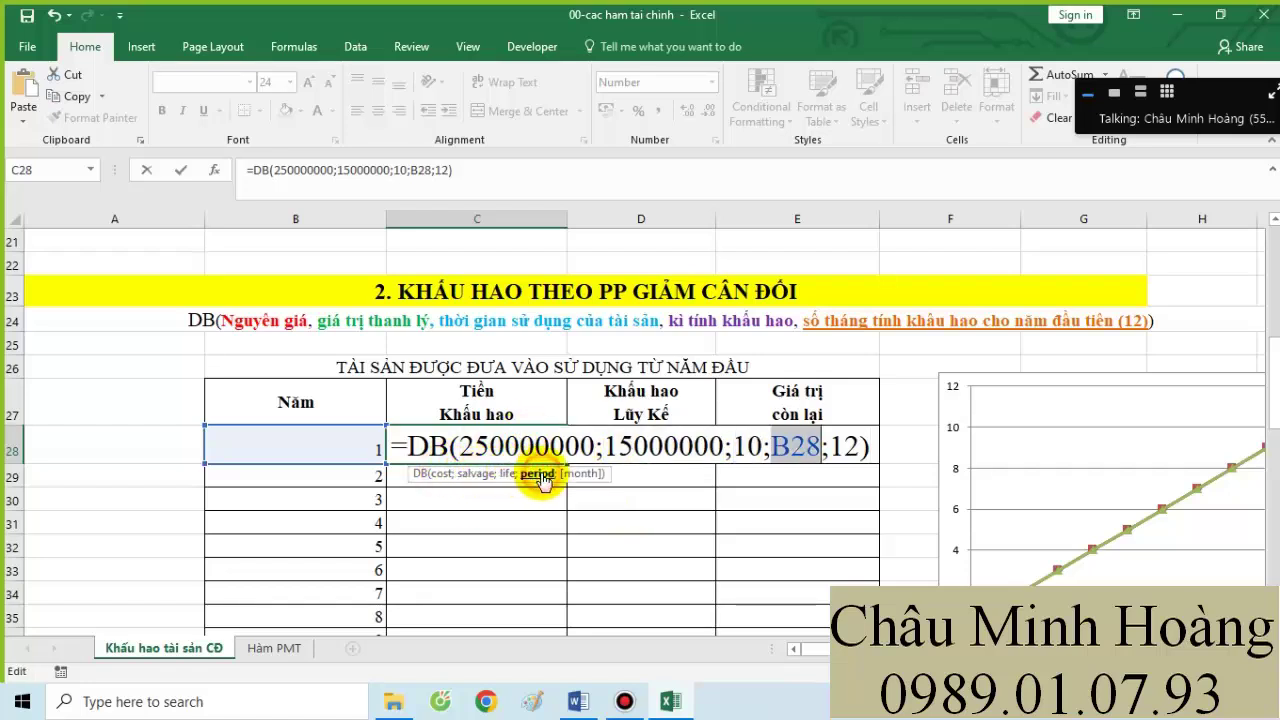
click(584, 474)
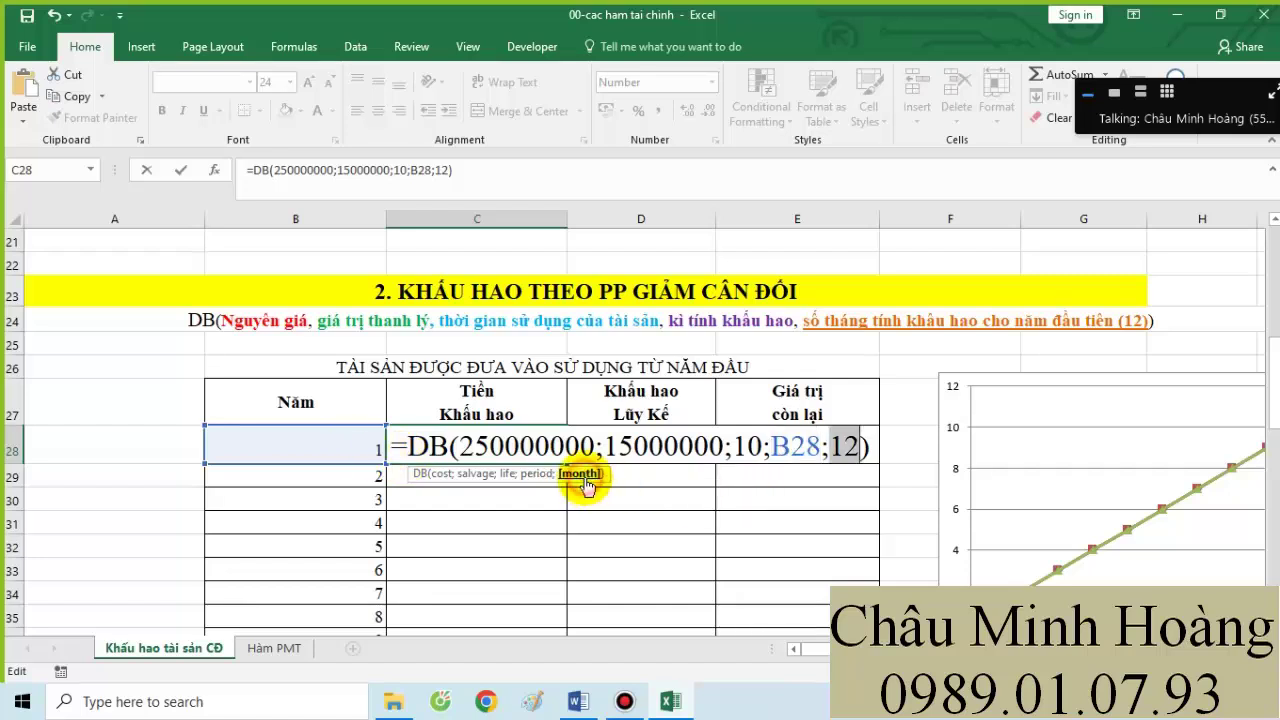
- Copy the whole C28 DB formula, confirm the cell, and paste the formula into the Word notes on the line below =C12+D11
drag(393, 447, 894, 463)
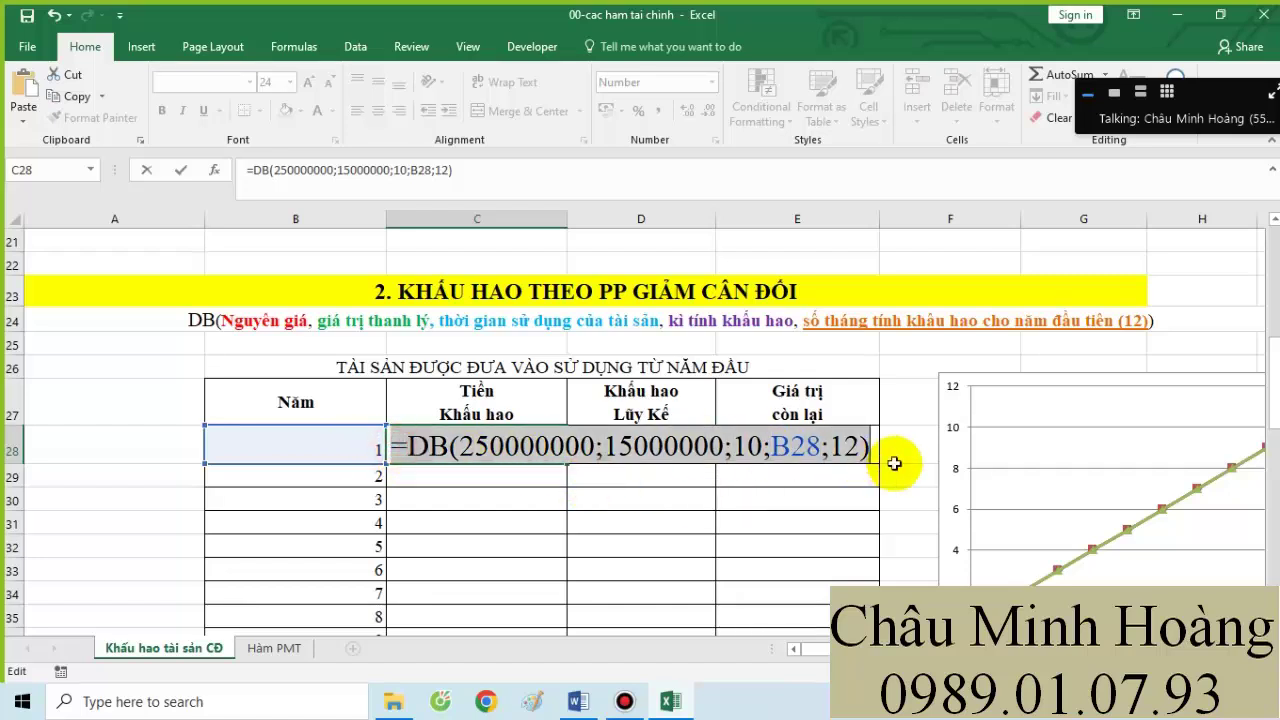
key(Return)
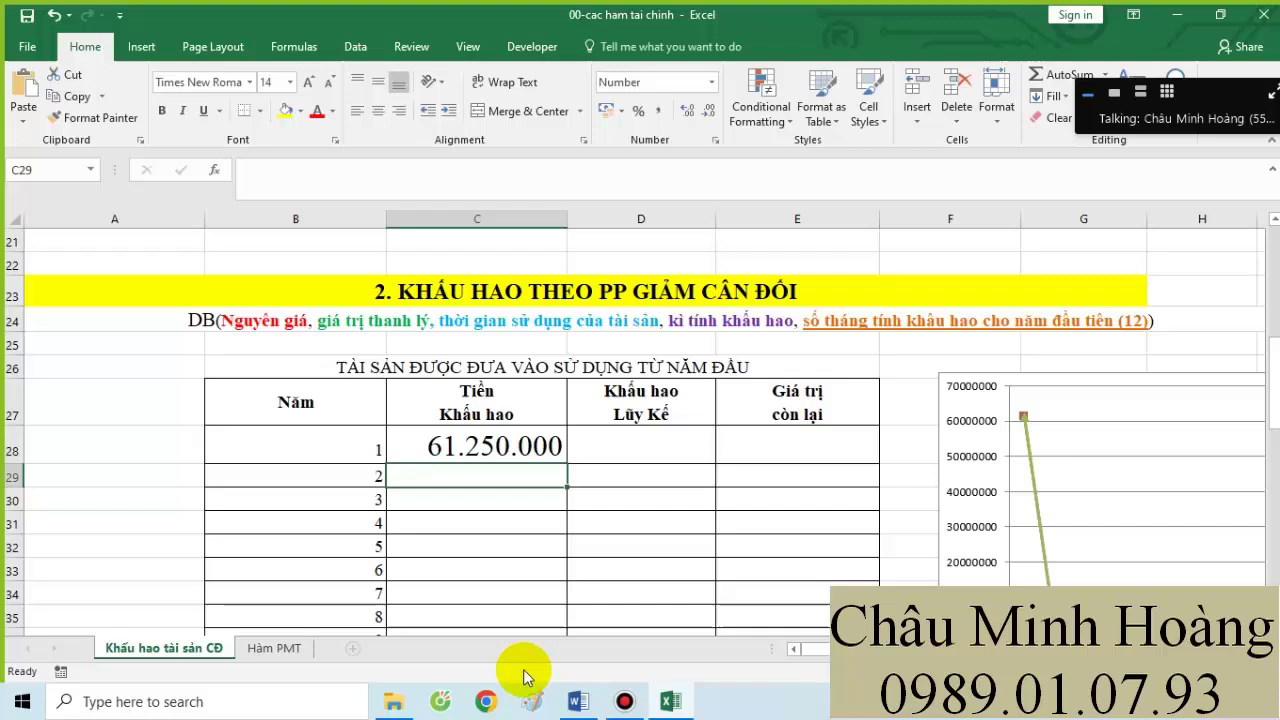
click(578, 701)
click(308, 554)
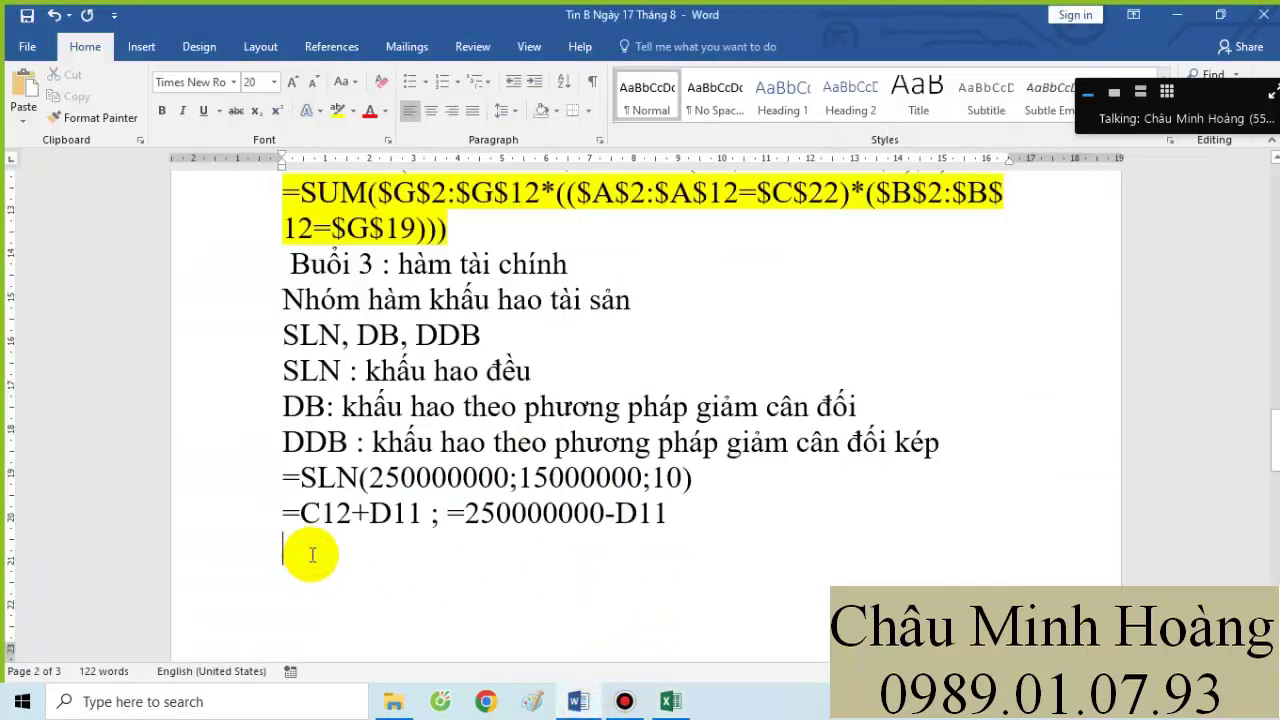
key(ctrl+v)
- Switch to the Excel workbook and fill the DB formula from C28 down to C37
click(670, 701)
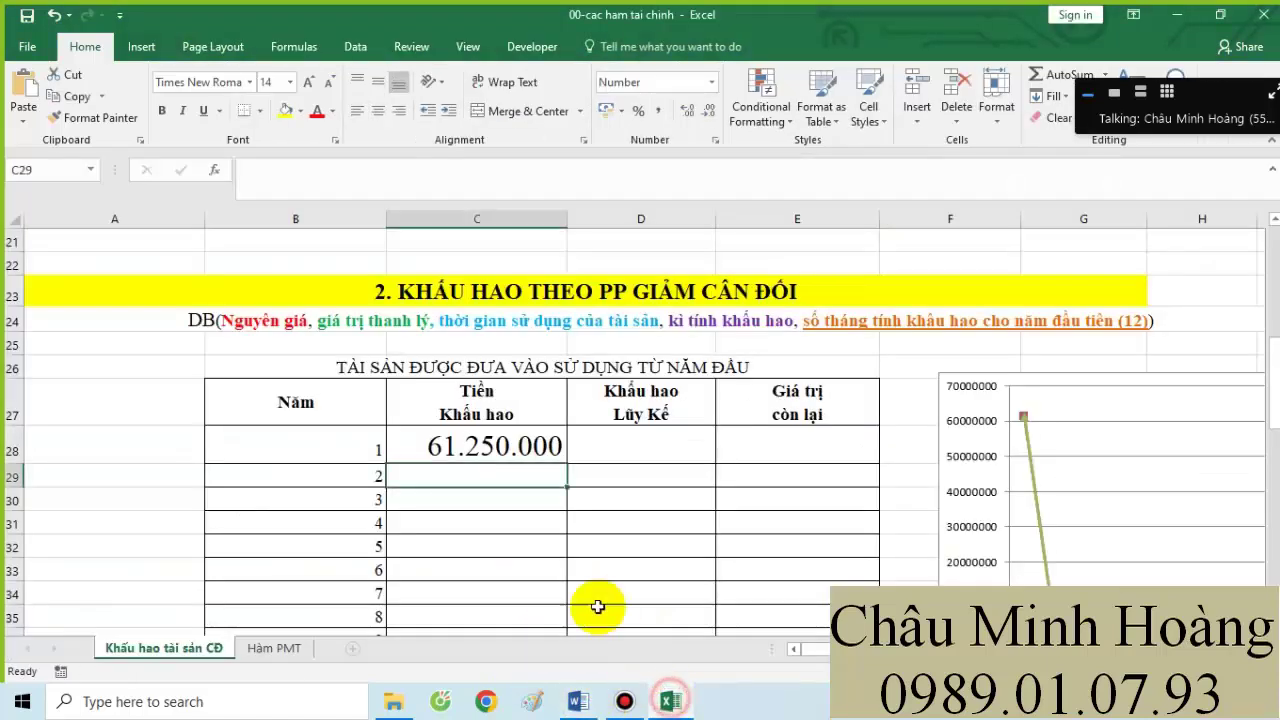
double_click(528, 448)
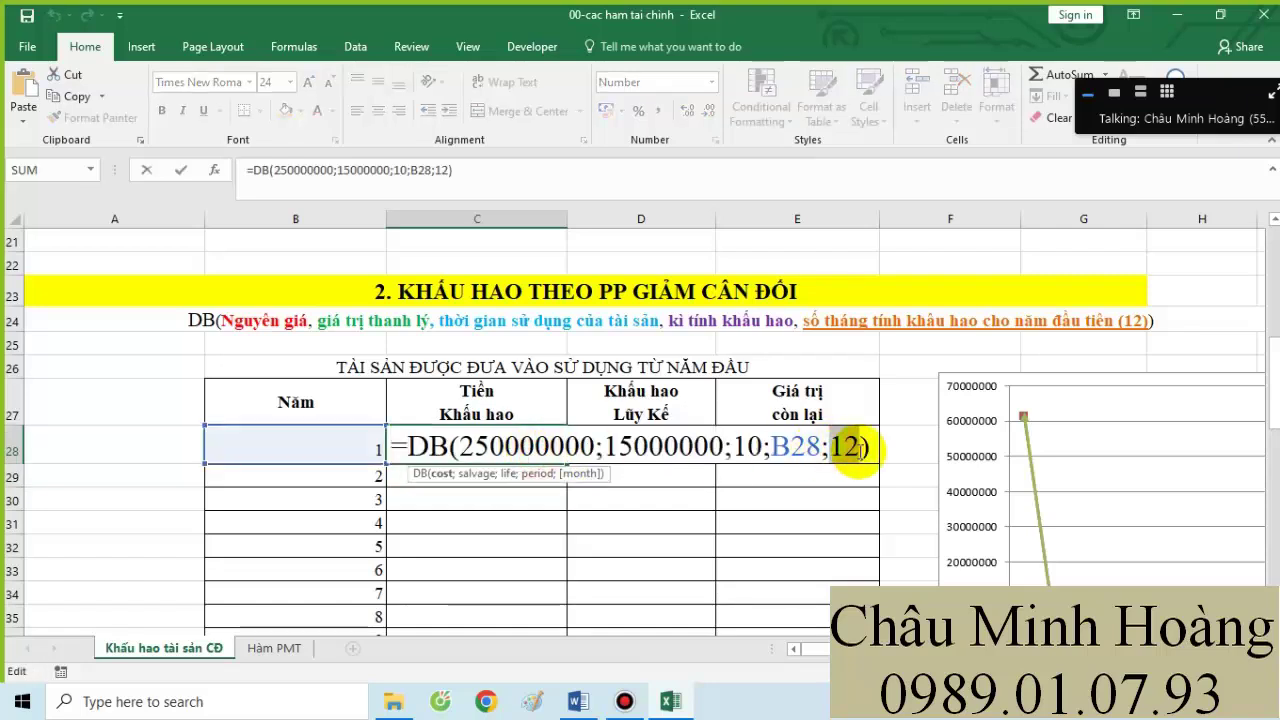
key(Escape)
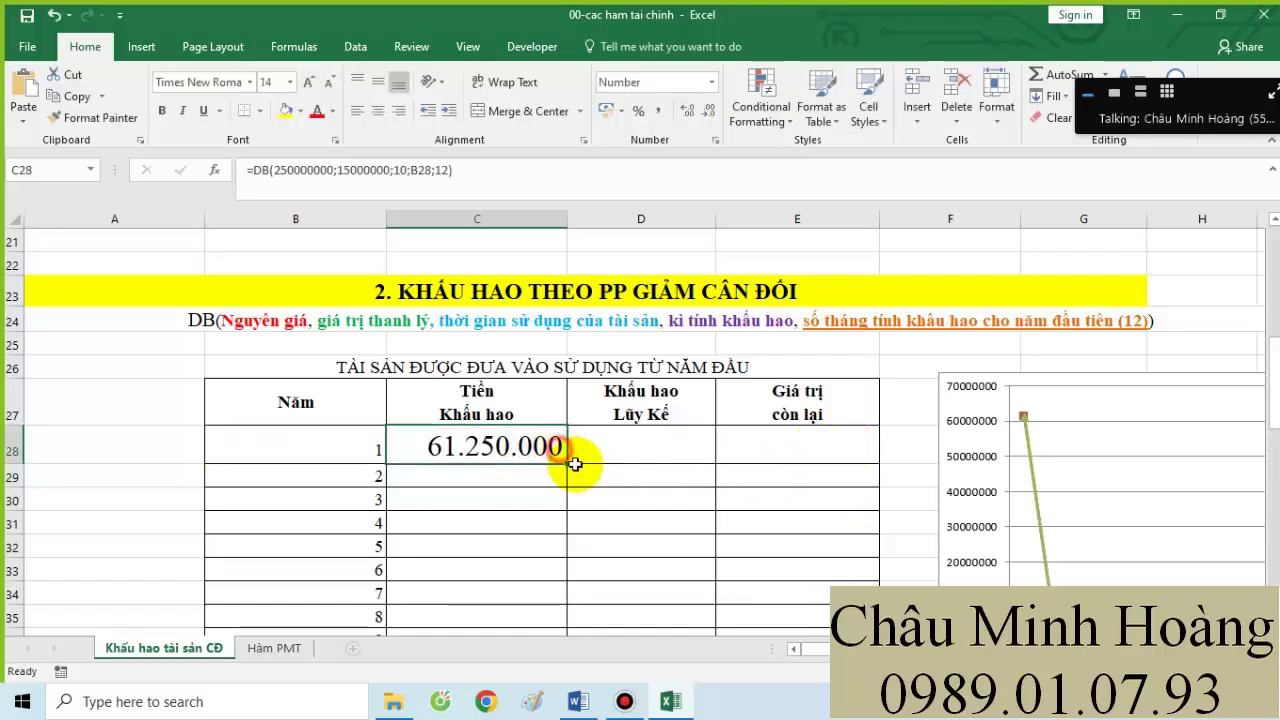
drag(568, 466, 503, 595)
- Enter =C28 in D28 as the year 1 cumulative depreciation of the declining-balance table
click(592, 378)
text(=)
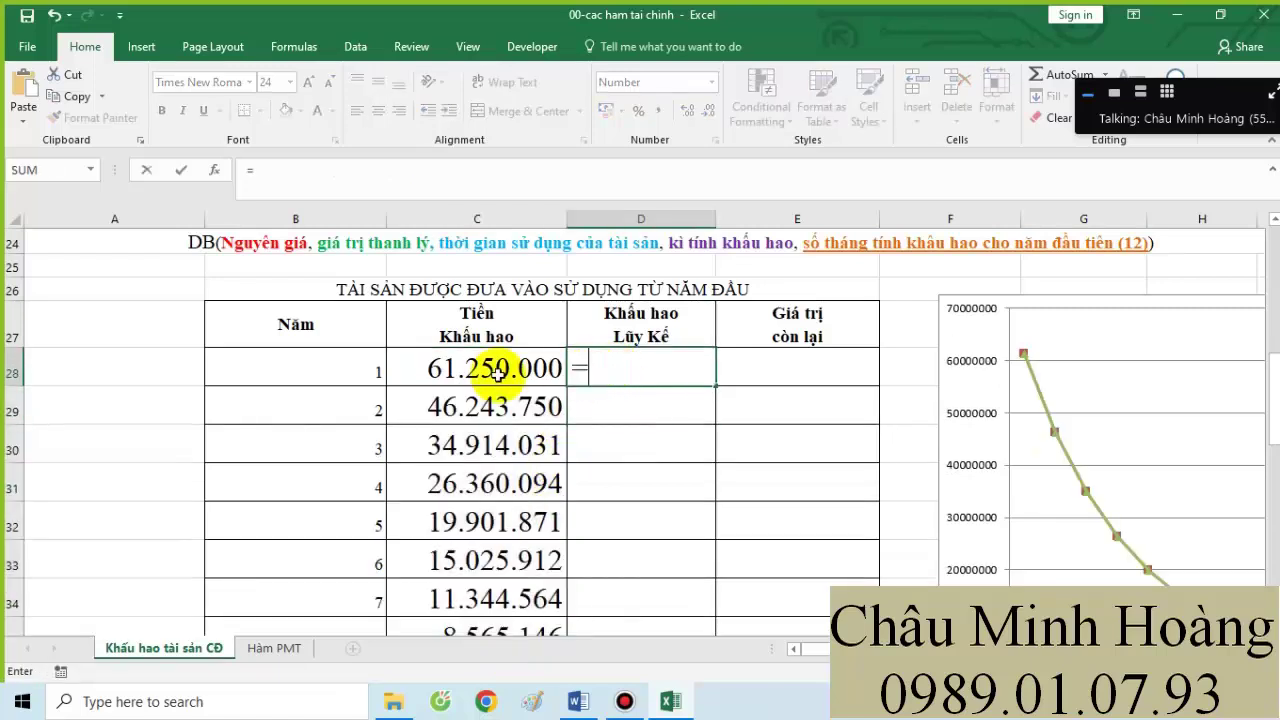
click(497, 372)
key(Return)
- Enter =D28+C29 in D29 for the year 2 cumulative depreciation and fill it down to D37
text(=)
click(638, 368)
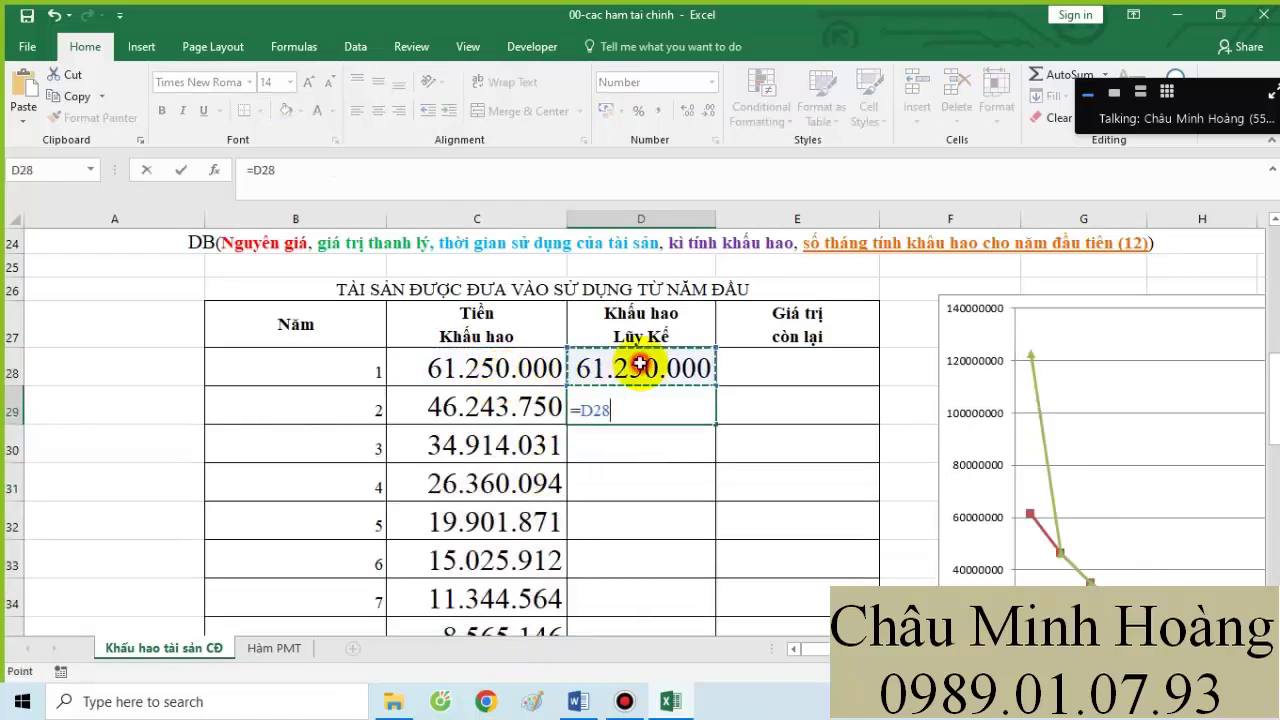
text(+)
click(540, 405)
key(Return)
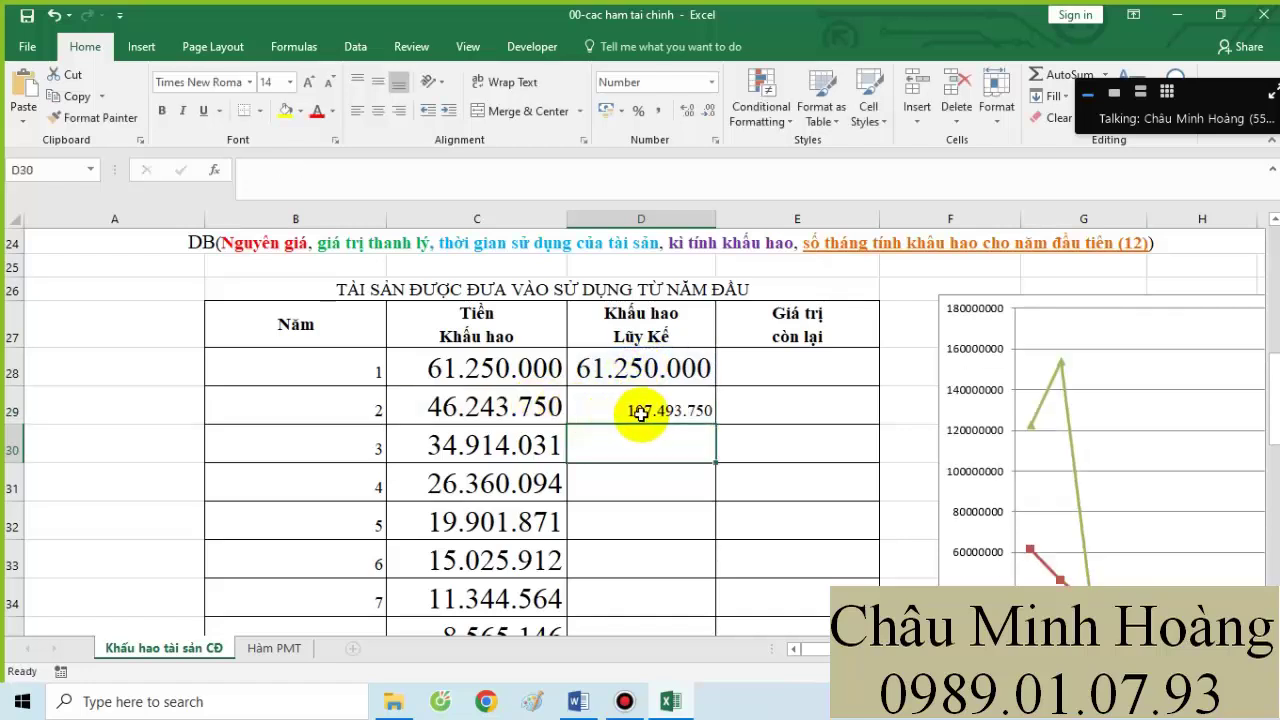
click(640, 412)
drag(713, 428, 672, 595)
- Copy the D29 formula =D28+C29 into the Word notes on a new line below the DB formula
double_click(640, 295)
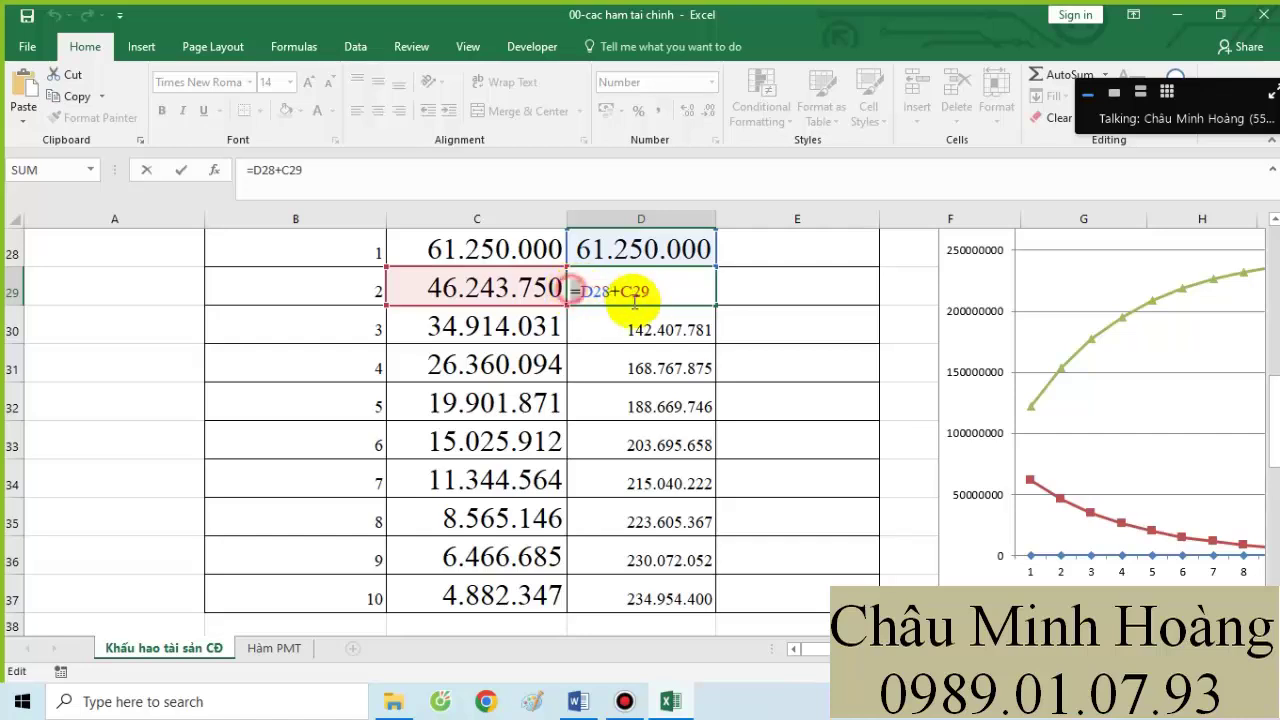
drag(570, 291, 652, 300)
key(ctrl+c)
click(578, 701)
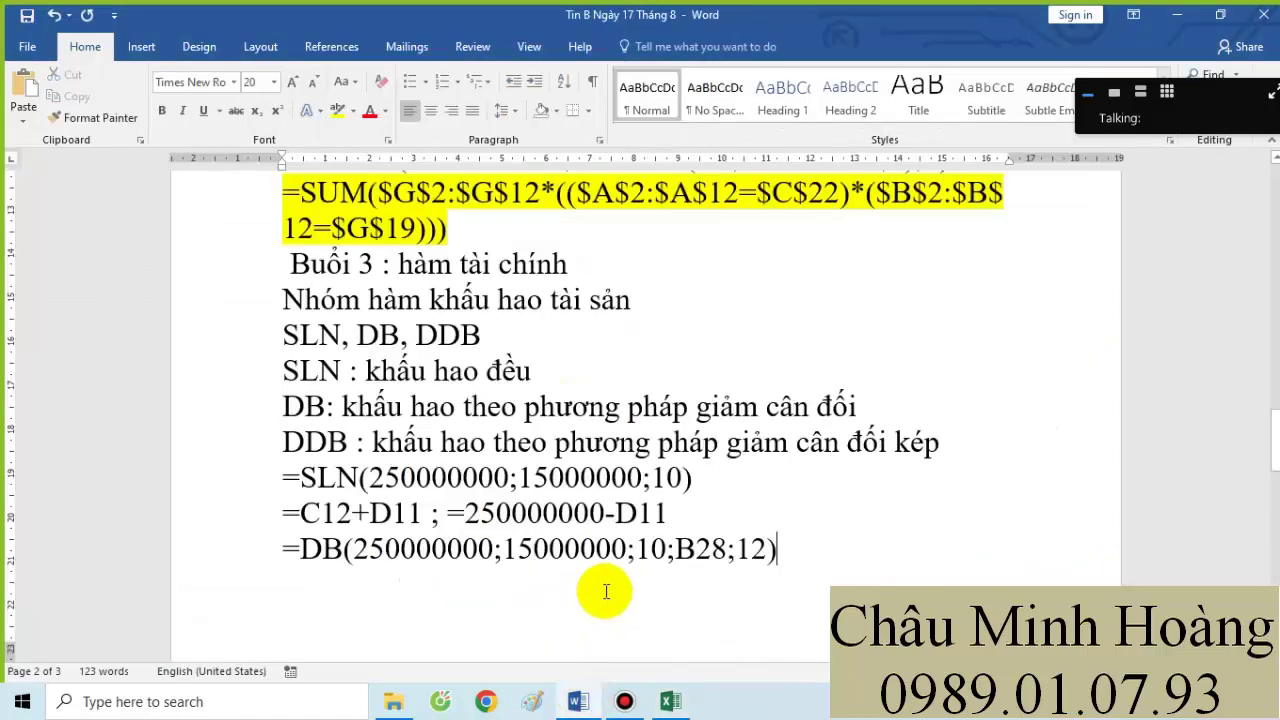
click(619, 592)
key(ctrl+v)
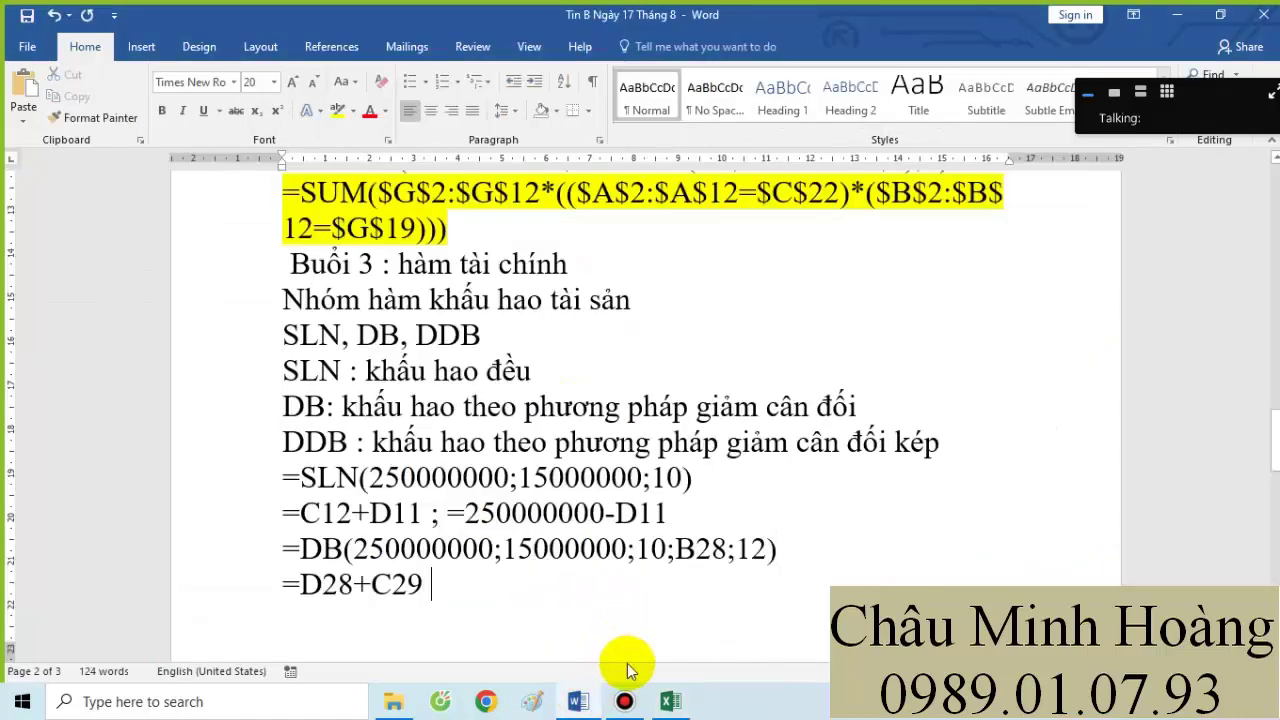
- Switch to the Excel workbook, enter =250000000-D28 in E28 for the remaining value, and fill it down to E37
click(670, 701)
key(Return)
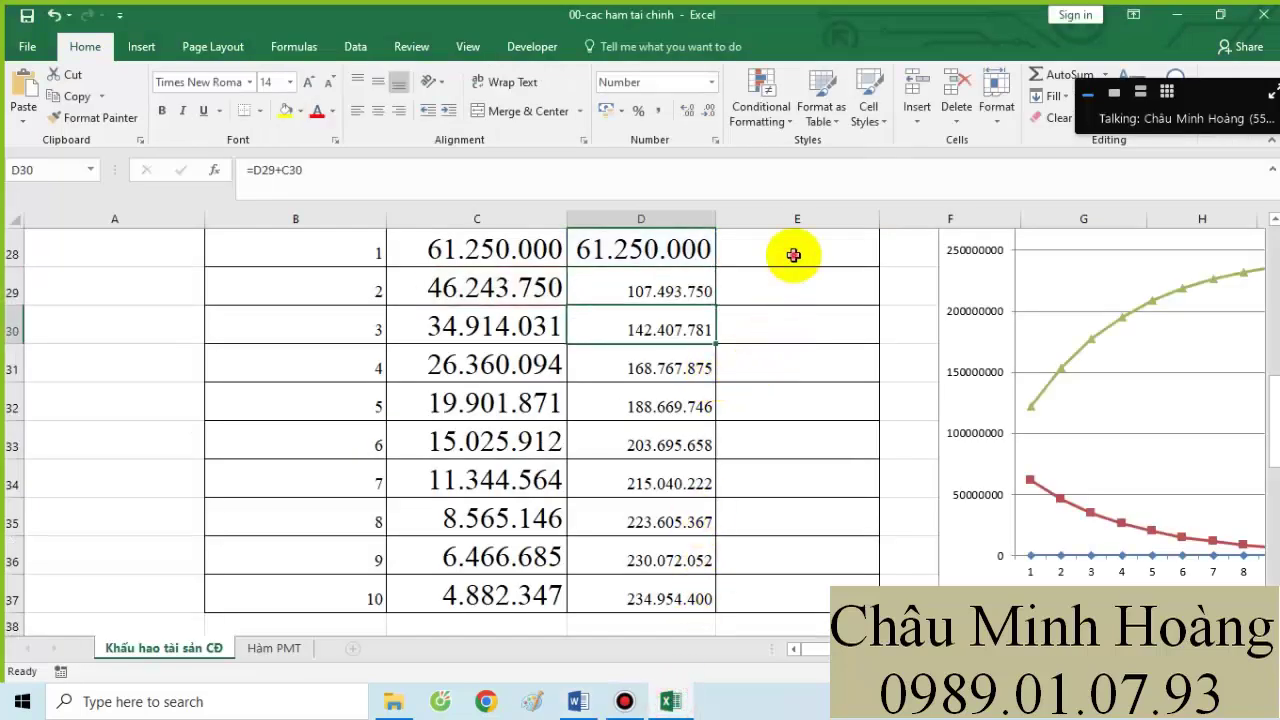
click(793, 258)
text(=250)
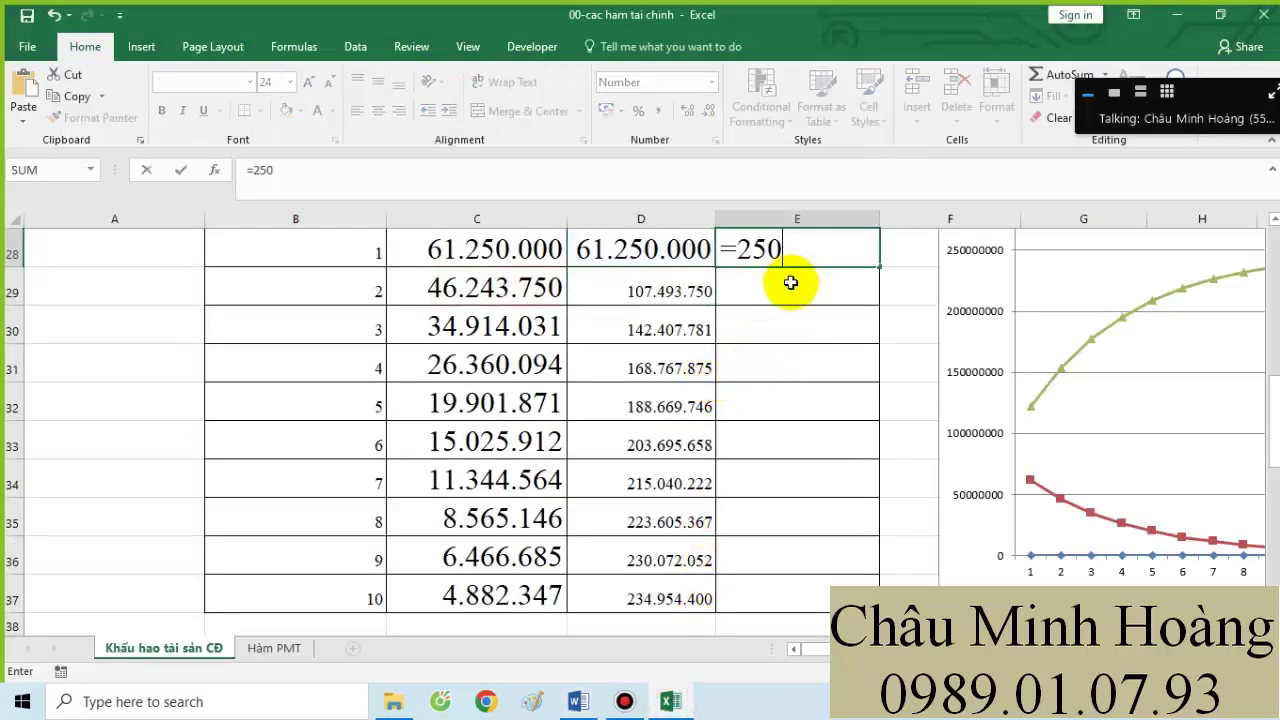
text(000000-)
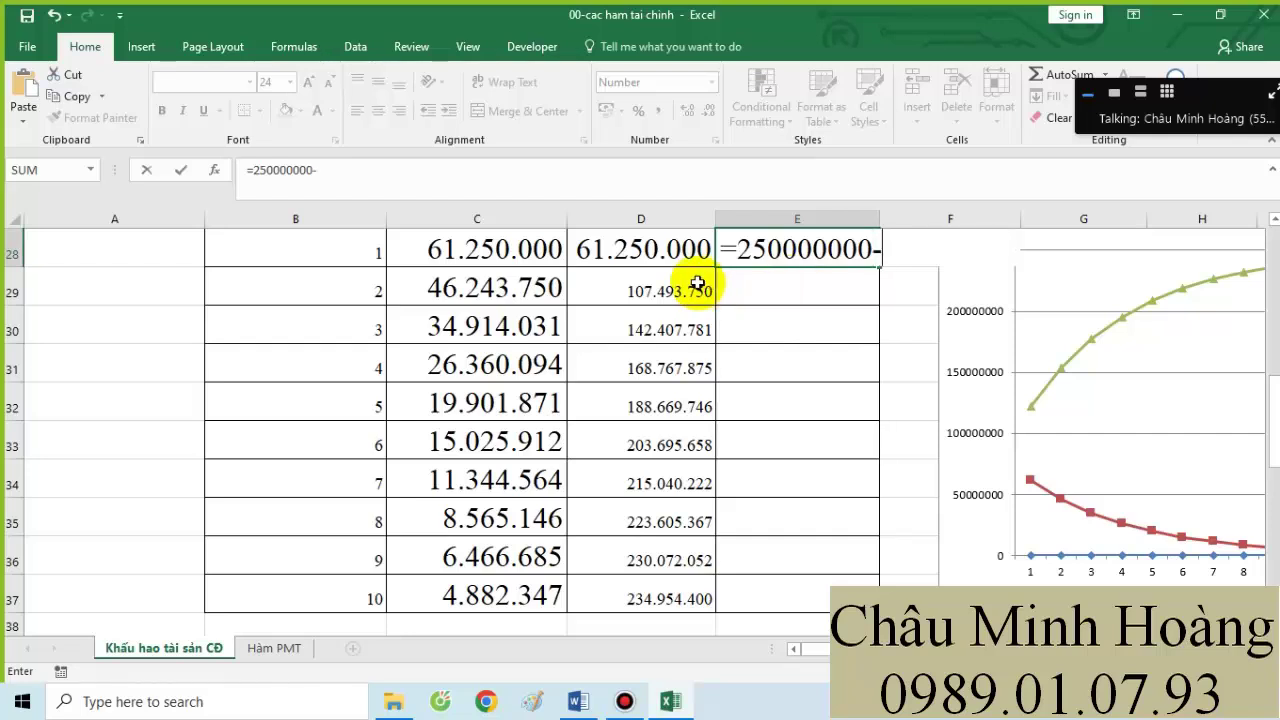
click(641, 263)
key(ctrl+Return)
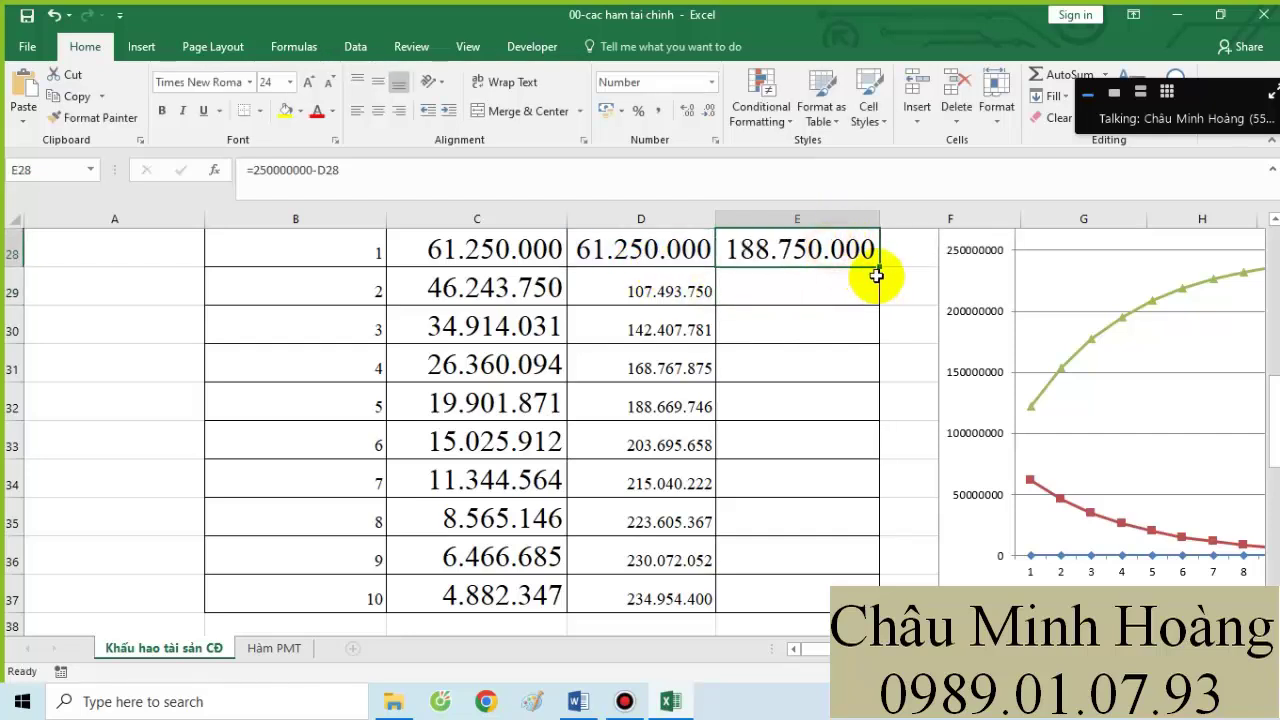
drag(879, 266, 826, 612)
- Copy the E28 formula =250000000-D28 into the Word notes after =D28+C29, separated by a semicolon
scroll(851, 517, up, 3)
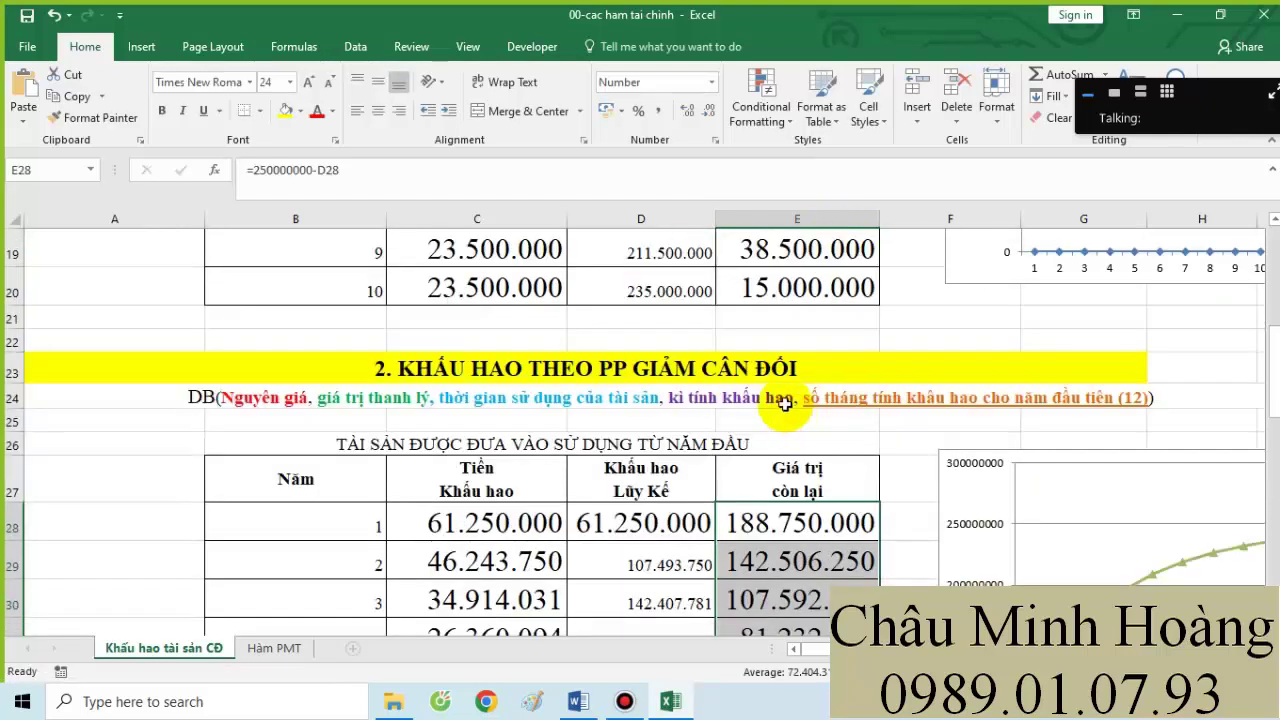
double_click(782, 521)
drag(718, 521, 966, 523)
key(ctrl+c)
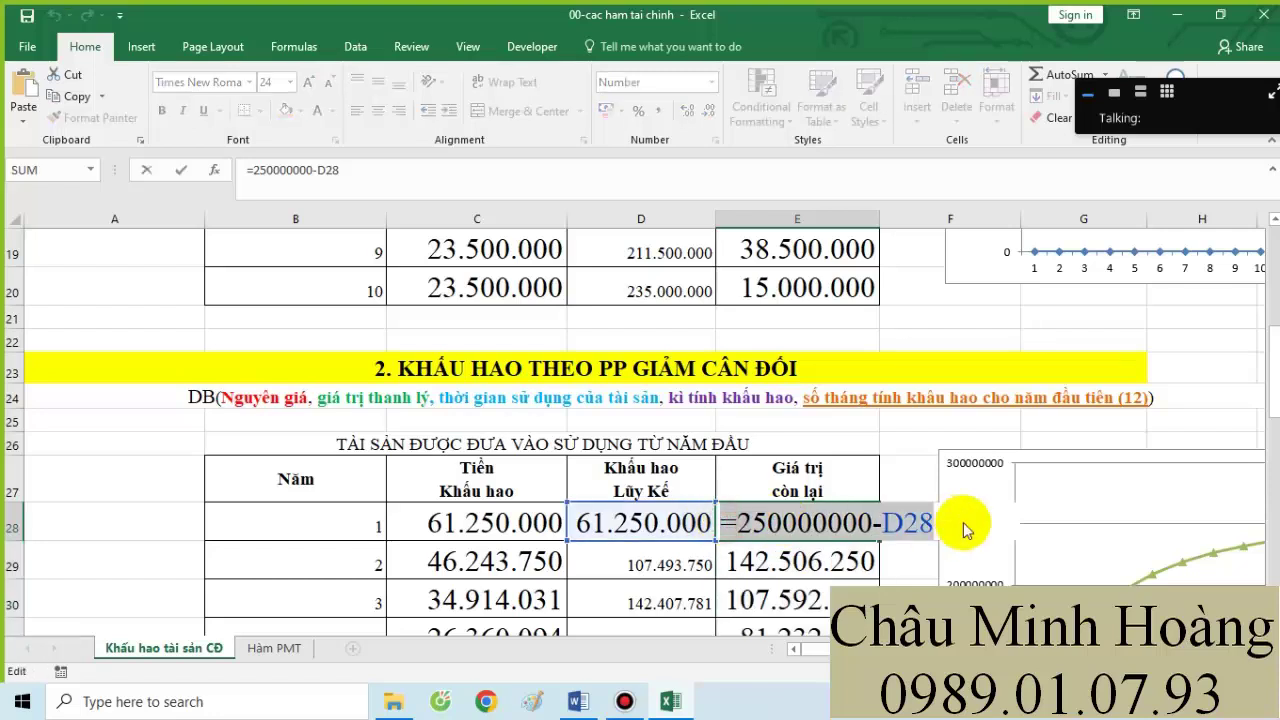
click(596, 706)
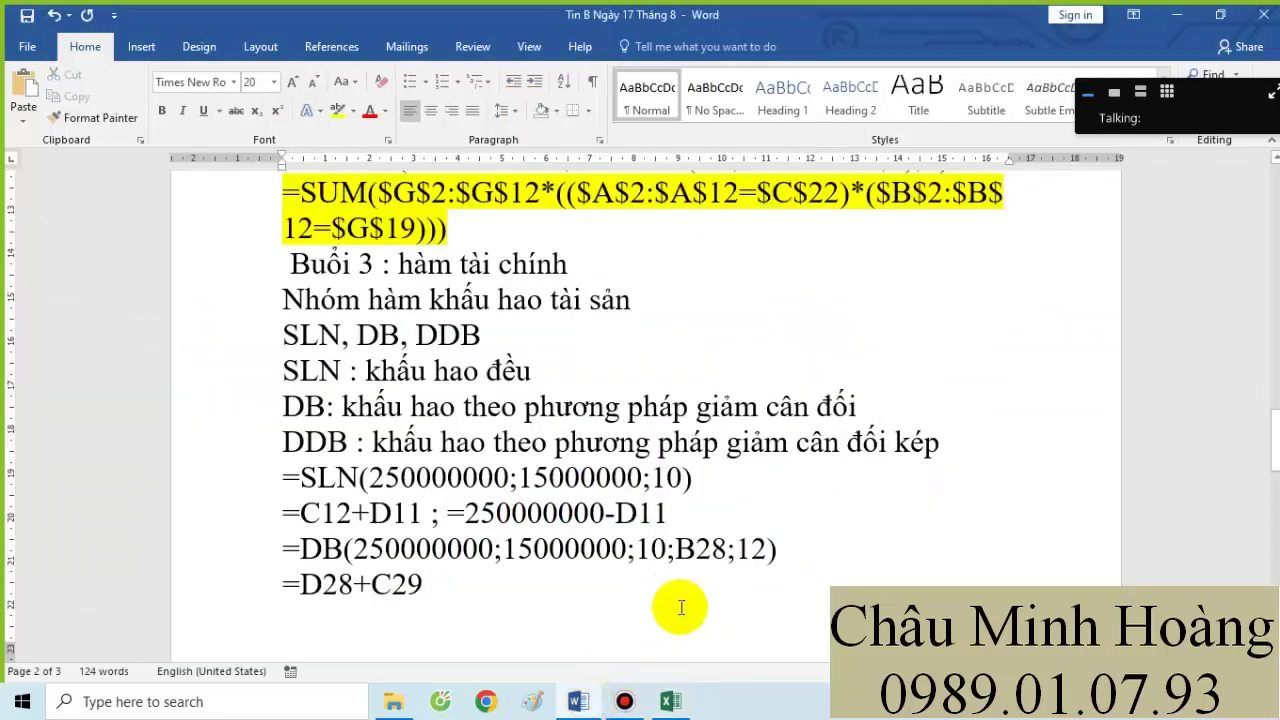
click(680, 607)
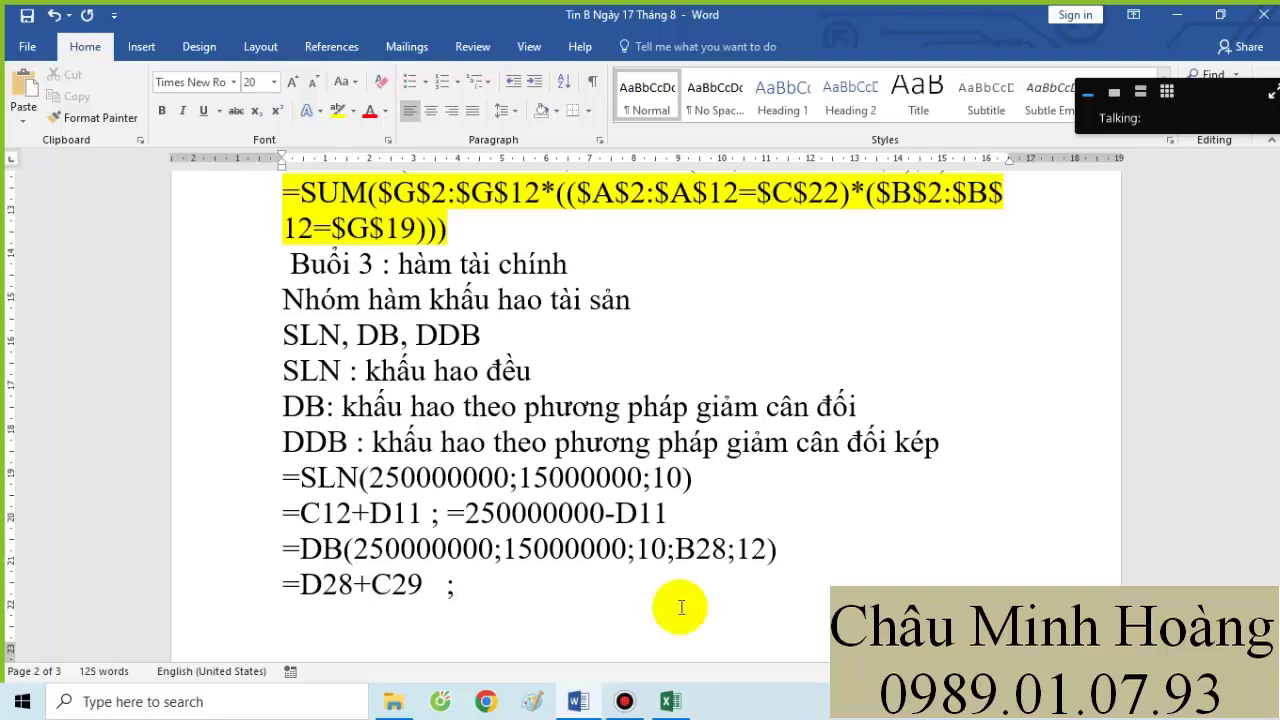
key(ctrl+v)
- Switch to the Excel workbook and set the font size of C44:E45 in the DDB table to 22
click(670, 701)
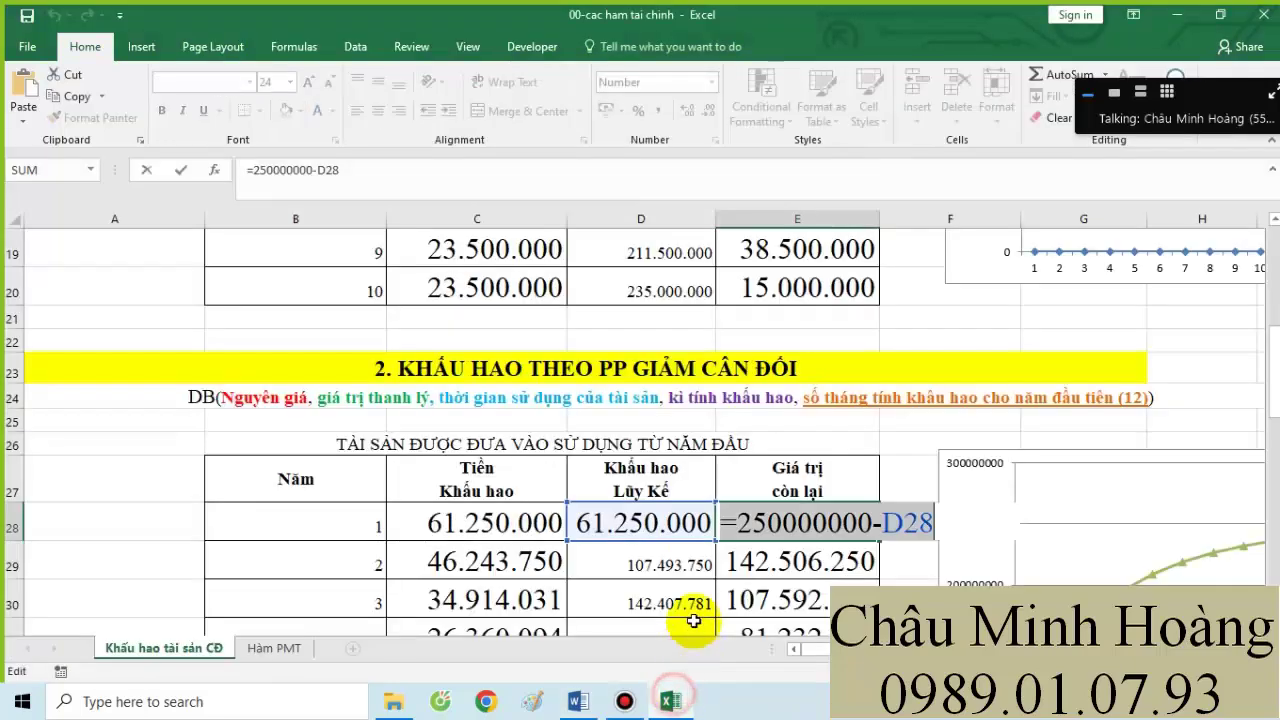
key(Return)
scroll(536, 500, down, 6)
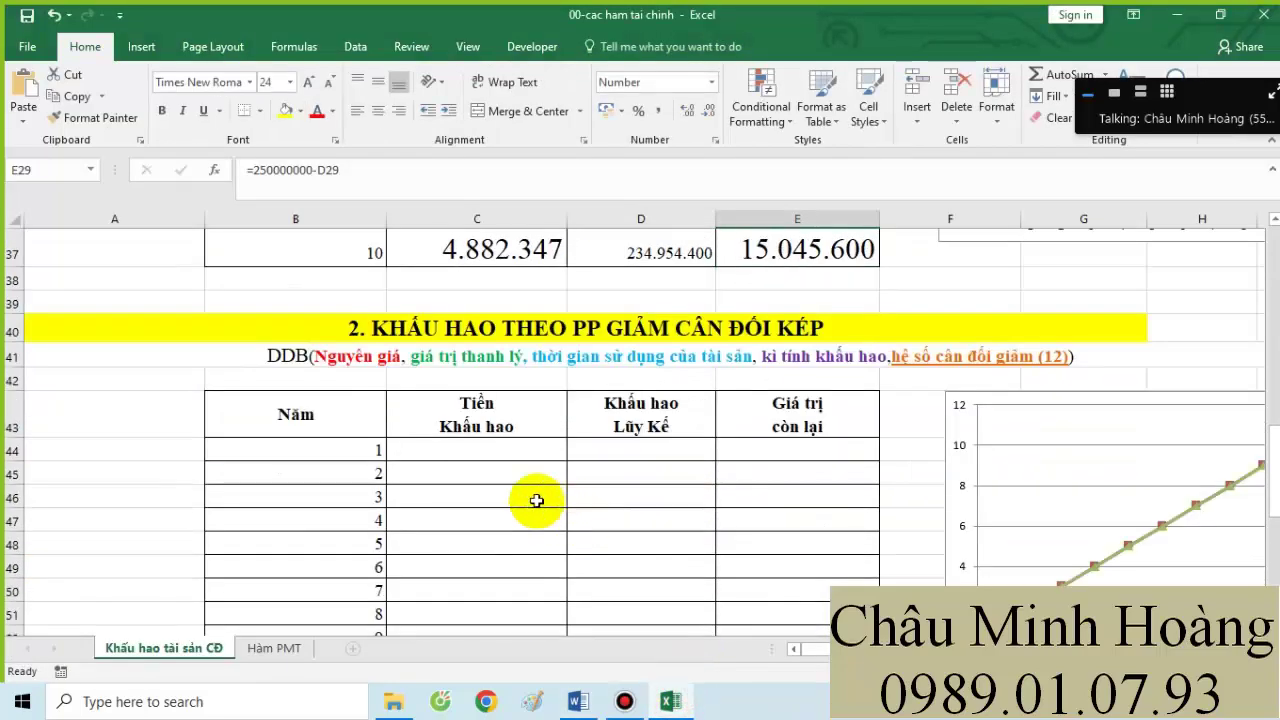
drag(486, 449, 814, 463)
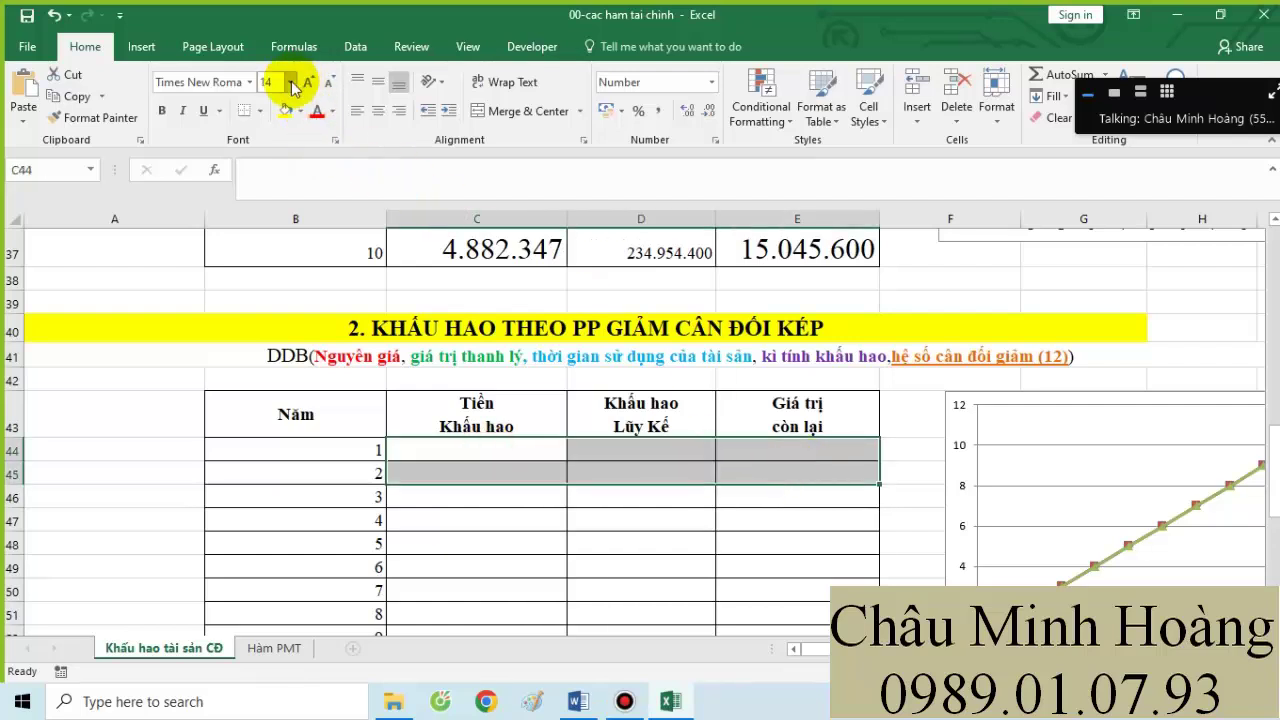
click(291, 84)
click(280, 254)
- Enter =DDB(250000000;15000000;10;B44;2,5) in C44 for the year 1 depreciation and fill it down to C53
click(441, 450)
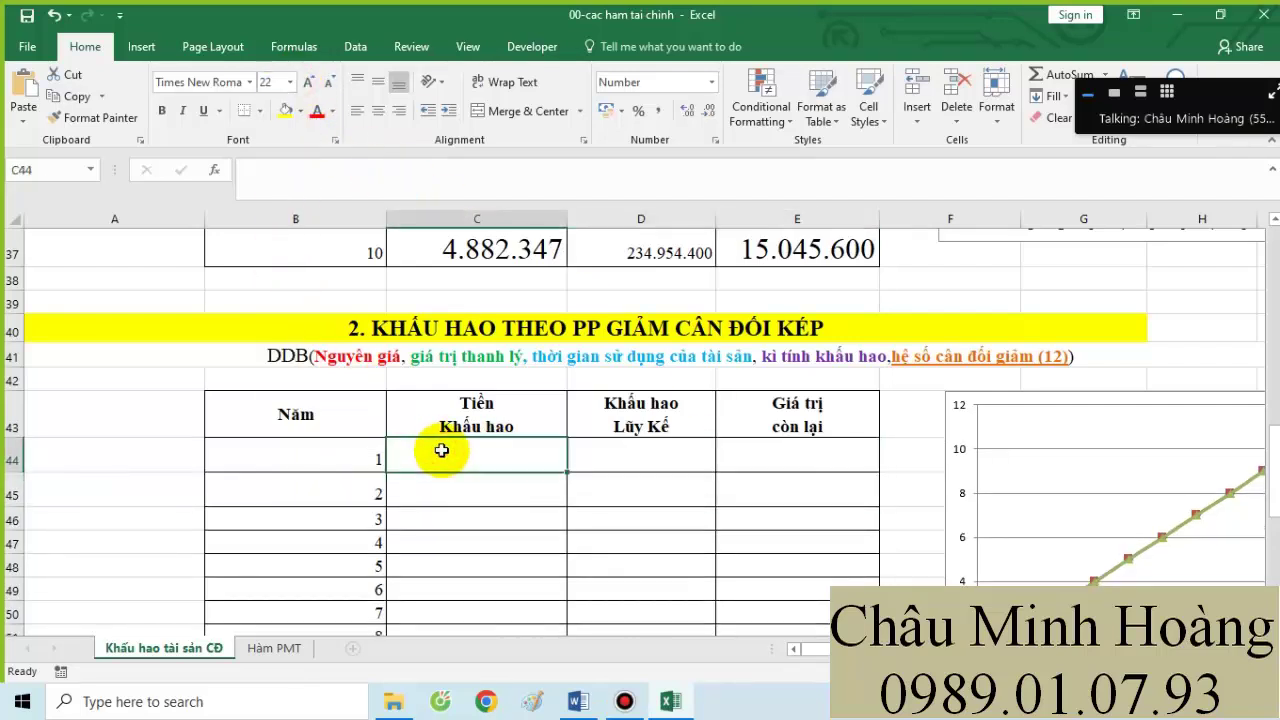
text(=dd)
key(Tab)
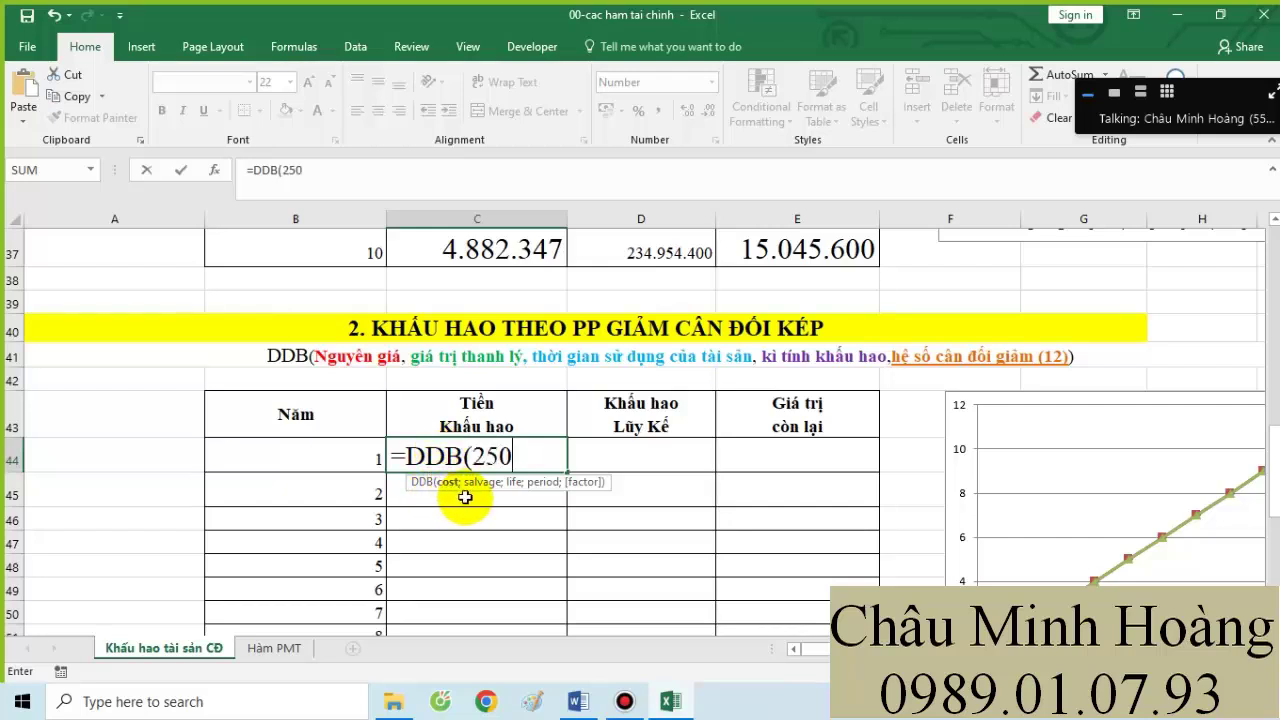
text(250000000;)
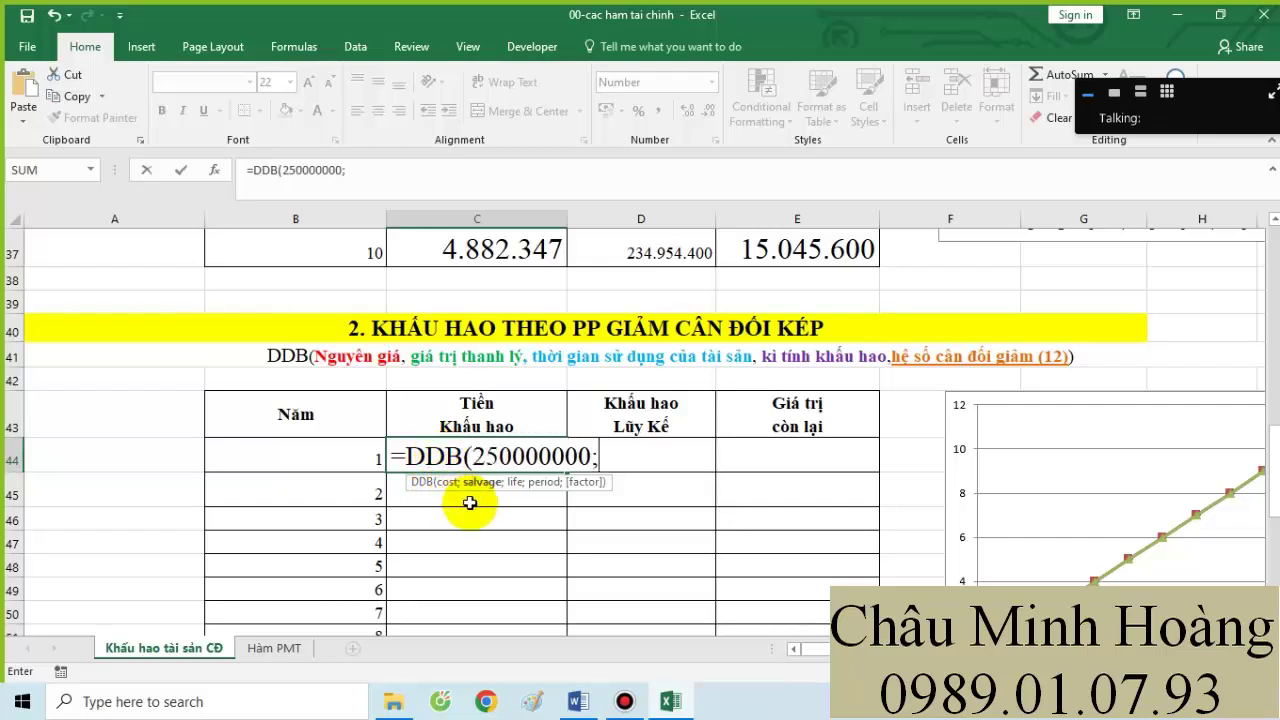
text(15000000;1)
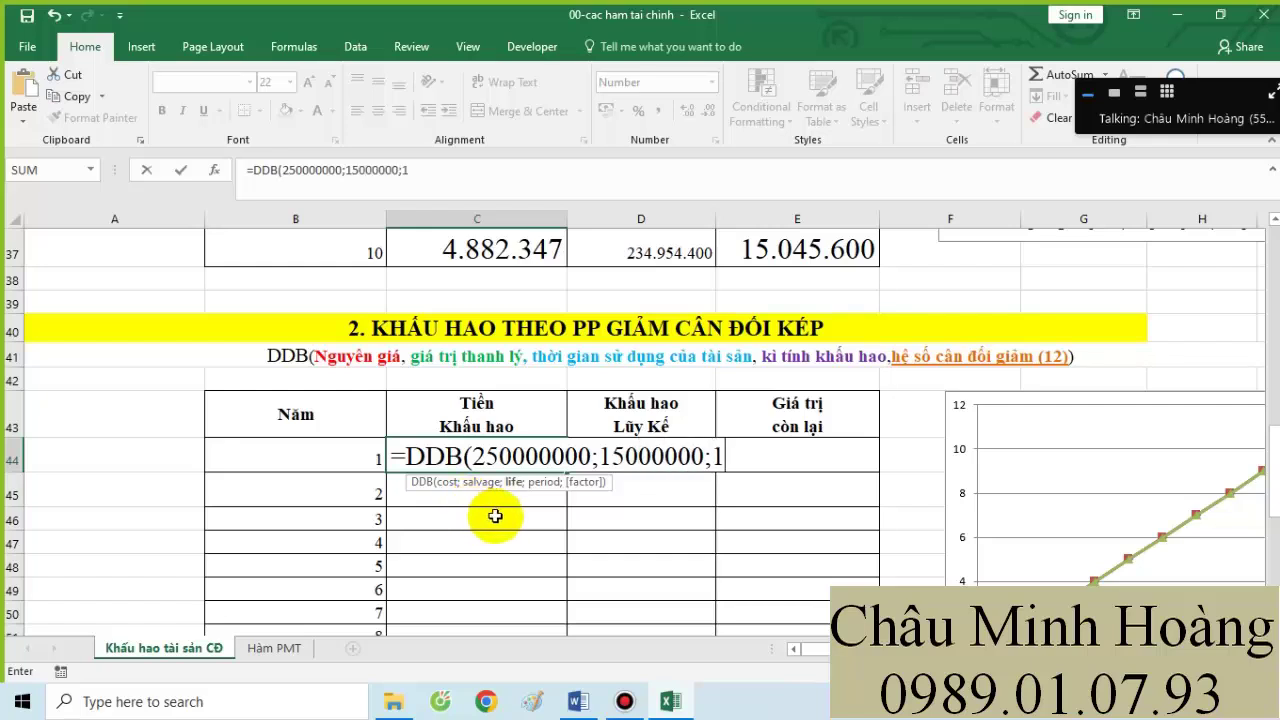
text(0;)
click(343, 458)
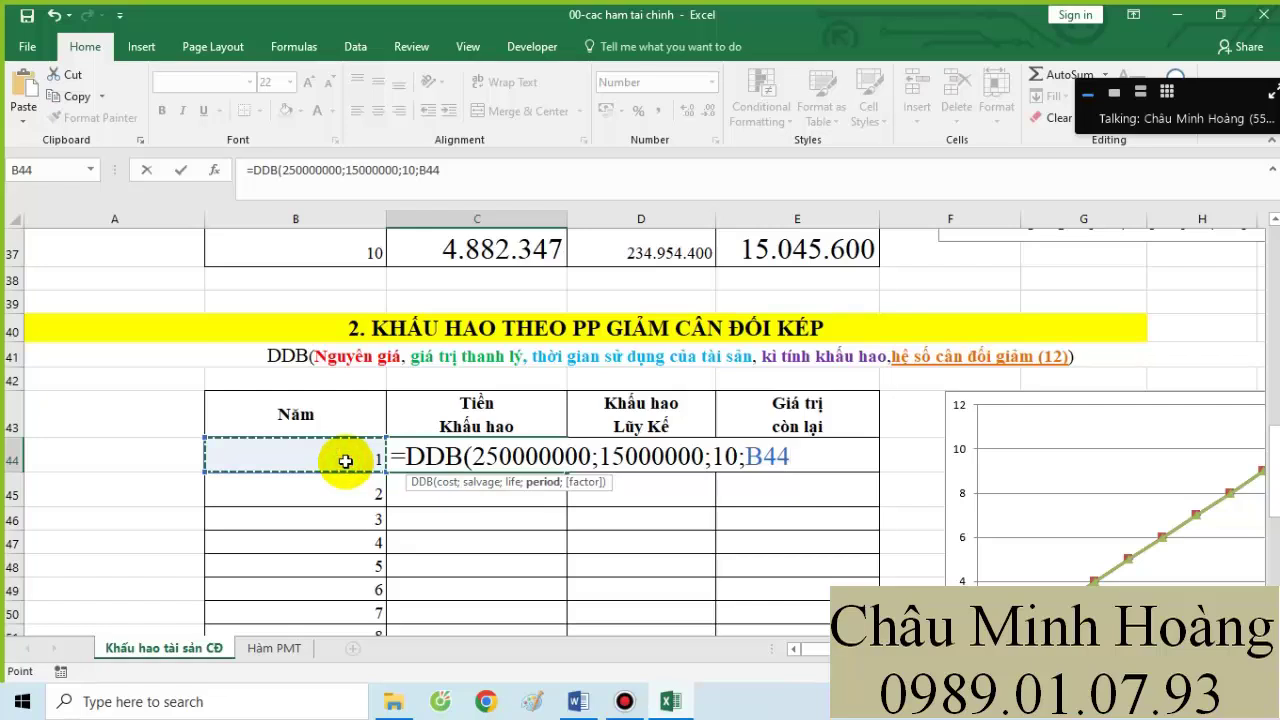
text(;2,)
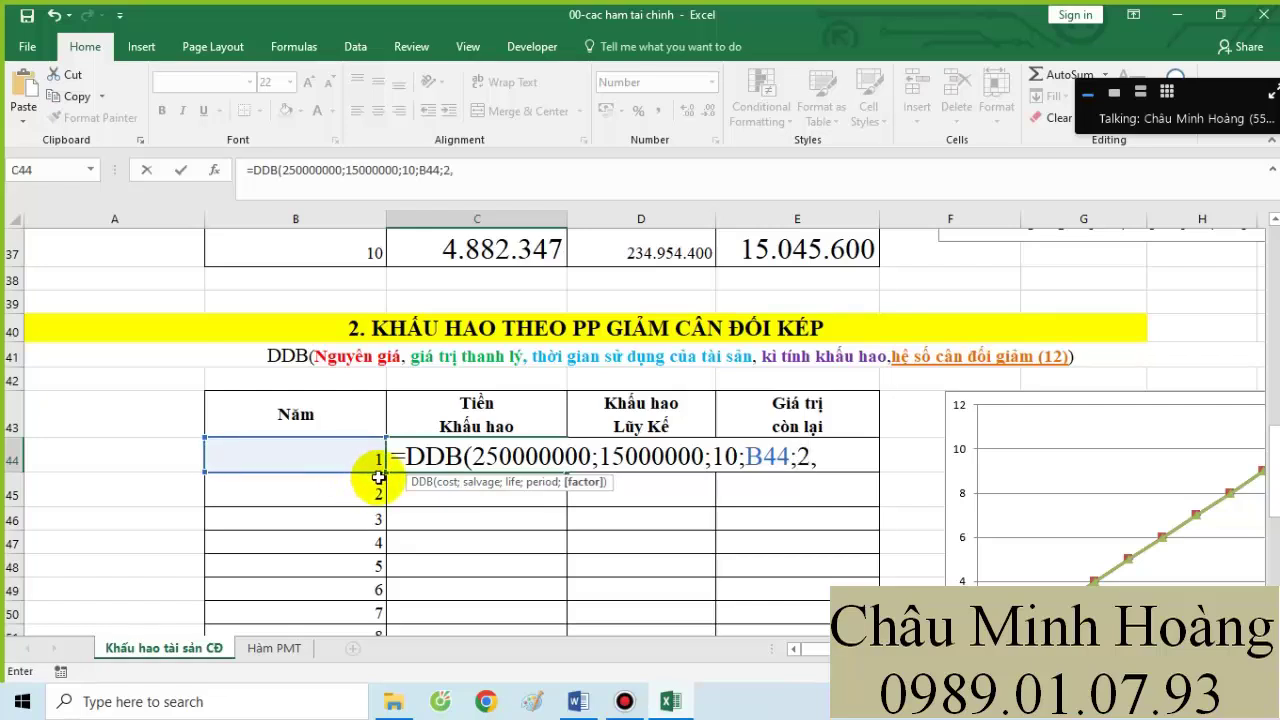
text(5)
scroll(379, 478, down, 4)
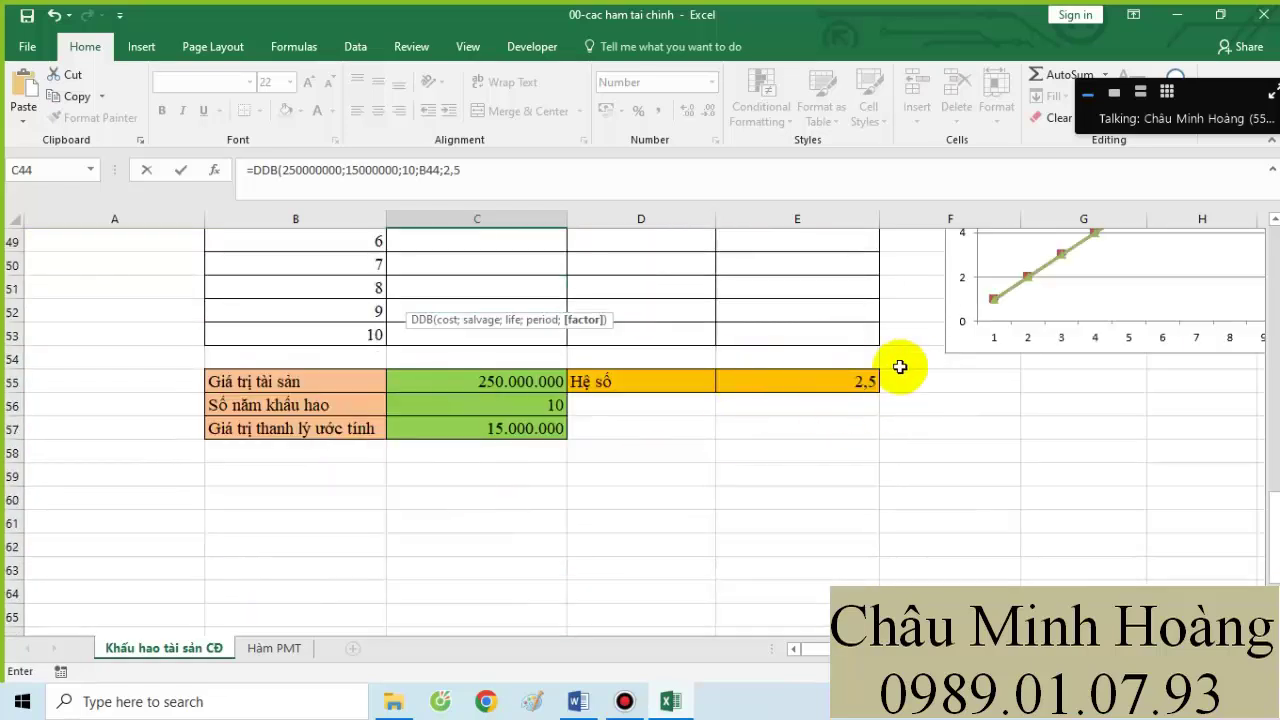
scroll(788, 458, up, 4)
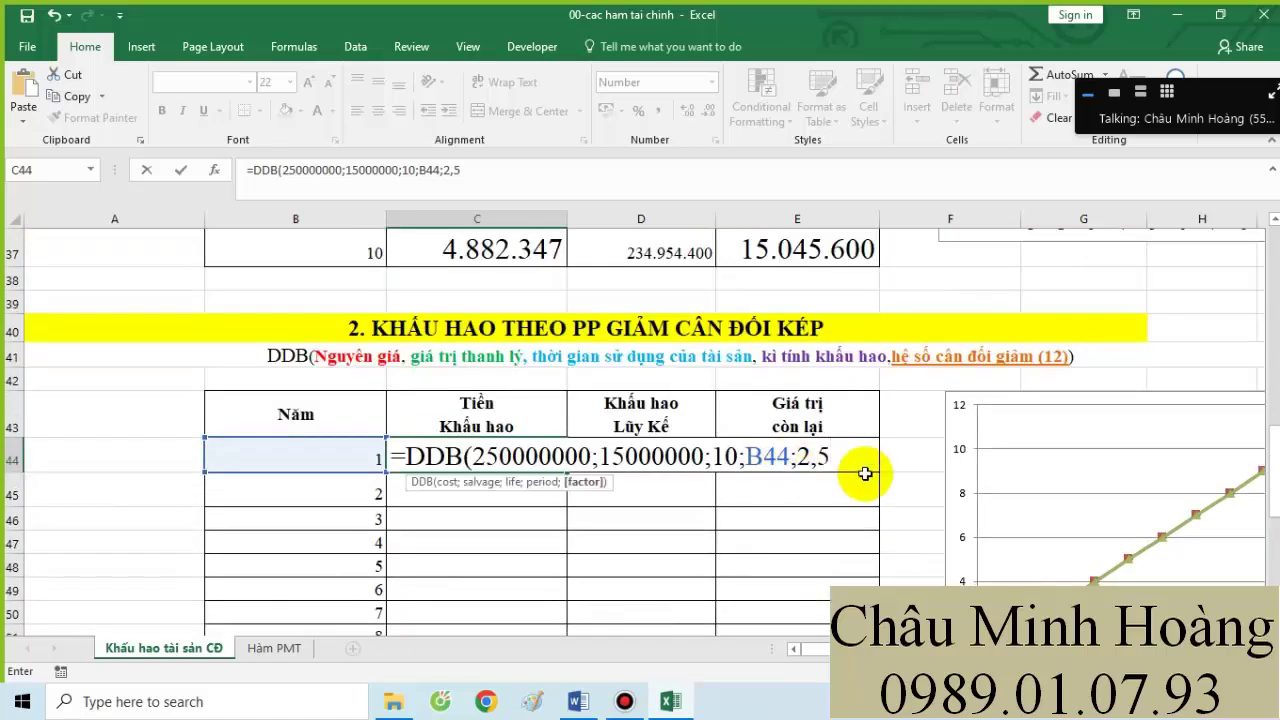
key(ctrl+Return)
drag(566, 470, 517, 594)
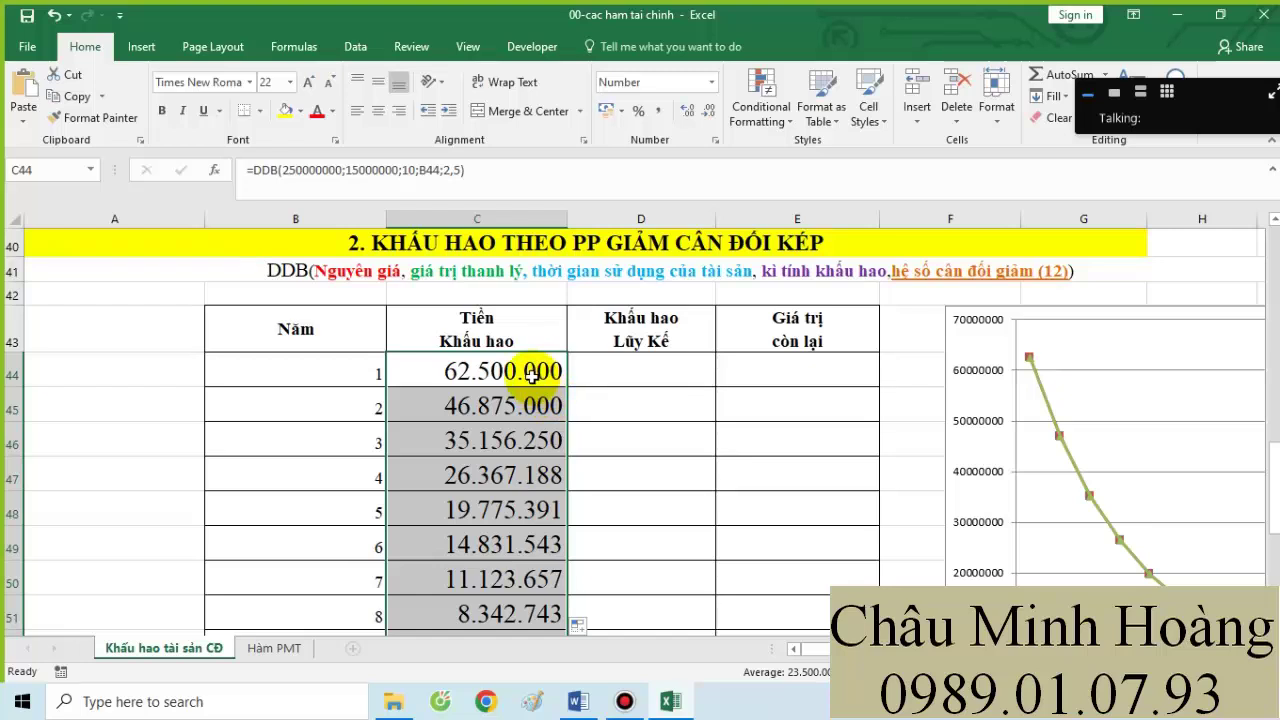
- Copy the C44 DDB formula into the Word notes on a new last line, and highlight the two DB formula lines above in yellow
double_click(529, 371)
click(394, 371)
drag(852, 375, 855, 368)
key(ctrl+c)
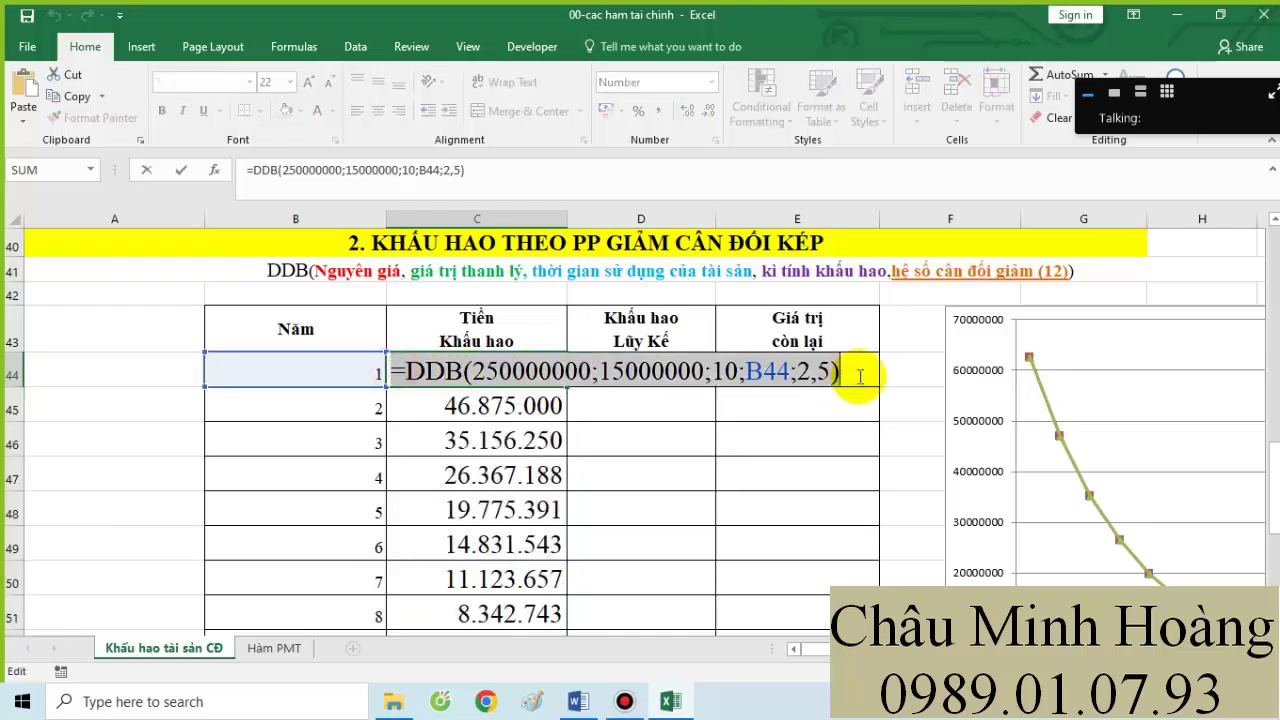
click(580, 700)
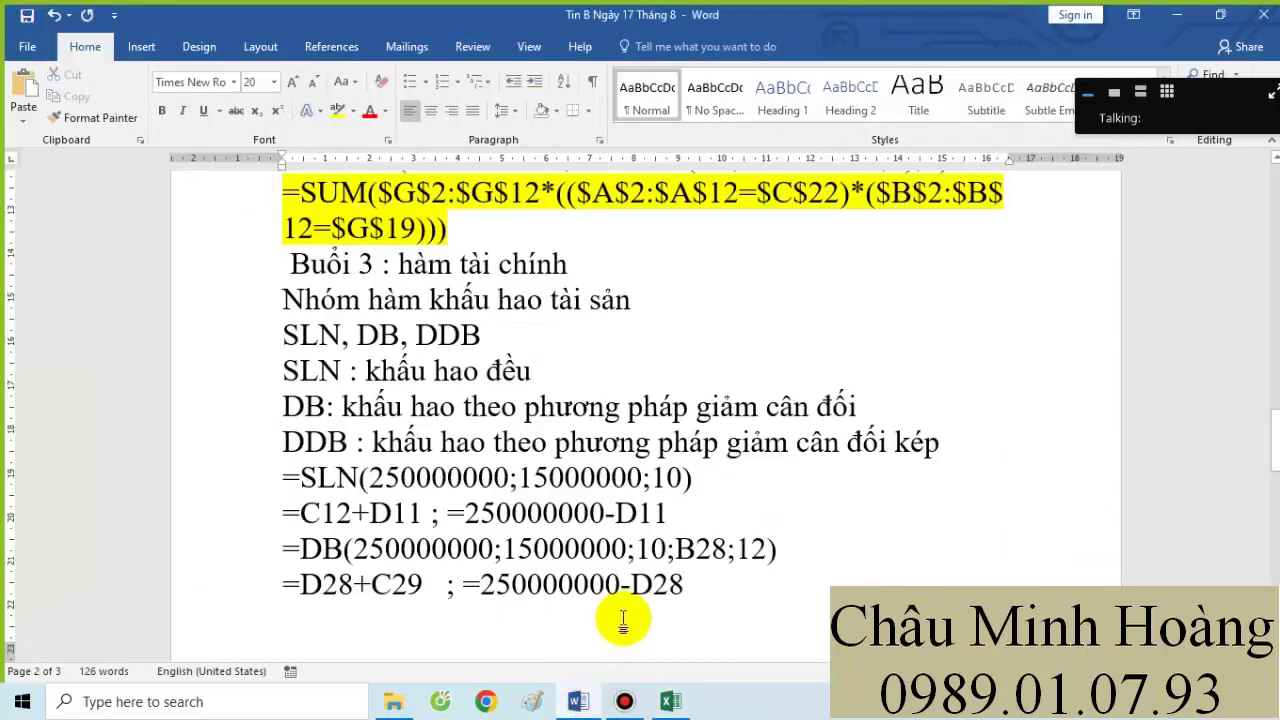
click(622, 620)
key(ctrl+v)
drag(283, 545, 780, 585)
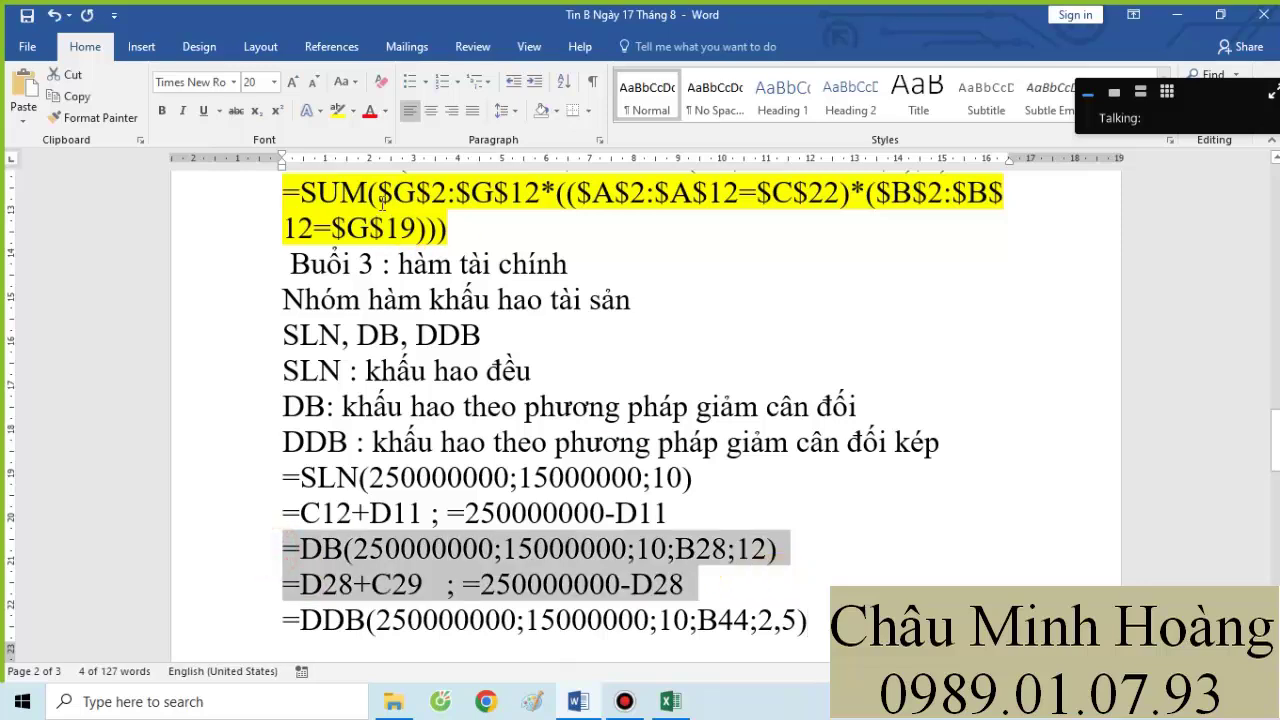
click(338, 110)
- Switch to the Excel workbook and enter =C44 in D44 for the year 1 cumulative depreciation
click(670, 701)
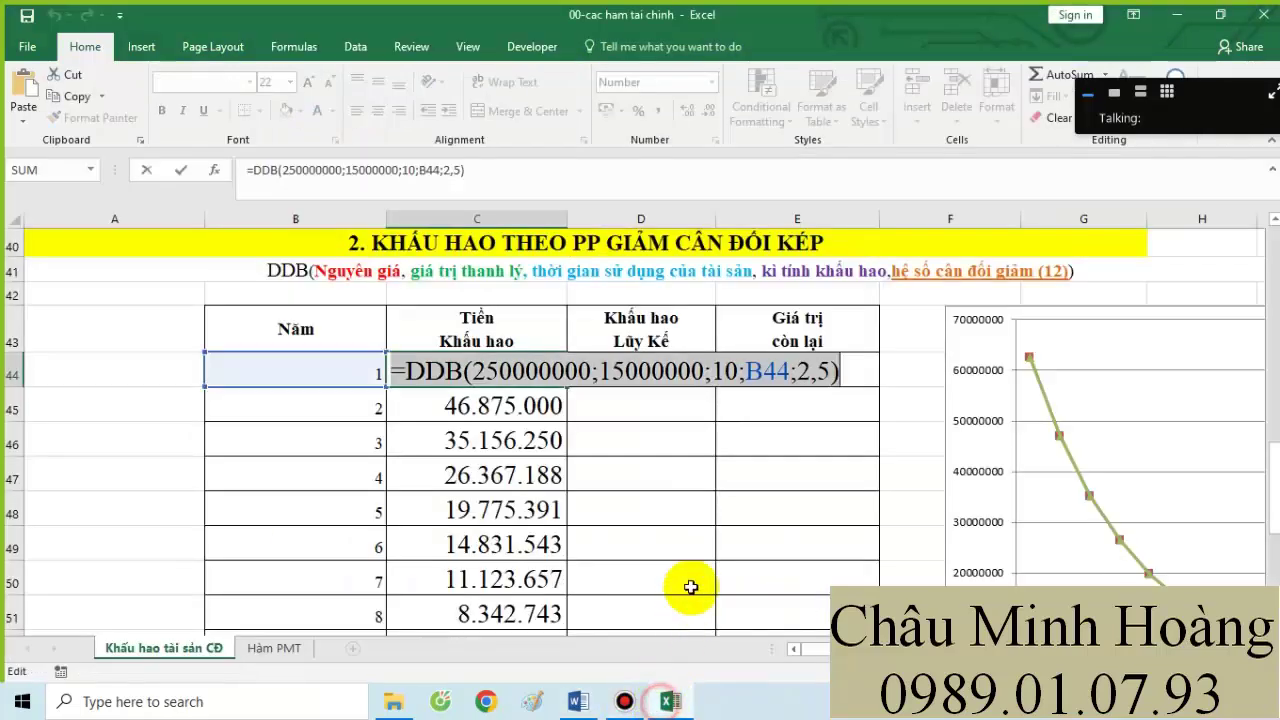
key(Escape)
click(671, 372)
text(=)
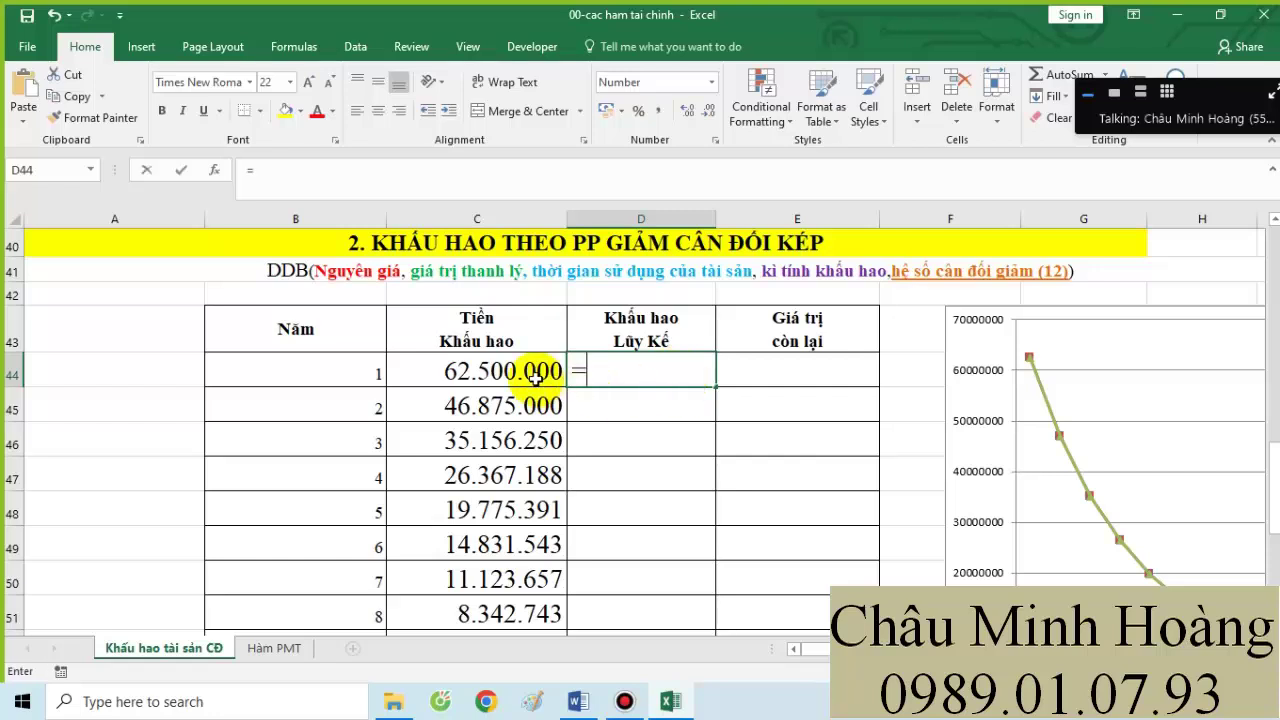
click(535, 372)
key(Return)
- Enter =D44+C45 in D45 for the year 2 cumulative depreciation and fill it down to D53
text(=)
click(628, 371)
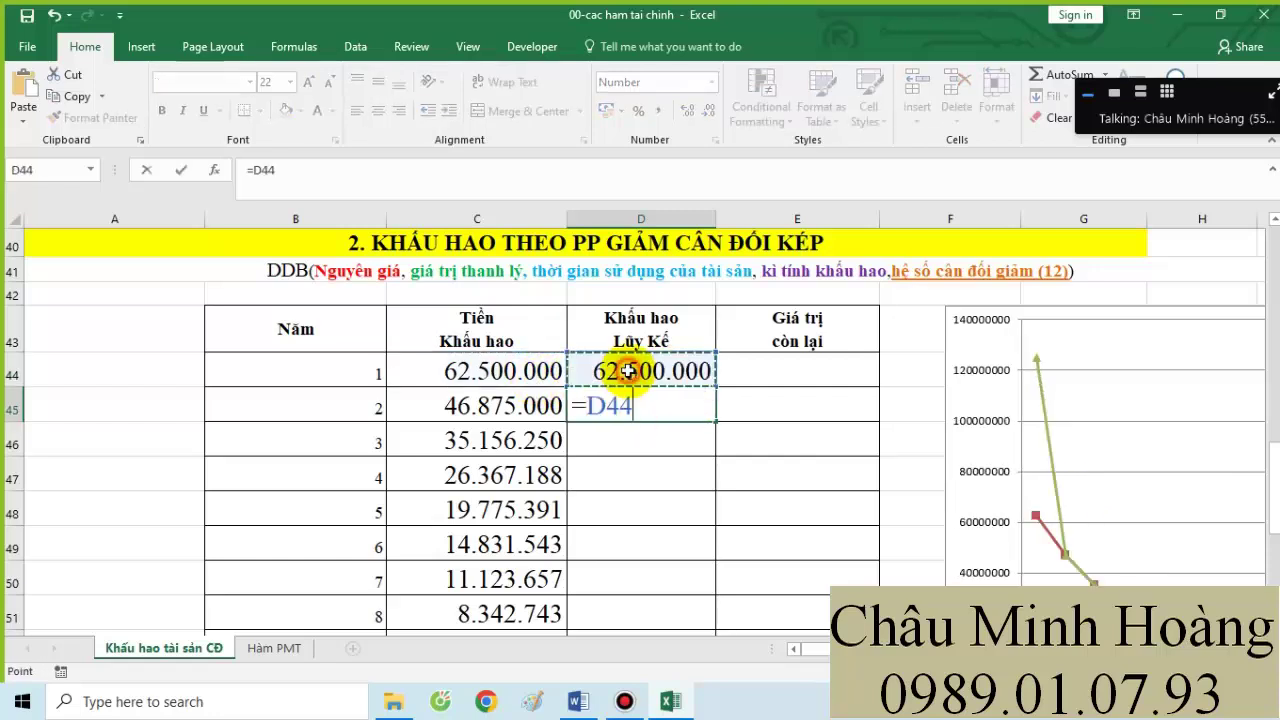
text(+)
click(530, 405)
key(Return)
click(662, 405)
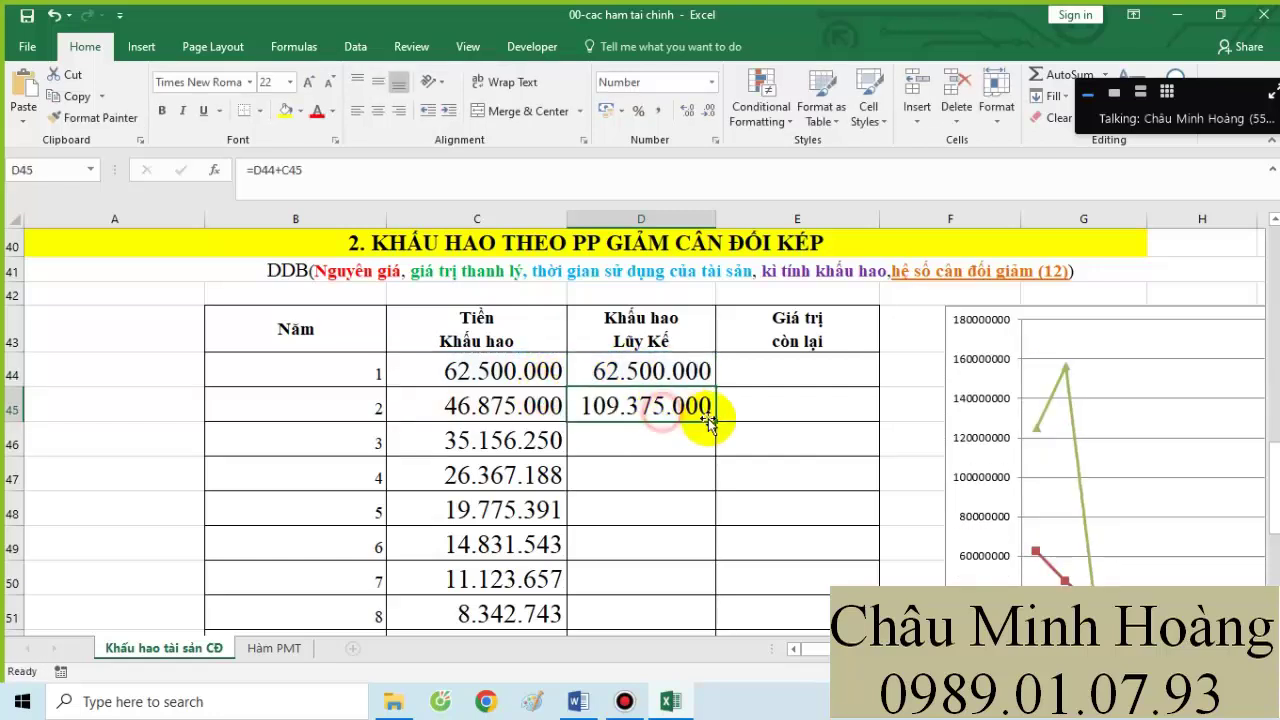
drag(718, 422, 708, 571)
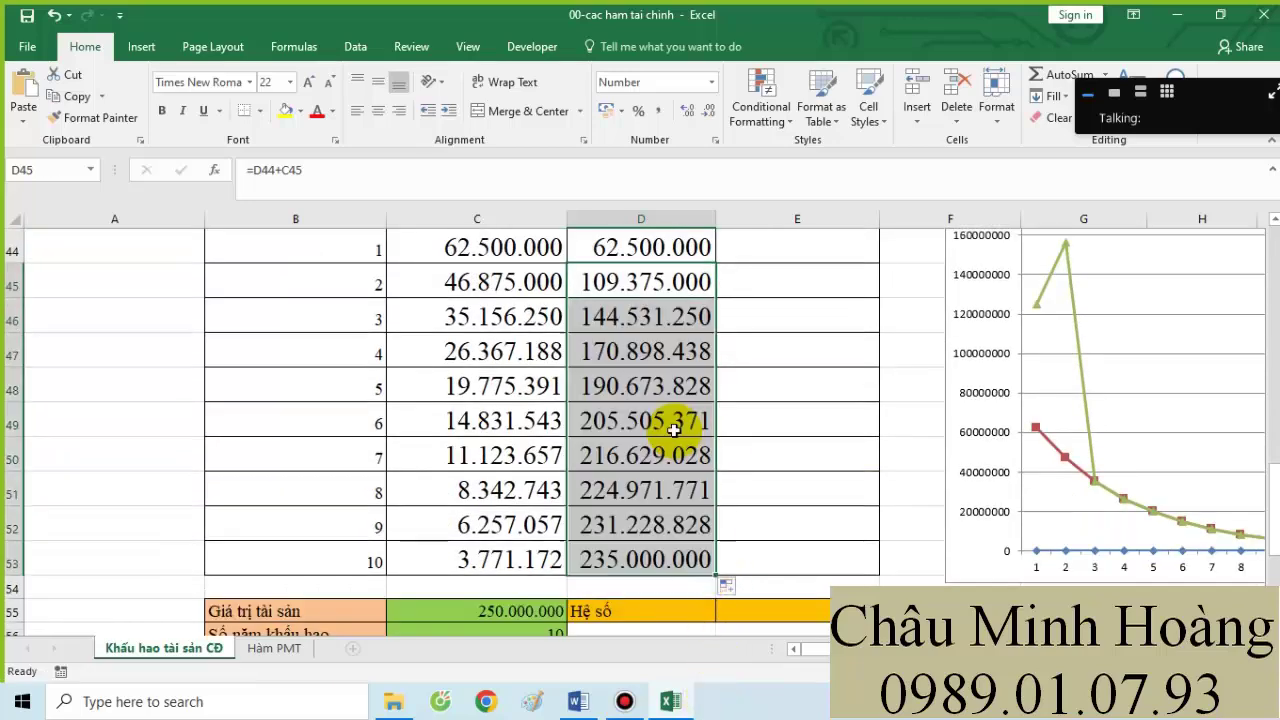
- Copy the D45 formula, switch to the Word notes and insert a page break before the "Buổi 3 : hàm tài chính" line
double_click(632, 297)
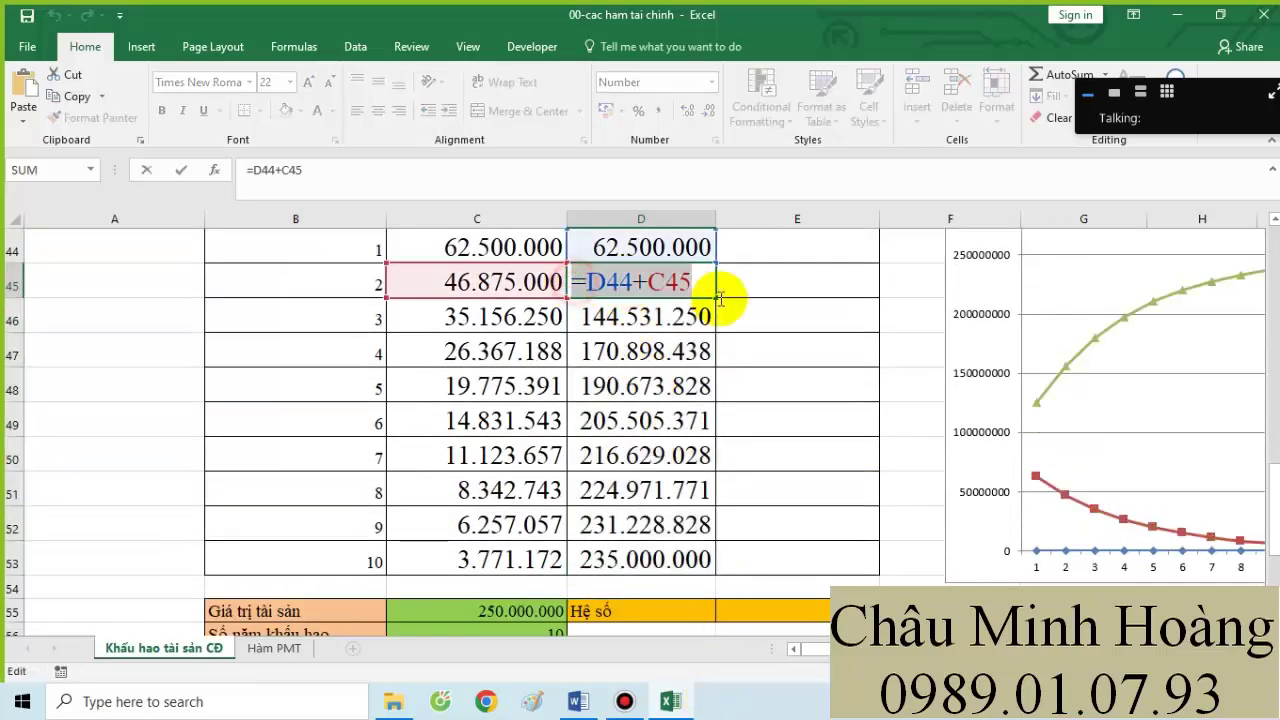
click(578, 700)
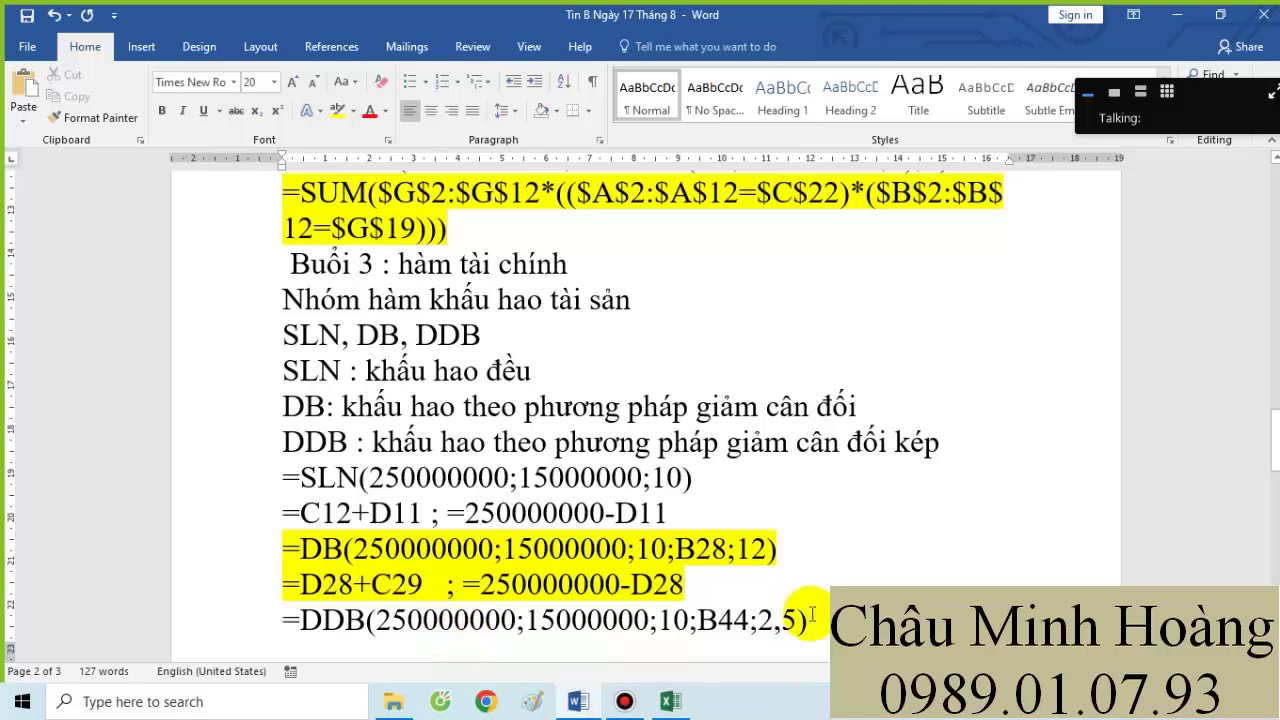
key(ctrl+End)
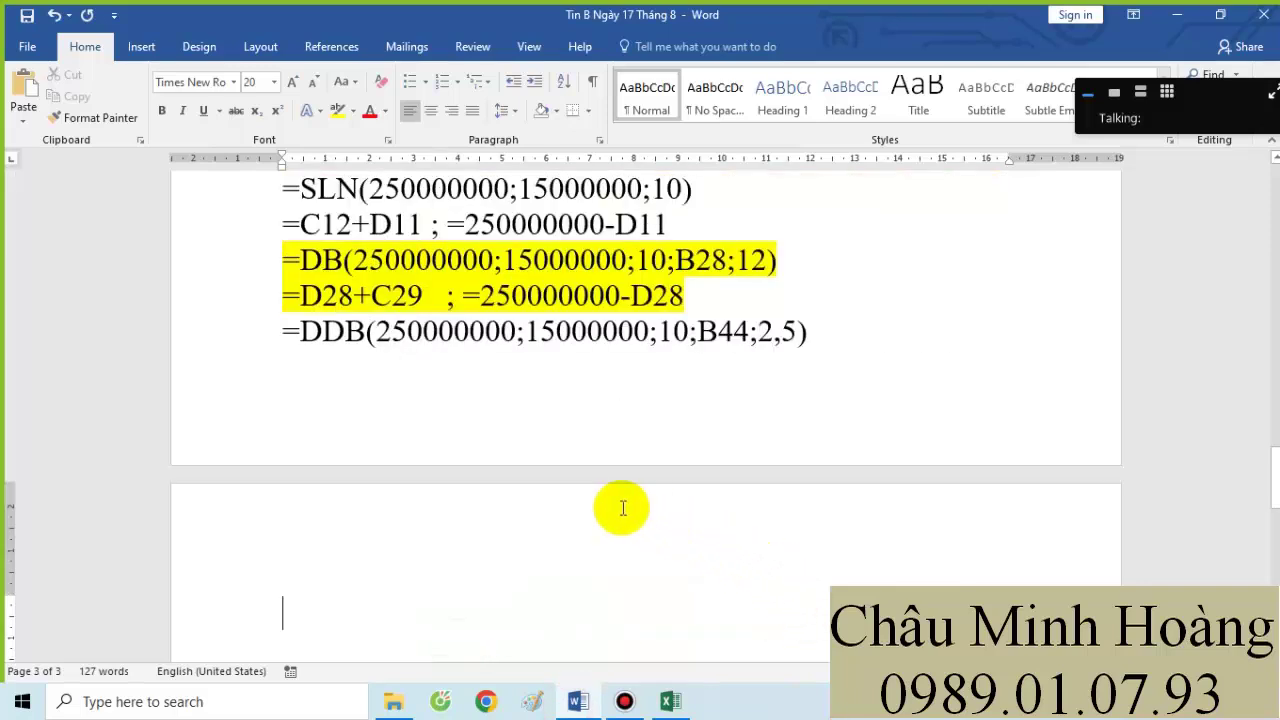
scroll(605, 506, up, 1)
scroll(605, 506, up, 2)
click(272, 292)
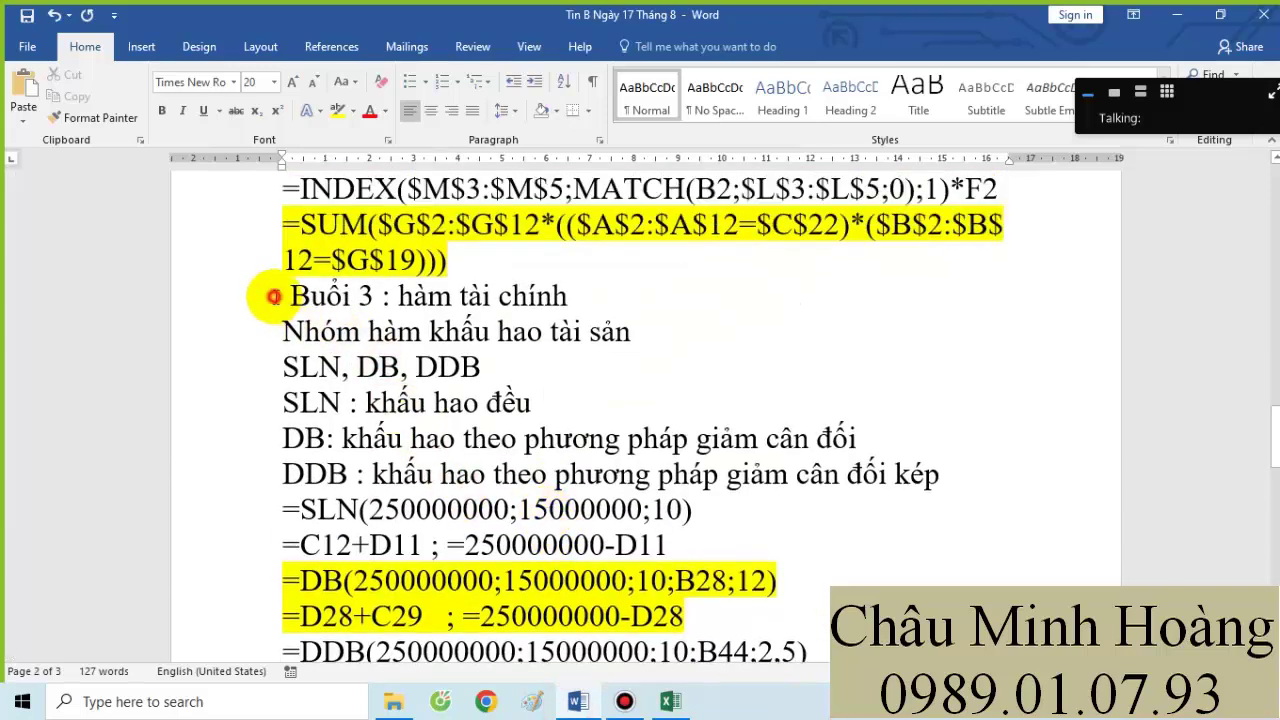
click(258, 46)
click(232, 74)
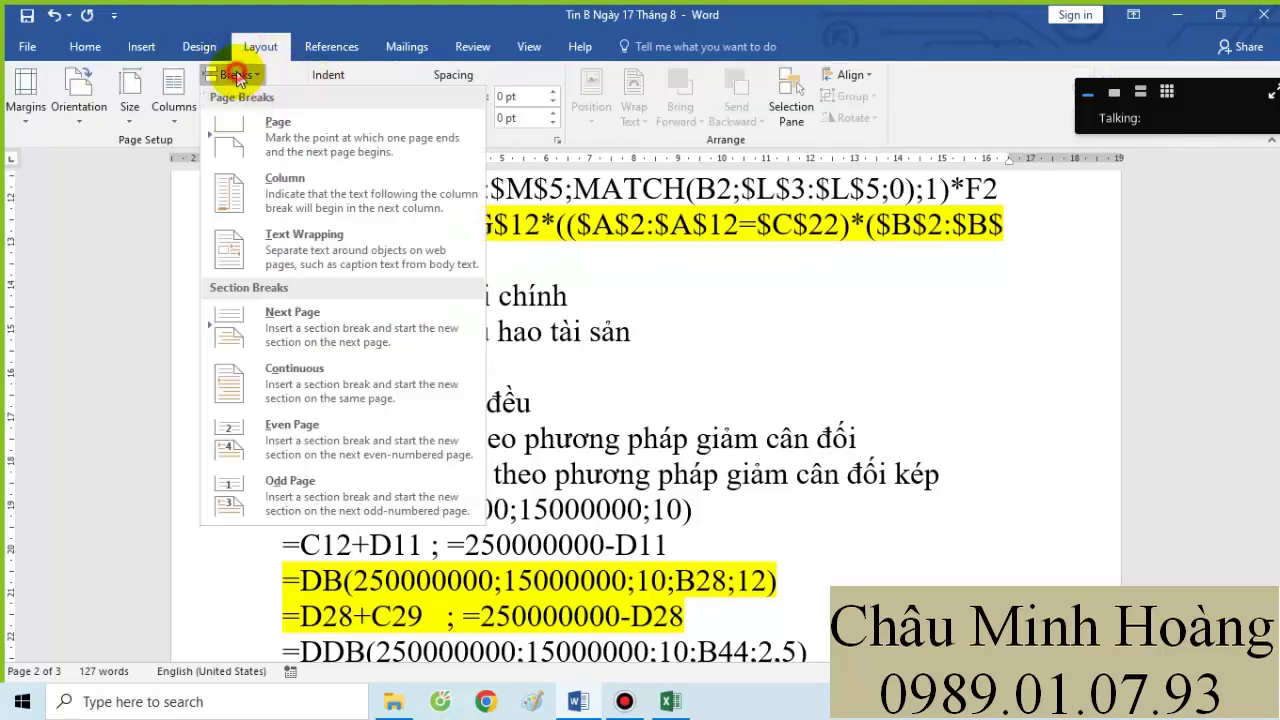
click(279, 120)
- Add the copied formula =D44+C45 on a new line below the DDB formula in the notes
scroll(443, 351, down, 3)
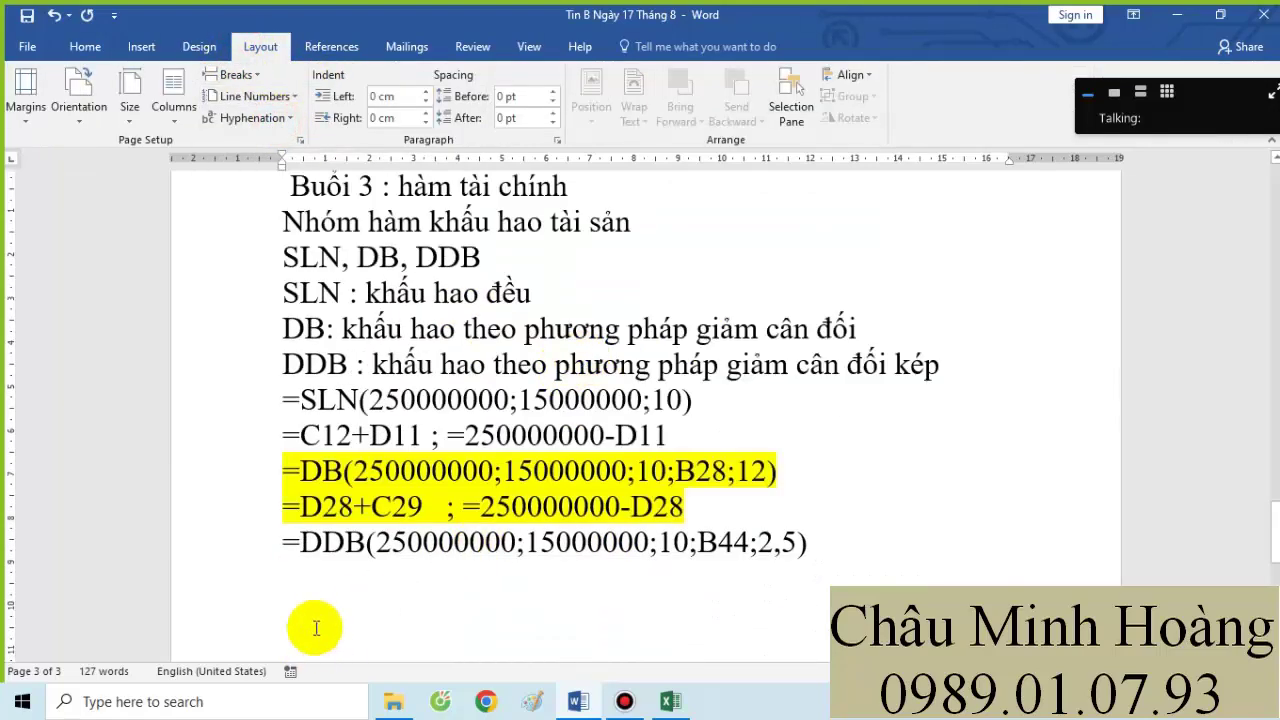
scroll(314, 620, down, 1)
text(=D44+C45)
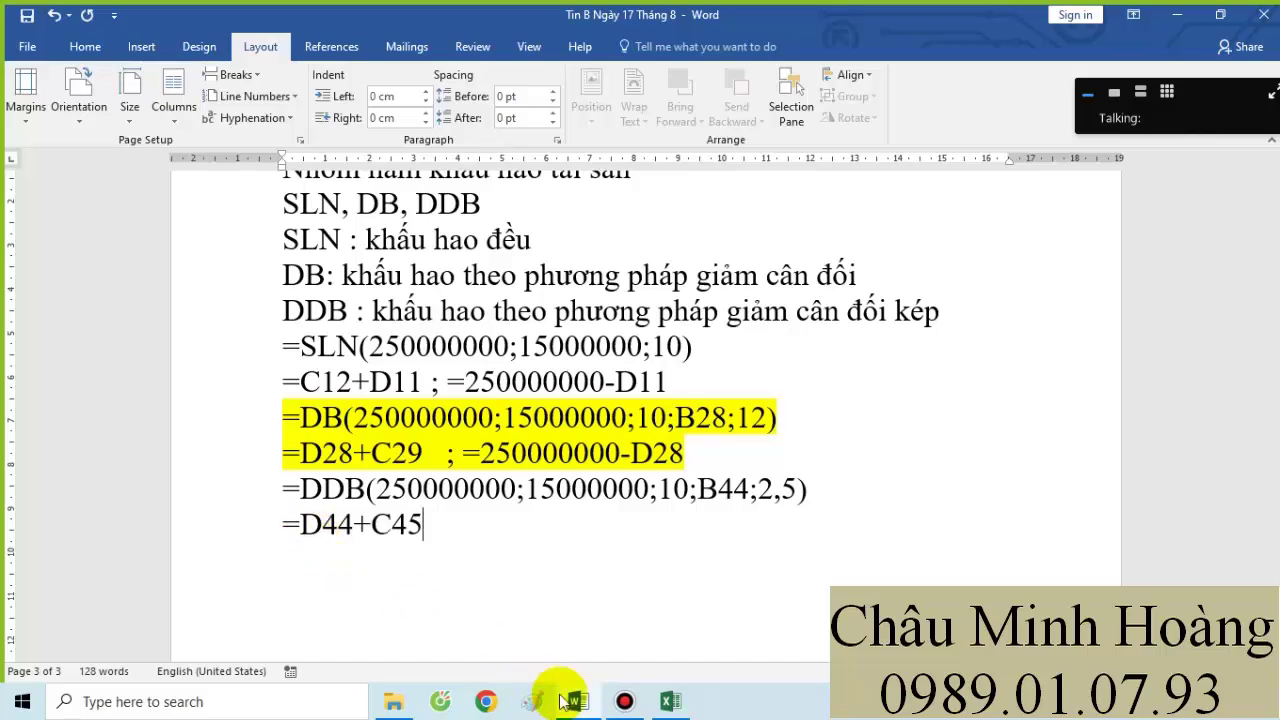
click(670, 701)
key(Return)
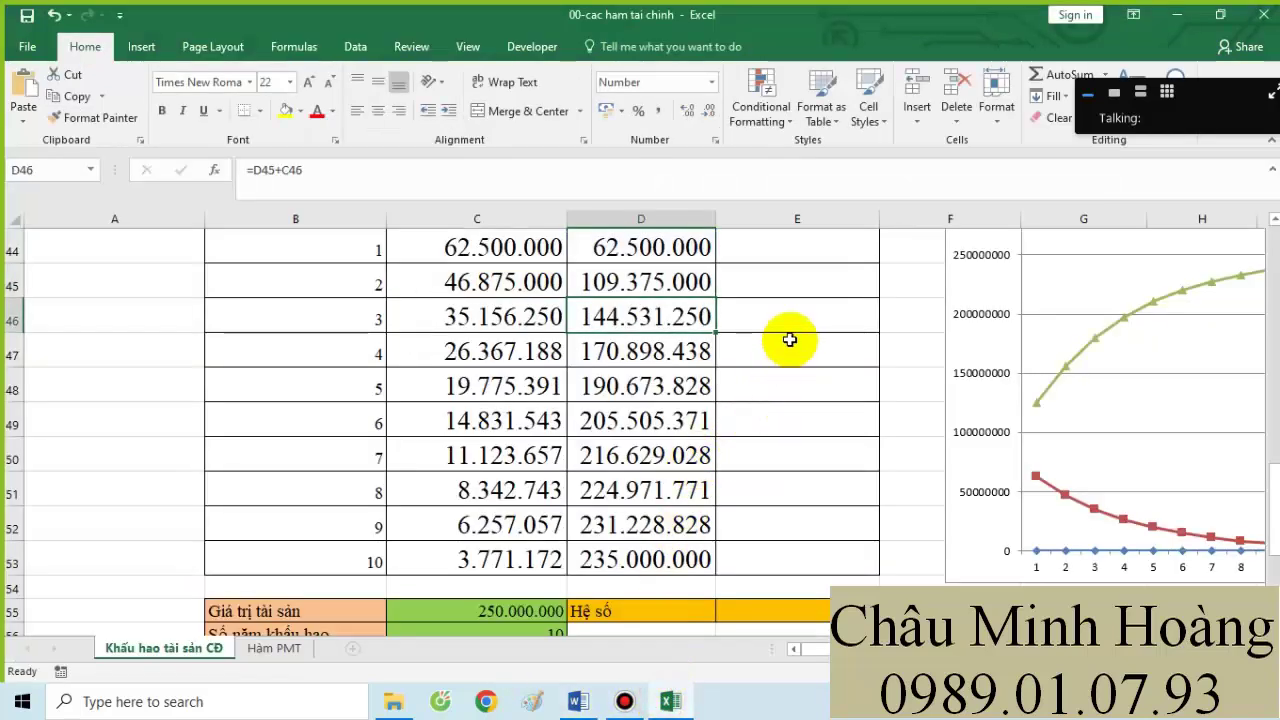
scroll(786, 337, up, 2)
click(768, 420)
text(=25)
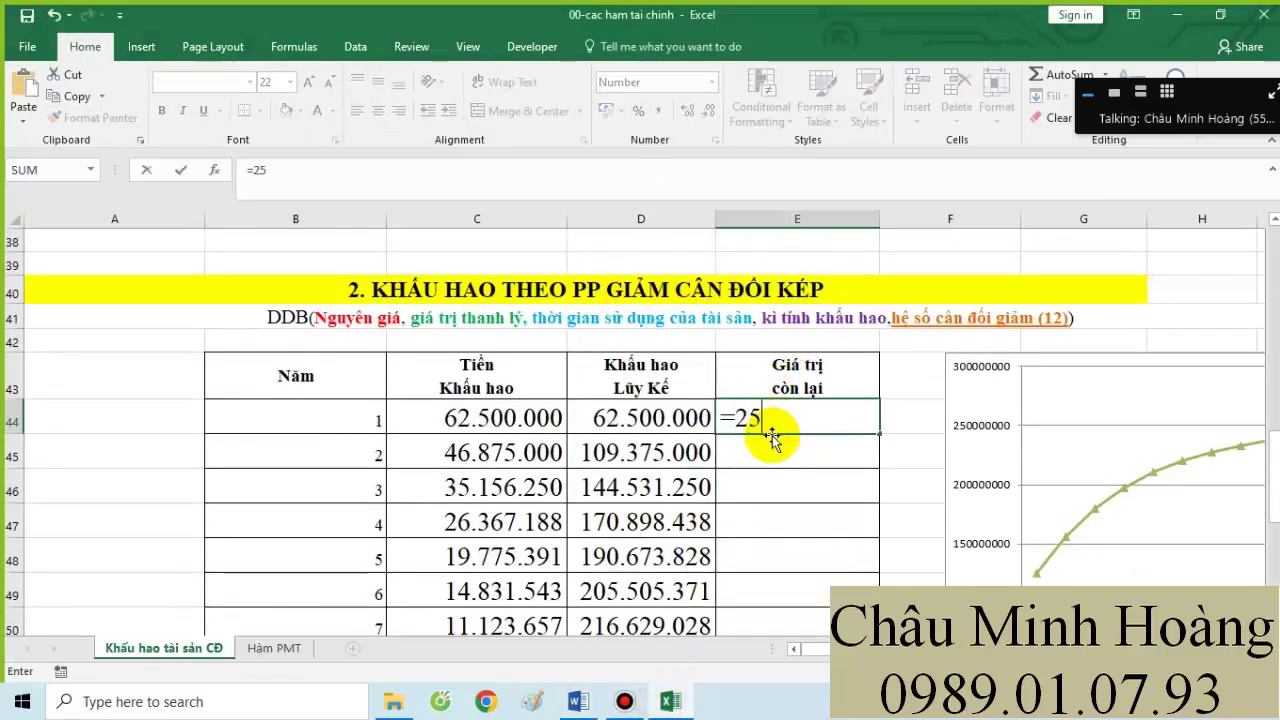
text(0)
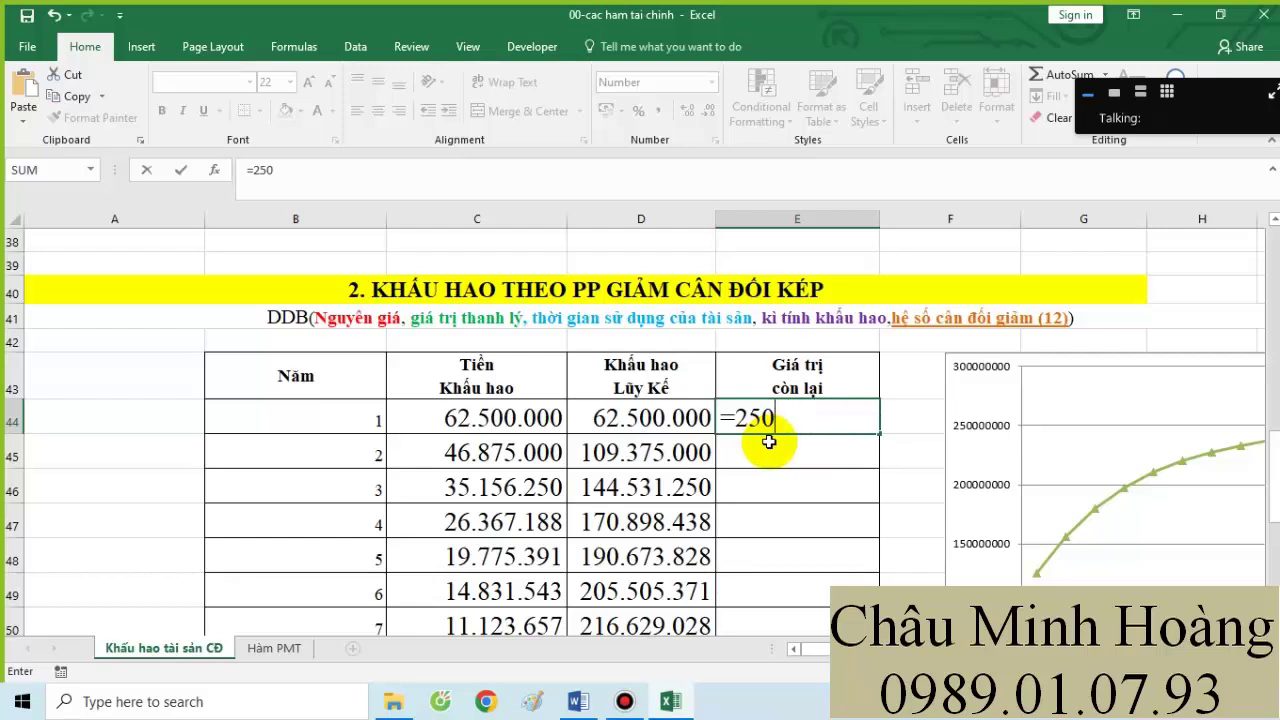
text(90000)
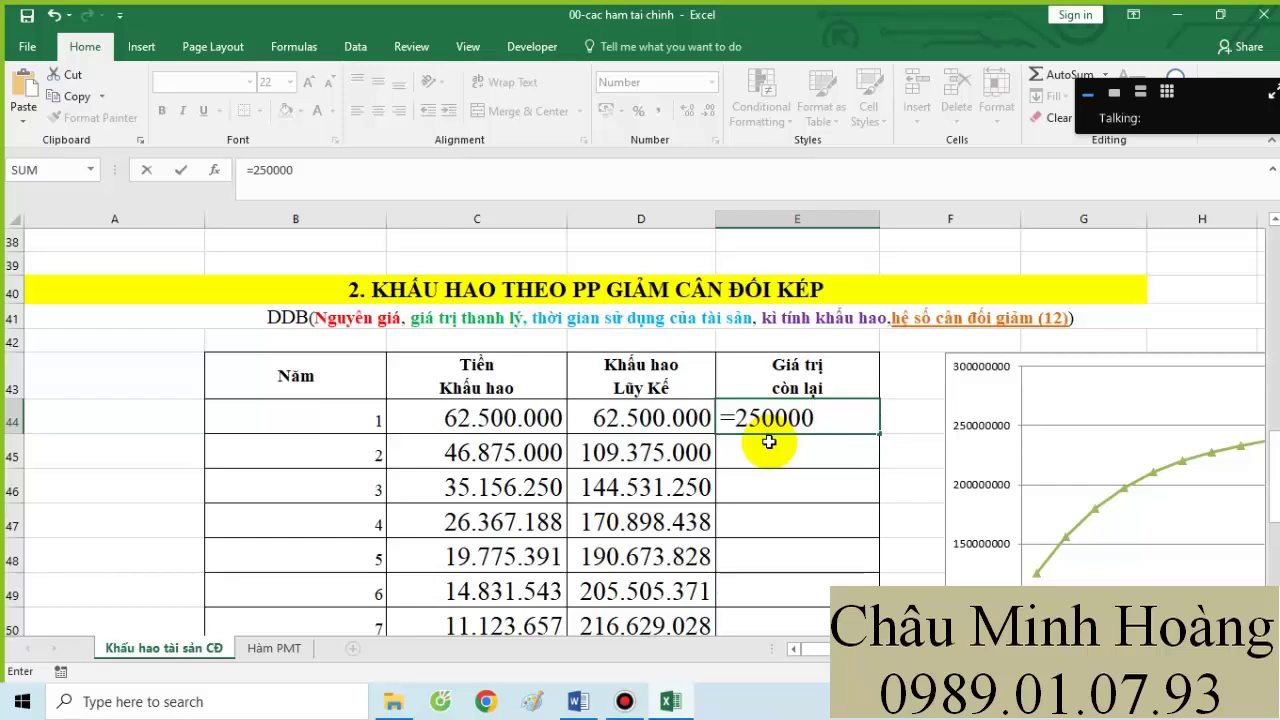
text(-)
click(610, 420)
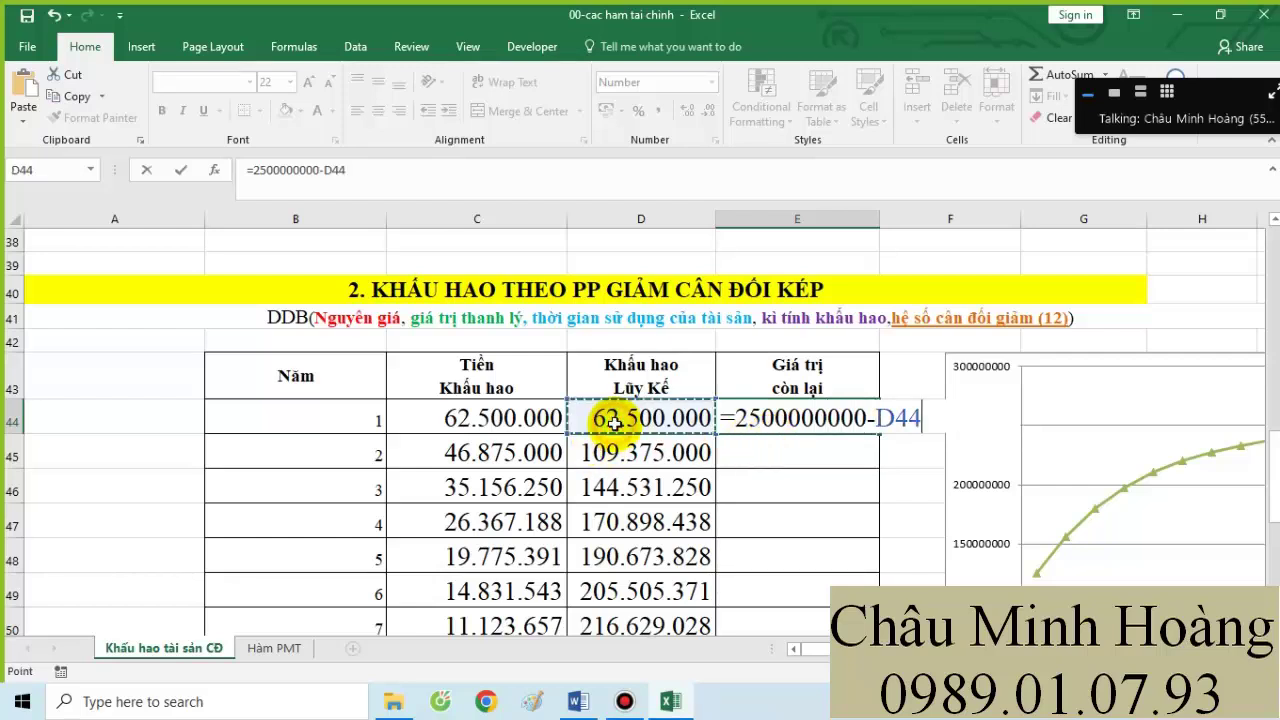
key(Return)
- Correct the E44 formula to =250000000-D44 and fill it down the DDB table's remaining value column
click(862, 428)
double_click(860, 412)
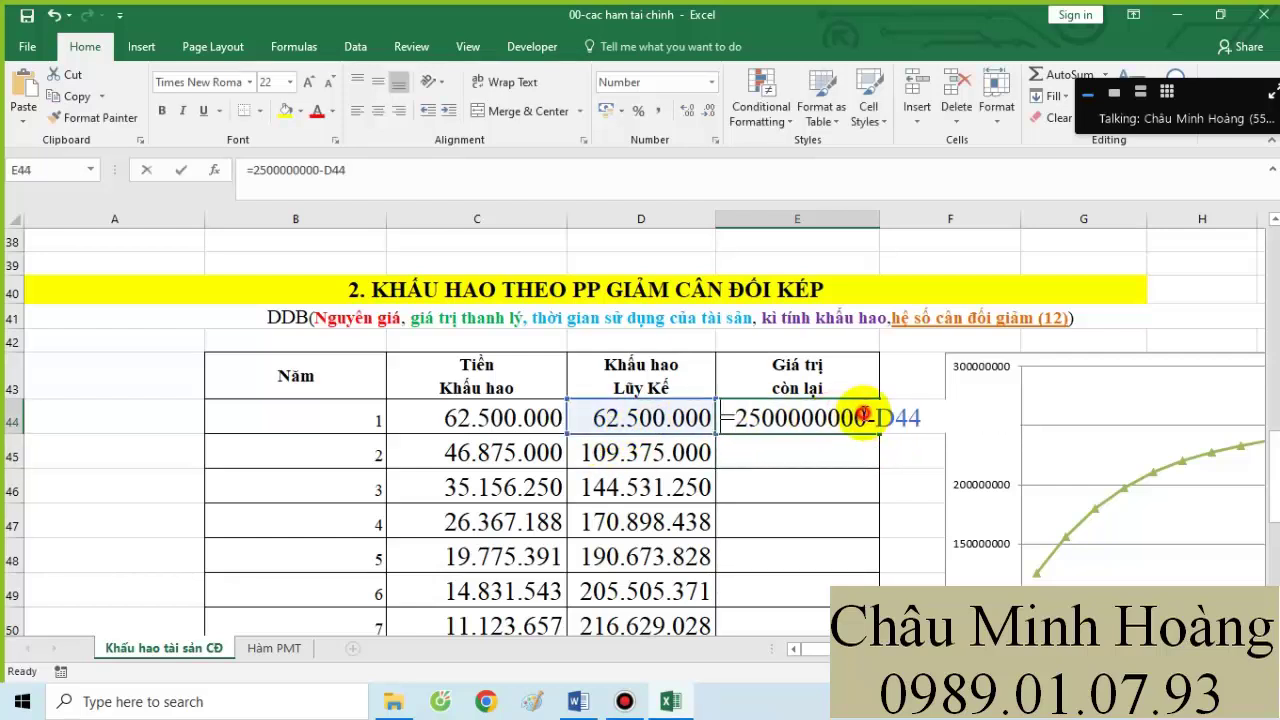
key(BackSpace)
key(Return)
click(860, 425)
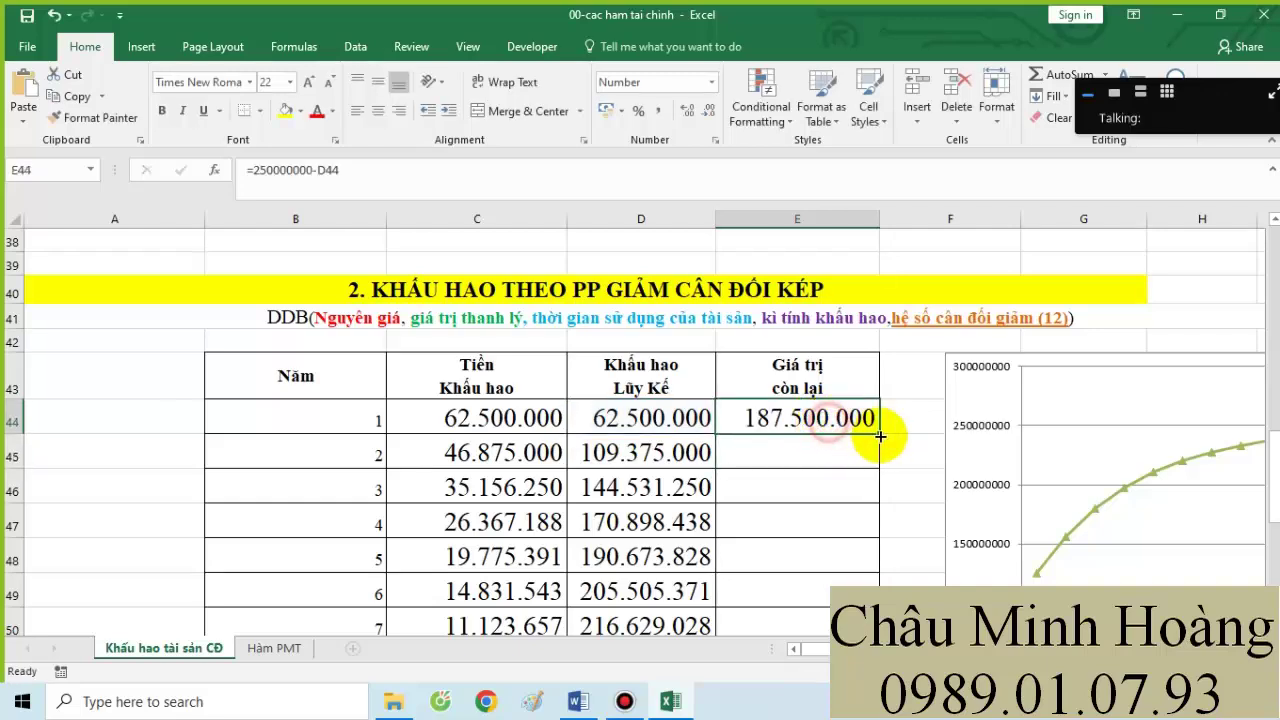
drag(880, 434, 856, 606)
- Copy the E44 formula, switch to the Word notes and append "; =250000000-D44" after =D44+C45
scroll(771, 411, up, 3)
double_click(748, 571)
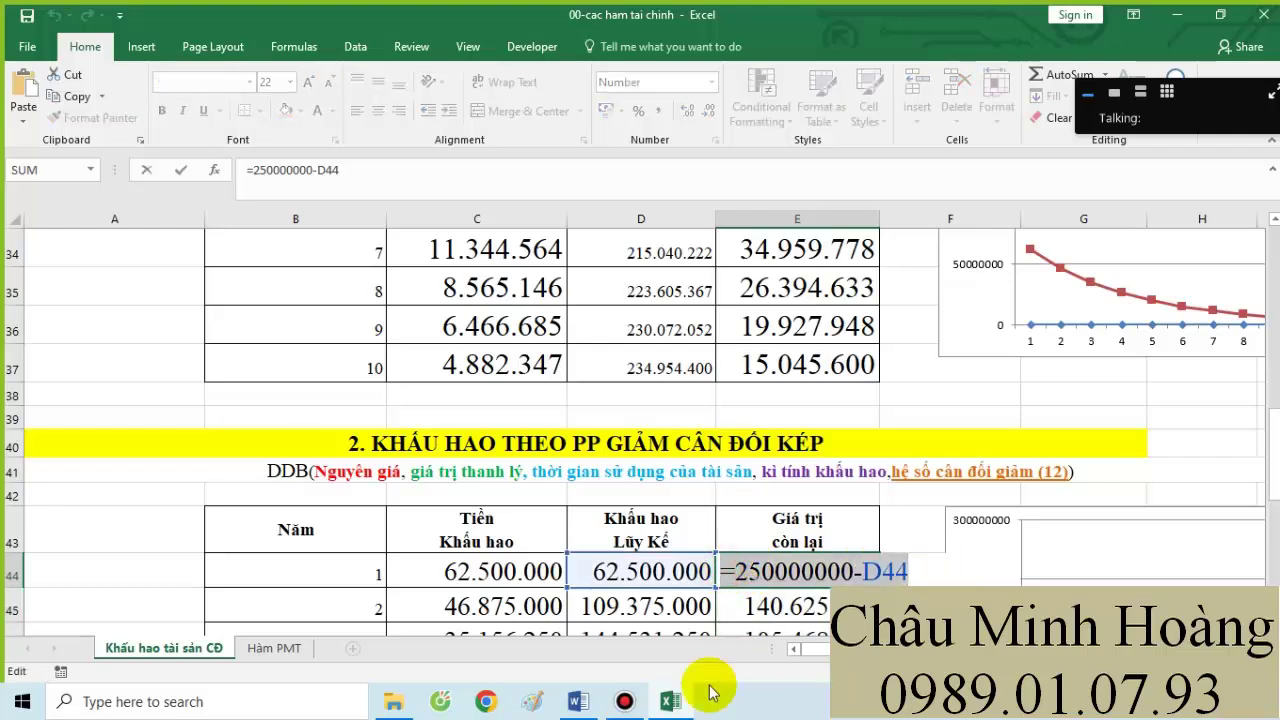
key(Return)
click(578, 701)
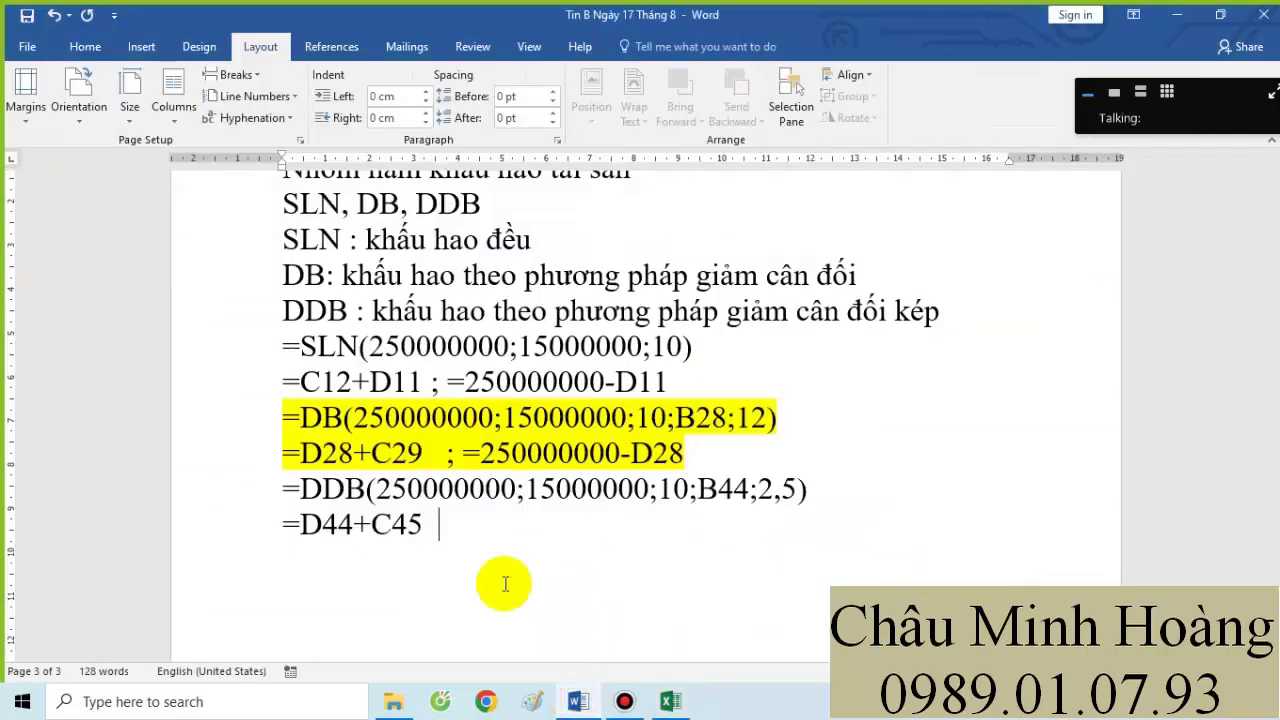
text(; =250000000-D44)
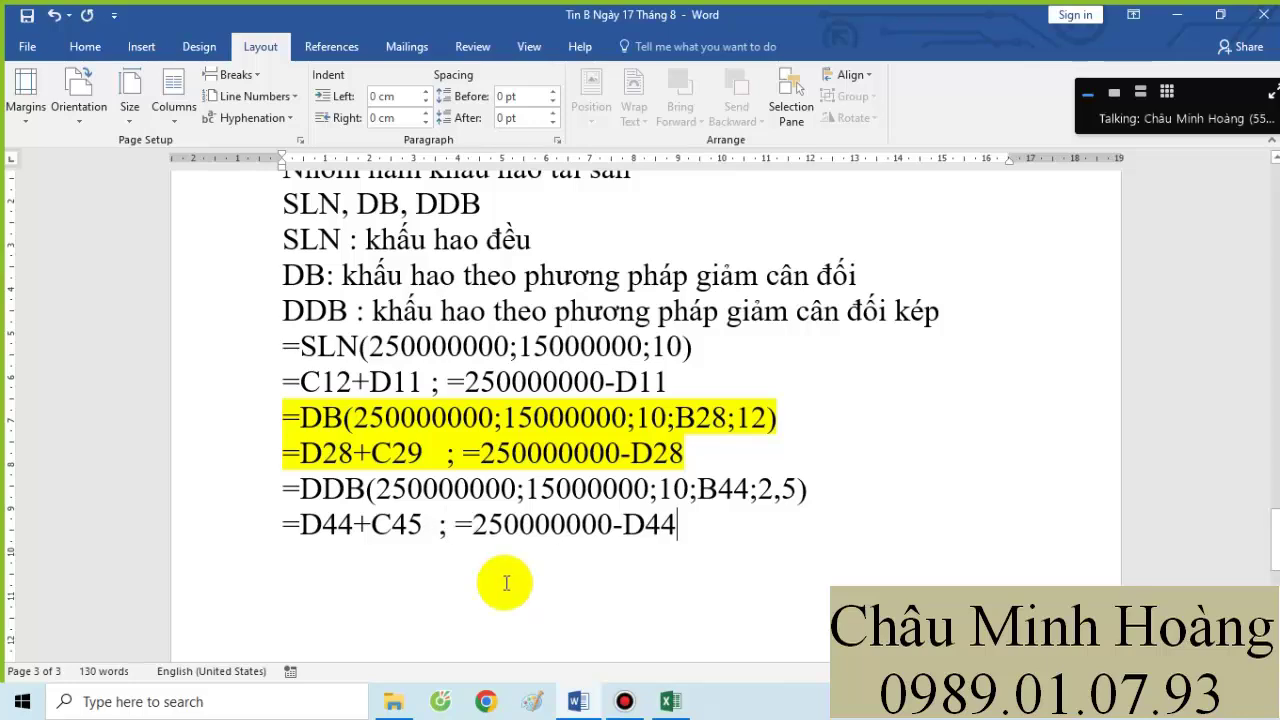
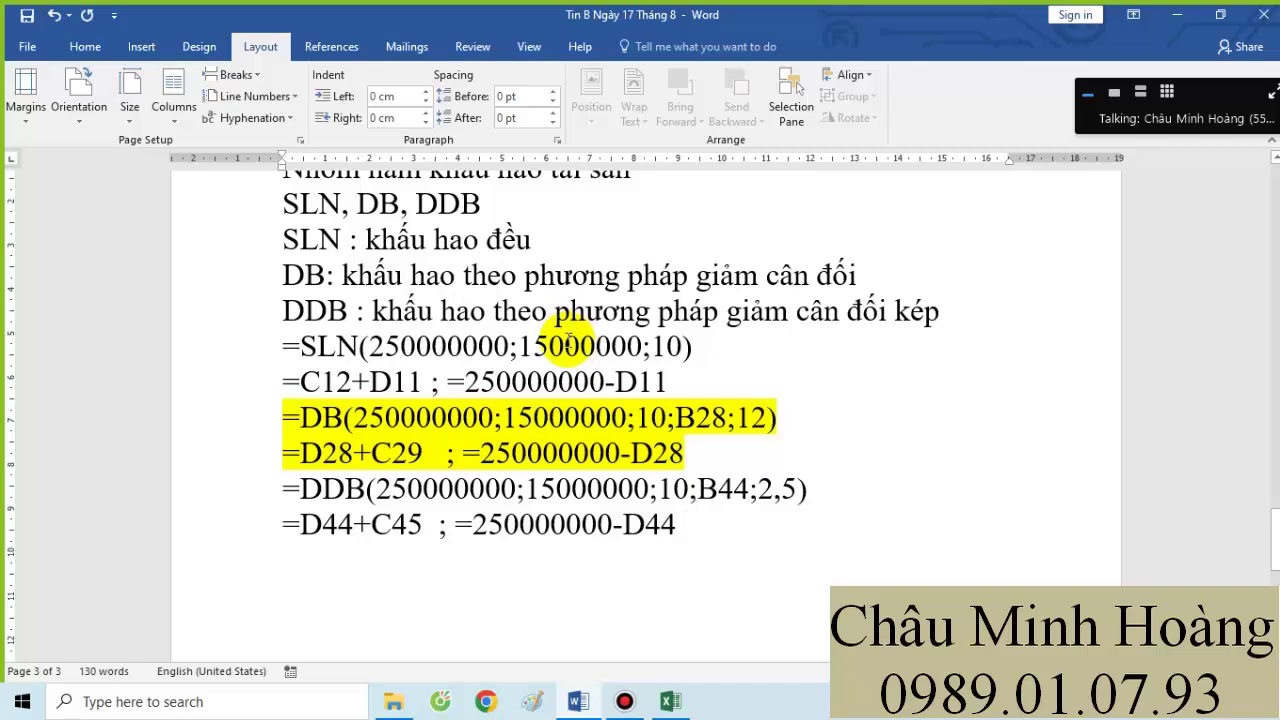
scroll(486, 277, up, 1)
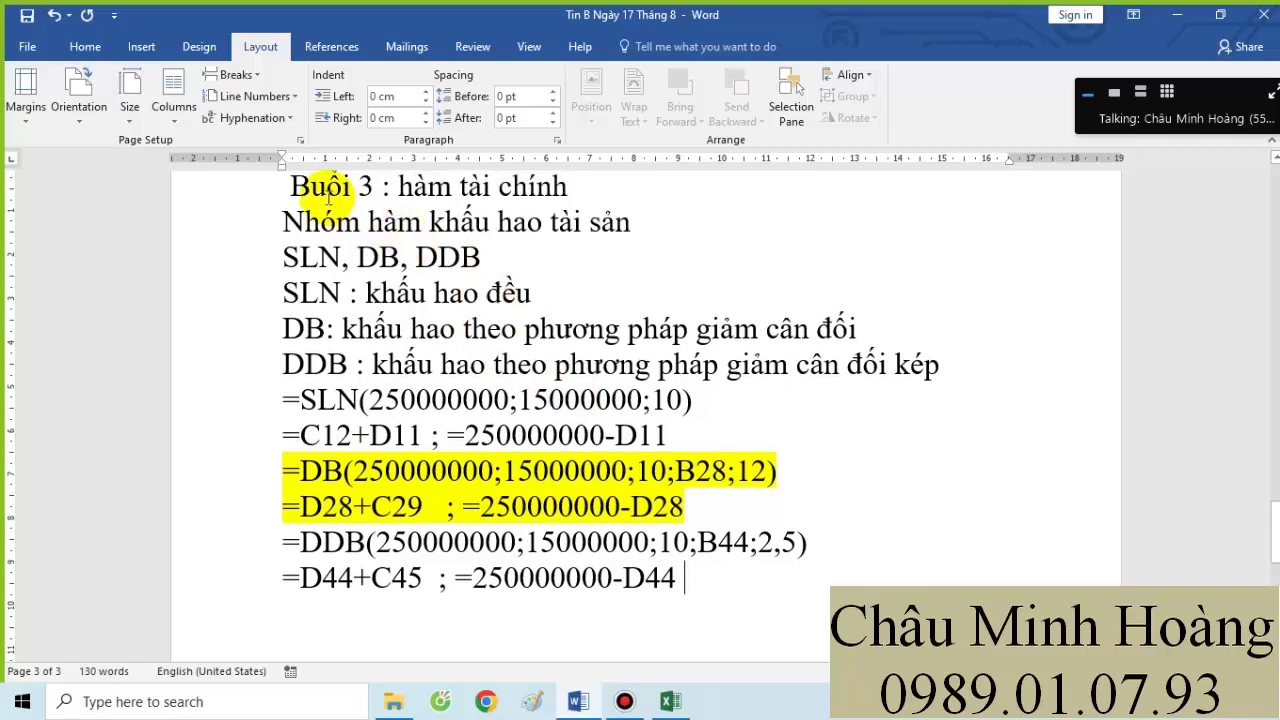
click(296, 186)
drag(398, 226, 671, 573)
click(624, 701)
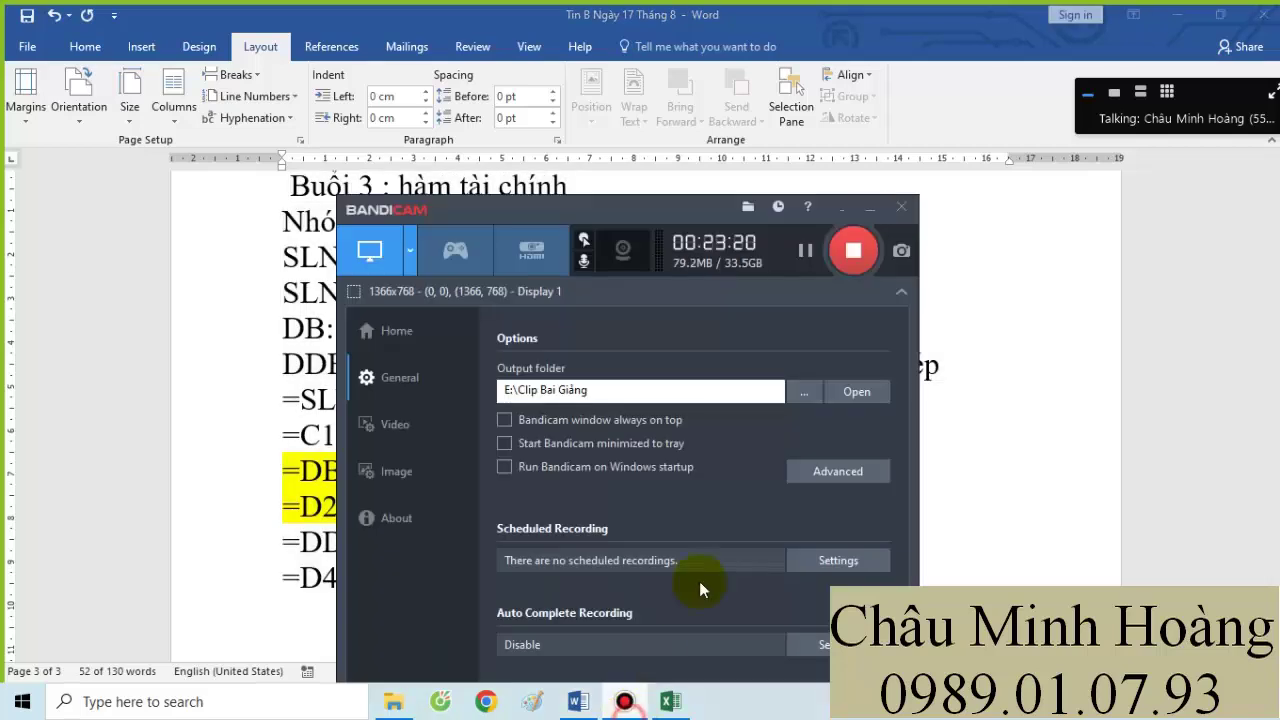
click(805, 250)
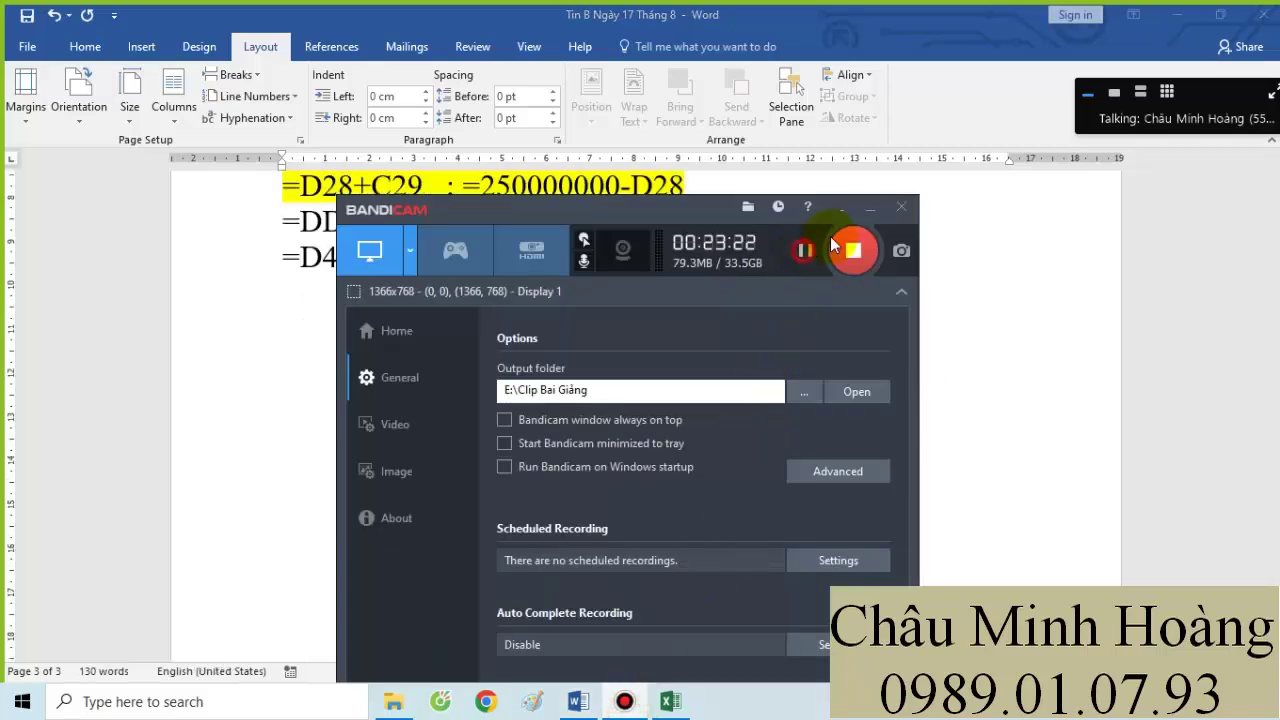
click(876, 210)
- Open the Hàm PMT sheet in Excel, then return to the Word notes and add the heading line "Nhóm hàm PMT"
click(663, 706)
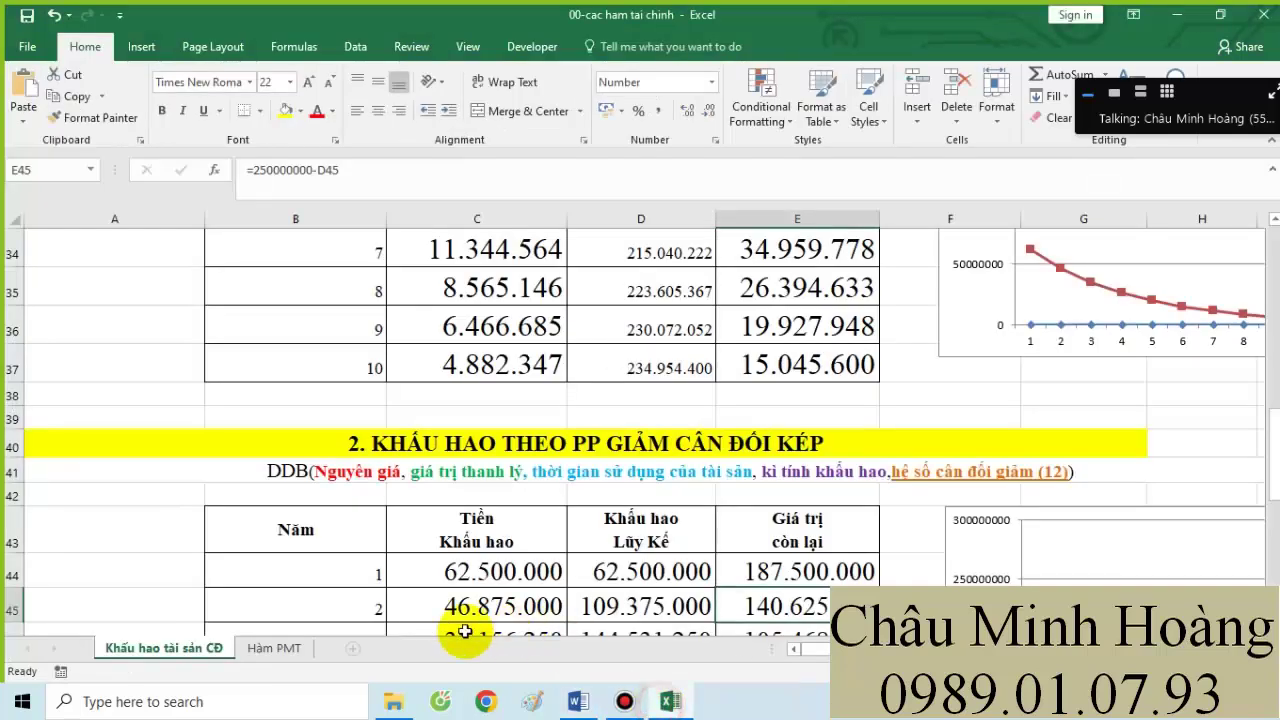
click(278, 650)
click(580, 701)
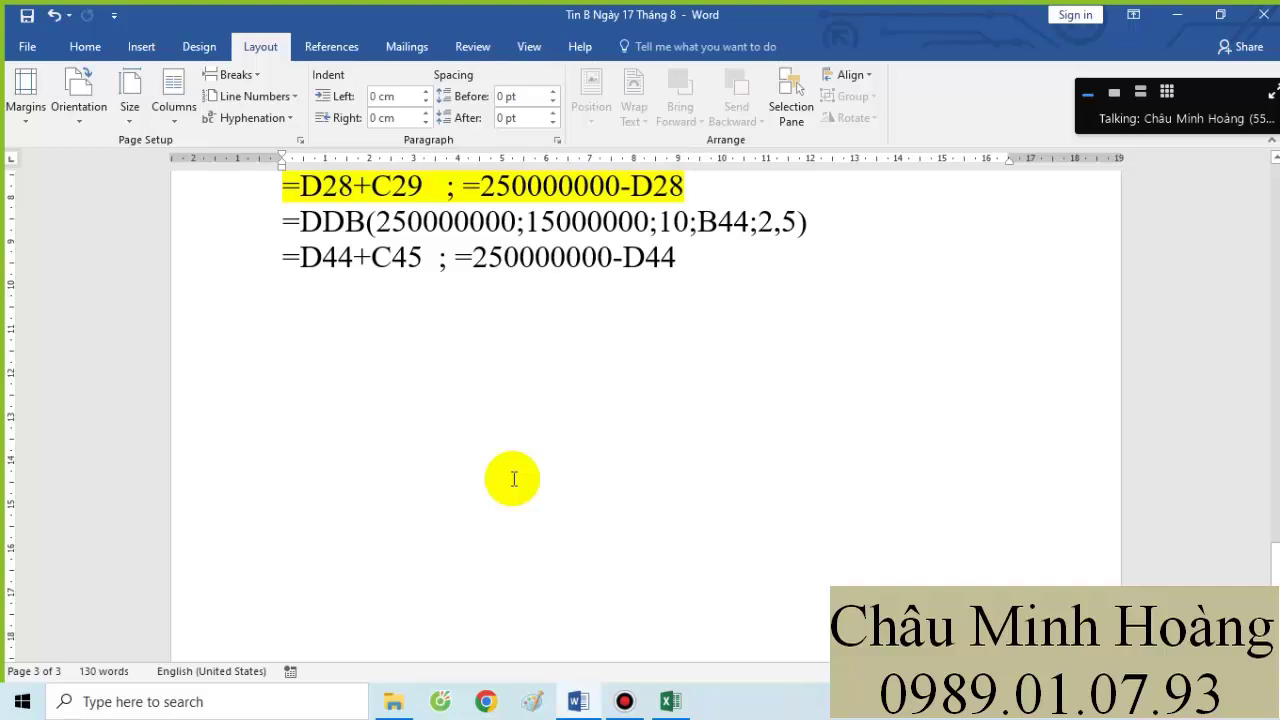
text(Nhón)
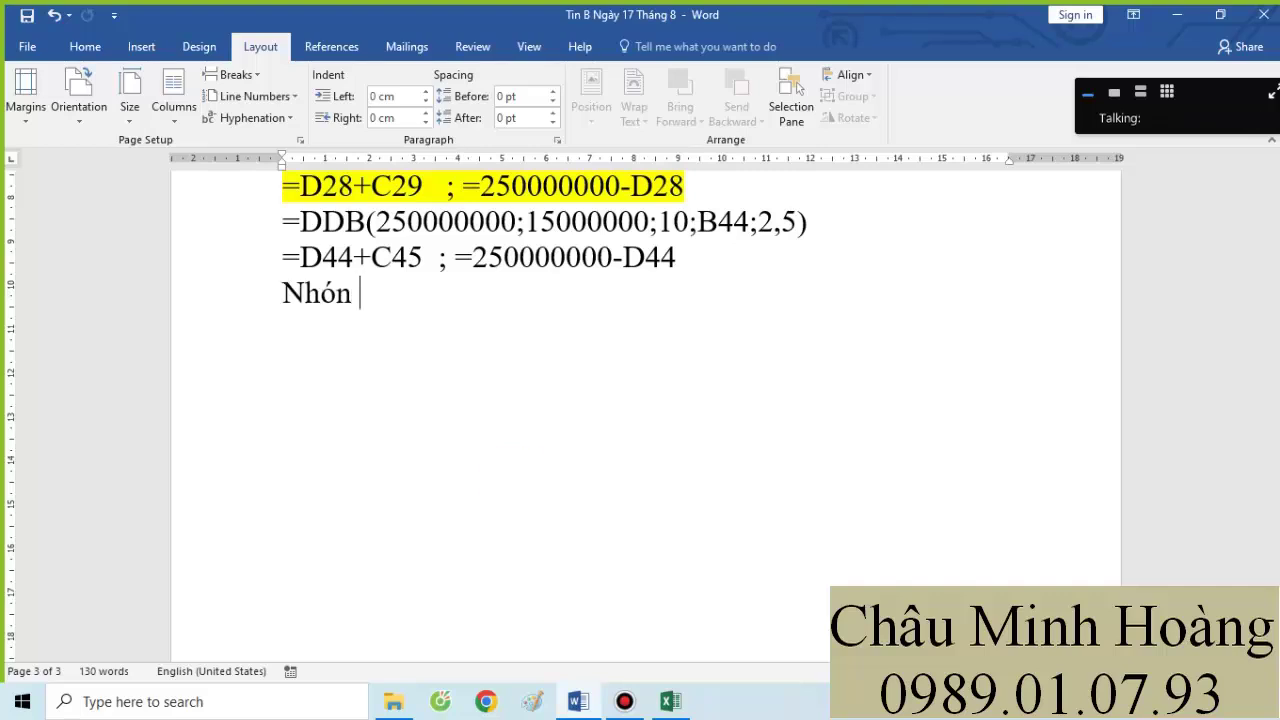
text(hao)
key(BackSpace)
key(BackSpace)
text(am)
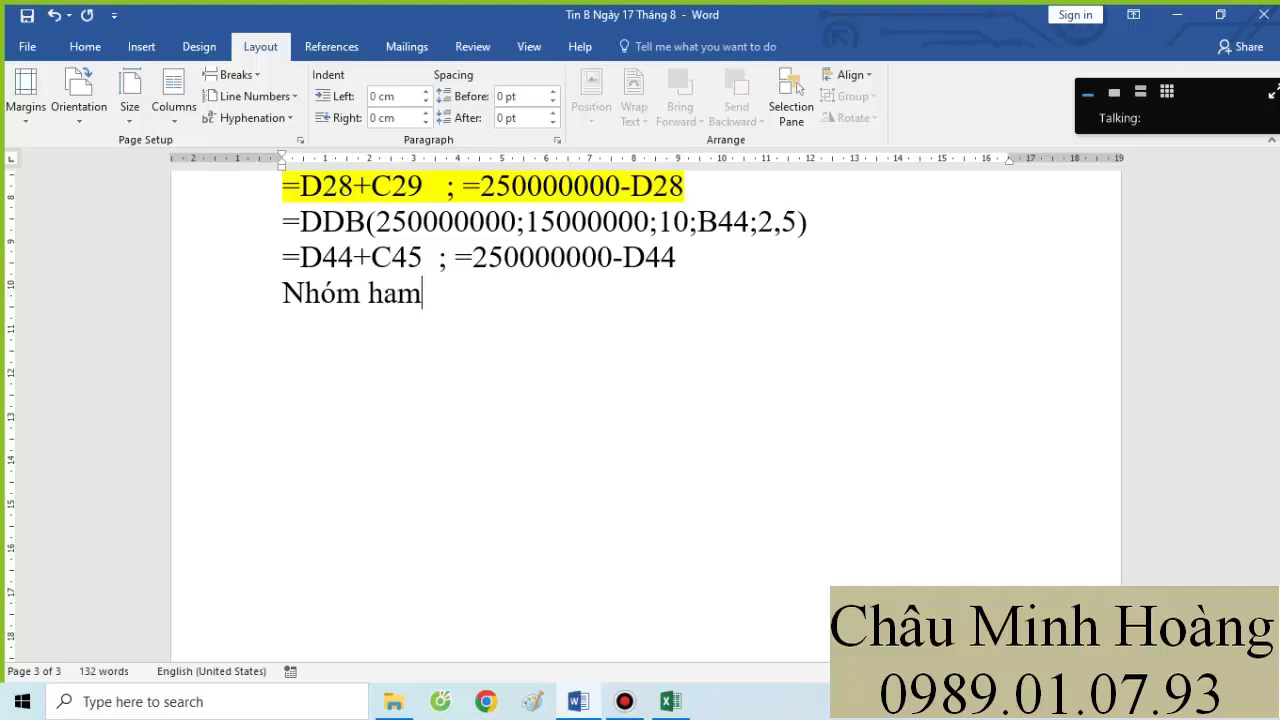
key(BackSpace)
key(BackSpace)
text(àm PMT)
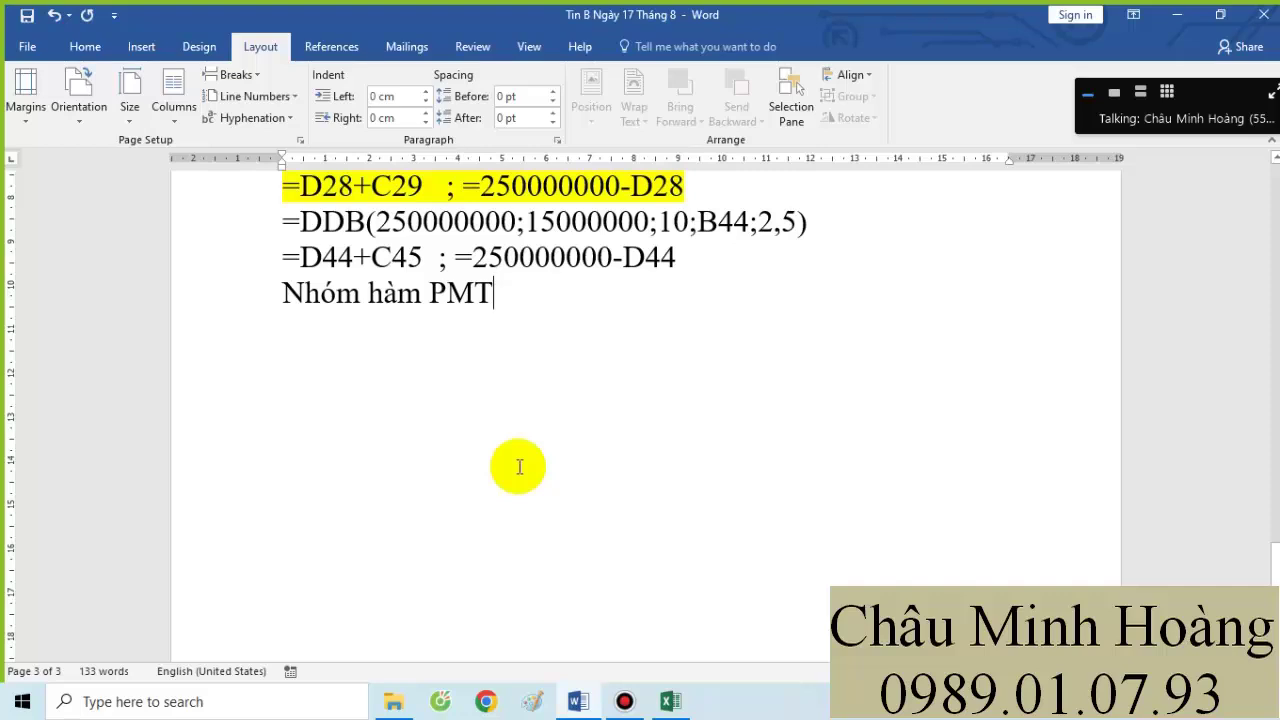
key(Return)
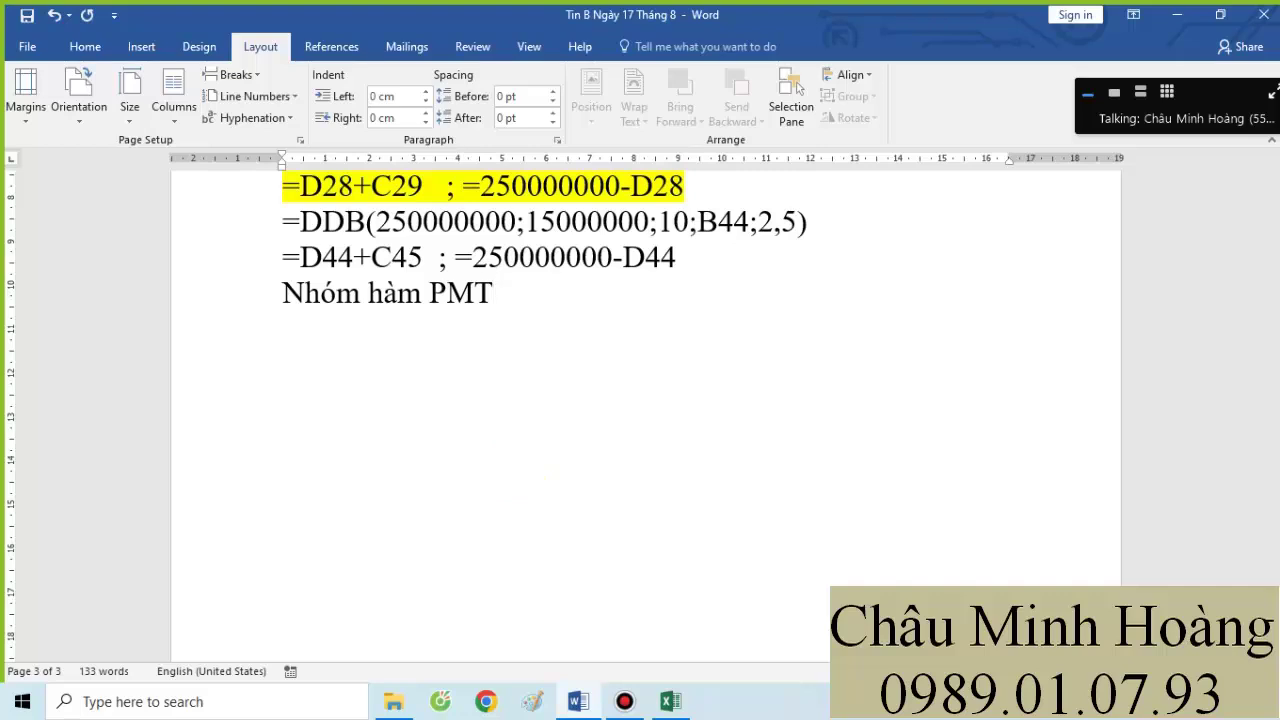
- Add the line "PMT : tính số tiền phải trả ( vốn, lãi) ở mỗi tháng/kì" below the PMT group heading
text(PMT )
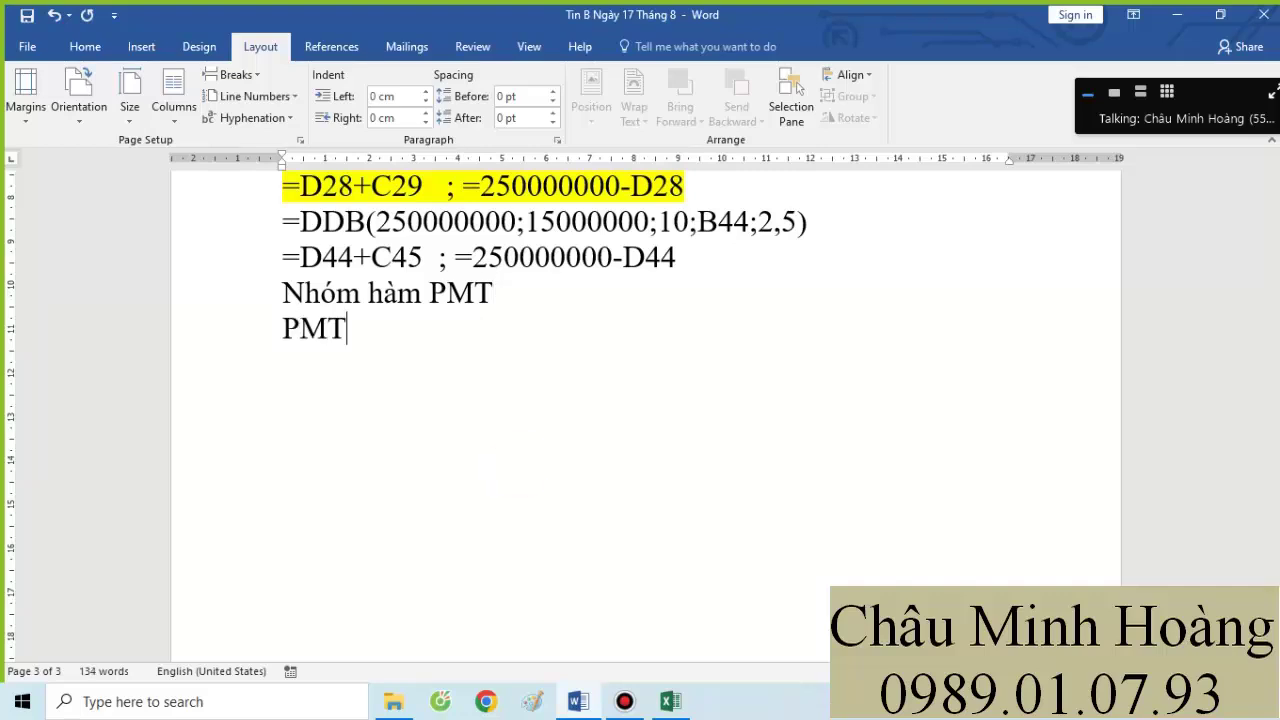
text(: tín só)
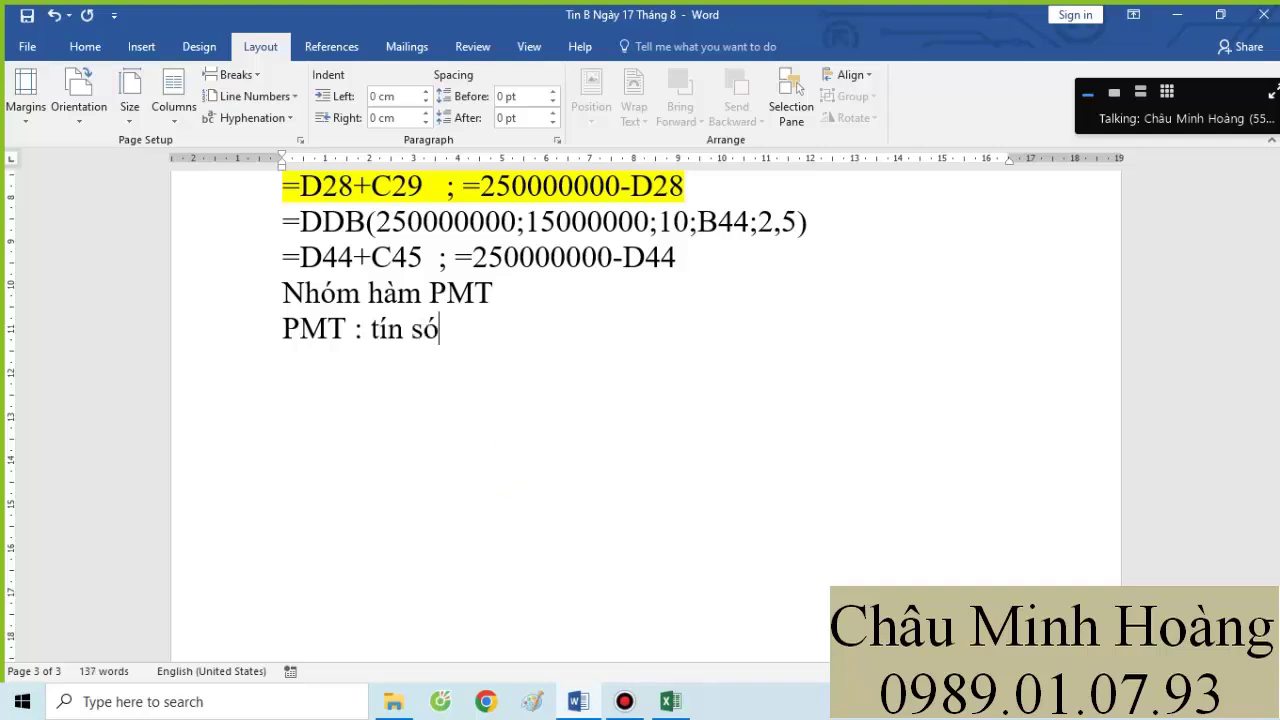
key(BackSpace)
key(BackSpace)
key(BackSpace)
text(h số )
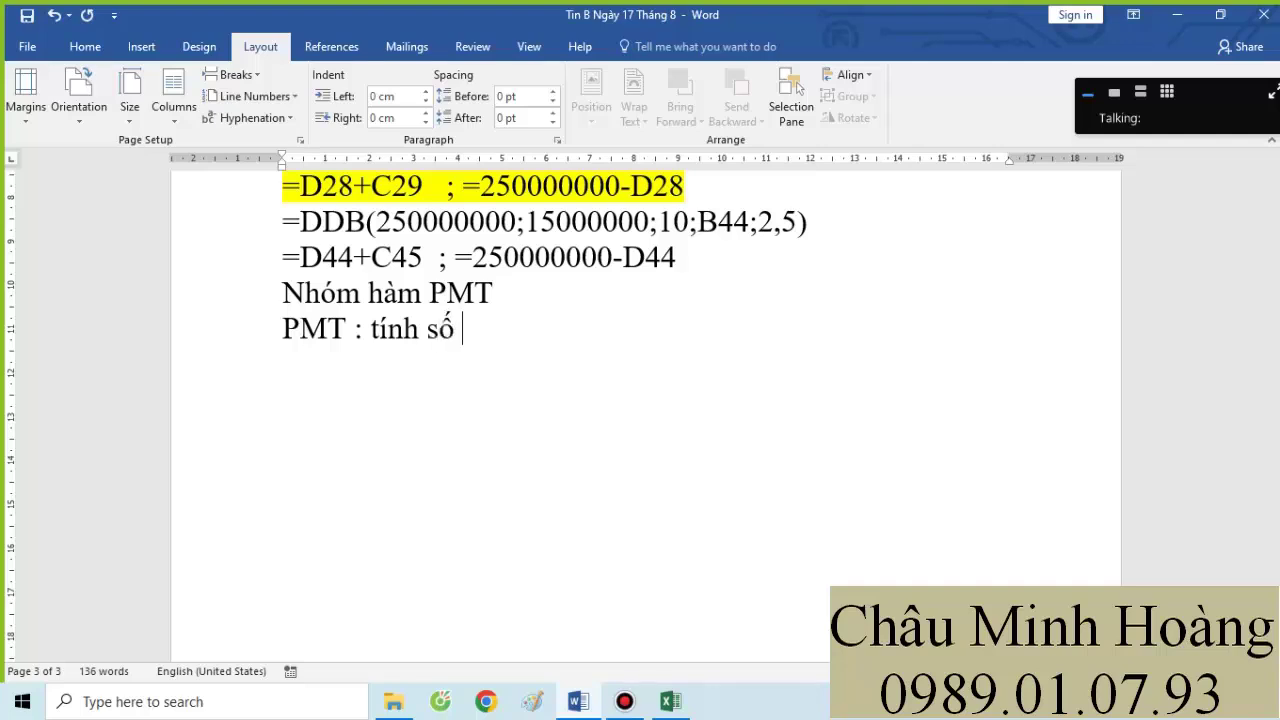
text(tiền phair tra)
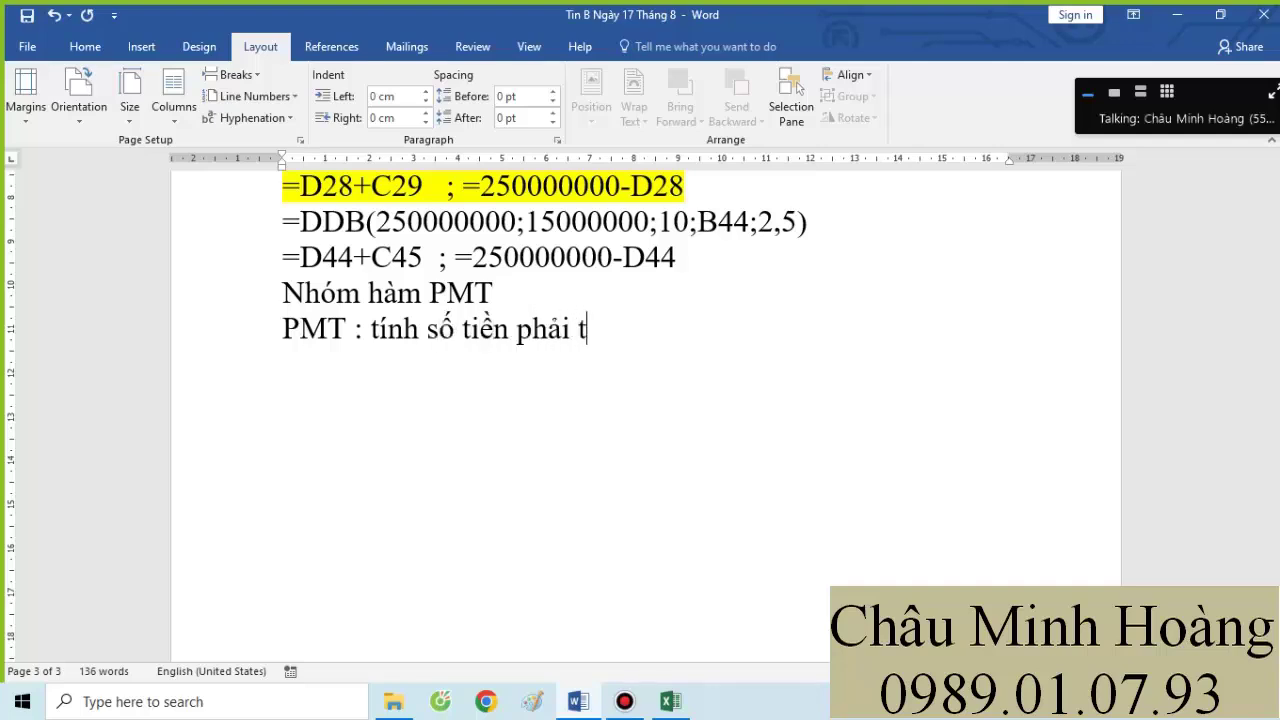
text(r ()
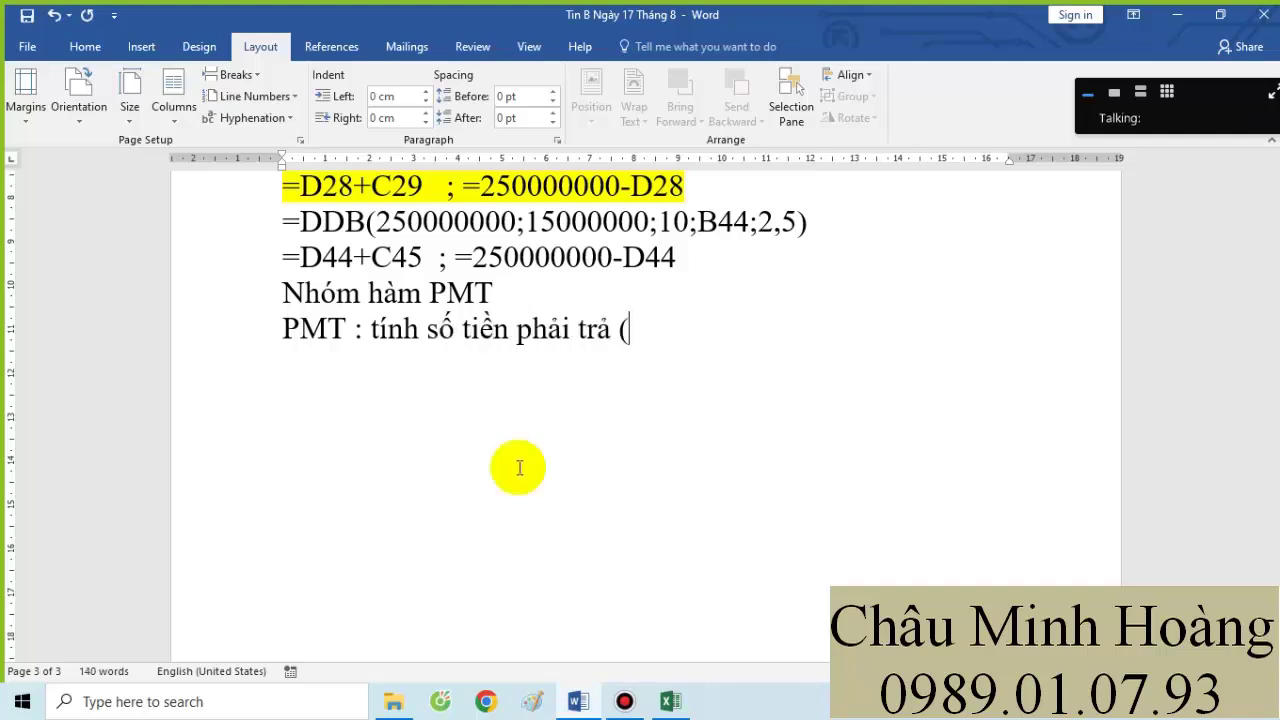
text( vo)
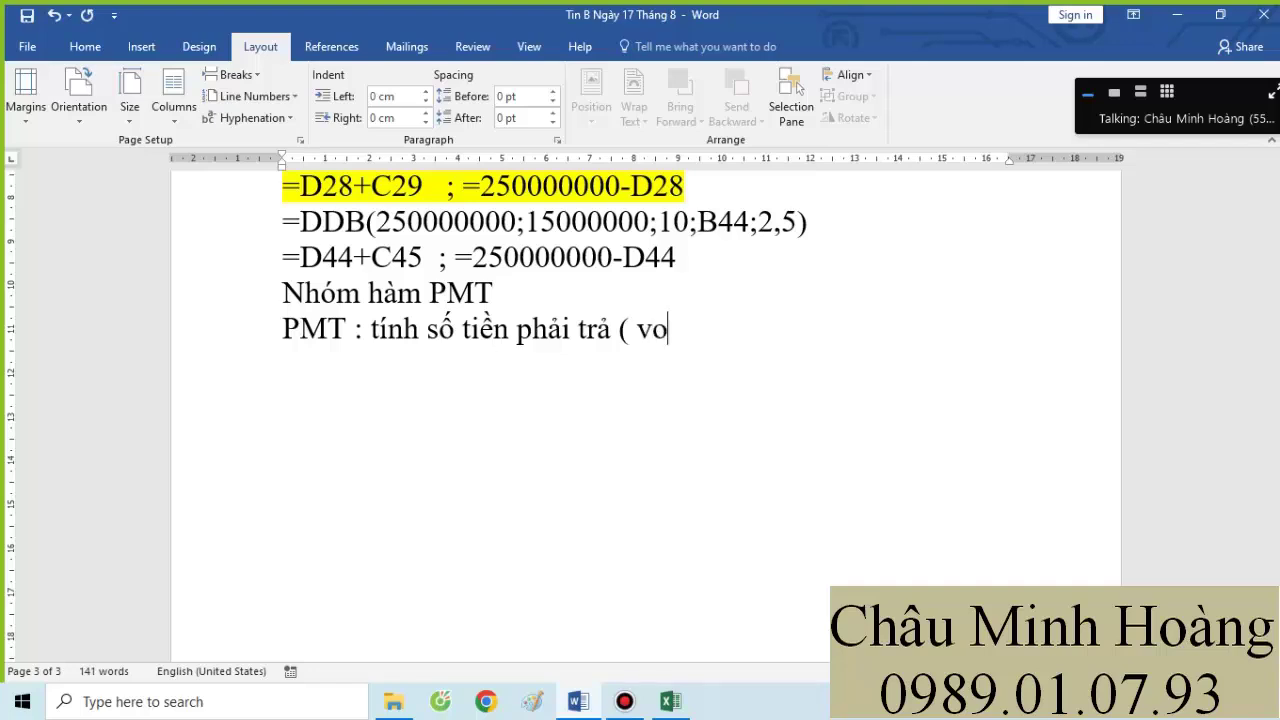
text(osn, laix)
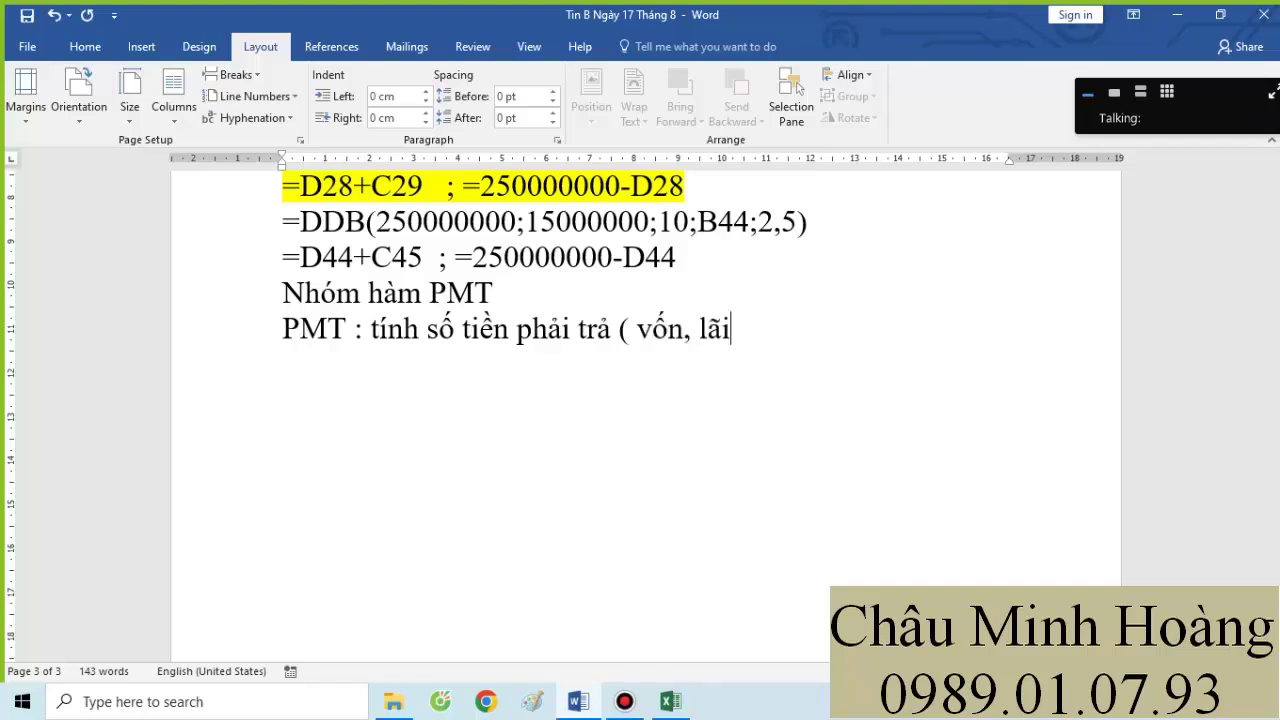
text() owr m)
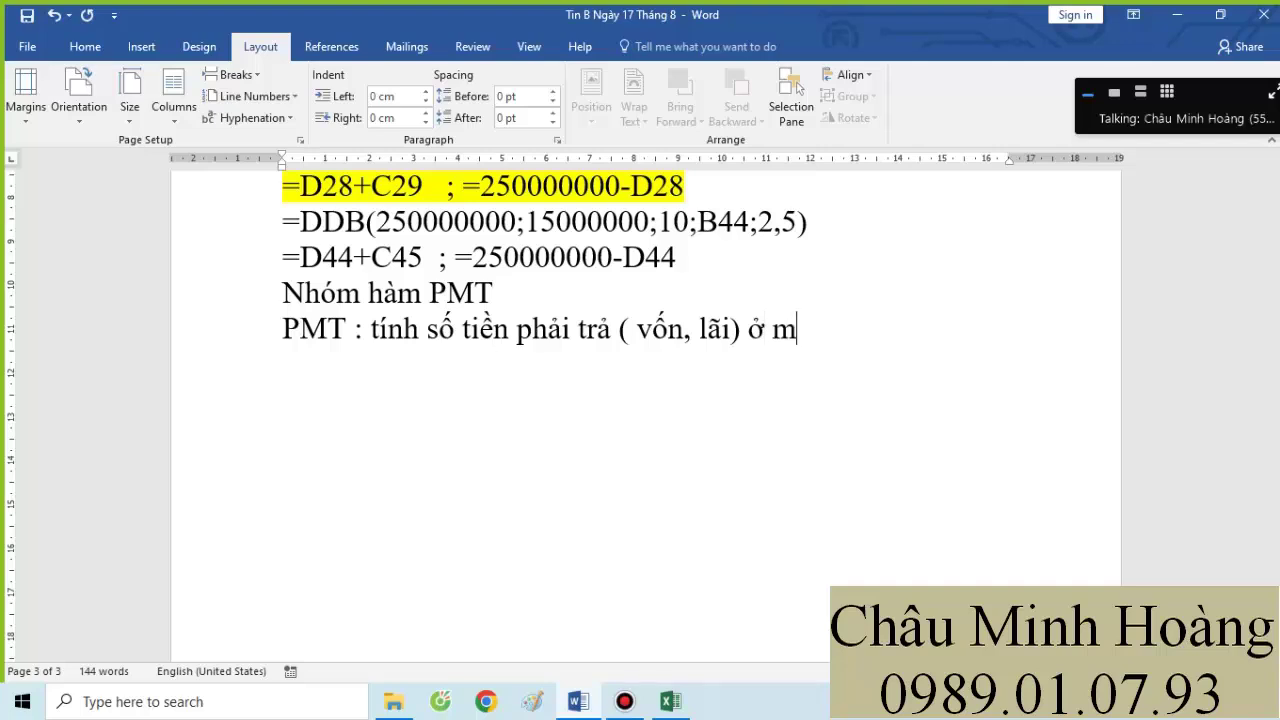
text(ooxi thangs)
text(/)
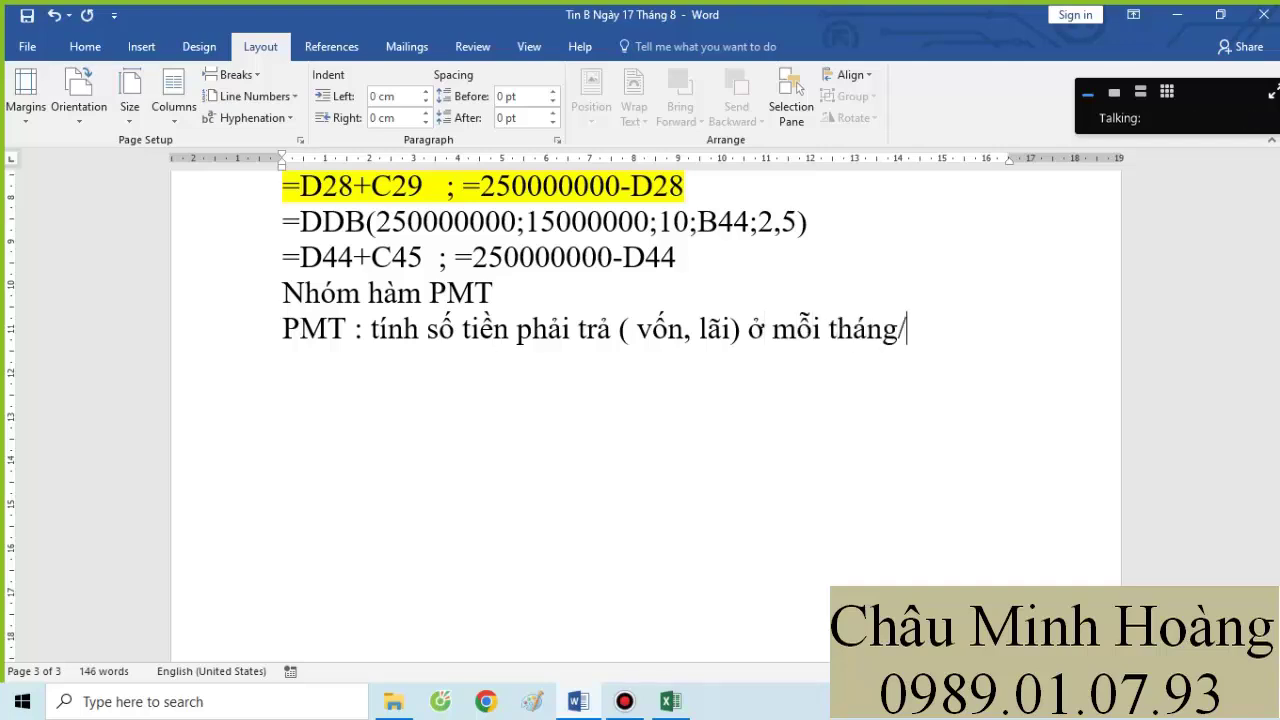
text(kif)
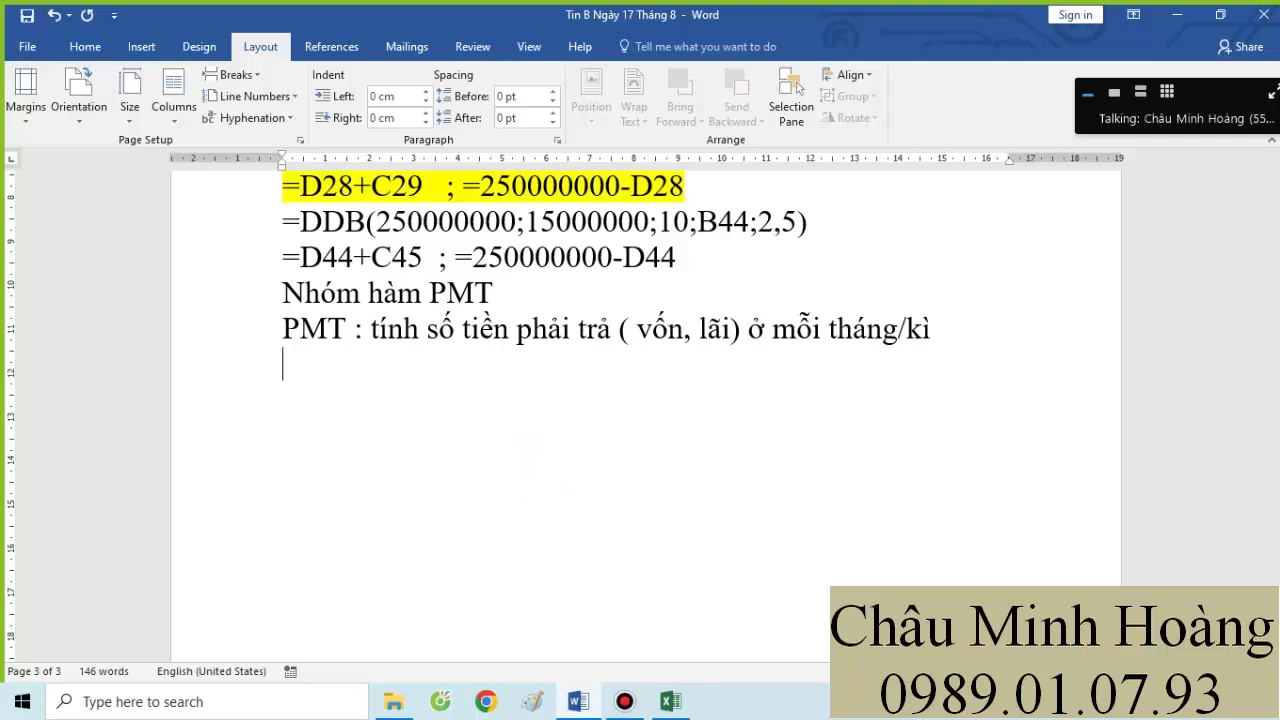
- Add the line "IPMT : số tiền lãi trả mỗi tháng.kì" below the PMT description
text(IPMT : số)
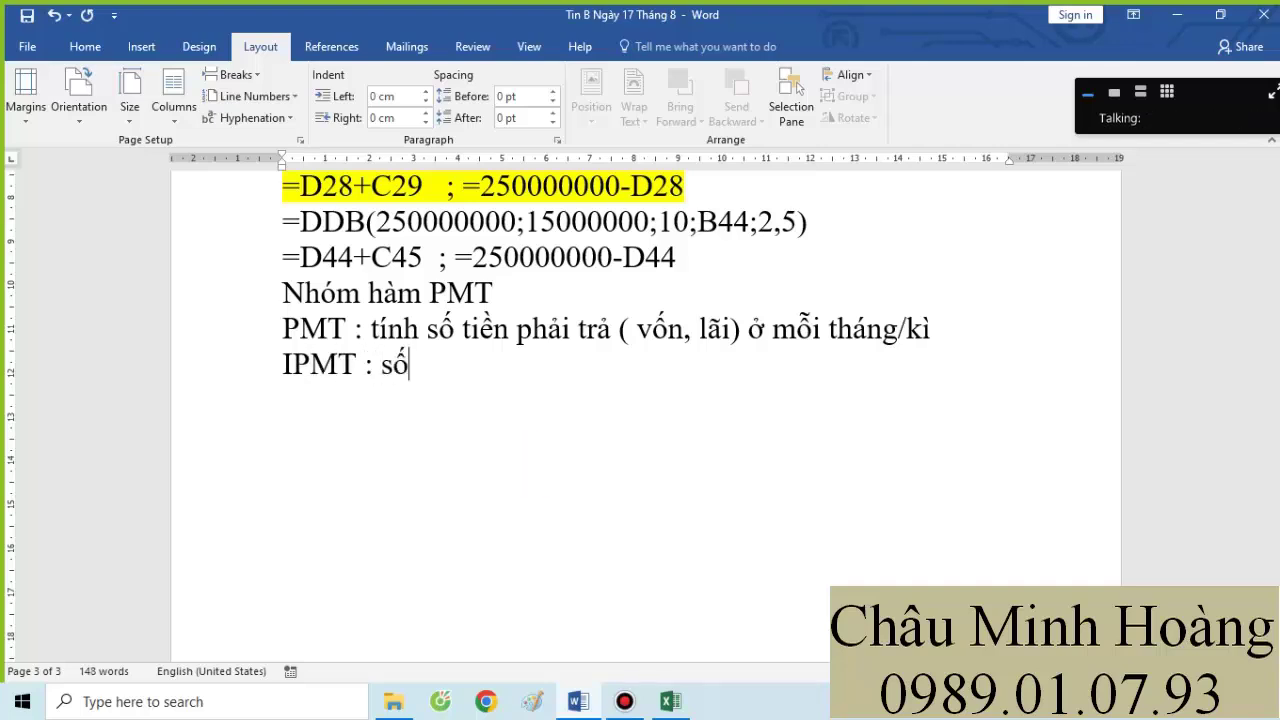
text( tiền lãiu)
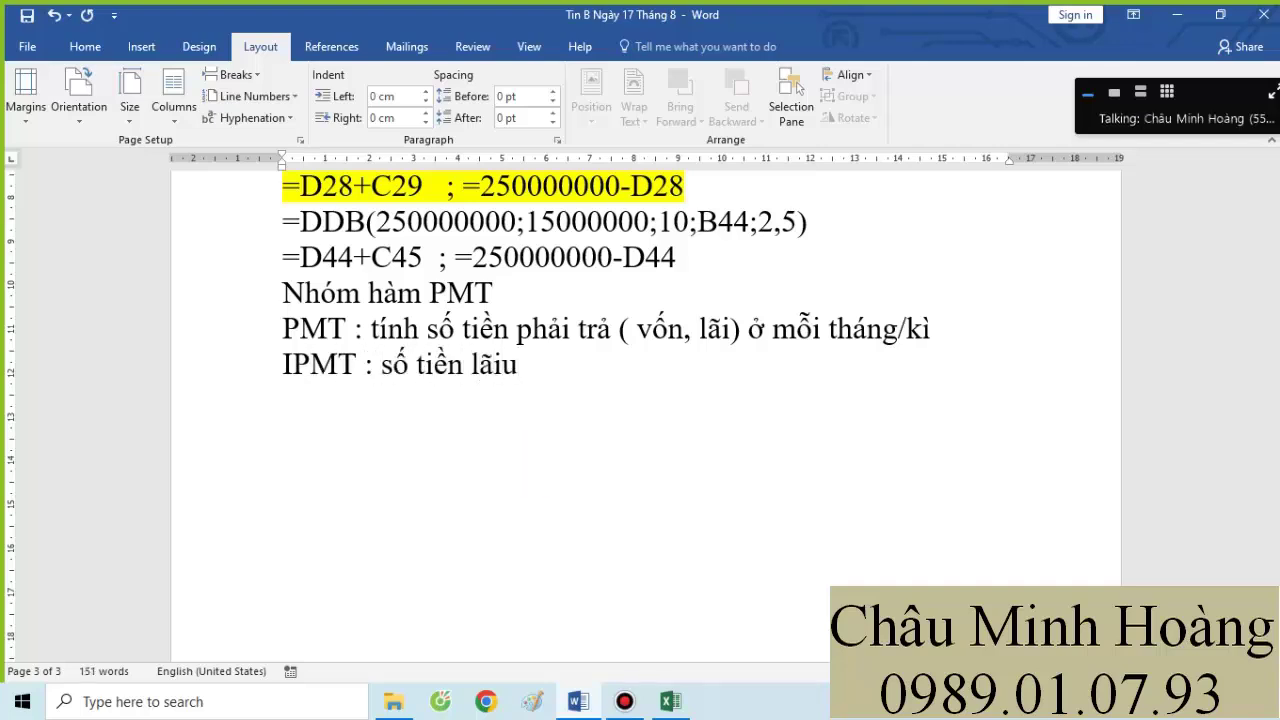
key(BackSpace)
text(trả mỗi)
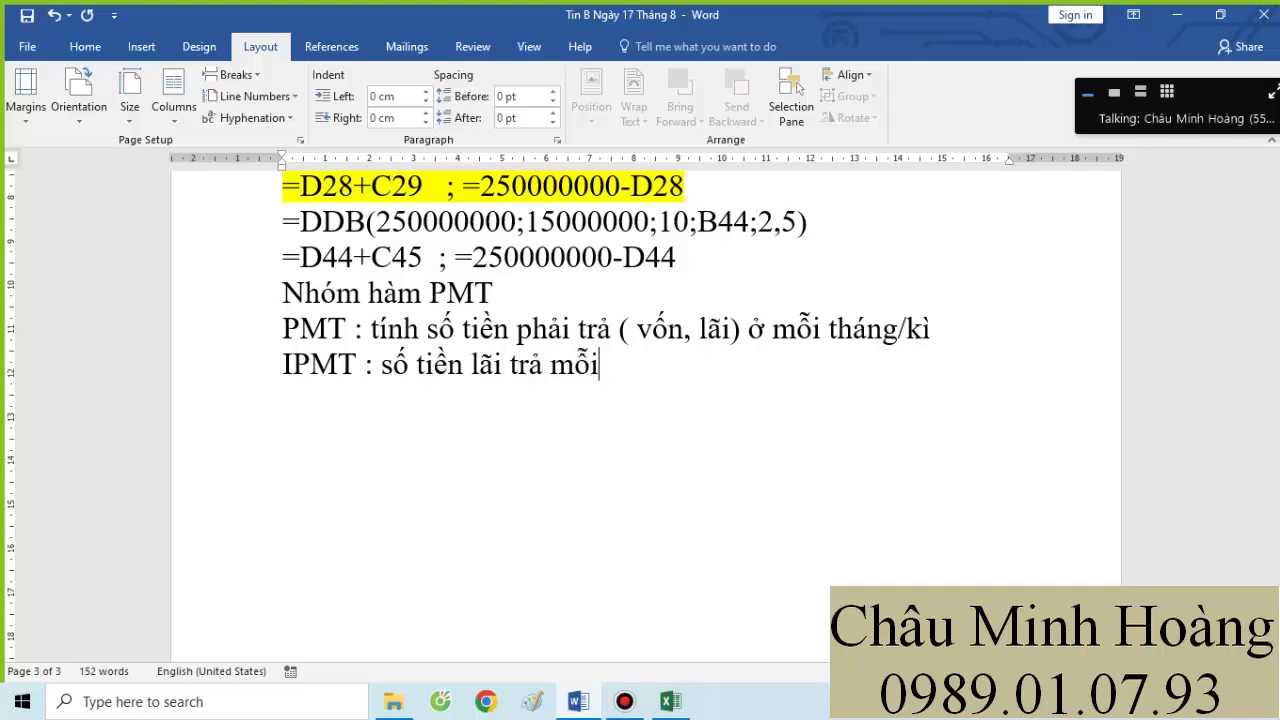
text( tháng.)
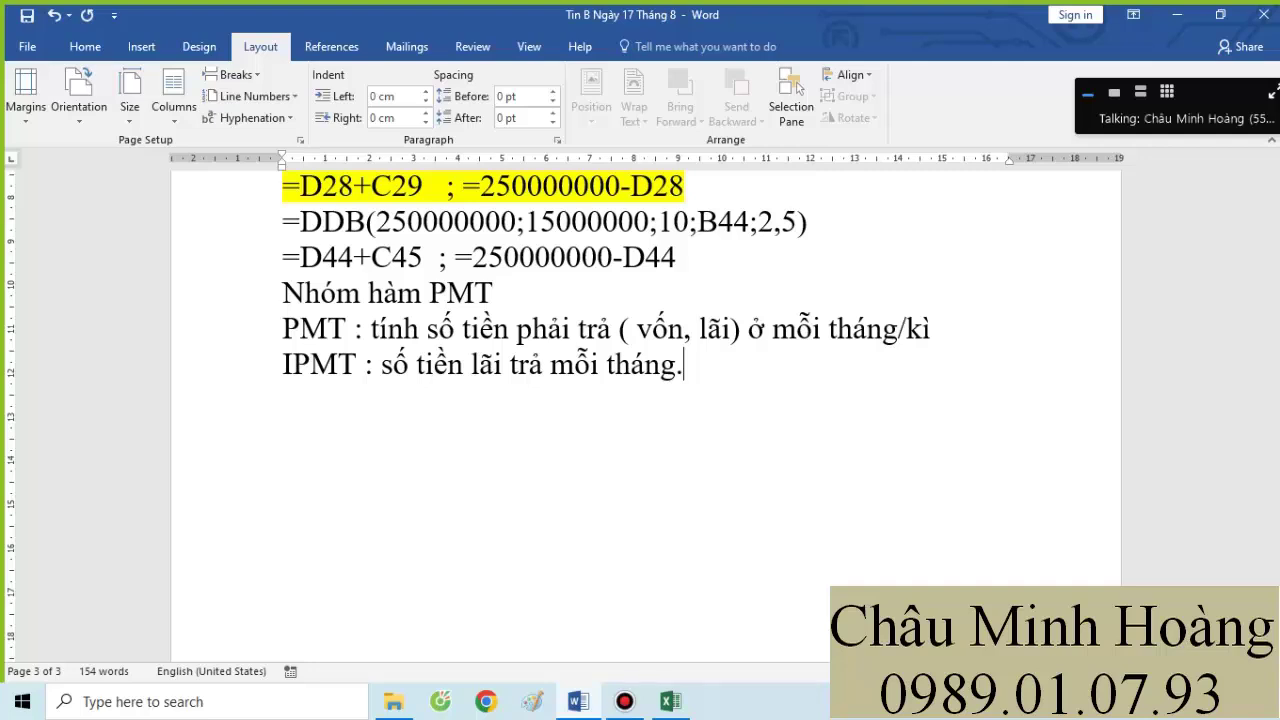
text(k)
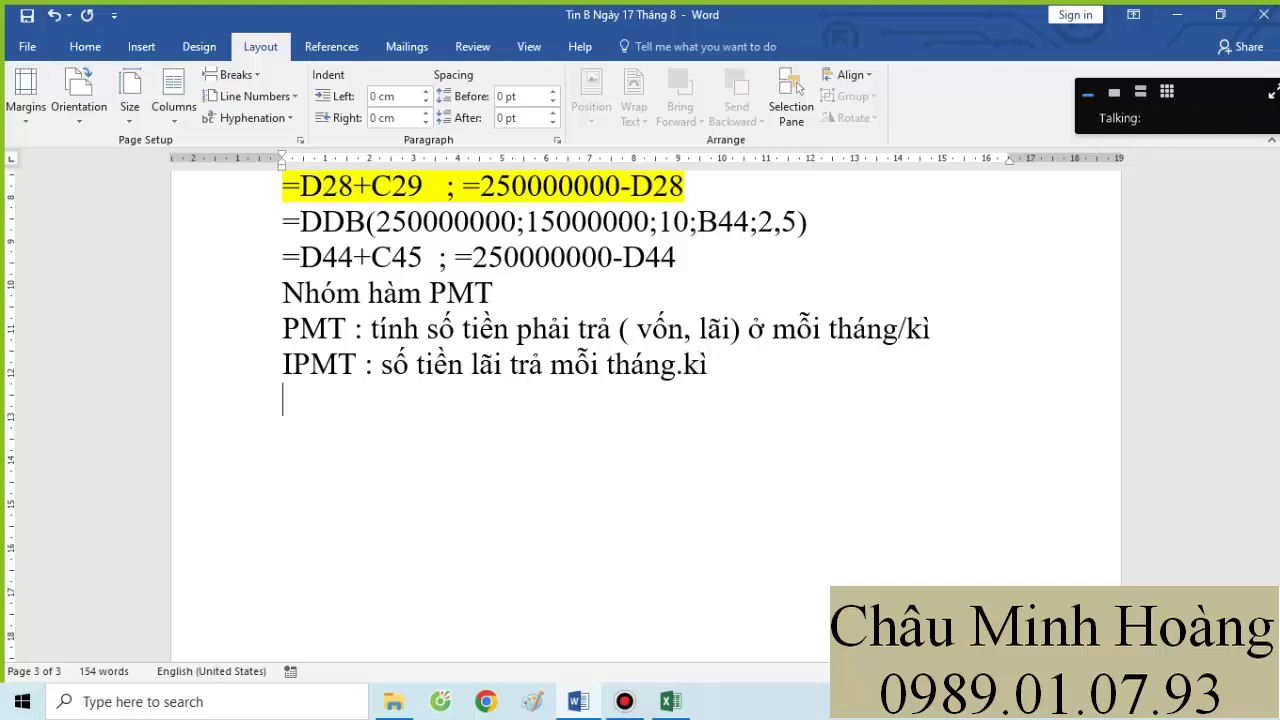
text(ì)
key(Return)
- Add the line "PPMT : số tiền vốn phải trả mỗi tháng/kì" below the IPMT description
text(PPMYT)
key(BackSpace)
key(BackSpace)
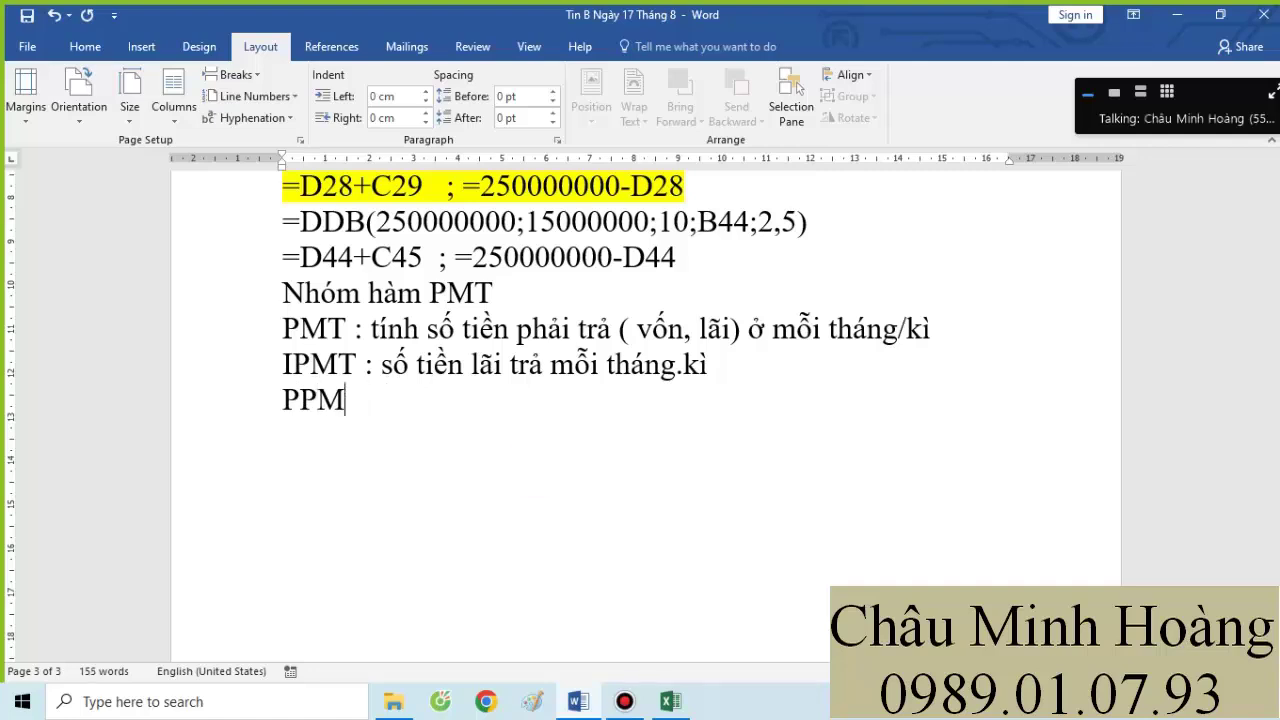
text(T : số tiền vốn )
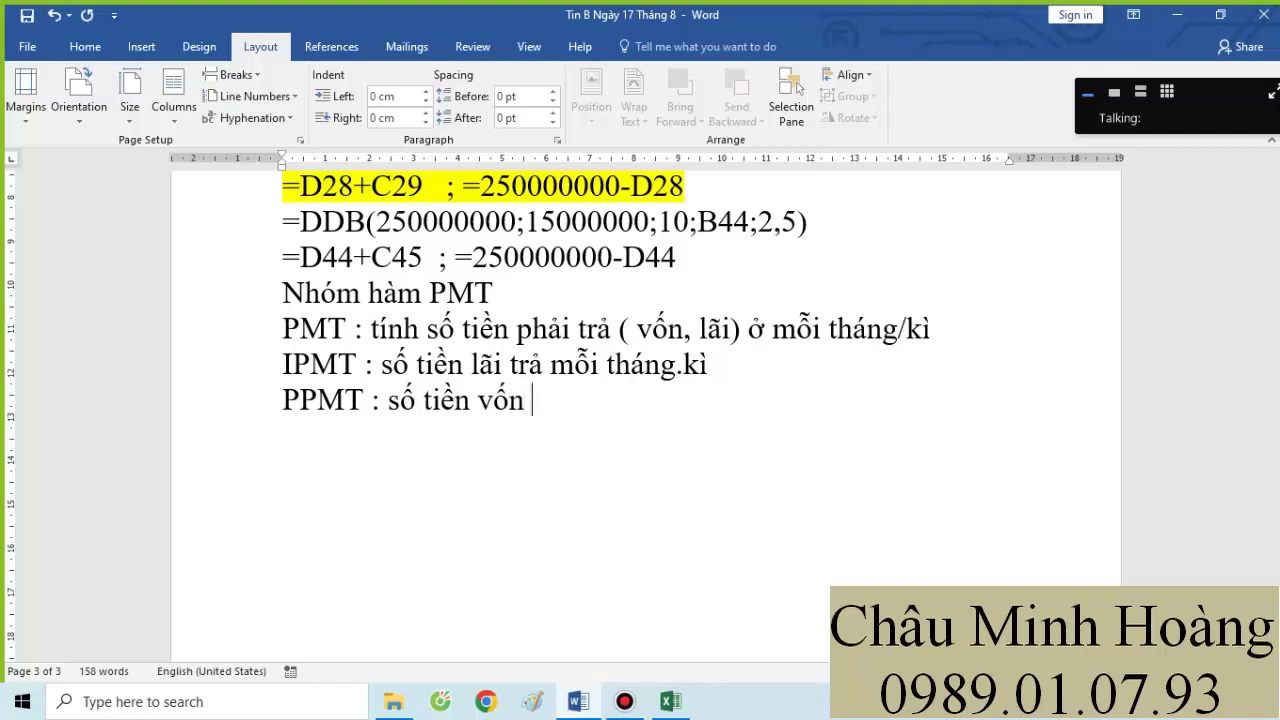
text(ph)
key(BackSpace)
text(pha)
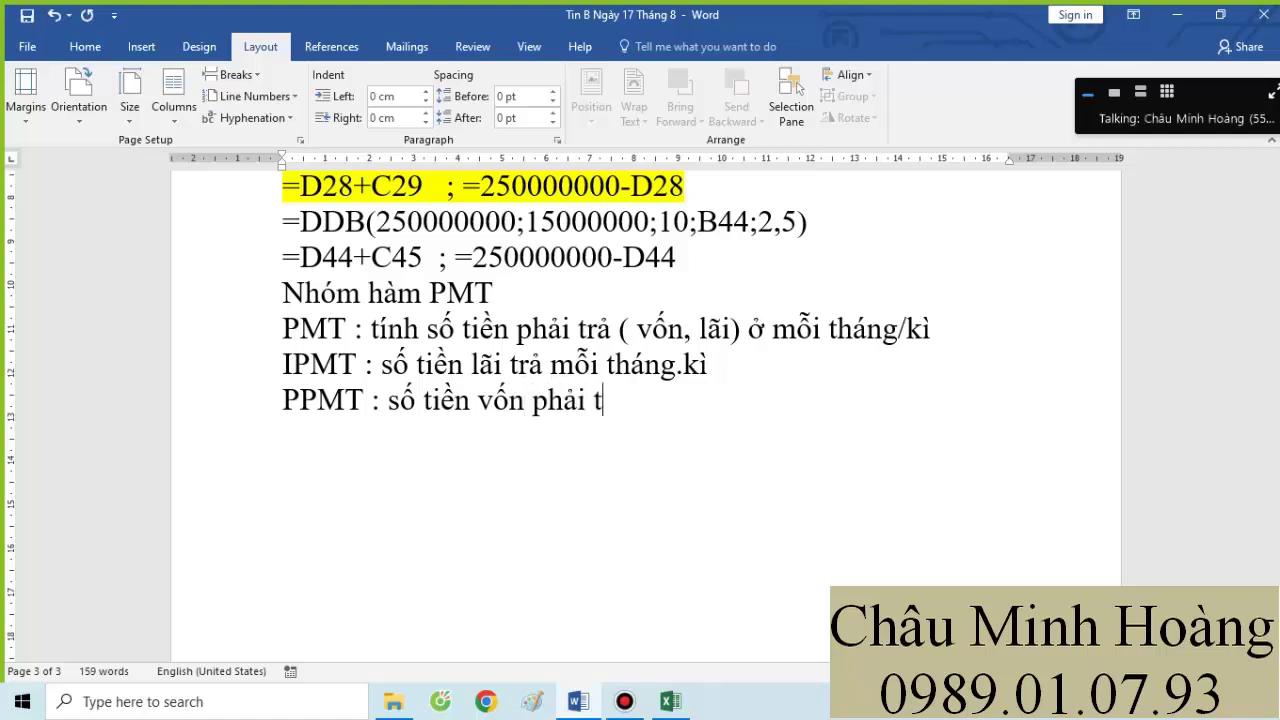
text(i trả mỗi tháng)
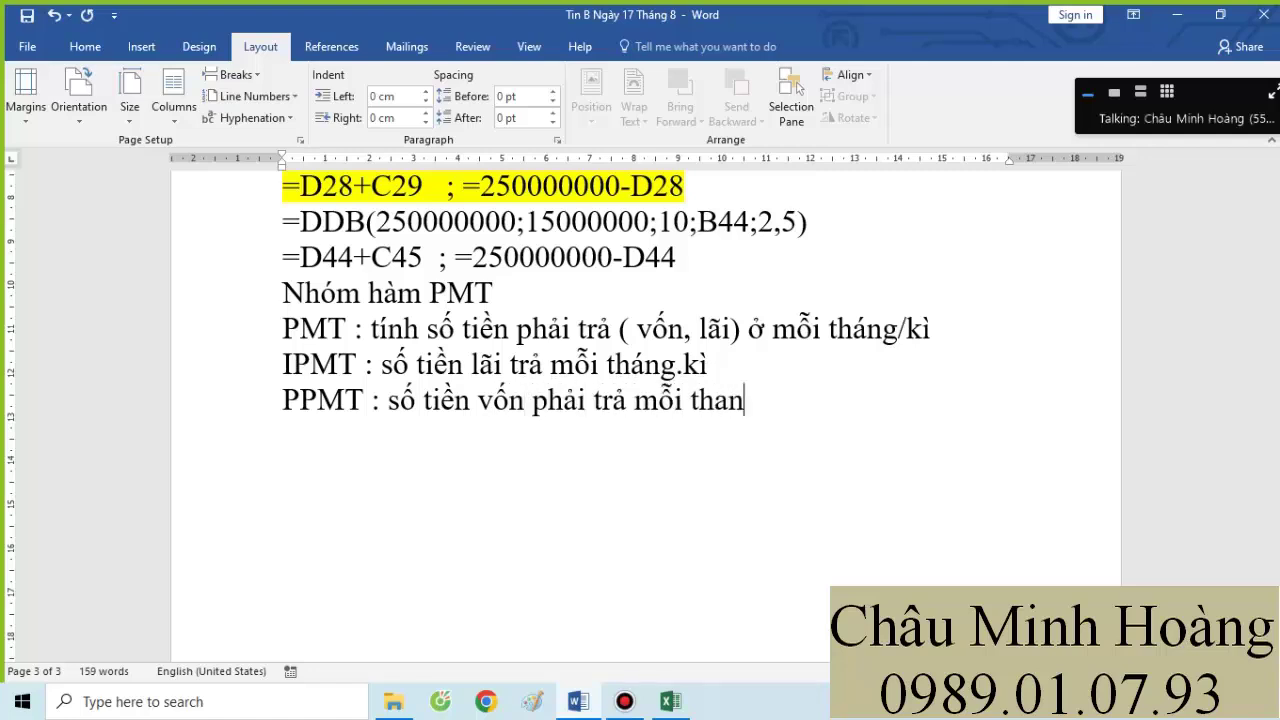
text(/)
text(kif)
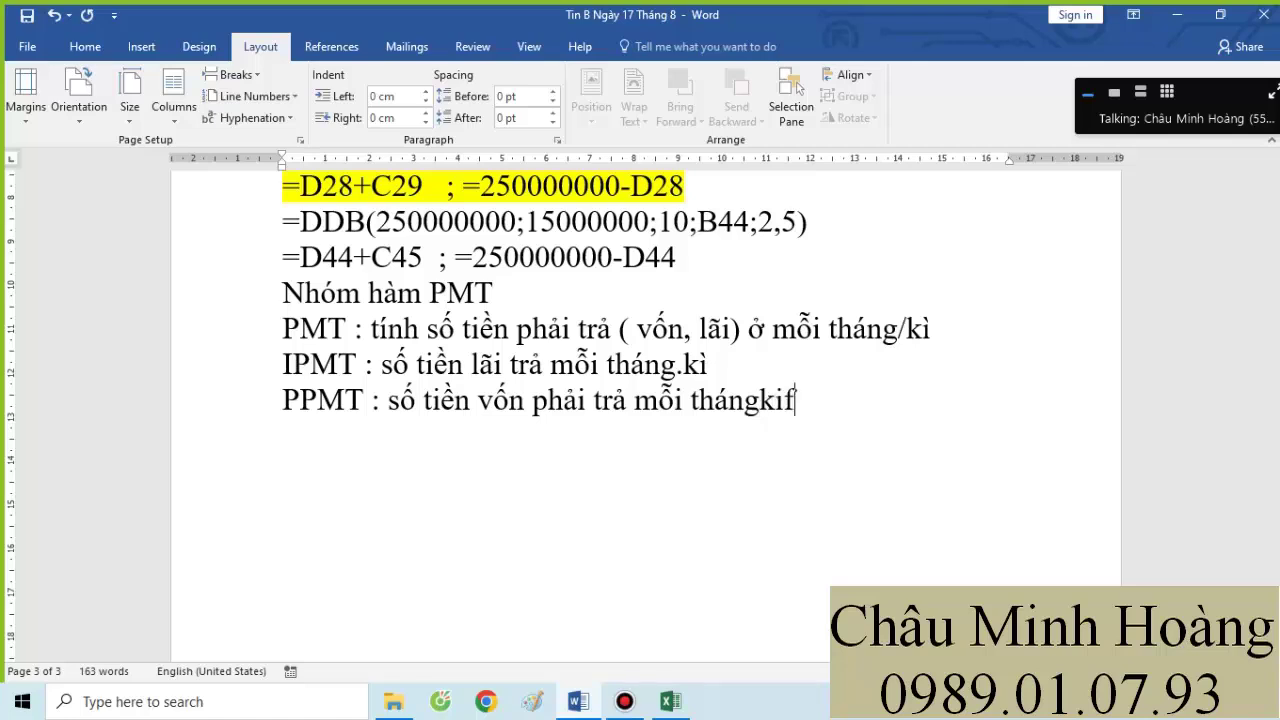
key(BackSpace)
key(BackSpace)
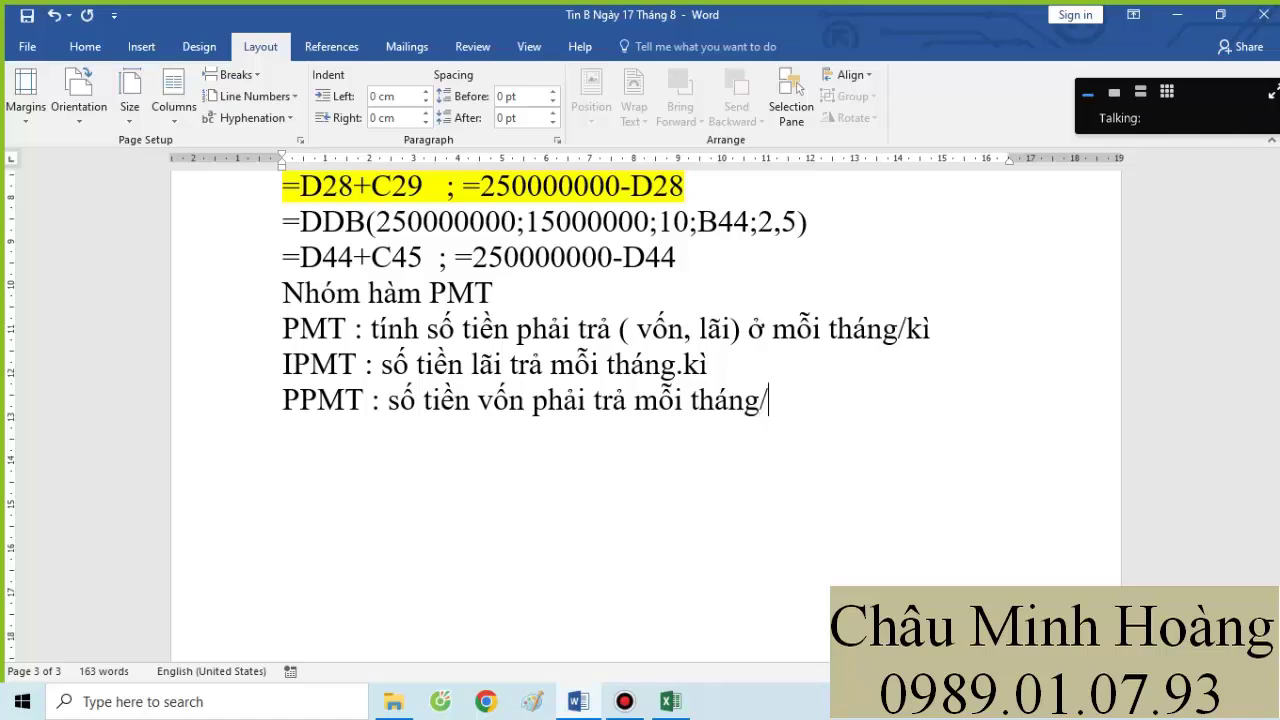
text(kiRAT)
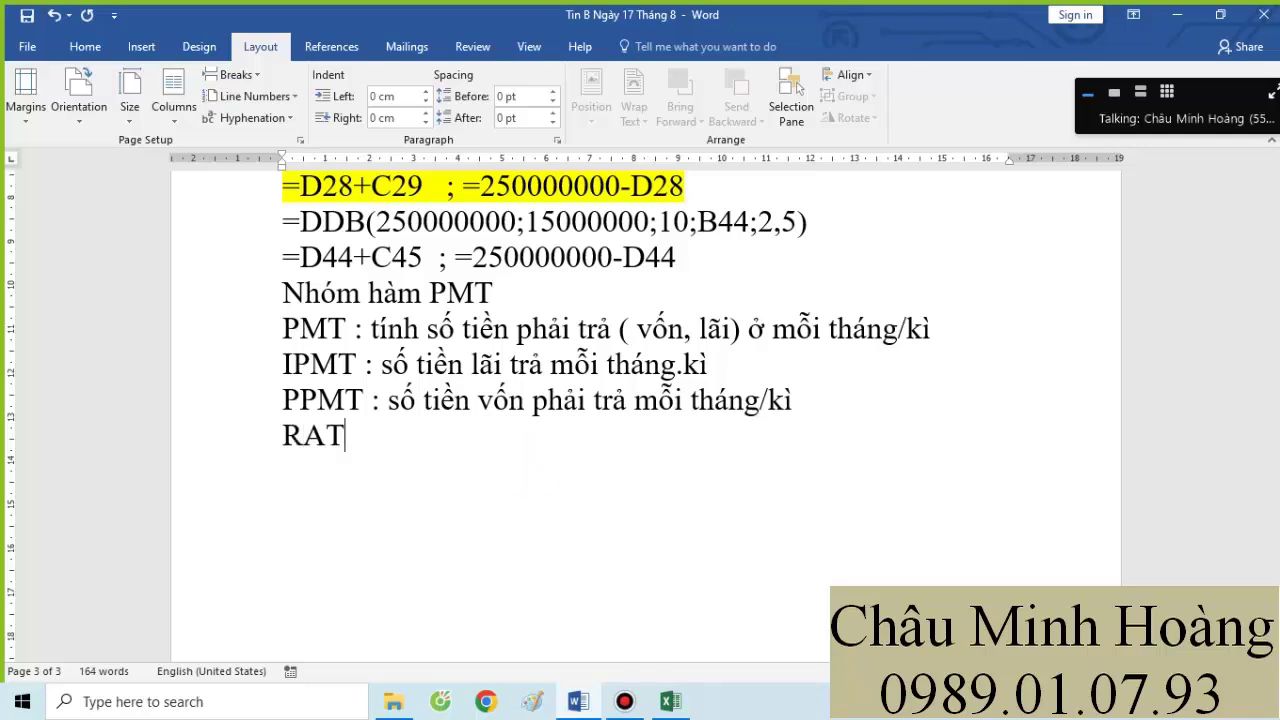
- Write the line "RATE : lãi suất vay, mượn, trả, góp, đầu tư… tính theo tháng" below the PPMT description
text(E : lãi suất )
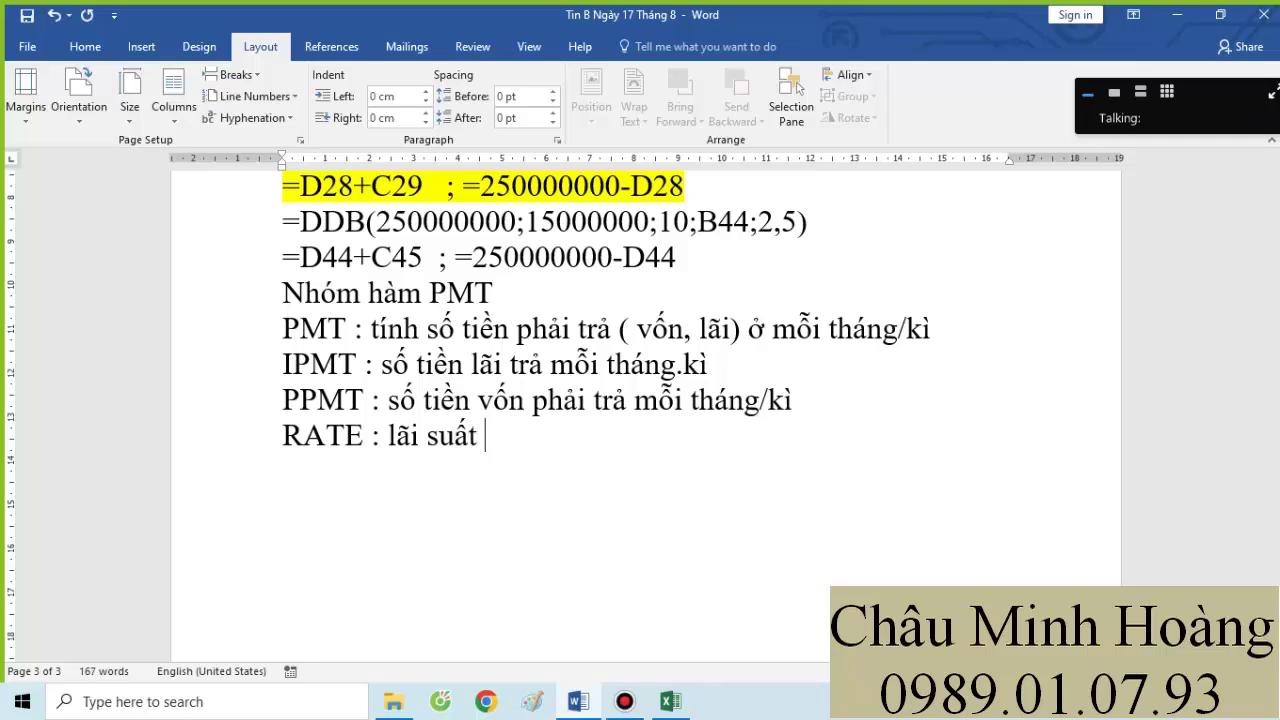
text(vay, m)
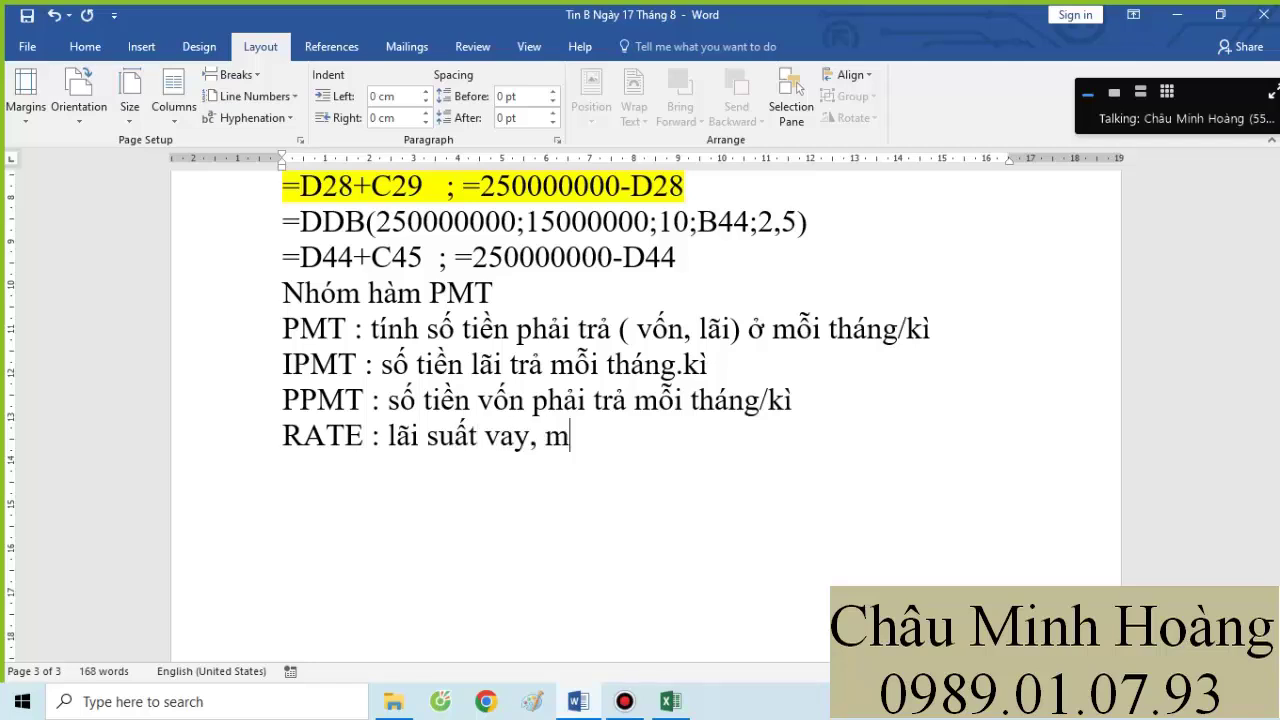
text(ươn, trả)
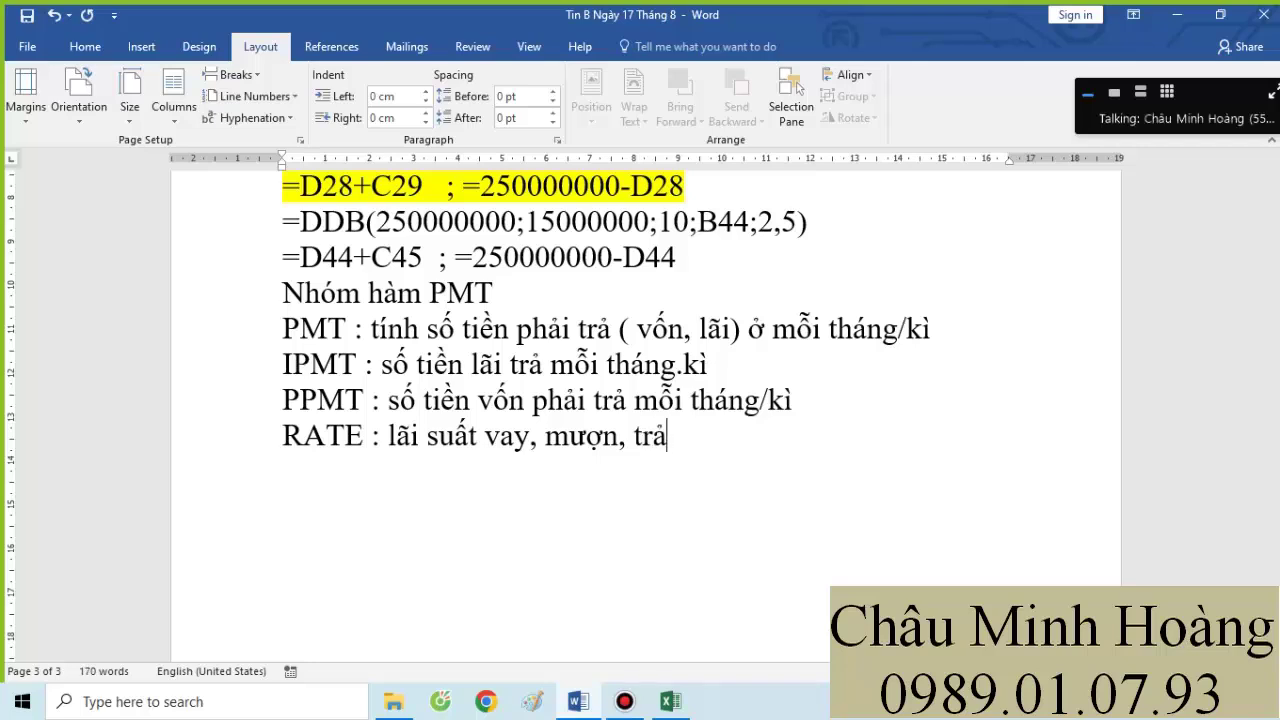
text(, góp)
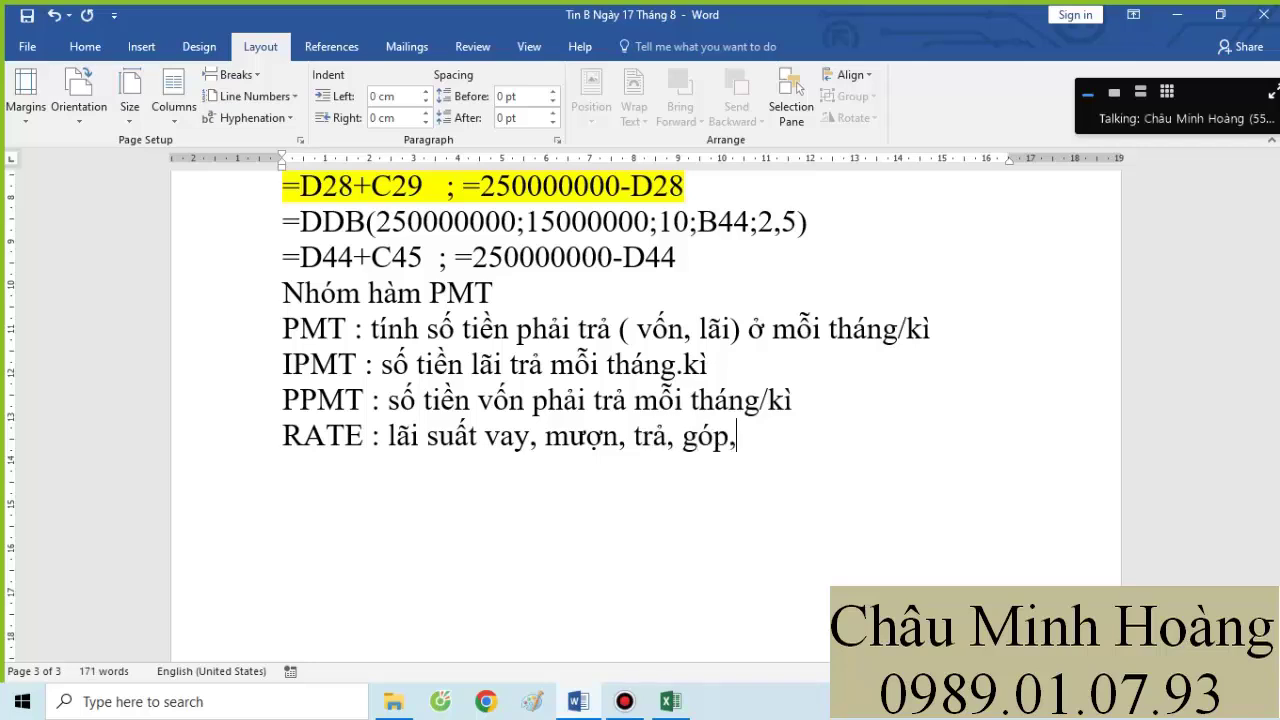
text(, đầu tư...)
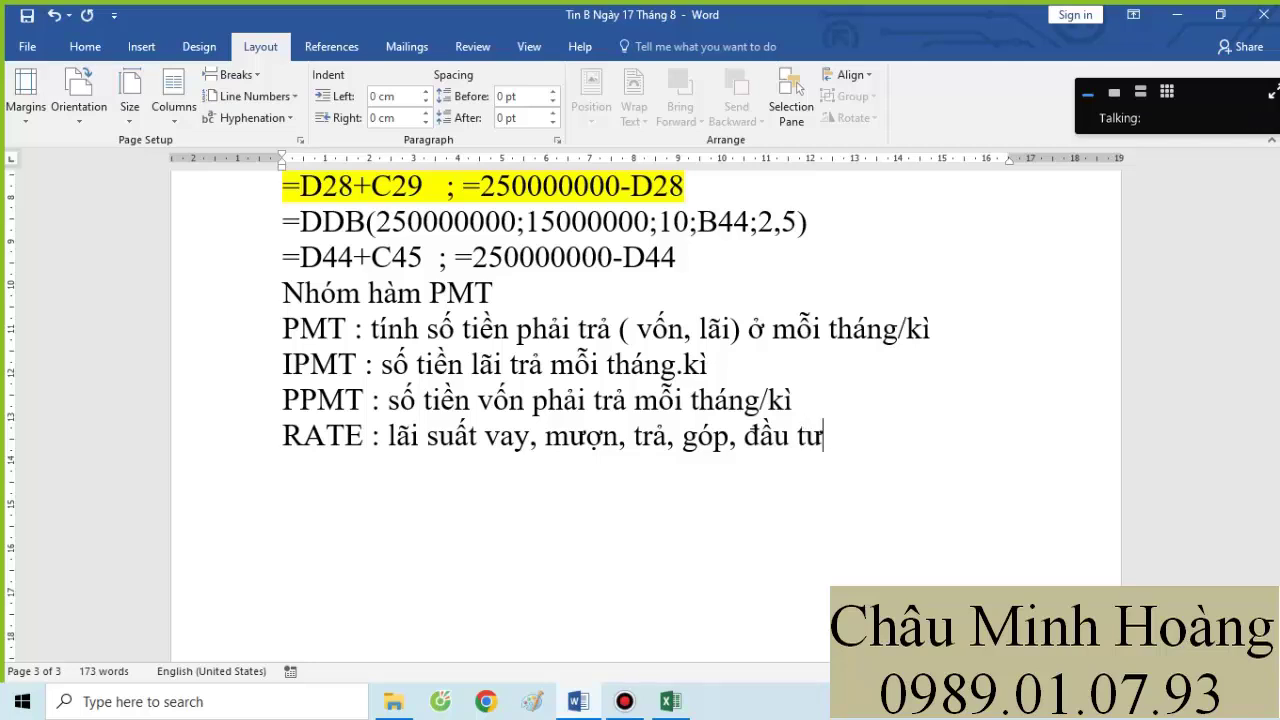
text( tính )
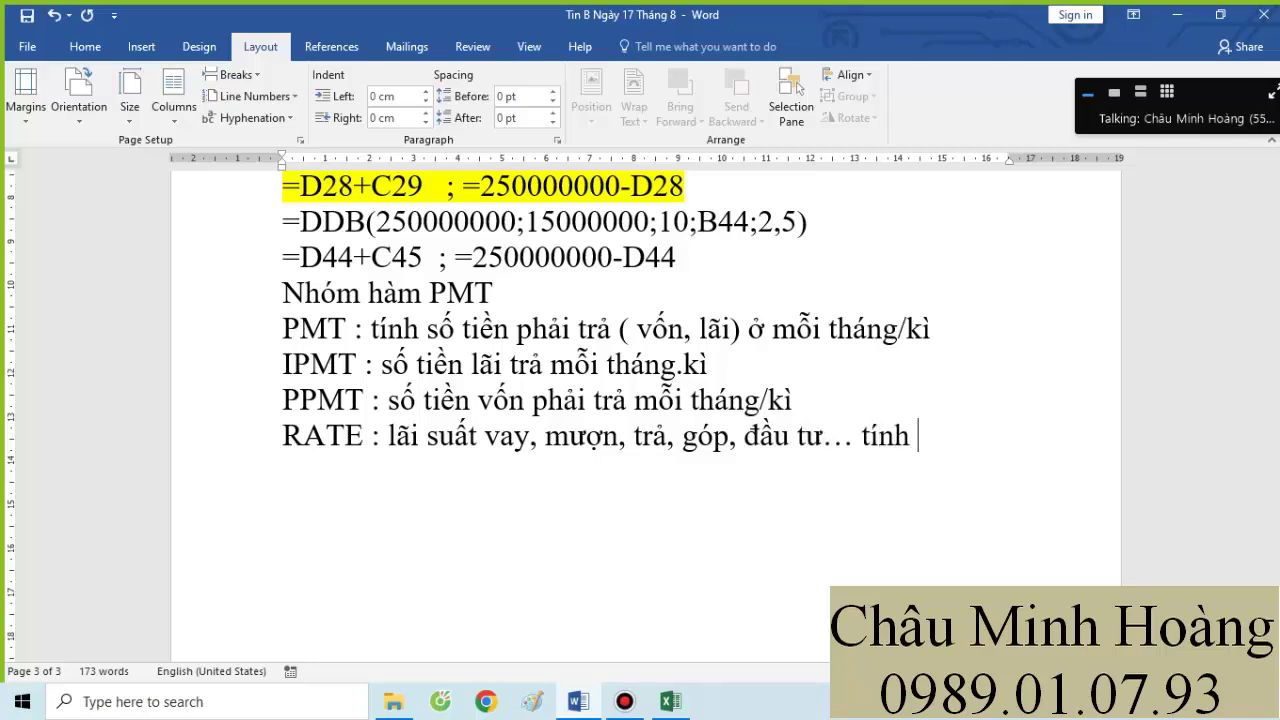
text(theo tháng)
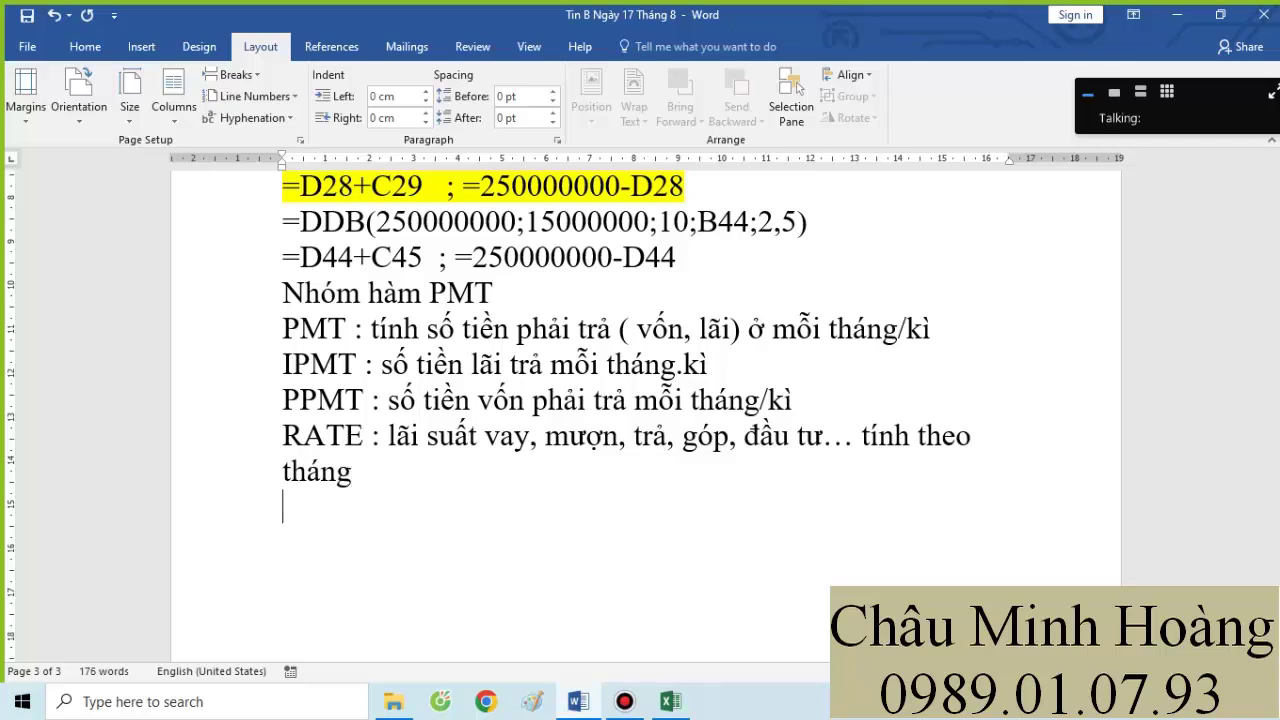
- Add the line "PV : số tiền hiện tại có, tiền vay, mượn, nợ, đầu tư…" below the RATE description
text(PV :)
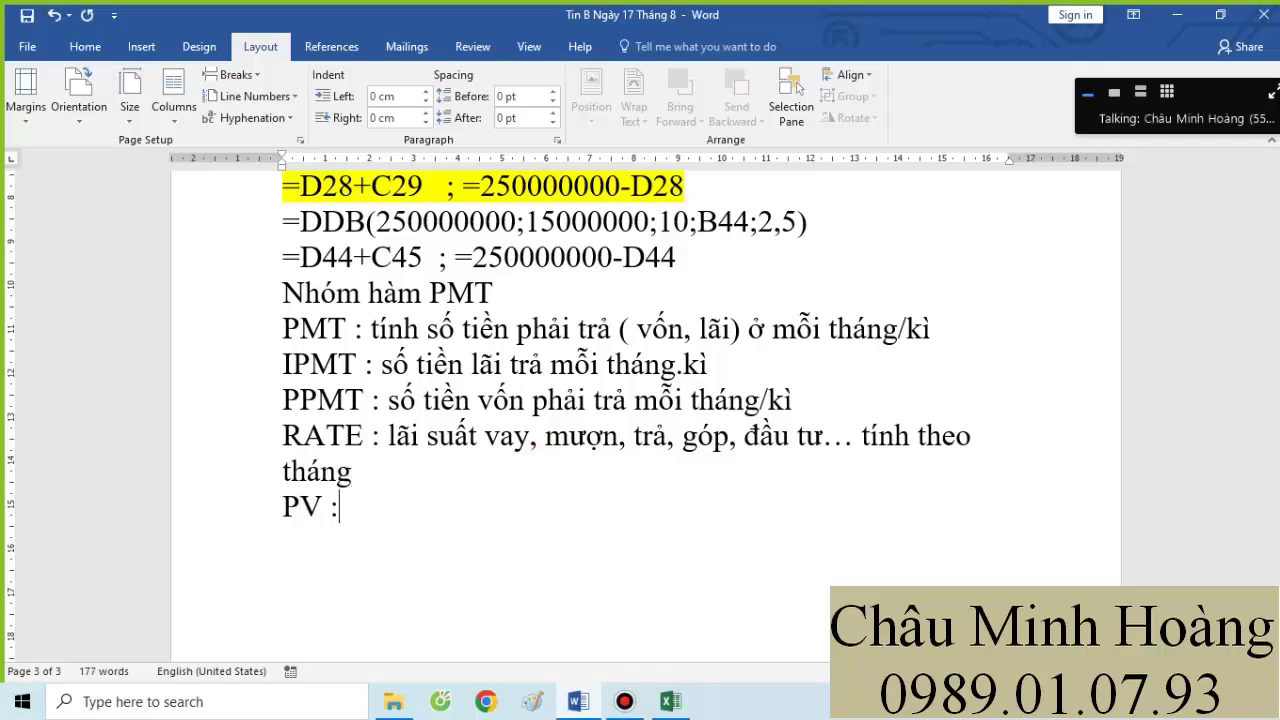
text( số tiền h)
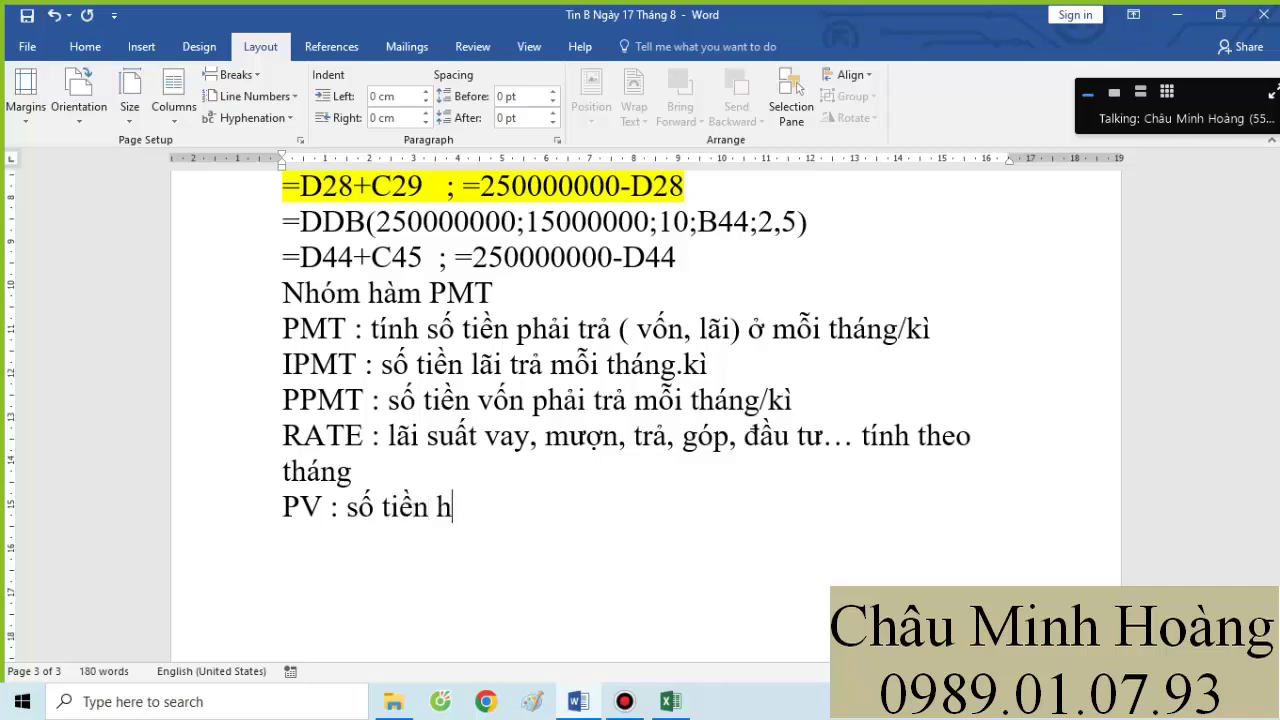
text(iên tại )
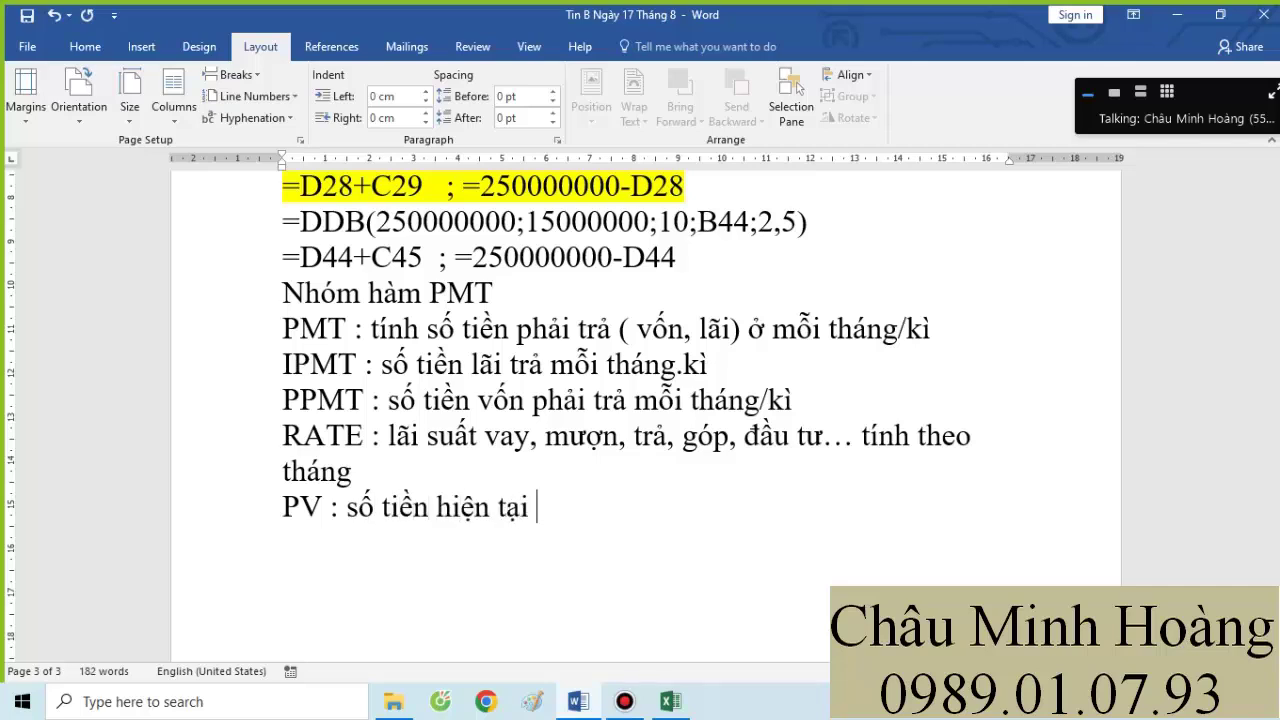
text(có, tiền )
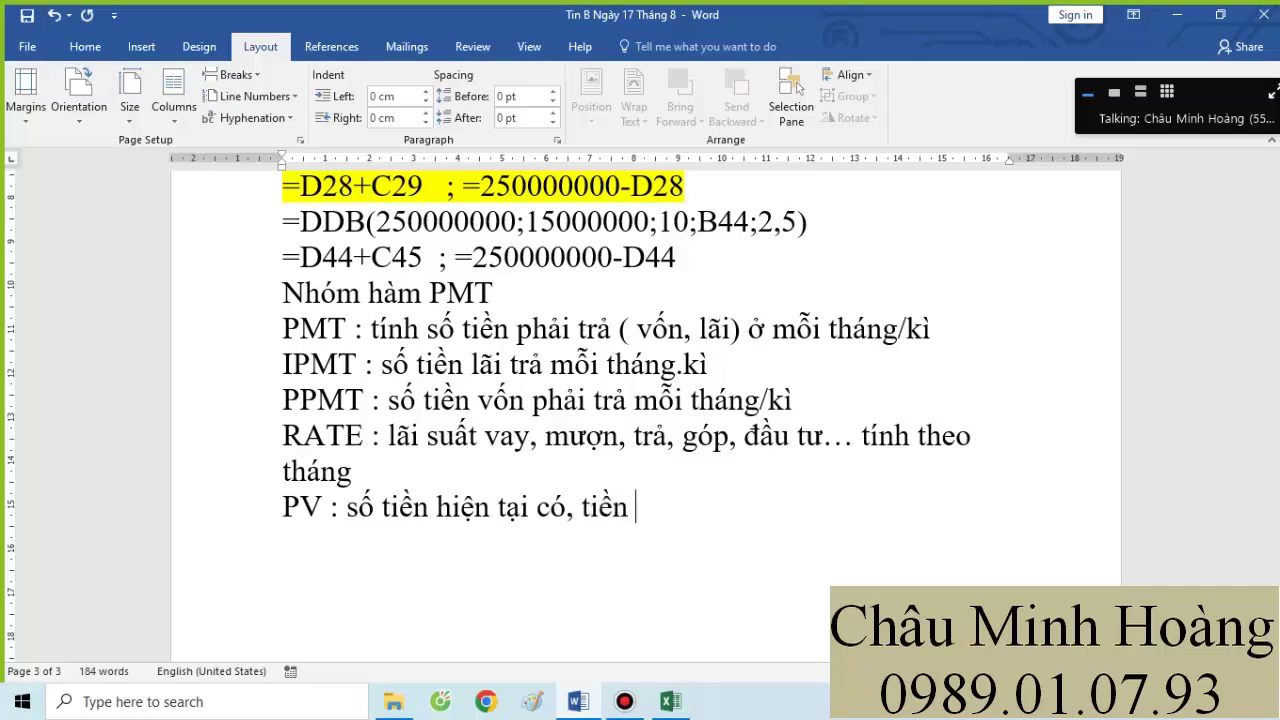
text(vay, mượn, nợ)
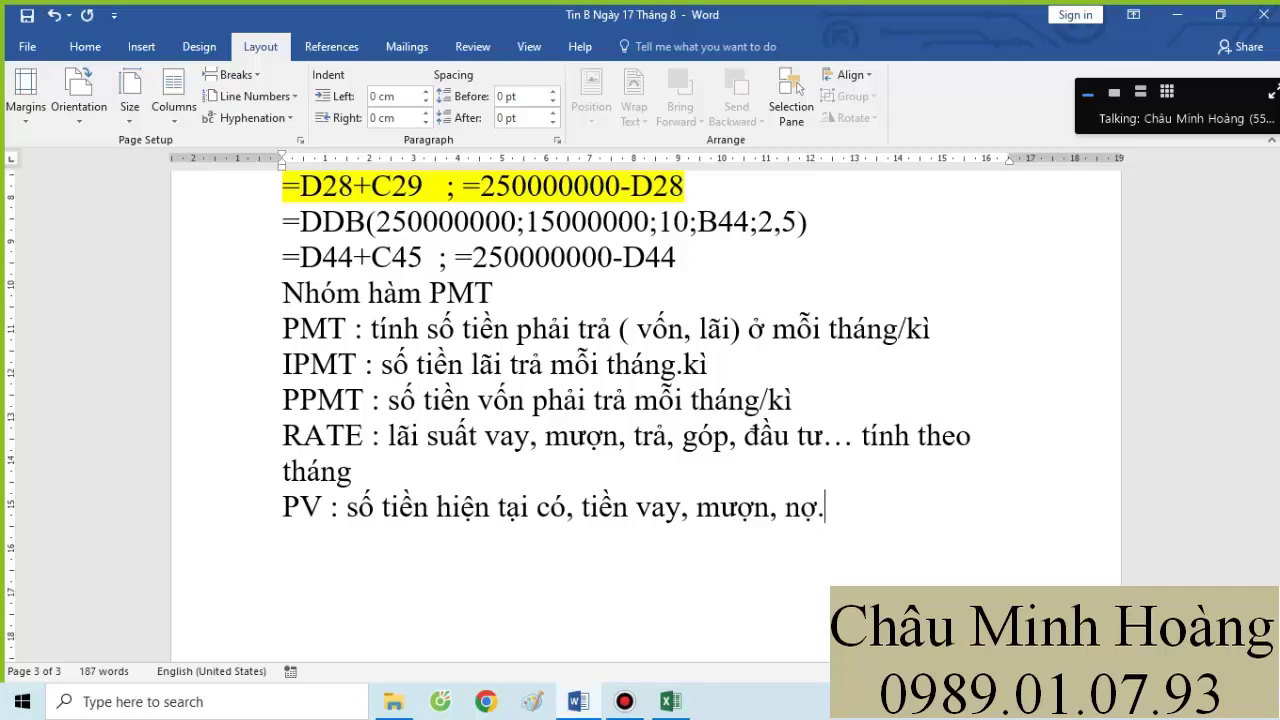
text(, đ)
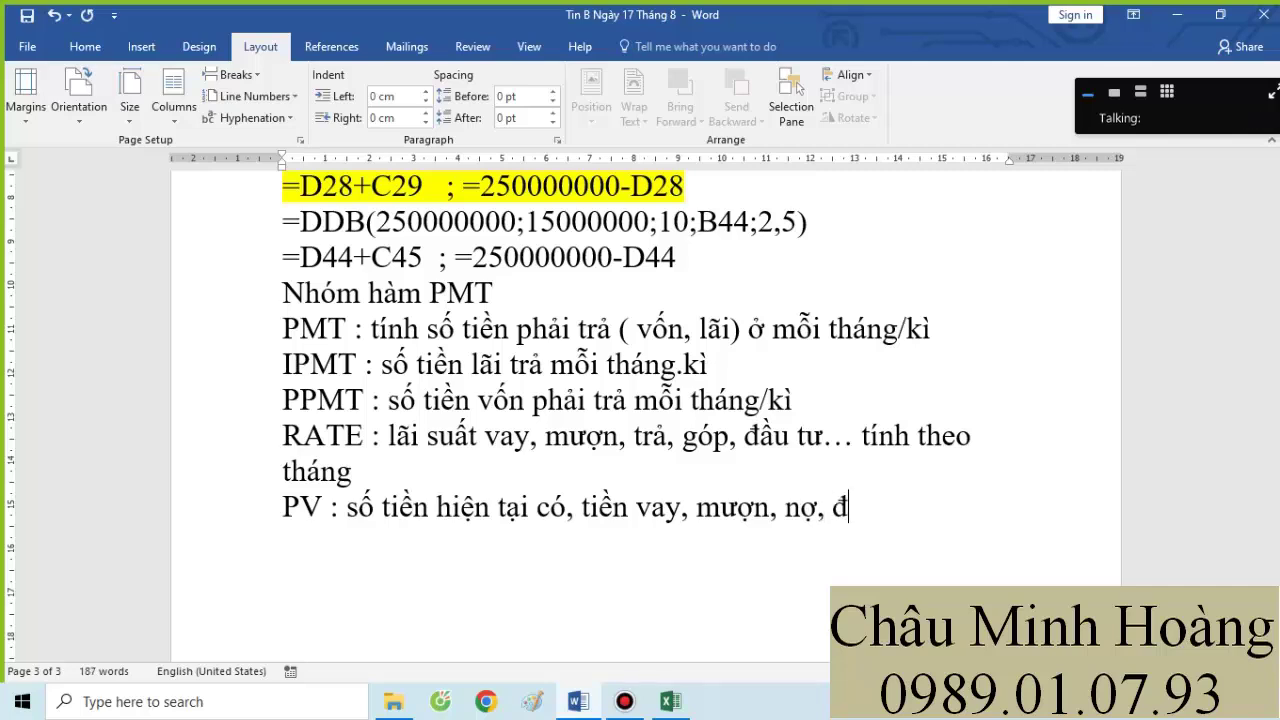
text(ầu tuw...)
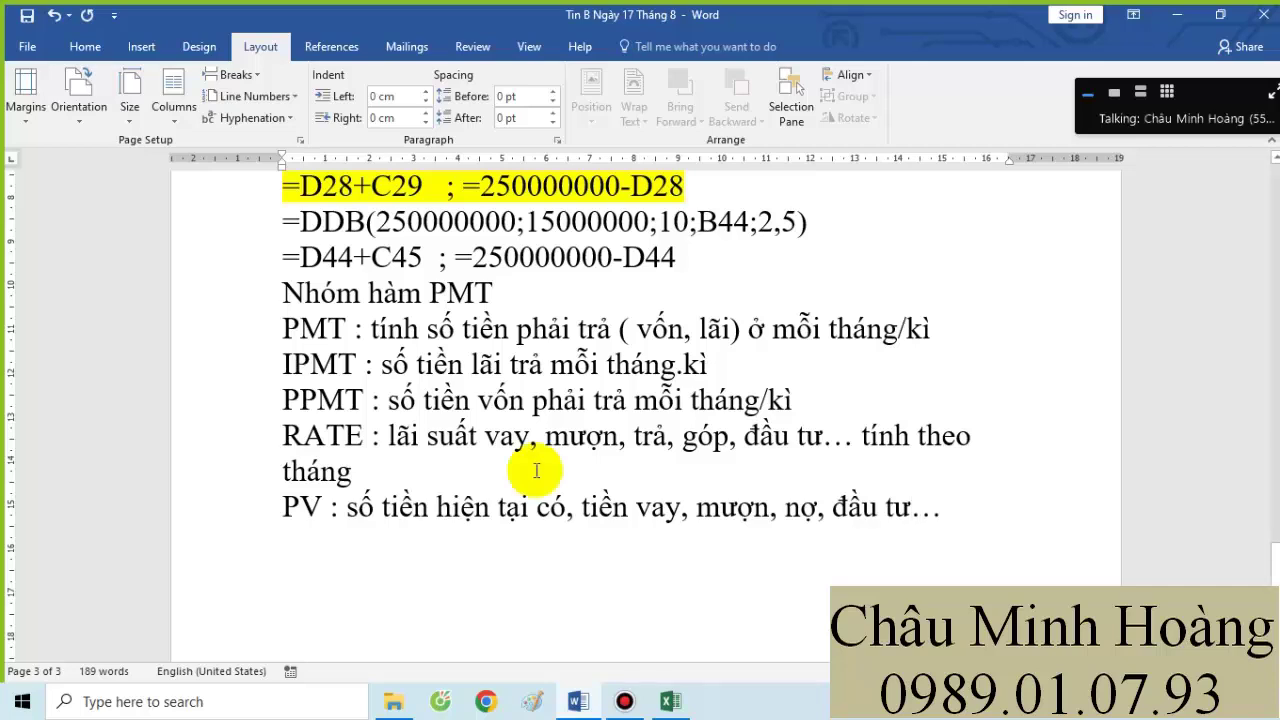
- Add the line "FV; tương lai sẽ có, trả hết nợ" below the PV description
key(Return)
text(FV)
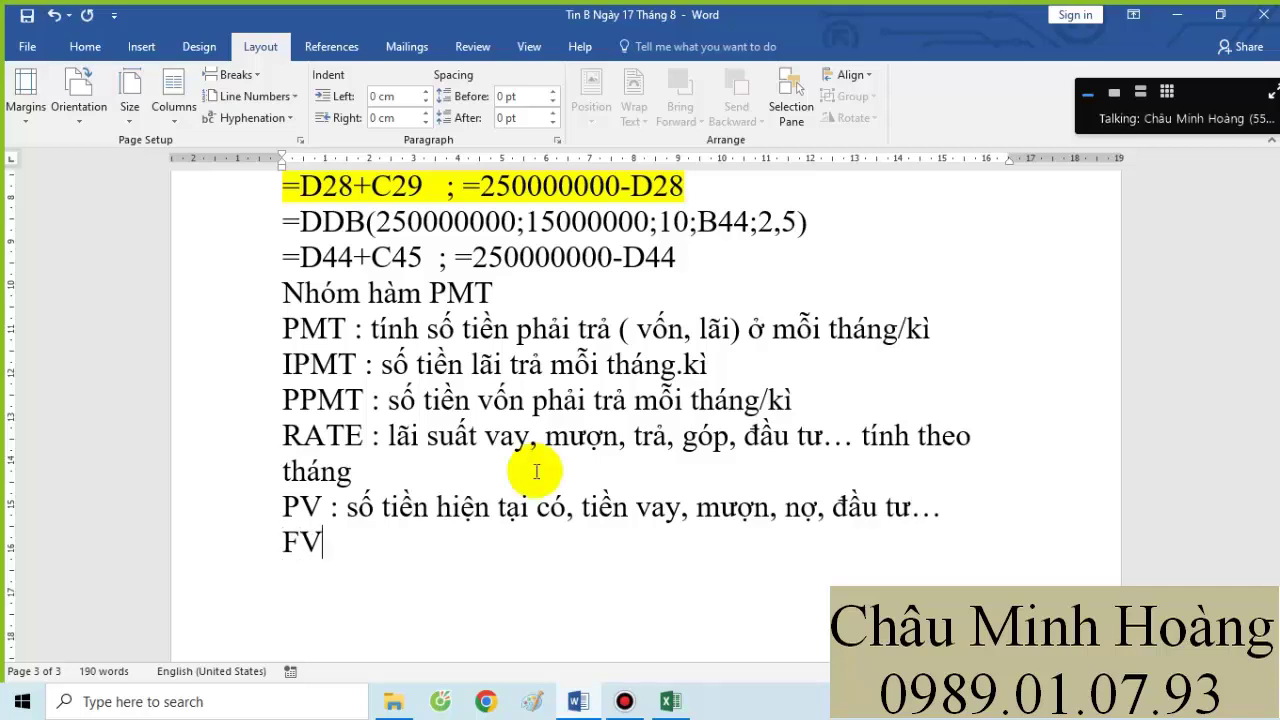
text(; tương laui)
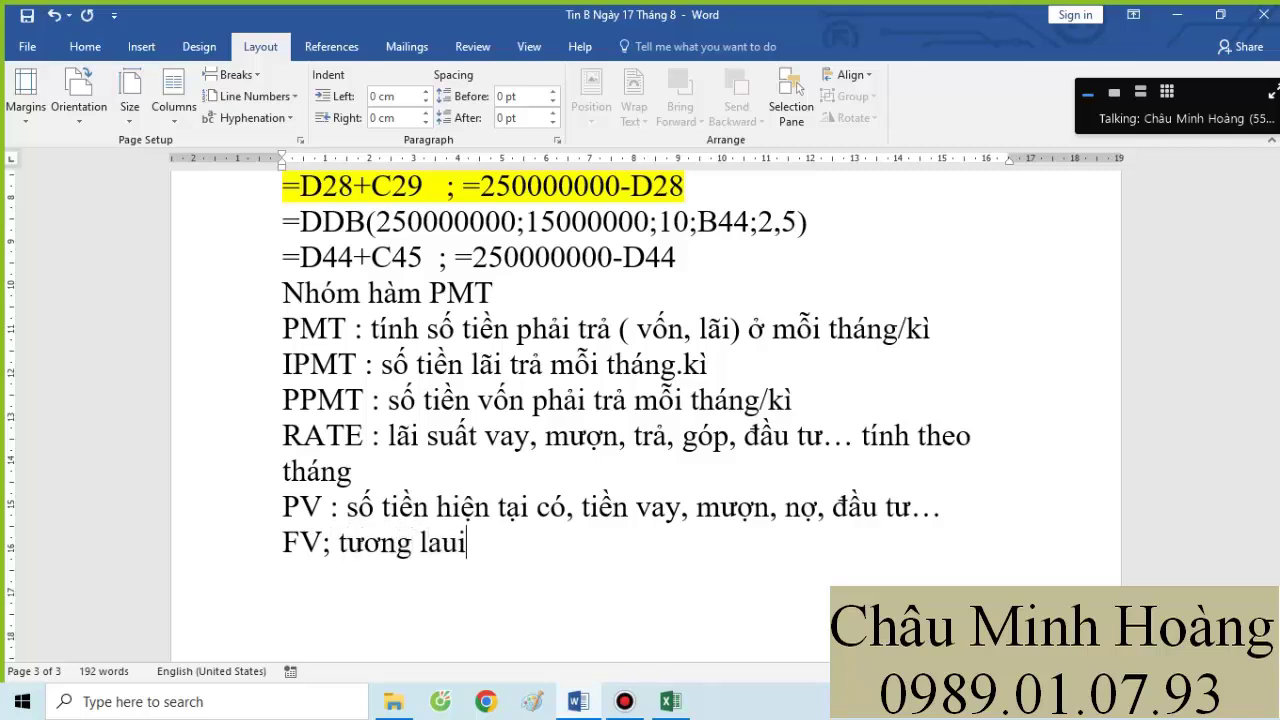
key(BackSpace)
key(BackSpace)
text(i sẽ có, tr)
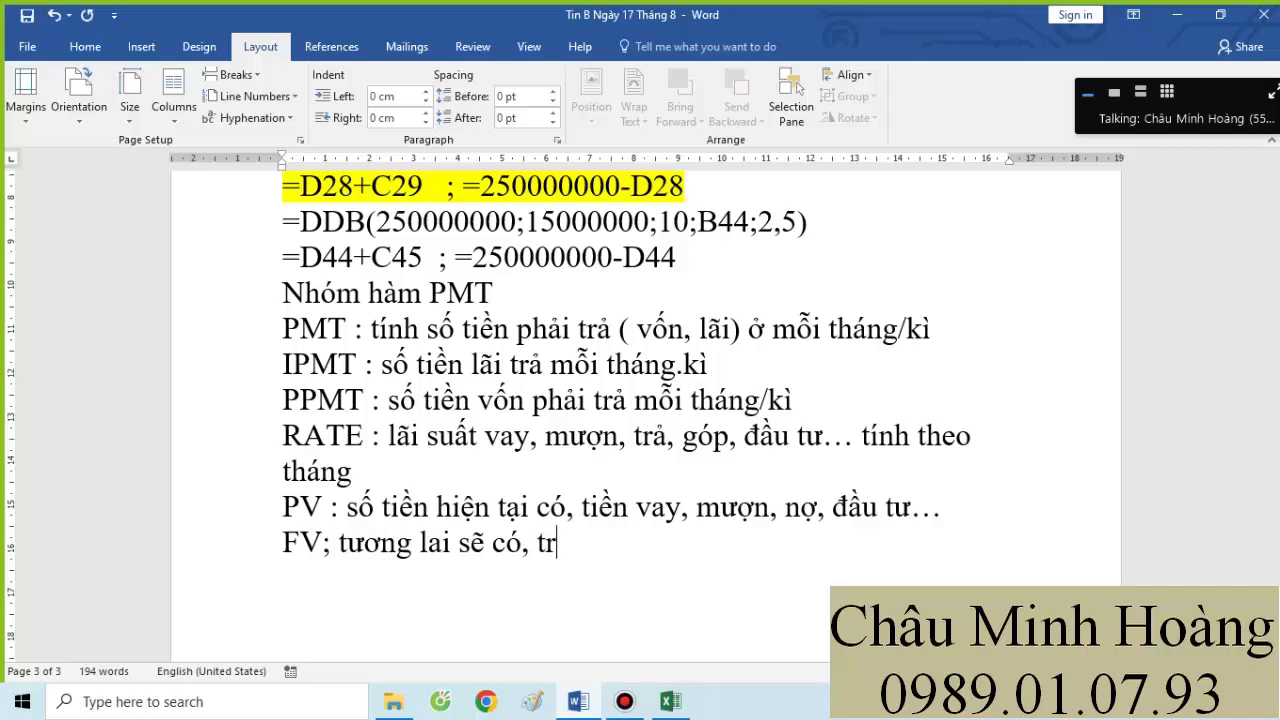
text(ả hết h)
key(BackSpace)
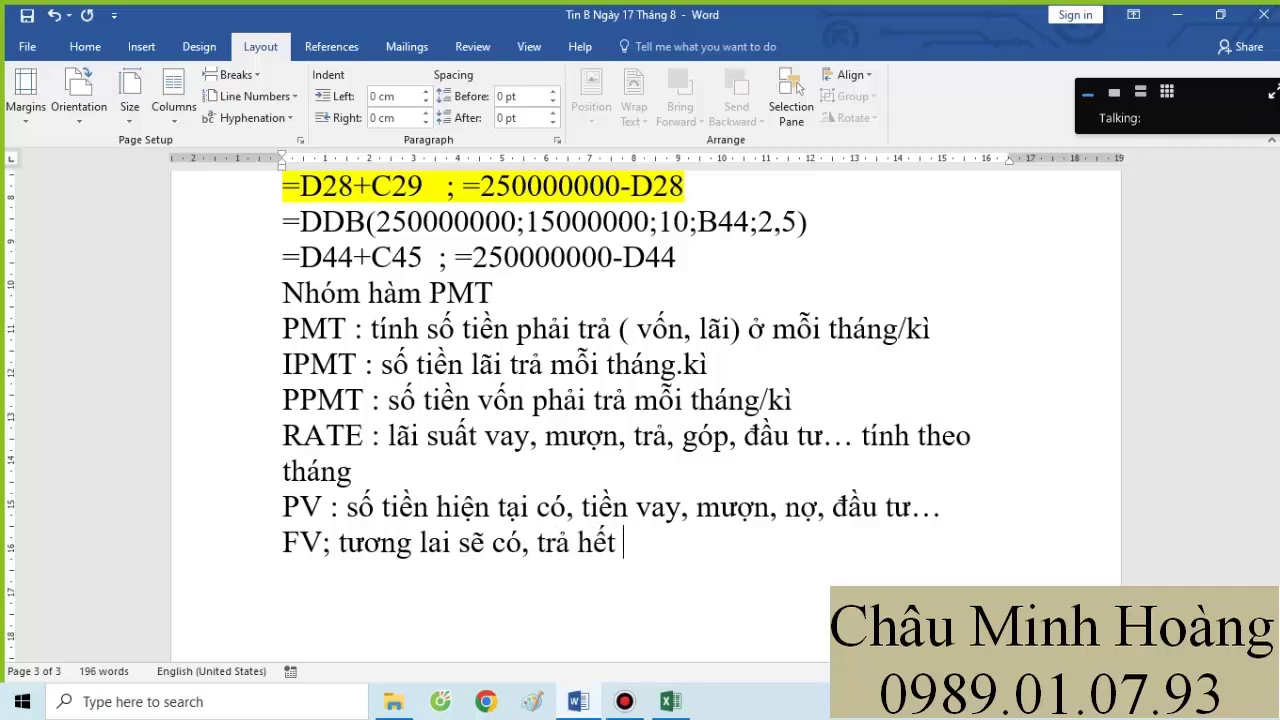
text(nợk)
key(BackSpace)
- Add the line "NPER : tổng số kì/ tháng trả nơ, gửi, đầu tư, góp…" below the FV description
key(Return)
text(NOE)
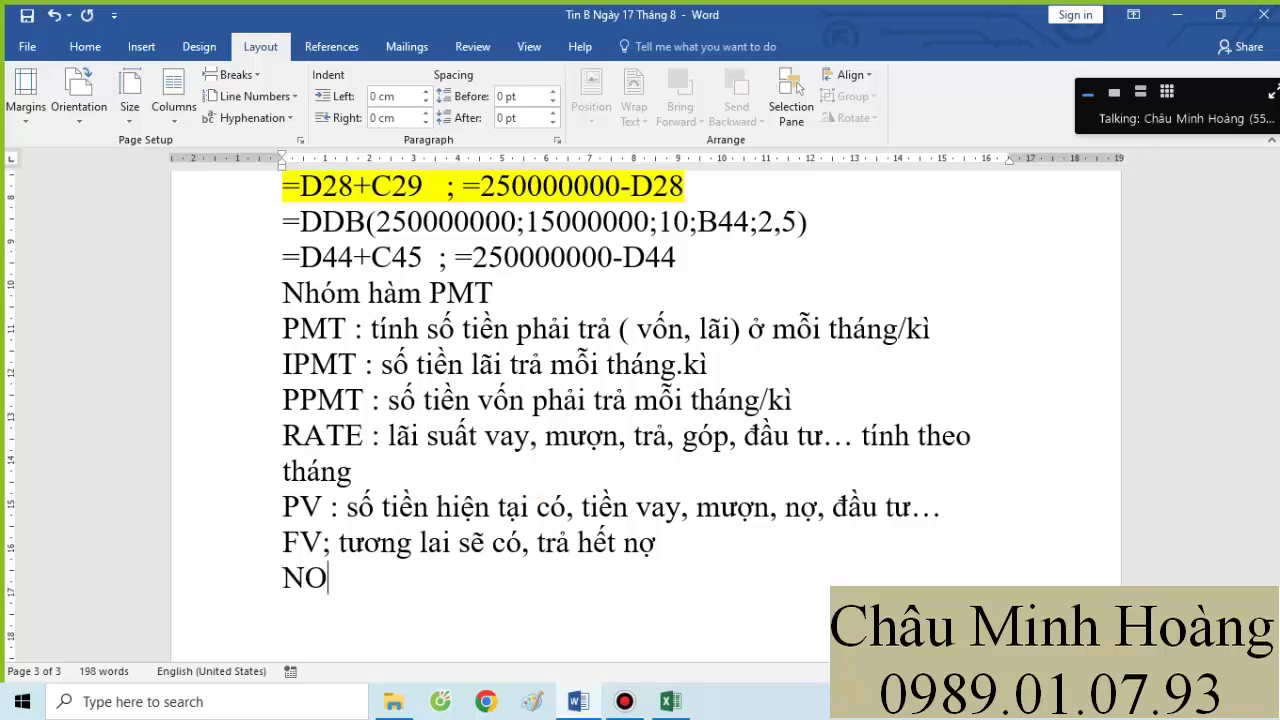
key(BackSpace)
key(BackSpace)
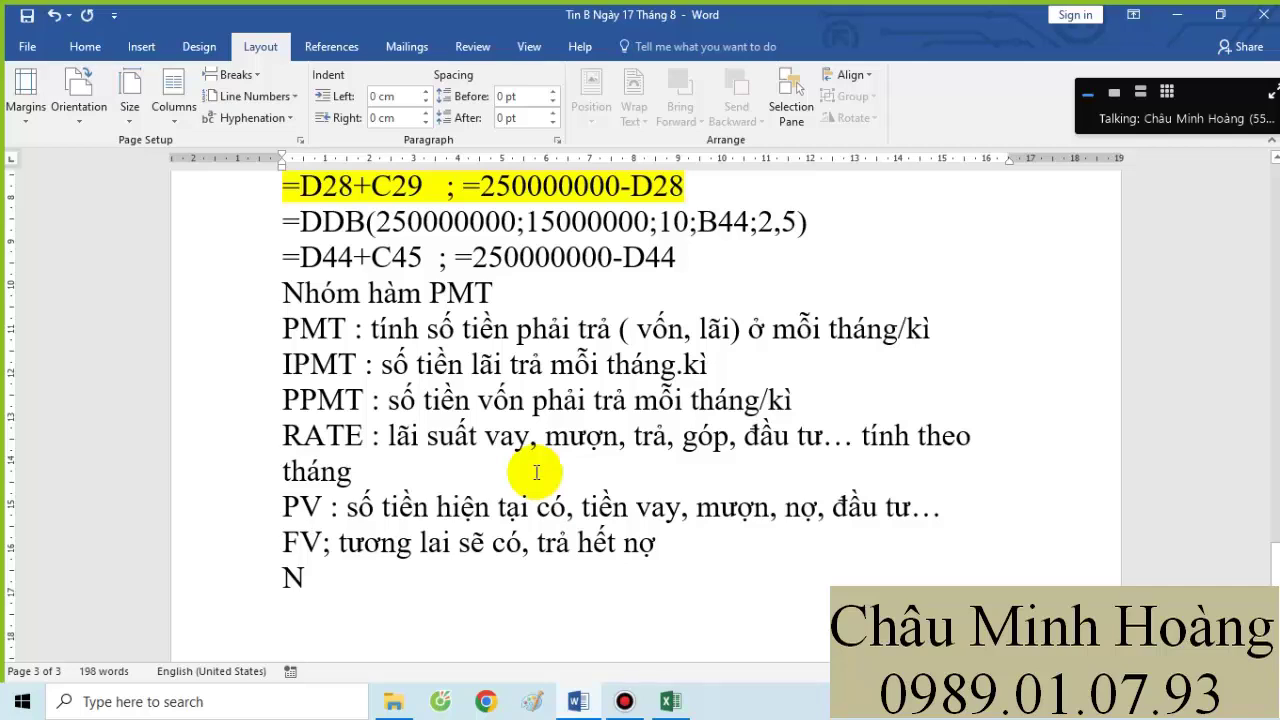
text(PER :)
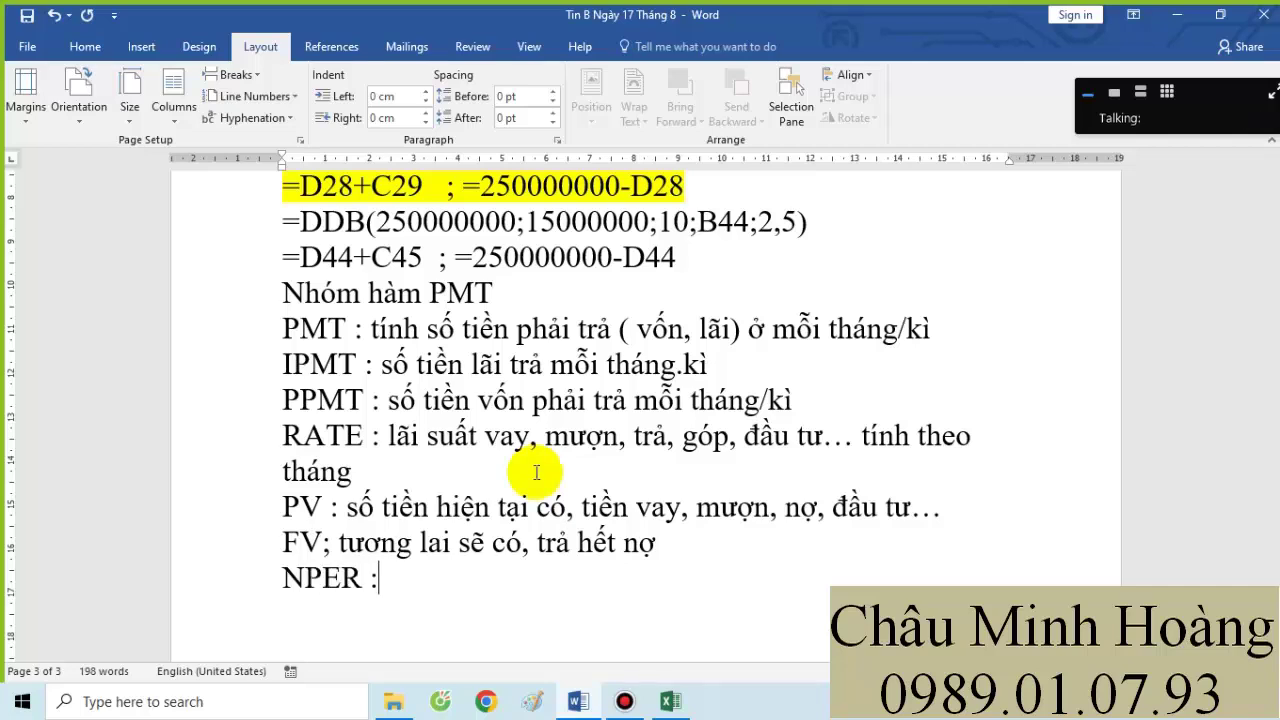
text( tioong)
key(BackSpace)
key(BackSpace)
key(BackSpace)
key(BackSpace)
key(BackSpace)
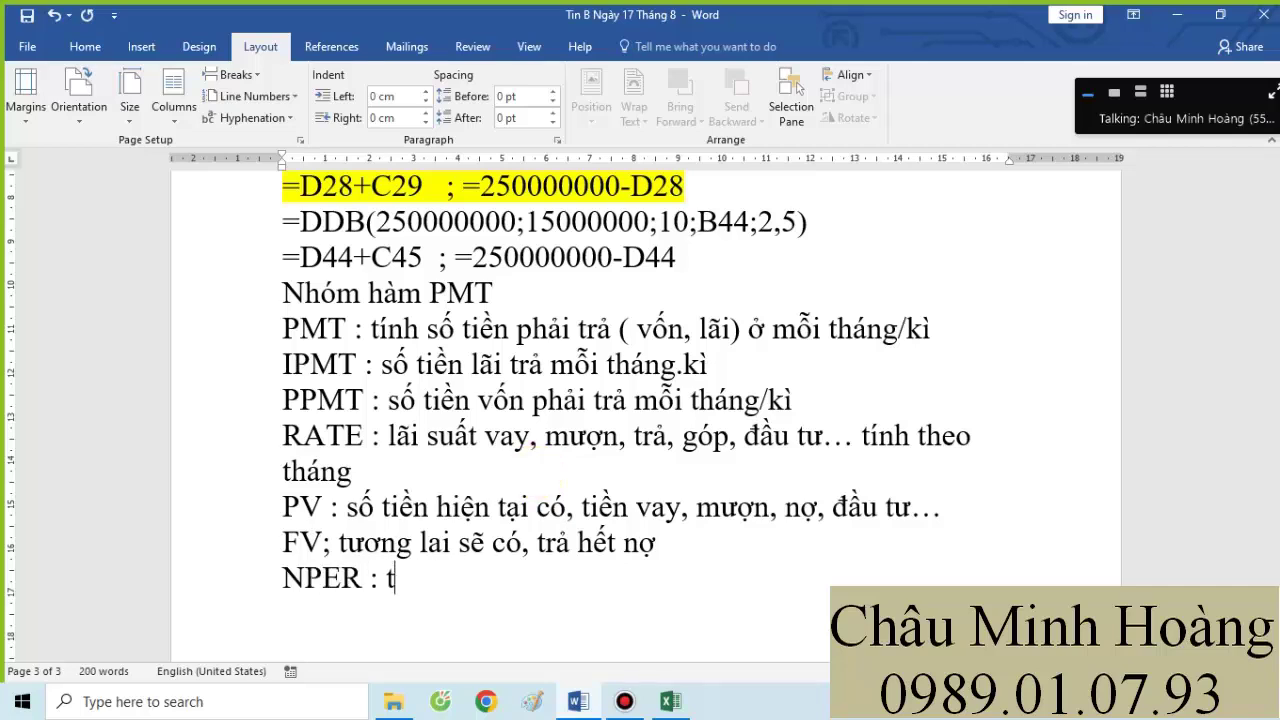
text(ổng ôs k)
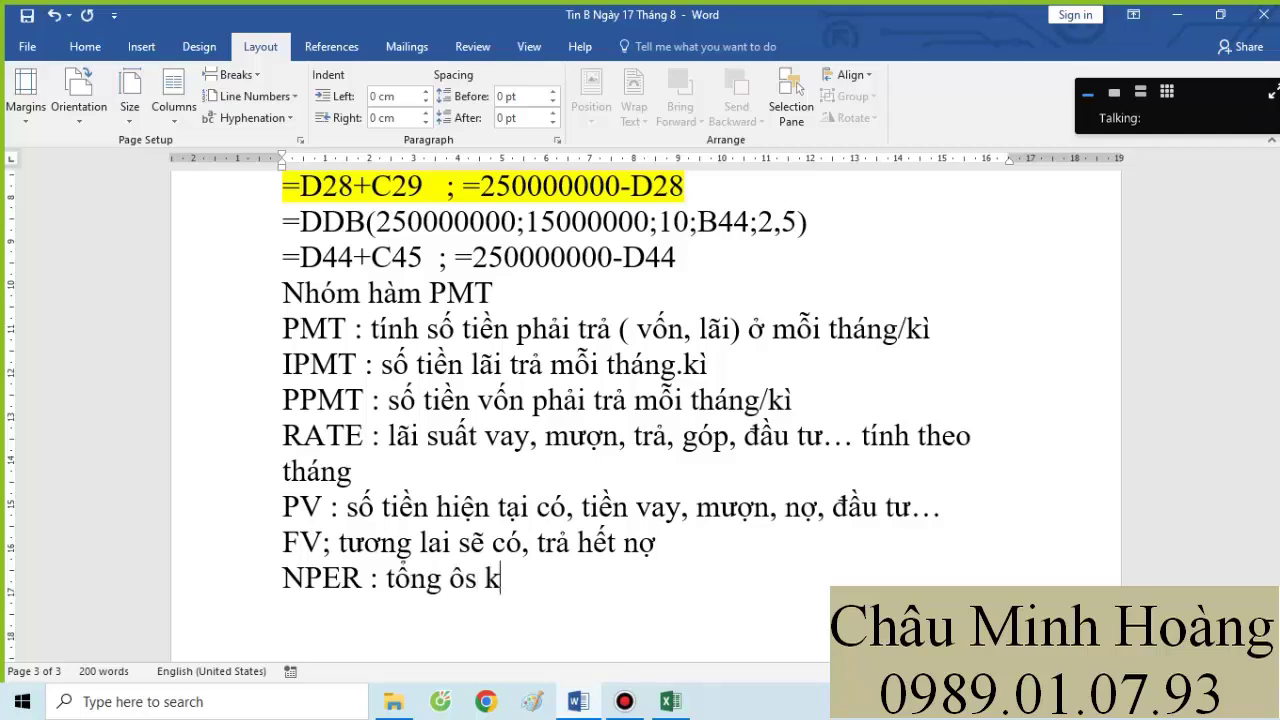
key(BackSpace)
key(BackSpace)
key(BackSpace)
key(BackSpace)
text(số)
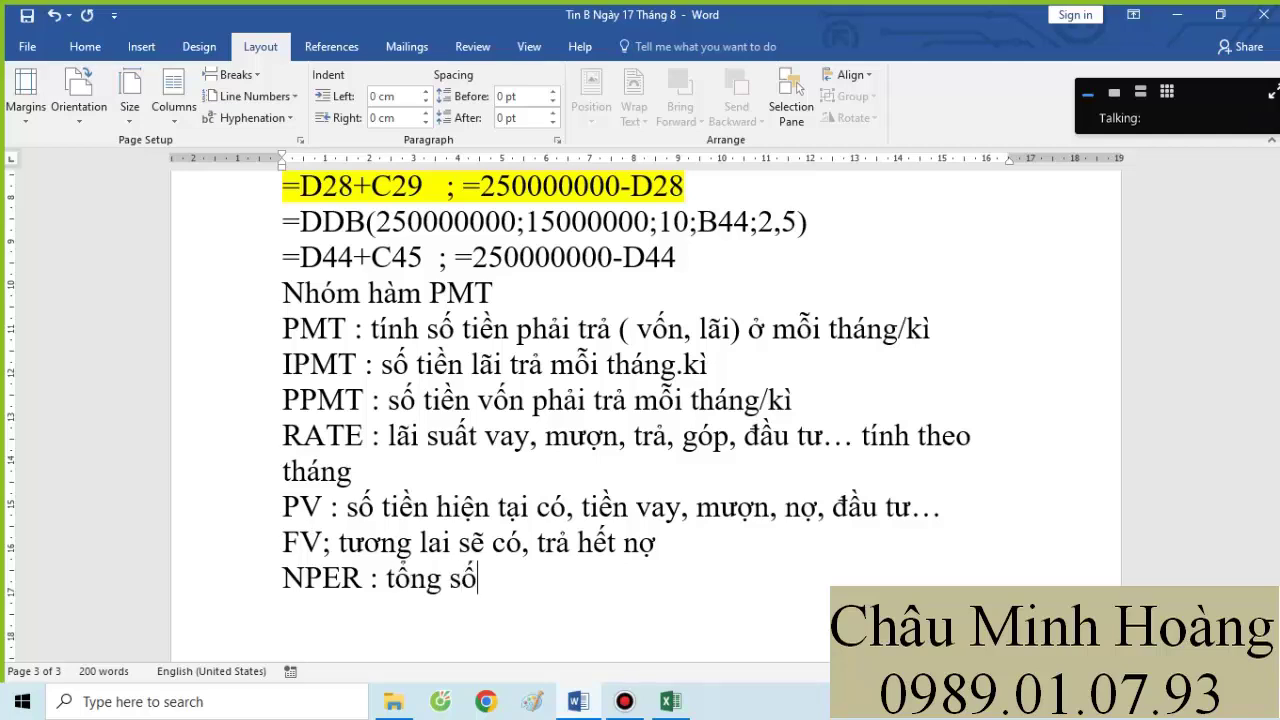
text( kì/ tháng trả )
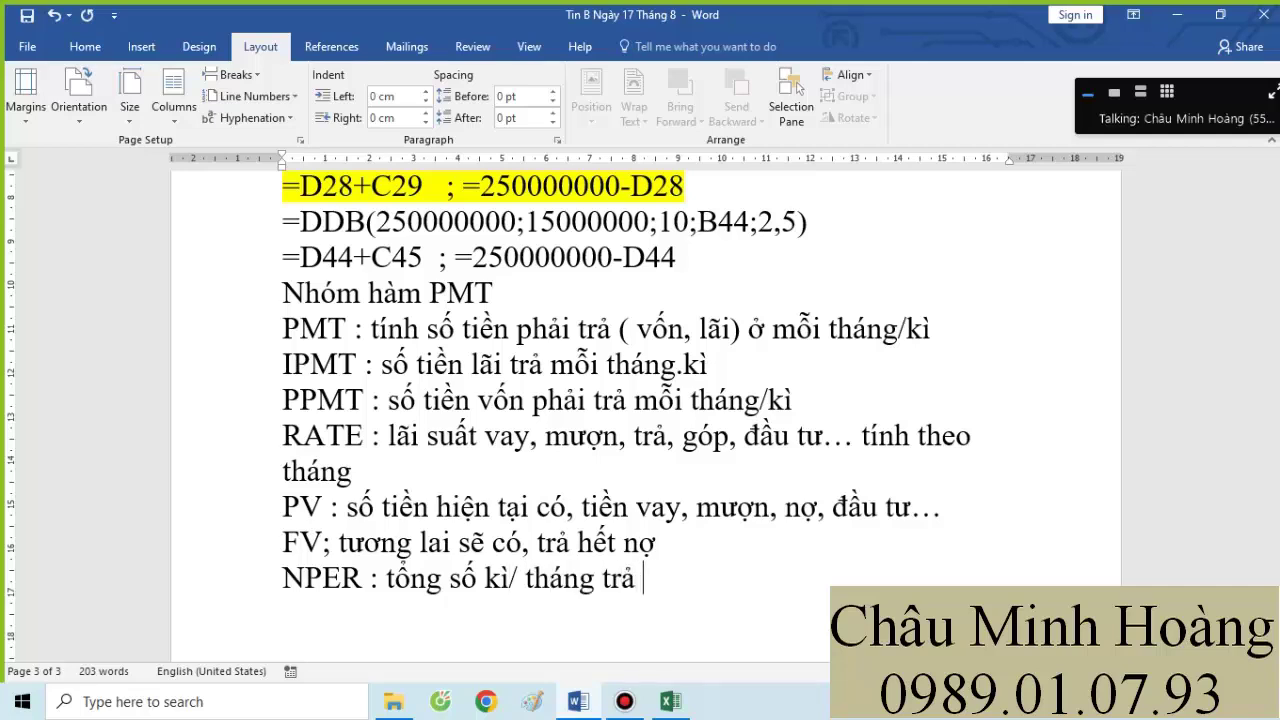
text(nơ, gửi)
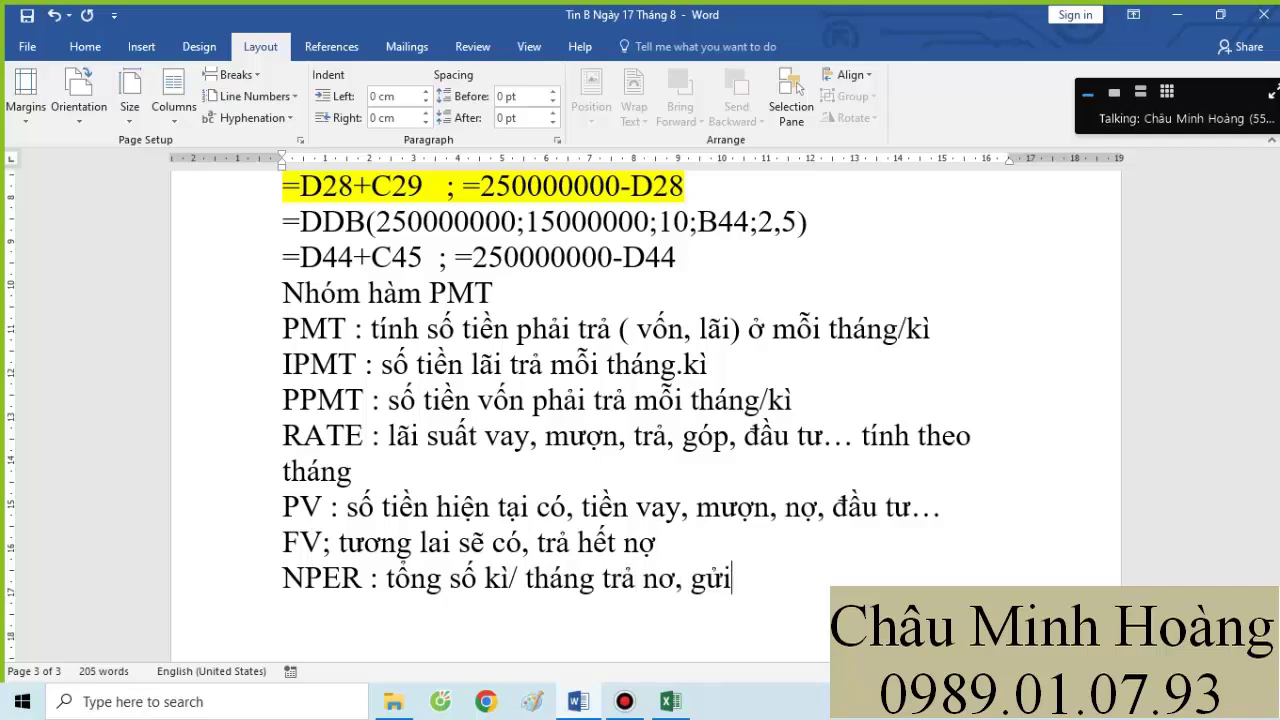
text(, đâu t)
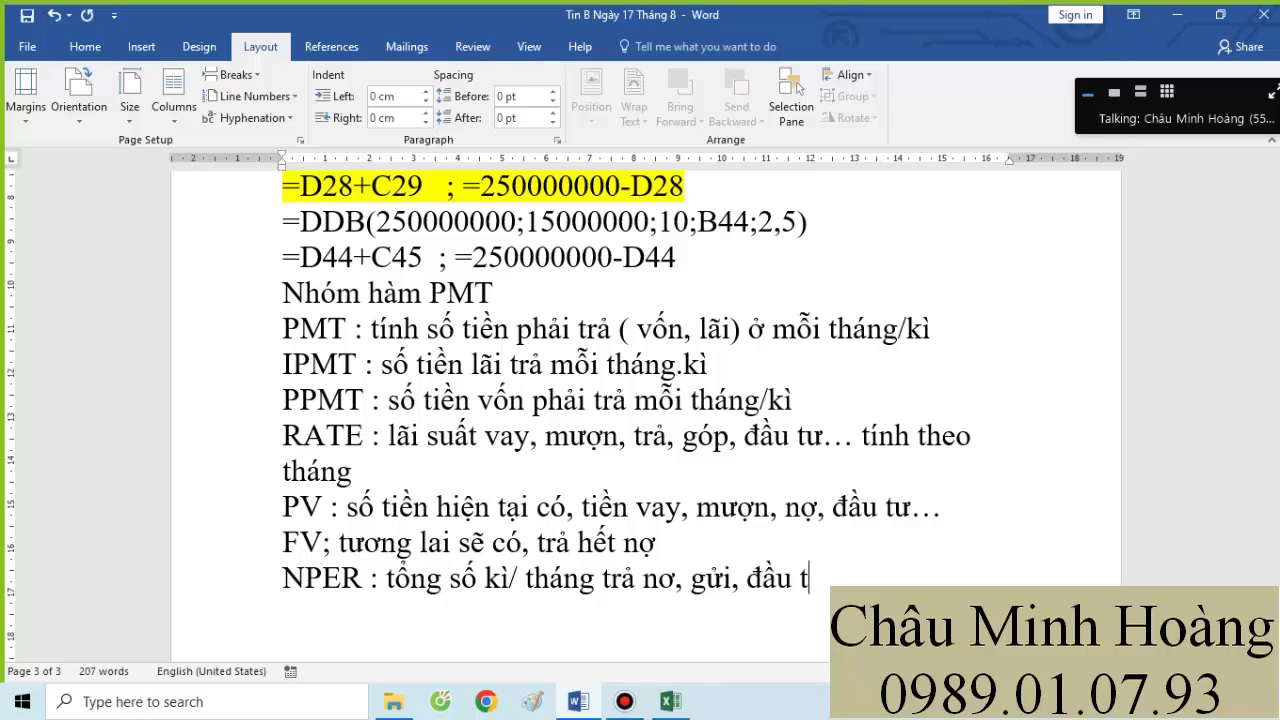
text(ư, góp…)
- Add the line "PER: kì thanh toán/ trả nợ… thứ bao nhiêu" below the NPER description
text(PER)
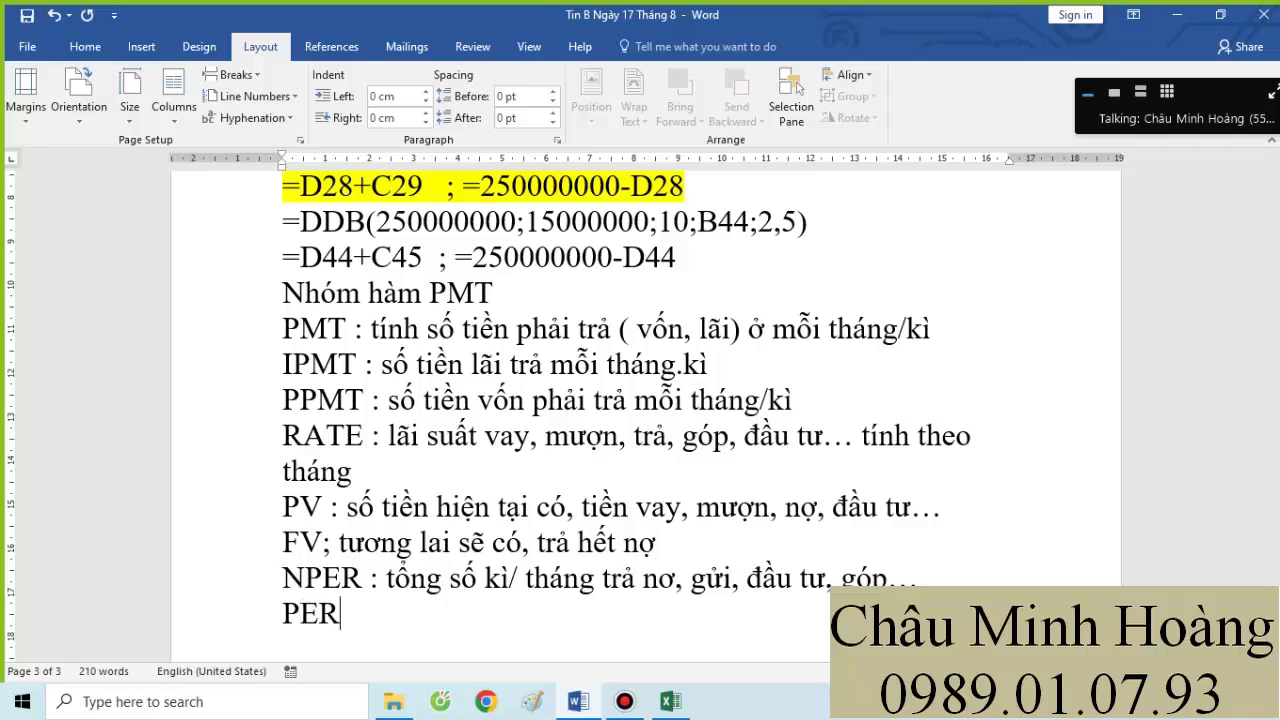
text(: kì thnah t)
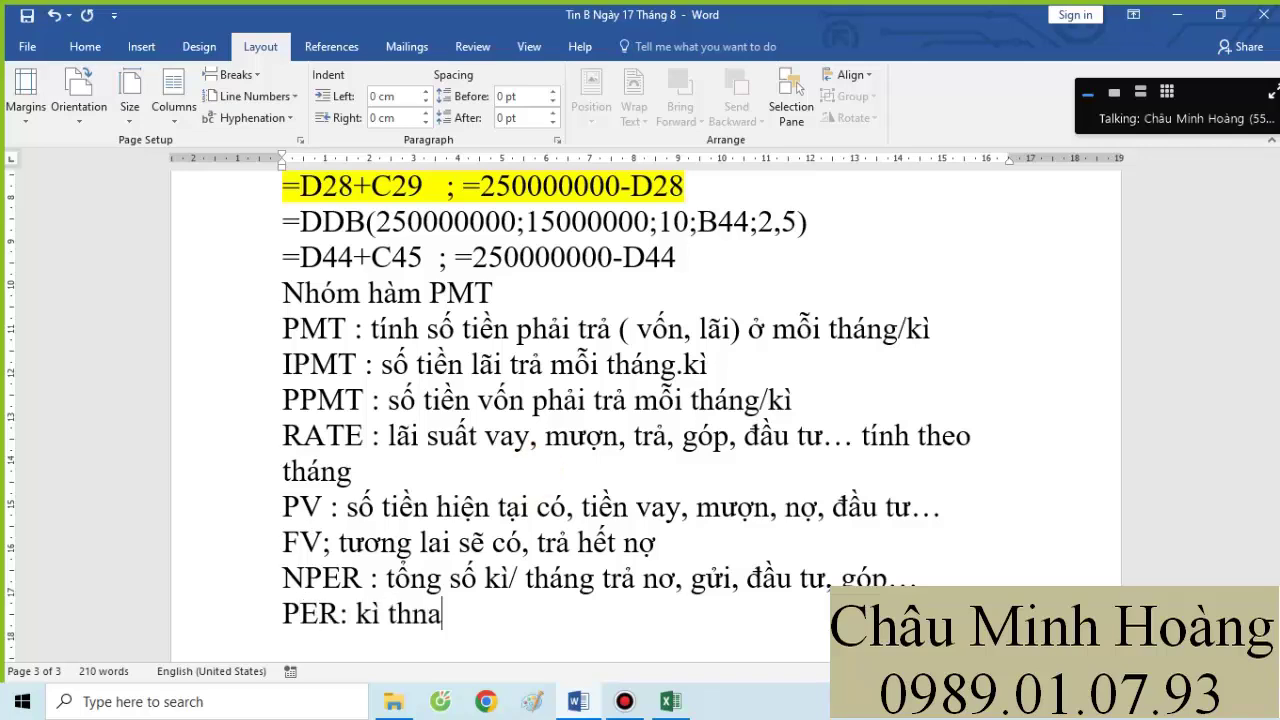
key(BackSpace)
key(BackSpace)
key(BackSpace)
key(BackSpace)
key(BackSpace)
text(anh t)
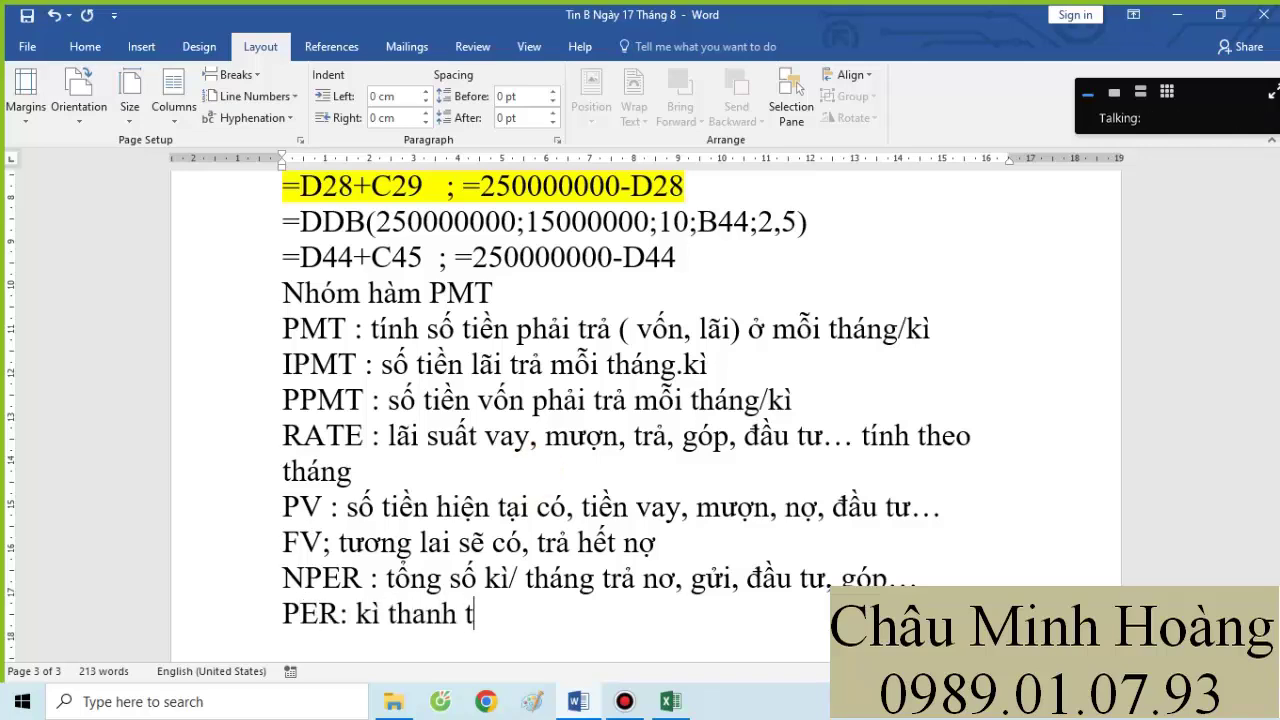
text(oán/ trả )
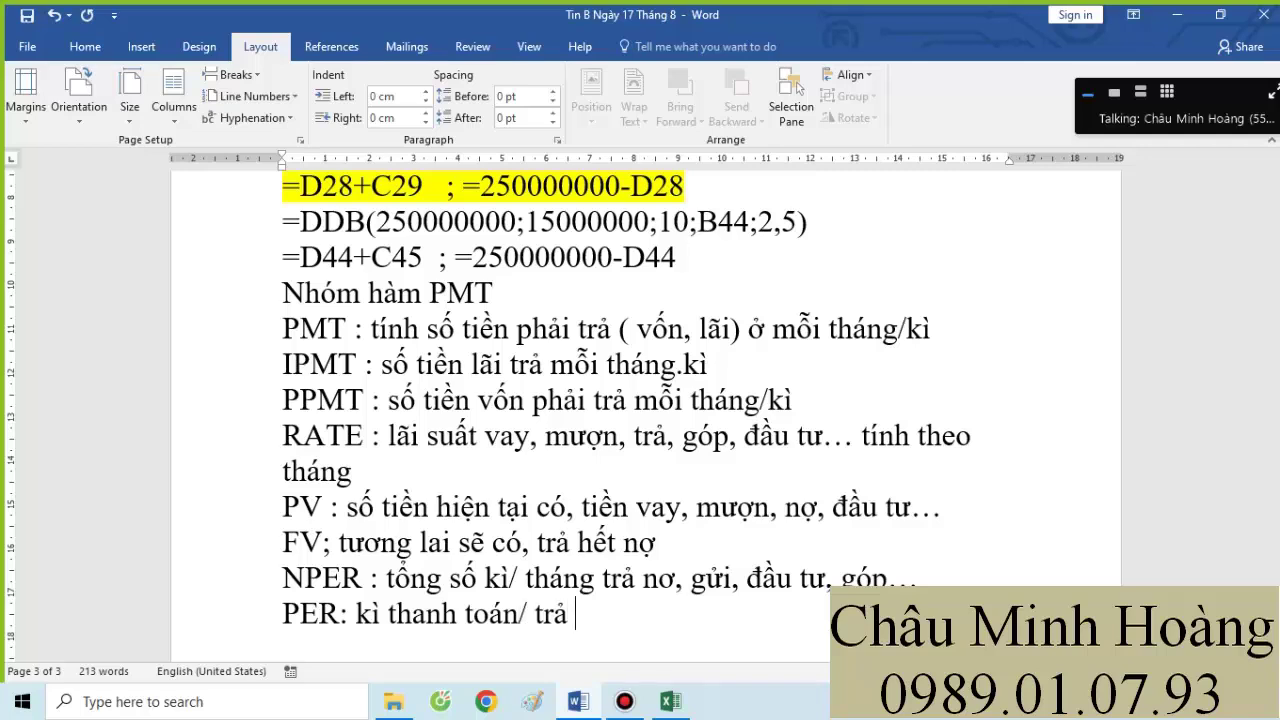
text(nợ... thứ)
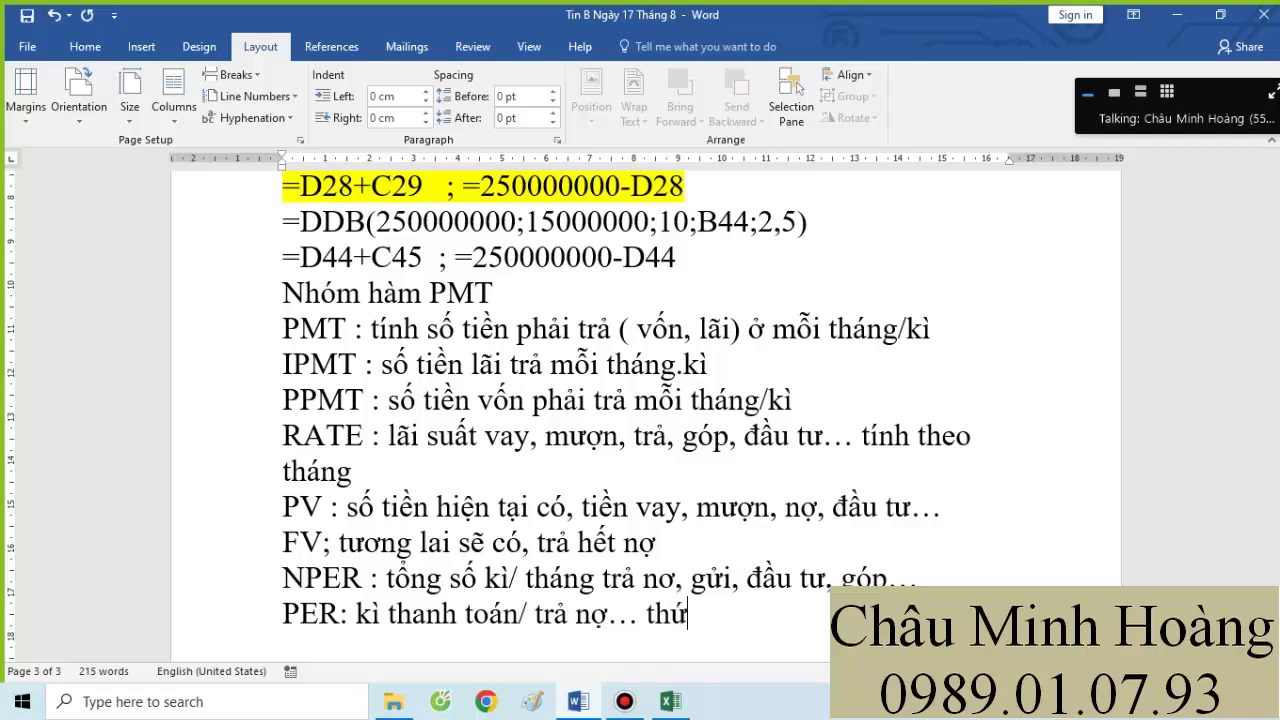
text( bao nhiêu)
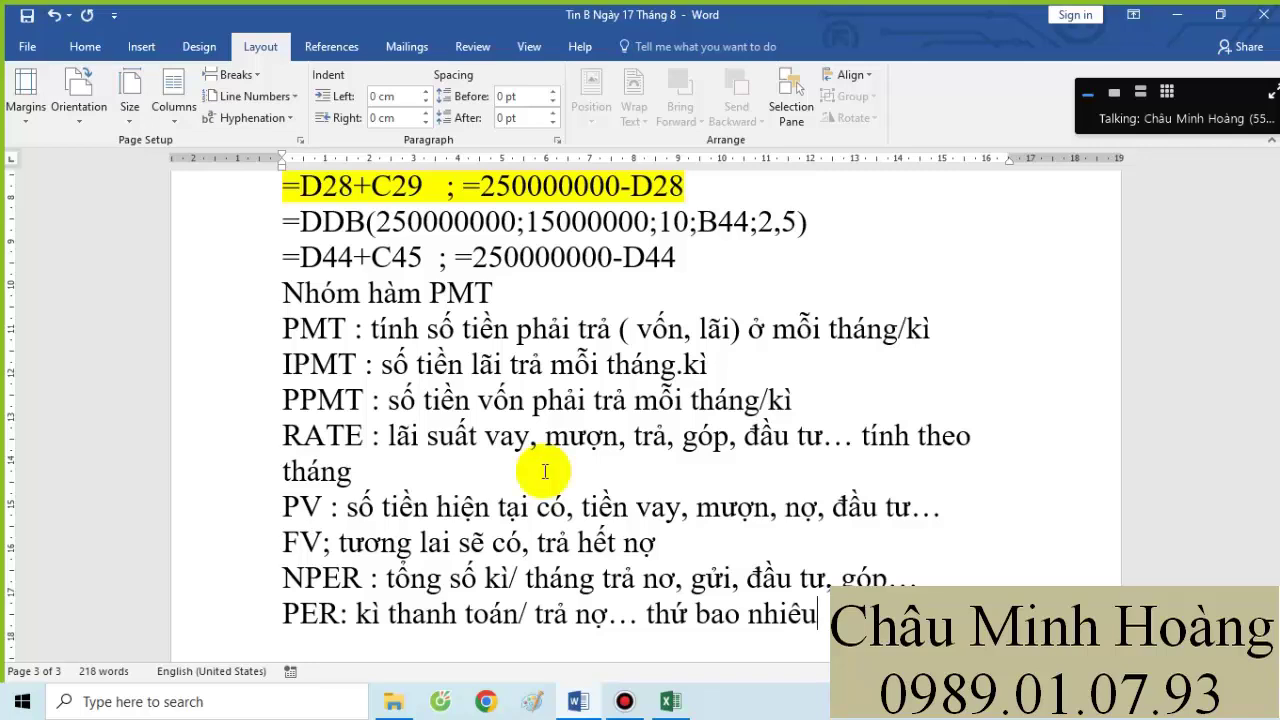
- Add the line "TYPE : thời điểm trả nợ/ góp…" below the PER description and start a new line after it
key(Return)
text(TYO)
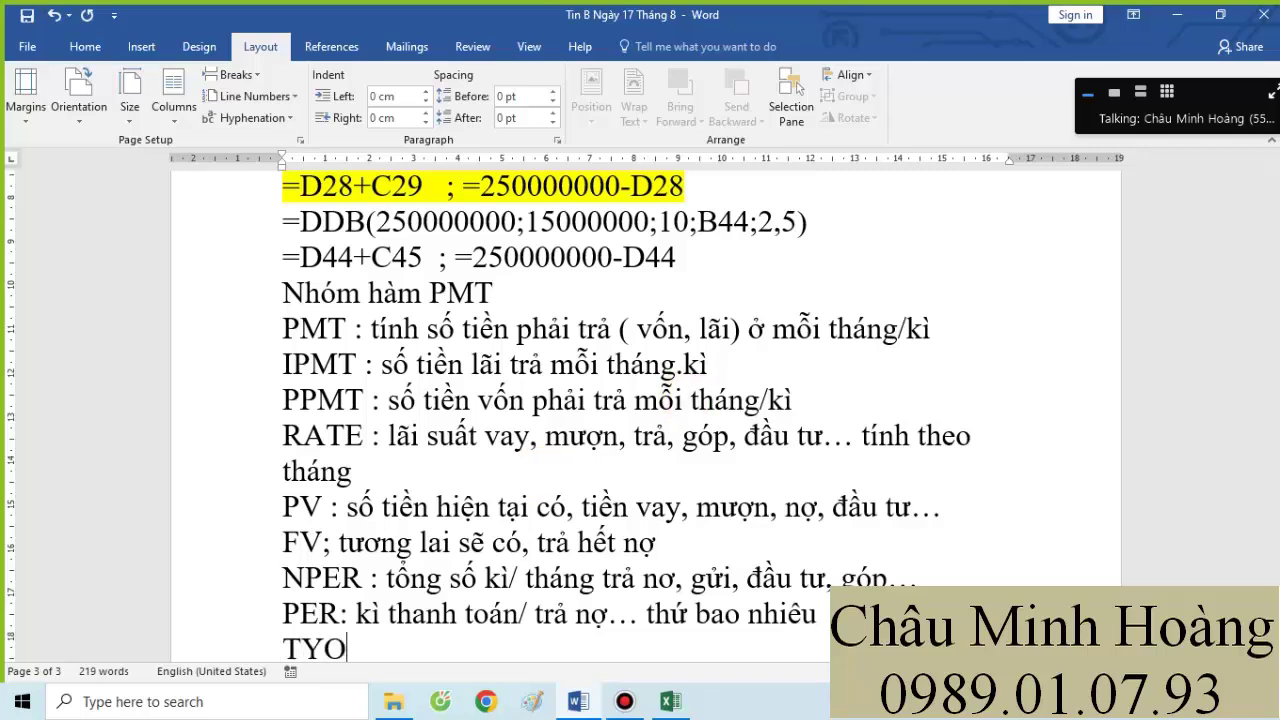
key(BackSpace)
text(PE)
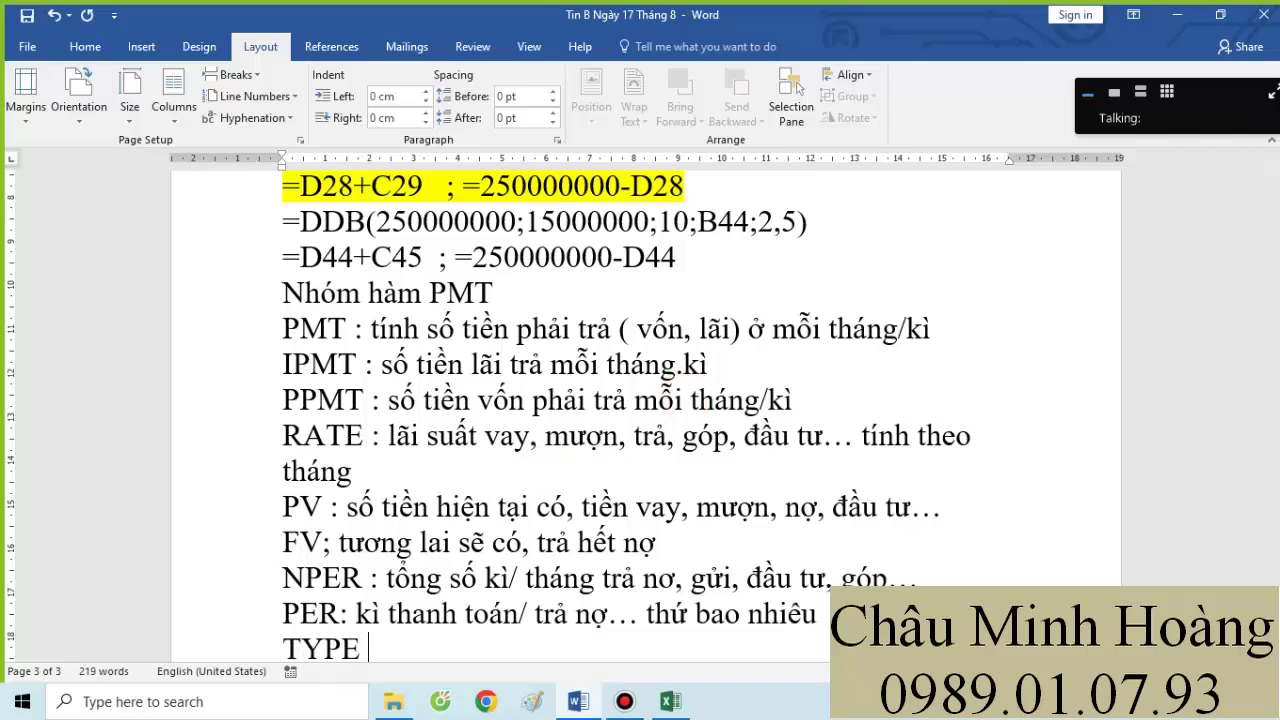
text( : thời g)
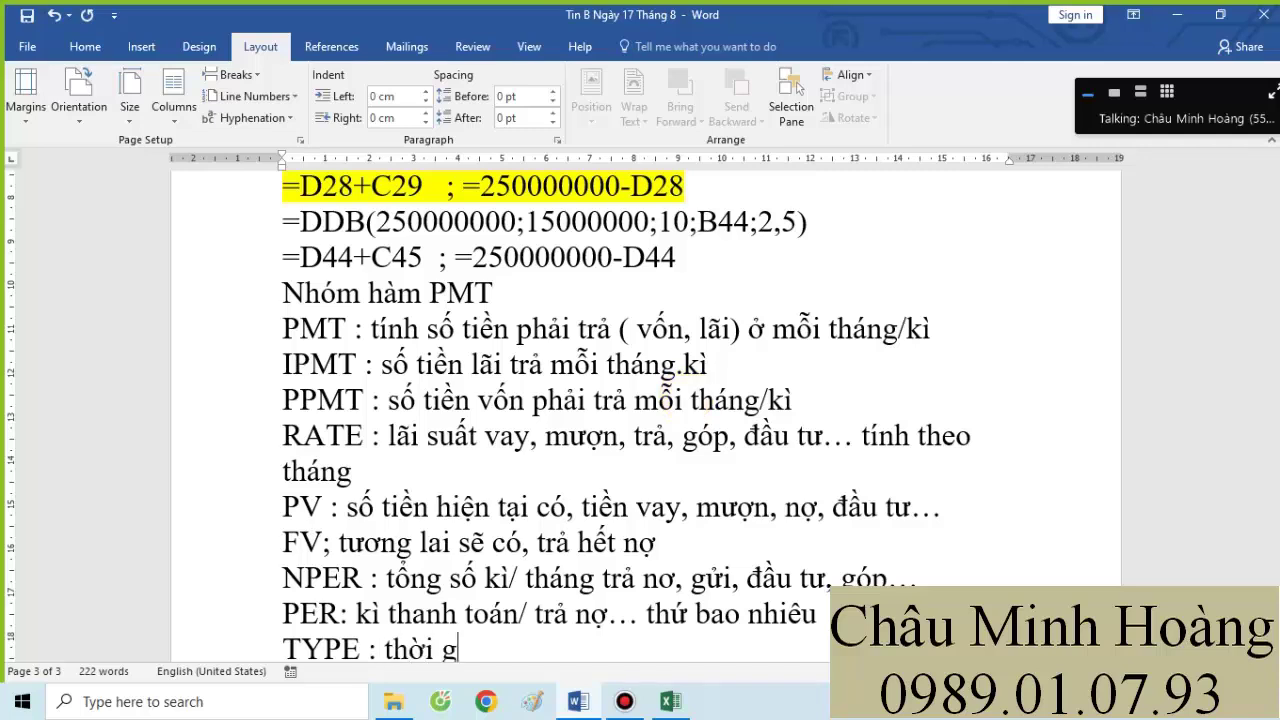
key(BackSpace)
text(dfi)
key(BackSpace)
key(BackSpace)
text(điểm )
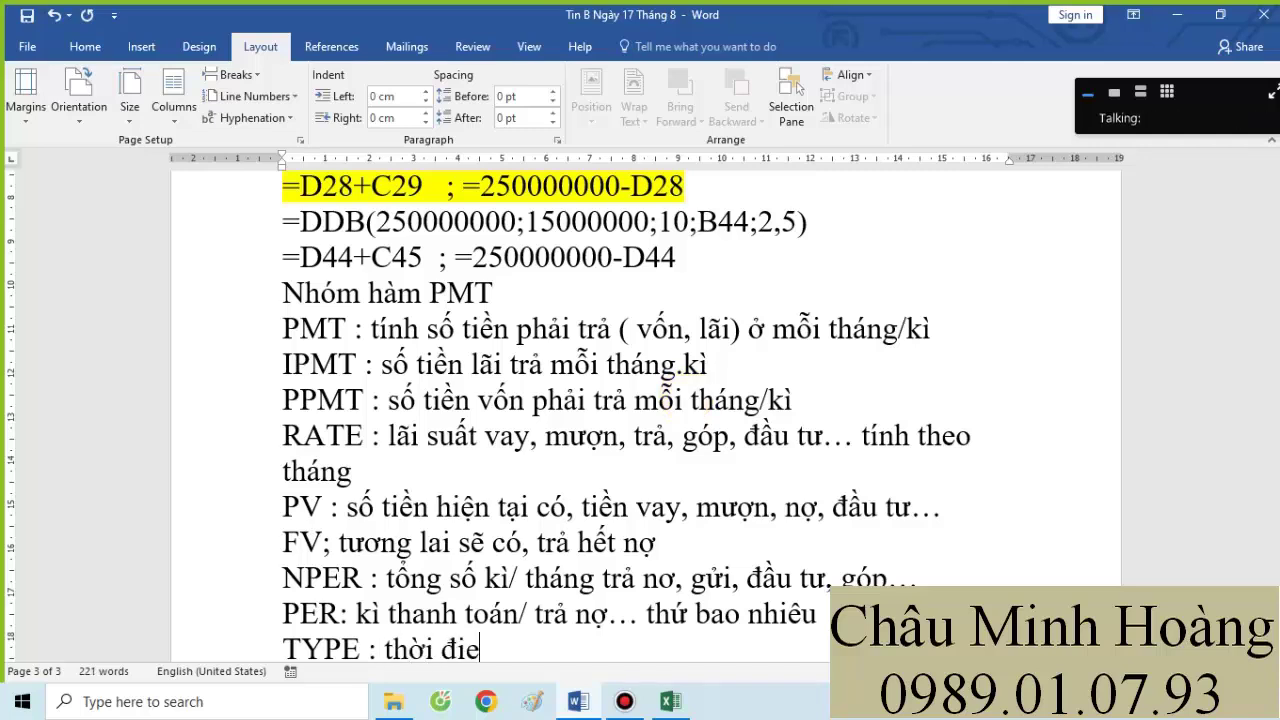
text(trả n)
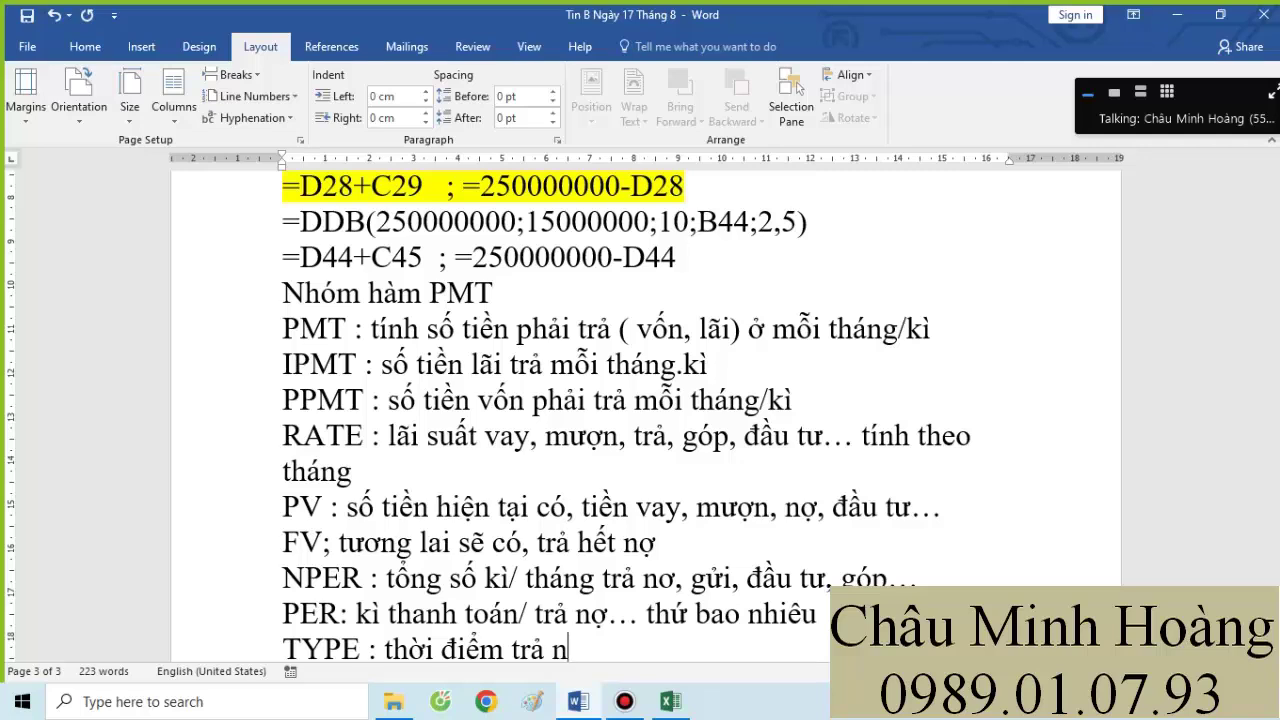
text(ơ/ )
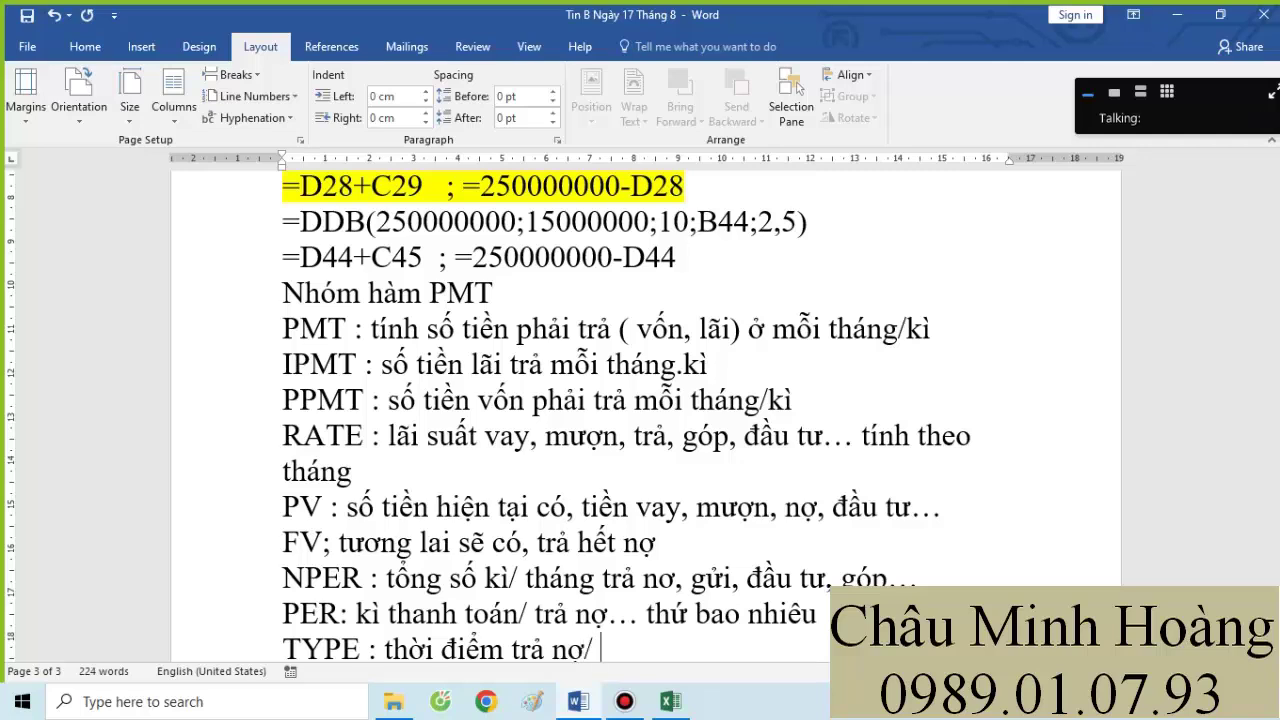
text(gop)
text(p)
text(...)
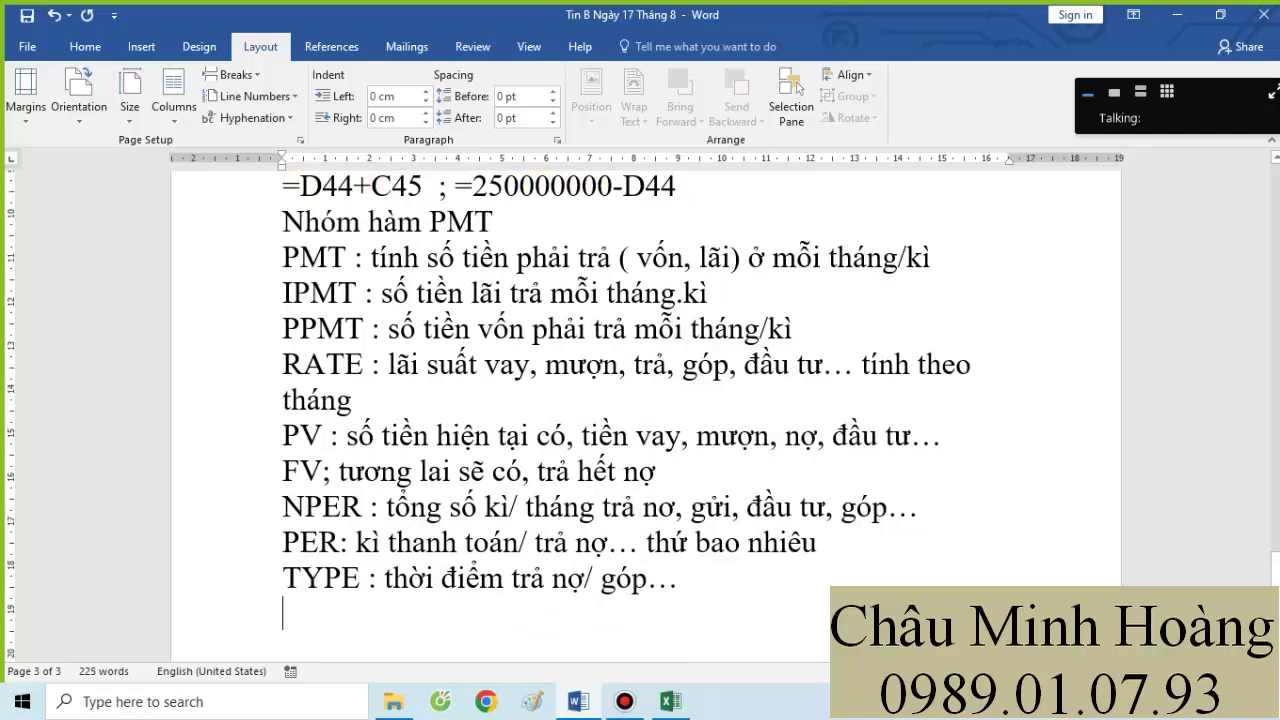
key(Return)
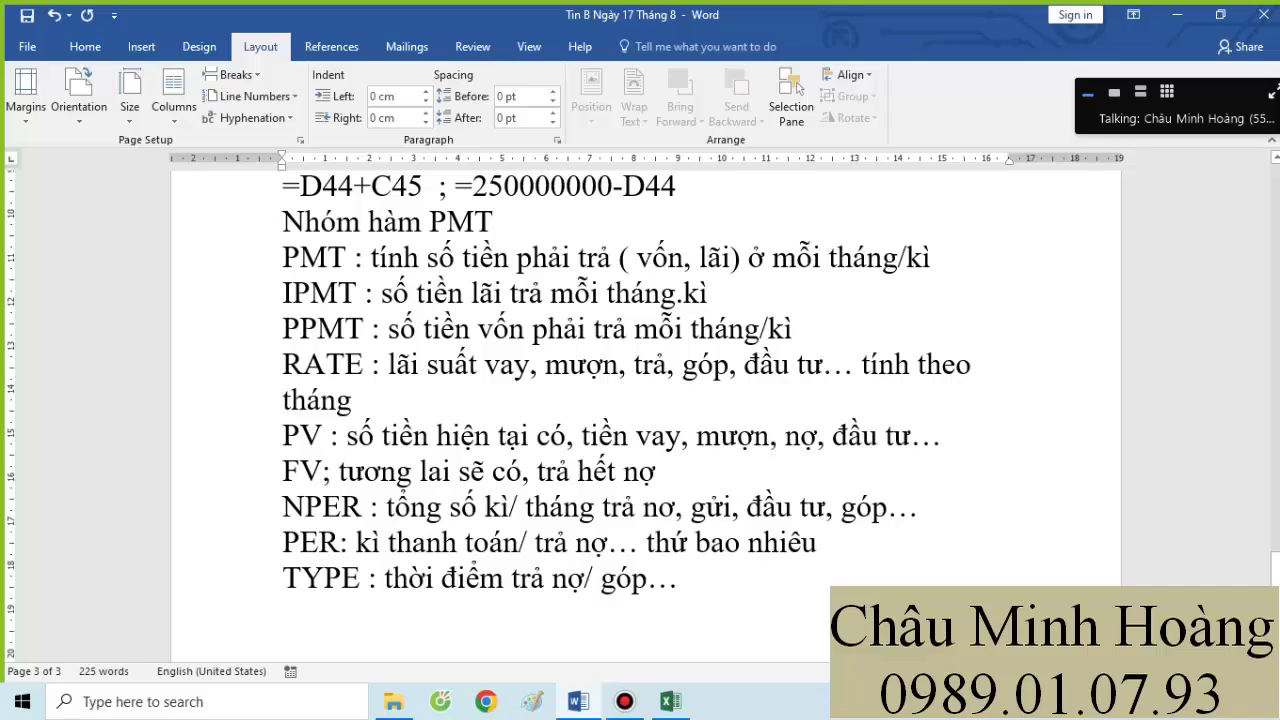
- Below the TYPE line, add the lines "Số 0: cuối tháng/kì" and "Số 1 : đầu tháng/ kì"
text(Số 1:)
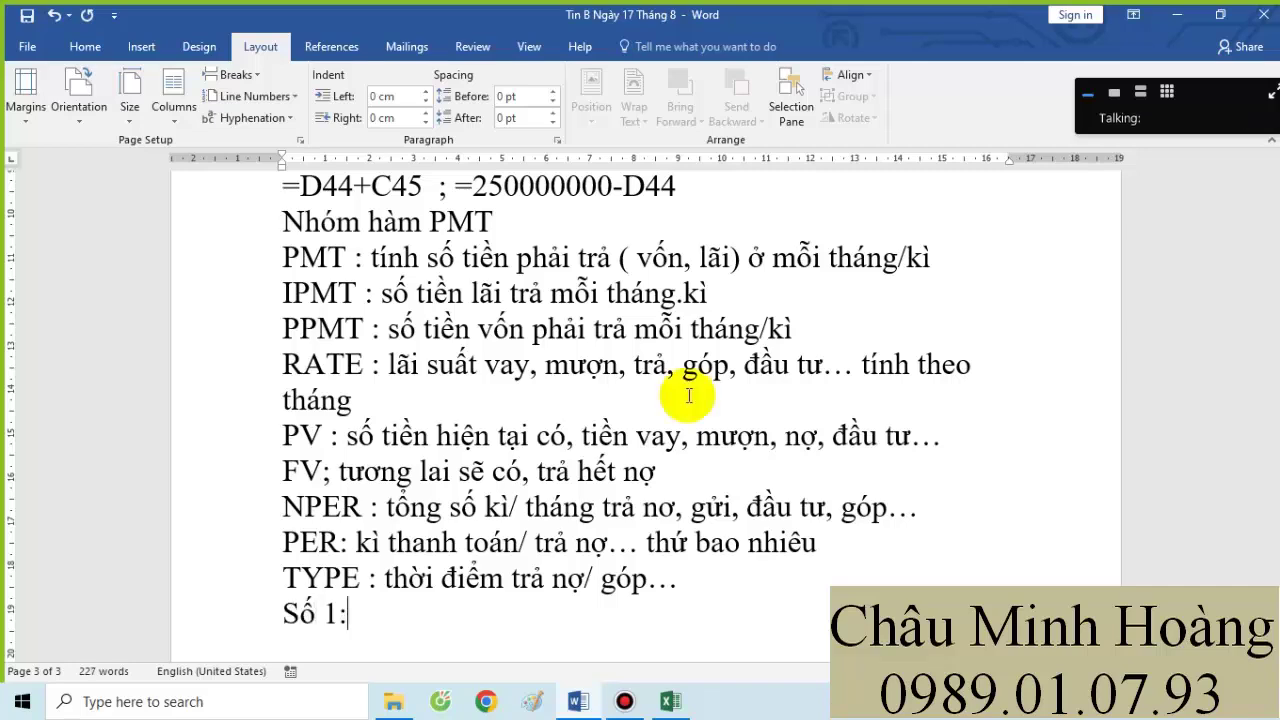
text( cuôi tháng/kì)
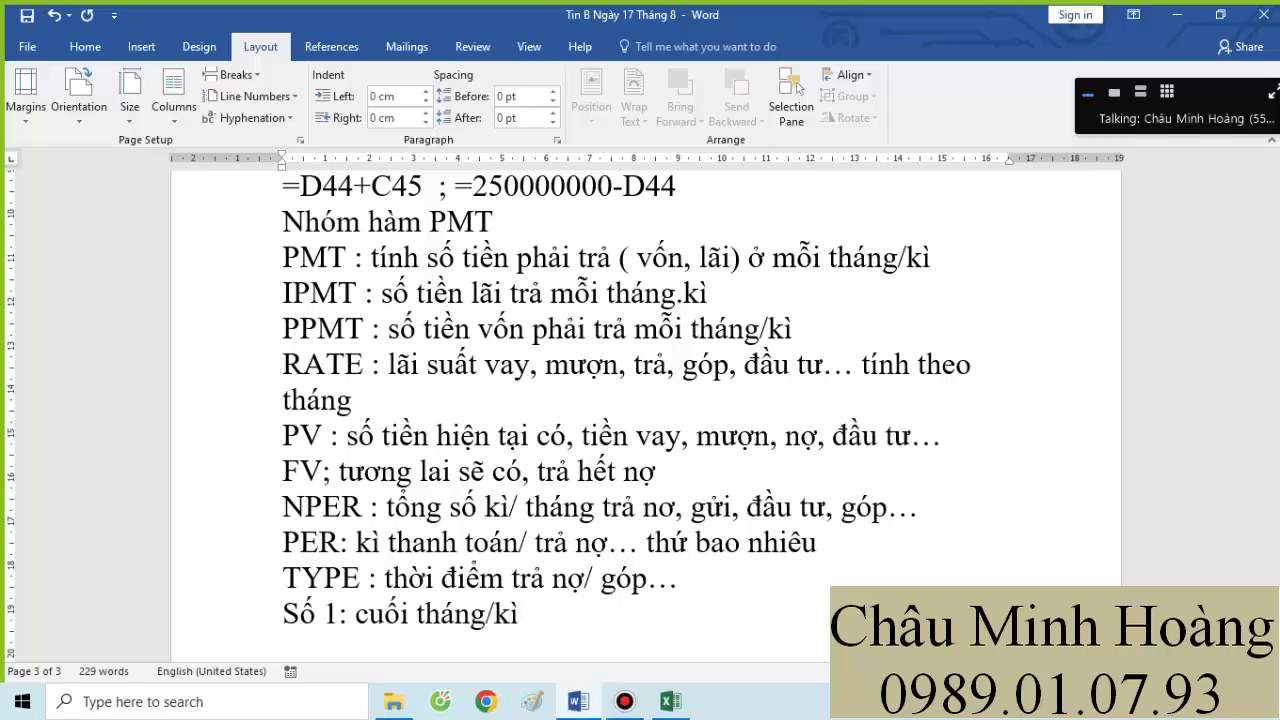
text(ố 1)
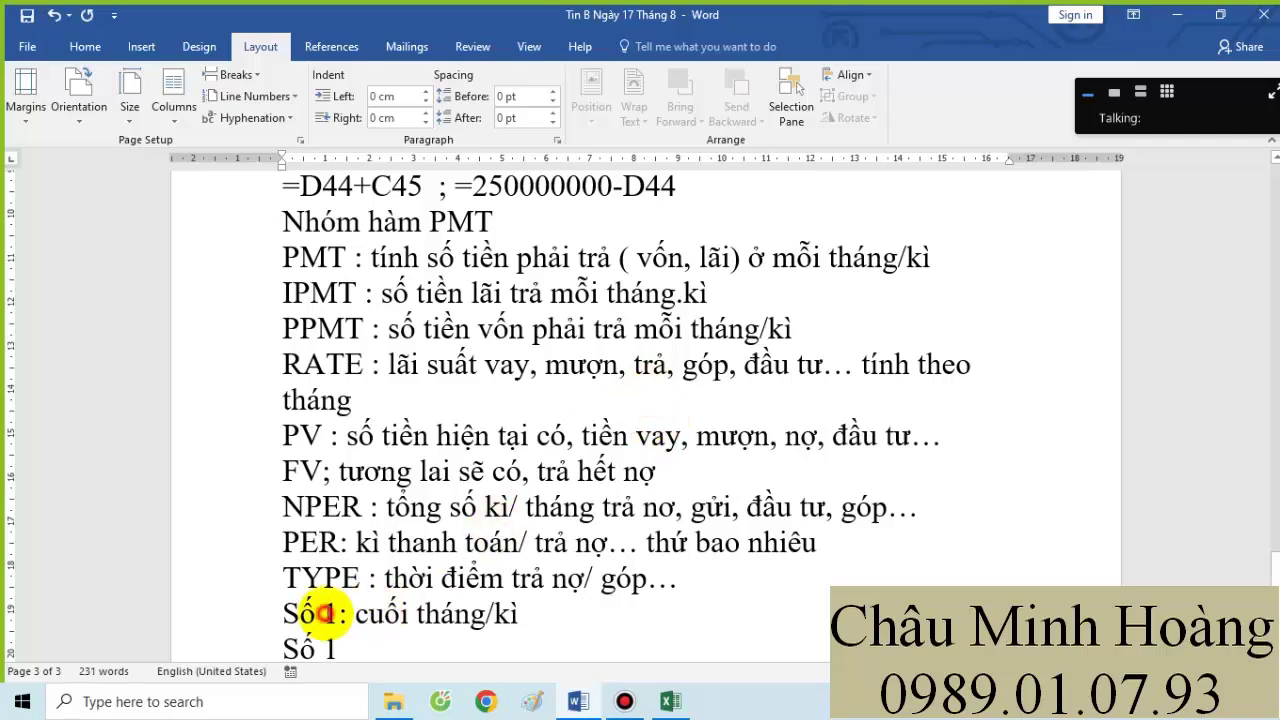
click(325, 613)
text(0)
click(351, 613)
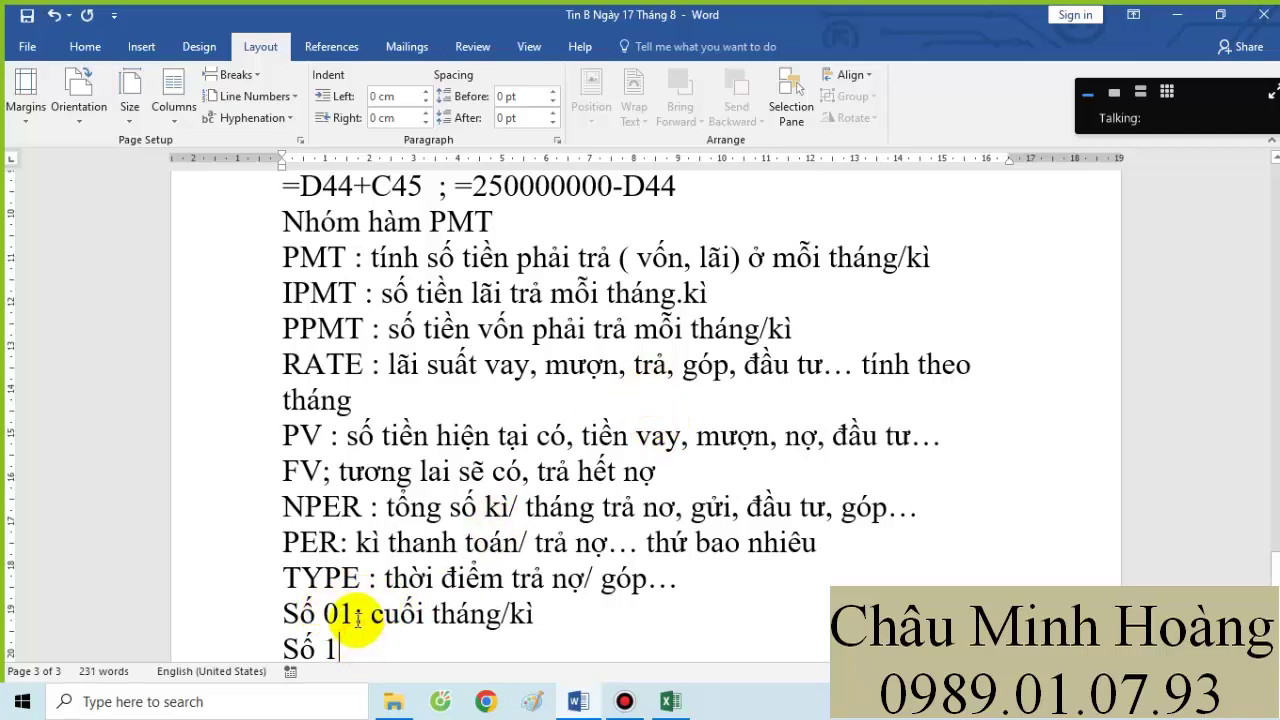
key(BackSpace)
click(345, 648)
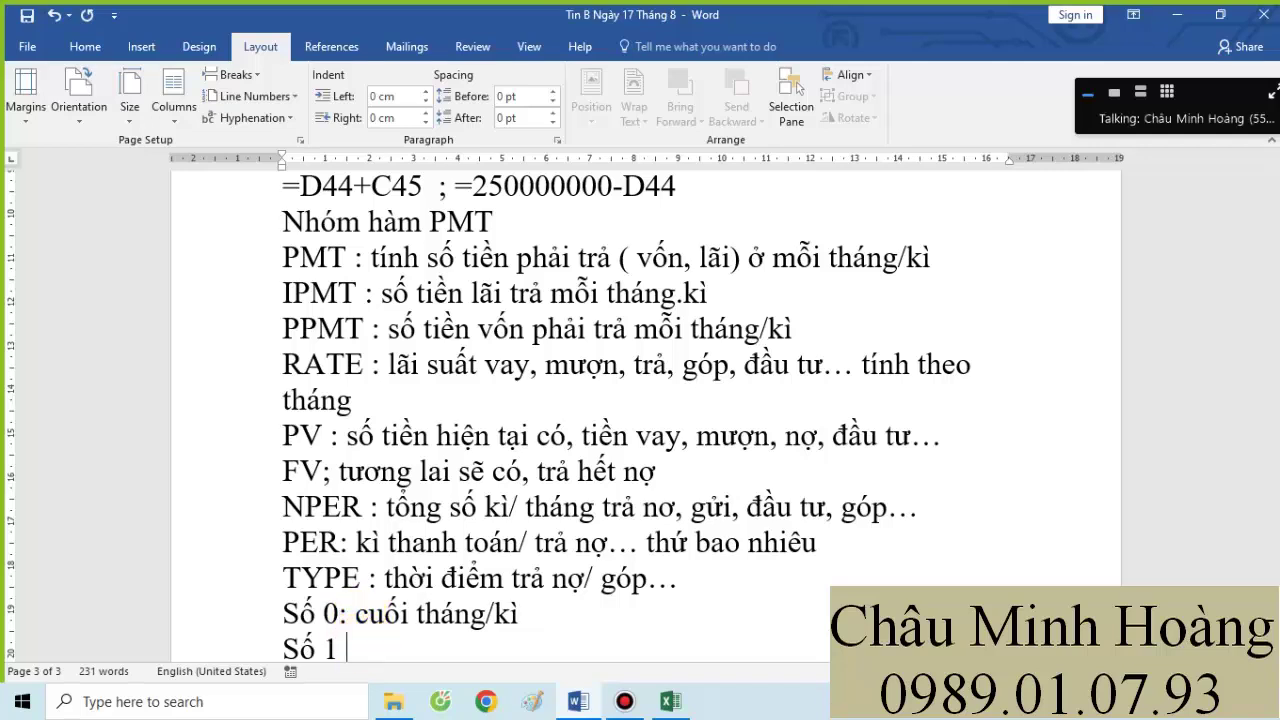
text(: đầu tháng)
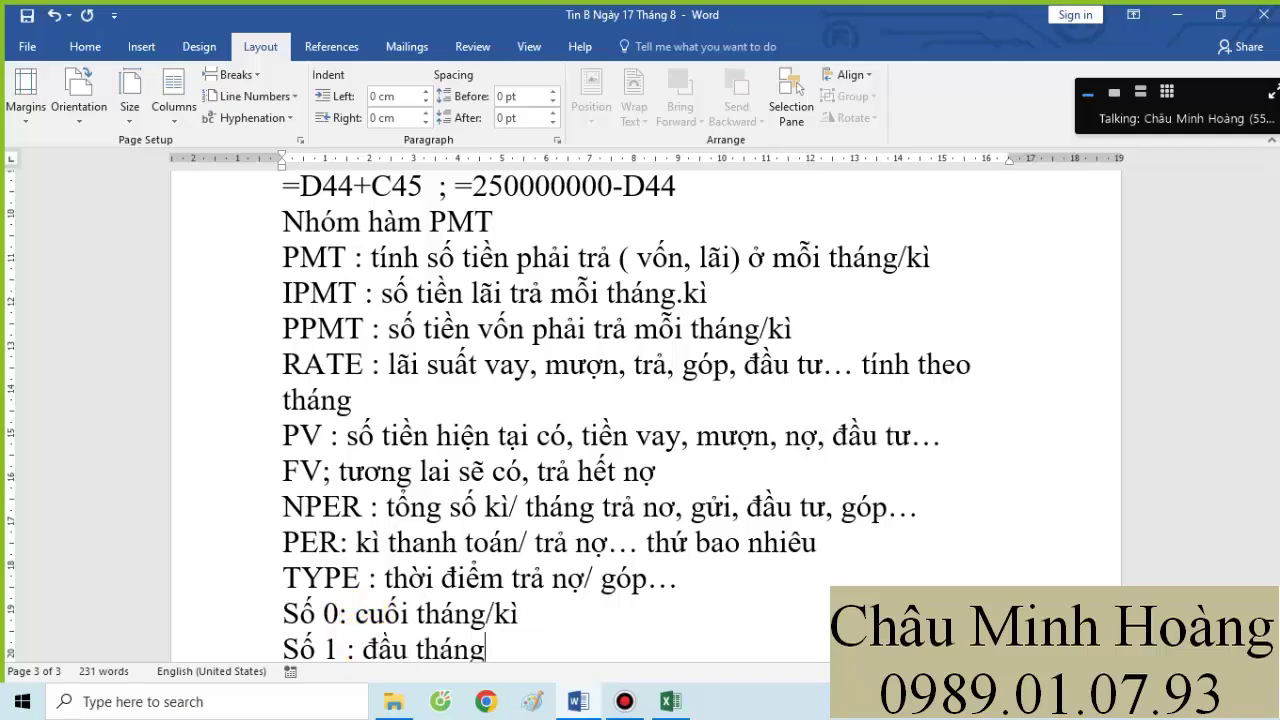
text(/ kì)
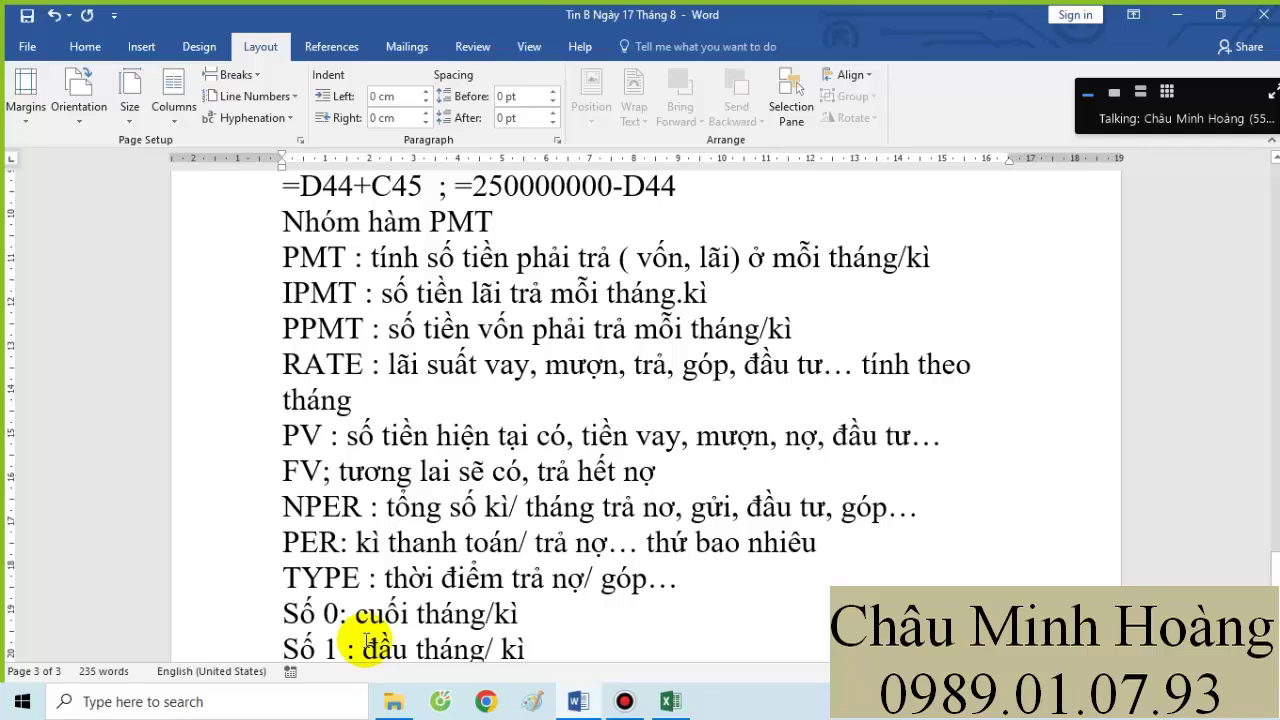
- Append the note "( không nói gì mặc định cuối tháng)" to the "Số 0" line
click(547, 623)
text(()
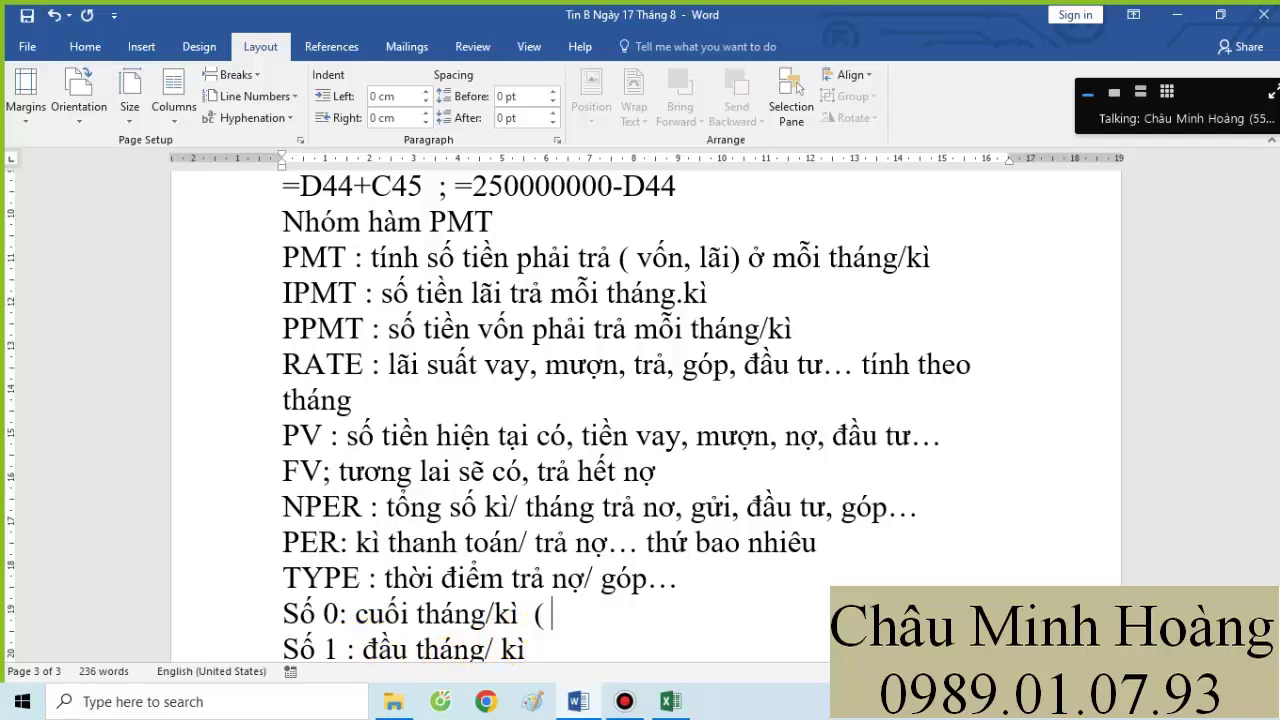
text( không noói g)
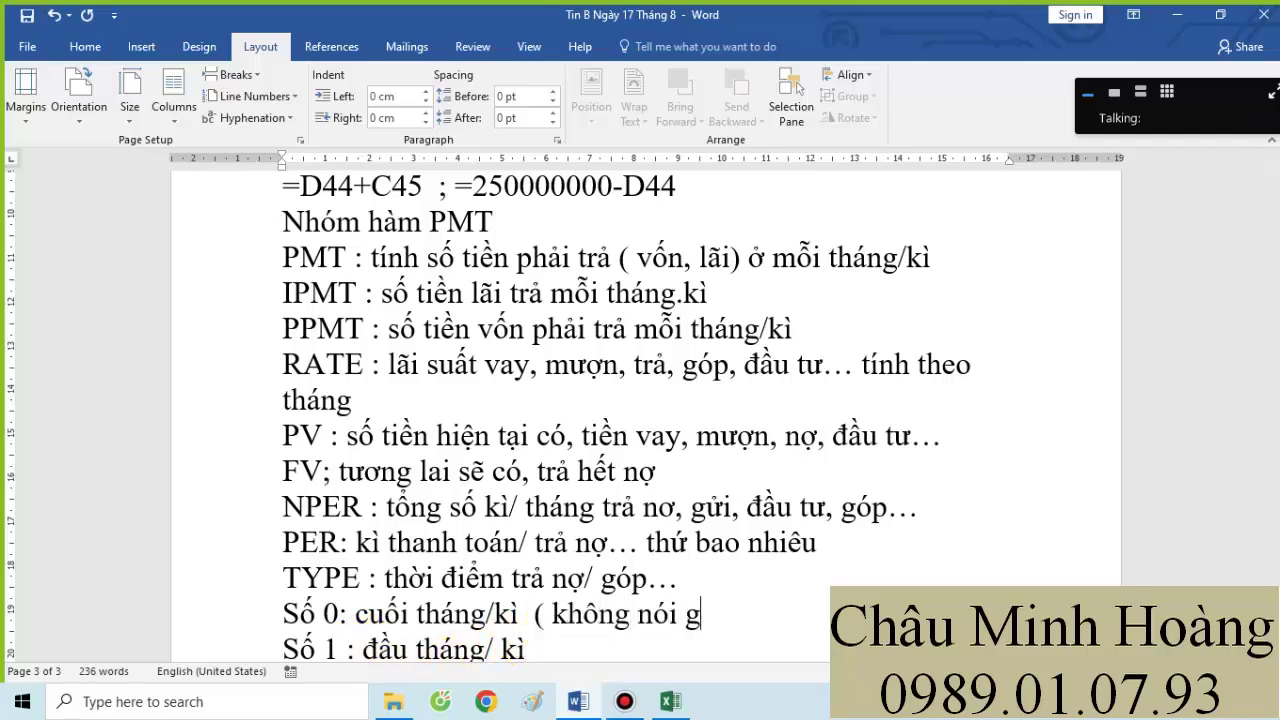
text(ì mặc định)
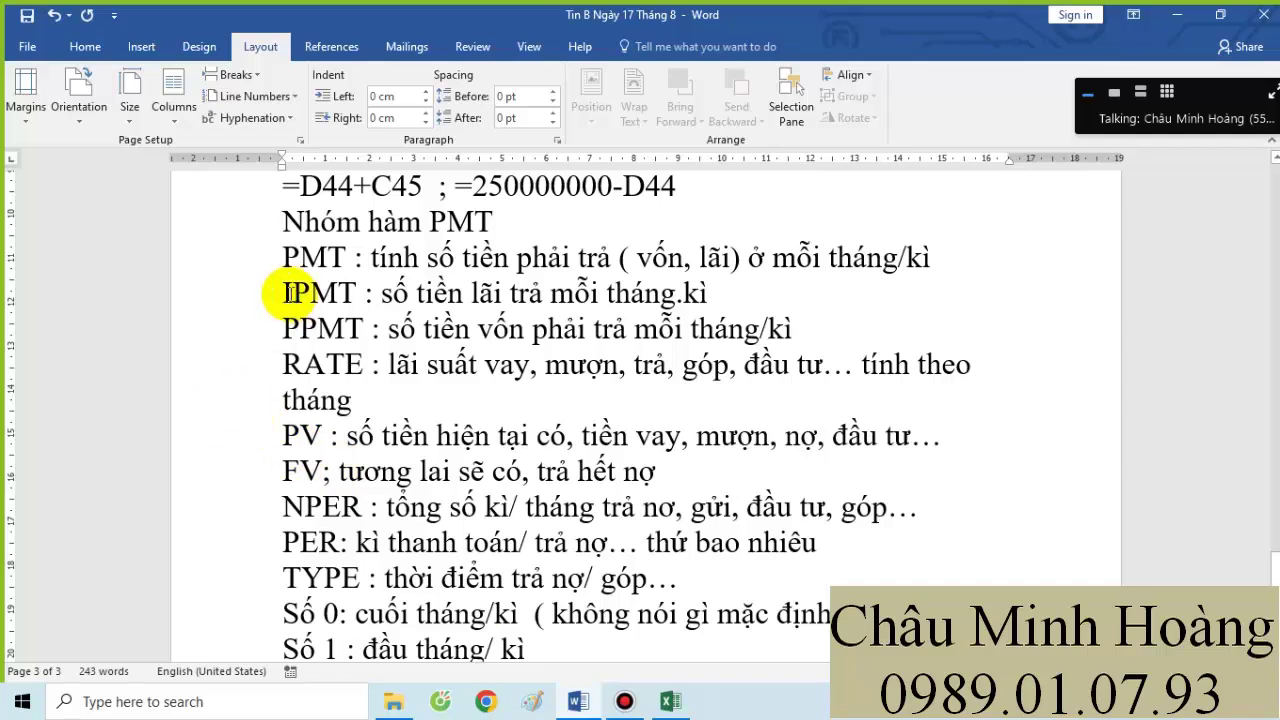
- Highlight the notes from "Nhóm hàm PMT" through "Số 1" for review, and switch to the Hàm PMT sheet in Excel
drag(282, 222, 600, 645)
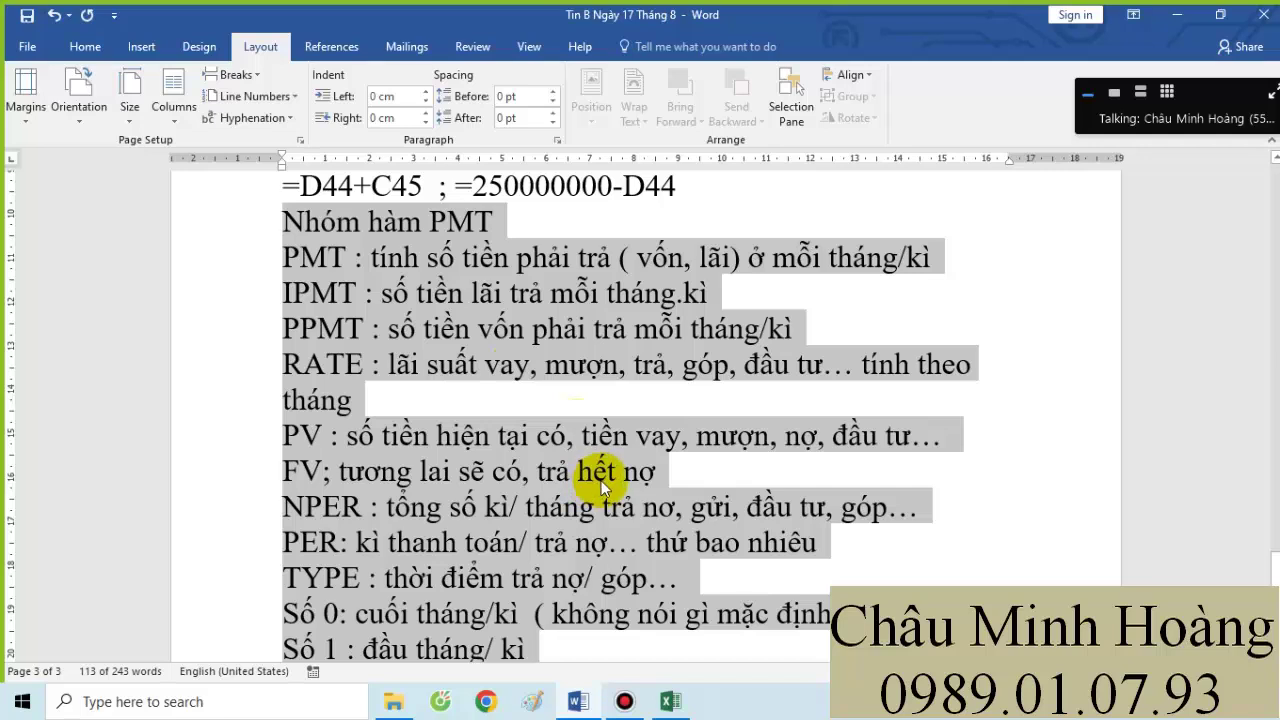
scroll(1270, 570, down, 1)
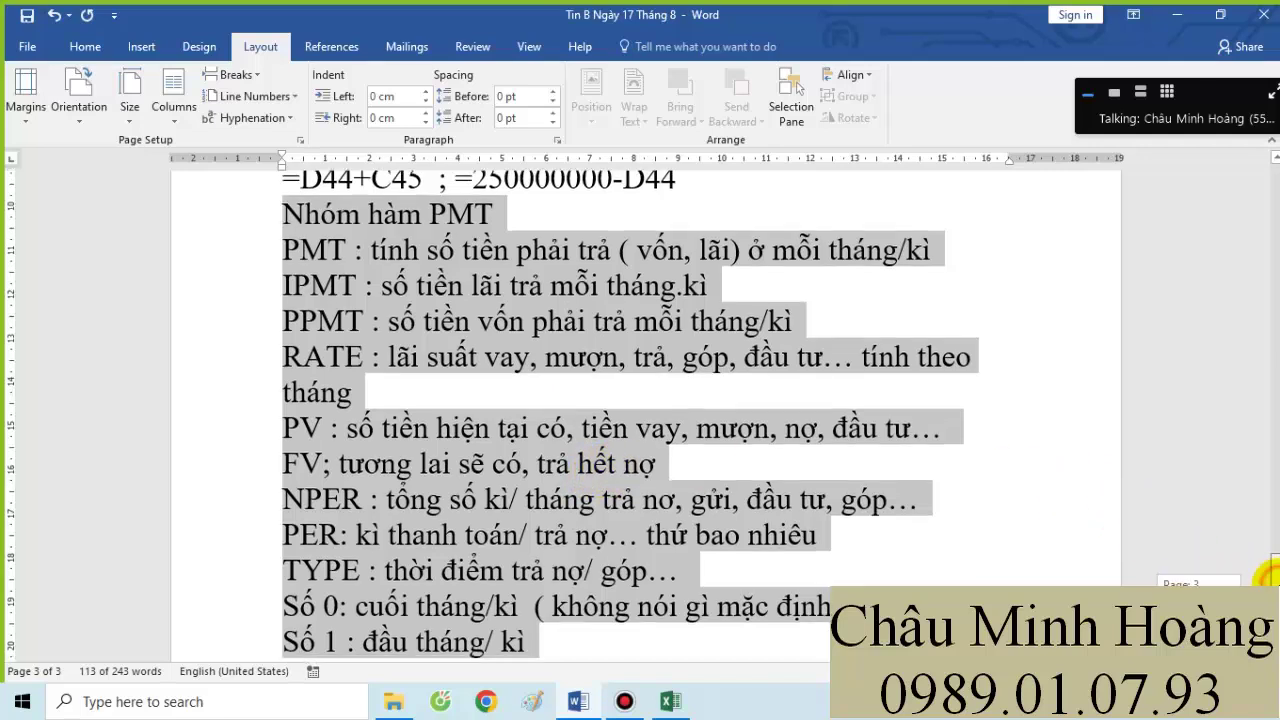
click(626, 701)
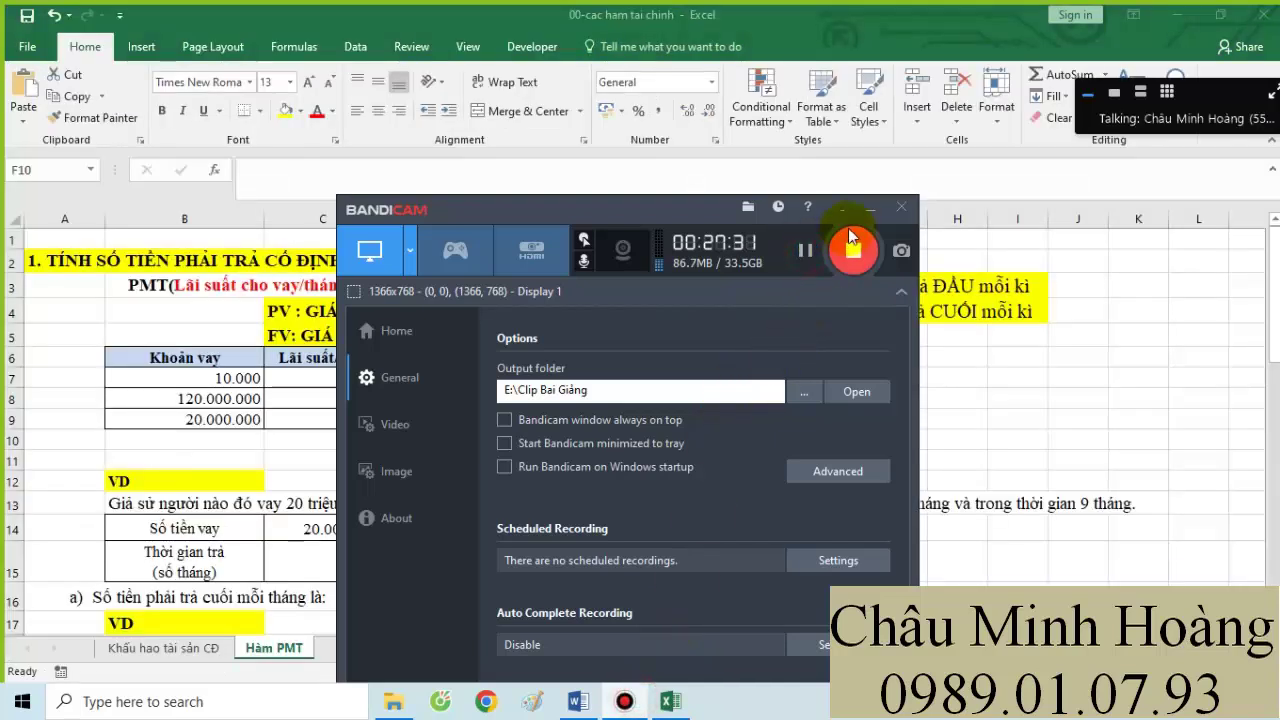
click(858, 209)
click(812, 395)
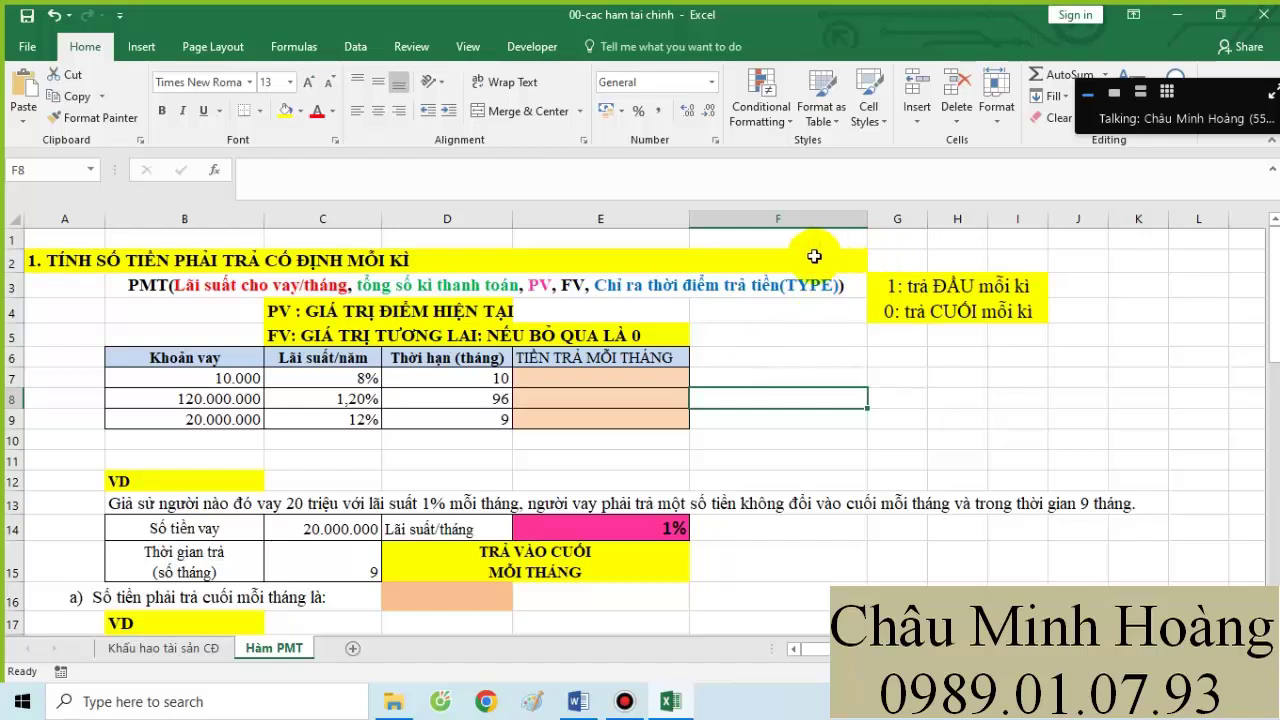
- Set the font size of the monthly payment cells E7:E9 to 22
drag(570, 378, 597, 417)
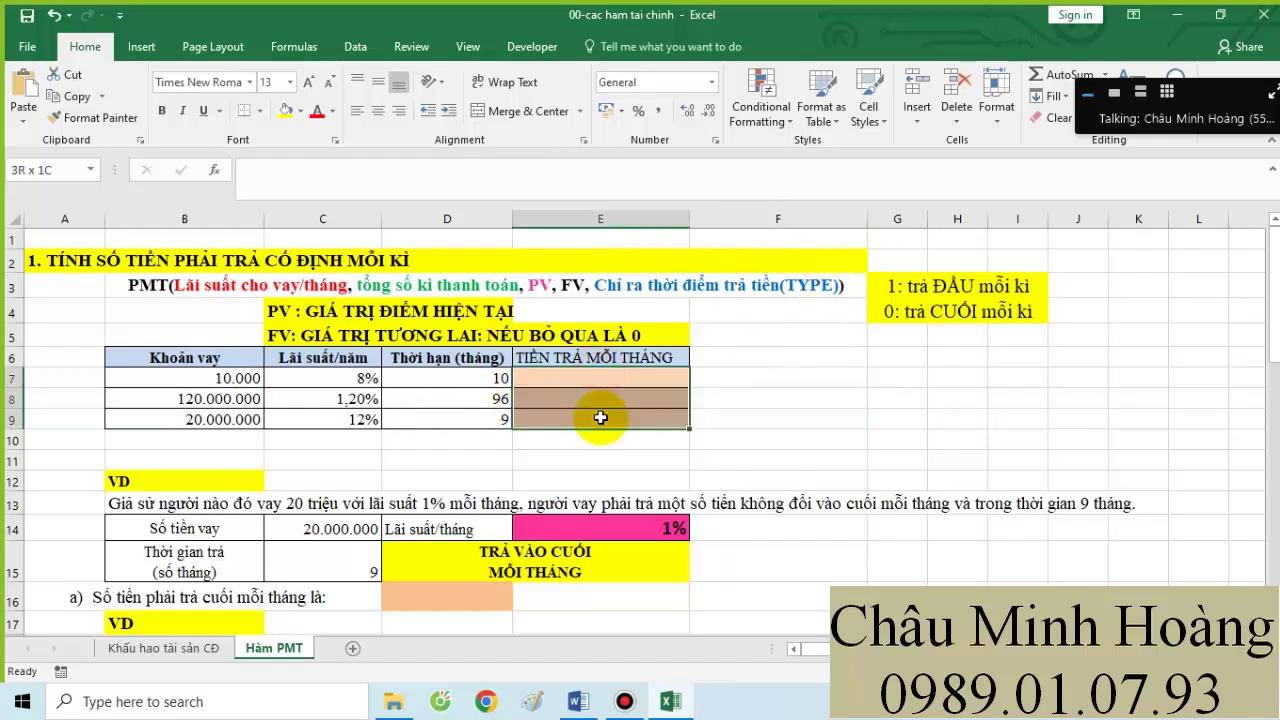
click(289, 82)
click(267, 263)
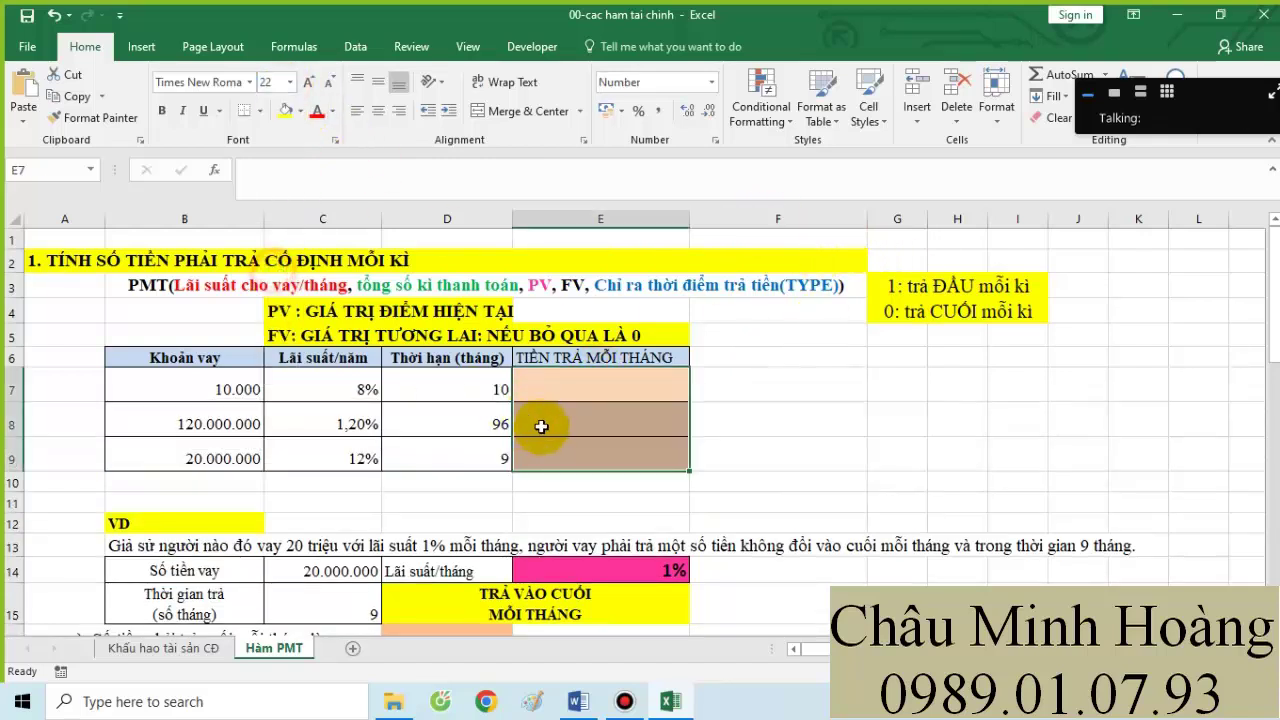
- Begin a PMT formula in cell E7 with 8%/12 as the monthly rate
click(568, 390)
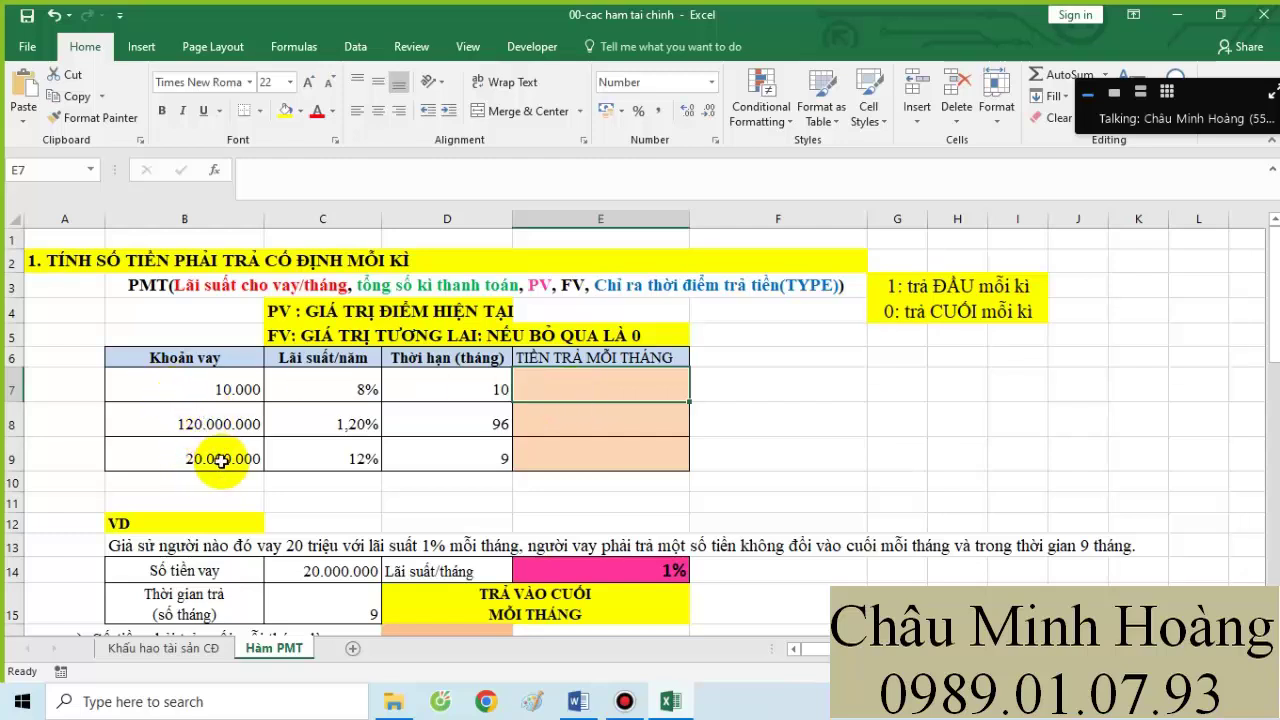
click(442, 387)
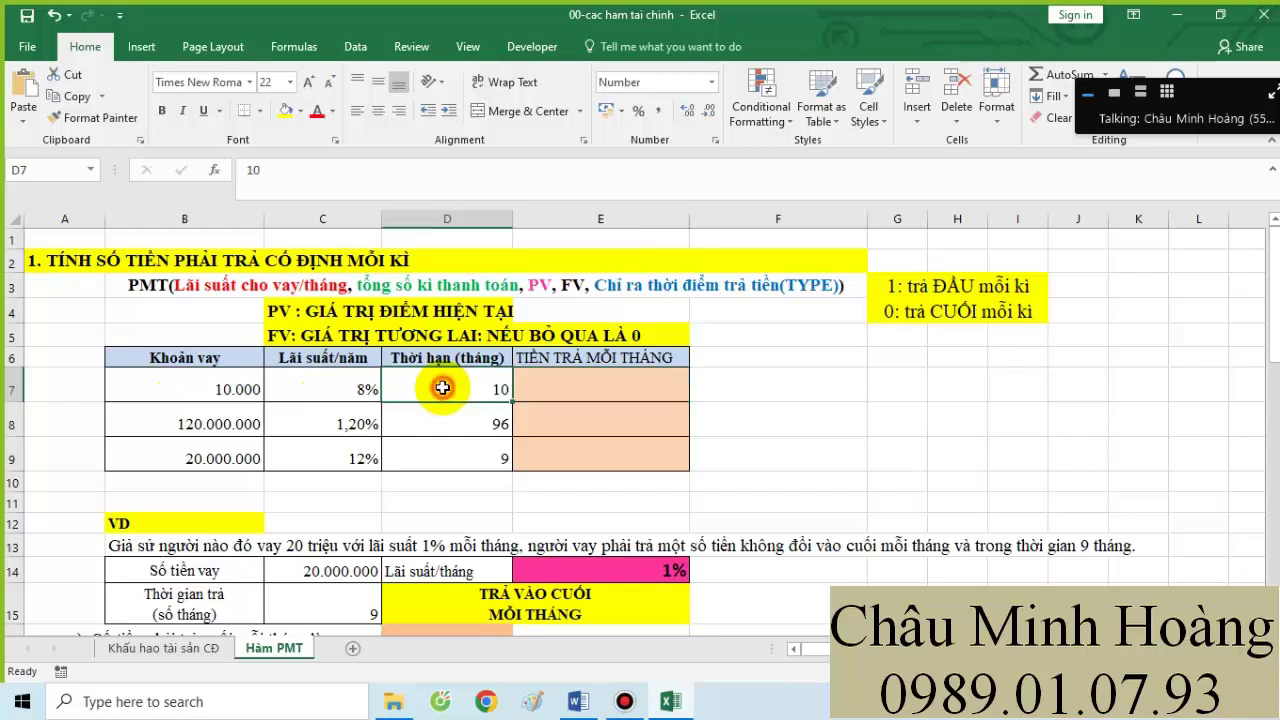
click(610, 387)
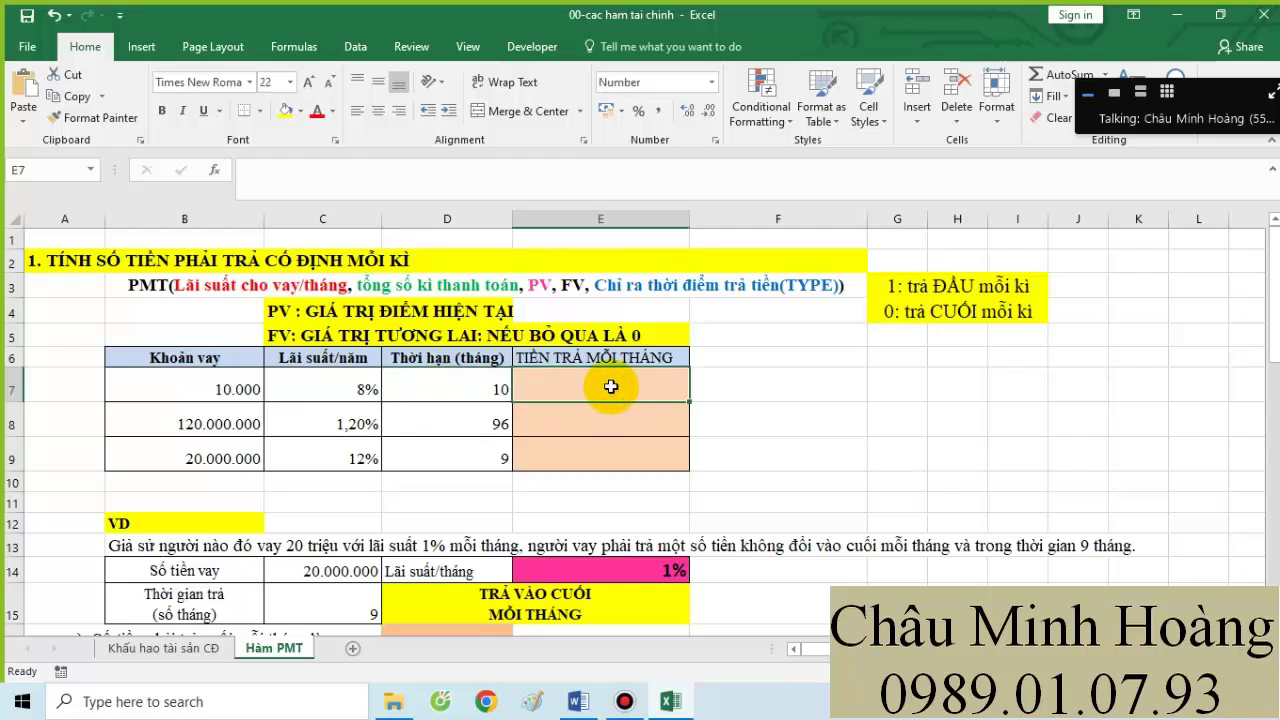
text(=)
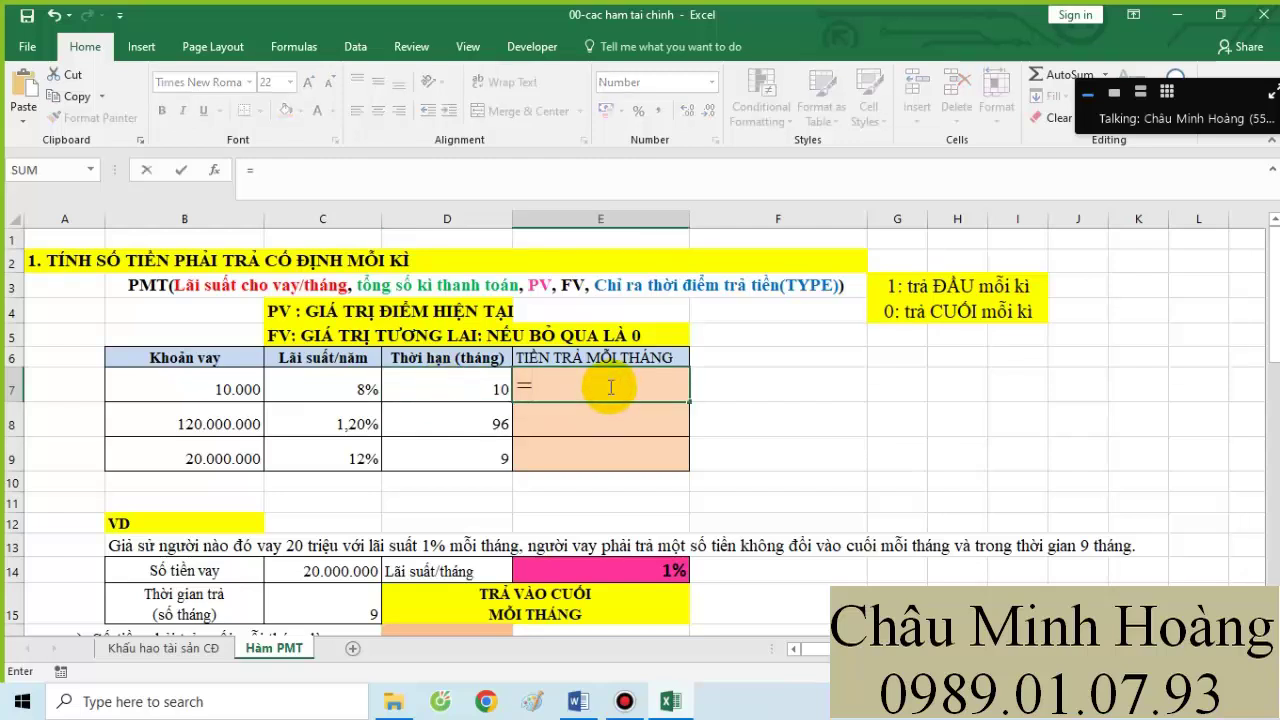
text(pmt)
key(Tab)
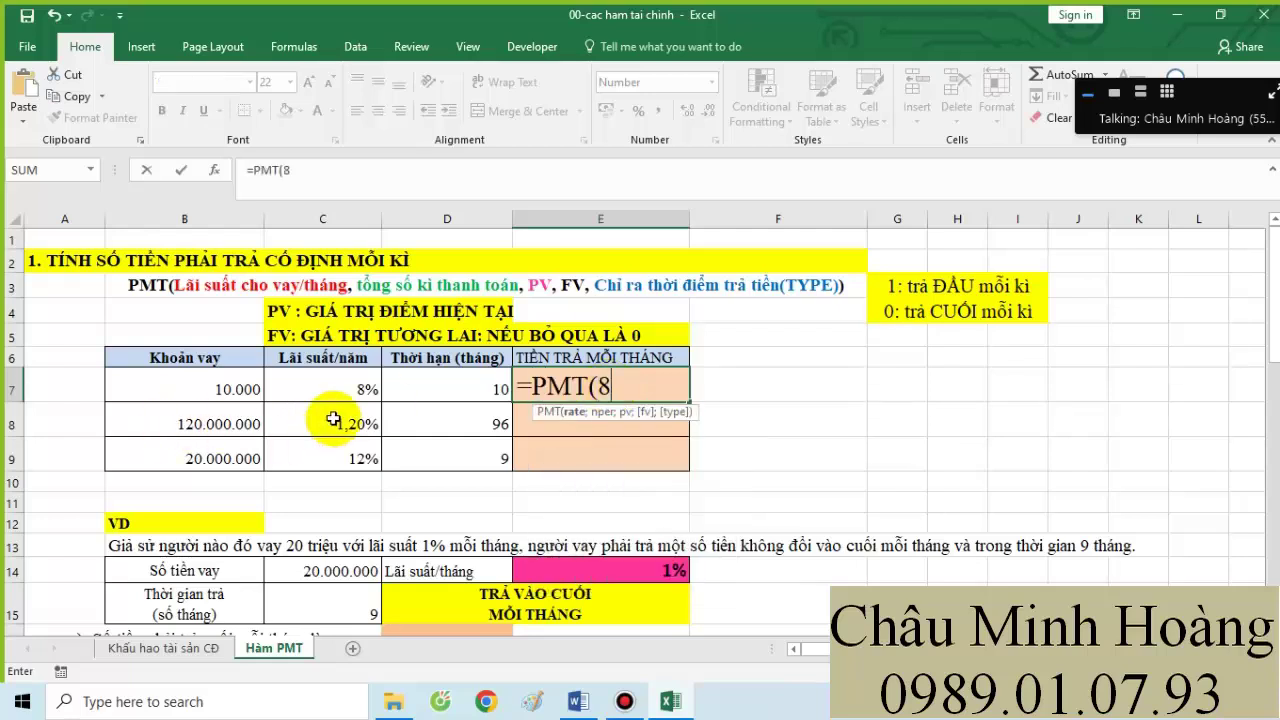
text(8%/12;)
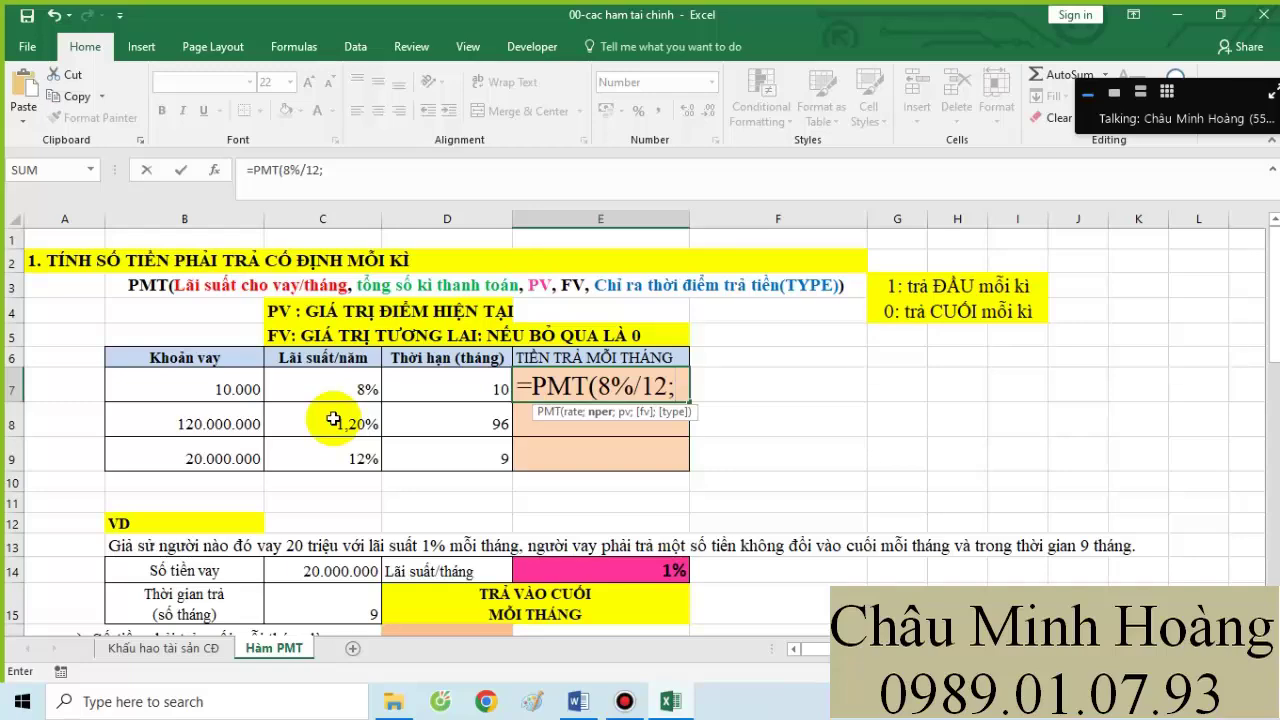
- Check the NPER definition in the Word notes and return to the unfinished formula in Excel
click(578, 701)
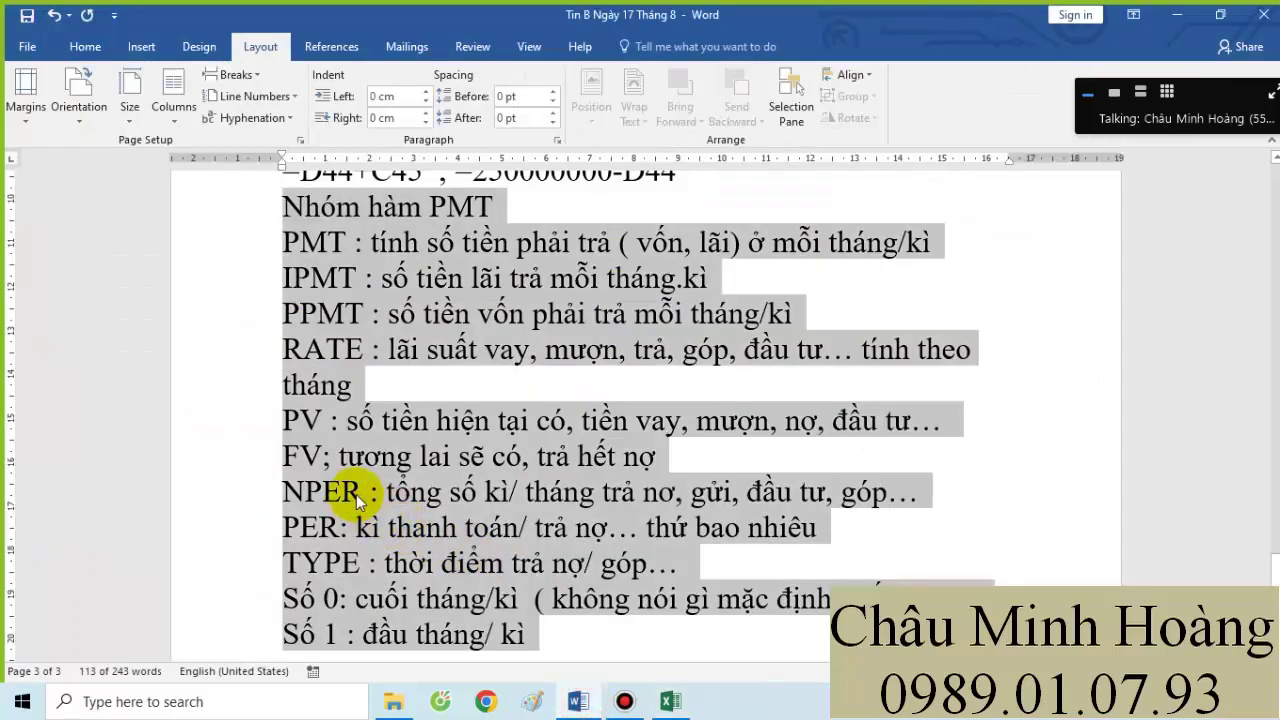
click(527, 493)
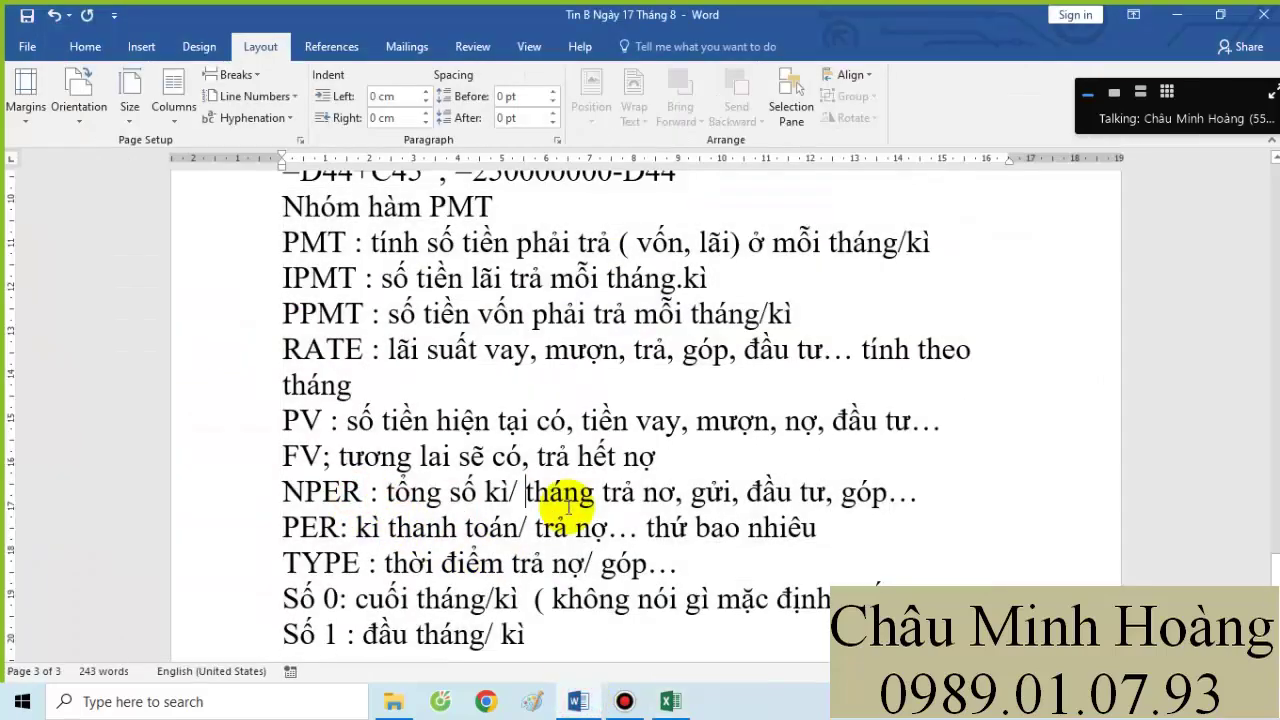
click(666, 702)
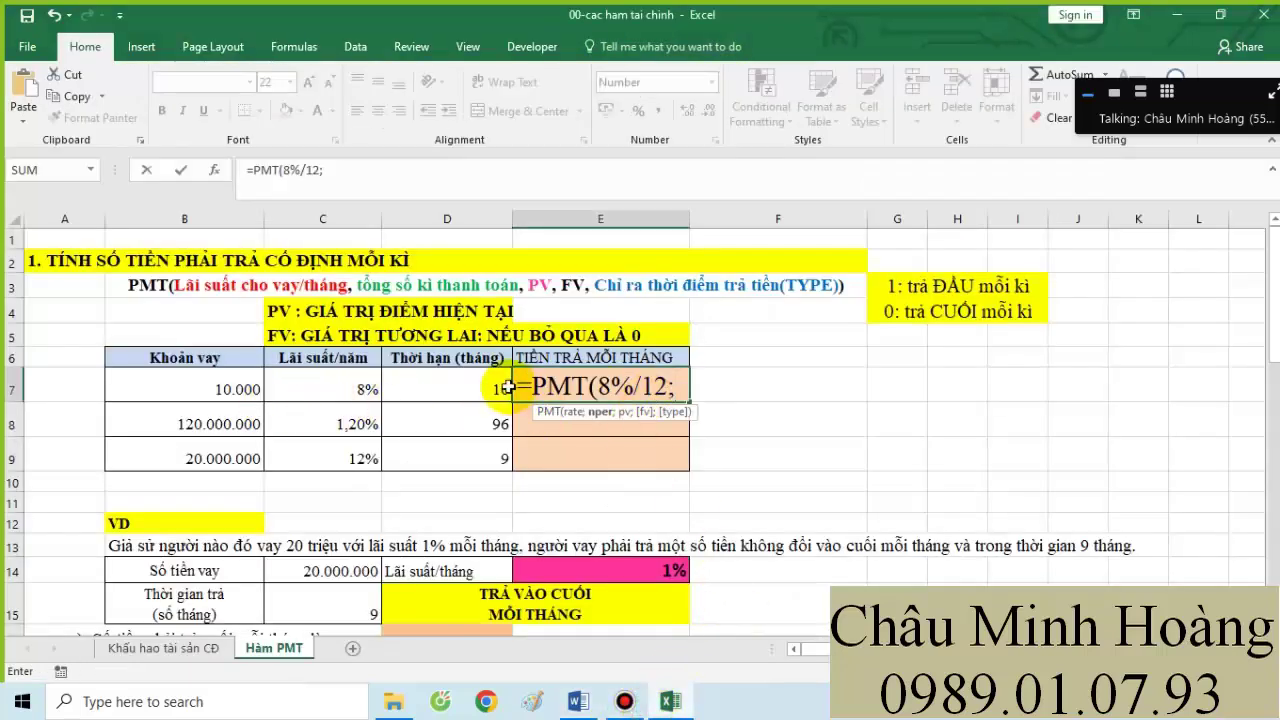
- Complete the PMT arguments in E7 with 10 periods, present value 10000, future value 0 and type 0
text(10)
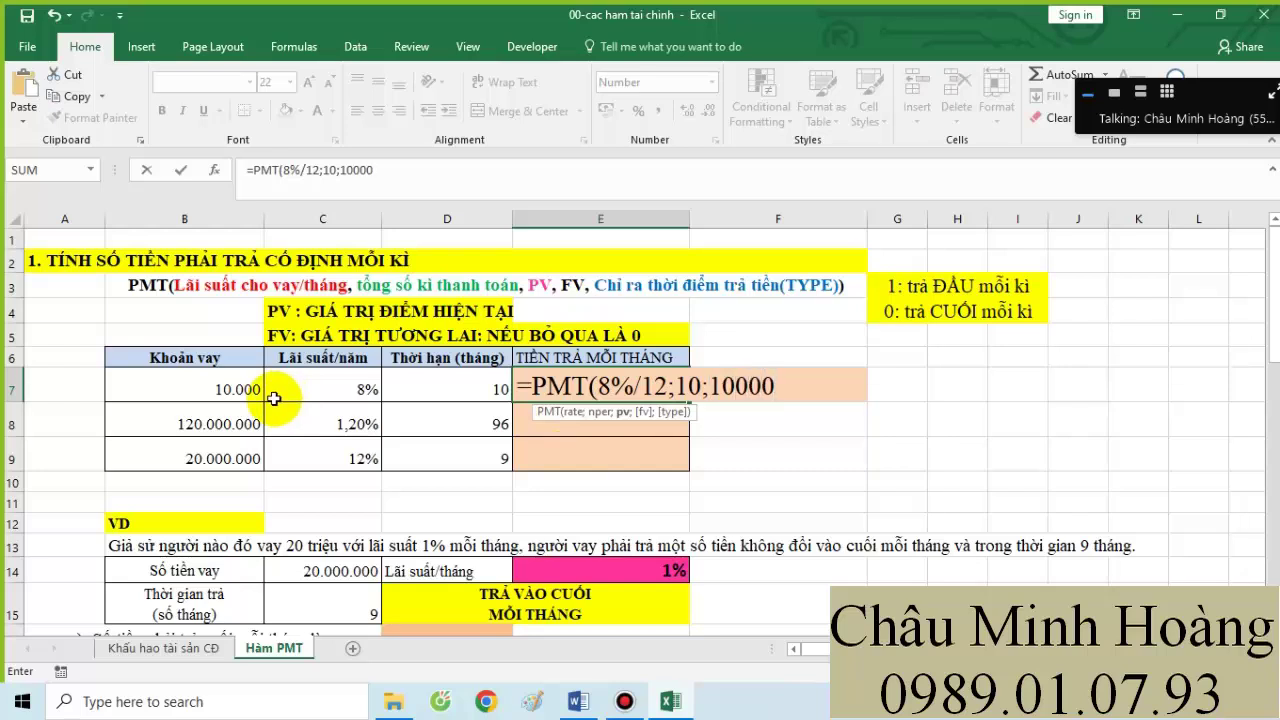
text(10000;0;)
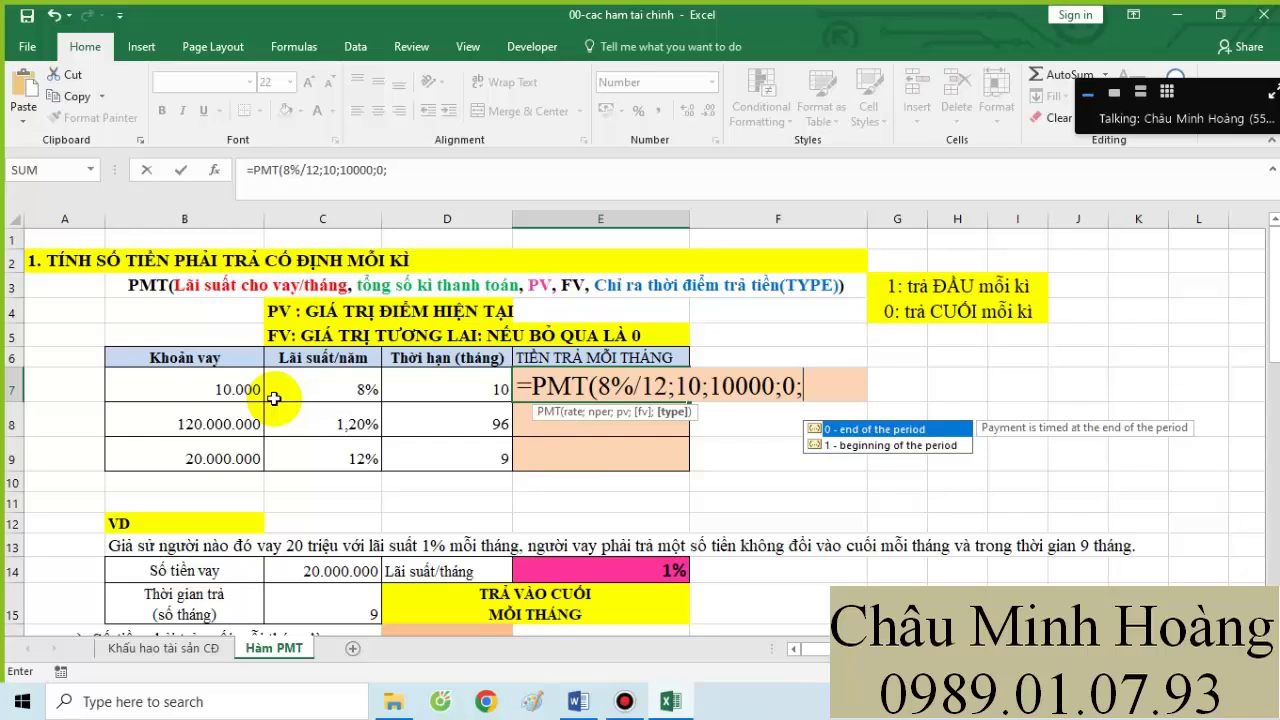
text(0))
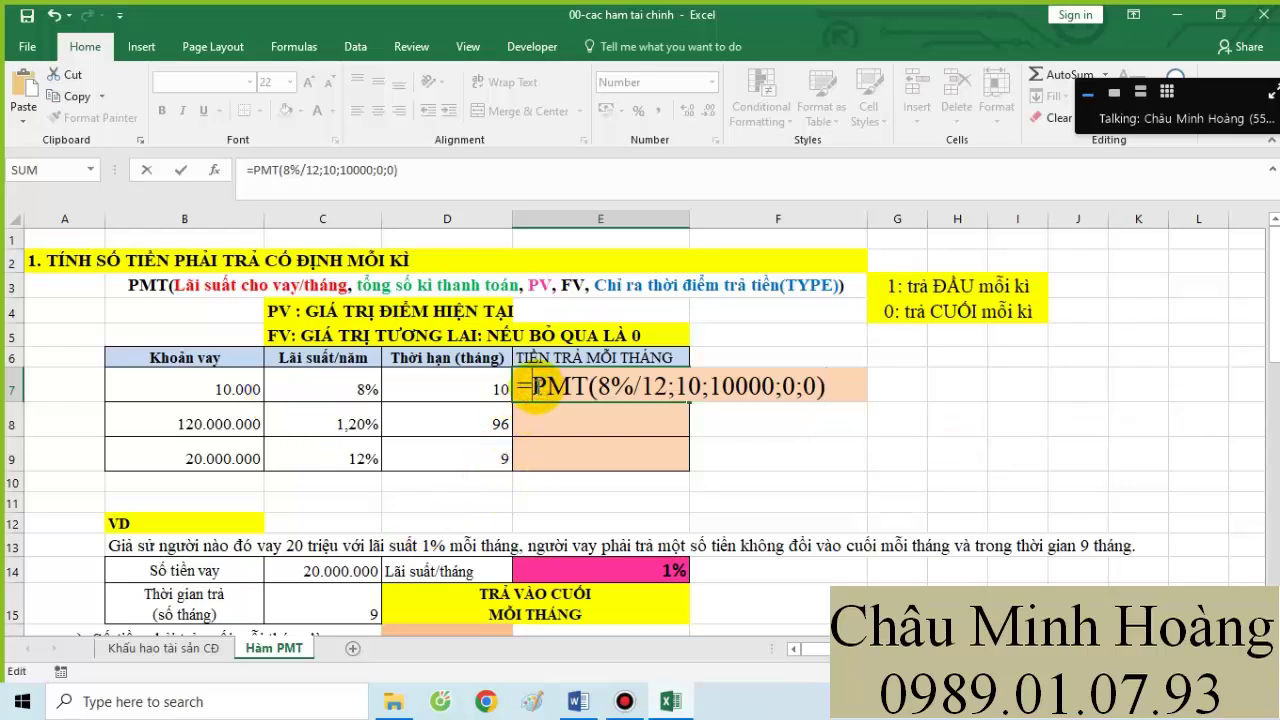
- Wrap the PMT formula in E7 in the ABS function and enter it
click(533, 387)
text(abs)
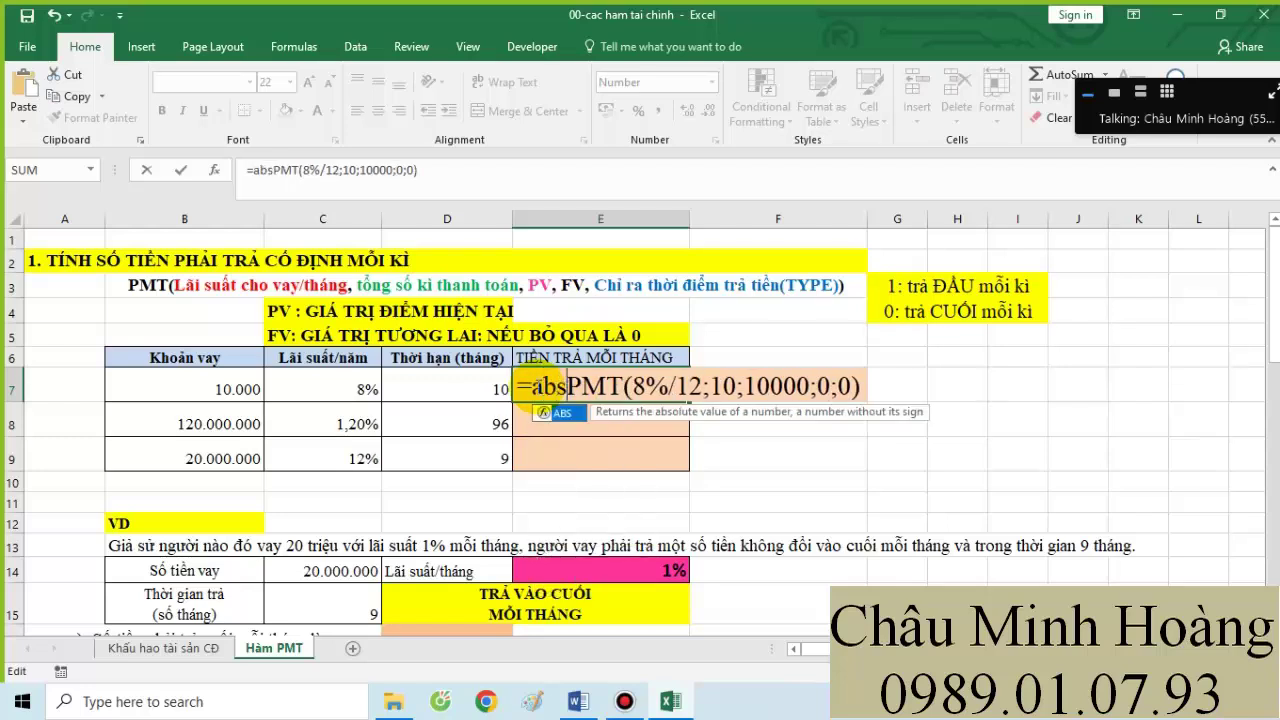
key(Tab)
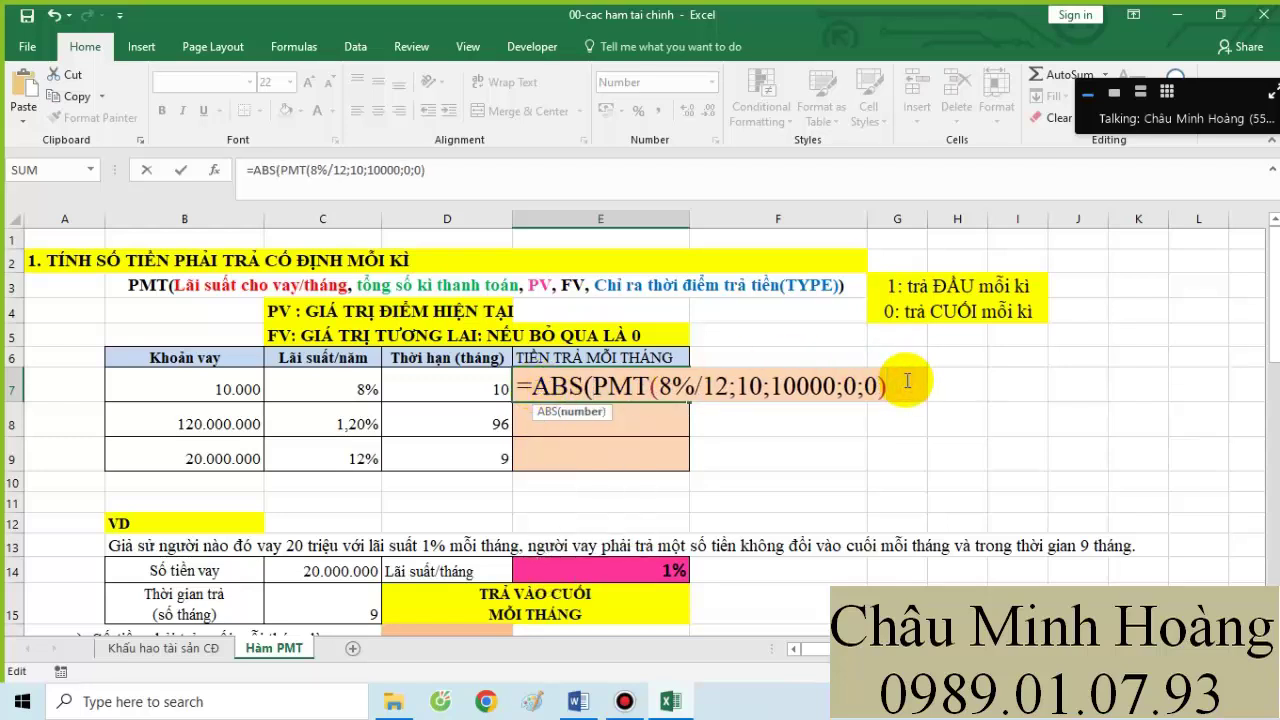
text())
key(Return)
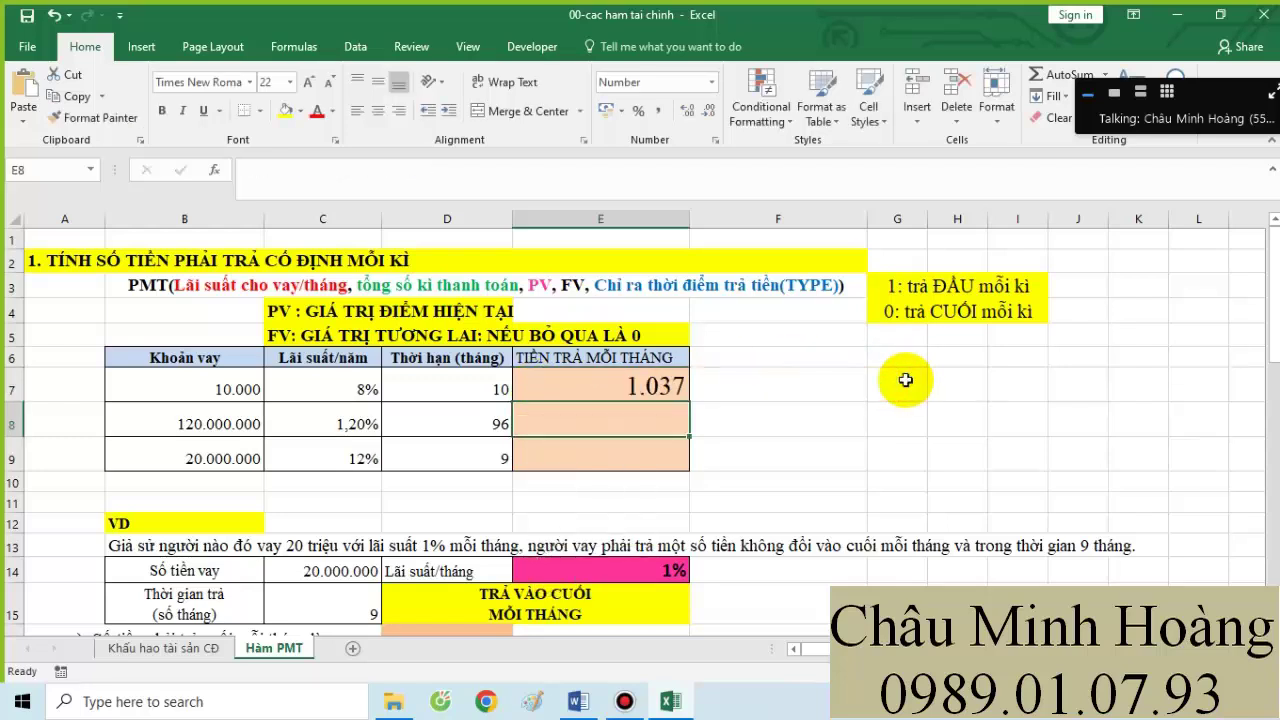
- Select the whole formula text in E7, switch to the Word notes and insert a page break before "tháng trả nơ" in the NPER line
double_click(589, 388)
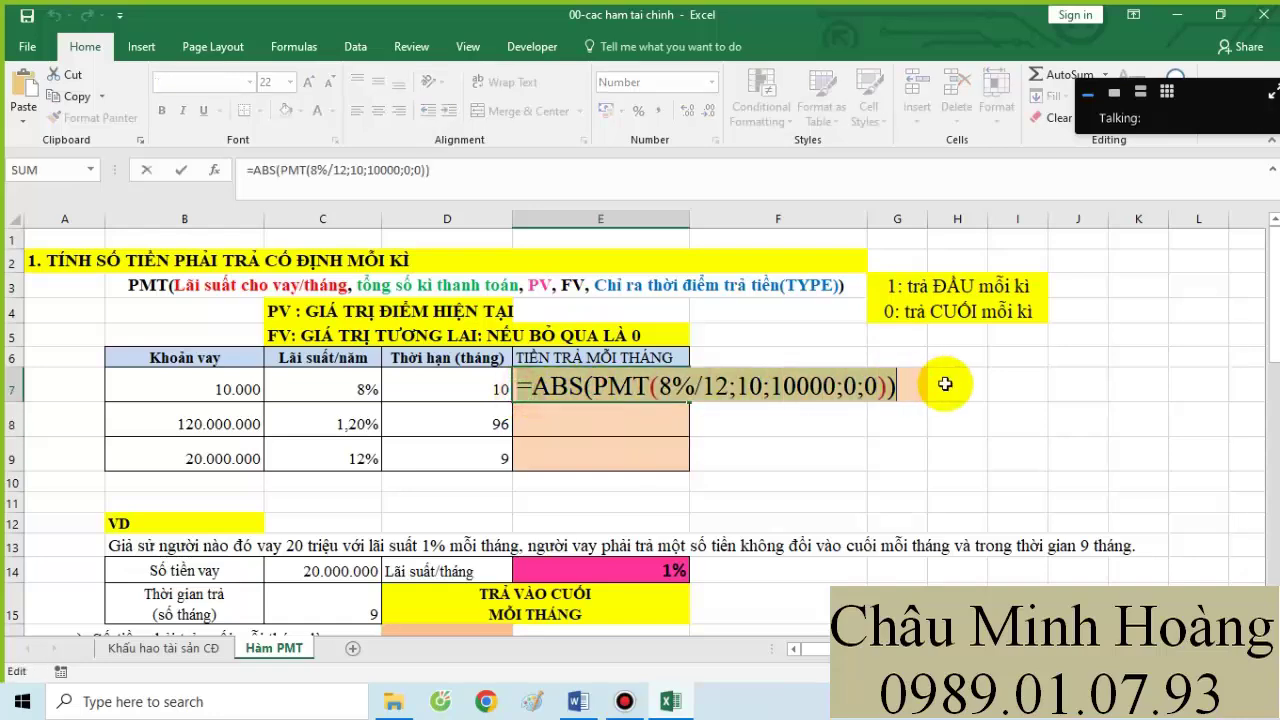
click(576, 700)
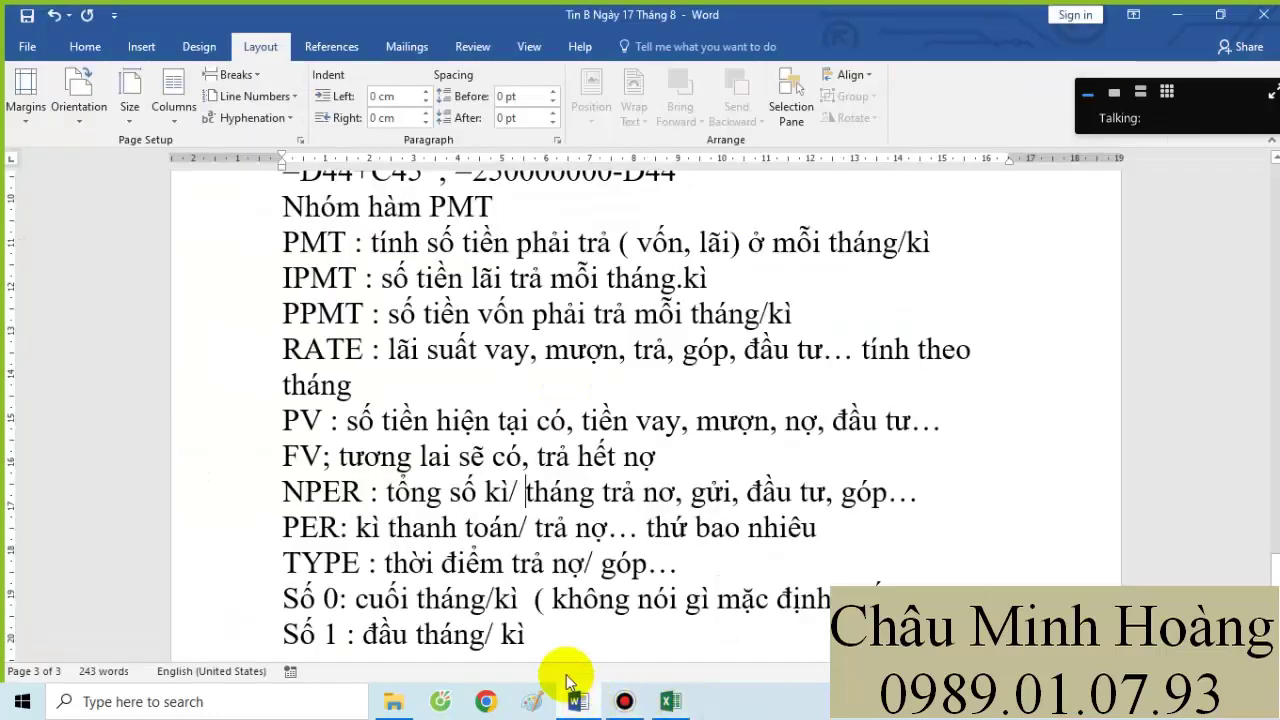
scroll(543, 577, down, 4)
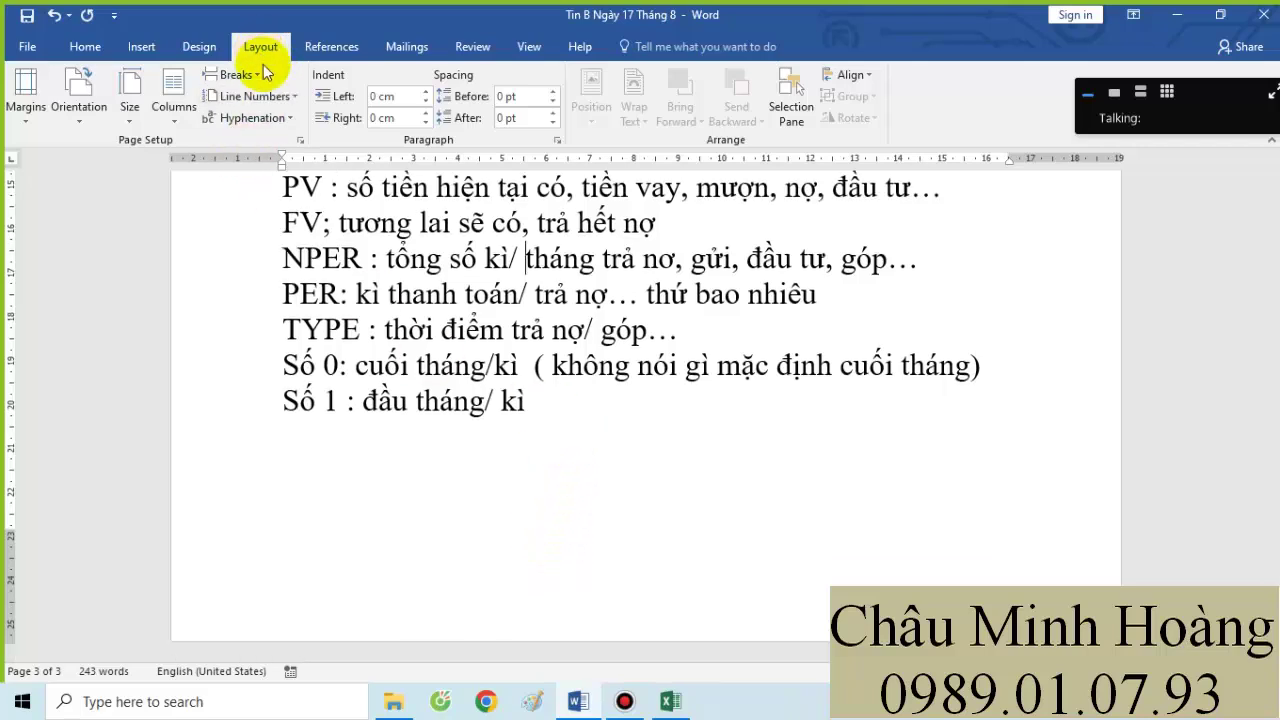
click(265, 73)
click(285, 200)
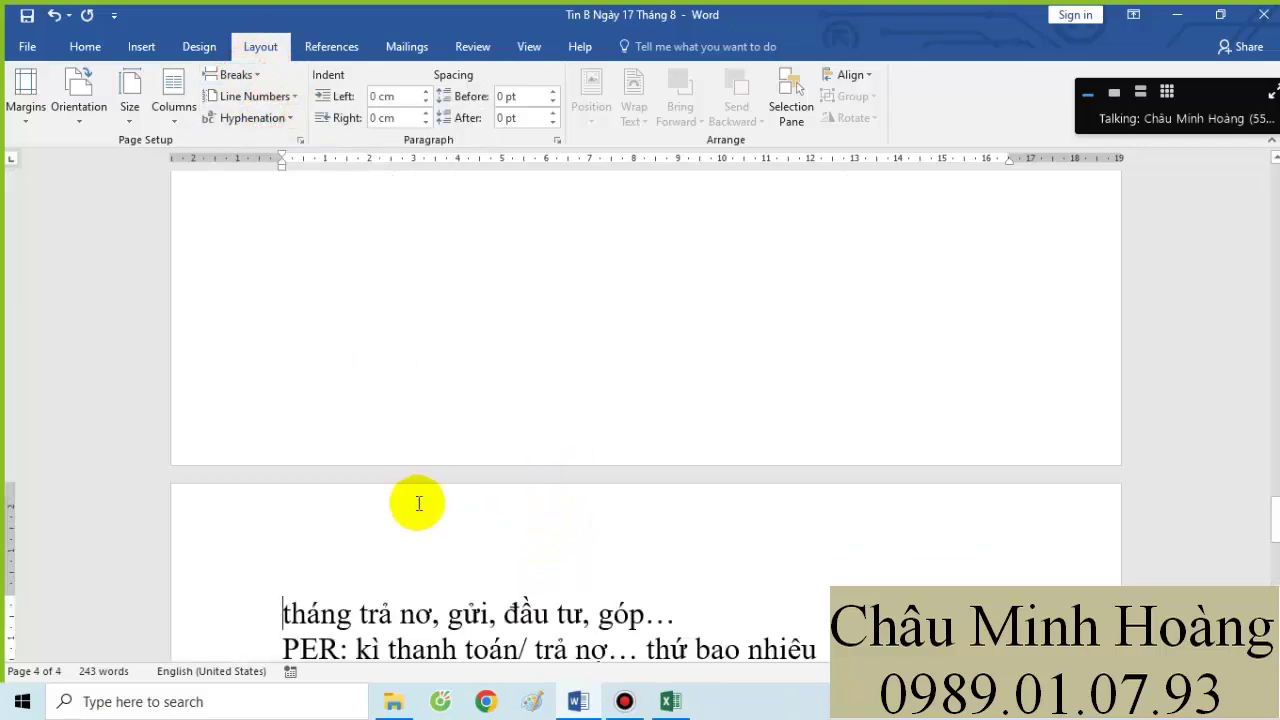
- Undo the misplaced page break, insert one after the last note line and put =ABS(PMT(8%/12;10;10000;0;0)) on the new page
key(ctrl+z)
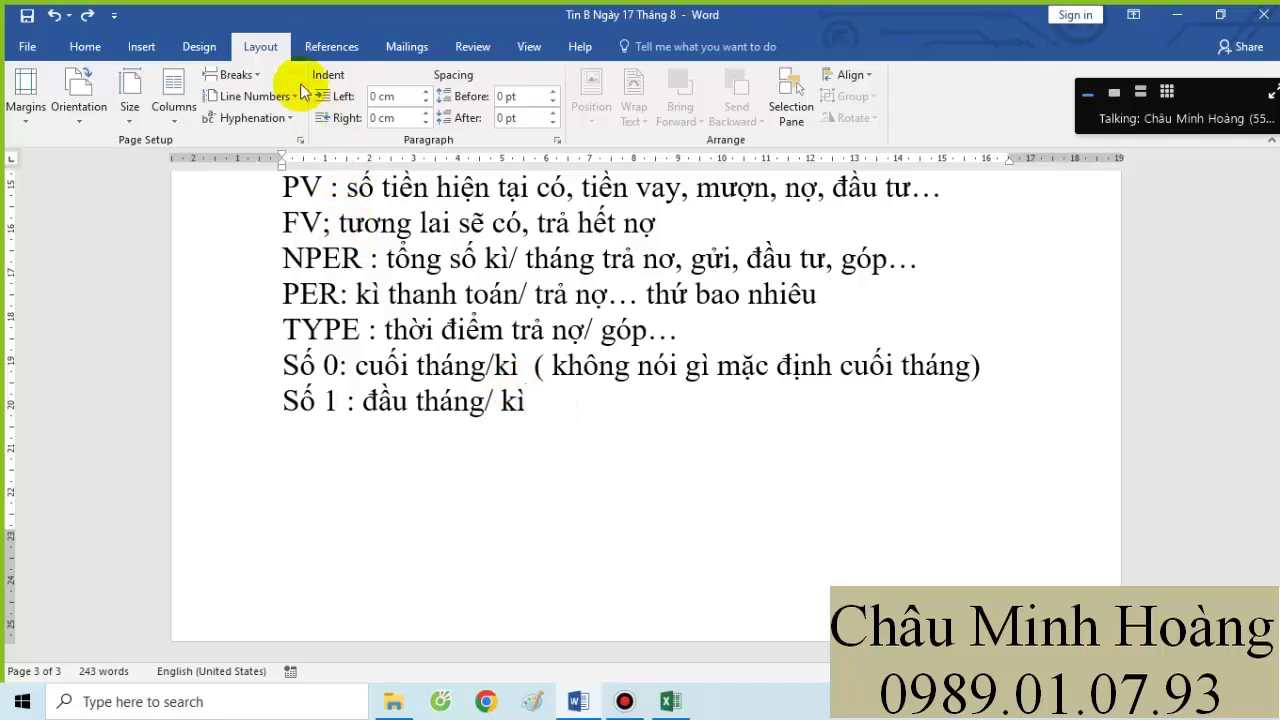
click(238, 74)
click(251, 114)
text(=ABS(PMT(8%/12;10;10000;0;0)))
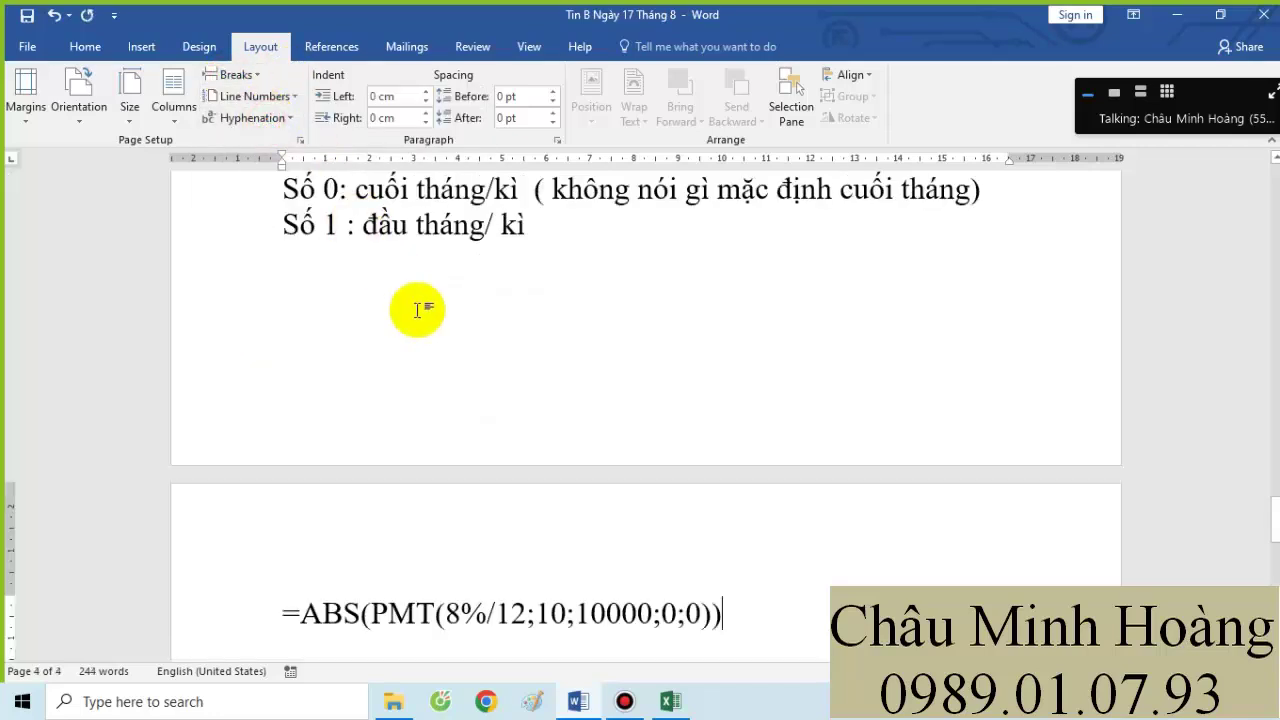
scroll(417, 310, down, 2)
- Switch back to Excel and enter =ABS(PMT(1,2%/12;96;120000000;0;0)) in E8 for the second loan
click(668, 700)
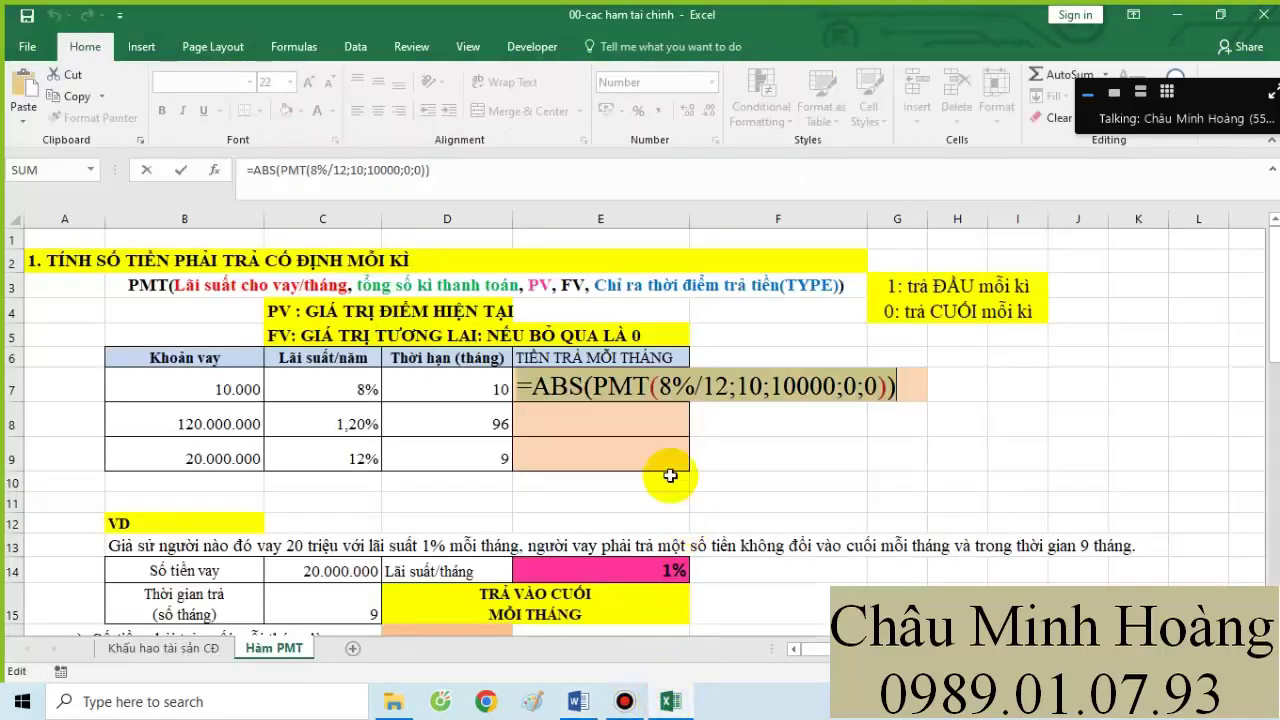
key(Return)
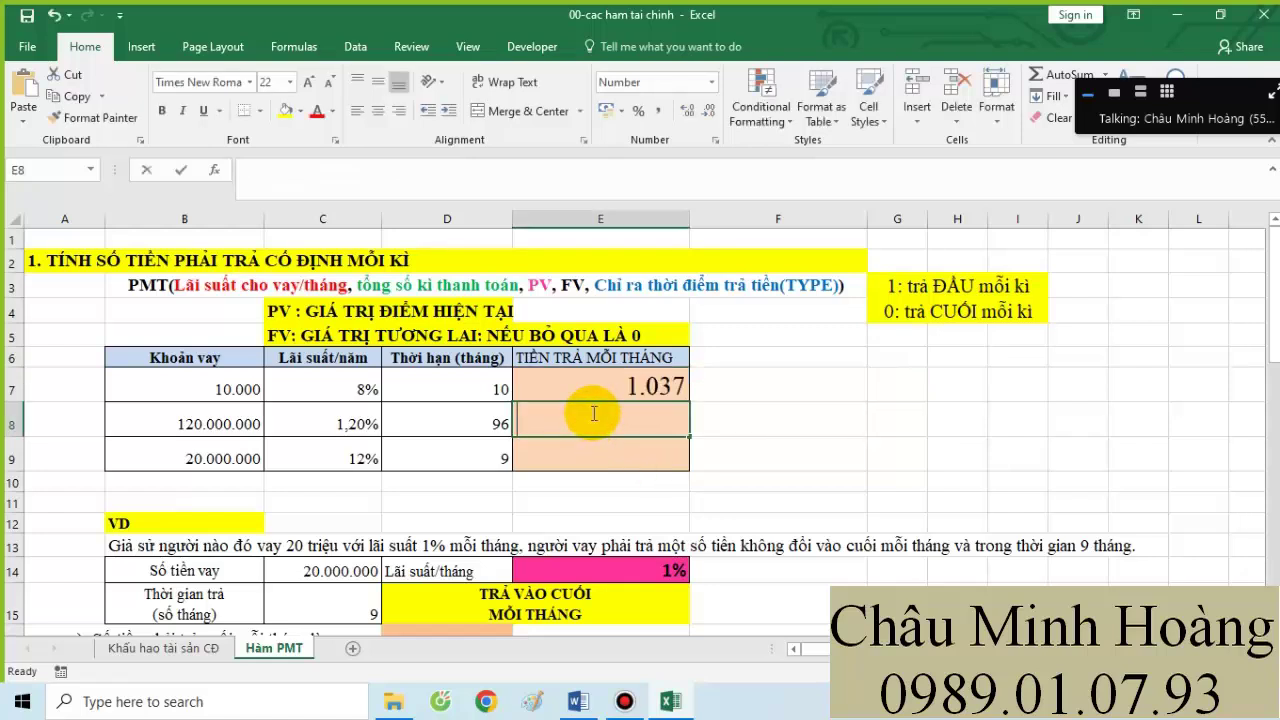
text(=abs)
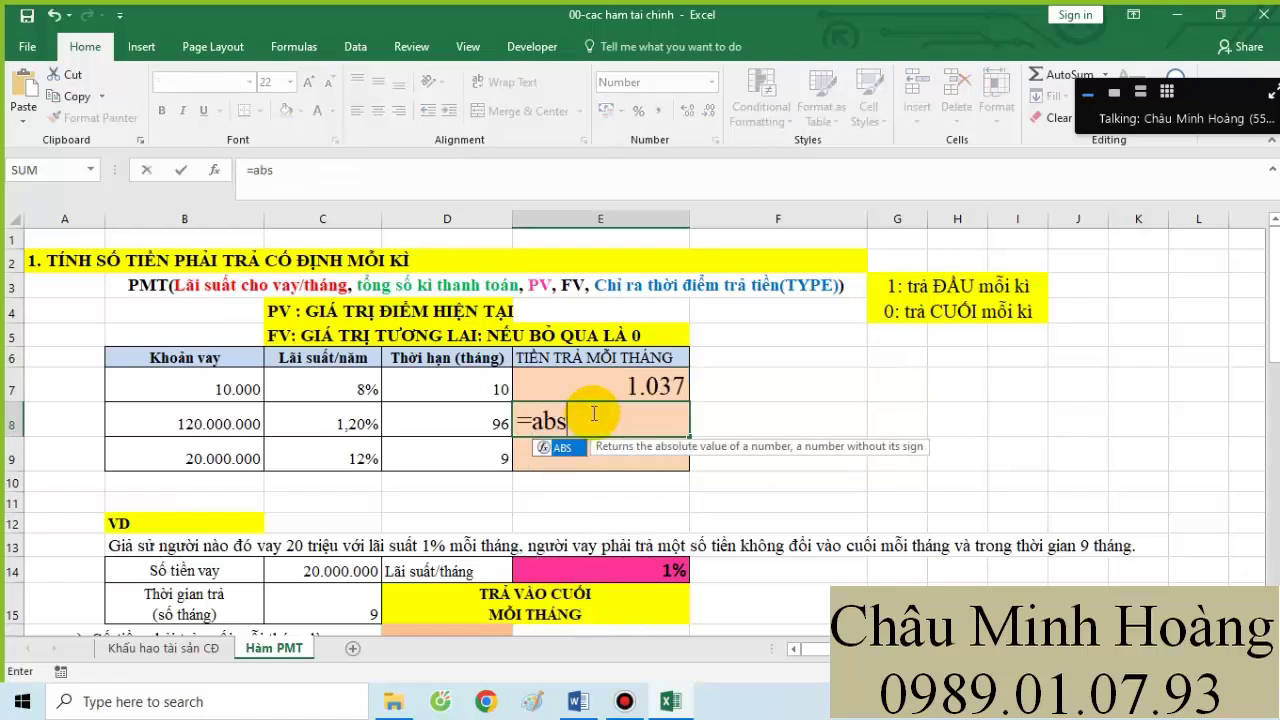
text((pmt)
key(Tab)
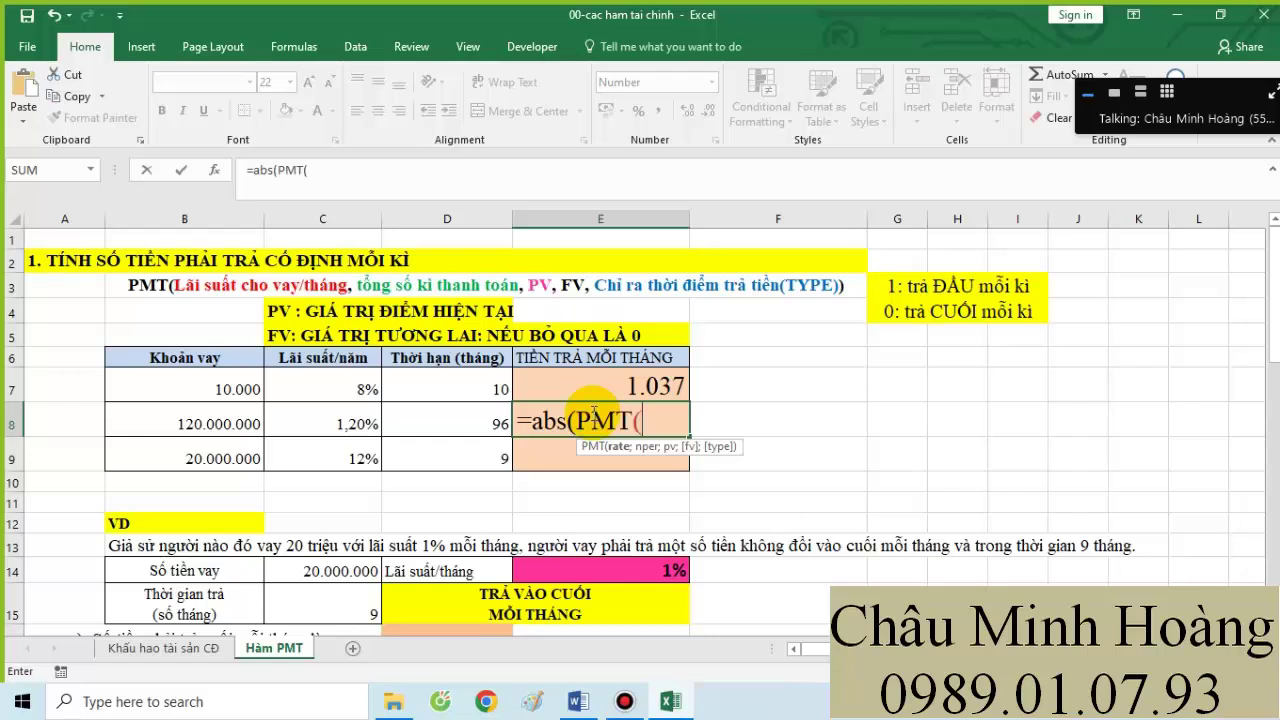
text(1,2%/12;96;120)
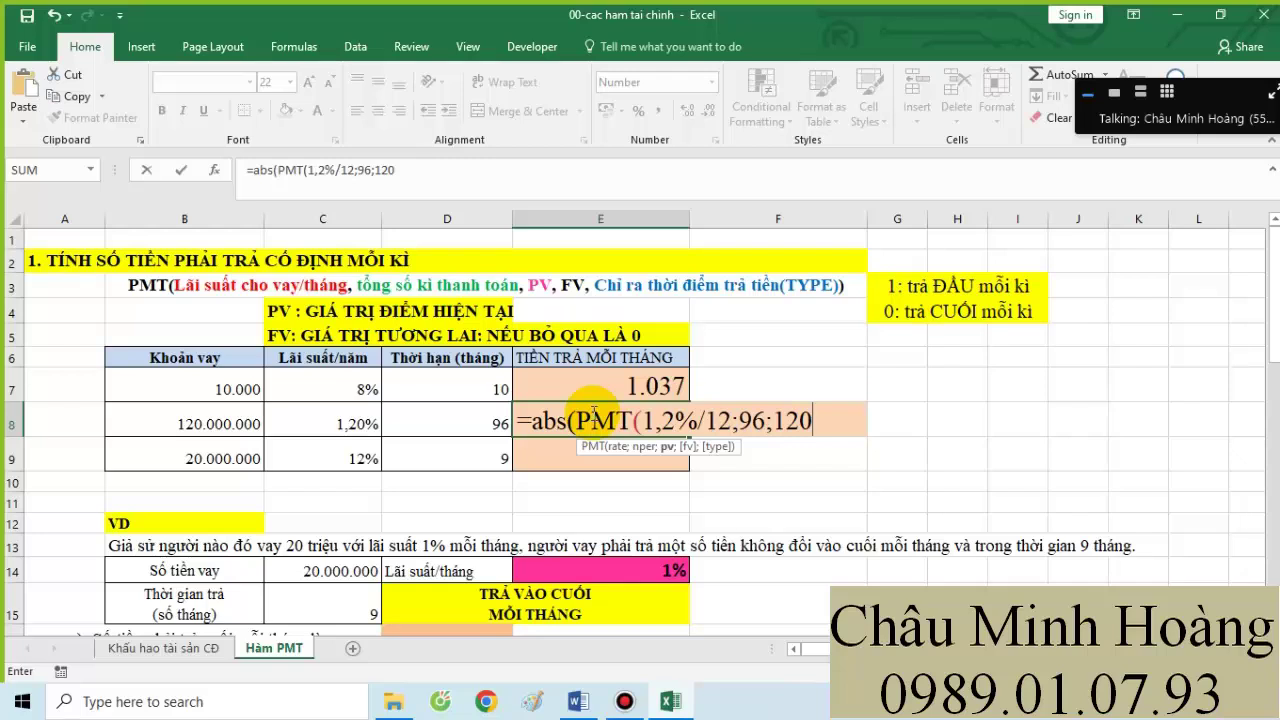
text(000000)
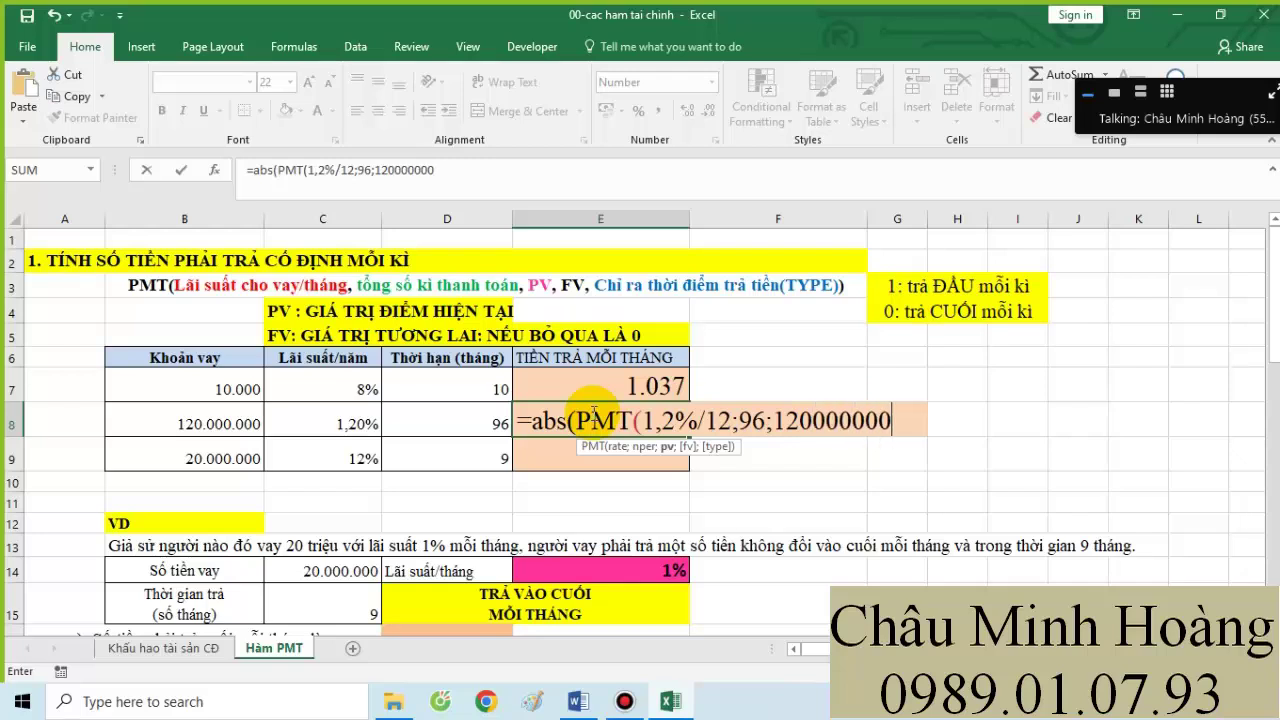
text(;0;0)))
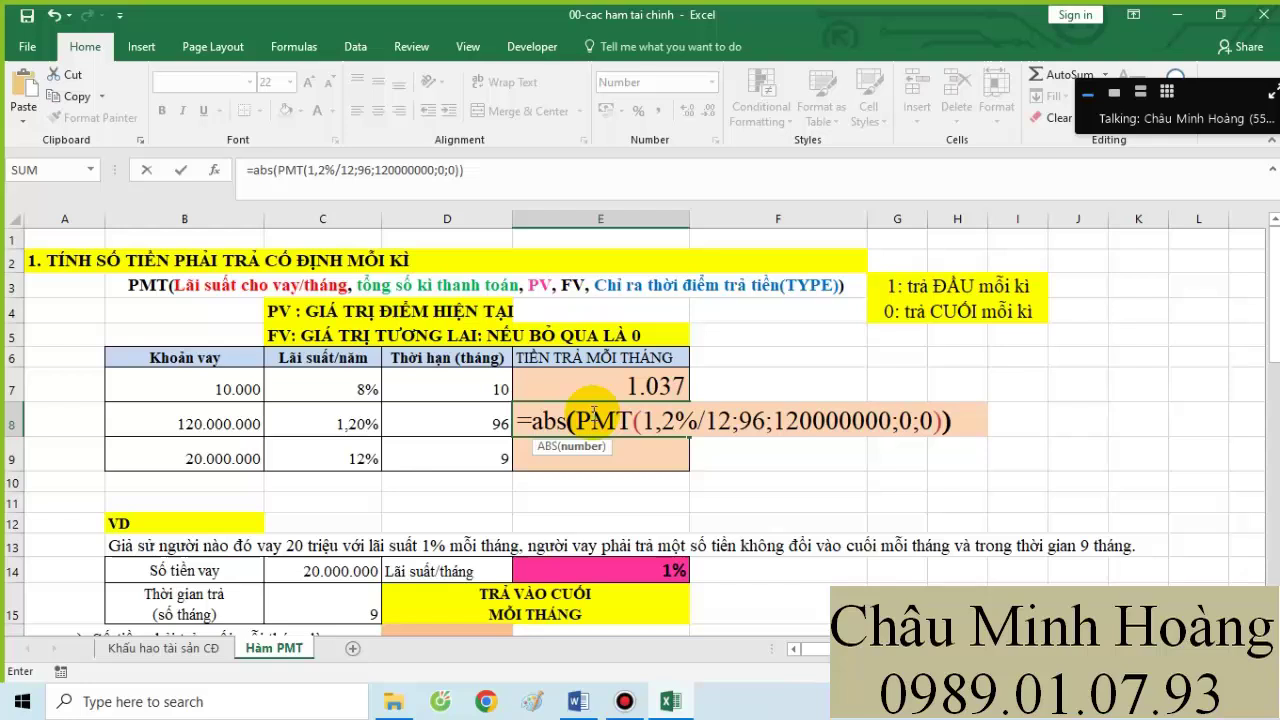
key(Return)
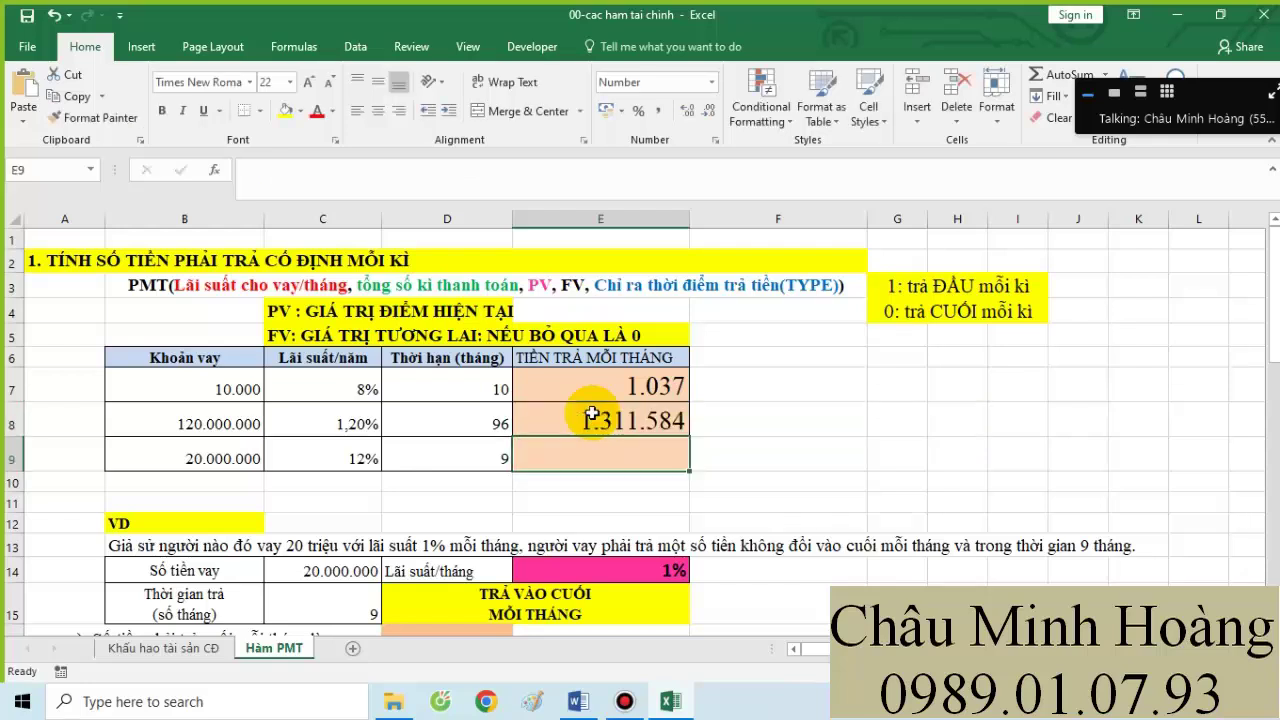
- Copy the whole formula text from E8 into the Word notes, below the first PMT formula
double_click(540, 420)
drag(516, 420, 968, 420)
key(ctrl+c)
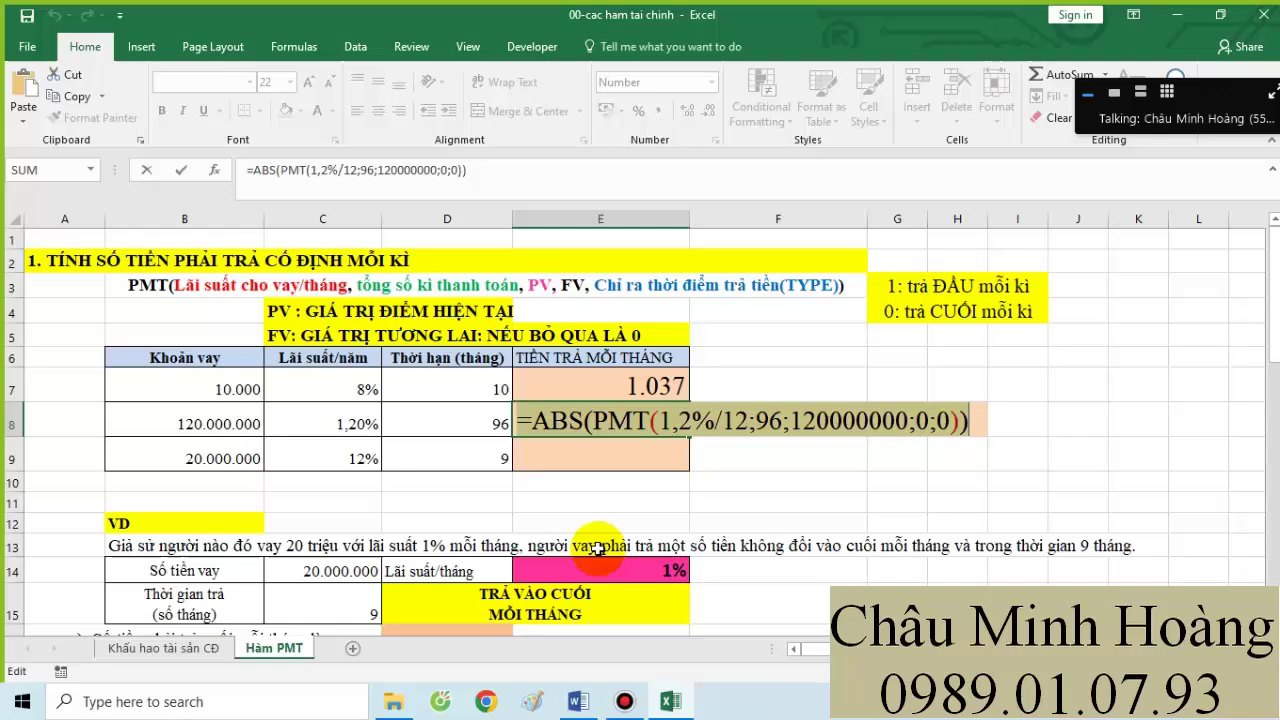
click(578, 701)
key(ctrl+v)
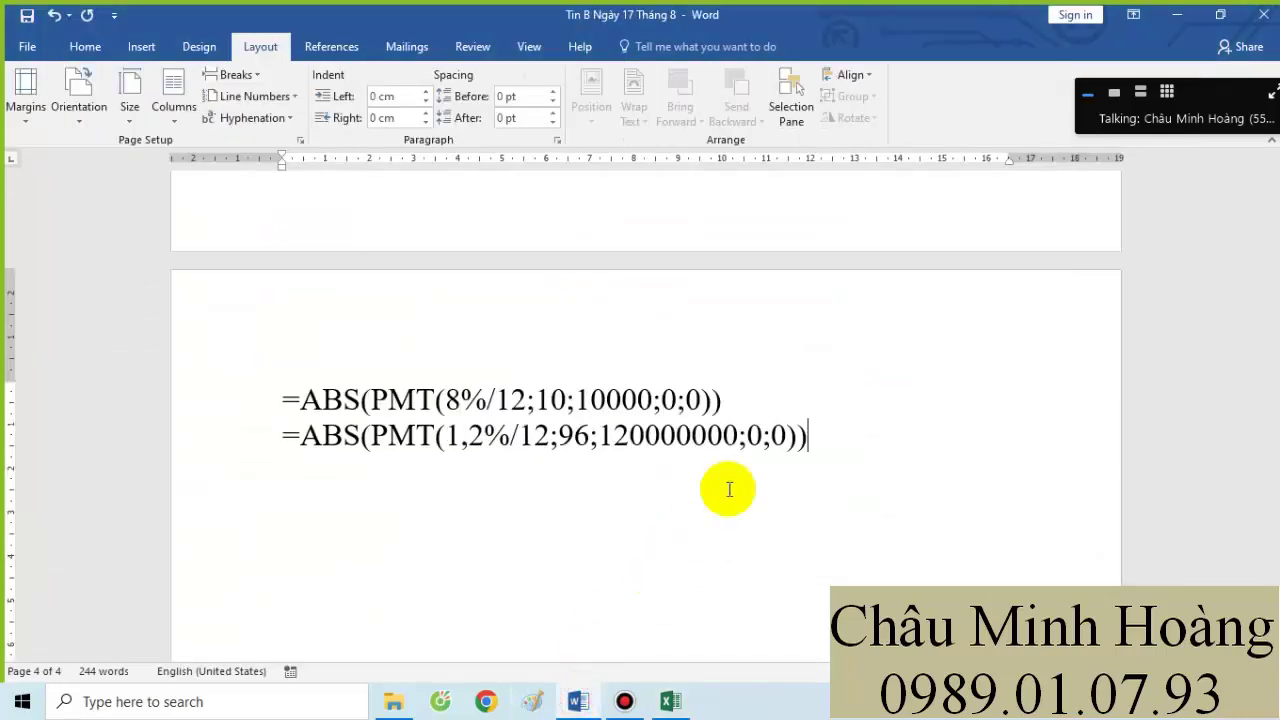
- Switch back to Excel and enter =ABS(PMT(12%/12;9;20000000;0;0)) in E9 for the third loan
click(670, 701)
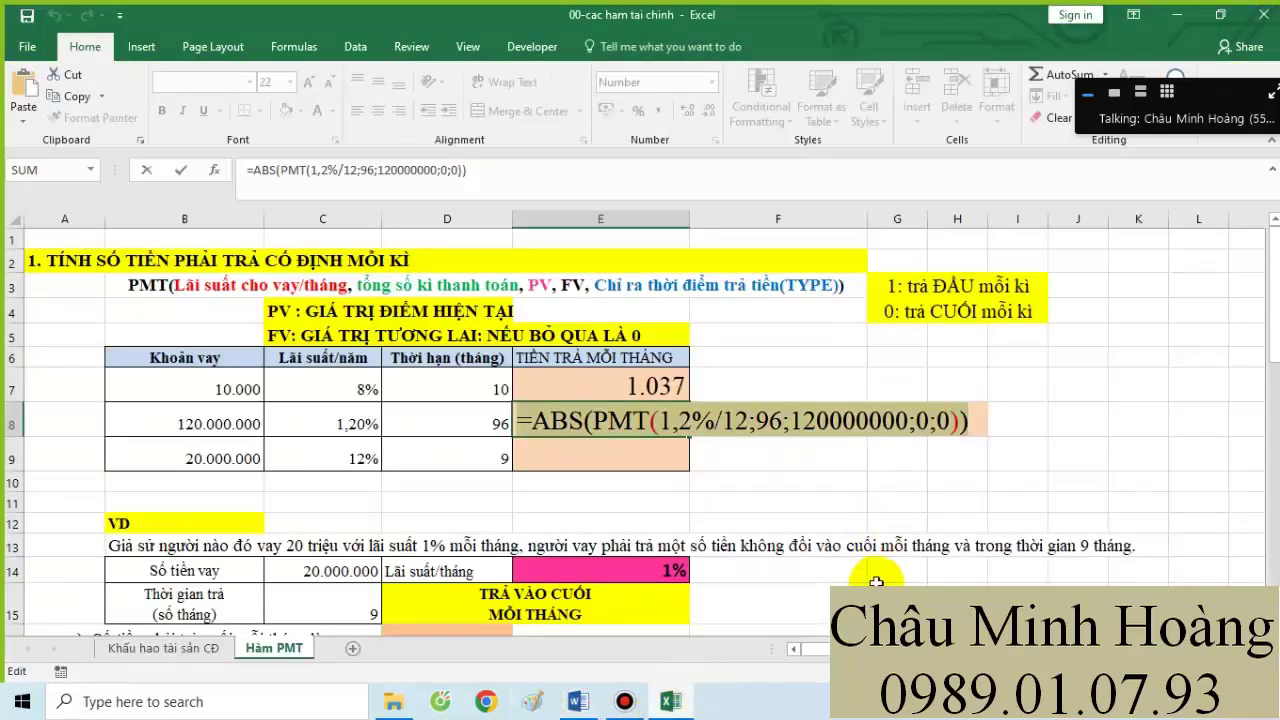
click(635, 477)
text(=)
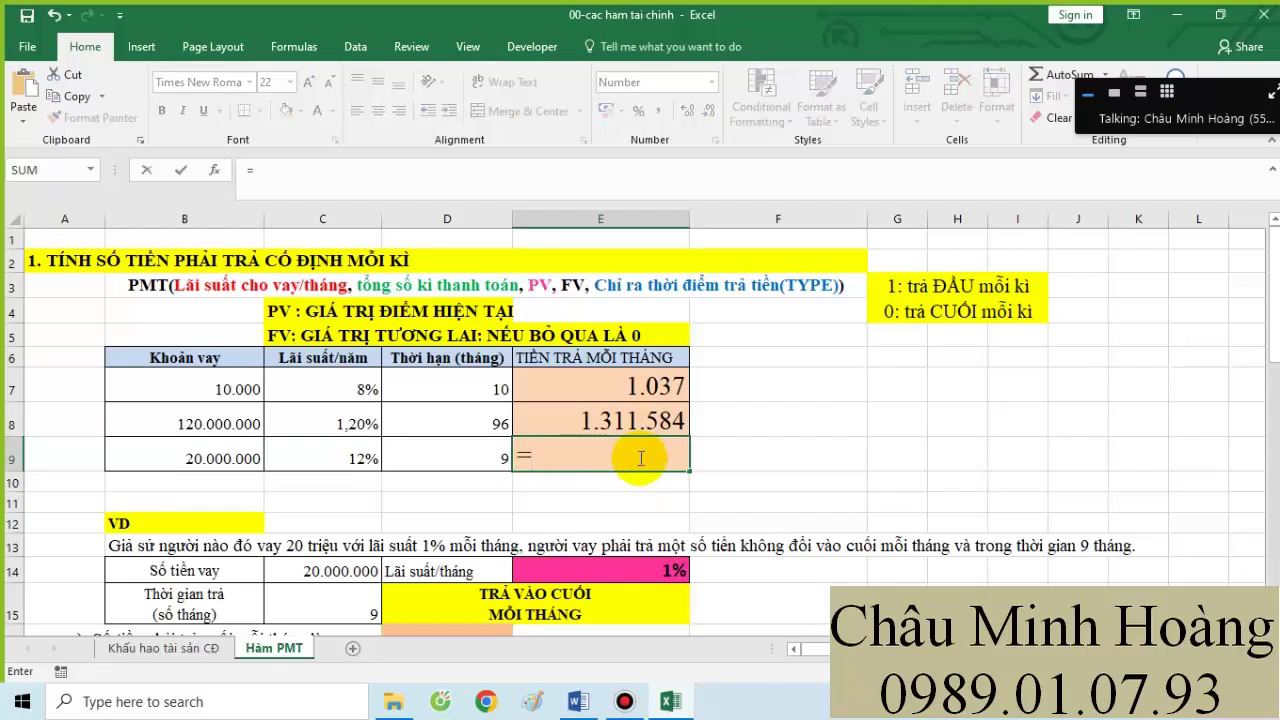
text(abs(pm)
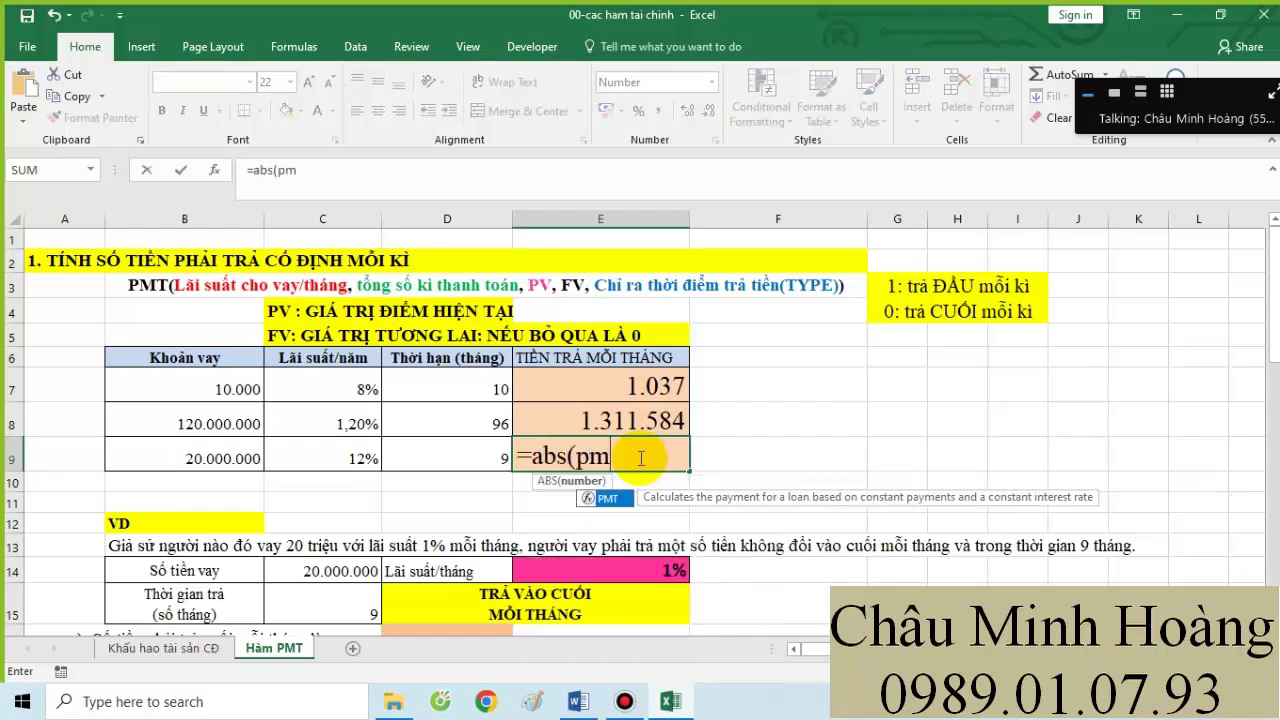
key(Tab)
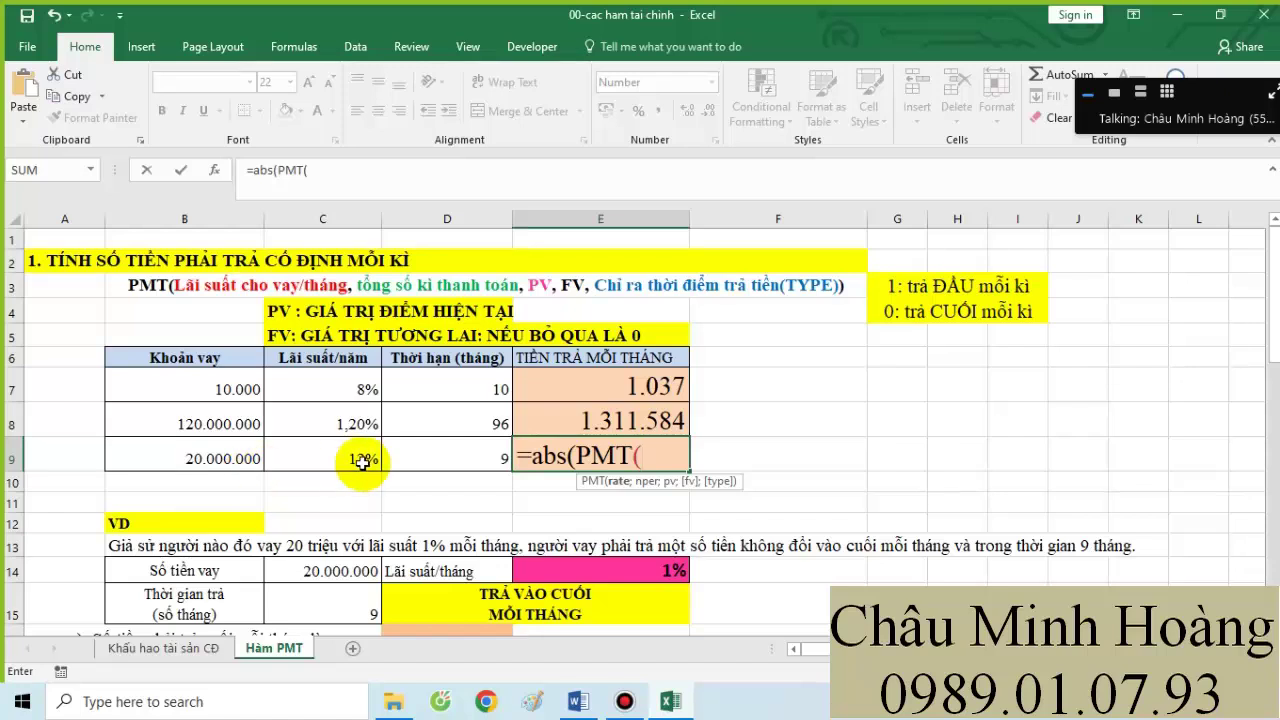
text(12%/1)
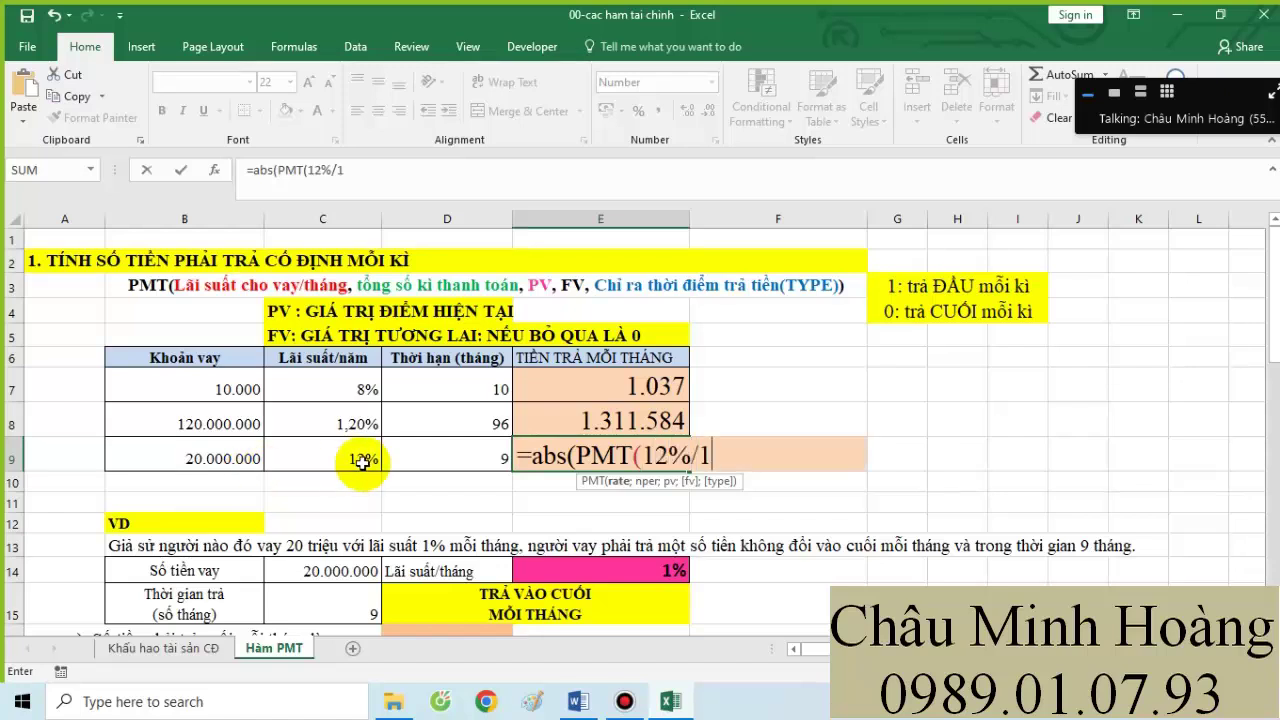
text(2;9)
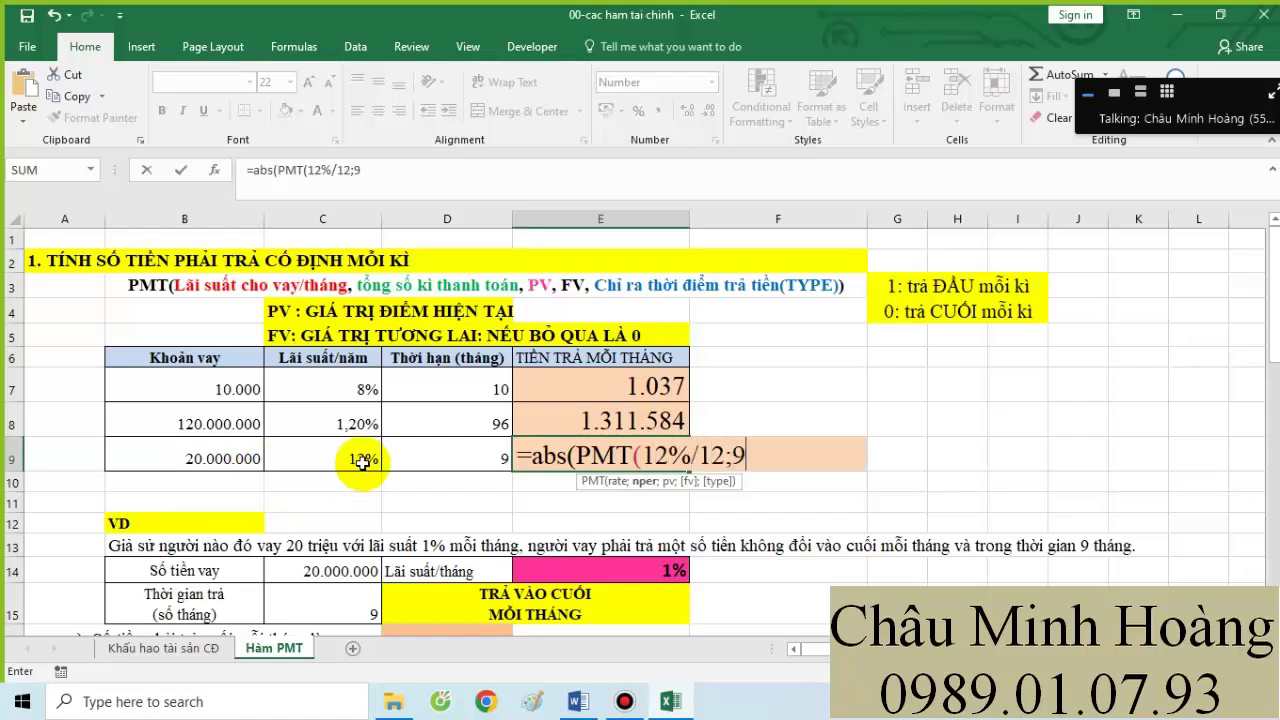
text(;20000000)
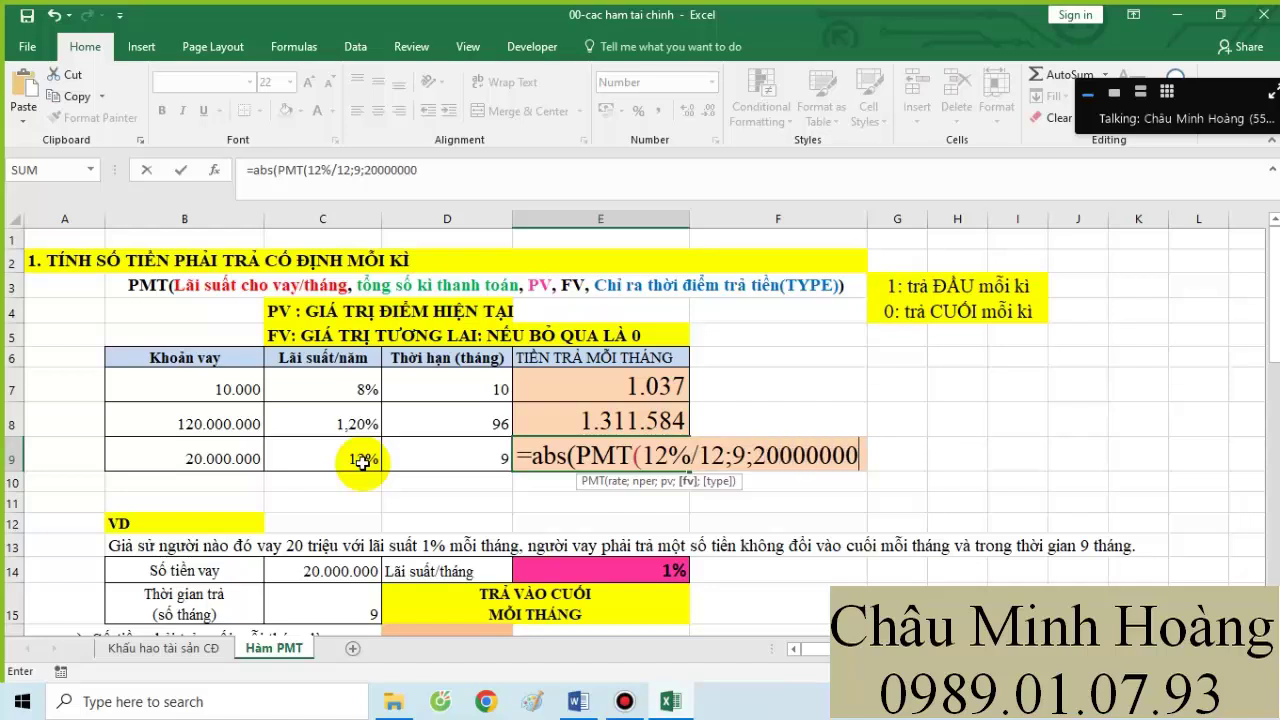
text(;0;0)))
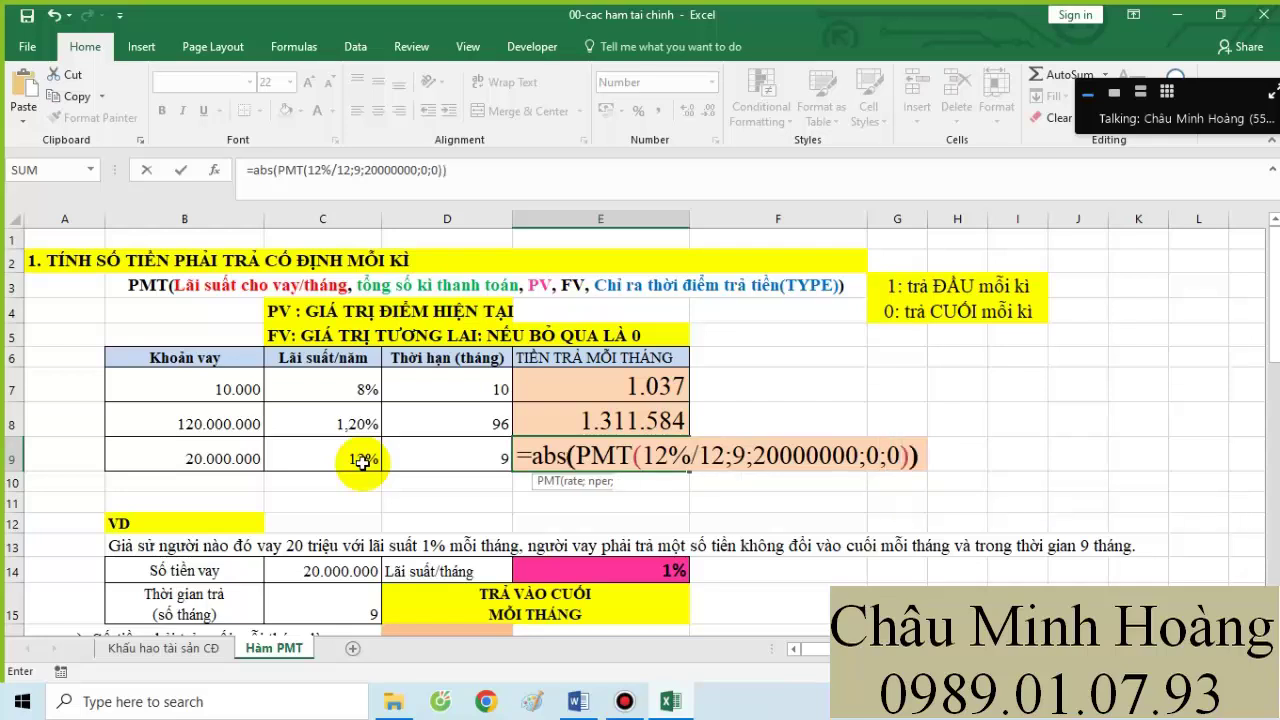
key(Return)
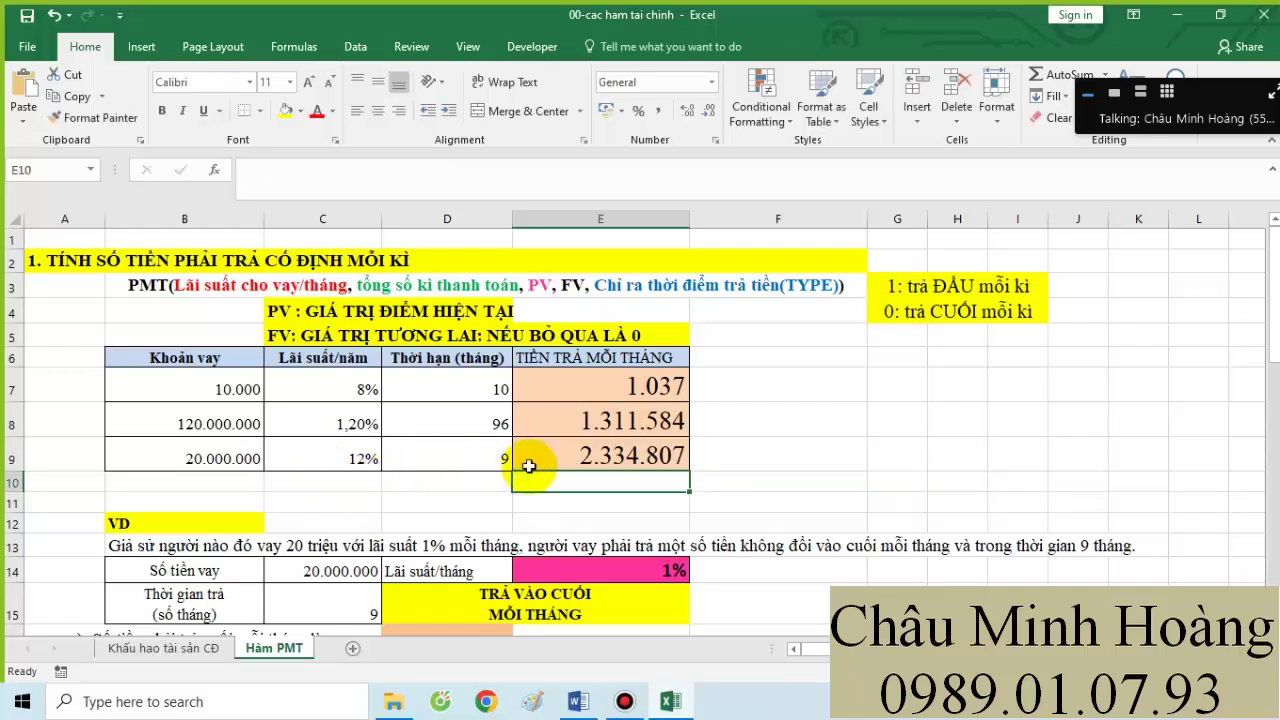
- Copy the whole formula text from E9 onto a new line under the second formula in the Word notes
double_click(563, 443)
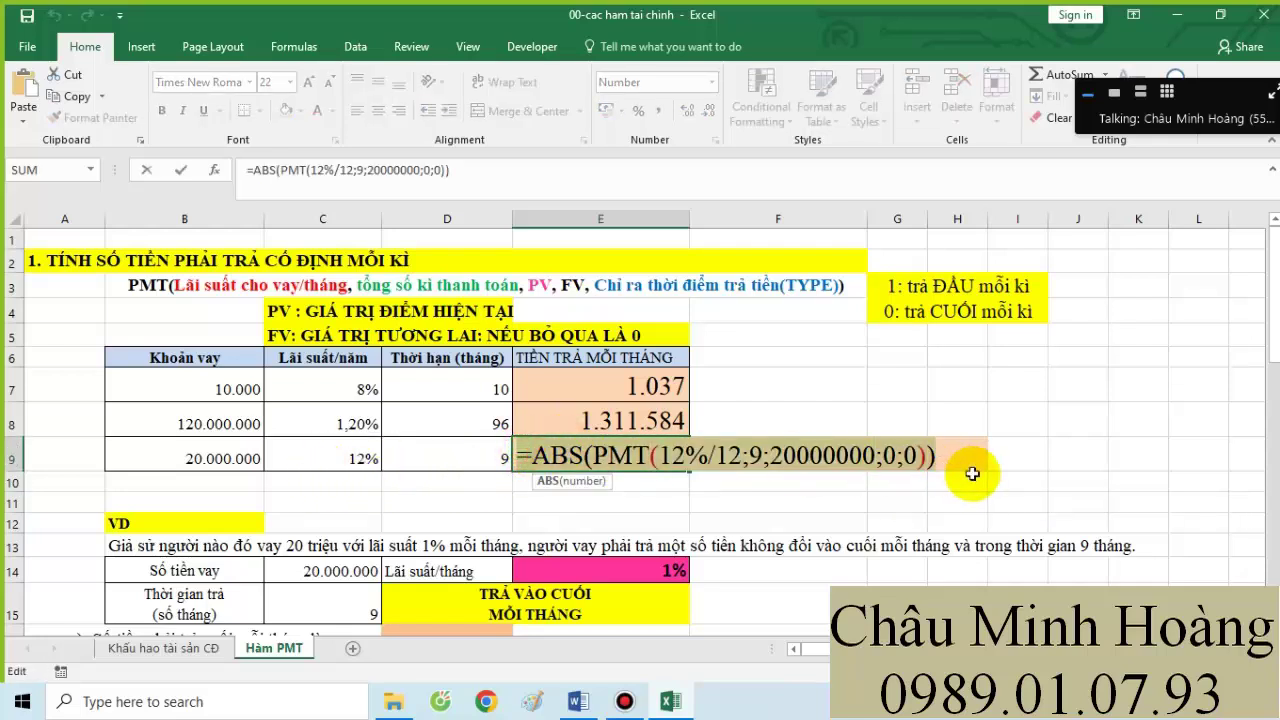
click(578, 701)
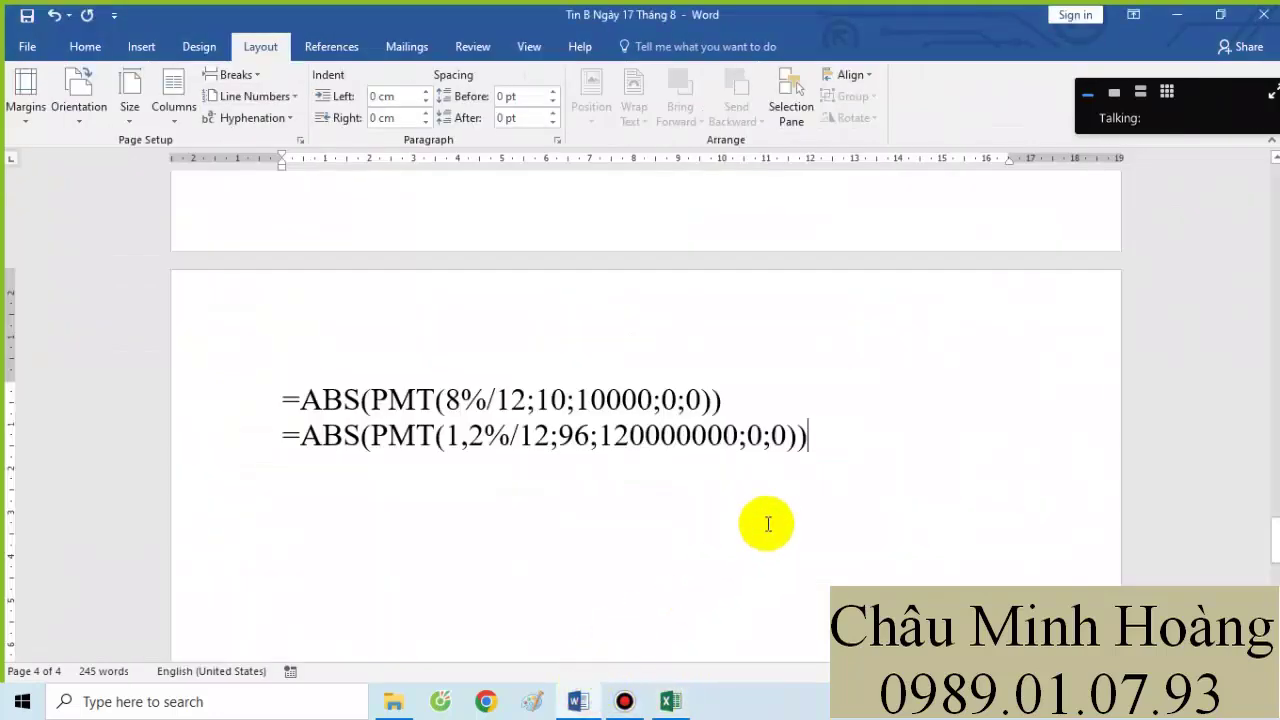
key(Return)
text(=ABS(PMT(12%/12;9;20000000;0;0)))
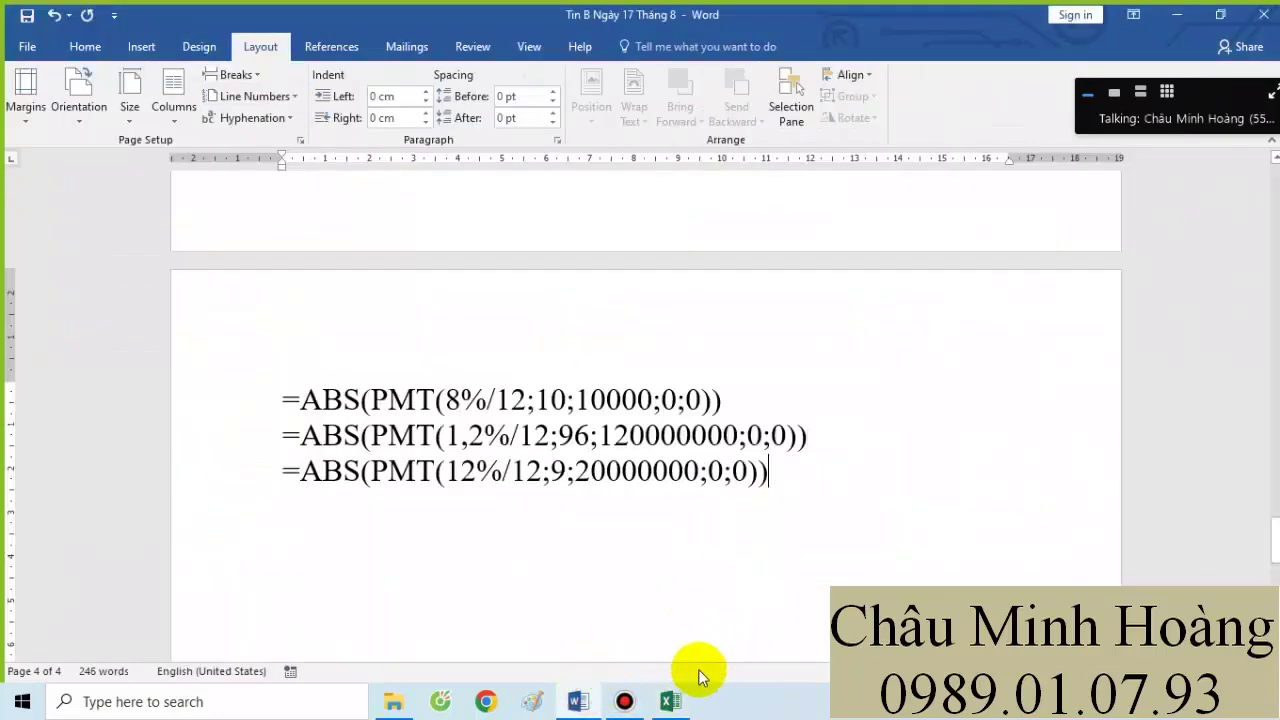
- Switch back to Excel and set the font size of answer cell D16 in the first VD example to 26
click(670, 701)
key(Return)
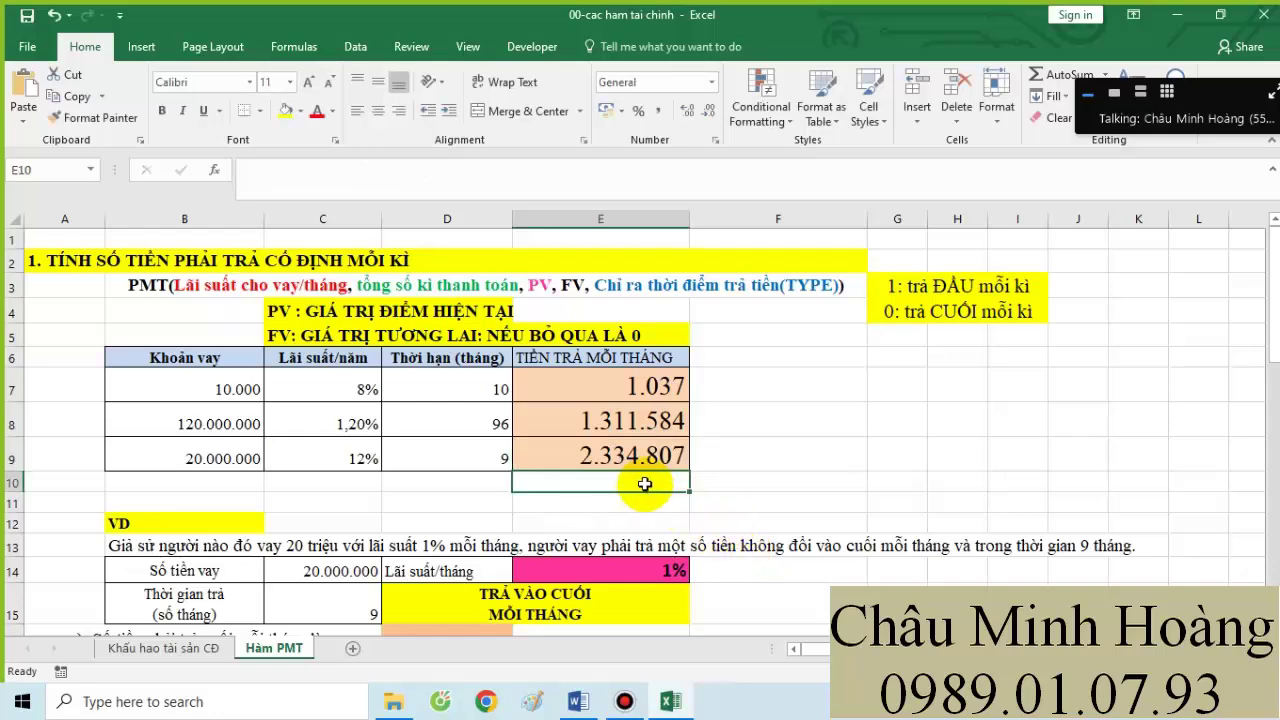
scroll(645, 495, down, 2)
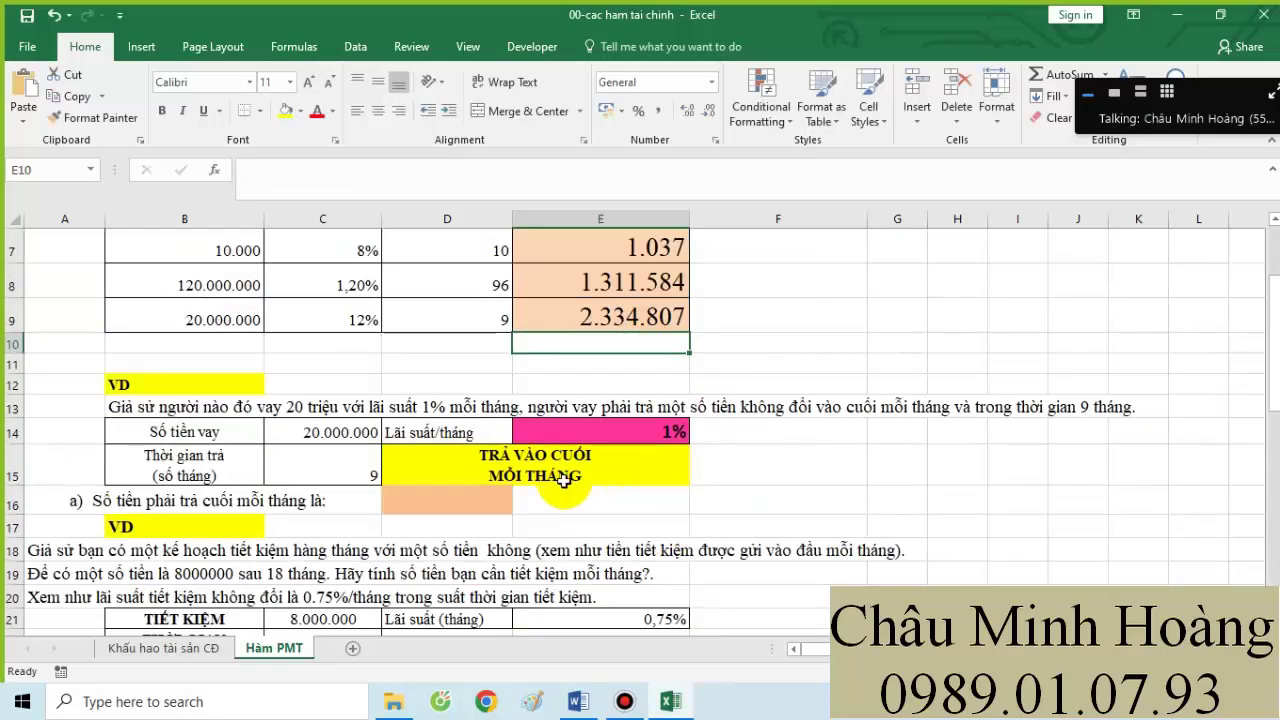
click(428, 505)
scroll(428, 490, down, 1)
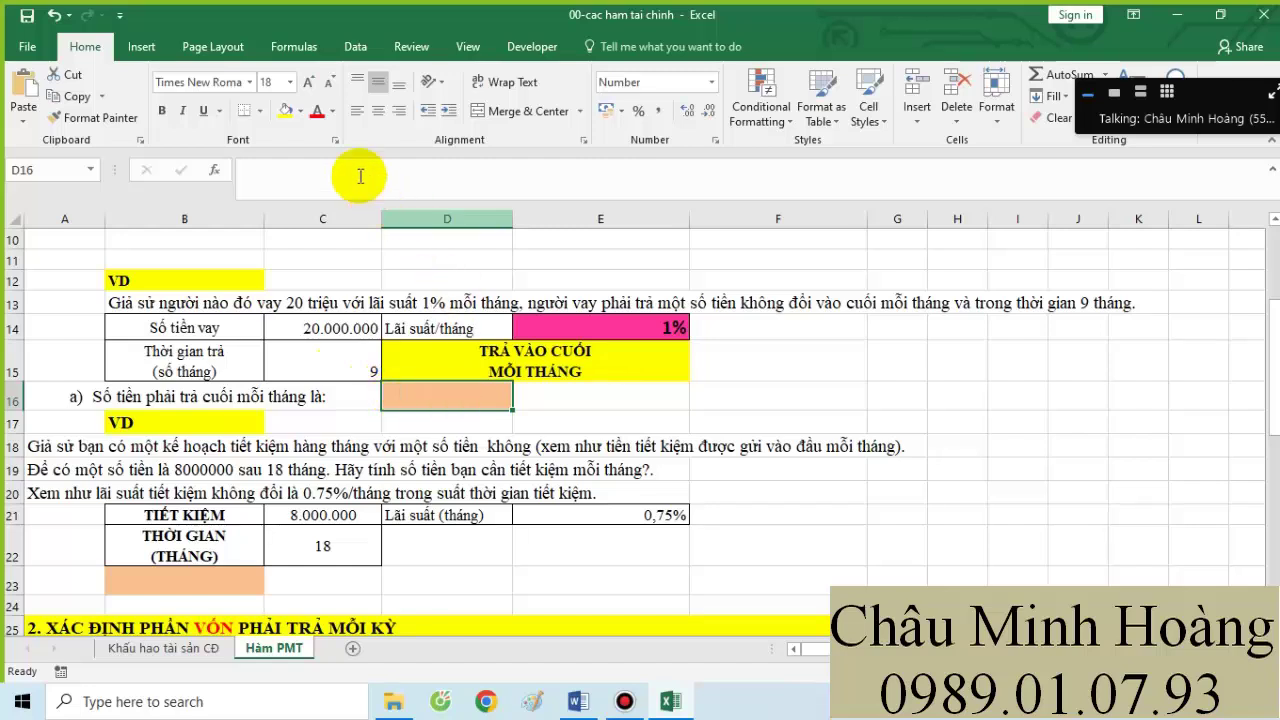
click(290, 82)
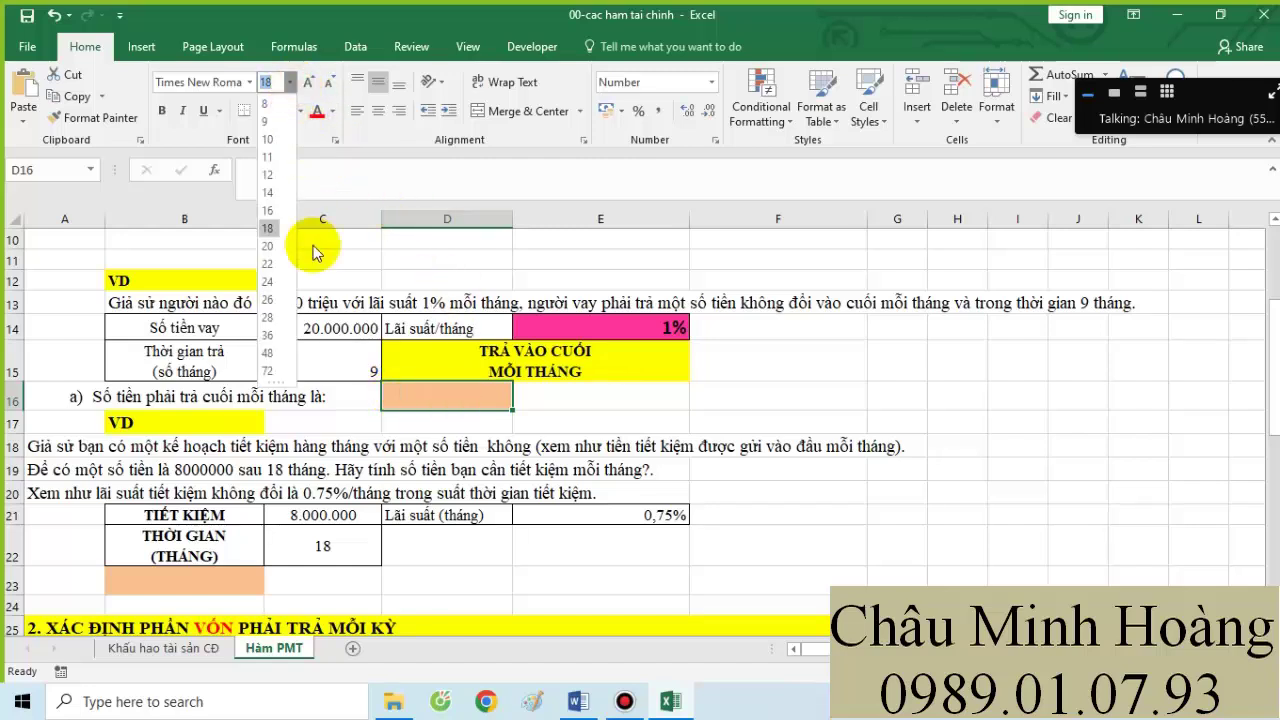
click(267, 298)
- Enter =ABS(PMT(1%;9;20000000;0;0)) in D16 and widen column D to fit the result
text(=abs(pmt)
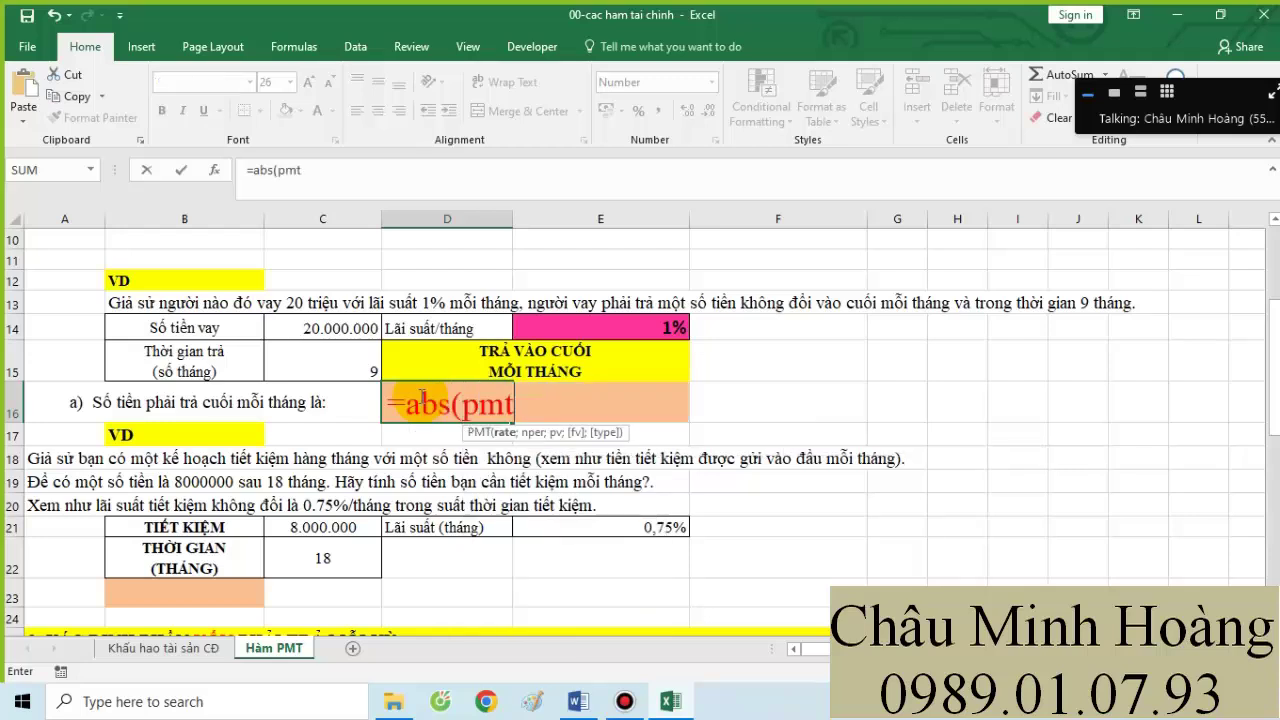
key(Tab)
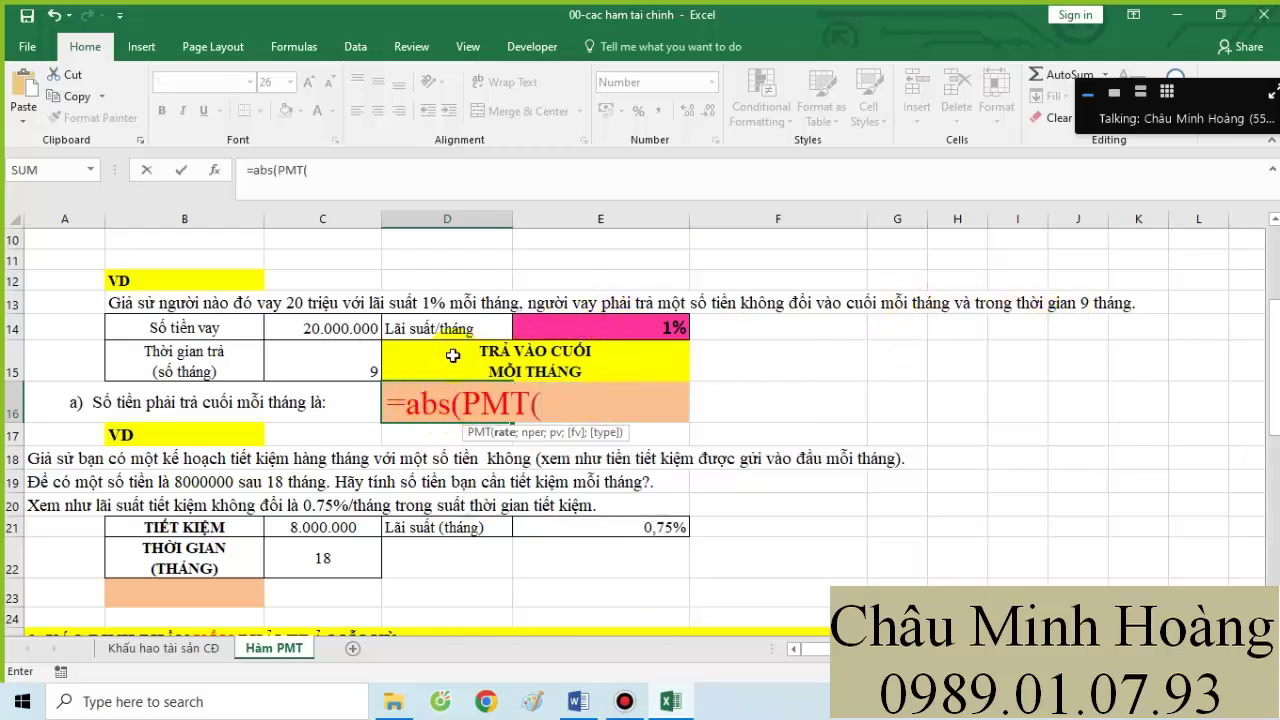
text(1%;9)
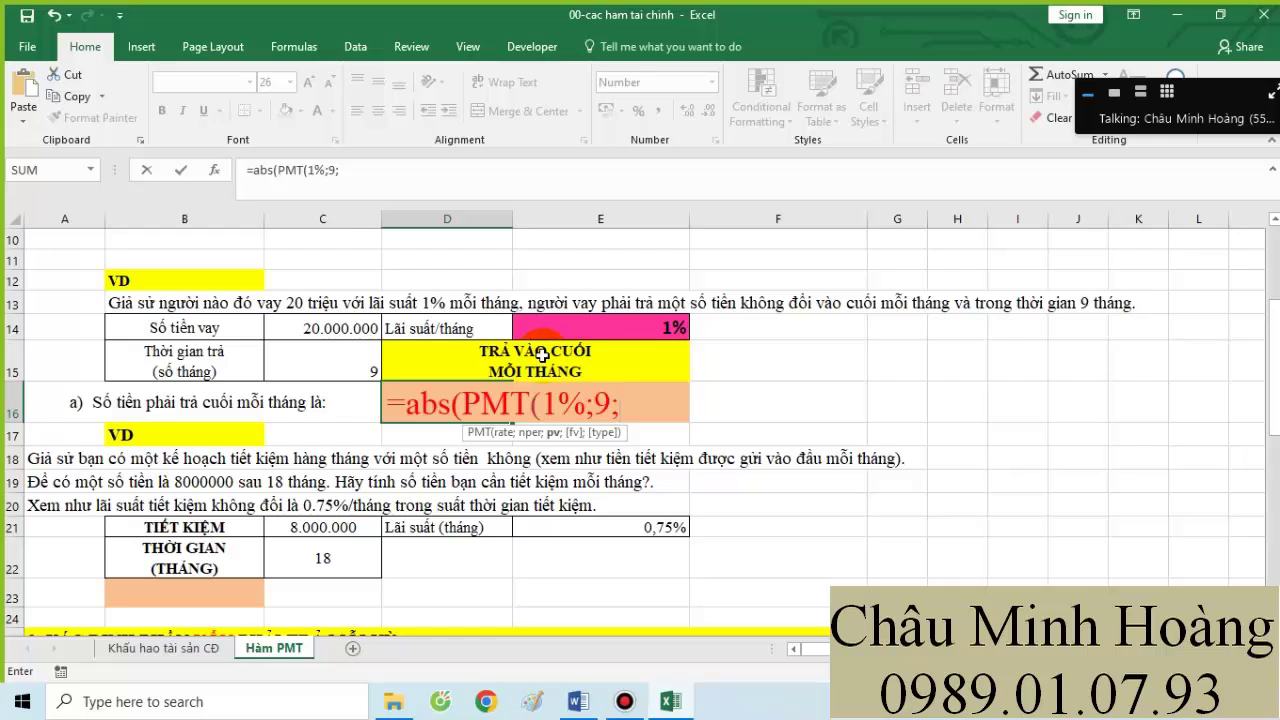
text(000000;0)
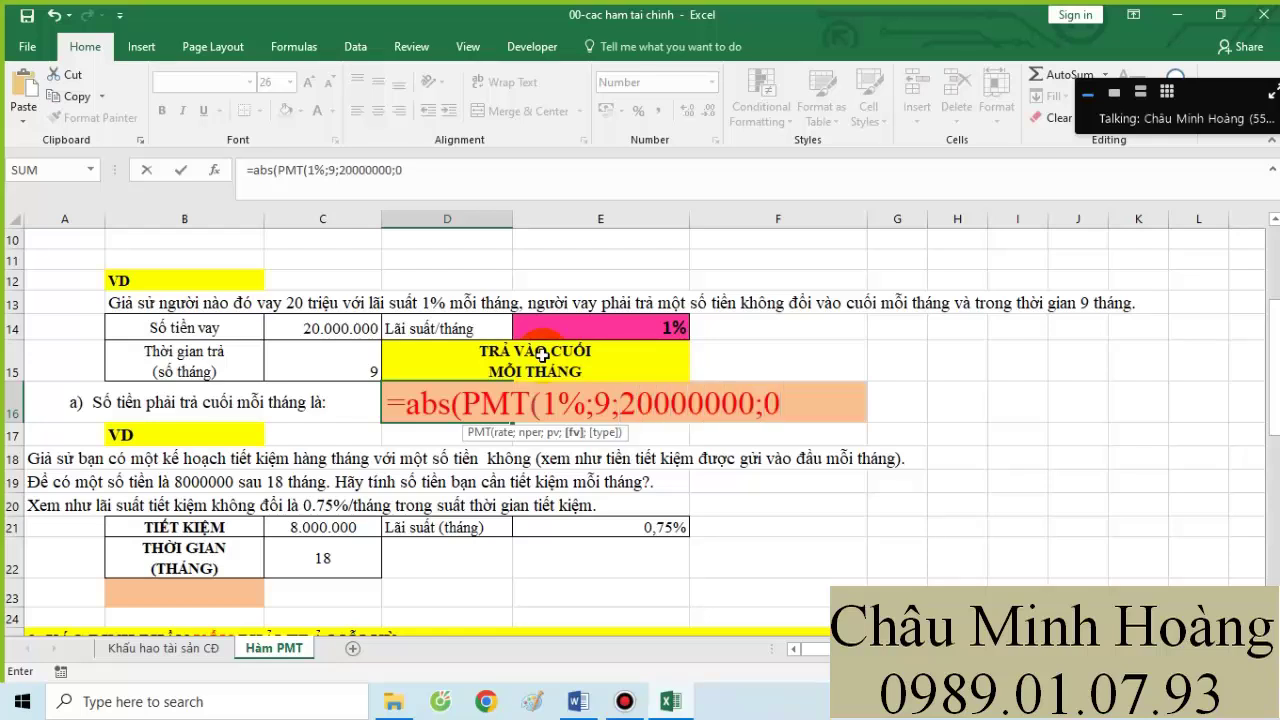
text(;)
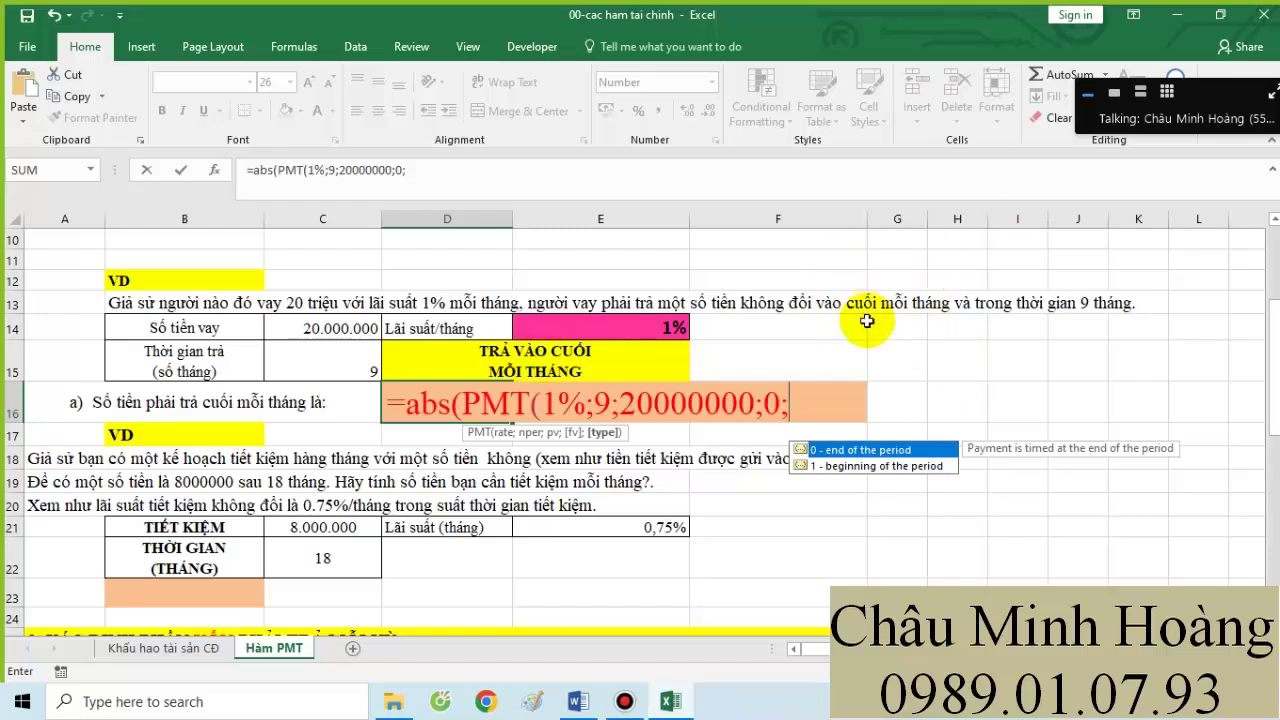
text(0)))
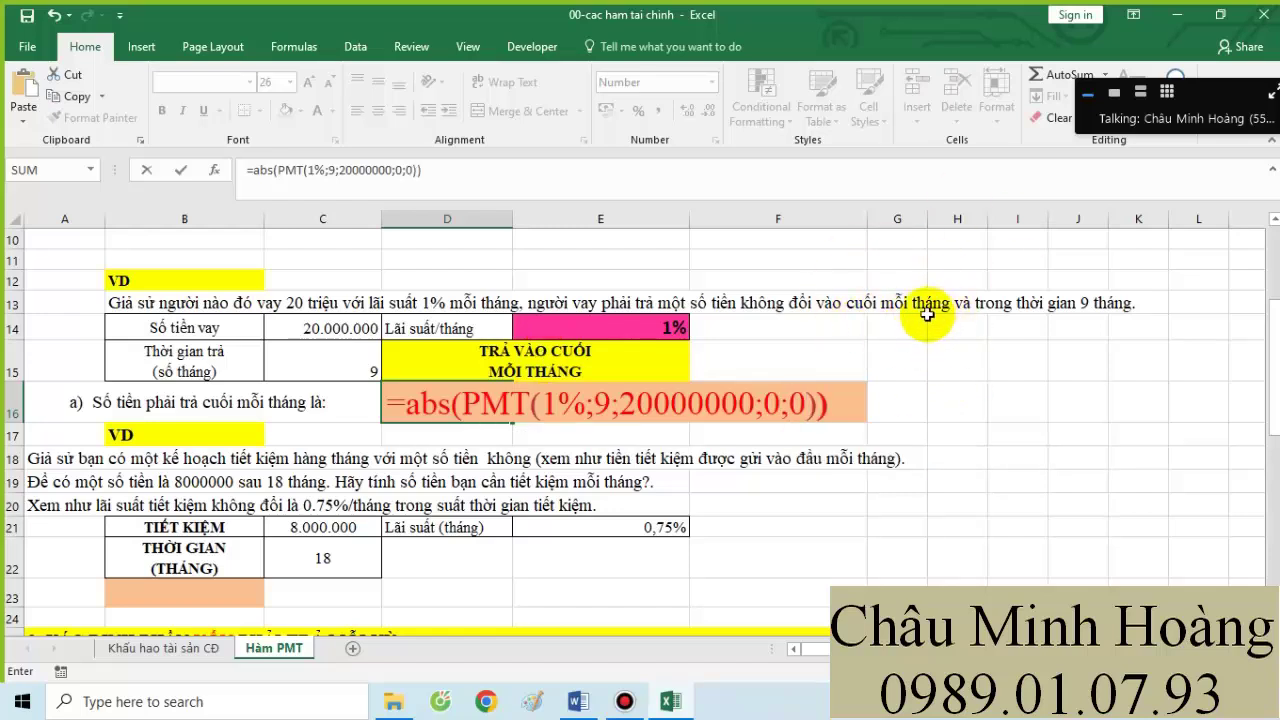
key(Return)
drag(513, 219, 560, 228)
- Copy the whole formula text from D16 onto a new line under the third formula in the Word notes
double_click(474, 403)
drag(386, 403, 975, 432)
key(ctrl+c)
click(576, 700)
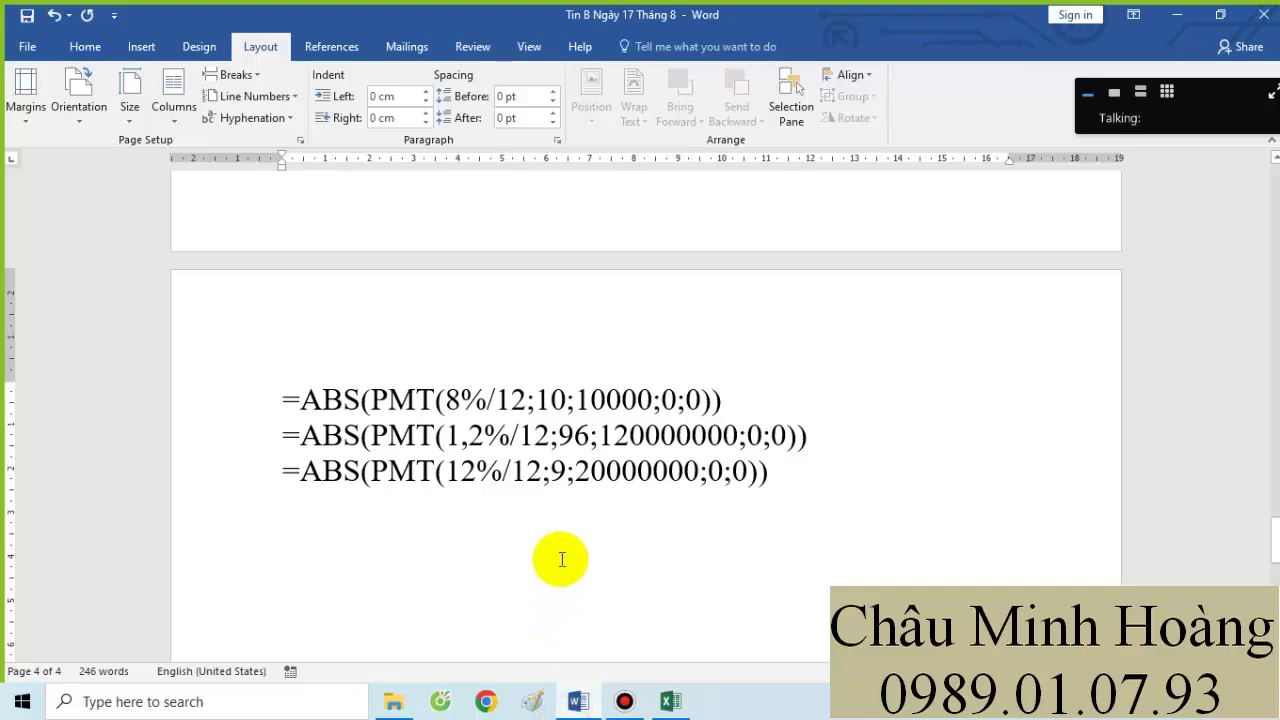
key(Return)
key(ctrl+v)
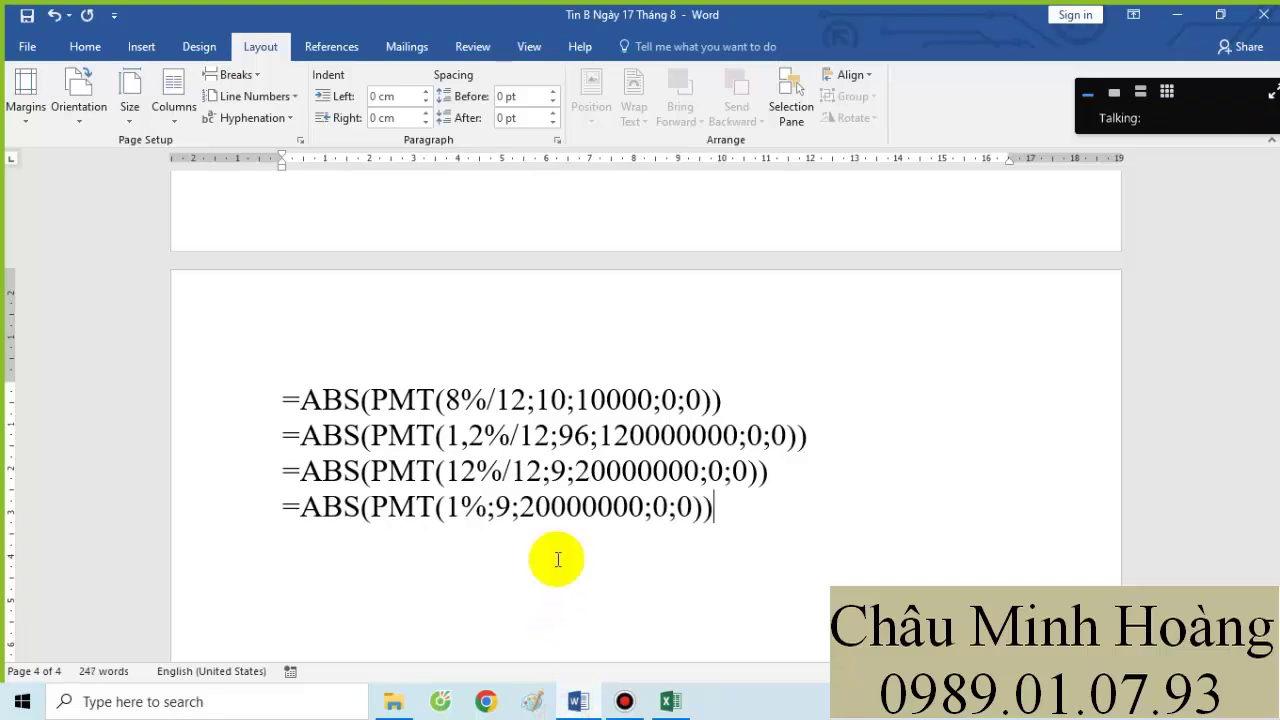
- Switch back to Excel and set the font size of answer cell B23 in the savings example to 28
click(670, 700)
key(Return)
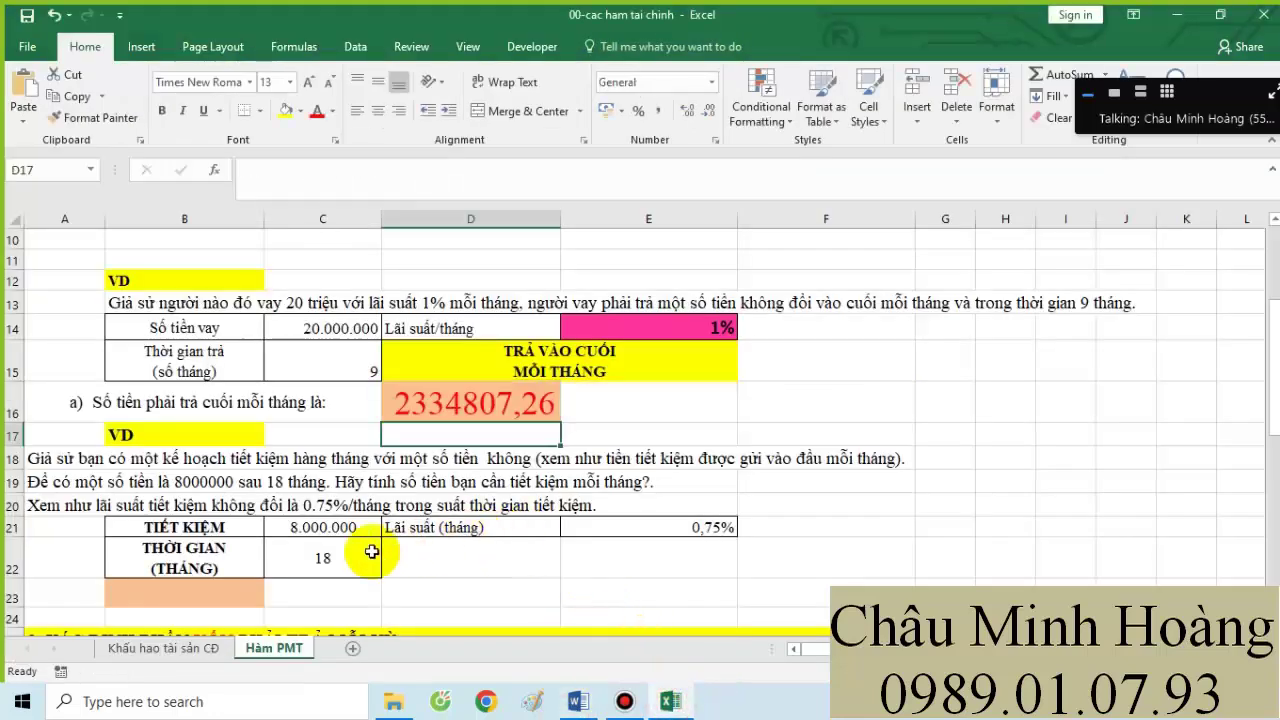
click(236, 590)
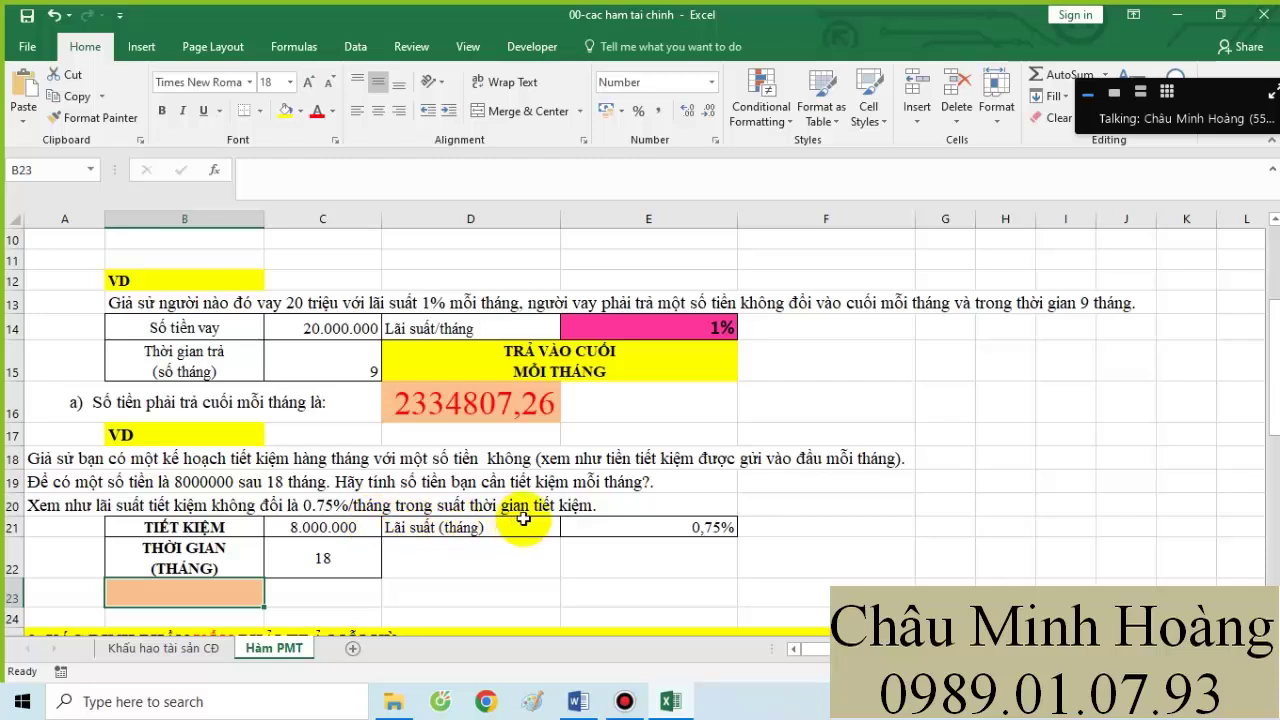
click(289, 82)
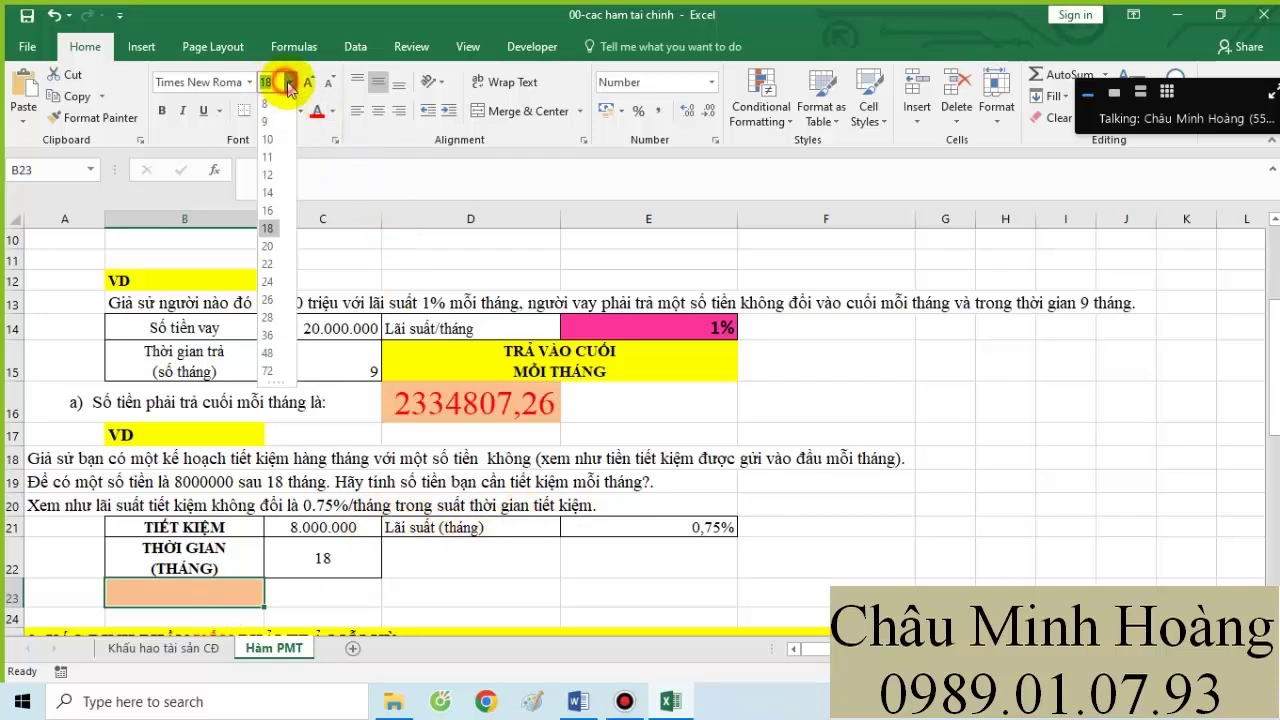
click(289, 82)
click(289, 82)
click(265, 335)
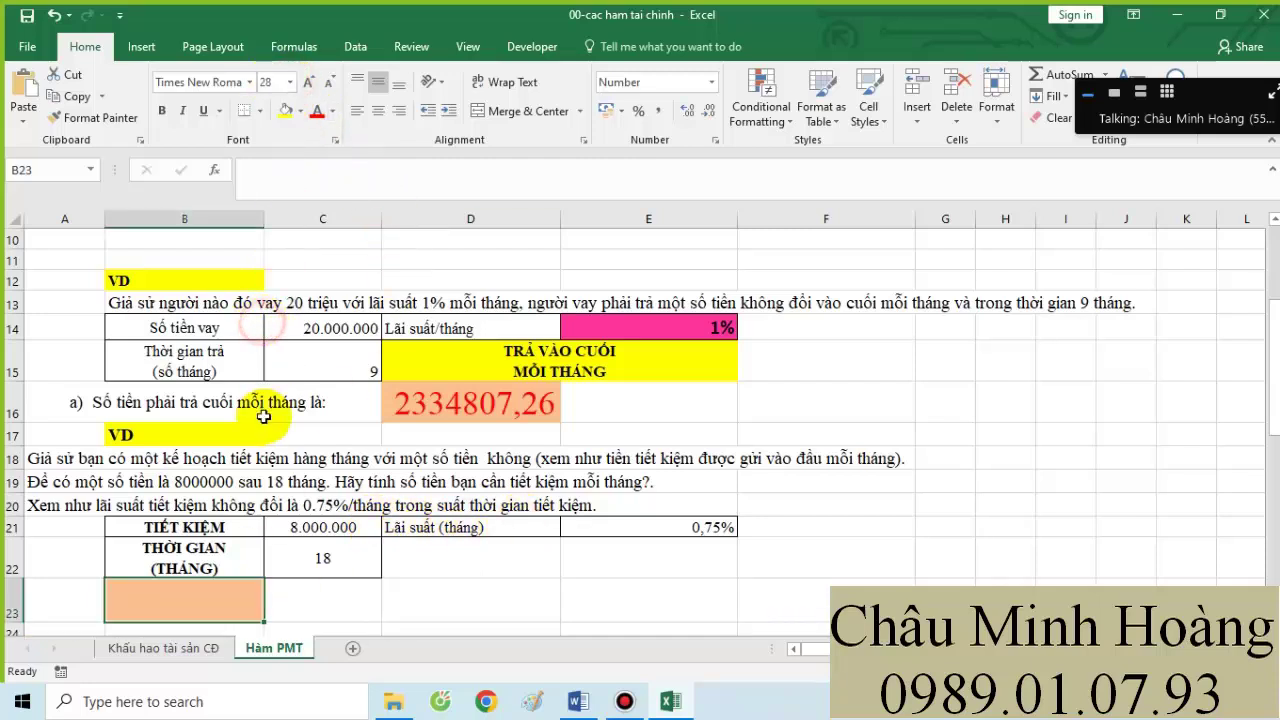
- Enter =ABS(PMT(0,75%;18;0;8000000;1)) in B23, checking its rate, nper, pv and fv arguments against the example before committing
text(=abs(pm)
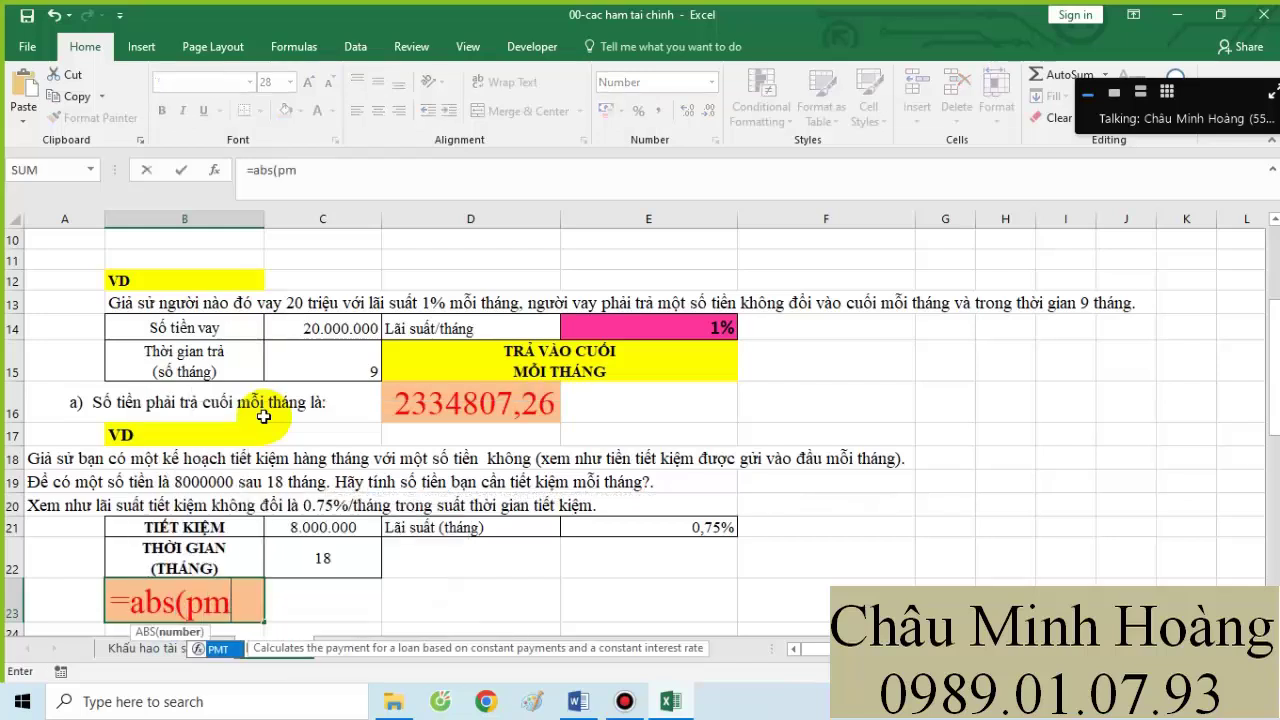
key(Tab)
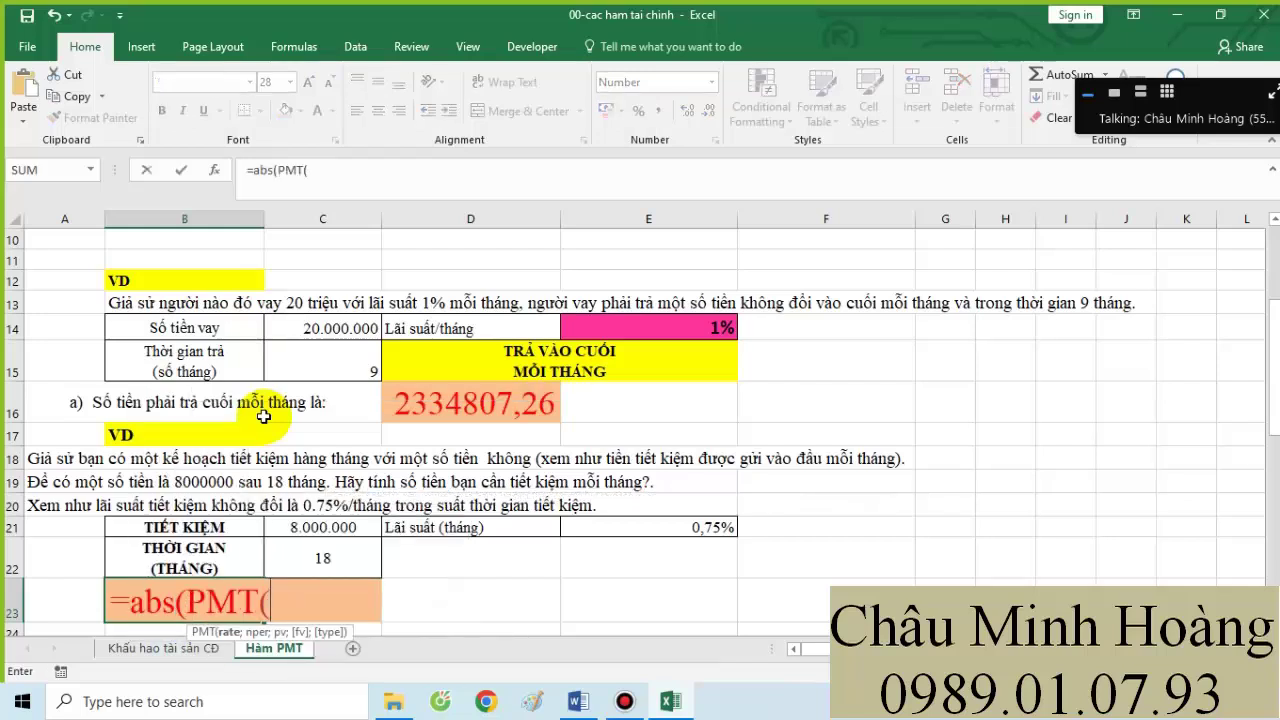
text(0,75%;)
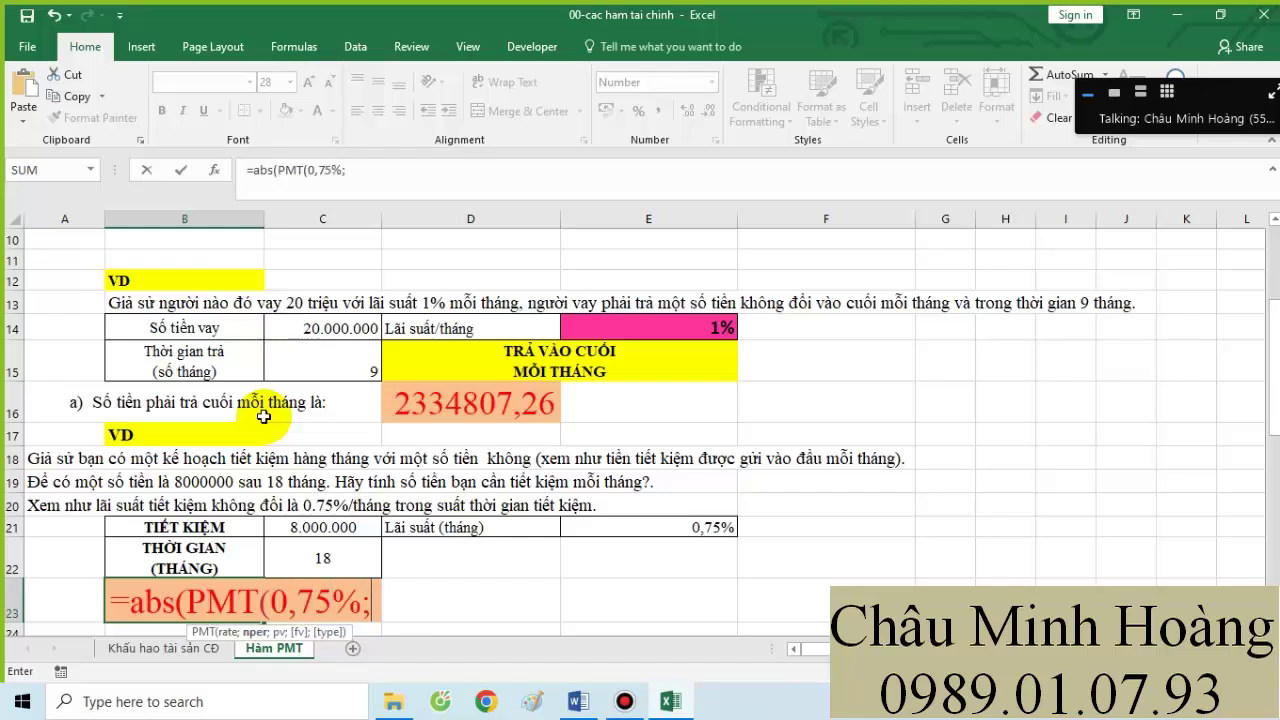
text(18;)
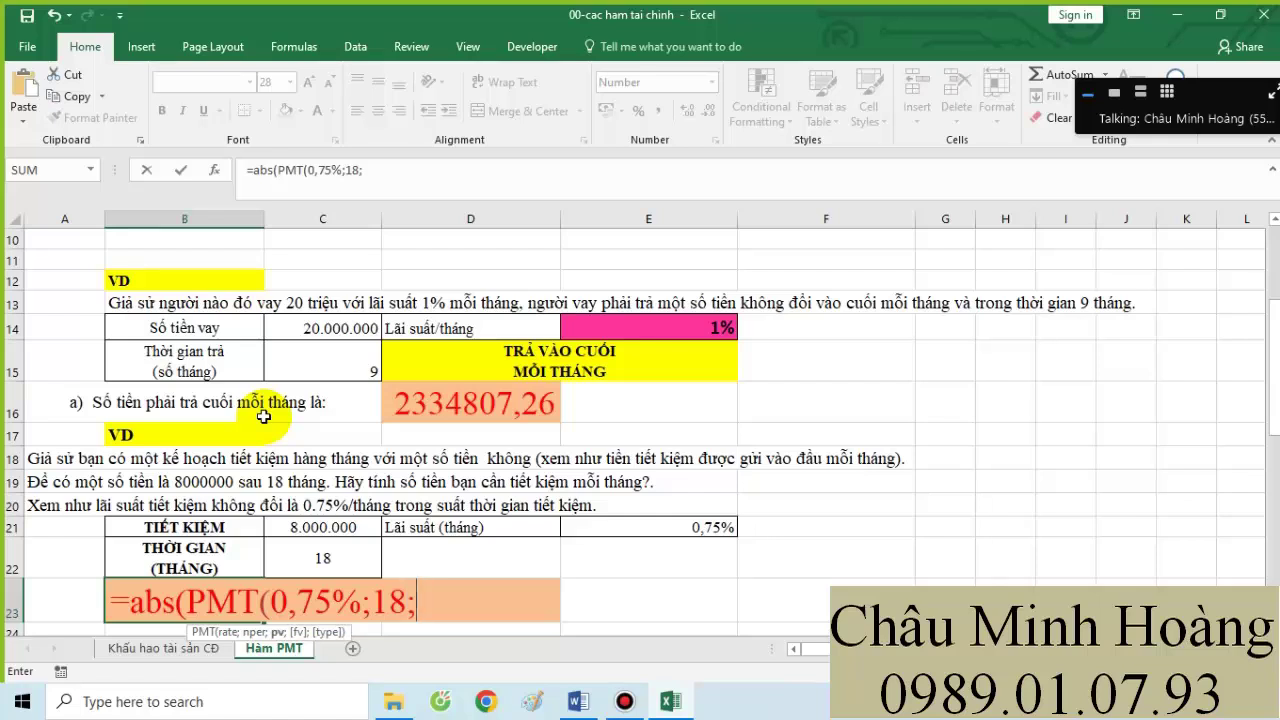
text(0)
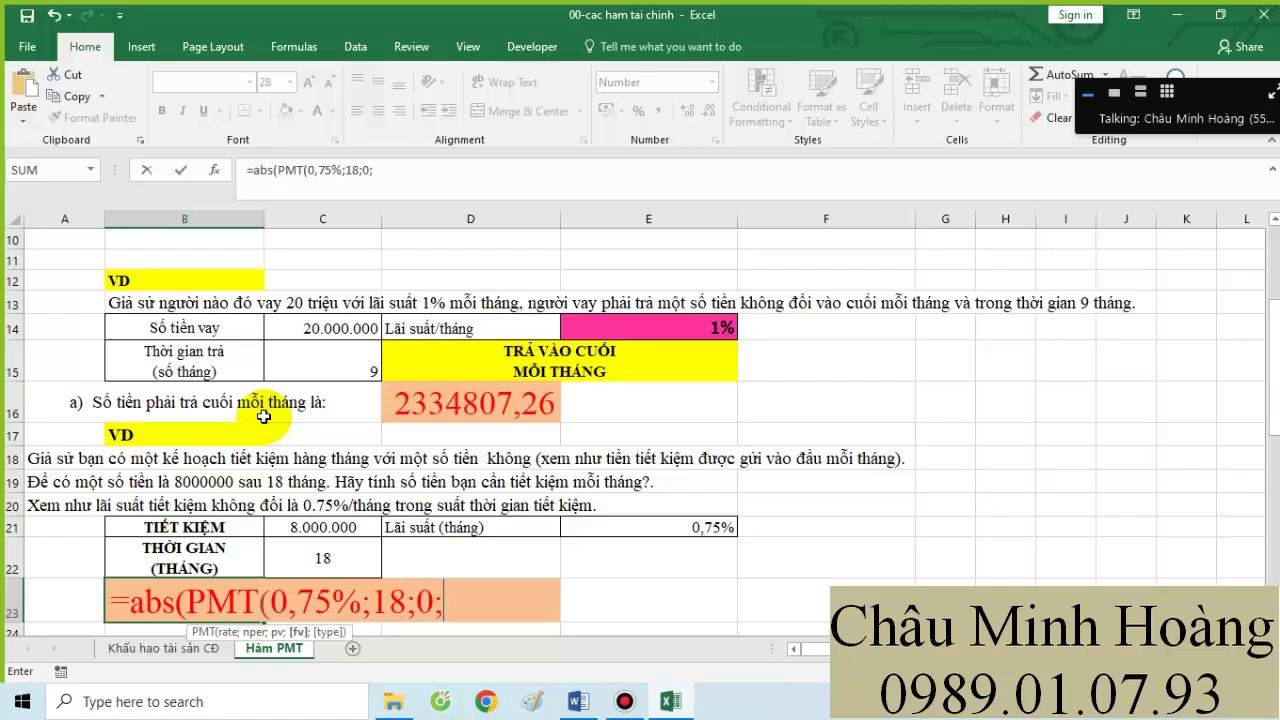
text(;8000000;)
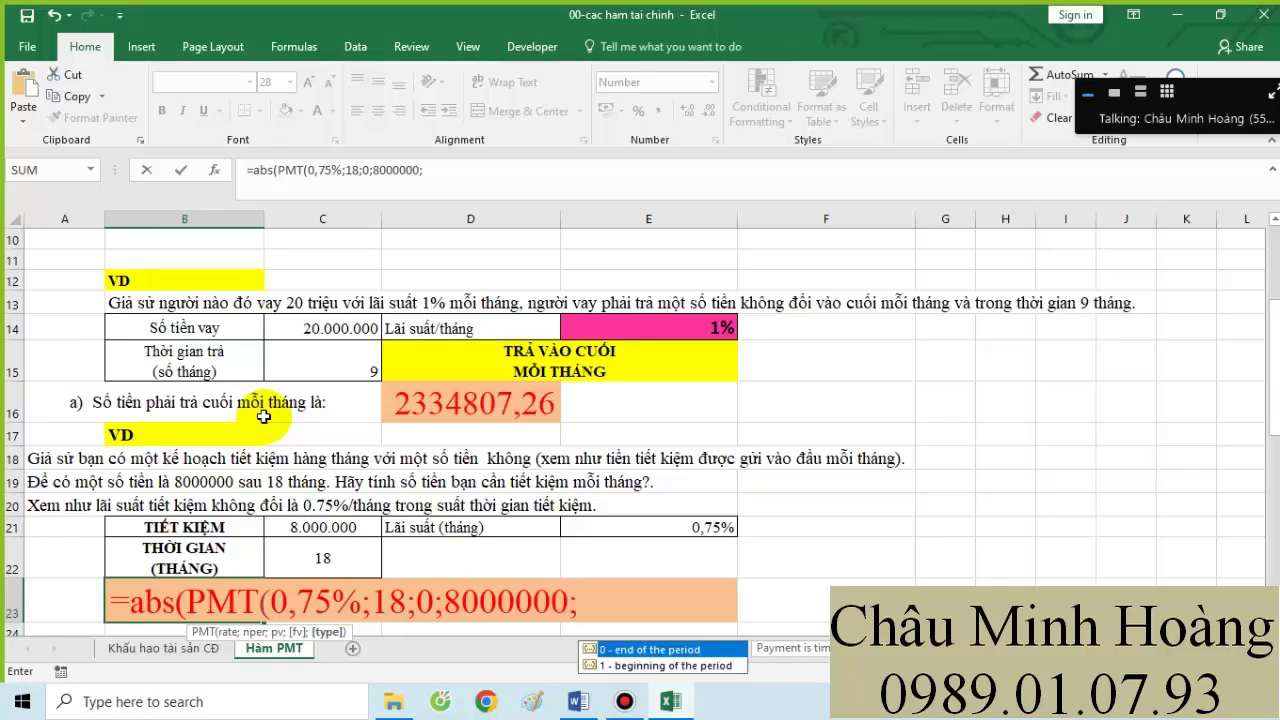
text(1)))
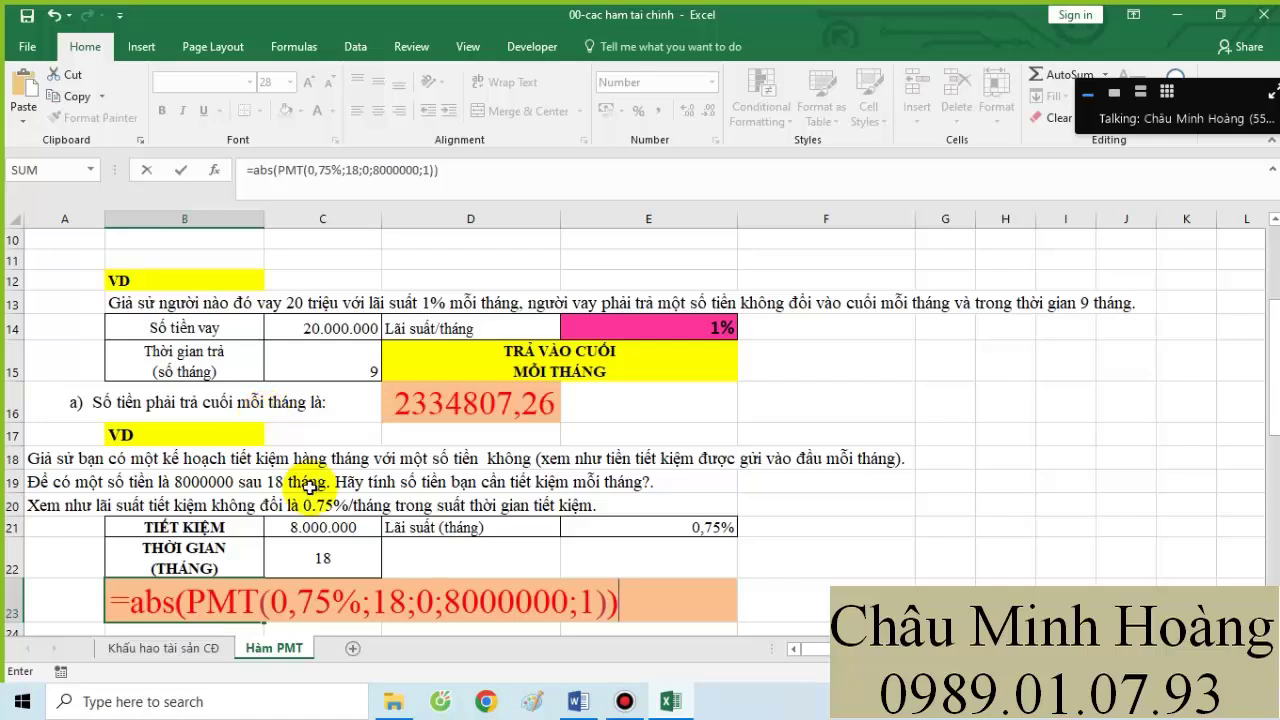
click(285, 600)
click(233, 630)
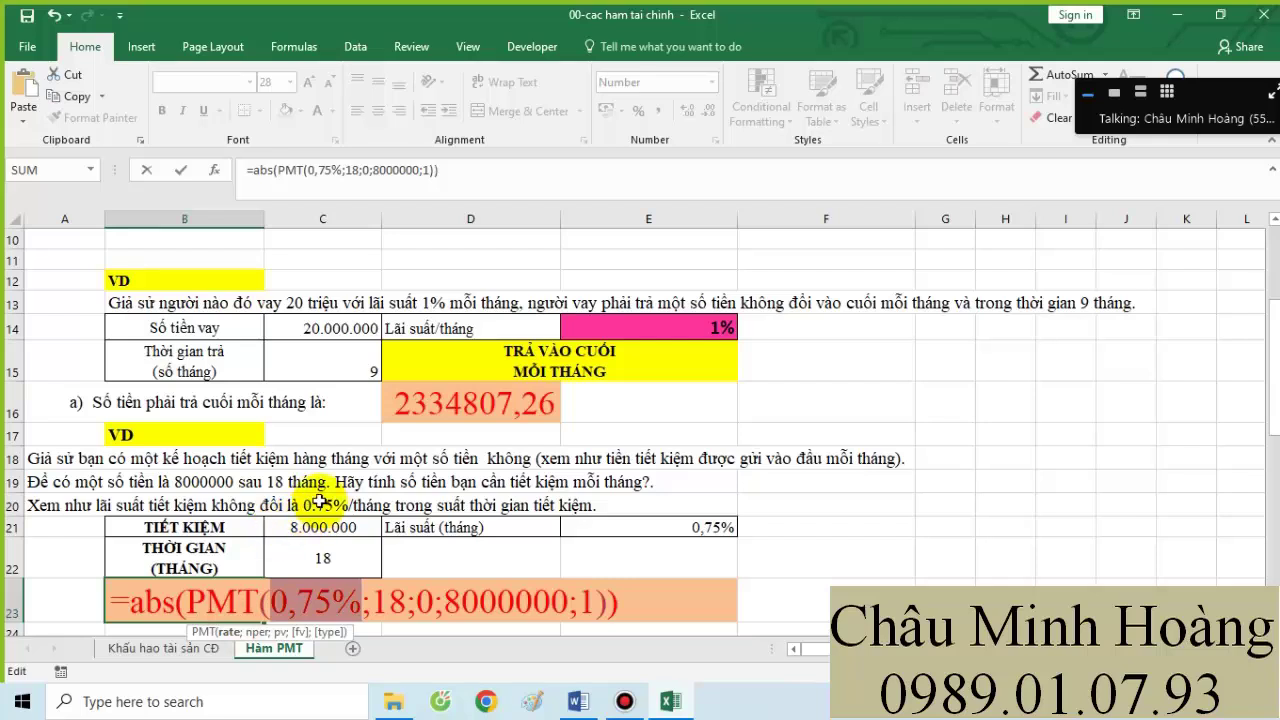
click(257, 631)
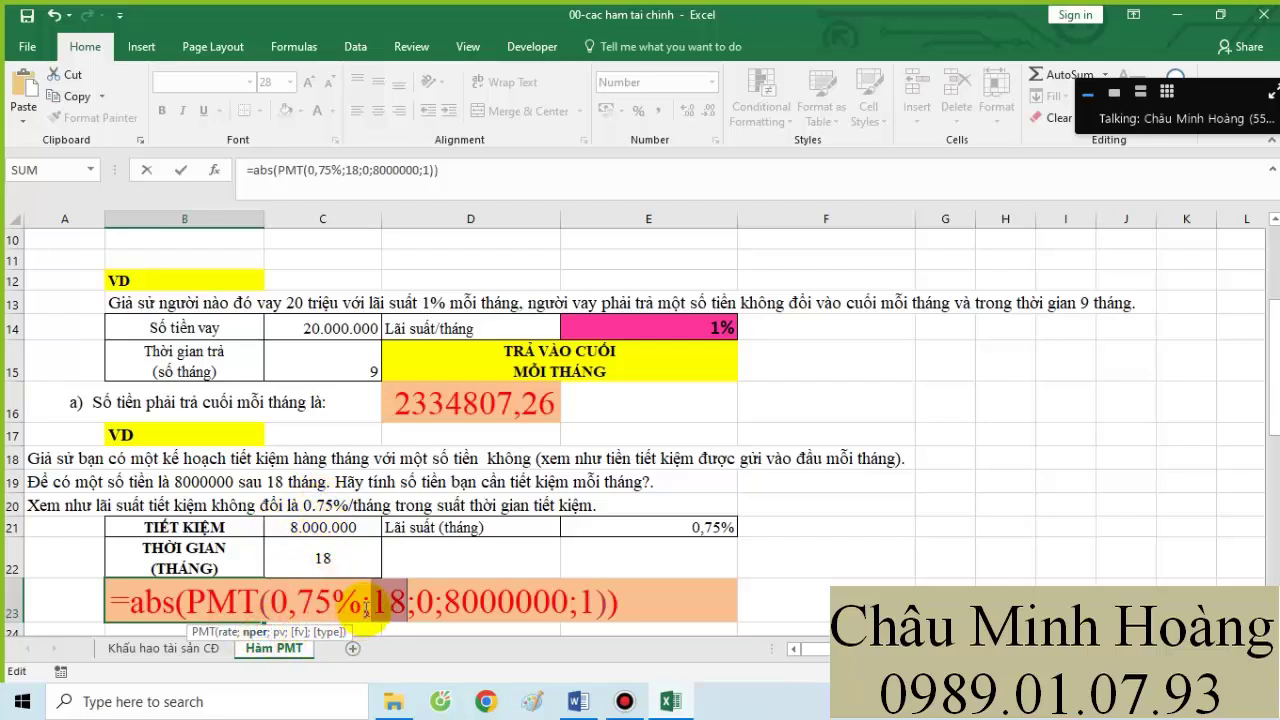
click(278, 631)
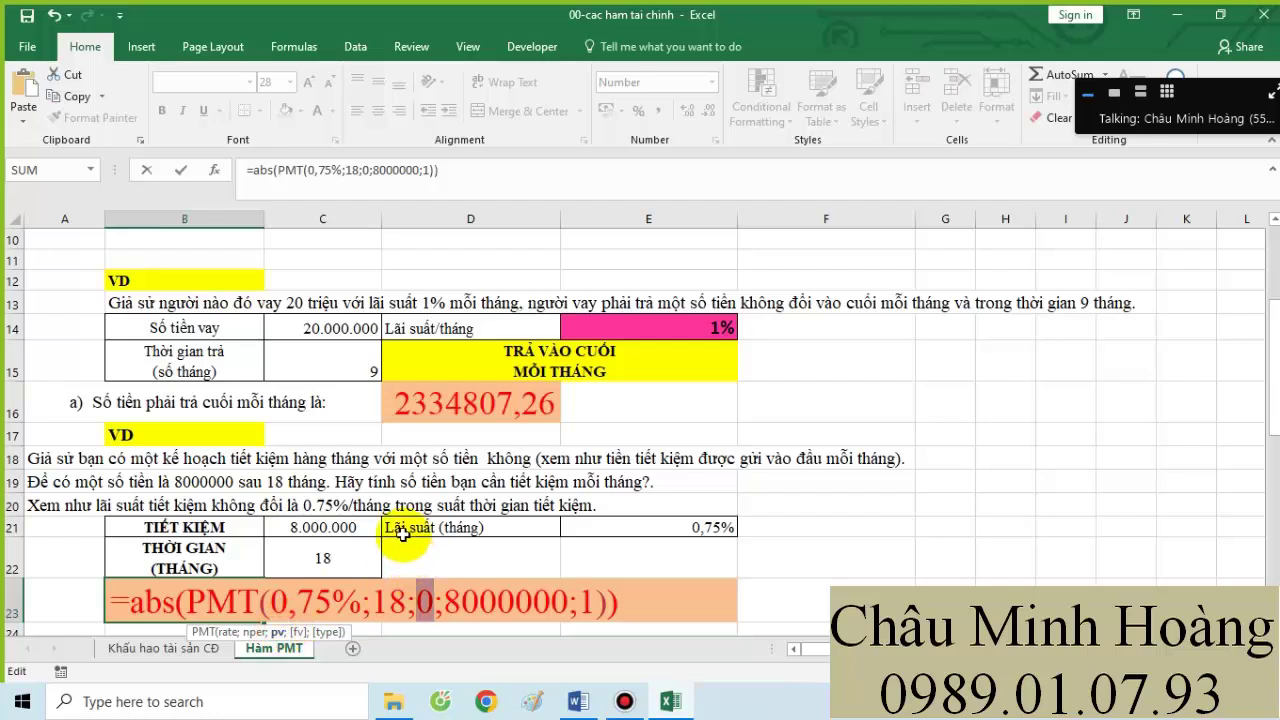
click(300, 631)
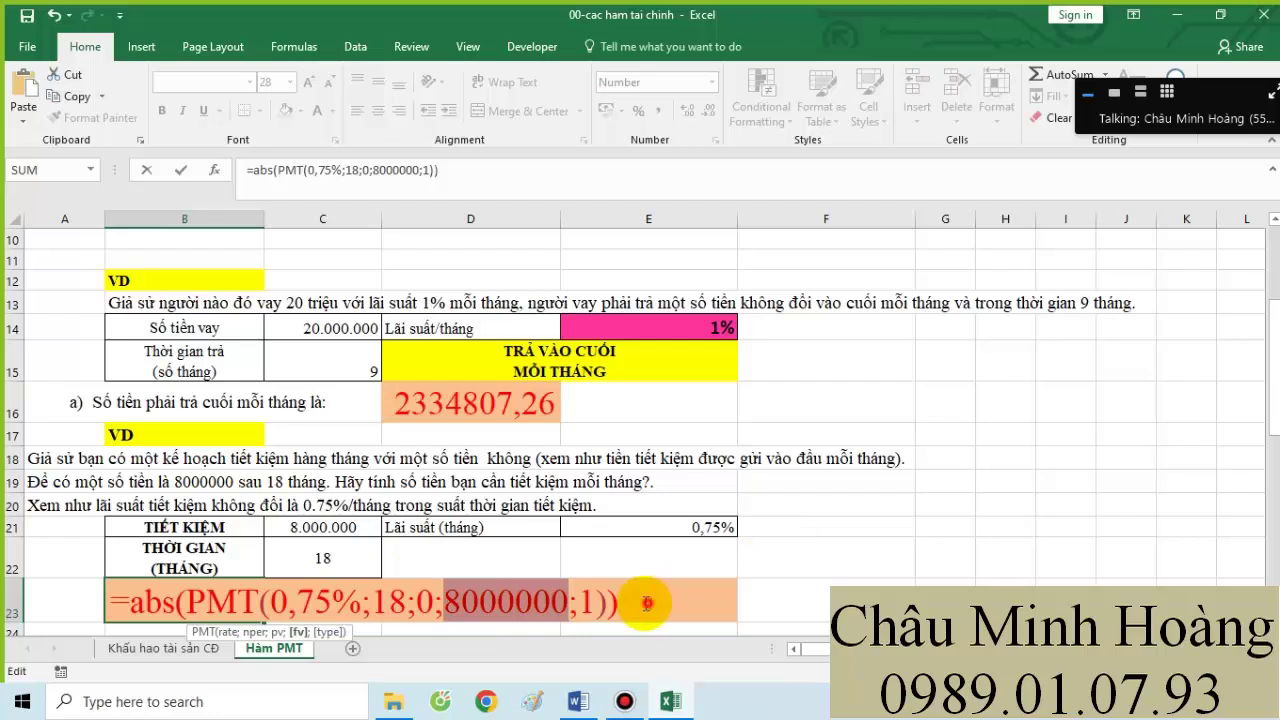
drag(643, 600, 178, 585)
key(Return)
- Copy the whole formula text from B23 onto a new line under the fourth formula in the Word notes
double_click(180, 585)
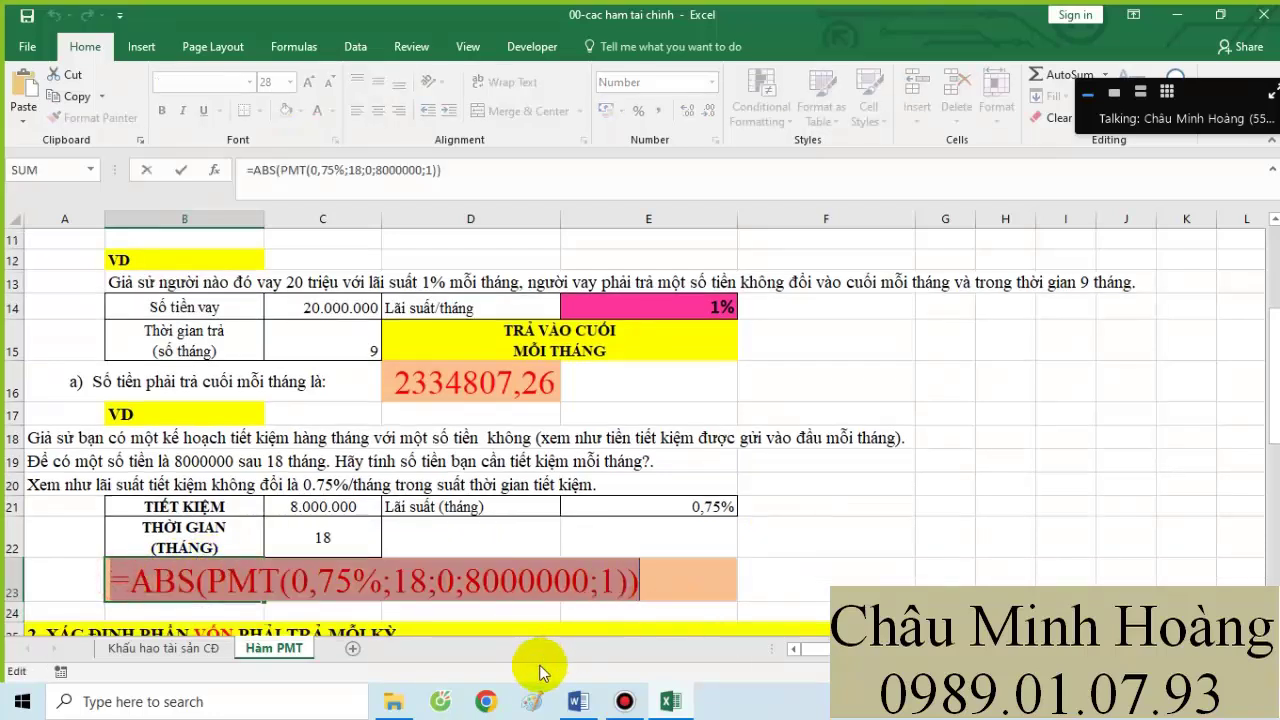
click(576, 700)
click(826, 566)
key(Return)
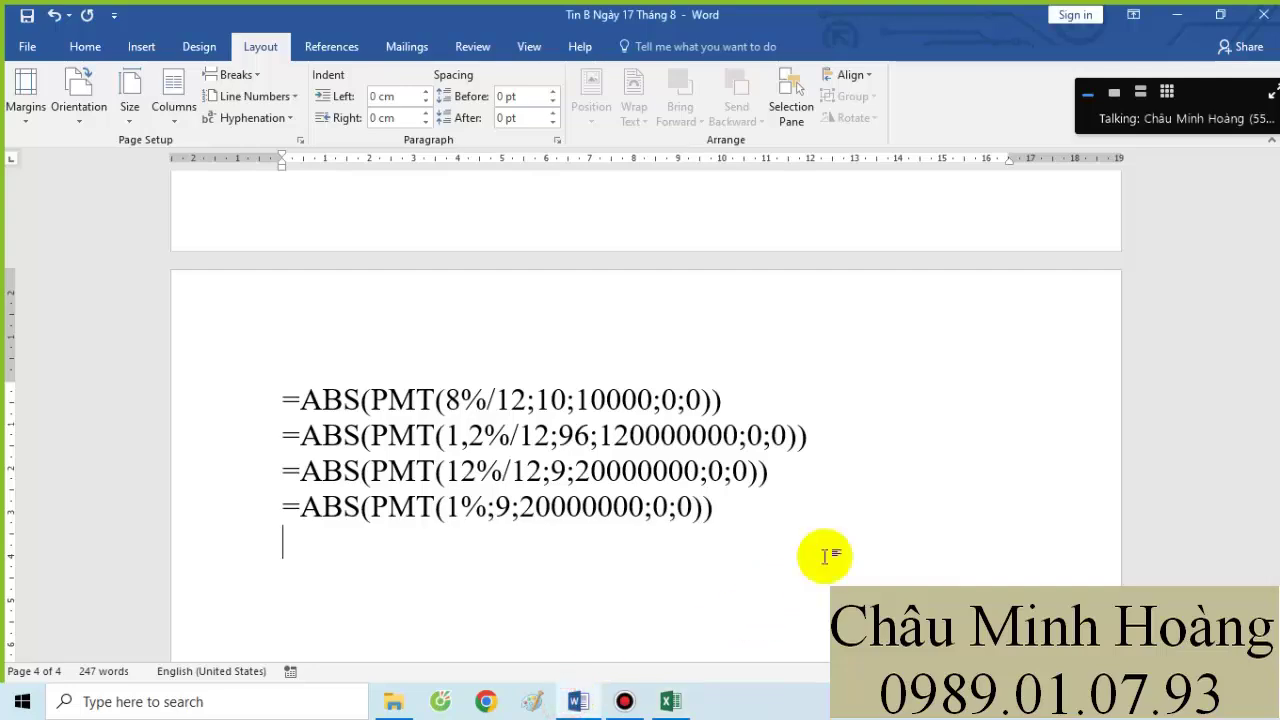
text(=ABS(PMT(0,75%;18;0;8000000;1)))
click(670, 700)
scroll(571, 528, down, 3)
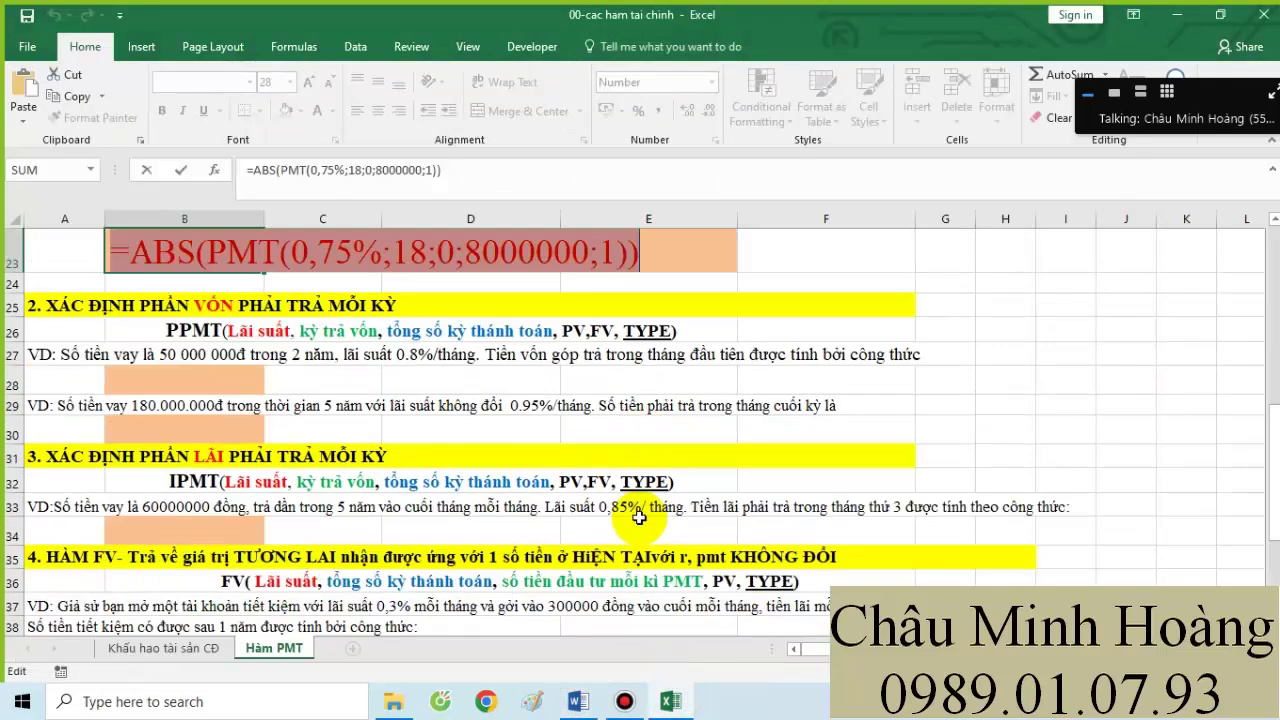
scroll(643, 514, up, 3)
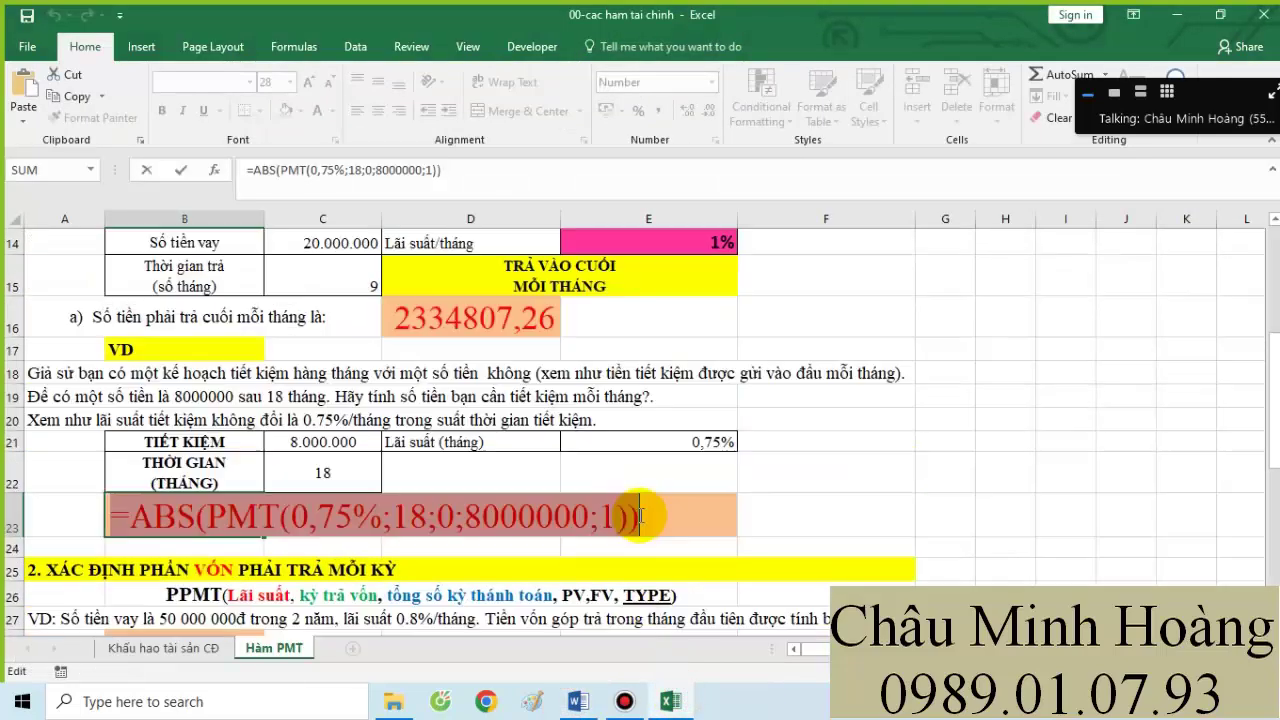
- In the Word notes, add the line "Tự Kết luận" below the formulas and copy all five formulas together with it
click(578, 700)
key(Return)
text(k)
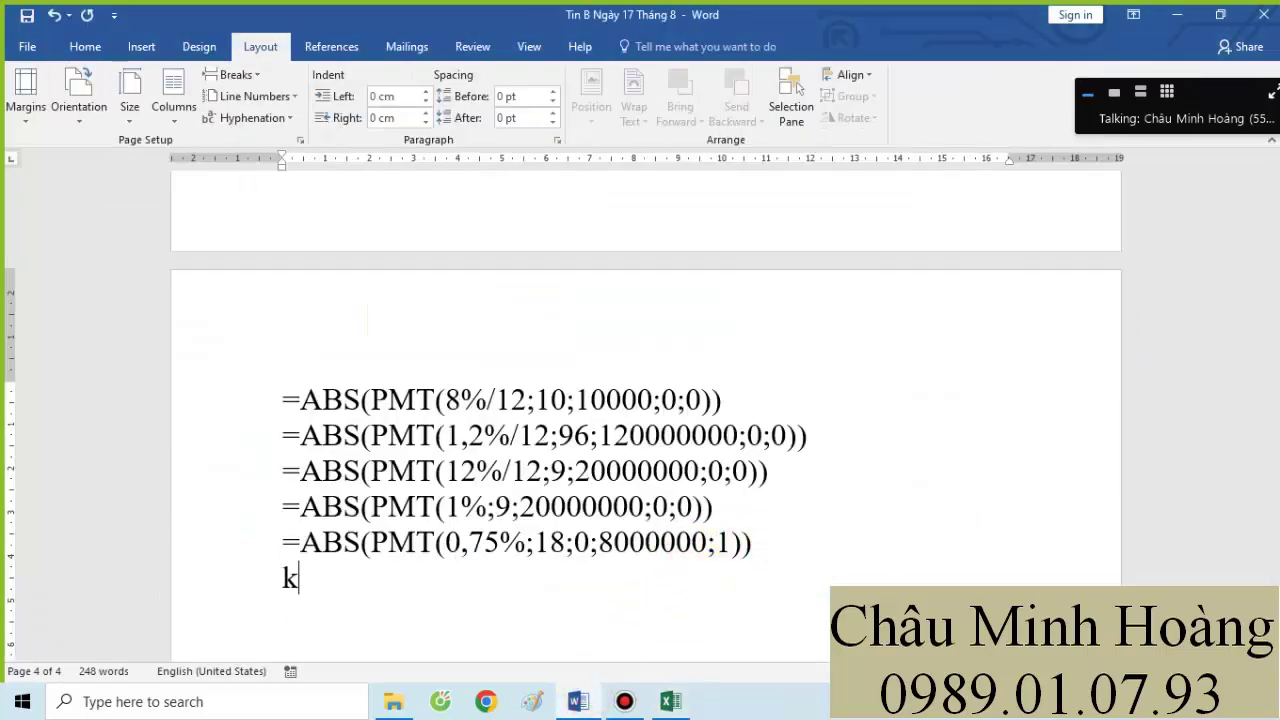
text(ết luận)
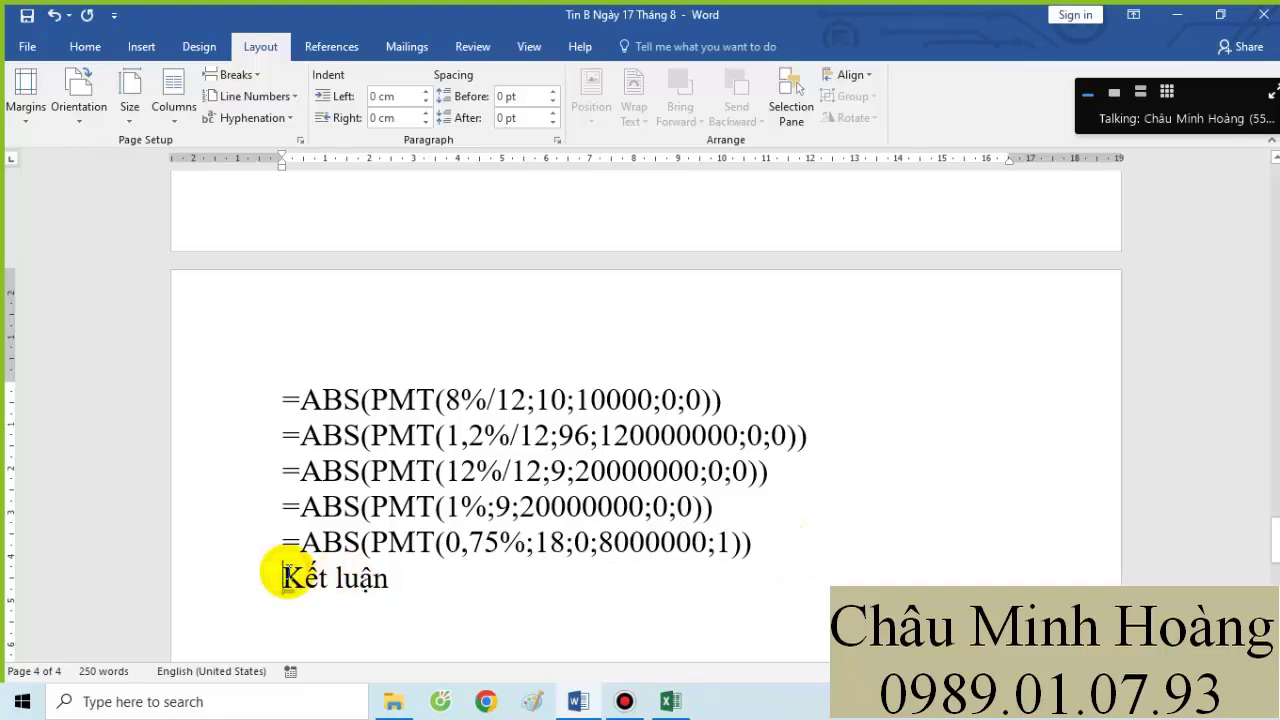
click(285, 577)
text(Tự)
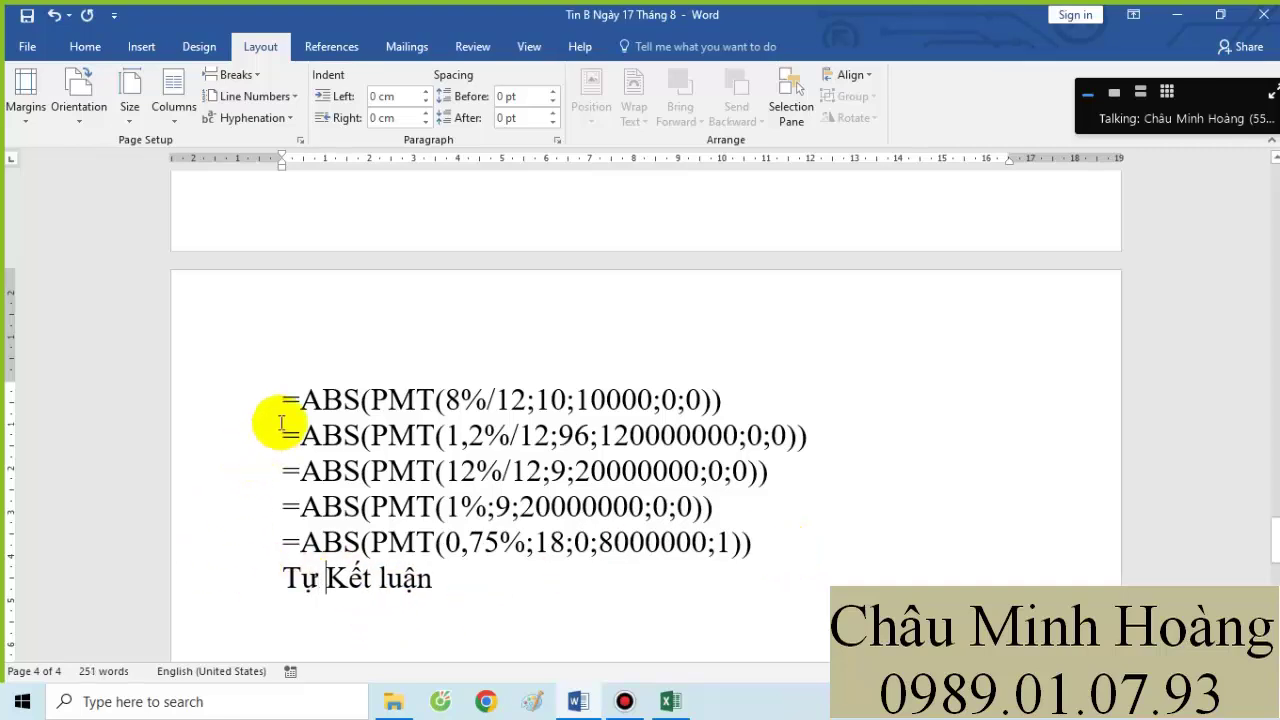
drag(282, 400, 571, 586)
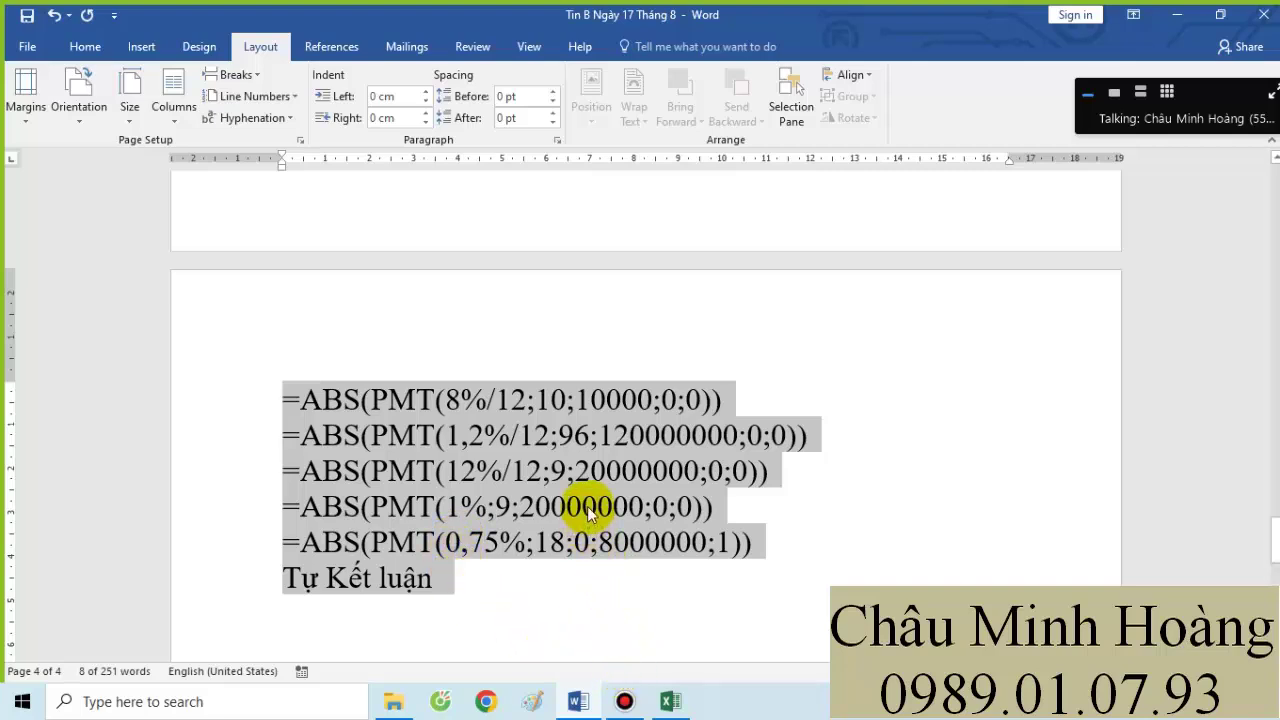
key(ctrl+c)
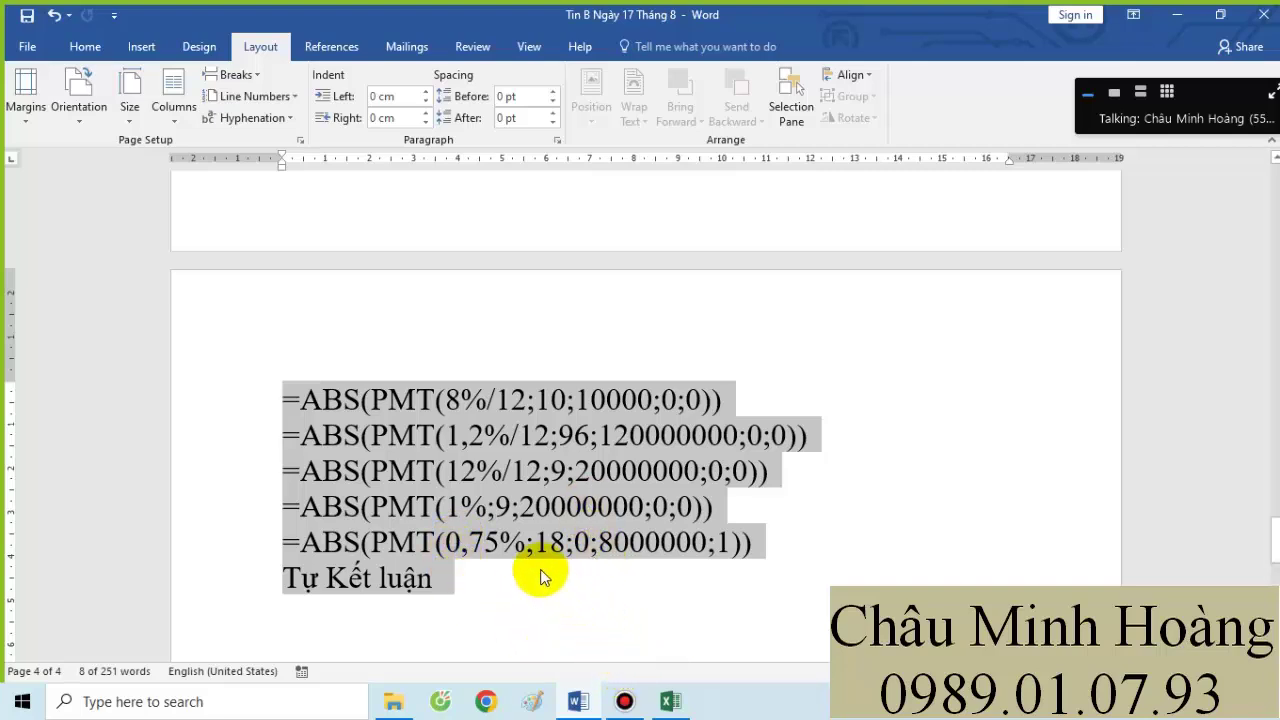
click(624, 701)
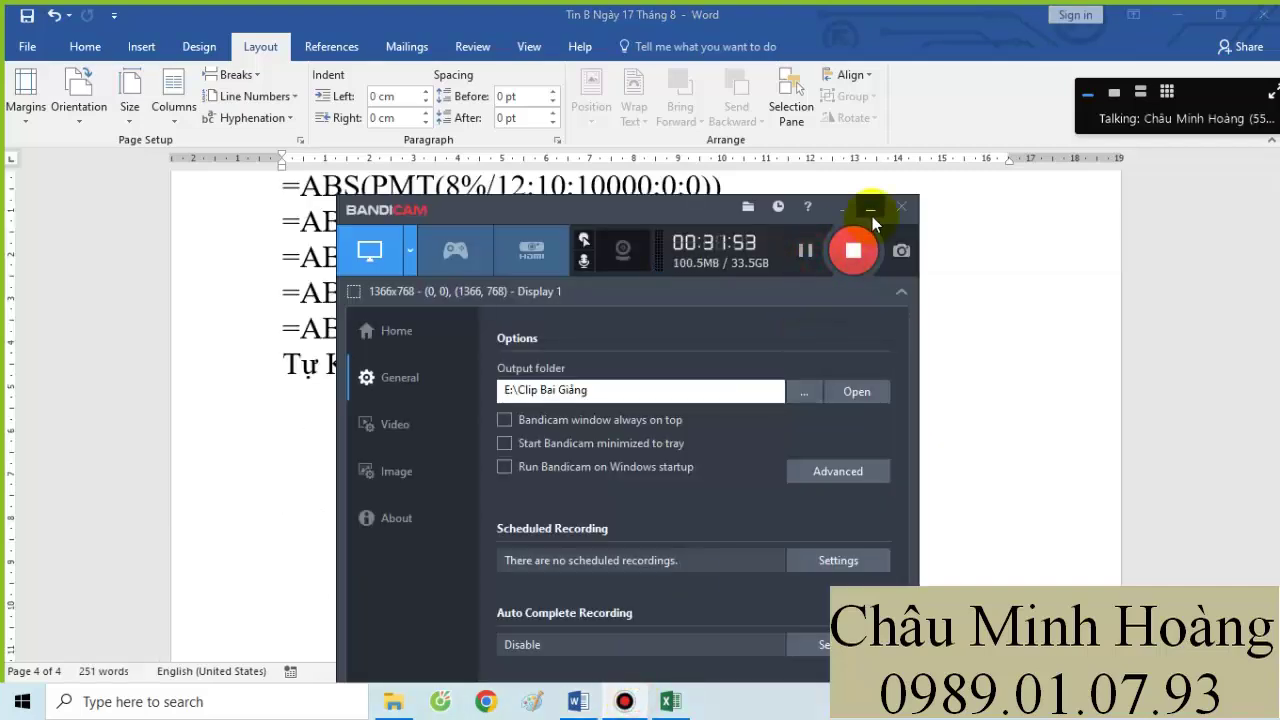
click(872, 216)
- Switch back to Excel and commit the formula still open for editing in B23
click(670, 701)
scroll(632, 400, down, 4)
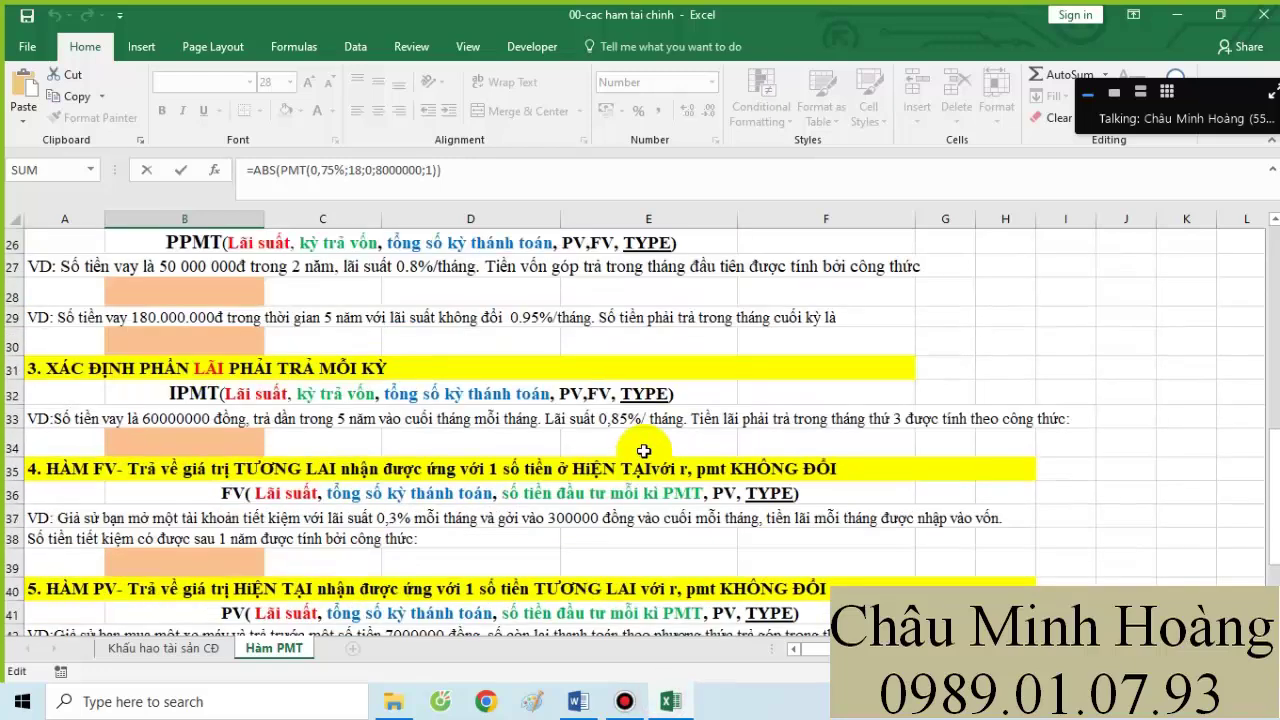
scroll(632, 400, up, 3)
key(Return)
scroll(456, 420, down, 2)
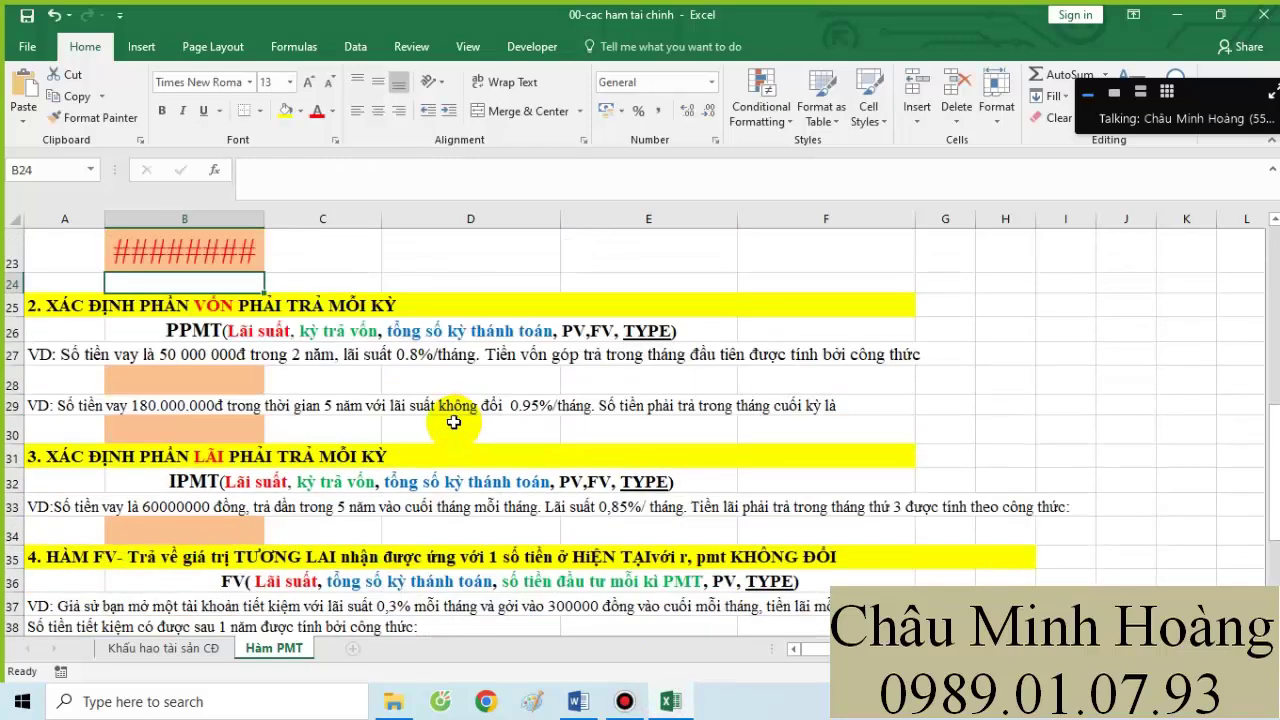
- Set the font size of the PPMT and IPMT answer cells B28, B30 and B34 to 22
click(222, 383)
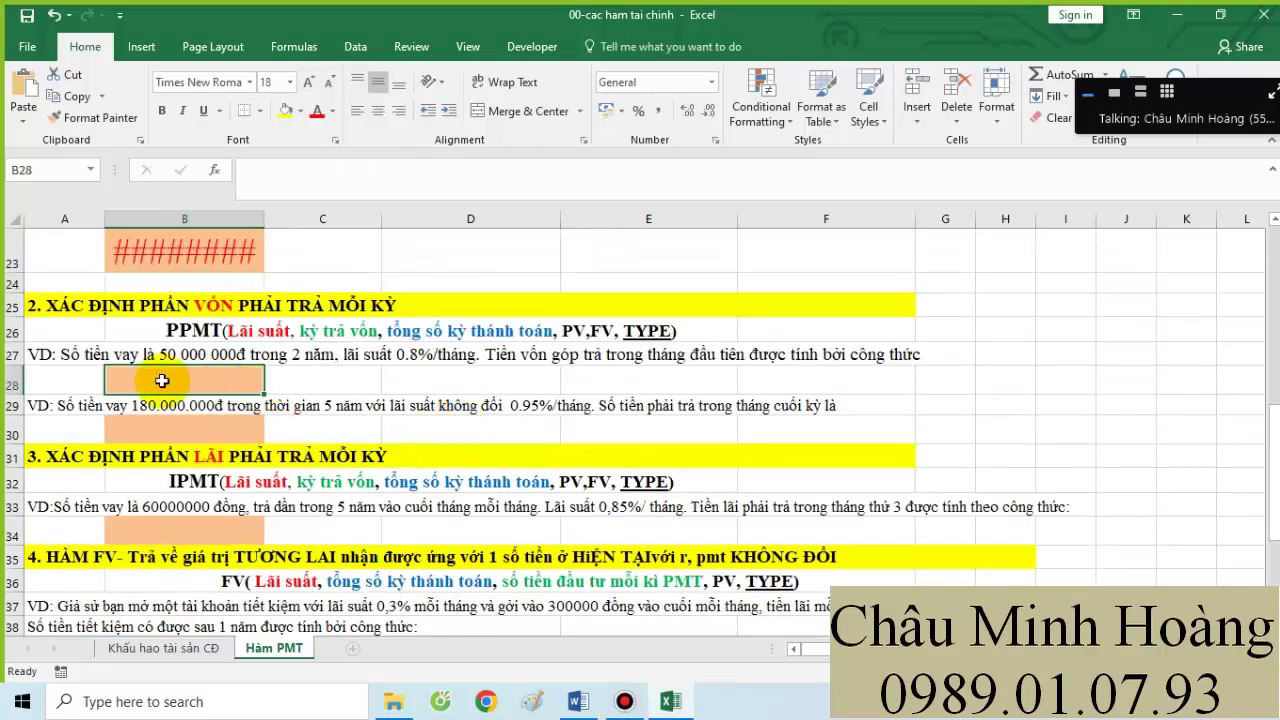
ctrl+click(220, 432)
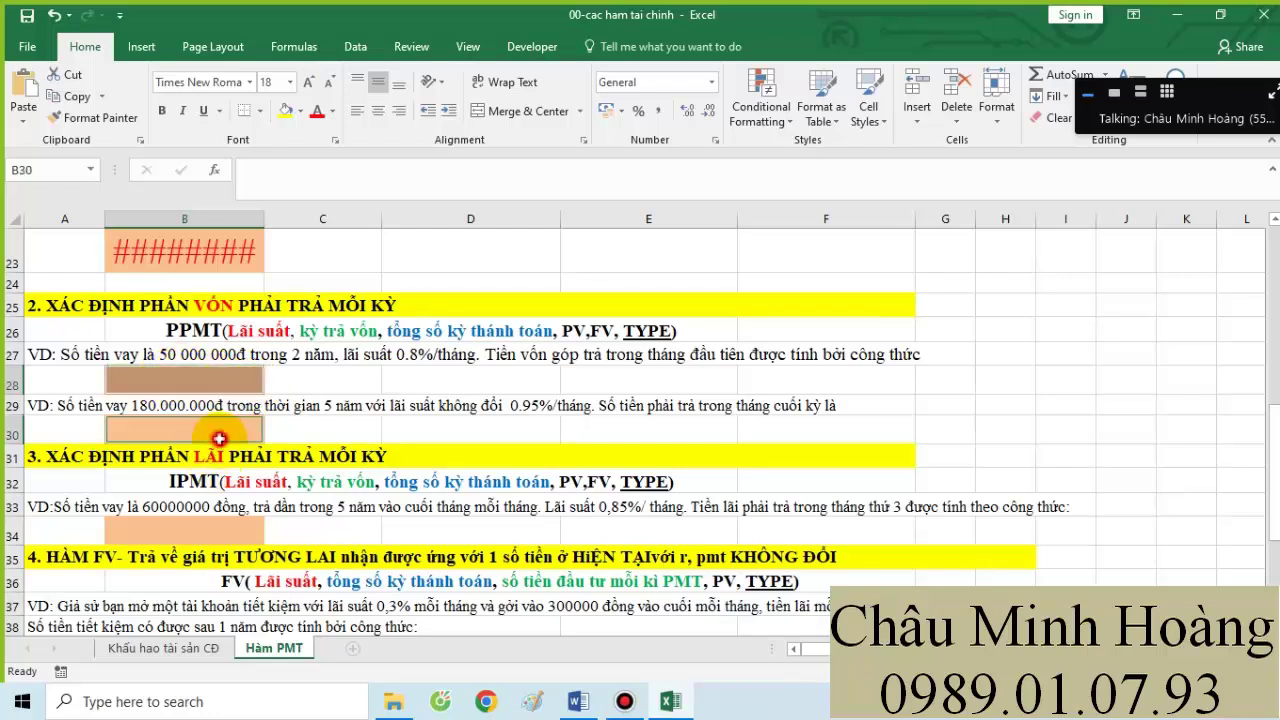
ctrl+click(218, 530)
click(290, 82)
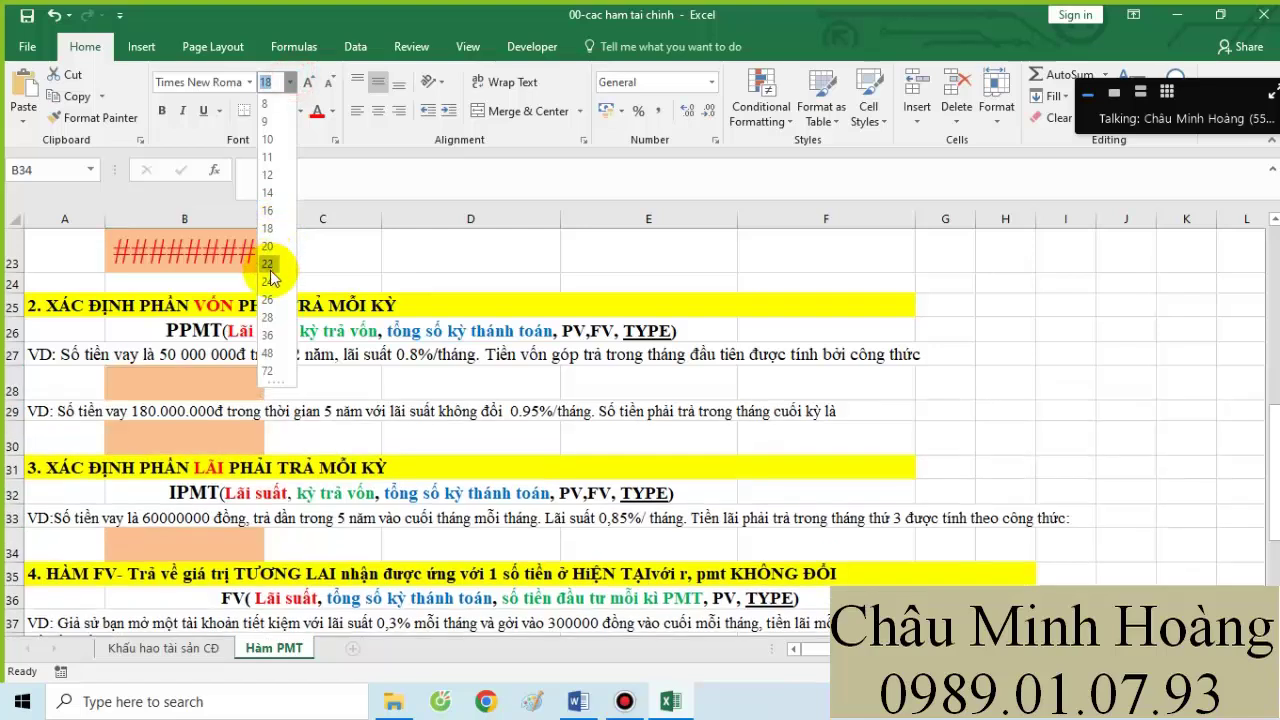
click(266, 250)
- Enter the formula =ABS(PPMT(0,8%;1;24;50000000;0;0)) in B28 for the first month's principal payment
click(191, 376)
text(=)
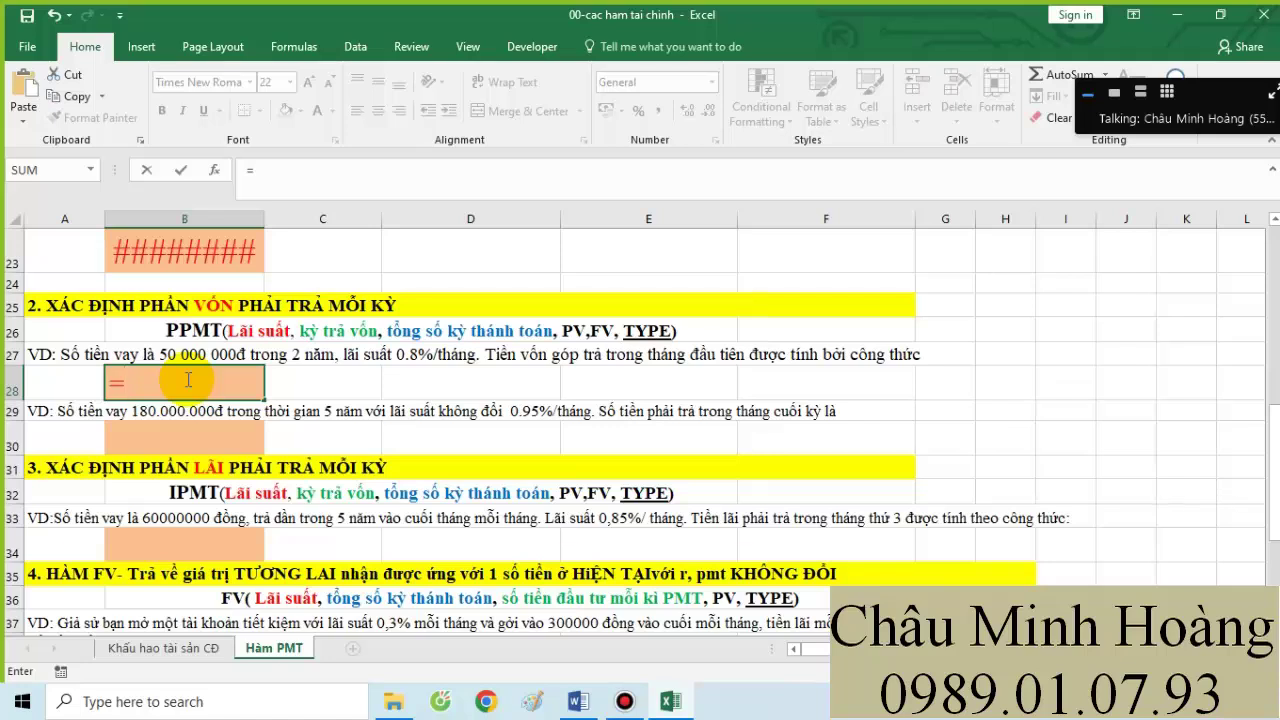
text(abs()
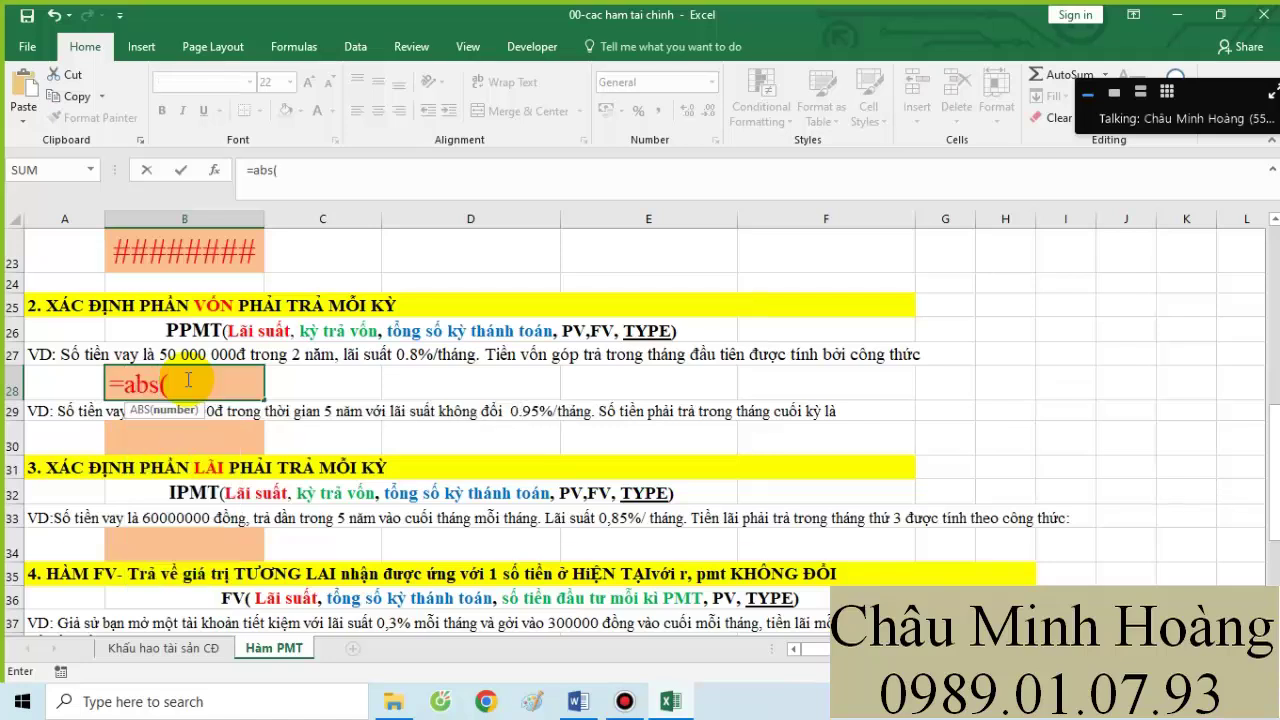
text(ppm)
key(Tab)
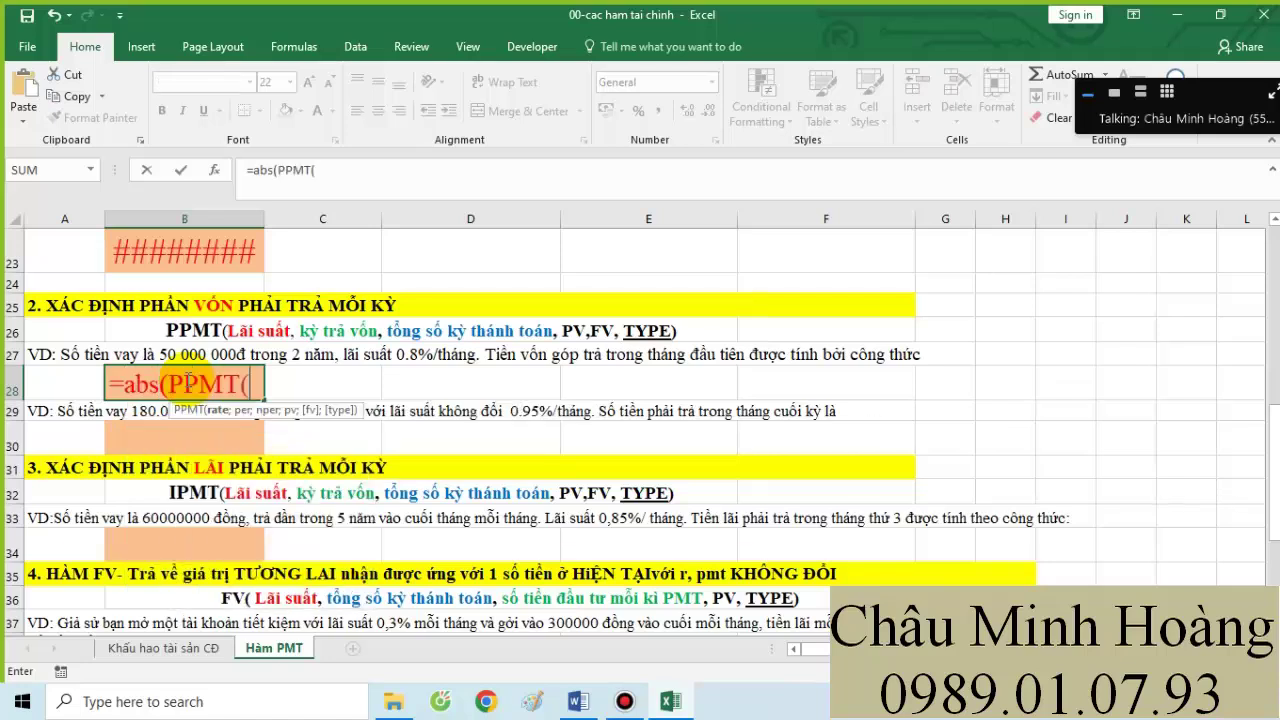
text(0)
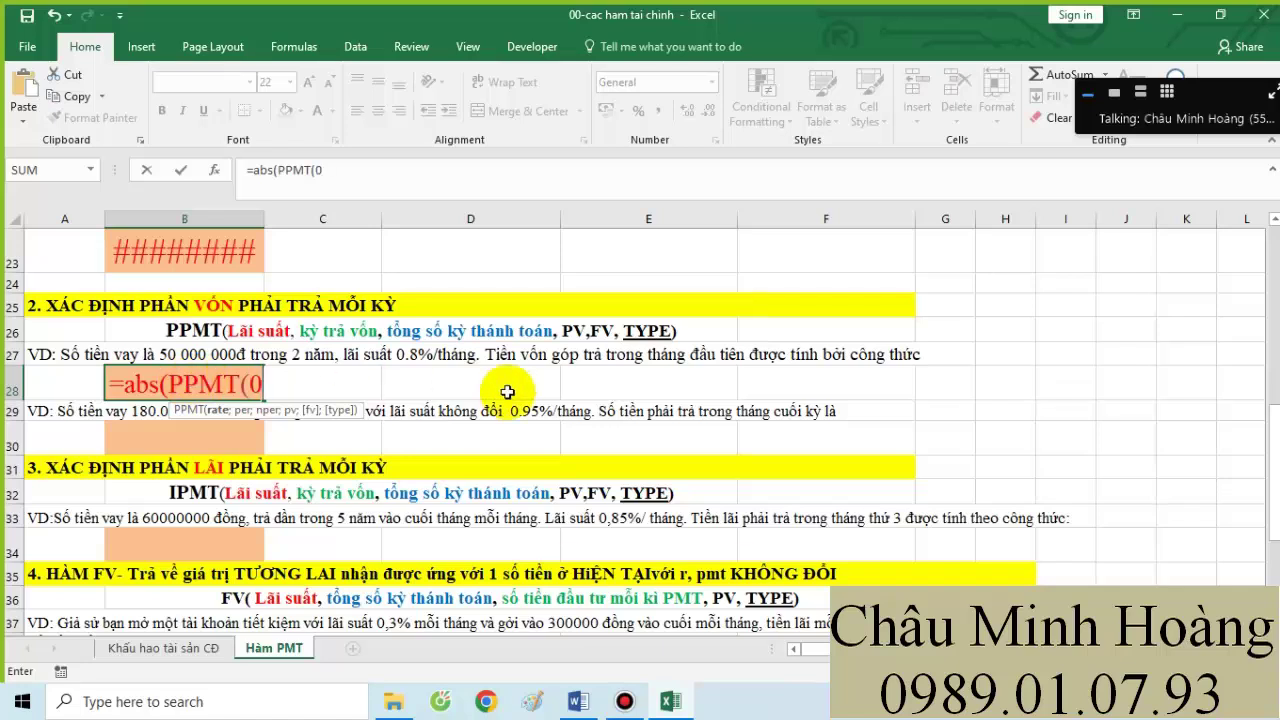
text(,8%;)
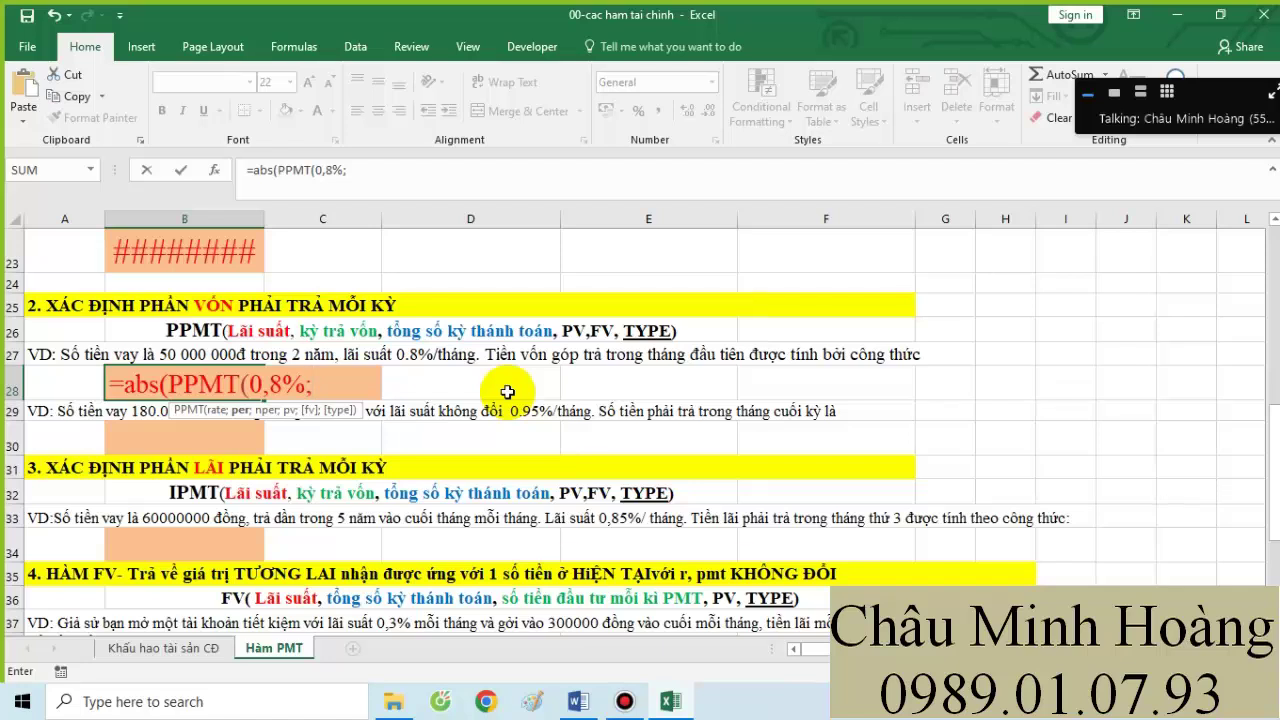
text(1;24;)
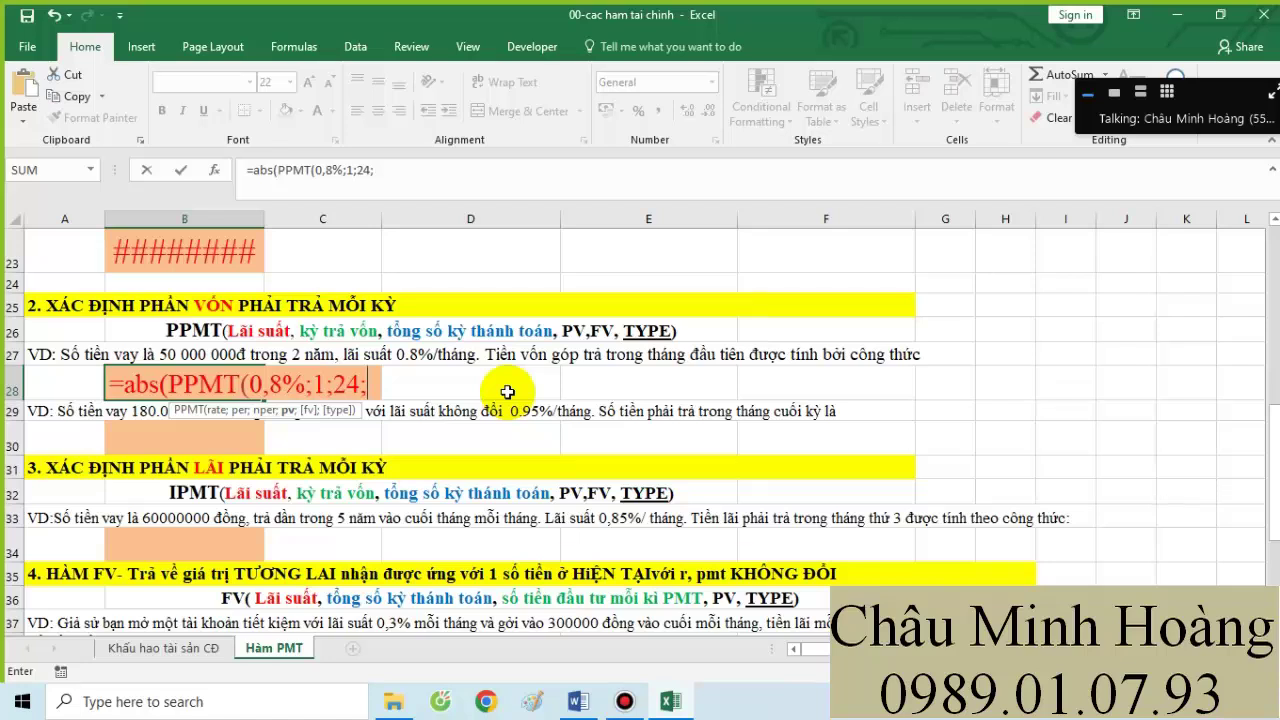
text(50)
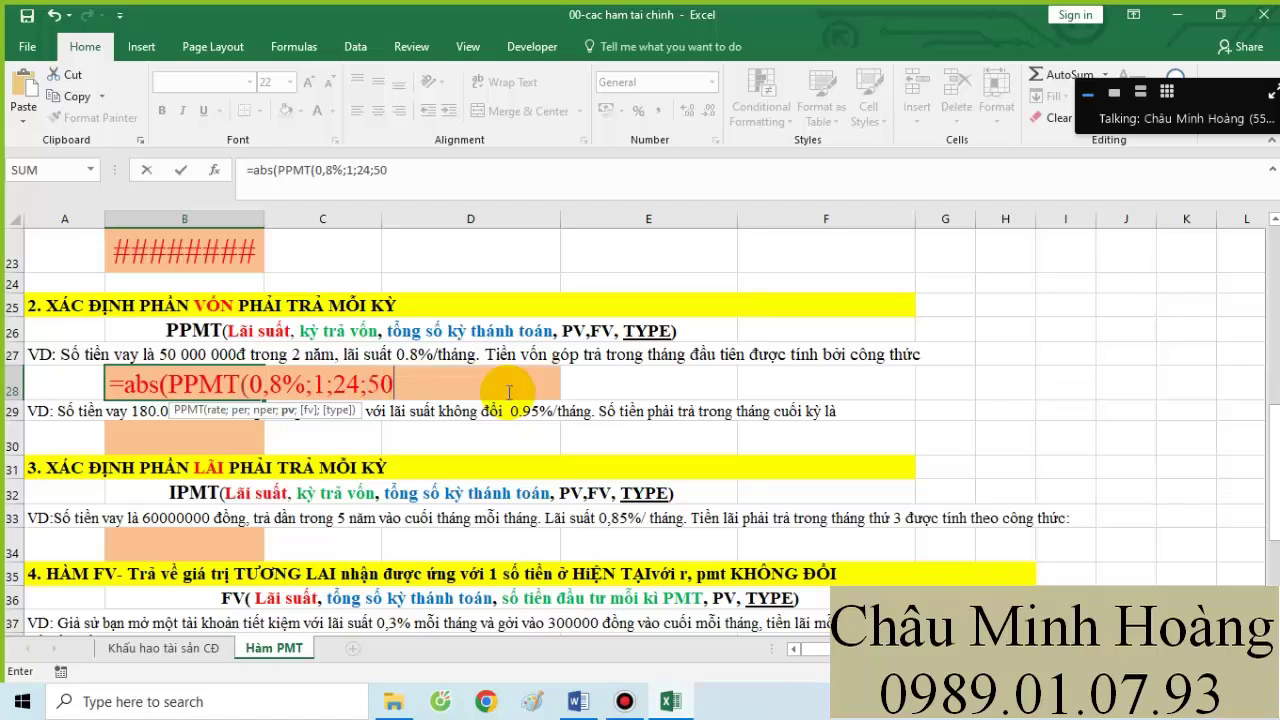
text(000000)
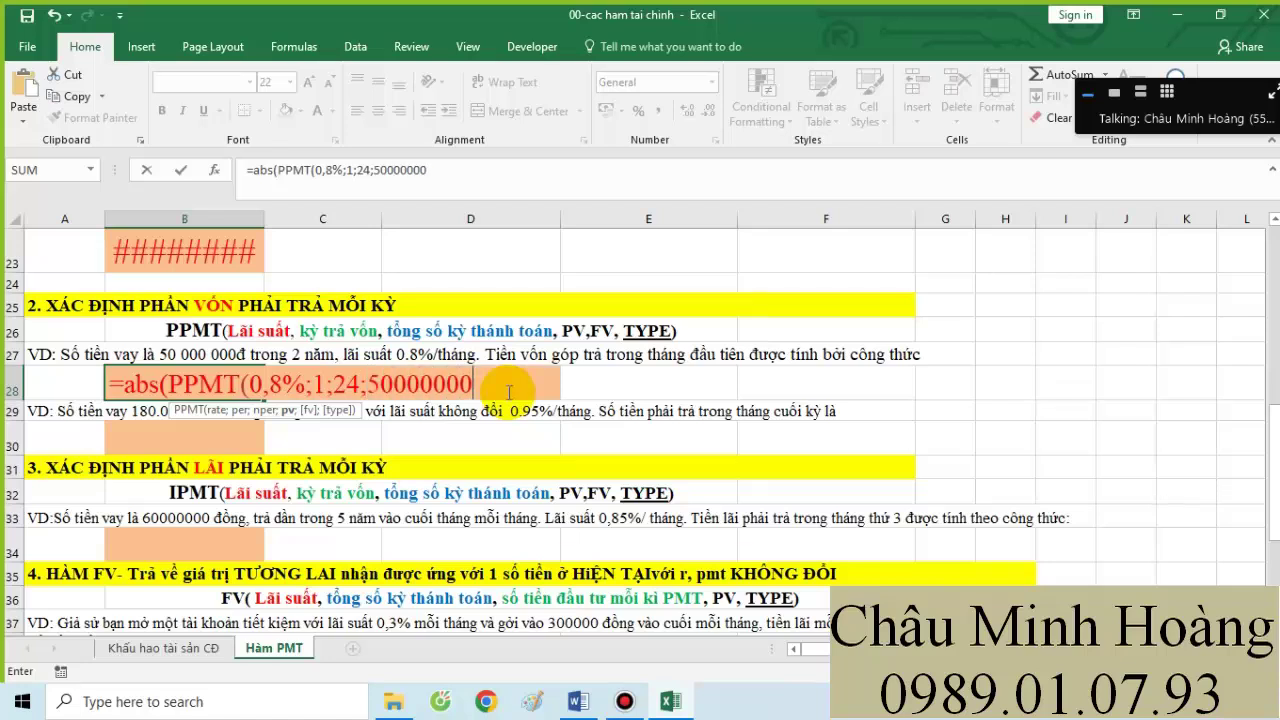
text(;0;)
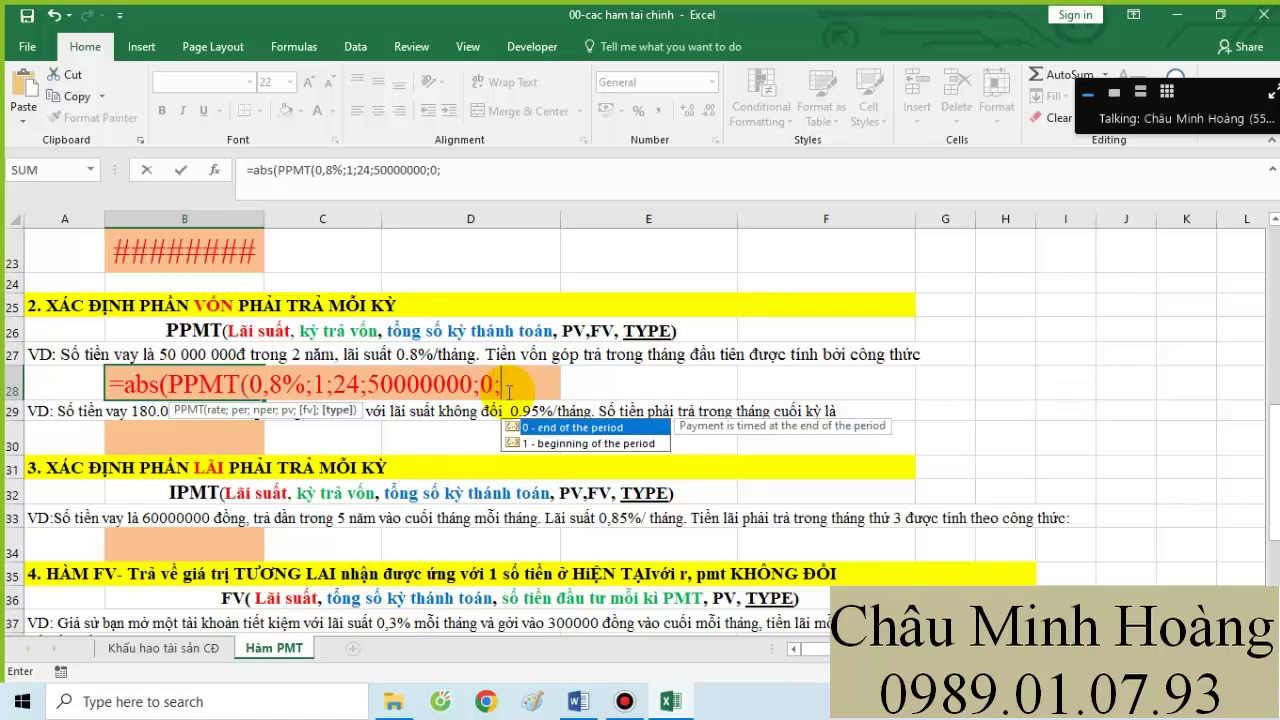
text(0)
text()))
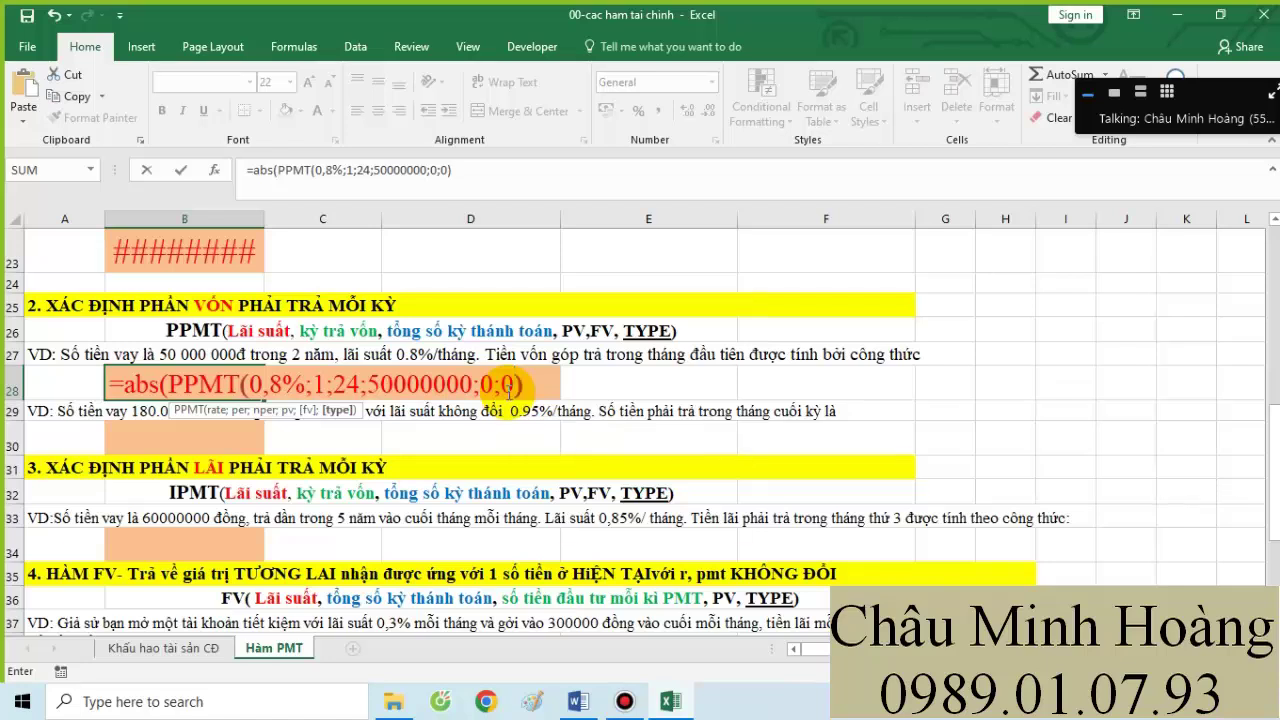
key(Return)
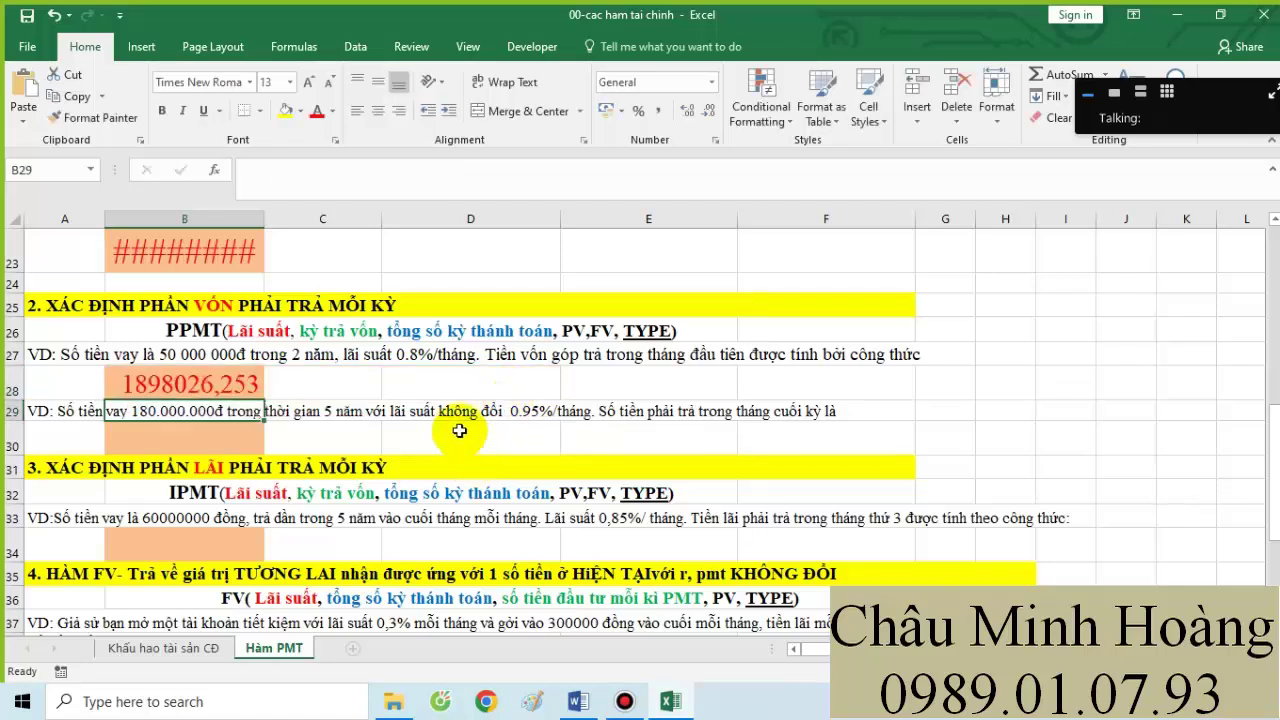
- Copy the B28 formula text into the Word notes below "Tự Kết luận", and return to Excel to close the cell edit
double_click(202, 386)
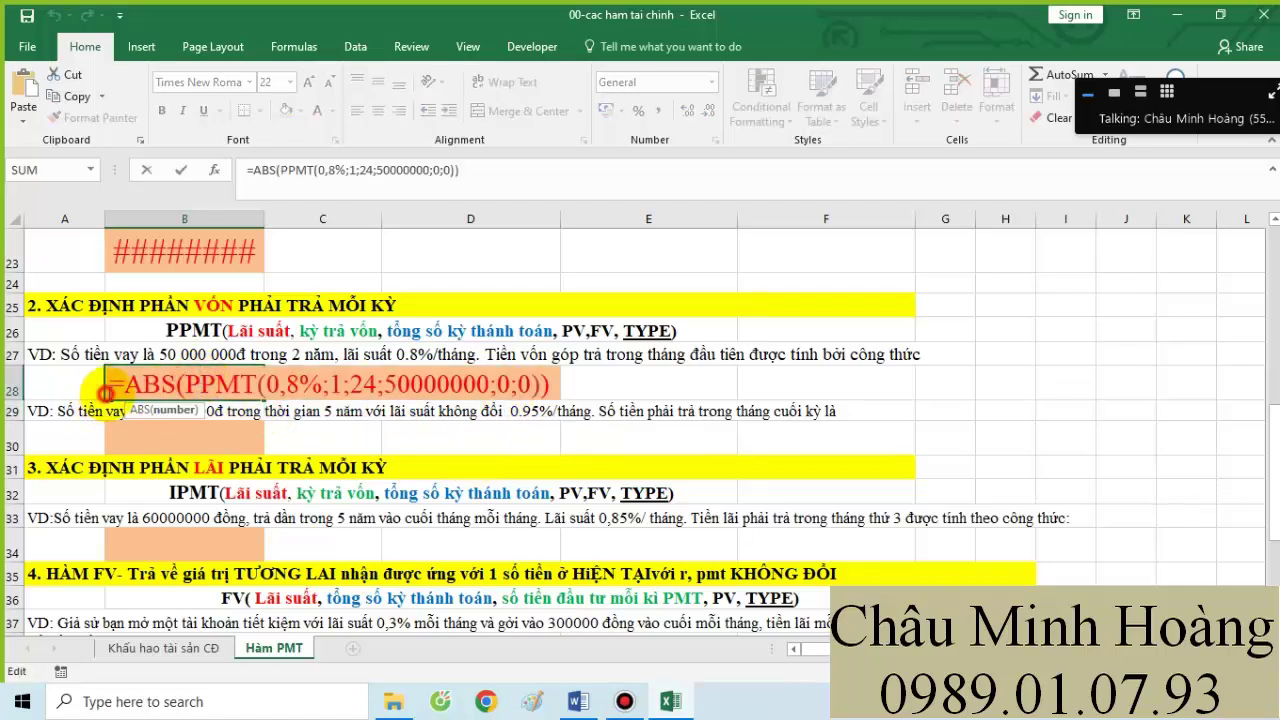
drag(108, 386, 572, 410)
key(ctrl+c)
click(580, 697)
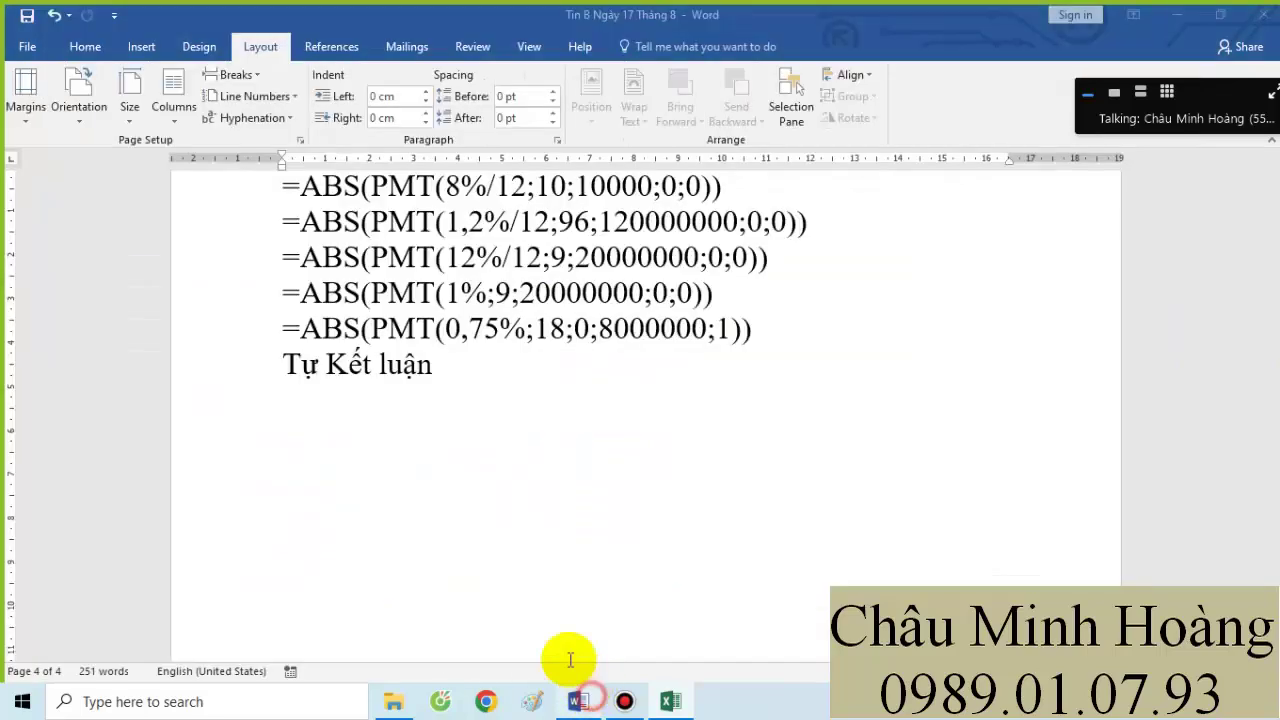
key(ctrl+v)
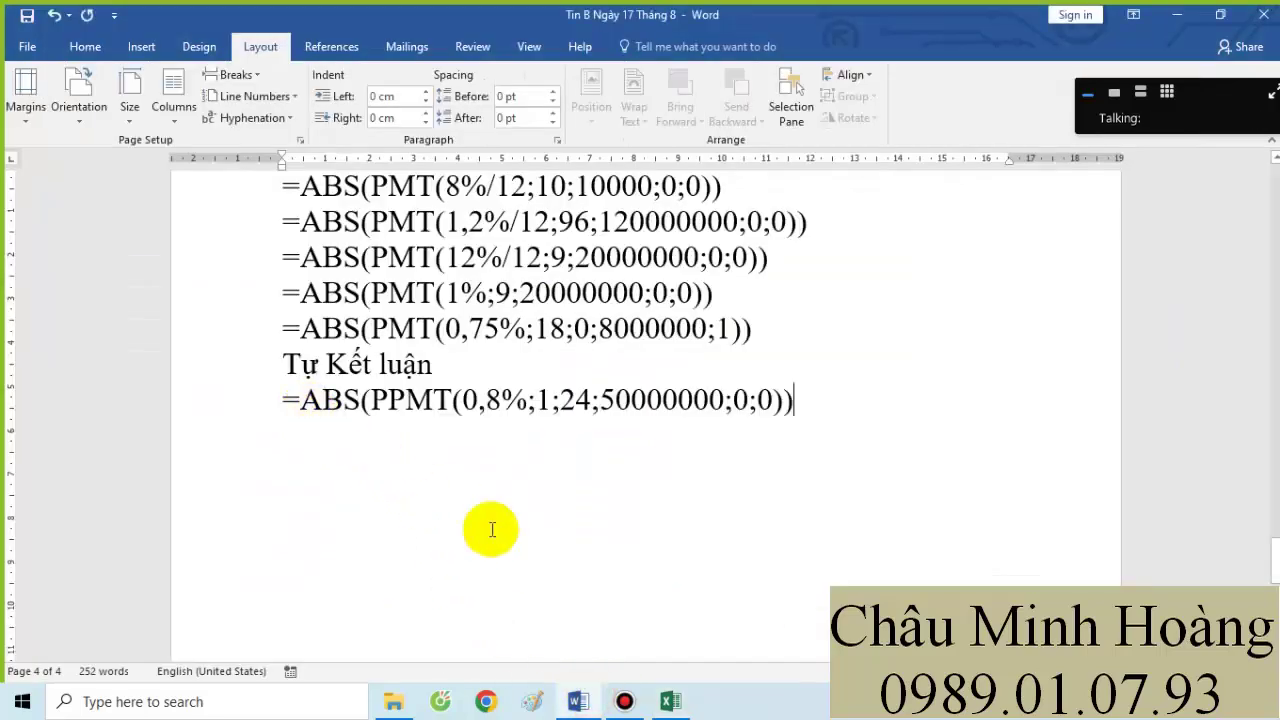
click(669, 700)
key(Return)
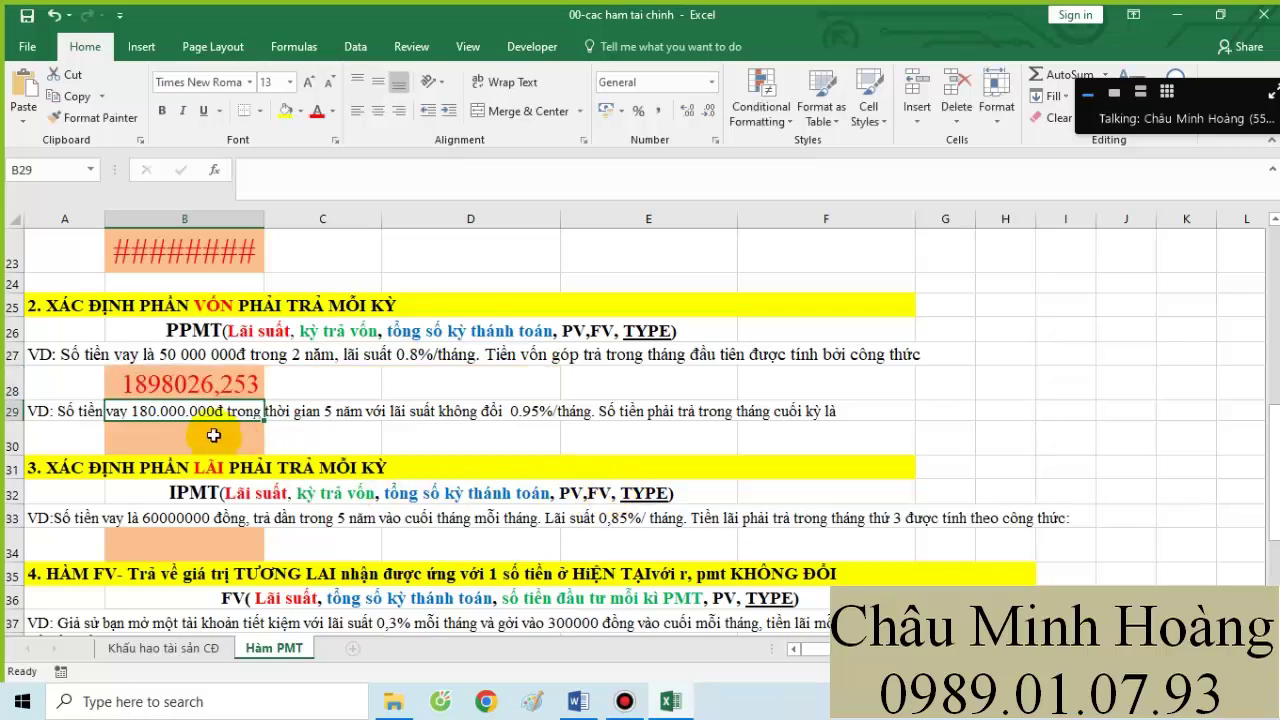
- Enter the formula =ABS(PPMT(0,95%;60;60;180000000;0;0)) in B30 for the last month's principal payment
click(212, 440)
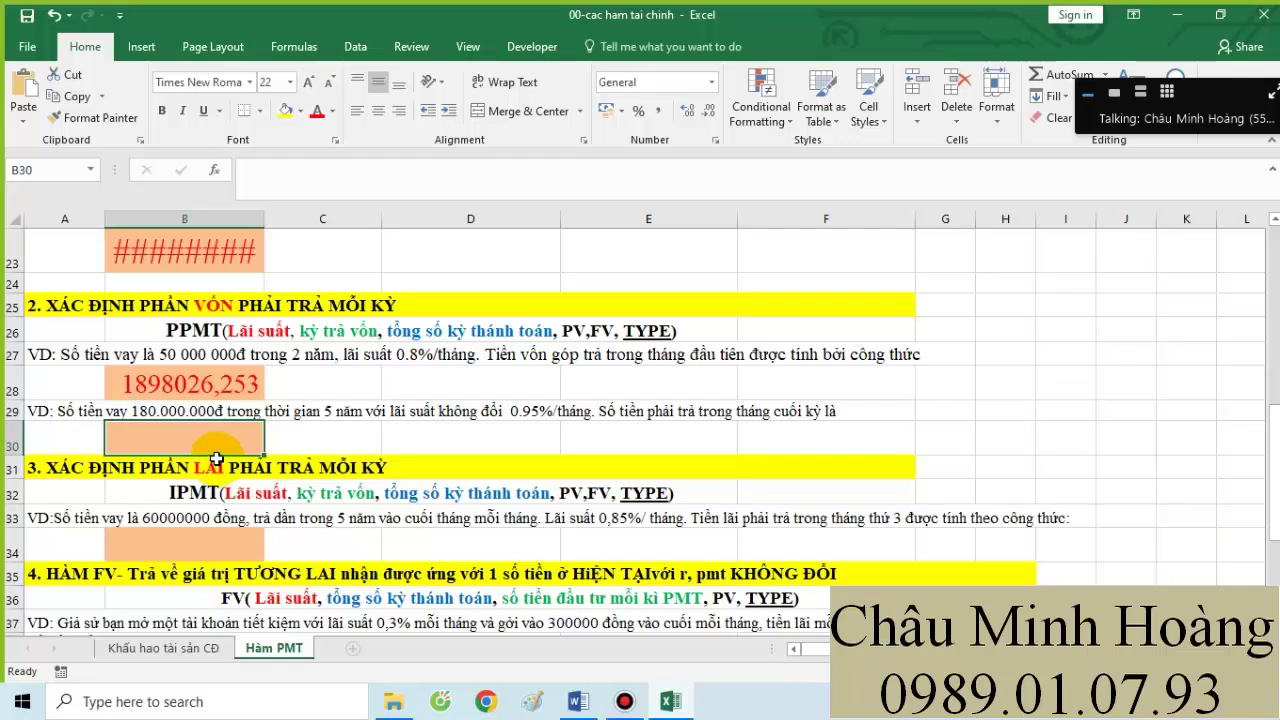
text(=abs()
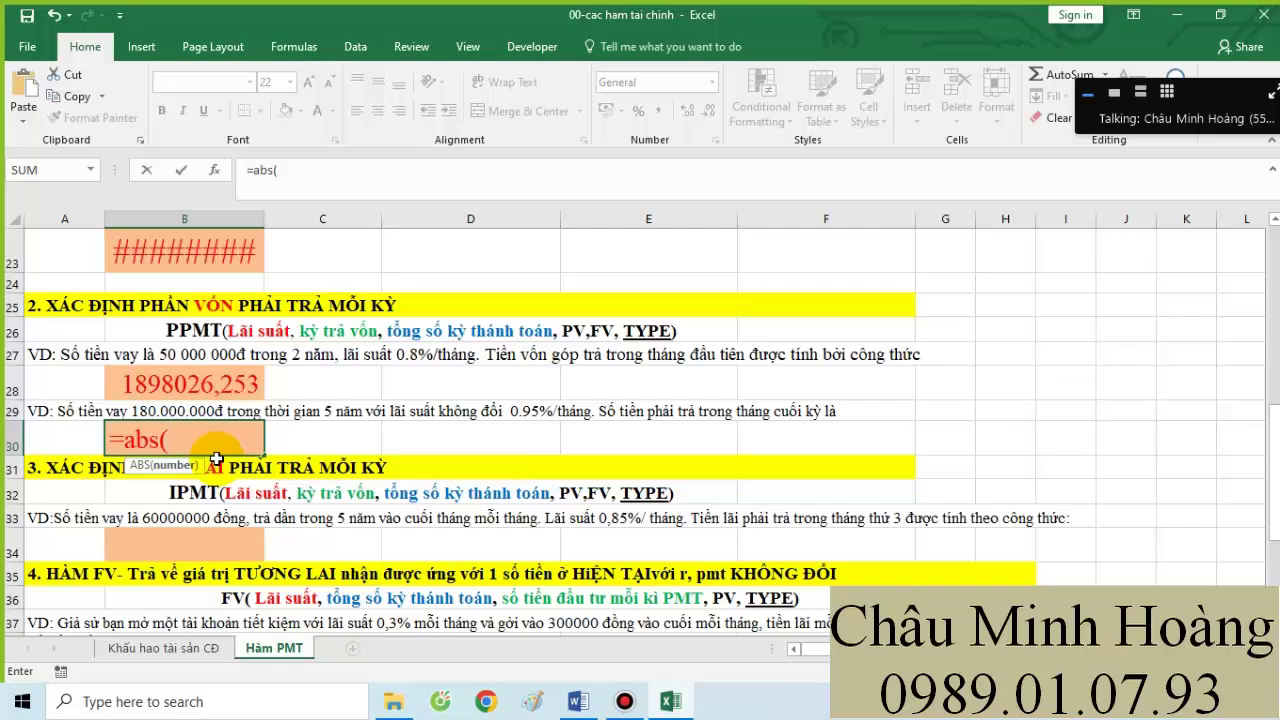
text(ppmt)
key(Tab)
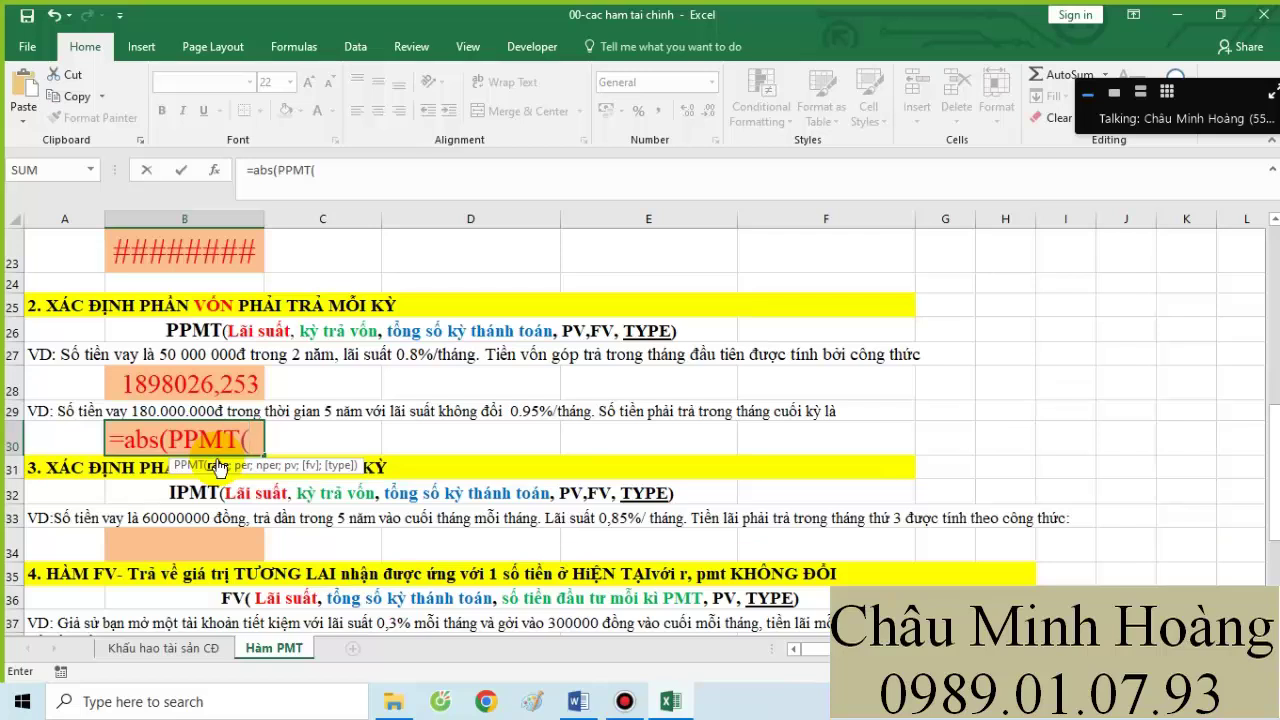
text(0,)
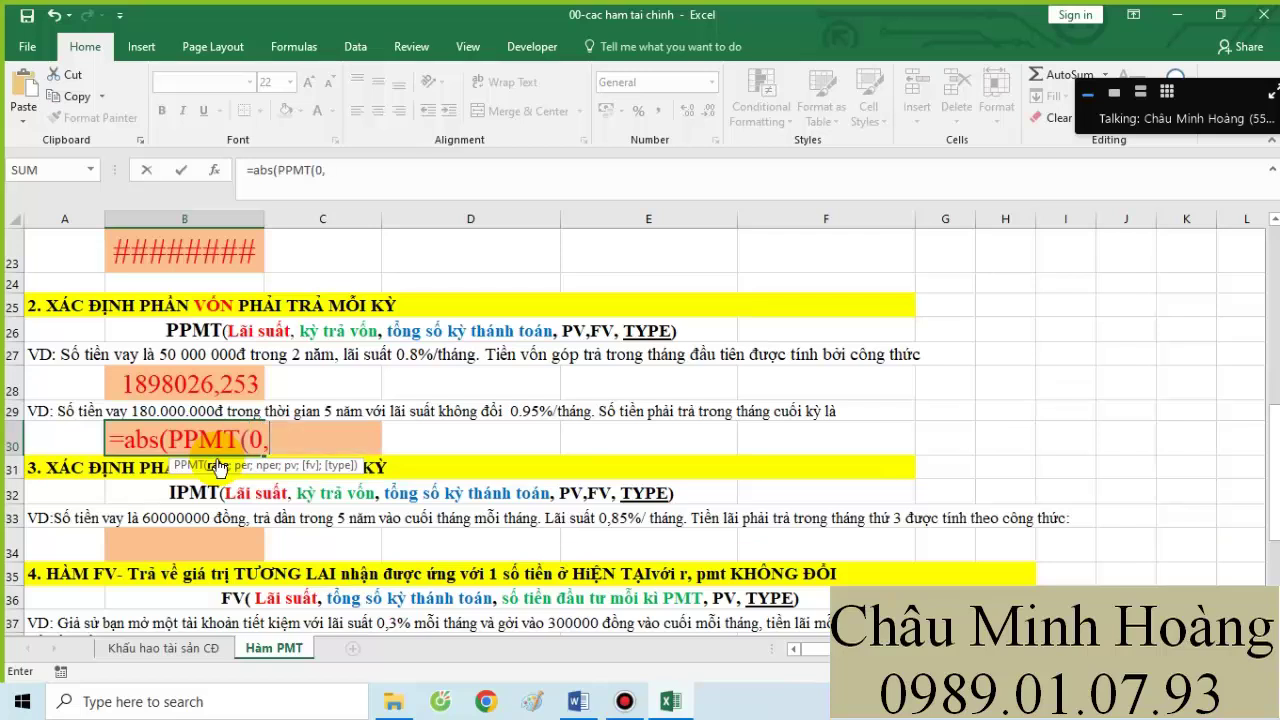
text(95%;)
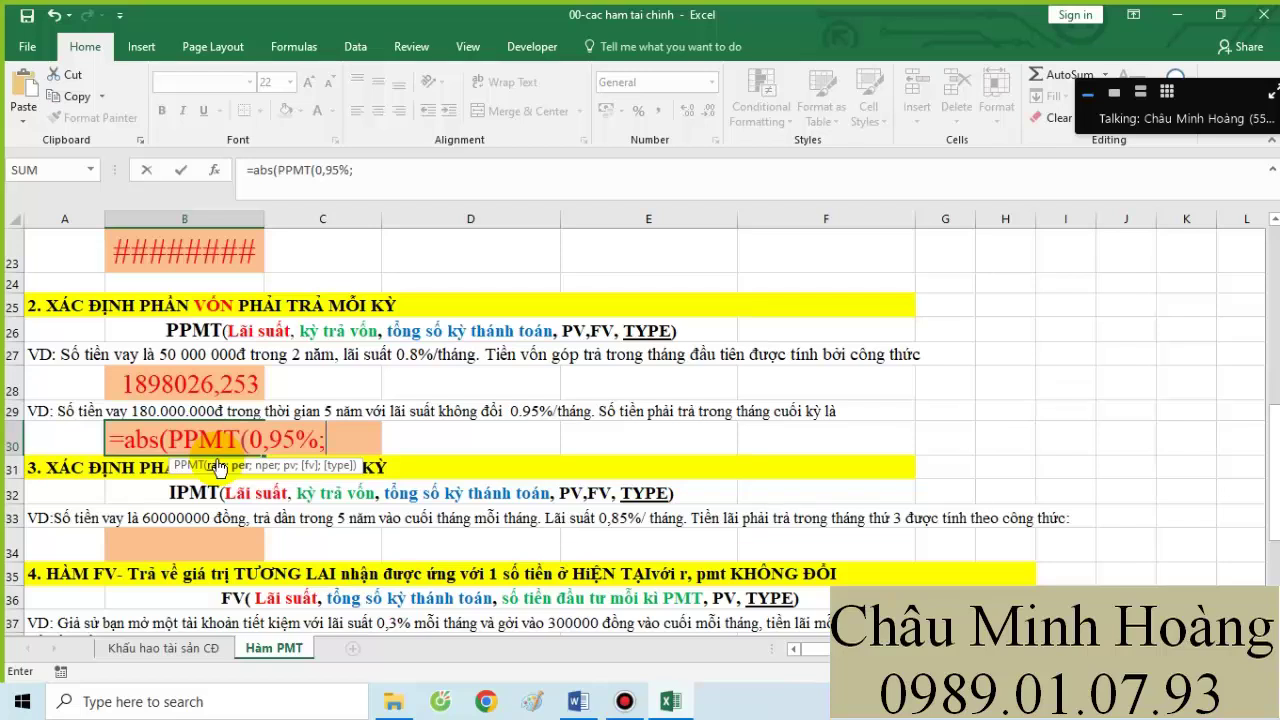
text(60;60)
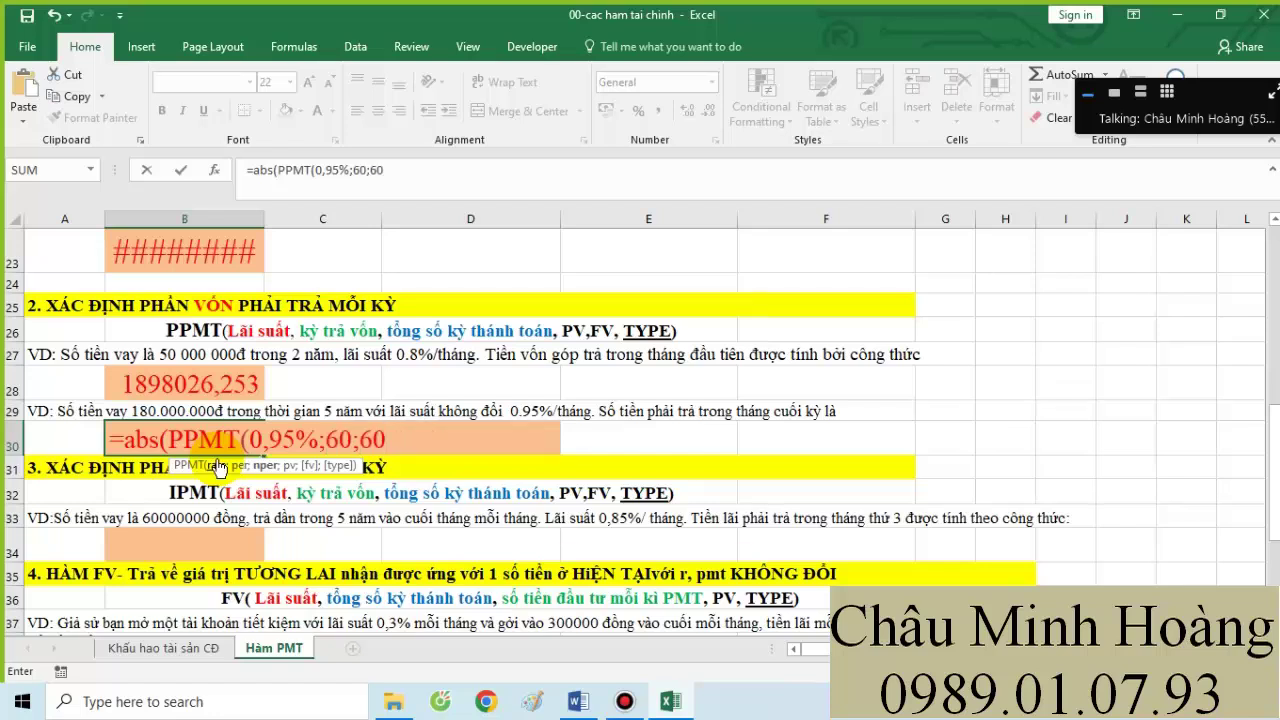
text(;180000)
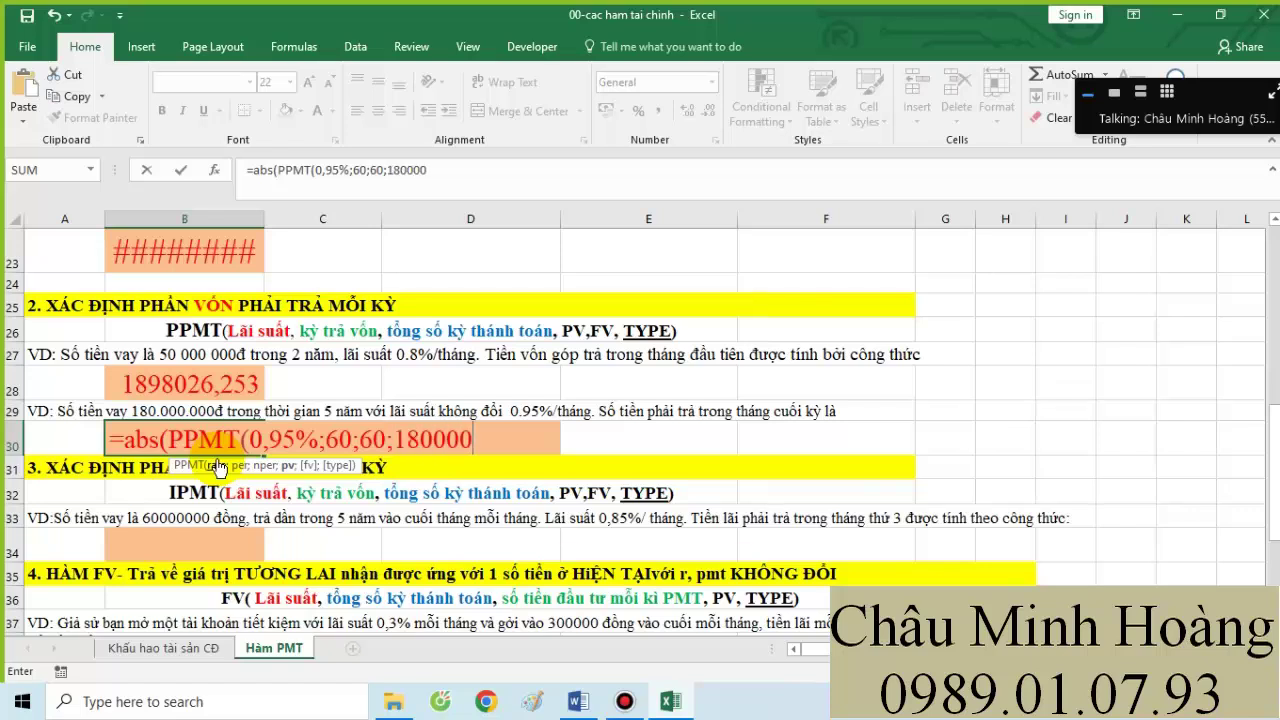
text(000;)
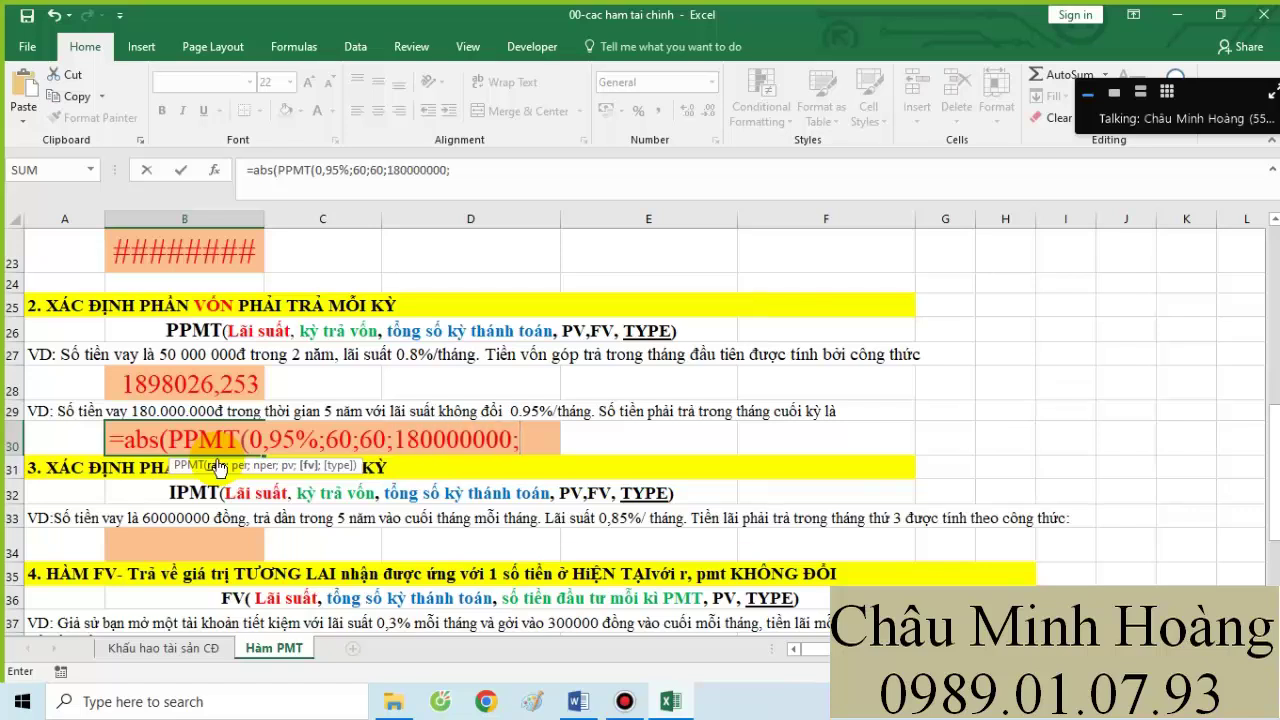
text(0;0)))
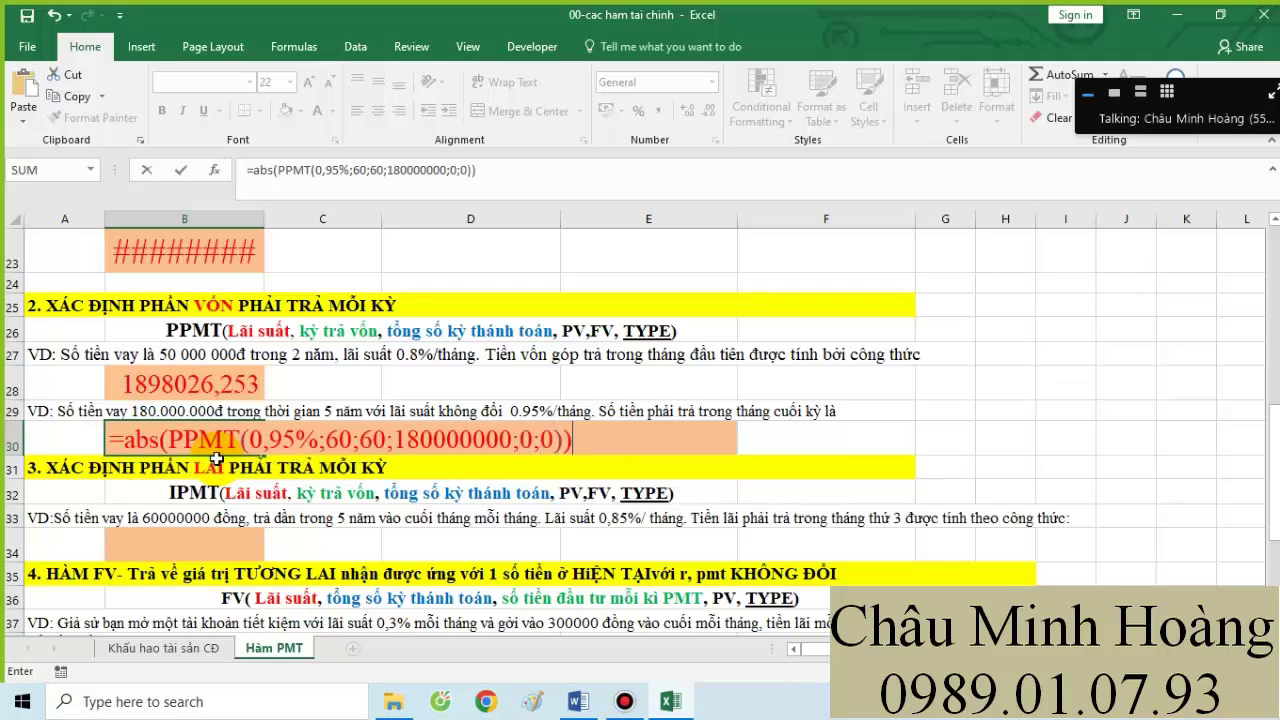
key(Return)
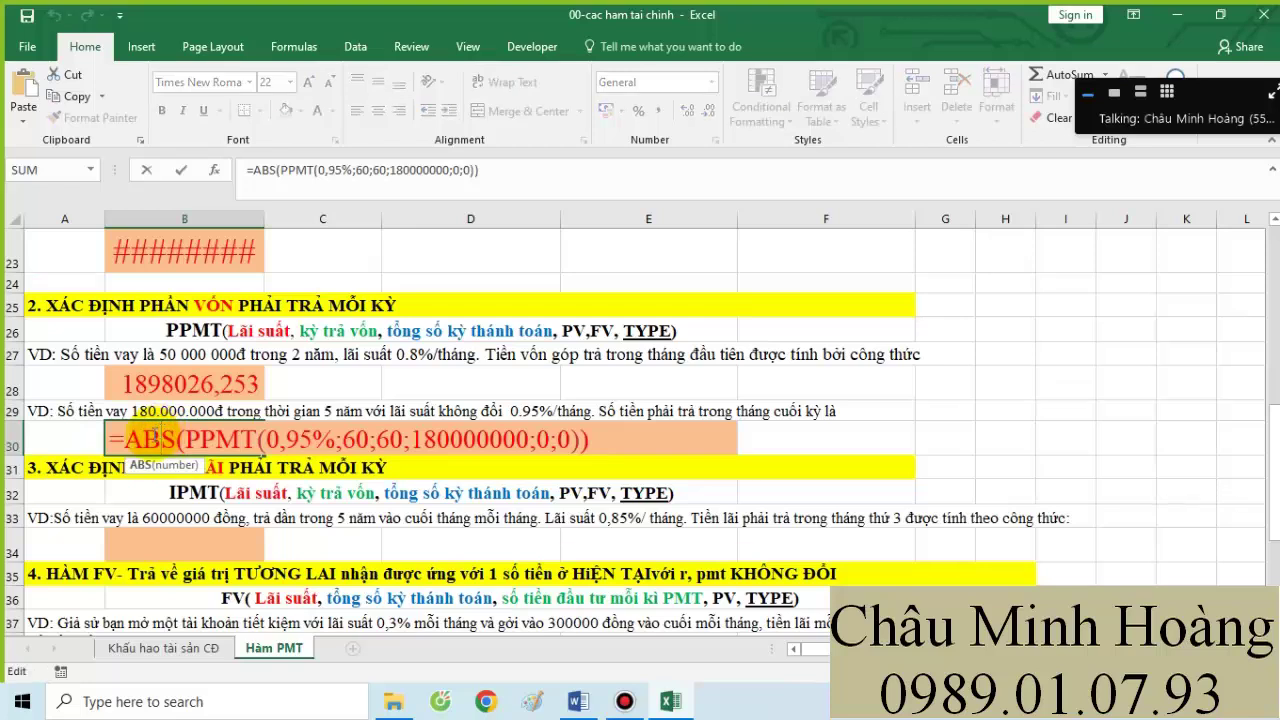
- Open the B30 formula for editing and copy its whole text
double_click(108, 438)
drag(108, 438, 710, 458)
key(ctrl+c)
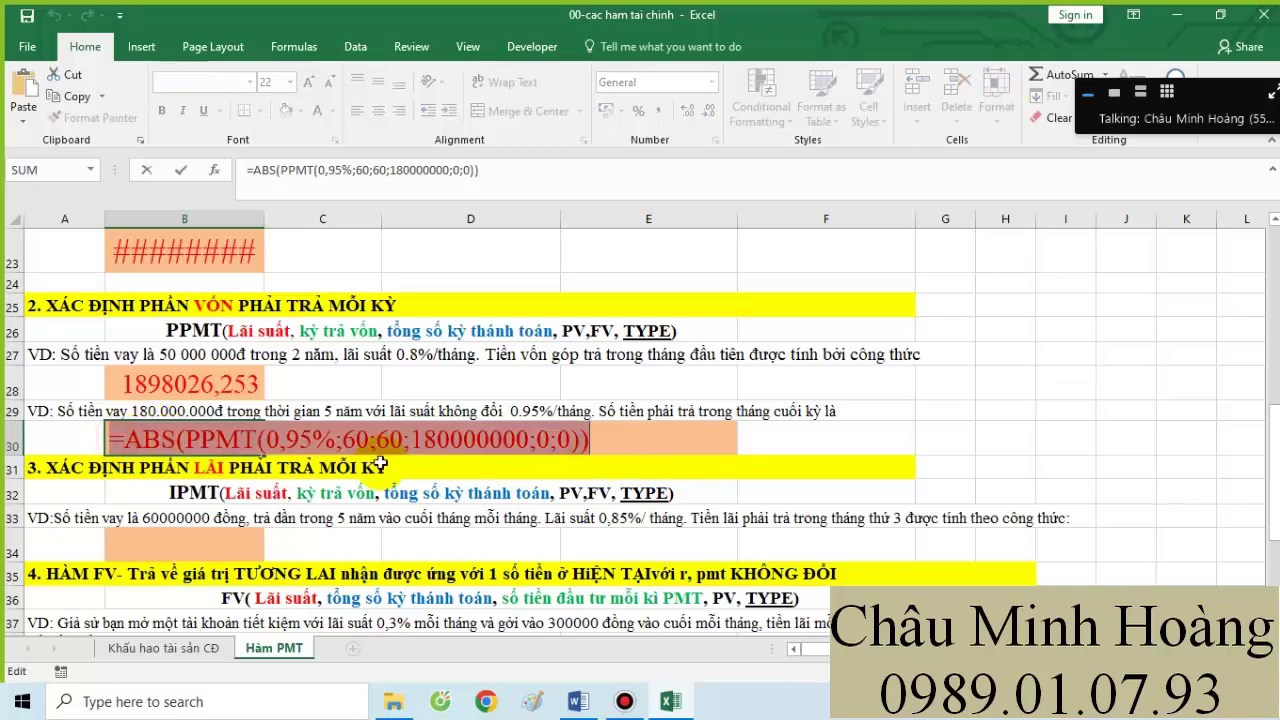
- Examine the rate, per, nper, pv and fv arguments of the PPMT formula in B30 one by one, and close the cell edit
click(300, 440)
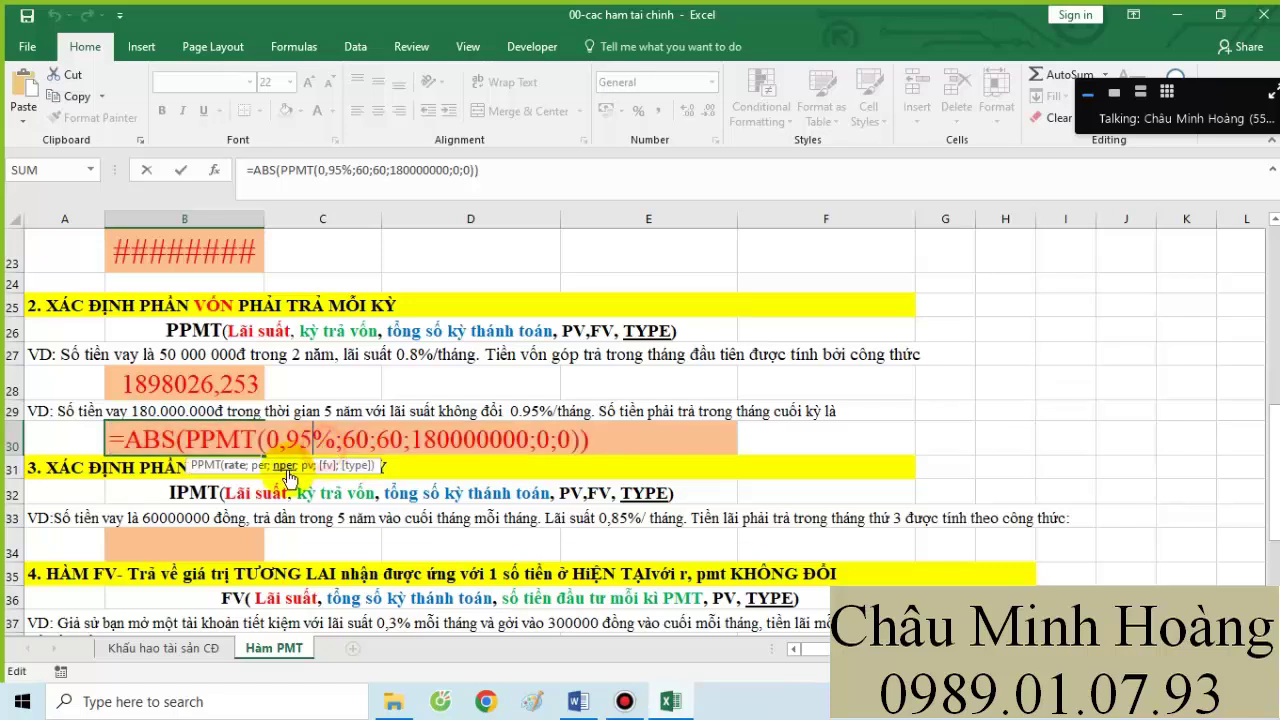
click(232, 466)
click(257, 466)
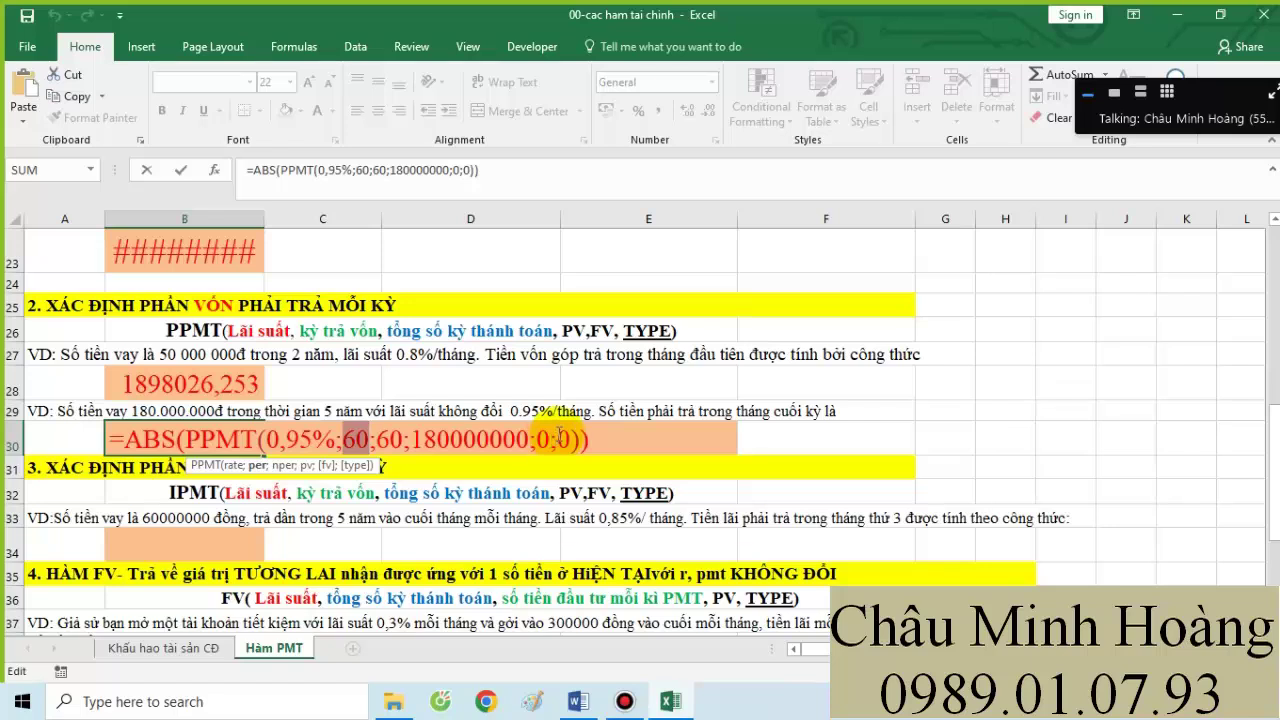
click(283, 466)
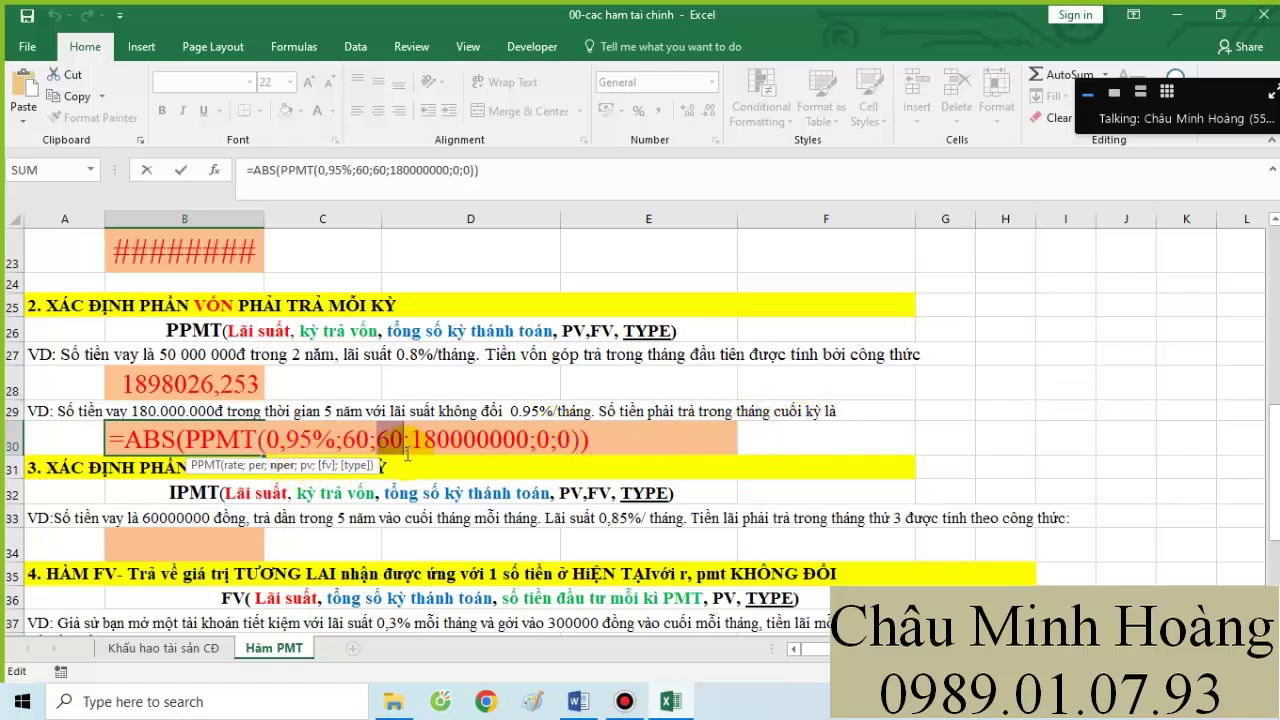
click(306, 467)
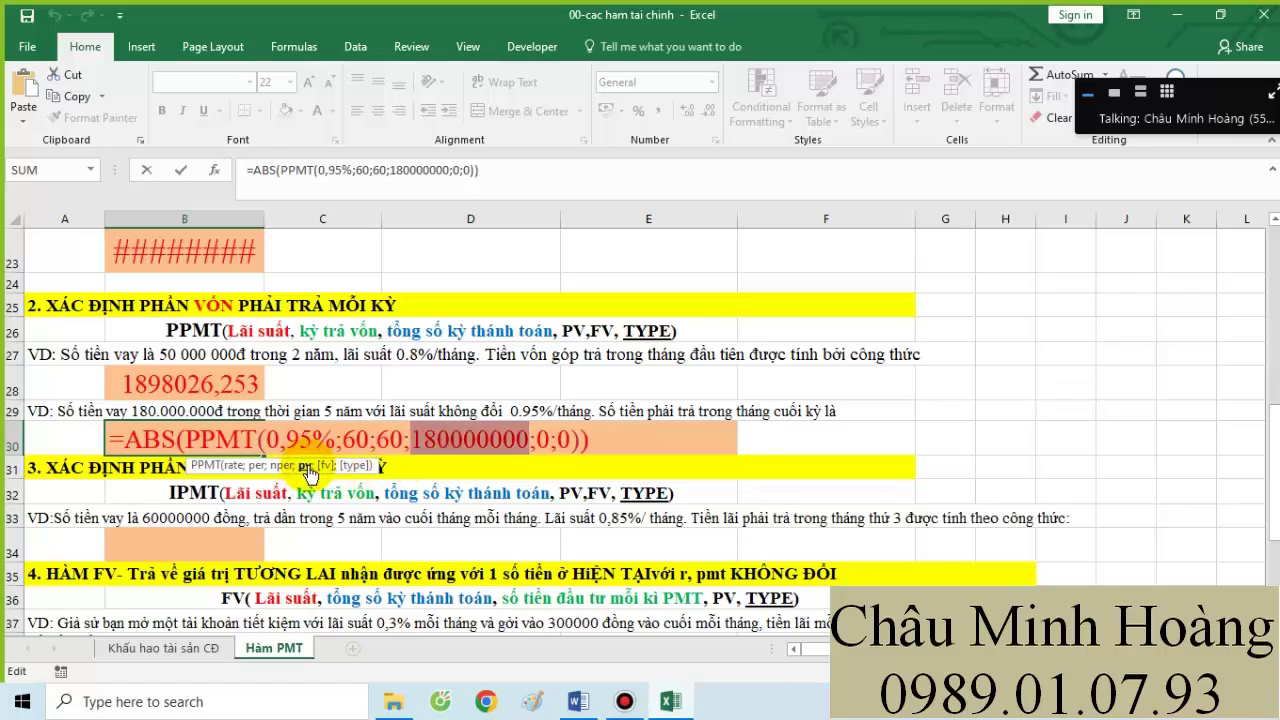
click(325, 467)
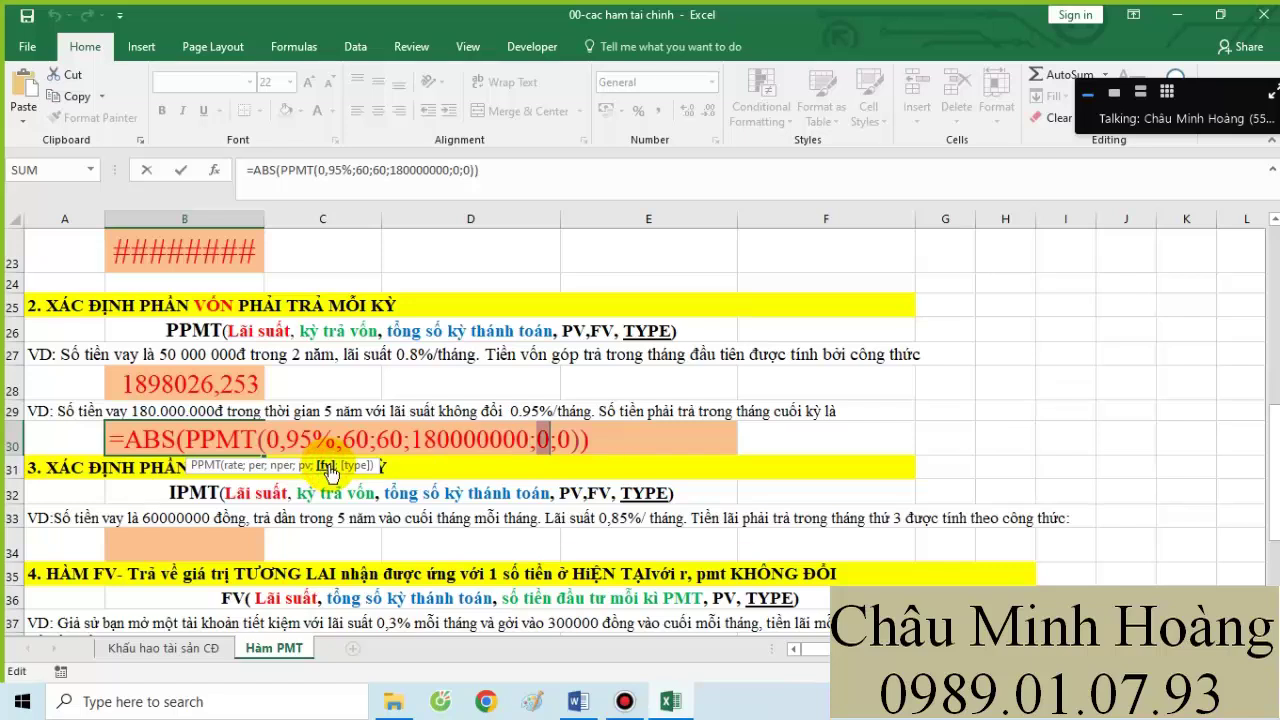
click(622, 440)
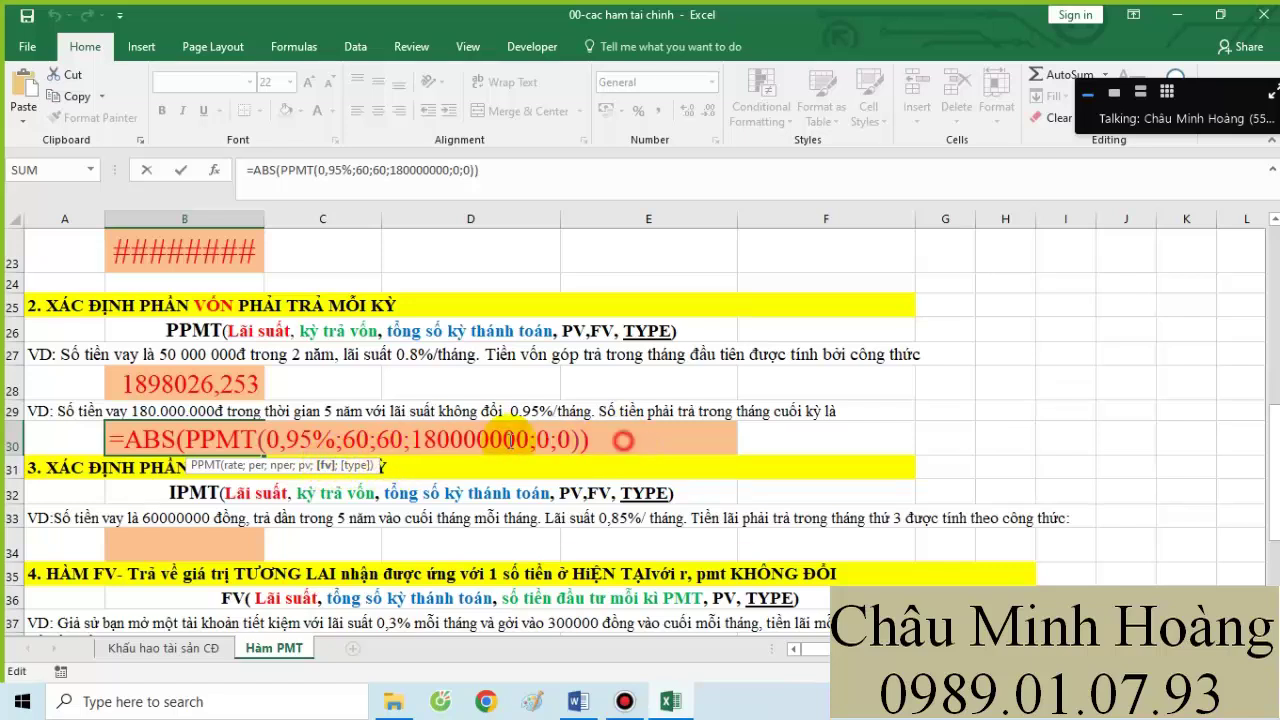
key(Return)
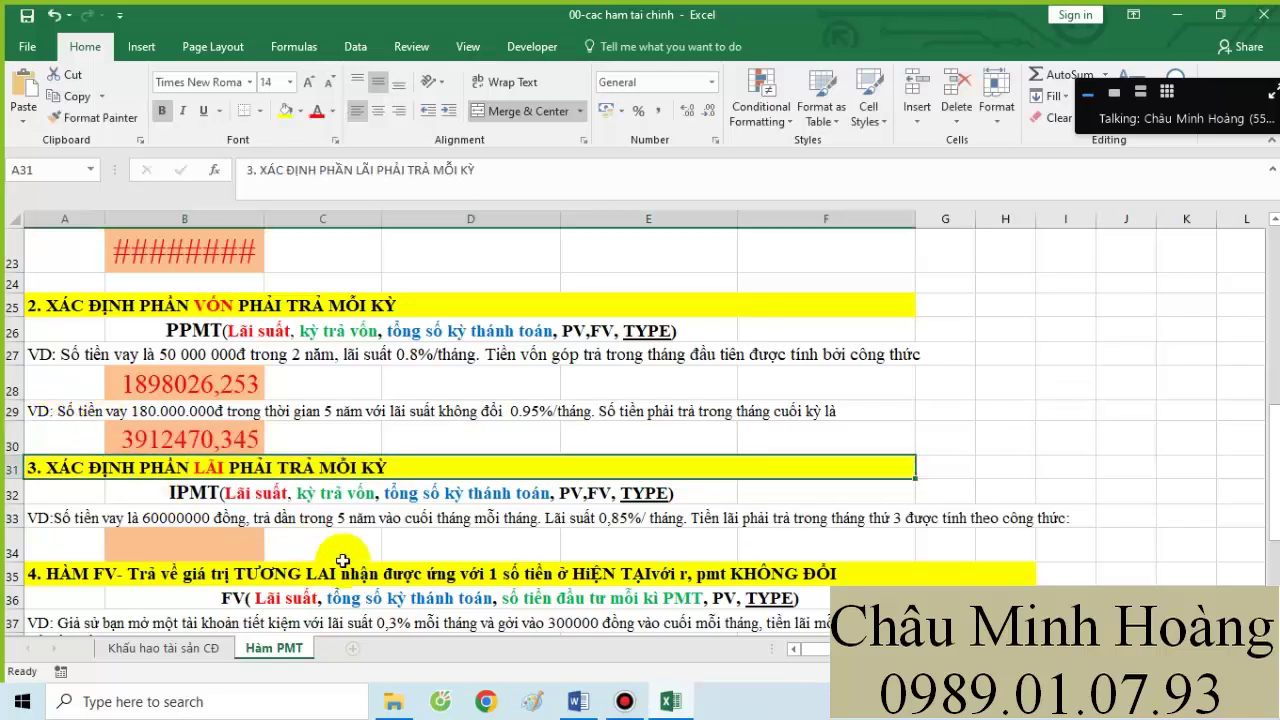
- Switch to the Word notes and paste the copied B30 formula on a new line below the first PPMT formula
click(578, 701)
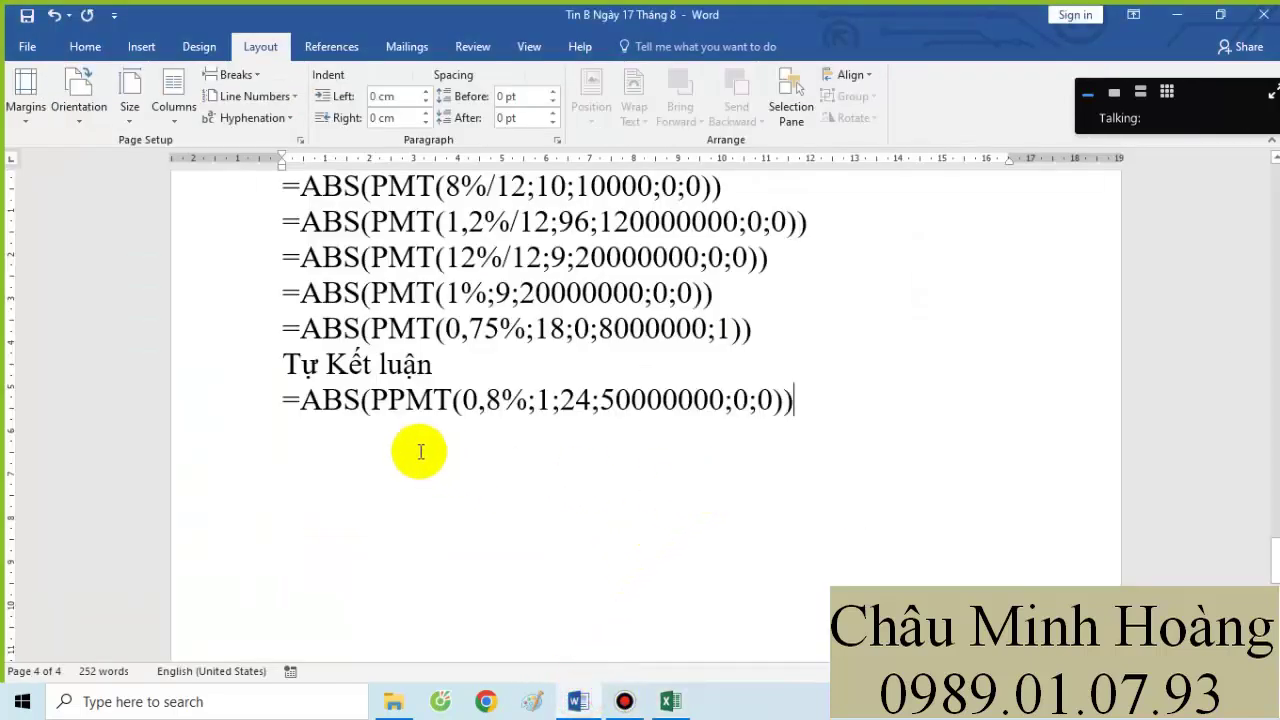
key(Return)
key(ctrl+v)
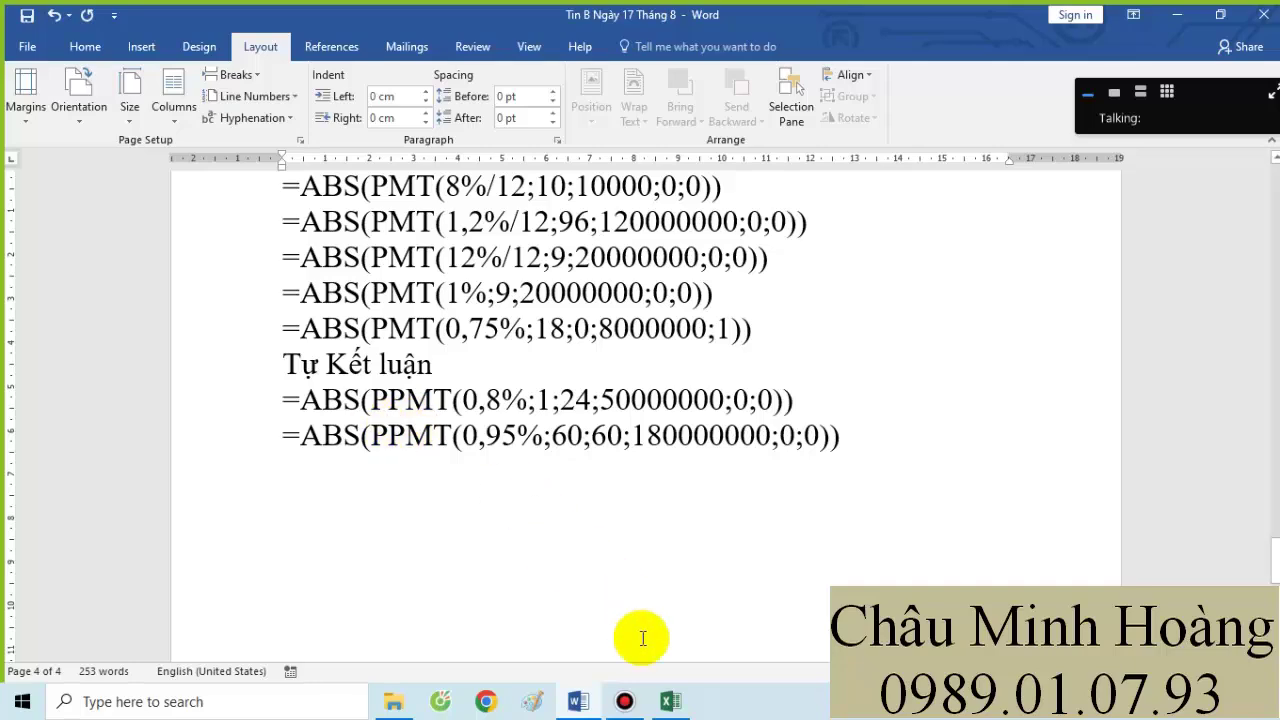
- Switch to Excel and start a formula in B39 with the FV function nested inside ABS
click(670, 701)
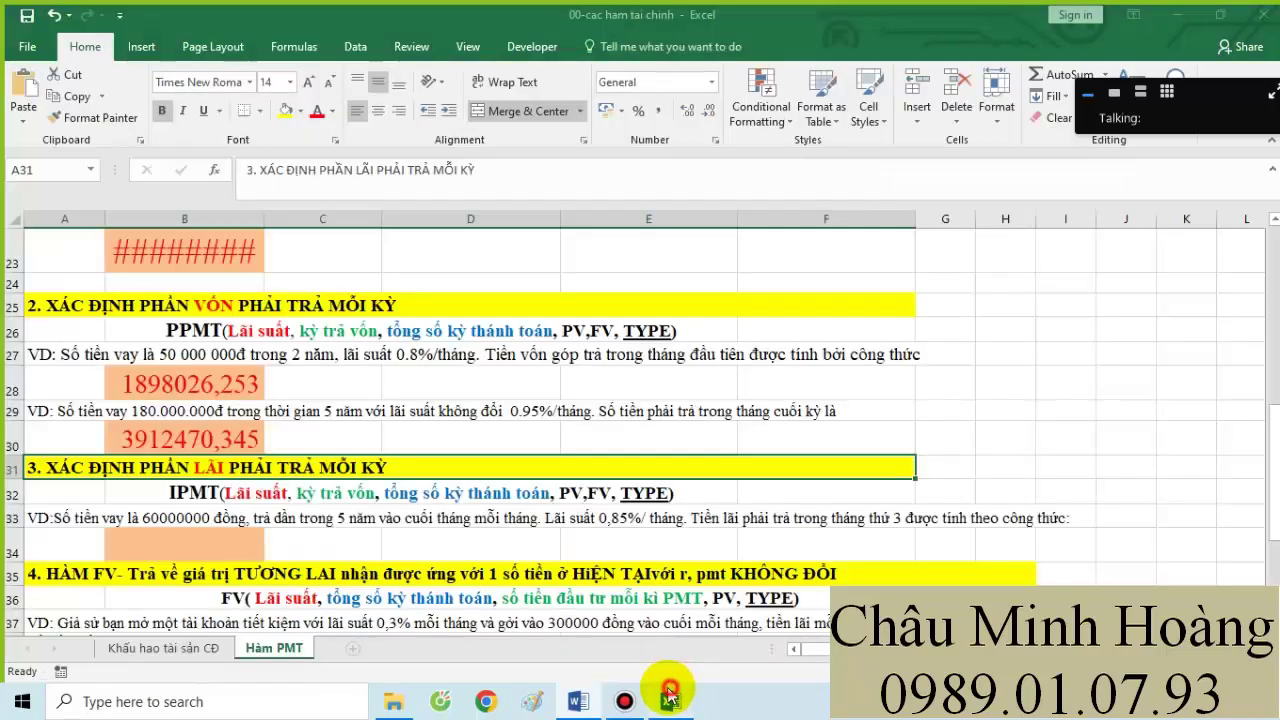
click(200, 535)
scroll(200, 535, down, 2)
scroll(200, 535, up, 1)
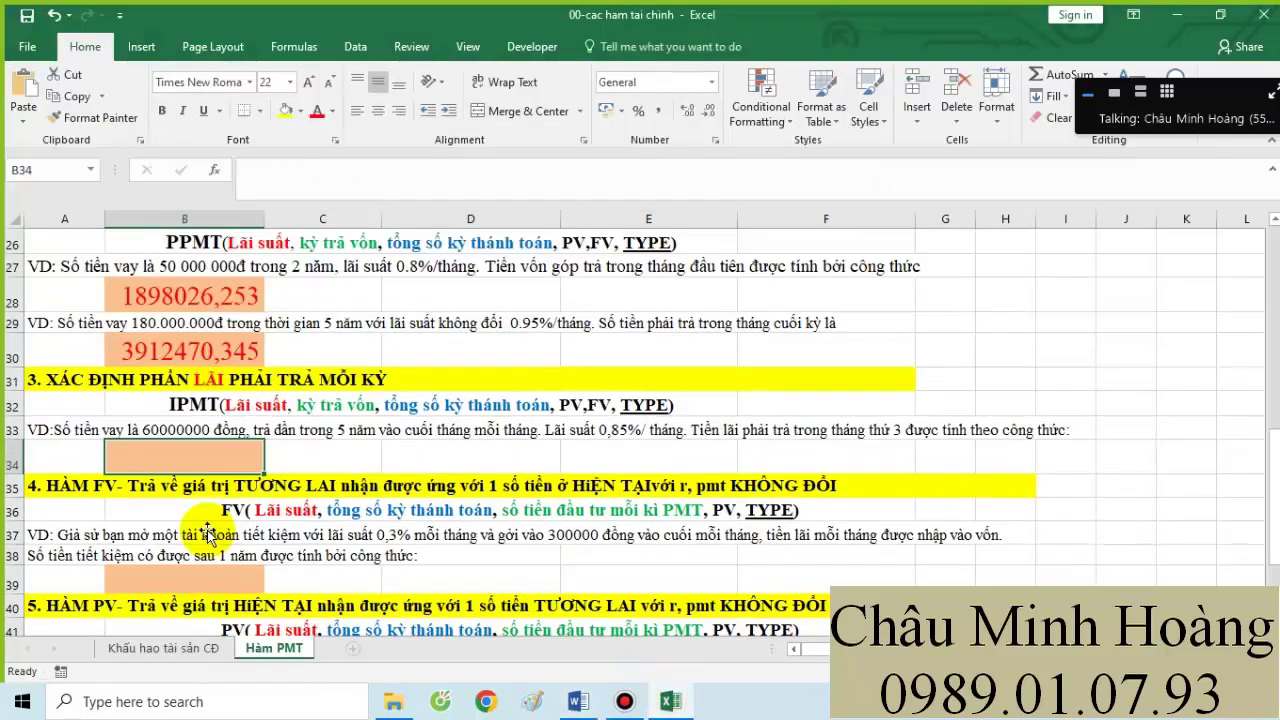
scroll(200, 535, down, 1)
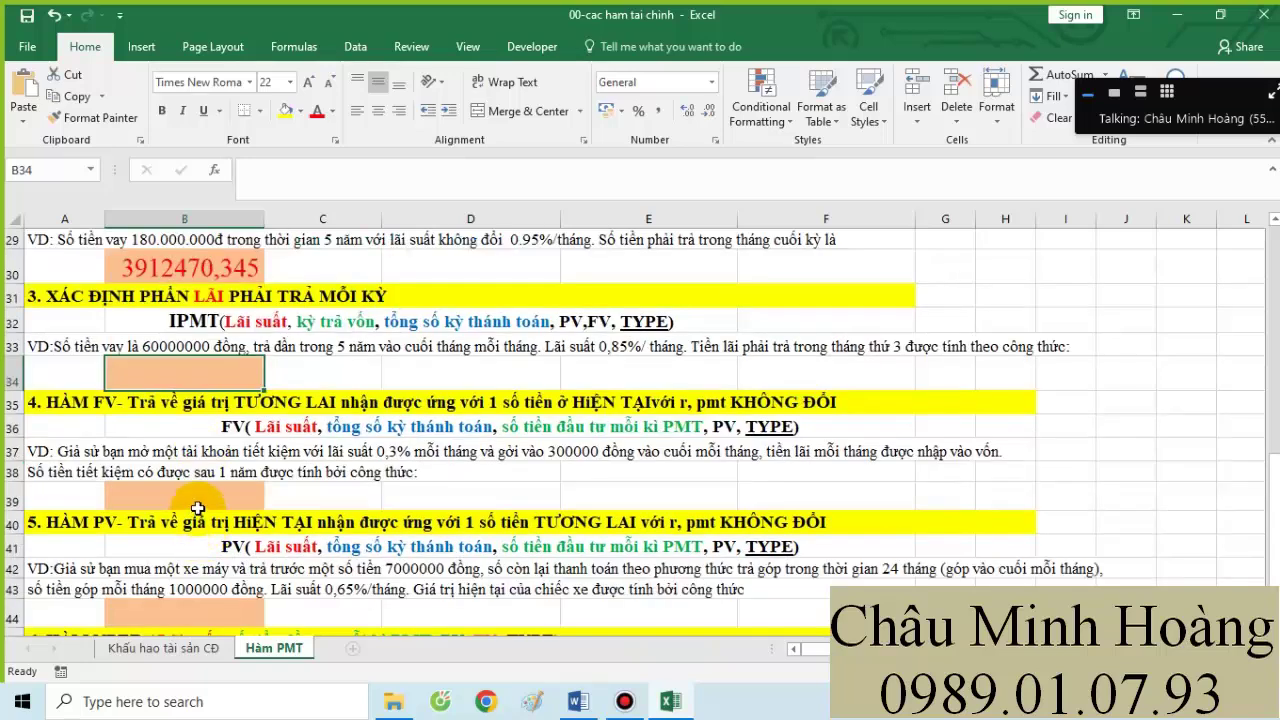
click(194, 500)
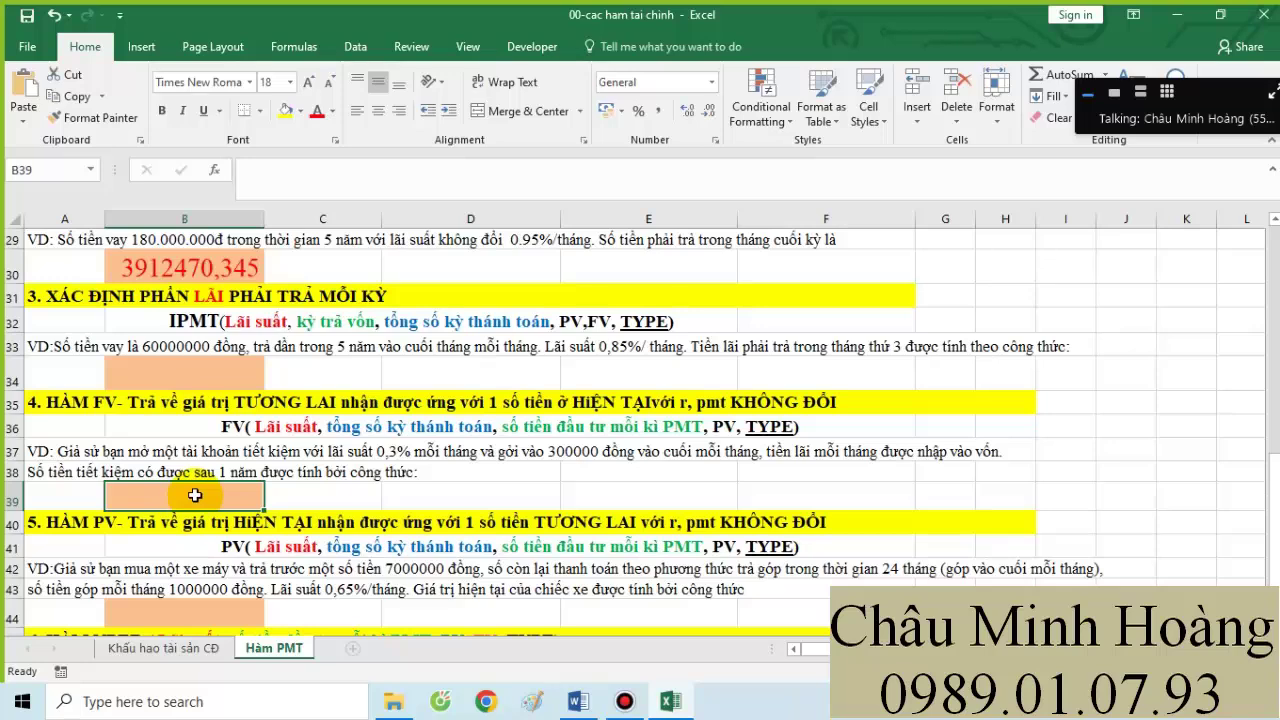
text(=fv)
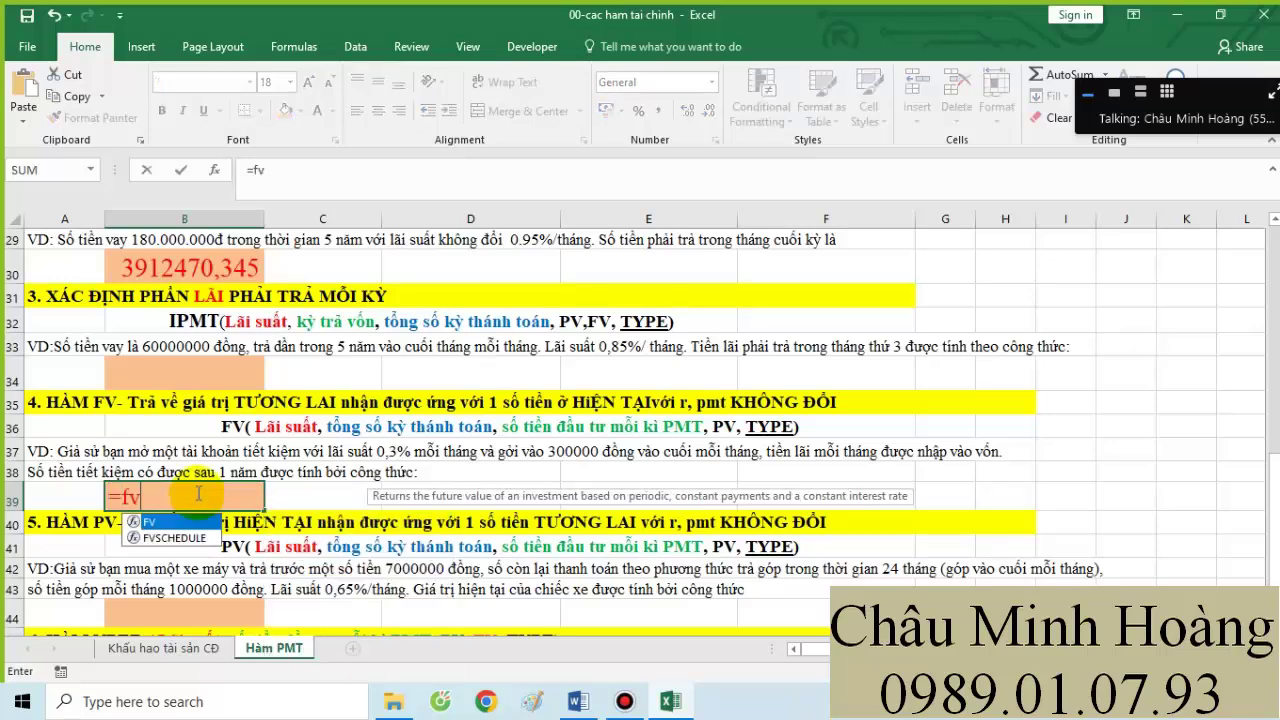
key(BackSpace)
key(BackSpace)
text(a)
key(Tab)
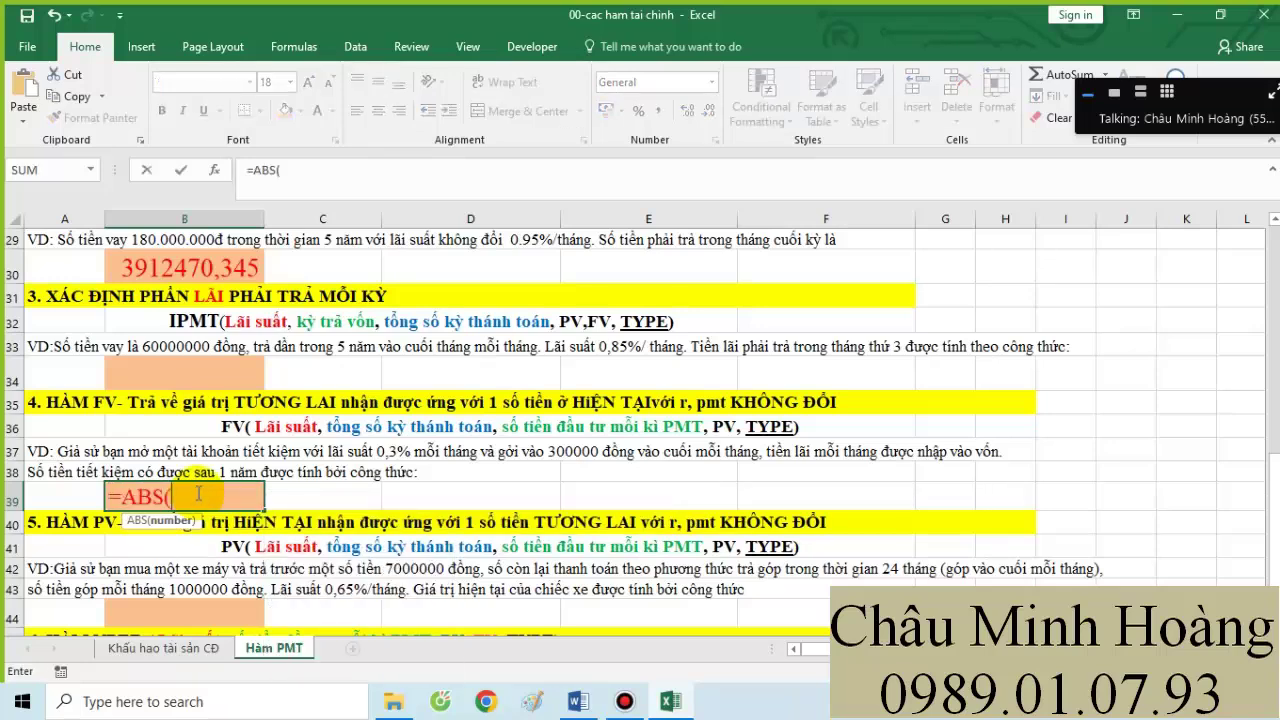
text(fv)
key(Tab)
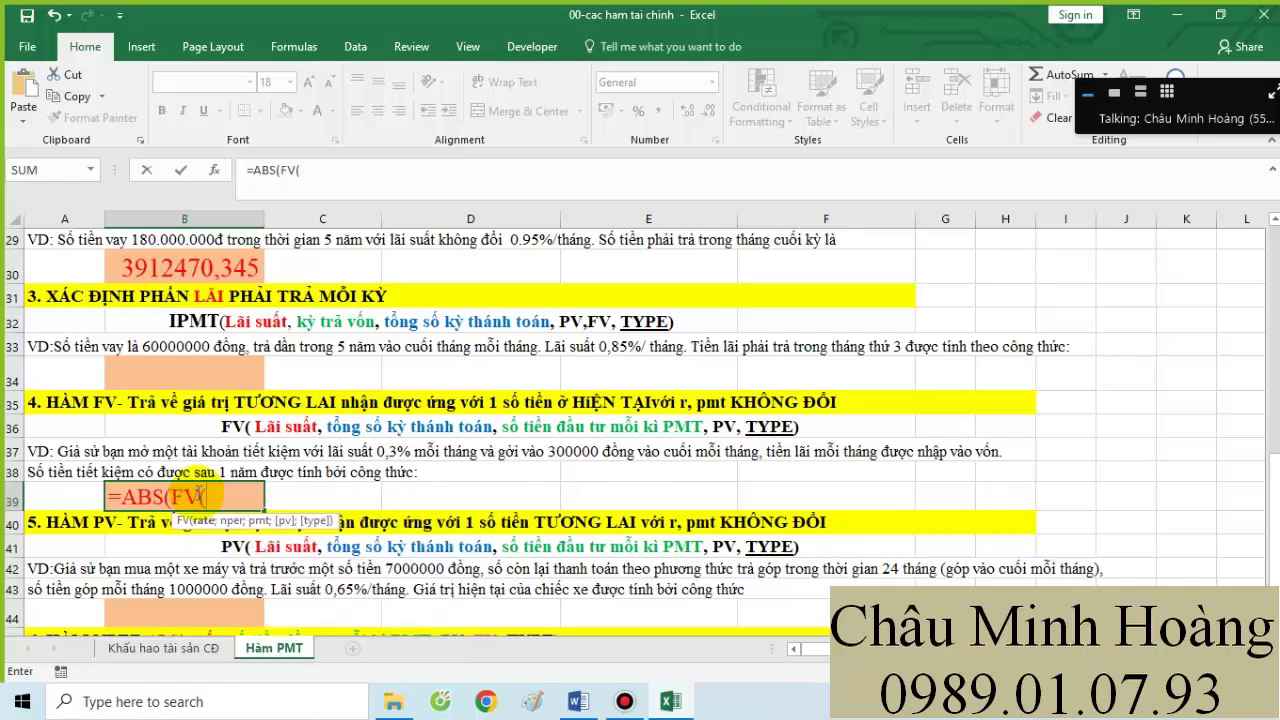
- Complete the B39 formula as =ABS(FV(0,3%;12;300000;0;0)) for the savings after one year
text(0,3%;12;)
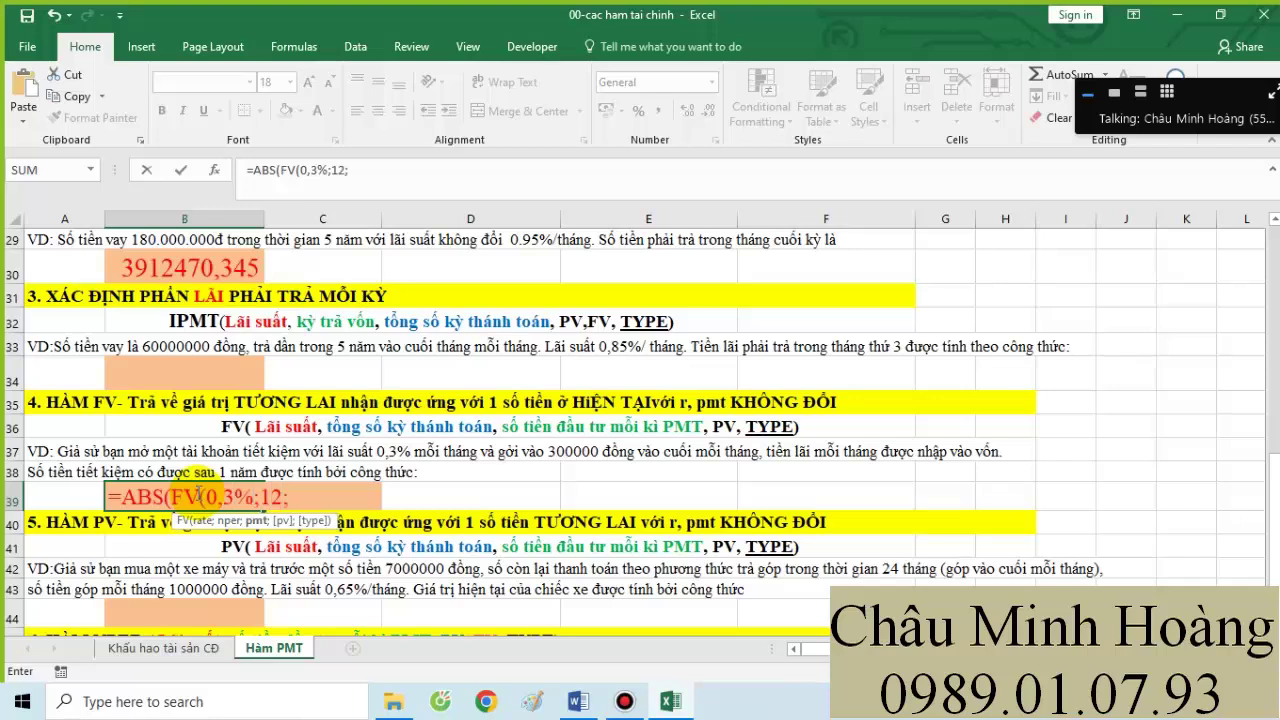
text(300000)
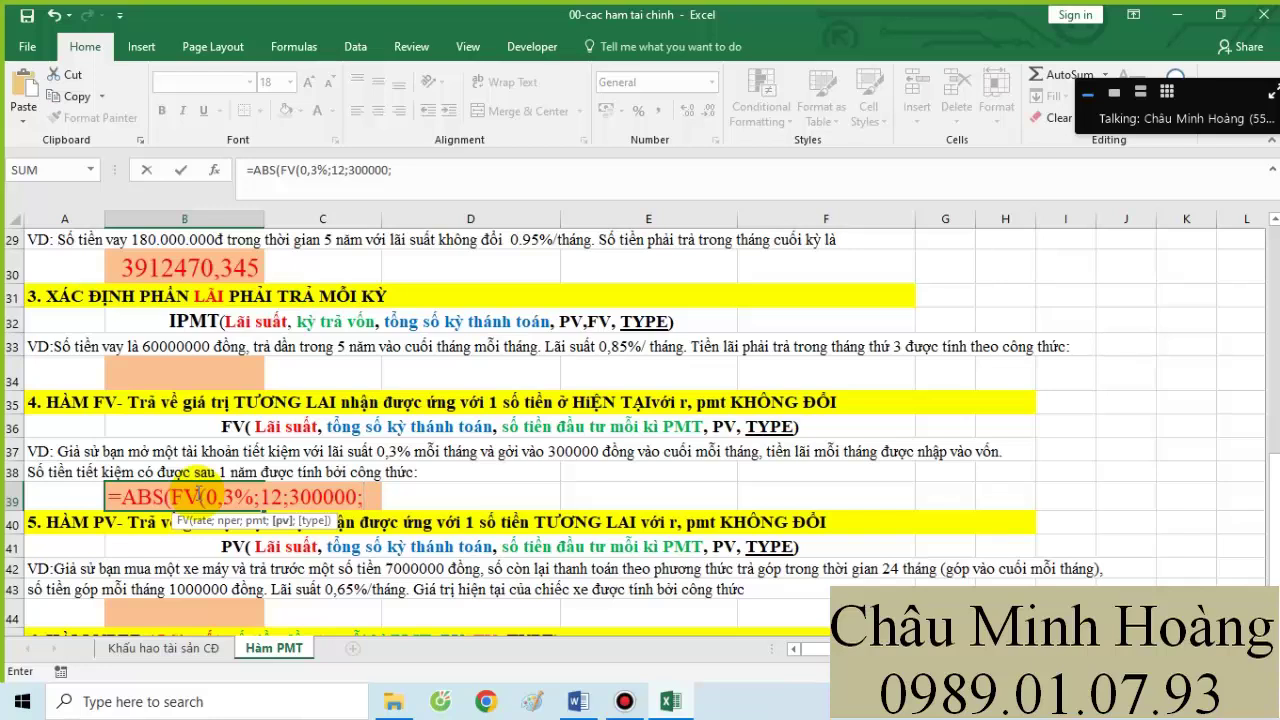
text(;0;)
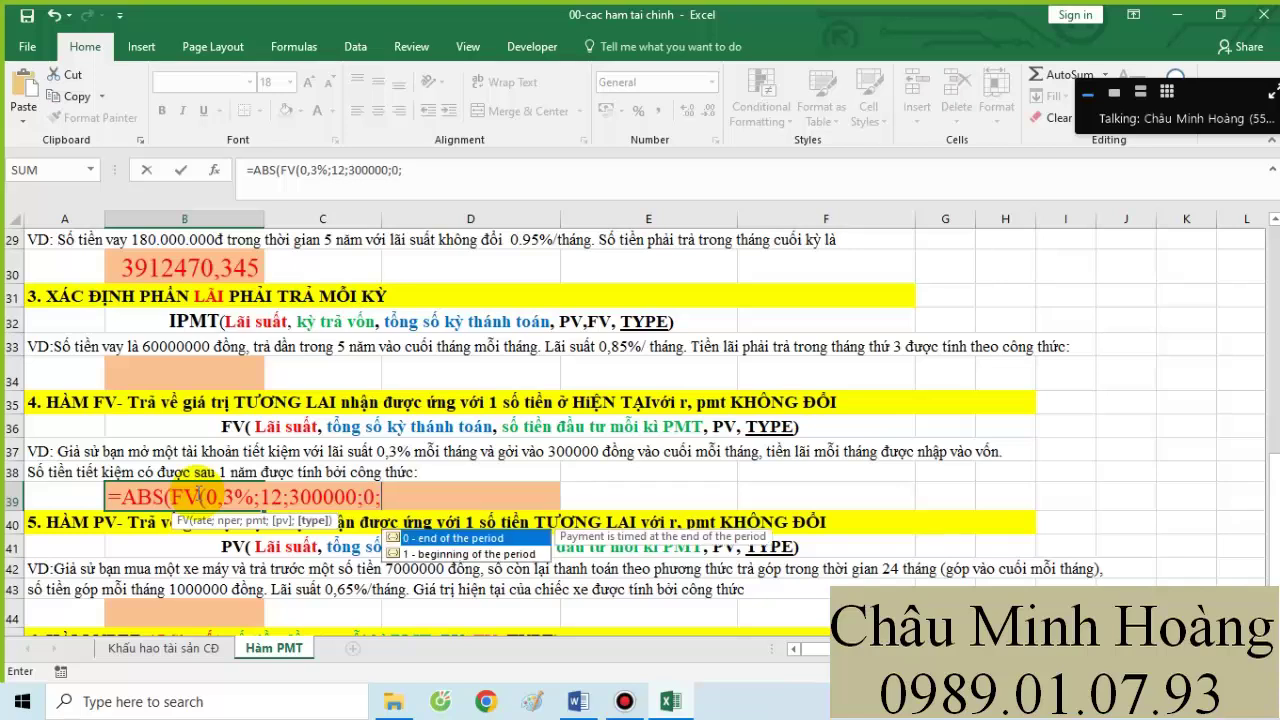
text(0)))
key(Return)
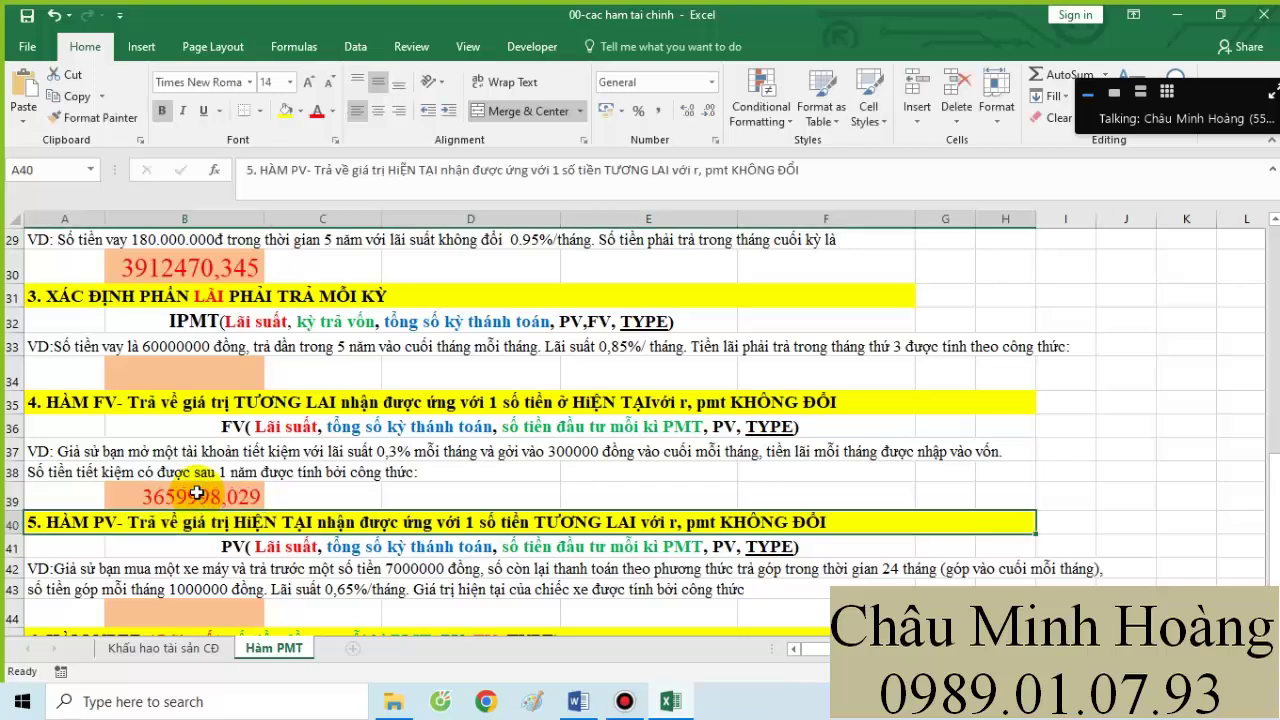
- Copy the whole B39 formula onto a new line at the end of the Word notes, and return to Excel to close the cell edit
click(145, 503)
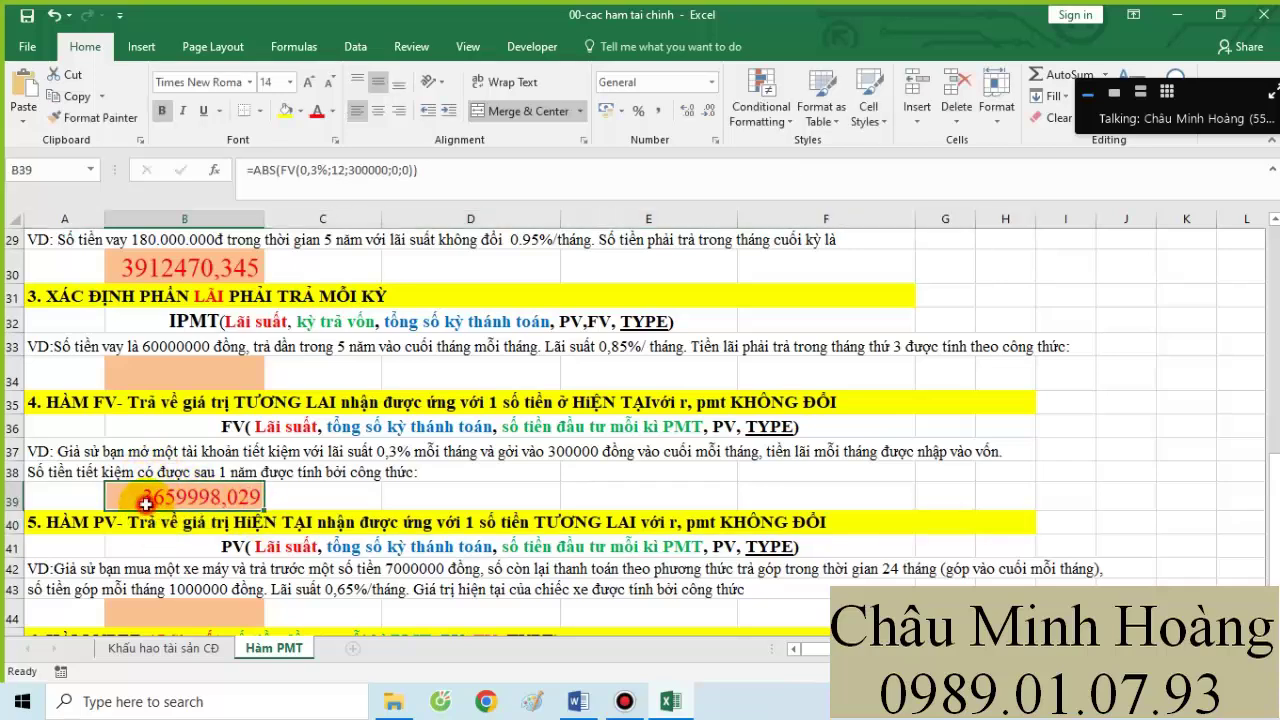
double_click(145, 503)
drag(110, 497, 408, 497)
key(ctrl+c)
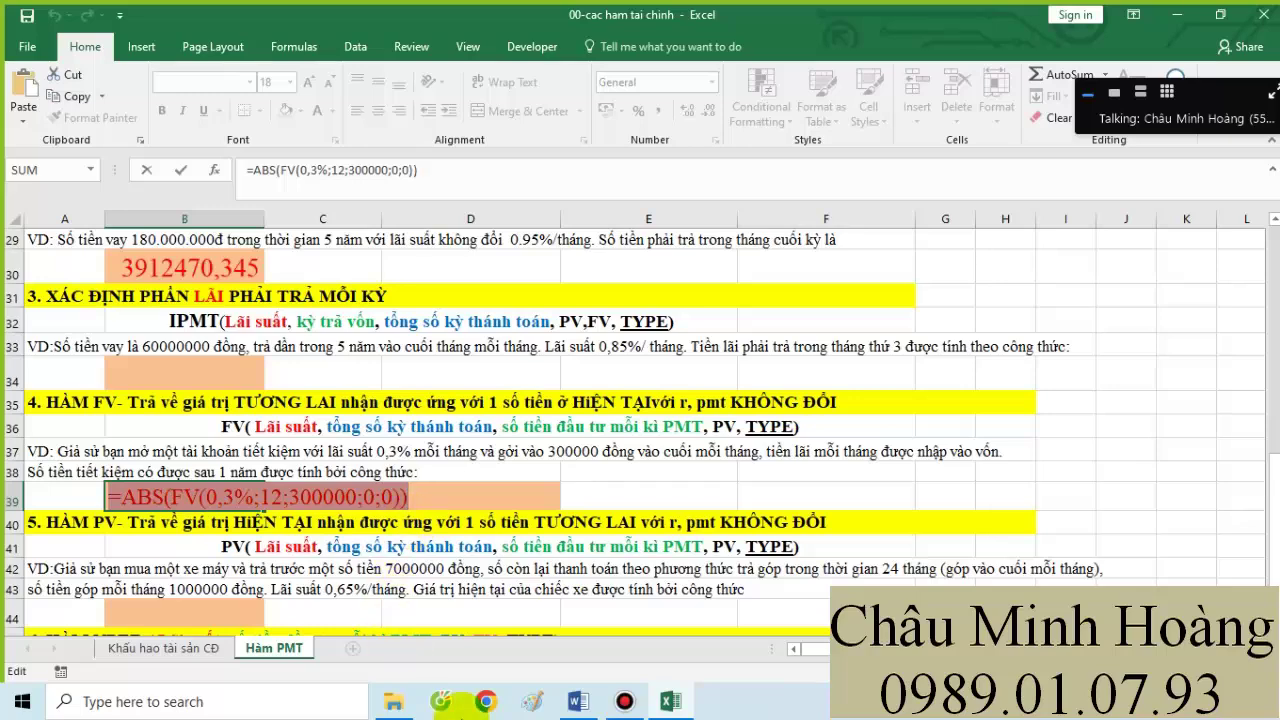
click(572, 701)
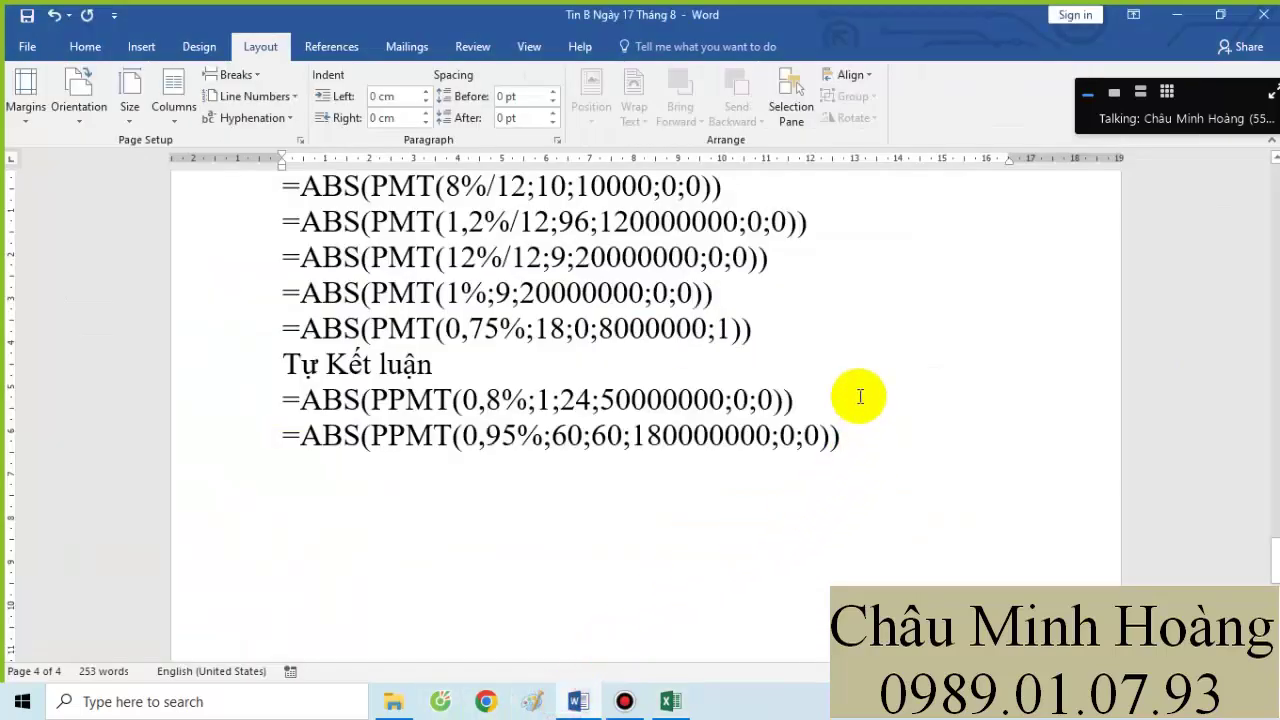
key(Return)
key(ctrl+v)
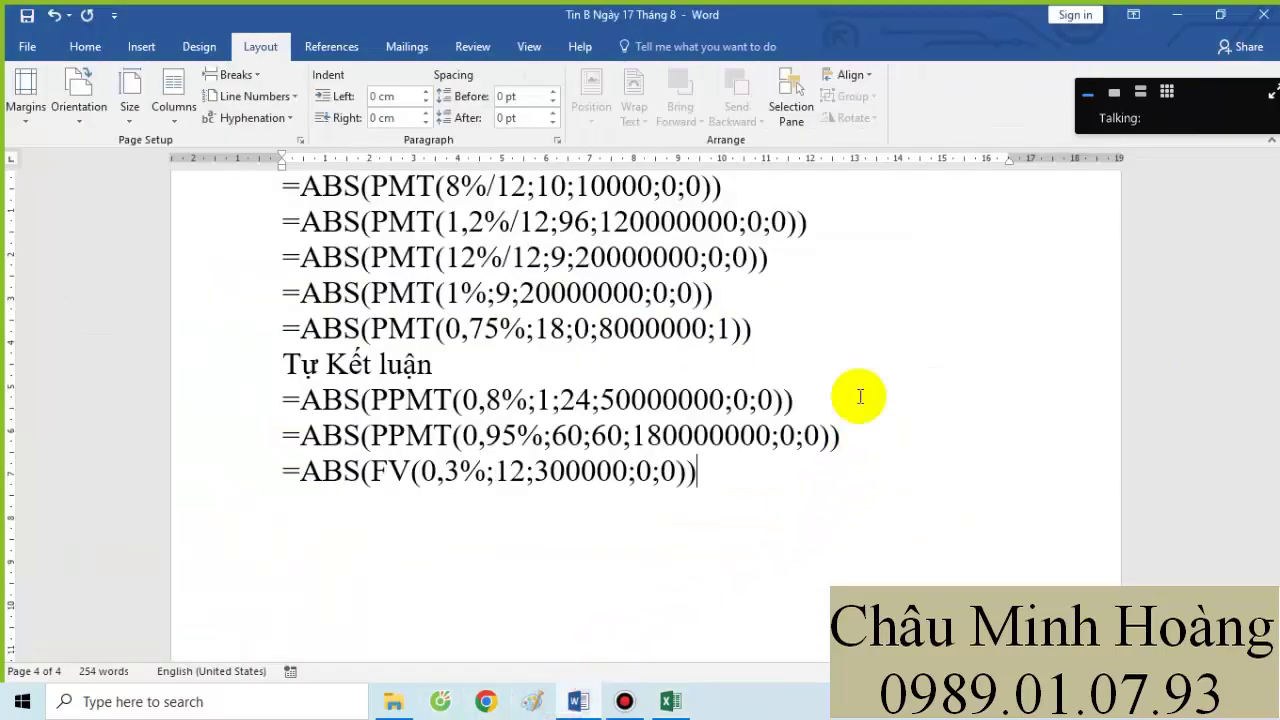
click(670, 701)
key(Return)
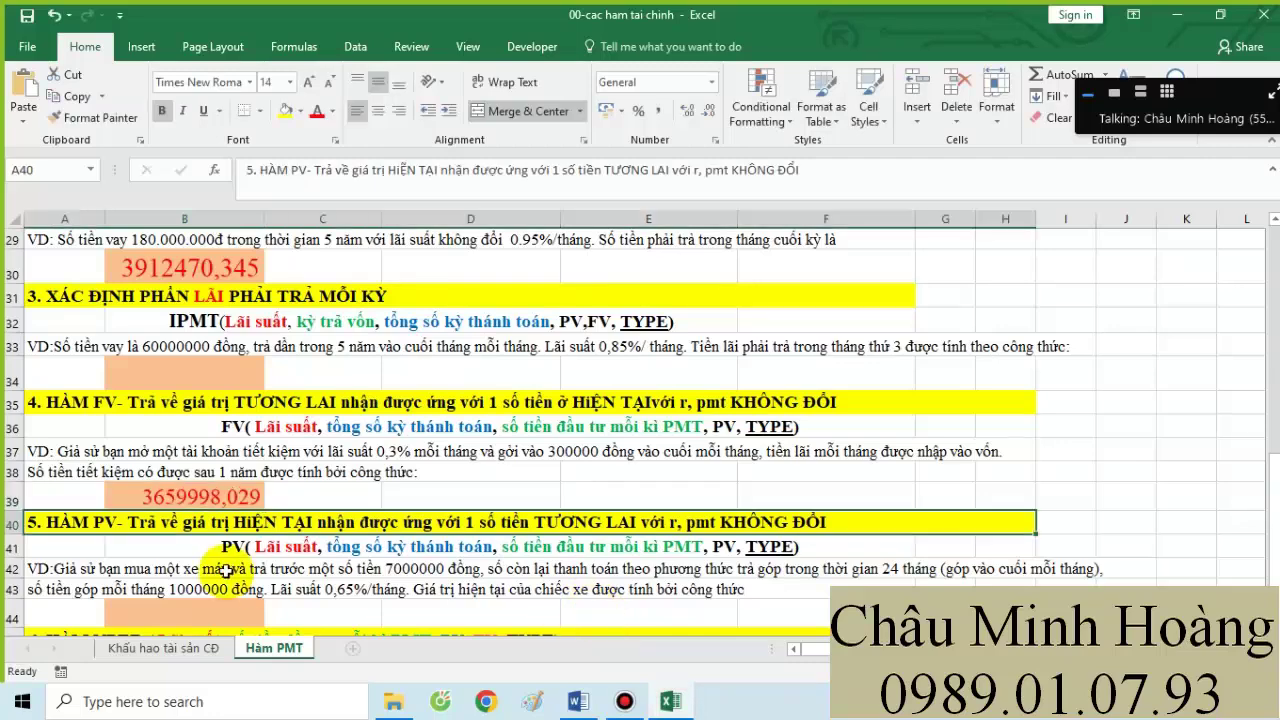
- Set the font size of the empty answer cell B44 in the PV section to 28
scroll(226, 570, down, 2)
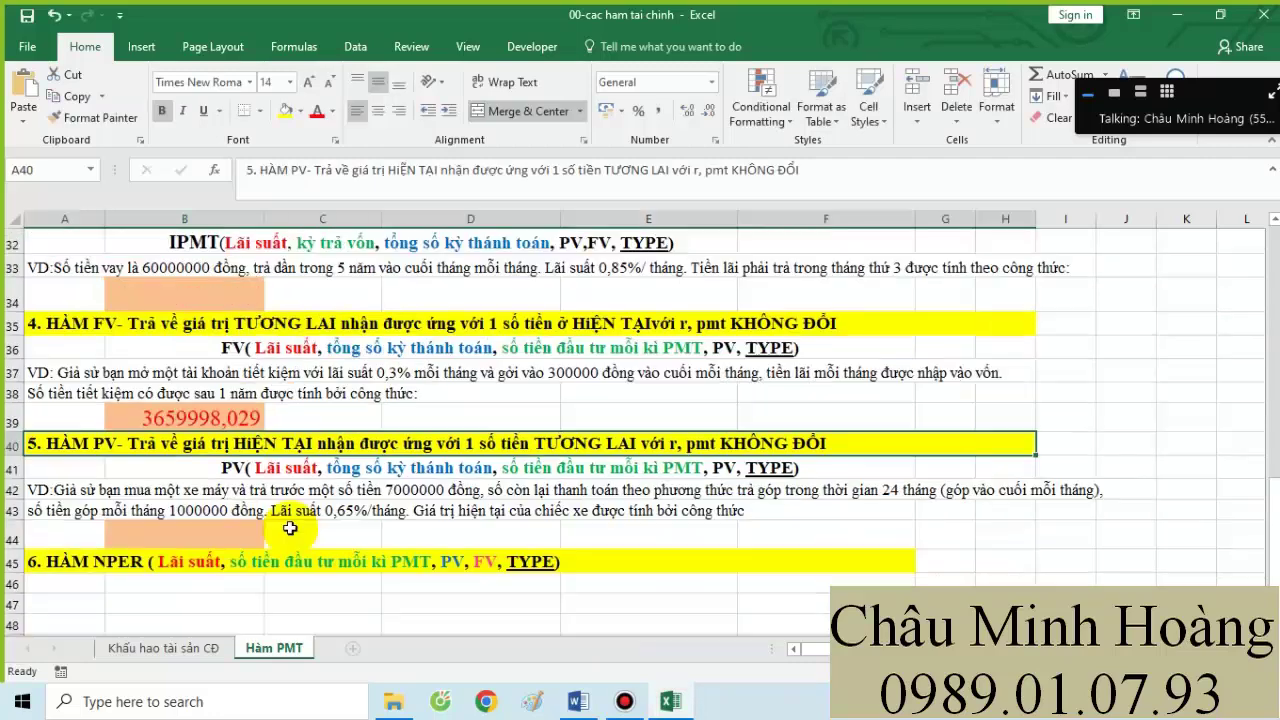
click(183, 455)
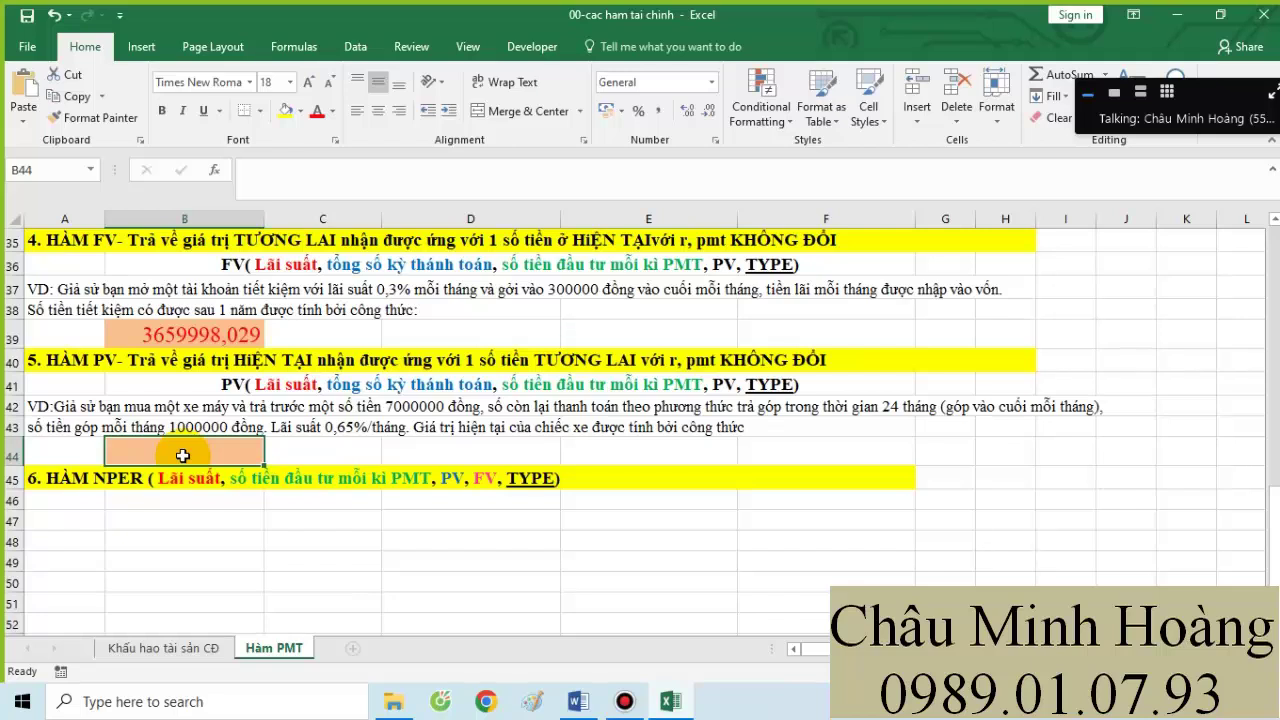
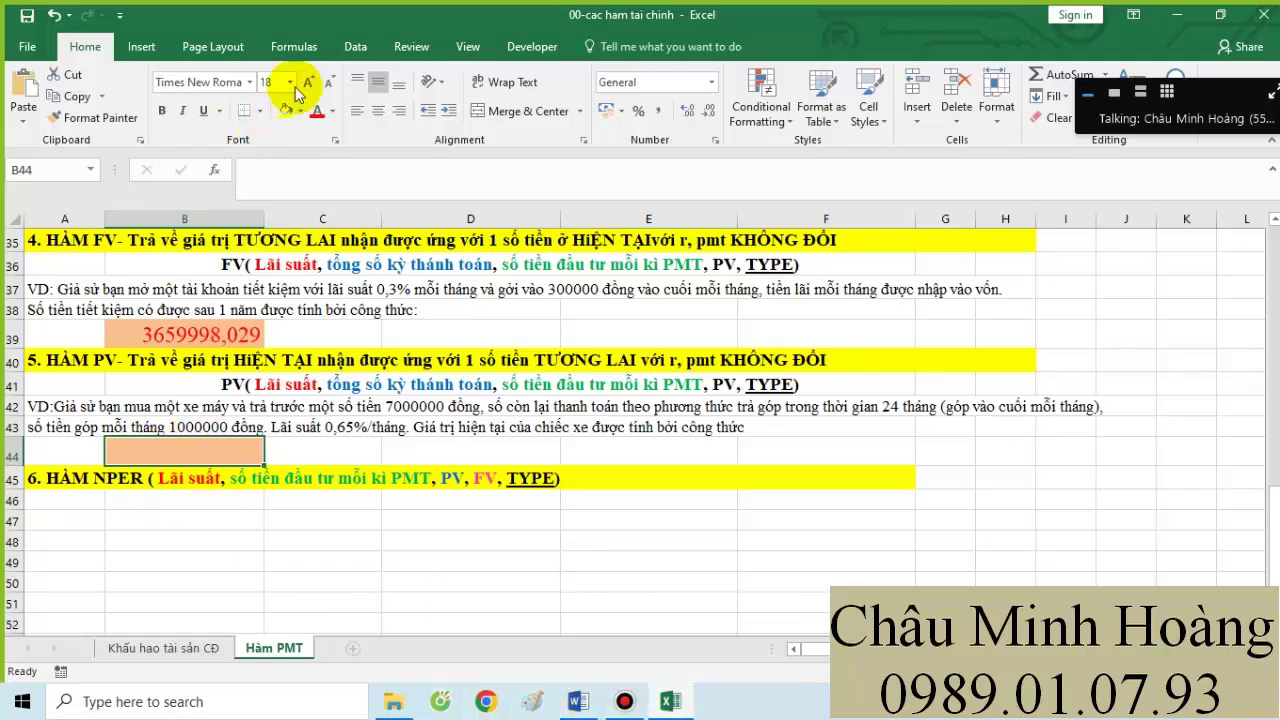
click(291, 84)
click(280, 322)
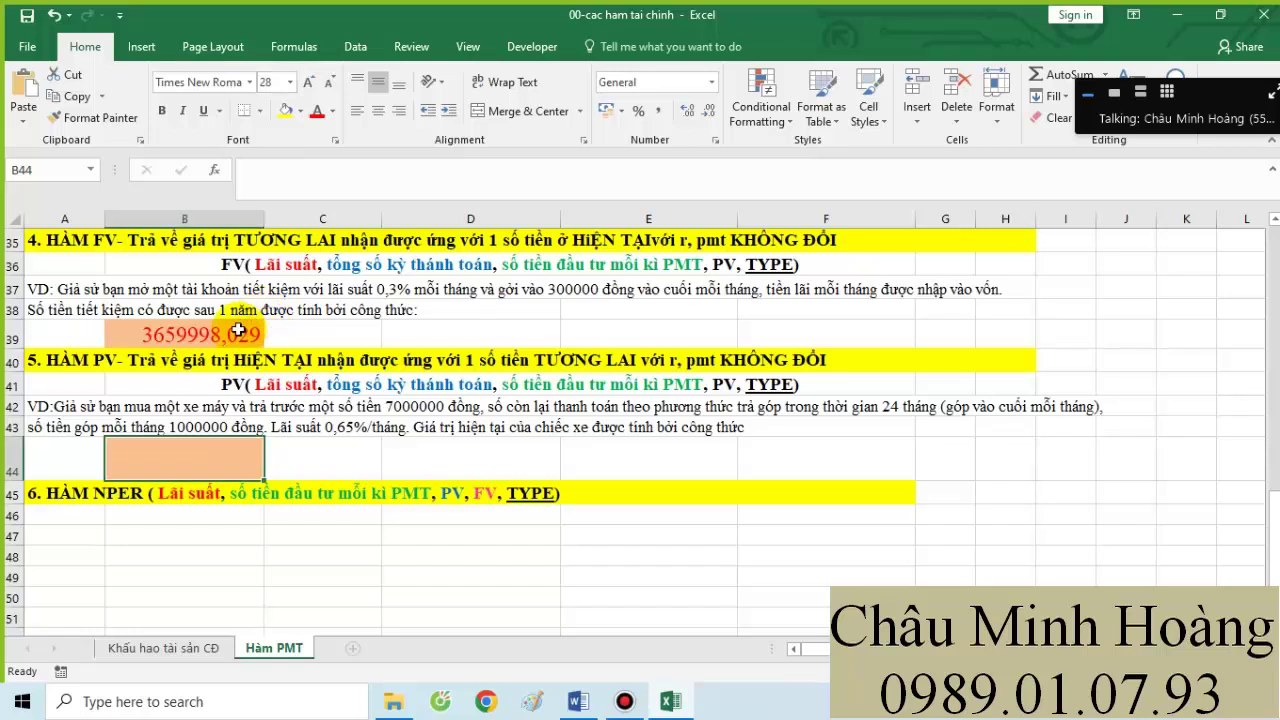
- Enter the formula =ABS(PV(0,65%;24;1000000;0;0))+7000000 in B44 for the motorbike's present value
text(=)
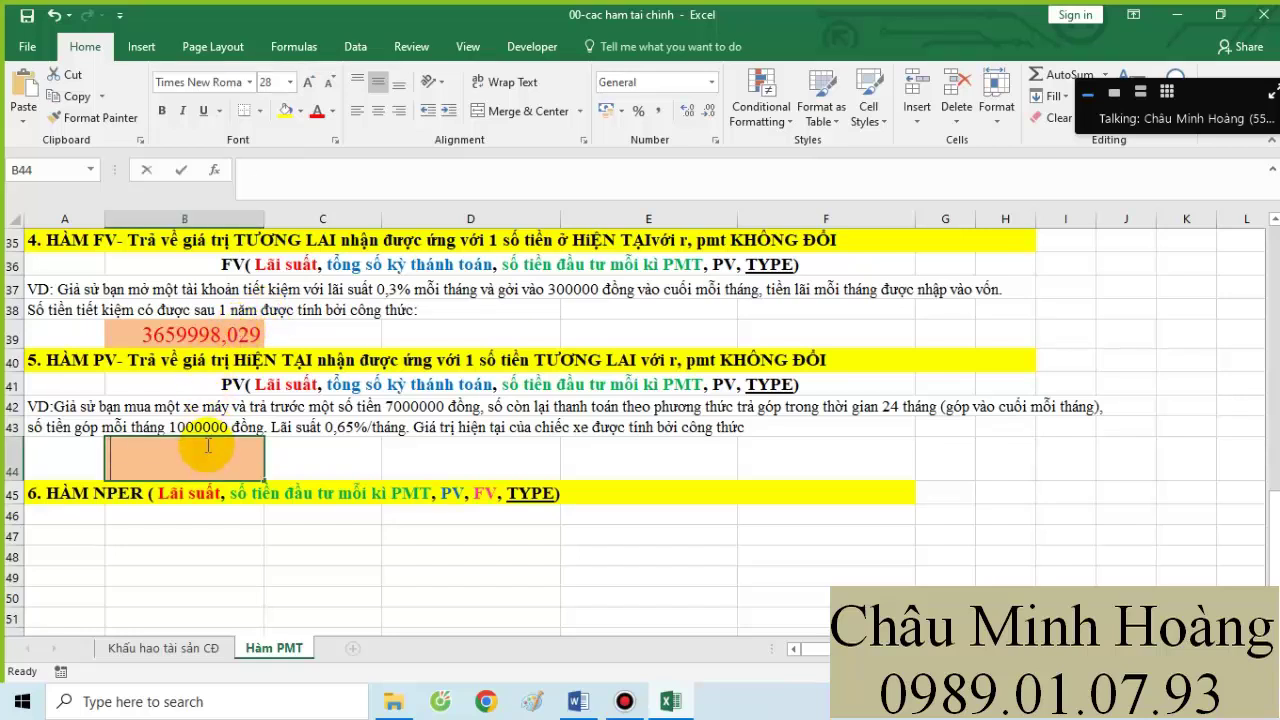
text(PV()
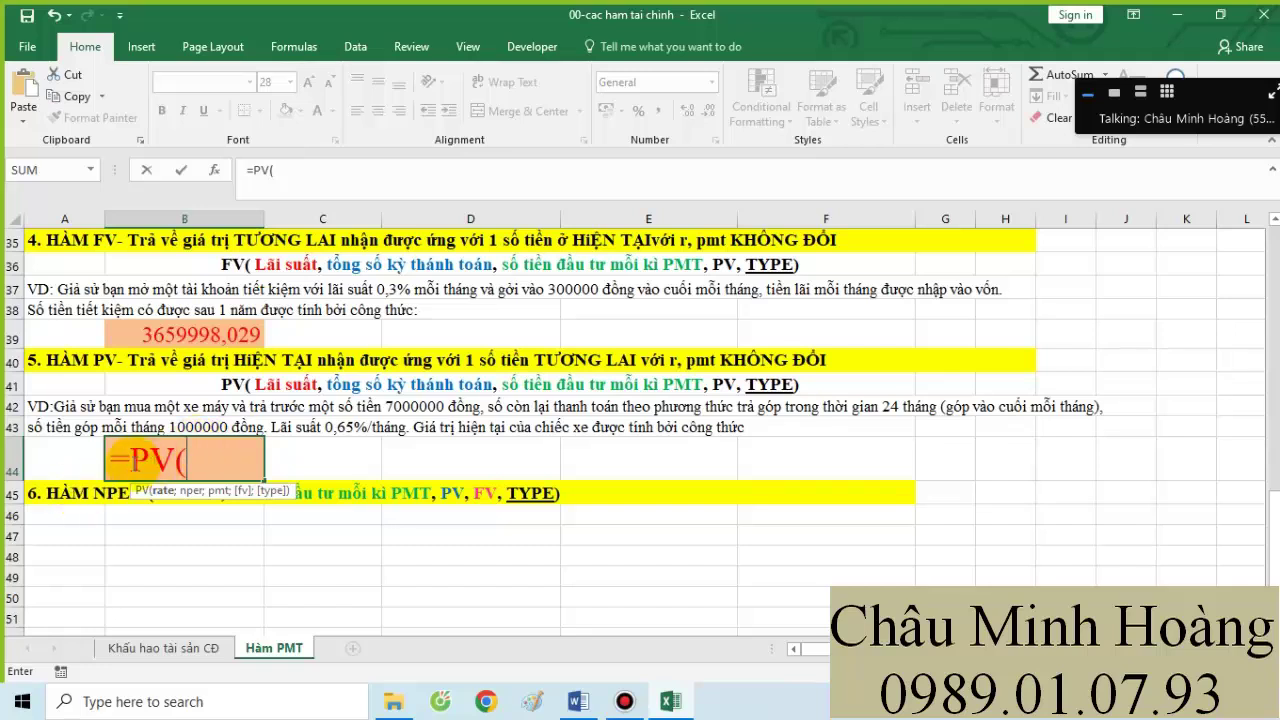
click(128, 459)
text(abs()
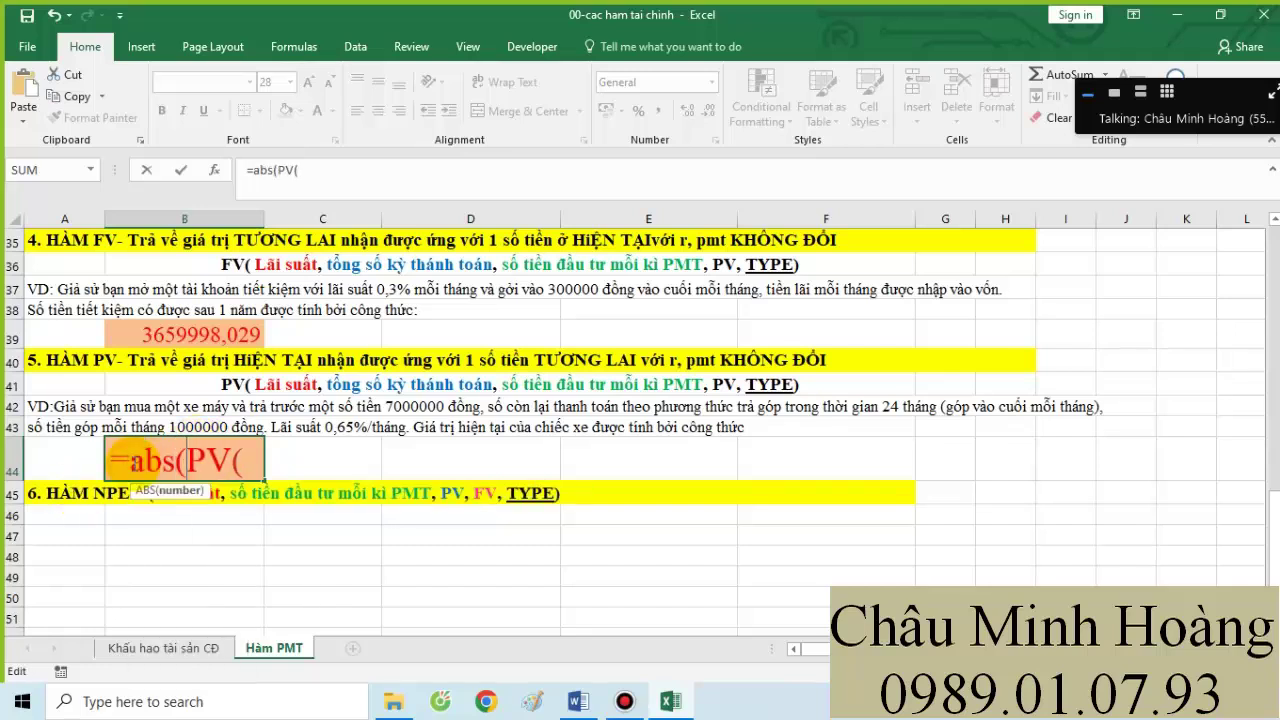
click(266, 452)
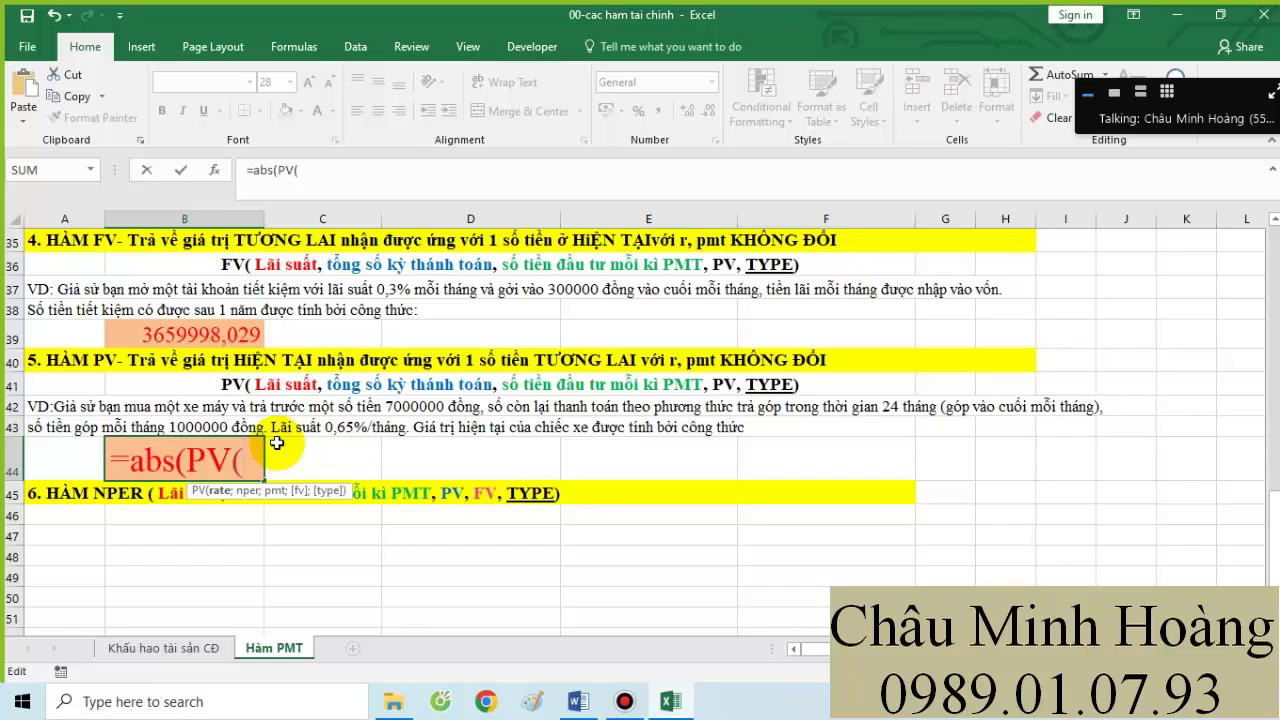
text(0,65%)
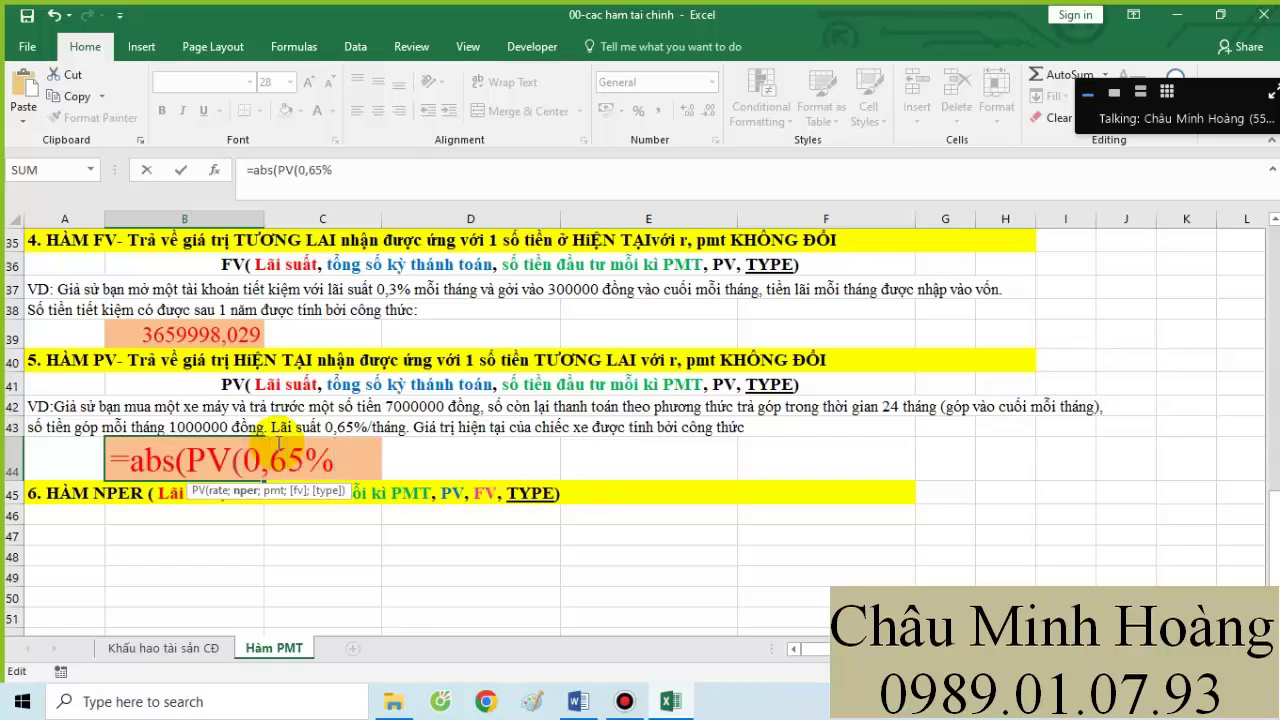
text(;24;10)
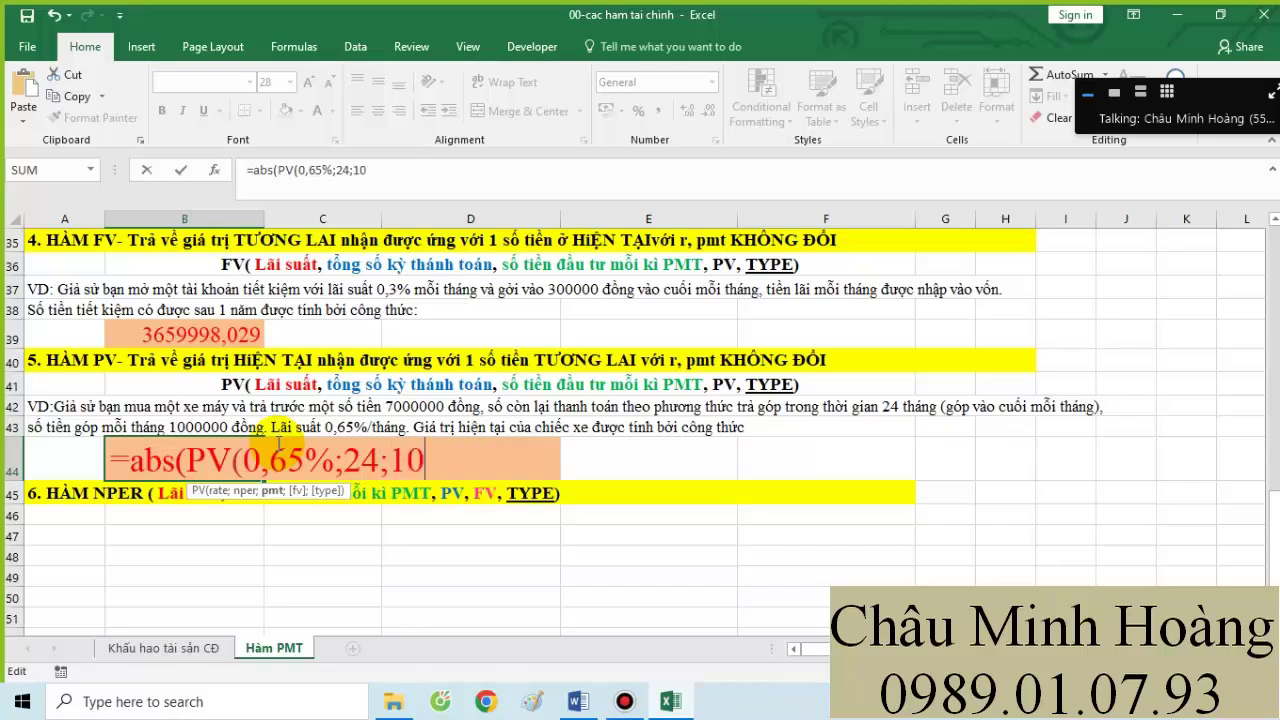
text(00000;)
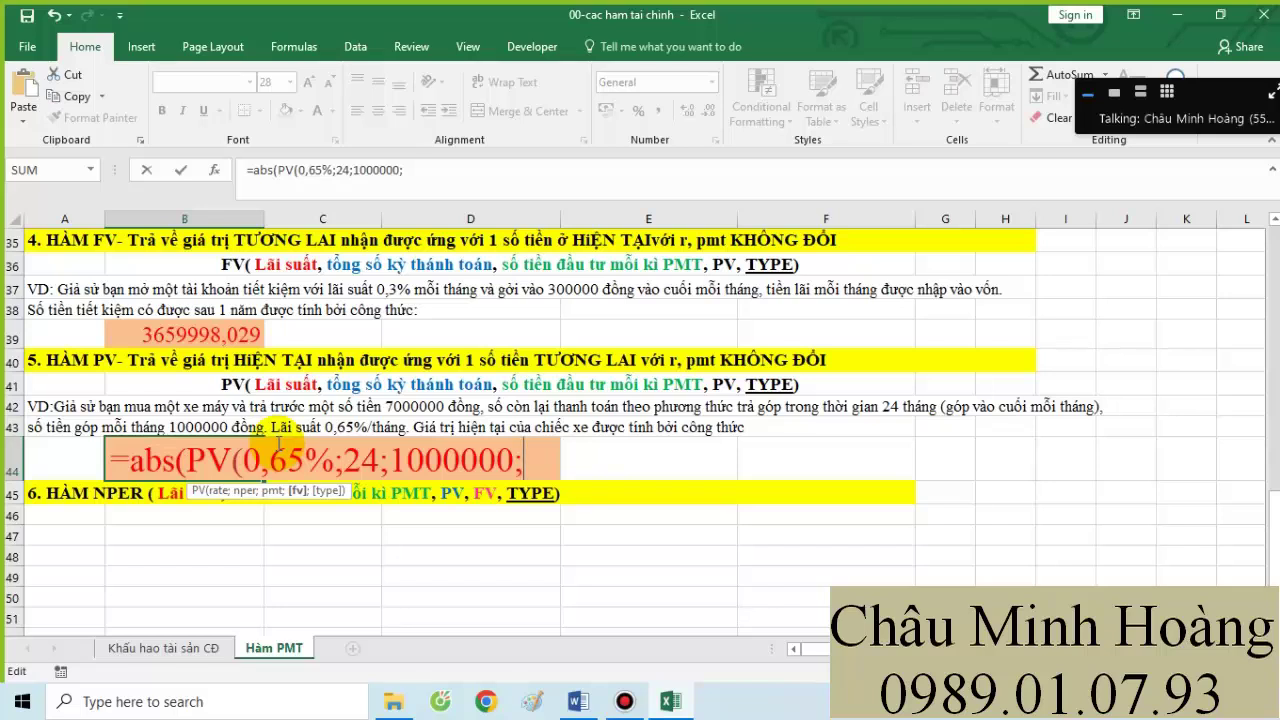
text(0)
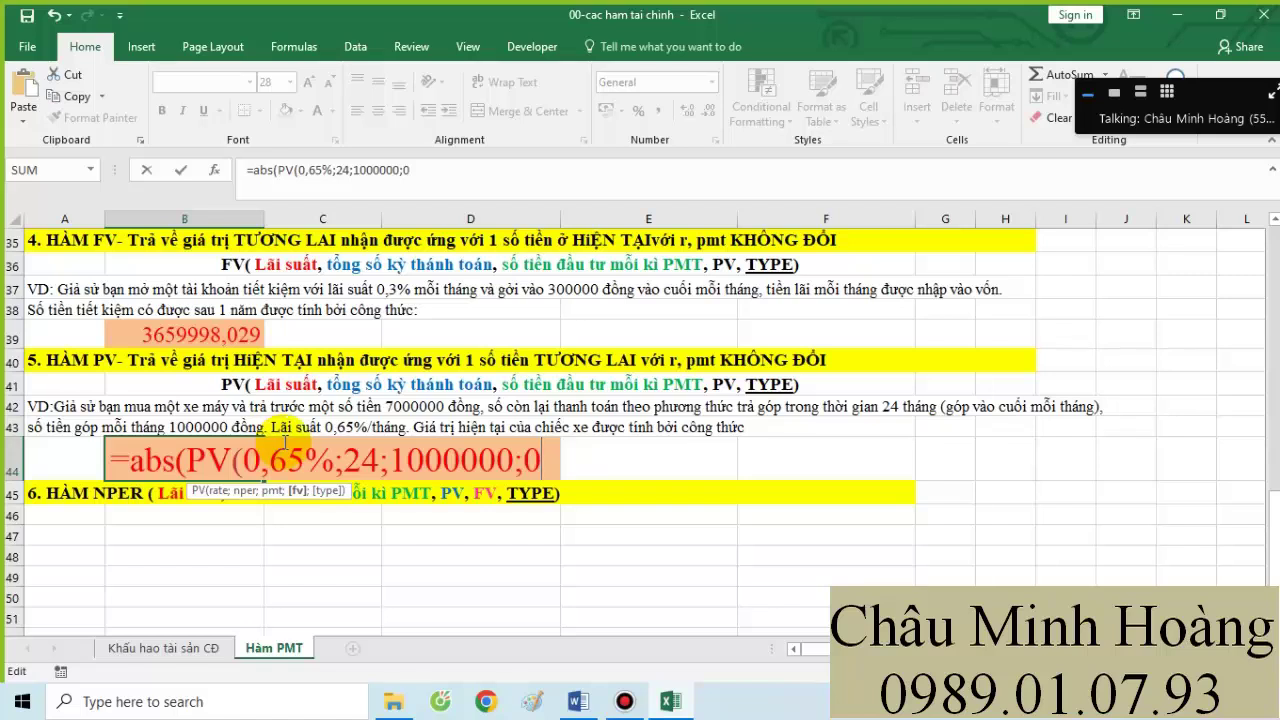
text(;0)))
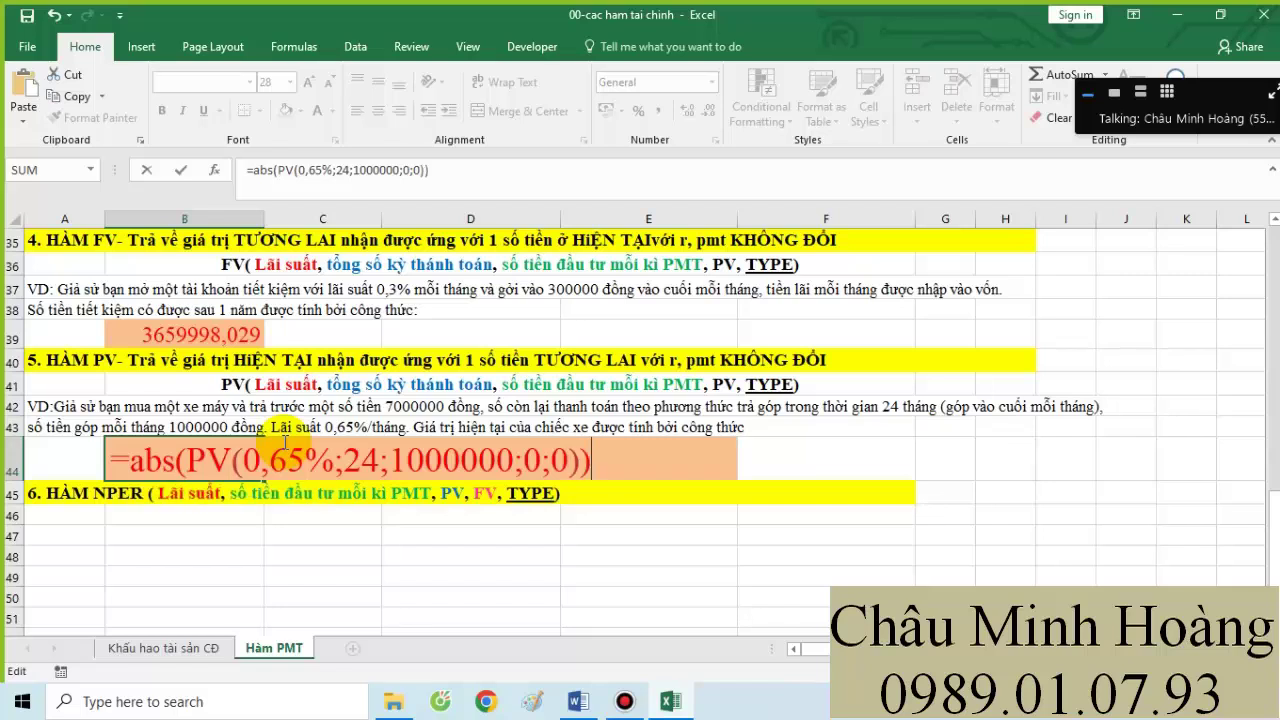
text(+7000000)
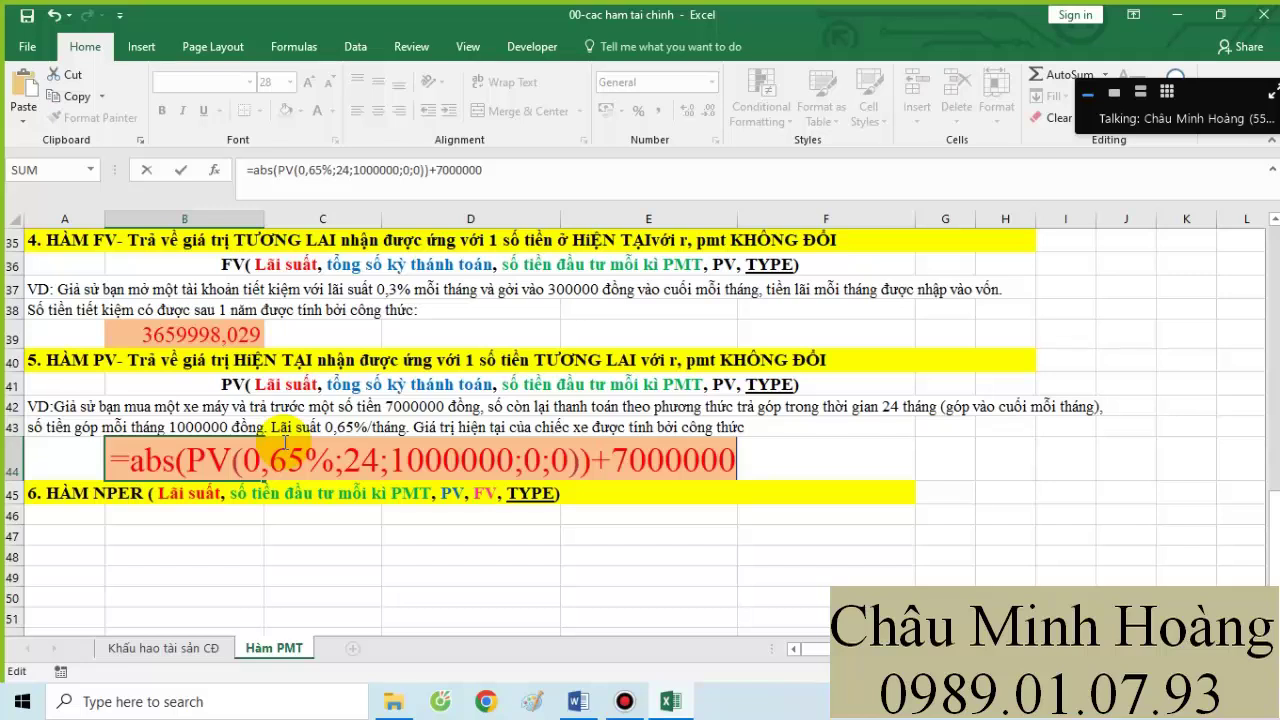
key(Return)
- Copy the whole B44 formula text and paste it in the Word notes on a new line below the FV formula
double_click(120, 460)
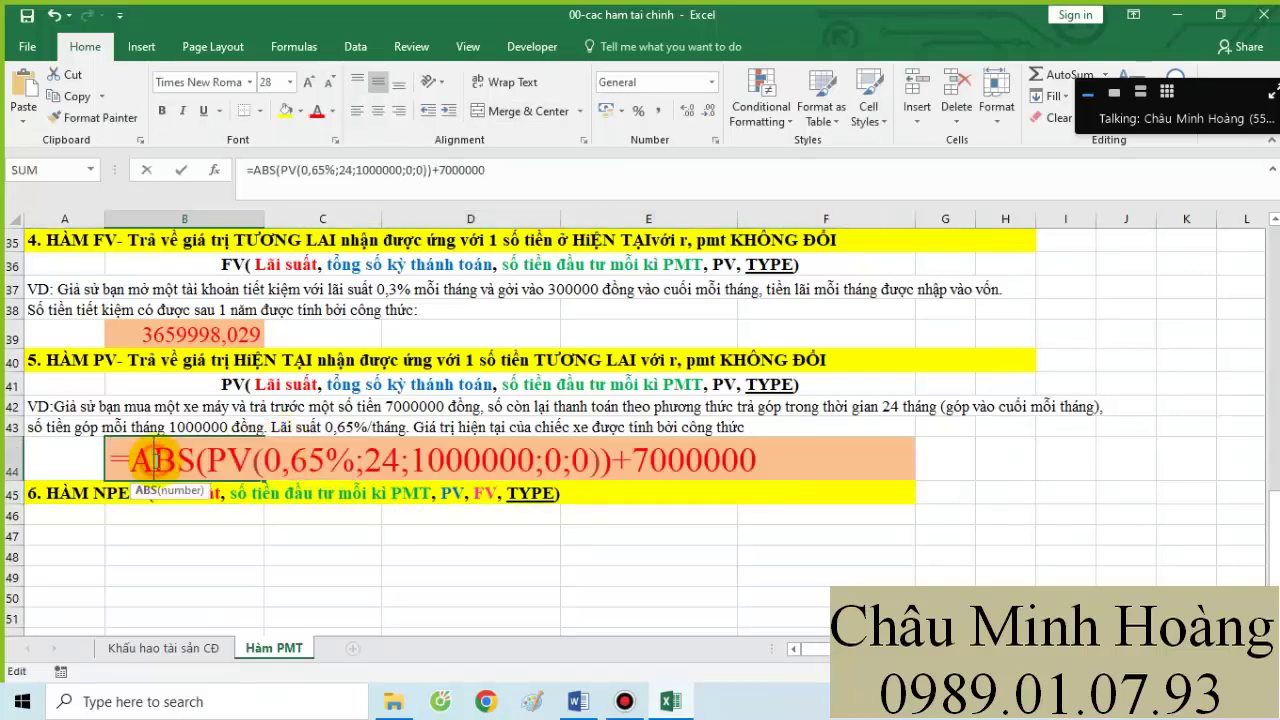
drag(120, 460, 828, 458)
click(760, 460)
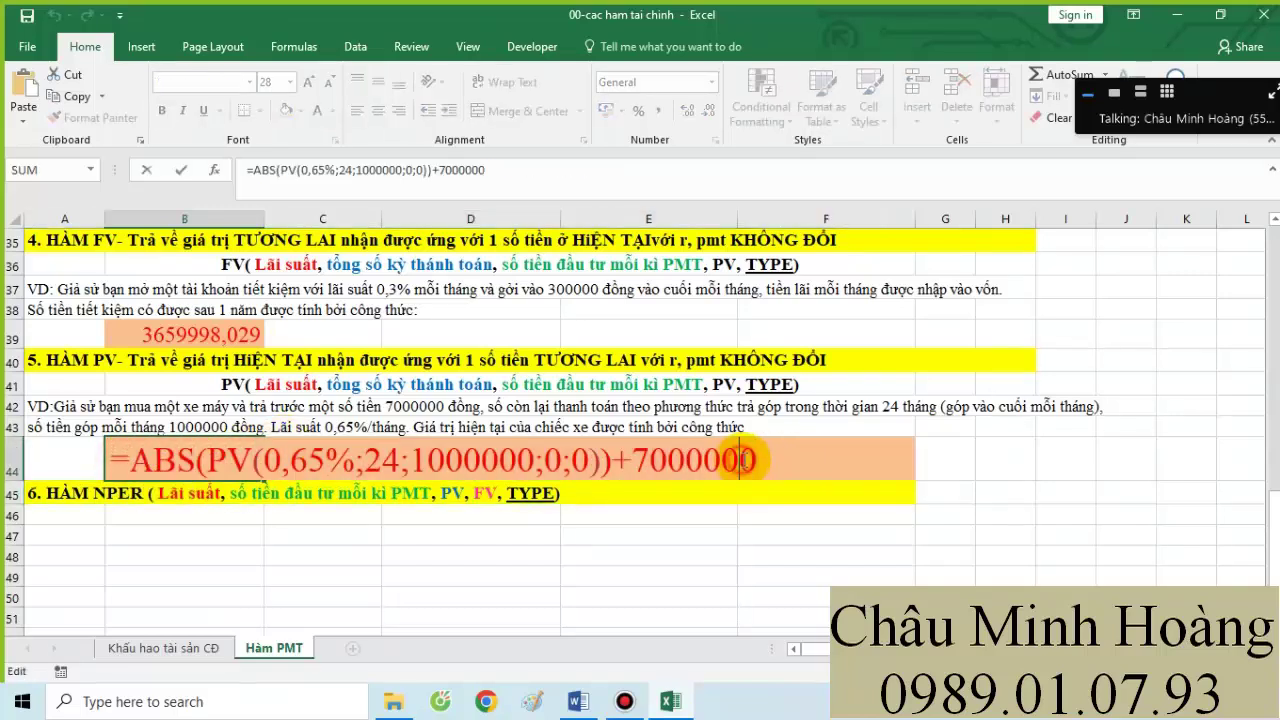
key(shift+Home)
key(ctrl+c)
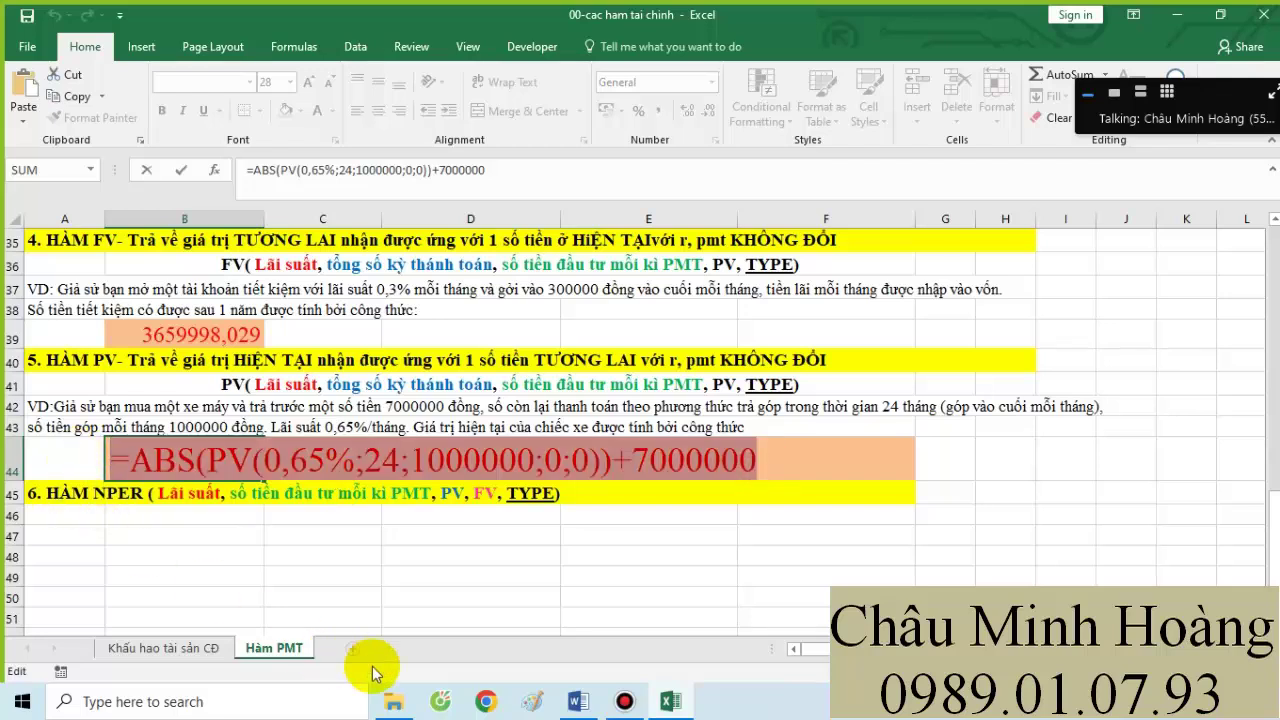
click(576, 700)
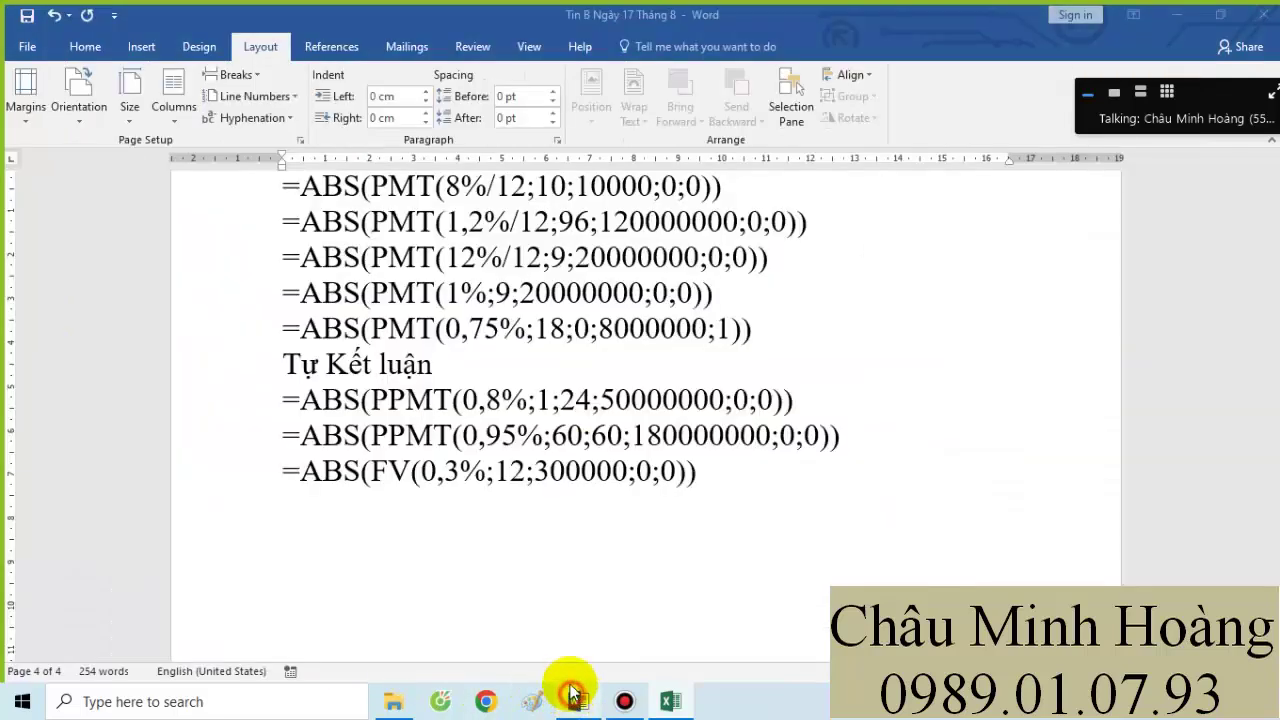
click(716, 484)
key(Return)
key(ctrl+v)
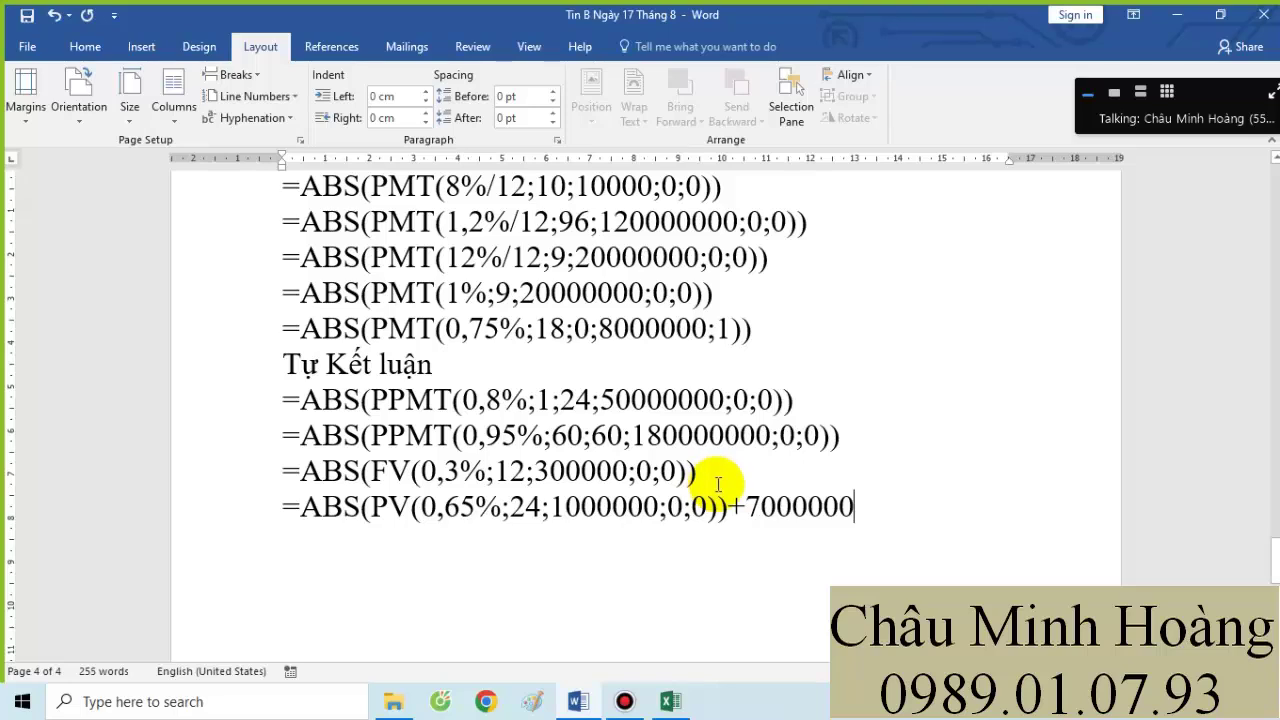
click(290, 400)
shift+click(883, 490)
shift+click(883, 490)
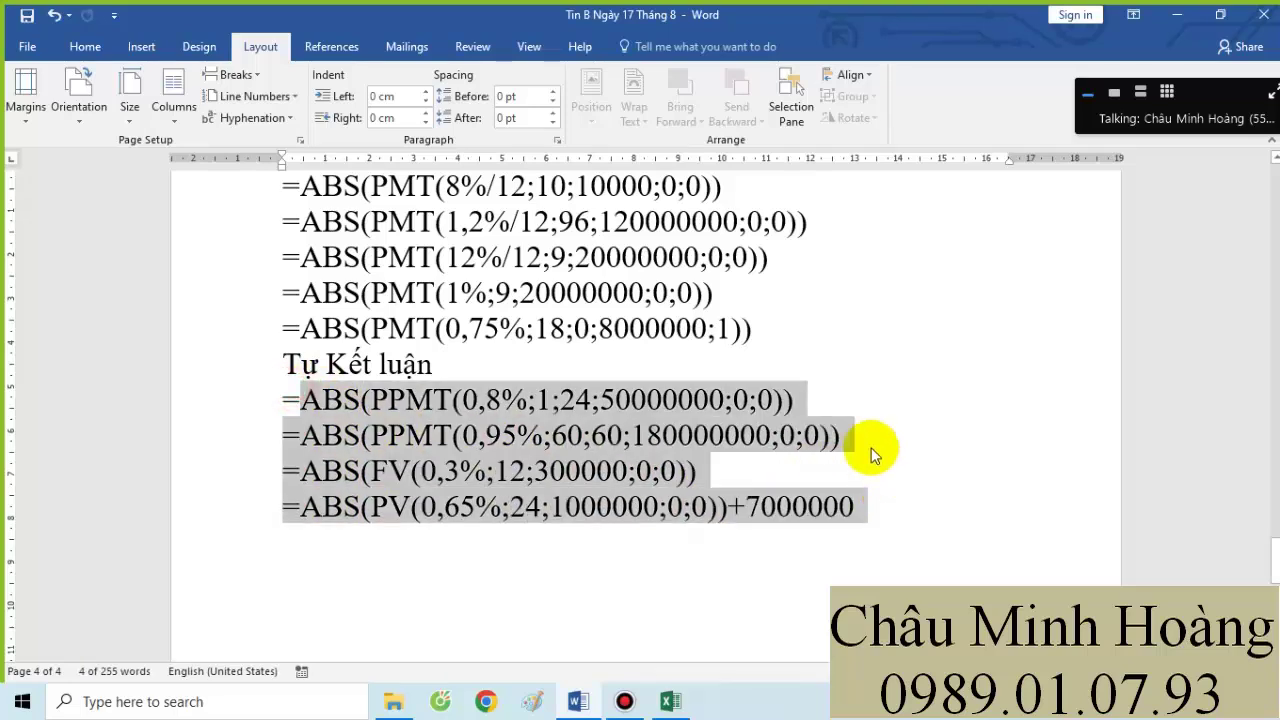
mouse_move(628, 700)
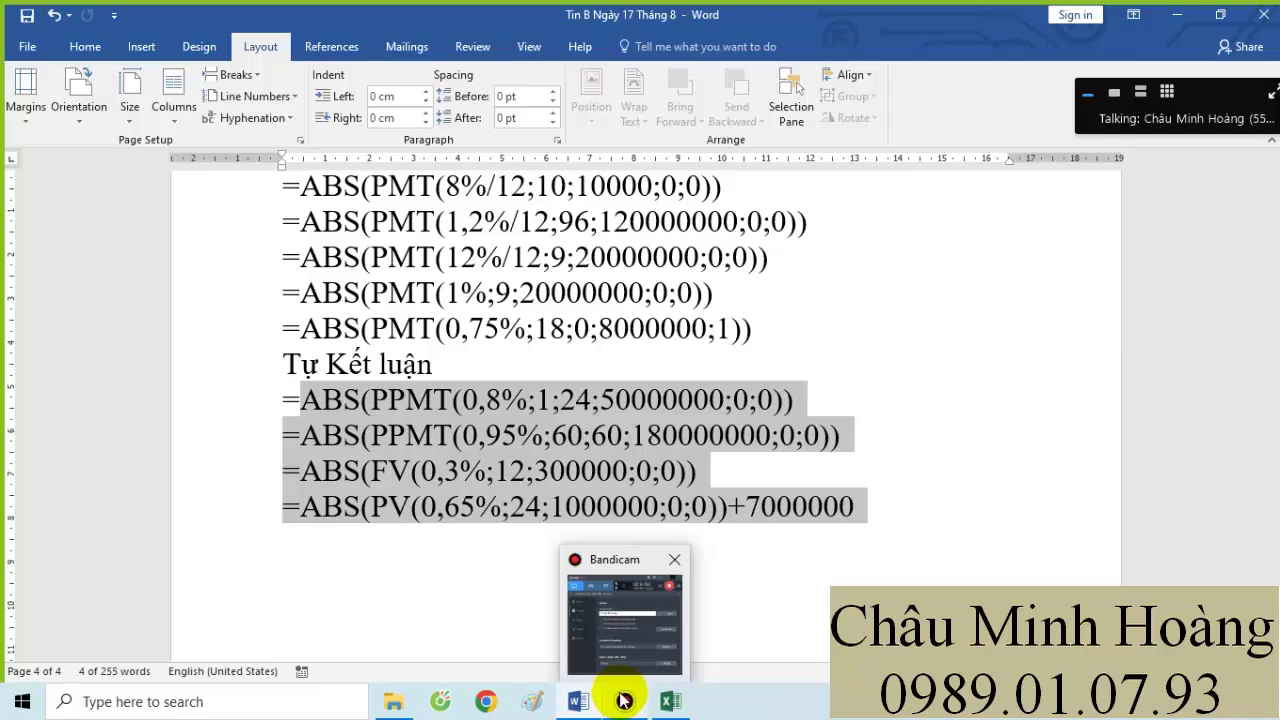
click(626, 645)
click(805, 252)
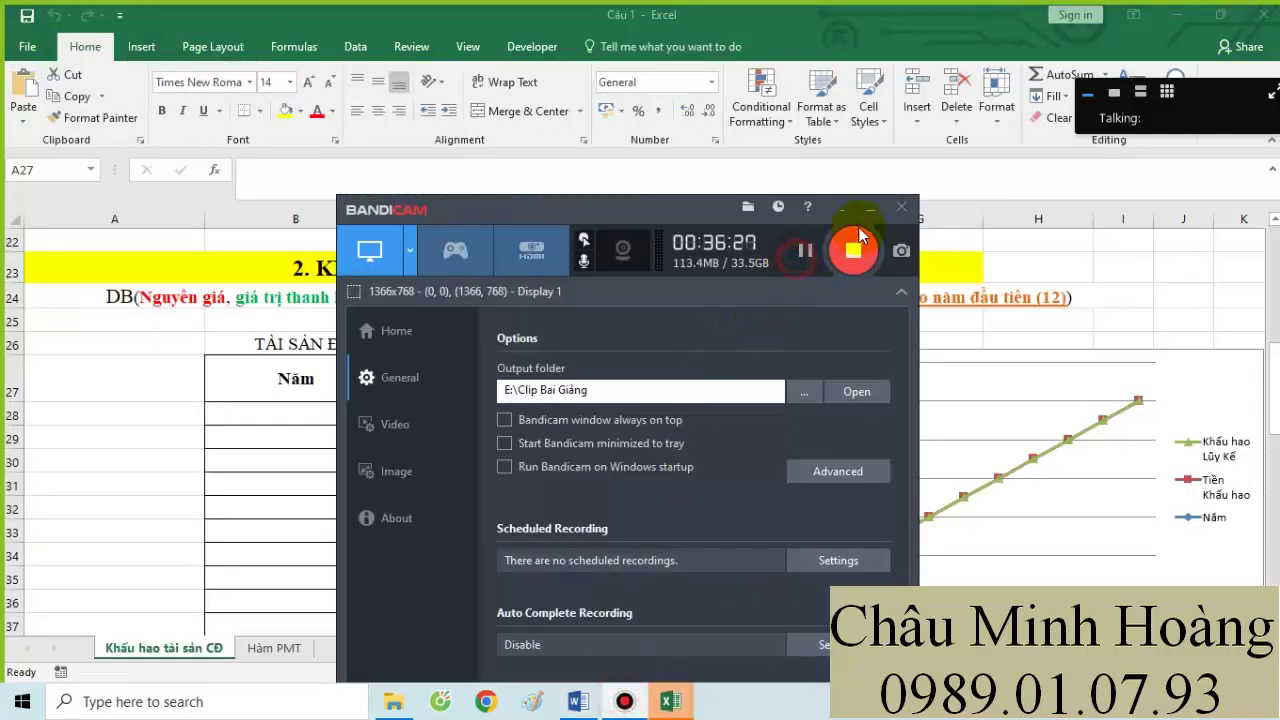
click(871, 214)
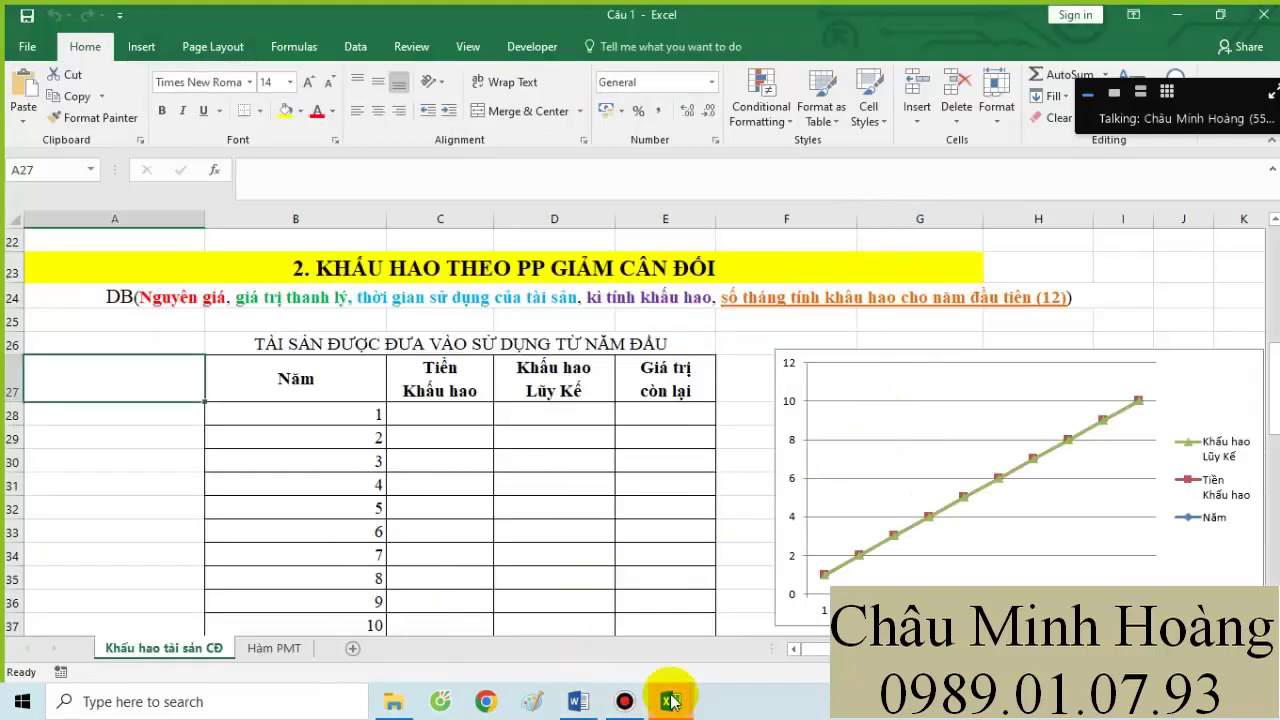
- Place the cursor below the "Ôn buổi 3 – Hàm Tài Chính" heading in Word, view the Hàm PMT sheet in Excel's Câu 1, and close that workbook
click(573, 702)
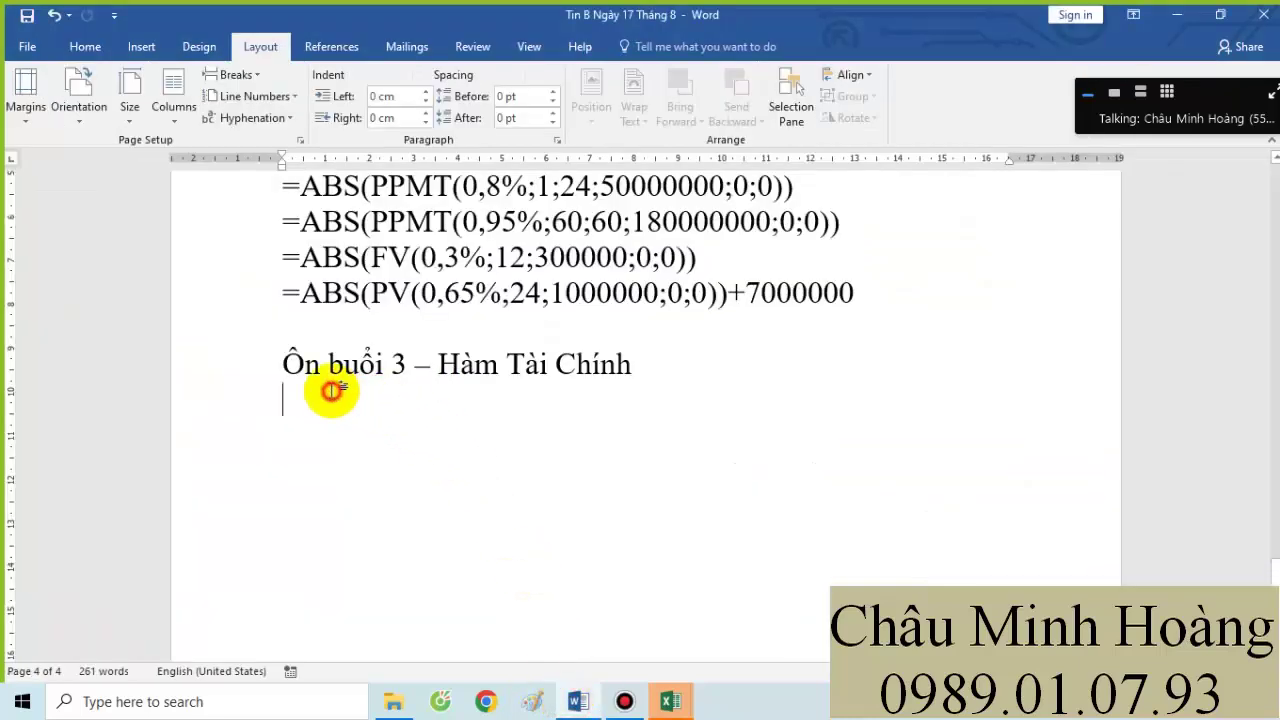
mouse_move(672, 700)
click(330, 612)
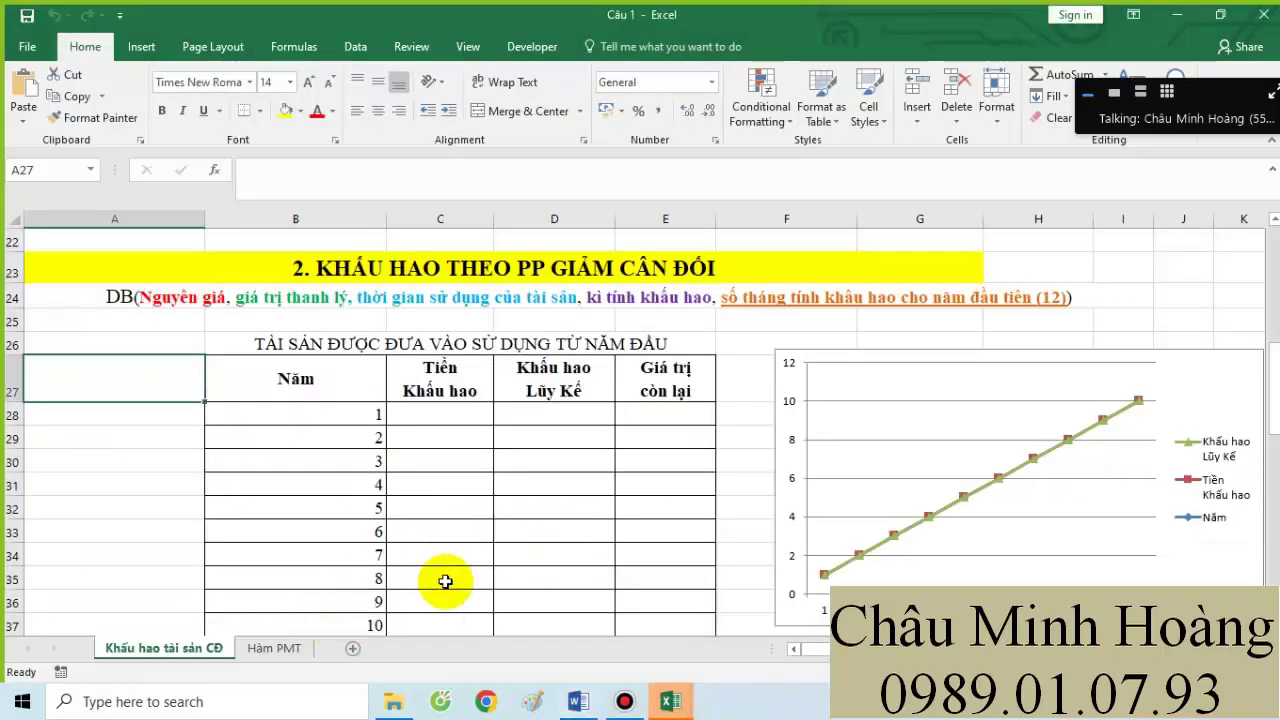
scroll(440, 580, down, 5)
click(274, 648)
scroll(507, 521, down, 5)
scroll(509, 519, up, 2)
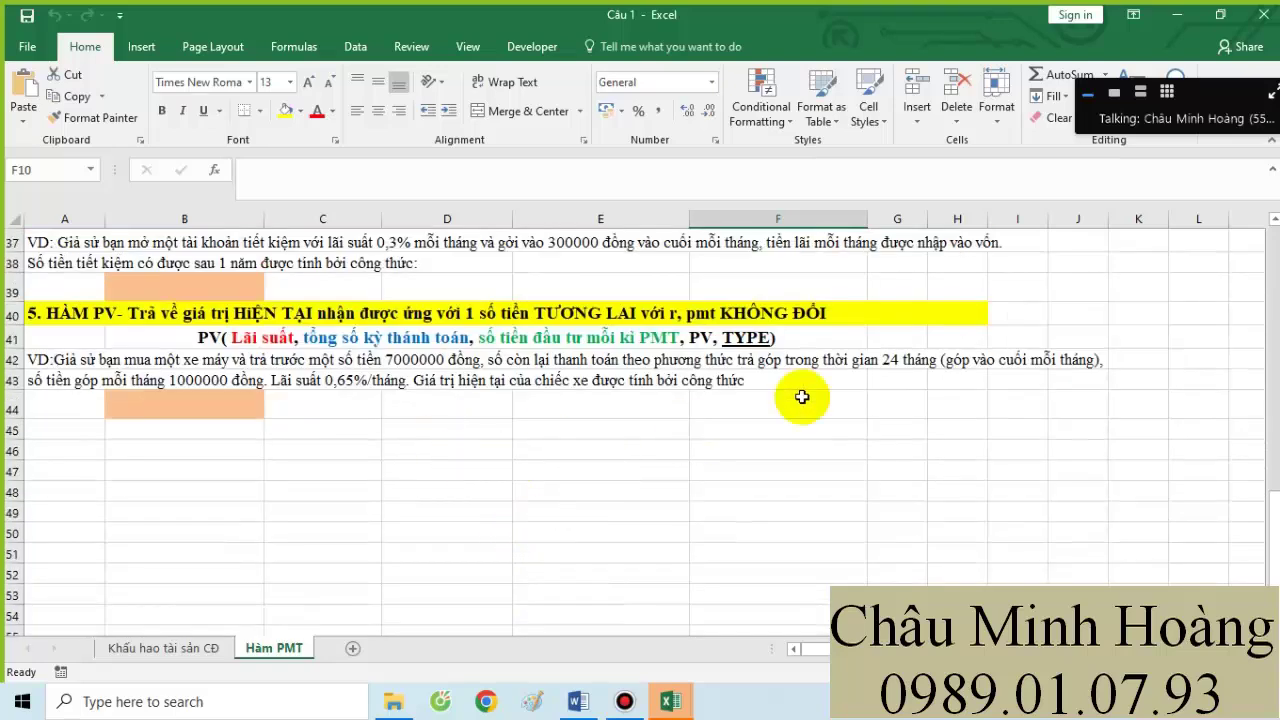
click(1263, 14)
- Switch to the Câu 2 workbook and set the font size of the empty cell C6 below the question to 26
click(651, 374)
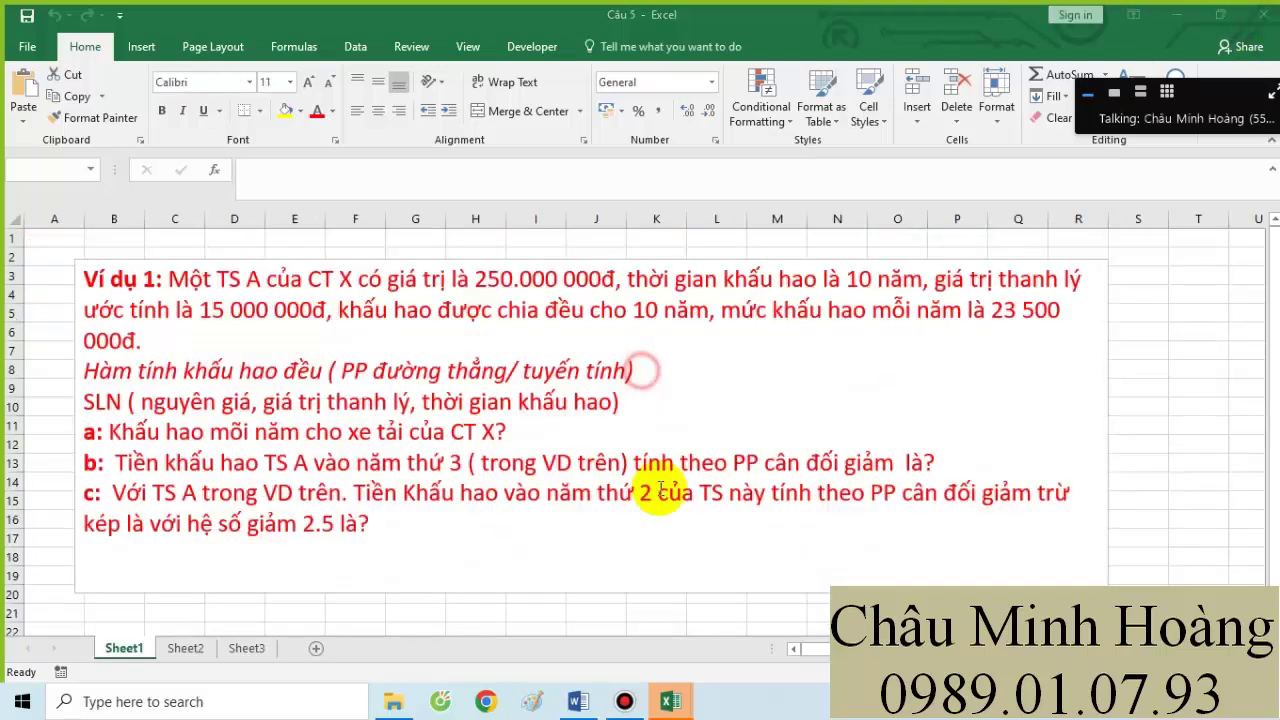
mouse_move(677, 692)
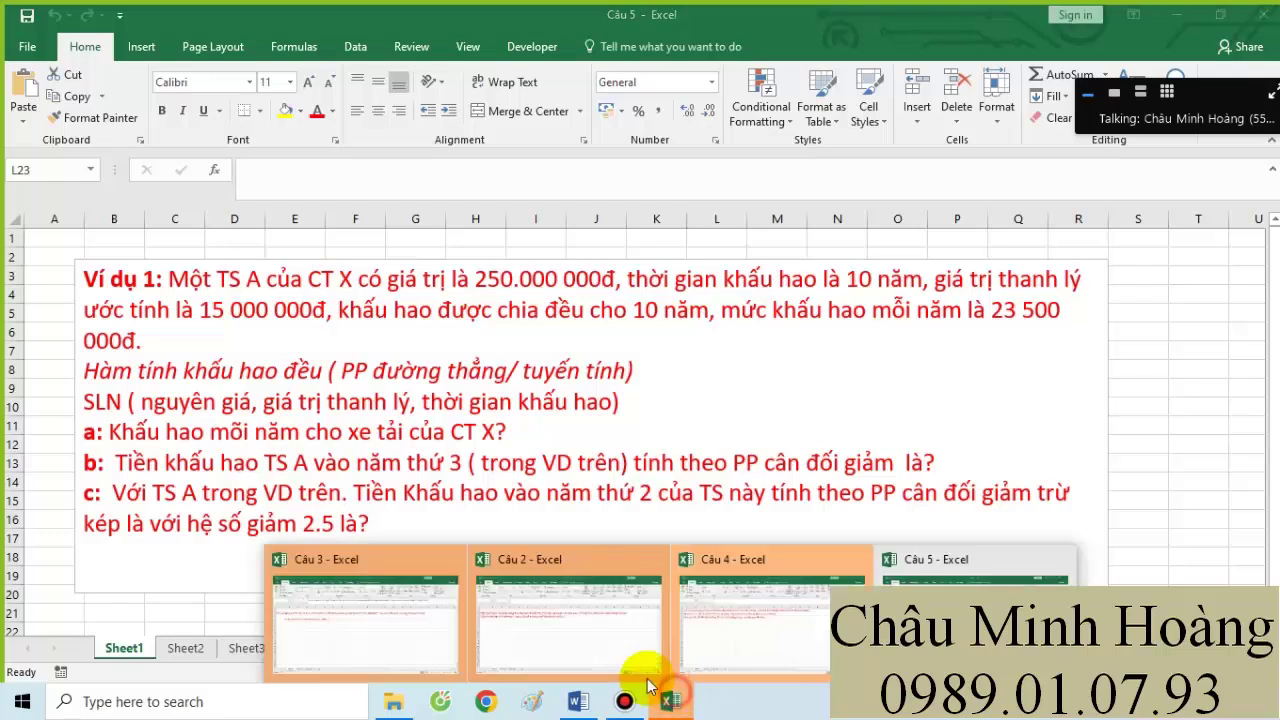
click(592, 640)
click(486, 495)
drag(175, 340, 190, 343)
click(289, 82)
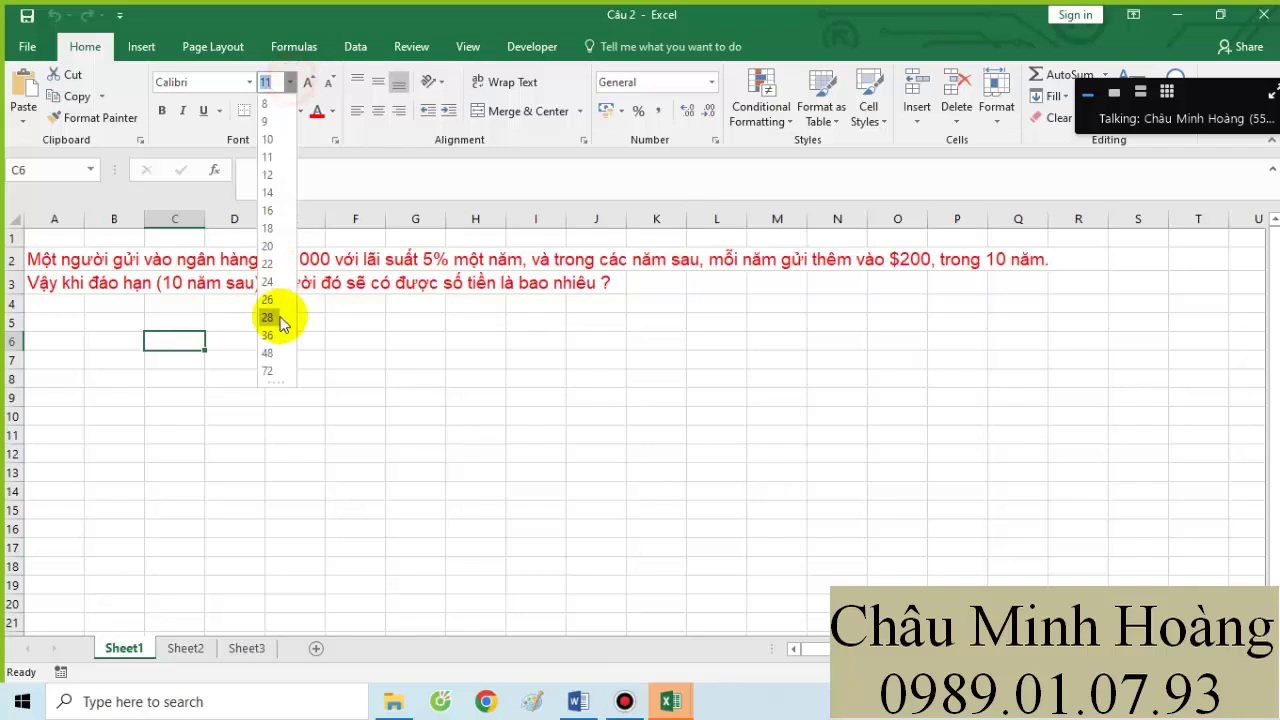
click(275, 304)
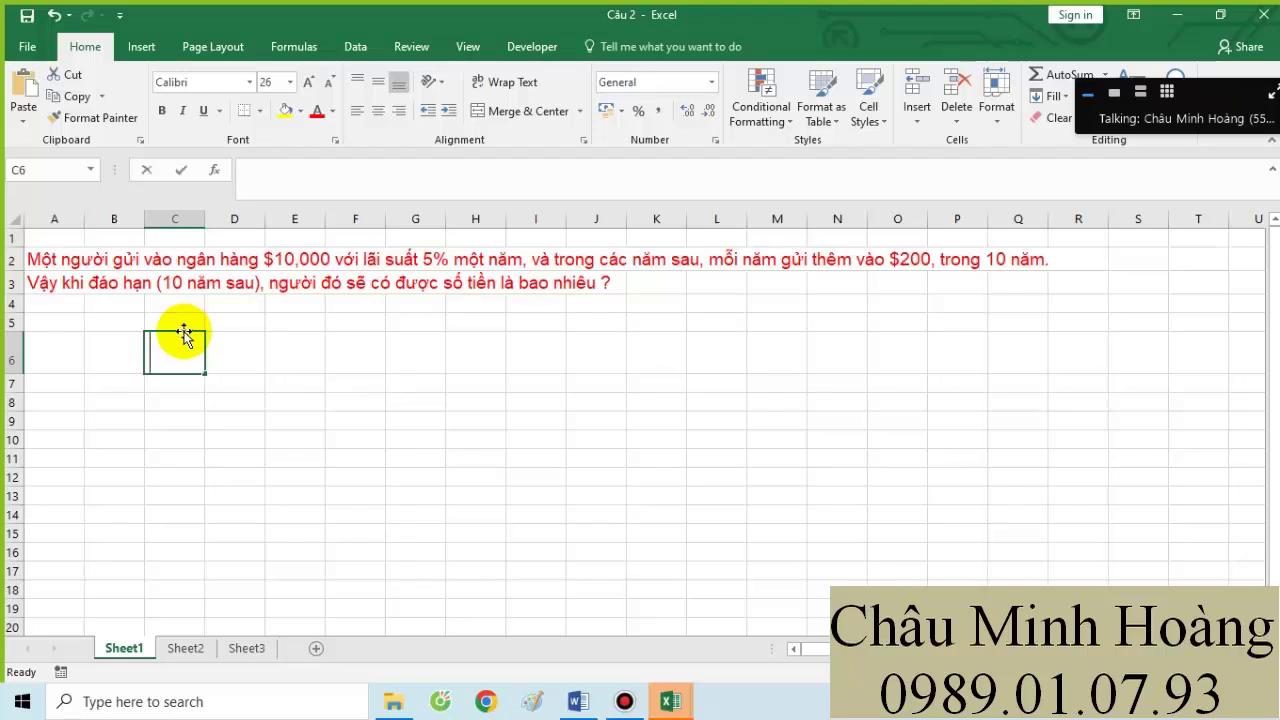
- Enter the formula =ABS(FV(5%/12;120;200/12;10000;0)) in C6 for the savings at maturity after 10 years
text(=f)
text(abs(fv)
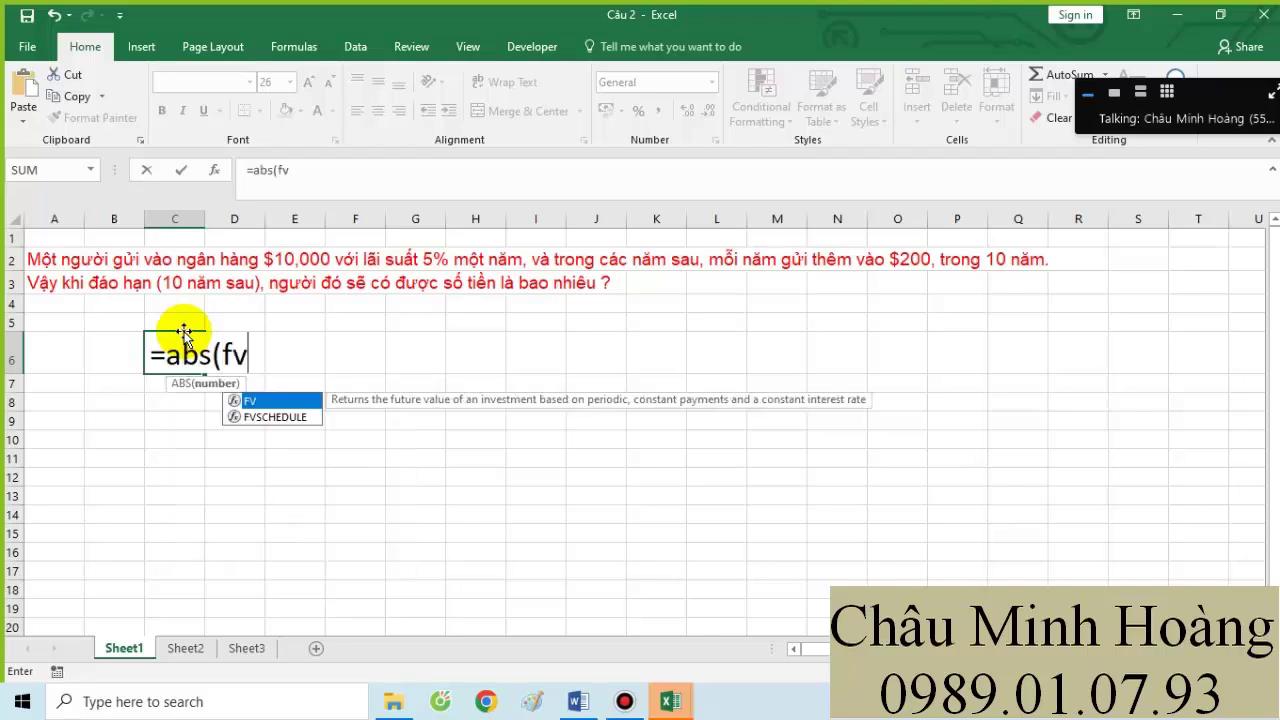
key(Tab)
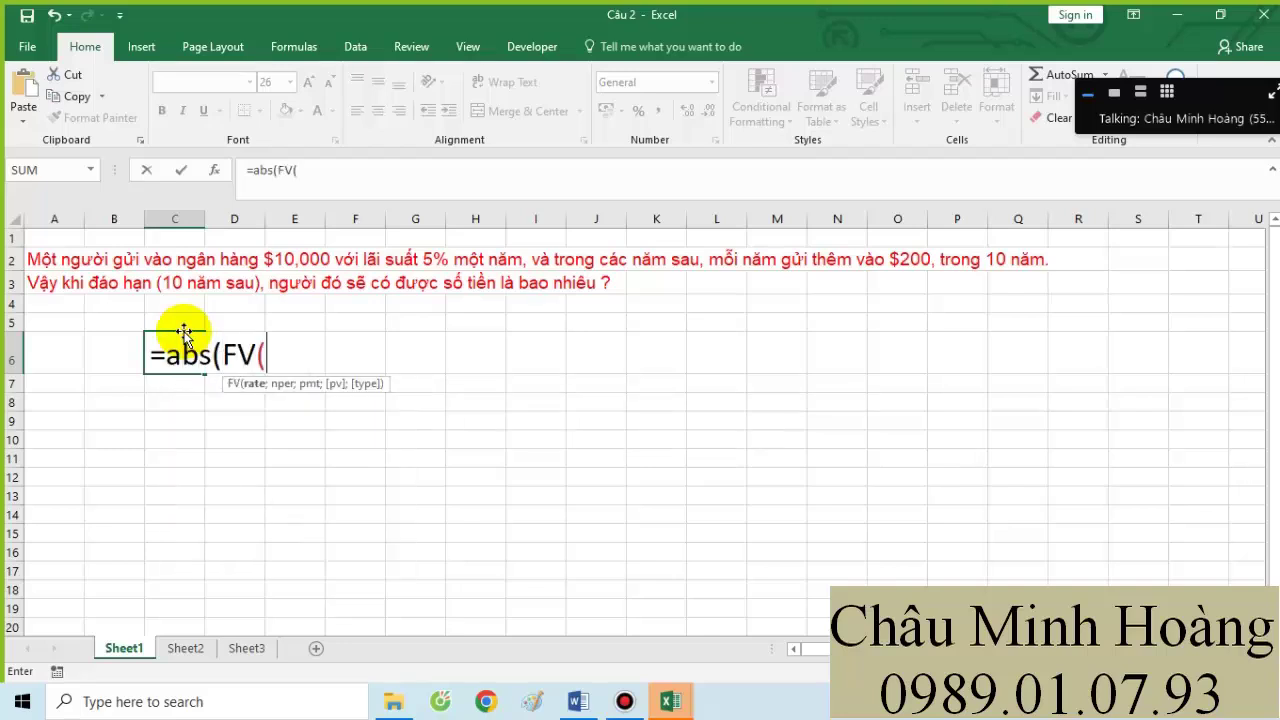
text(5%/12;1)
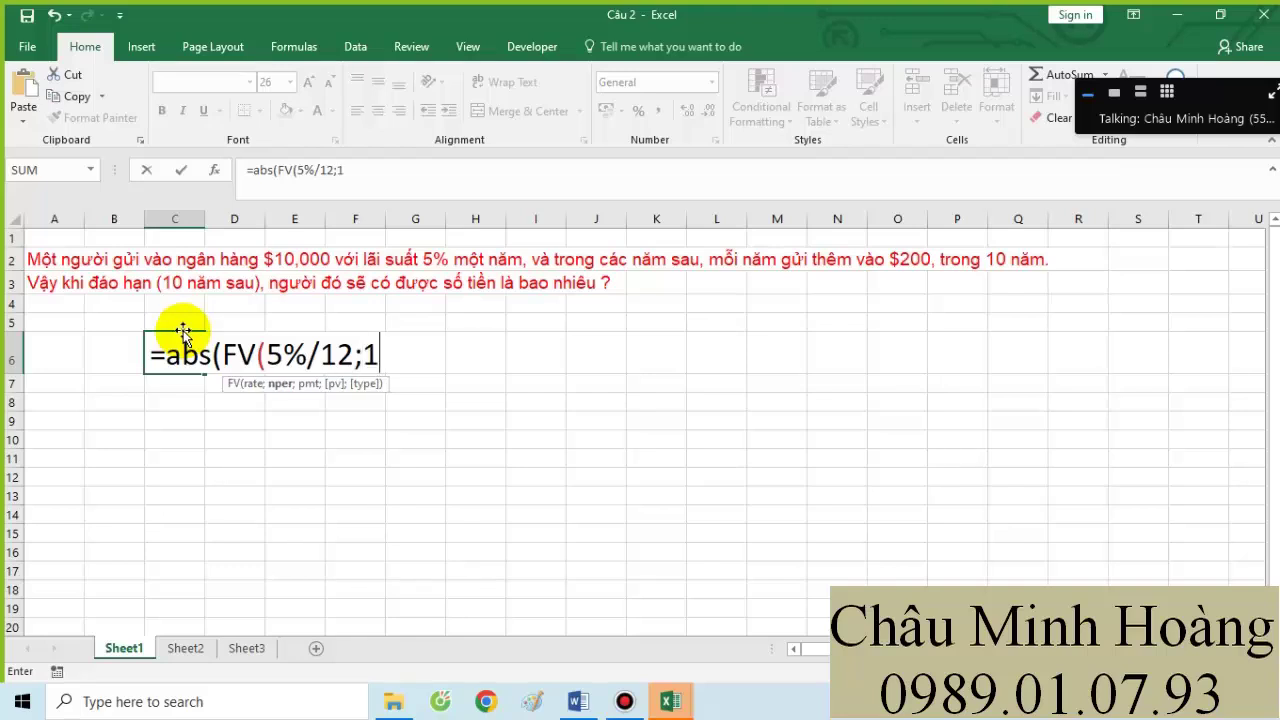
text(20;)
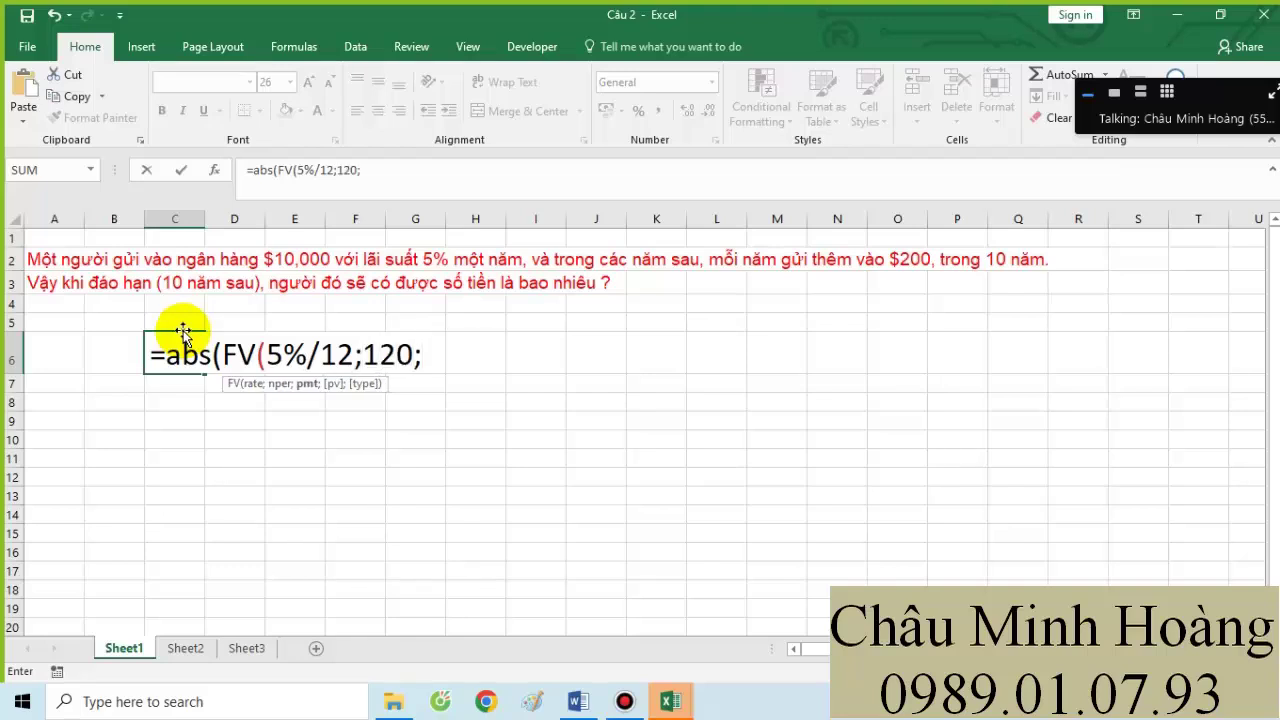
text(200)
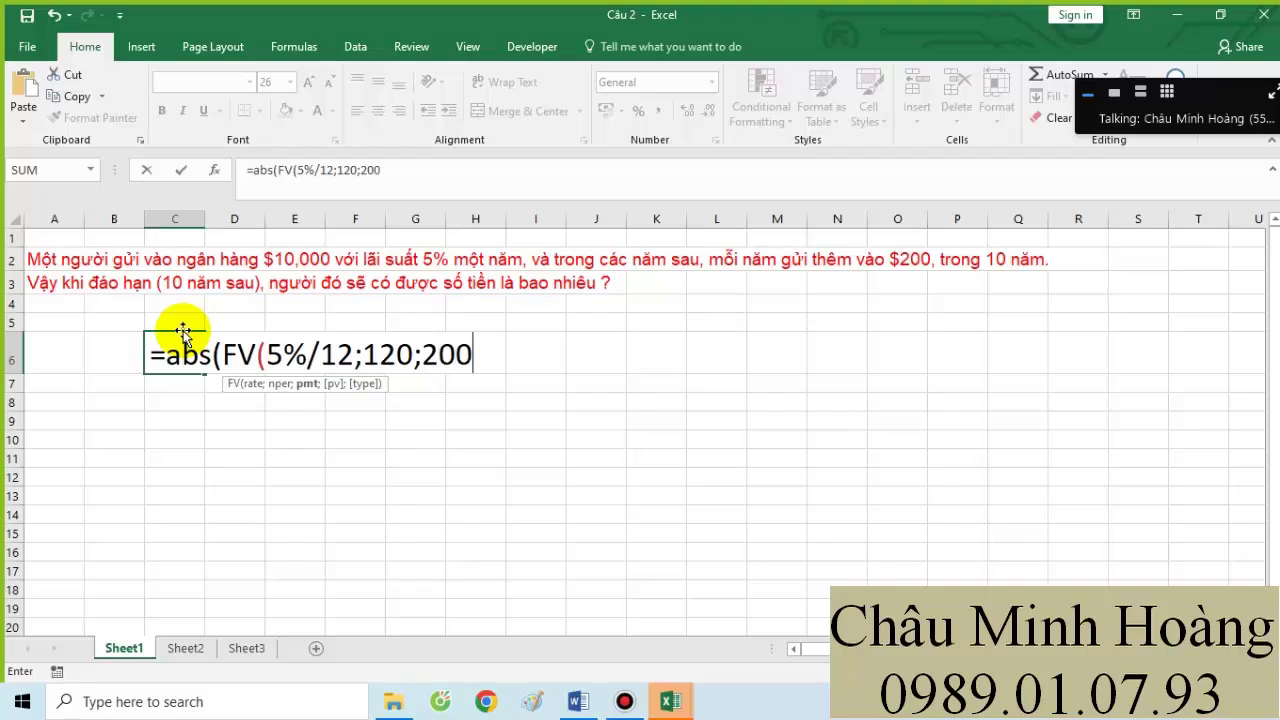
text(/12;)
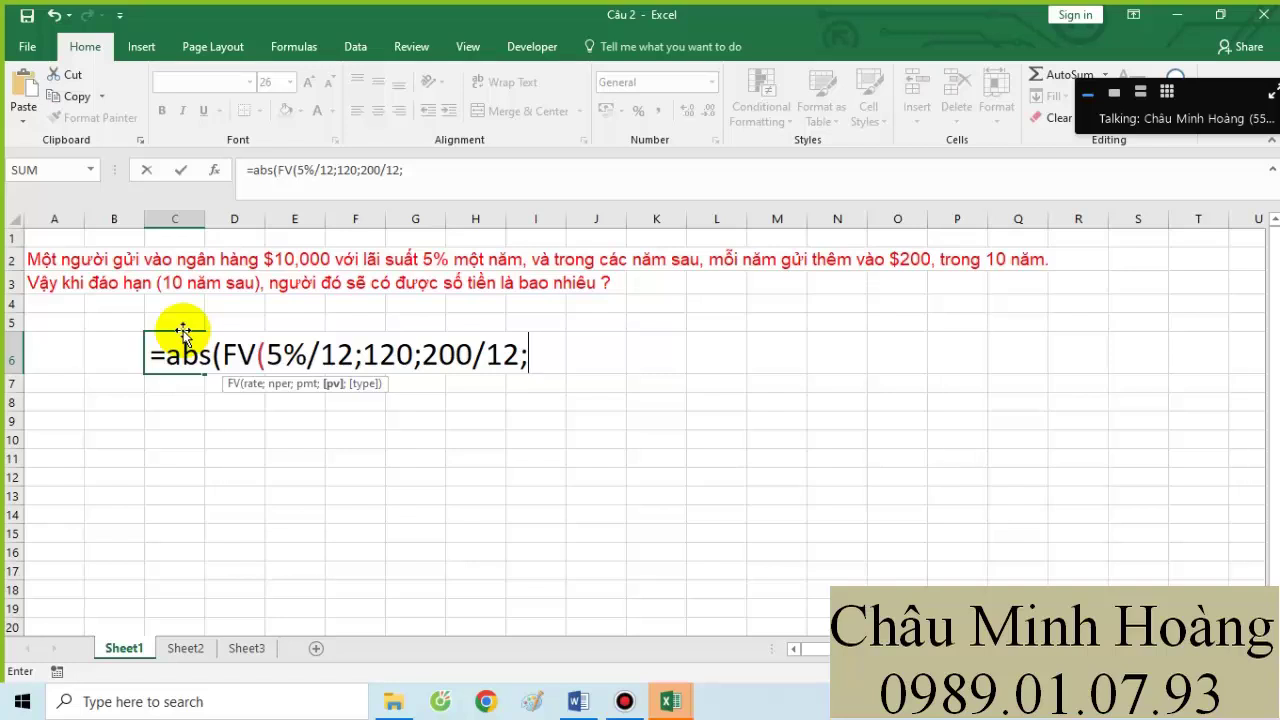
text(10000)
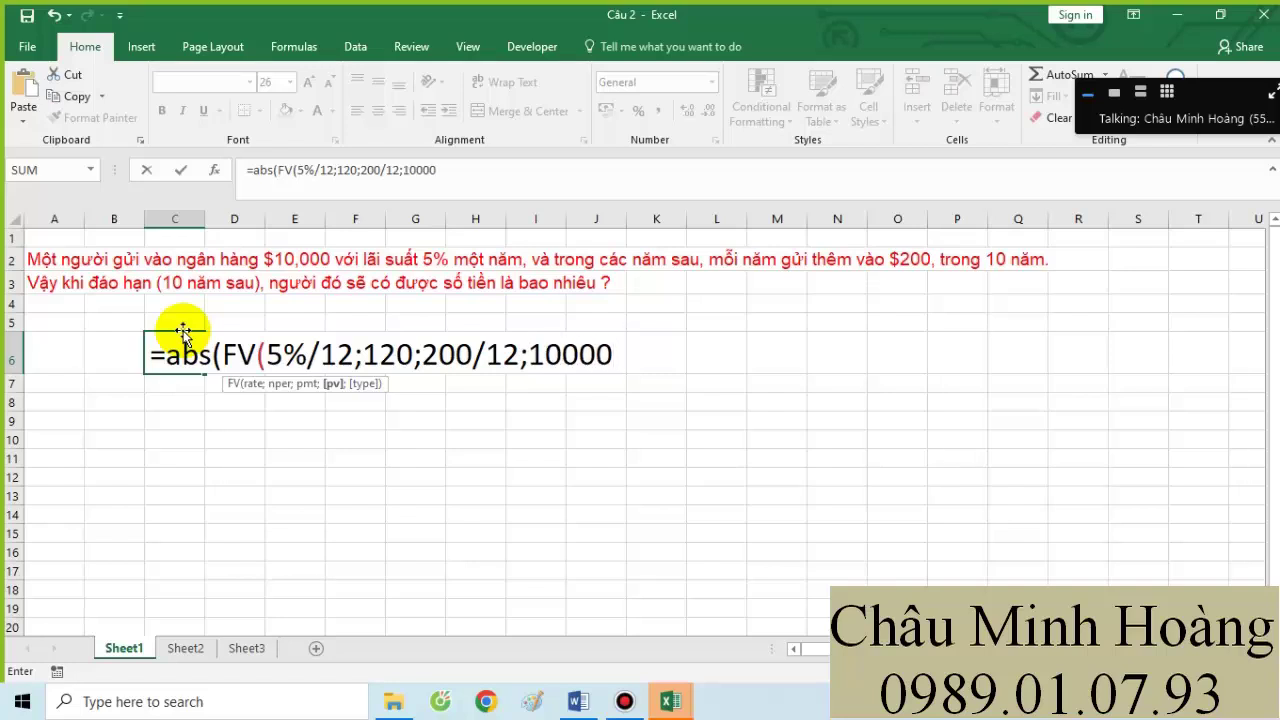
text(;0)))
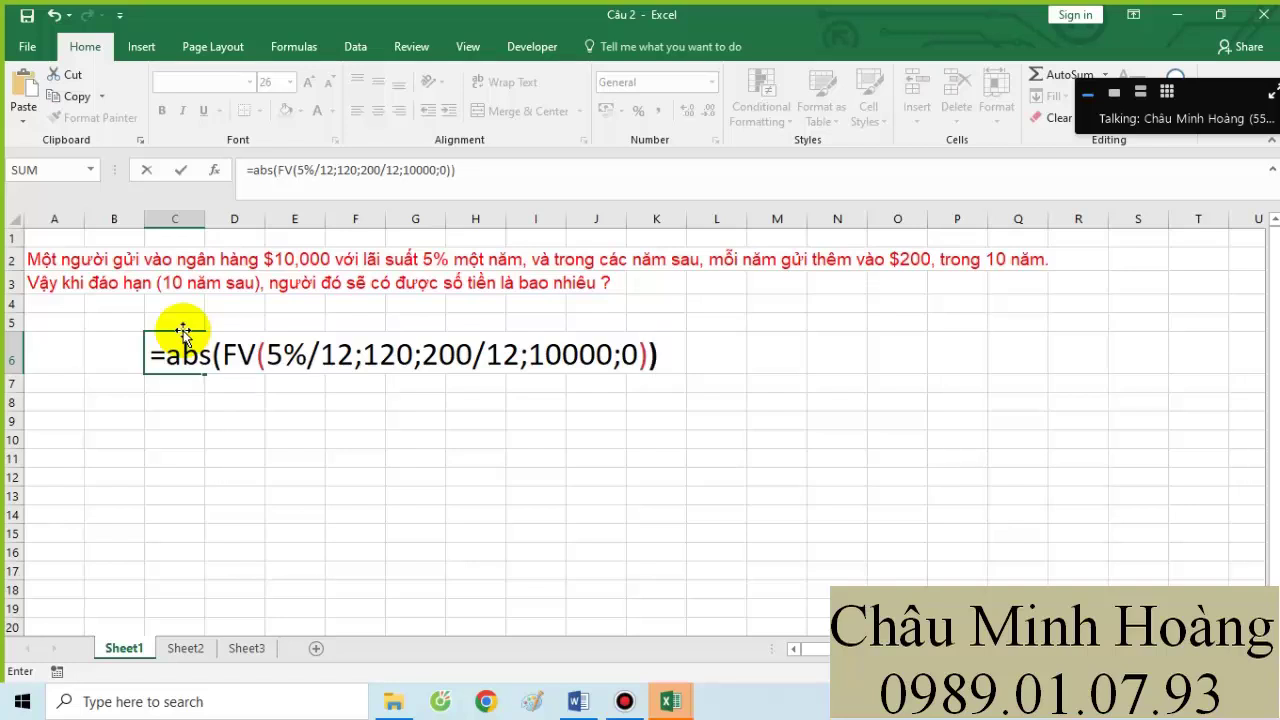
key(Return)
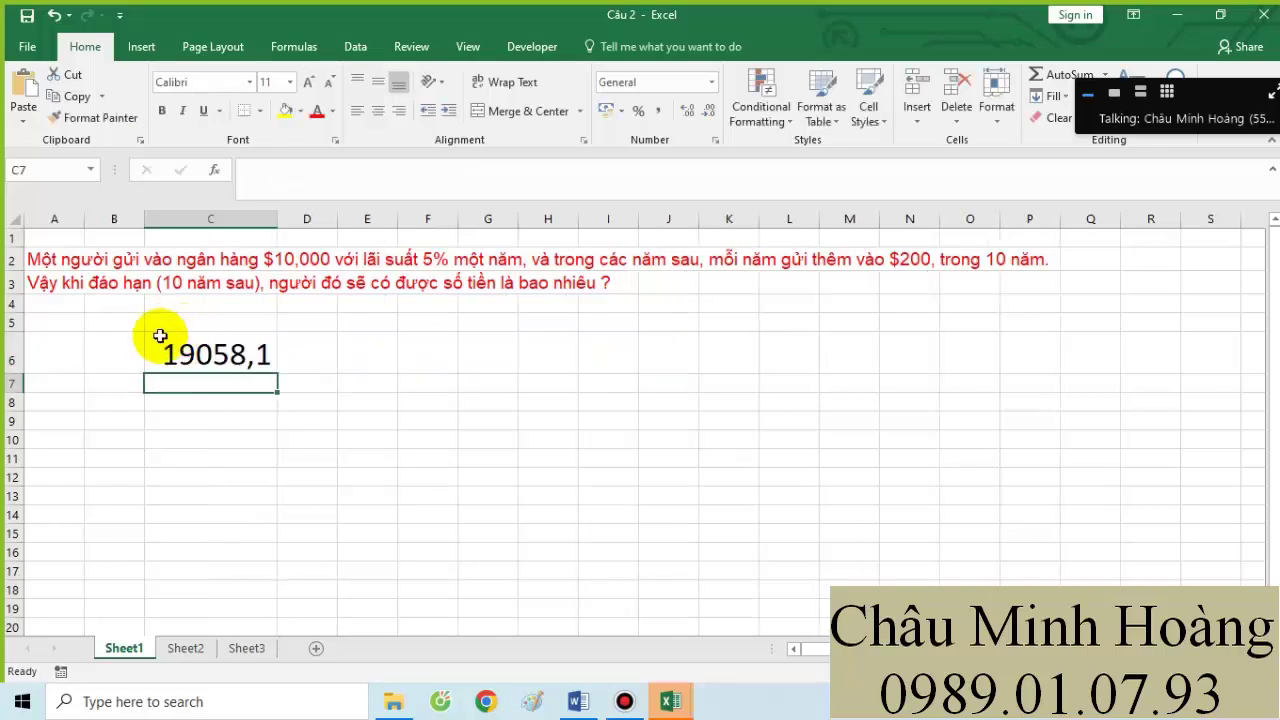
- Copy the whole C6 formula text and paste it in the Word notes after the label "Cấu 2 :" below the heading
double_click(160, 350)
drag(158, 354, 543, 391)
key(ctrl+c)
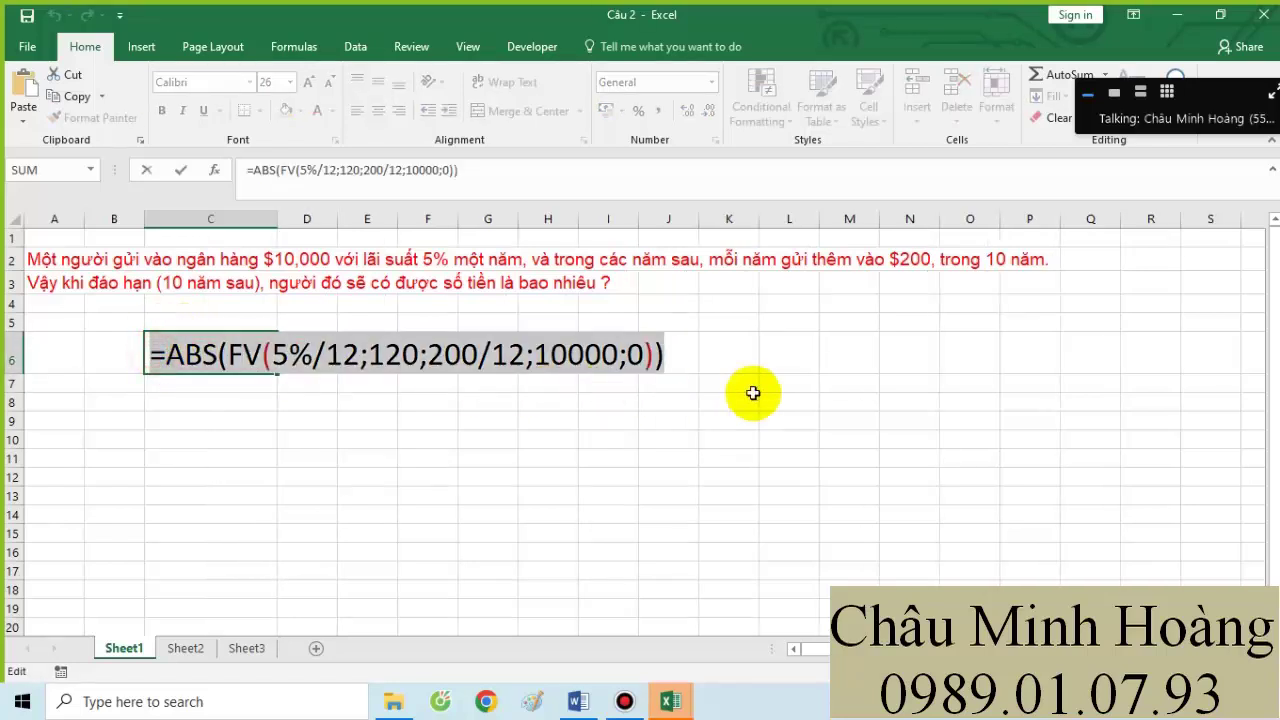
click(580, 700)
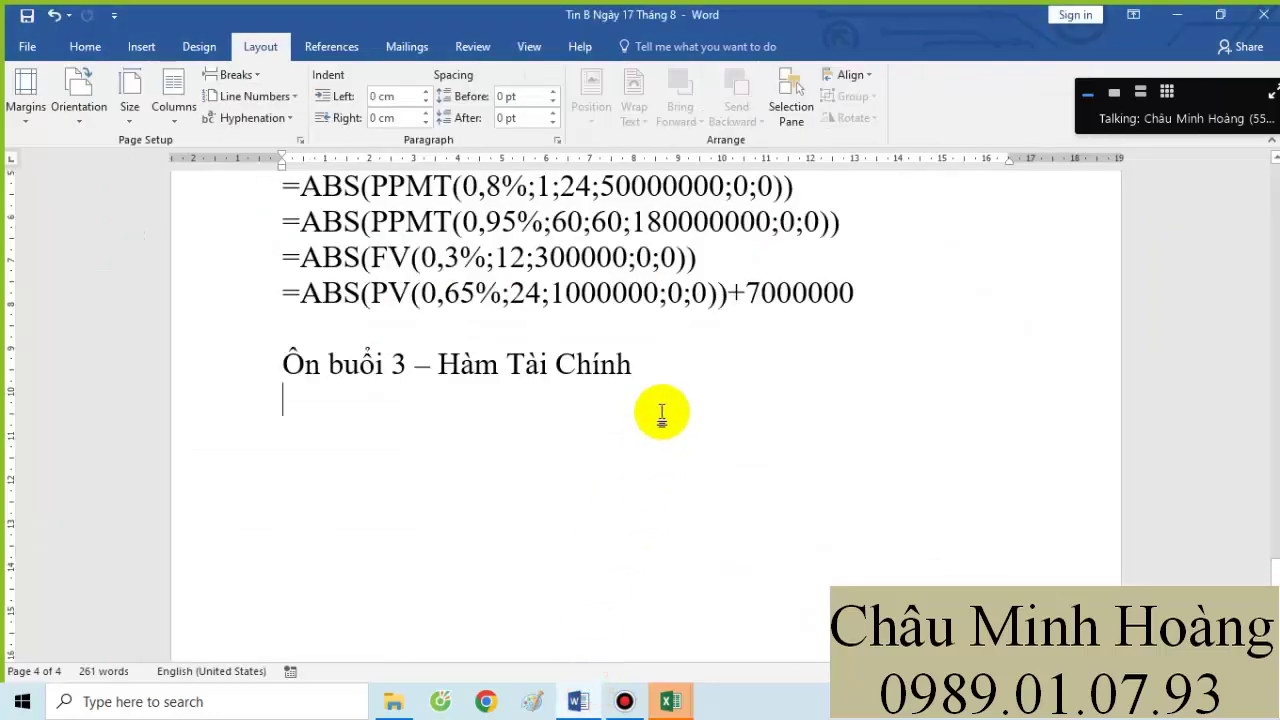
text(Cấu 2 :)
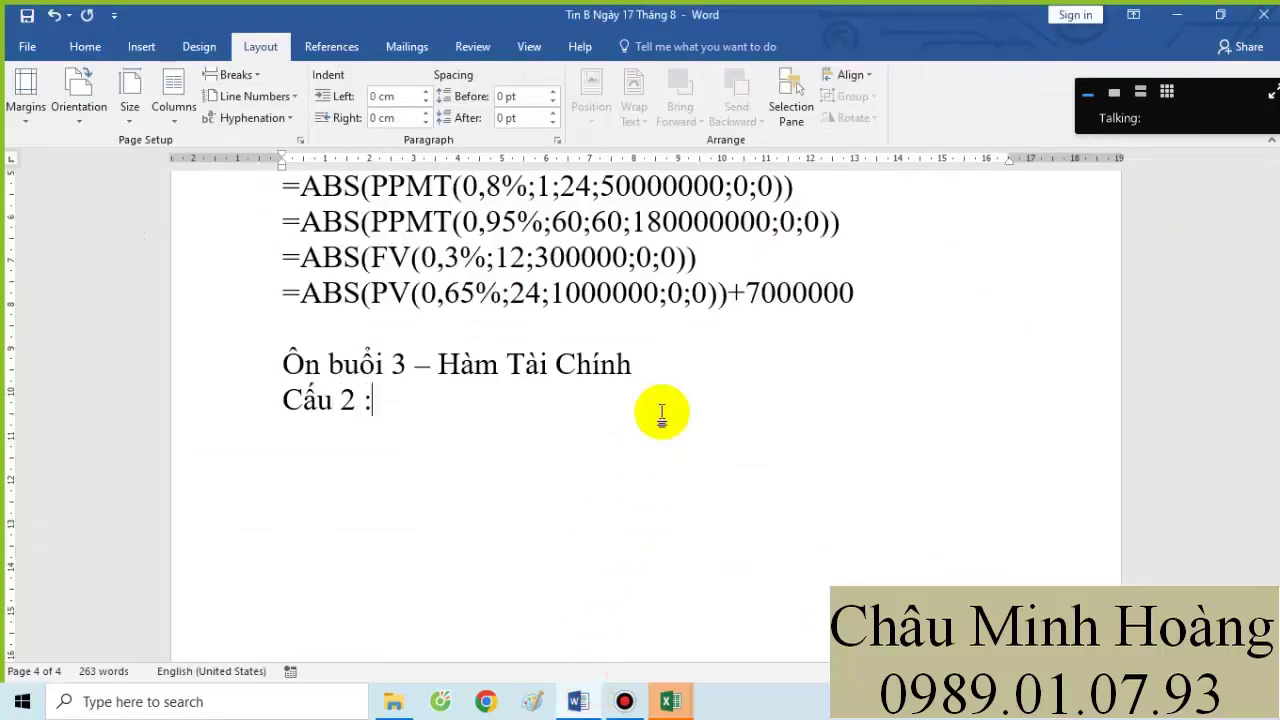
key(ctrl+v)
key(Return)
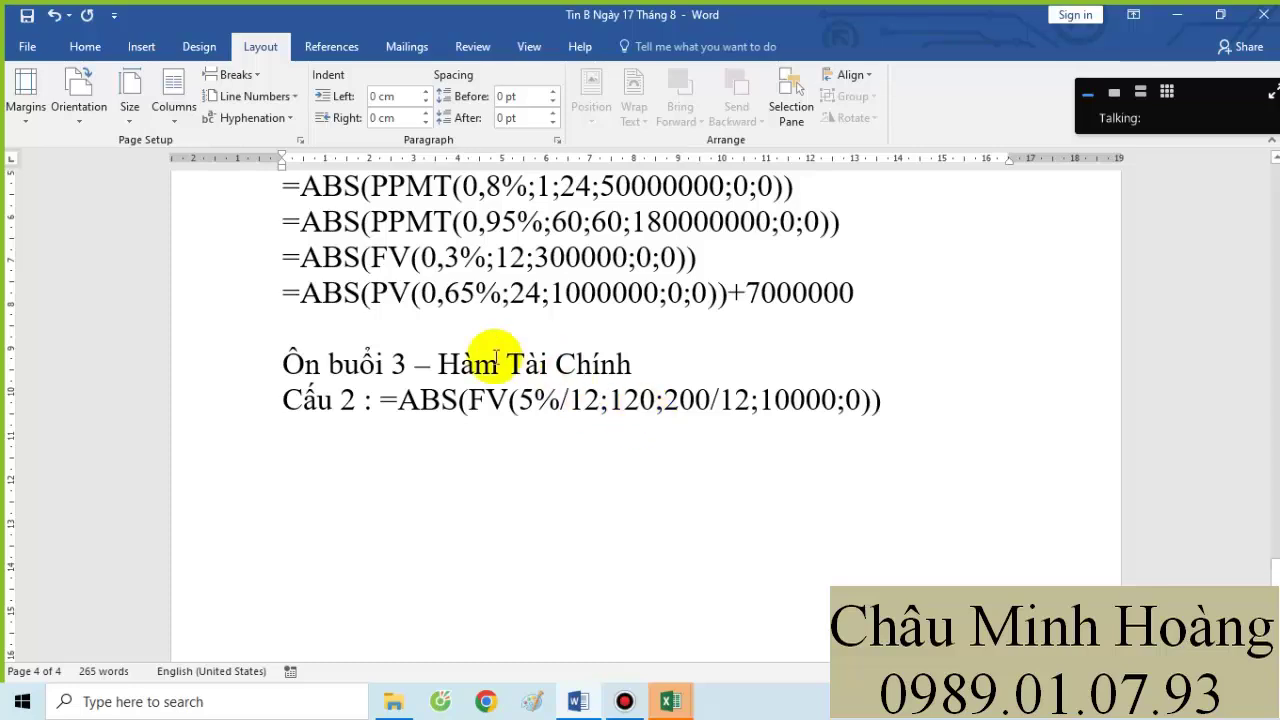
- Correct the label's "Cấu" to "Câu" and add a new line "Câu 3 :" below the Câu 2 formula
click(320, 403)
key(BackSpace)
text(â)
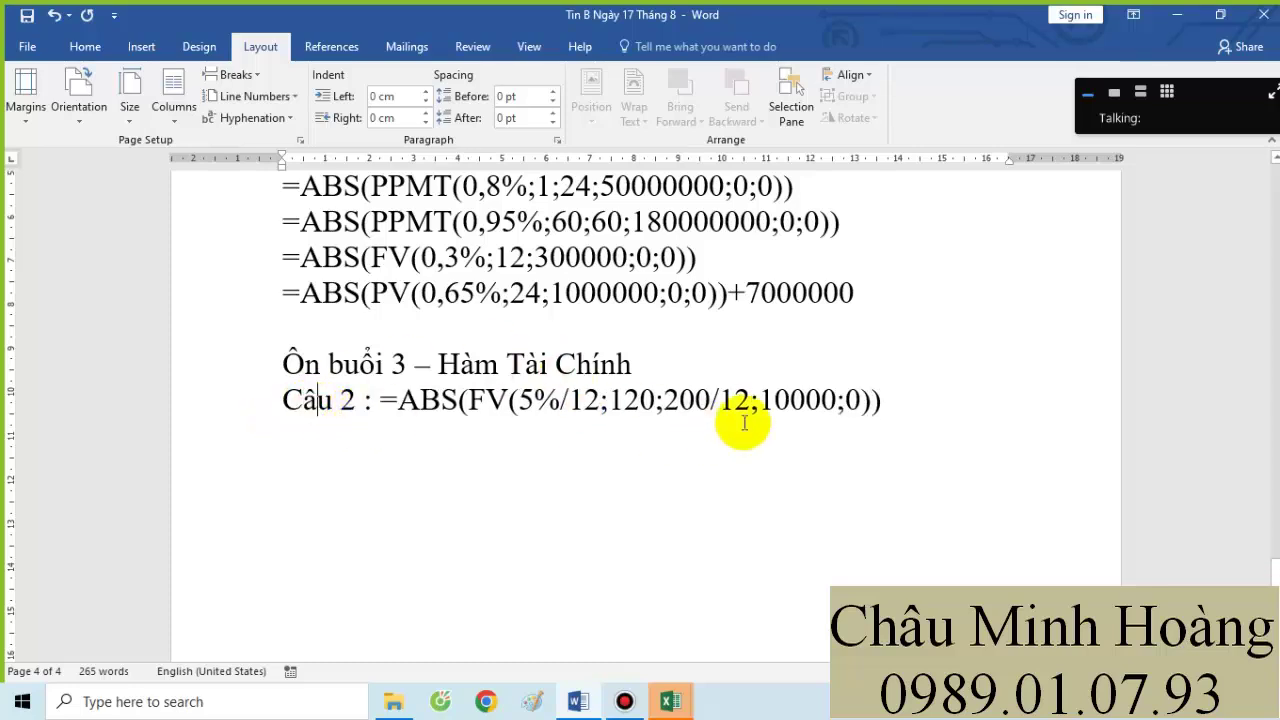
click(896, 398)
key(Return)
text(câu)
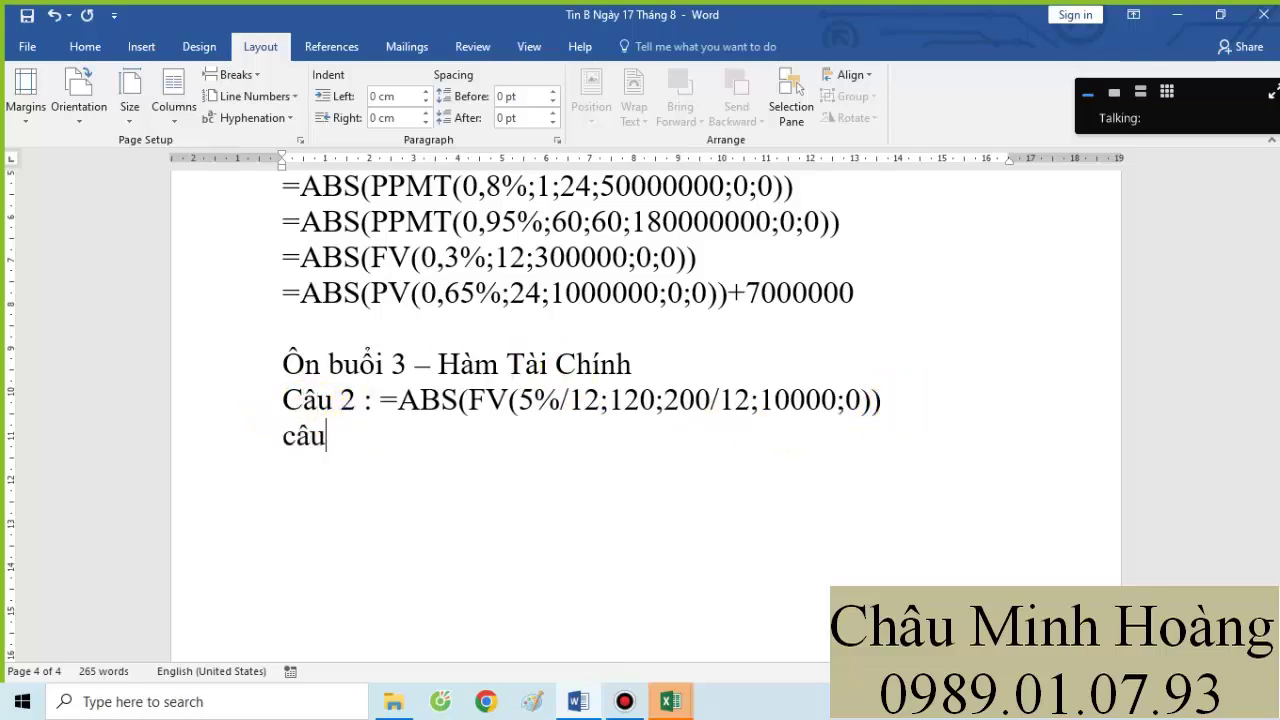
text( 3 :)
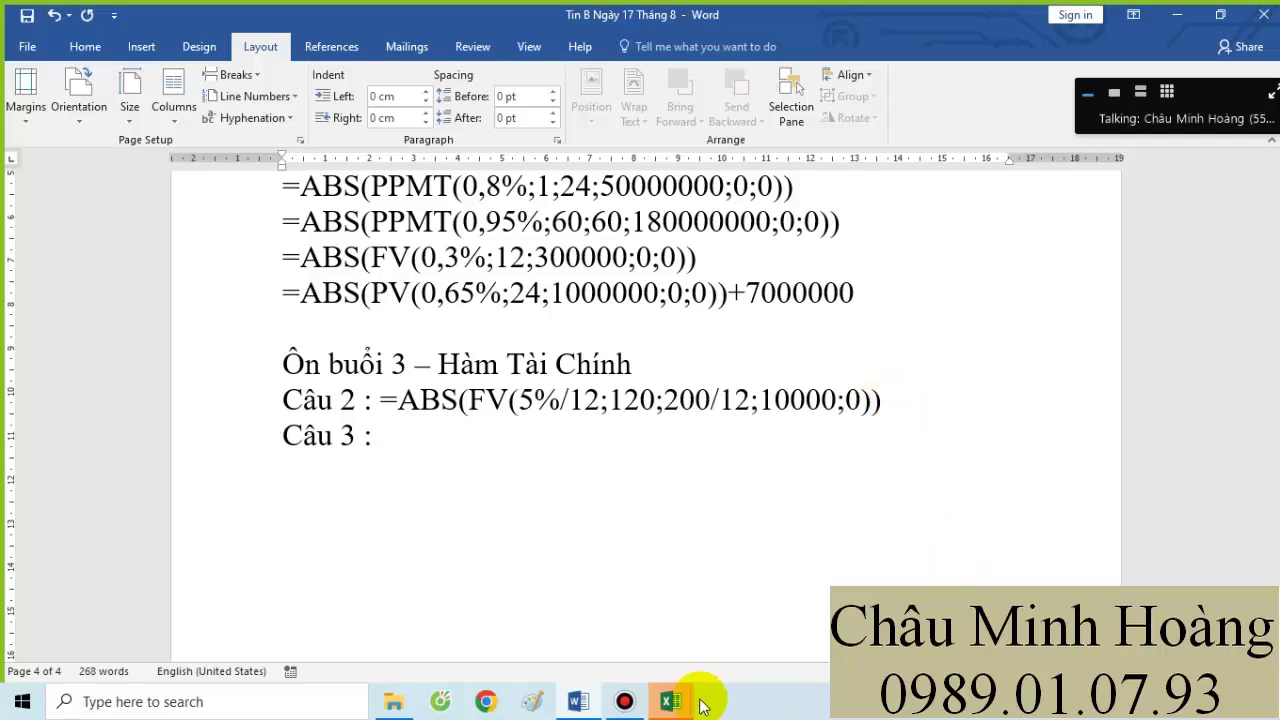
- Return to Excel and replace the C6 formula still open for editing in Câu 2 with the reference ='[Câu 3.xlsx]Sheet1'!$C$7
click(678, 699)
click(526, 634)
click(558, 510)
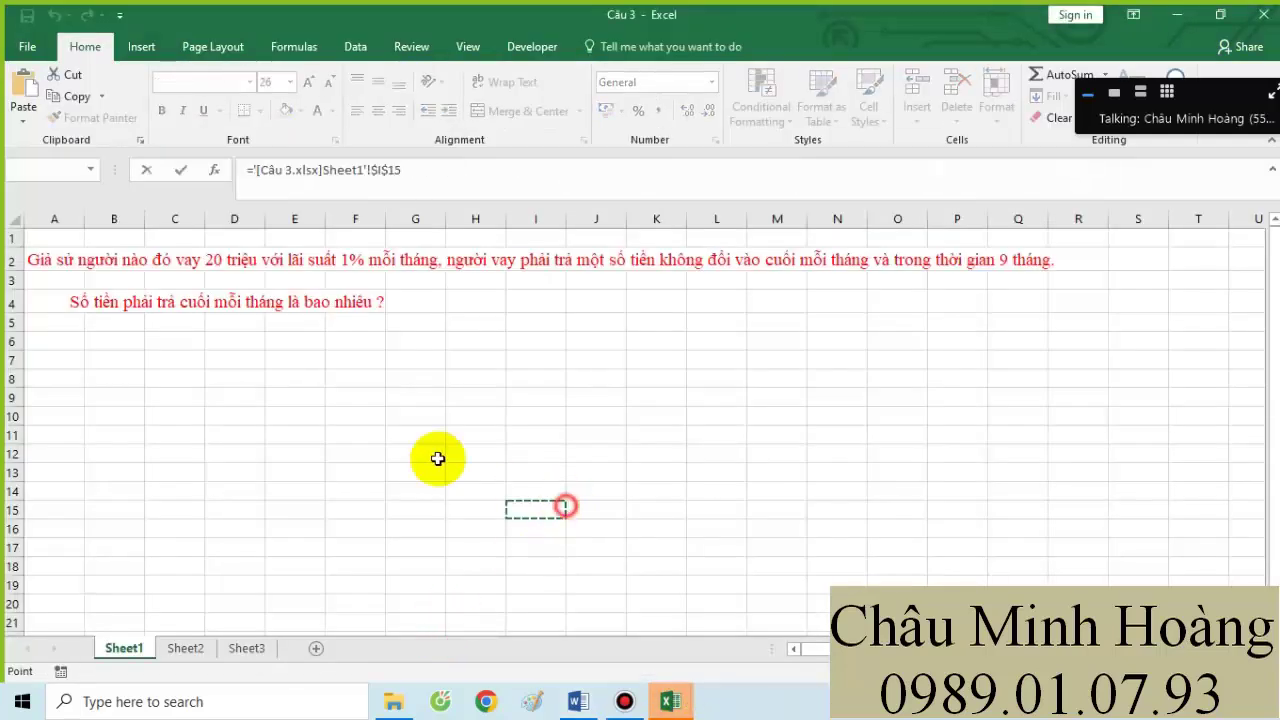
click(167, 355)
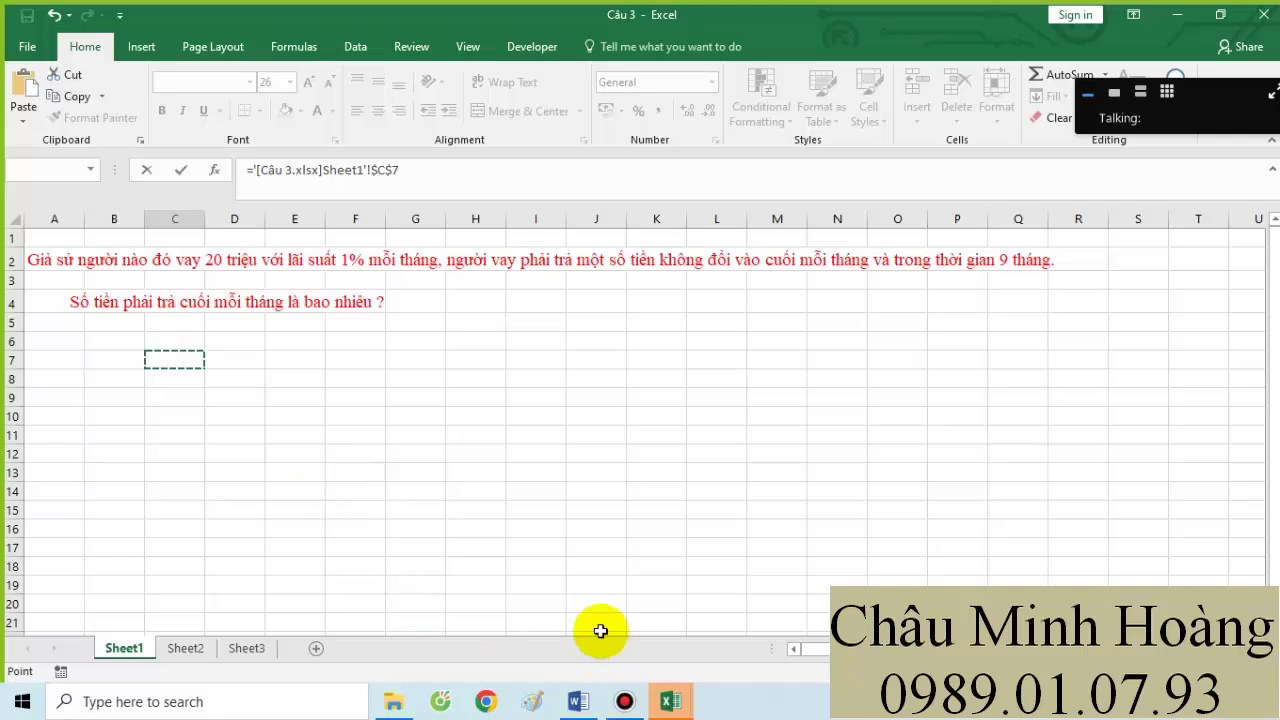
key(Return)
- Switch to the Câu 3 workbook and set the font size of the empty cell D6 below the question to 26
click(666, 698)
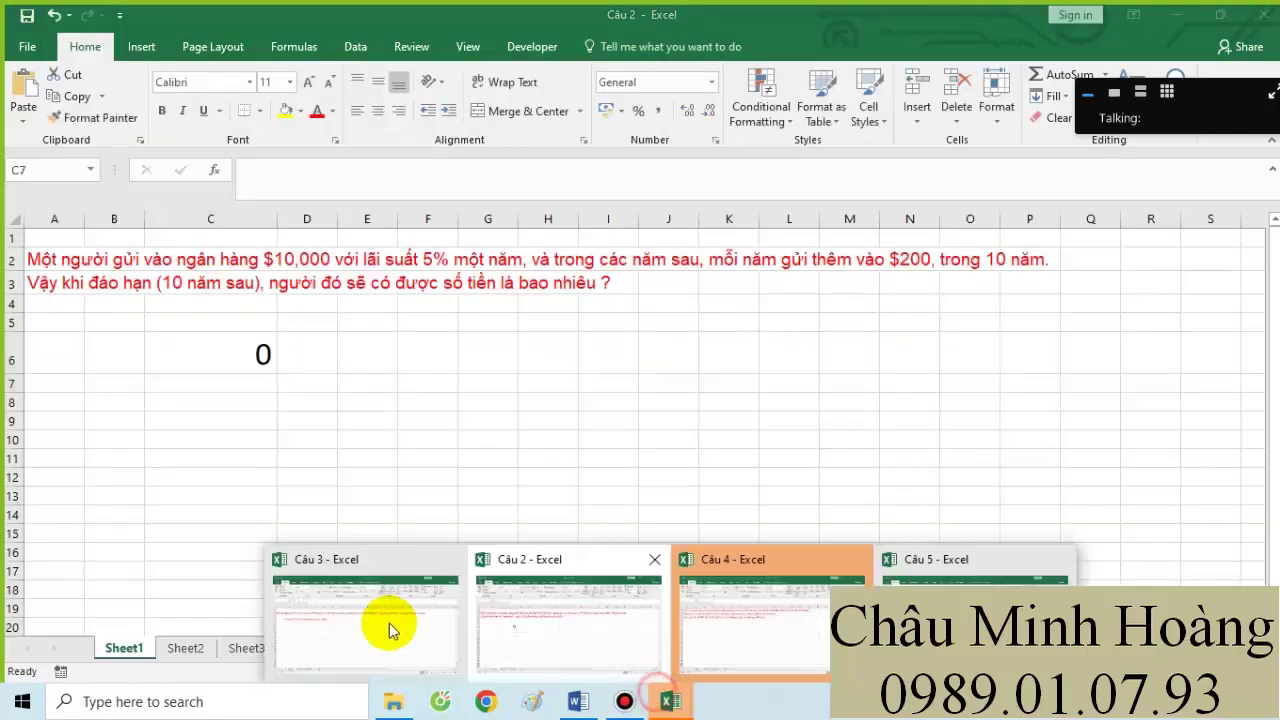
click(391, 623)
click(229, 342)
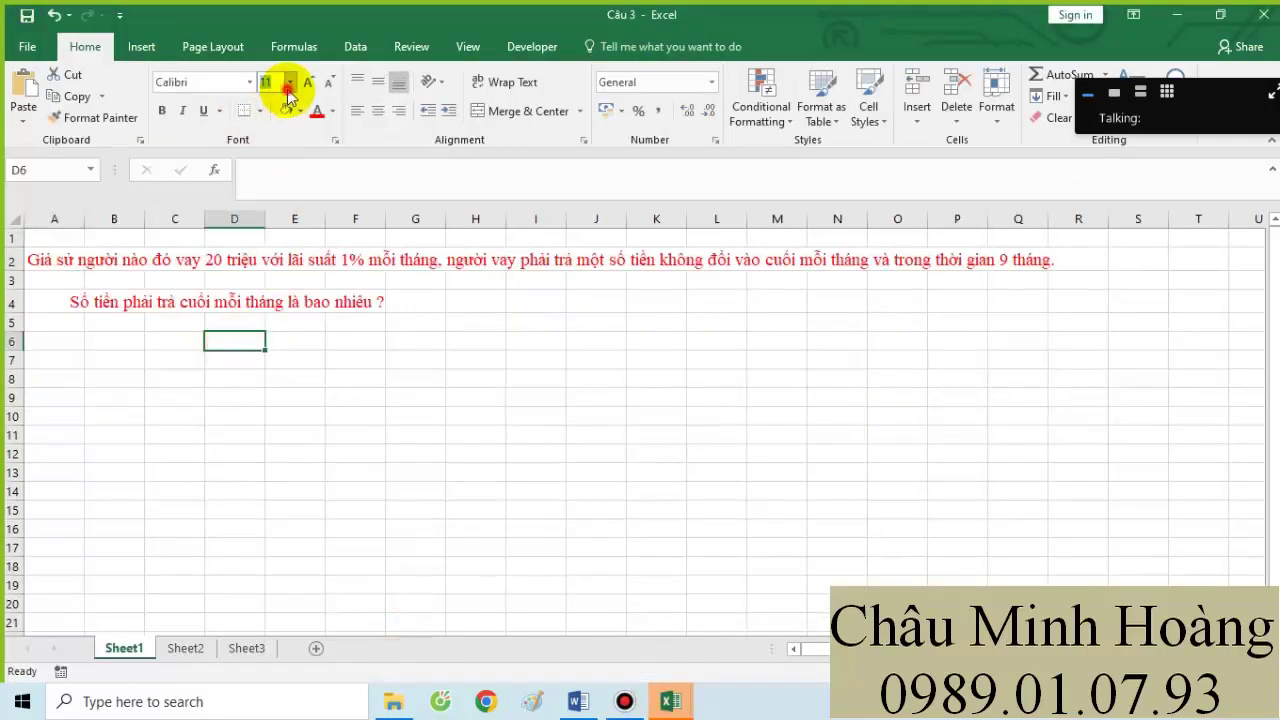
click(289, 82)
click(267, 302)
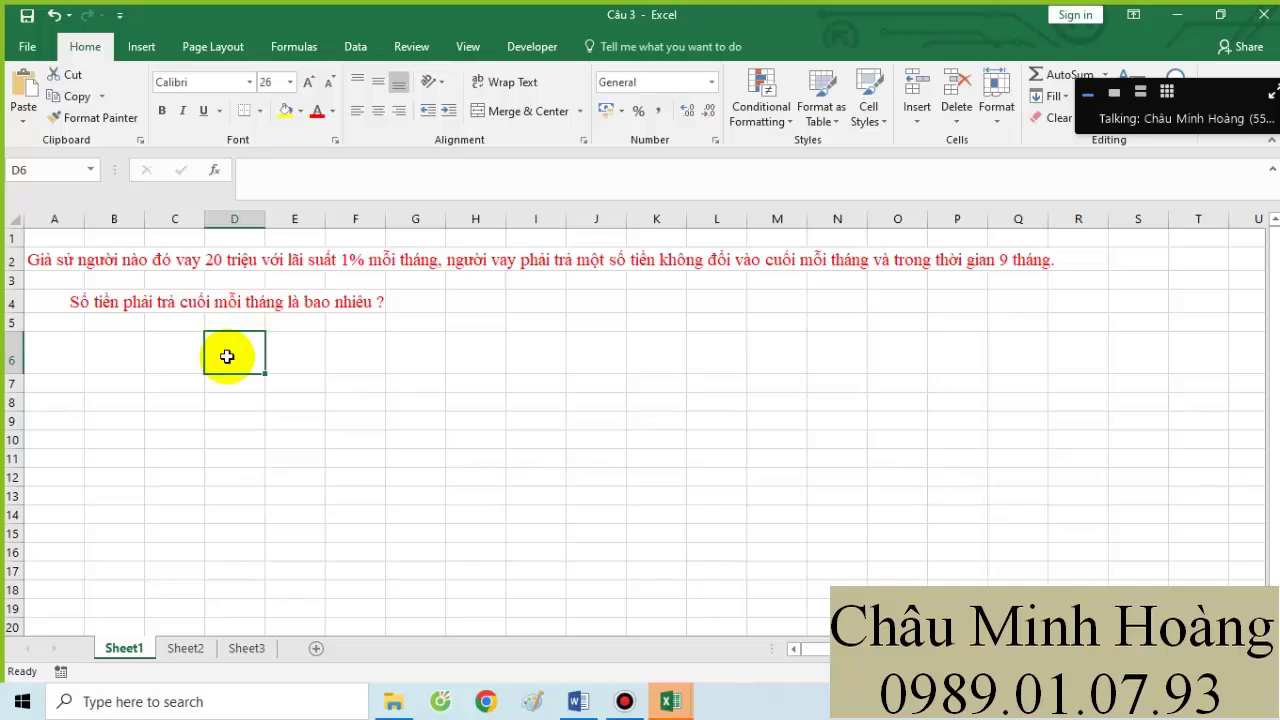
- Enter the formula =ABS(PMT(1%/12;9;20000000;0;0)) in cell D6 of the Câu 3 sheet
text(=abs(pm)
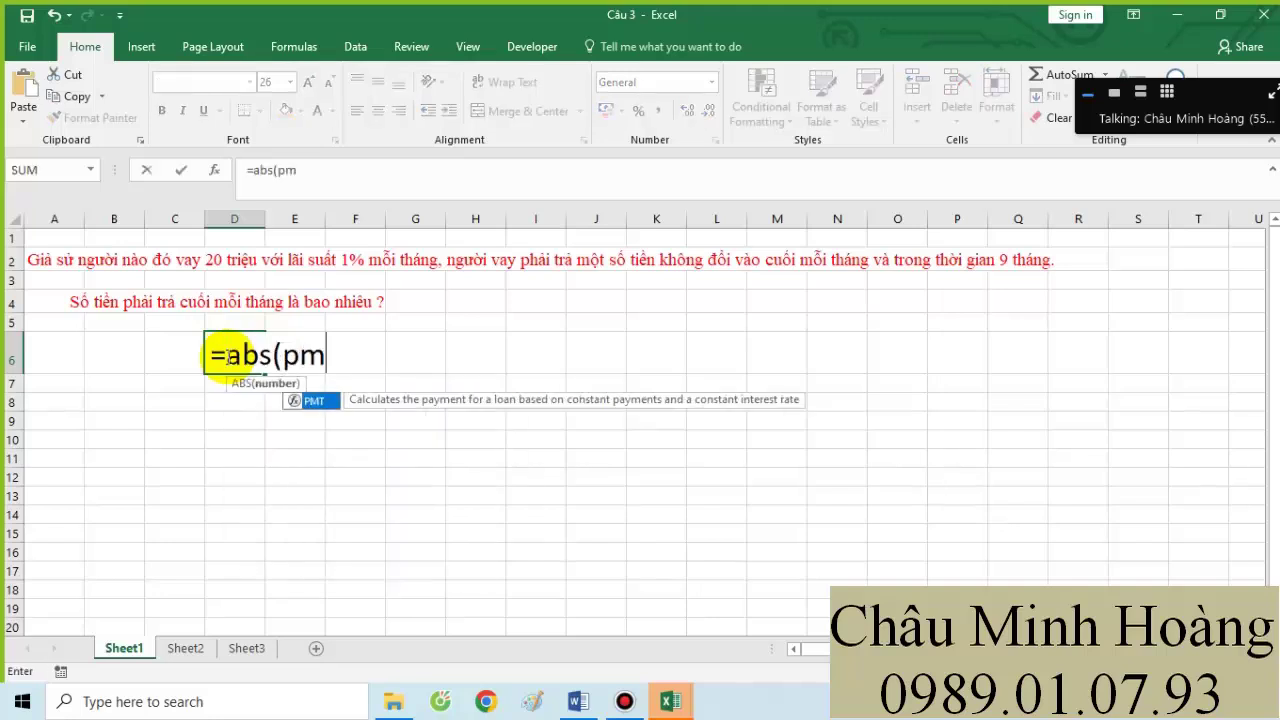
key(Tab)
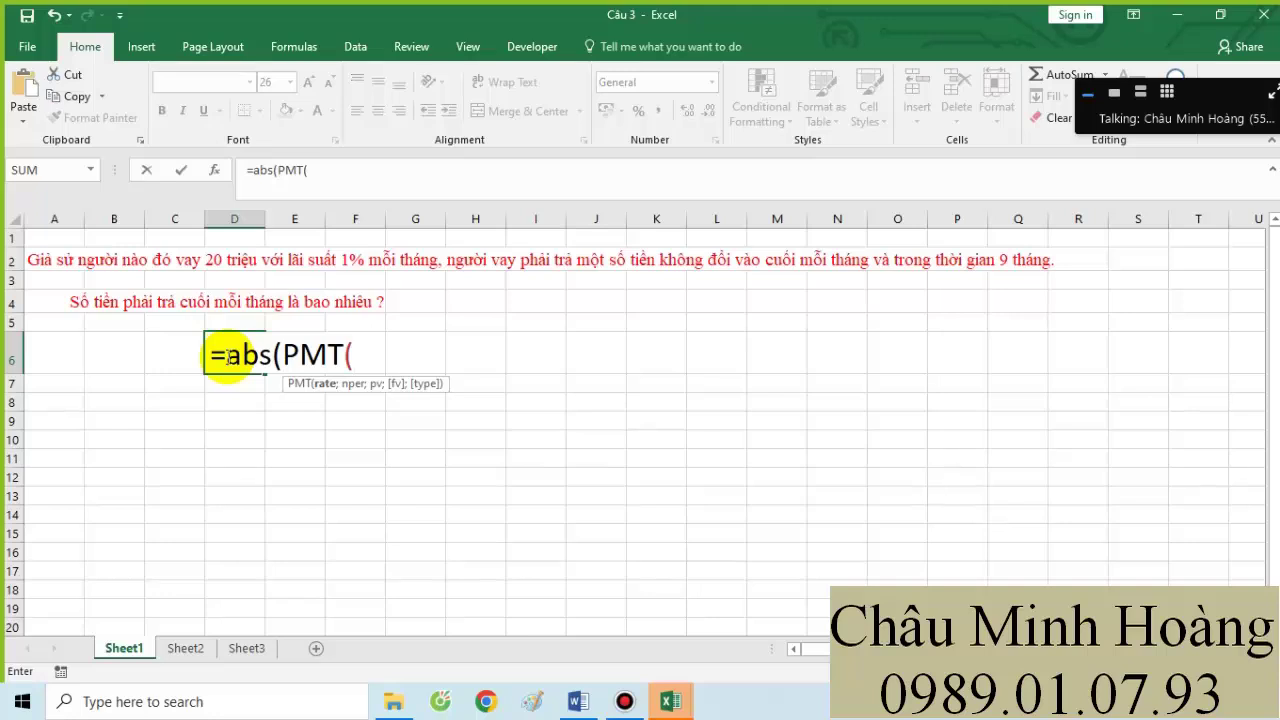
text(1%/12;)
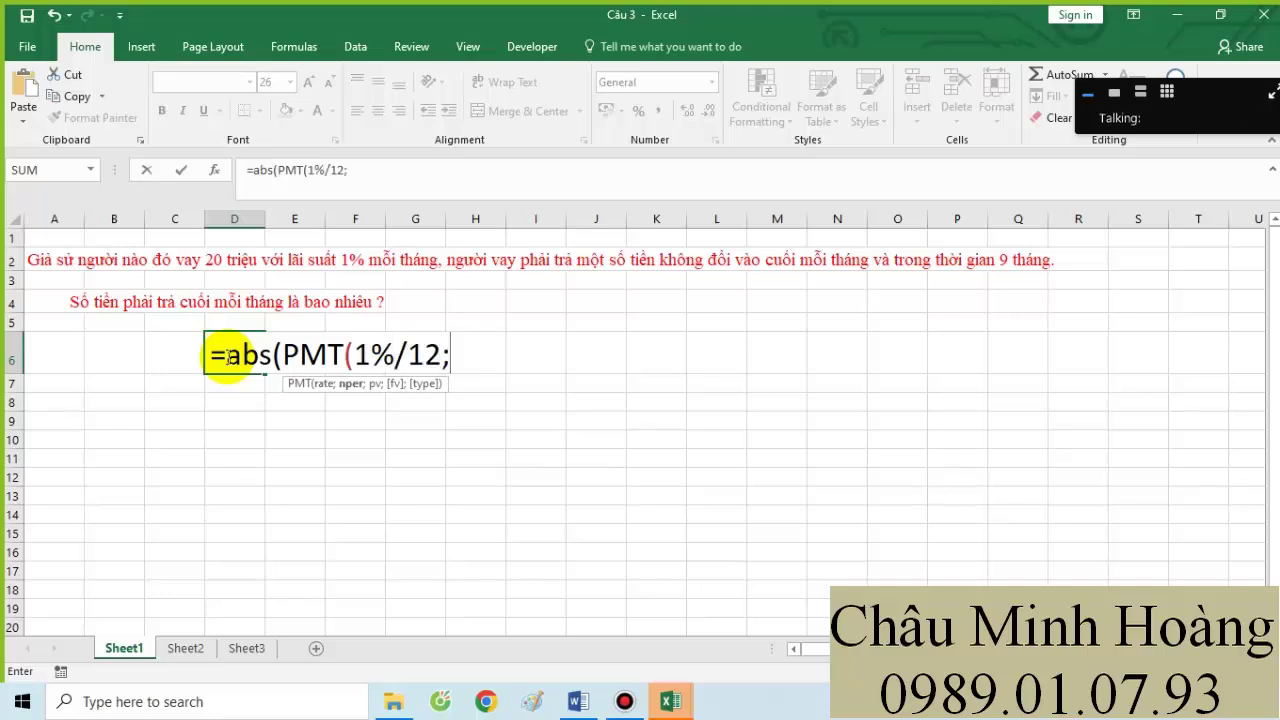
text(9;)
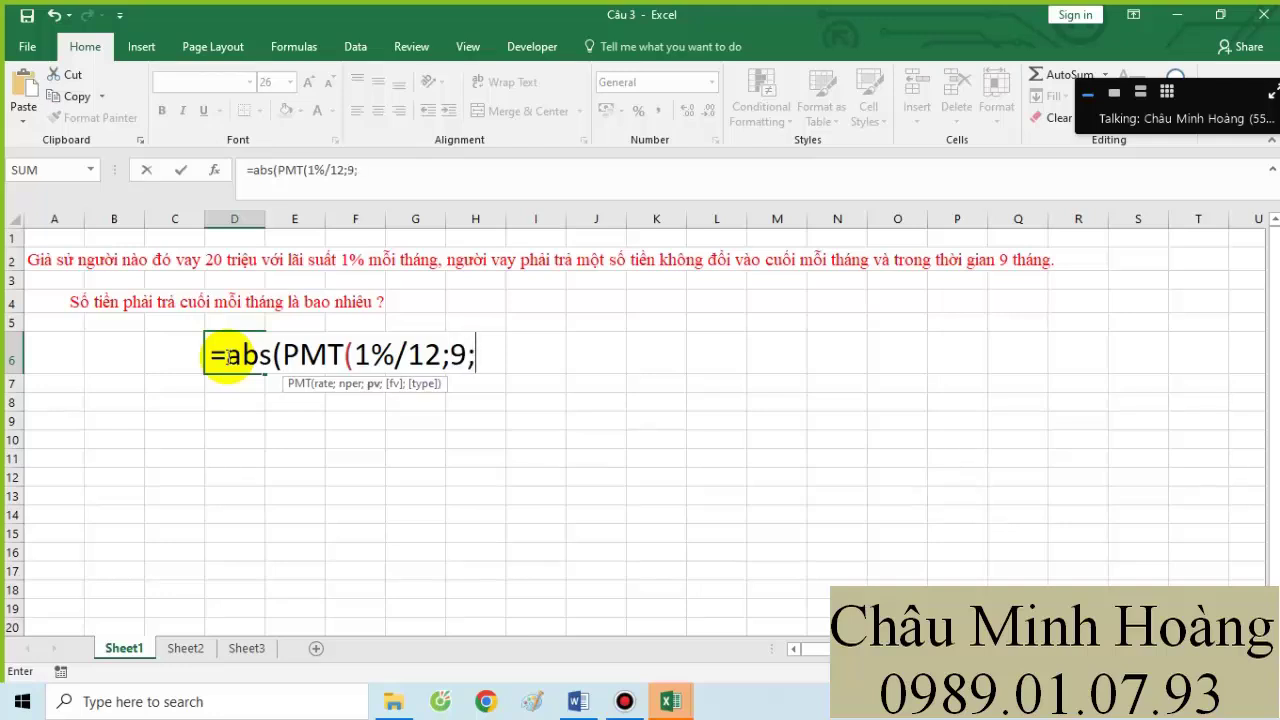
text(200)
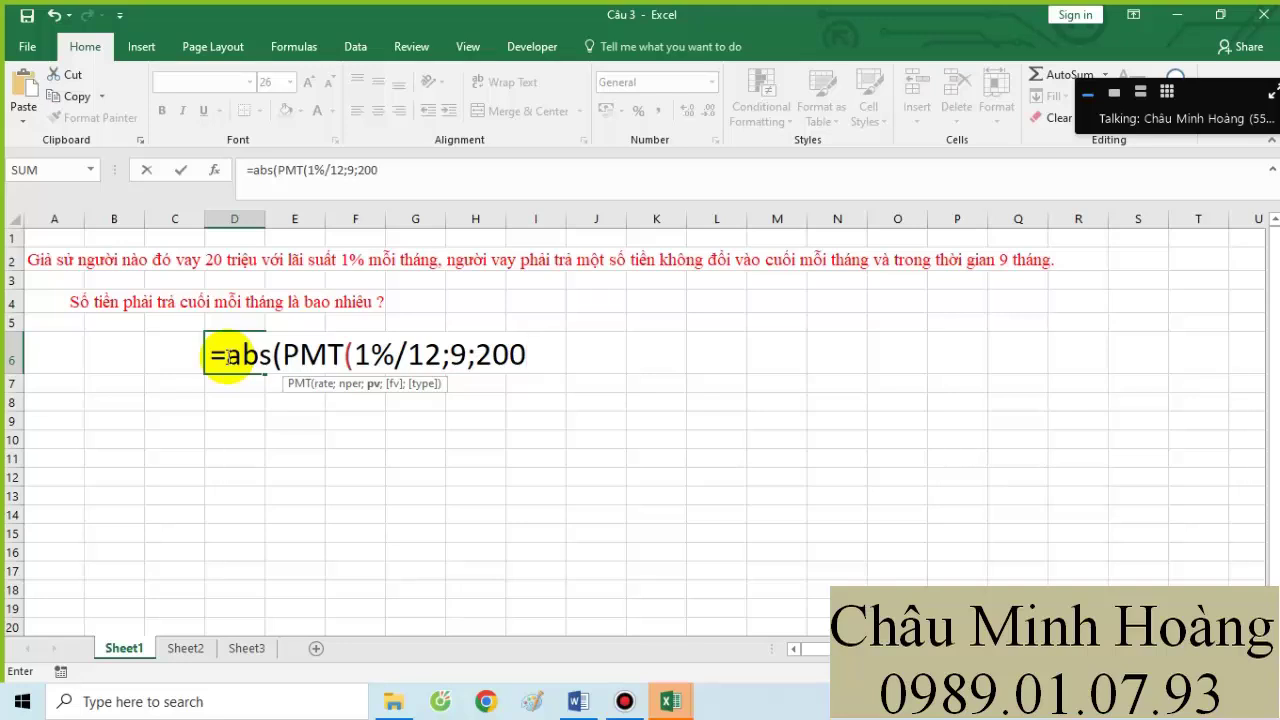
text(00000)
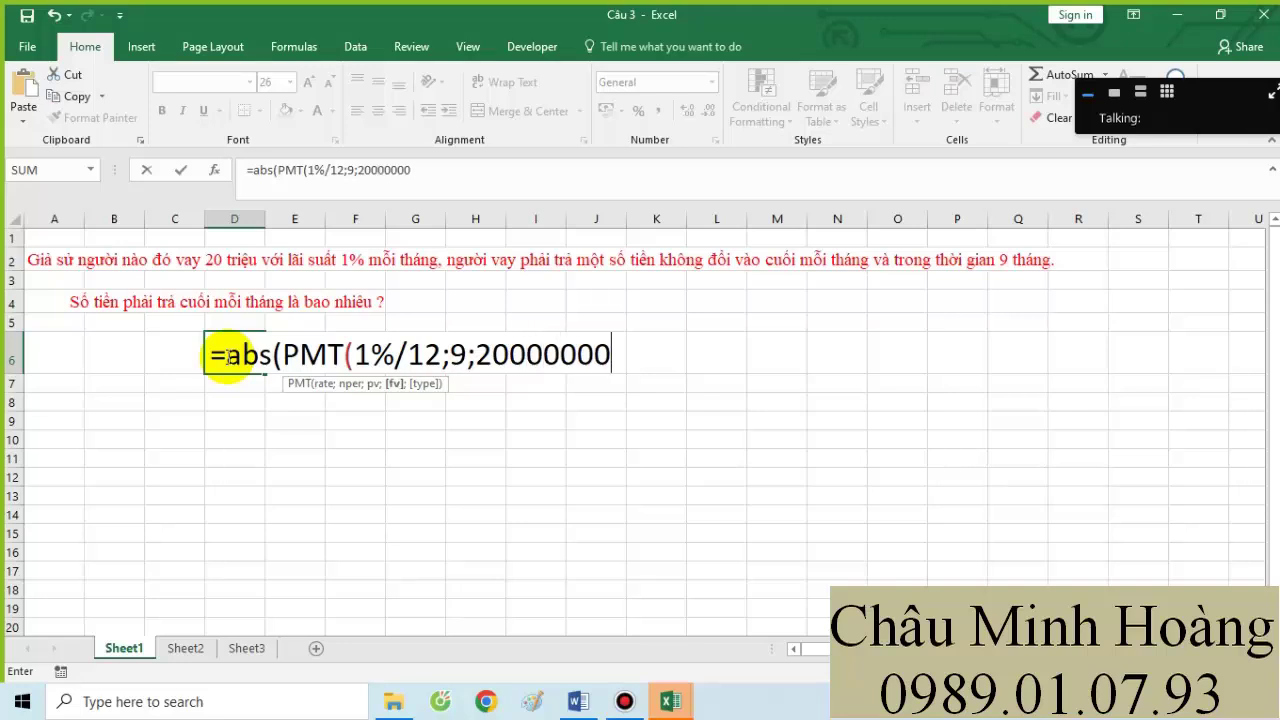
text(;0;0)
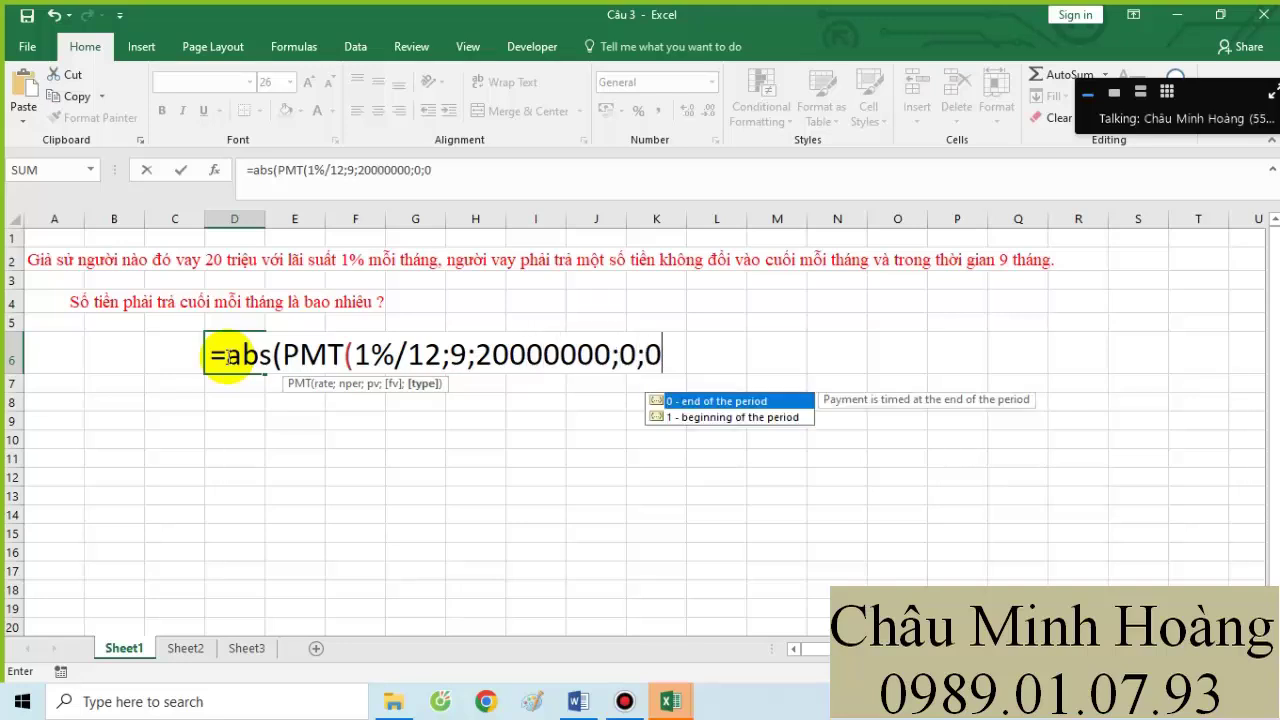
text()))
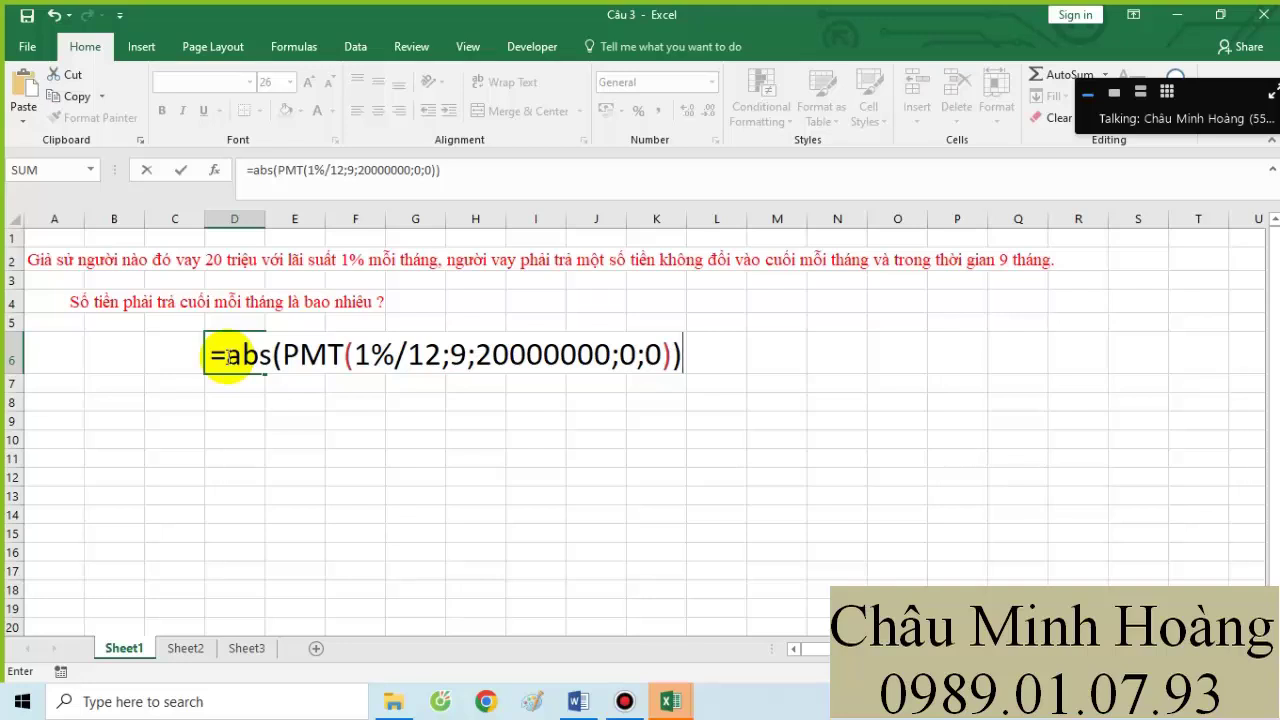
key(Return)
- Copy the whole D6 formula text into the Word notes after "Câu 3 :" and add a new line "Câu 4 :" below it
double_click(218, 356)
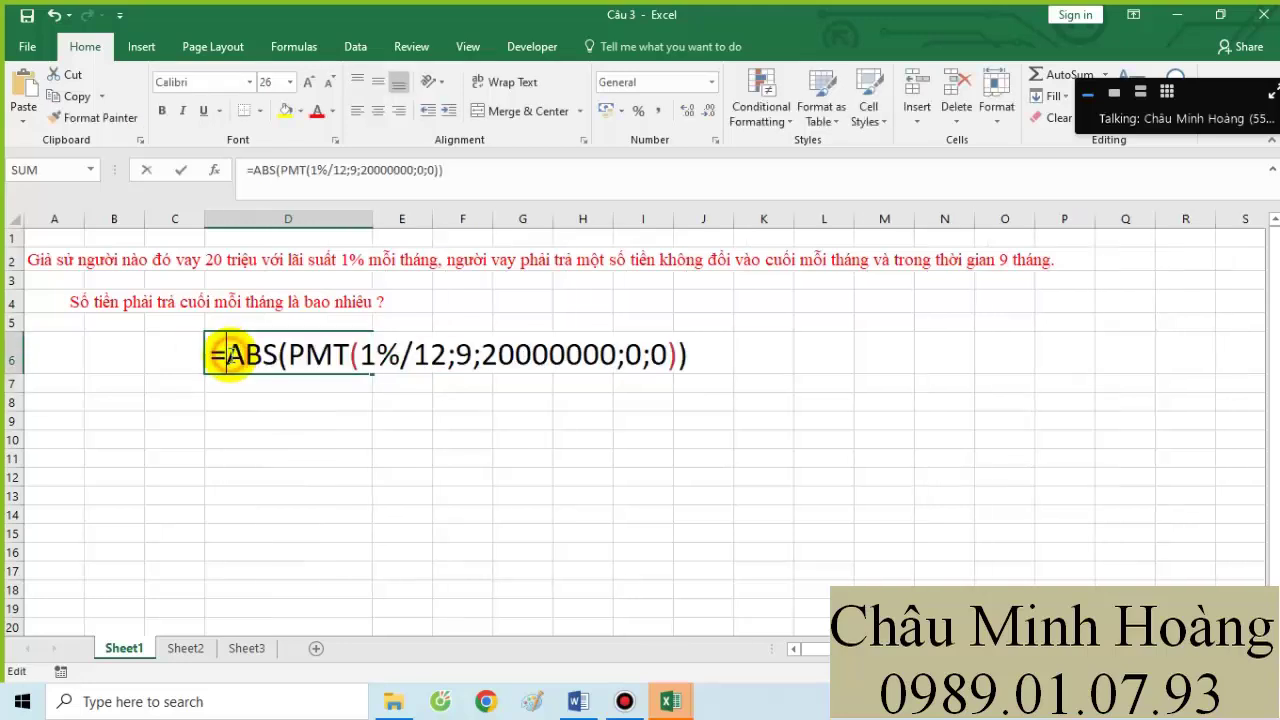
drag(218, 356, 197, 371)
key(ctrl+c)
click(578, 699)
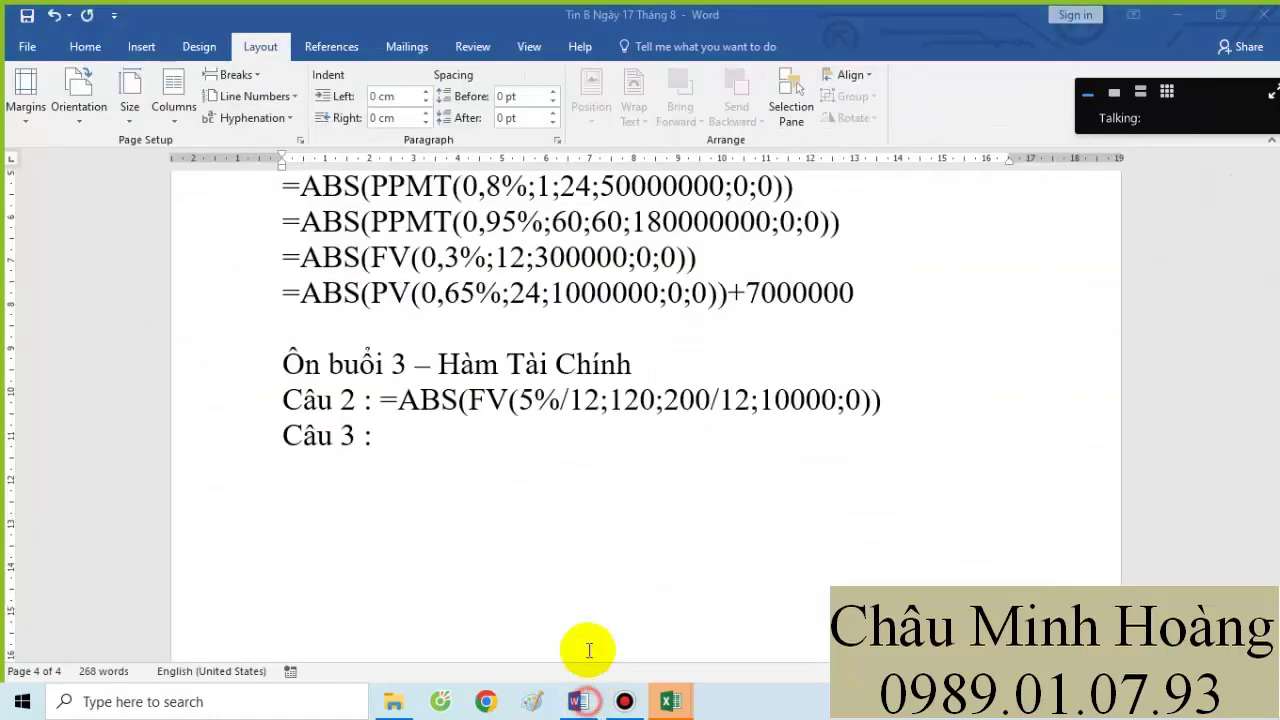
key(ctrl+v)
key(Return)
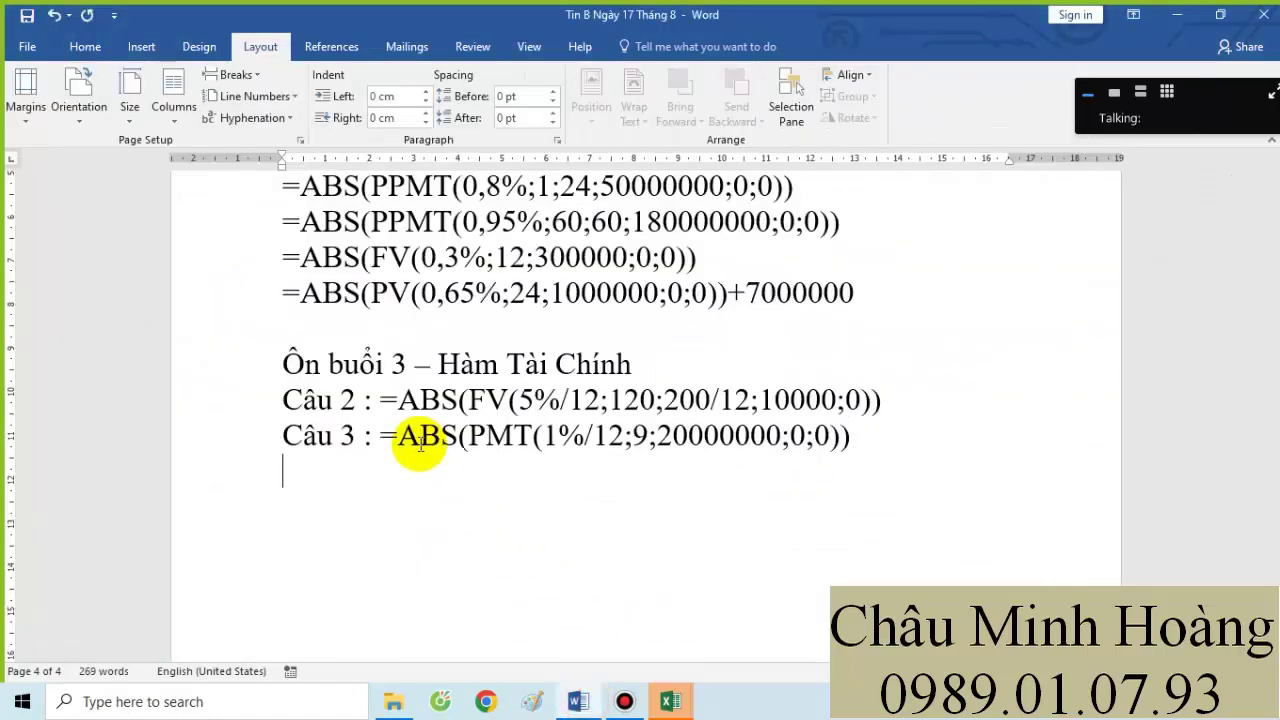
text(câu 4 :)
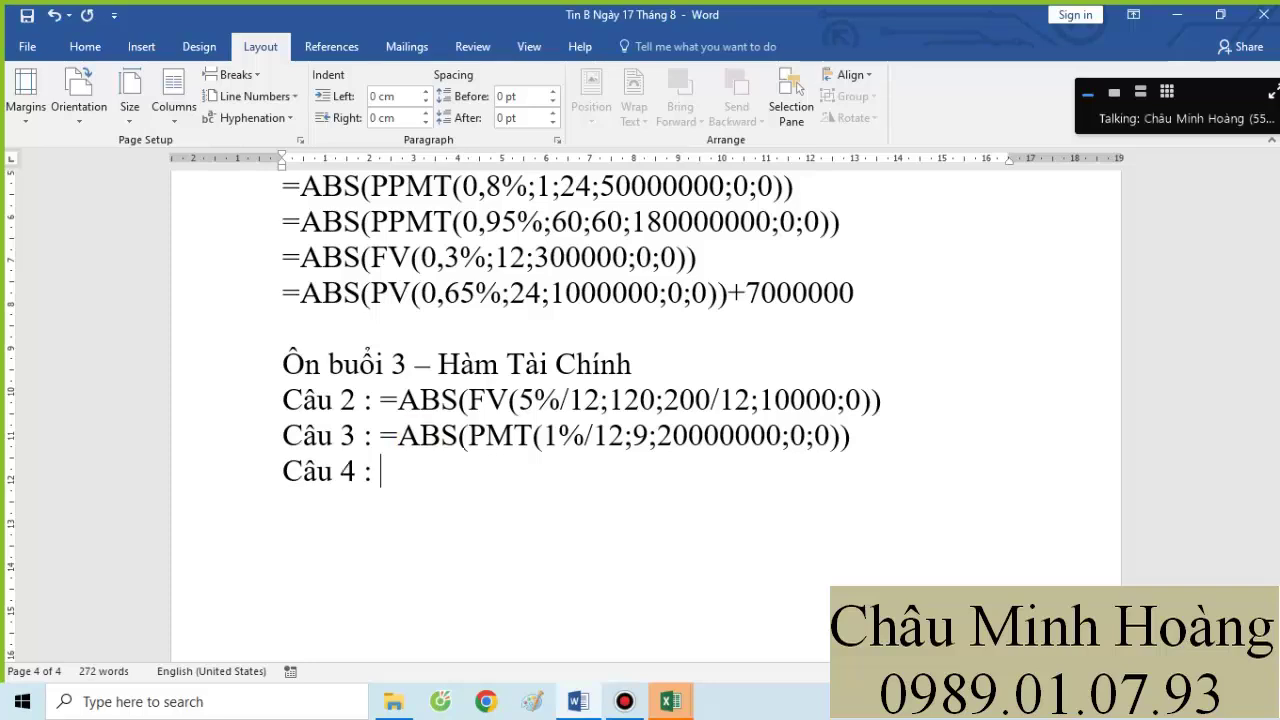
- Return to Excel and replace the D6 formula still open for editing in Câu 3 with a reference to an empty Câu 4 cell
mouse_move(663, 696)
click(796, 620)
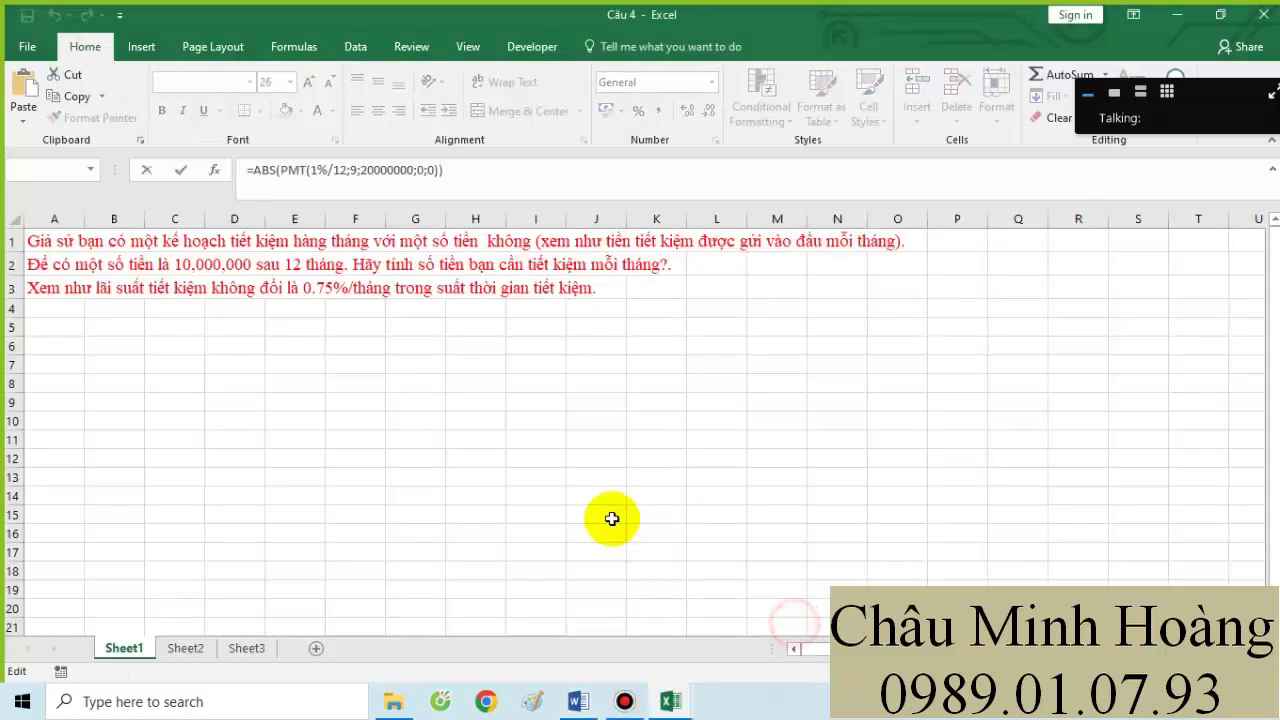
click(591, 474)
key(Return)
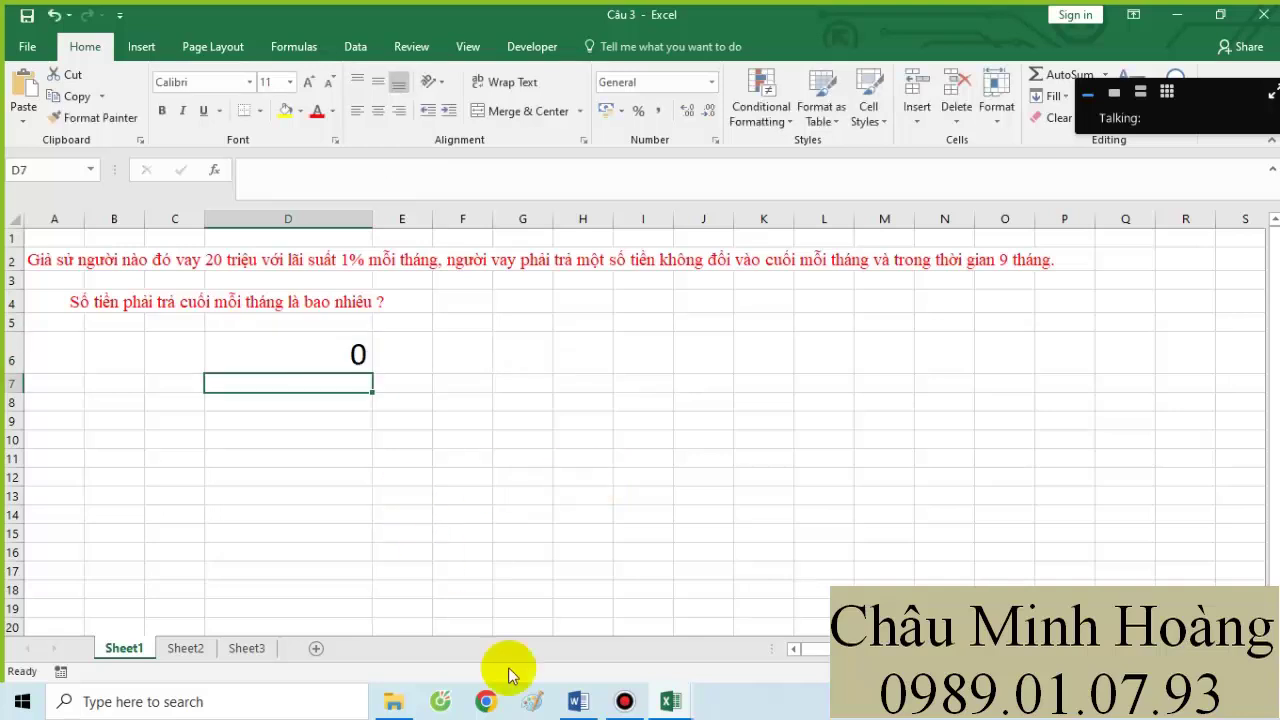
- Switch to the Câu 4 workbook and set the font size of the empty cell E5 below the question to 22
mouse_move(666, 698)
click(749, 617)
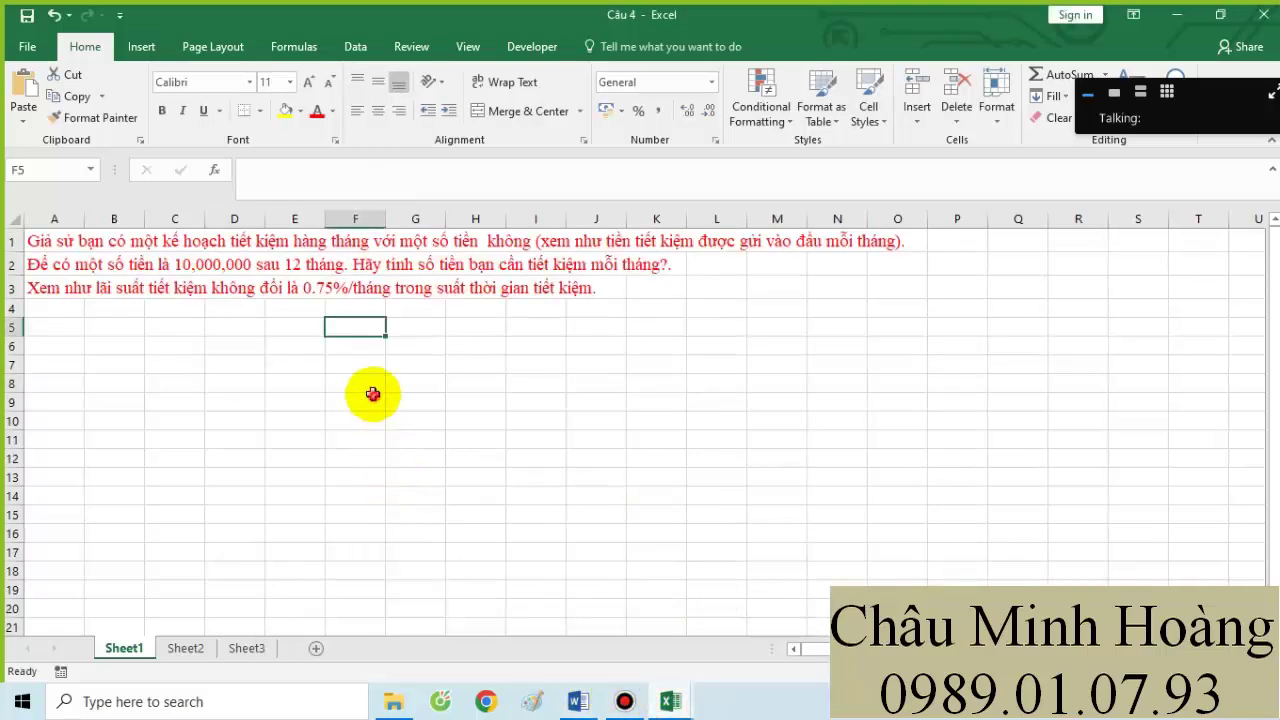
click(268, 330)
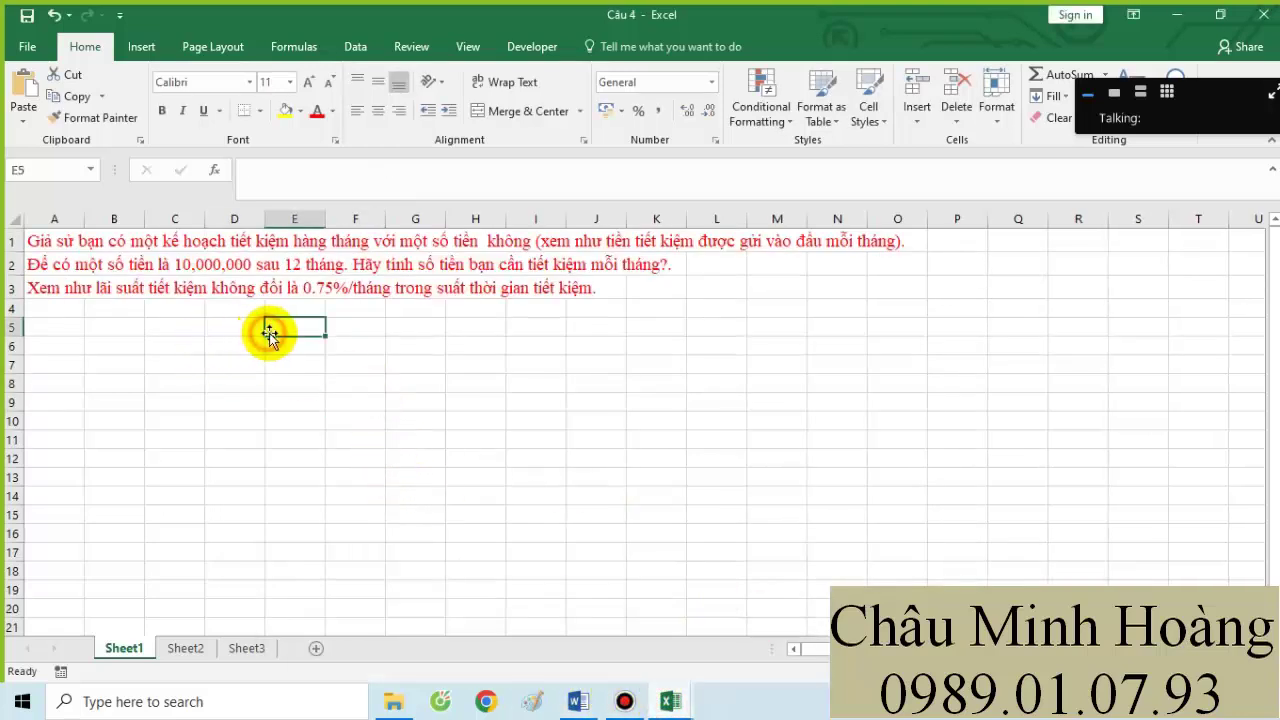
click(289, 81)
click(271, 266)
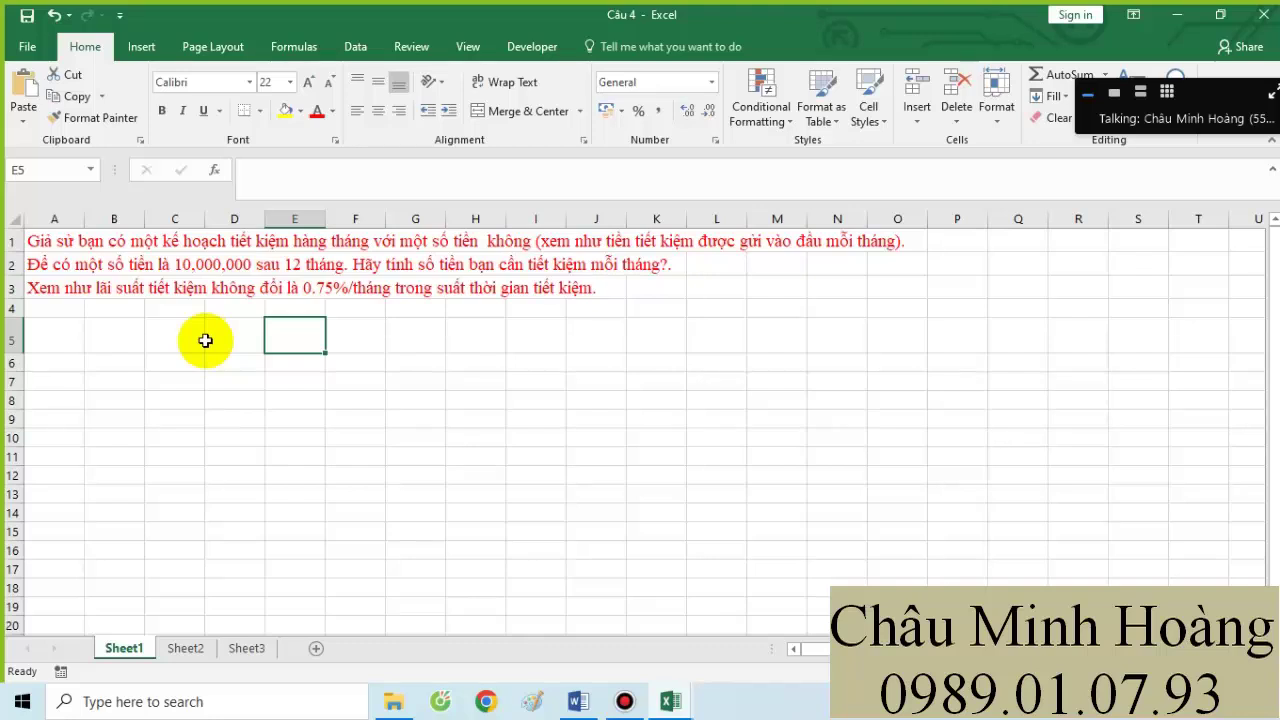
- Enter the formula =ABS(PMT(0,75%;12;0;10000000;1)) in cell E5 of the Câu 4 sheet
text(=)
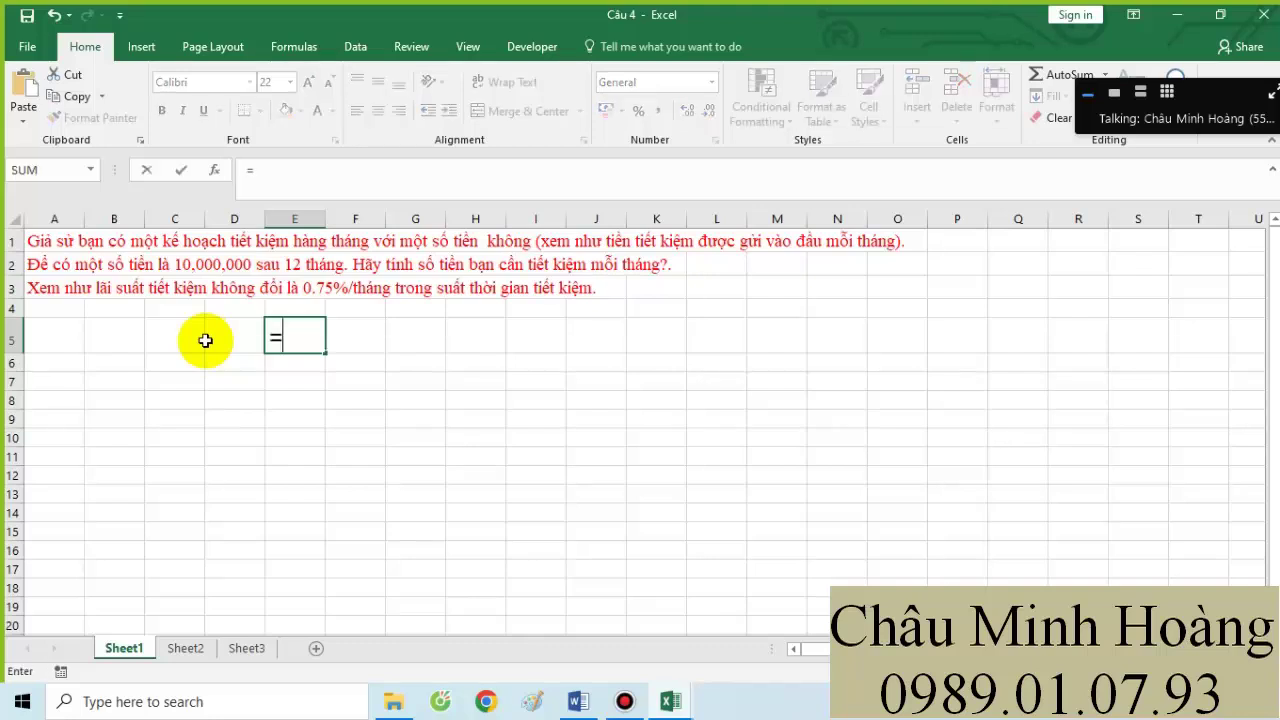
text(abs(pmt)
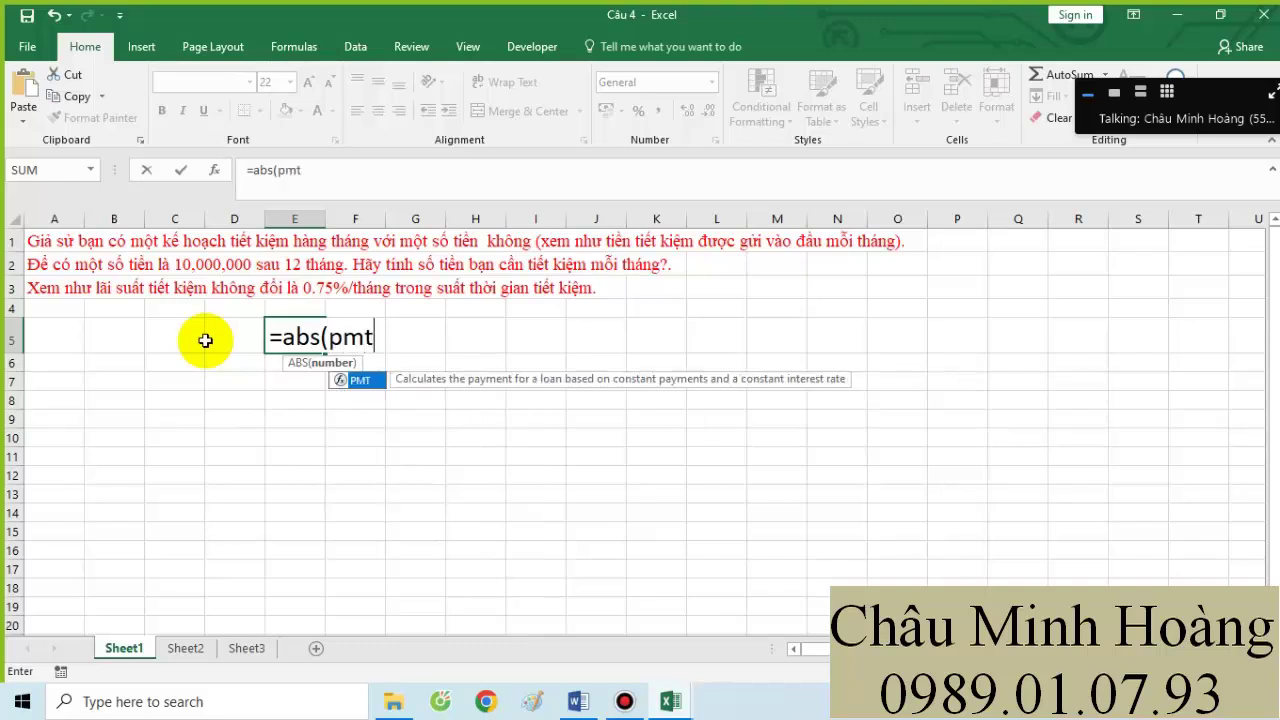
key(Caps_Lock)
text(t)
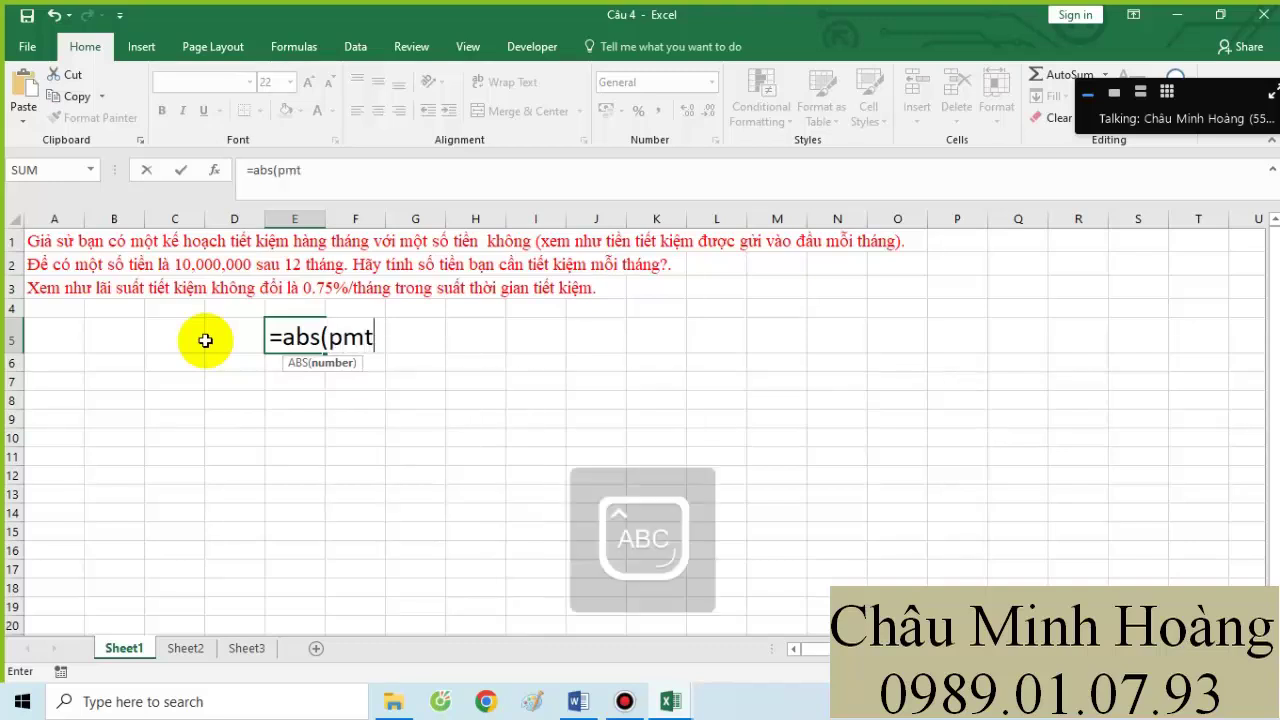
key(Caps_Lock)
text(()
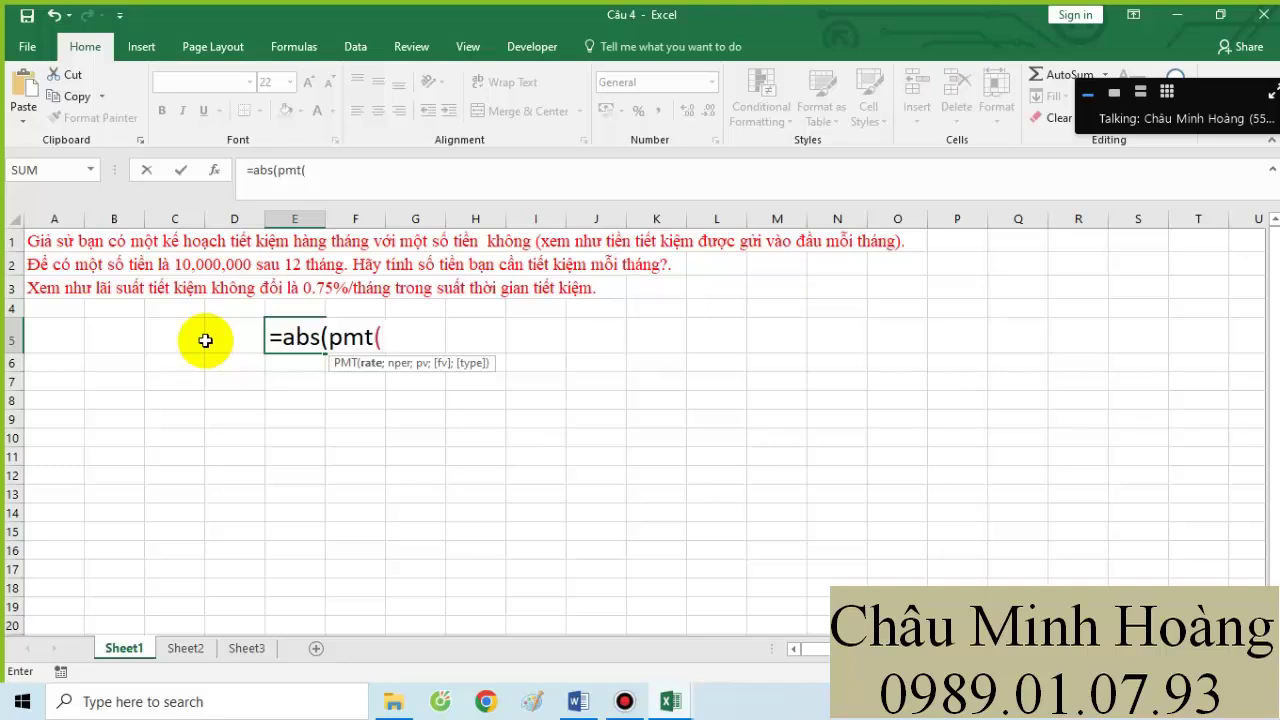
text(0,75%;)
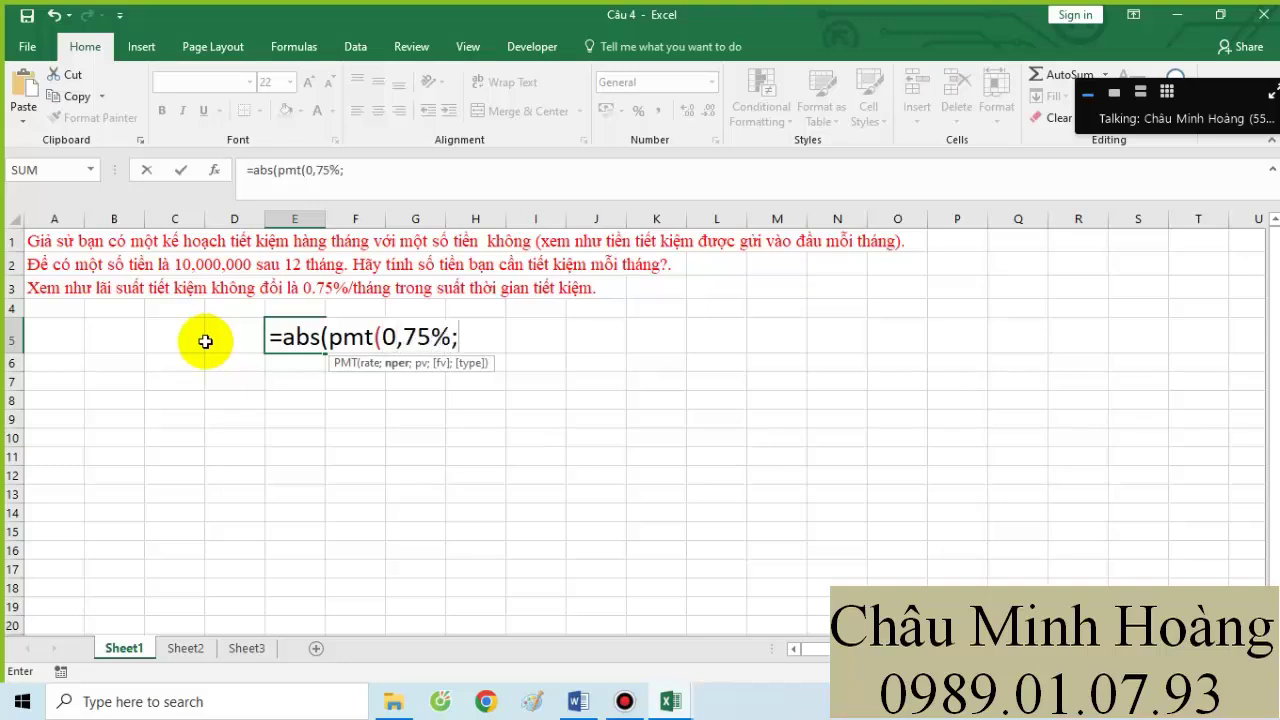
text(12;)
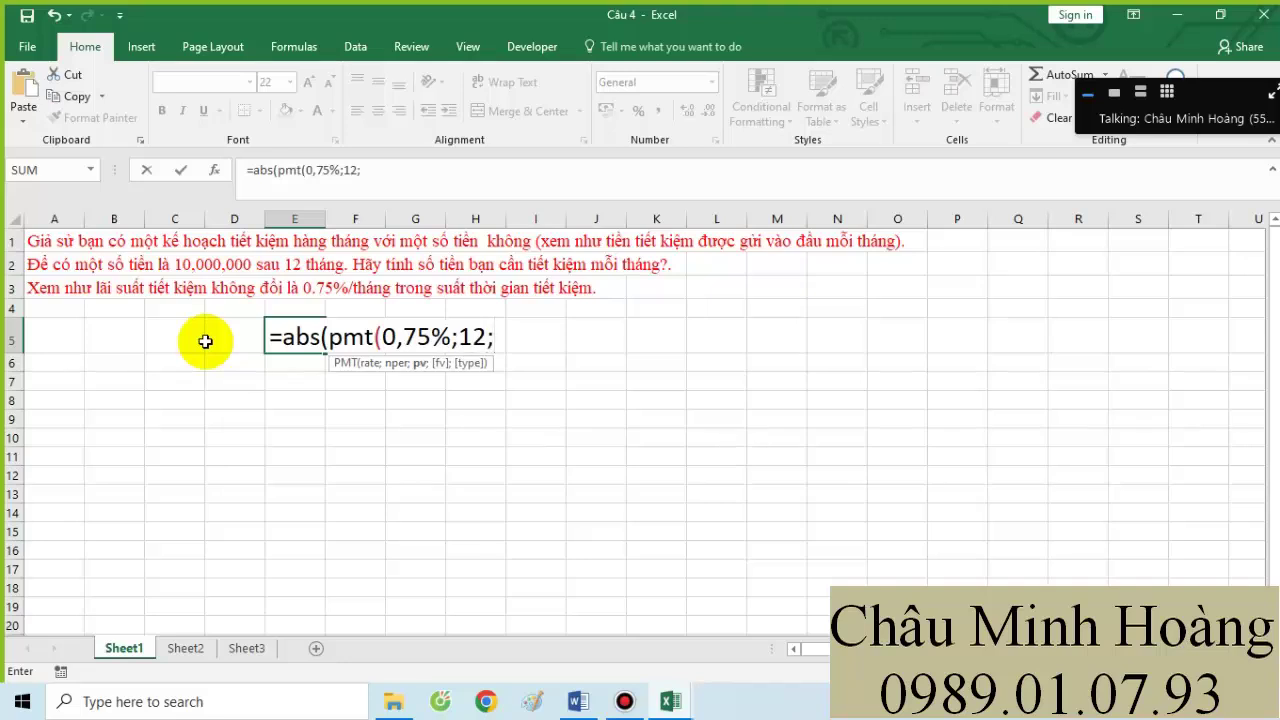
text(0;)
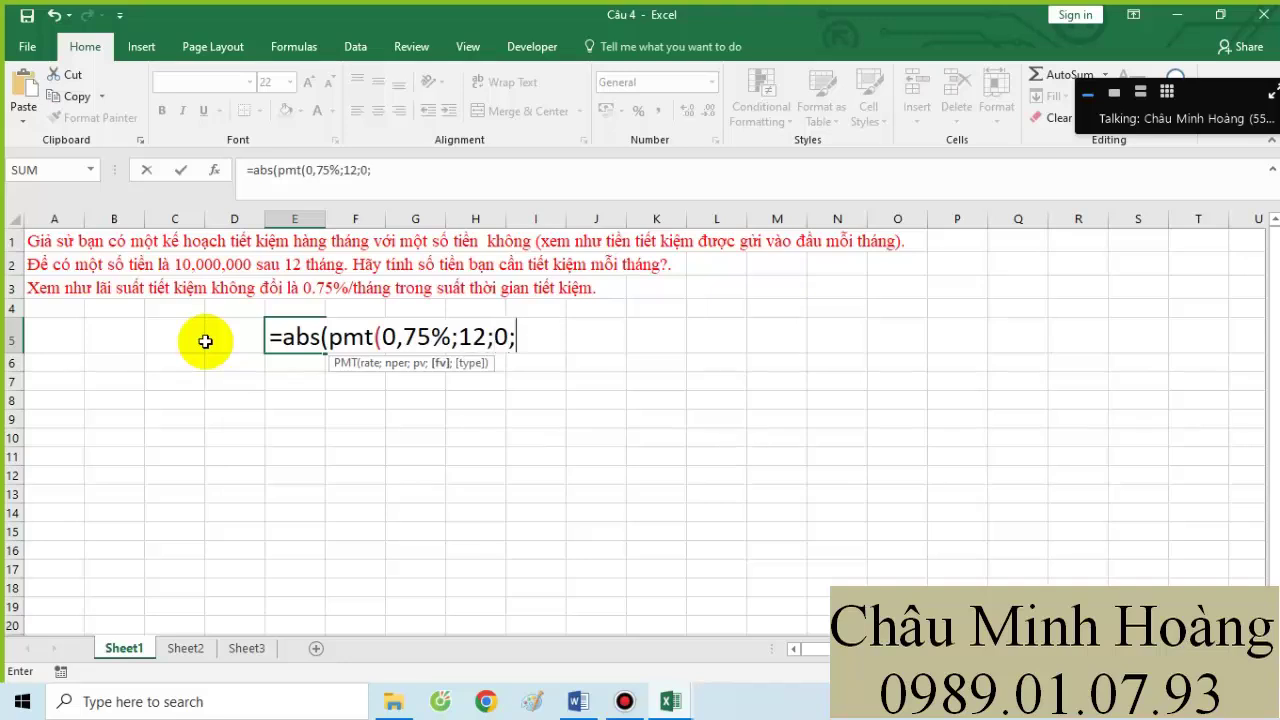
text(1000)
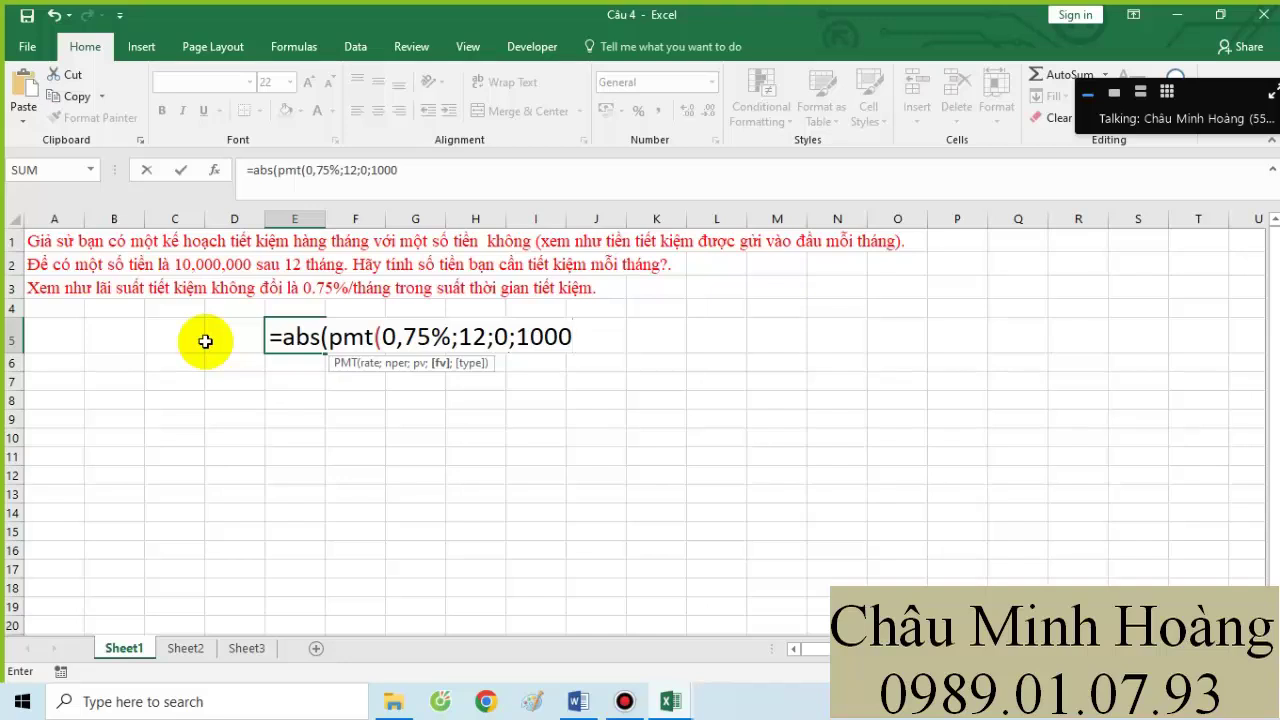
text(0000)
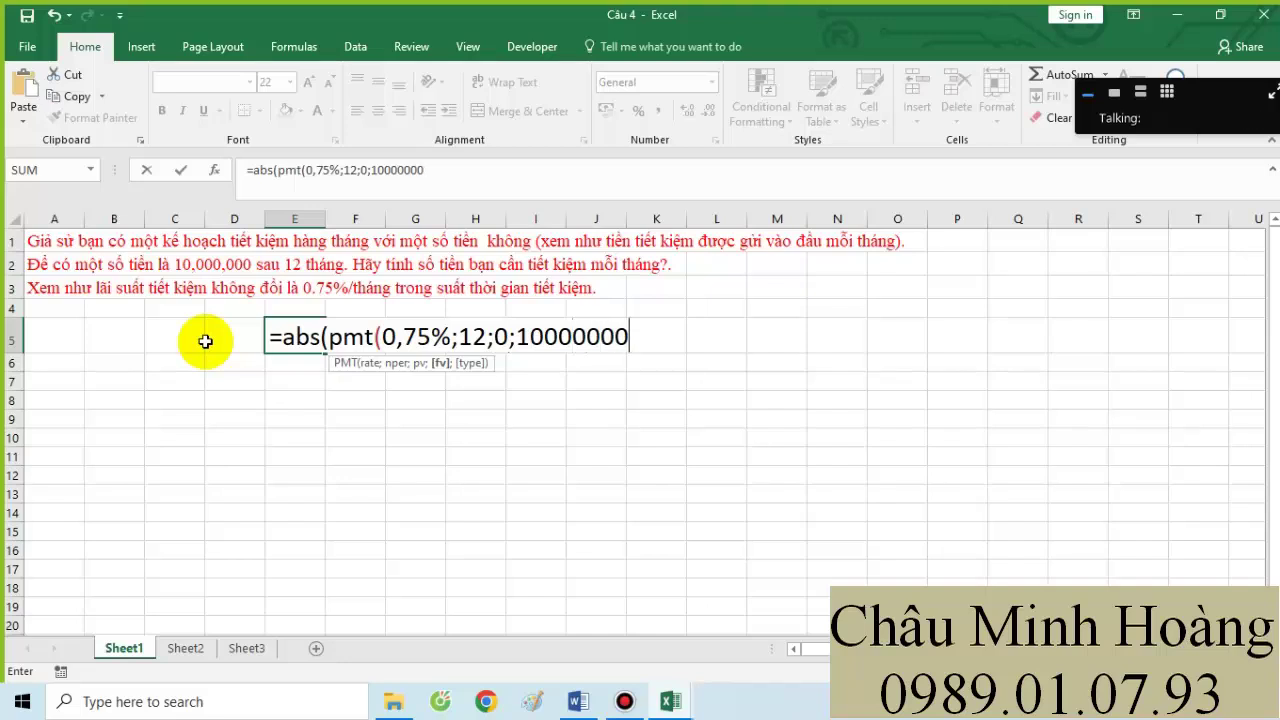
text(;1)
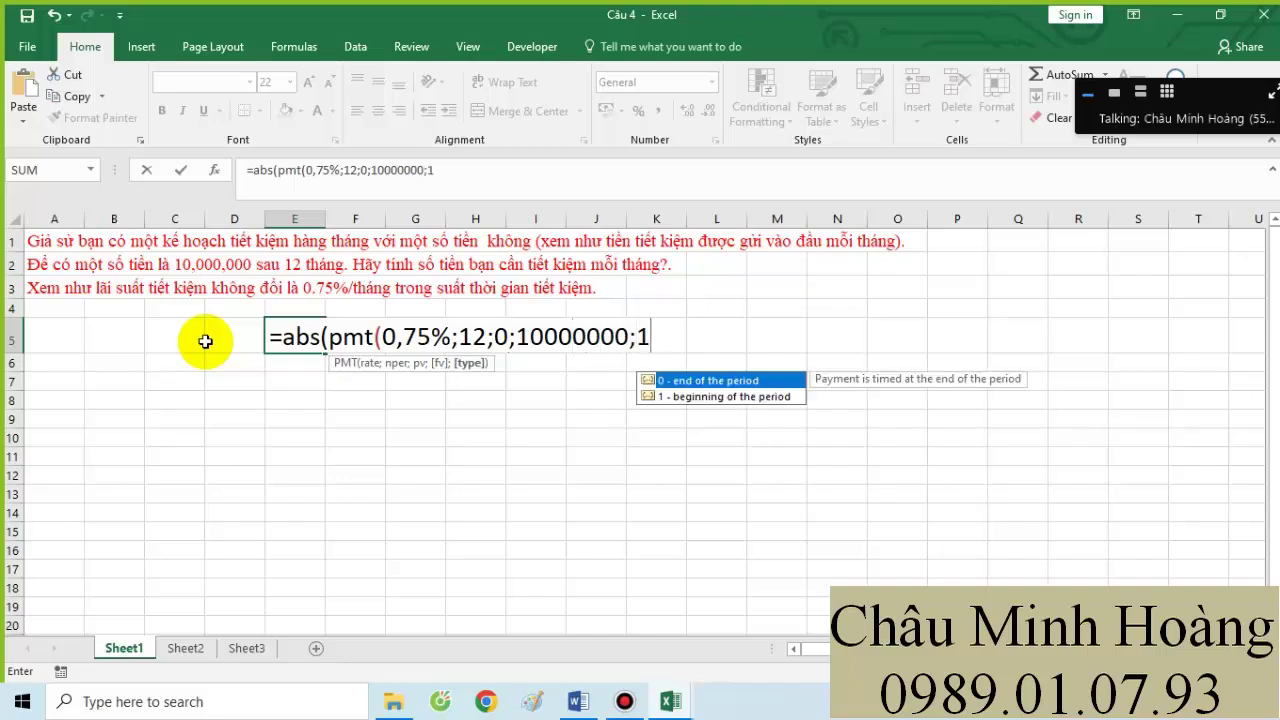
text()))
key(Return)
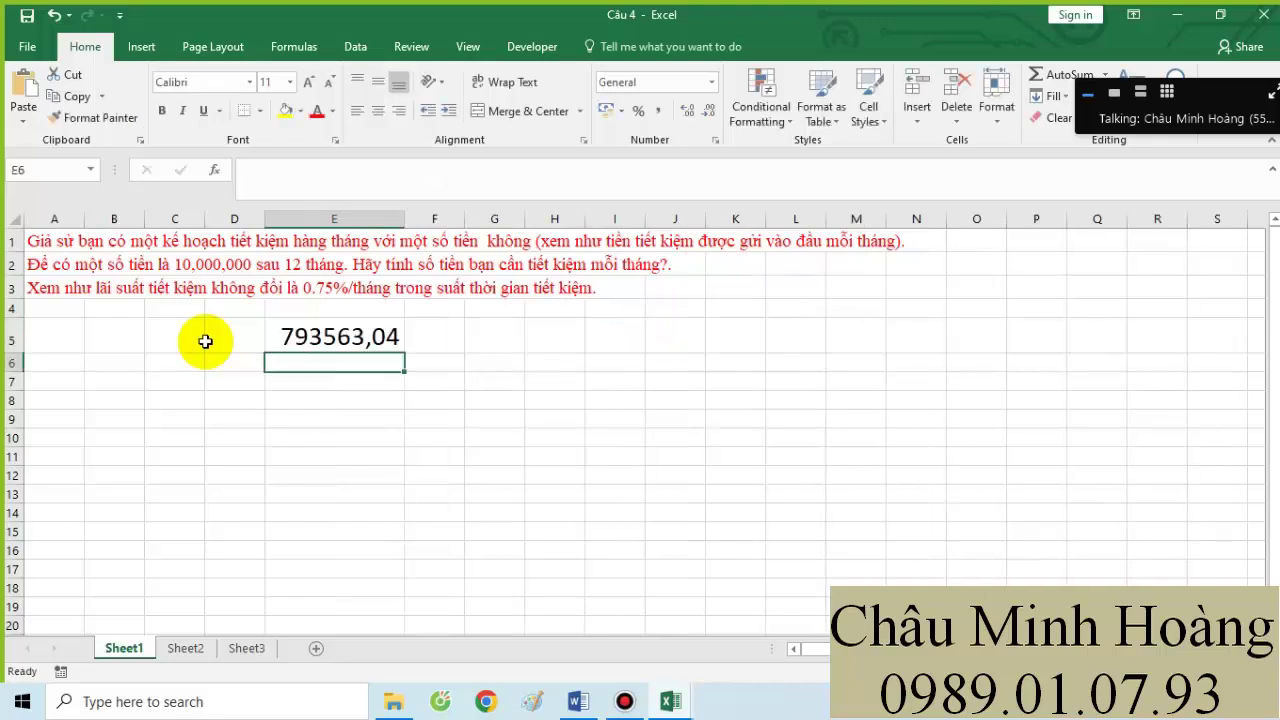
- Open the E5 formula and examine its rate, nper, pv, fv and type arguments one by one against the question text
double_click(314, 337)
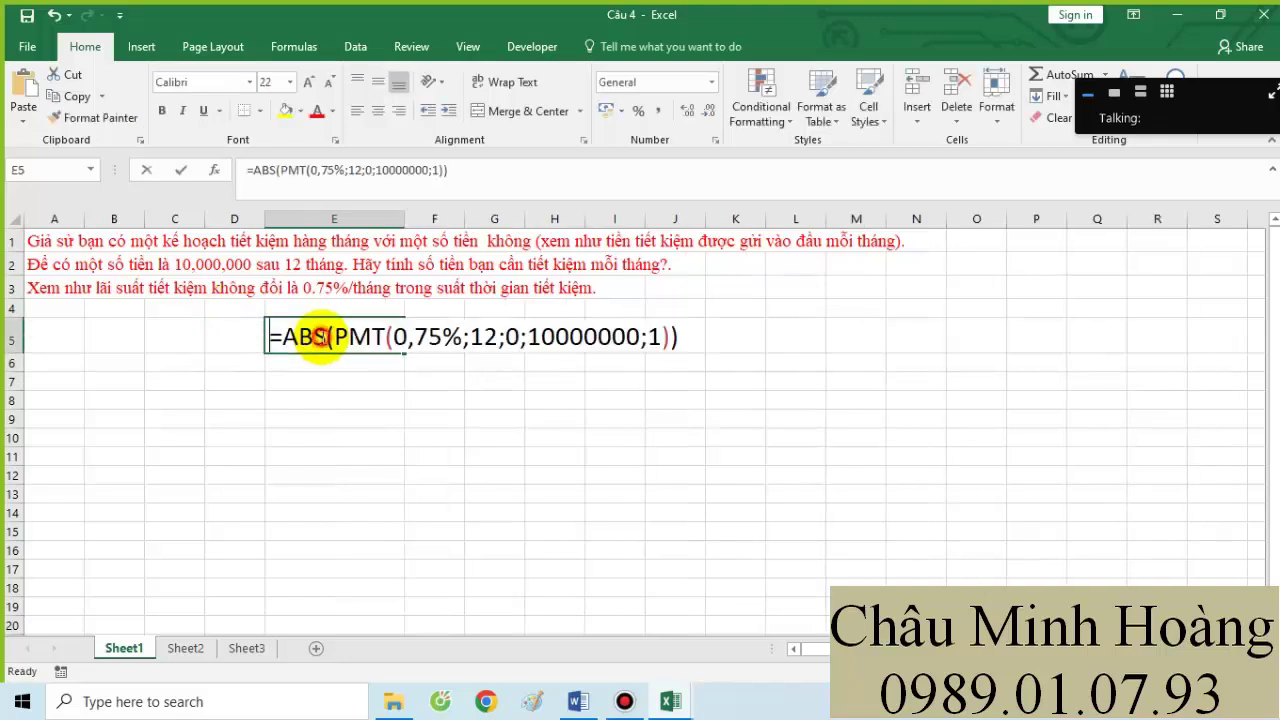
click(430, 350)
click(376, 363)
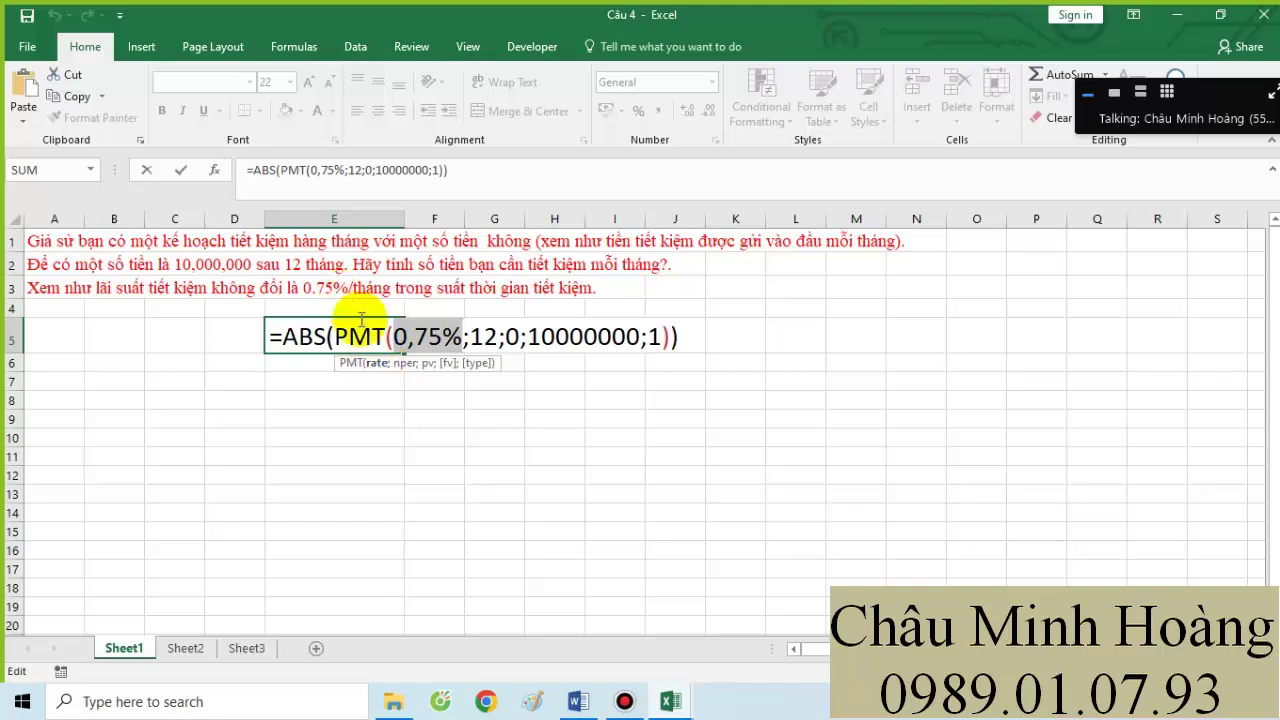
click(404, 363)
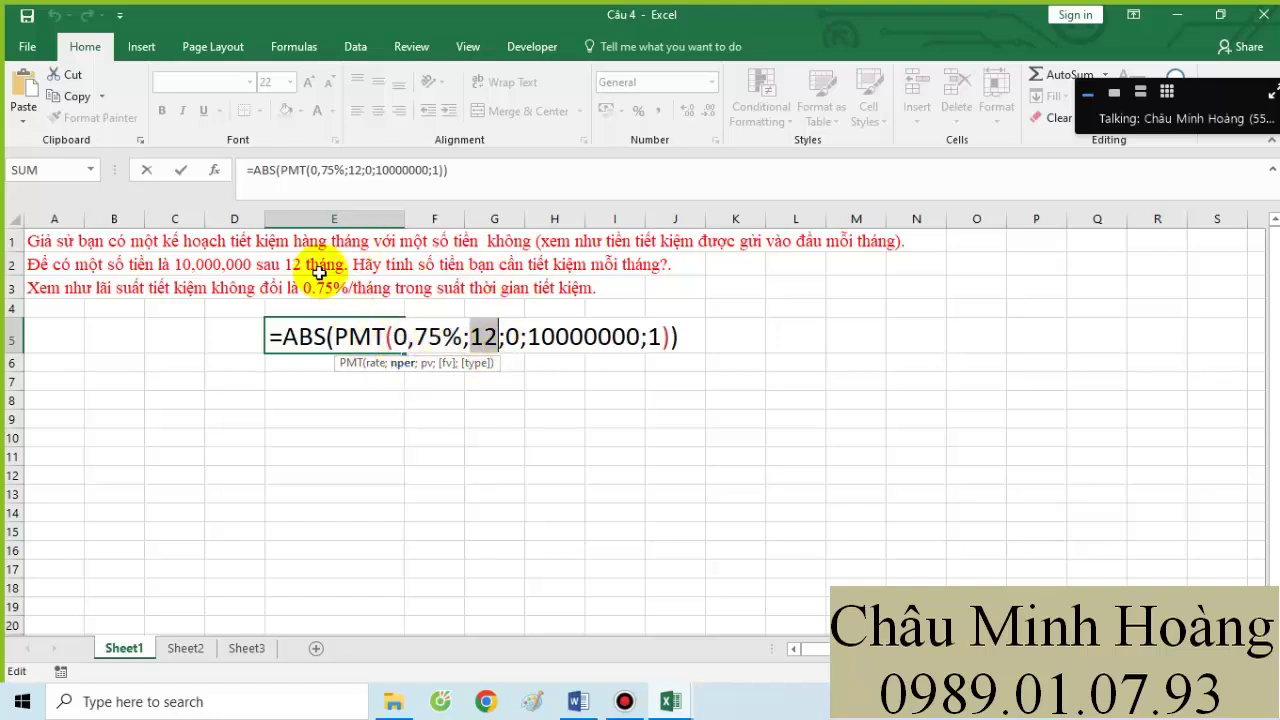
click(425, 364)
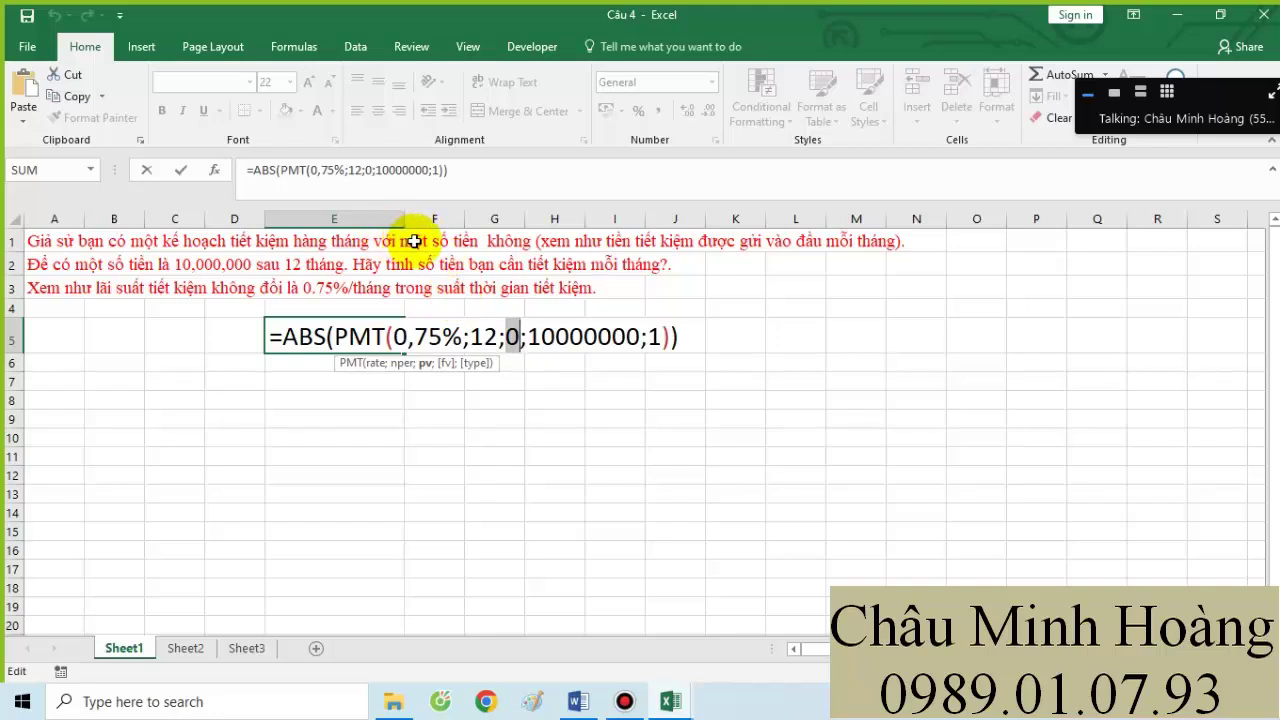
click(447, 364)
click(476, 363)
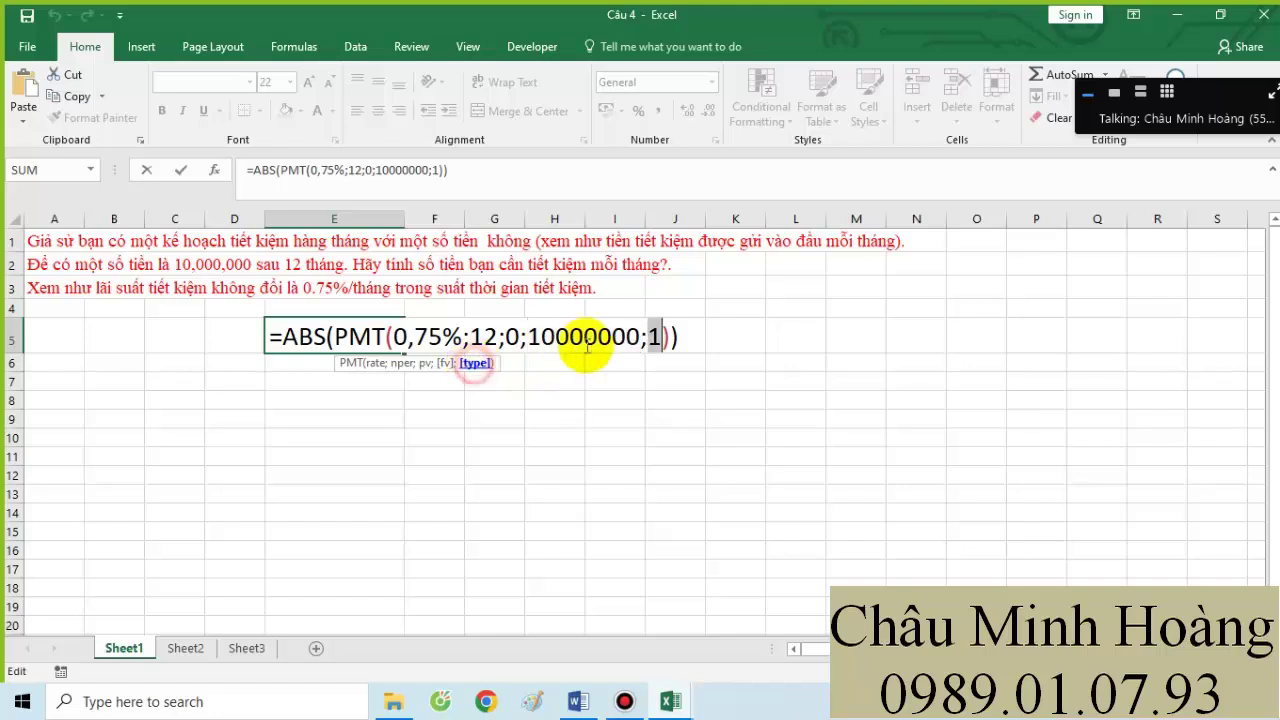
- Copy the whole E5 formula into the Word notes after "Câu 4 :" and start a new line reading "Câu 5 :"
drag(682, 338, 265, 340)
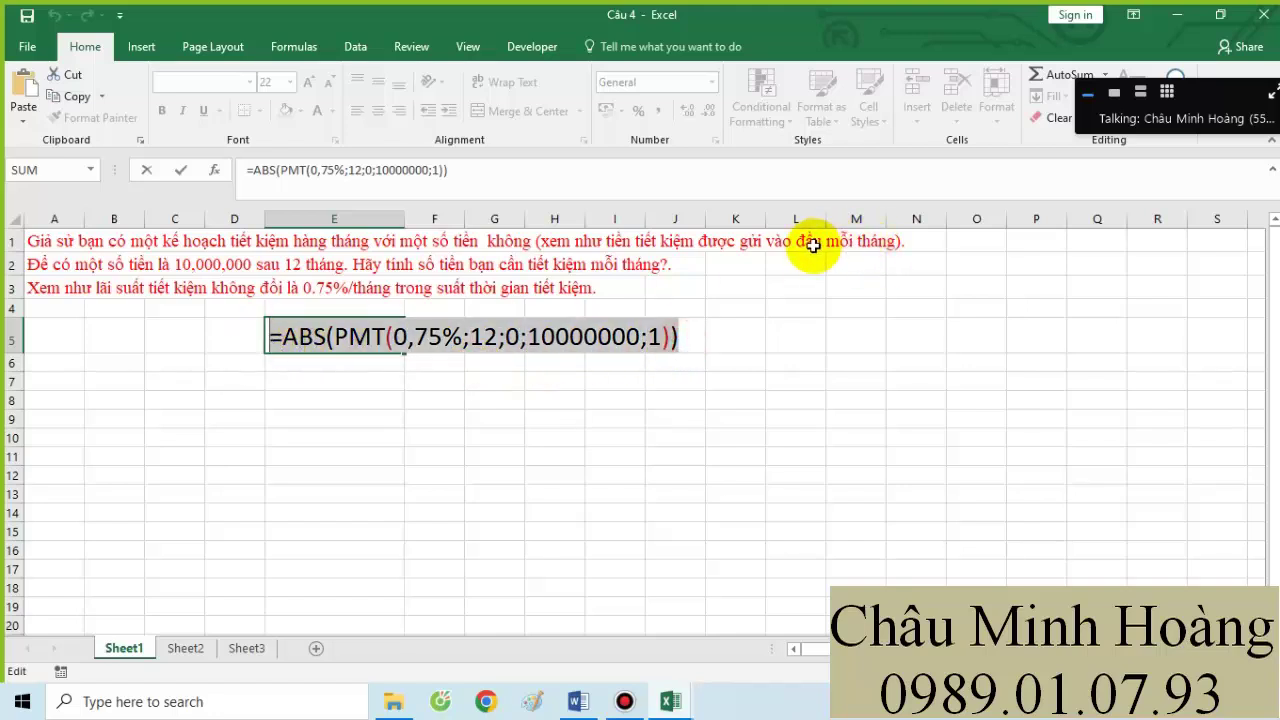
key(ctrl+c)
key(Escape)
click(578, 701)
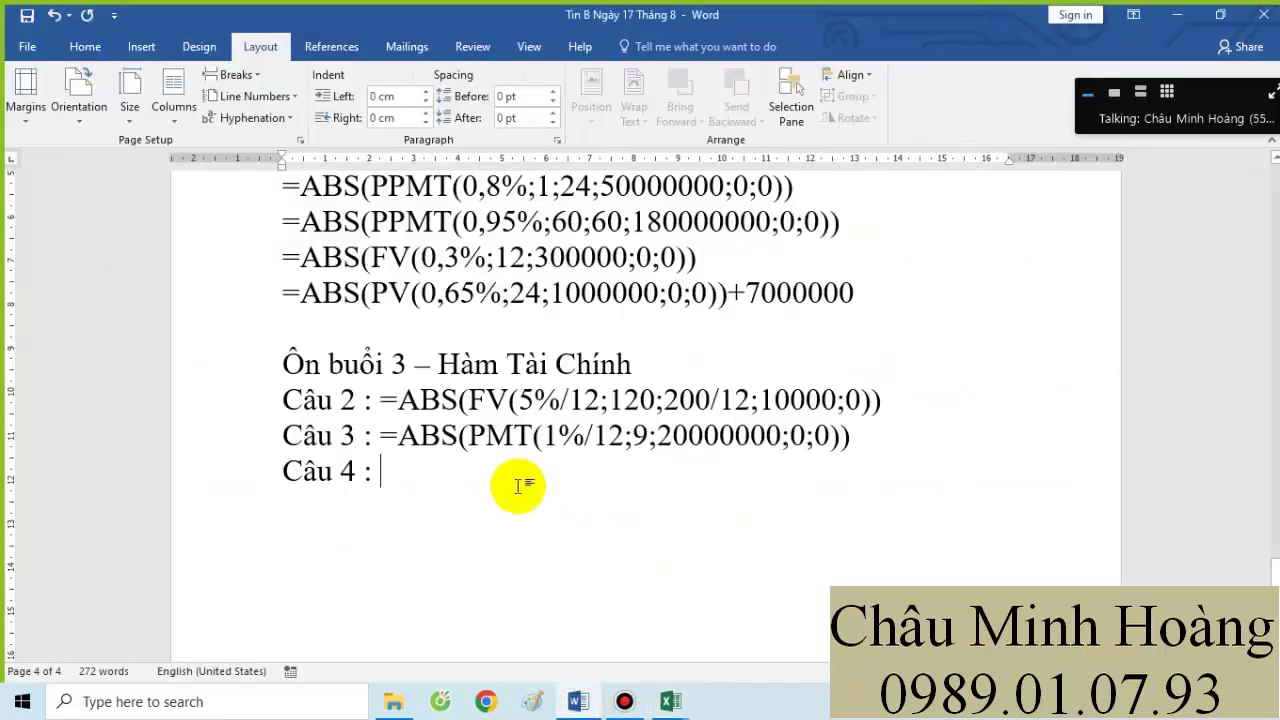
key(ctrl+v)
key(Return)
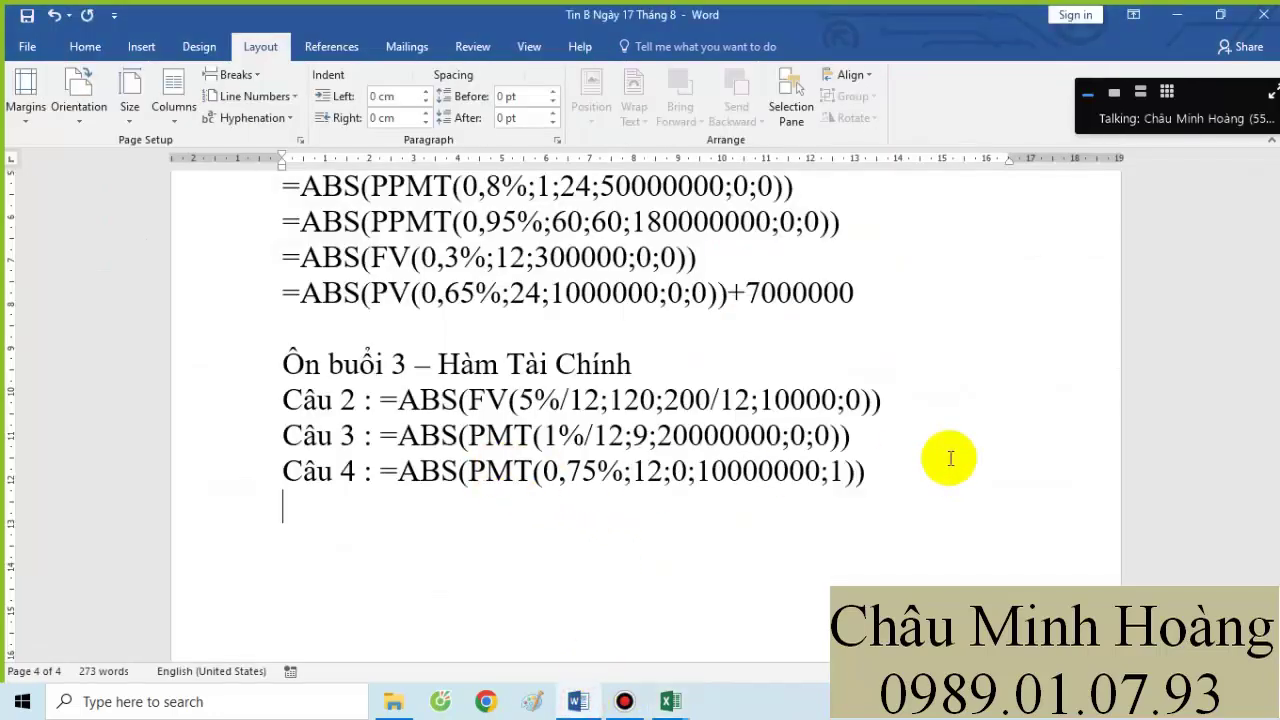
text(Câu 5 :)
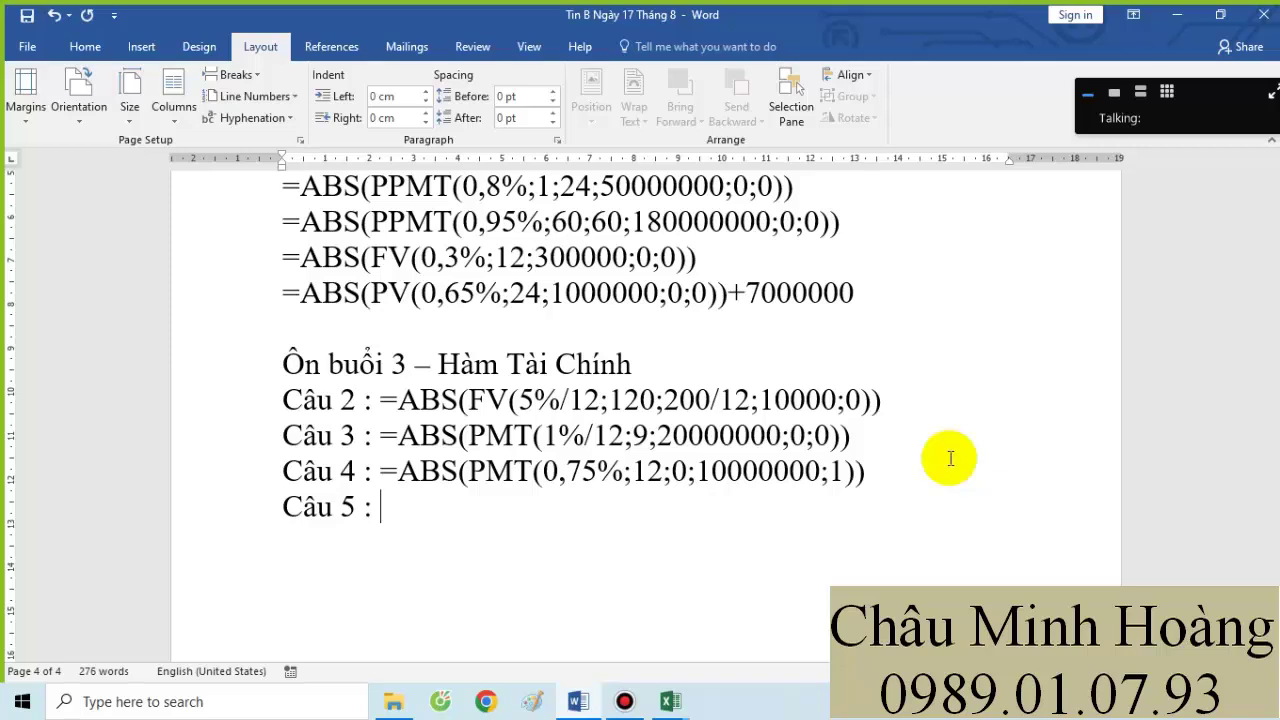
- Switch to the Câu 5 workbook in Excel and set the font size of the empty cells D22:D25 below the question to 28
click(668, 699)
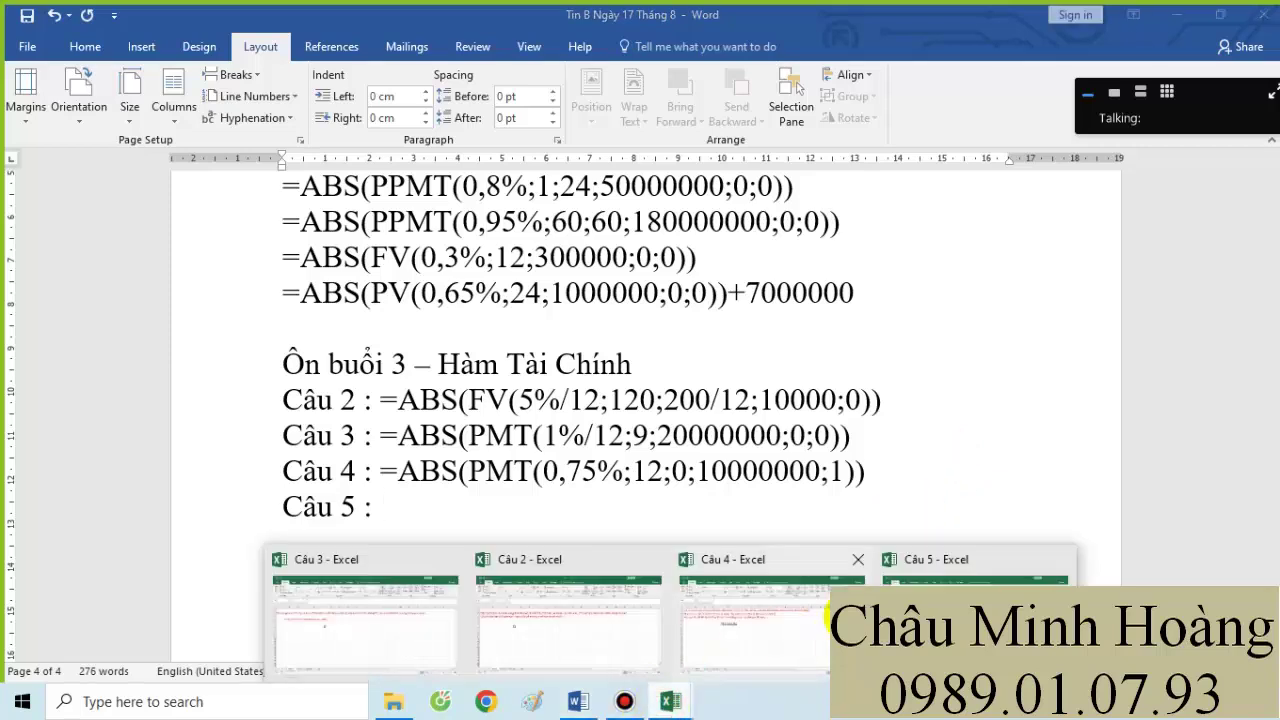
click(824, 618)
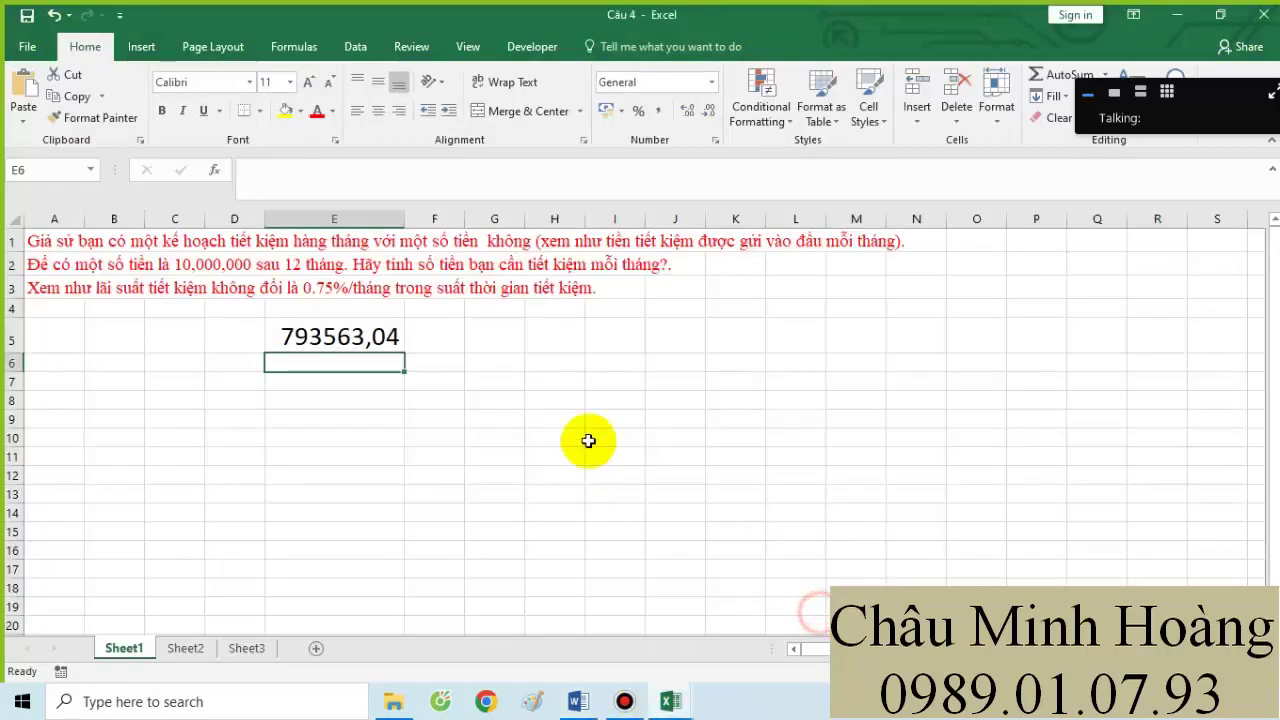
click(668, 702)
click(550, 610)
scroll(419, 447, down, 2)
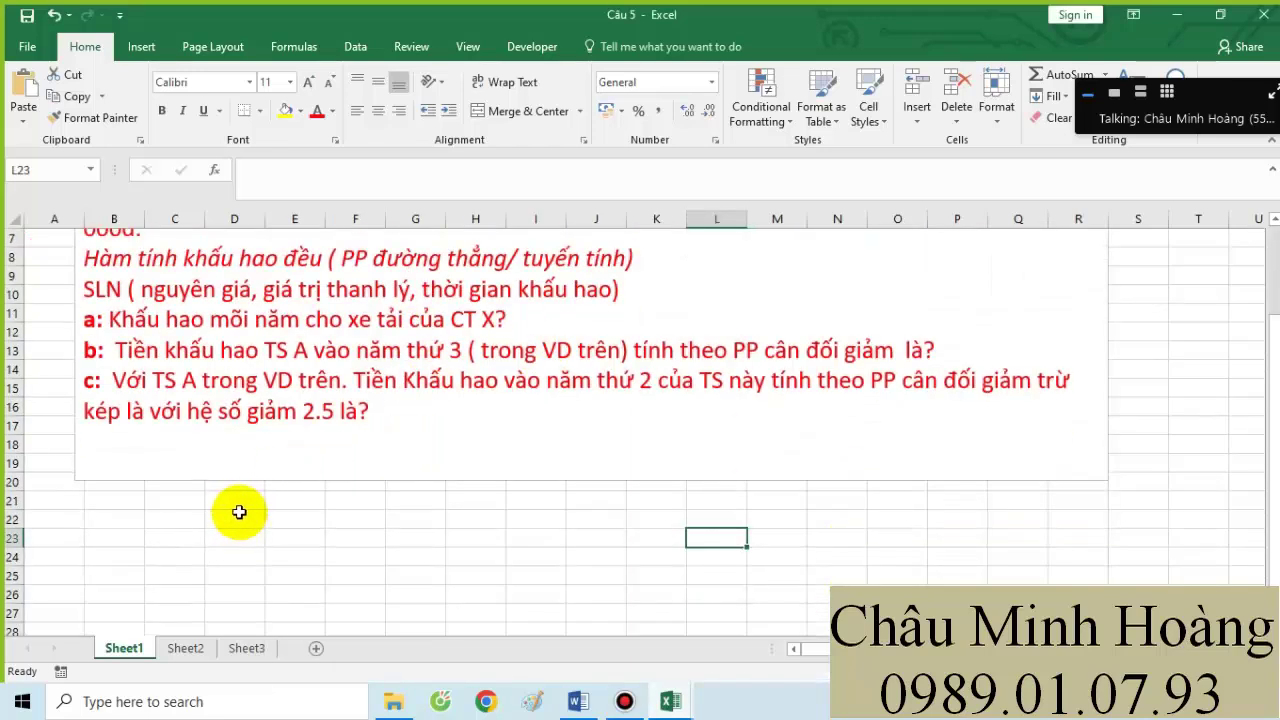
drag(239, 512, 245, 580)
click(306, 82)
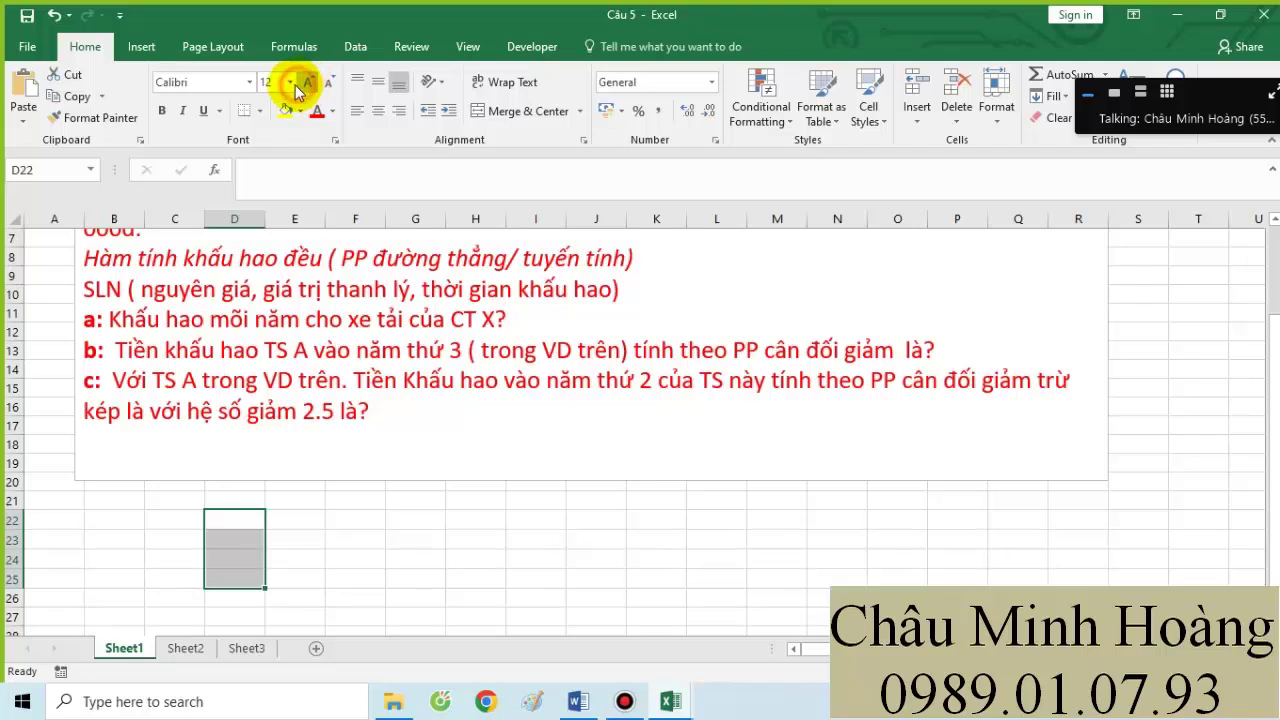
click(290, 82)
click(266, 308)
- Enter the straight-line depreciation formula =SLN(250000000;15000000;10) in cell D22 for question a
click(254, 524)
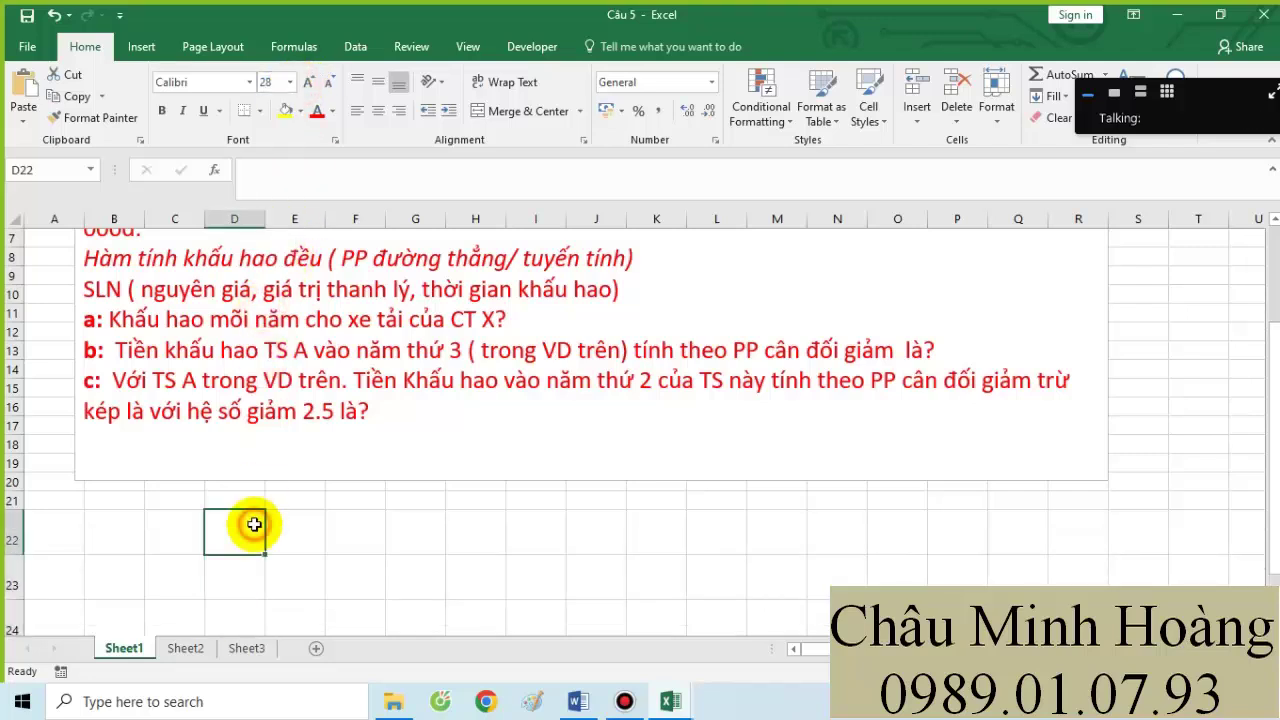
scroll(255, 480, up, 2)
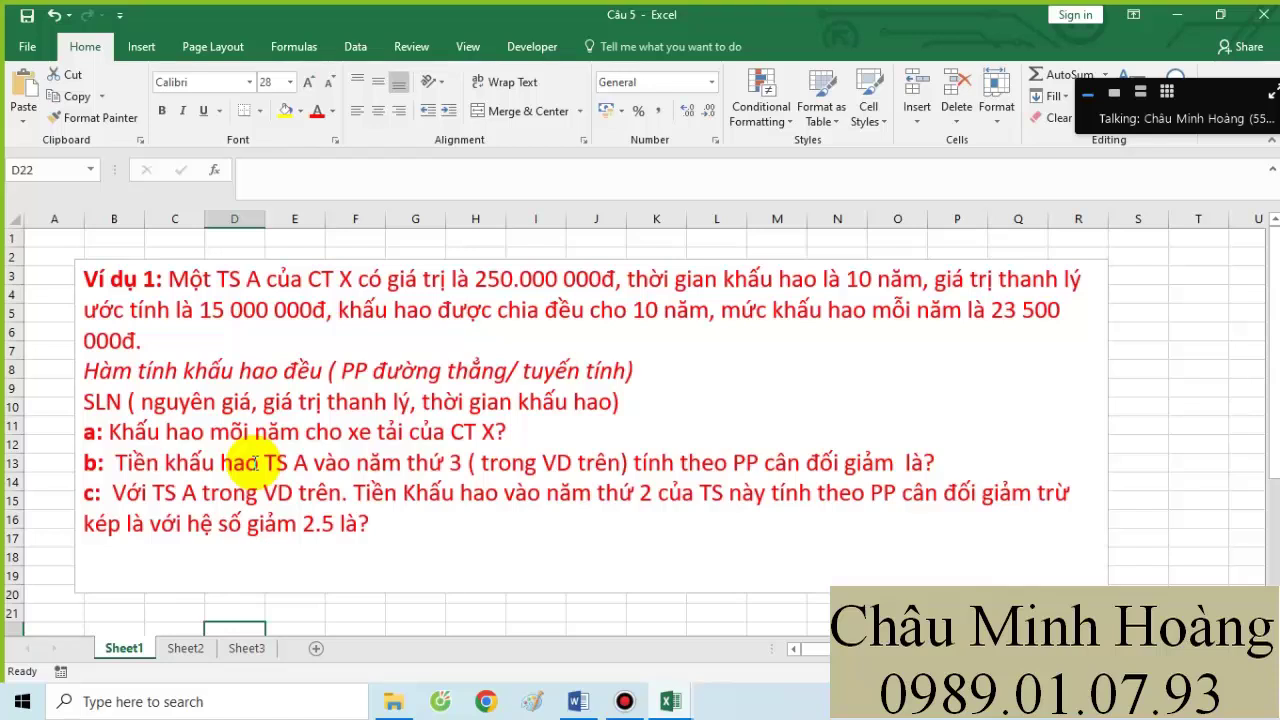
text(=)
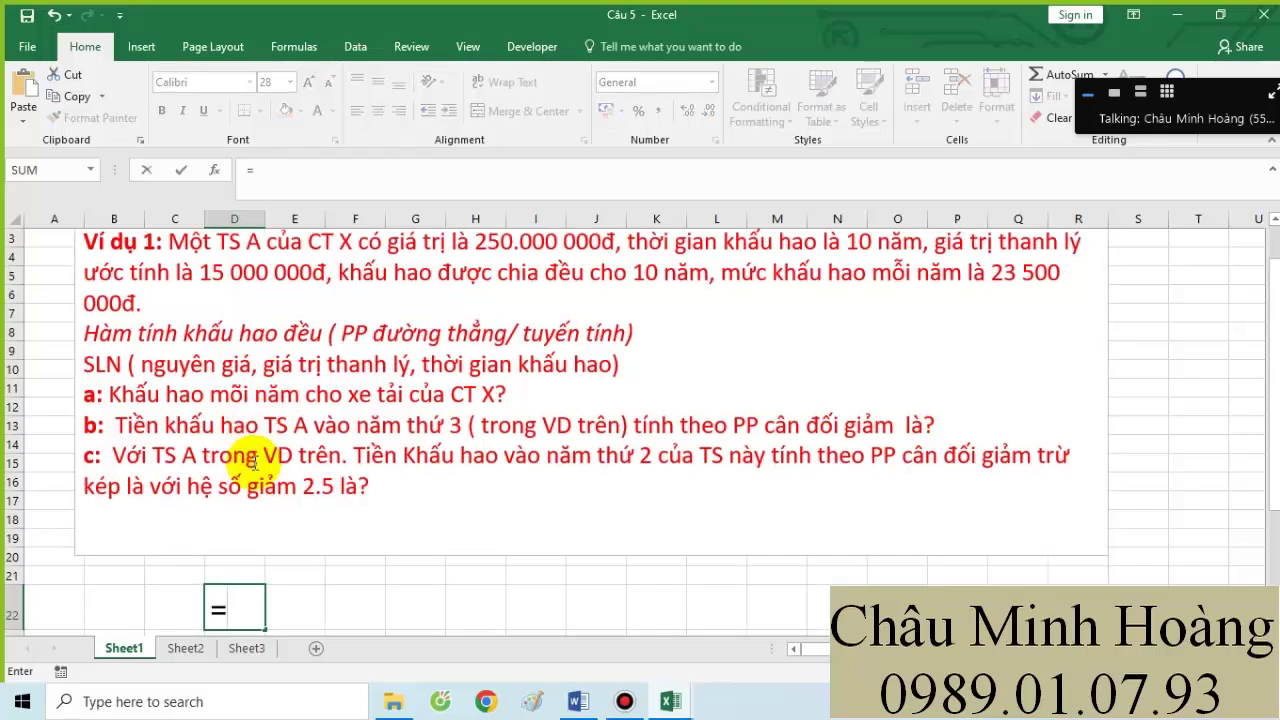
text(sl)
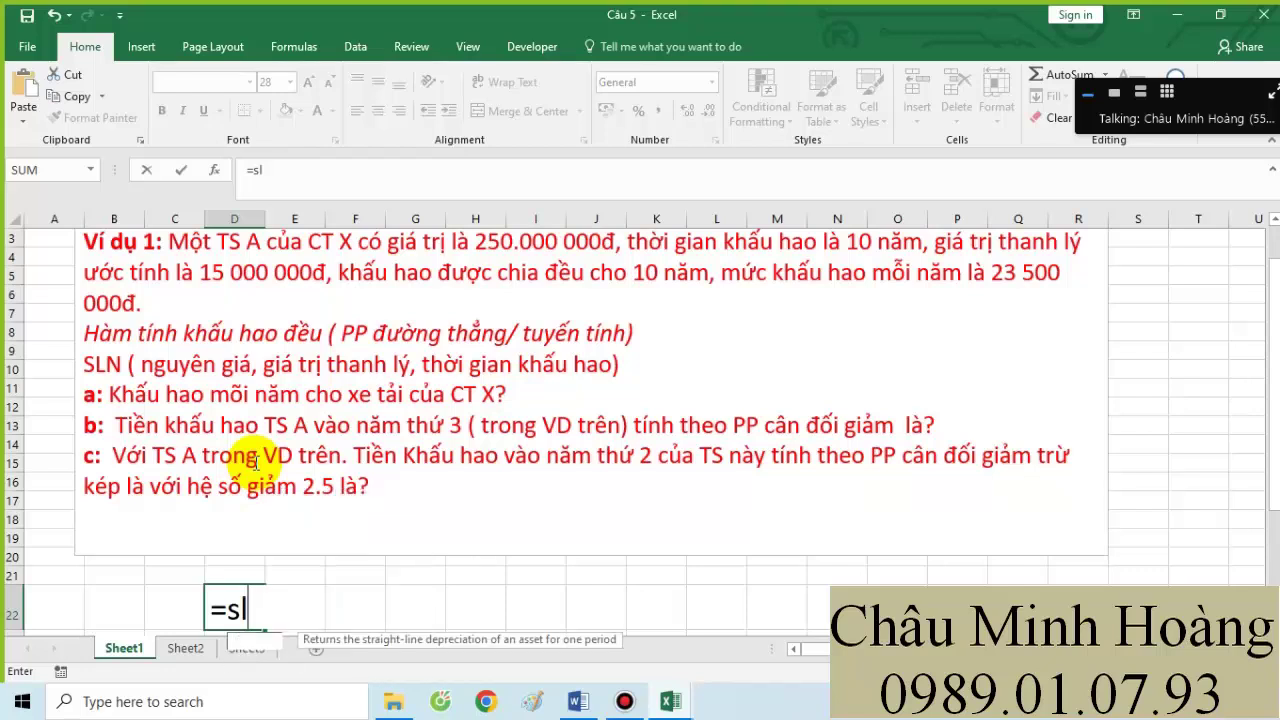
text(n()
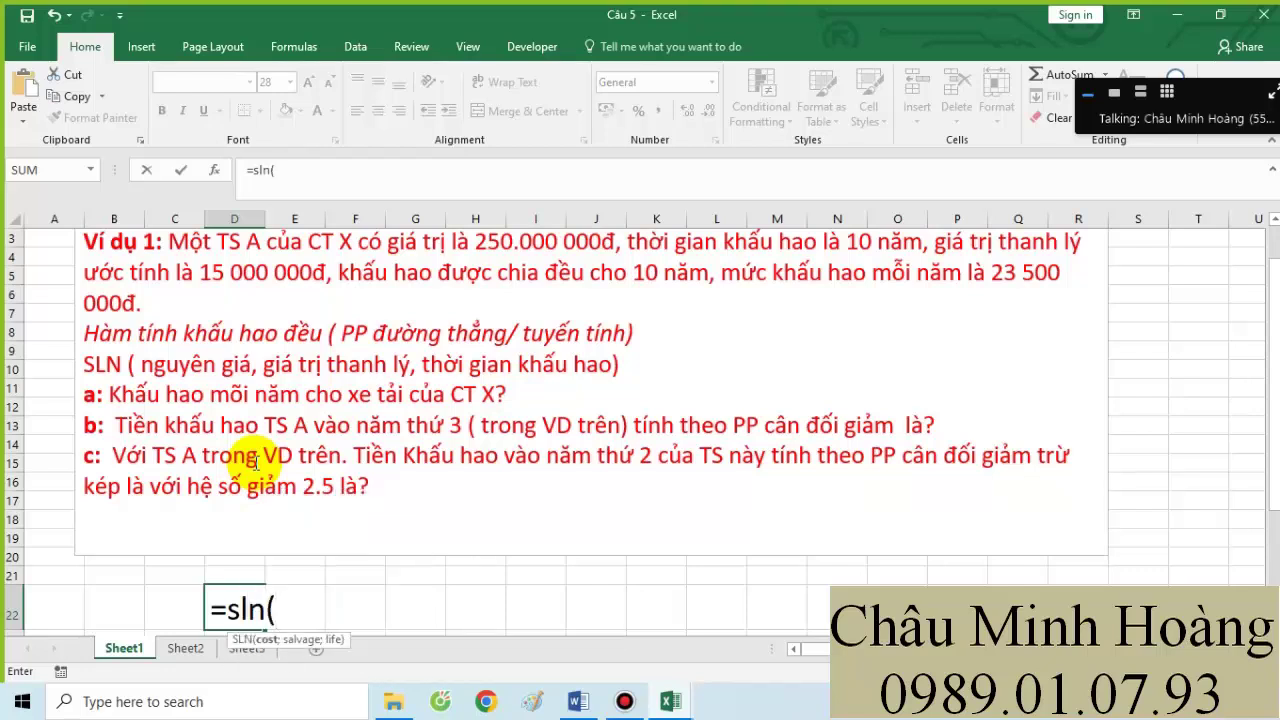
text(2500)
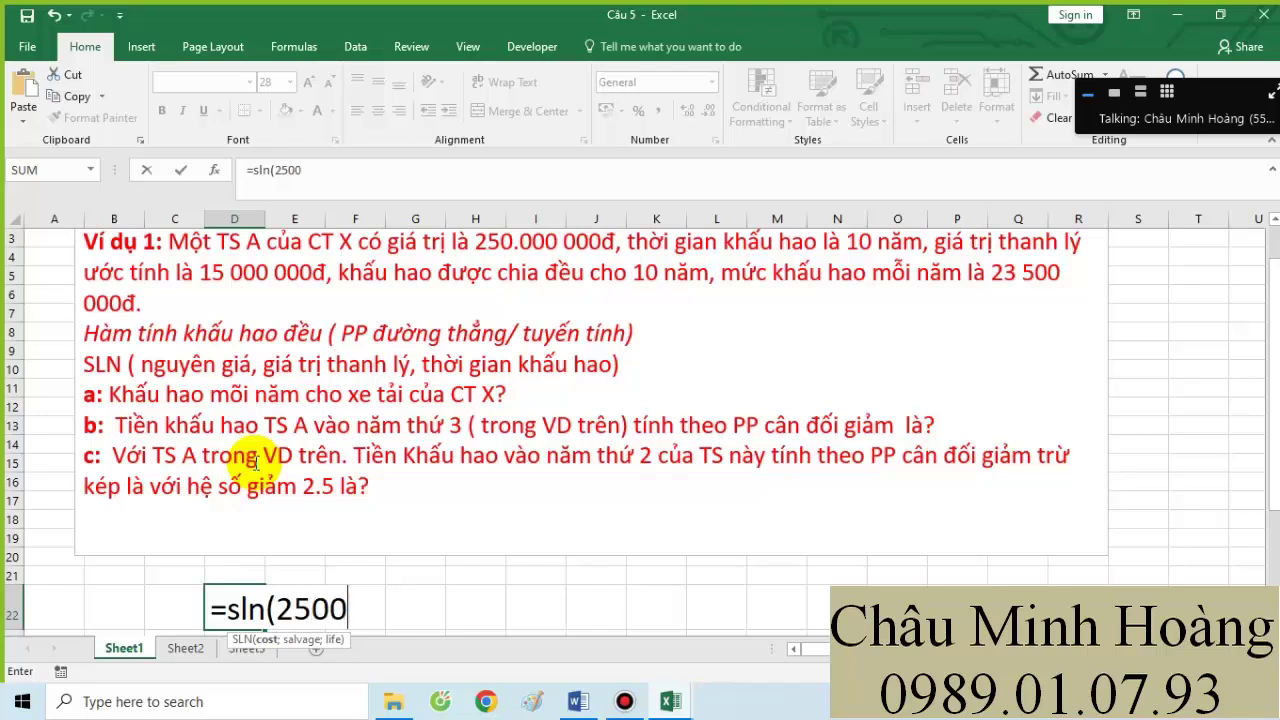
text(00000;1500)
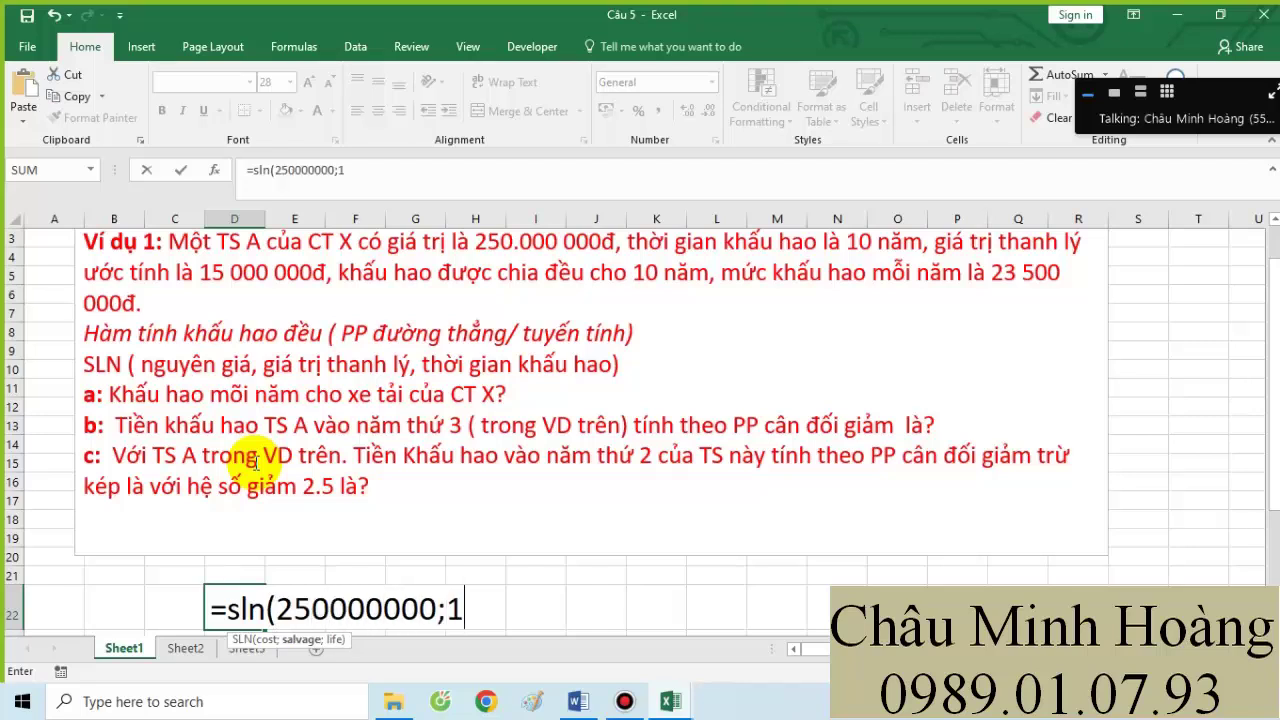
text(000)
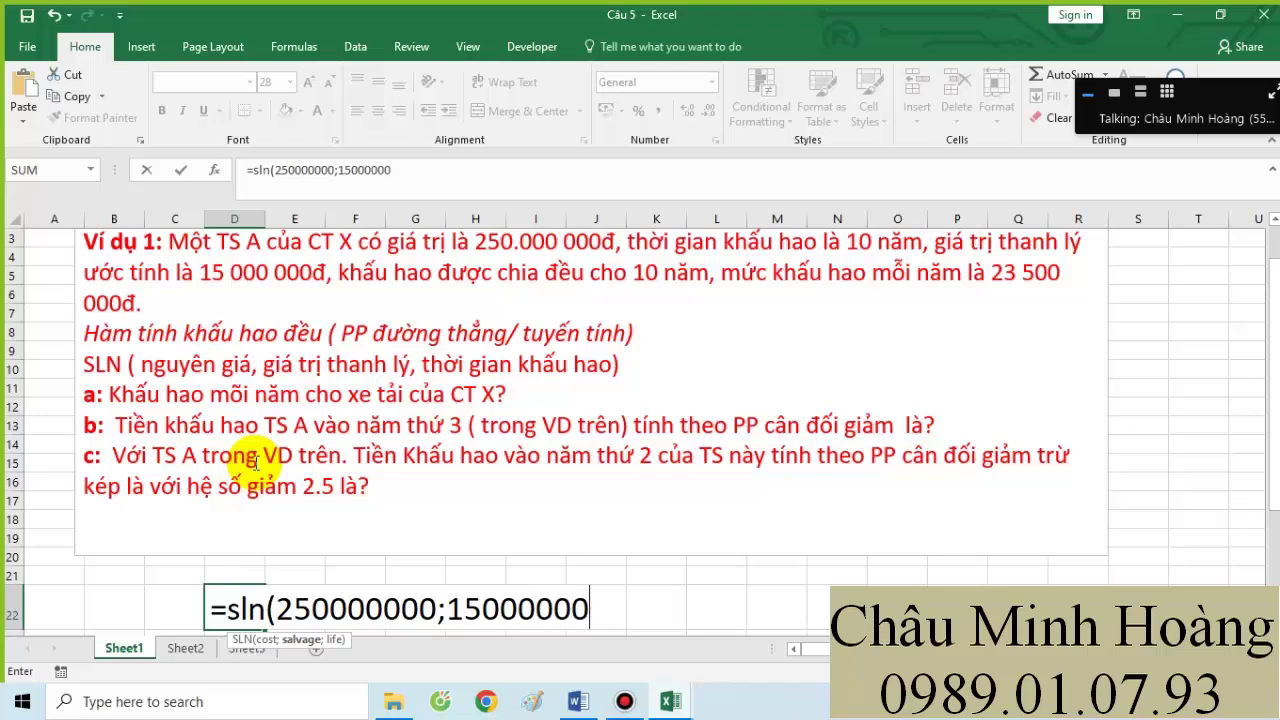
key(Return)
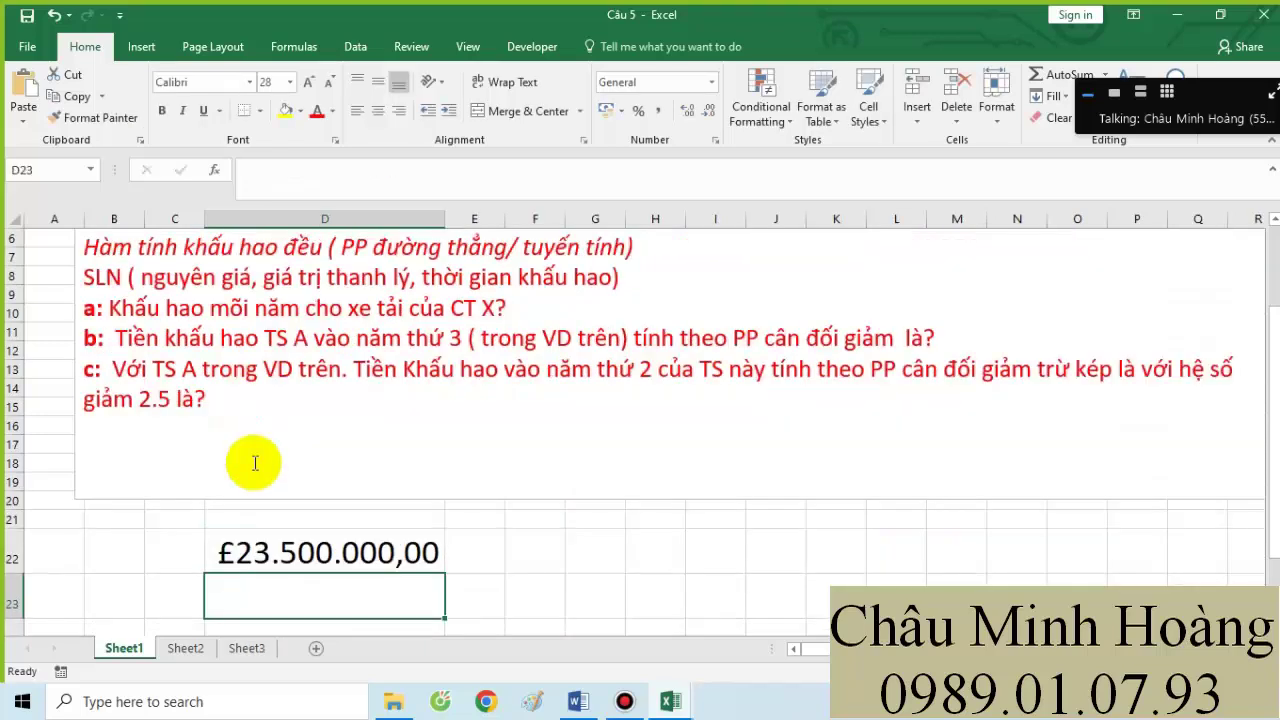
- Wrap the SLN formula in D22 in the ABS function
click(294, 552)
double_click(214, 548)
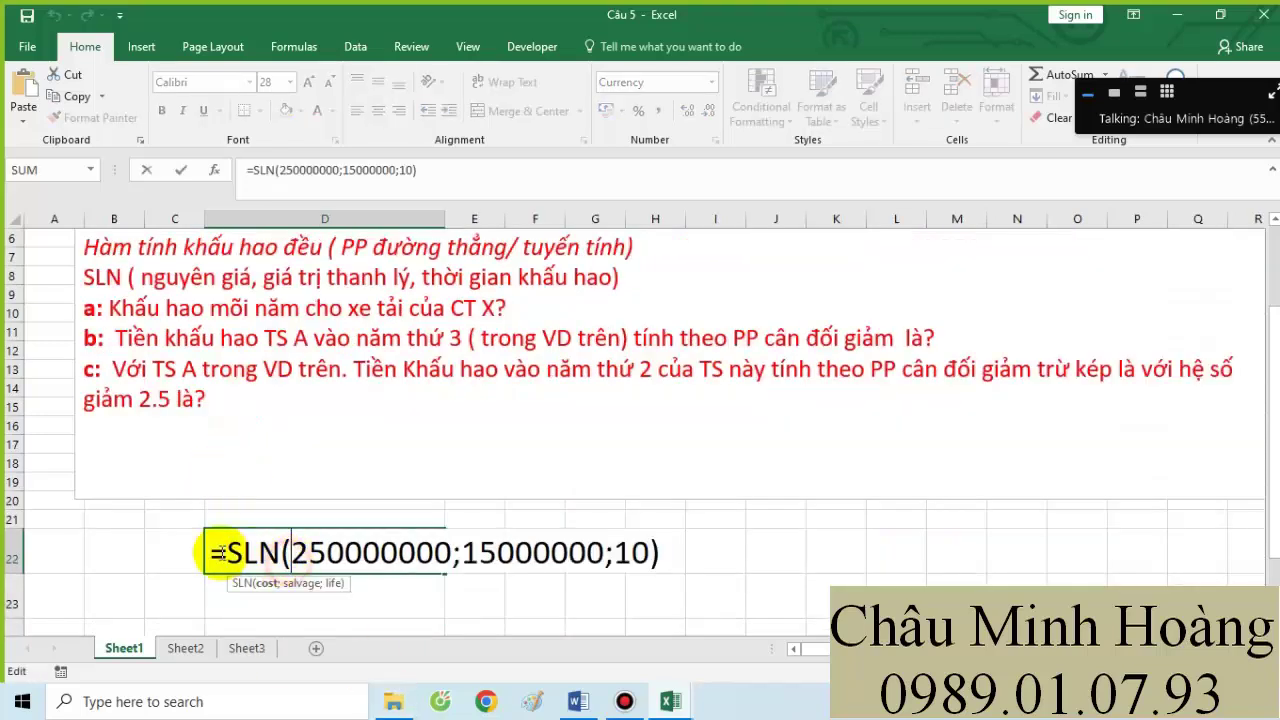
text(abs()
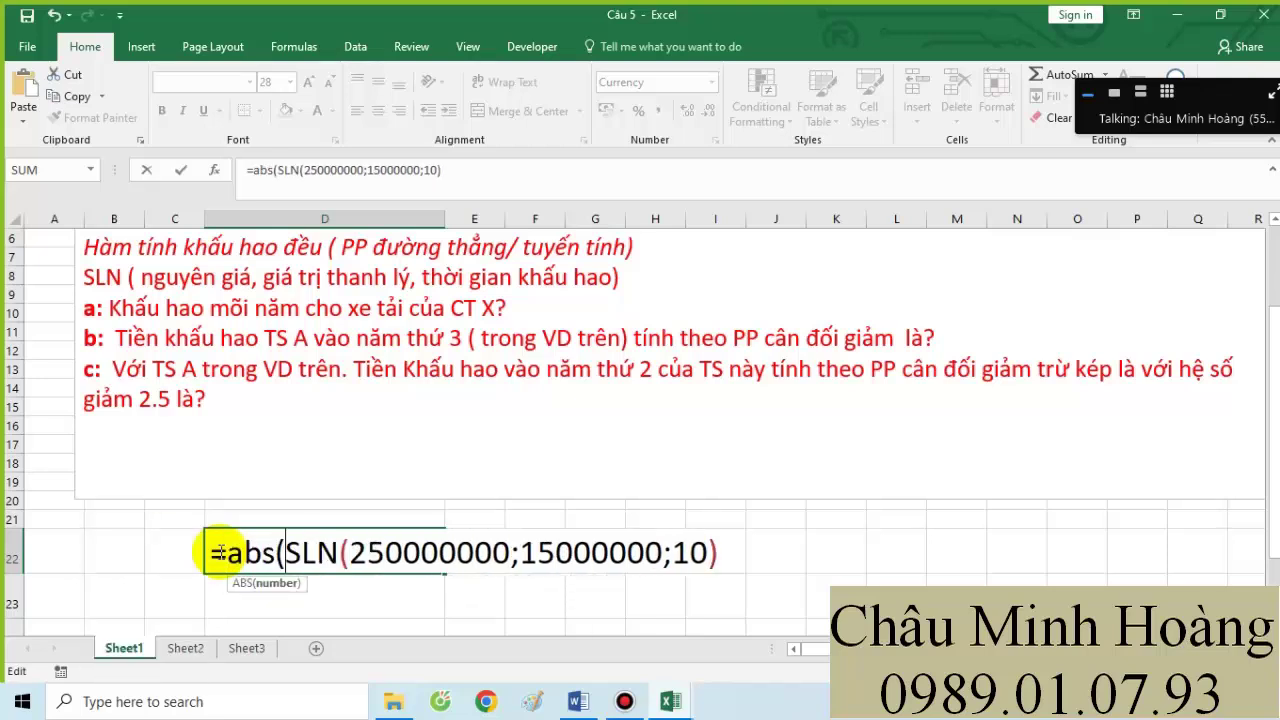
key(Return)
key(Return)
- Copy the complete D22 formula into the Word notes after "Câu 5 :"
click(218, 552)
double_click(207, 549)
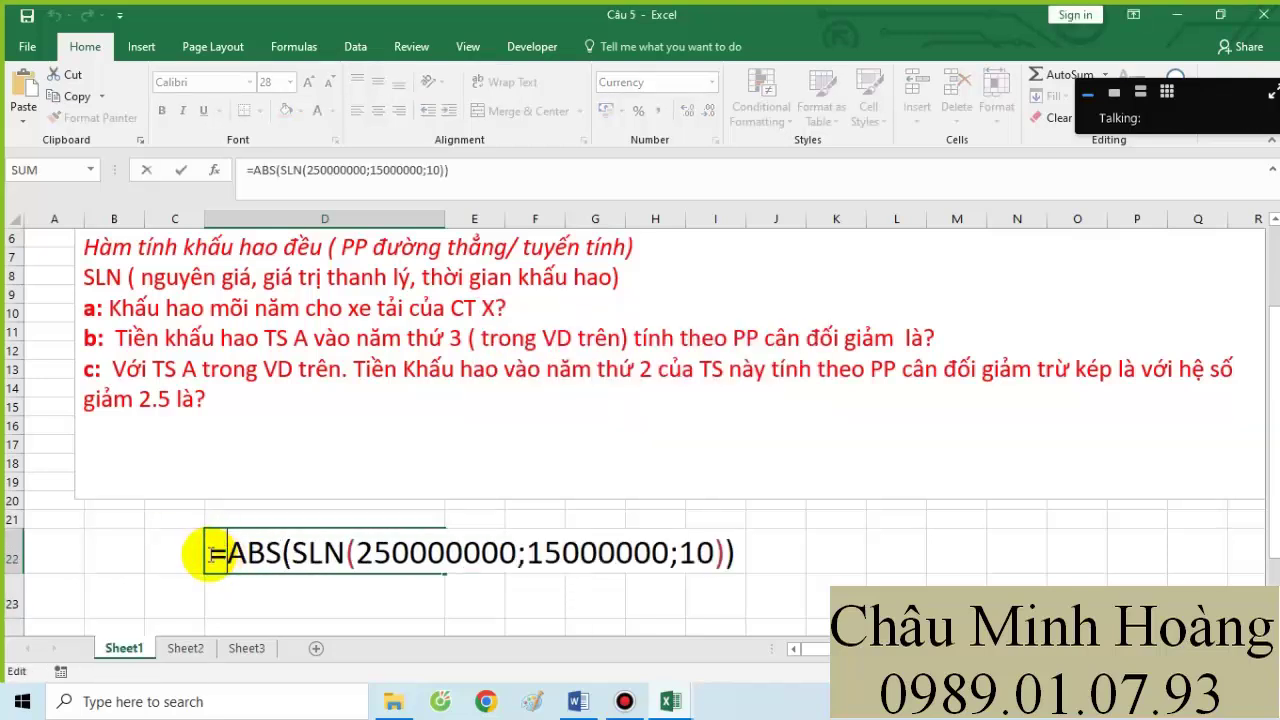
drag(208, 552, 776, 560)
key(ctrl+c)
key(Return)
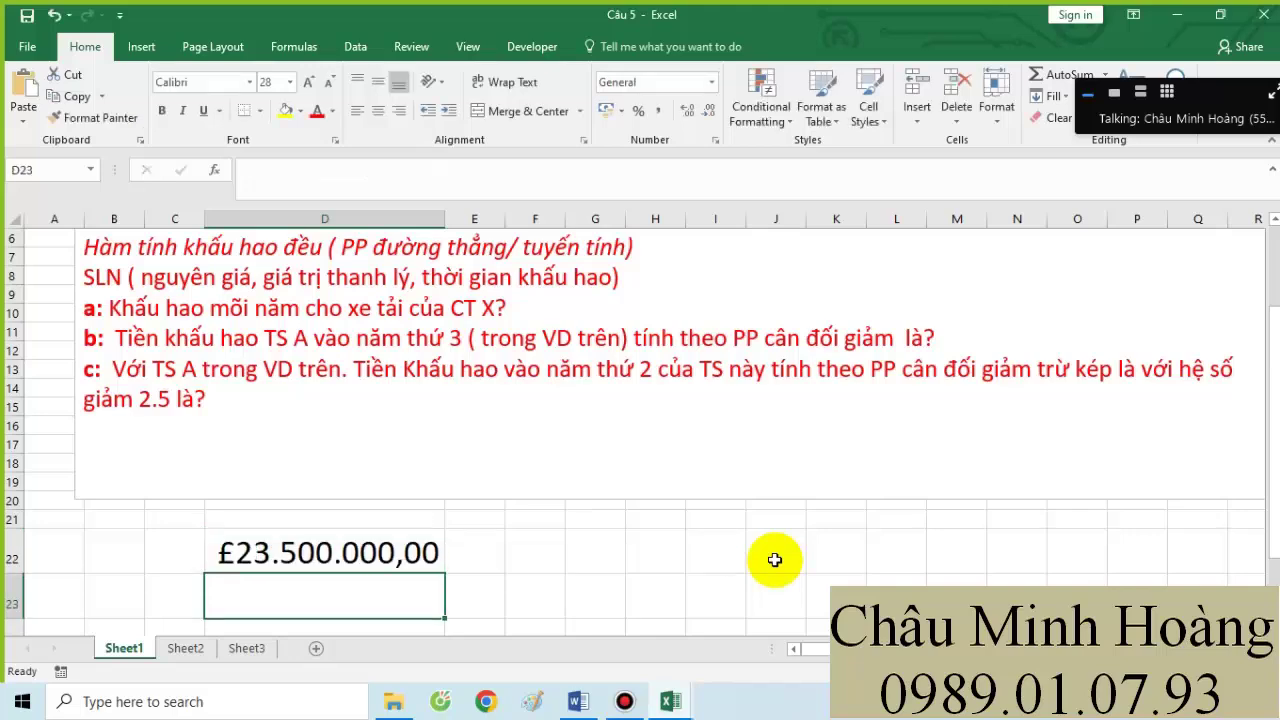
click(565, 700)
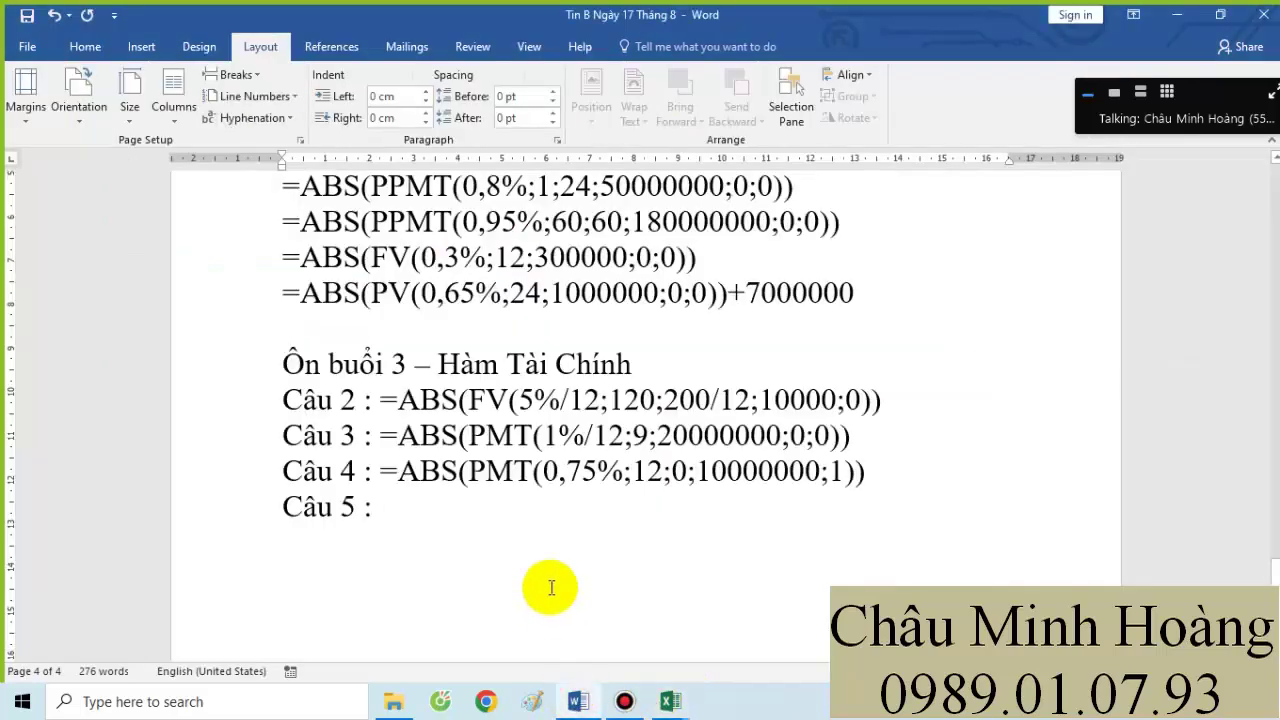
key(ctrl+v)
- Return to the Câu 5 workbook in Excel and enter =ABS(DB(250000000;15000000;10;3;12)) in cell D23 for question b
click(666, 700)
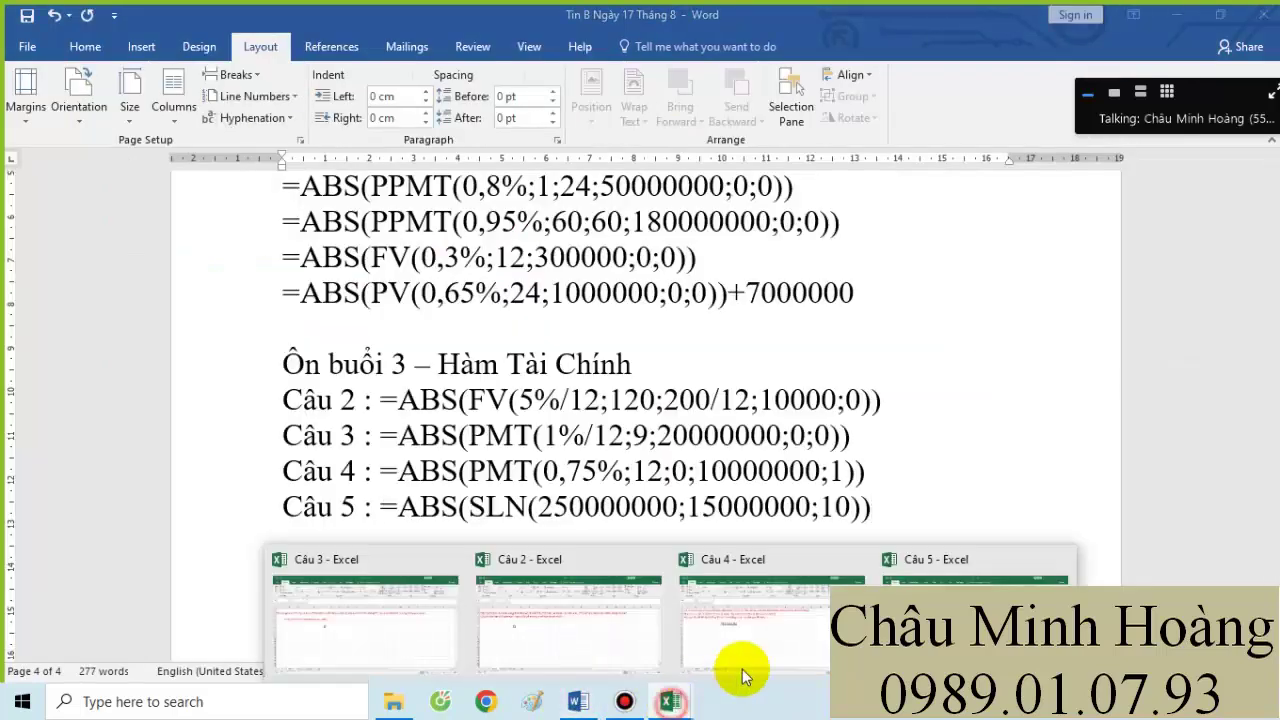
click(824, 602)
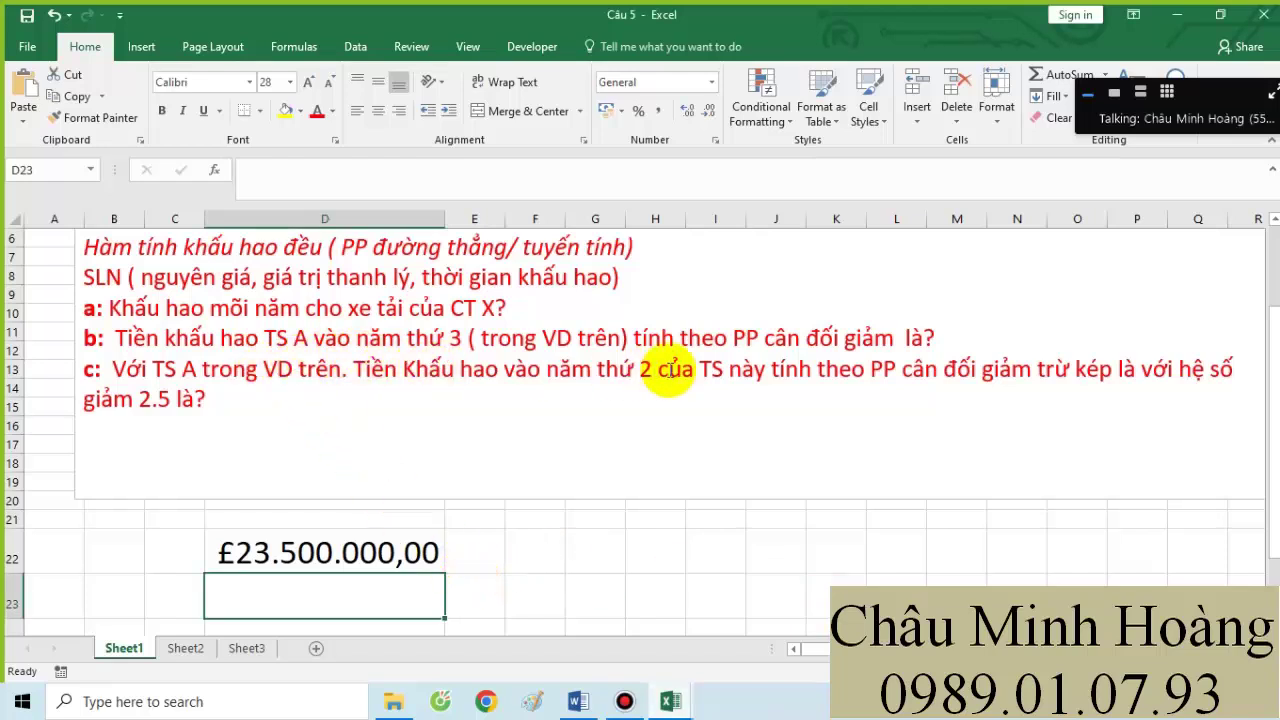
text(=db)
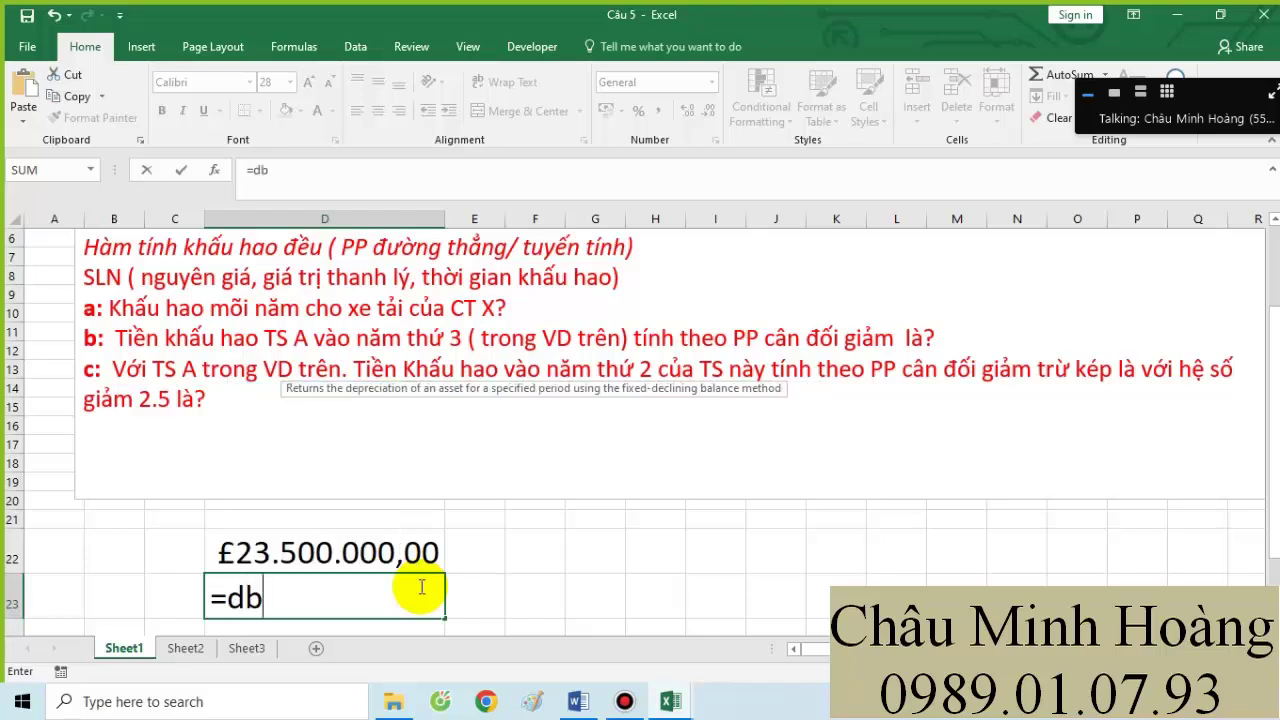
key(Tab)
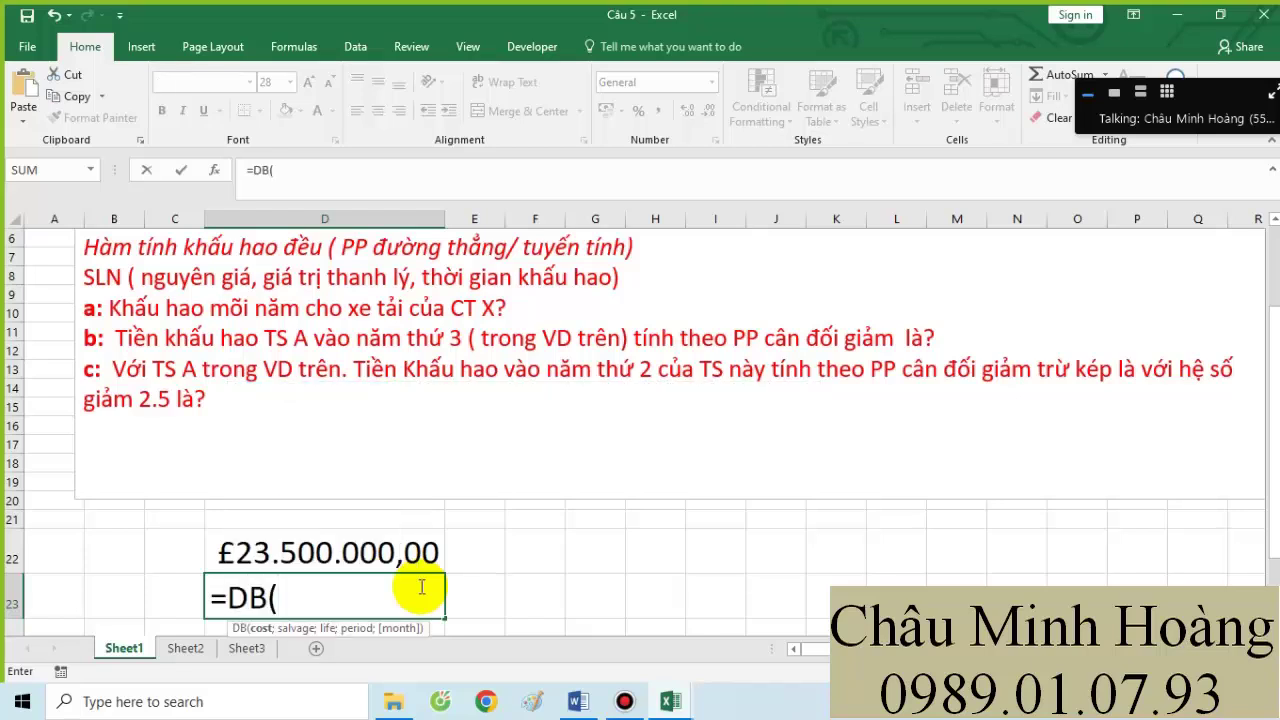
text(250000)
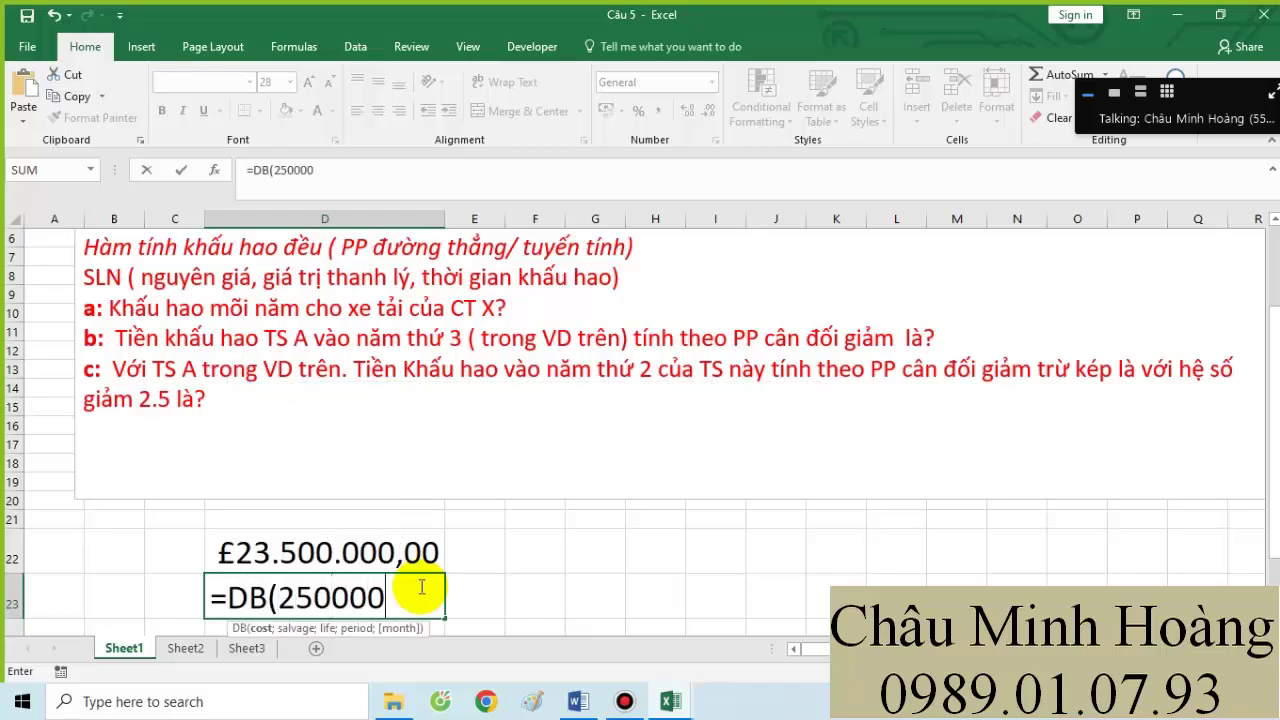
text(000;150)
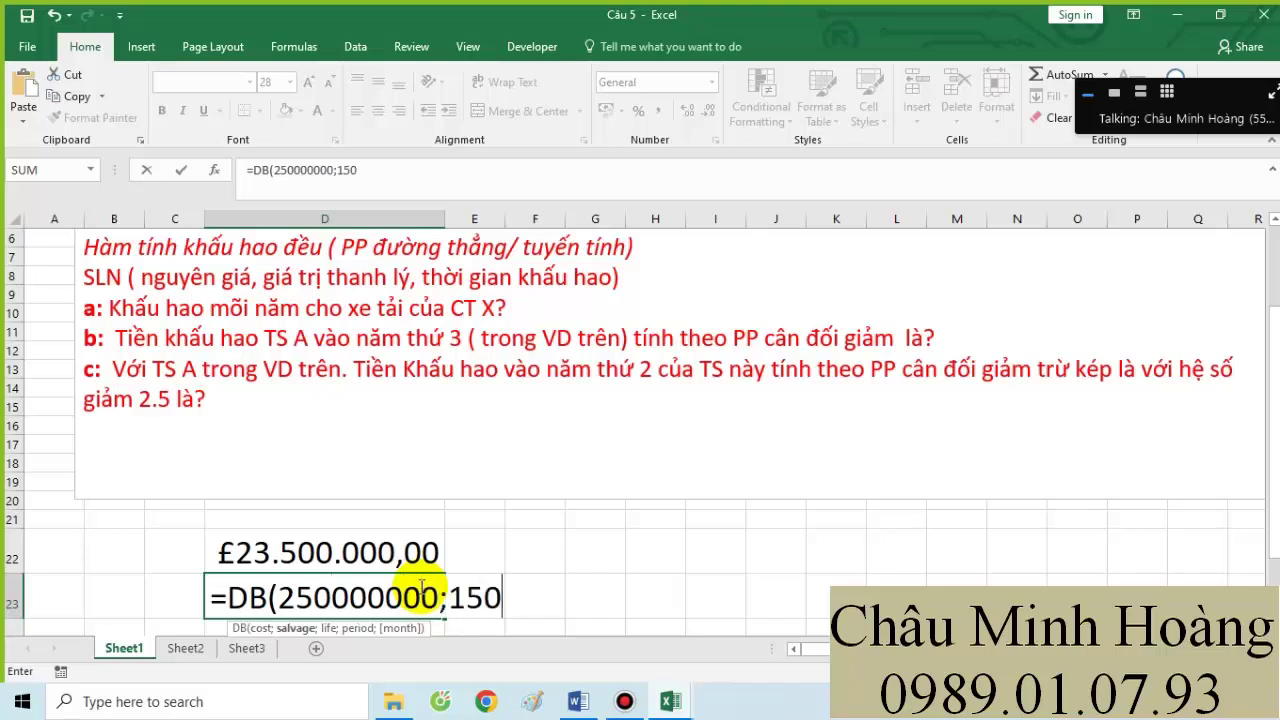
text(00000;10;)
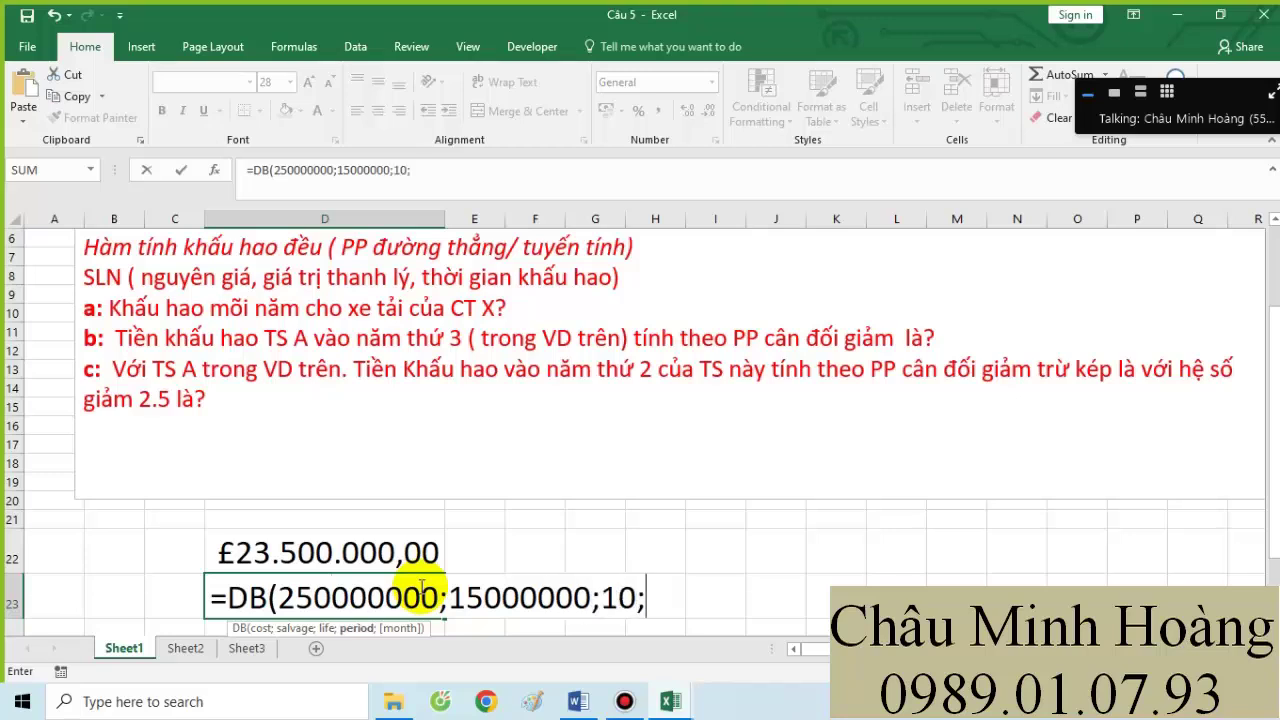
text(3;)
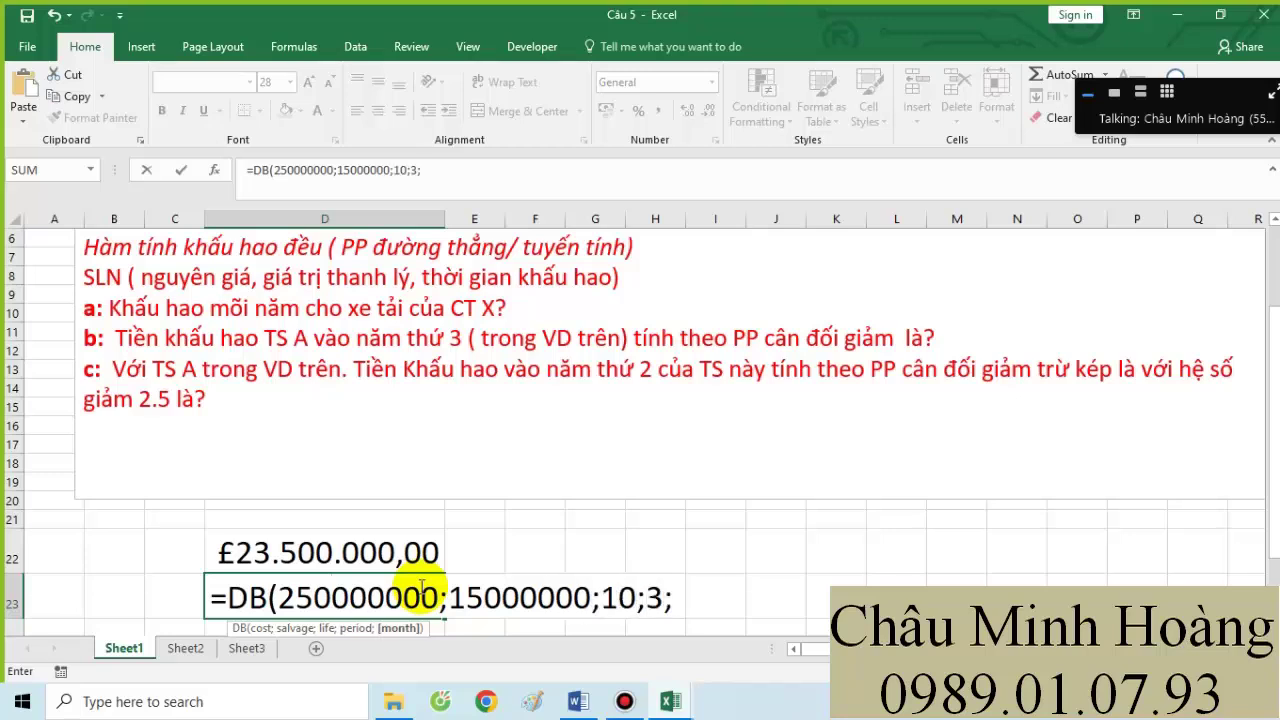
text(12))
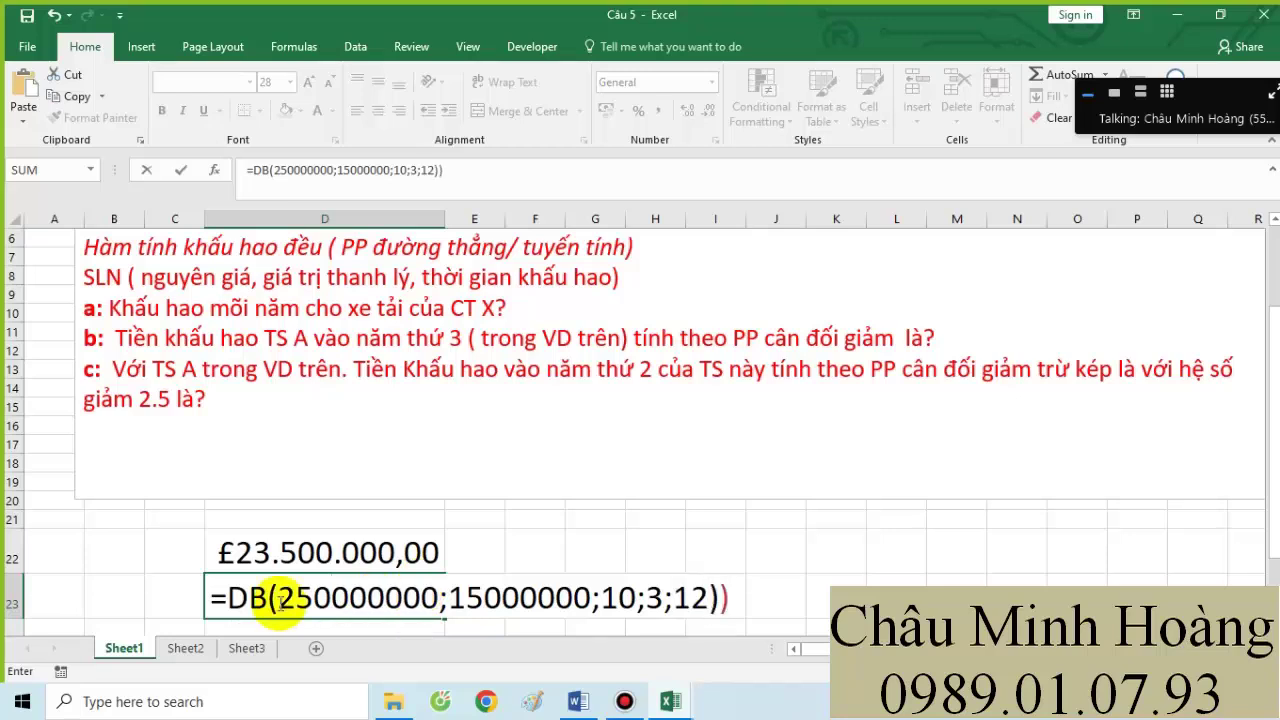
click(224, 597)
text(abs()
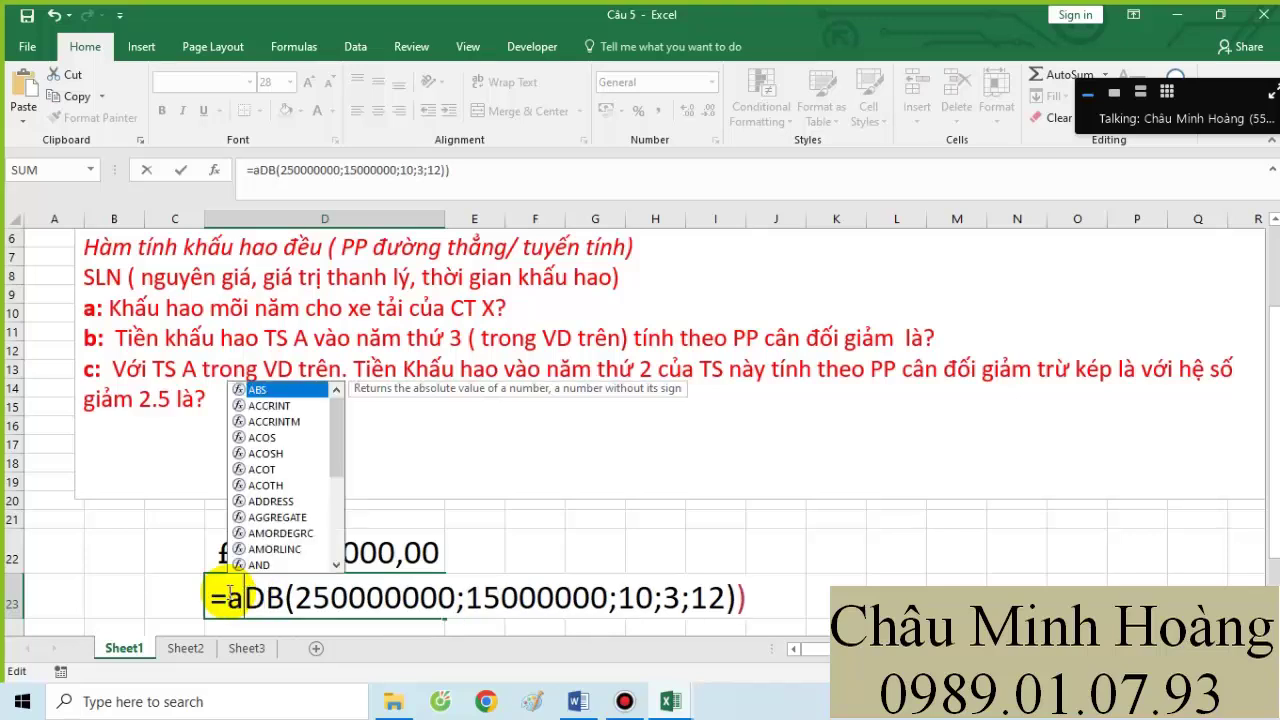
key(Return)
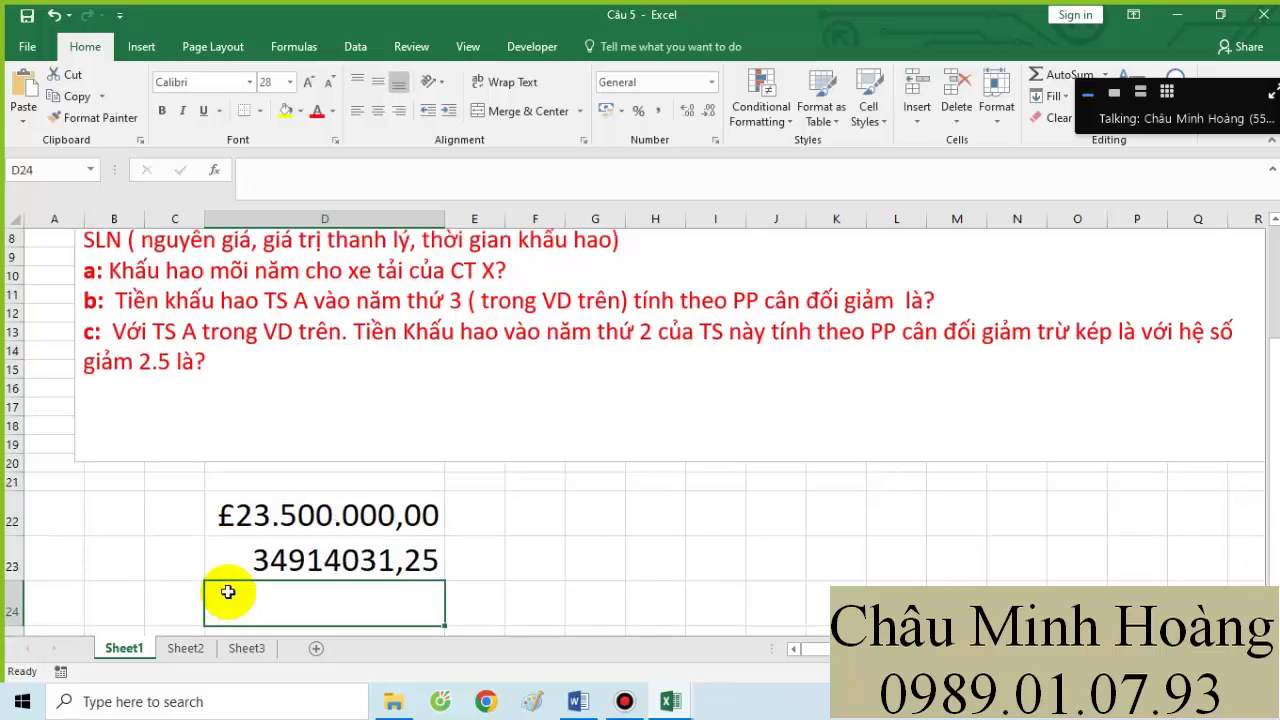
- Copy the complete D23 formula into the Word notes on the line below the SLN formula
click(223, 557)
double_click(203, 560)
drag(200, 560, 680, 571)
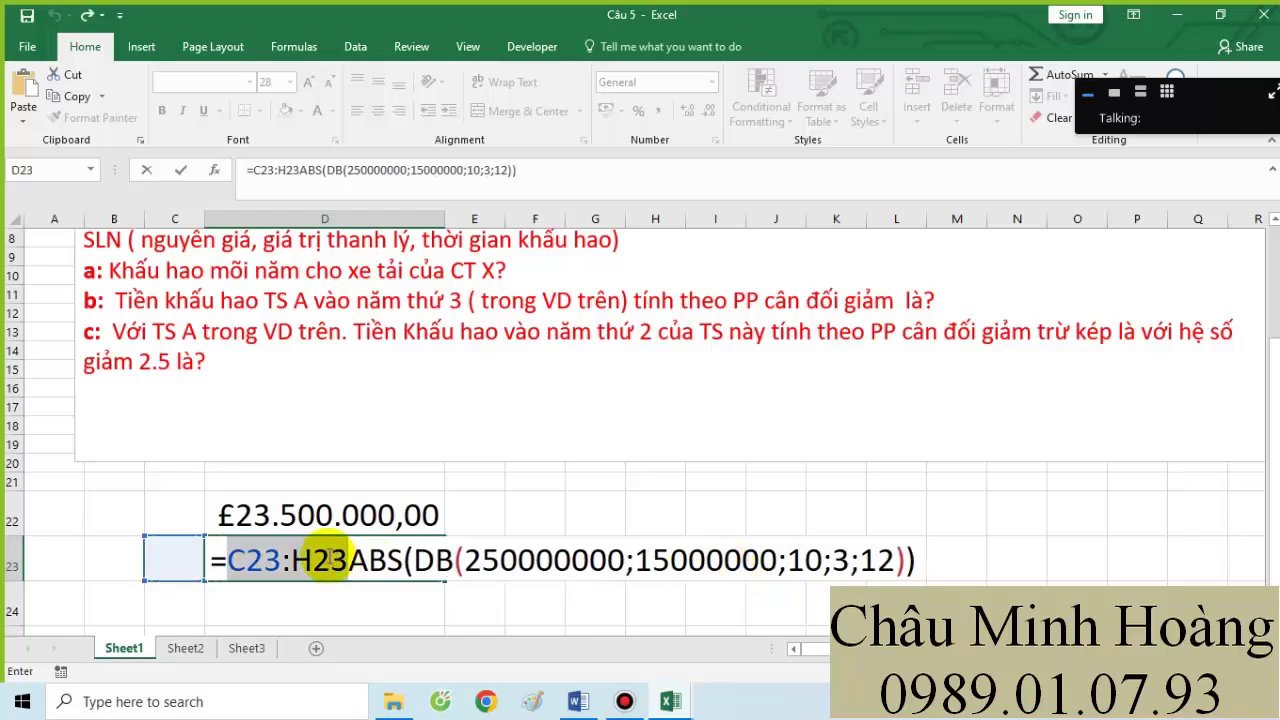
key(BackSpace)
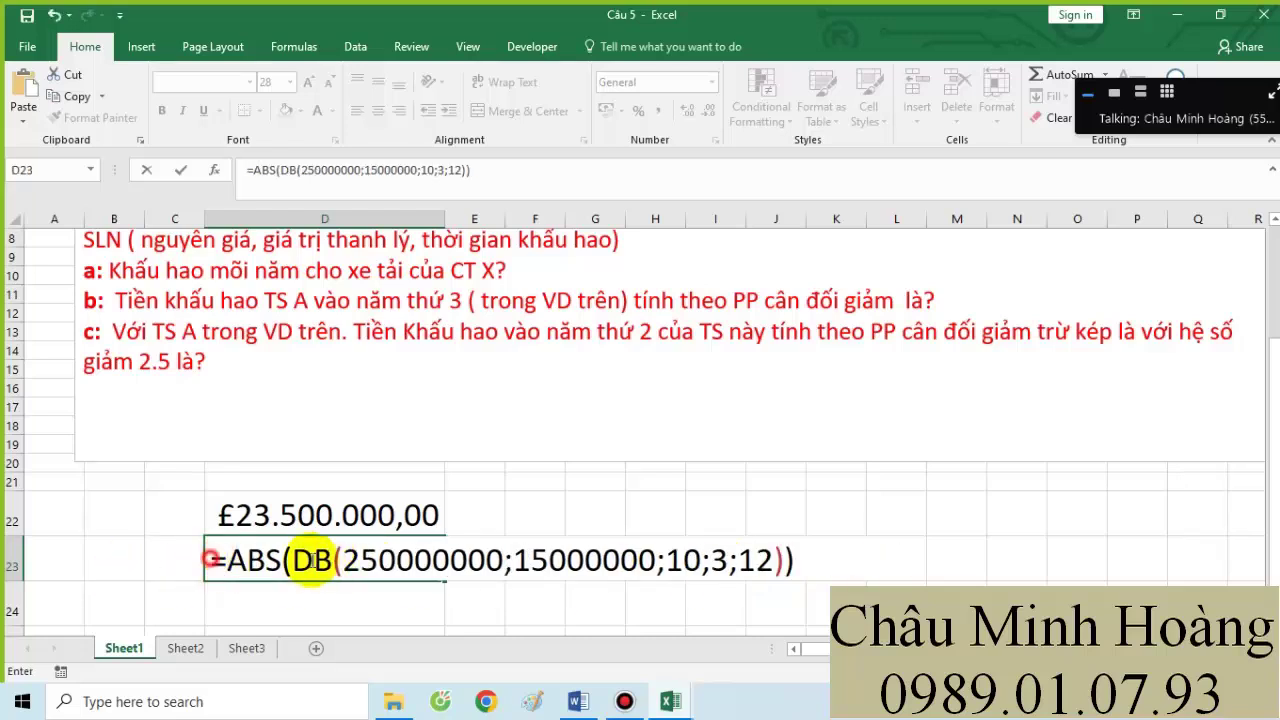
drag(207, 560, 793, 568)
key(ctrl+c)
key(Return)
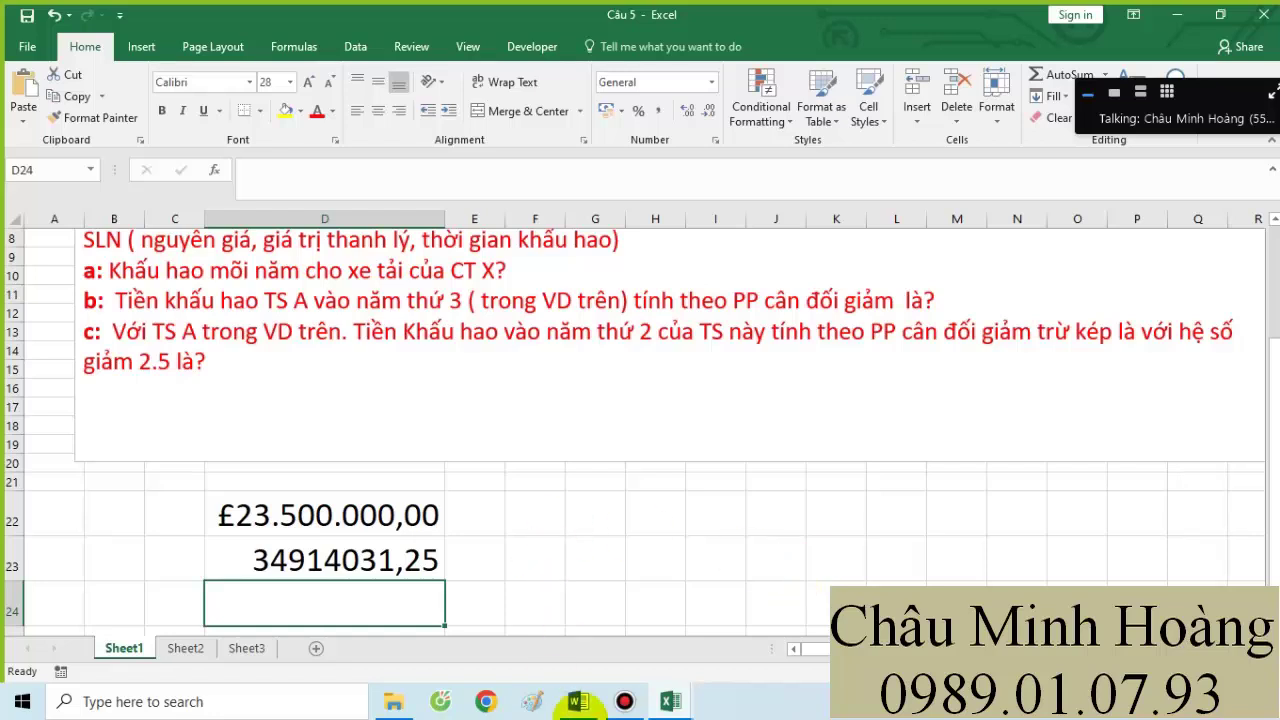
click(578, 701)
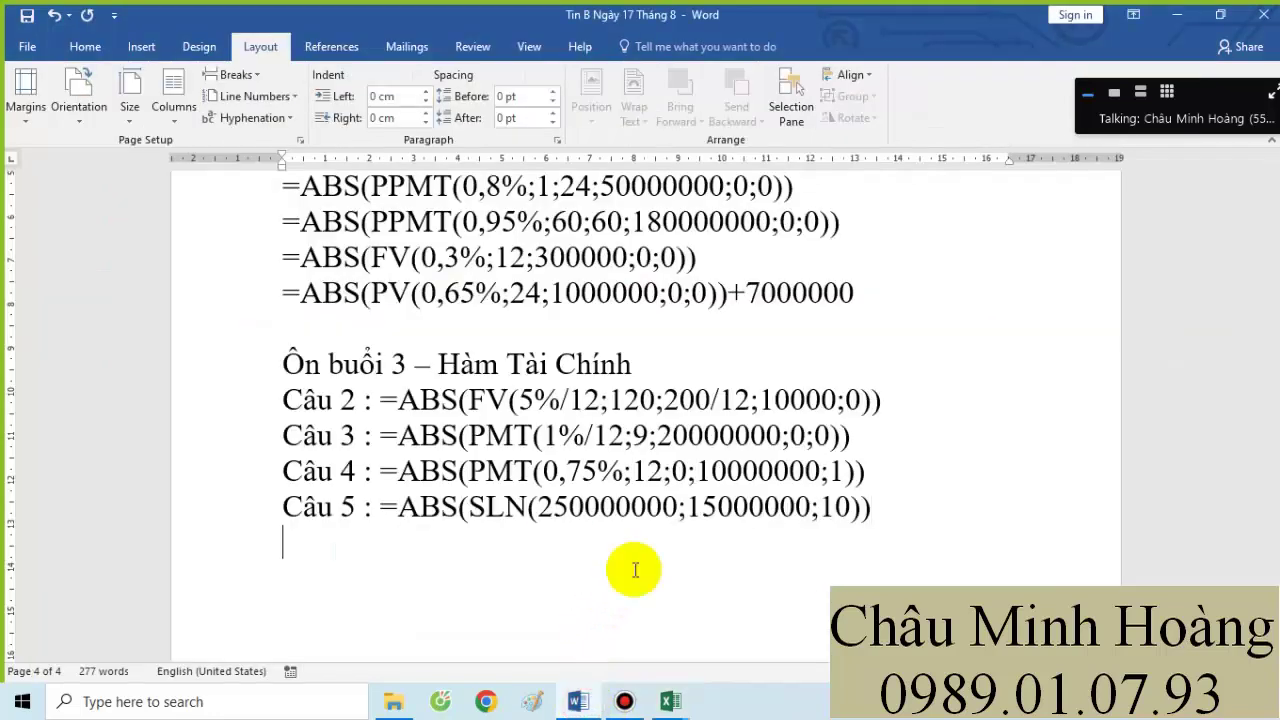
key(ctrl+v)
- Return to the Câu 5 workbook in Excel and begin the question c formula in cell D24 with =ABS(DDB(
click(665, 695)
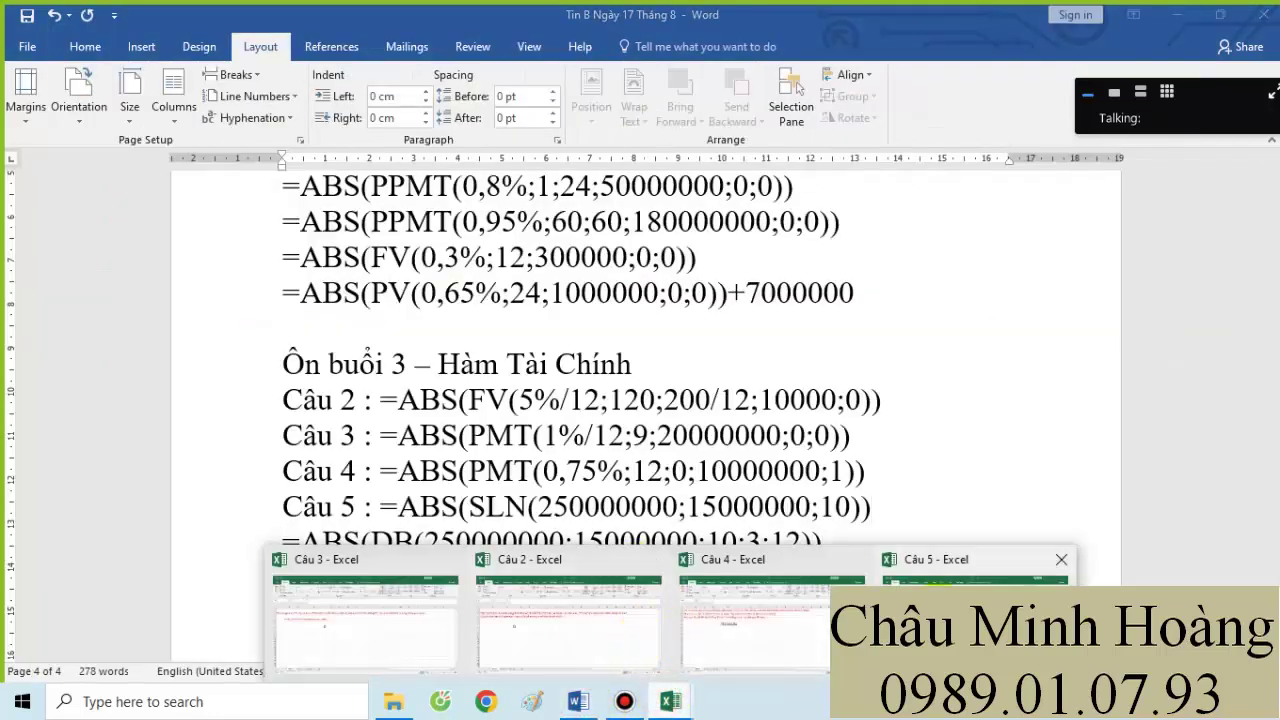
click(965, 600)
text(=)
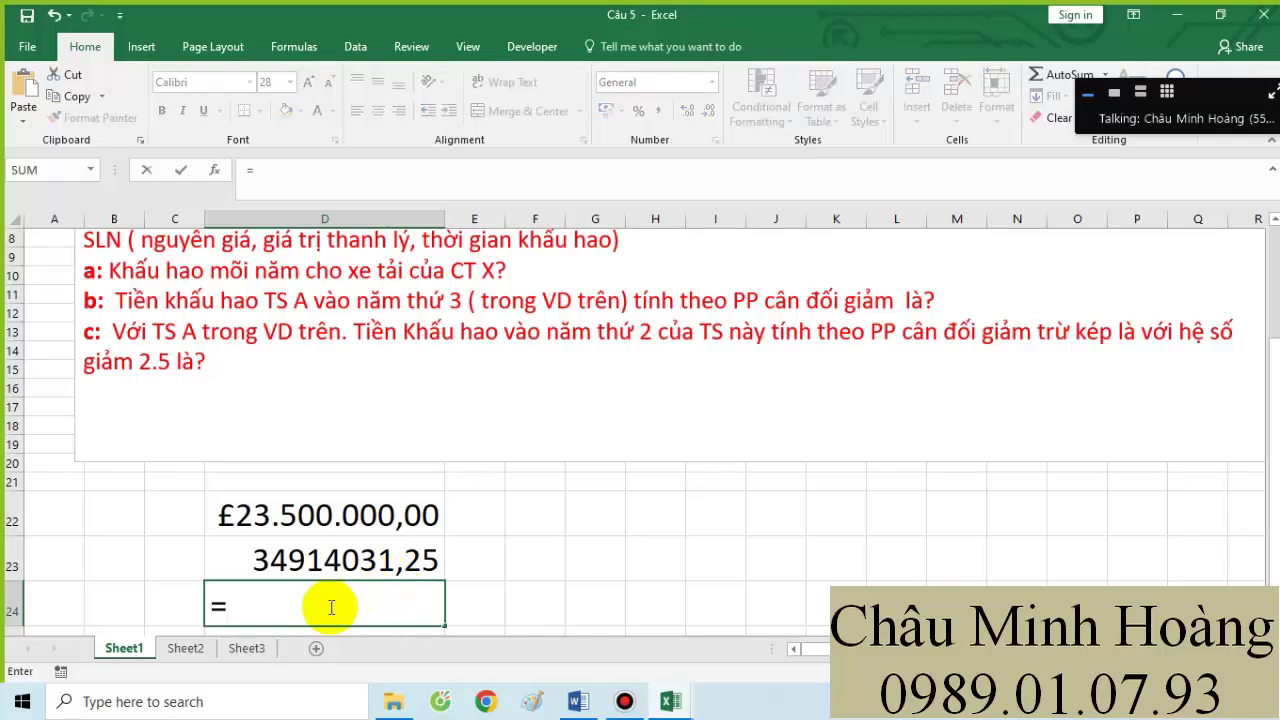
text(abs)
key(BackSpace)
text(abs)d)
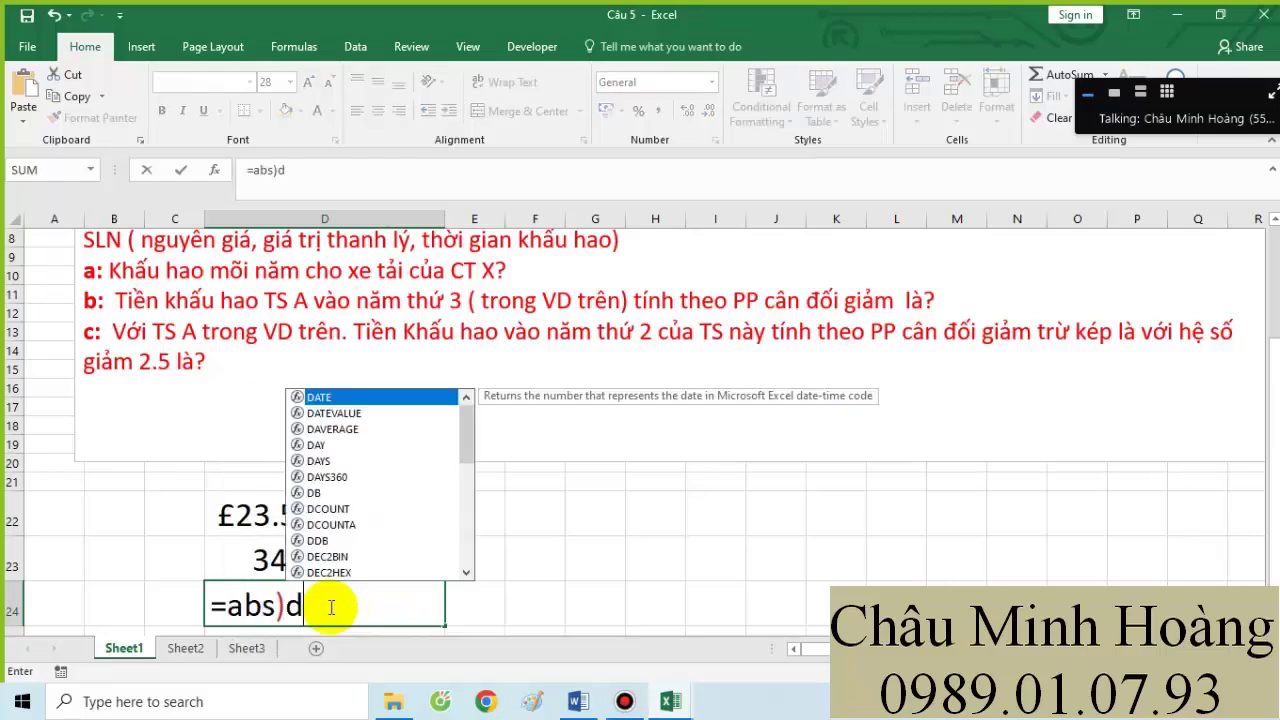
text(d)
key(Tab)
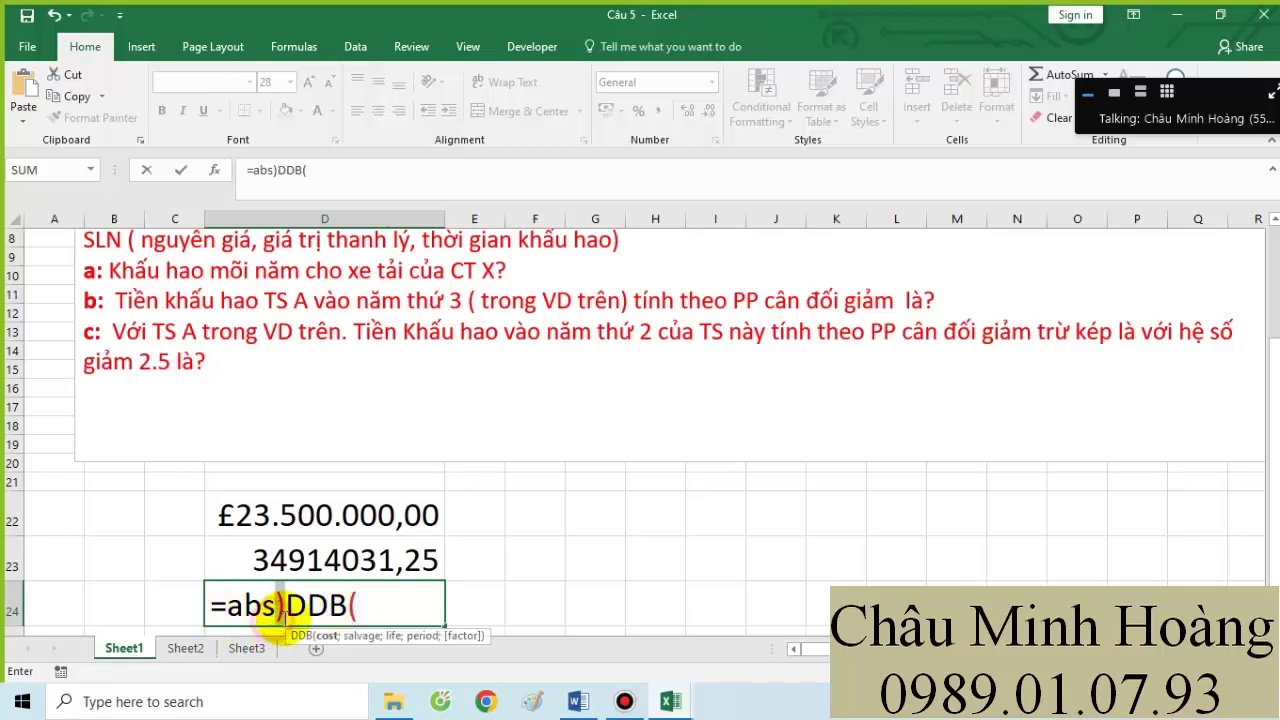
click(284, 608)
key(BackSpace)
text(()
click(381, 600)
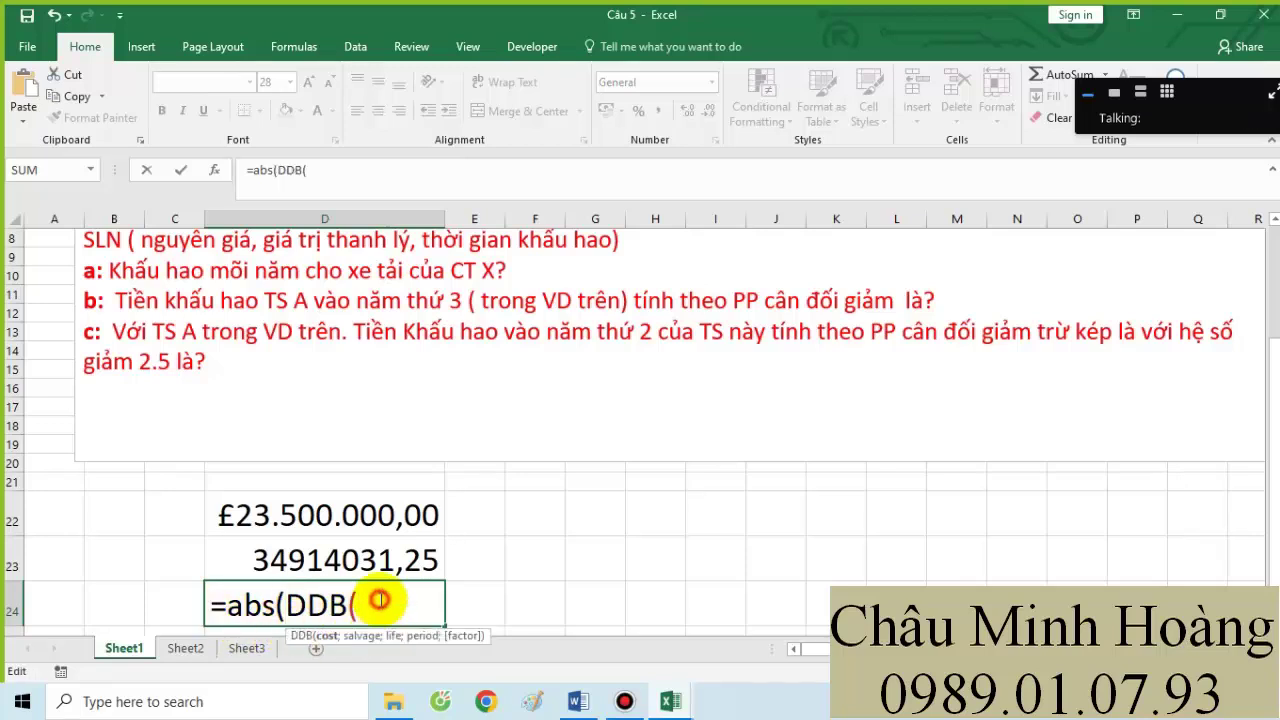
- Complete the D24 formula with cost 250000000, salvage 15000000, life 10, period 2 and factor 2,5, closing both functions
text(250)
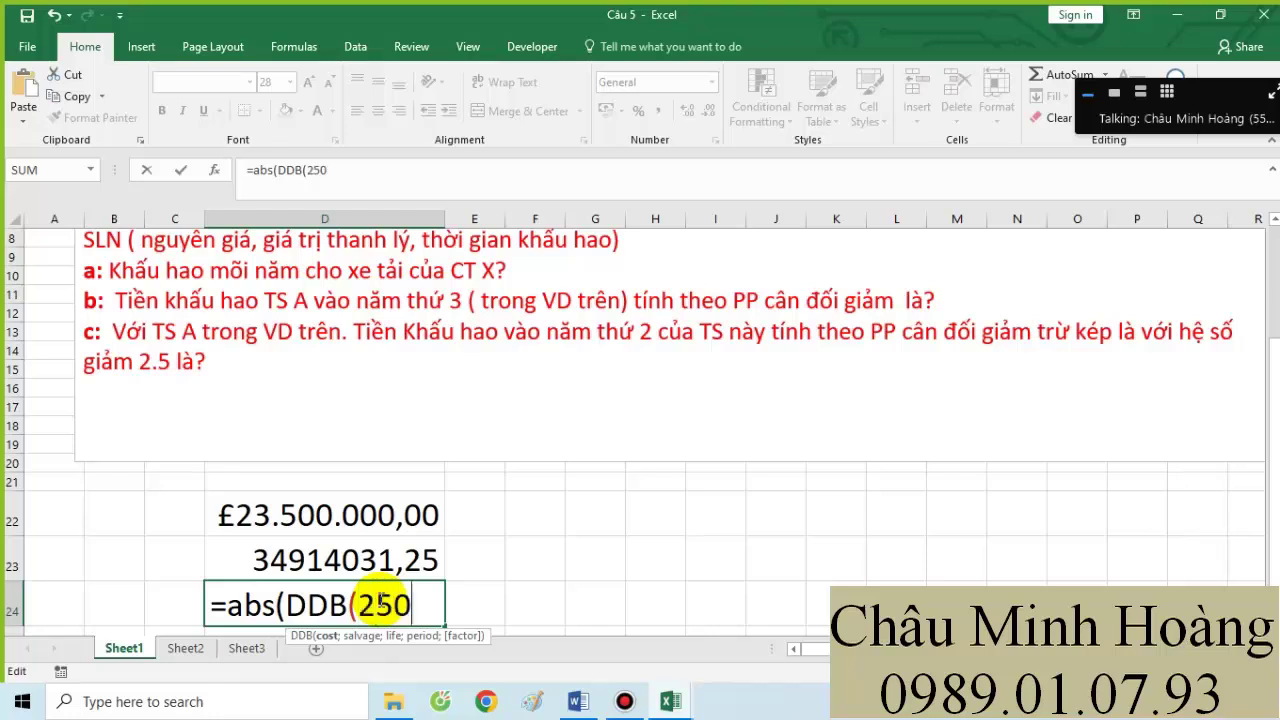
text(000000;)
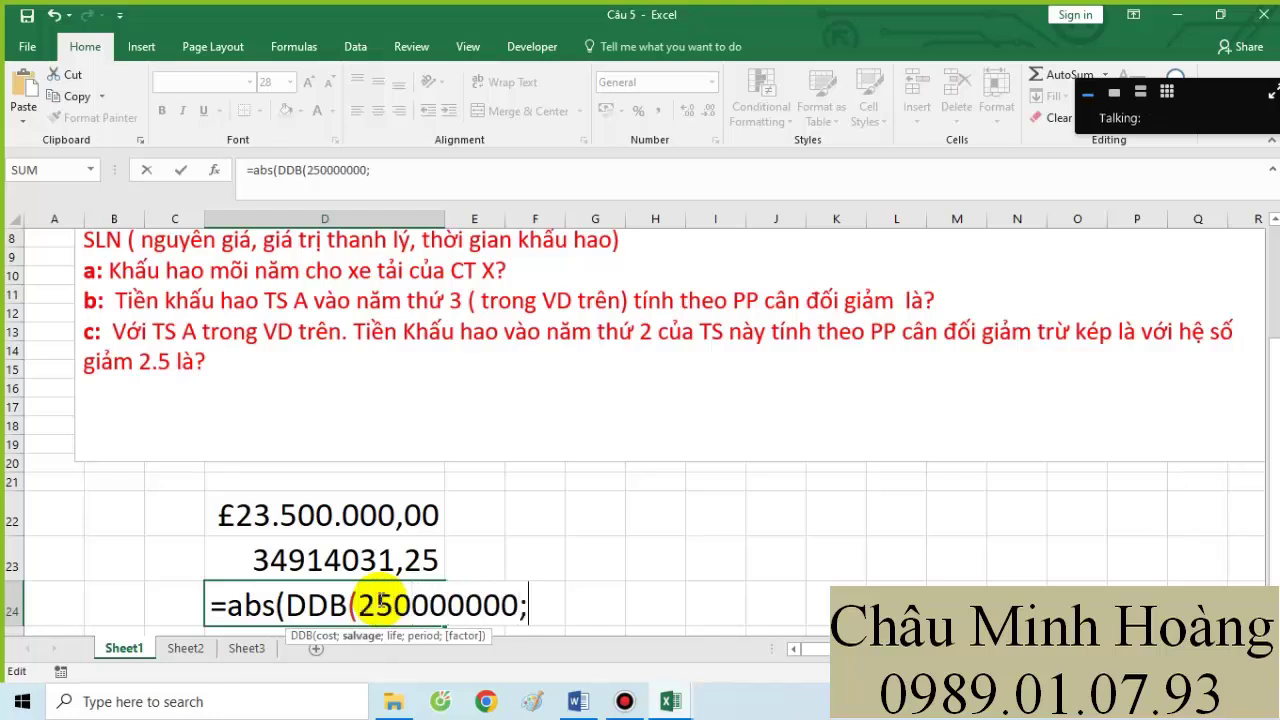
text(150000)
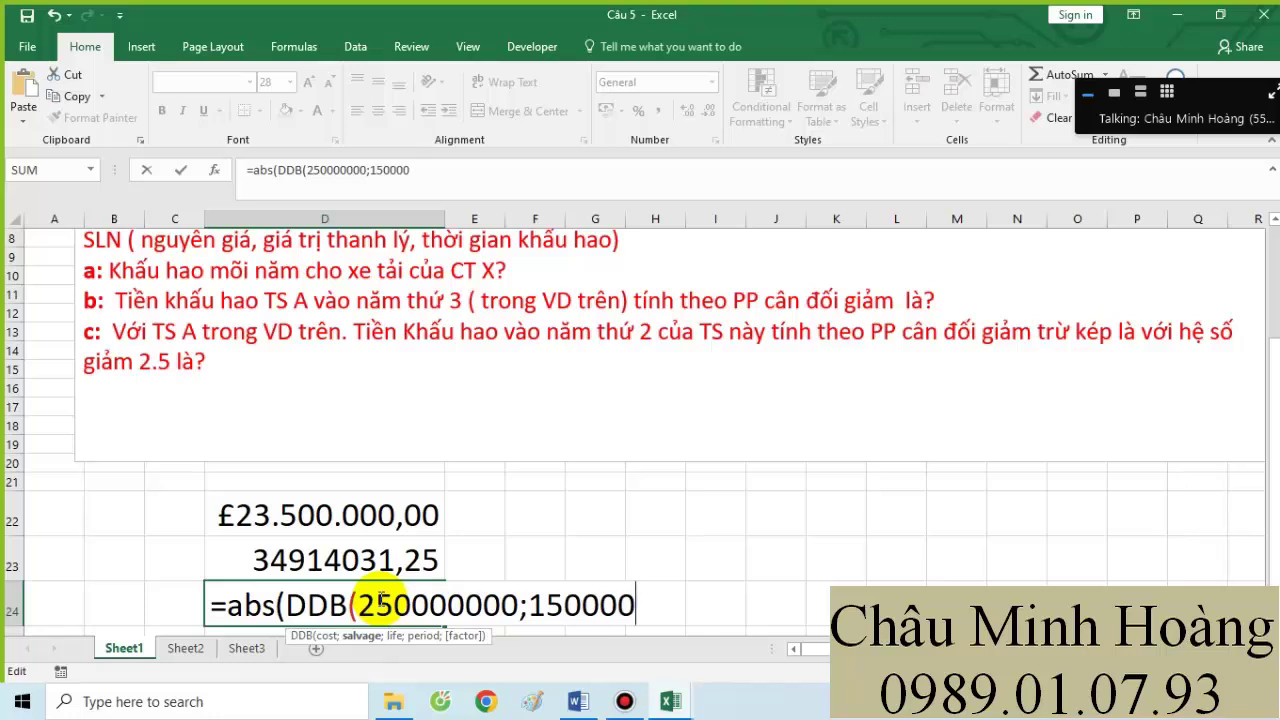
text(00;10;)
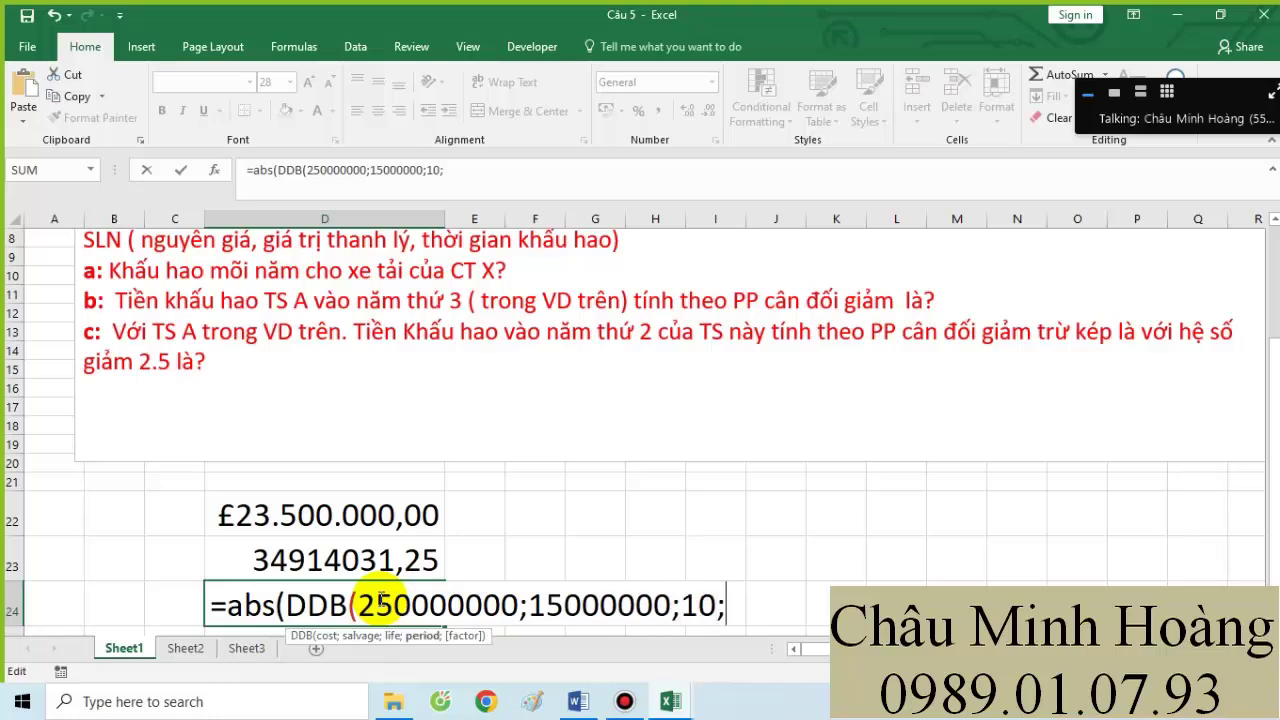
text(2;)
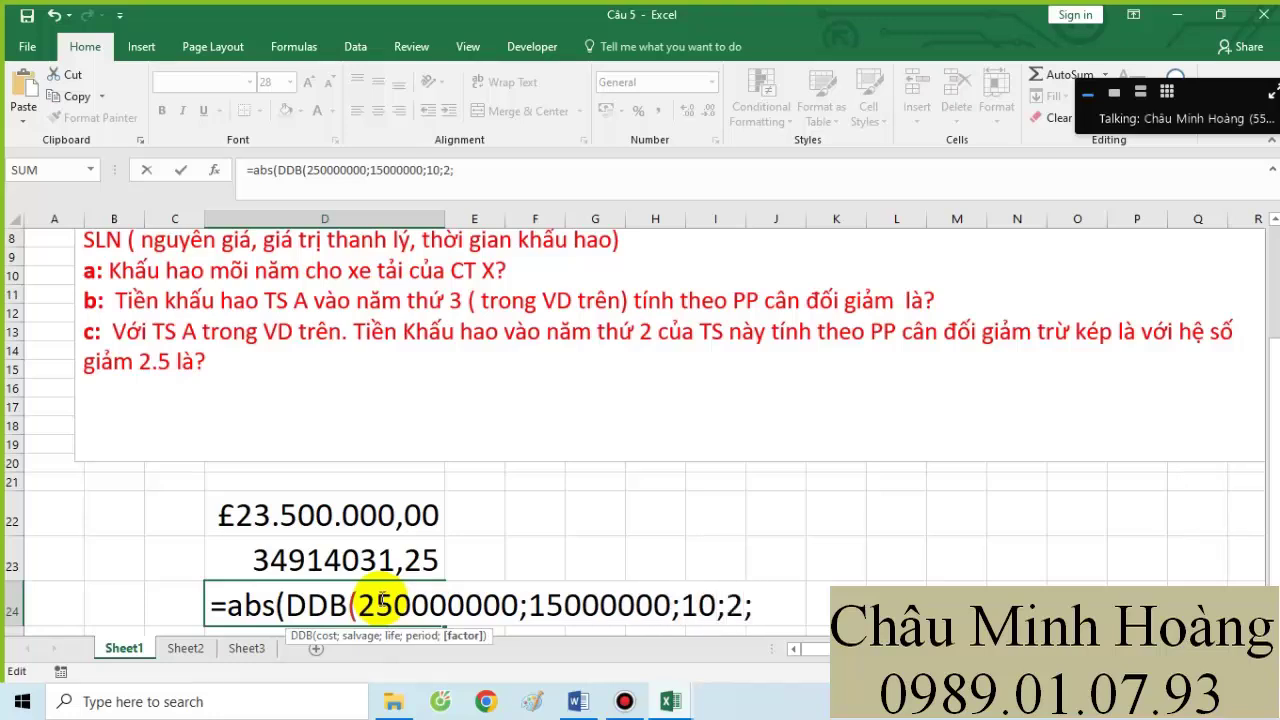
text(2,5))
key(Return)
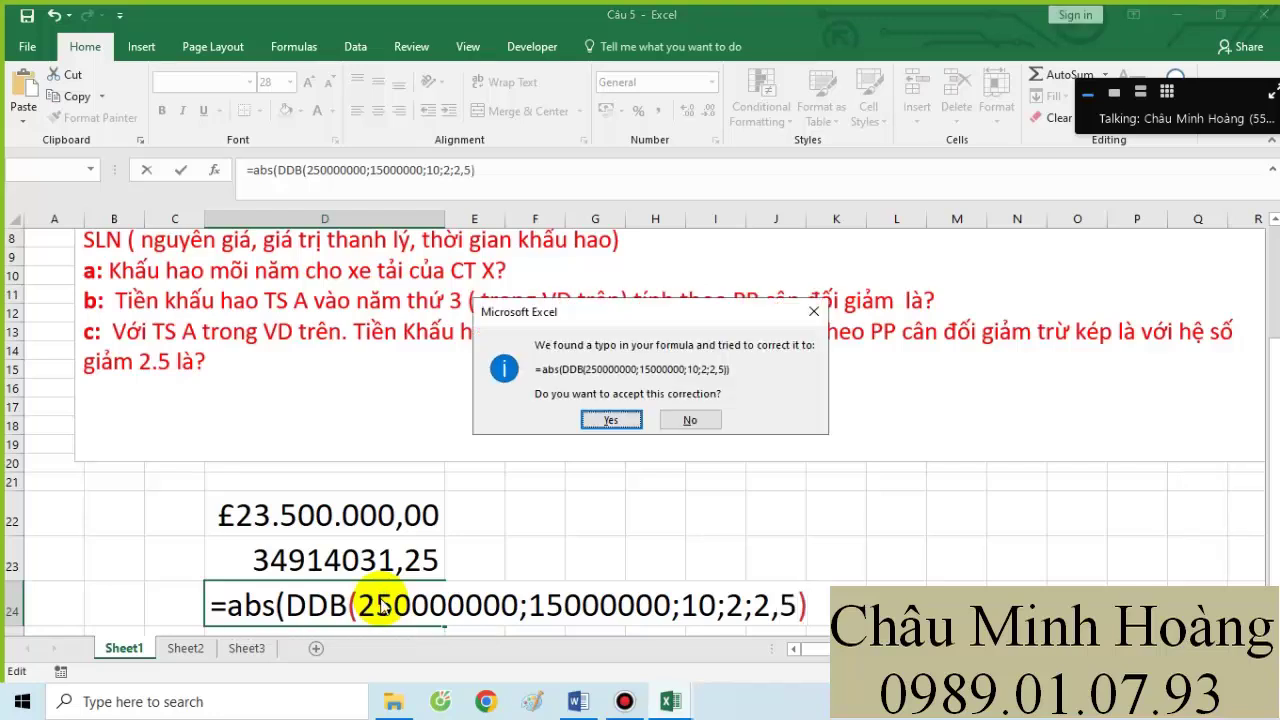
key(Return)
- Copy the complete D24 formula into the Word notes on a new line below the DB formula
double_click(366, 568)
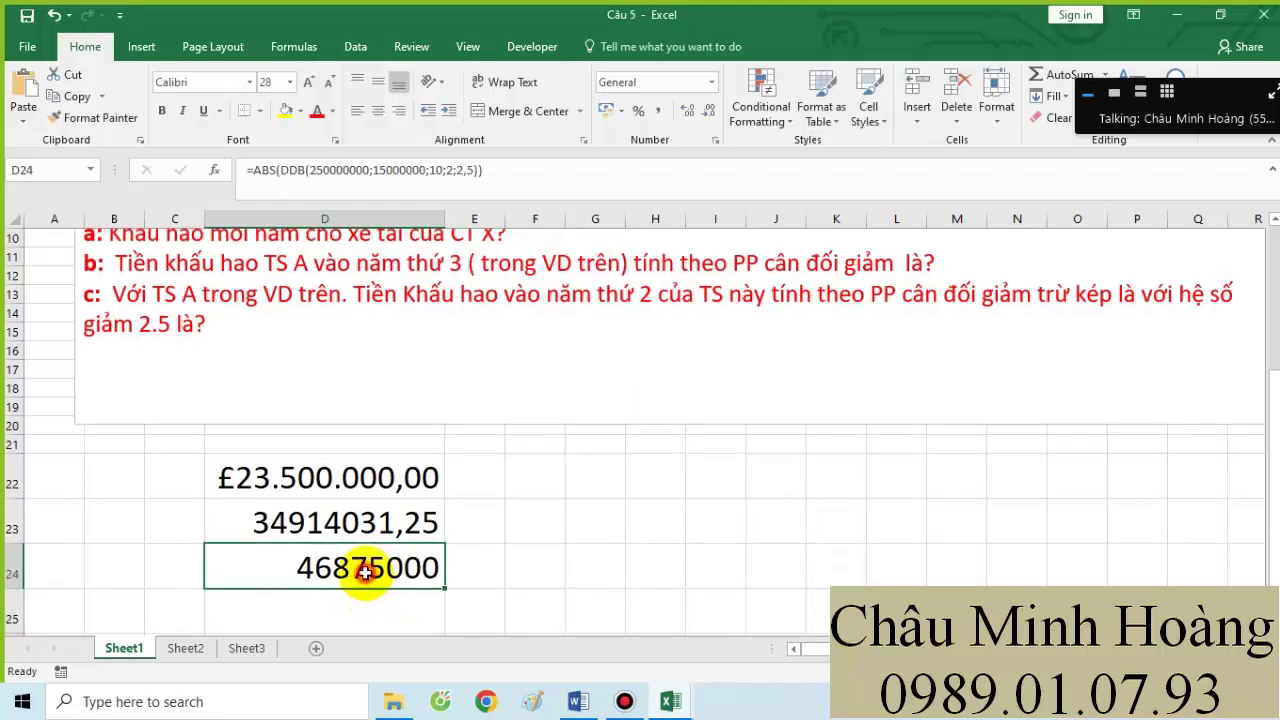
click(338, 598)
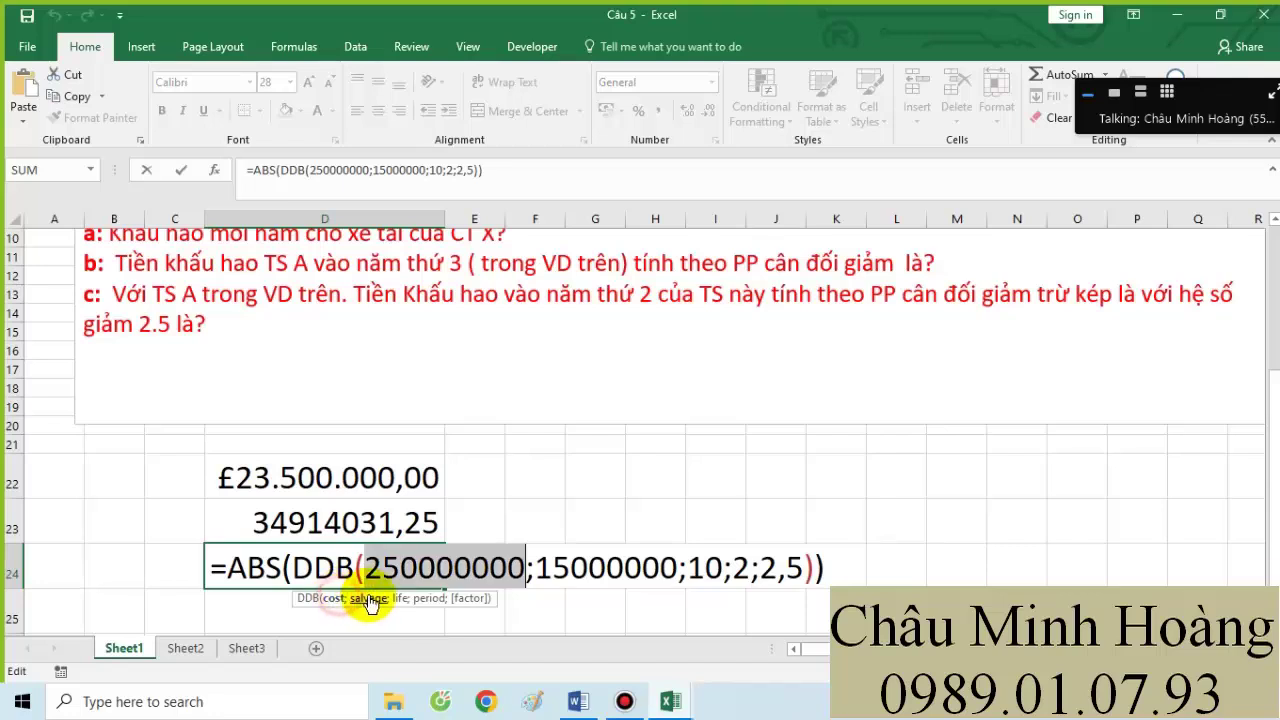
click(368, 598)
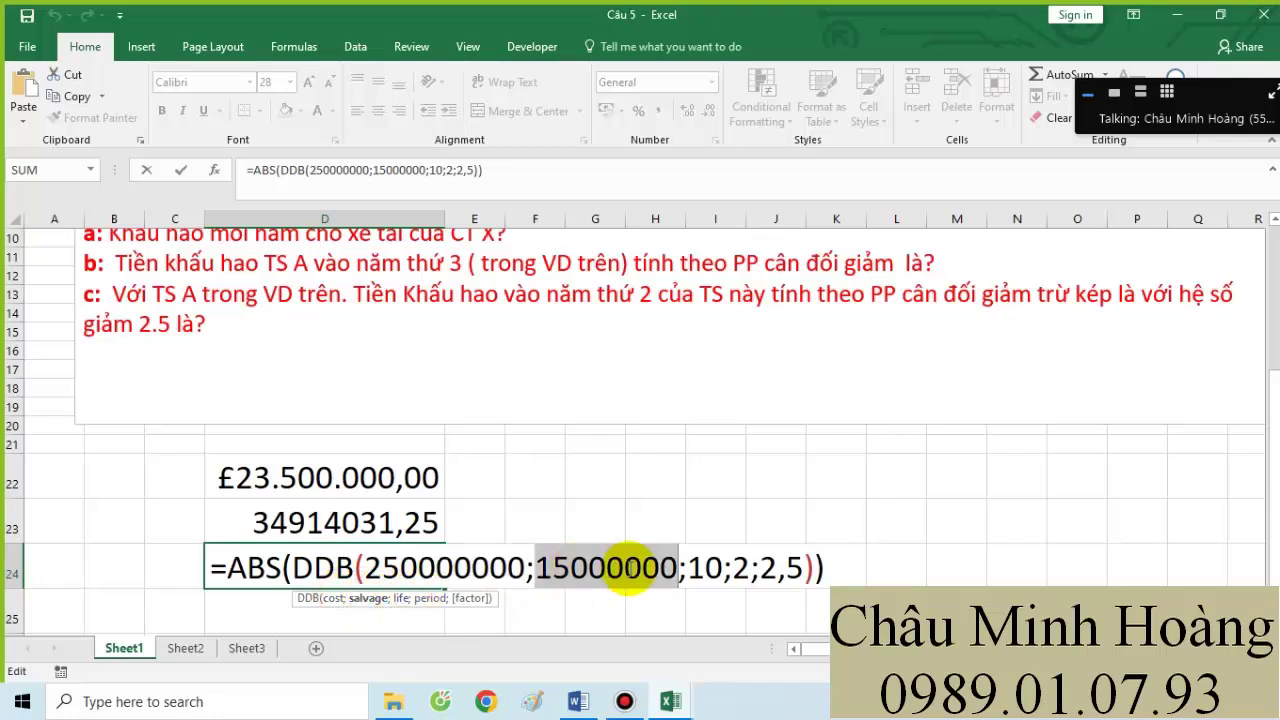
click(412, 599)
click(426, 599)
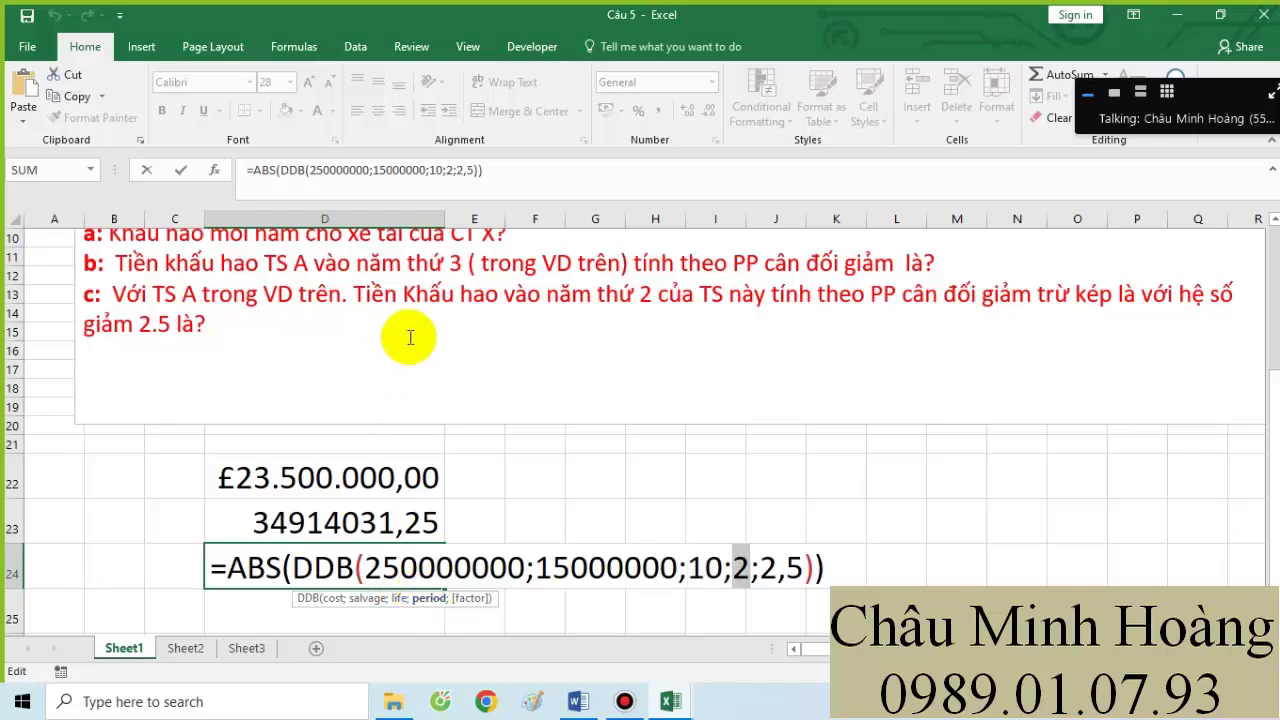
drag(830, 565, 206, 571)
key(ctrl+c)
click(578, 701)
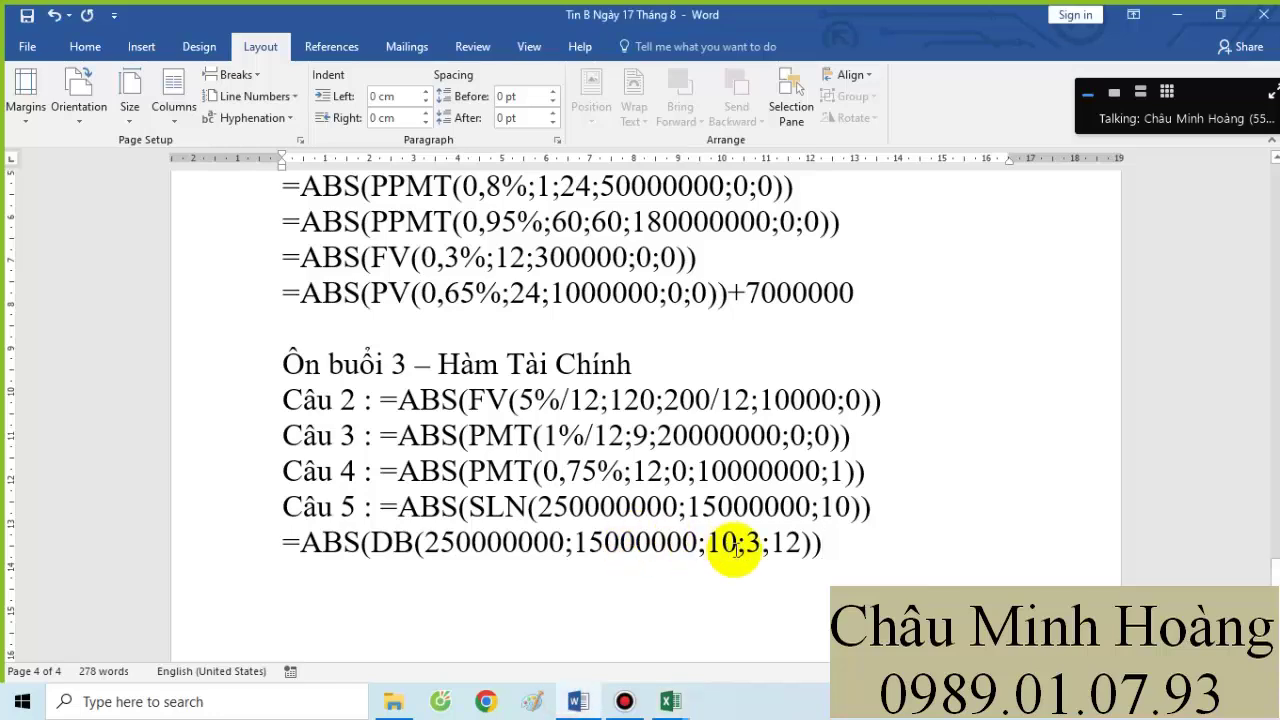
key(Return)
key(ctrl+v)
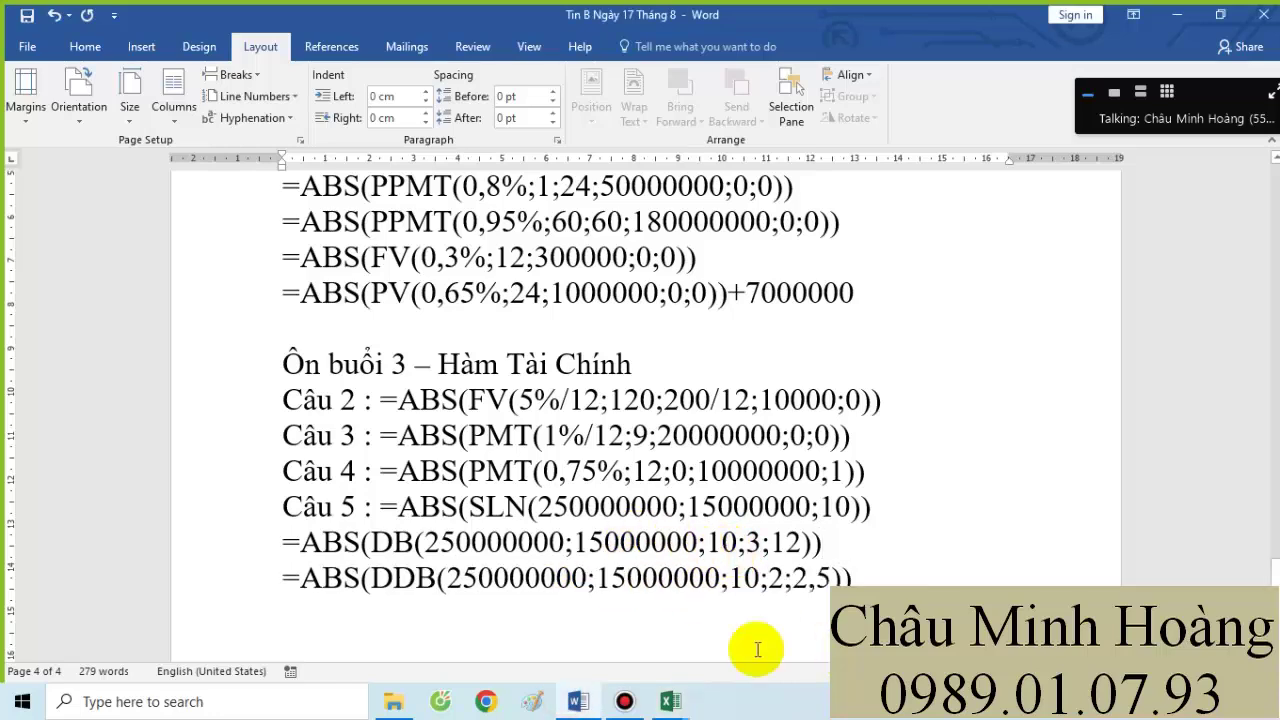
- Switch back to the Câu 5 workbook in Excel and finish editing cell D24, keeping its formula
mouse_move(670, 703)
click(634, 537)
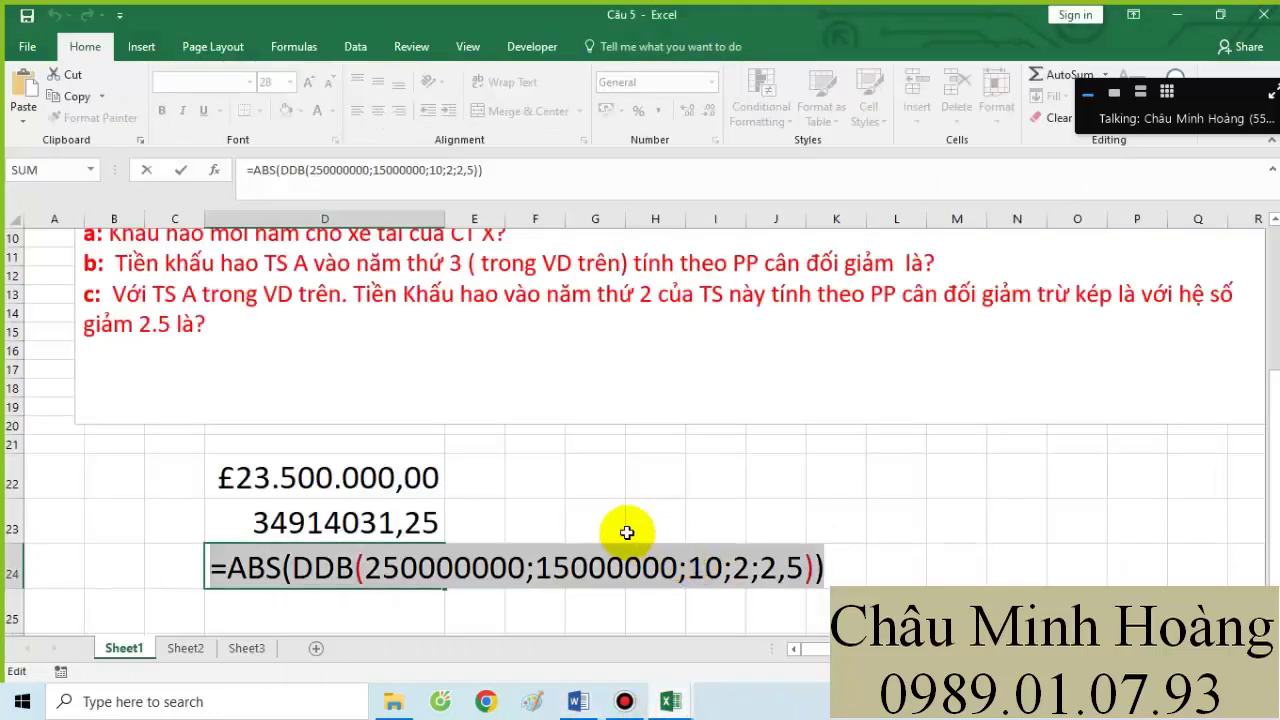
key(Return)
- In the Word notes, copy the whole "Ôn buổi 3 – Hàm Tài Chính" section, from its heading through the DDB formula
click(578, 701)
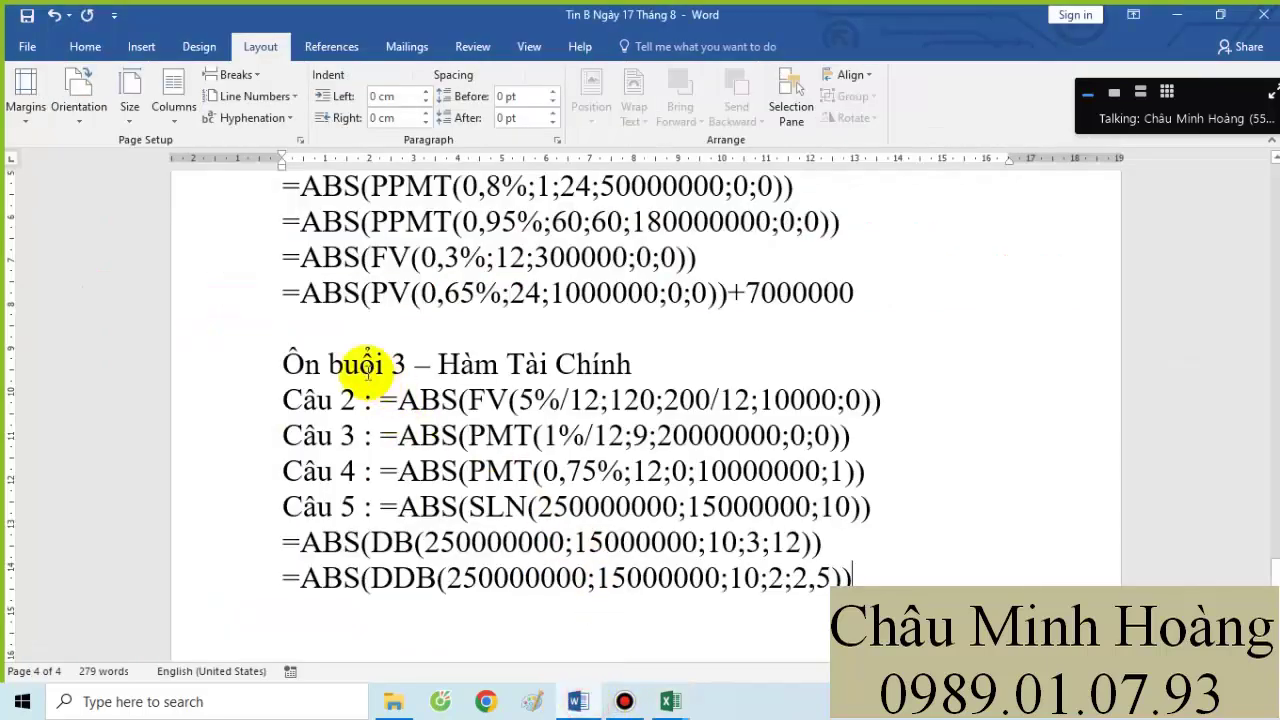
drag(284, 357, 920, 573)
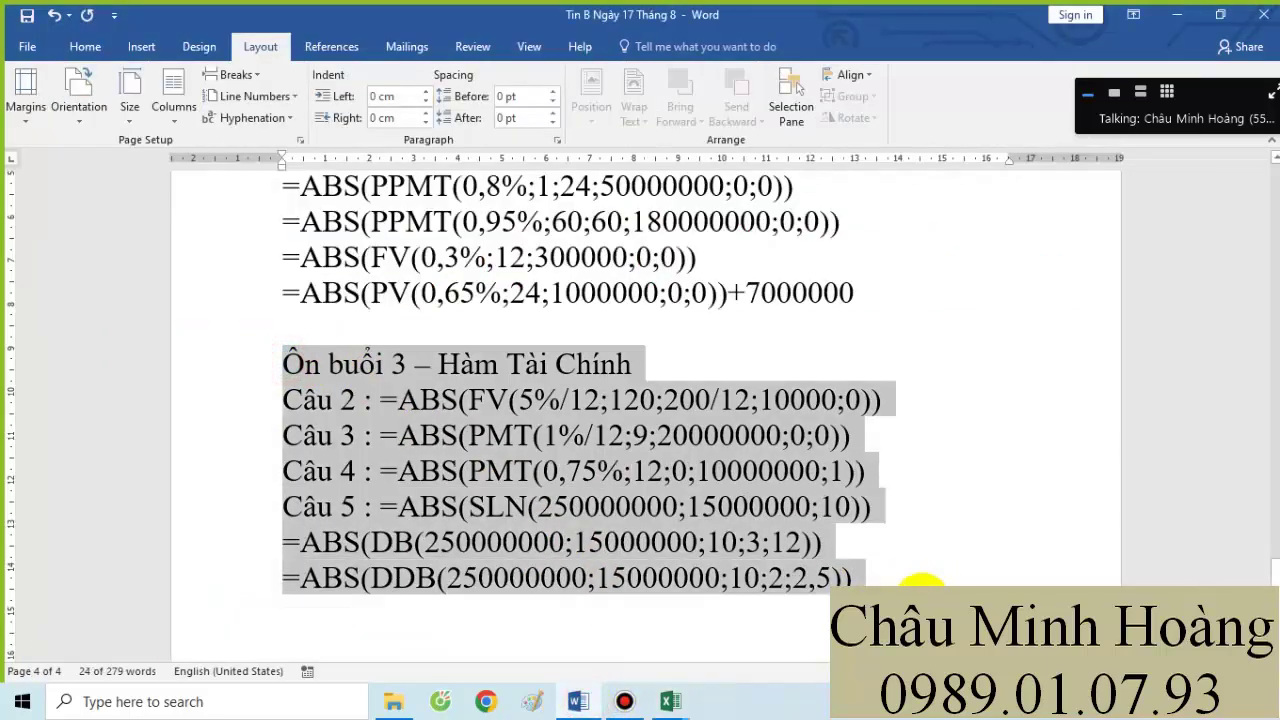
key(ctrl+c)
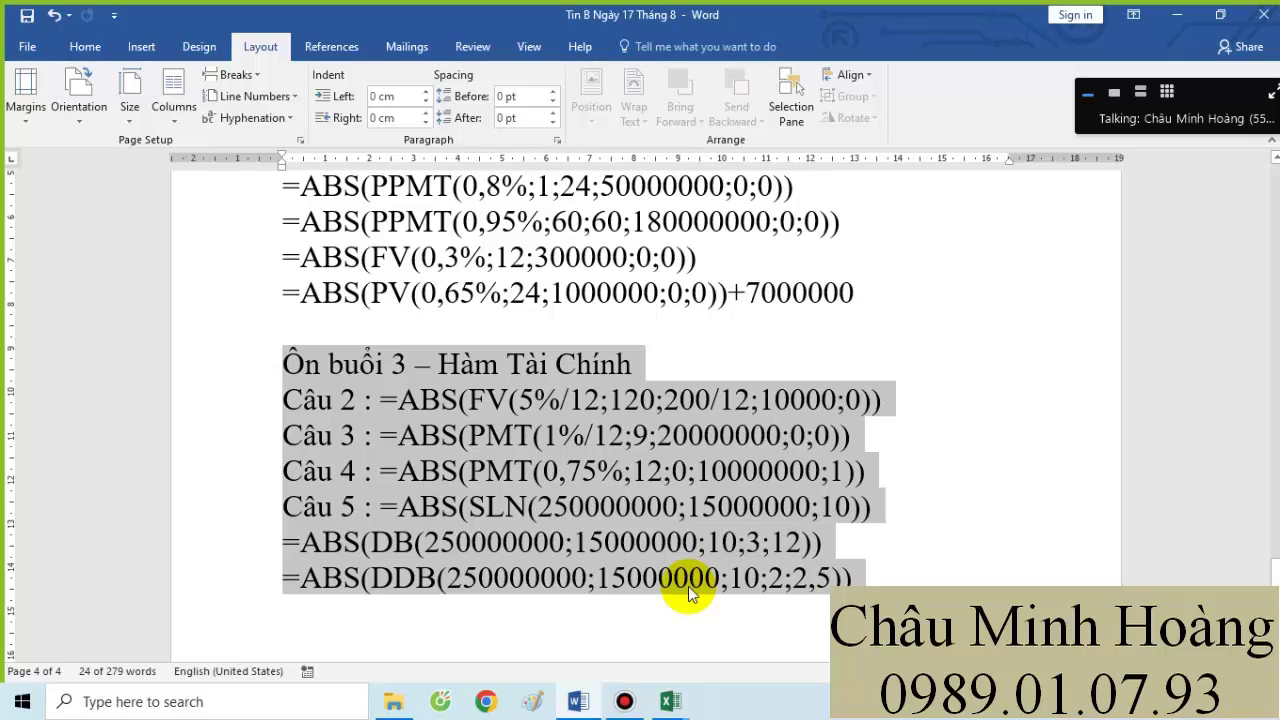